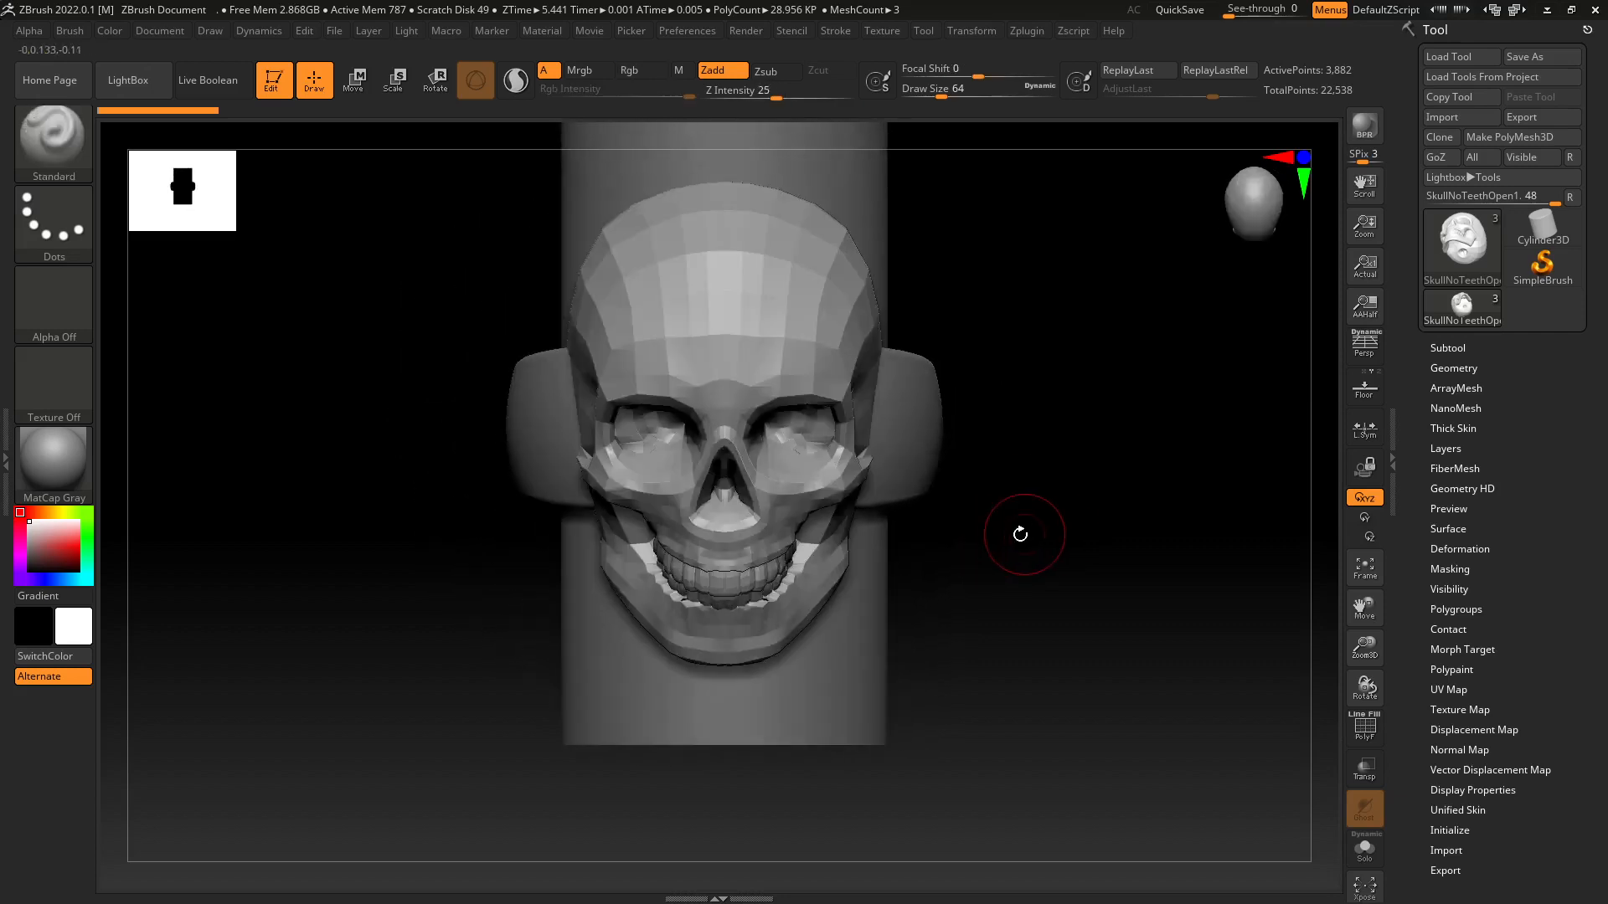
Turn on the polygon wireframe display and make the ring band behind the skull the active subtool.
left_click(1365, 727)
left_click_drag(1027, 556, 1062, 603, "alt")
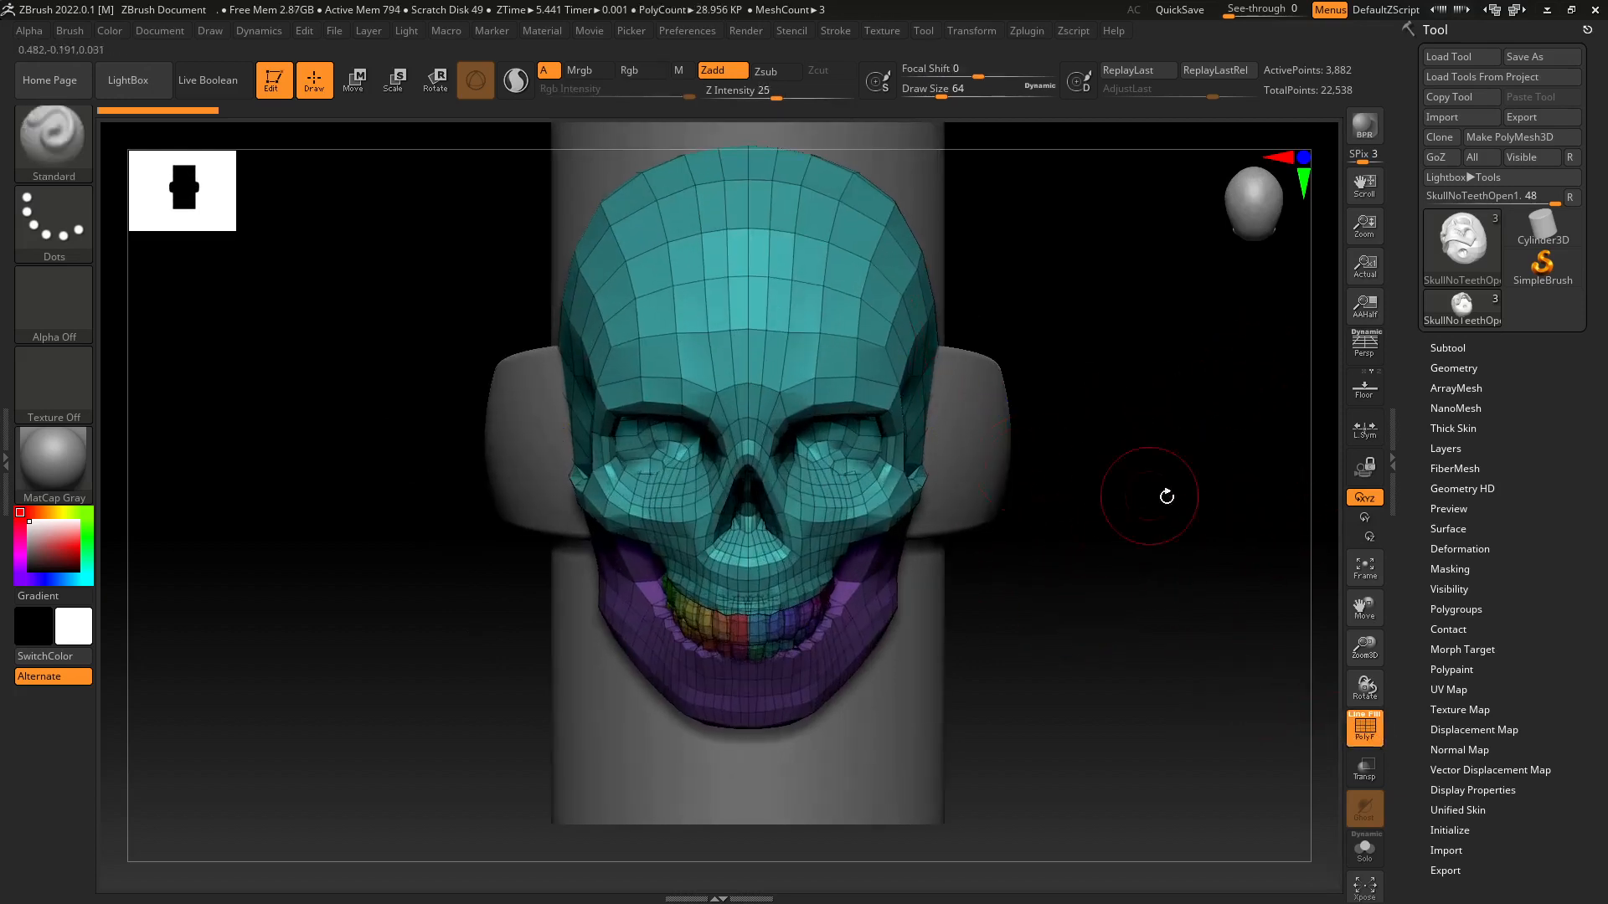
left_click(981, 467, "alt")
left_click_drag(1252, 511, 1047, 497)
right_click_drag(1118, 478, 835, 596, "alt")
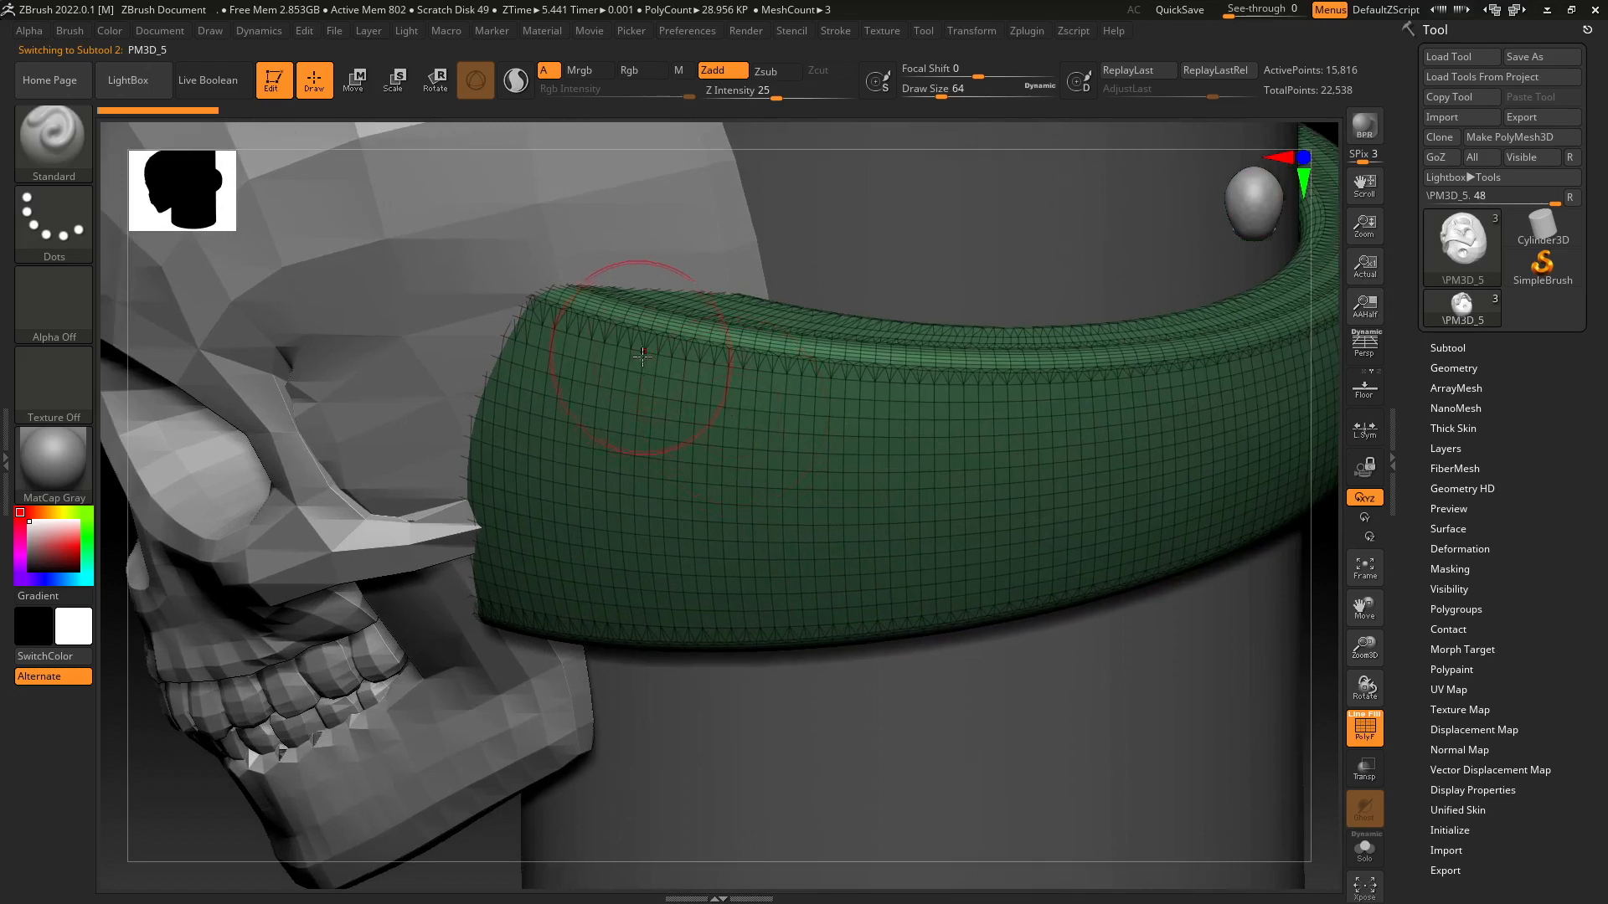
mouse_move(821, 482)
right_mouse_down("alt")
mouse_move(803, 524)
mouse_move(811, 444)
mouse_move(722, 424)
mouse_move(709, 445)
mouse_move(790, 460)
mouse_move(862, 431)
mouse_move(852, 478)
right_mouse_up("alt")
right_click_drag(865, 389, 1020, 416, "ctrl")
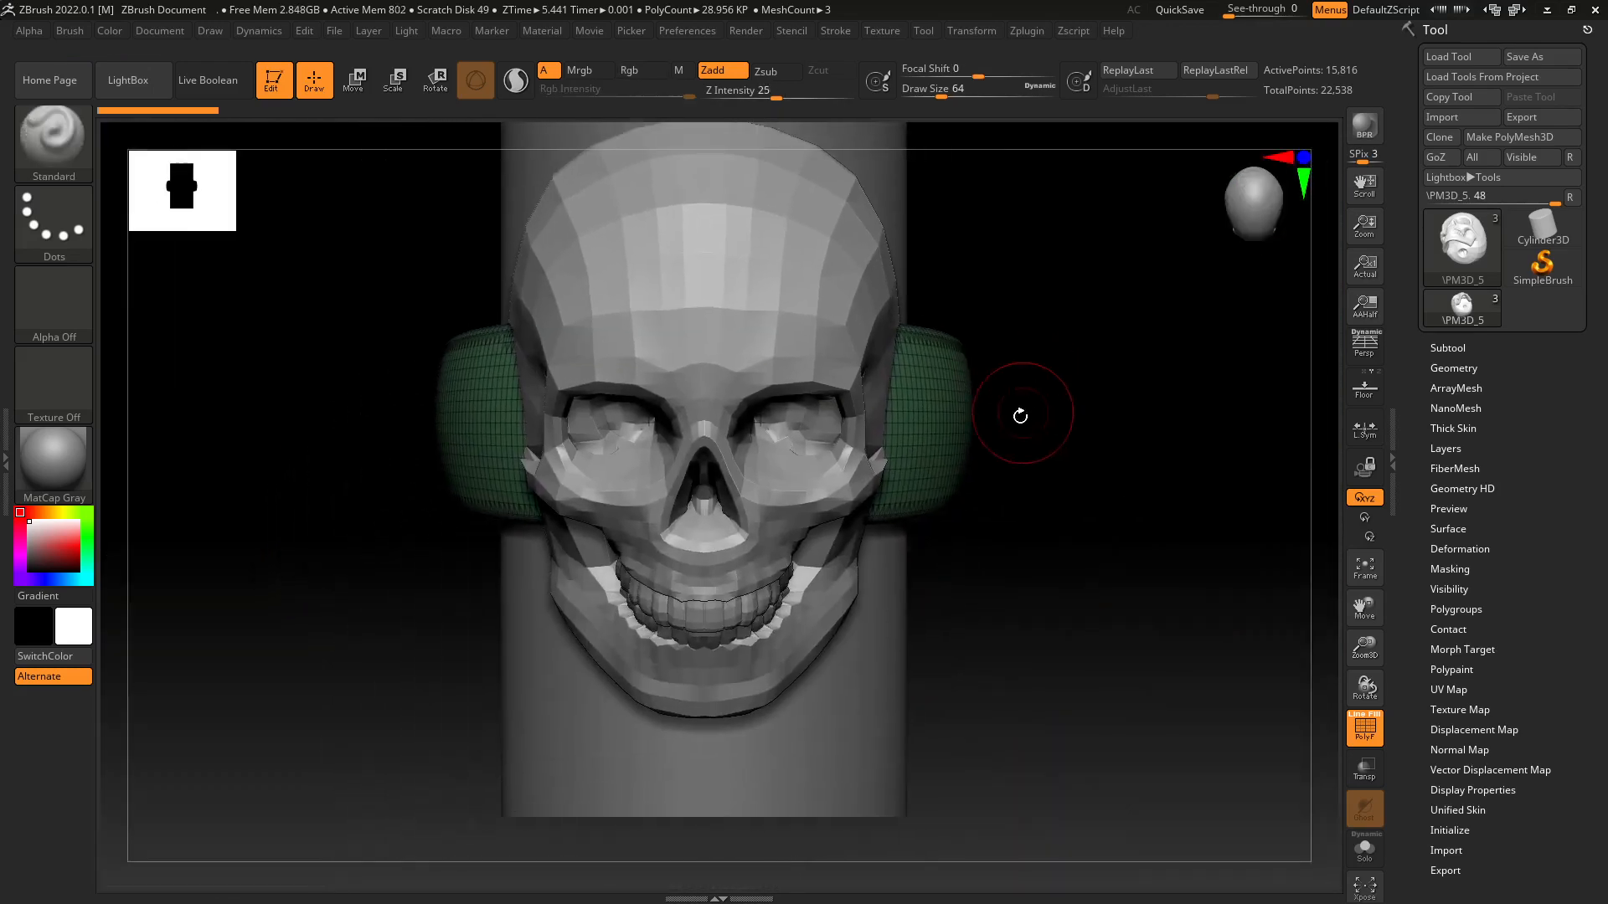
Isolate the ring band and examine the mesh topology along its rim and outer surface.
left_click(1365, 850)
right_click_drag(1142, 657, 969, 753)
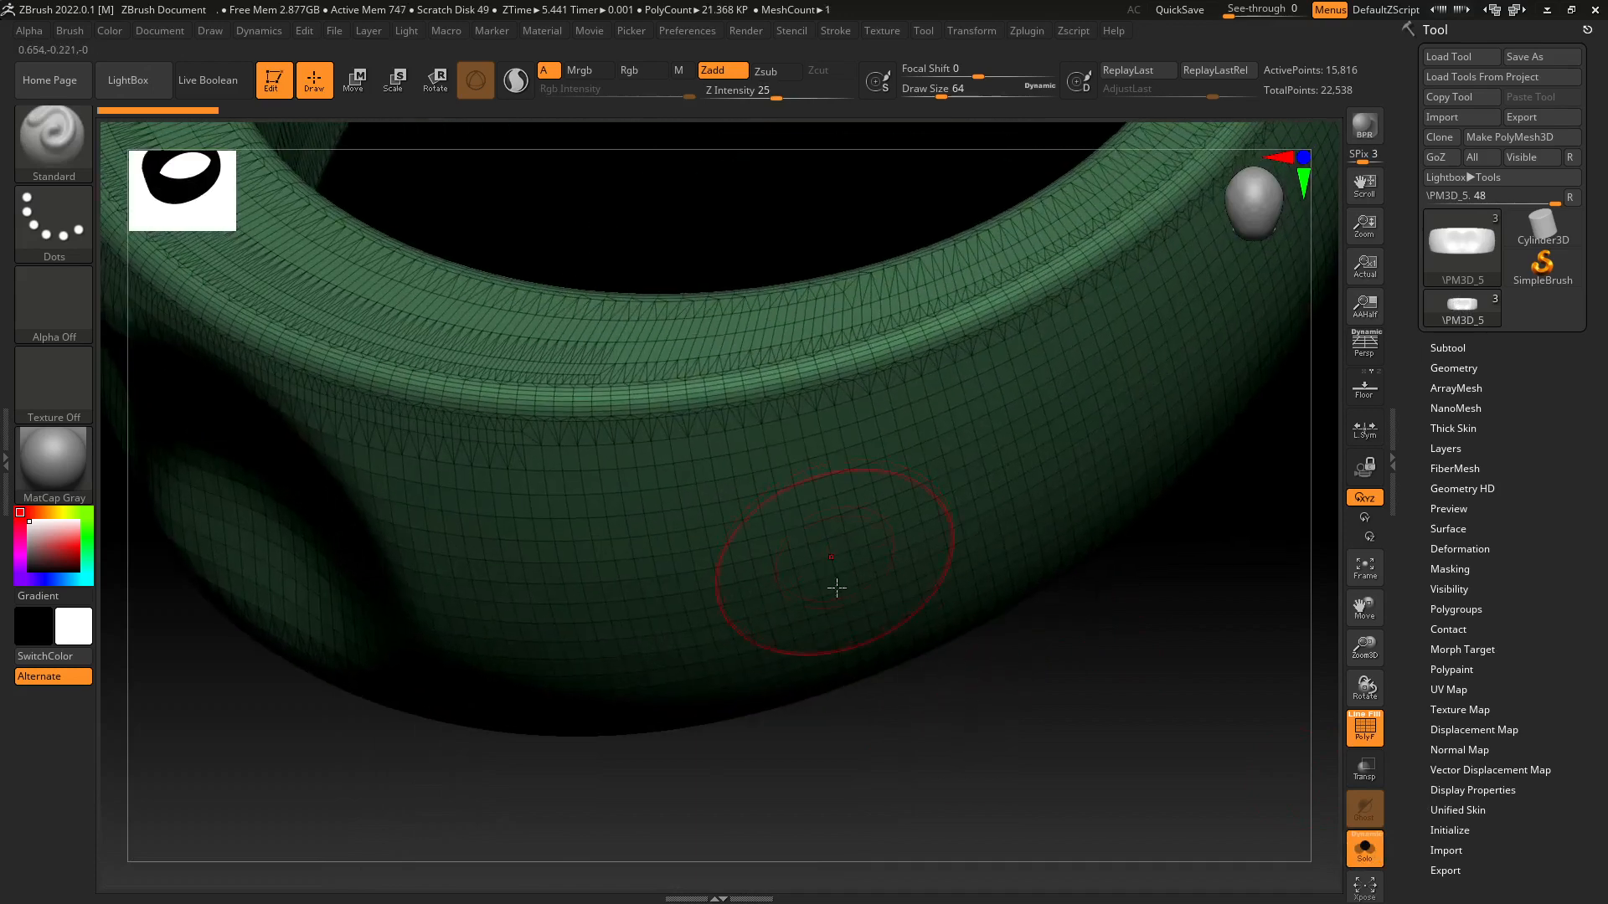
right_click_drag(836, 589, 861, 672, "alt")
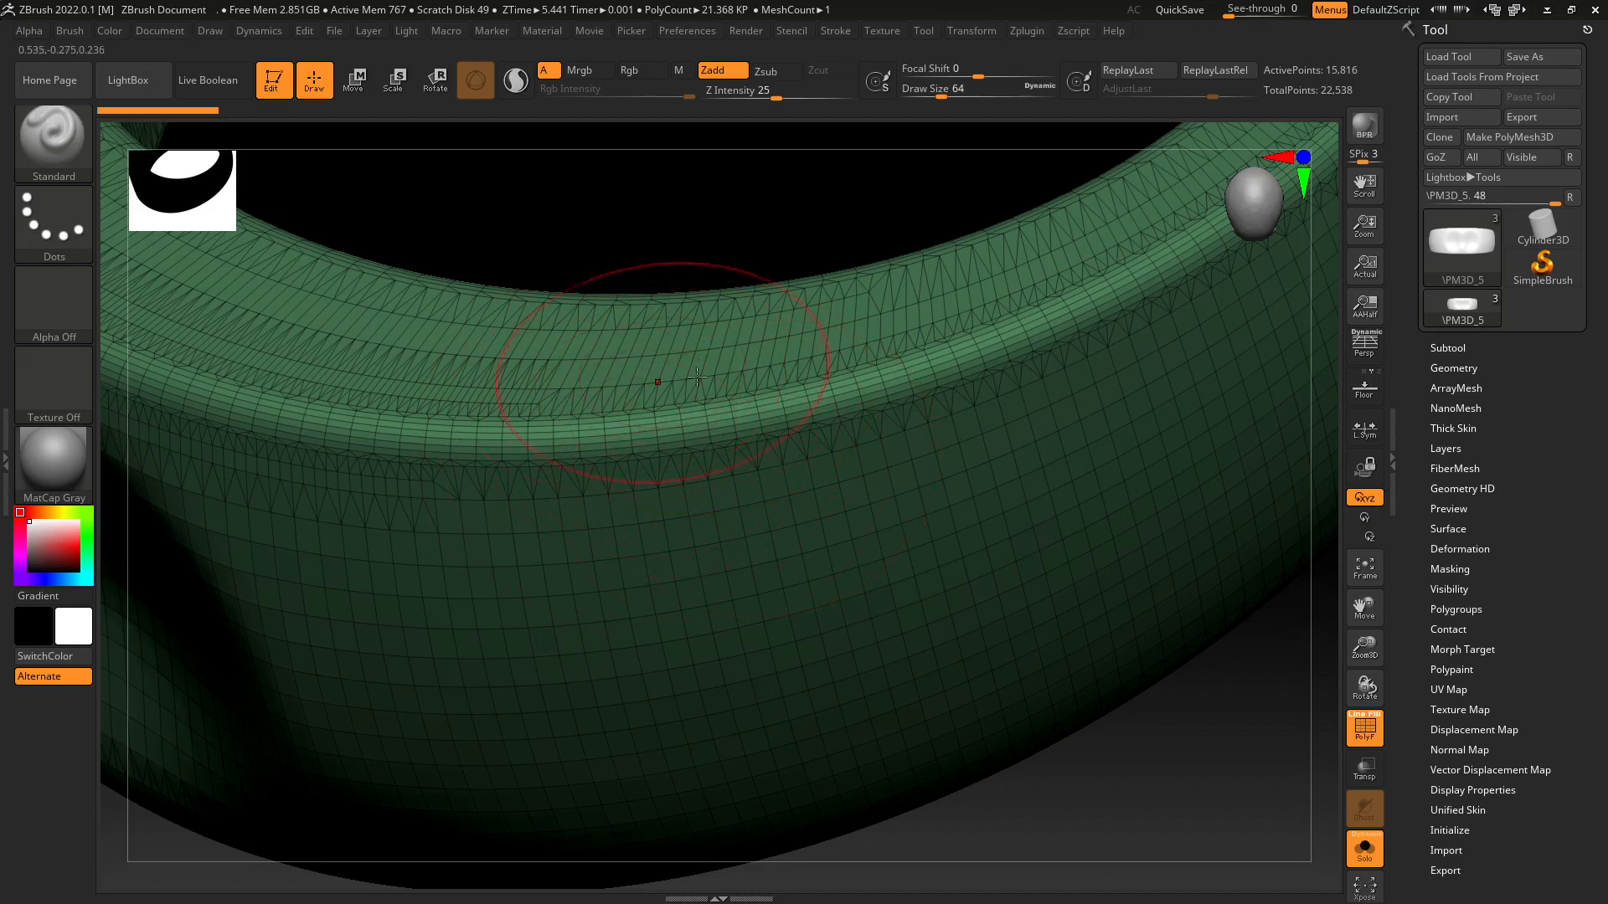
right_click_drag(697, 500, 1302, 539)
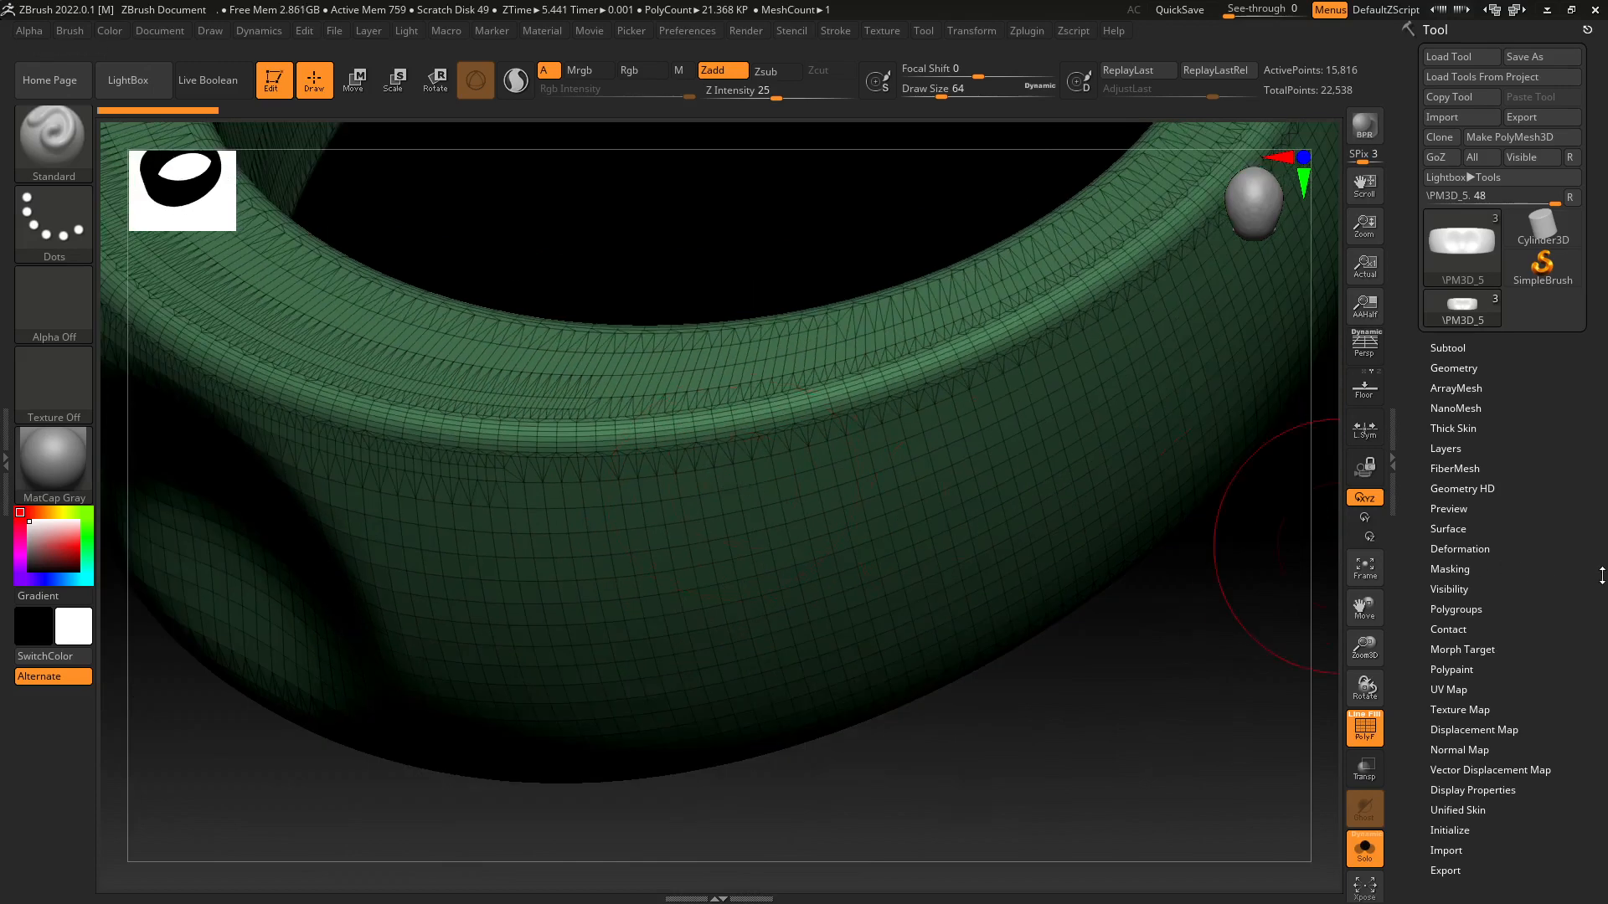
mouse_move(999, 539)
right_mouse_down()
mouse_move(843, 556)
mouse_move(845, 532)
right_mouse_up()
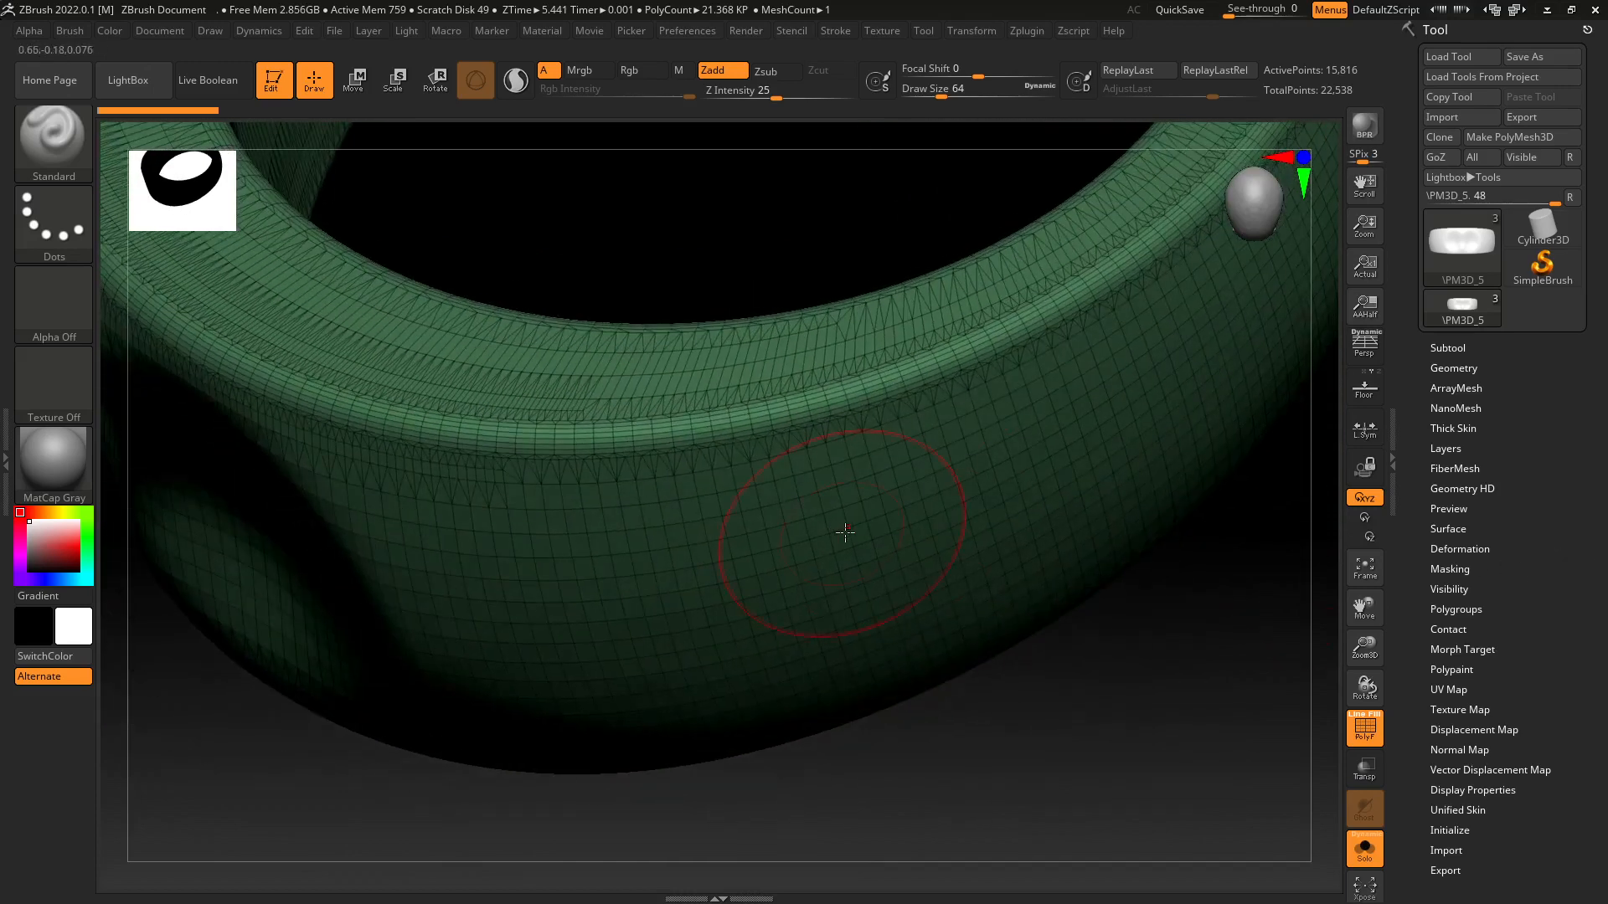
Set the ZRemesher target polygon count to Double for the ring band.
left_click(1473, 370)
scroll(1467, 555, "down", 3)
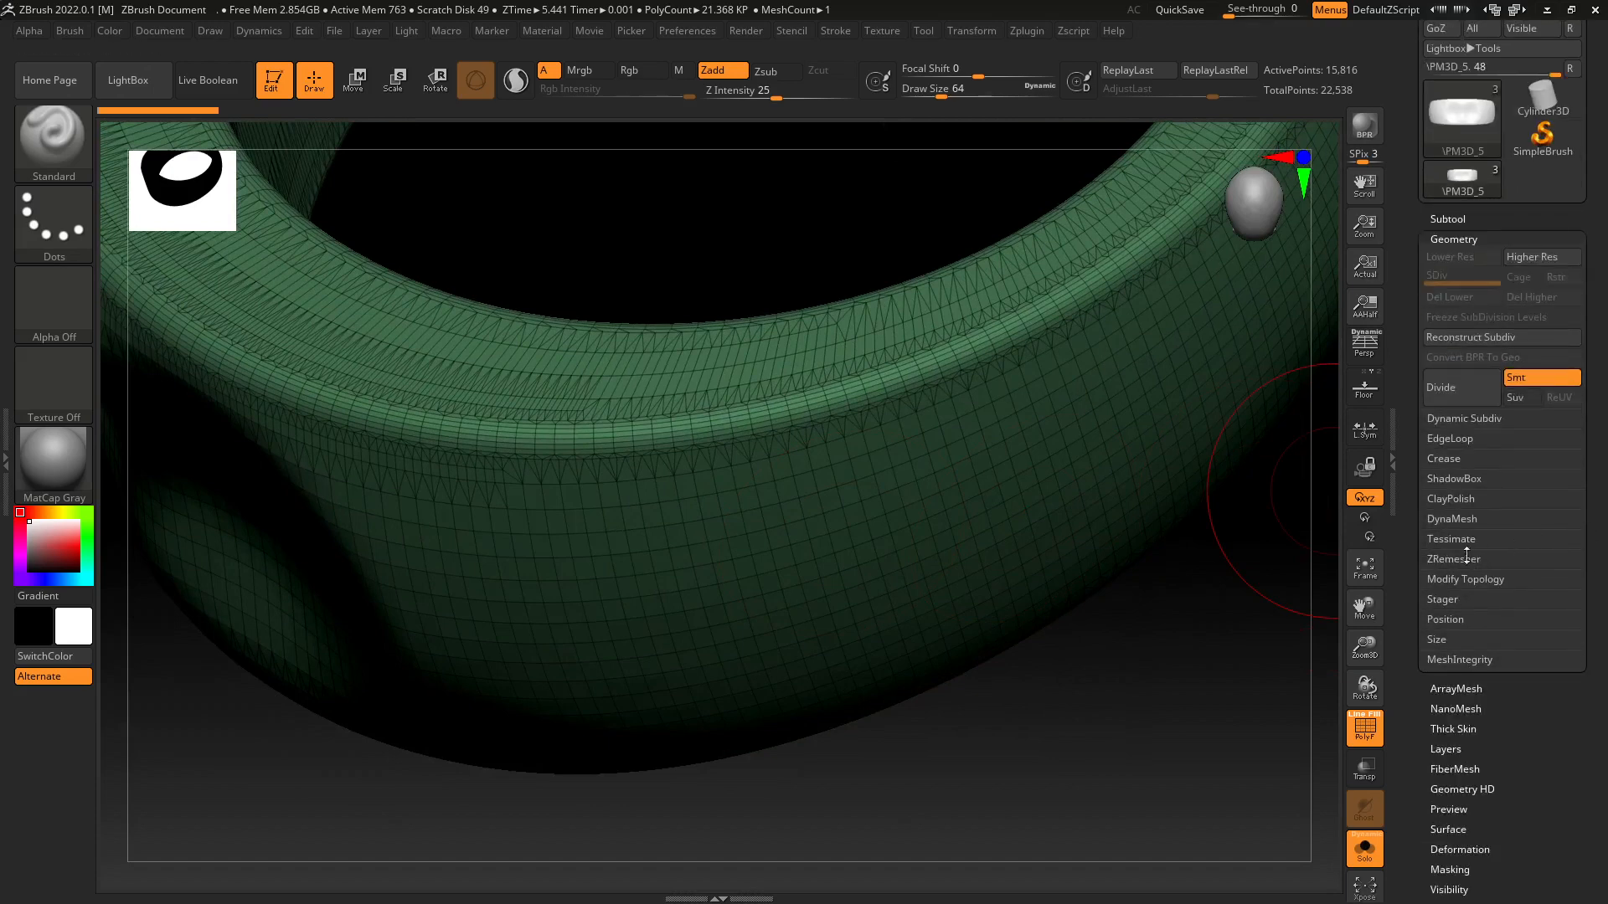
left_click(1453, 560)
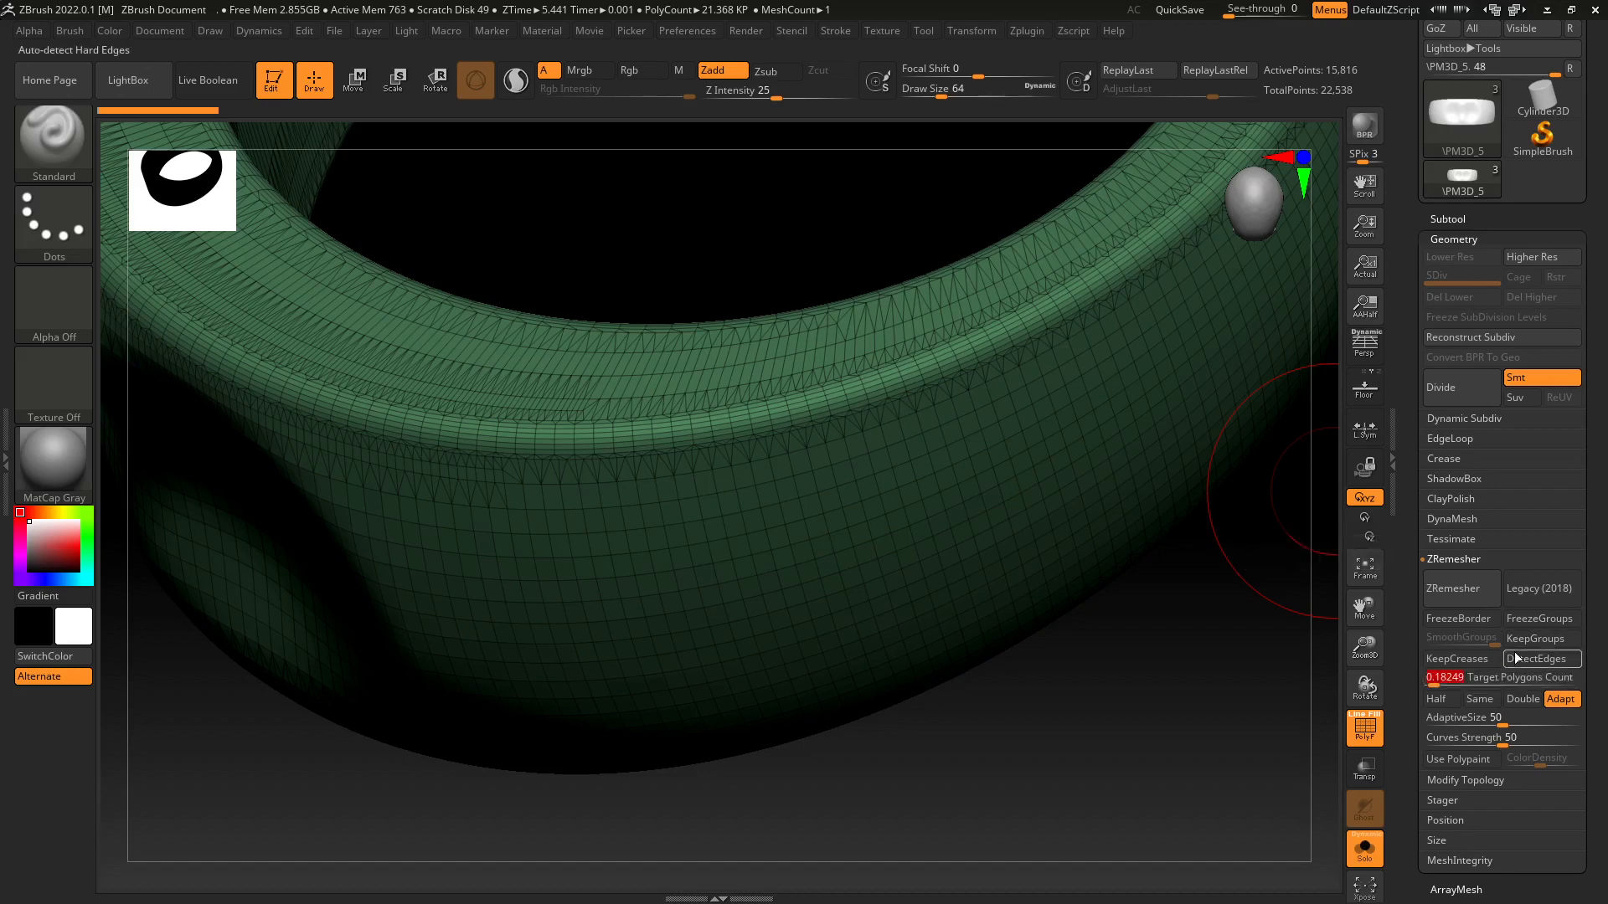
left_click(1520, 700)
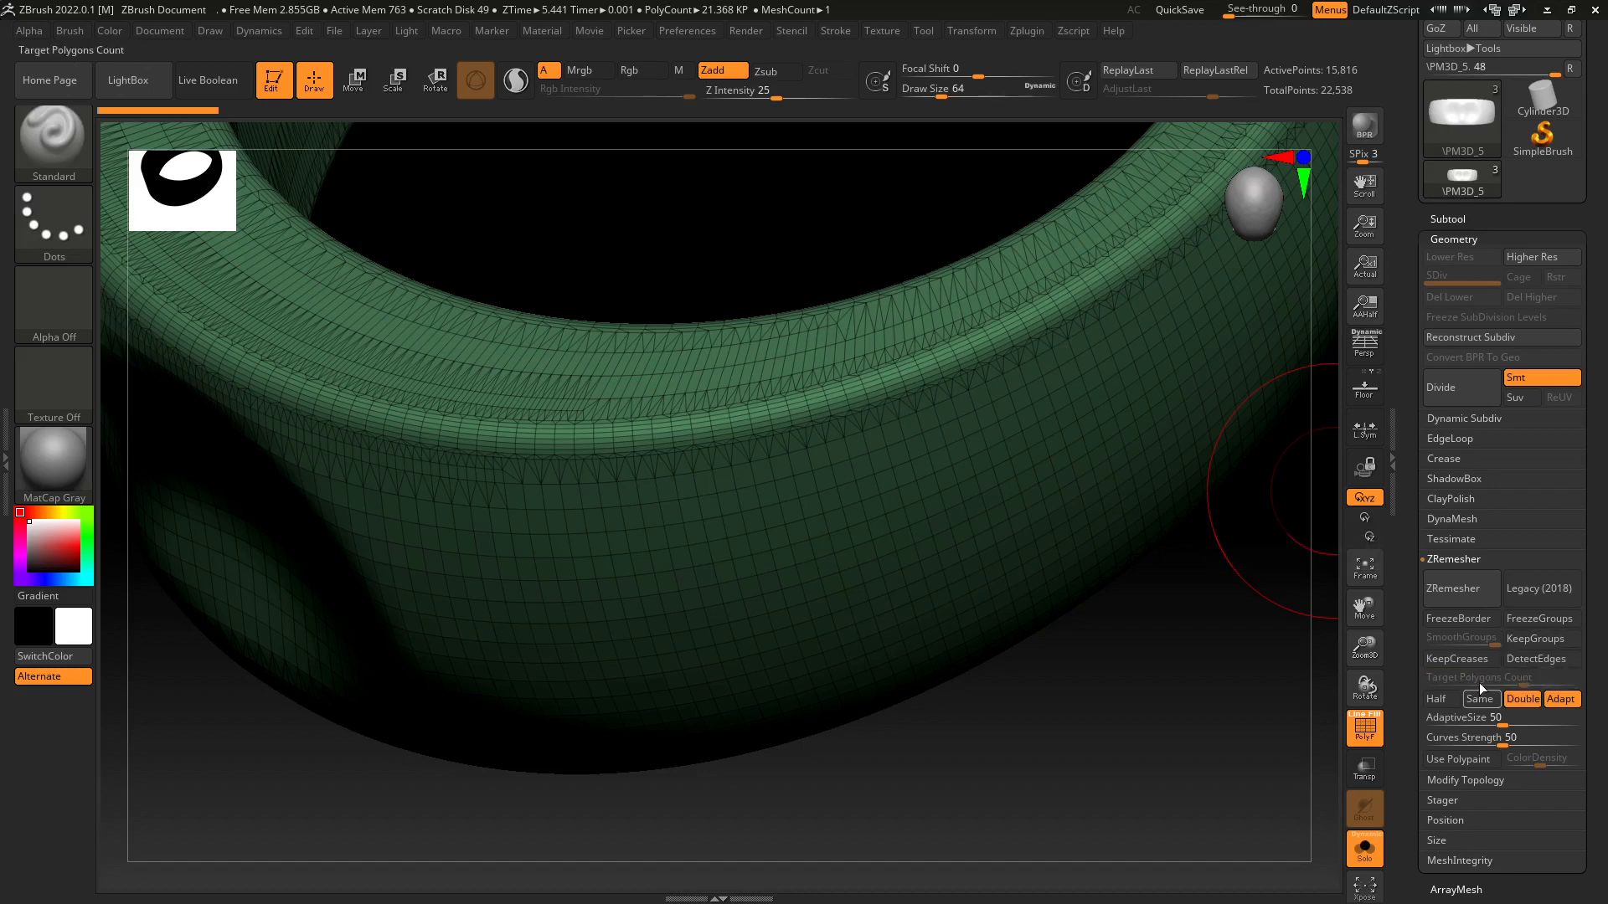
Try remeshing the ring band with ZRemesher at double density without edge detection.
left_click(1433, 591)
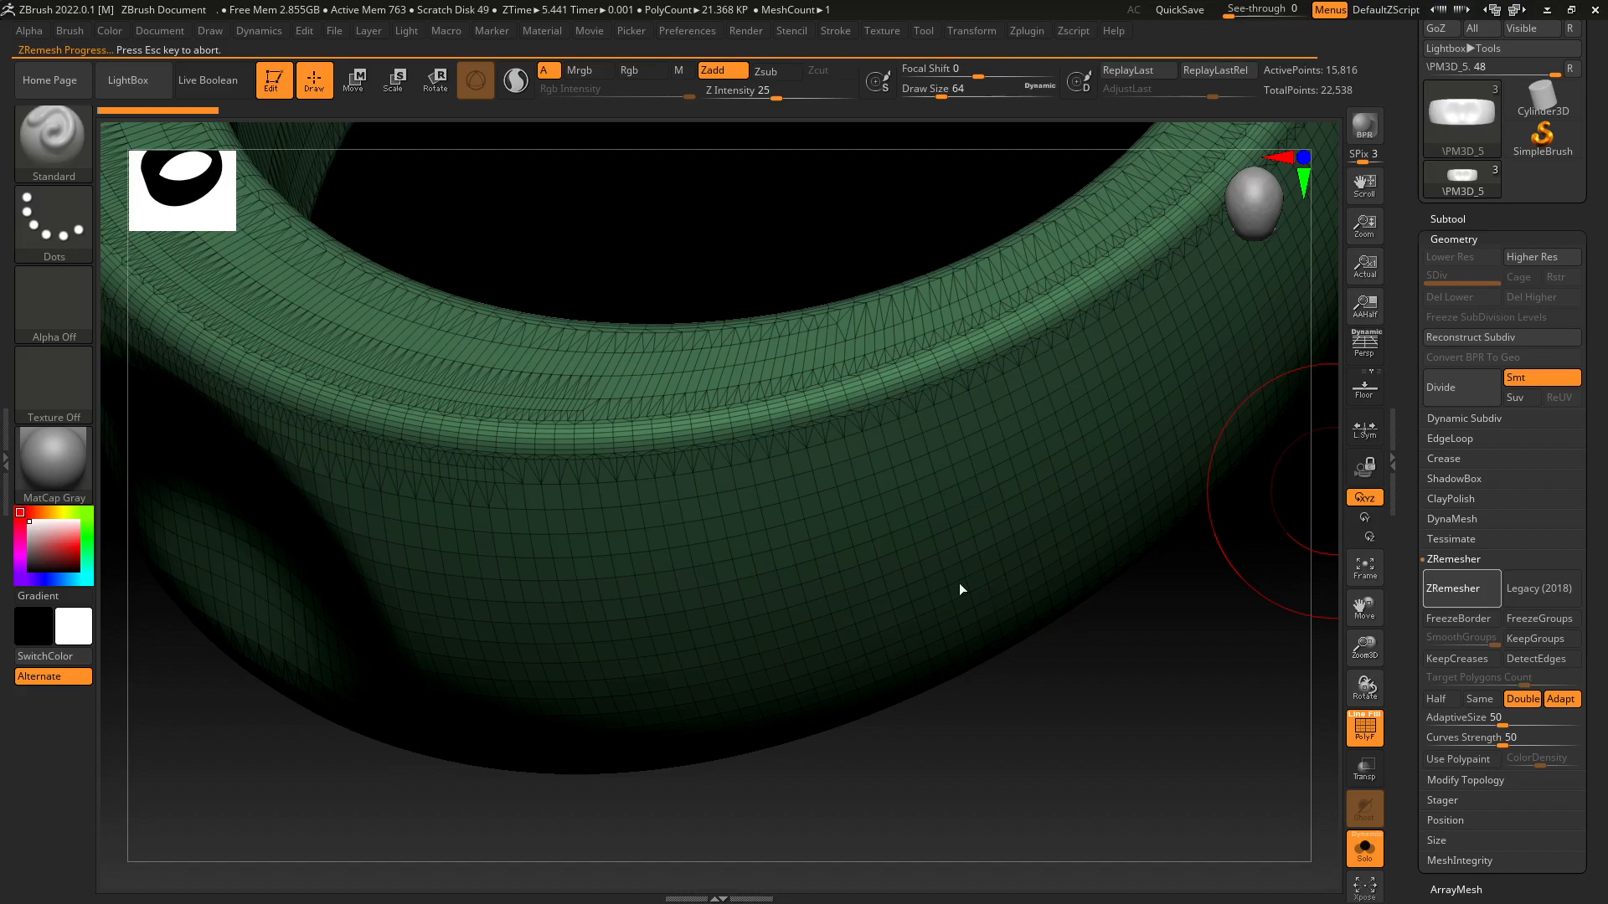
right_click_drag(956, 584, 992, 616)
key("ctrl+z")
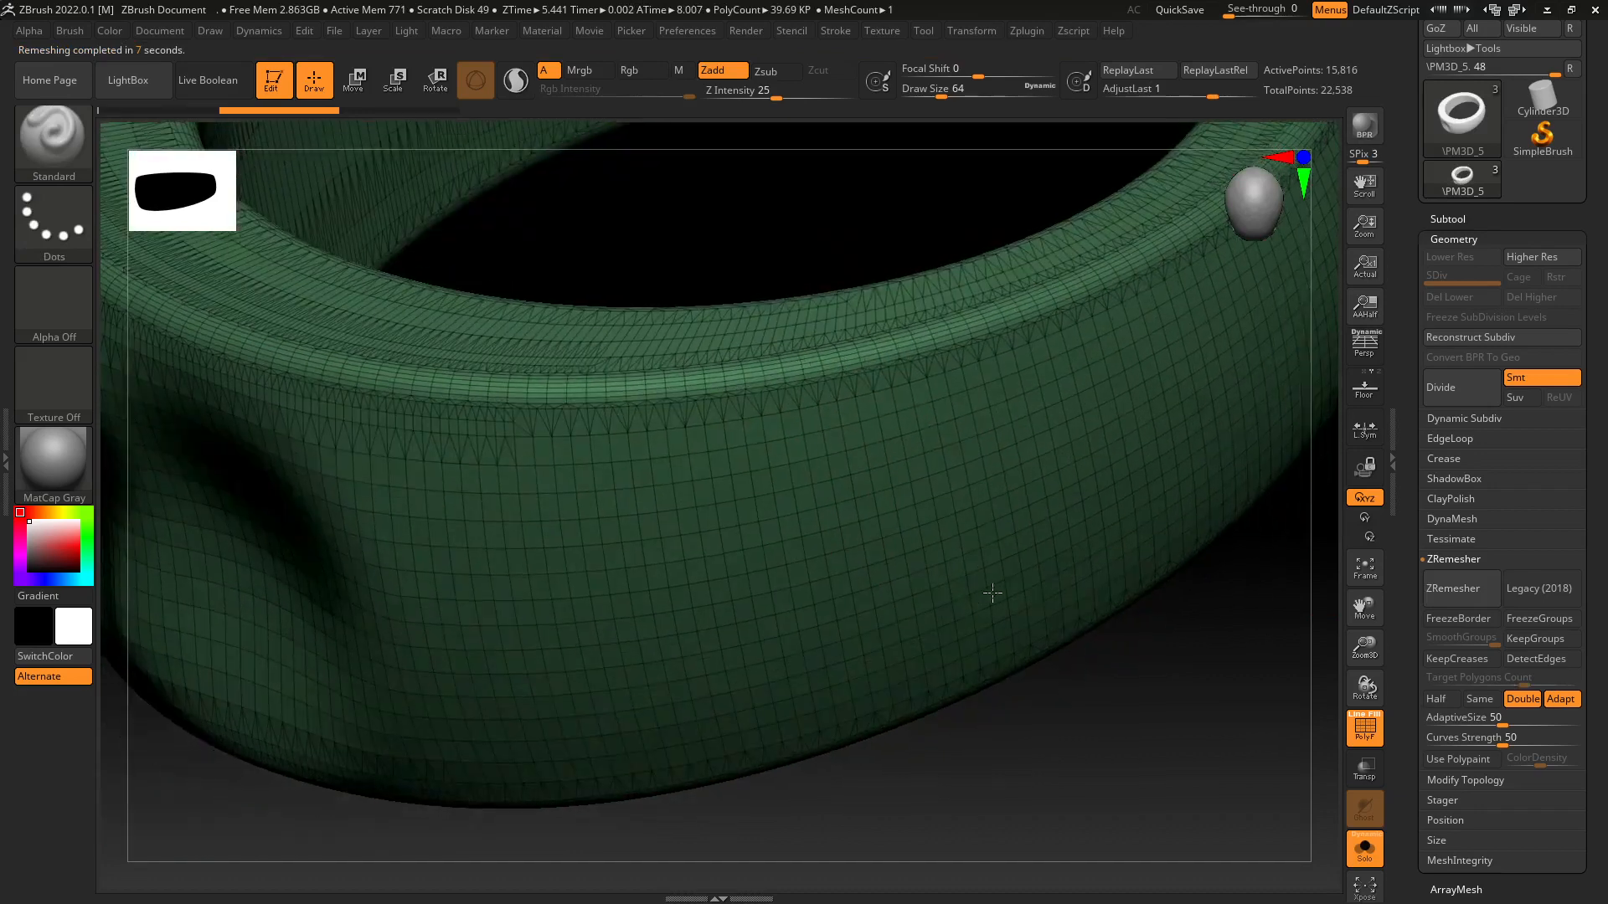
Remesh the ring band with ZRemesher at double density with DetectEdges enabled.
left_click(1538, 660)
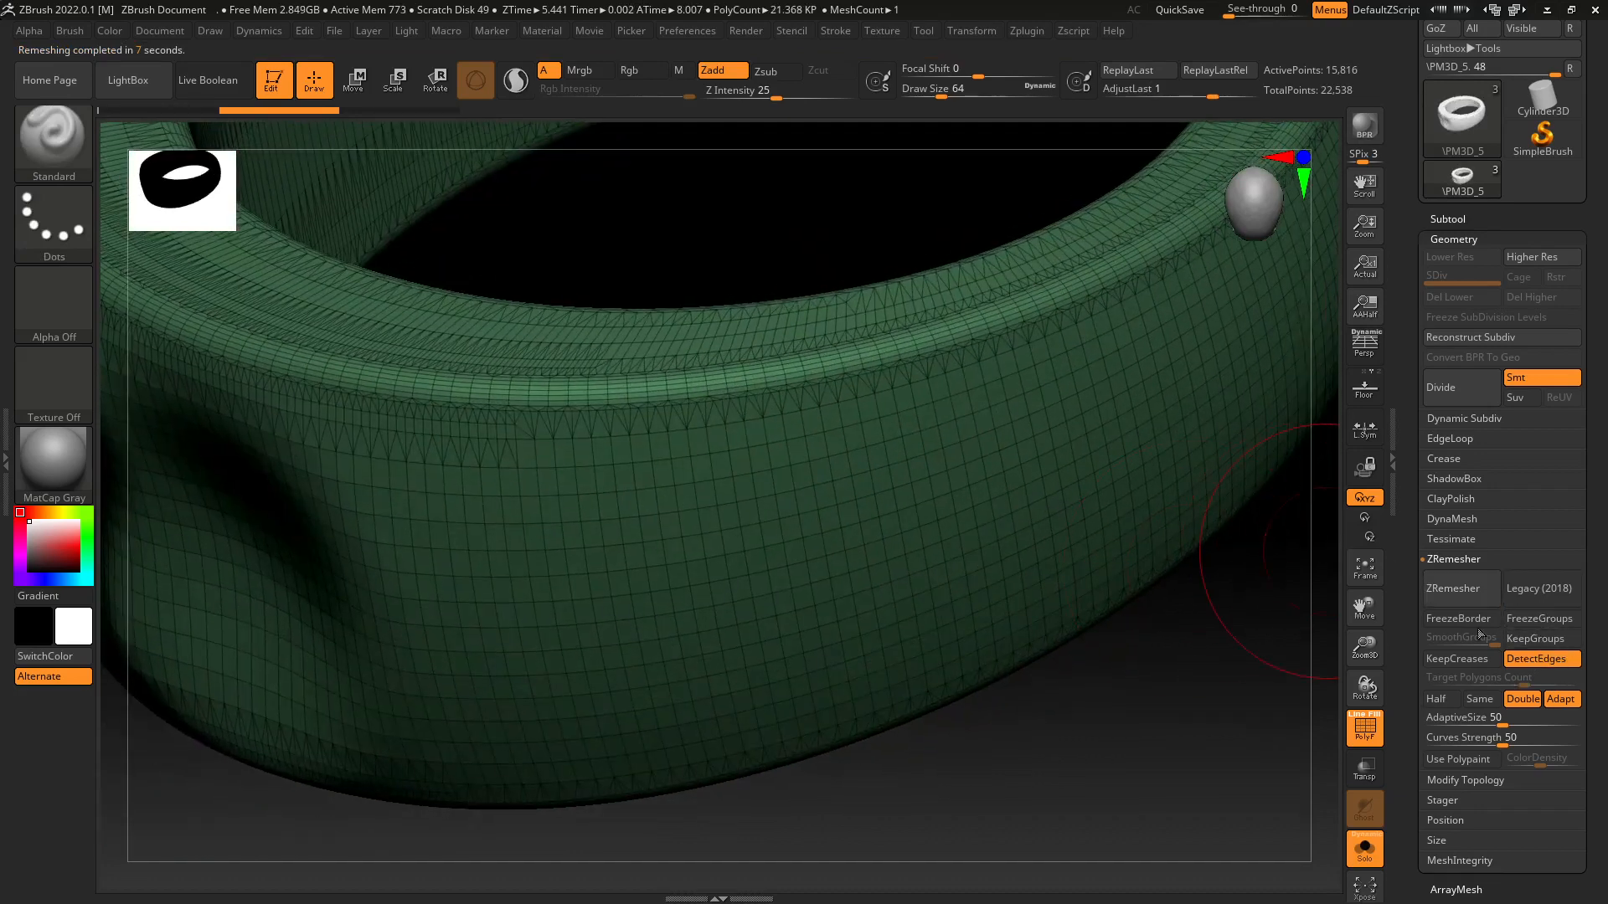
left_click(1446, 589)
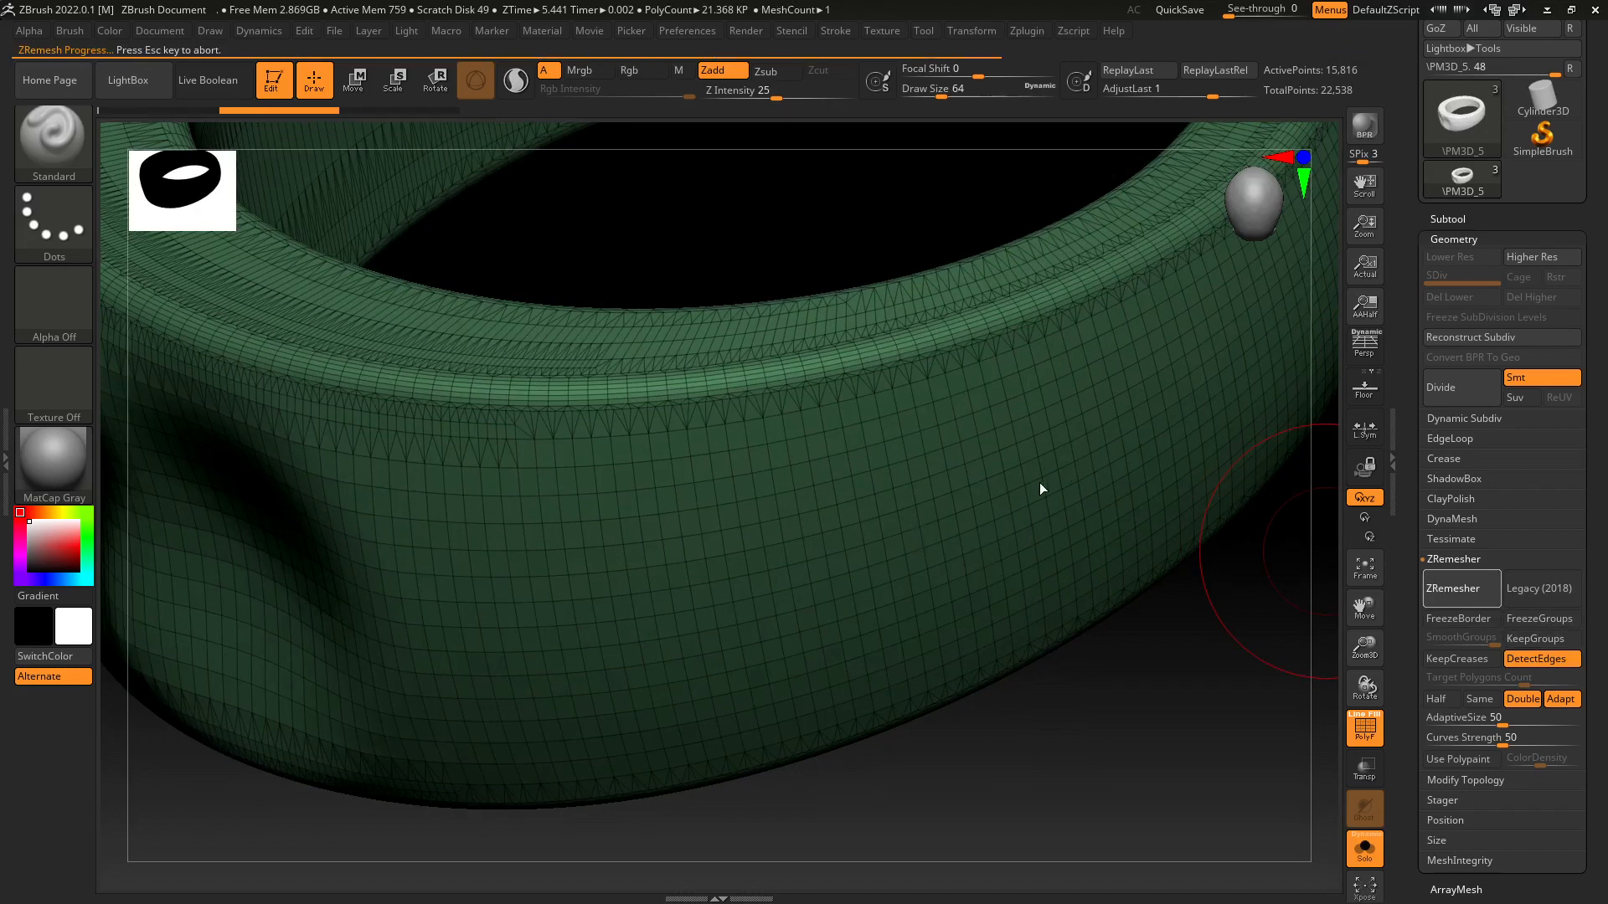
right_click_drag(918, 562, 1008, 399)
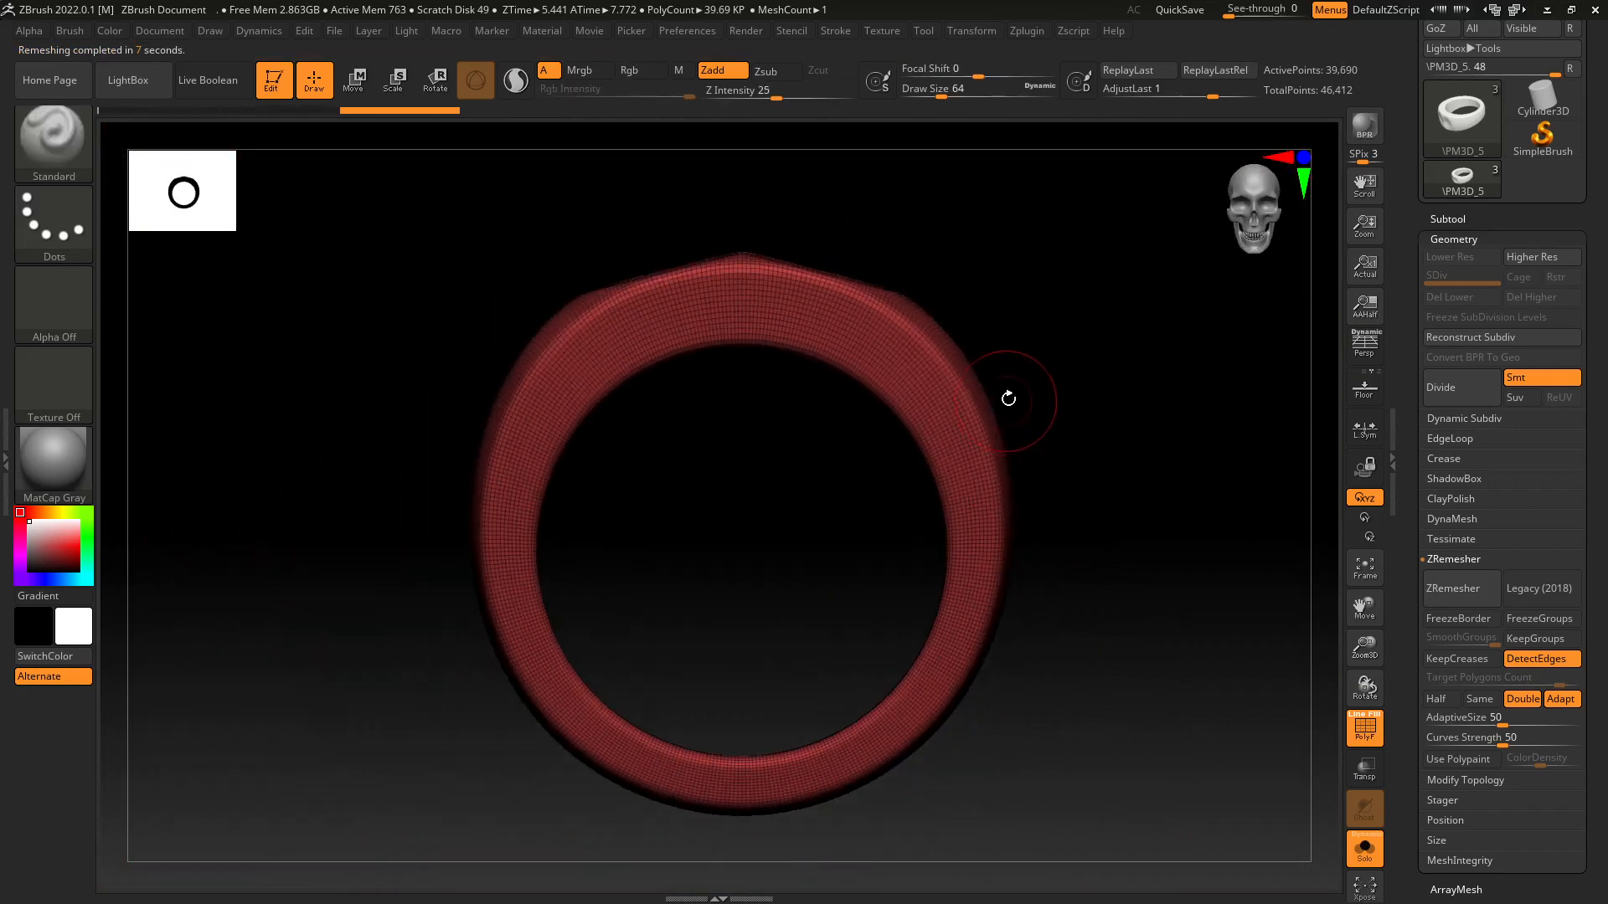
Make the cylinder inside the ring the active subtool and display the whole model with transparency on.
left_click(1452, 218)
left_click(1507, 97)
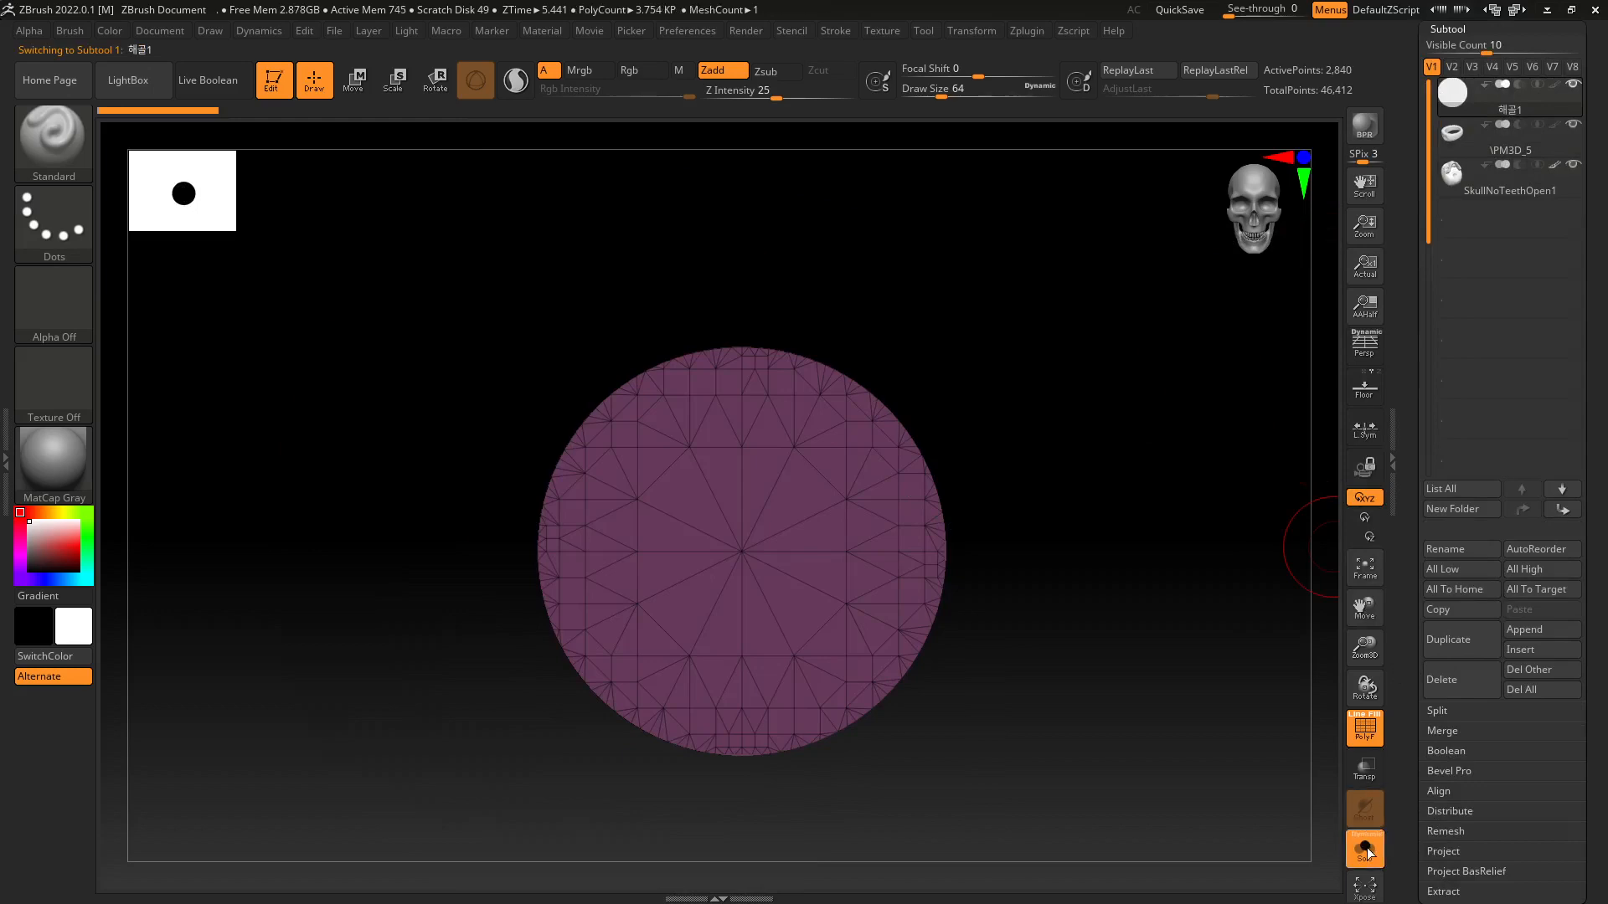
left_click(1367, 848)
left_click_drag(1167, 574, 1136, 592)
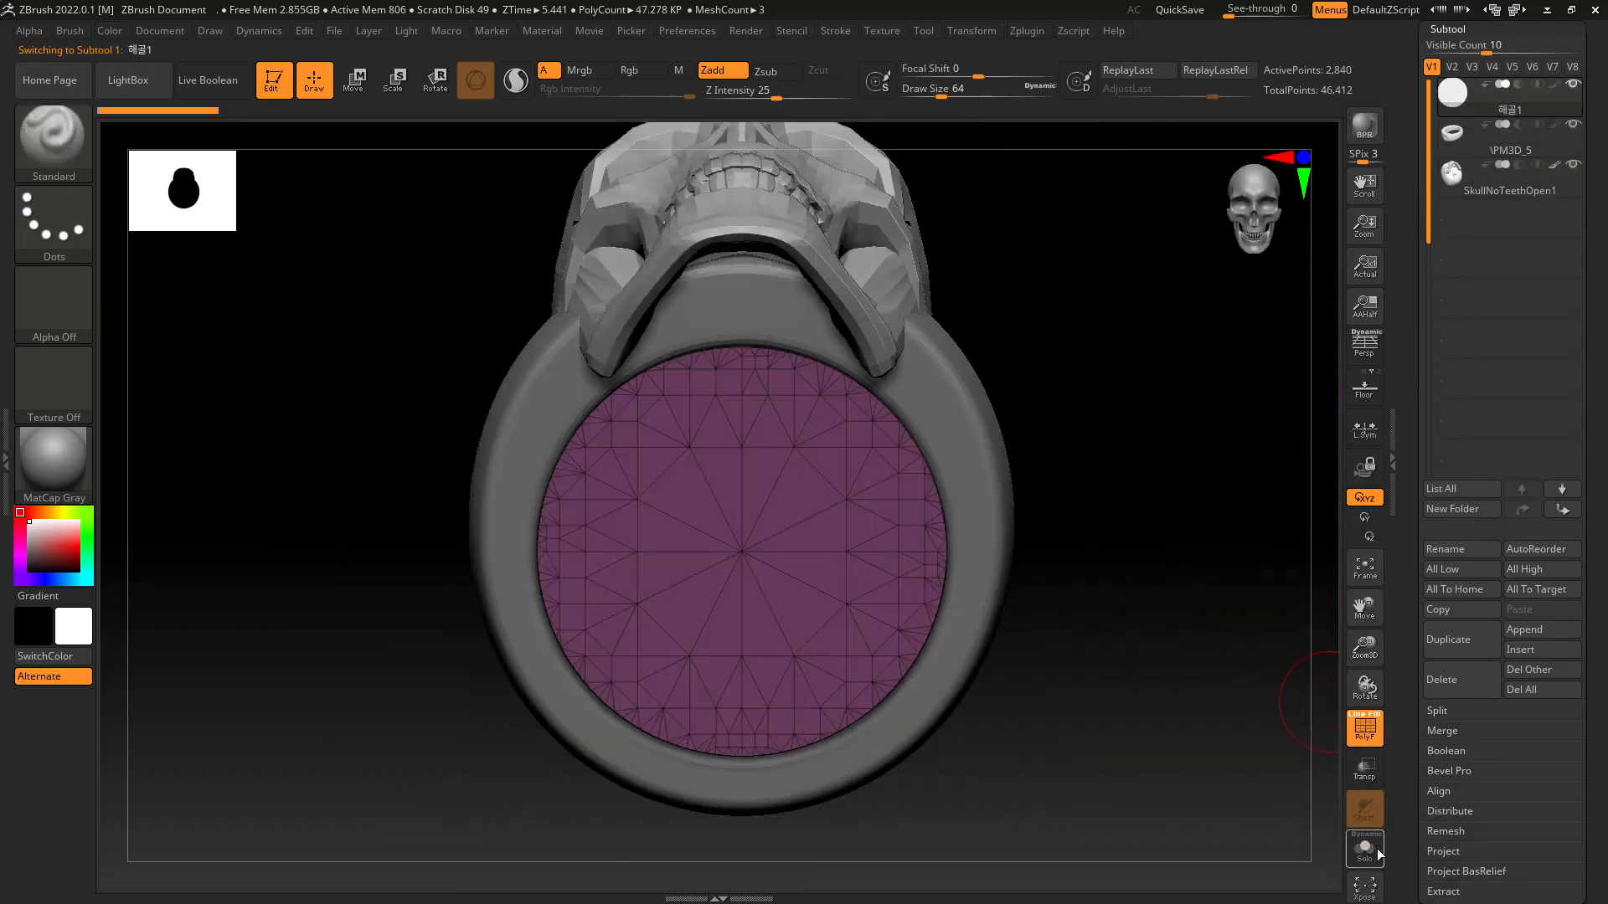
left_click(1365, 766)
left_click_drag(1114, 628, 1108, 698)
left_click_drag(510, 214, 645, 257, "alt")
left_click_drag(1143, 253, 1058, 399, "alt")
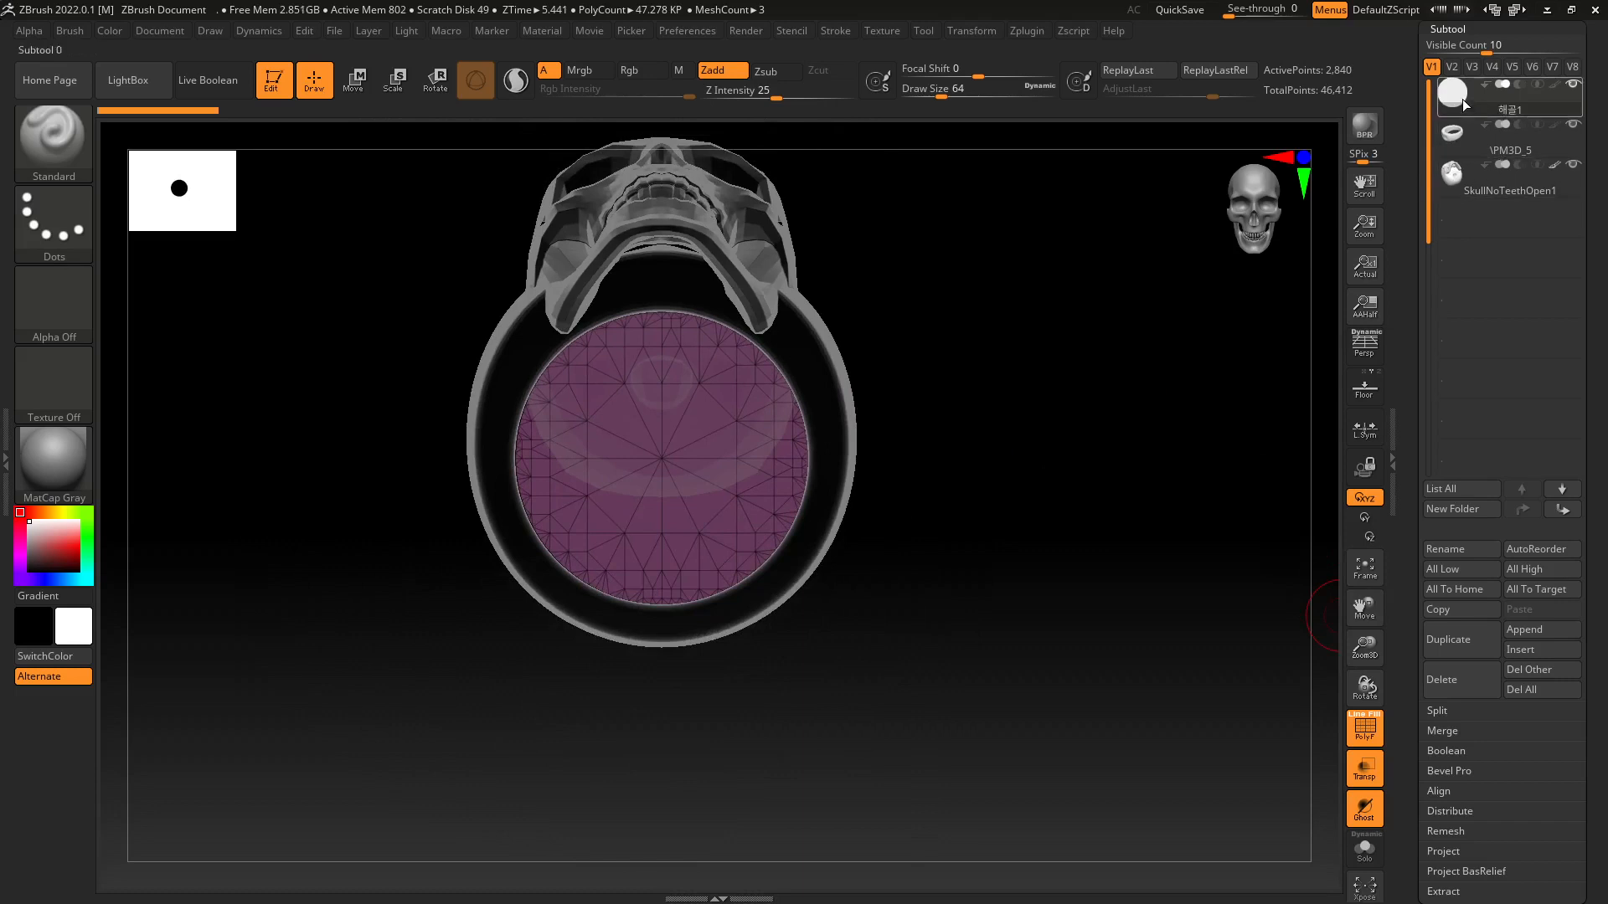
Hide every subtool except the cylinder and examine the mesh on its end cap and side.
mouse_move(1468, 141)
mouse_move(1533, 104)
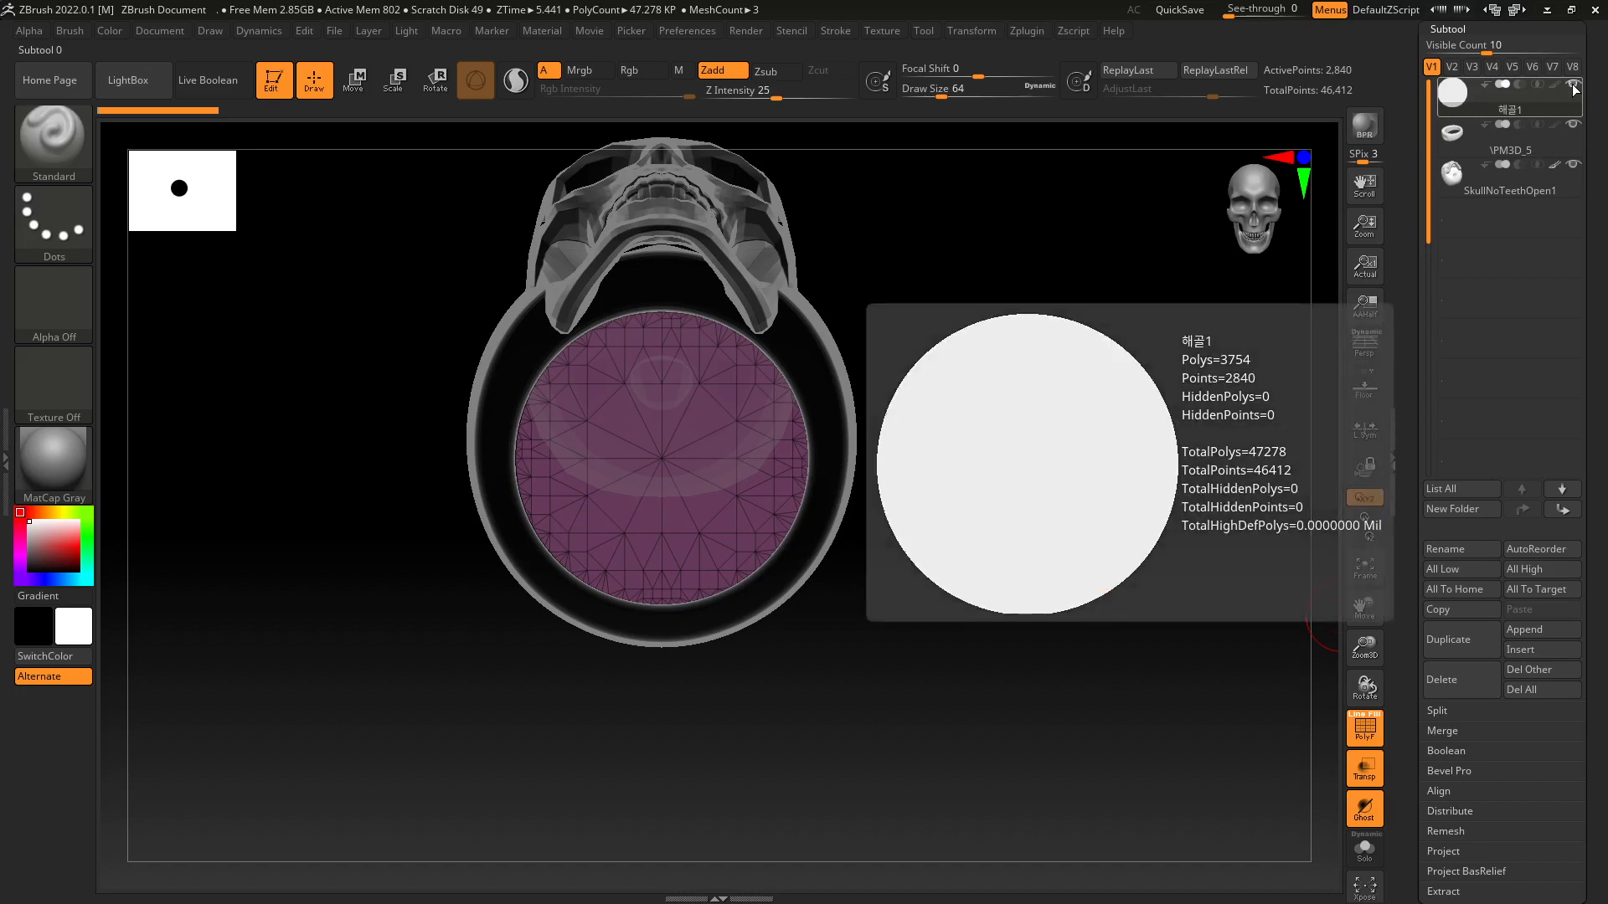
left_click(1573, 85)
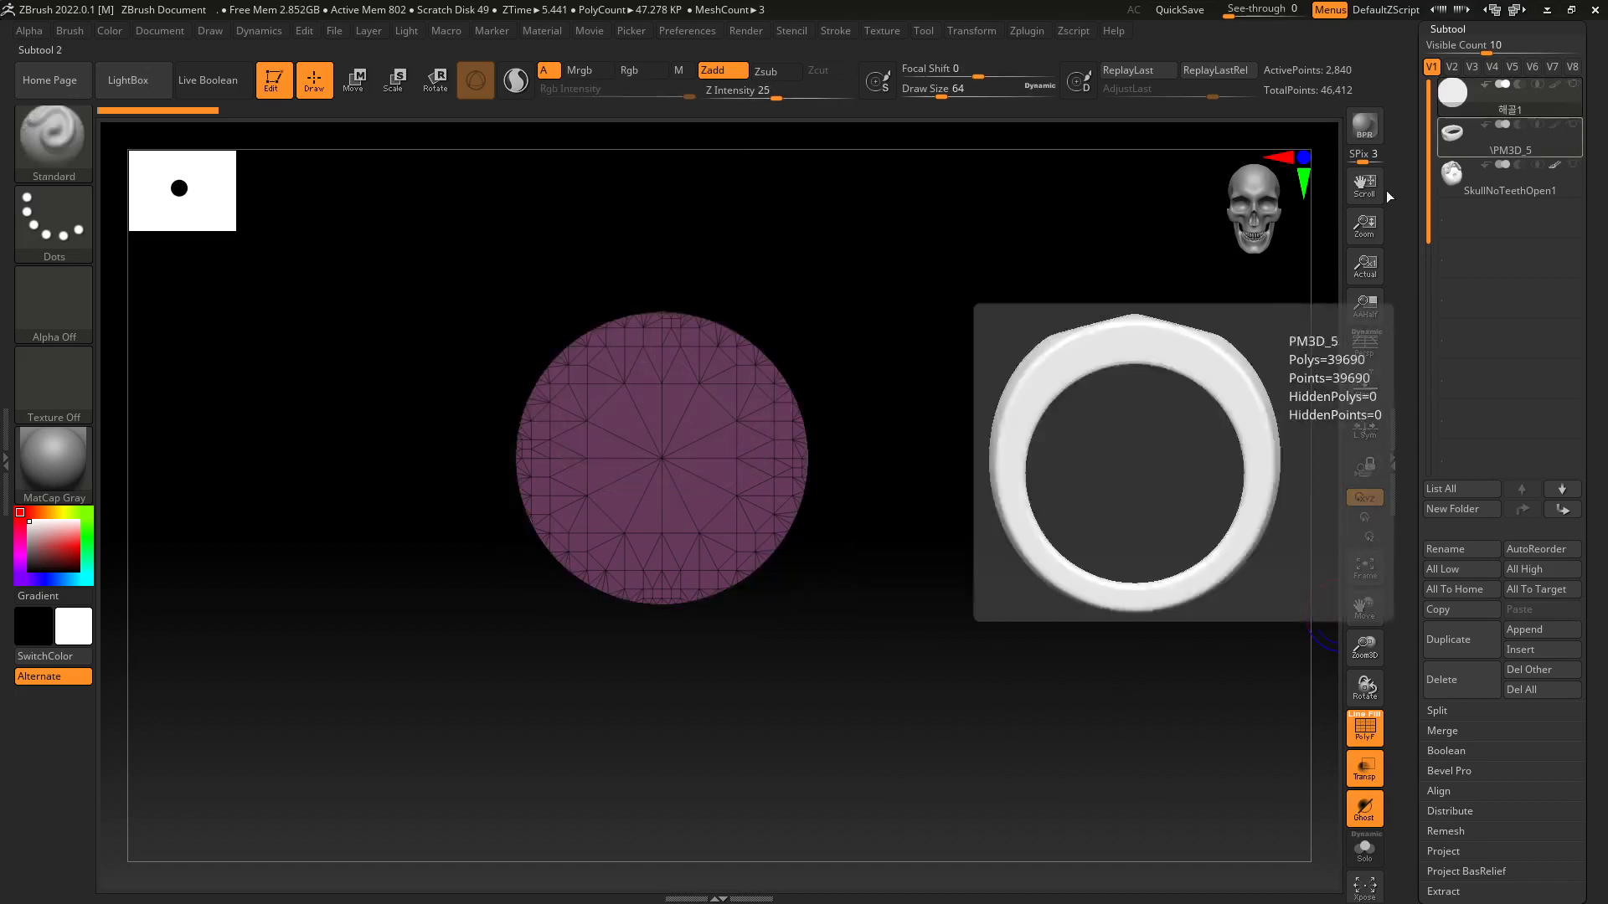
left_click_drag(1053, 357, 935, 505)
right_click_drag(936, 505, 977, 592)
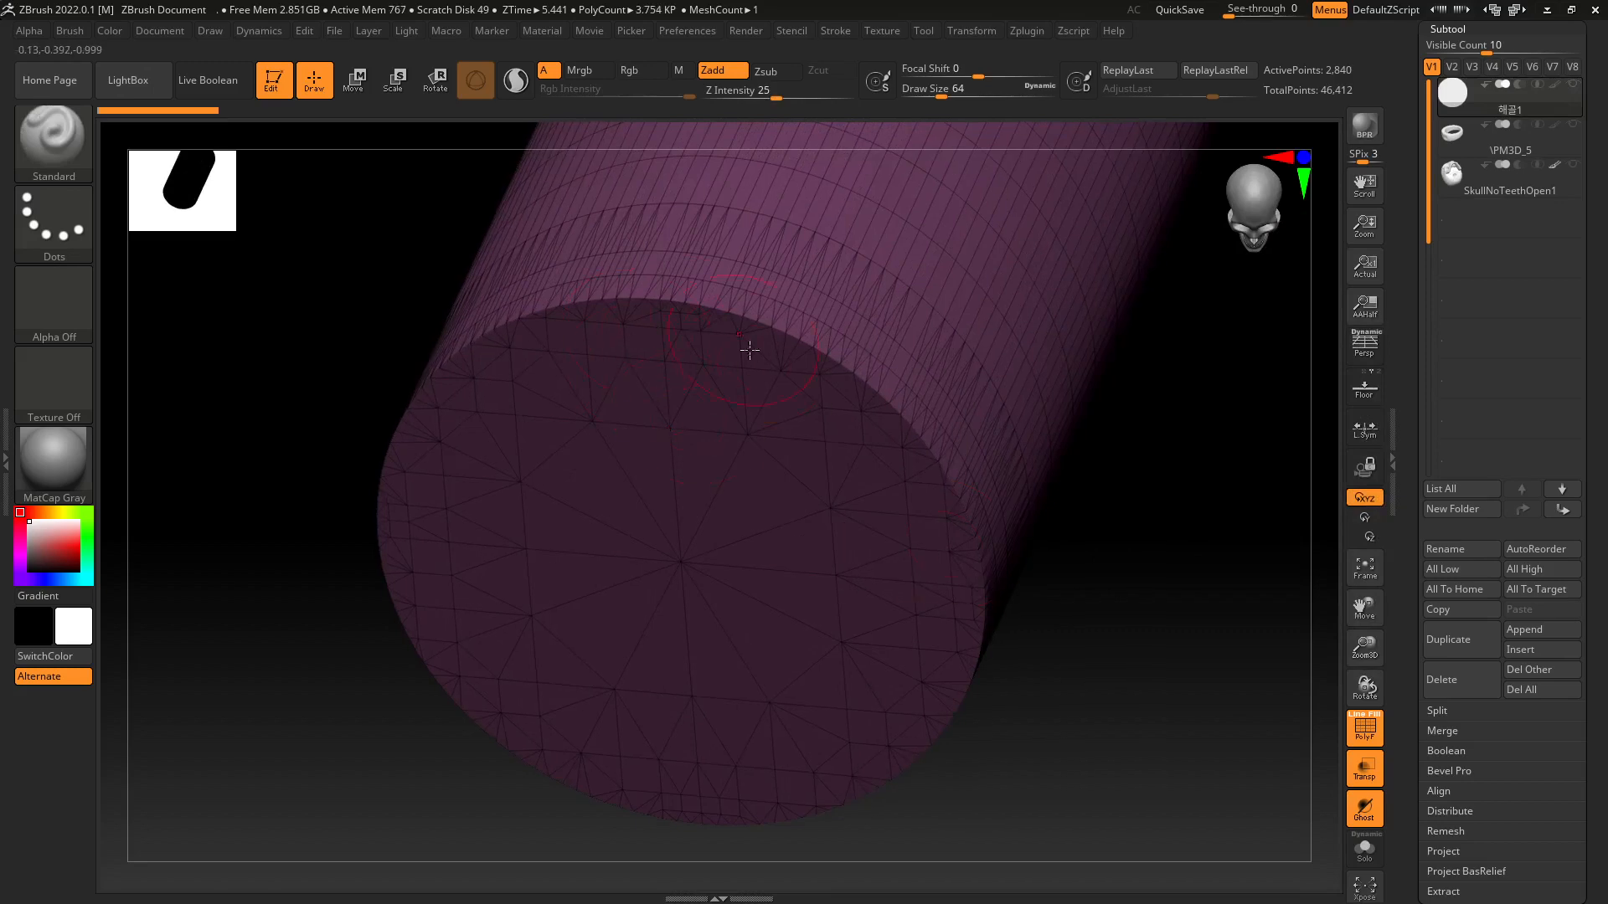
right_click_drag(746, 348, 731, 319)
right_click_drag(697, 405, 718, 459)
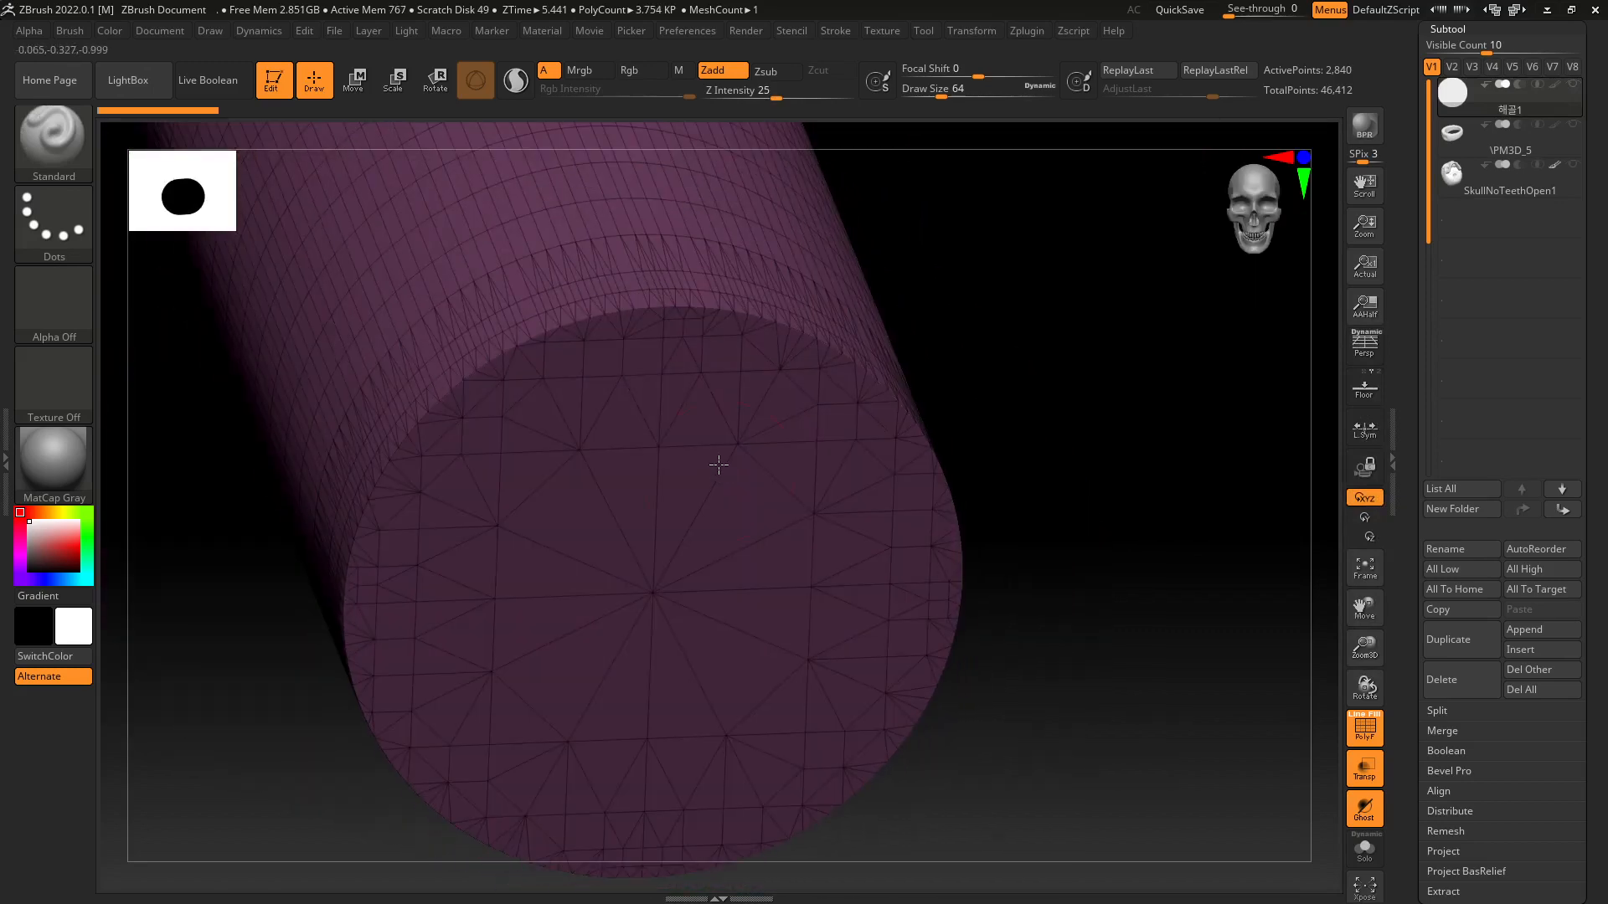
Remesh the cylinder with ZRemesher using a target polygon count of 10 and DetectEdges enabled.
left_click_drag(1603, 538, 1553, 371)
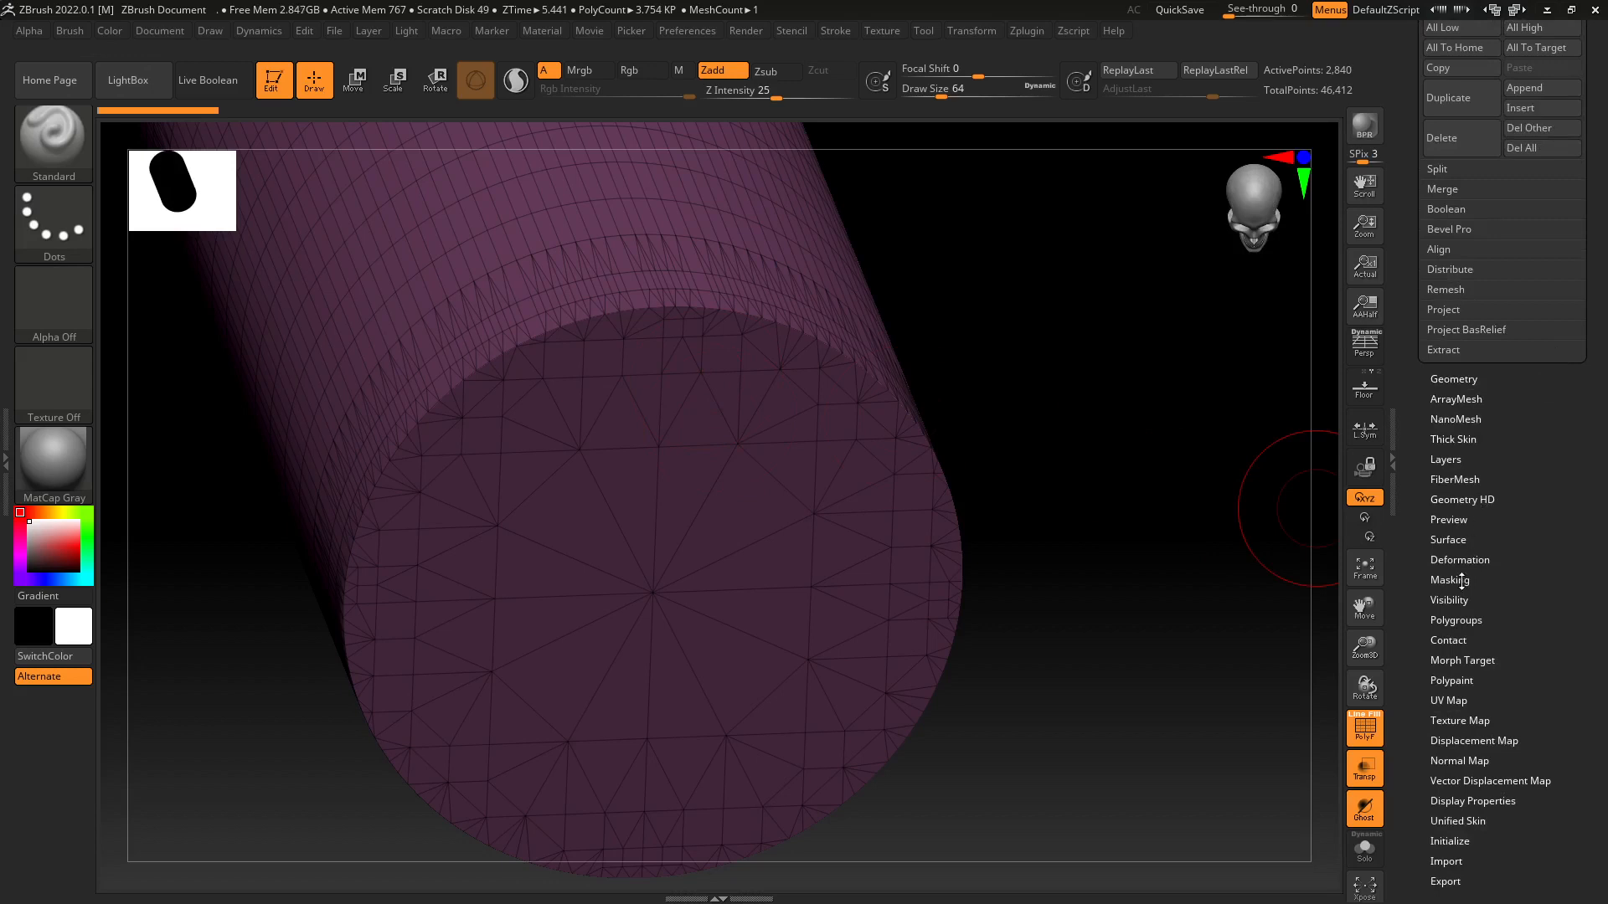
left_click(1460, 379)
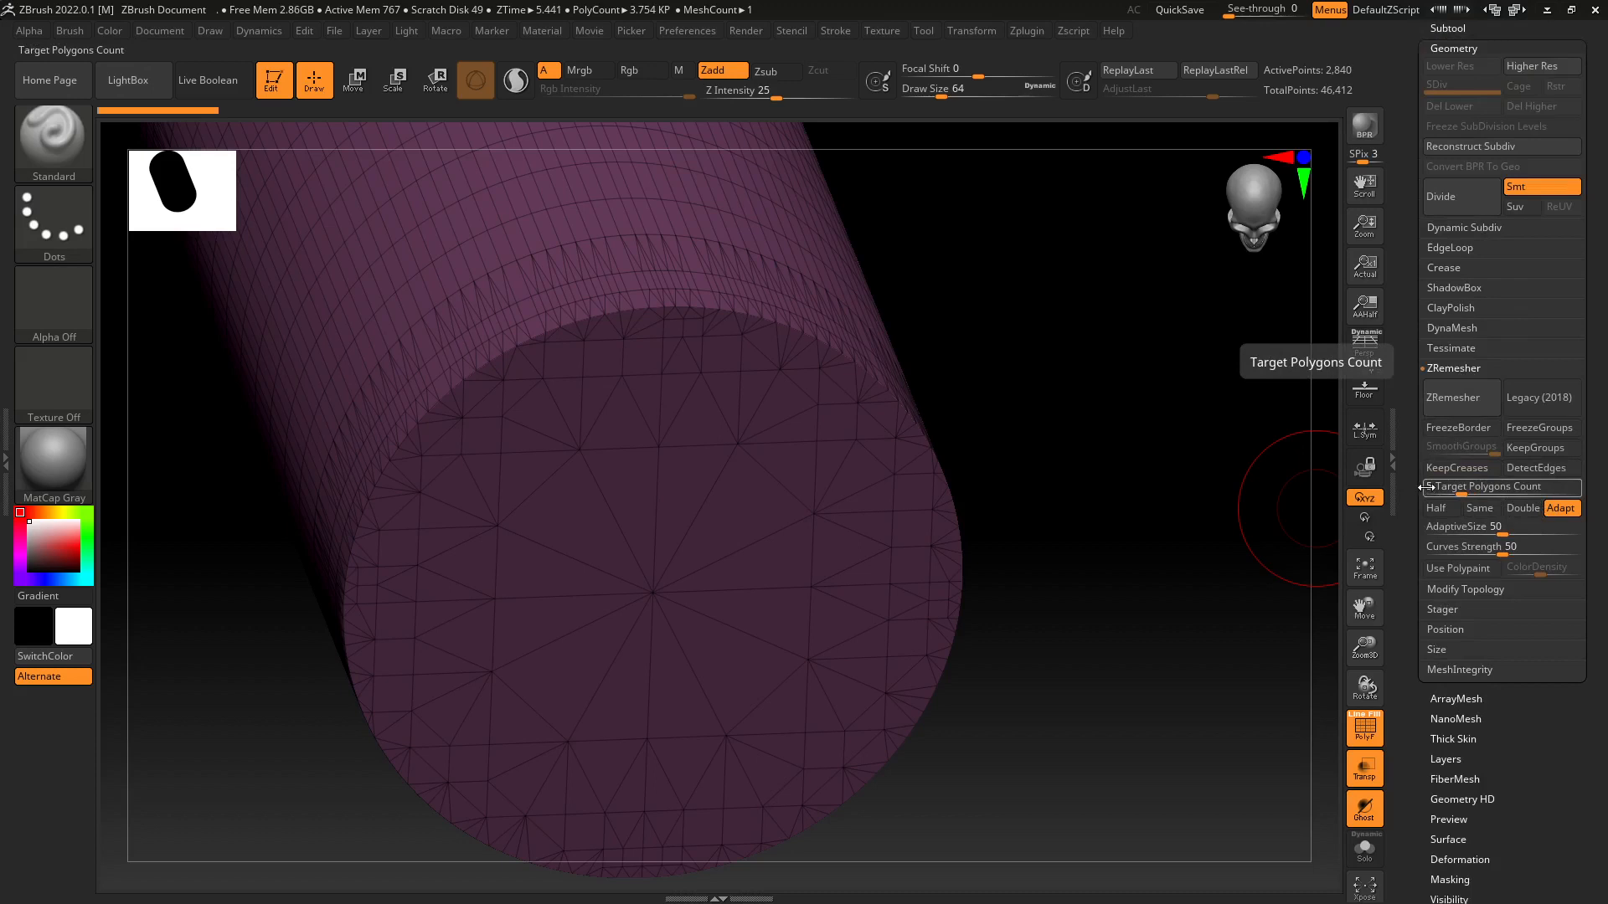
left_click_drag(1424, 487, 1391, 489)
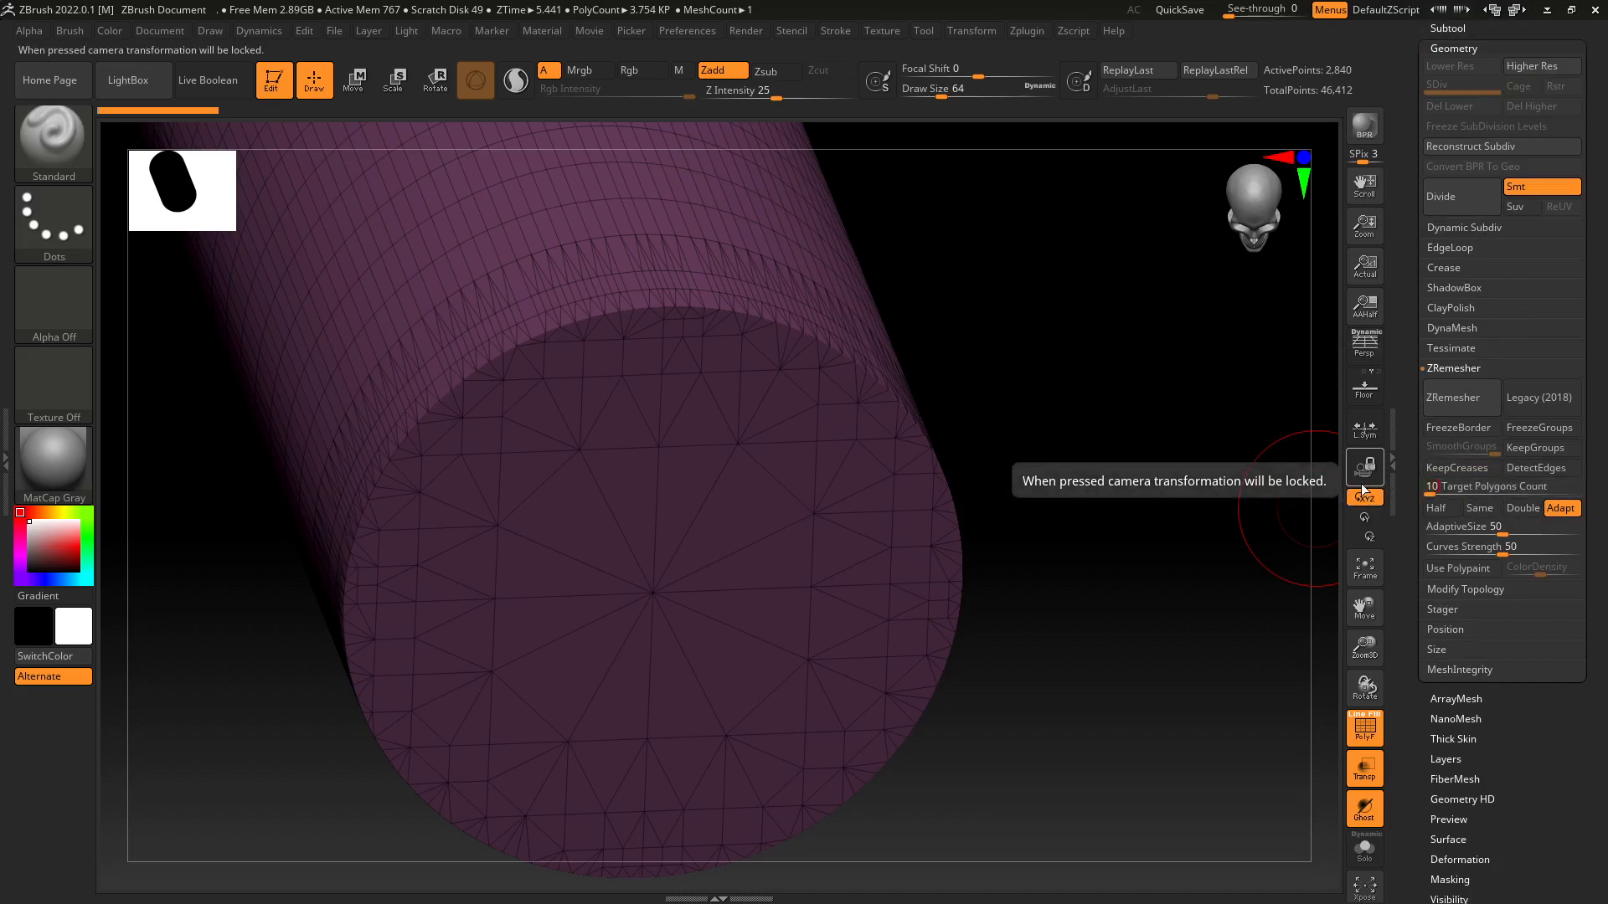
key("Return")
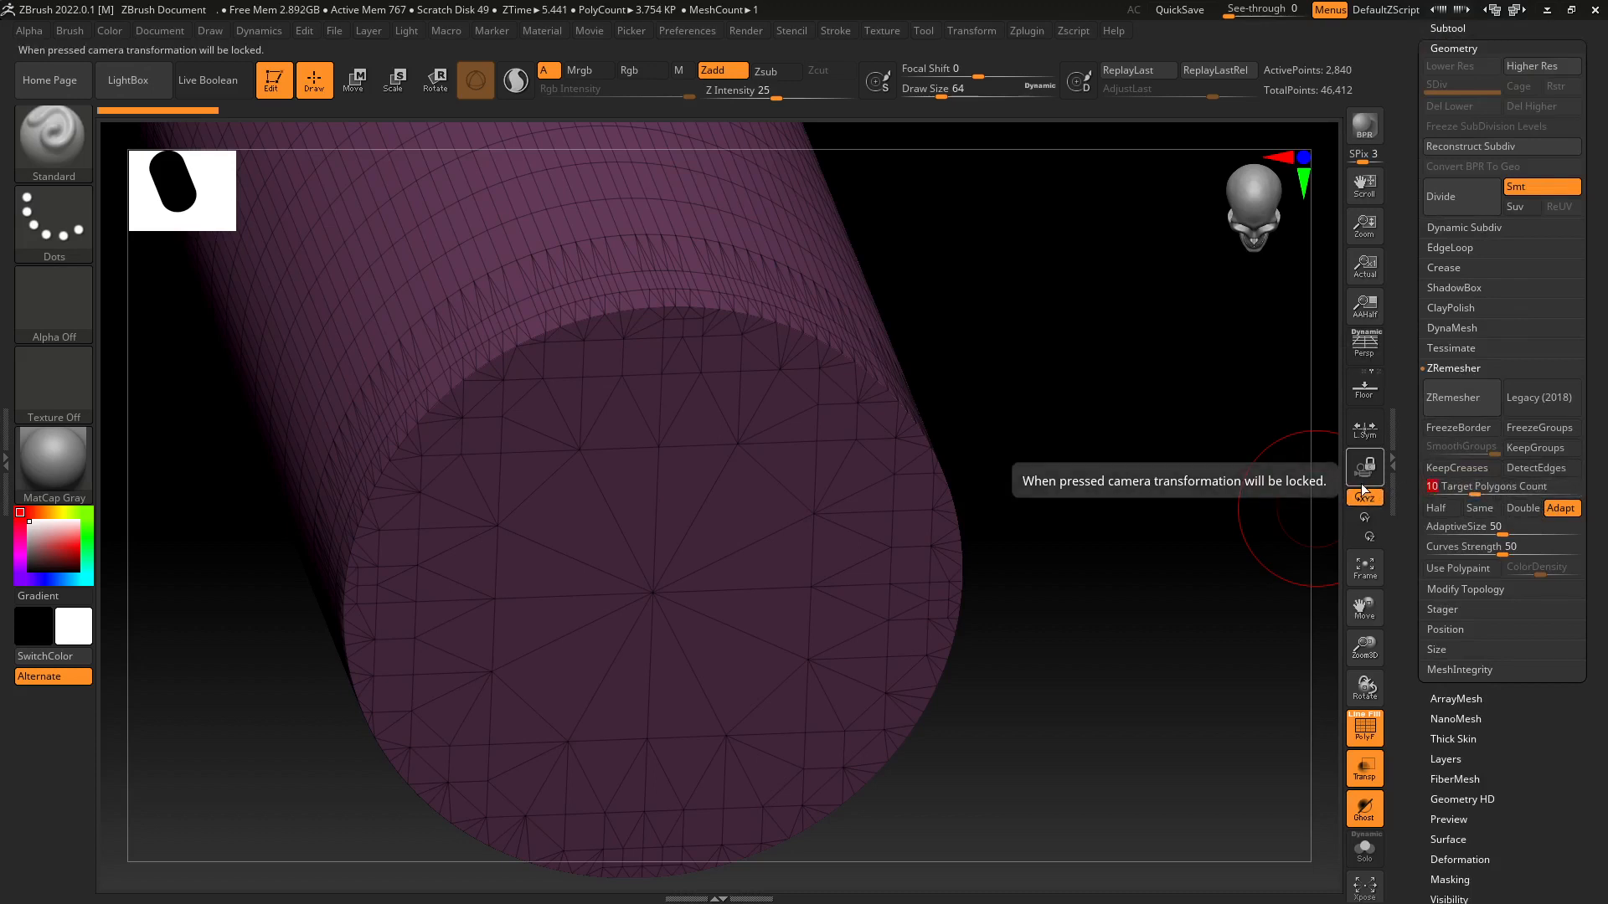
left_click(1538, 470)
left_click(1440, 398)
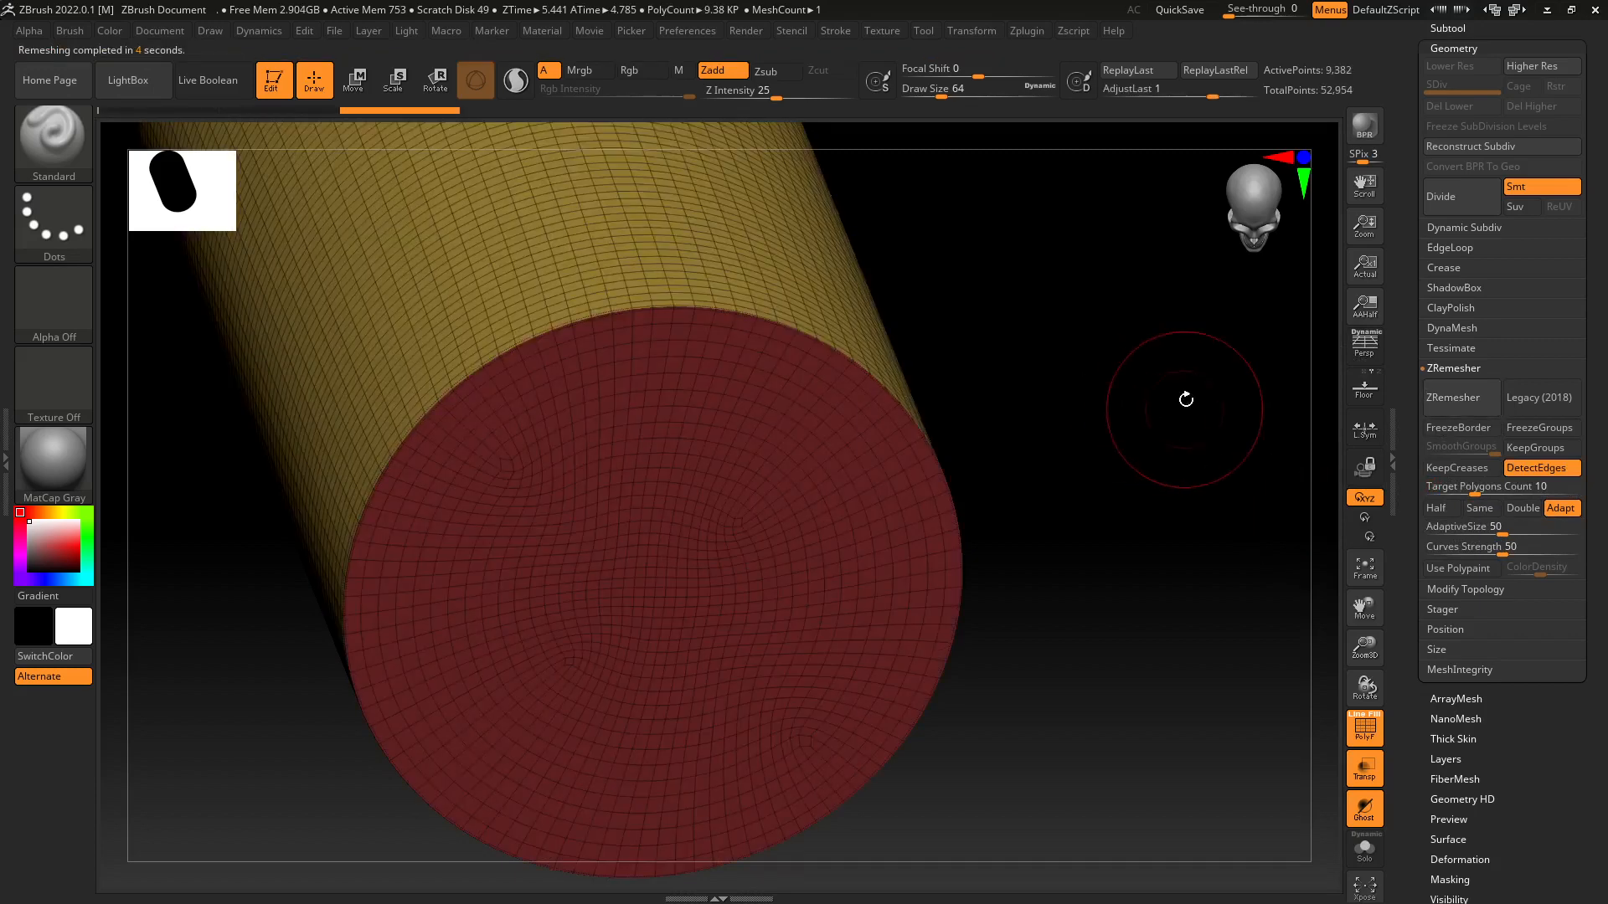
Combine all of the cylinder's faces into a single polygroup.
key("ctrl+w")
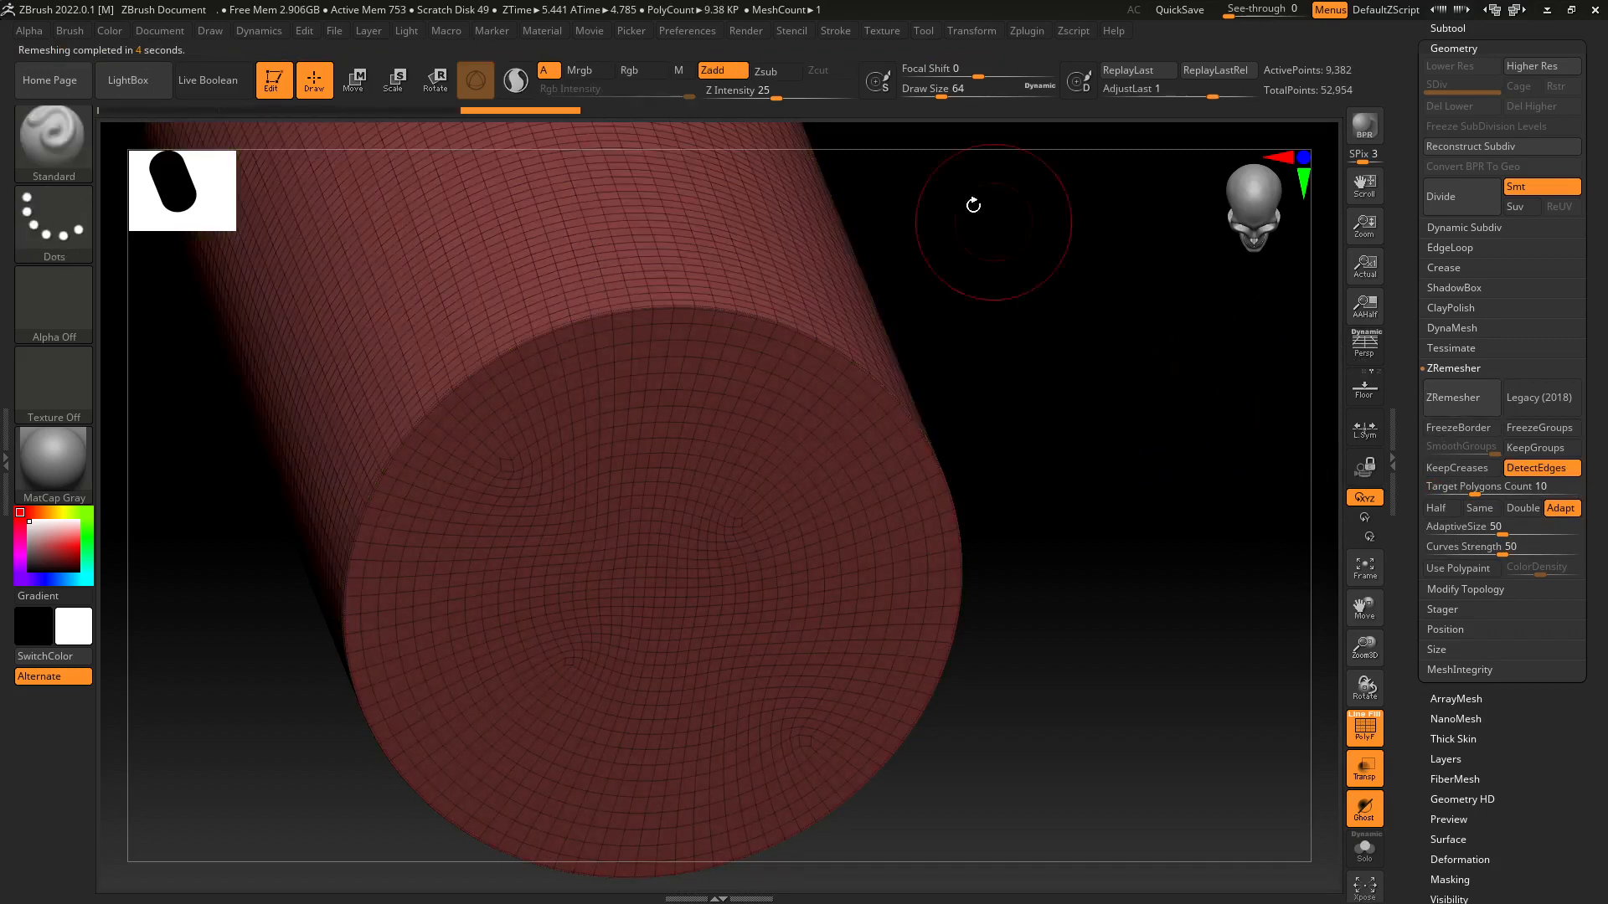
left_click_drag(1005, 475, 923, 448, "alt")
left_click_drag(960, 377, 964, 500, "alt")
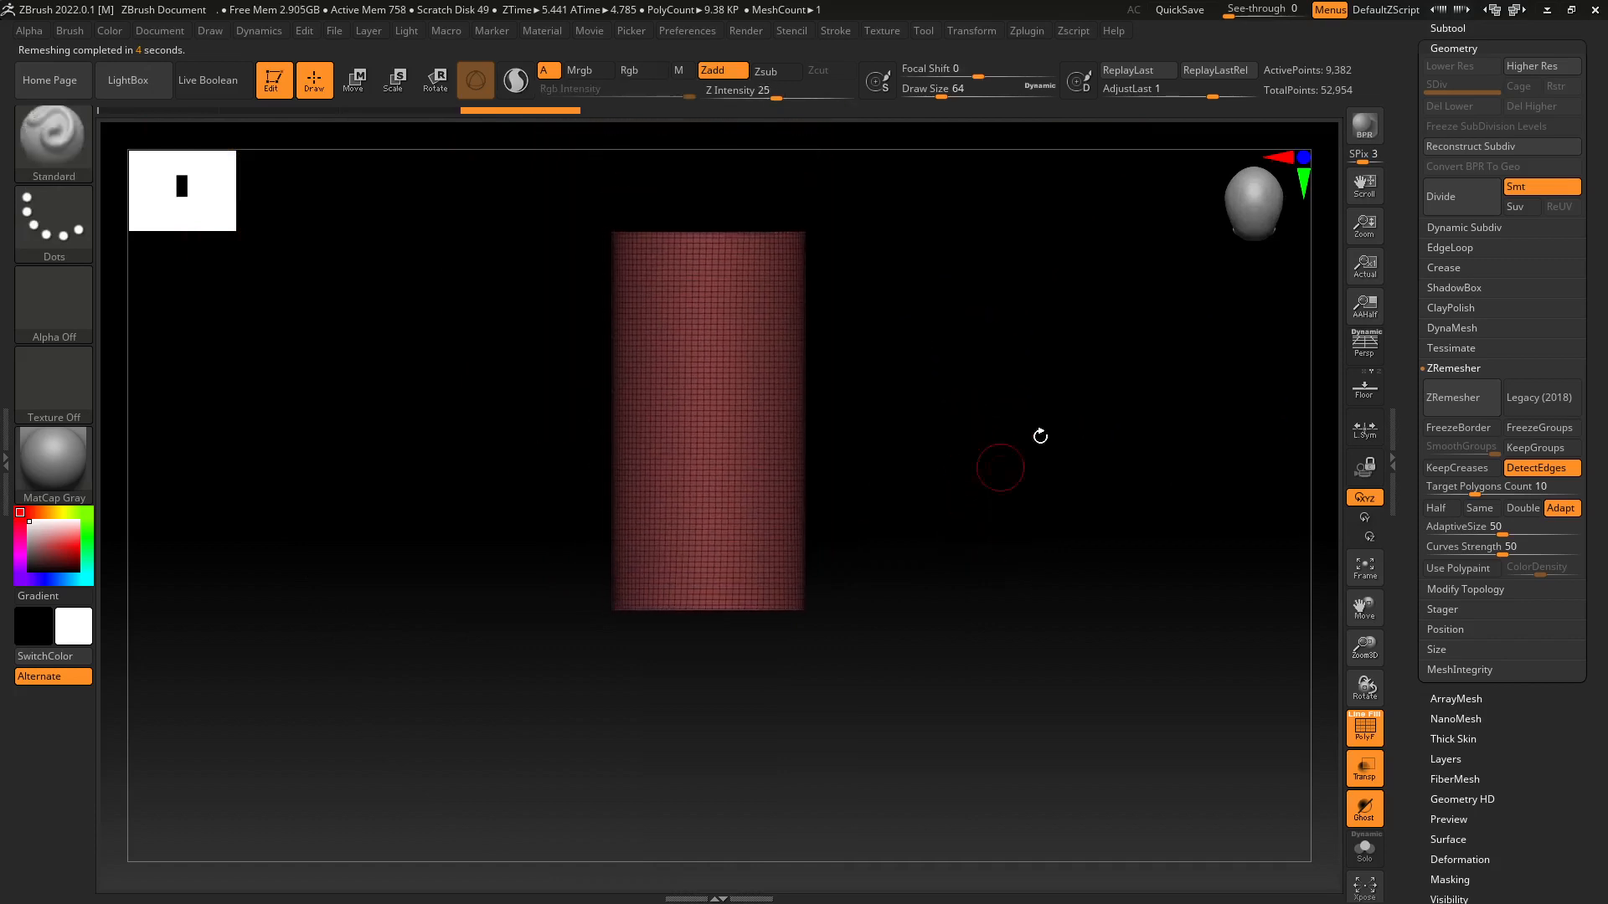
Make the SkullNoTeethOpen1 subtool active and hide all other subtools.
left_click(1441, 28)
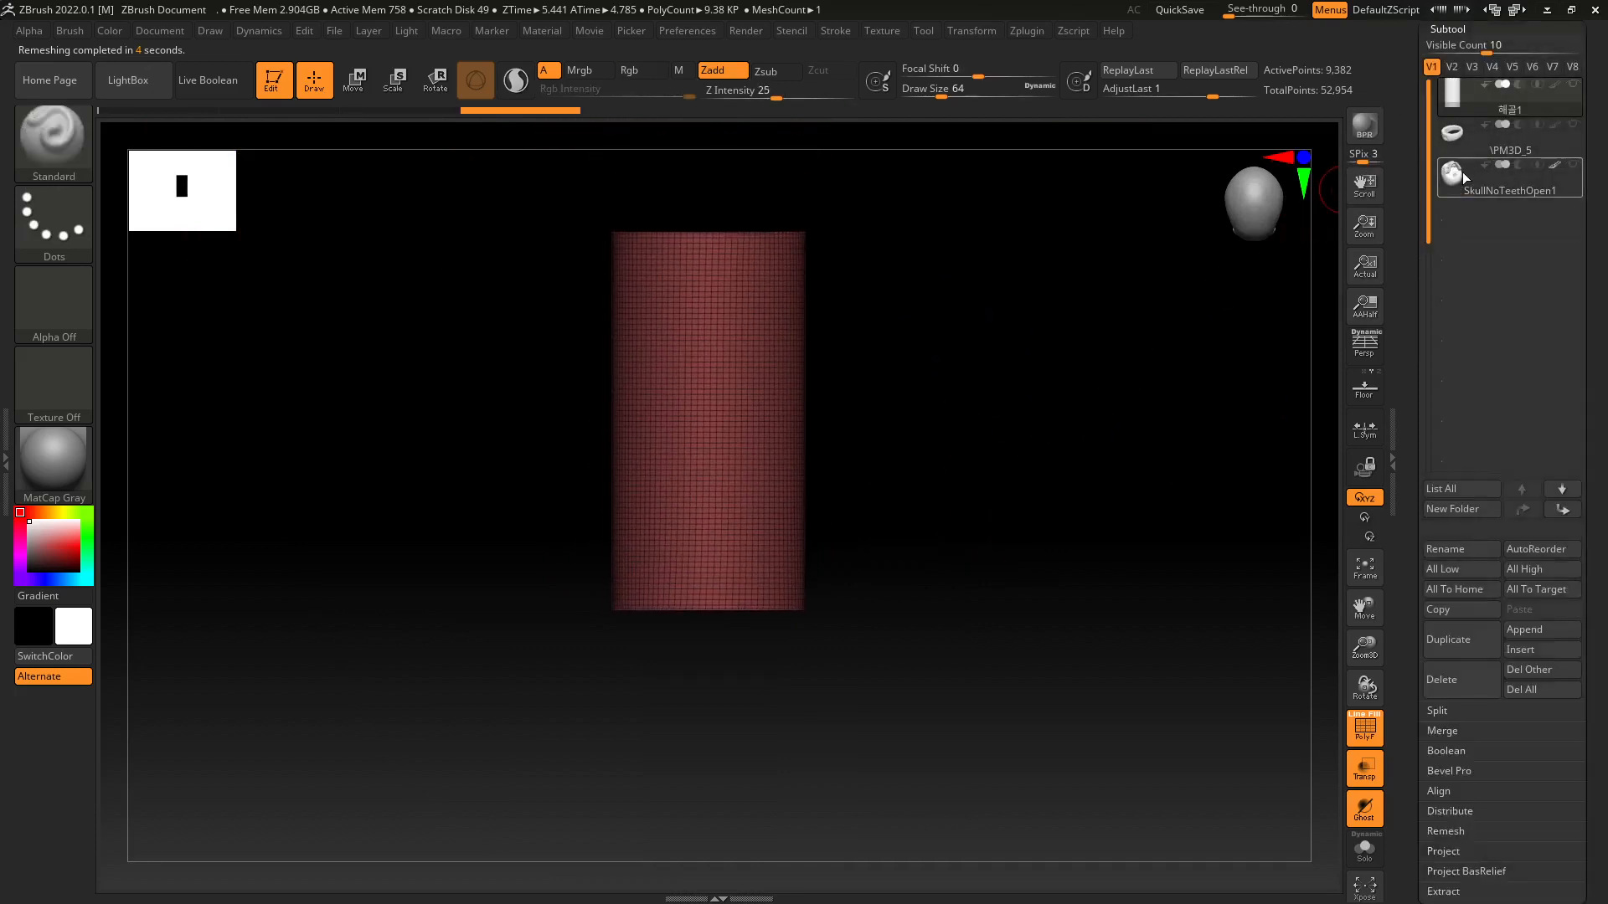
mouse_move(1467, 179)
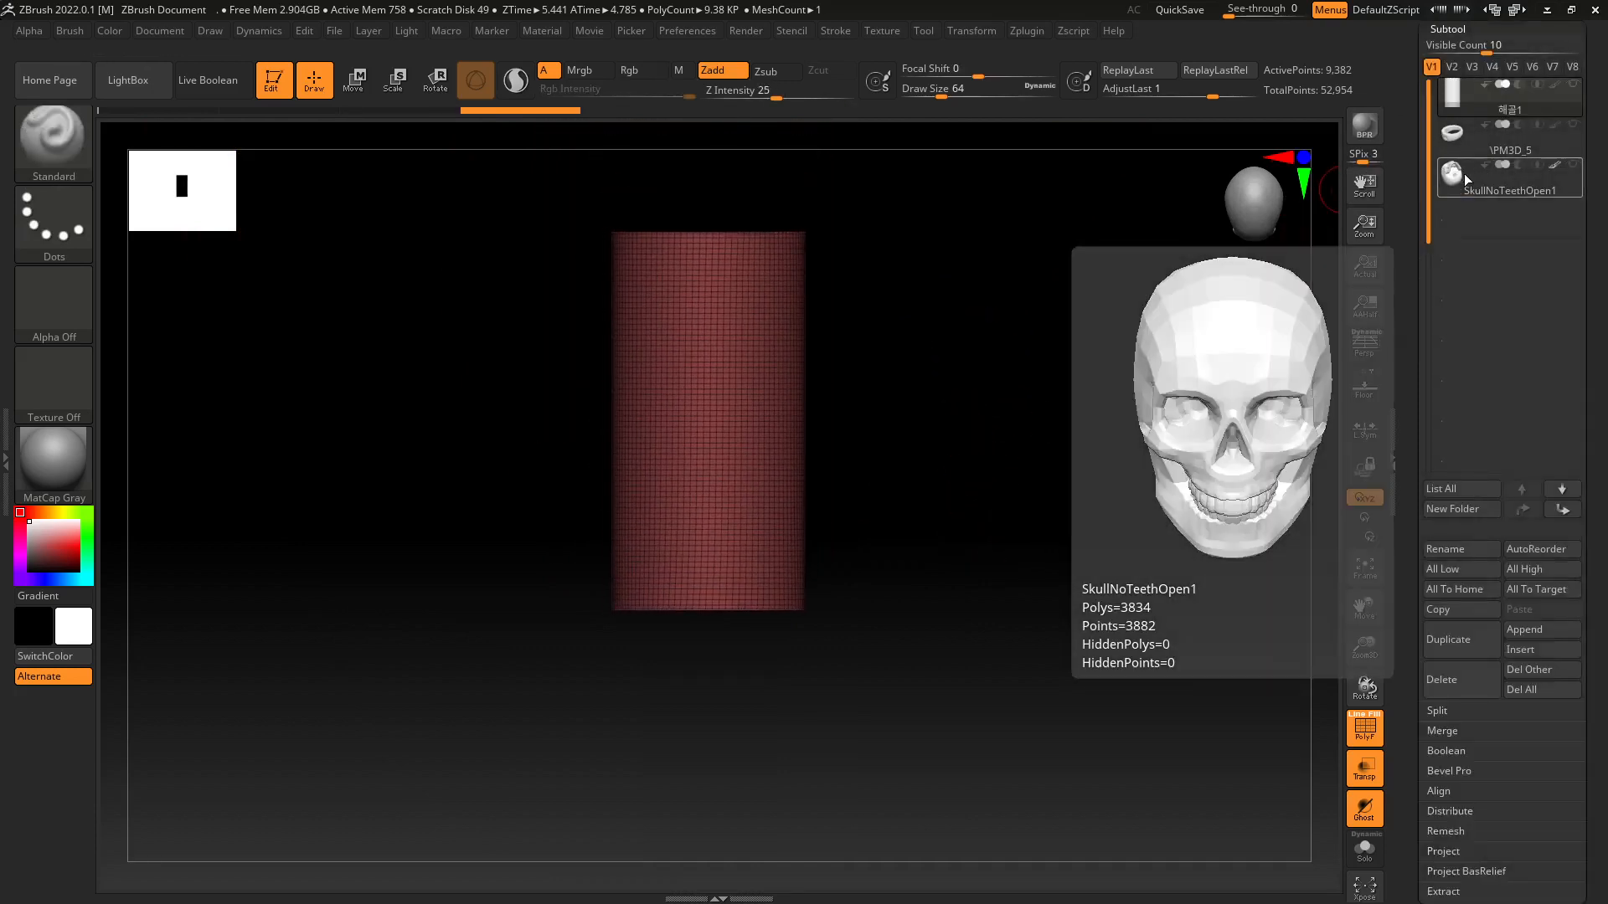
left_click(1574, 166)
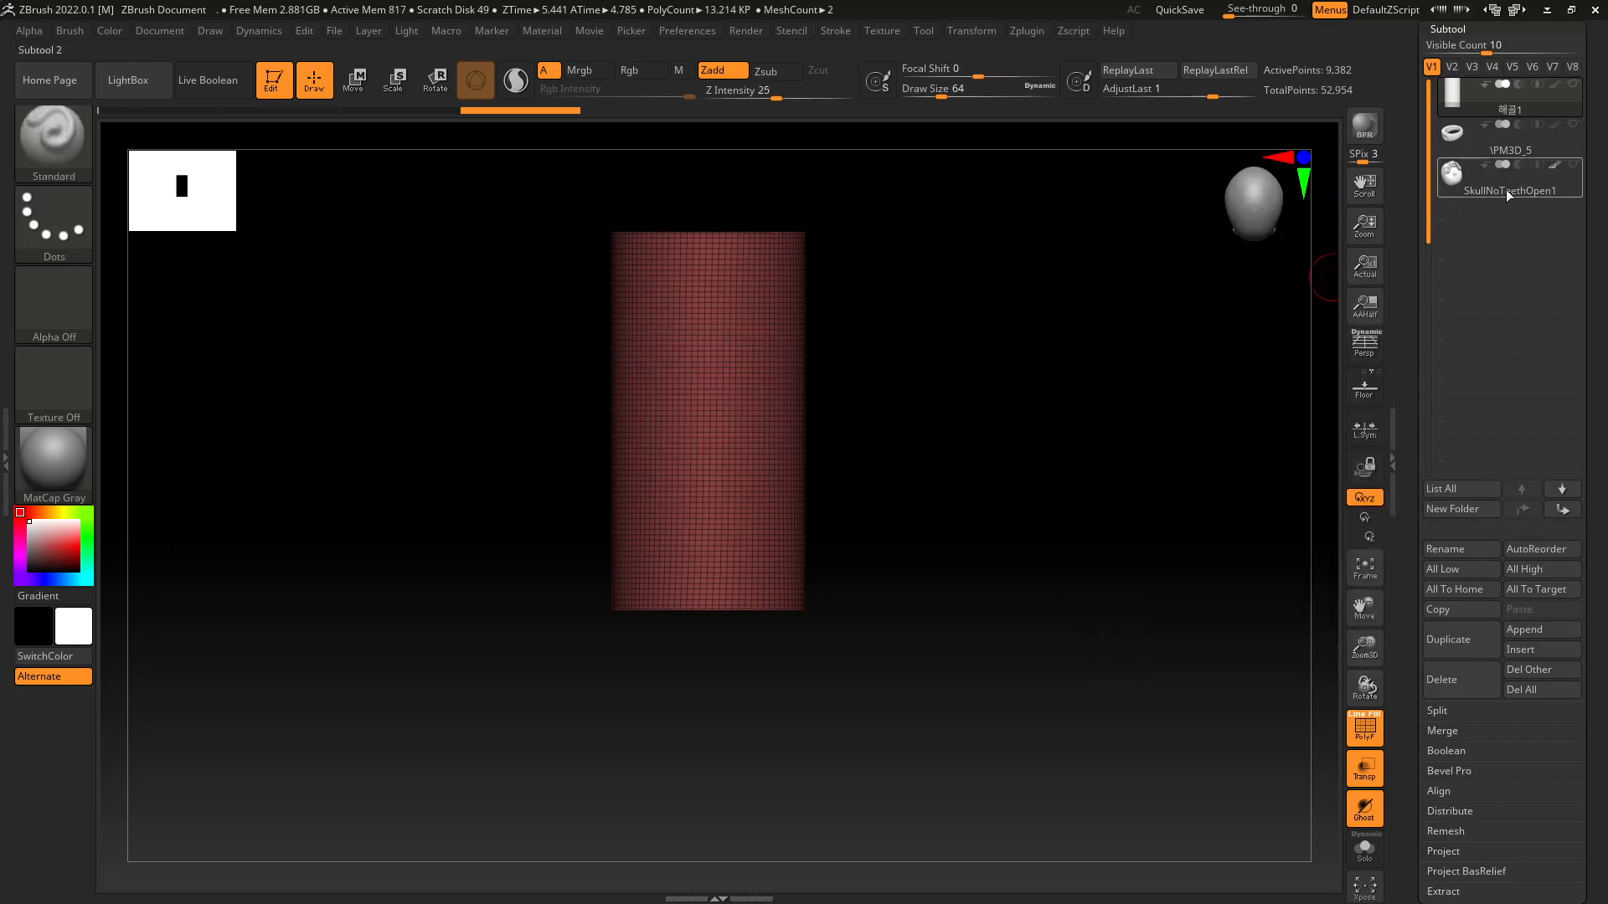
left_click(1452, 186)
left_click(1576, 168)
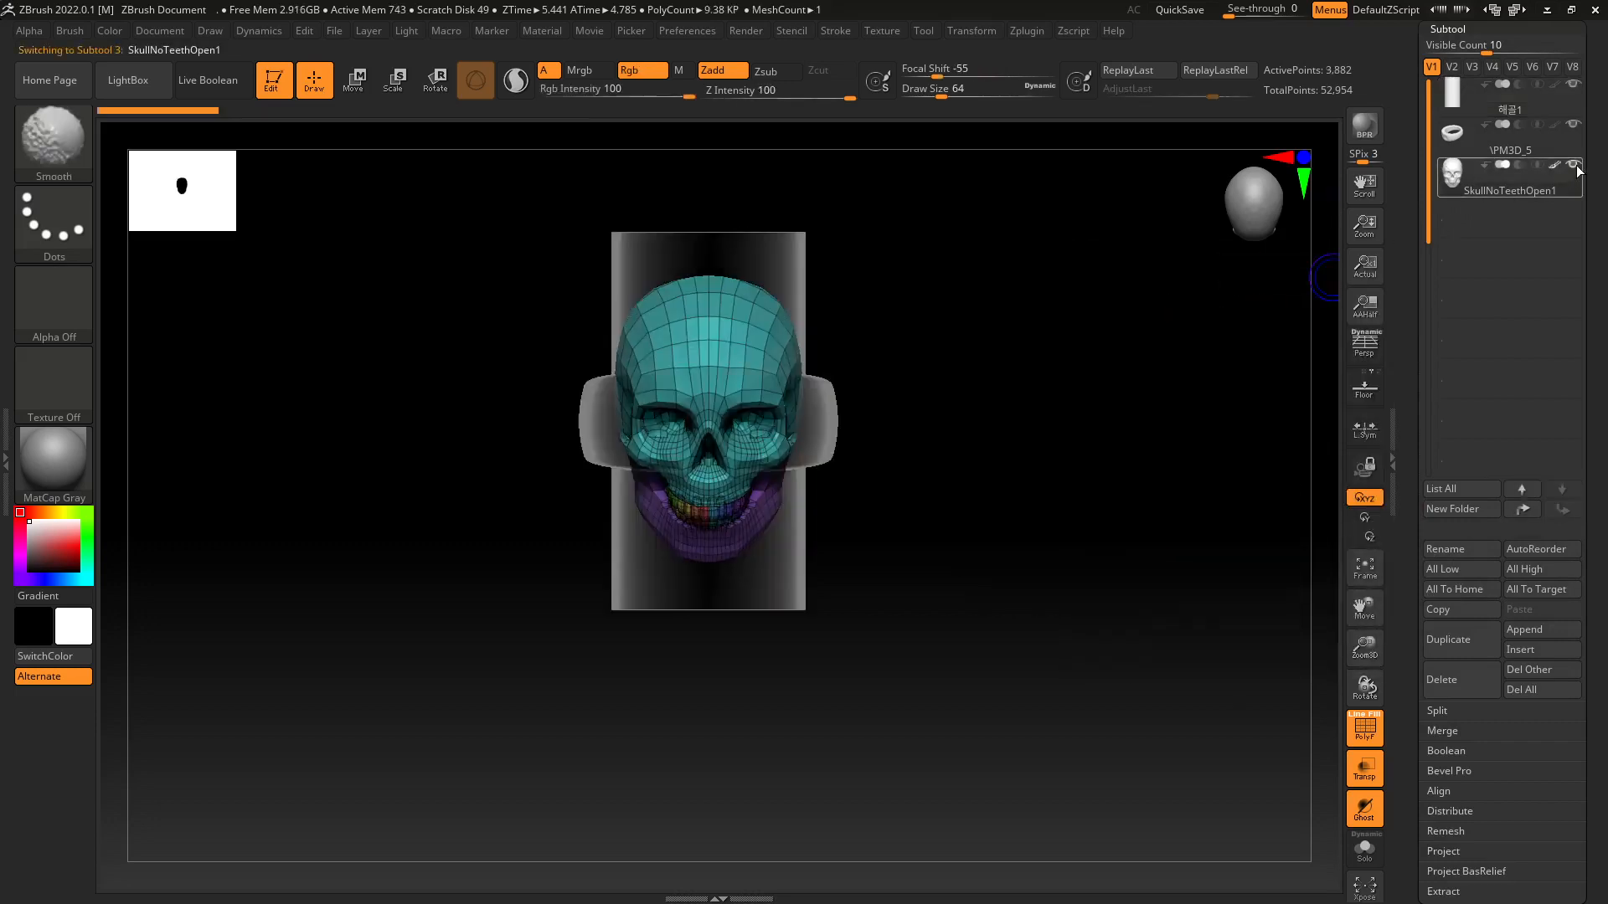
left_click_drag(1077, 395, 959, 574)
Apply the SkinShade4 material to display the skull.
left_click(77, 500)
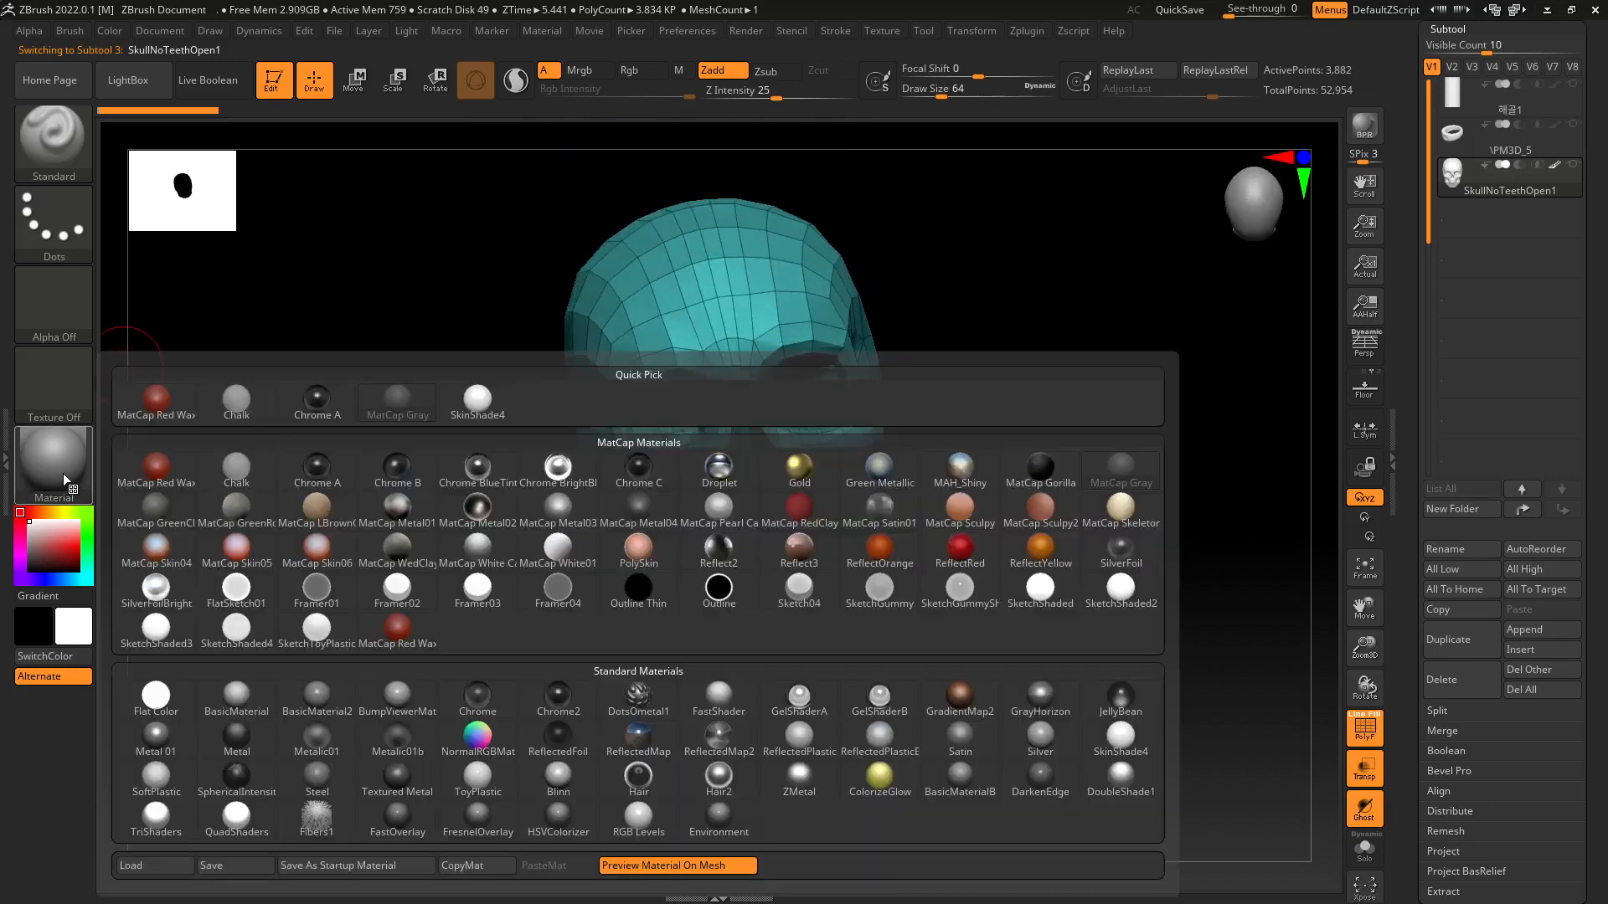
left_click(481, 410)
left_click_drag(963, 536, 891, 627)
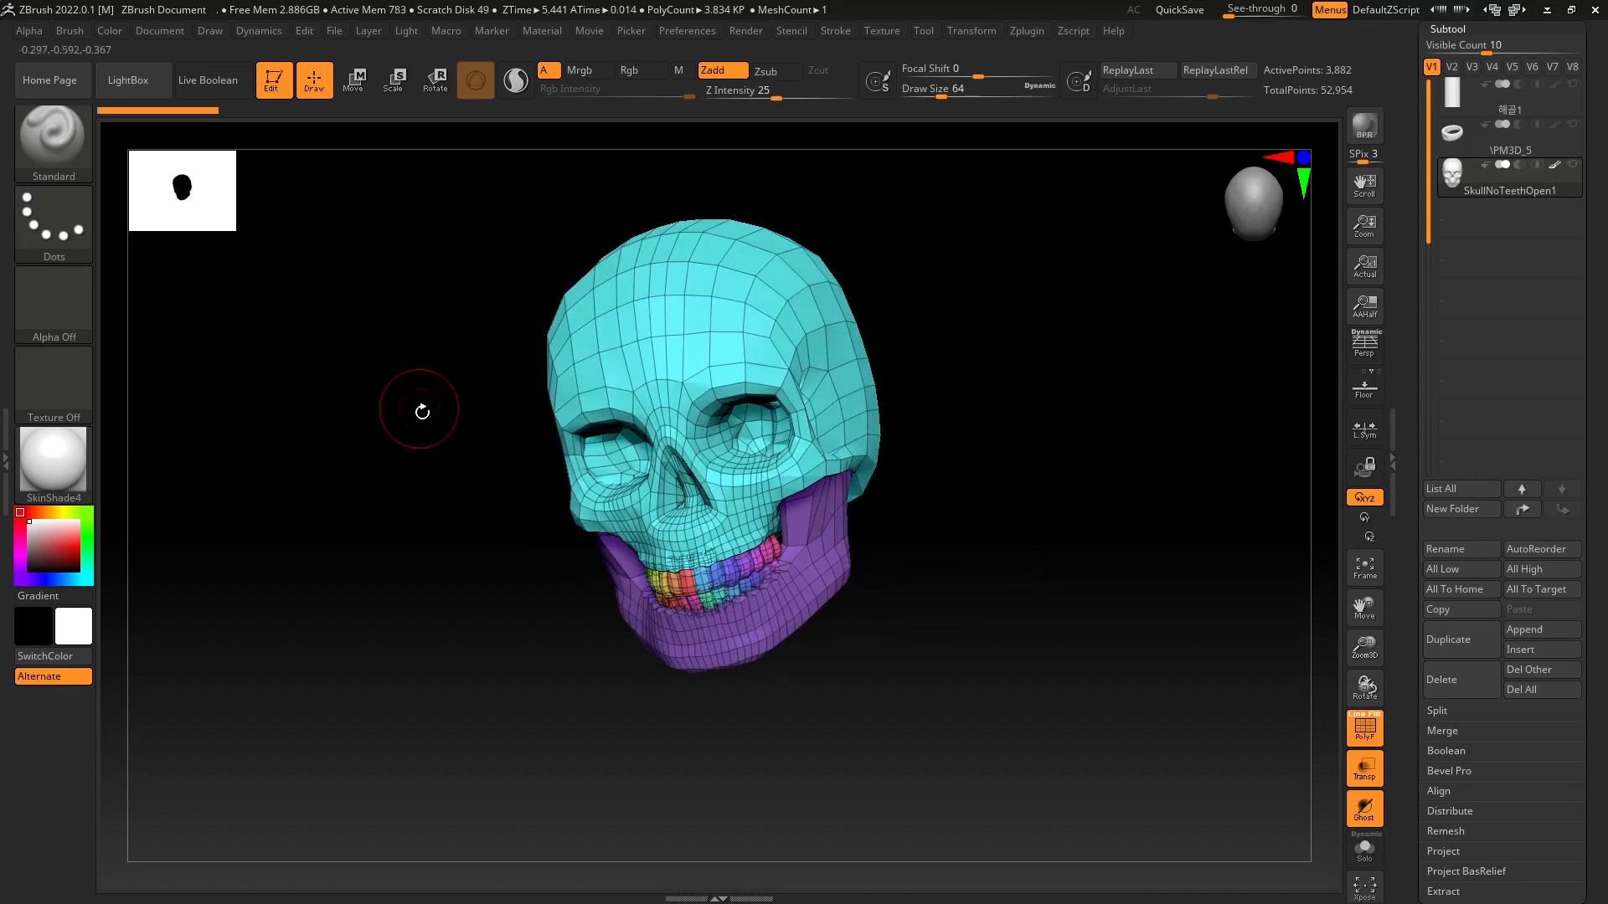
Hide all the teeth polygroups of SkullNoTeethOpen1, leaving the cranium and jaw displayed, and split the hidden teeth into a separate subtool.
left_click_drag(422, 411, 859, 612)
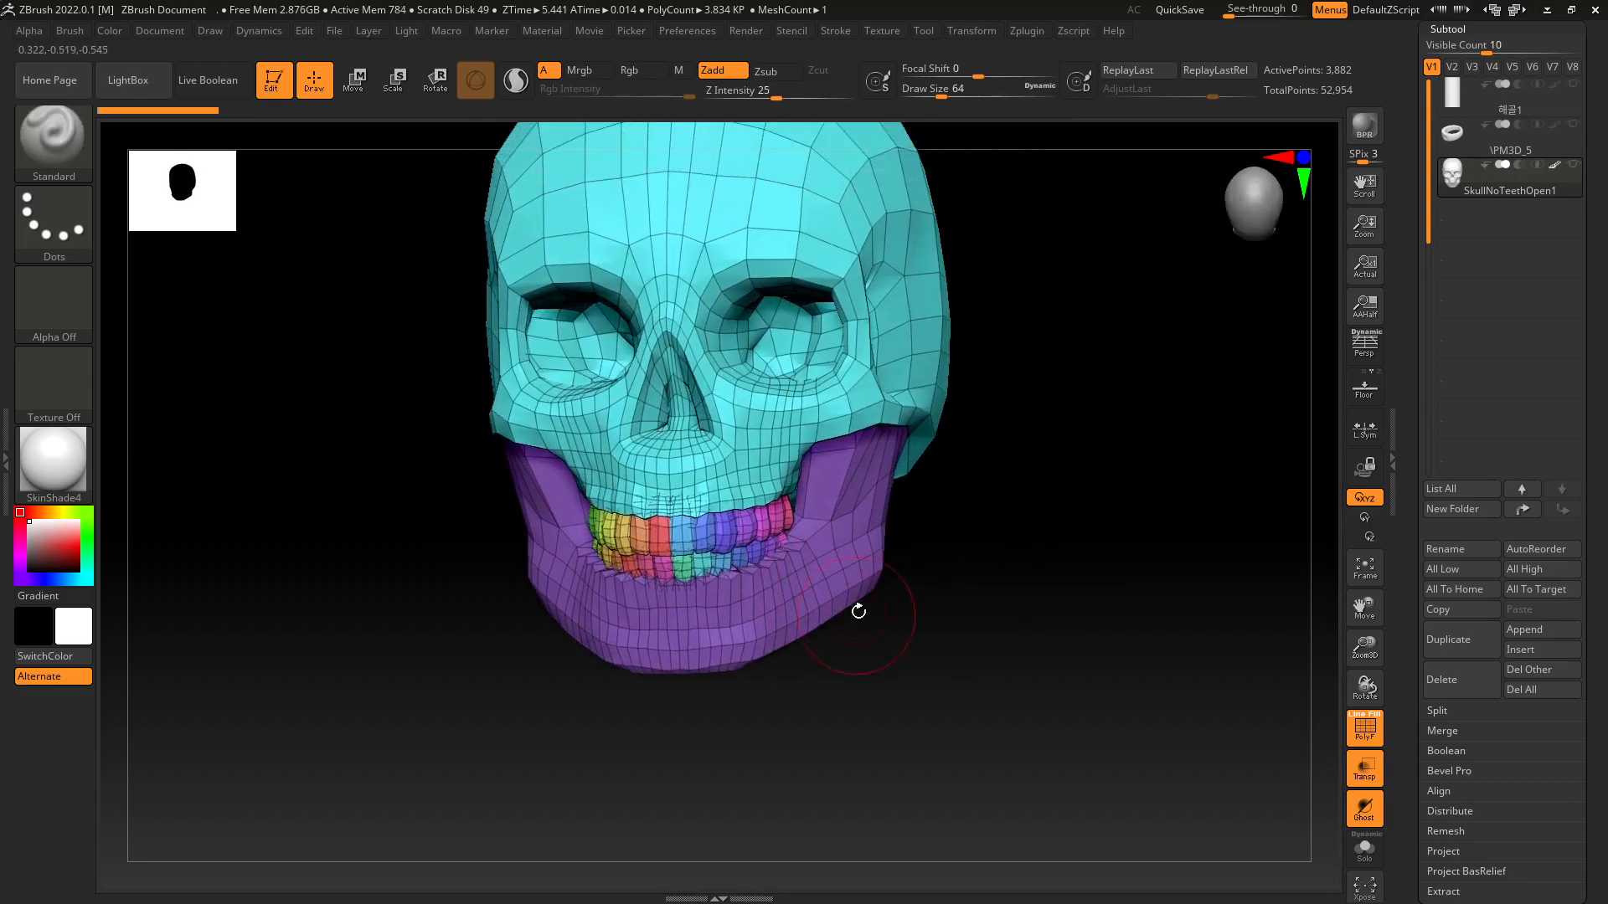
left_click(783, 414, "ctrl+shift")
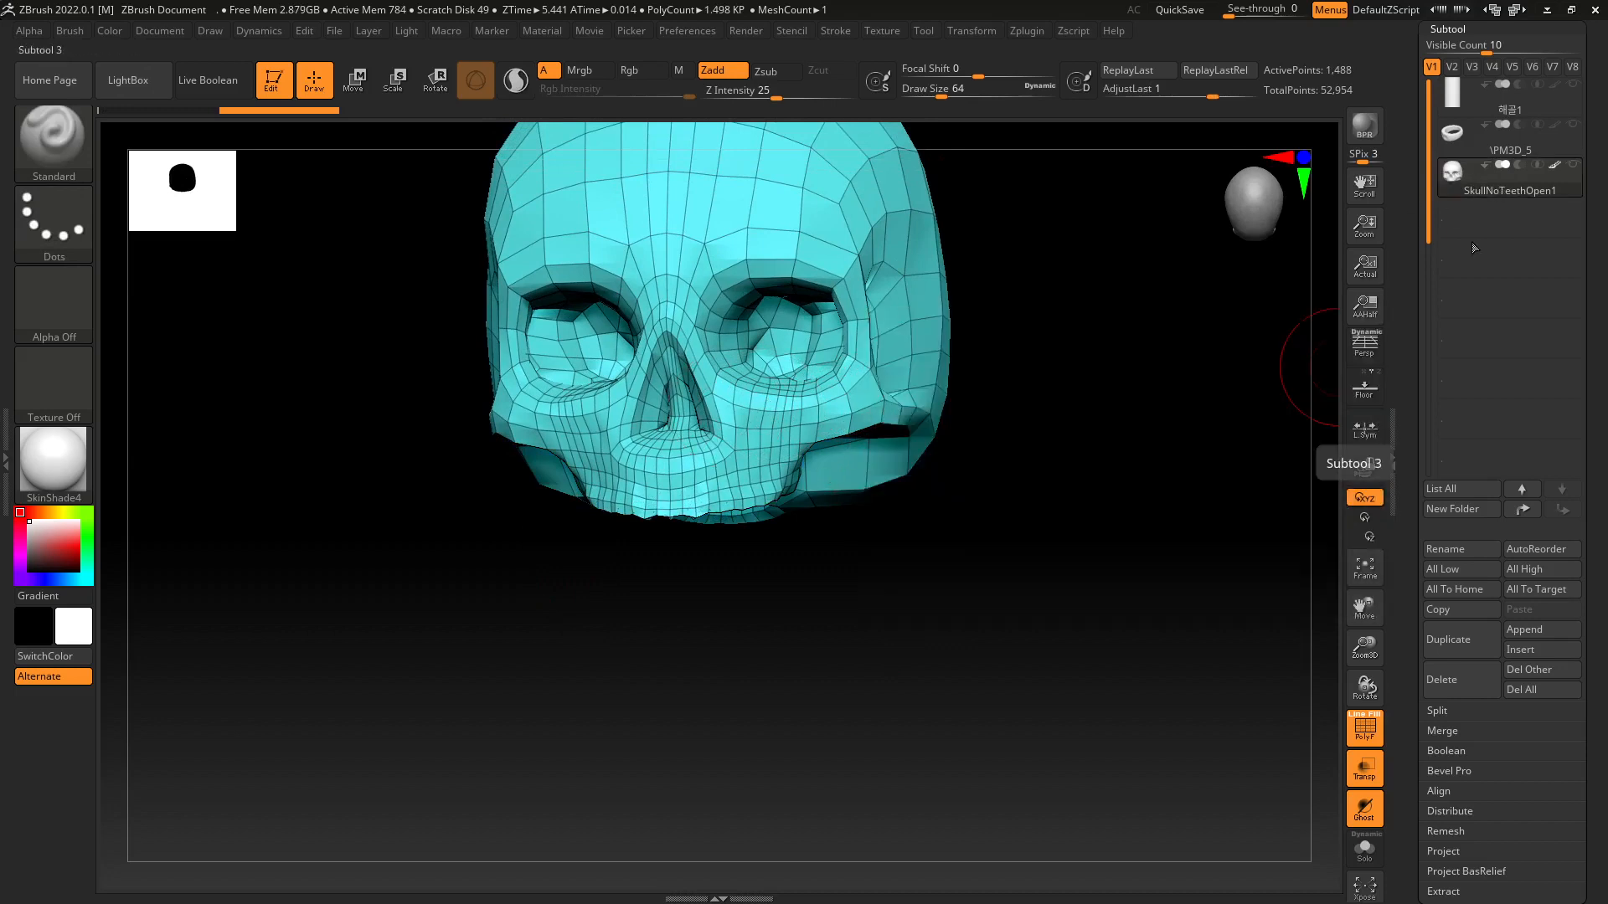
left_click_drag(1132, 459, 1145, 505, "ctrl+shift")
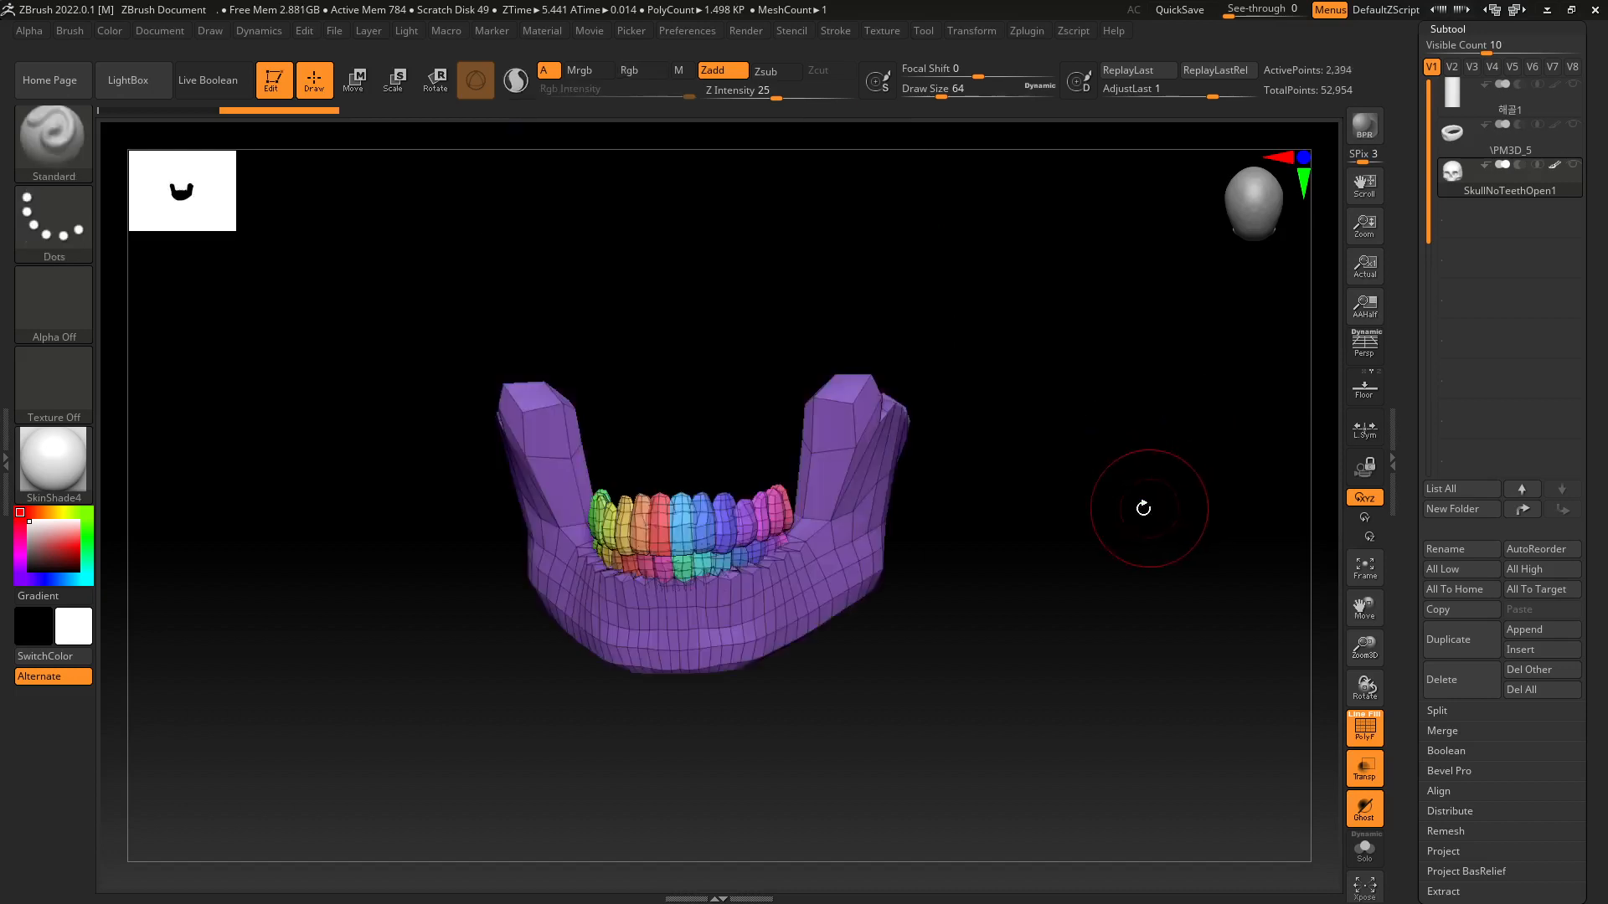
left_click(759, 624, "ctrl+shift")
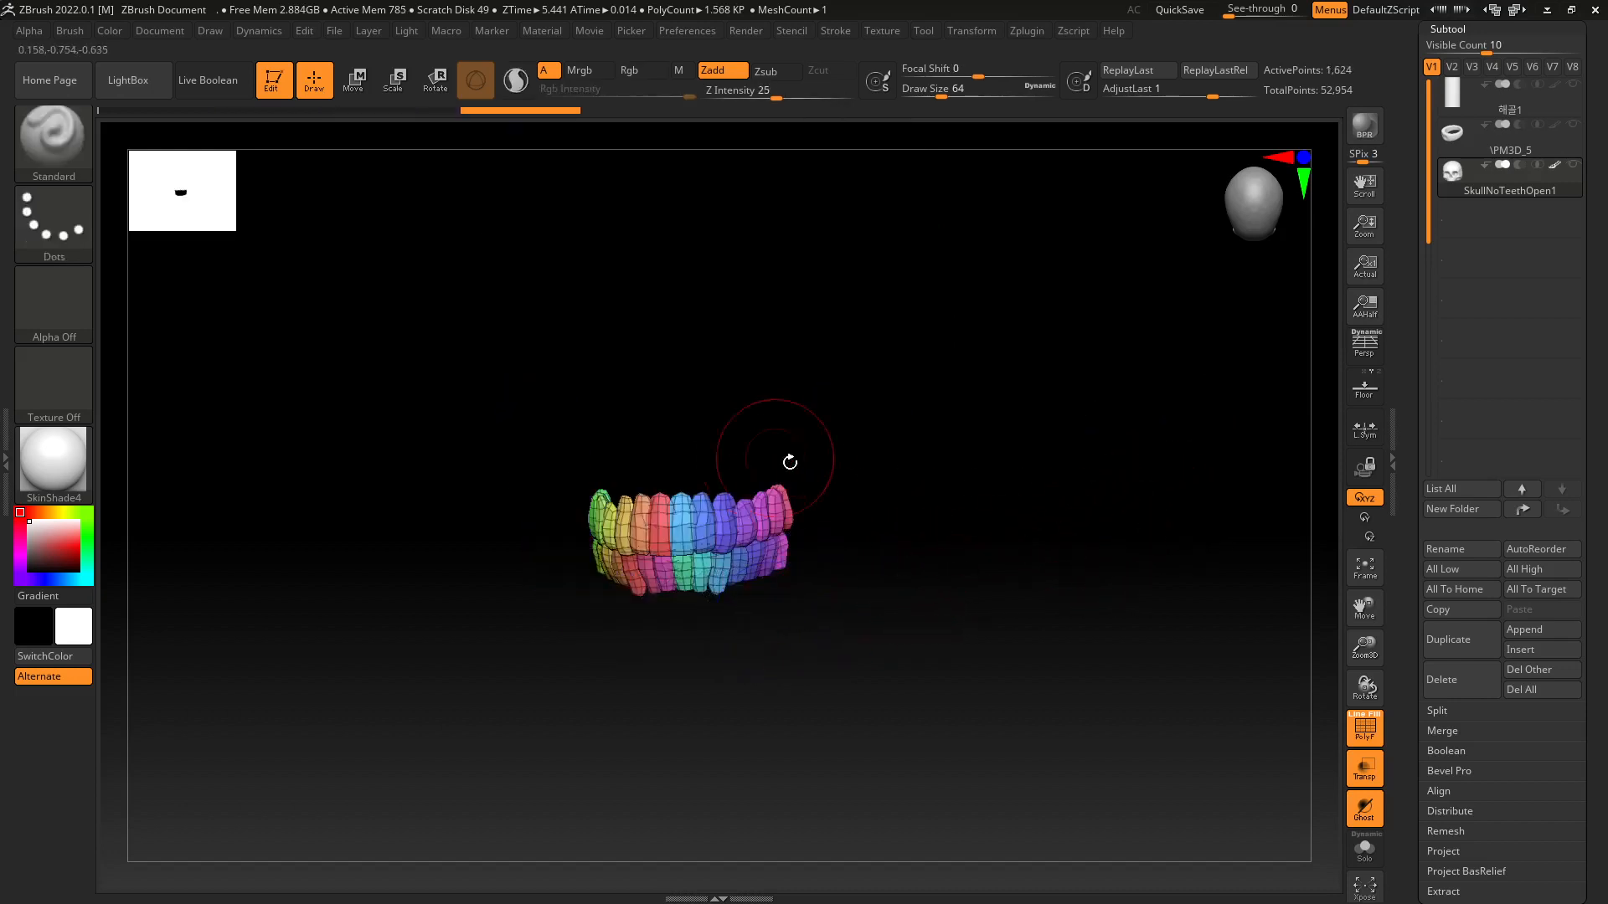
key("ctrl+shift")
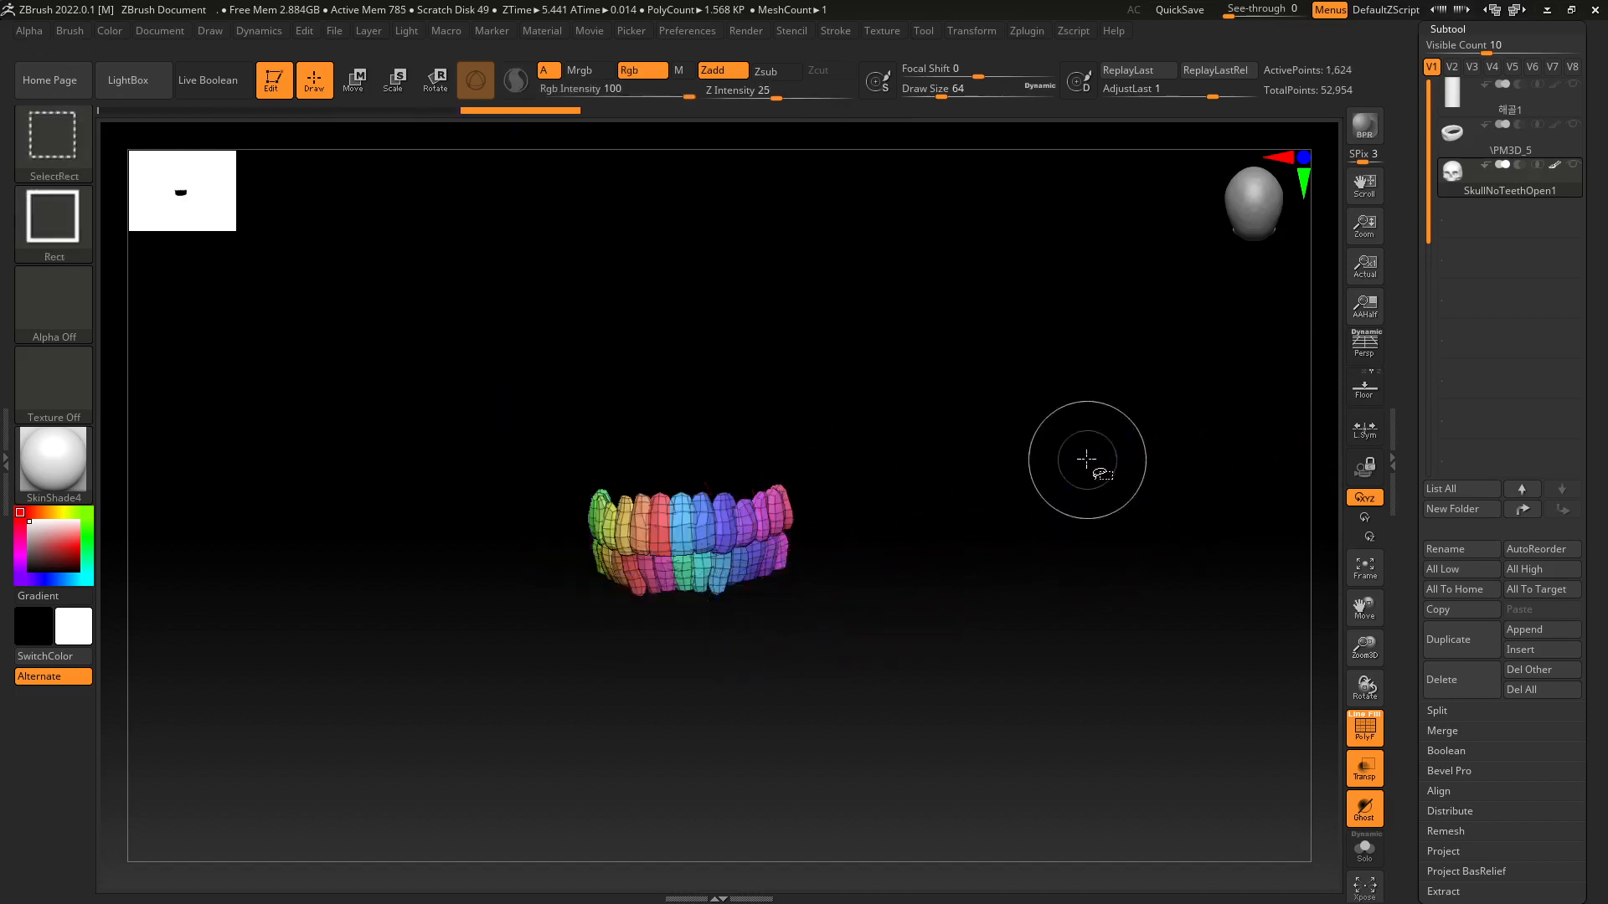
left_click(1086, 459, "ctrl+shift")
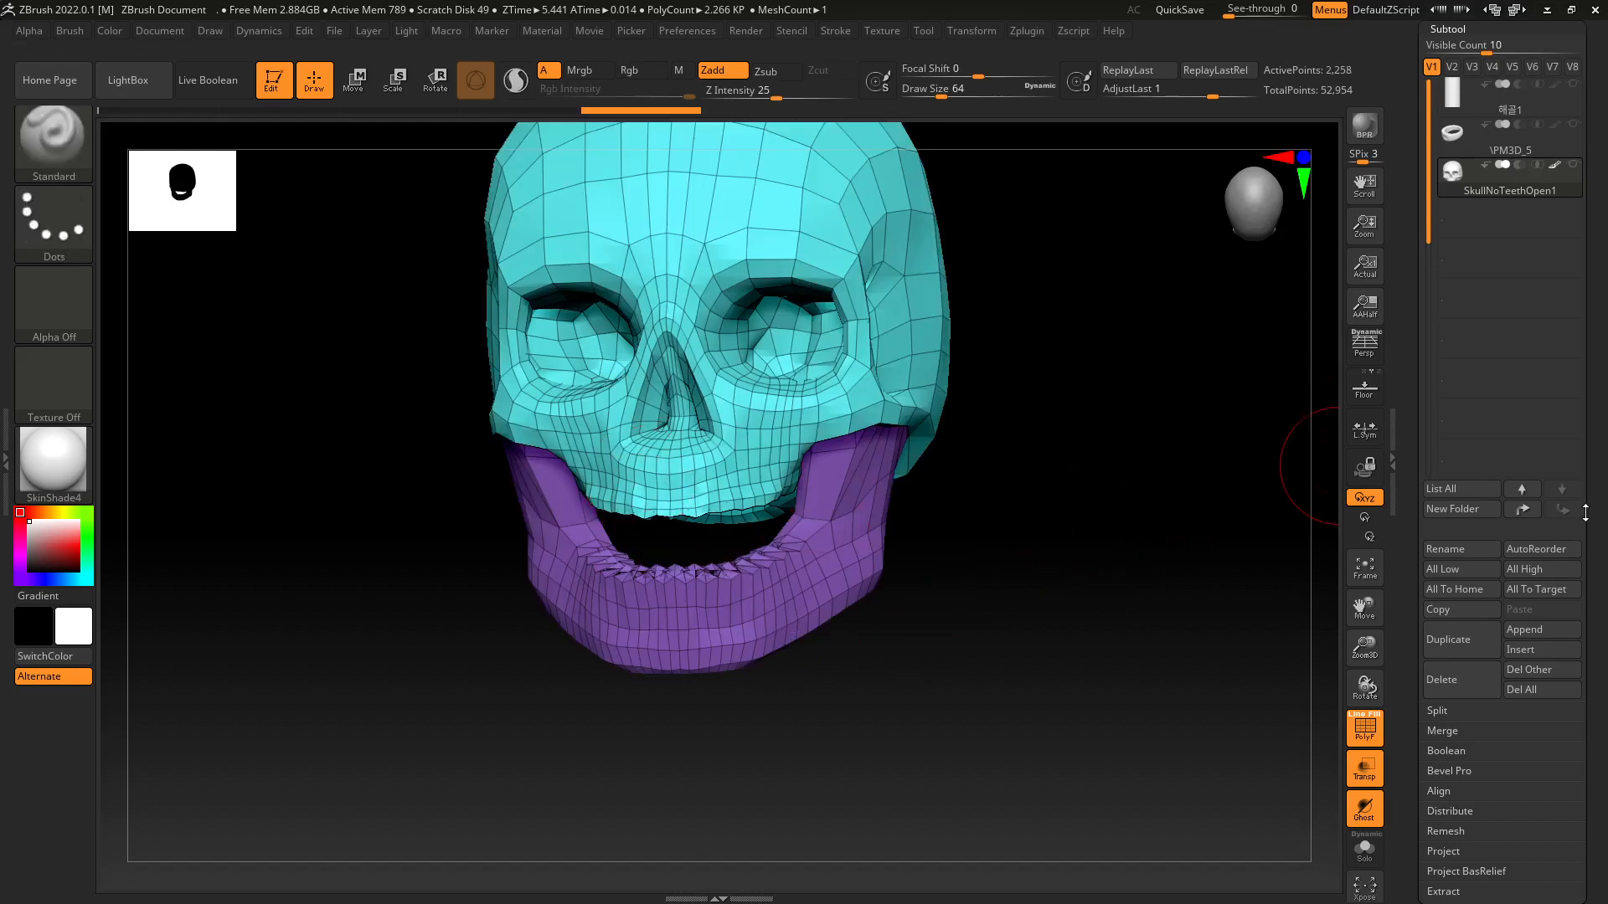
scroll(1443, 680, "down", 3)
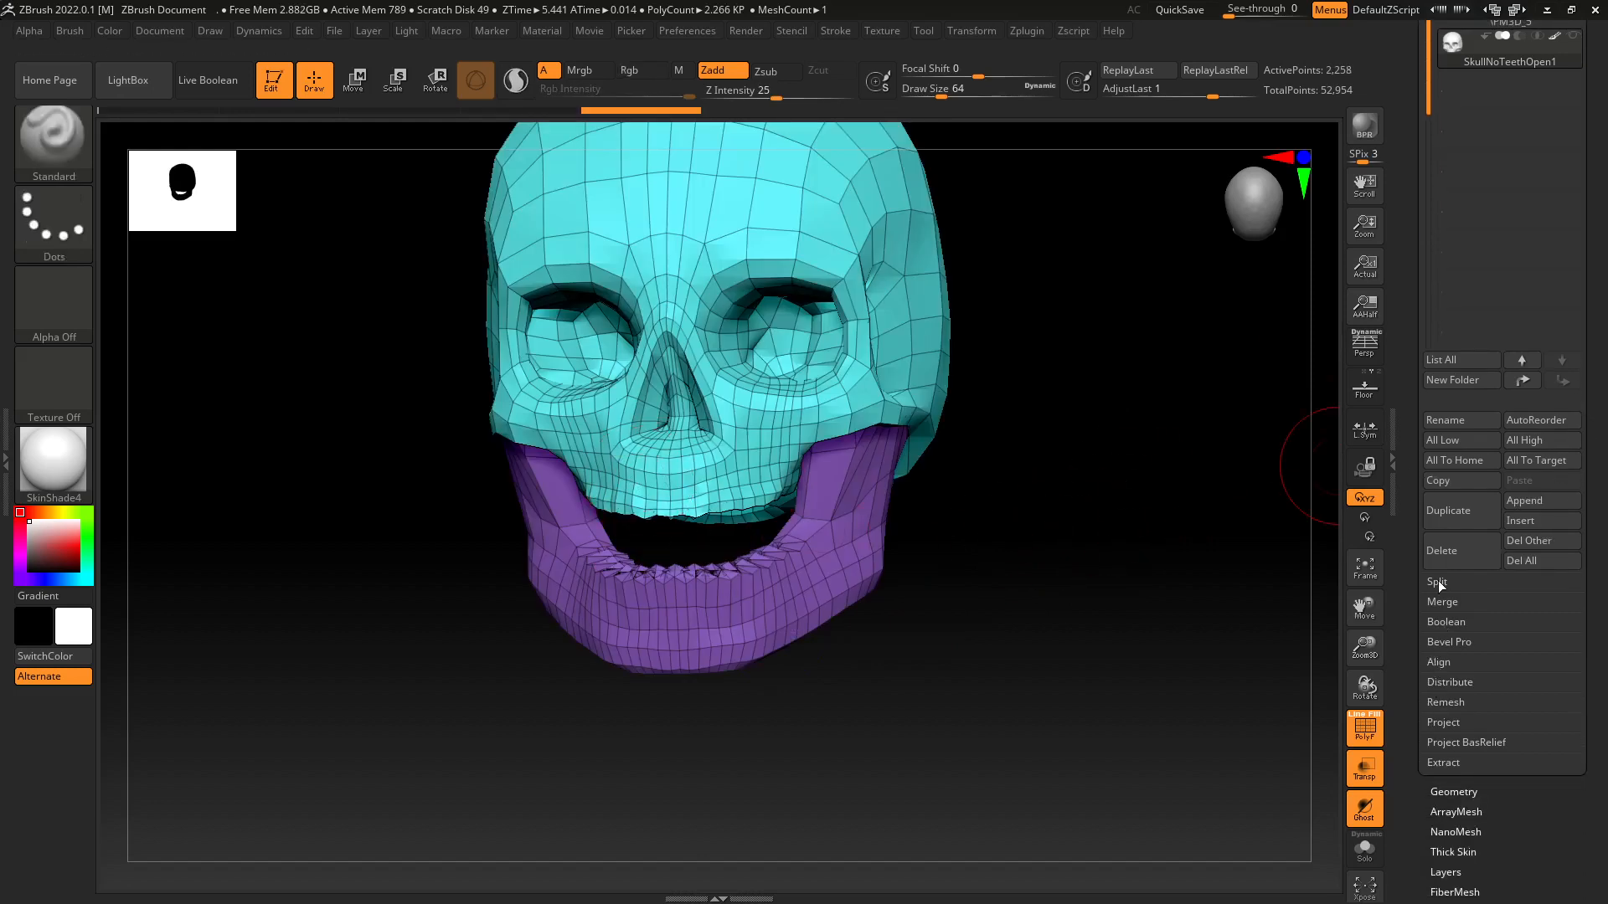
left_click(1439, 581)
left_click(1454, 602)
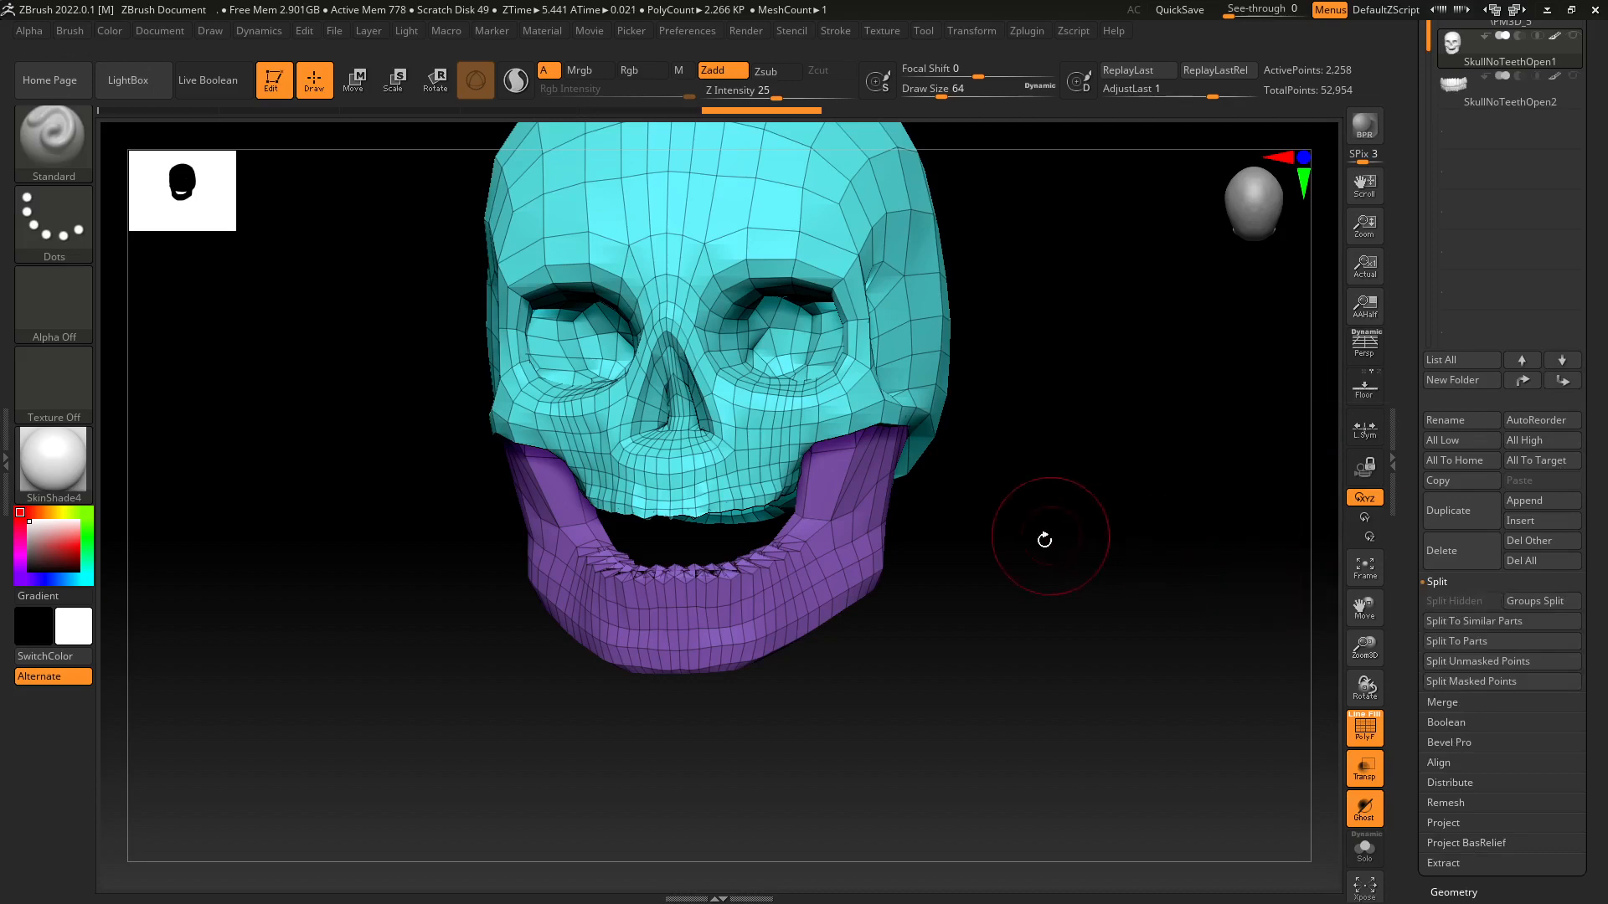
Isolate the cranium polygroup and split the hidden jaw off into its own subtool.
mouse_move(1041, 539)
left_mouse_down()
mouse_move(1033, 592)
mouse_move(906, 605)
left_mouse_up()
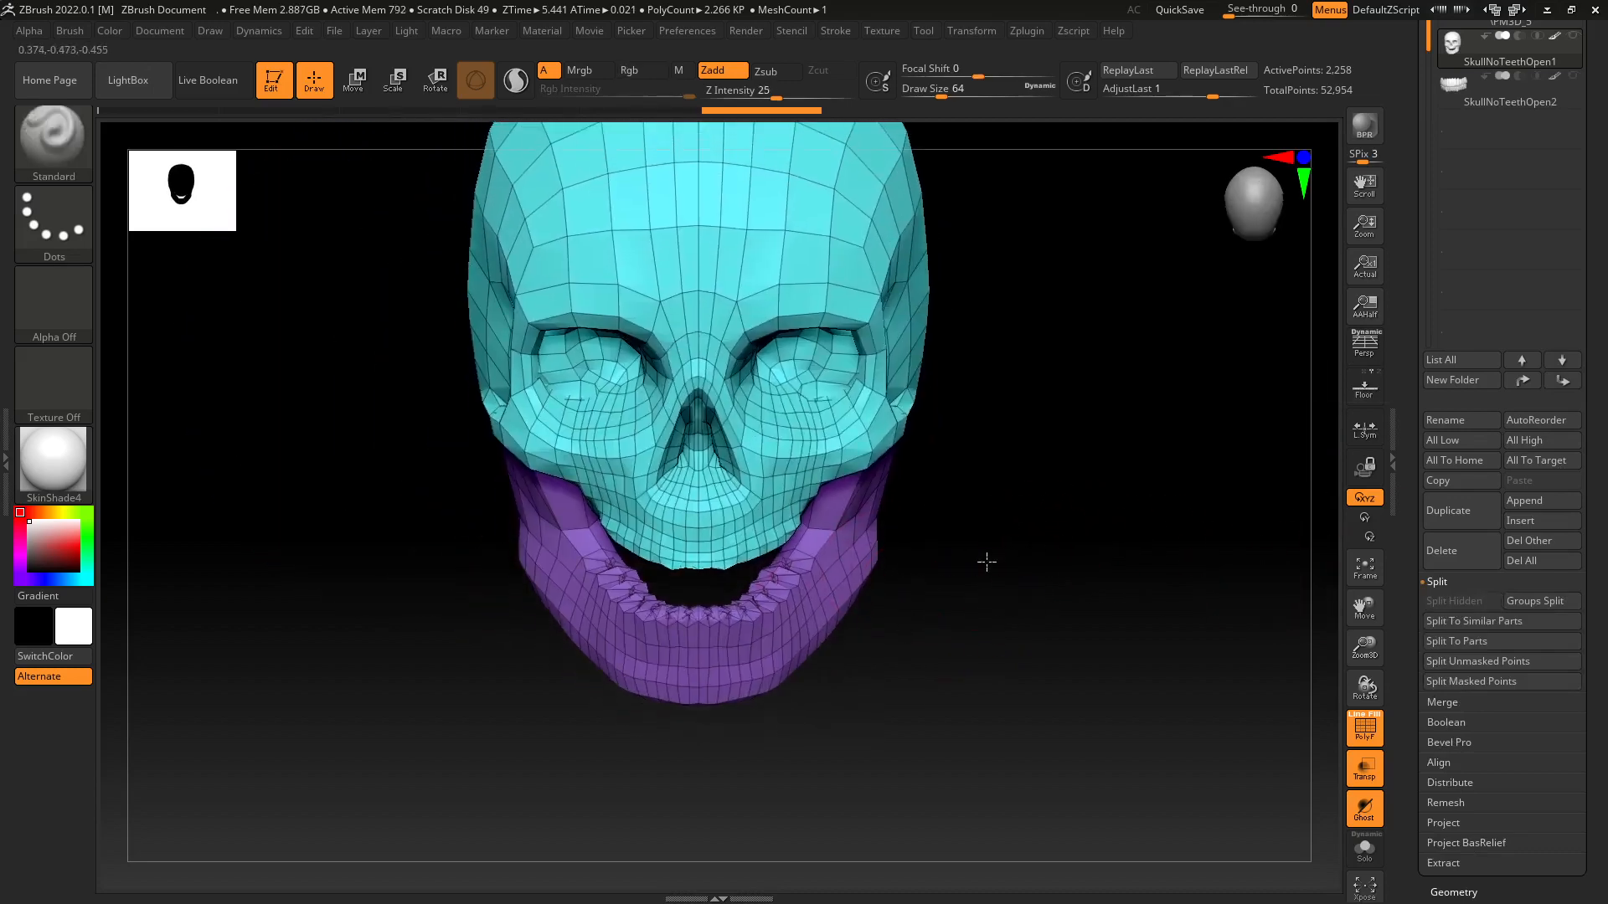
scroll(1450, 331, "up", 5)
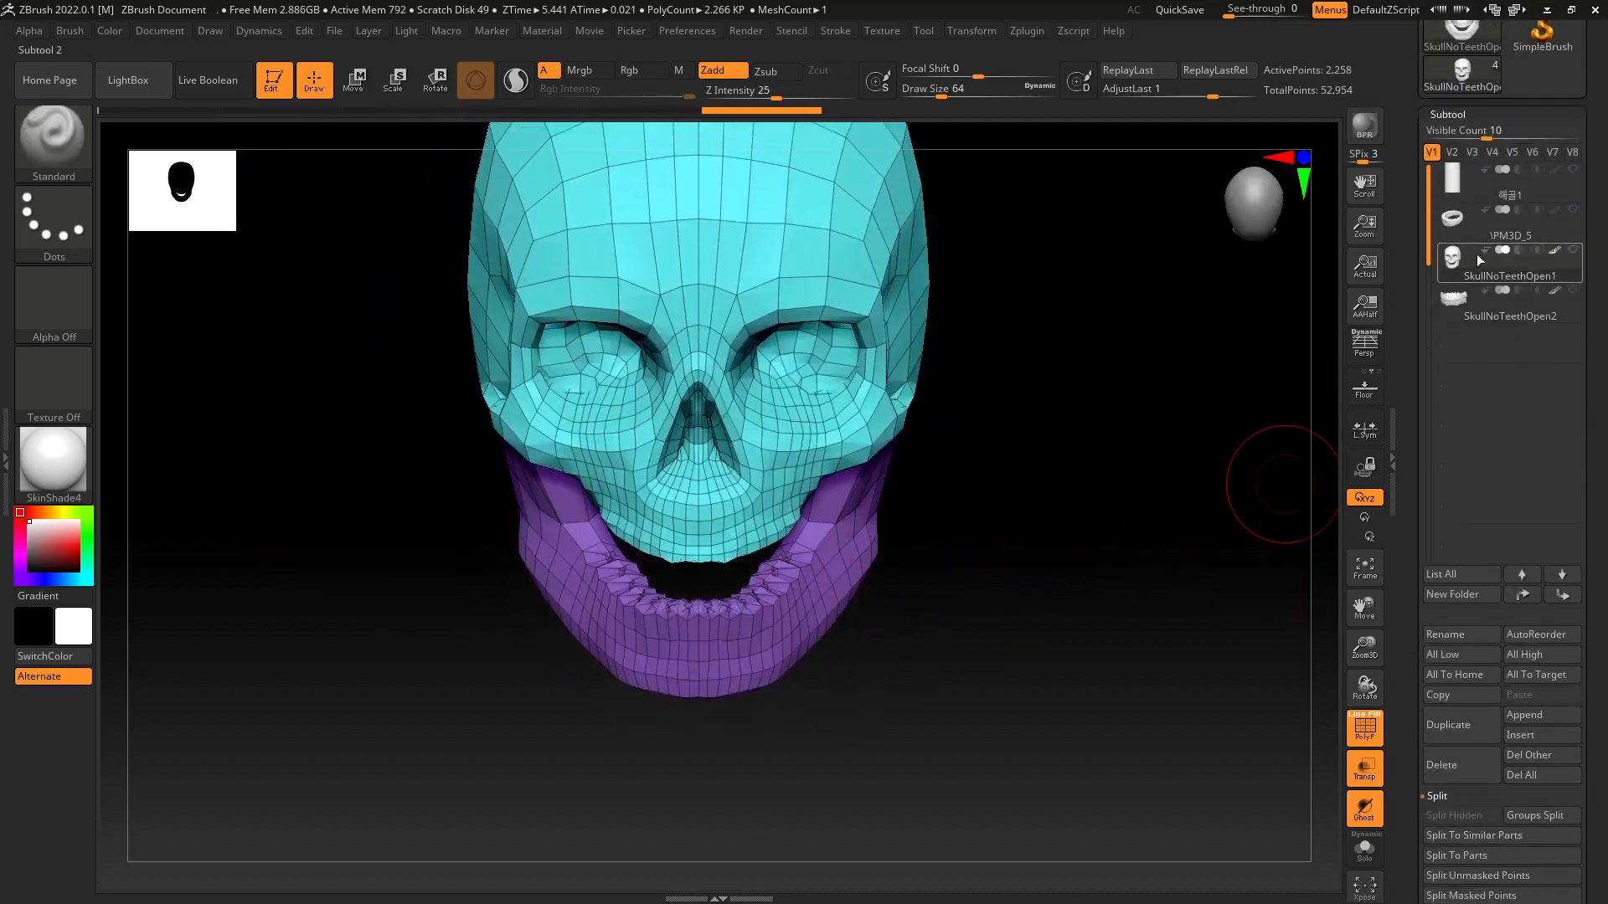
left_click_drag(926, 523, 997, 576)
left_click_drag(1080, 528, 1025, 514)
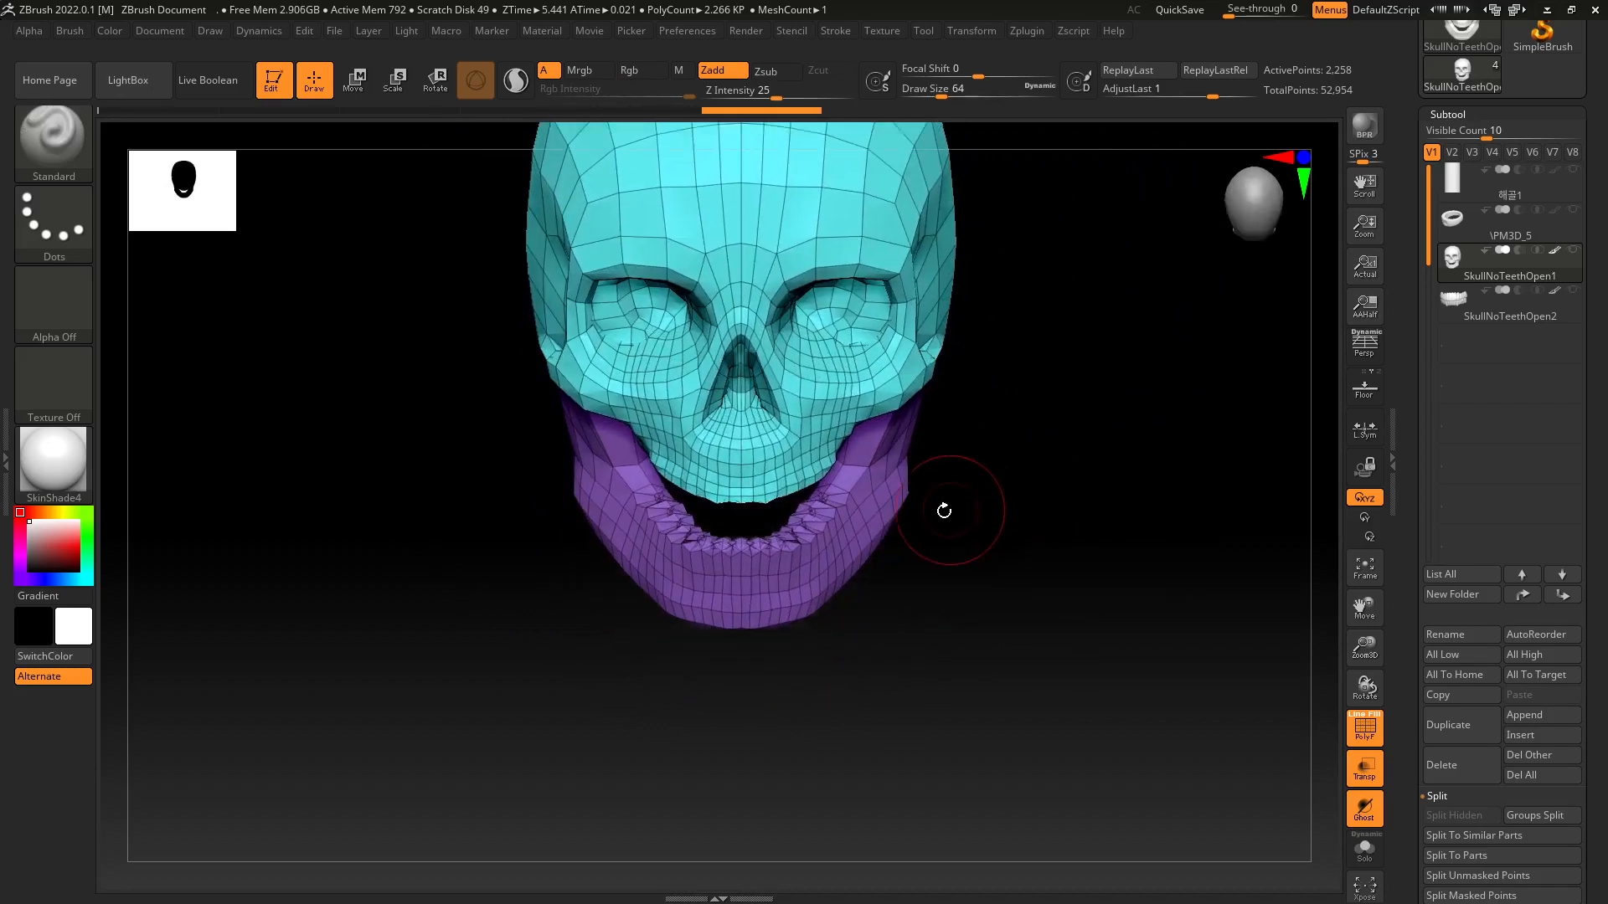
left_click(861, 539, "ctrl+shift")
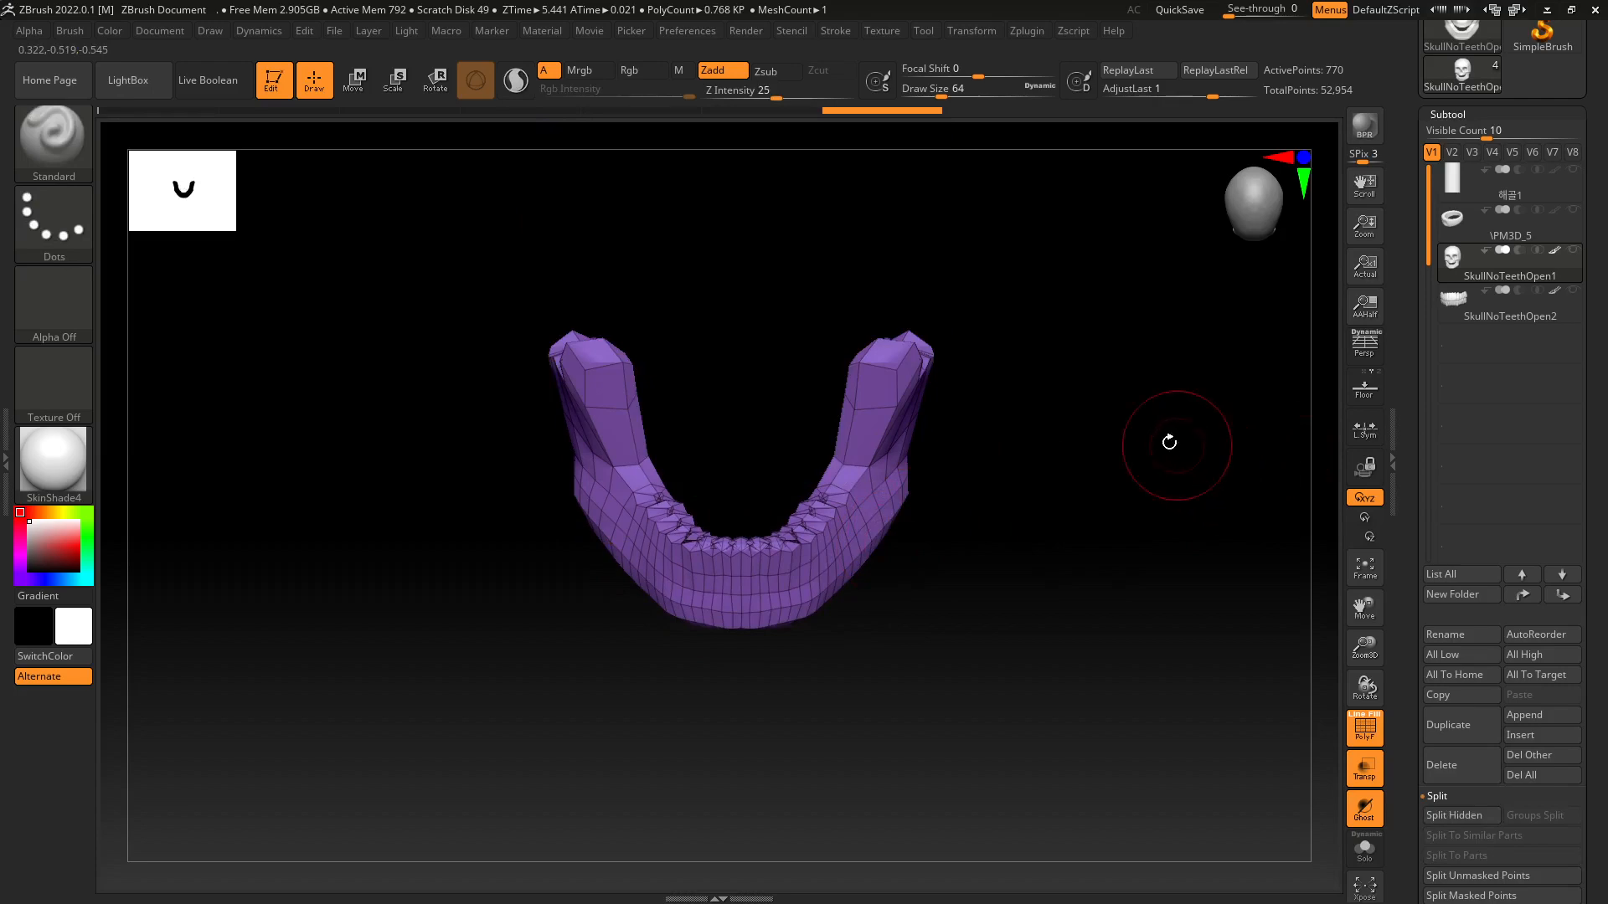
left_click_drag(1169, 443, 1139, 478, "ctrl+shift")
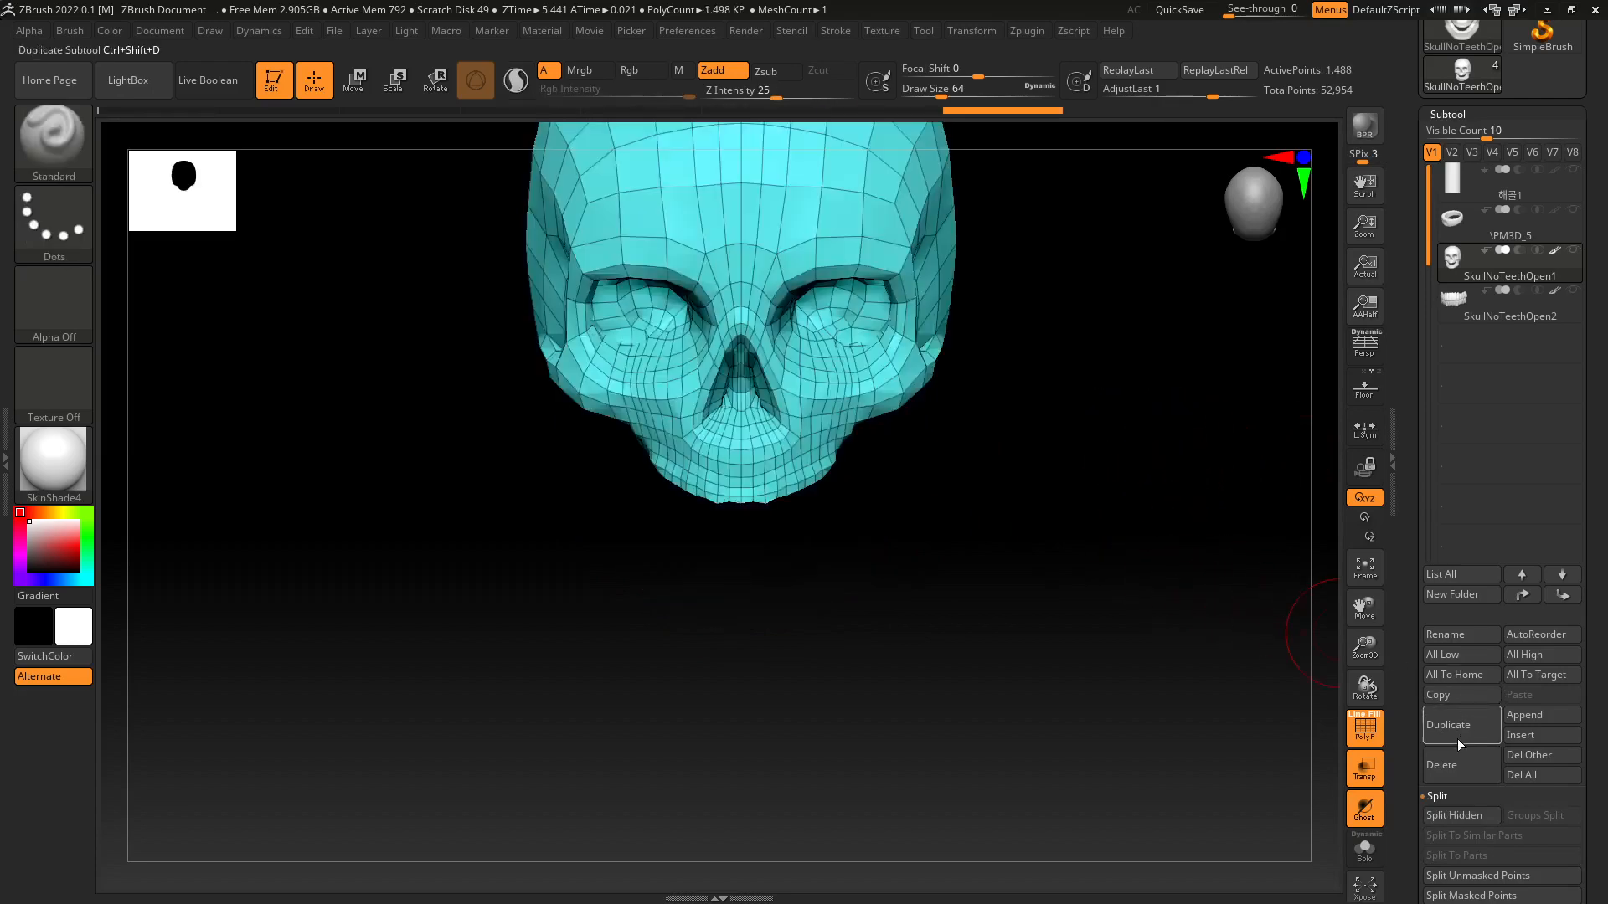
left_click(1454, 816)
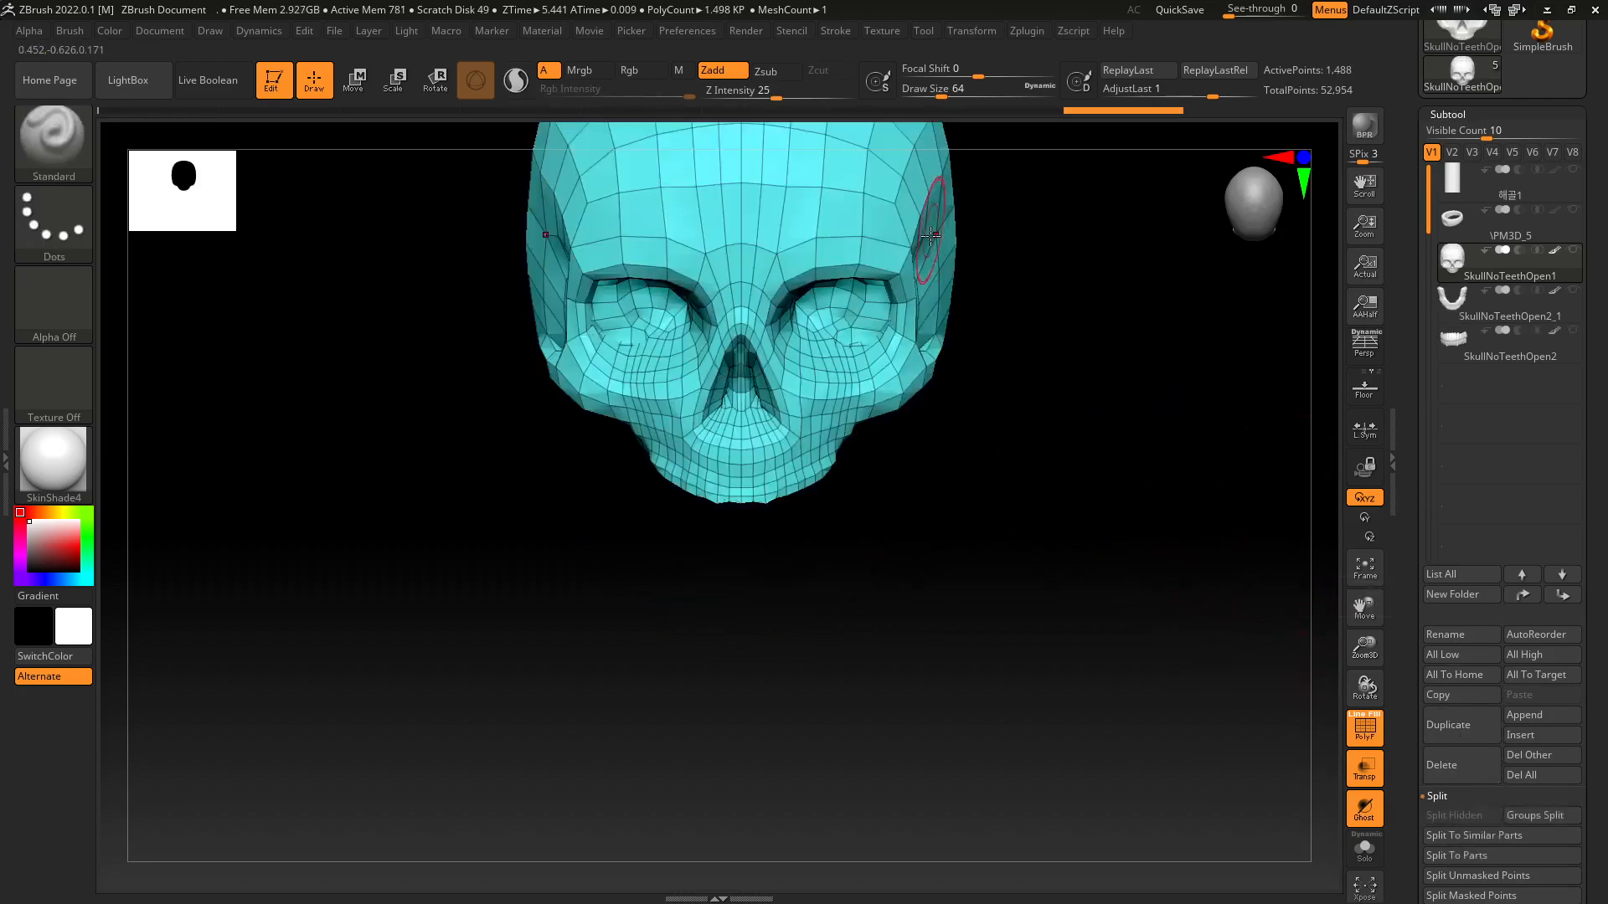
Undo the jaw split on SkullNoTeethOpen1 and show the cranium together with the jaw.
left_click_drag(1009, 352, 879, 325)
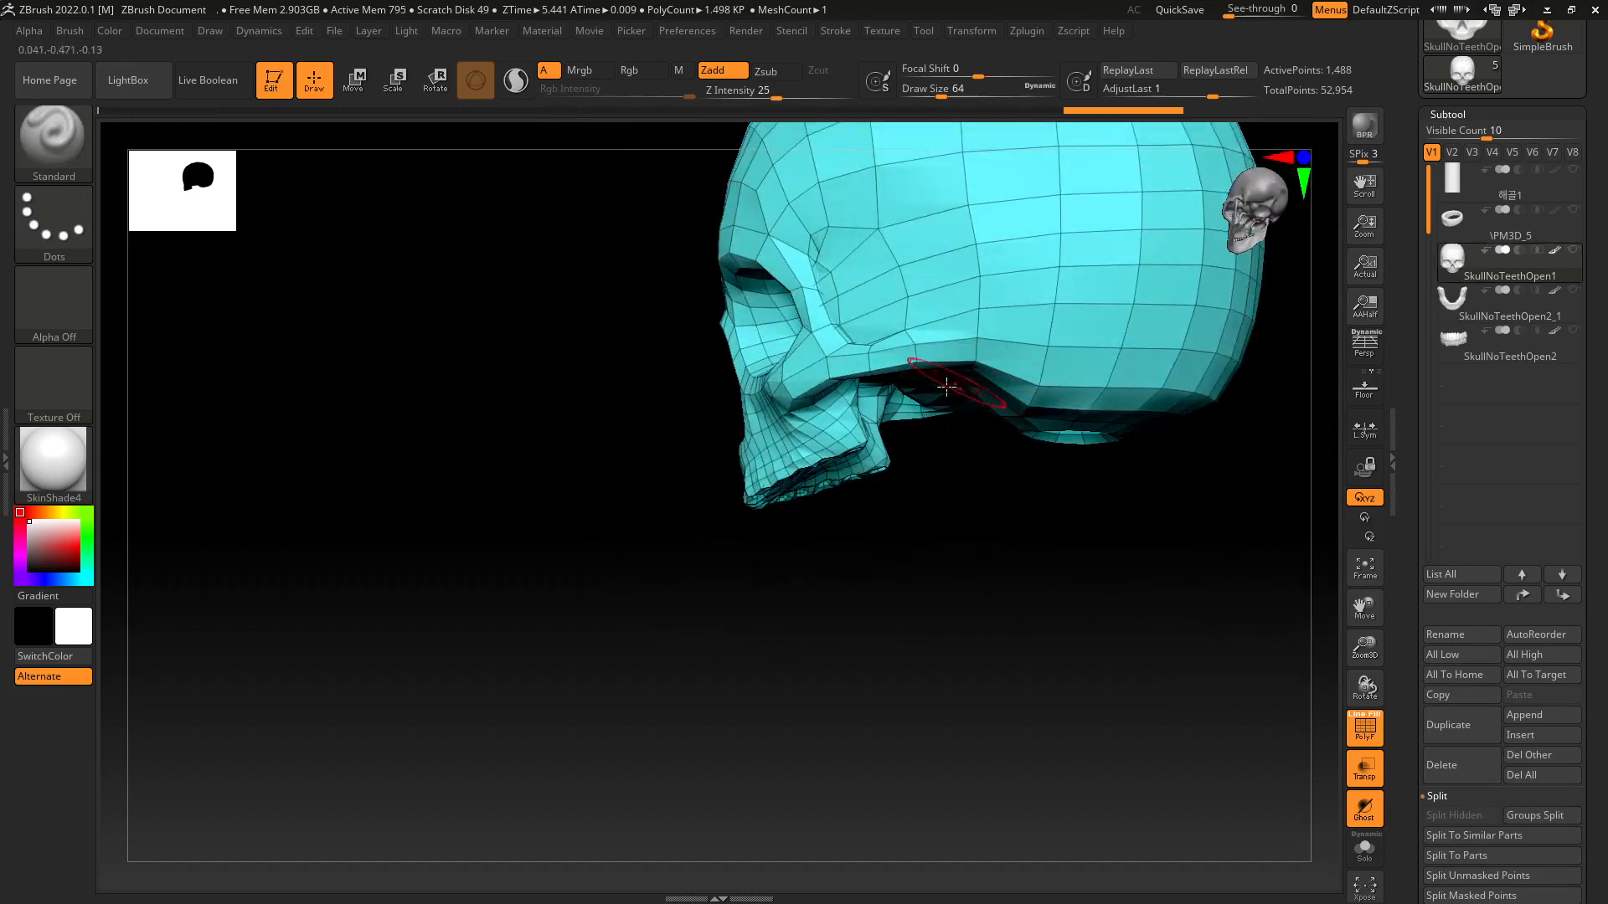
left_click_drag(909, 448, 1024, 504)
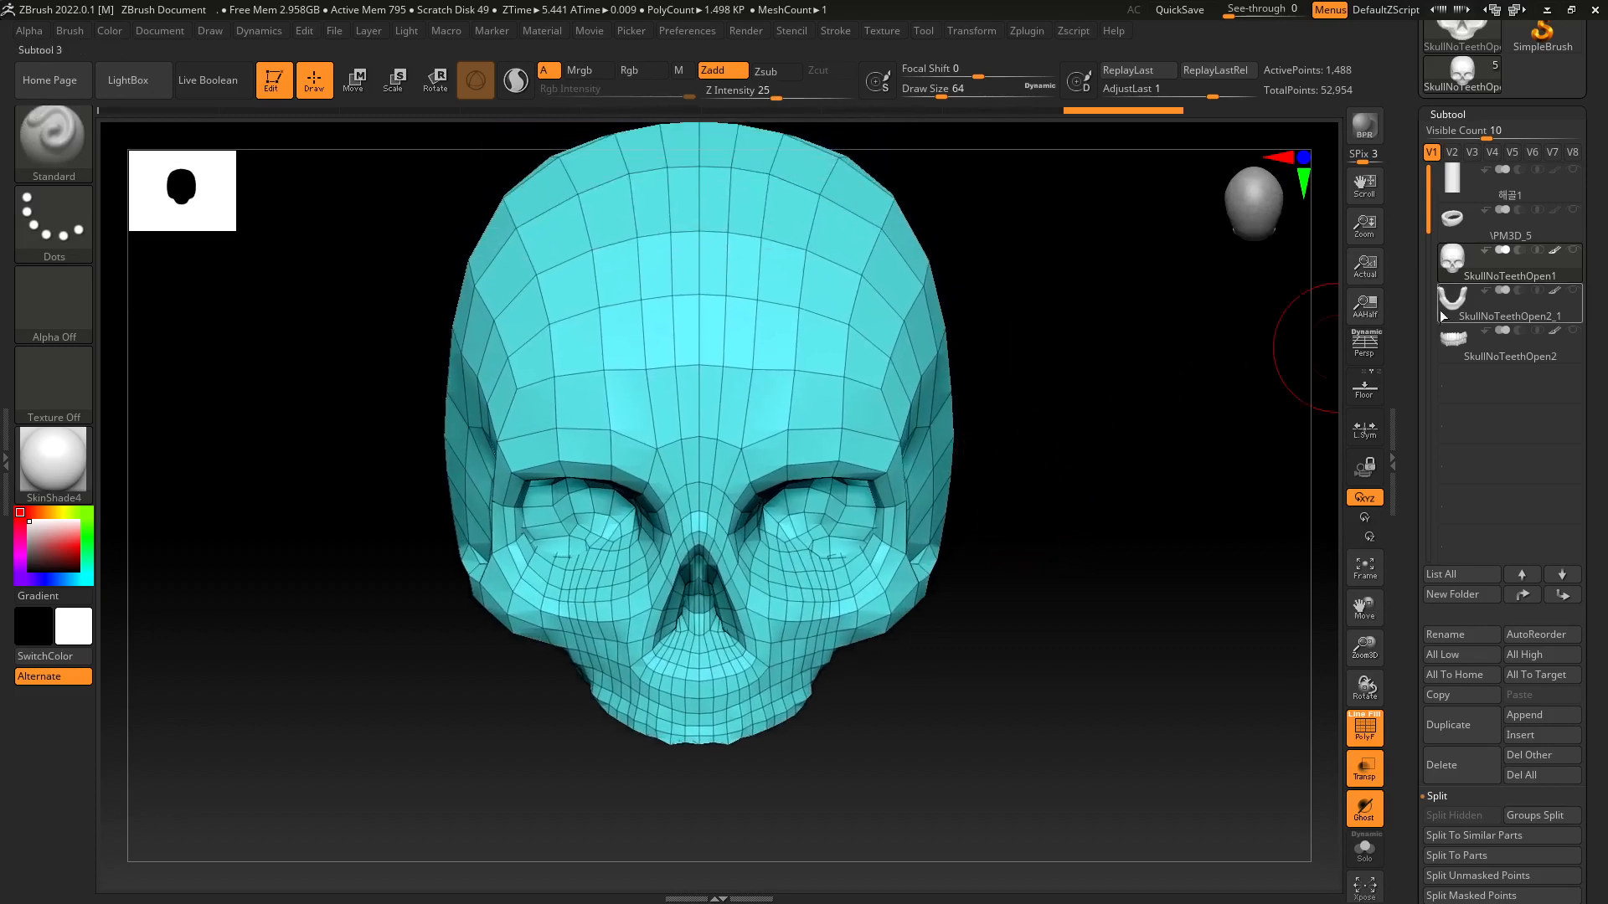
left_click_drag(1235, 394, 1238, 395, "ctrl+shift")
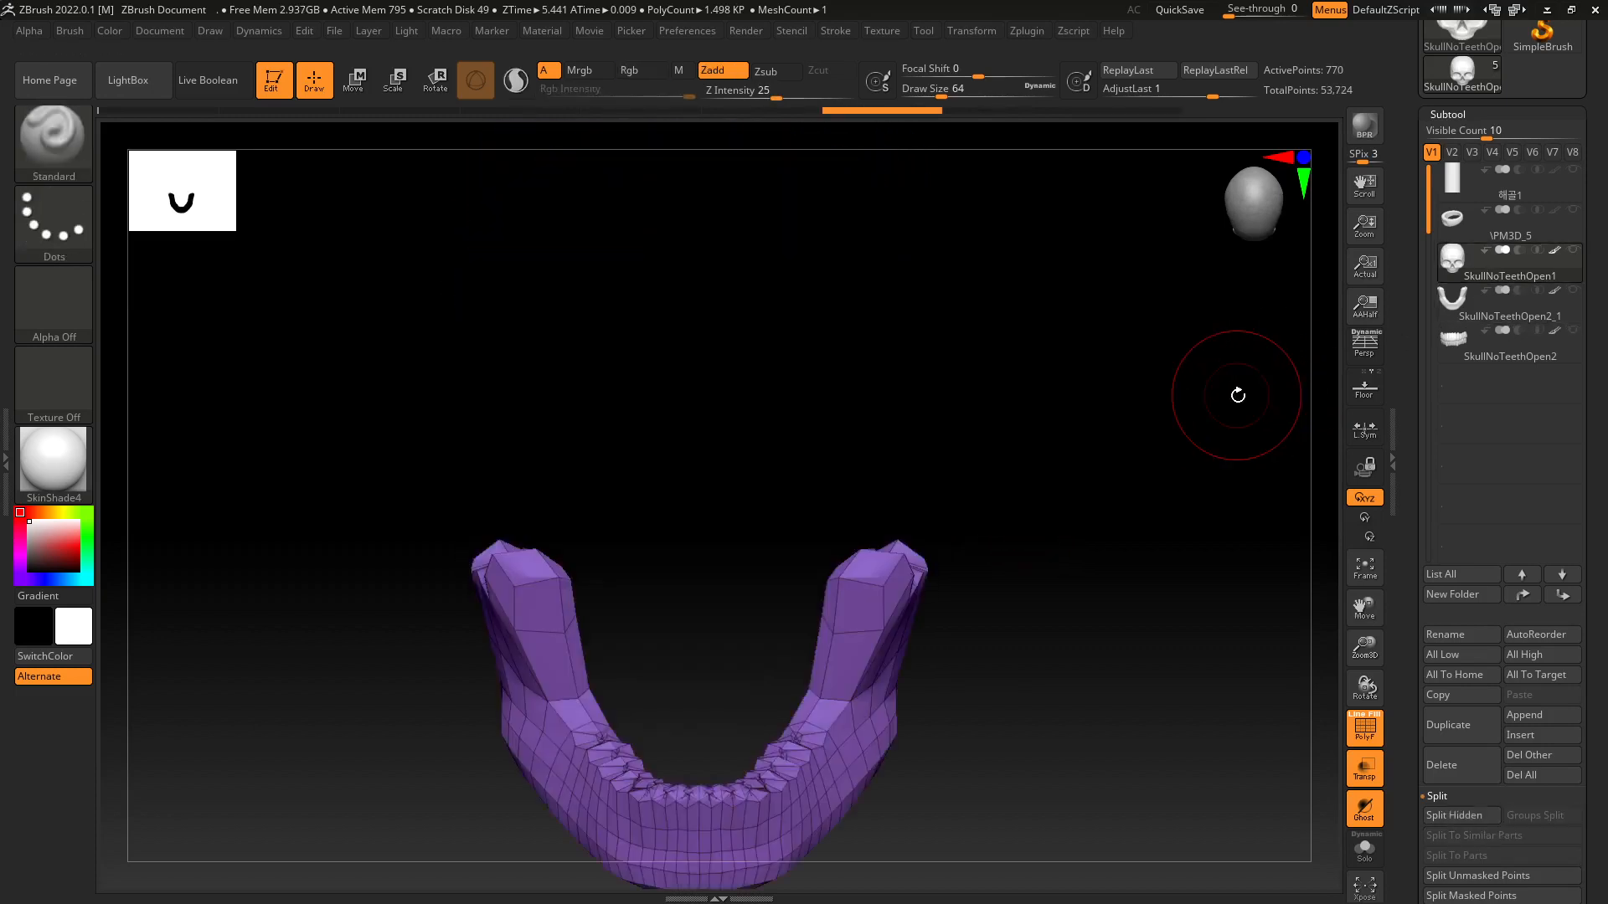
left_click(1203, 420, "ctrl+shift")
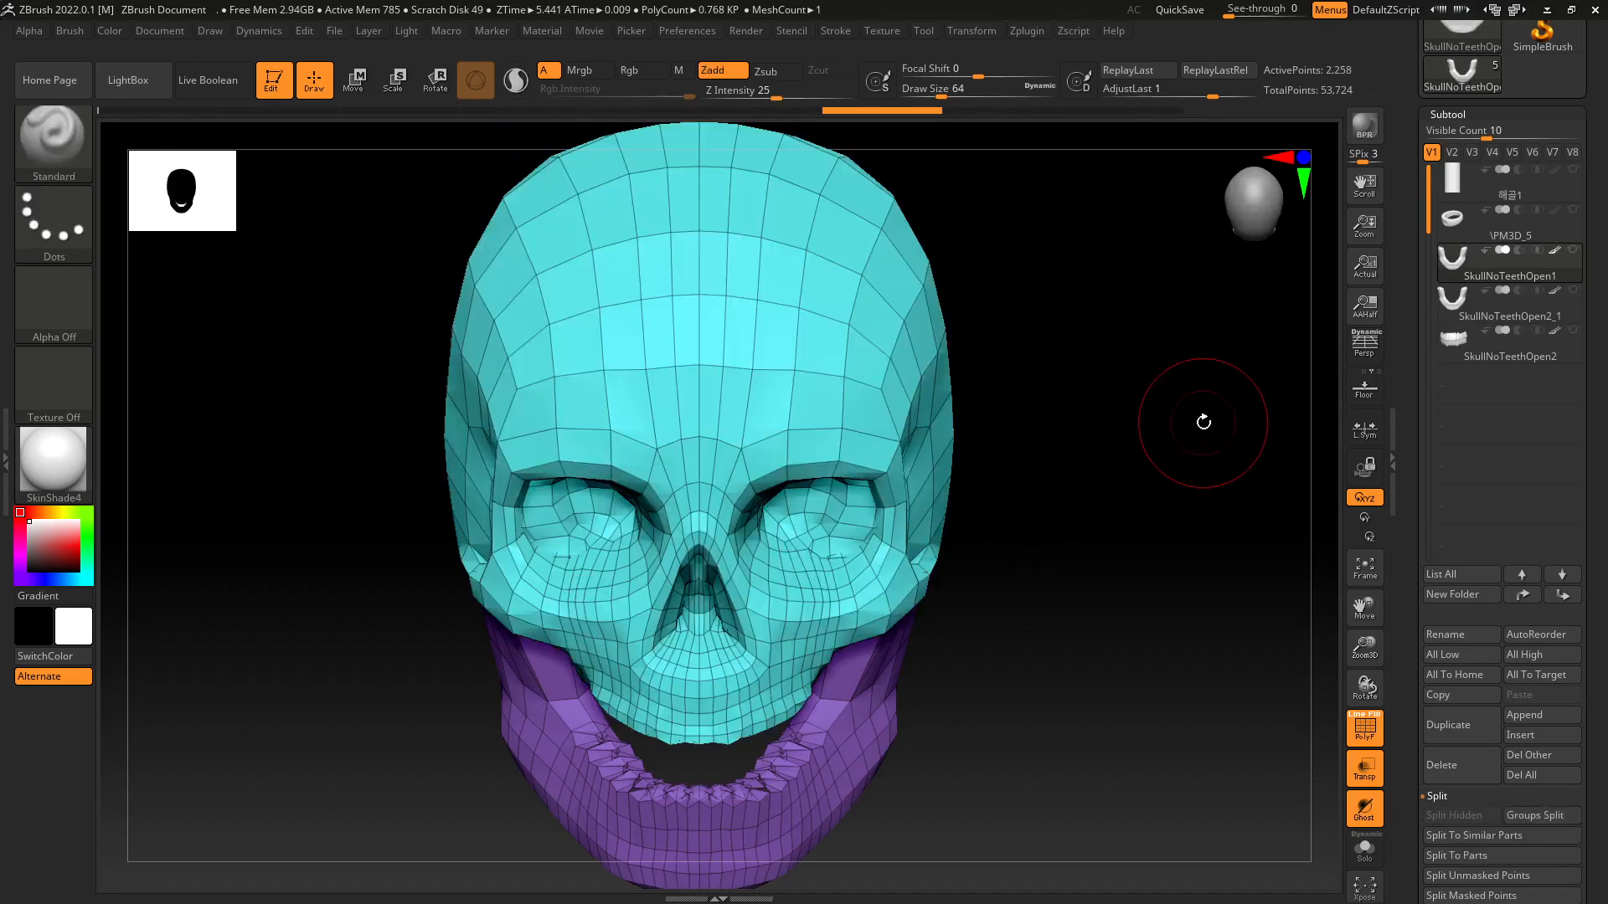
left_click_drag(1169, 463, 1233, 318, "alt")
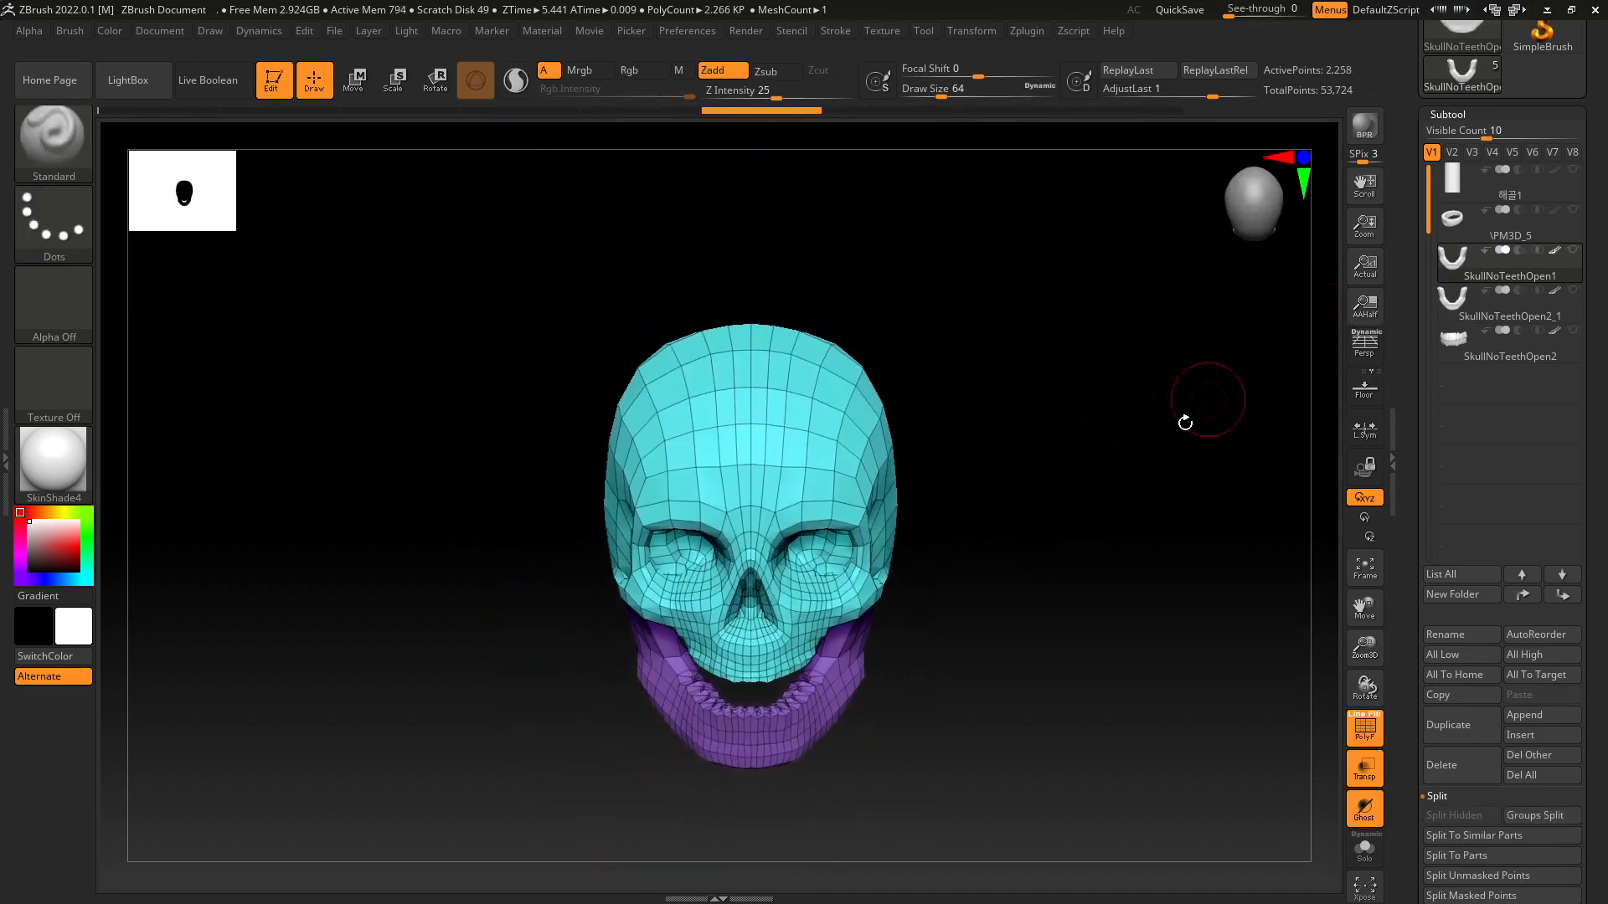
left_click_drag(1185, 423, 1262, 355)
left_click(915, 449, "ctrl+shift")
left_click(1127, 430, "ctrl+shift")
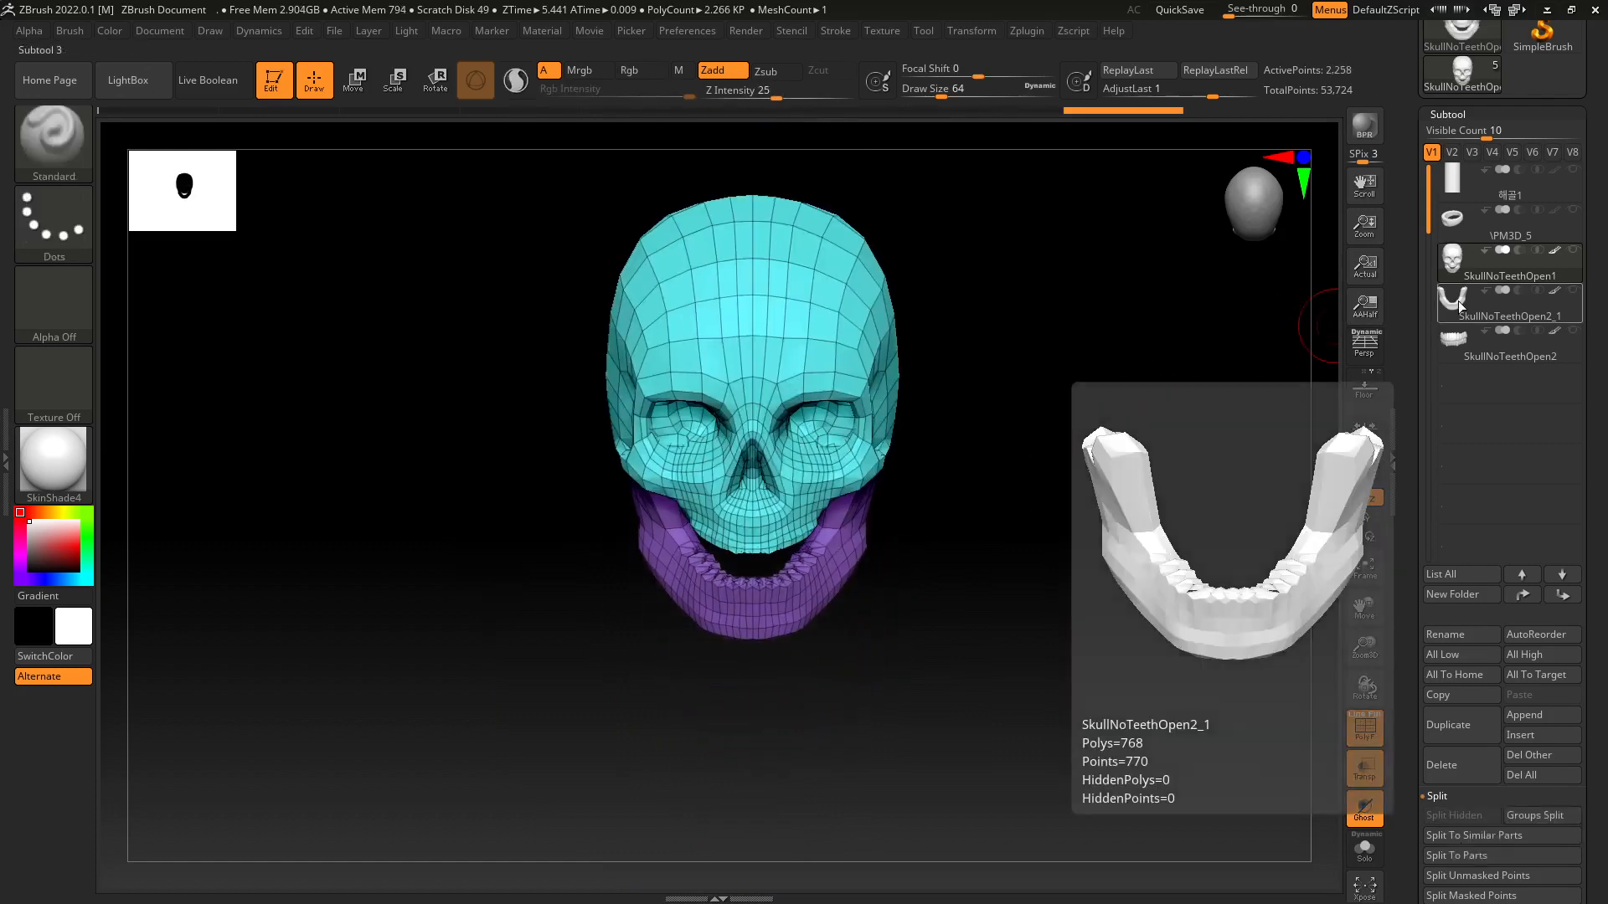
Delete the leftover separate jaw subtool SkullNoTeethOpen2_1.
left_click(1459, 302)
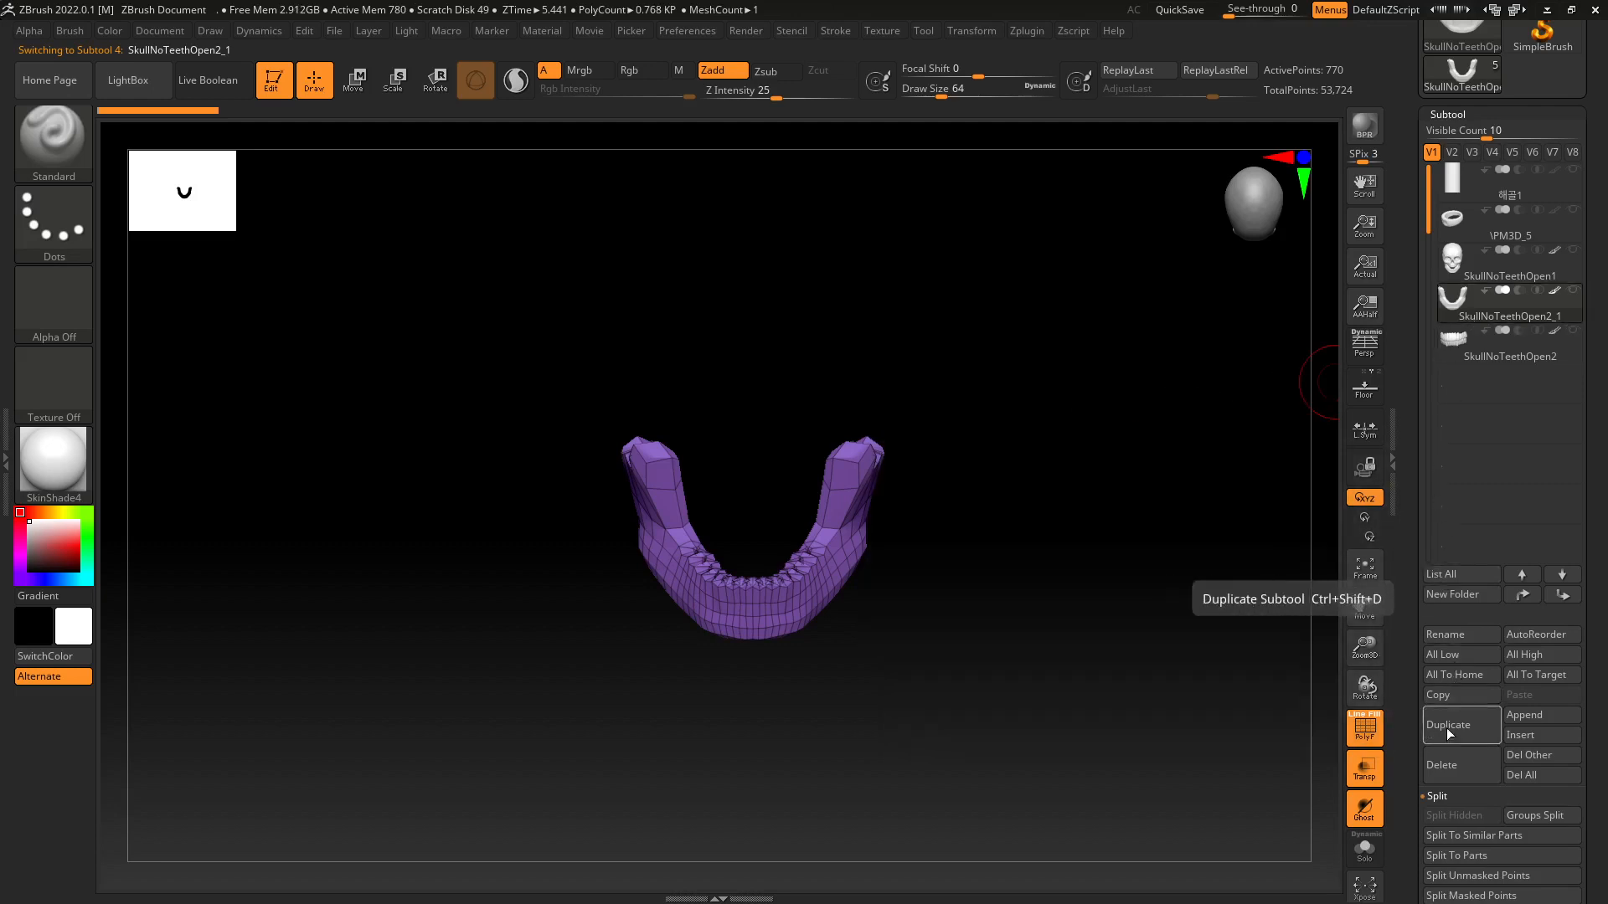
left_click(1458, 762)
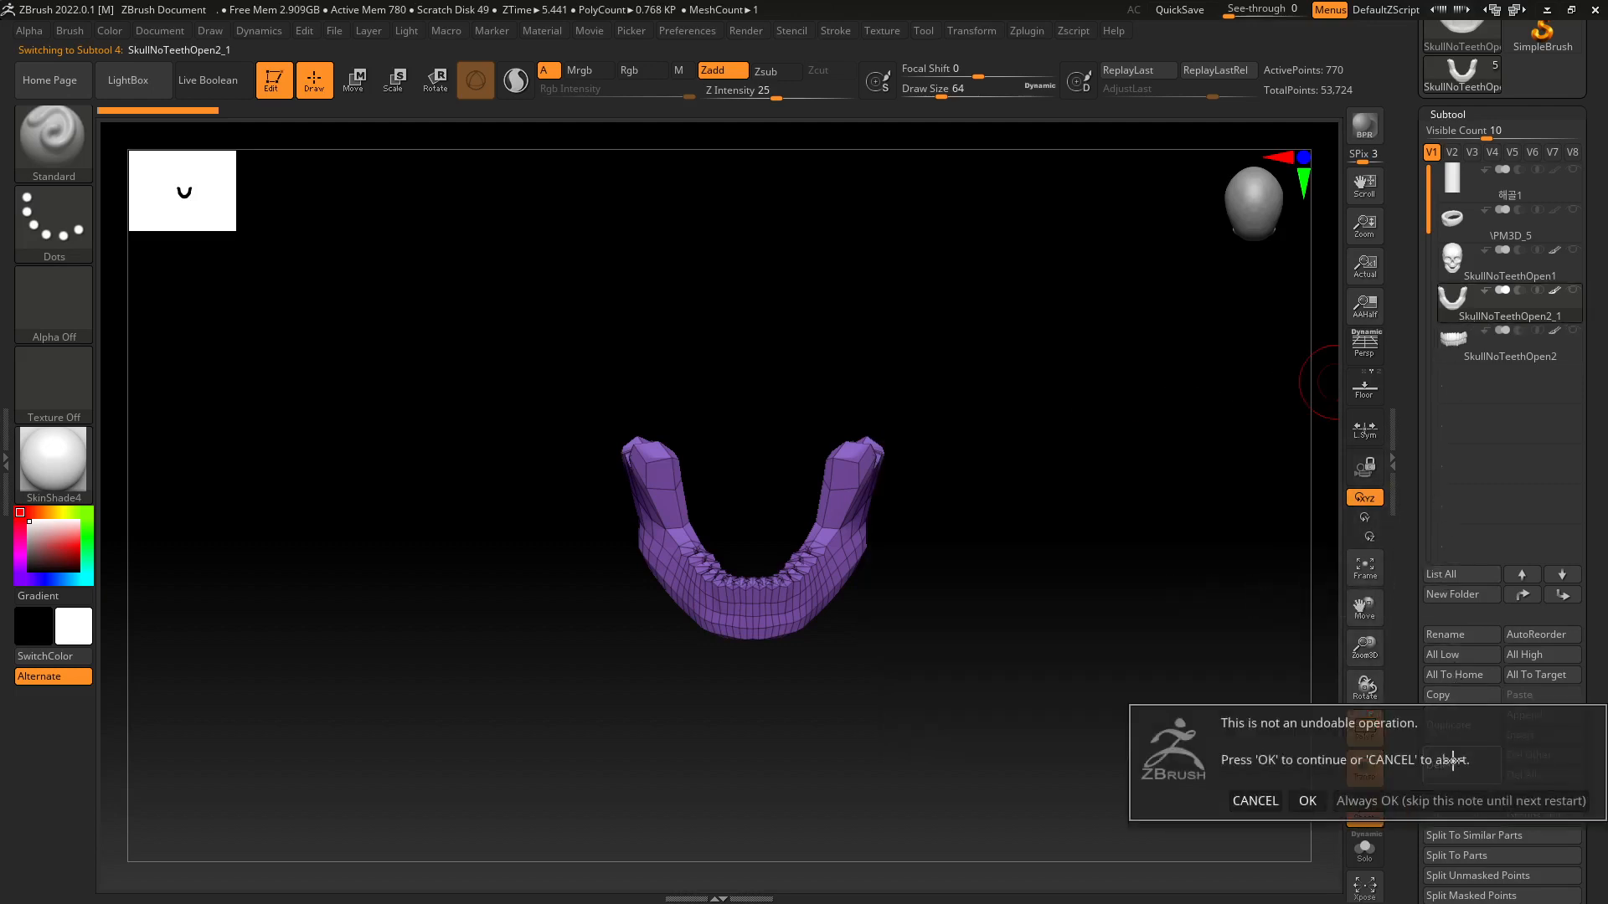
left_click(1306, 801)
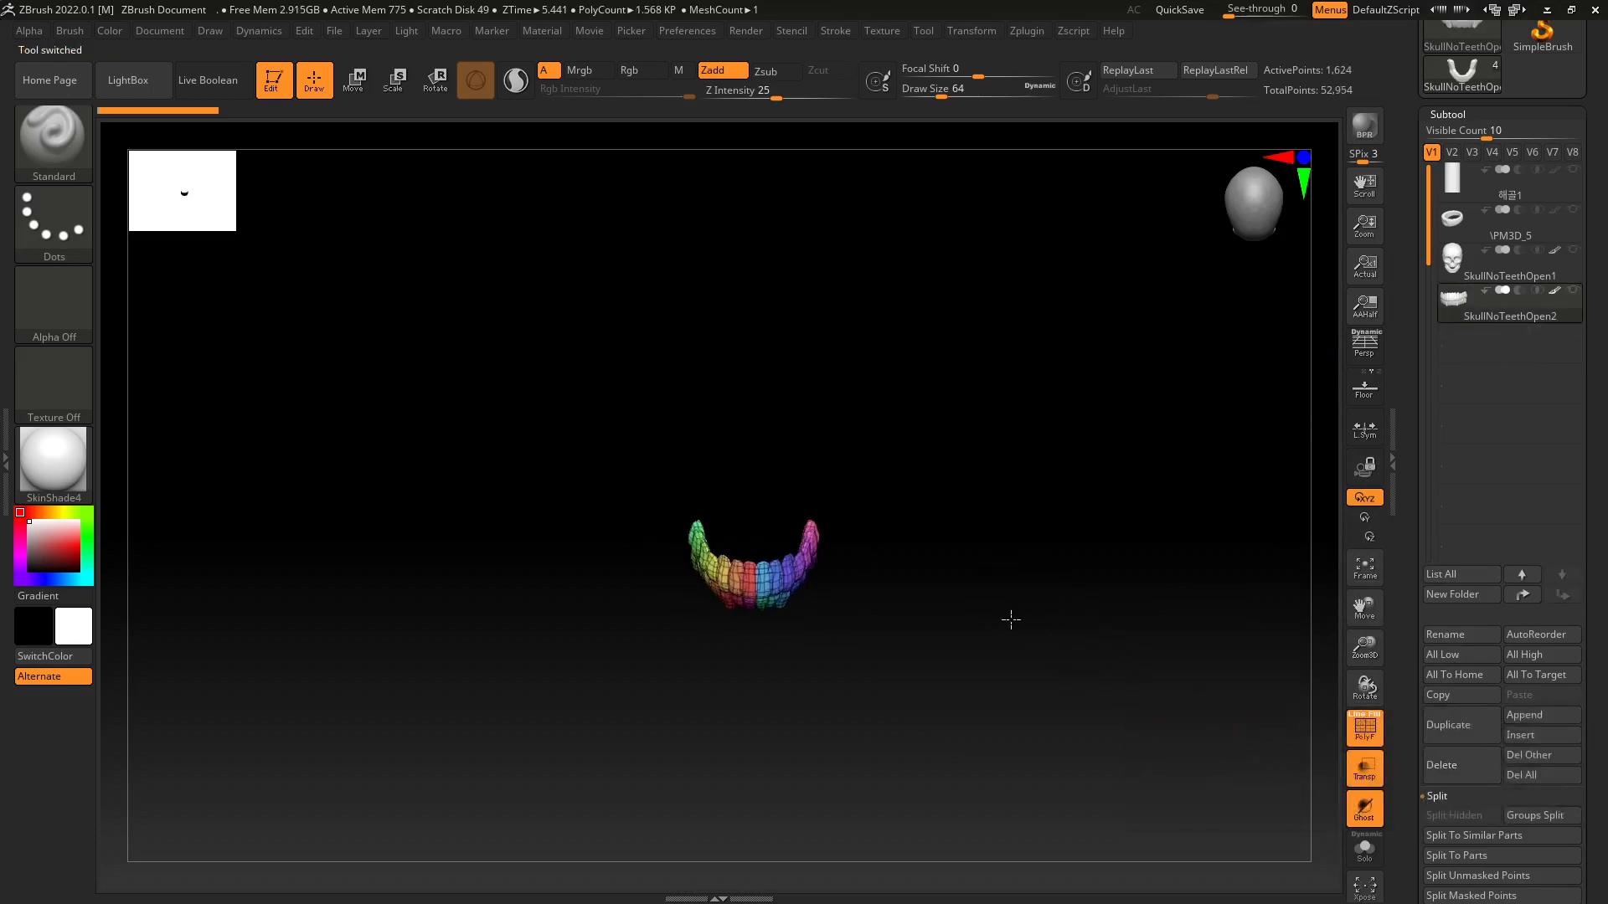
Make the SkullNoTeethOpen1 subtool active and subdivide its mesh once.
left_click(1458, 270)
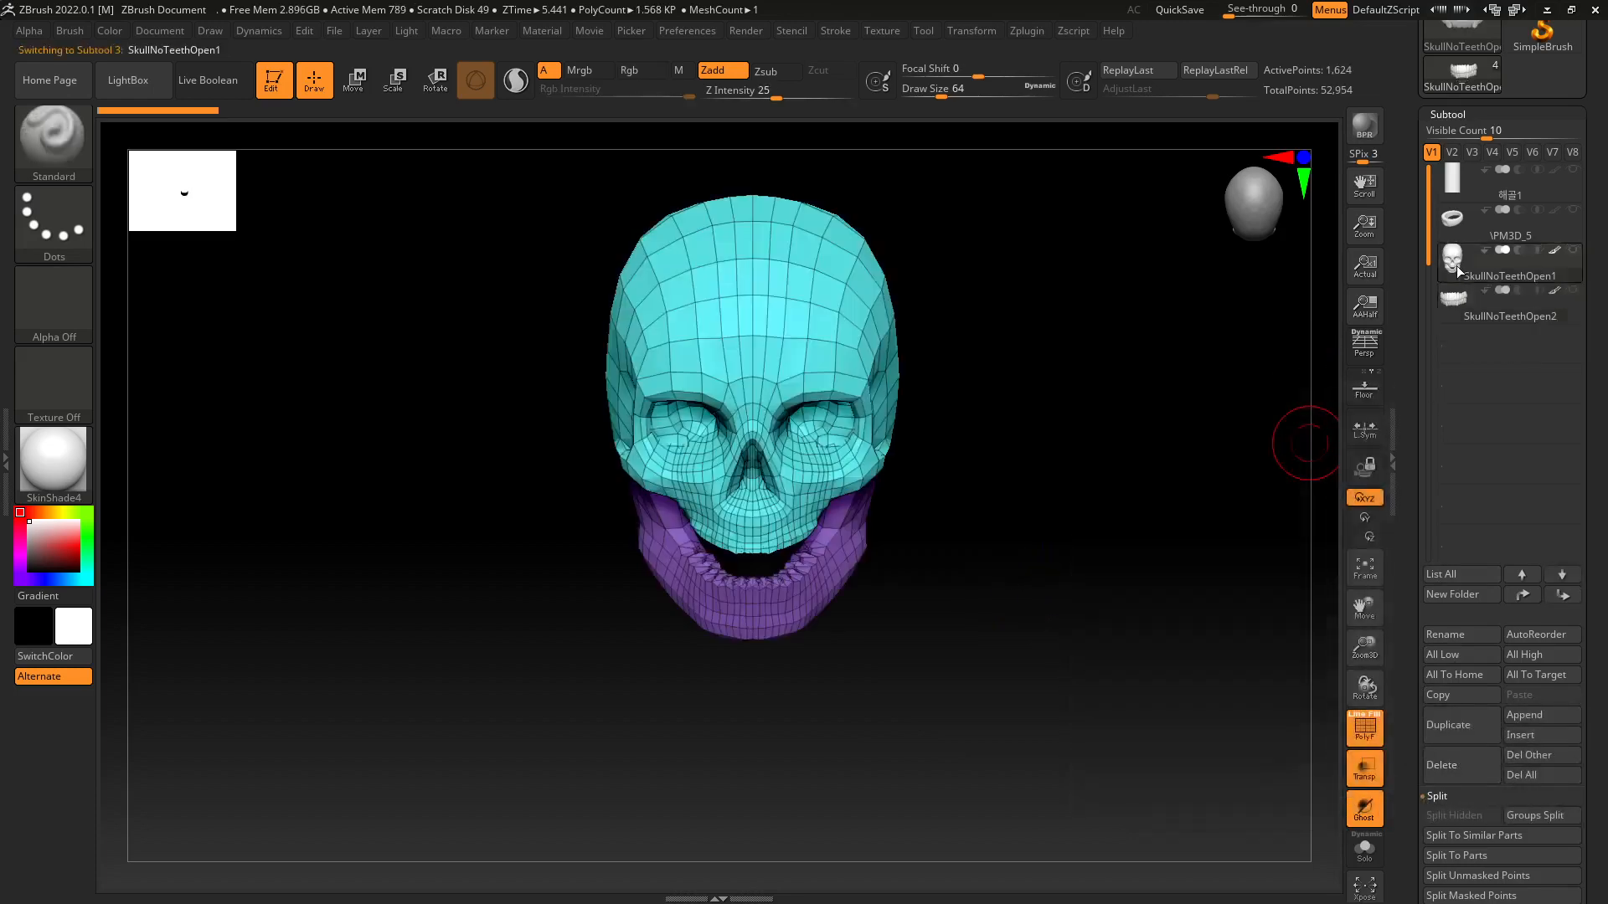
mouse_move(1044, 467)
left_mouse_down()
mouse_move(804, 467)
mouse_move(1114, 469)
mouse_move(1052, 499)
mouse_move(912, 513)
mouse_move(951, 466)
left_mouse_up()
key("ctrl+d")
key("ctrl")
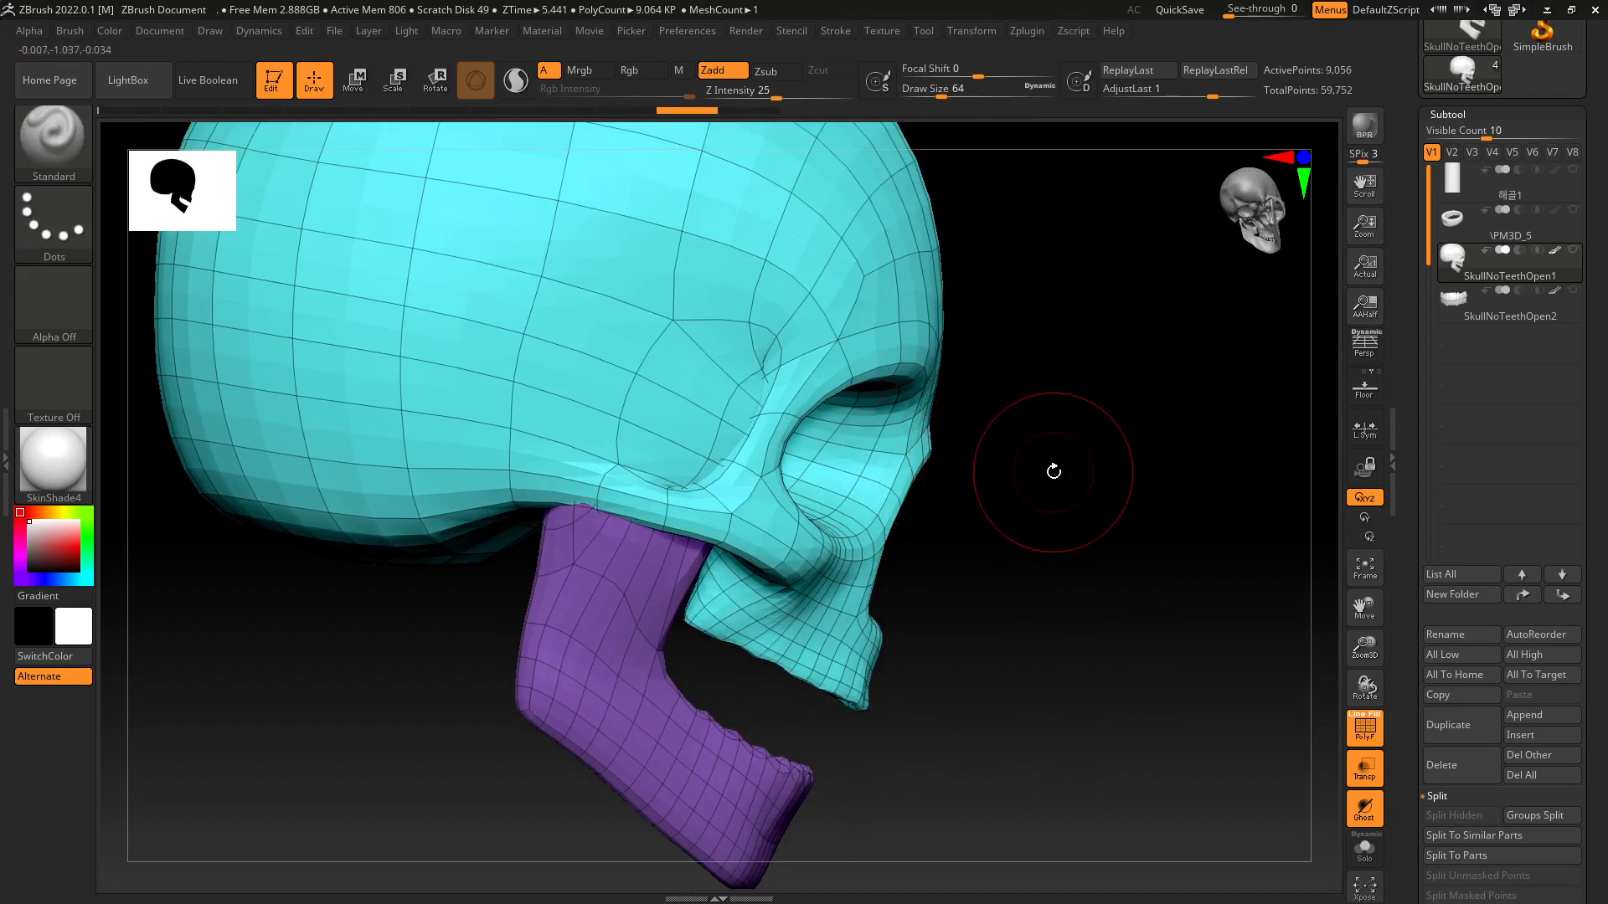
Switch to the Move brush and pull the nasal bone forward in the skull's side profile.
key("b")
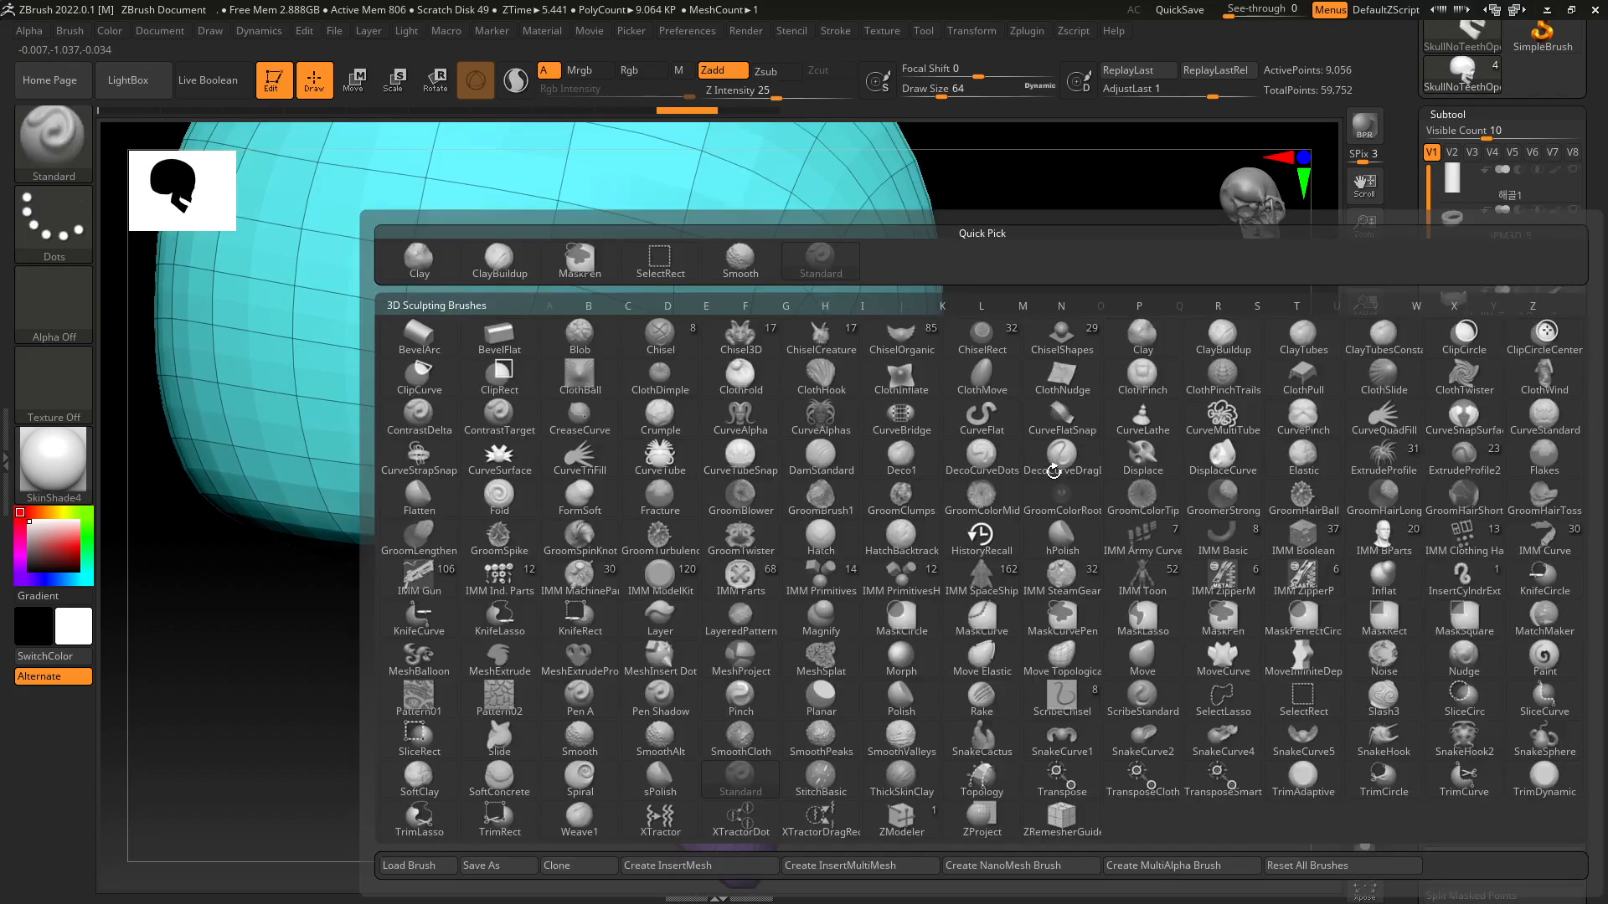
key("m")
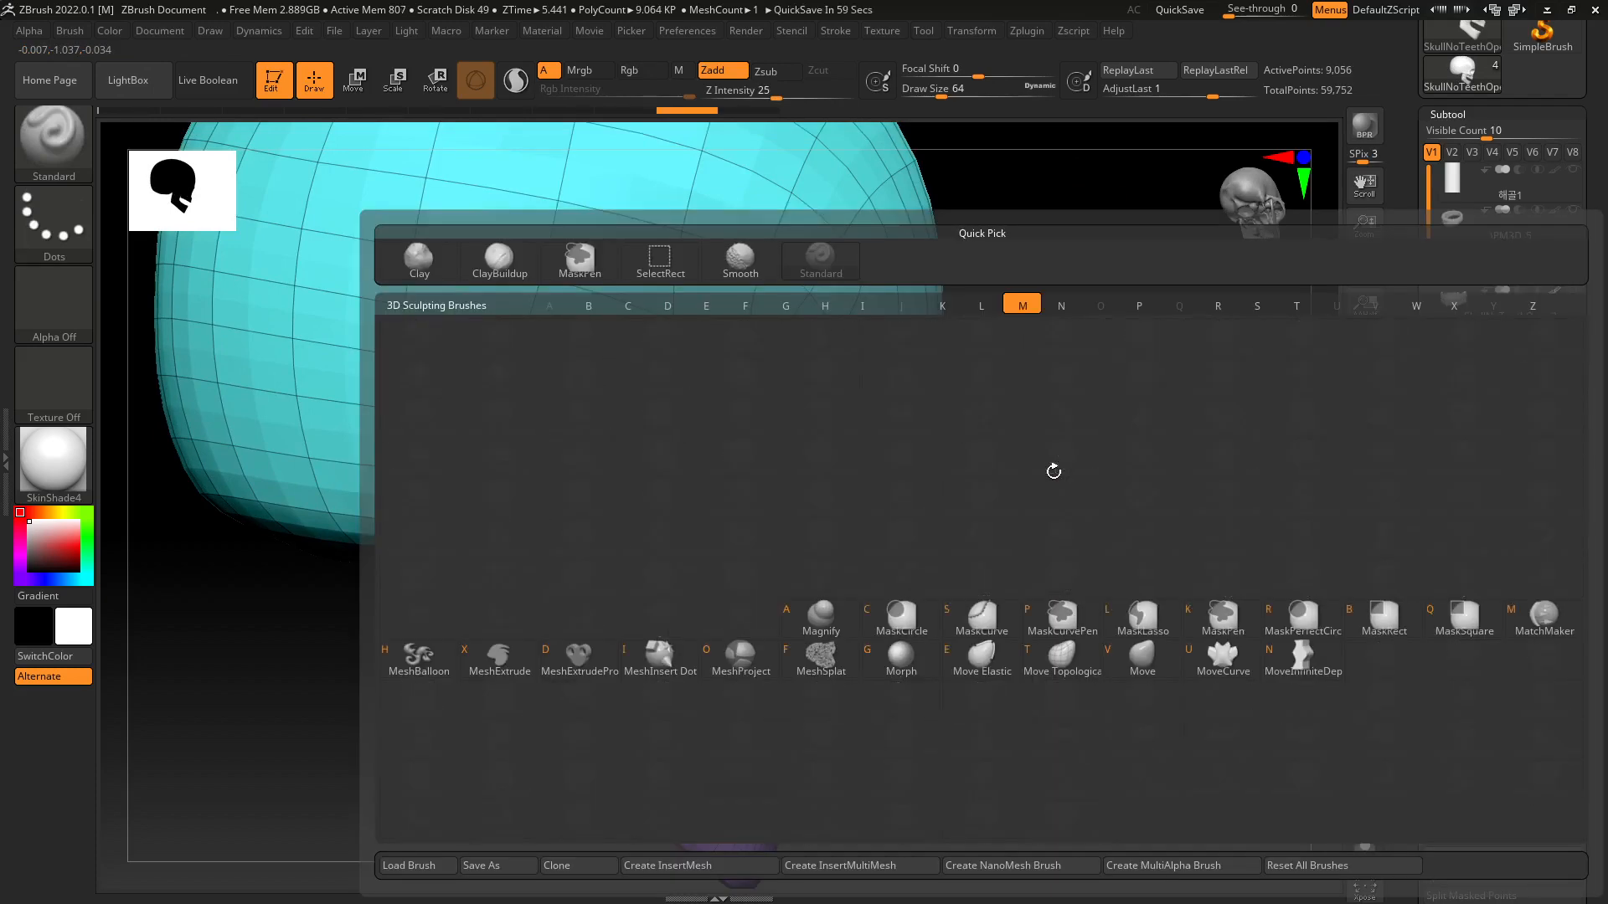
key("v")
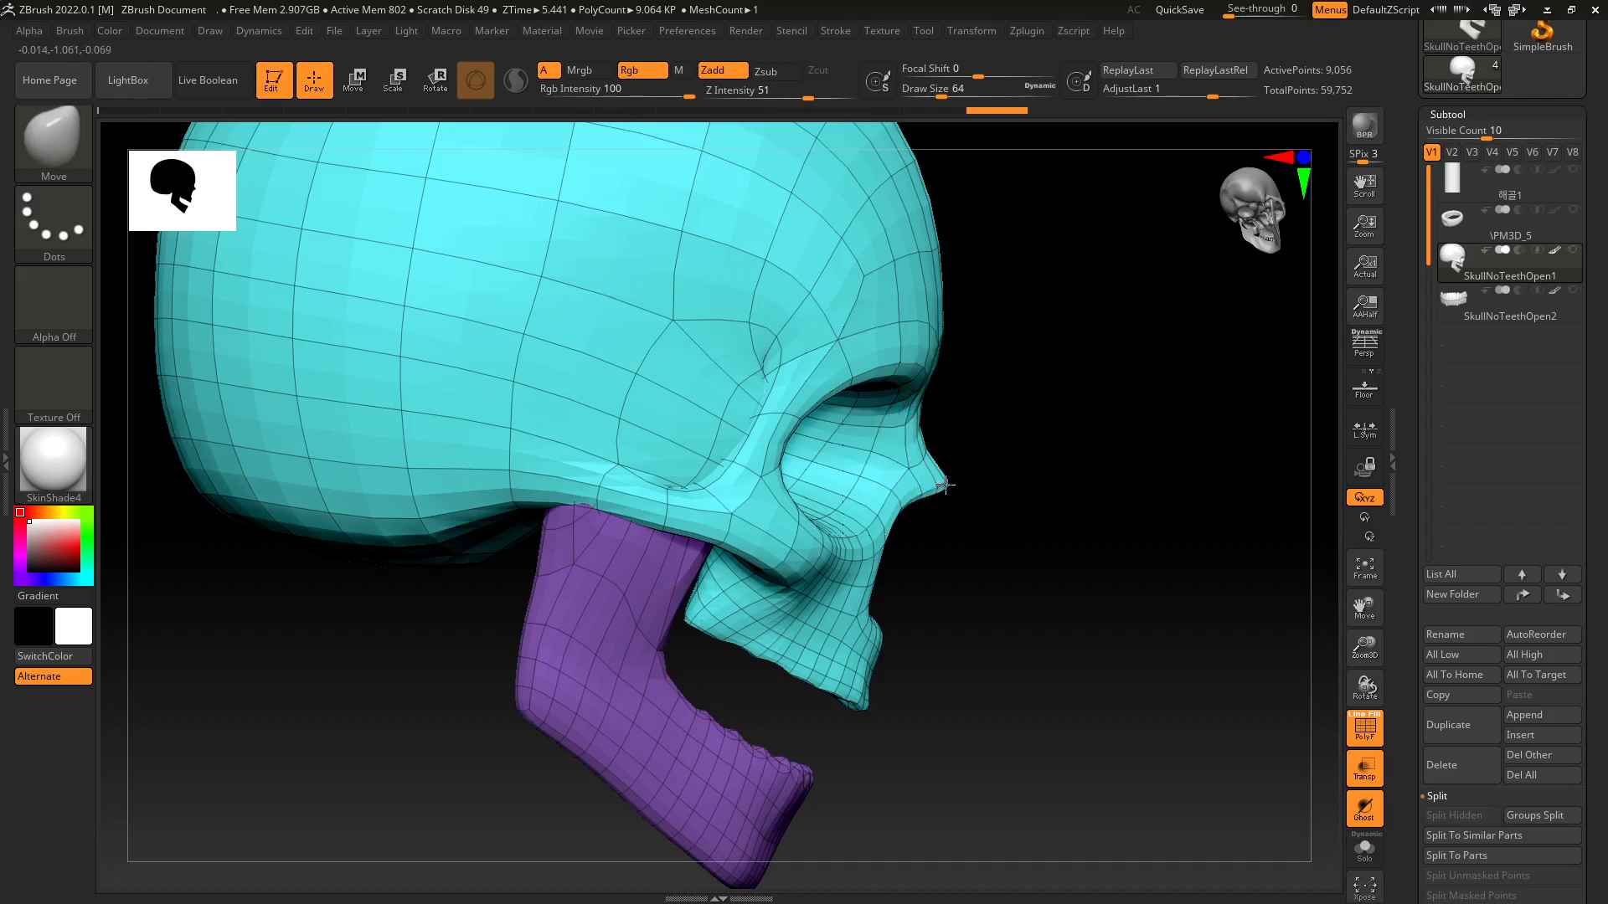
right_click_drag(1126, 521, 1038, 526, "shift")
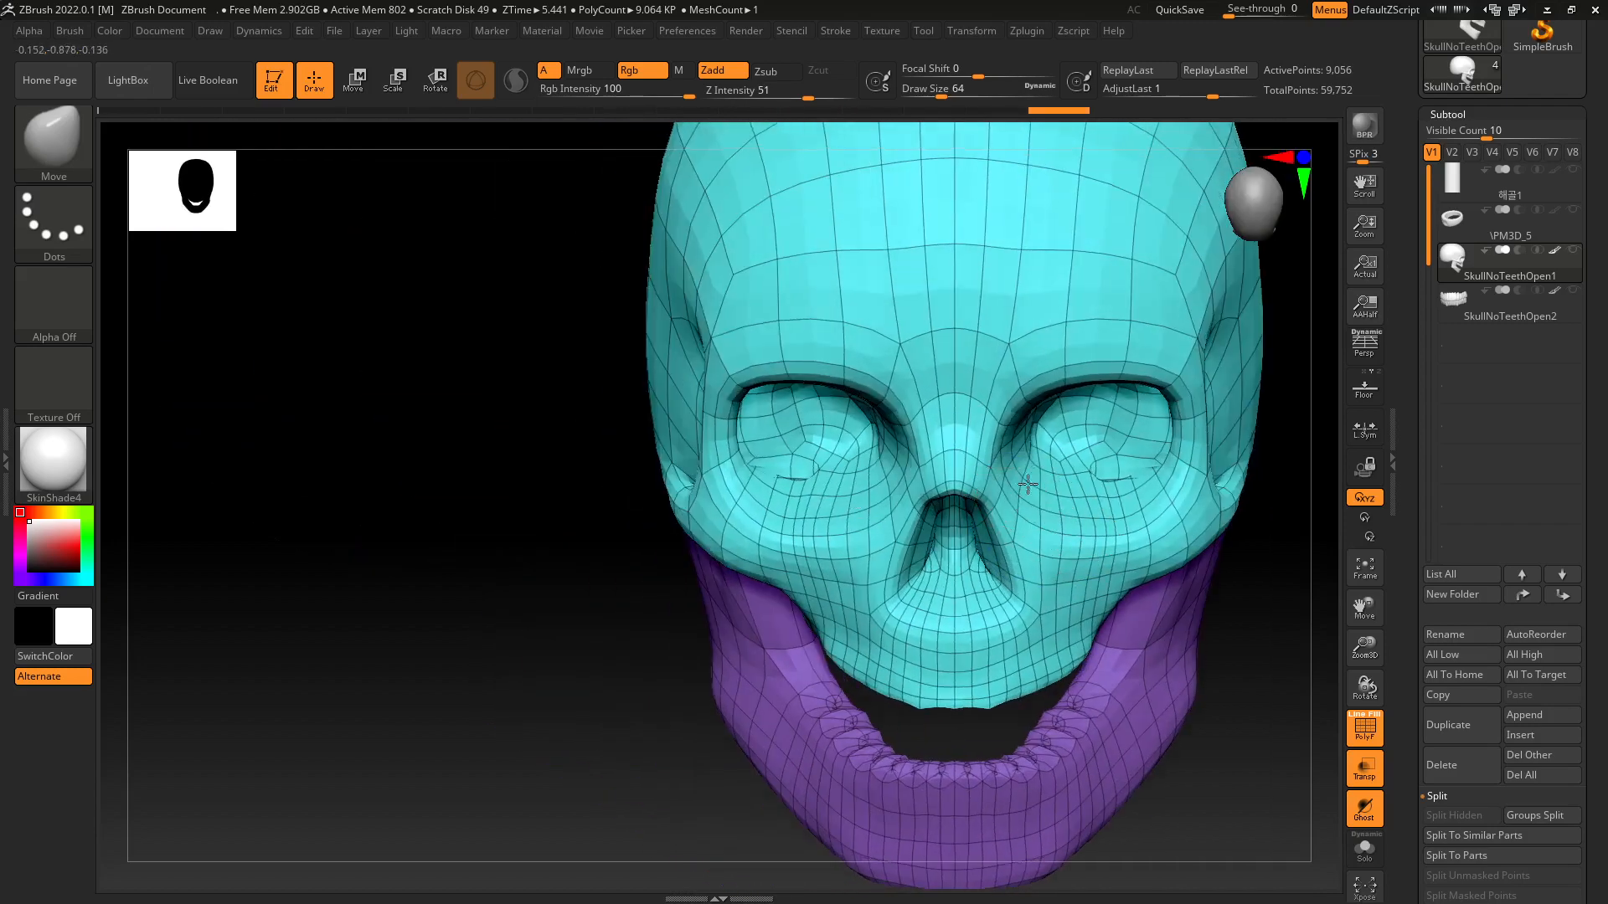
Reshape the skull's nasal opening and upper jaw symmetrically with the Move brush, working from the front and the side.
right_click_drag(954, 483, 887, 391, "alt")
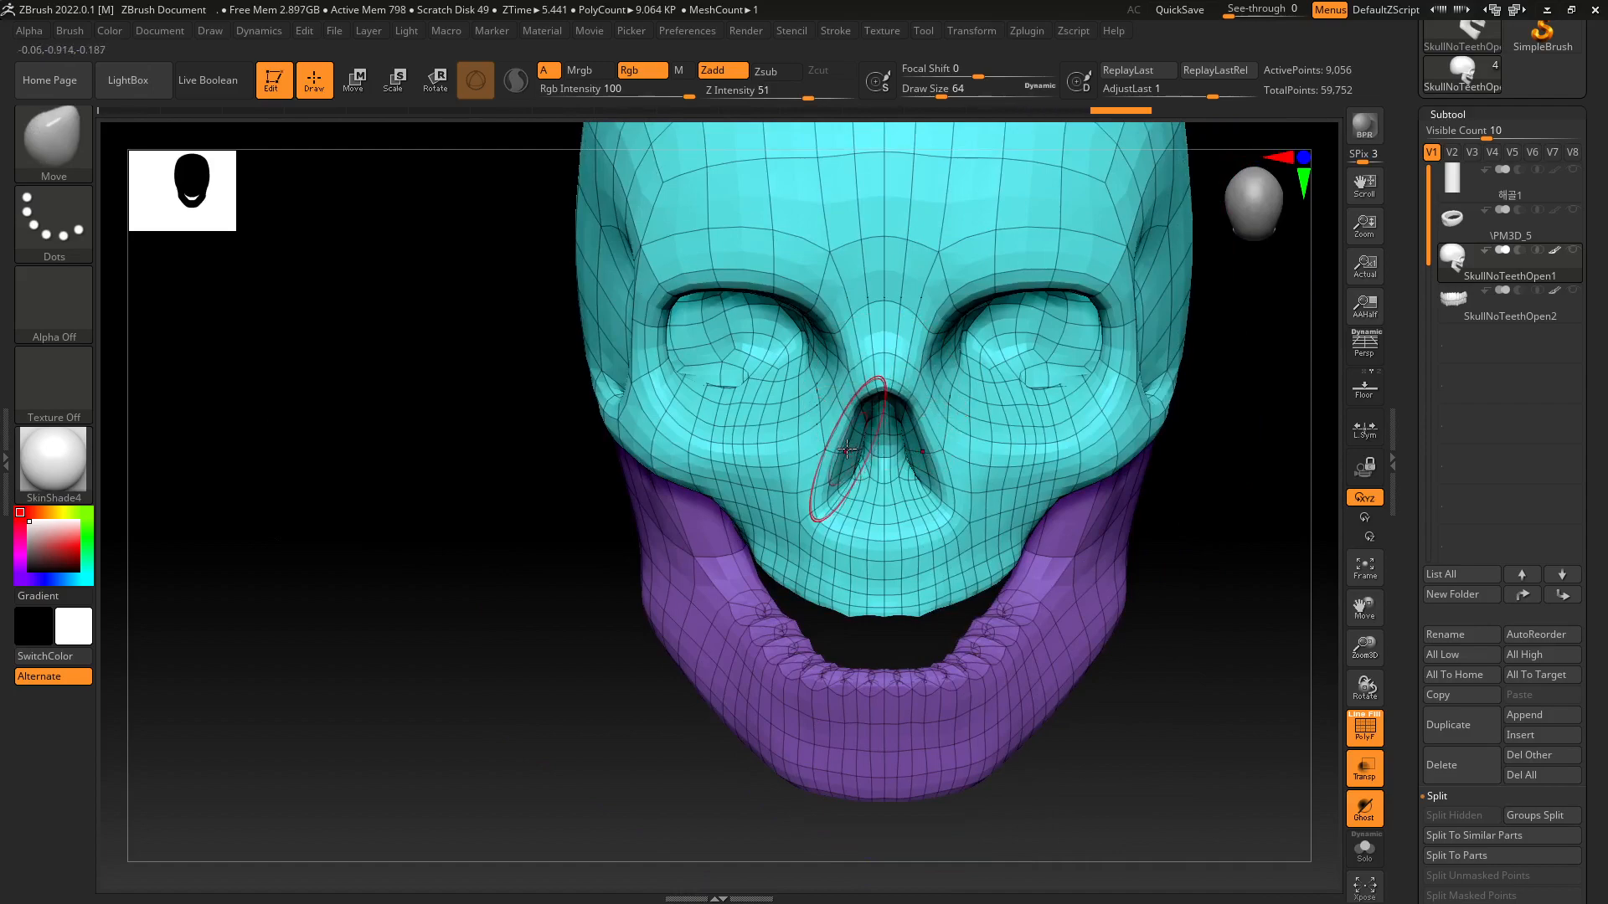
right_click_drag(1038, 503, 888, 512, "alt")
right_click_drag(1005, 536, 1018, 503)
right_click_drag(864, 503, 905, 463, "alt")
right_click_drag(905, 463, 885, 527, "ctrl")
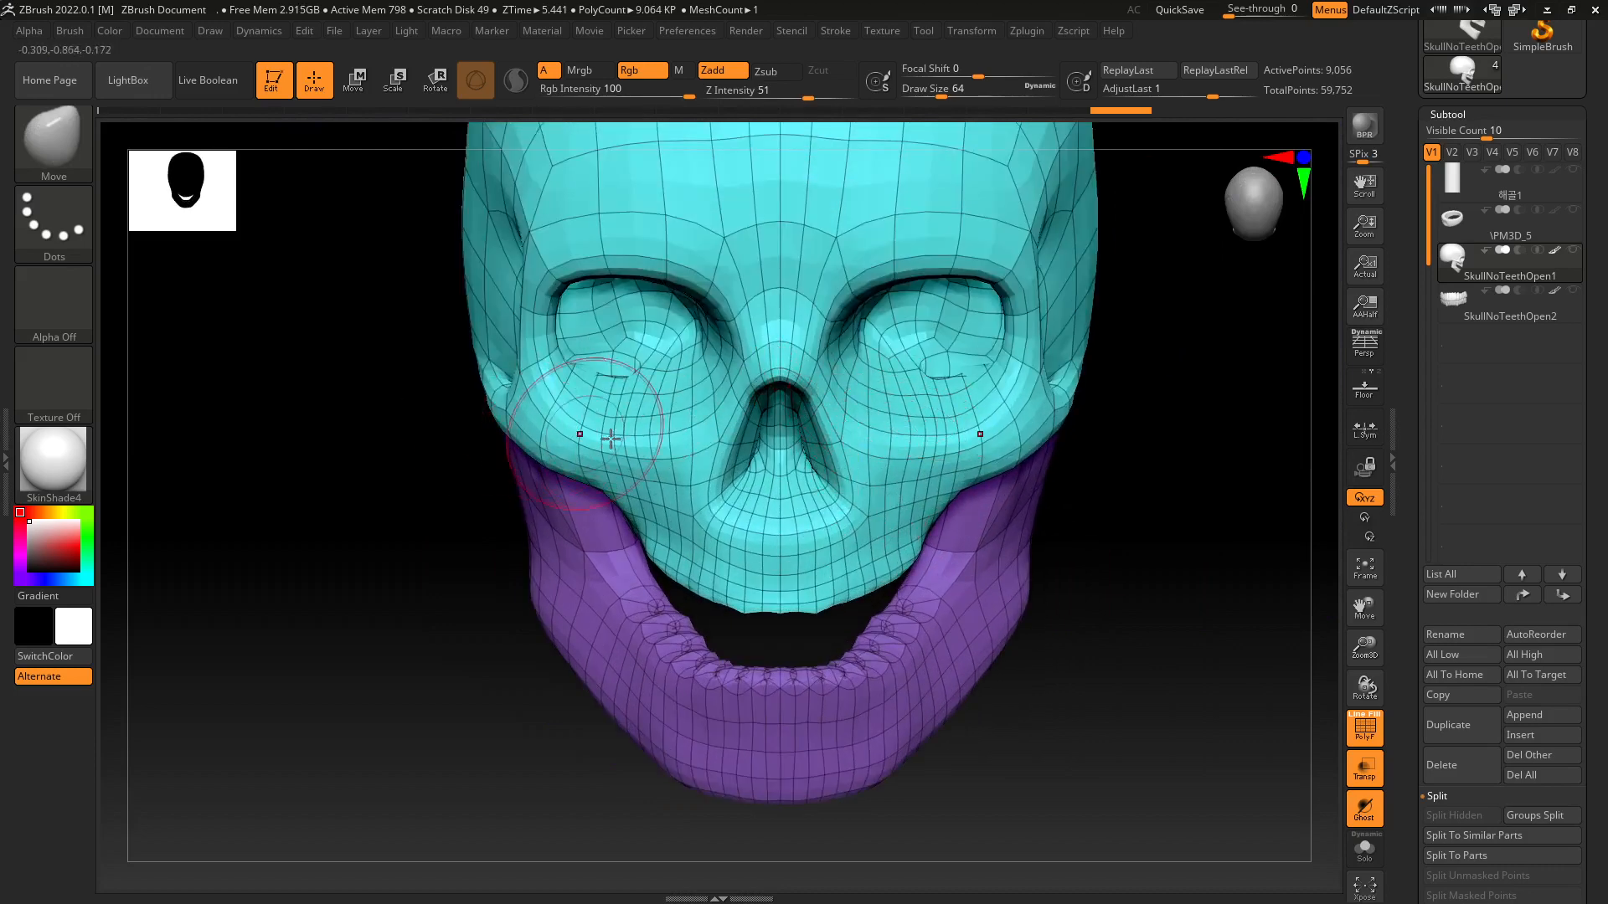
right_click_drag(805, 494, 820, 591, "ctrl")
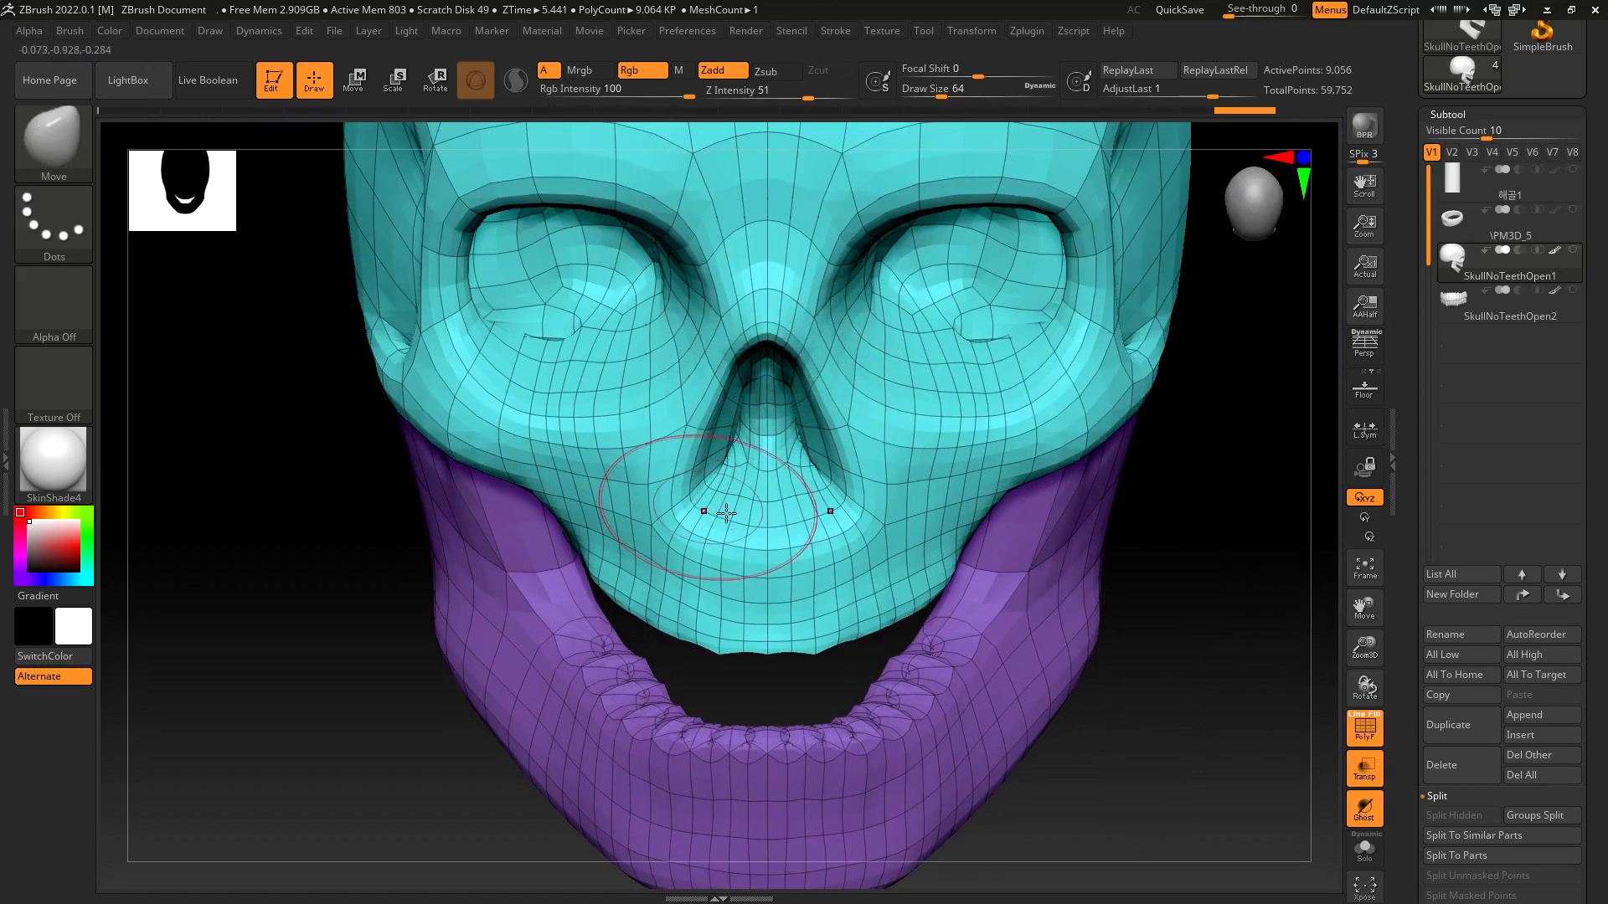
right_click_drag(726, 513, 851, 502)
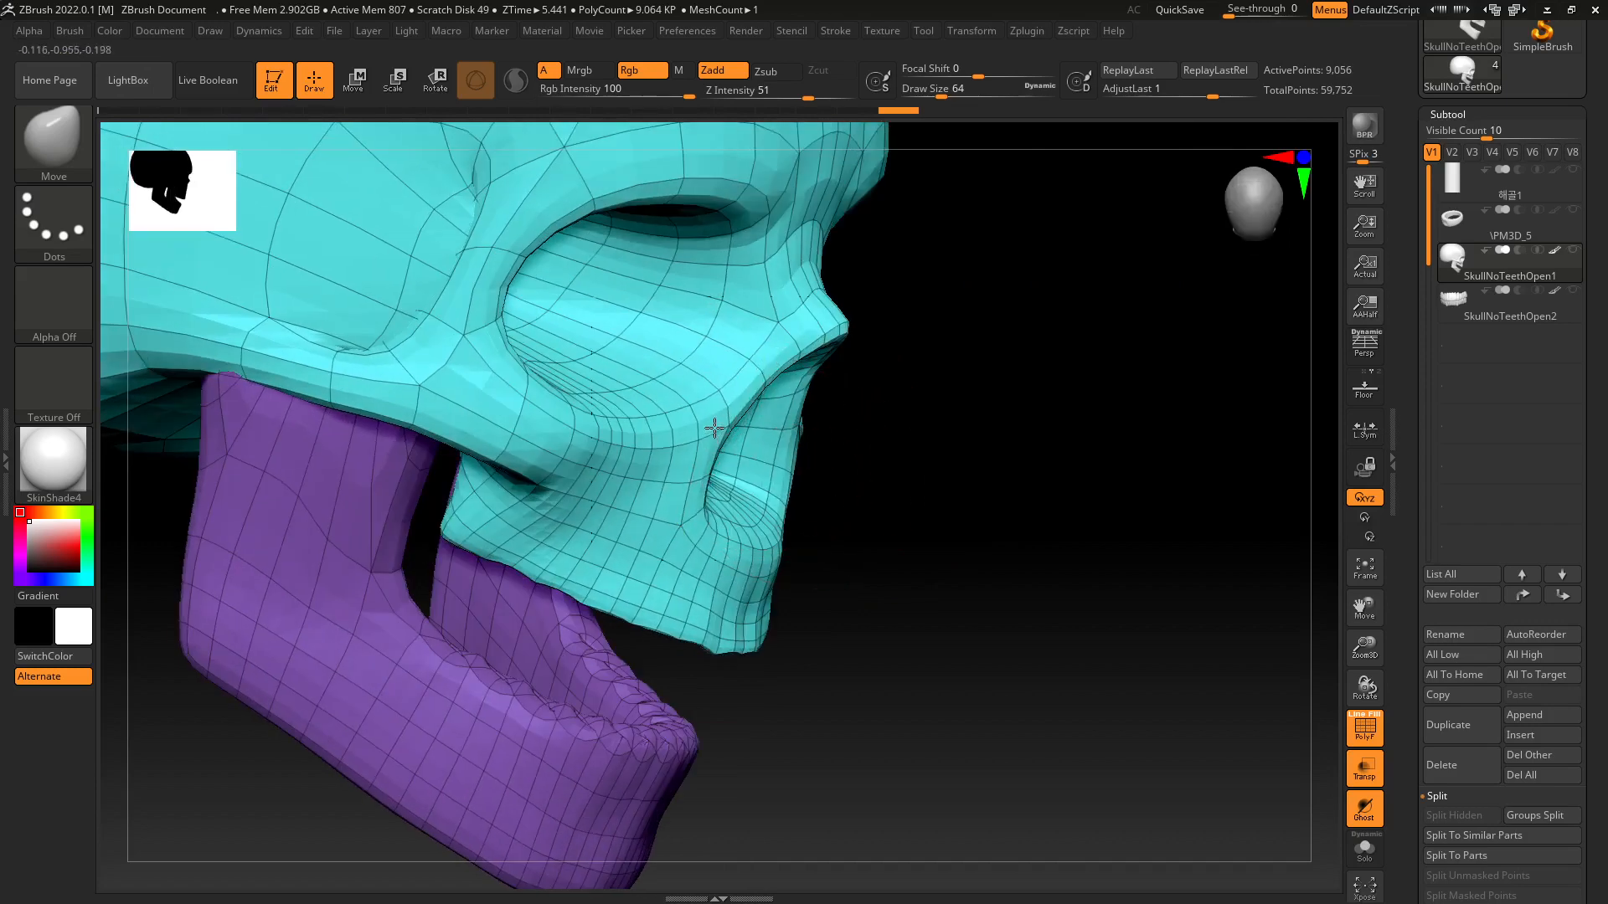
mouse_move(703, 434)
right_mouse_down()
mouse_move(973, 581)
mouse_move(919, 596)
mouse_move(848, 475)
mouse_move(797, 463)
right_mouse_up()
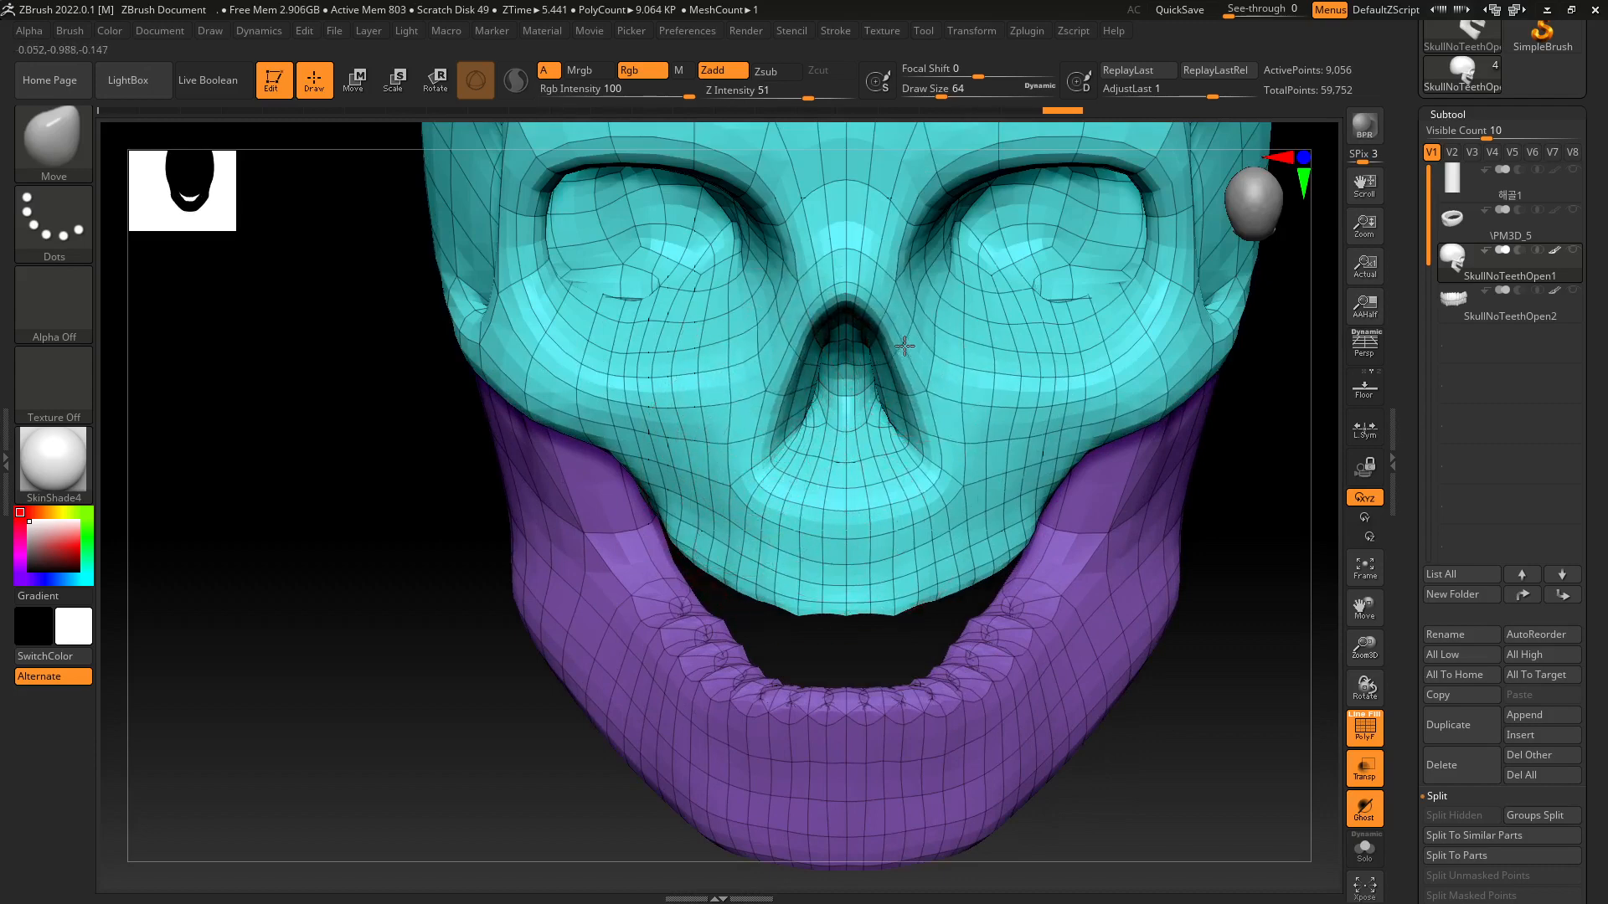
mouse_move(890, 503)
right_mouse_down("ctrl")
mouse_move(783, 411)
mouse_move(839, 431)
mouse_move(866, 616)
right_mouse_up("ctrl")
mouse_move(866, 616)
right_mouse_down("ctrl")
mouse_move(880, 511)
mouse_move(894, 620)
right_mouse_up("ctrl")
right_click_drag(891, 534, 787, 571)
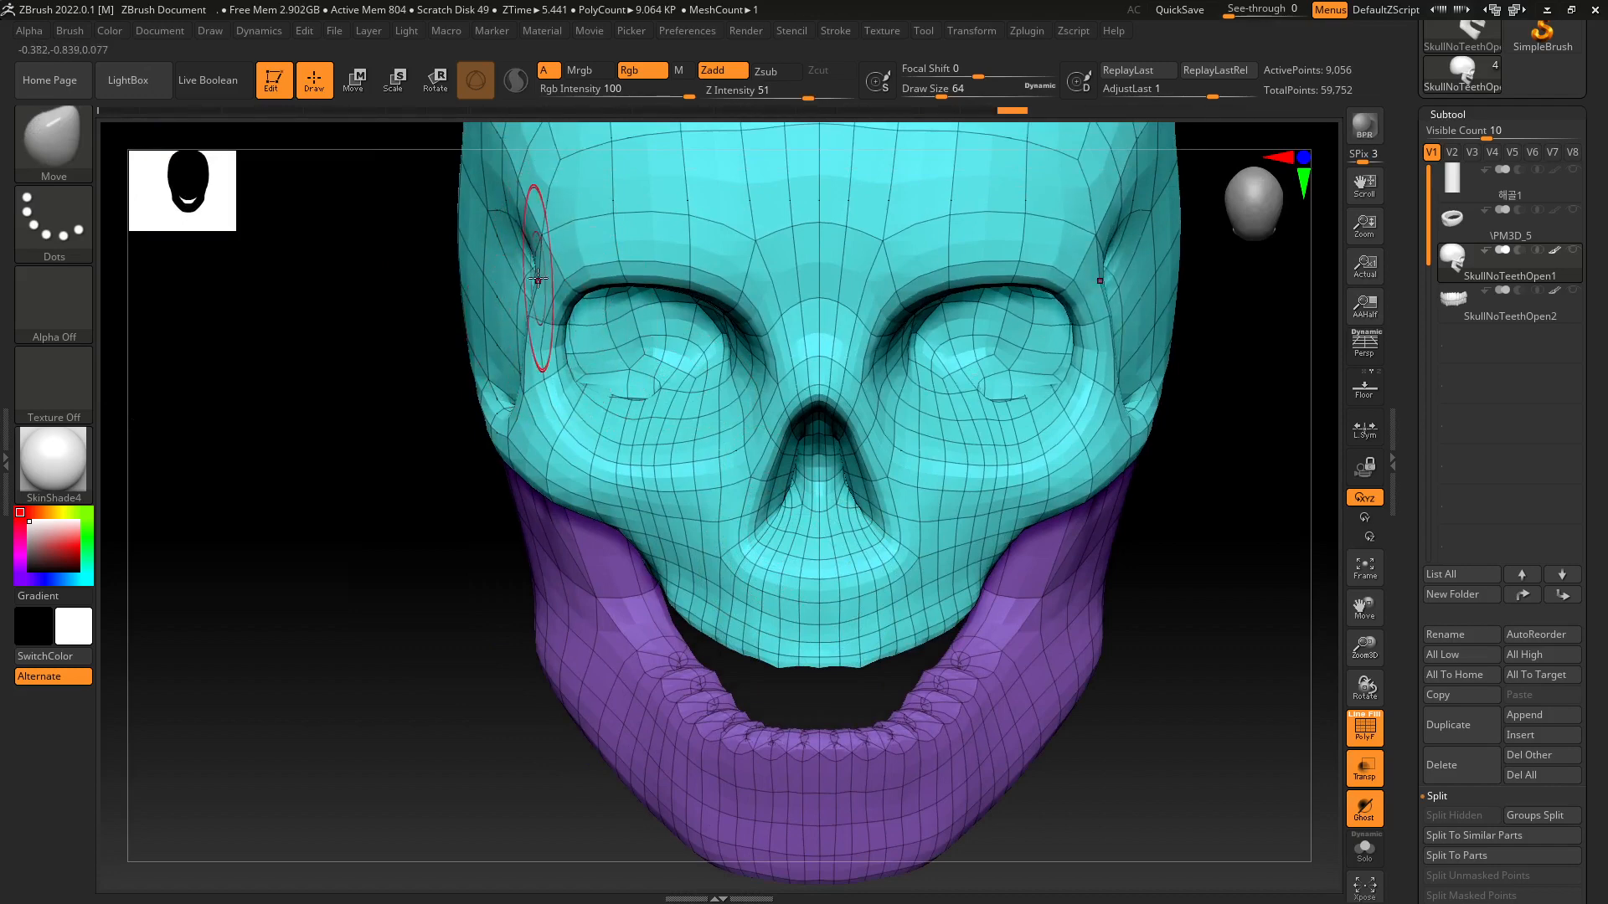
Adjust the outer brow corners around the eye sockets with the Move brush and check the whole skull's proportions.
mouse_move(650, 394)
right_mouse_down("ctrl")
mouse_move(712, 349)
mouse_move(661, 394)
right_mouse_up("ctrl")
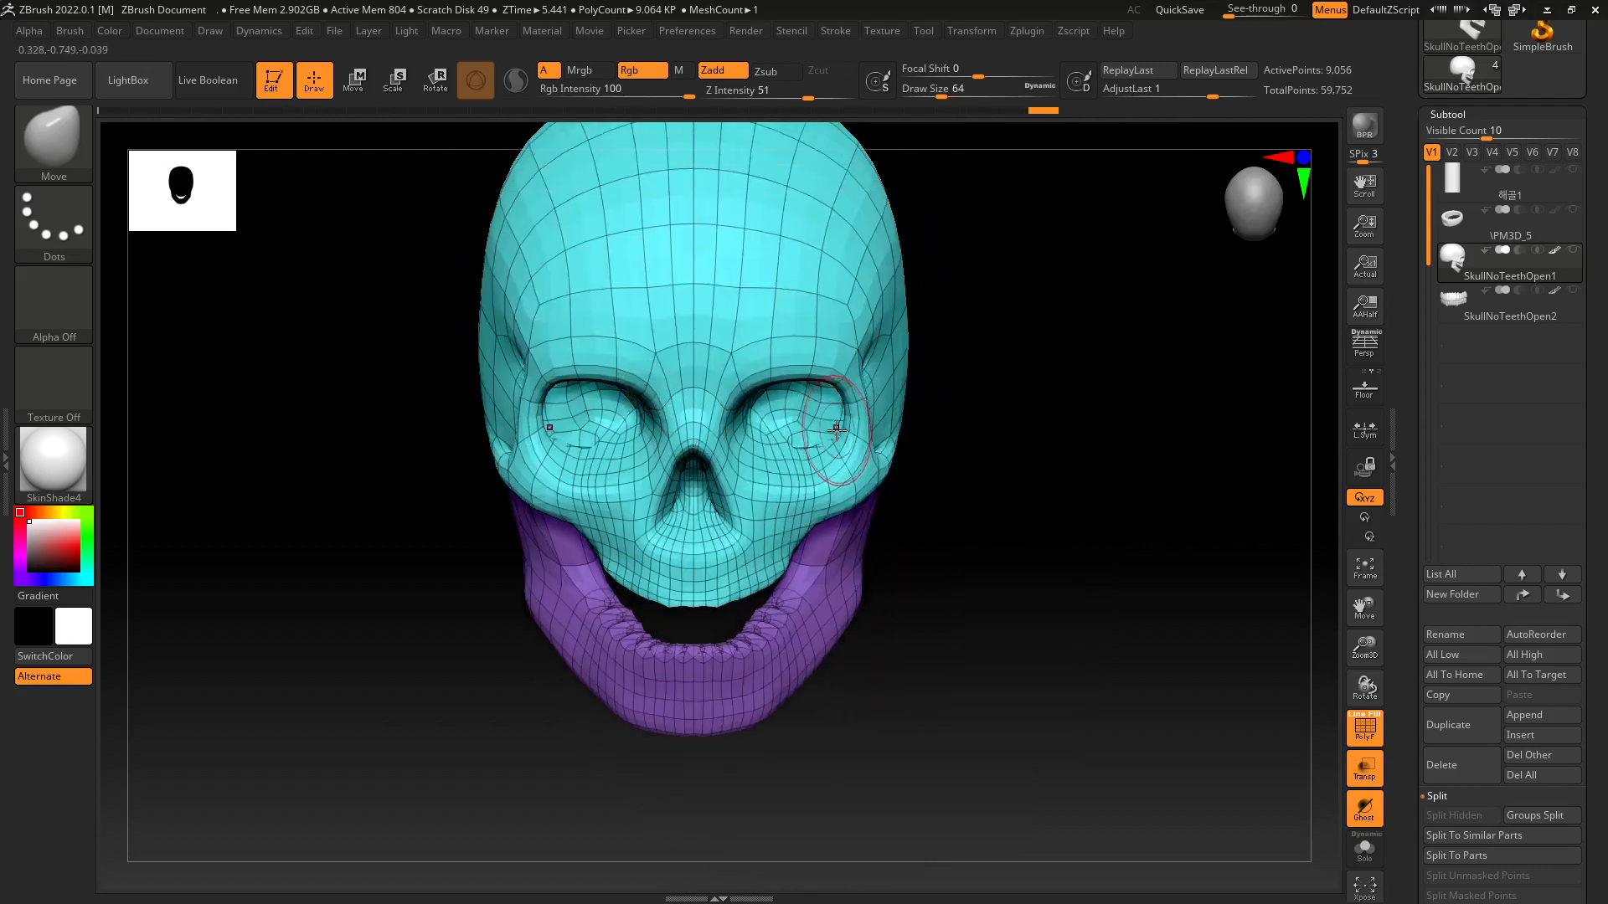
right_click_drag(871, 403, 863, 472)
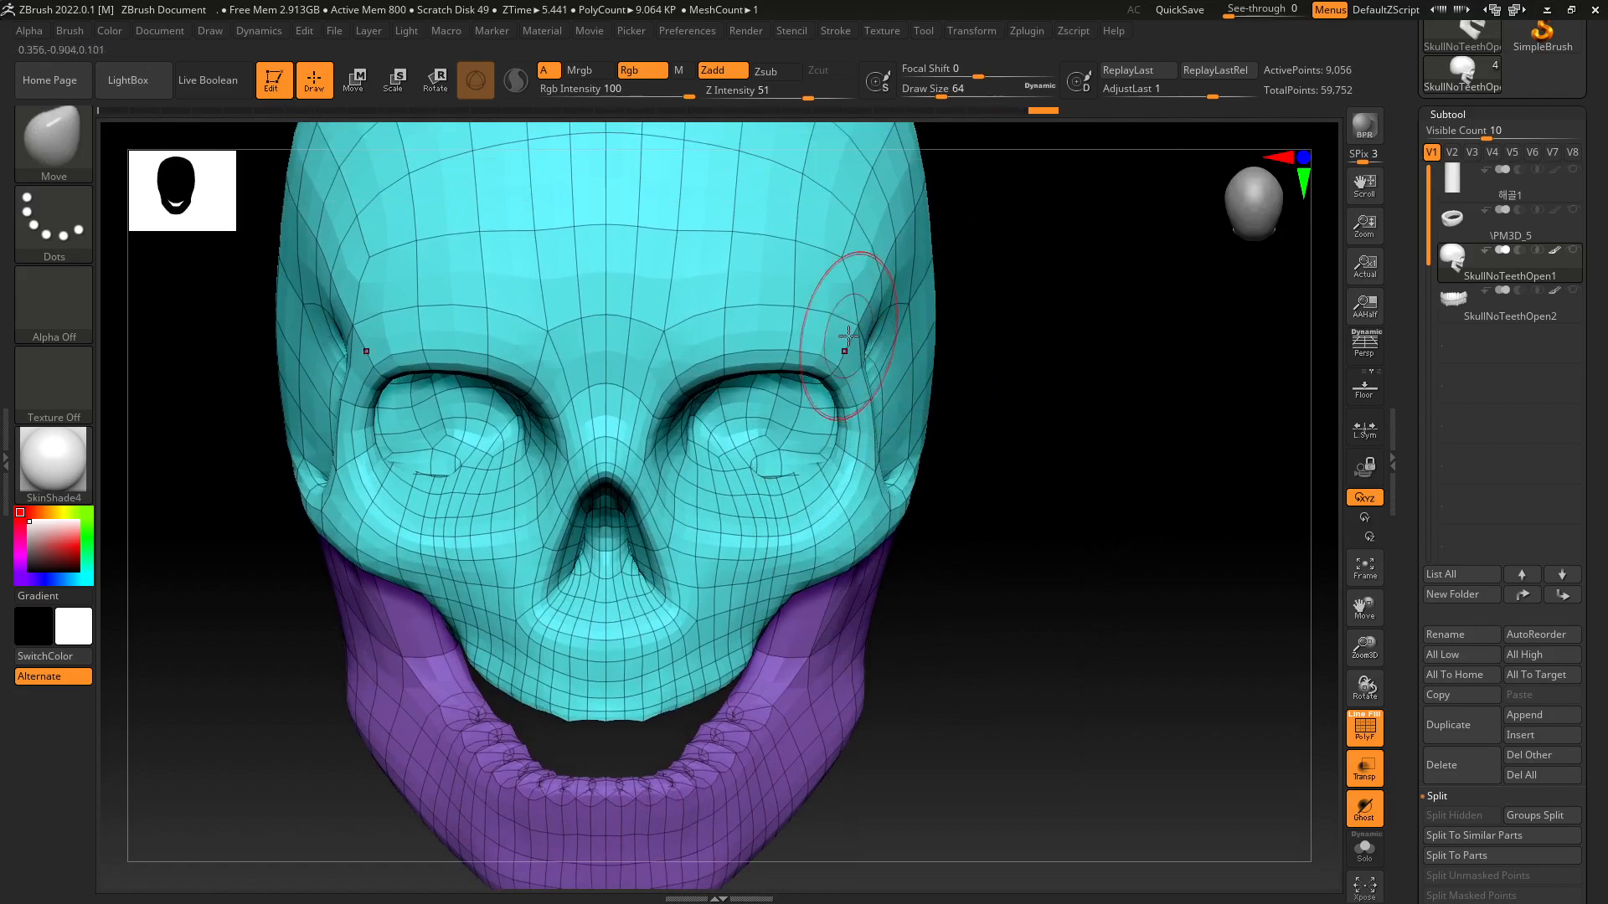
left_click_drag(843, 326, 842, 328)
mouse_move(944, 447)
right_mouse_down()
mouse_move(839, 445)
mouse_move(913, 457)
mouse_move(991, 408)
mouse_move(1036, 352)
right_mouse_up()
right_click_drag(851, 427, 878, 380, "alt")
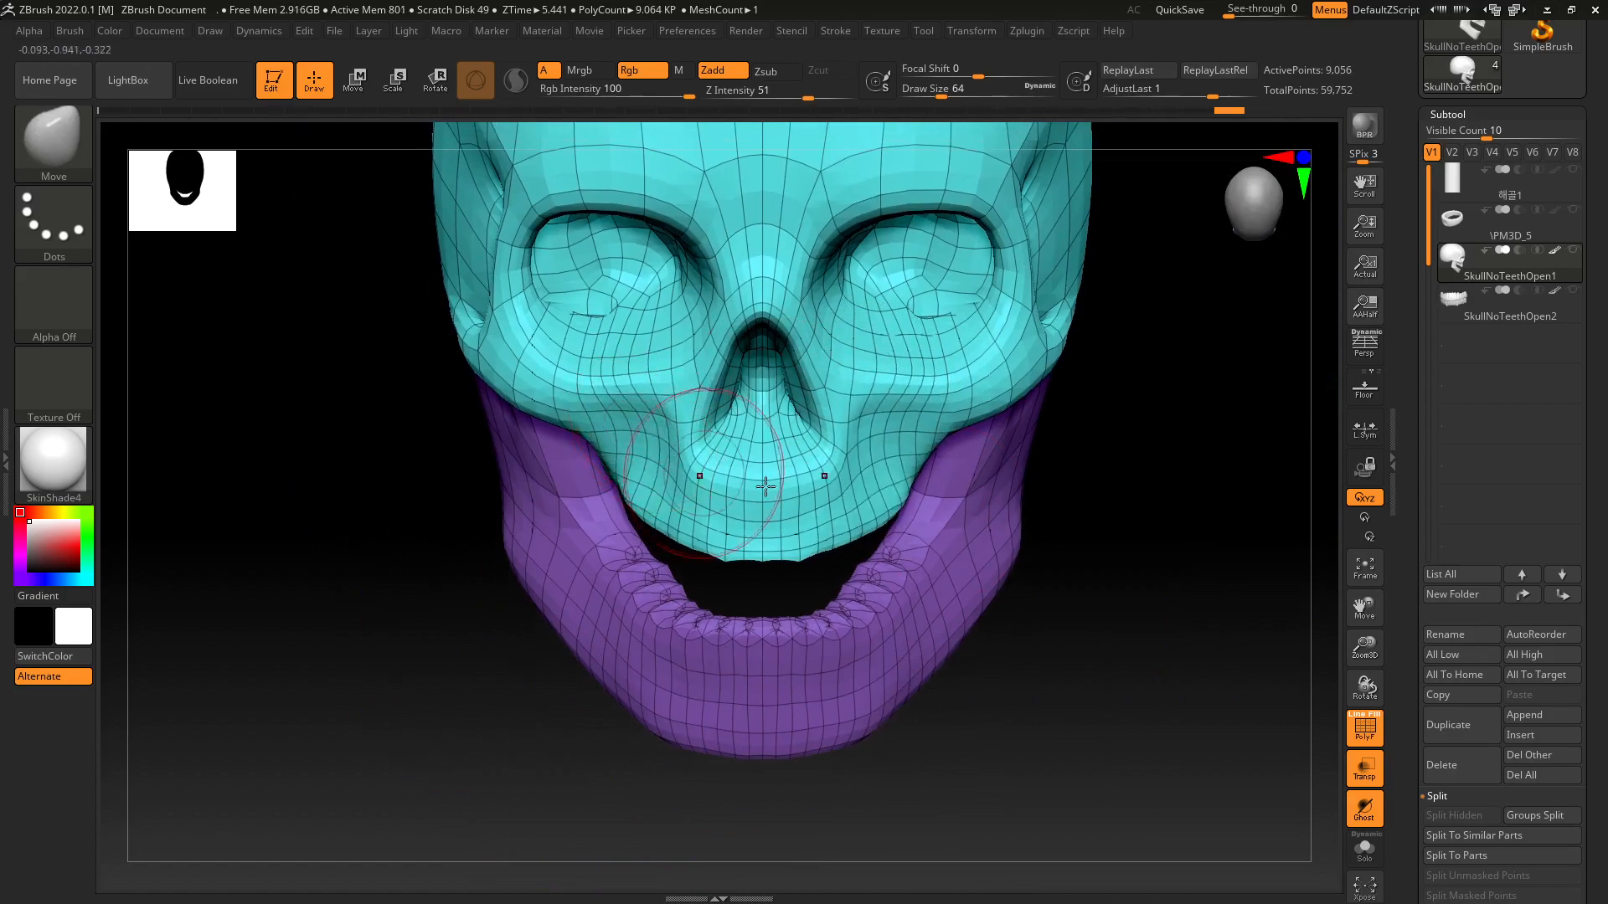
right_click_drag(1063, 502, 775, 541)
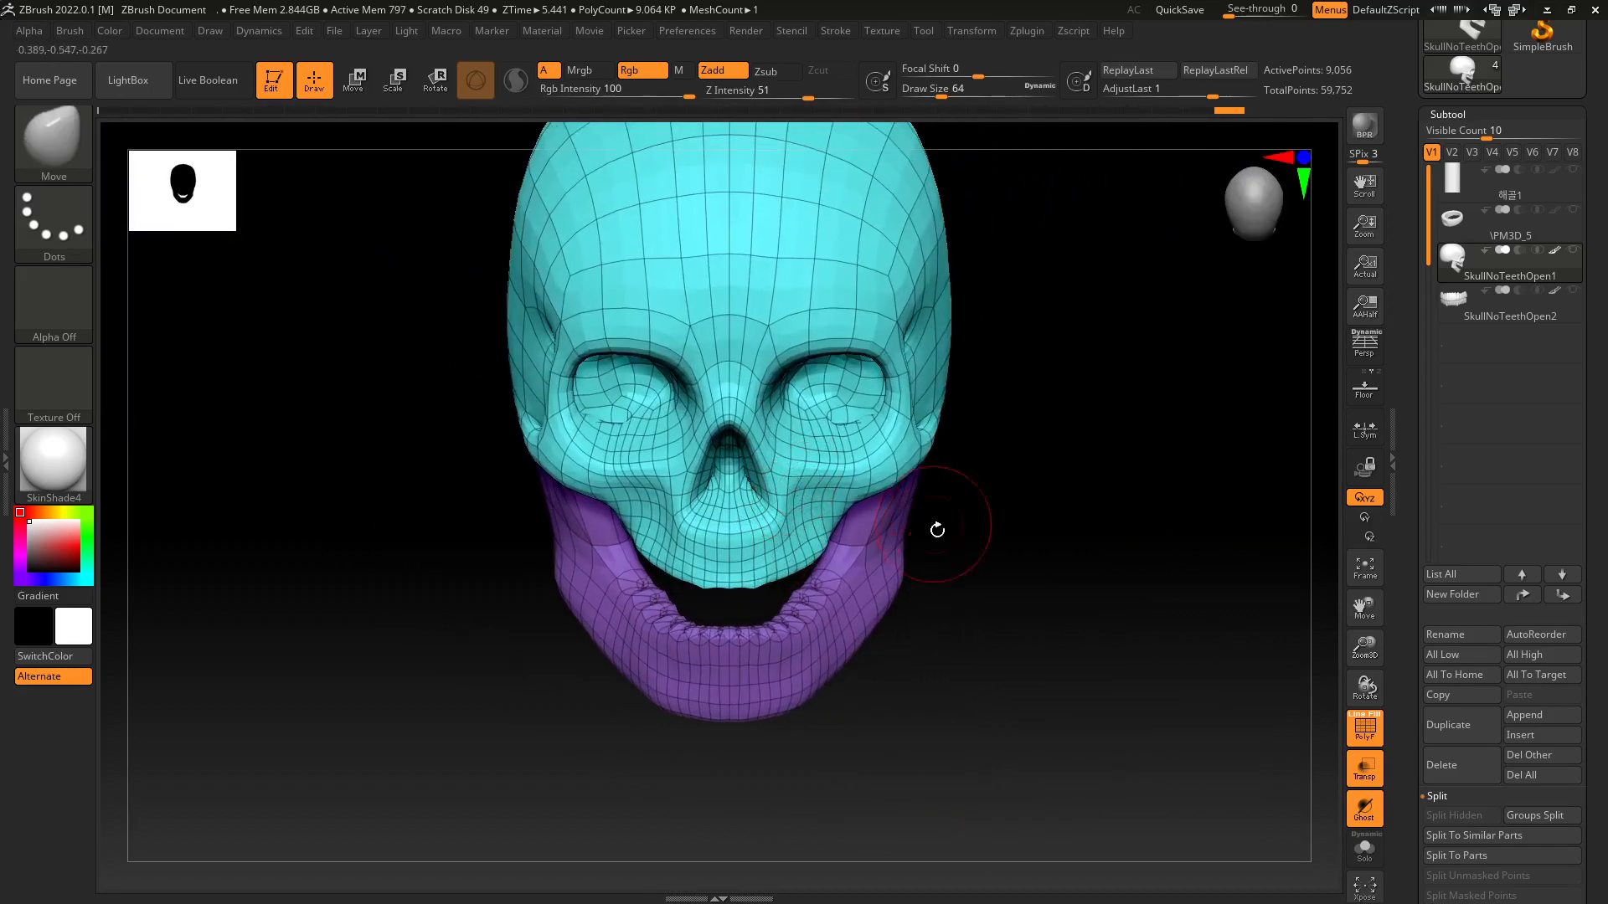
right_click_drag(937, 529, 949, 567)
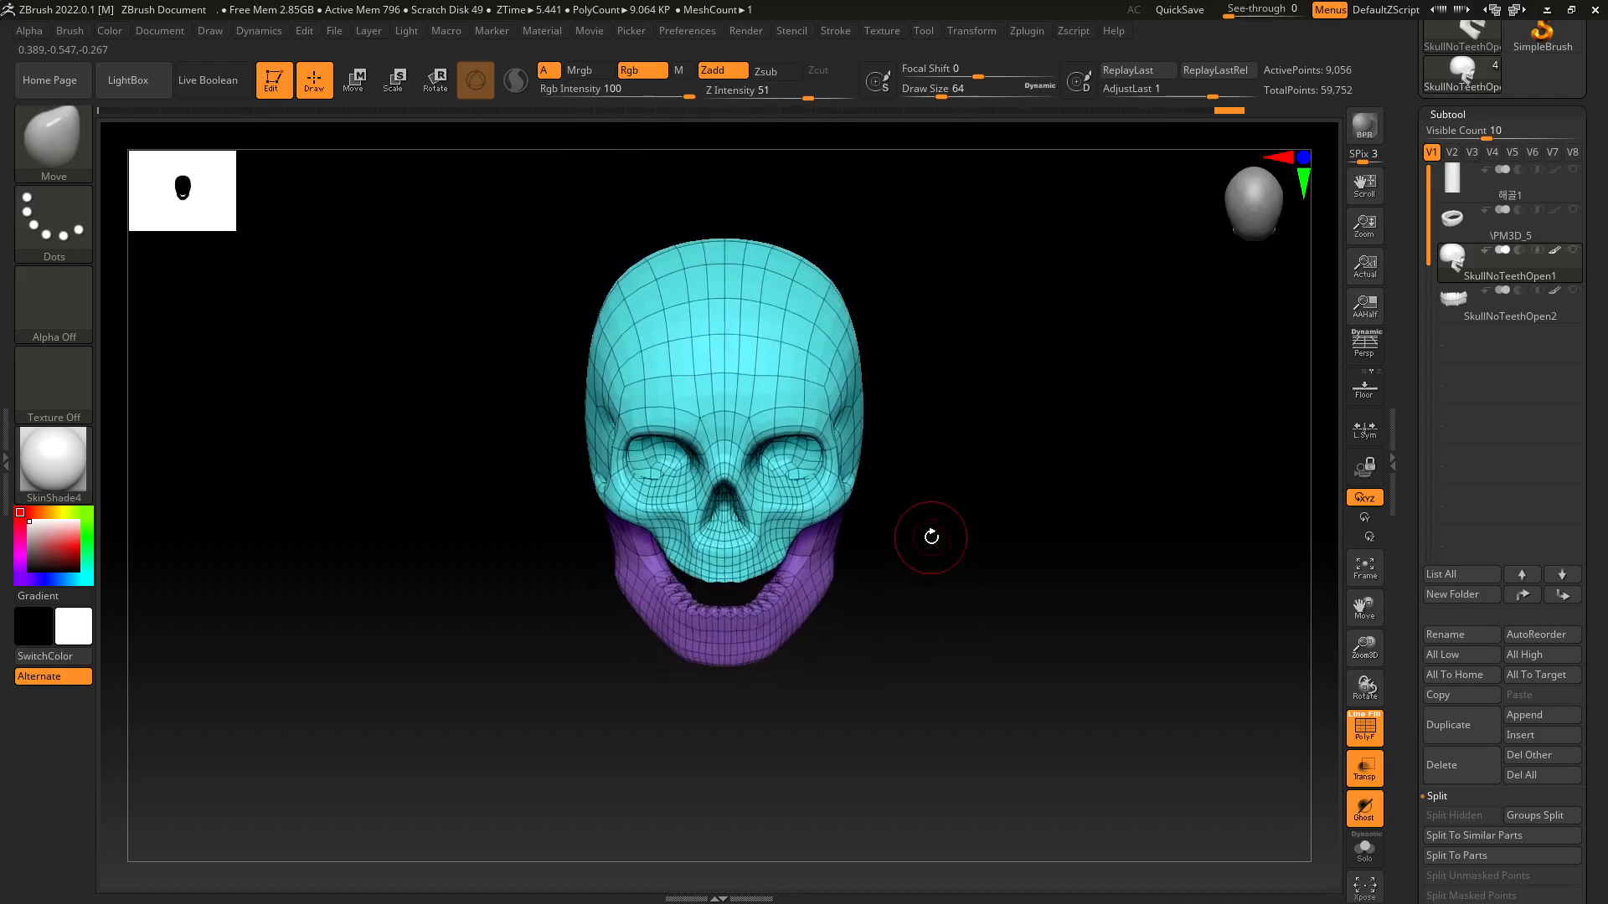
left_click_drag(932, 537, 983, 577)
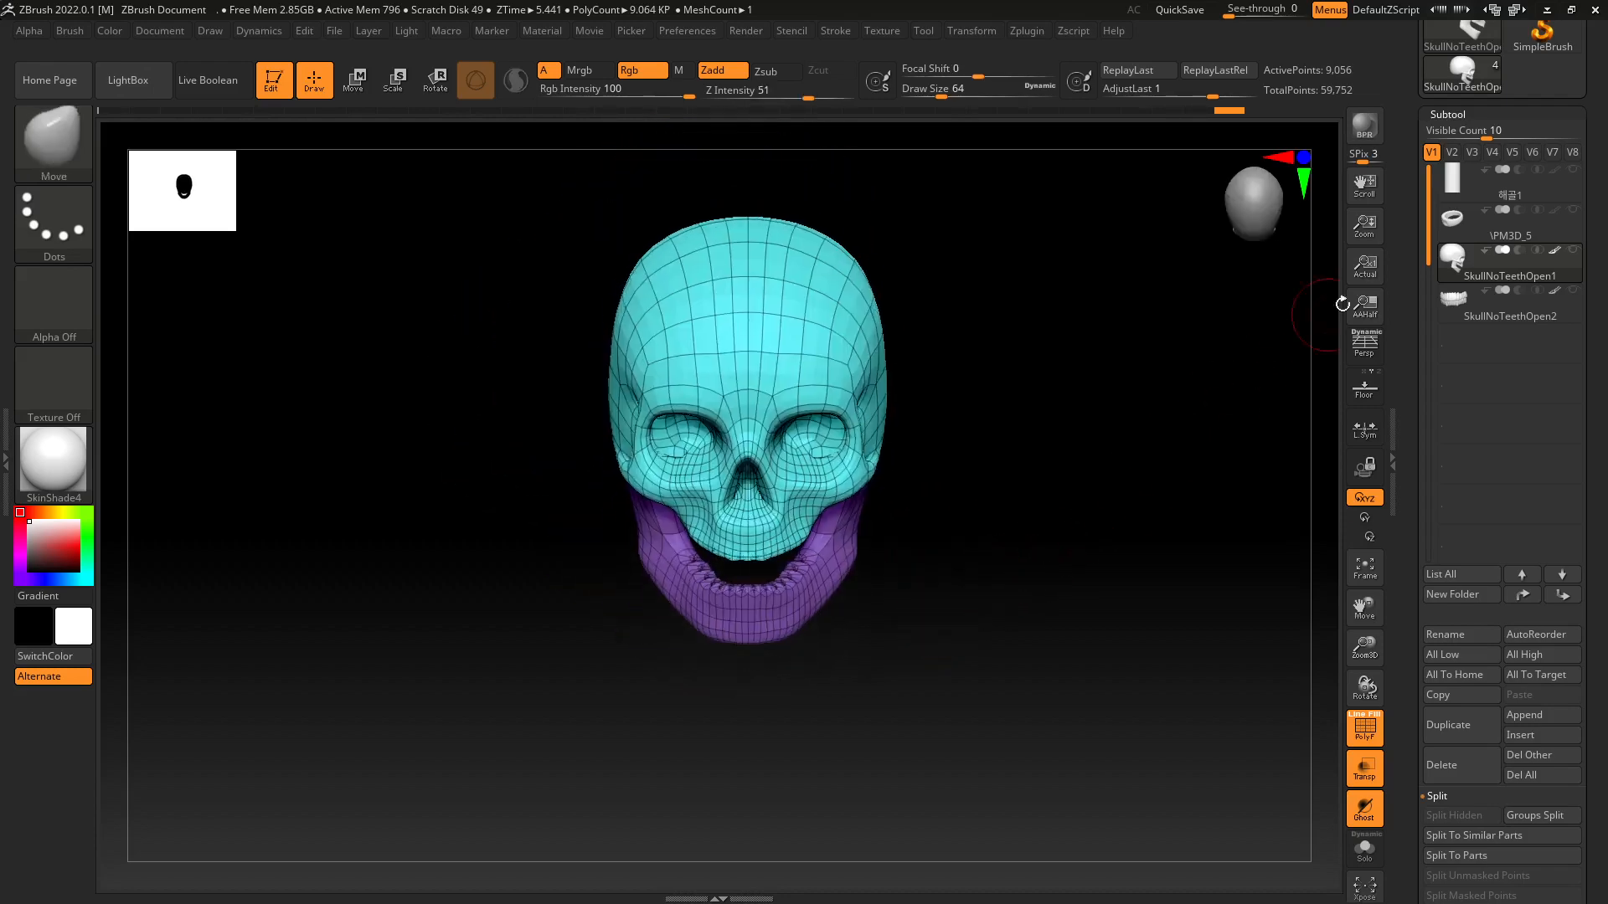
Make the teeth subtool SkullNoTeethOpen2 active and reduce the Move brush's draw size to about 13.
left_click(1461, 300)
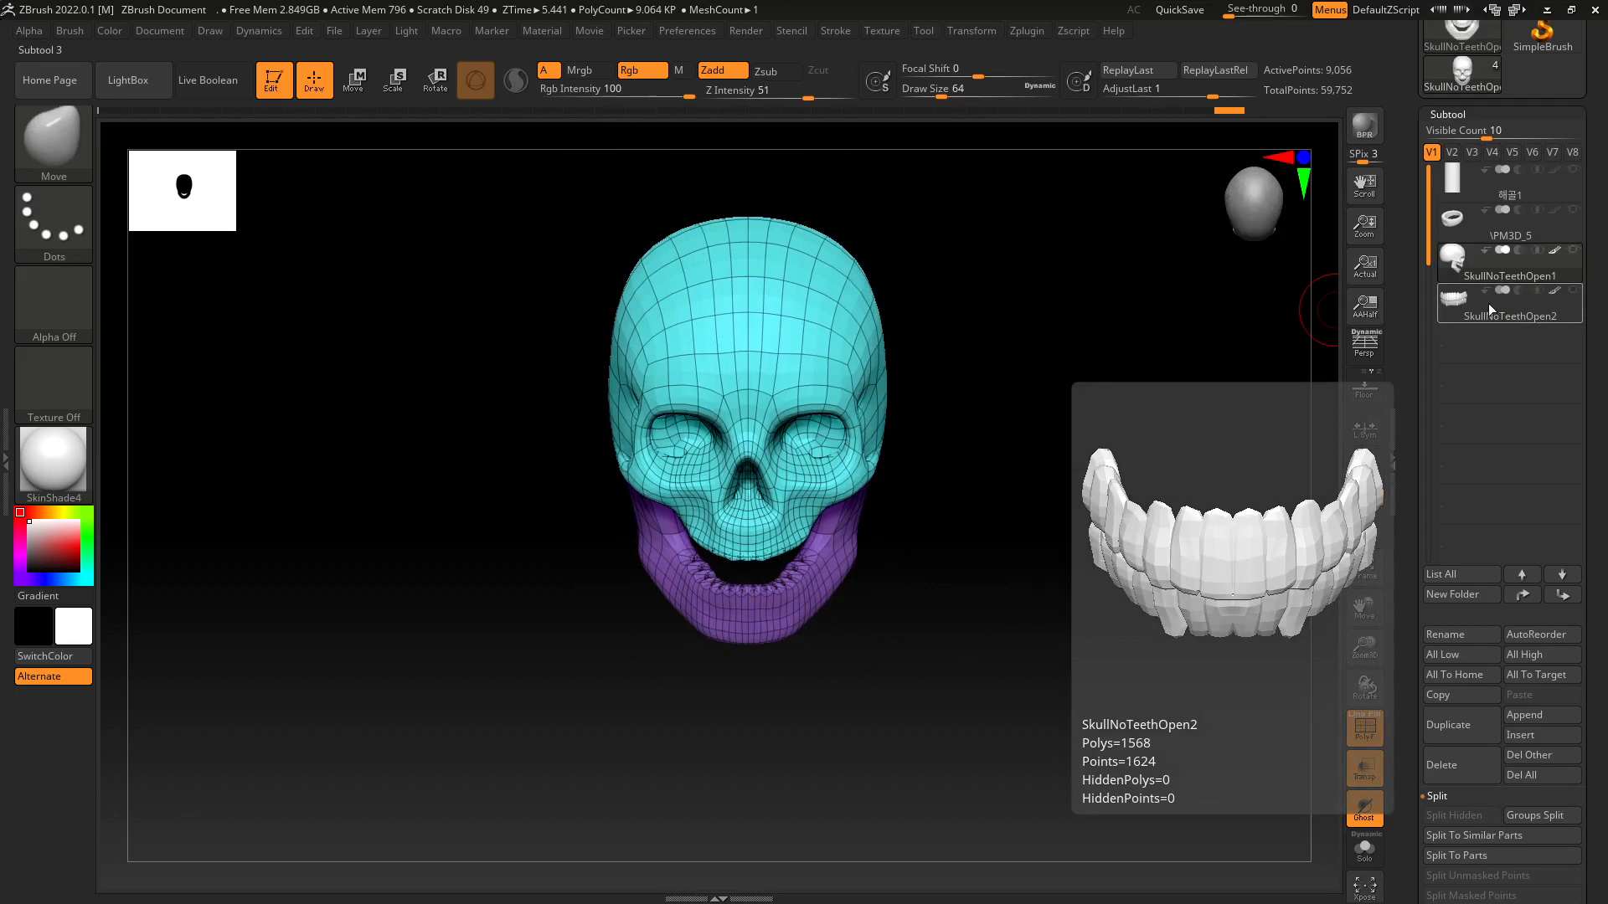
left_click(1459, 310)
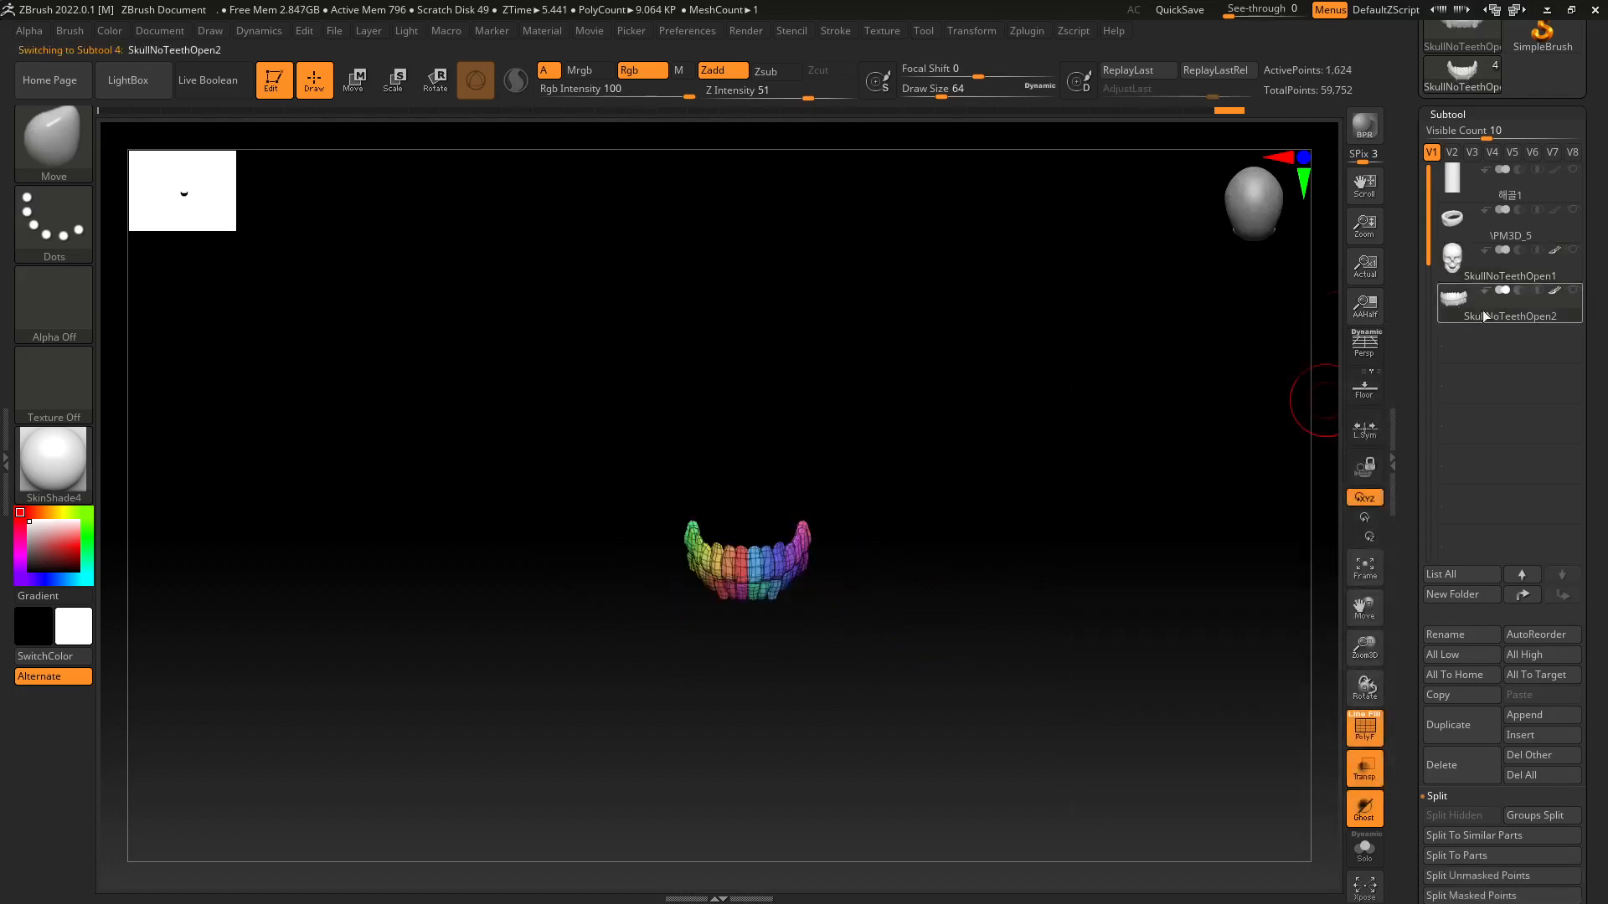
mouse_move(866, 700)
left_mouse_down()
mouse_move(963, 679)
mouse_move(1041, 704)
mouse_move(872, 700)
mouse_move(872, 686)
mouse_move(908, 689)
mouse_move(912, 586)
mouse_move(931, 660)
left_mouse_up()
key("s")
left_click_drag(1105, 614, 1081, 618)
mouse_move(1009, 602)
left_mouse_down("alt")
mouse_move(1016, 550)
mouse_move(1006, 611)
left_mouse_up("alt")
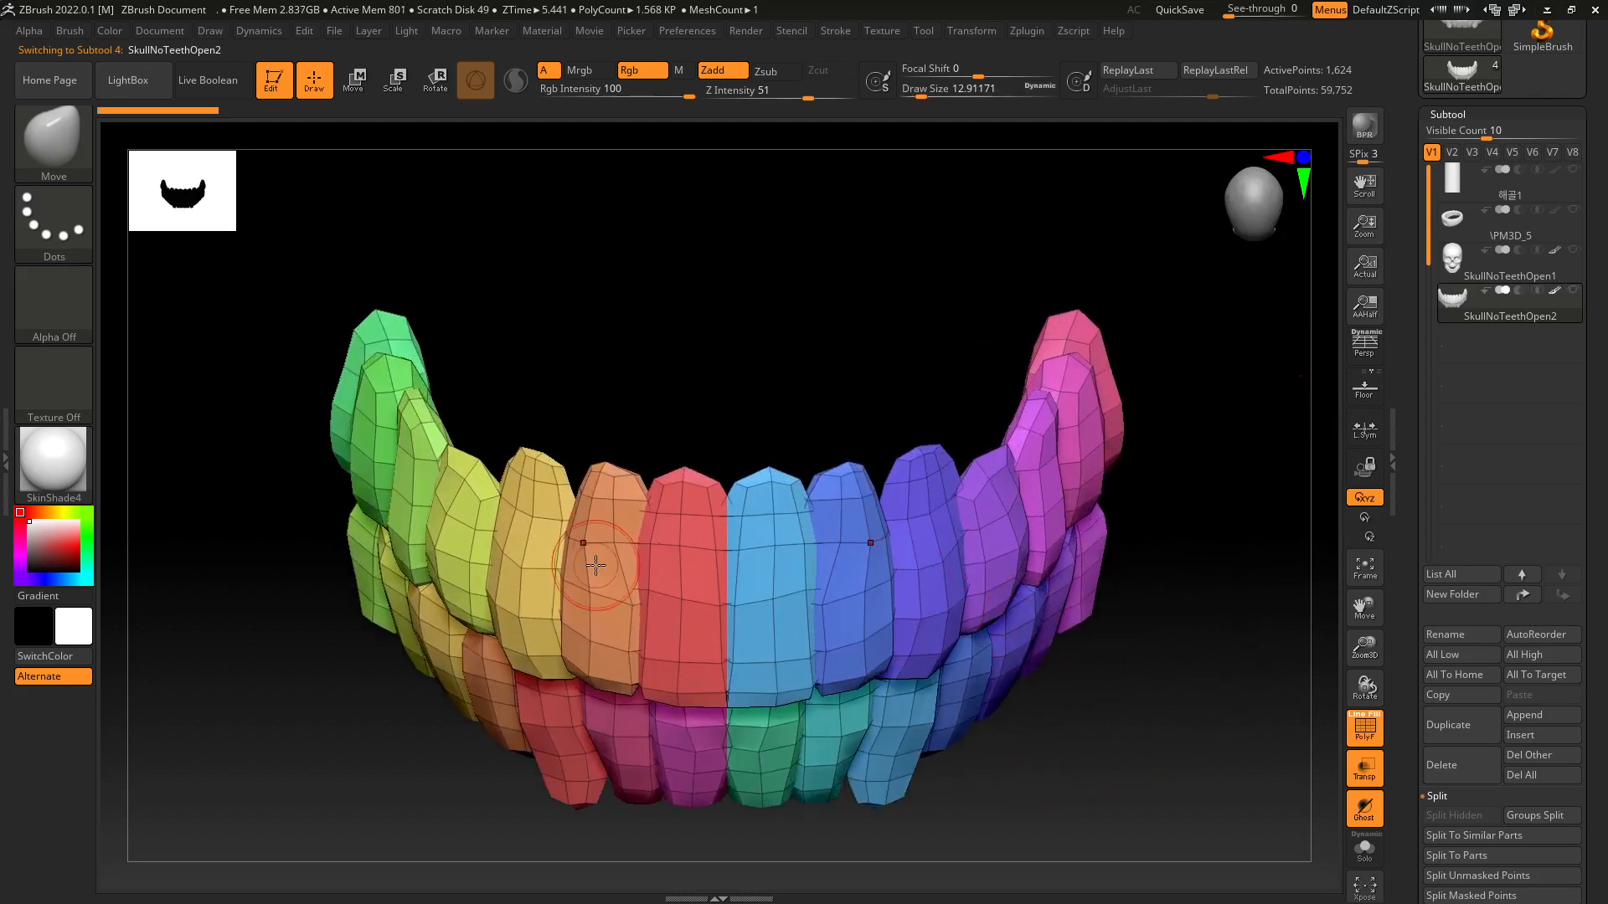
Reshape the edges of the upper front teeth symmetrically with the small Move brush.
left_click_drag(610, 549, 629, 551)
left_click_drag(592, 549, 596, 506)
left_click_drag(639, 634, 635, 634)
right_click_drag(645, 624, 736, 536, "alt")
mouse_move(736, 536)
right_mouse_down()
mouse_move(766, 624)
mouse_move(826, 571)
mouse_move(764, 578)
right_mouse_up()
mouse_move(672, 500)
left_mouse_down()
mouse_move(645, 498)
mouse_move(718, 477)
left_mouse_up()
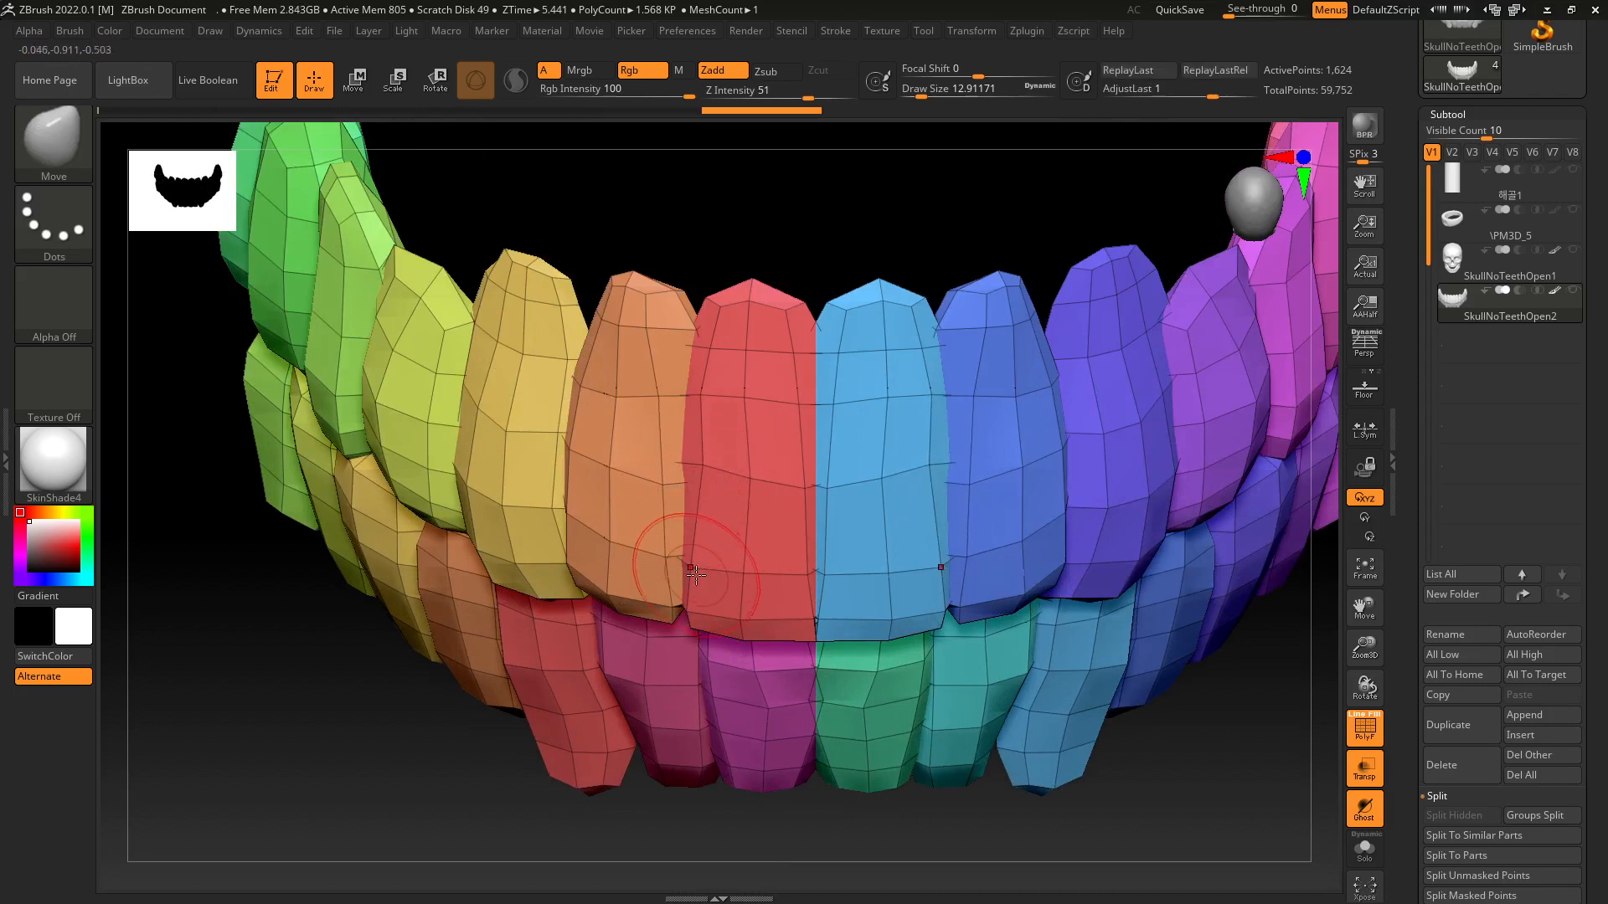
left_click_drag(698, 571, 721, 567)
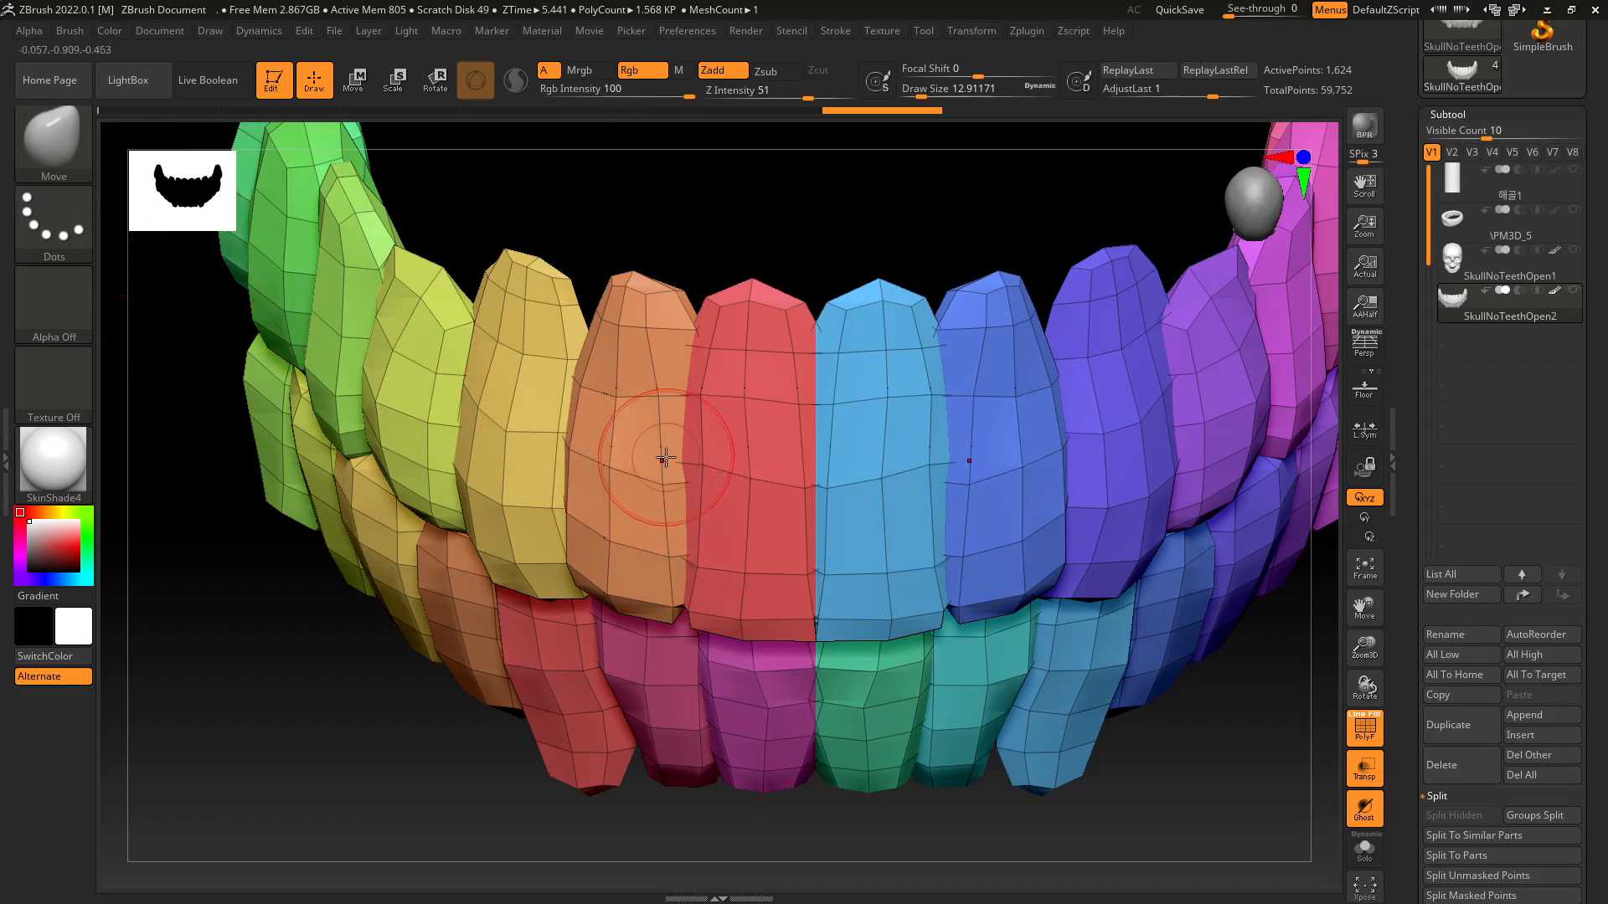
Switch to the Move Topological brush and refine the upper incisors and their biting edges tooth by tooth.
key("b")
key("m")
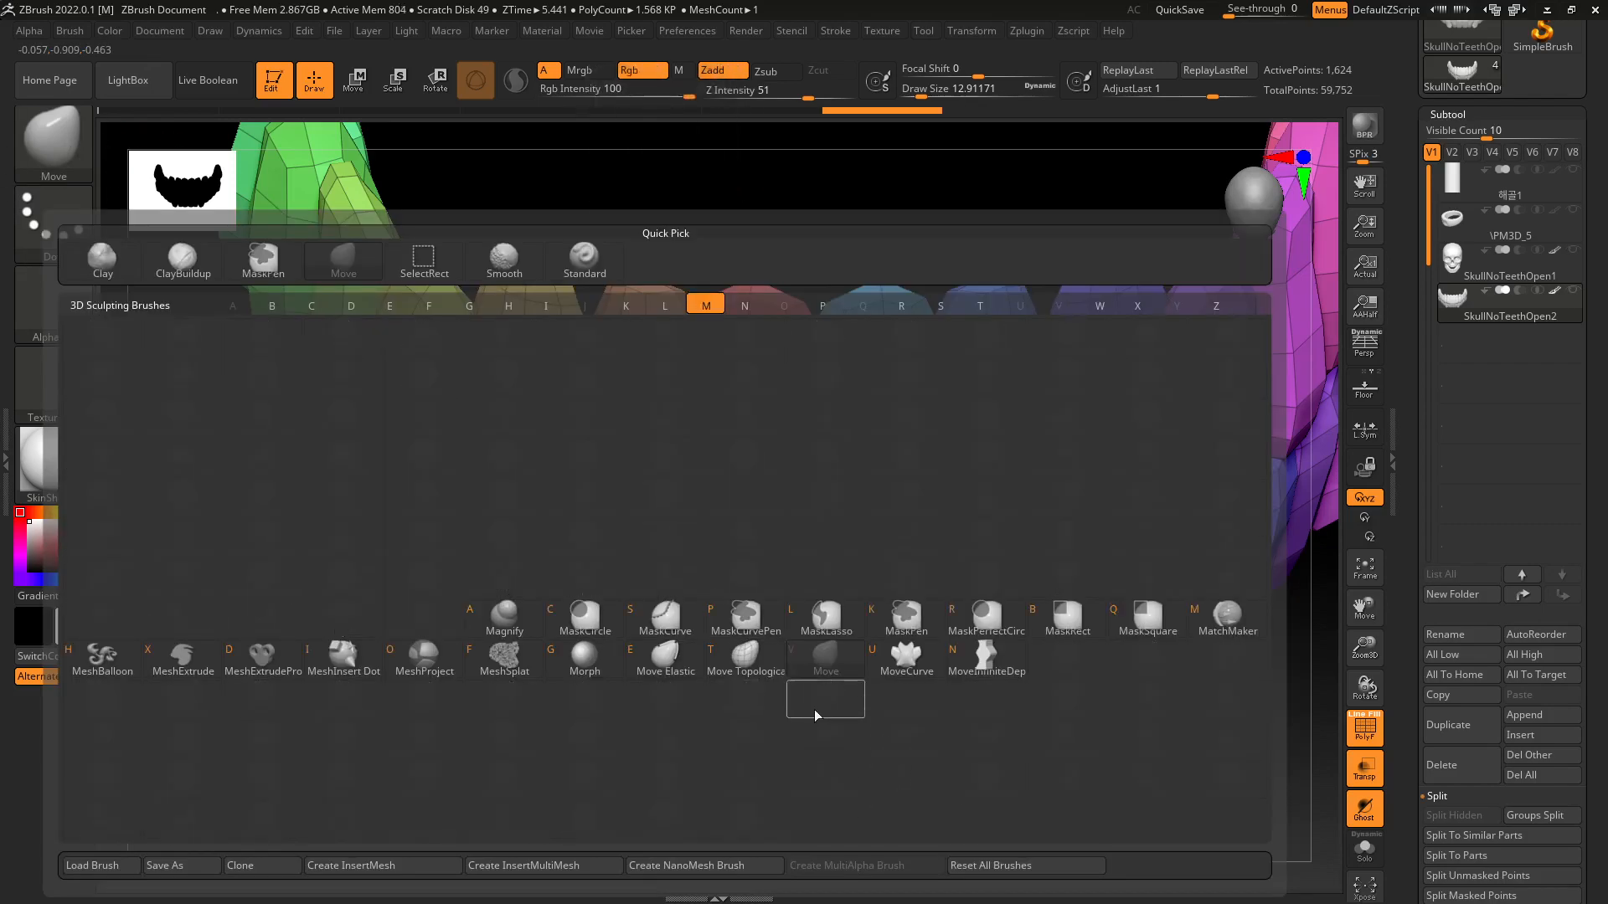
left_click(748, 661)
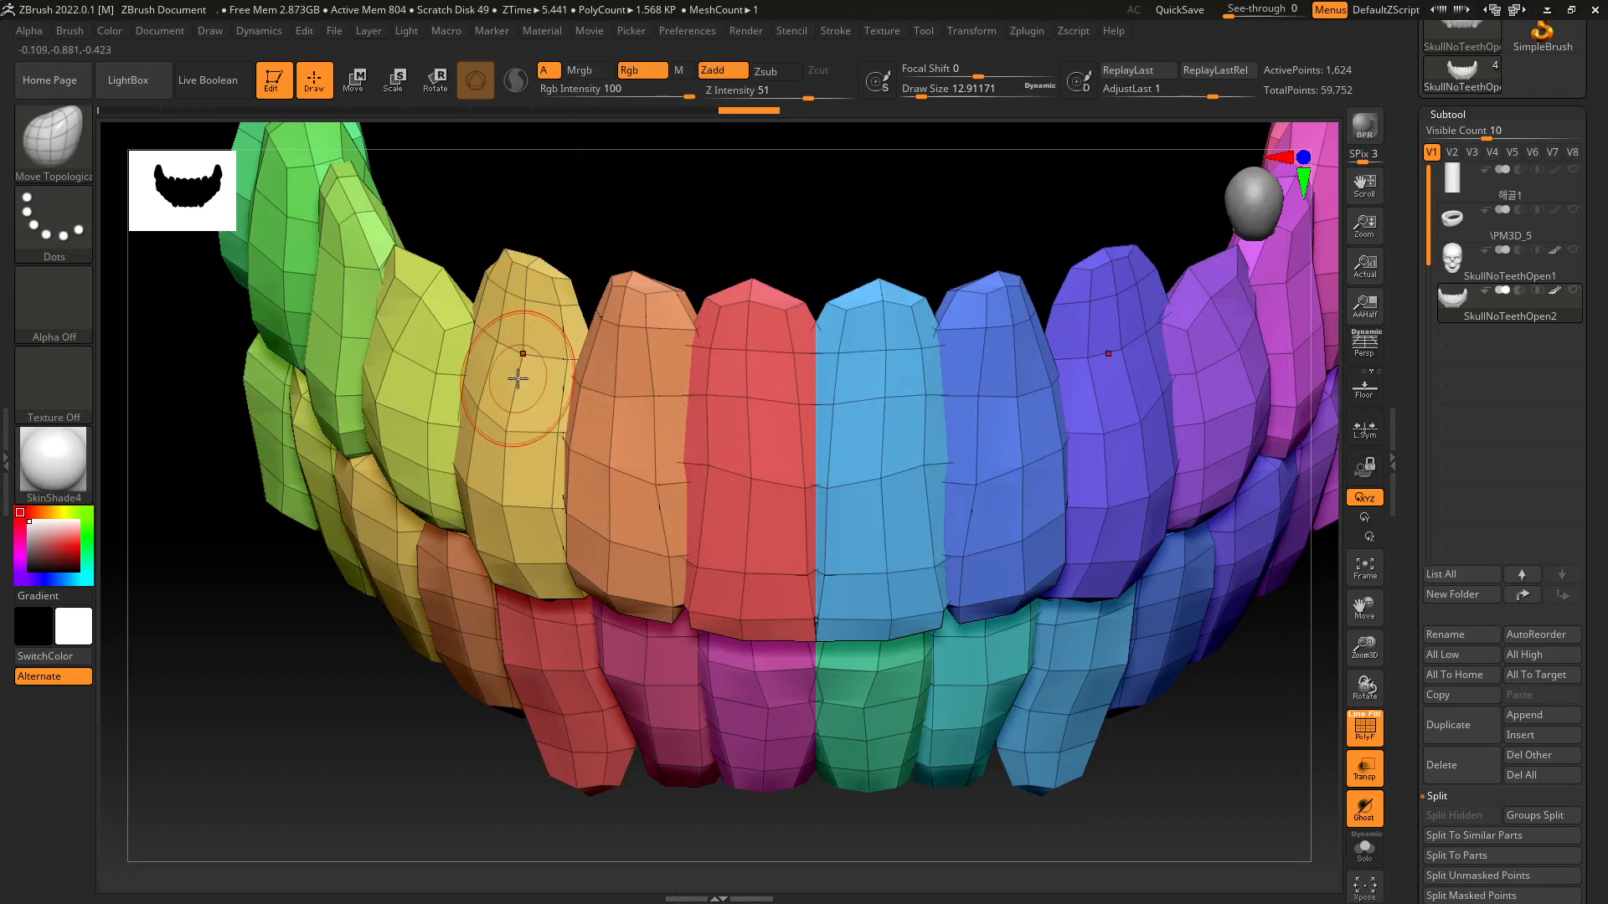
right_click_drag(667, 412, 675, 513)
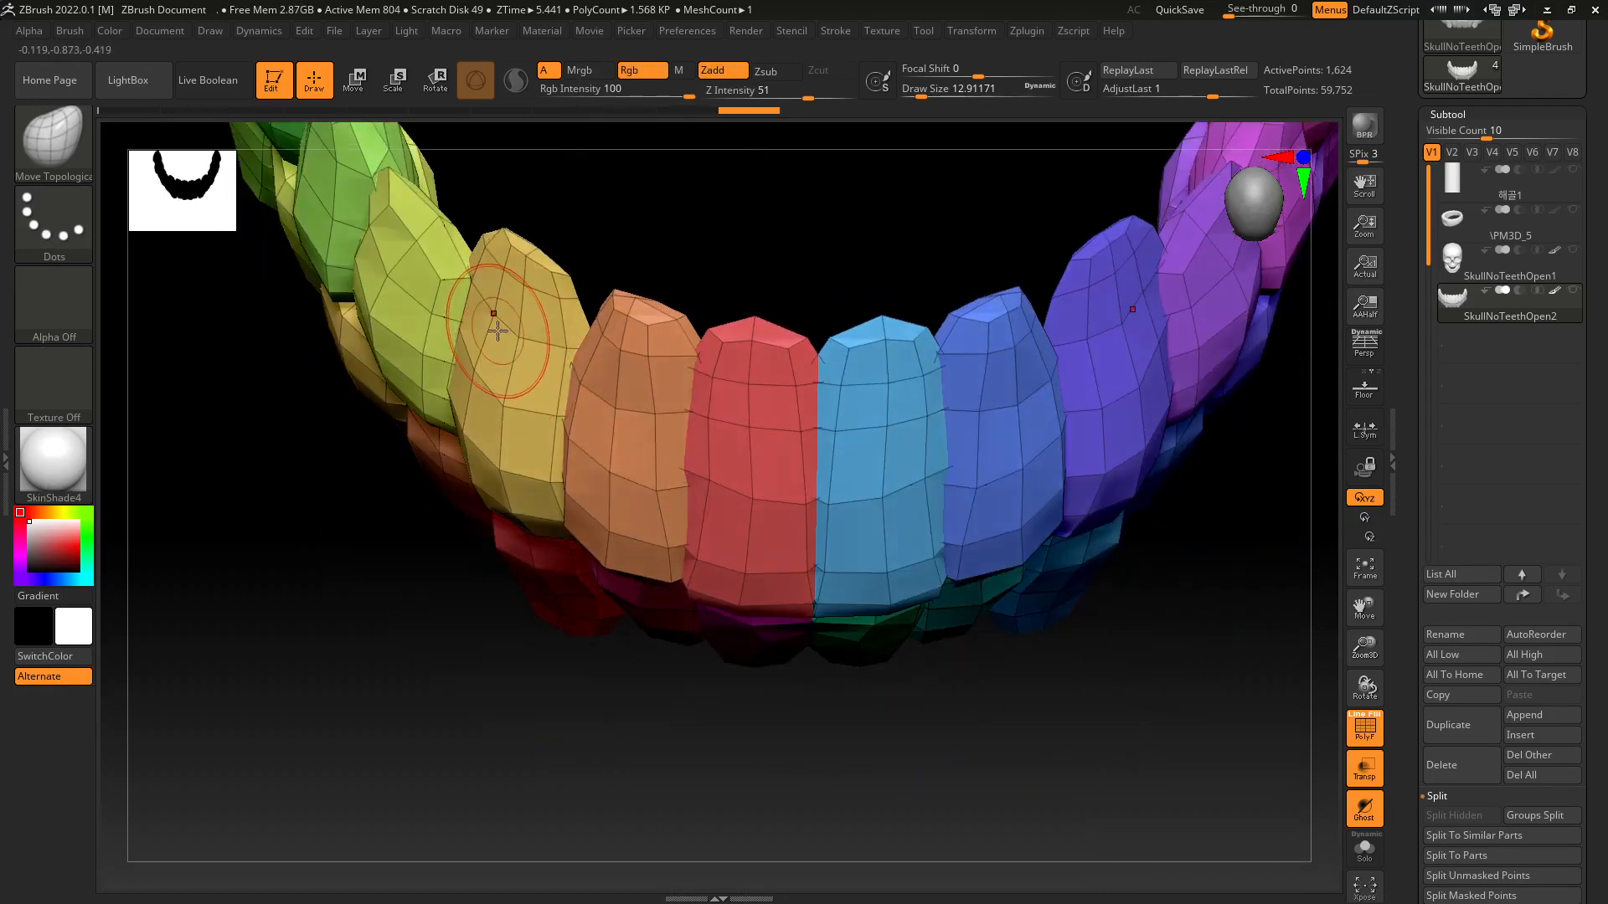
mouse_move(536, 402)
right_mouse_down()
mouse_move(768, 424)
mouse_move(771, 453)
mouse_move(732, 507)
right_mouse_up()
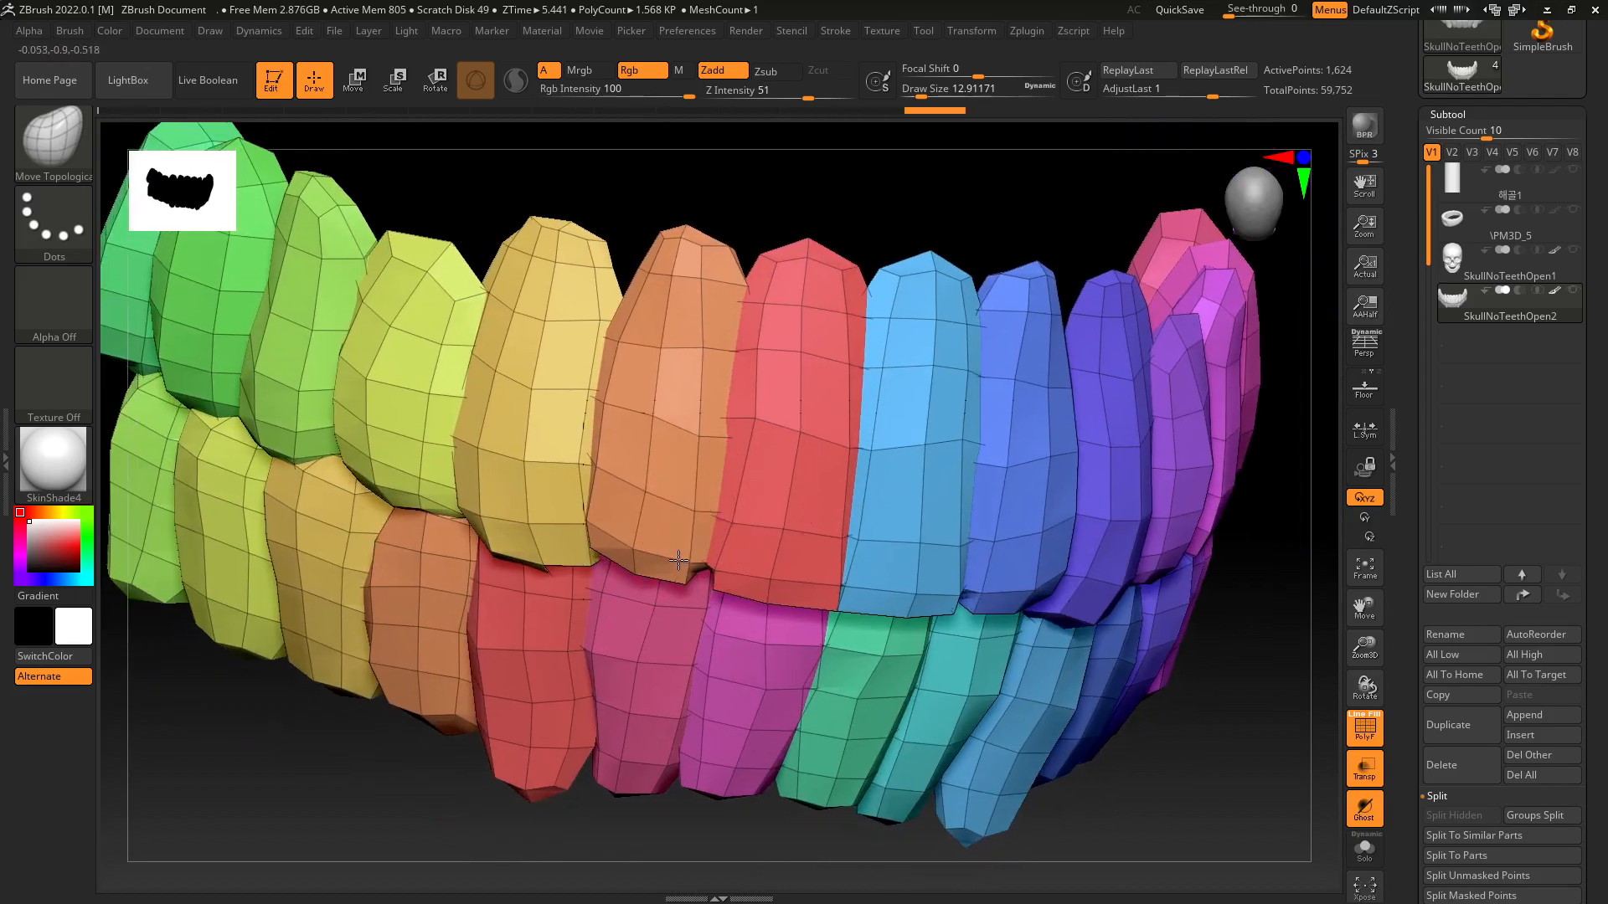
left_click_drag(744, 580, 742, 580)
right_click_drag(645, 557, 726, 585)
left_click_drag(737, 551, 746, 536)
right_click_drag(748, 533, 662, 477)
left_click_drag(739, 440, 745, 441)
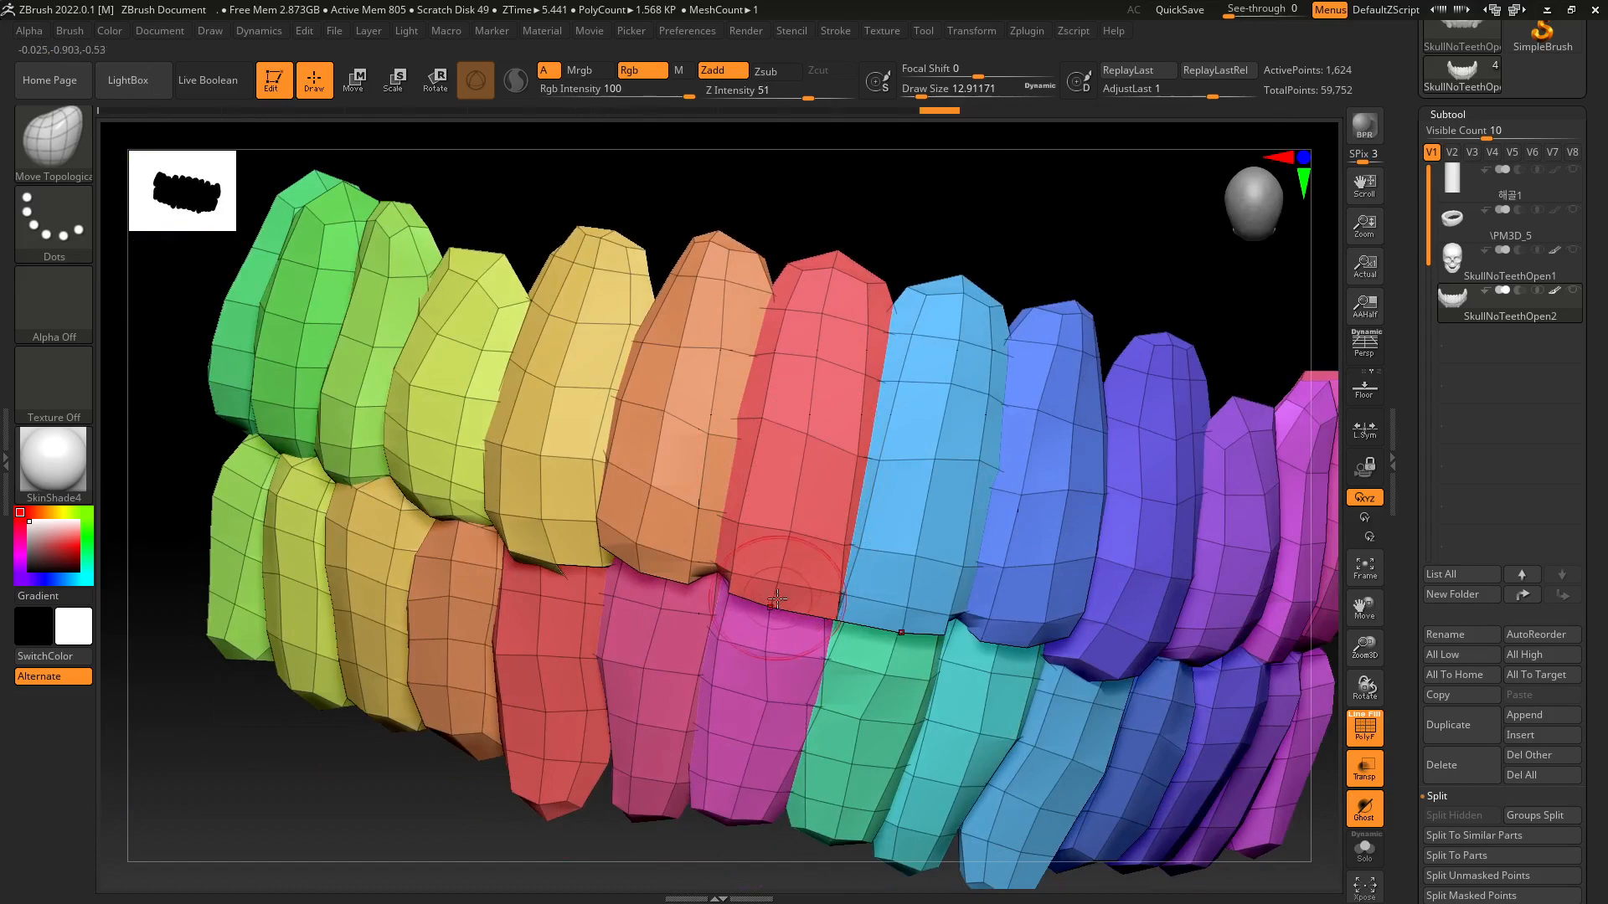
Isolate the pink and red lower front teeth one after the other for shaping with Move Topological, and show all teeth again.
mouse_move(784, 603)
right_mouse_down()
mouse_move(768, 479)
mouse_move(738, 416)
right_mouse_up()
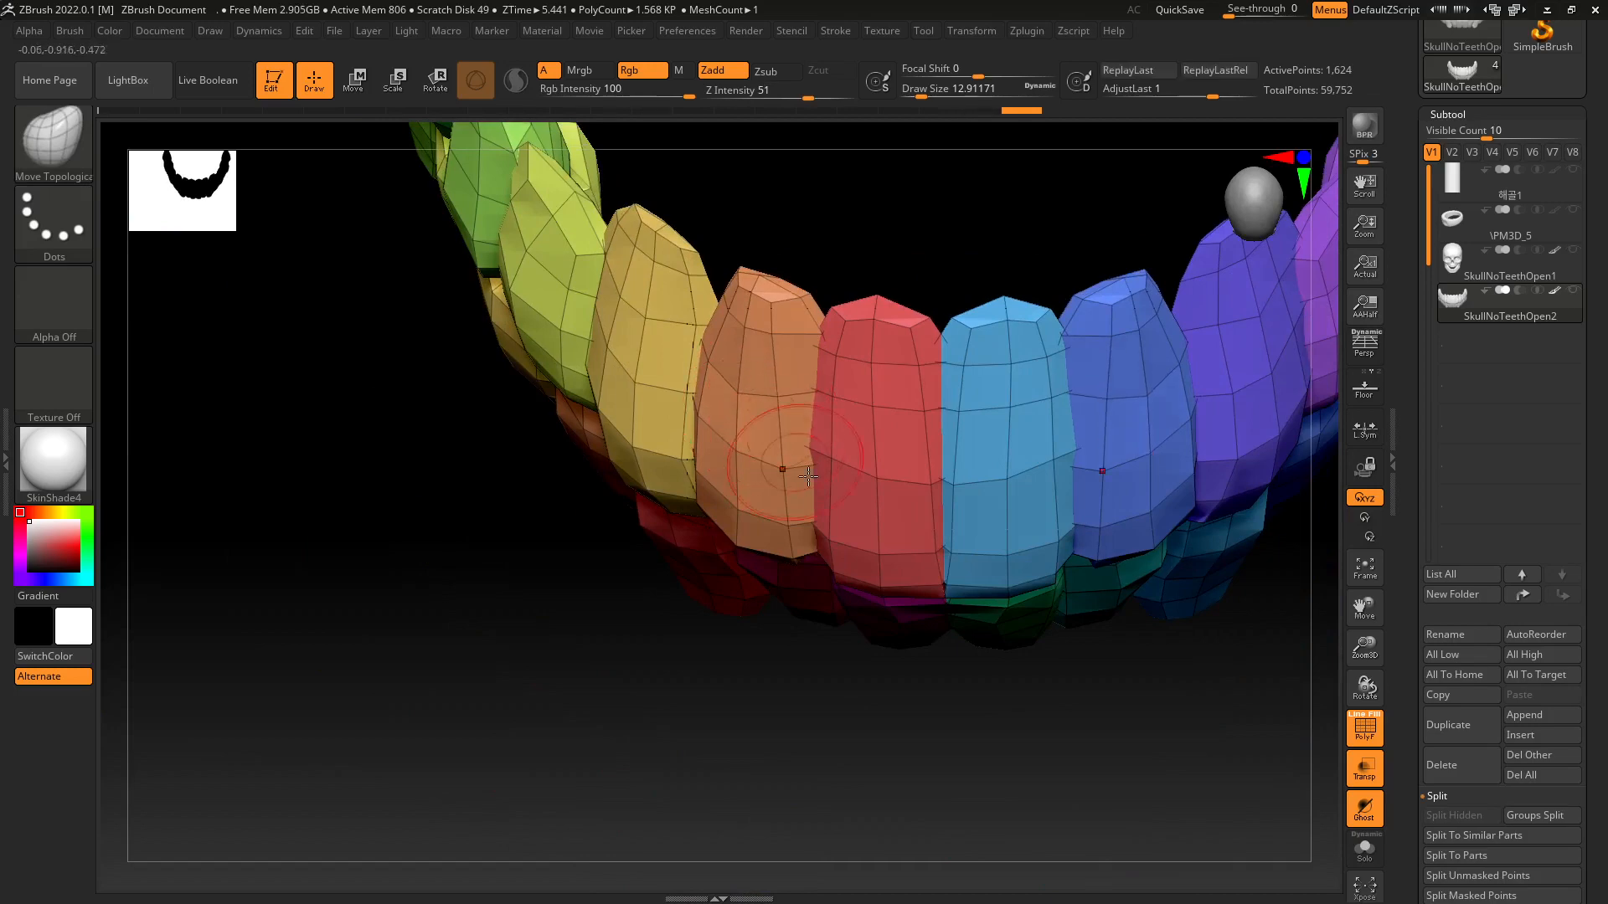
mouse_move(808, 476)
right_mouse_down()
mouse_move(915, 438)
mouse_move(886, 551)
mouse_move(923, 402)
mouse_move(913, 335)
right_mouse_up()
mouse_move(905, 444)
right_mouse_down("alt")
mouse_move(889, 549)
mouse_move(742, 531)
right_mouse_up("alt")
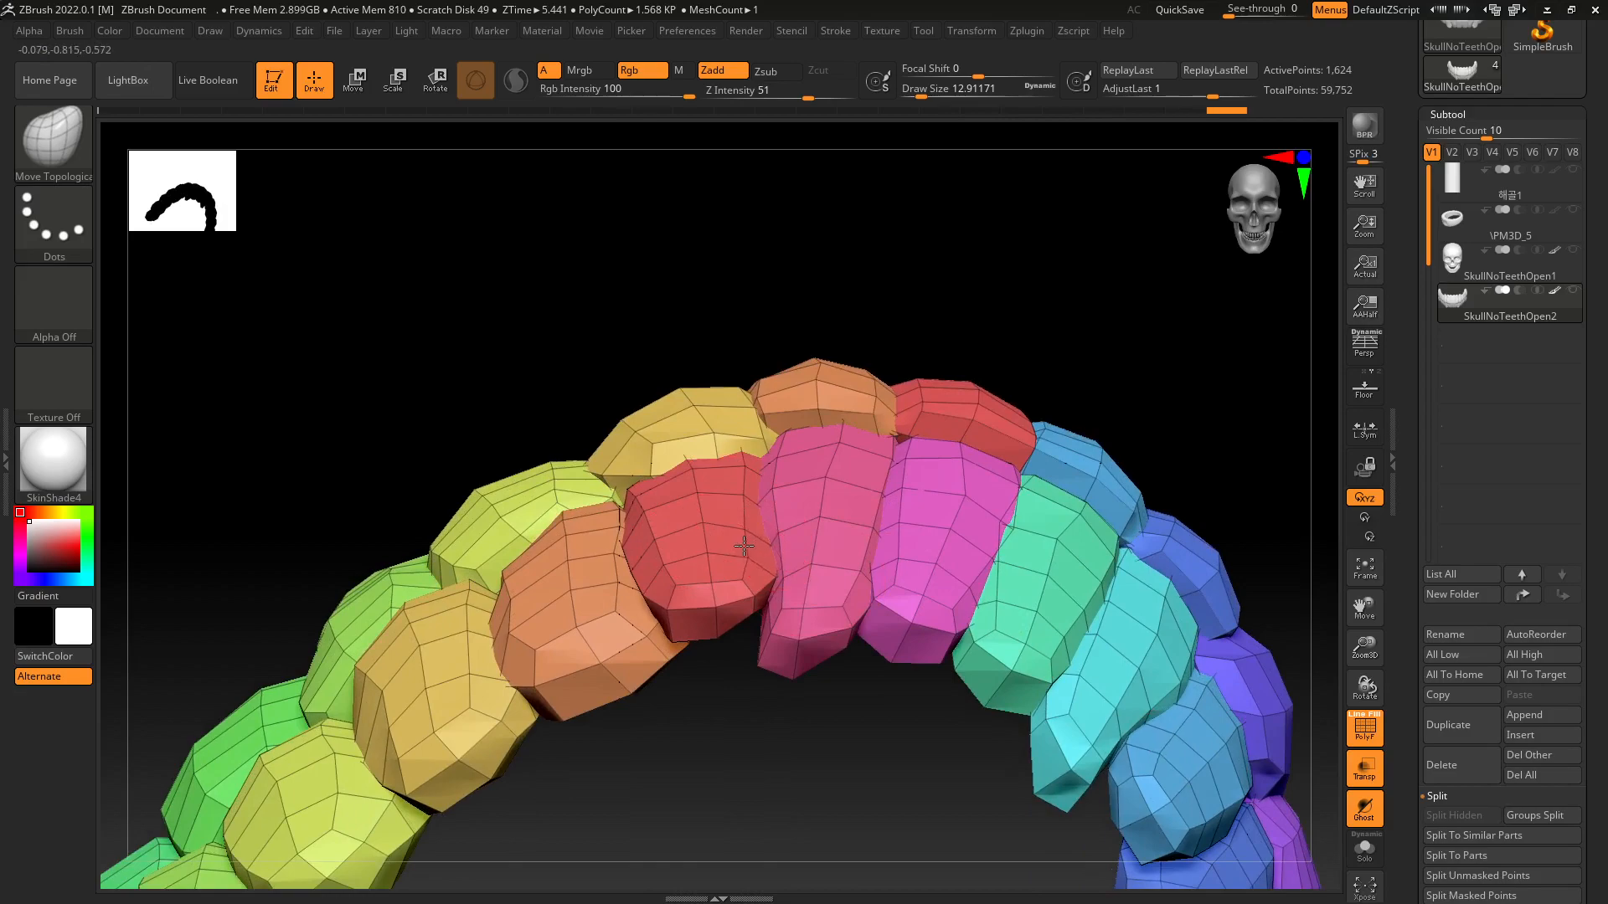
mouse_move(830, 529)
right_mouse_down()
mouse_move(907, 589)
mouse_move(762, 471)
right_mouse_up()
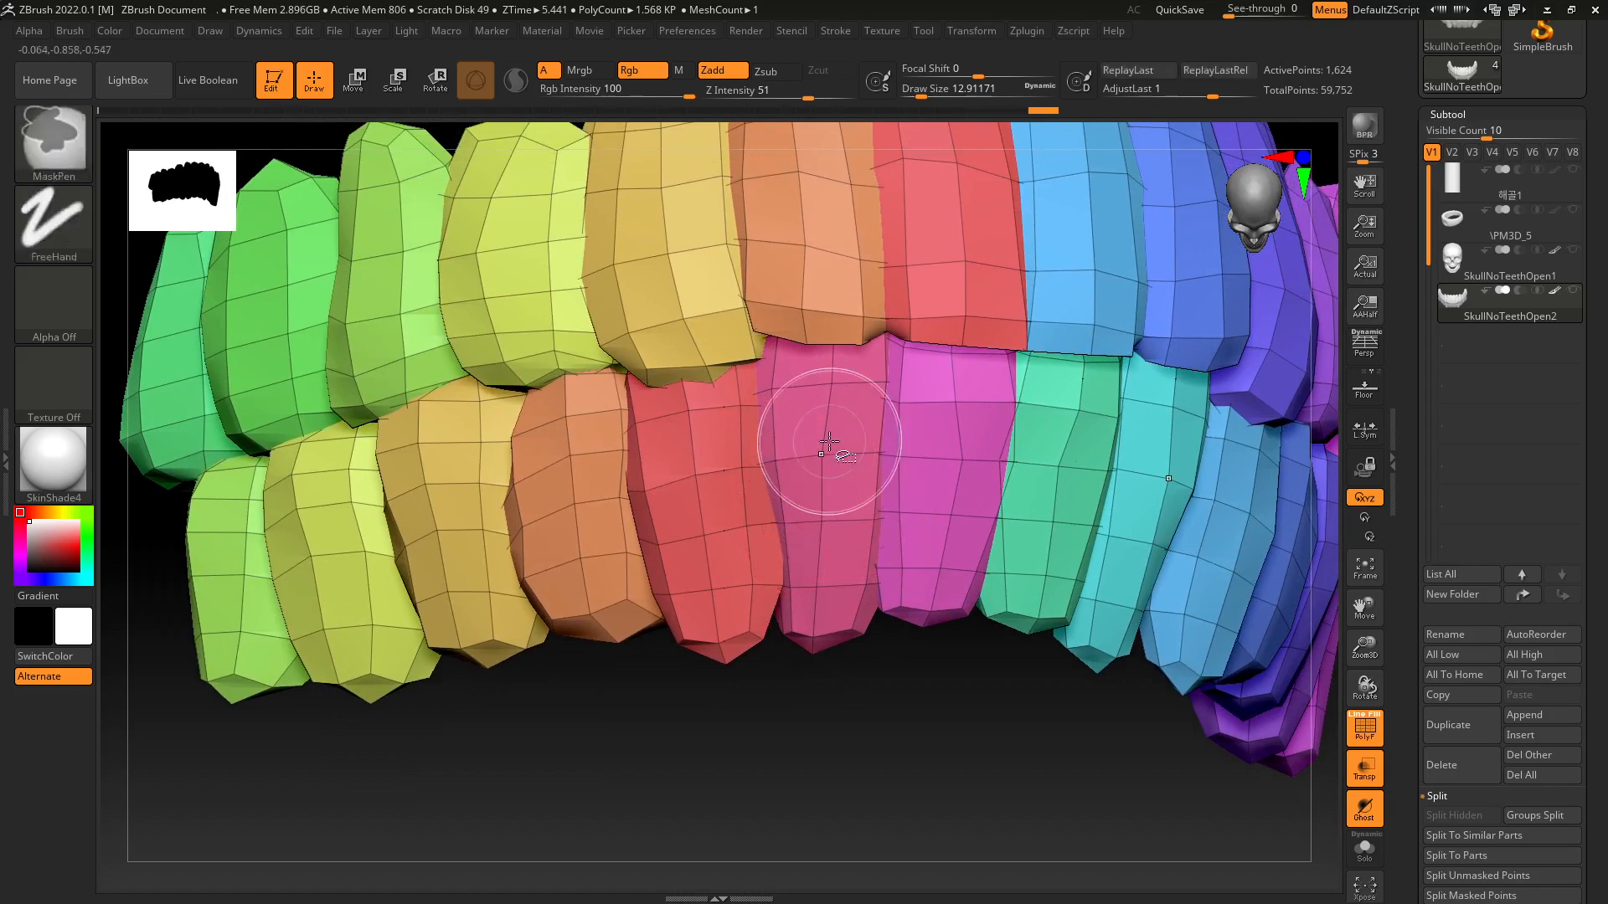
left_click(826, 529, "ctrl+shift")
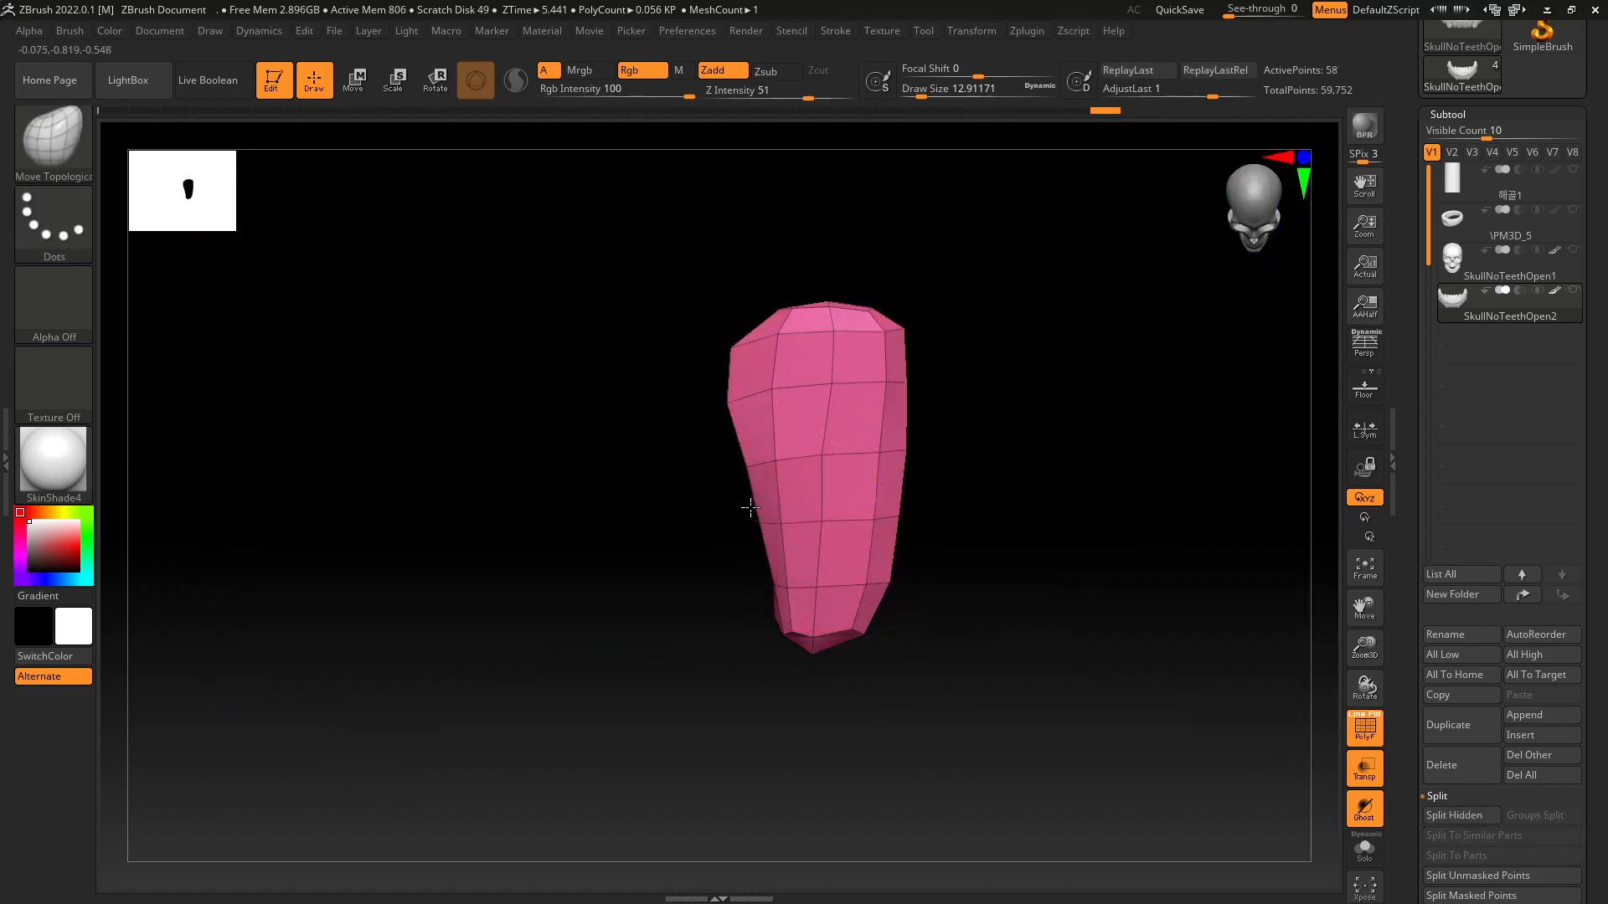
left_click(1114, 566, "ctrl+shift")
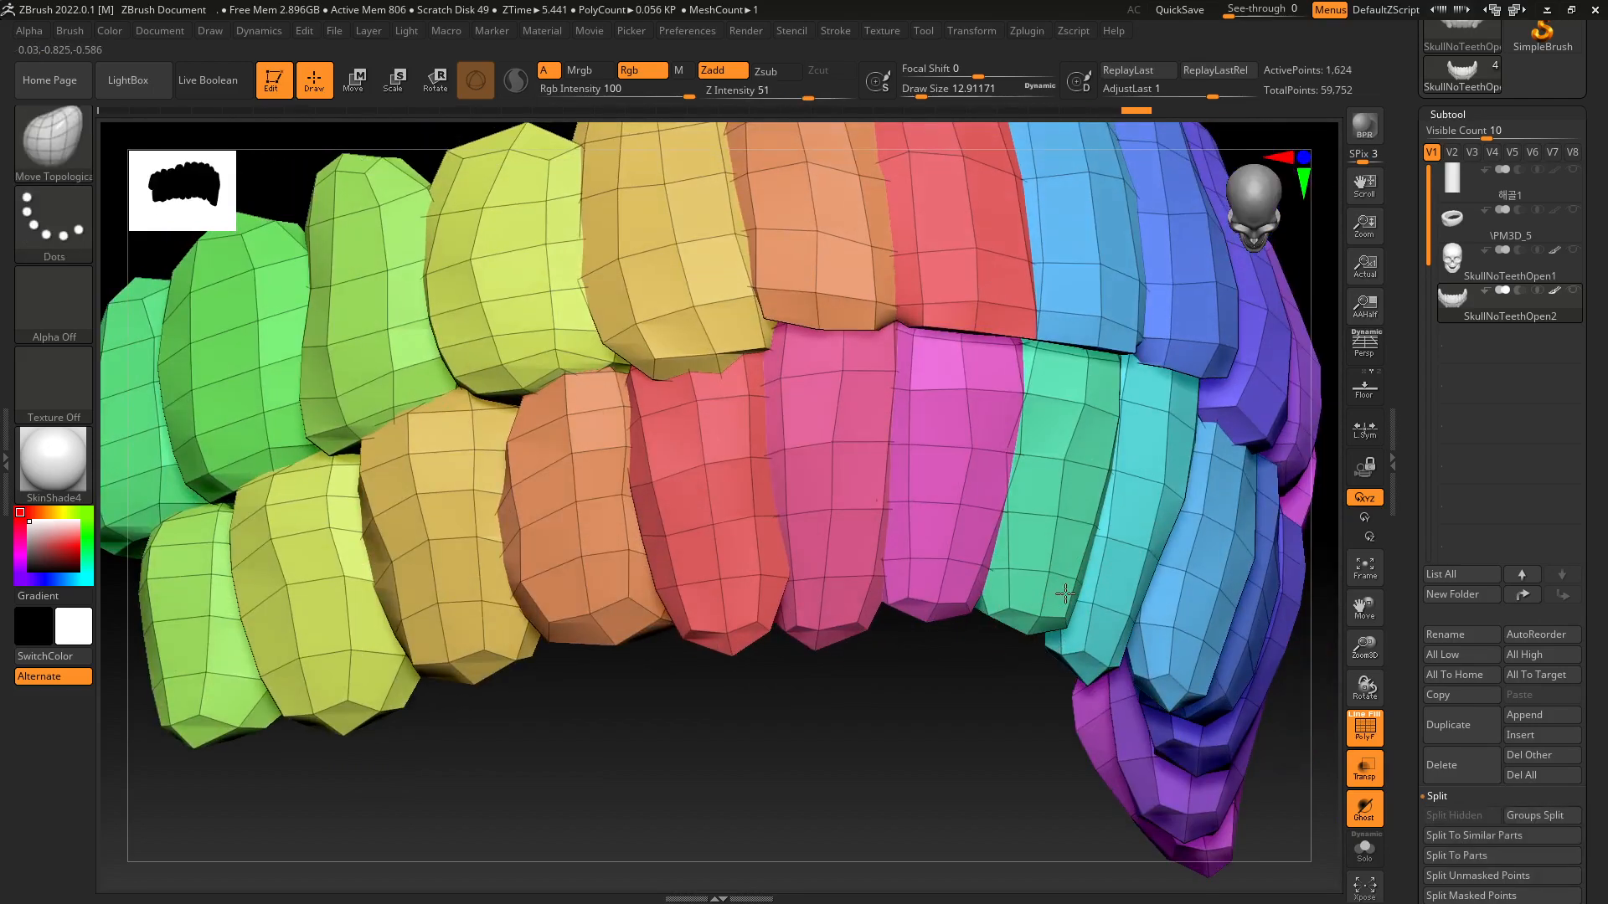
left_click(746, 563, "ctrl+shift")
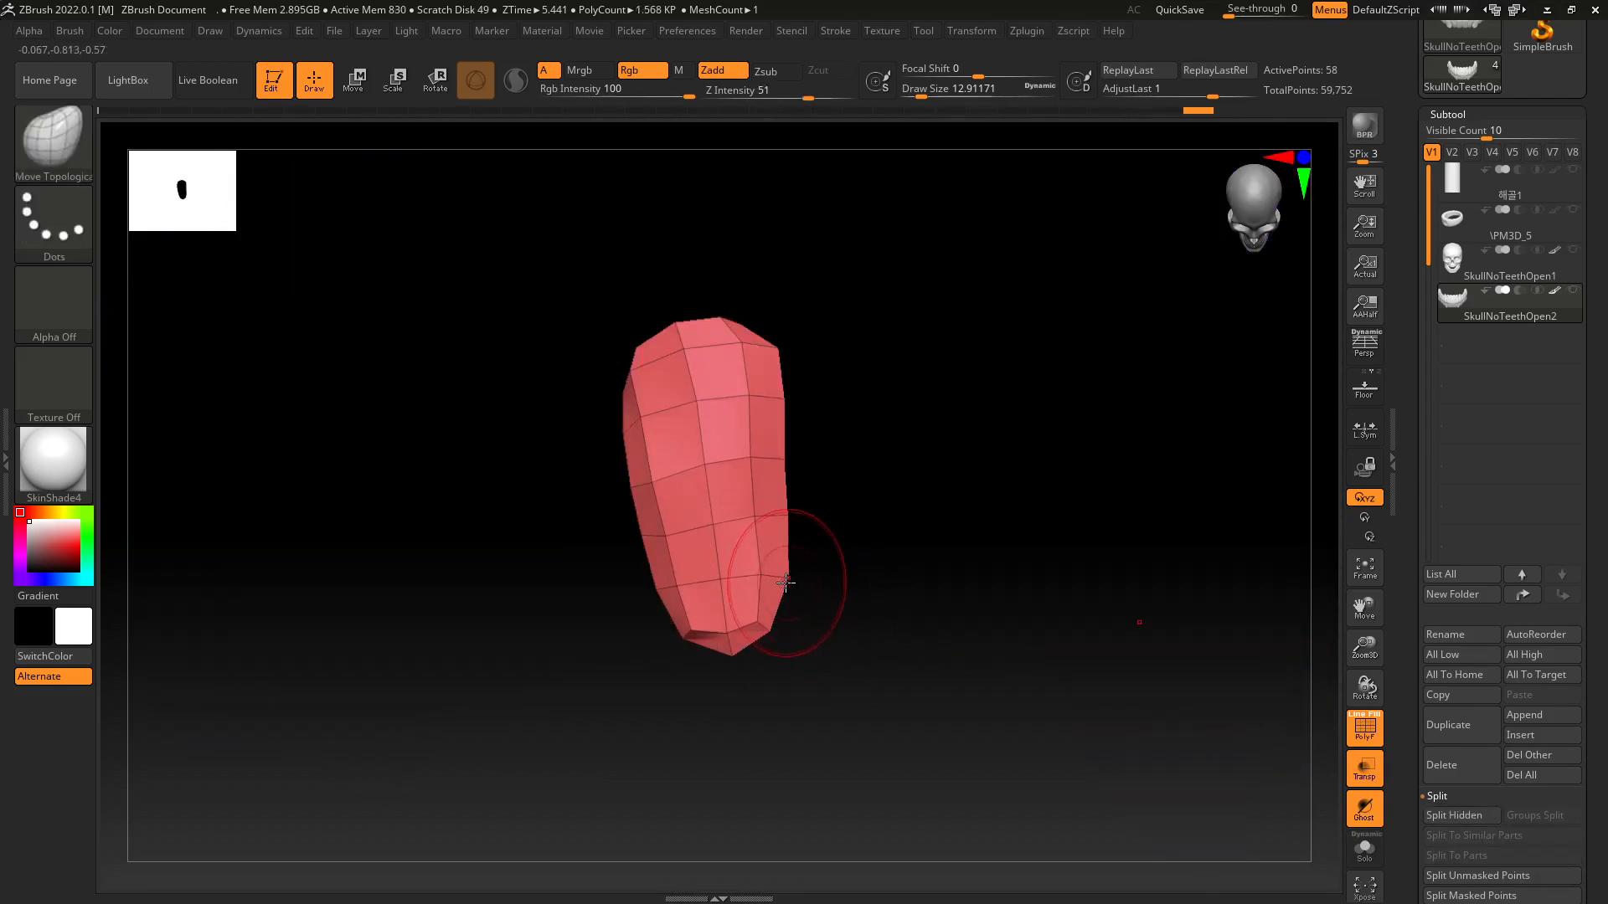
left_click(875, 668, "ctrl+shift")
mouse_move(916, 648)
left_mouse_down()
mouse_move(897, 656)
mouse_move(908, 610)
mouse_move(925, 650)
left_mouse_up()
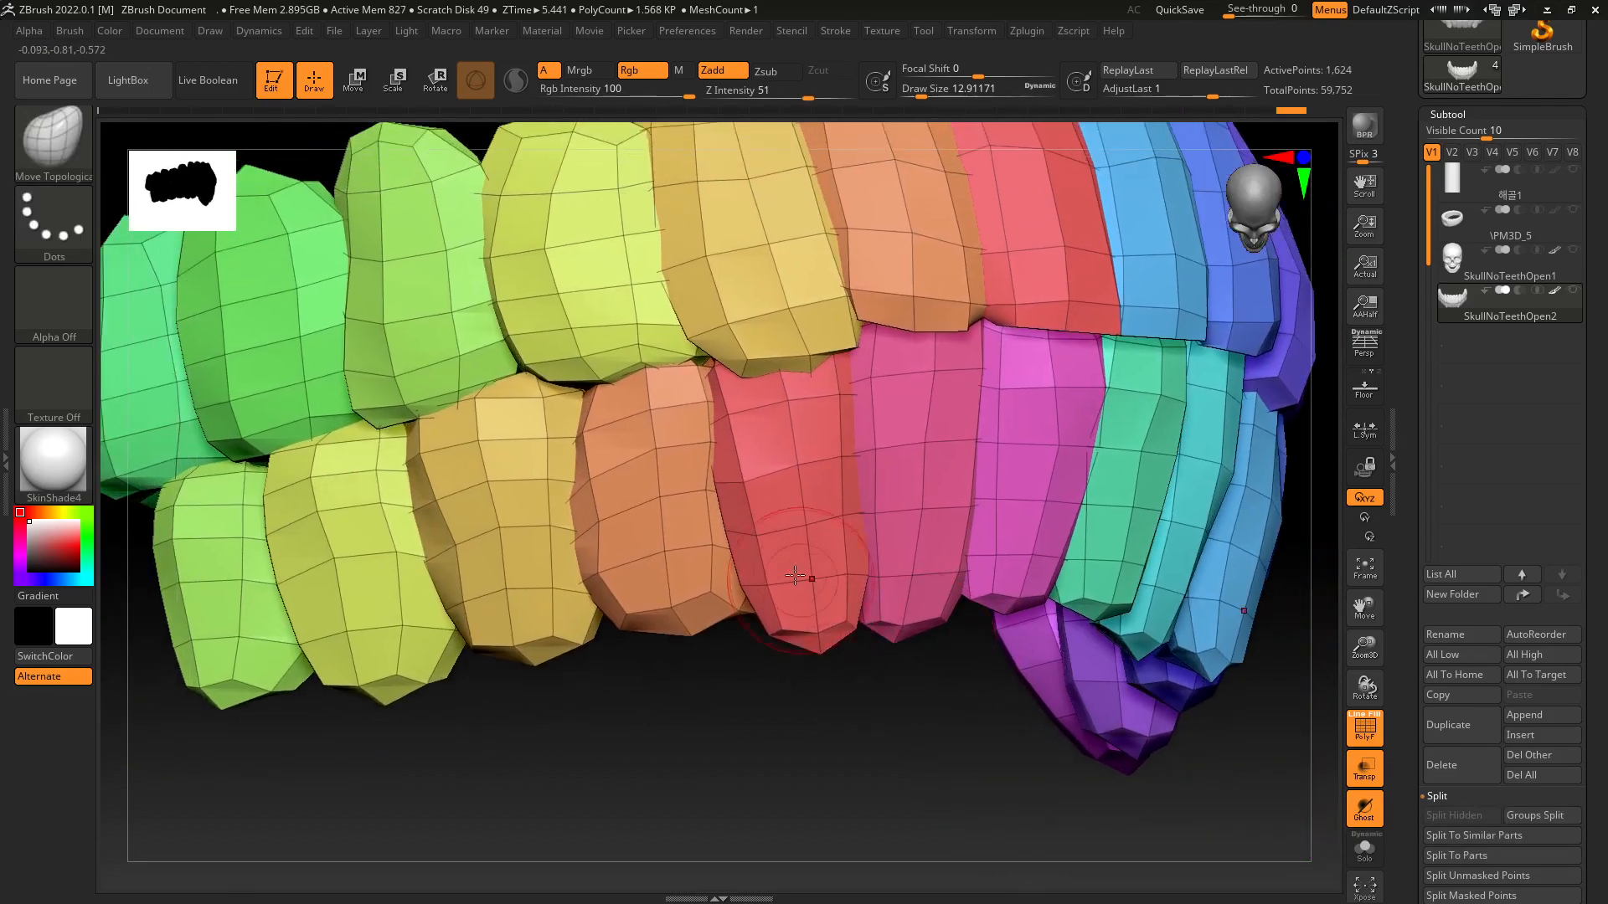
Isolate the orange lower tooth beside the red one for shaping with Move Topological, and show all teeth again.
left_click(720, 541, "ctrl+shift")
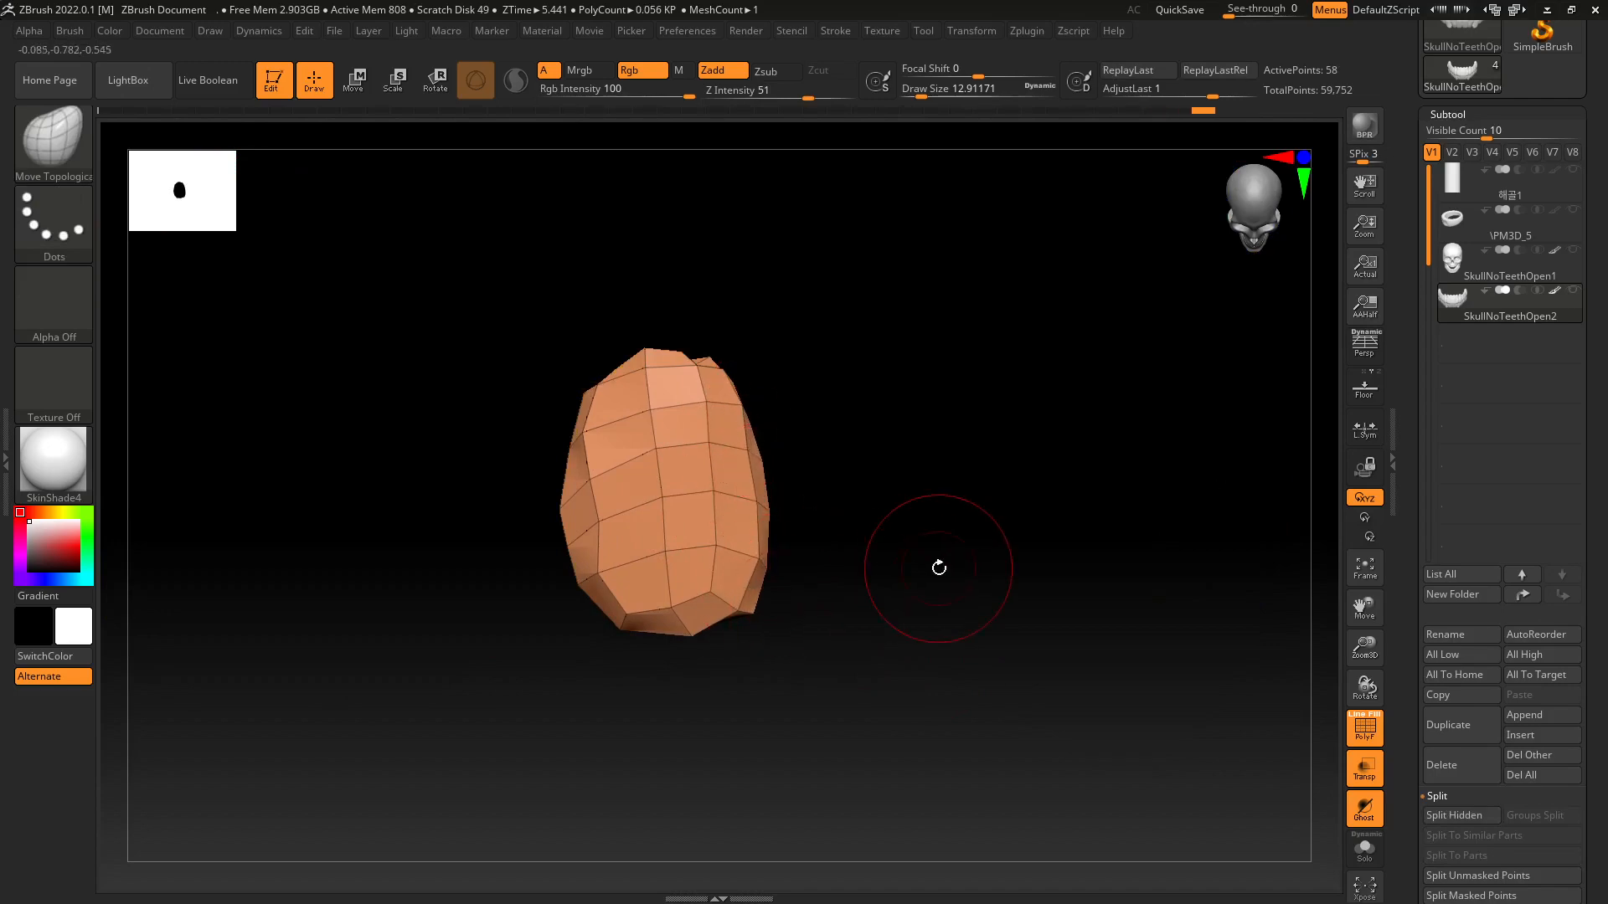
left_click_drag(940, 567, 992, 557, "ctrl+shift")
left_click_drag(964, 634, 900, 640)
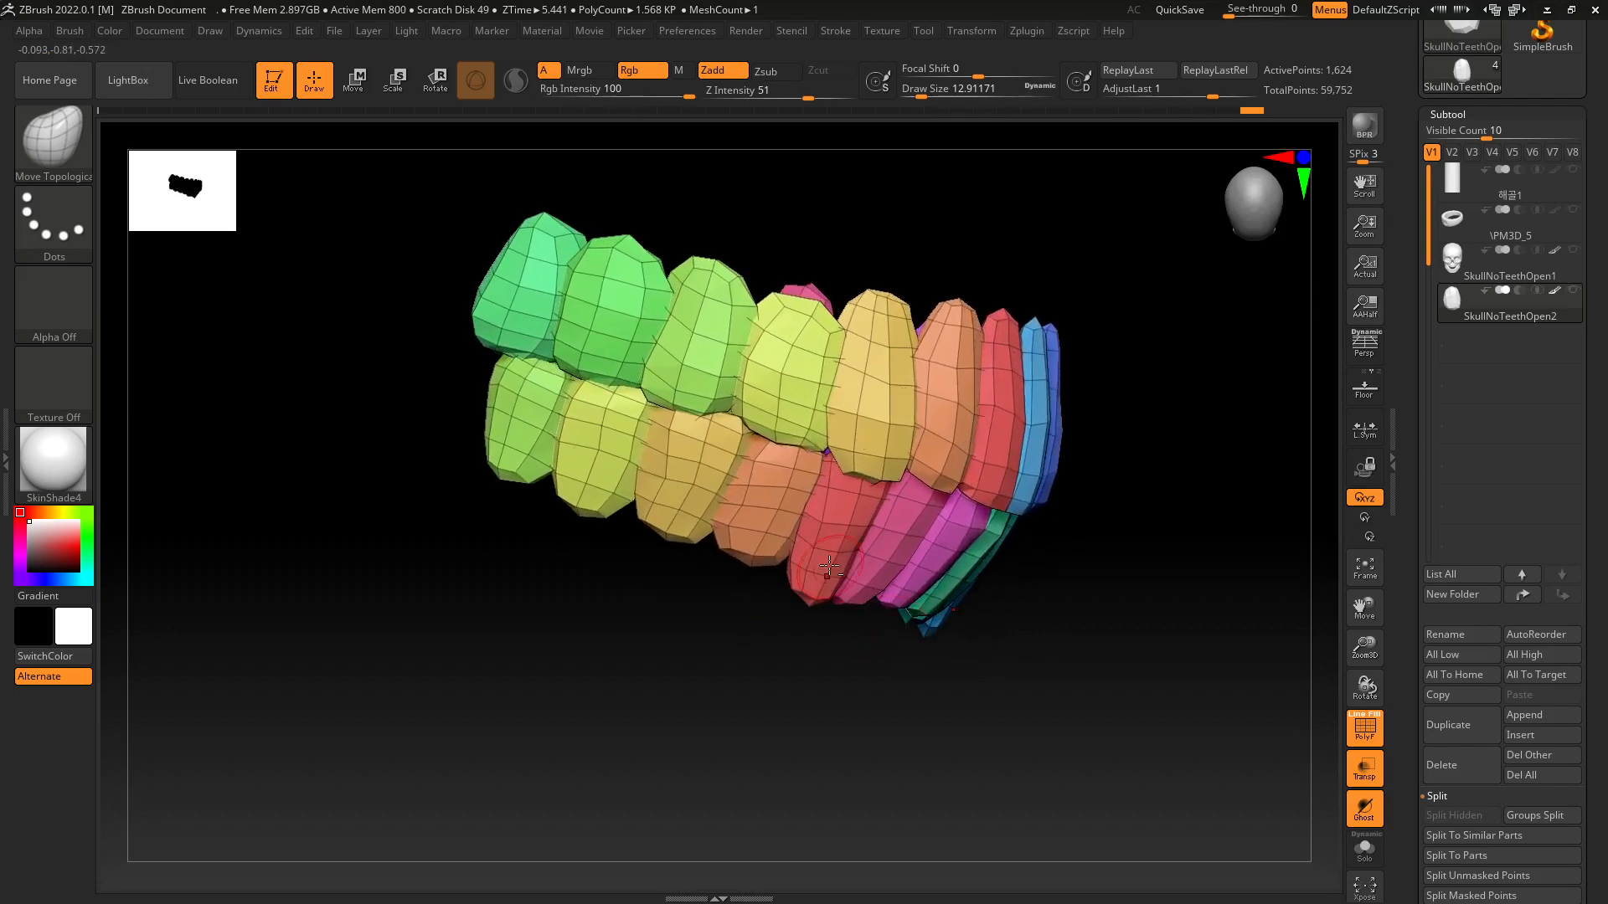
Enlarge the Move Topological brush's draw size to about 39 for shaping the lower row of teeth from below.
left_click_drag(750, 566, 933, 627, "alt")
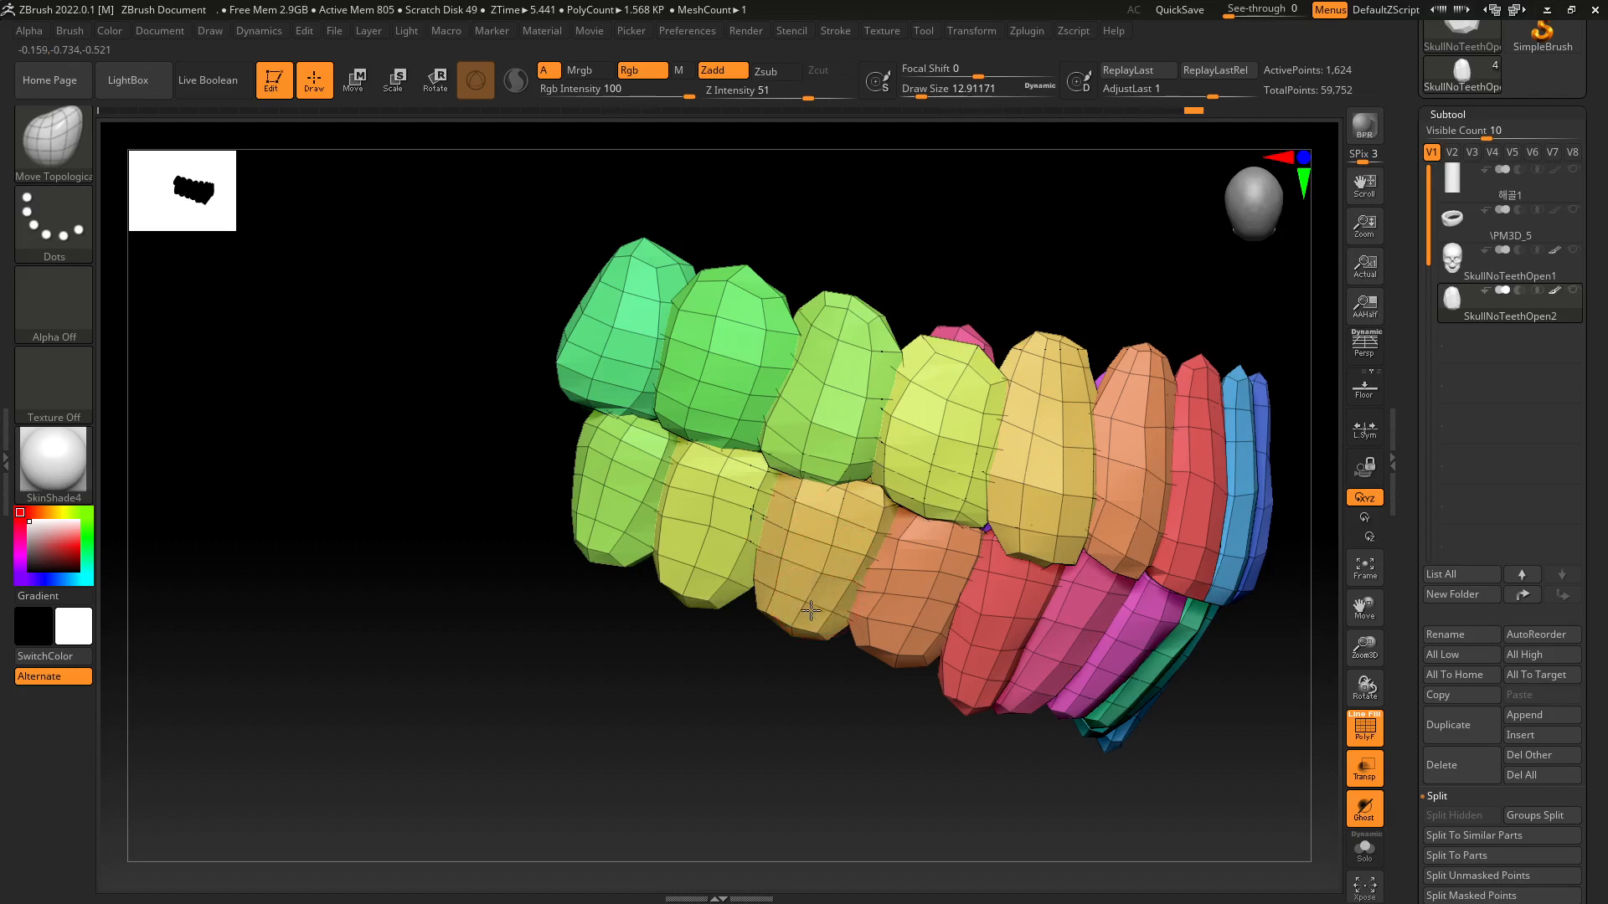
right_click_drag(895, 629, 815, 639)
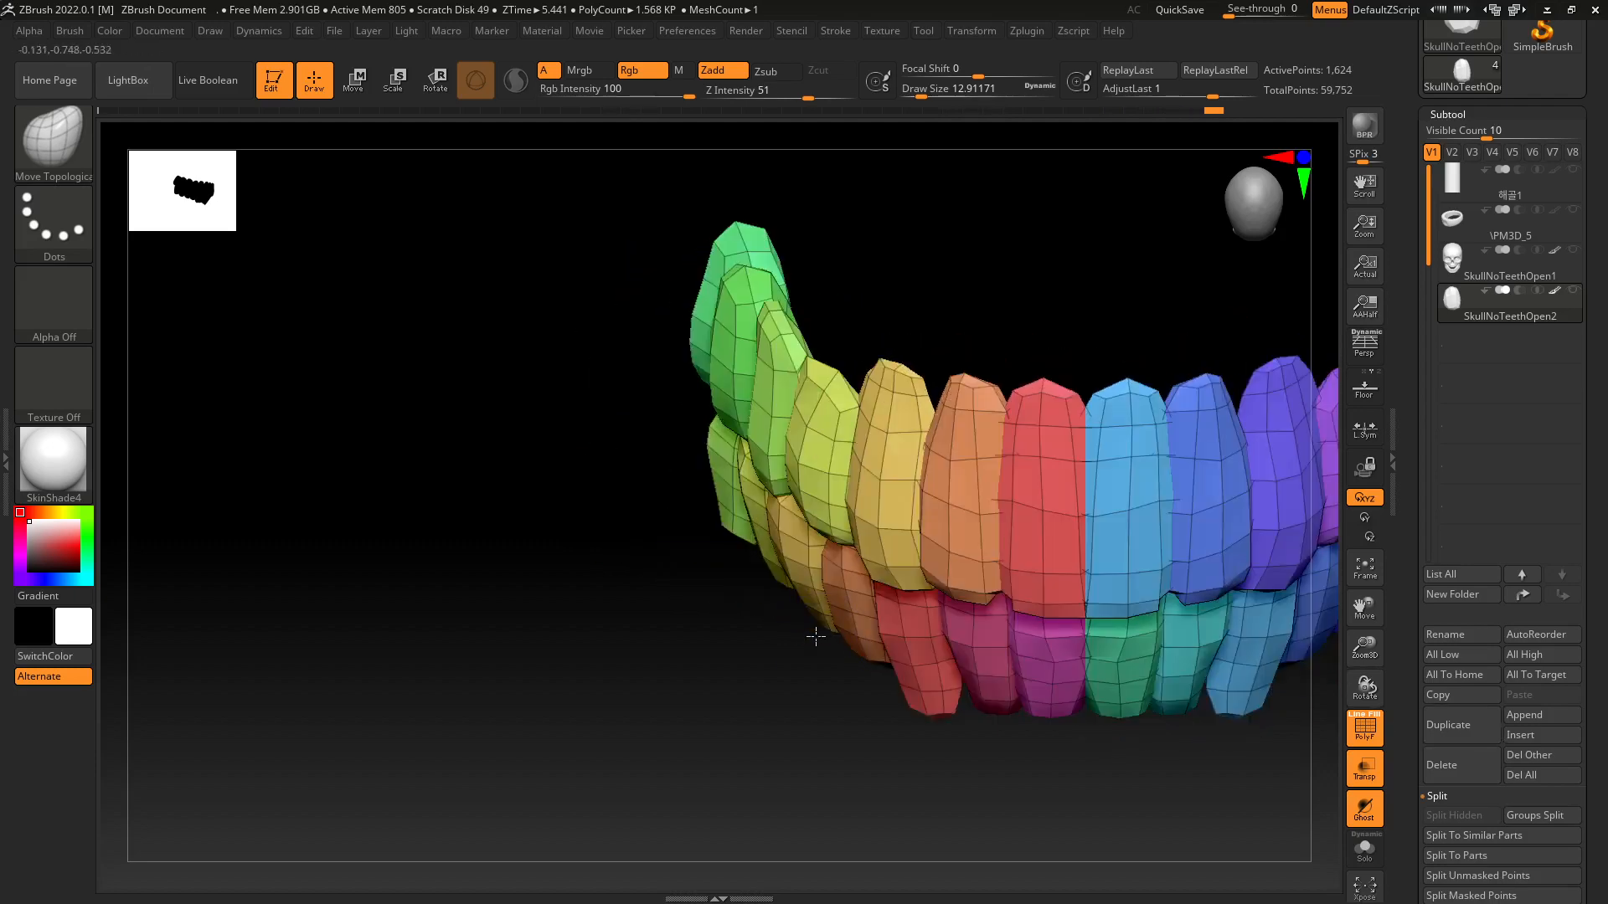
right_click_drag(988, 670, 736, 553)
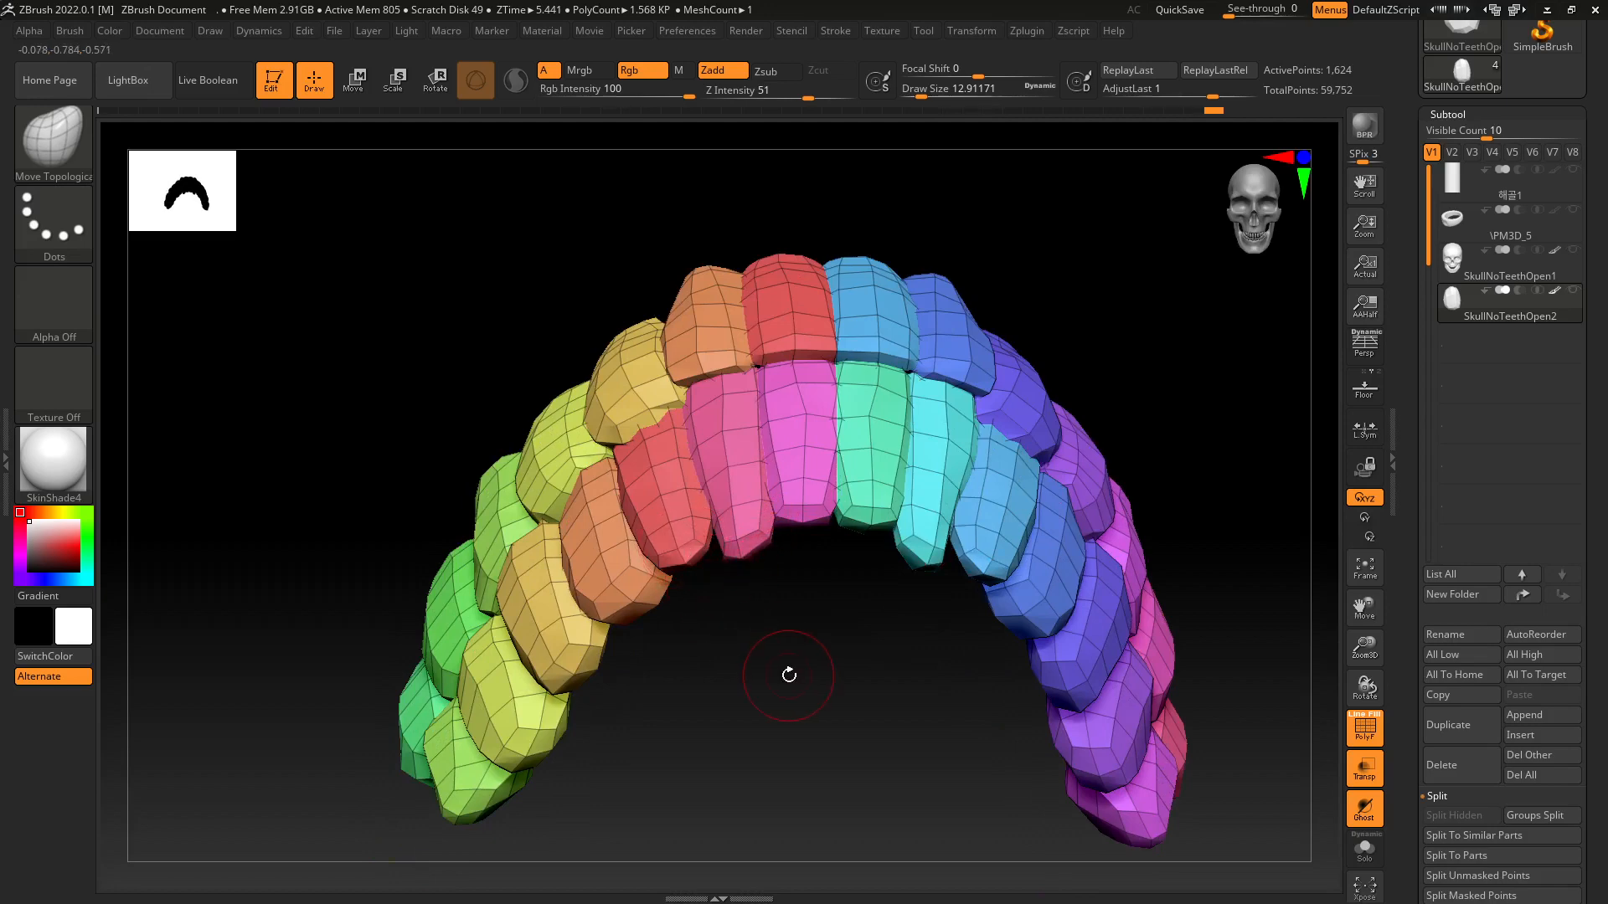
key("s")
left_click_drag(789, 675, 802, 675)
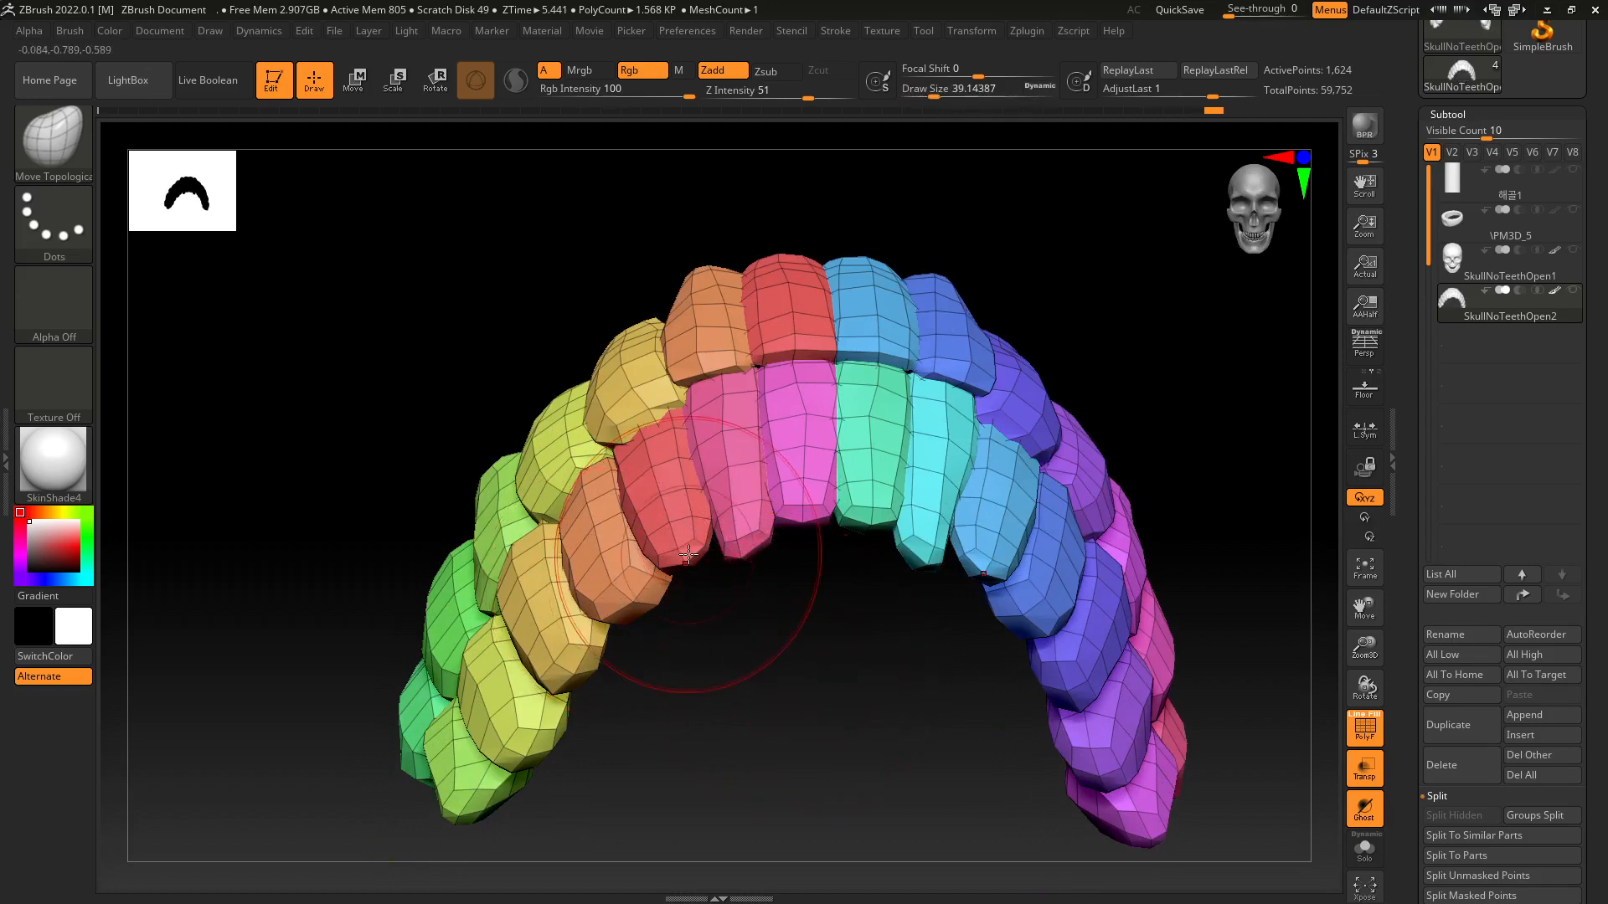
Nudge the inner tip of the red lower front tooth into shape with Move Topological.
left_click_drag(688, 554, 699, 573)
mouse_move(756, 555)
right_mouse_down()
mouse_move(783, 664)
mouse_move(905, 618)
mouse_move(724, 556)
right_mouse_up()
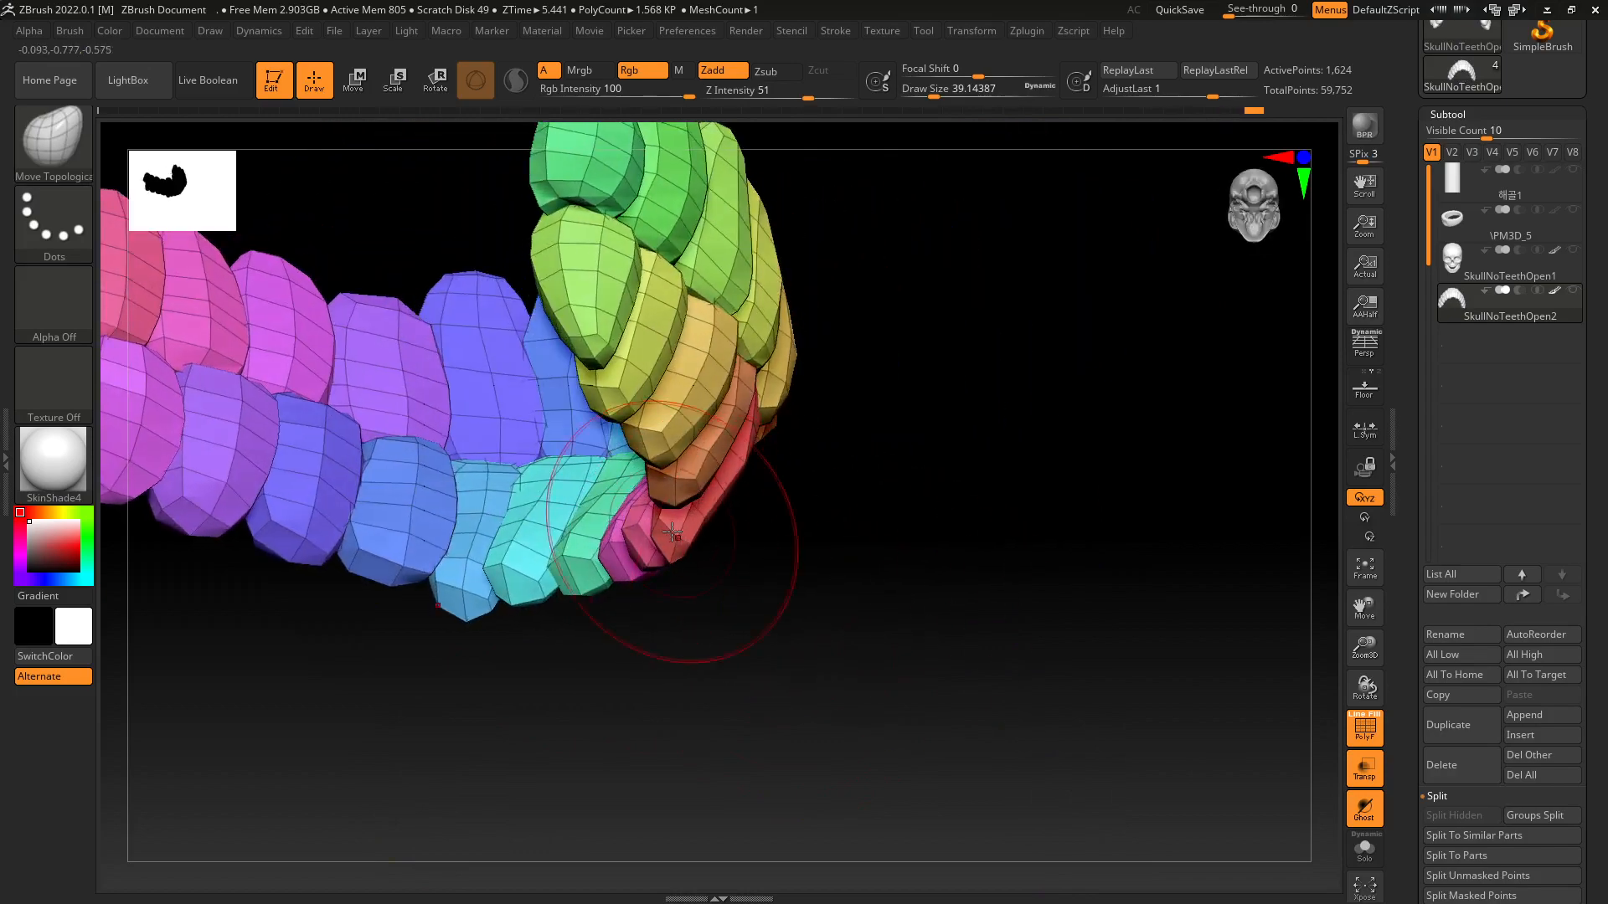
mouse_move(790, 616)
right_mouse_down()
mouse_move(707, 610)
mouse_move(682, 626)
mouse_move(937, 645)
mouse_move(886, 567)
mouse_move(871, 586)
mouse_move(670, 569)
mouse_move(768, 611)
mouse_move(775, 670)
mouse_move(860, 619)
mouse_move(864, 582)
right_mouse_up()
Reduce the Move Topological draw size to about 8 and refine the orange lower tooth and the neighbouring side teeth.
key("s")
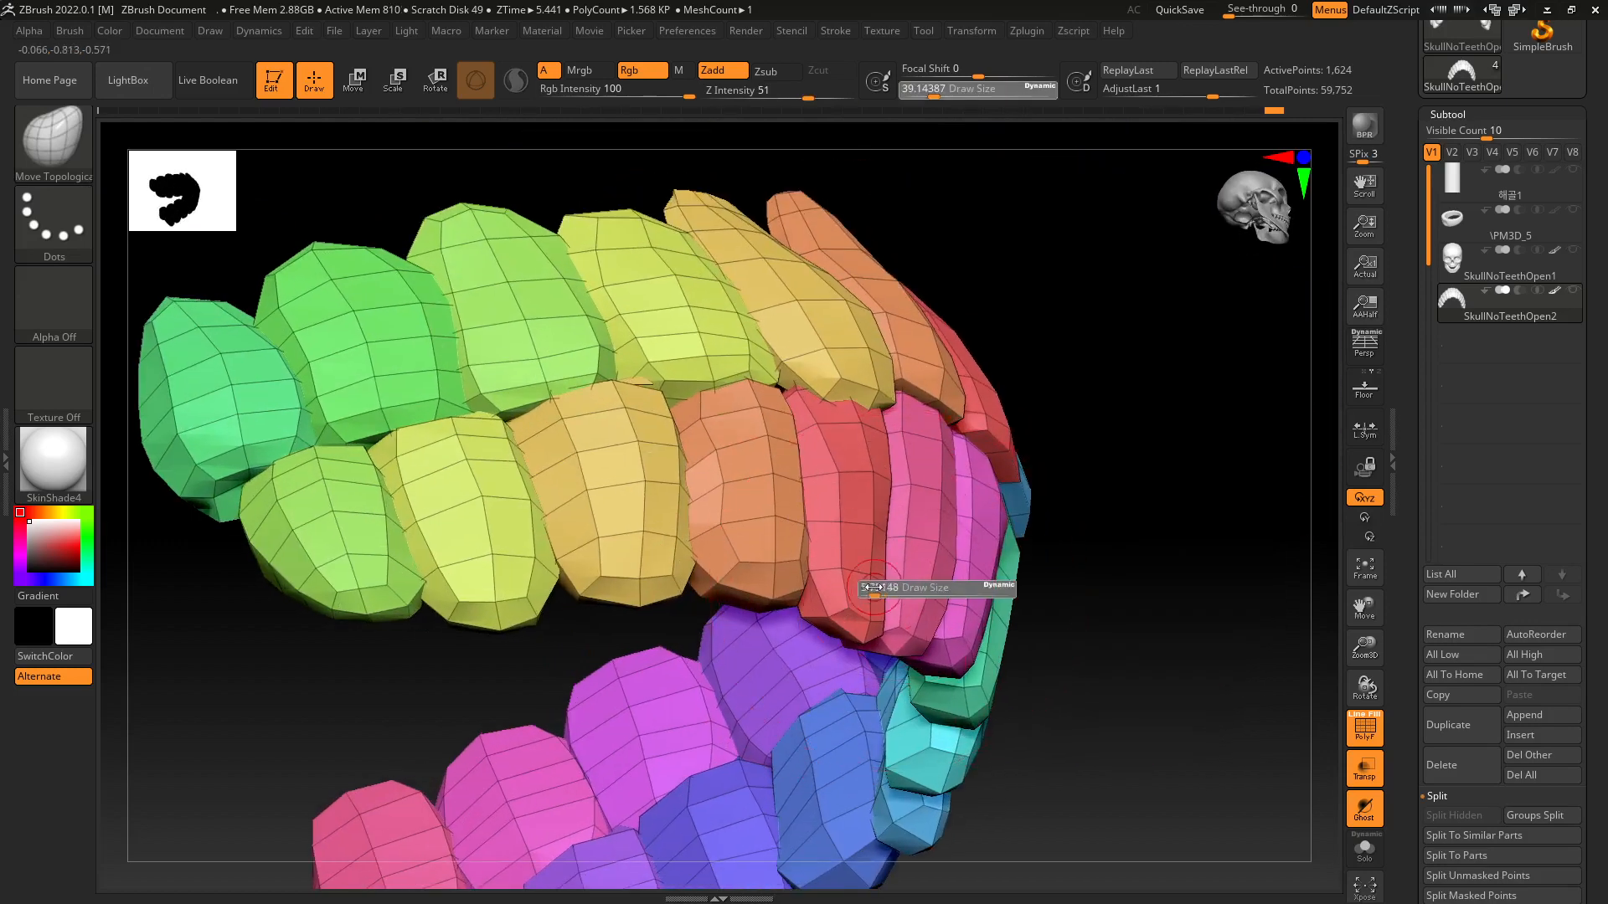
left_click_drag(875, 589, 876, 590)
mouse_move(862, 576)
right_mouse_down("ctrl")
mouse_move(837, 624)
mouse_move(783, 627)
mouse_move(737, 603)
right_mouse_up("ctrl")
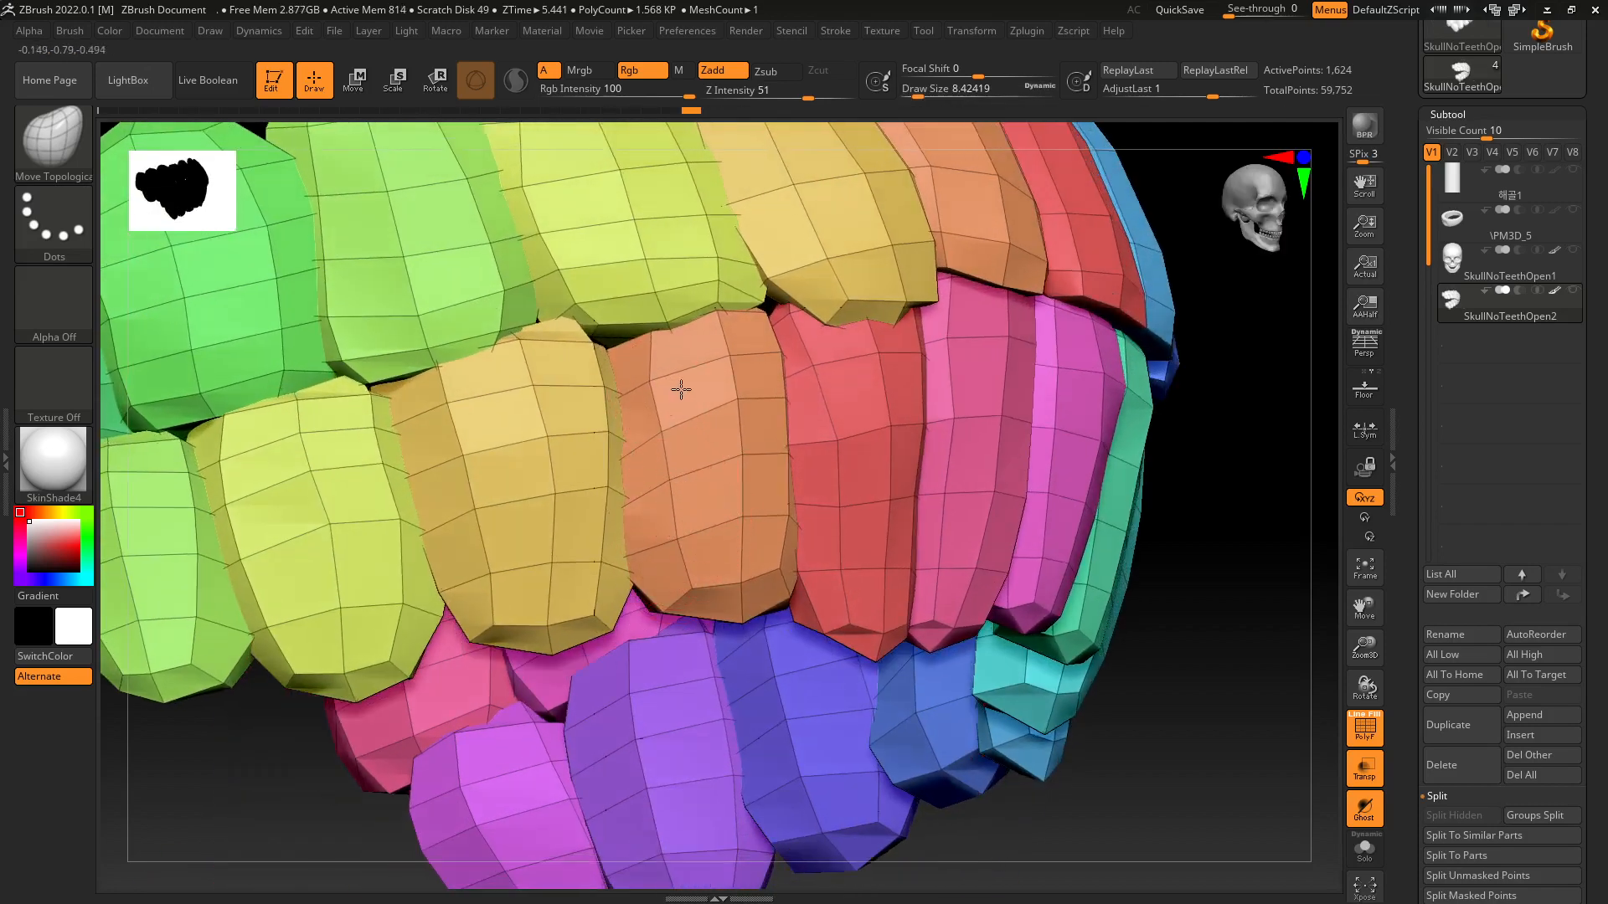
left_click_drag(693, 401, 693, 407)
mouse_move(691, 461)
right_mouse_down()
mouse_move(682, 531)
mouse_move(761, 524)
right_mouse_up()
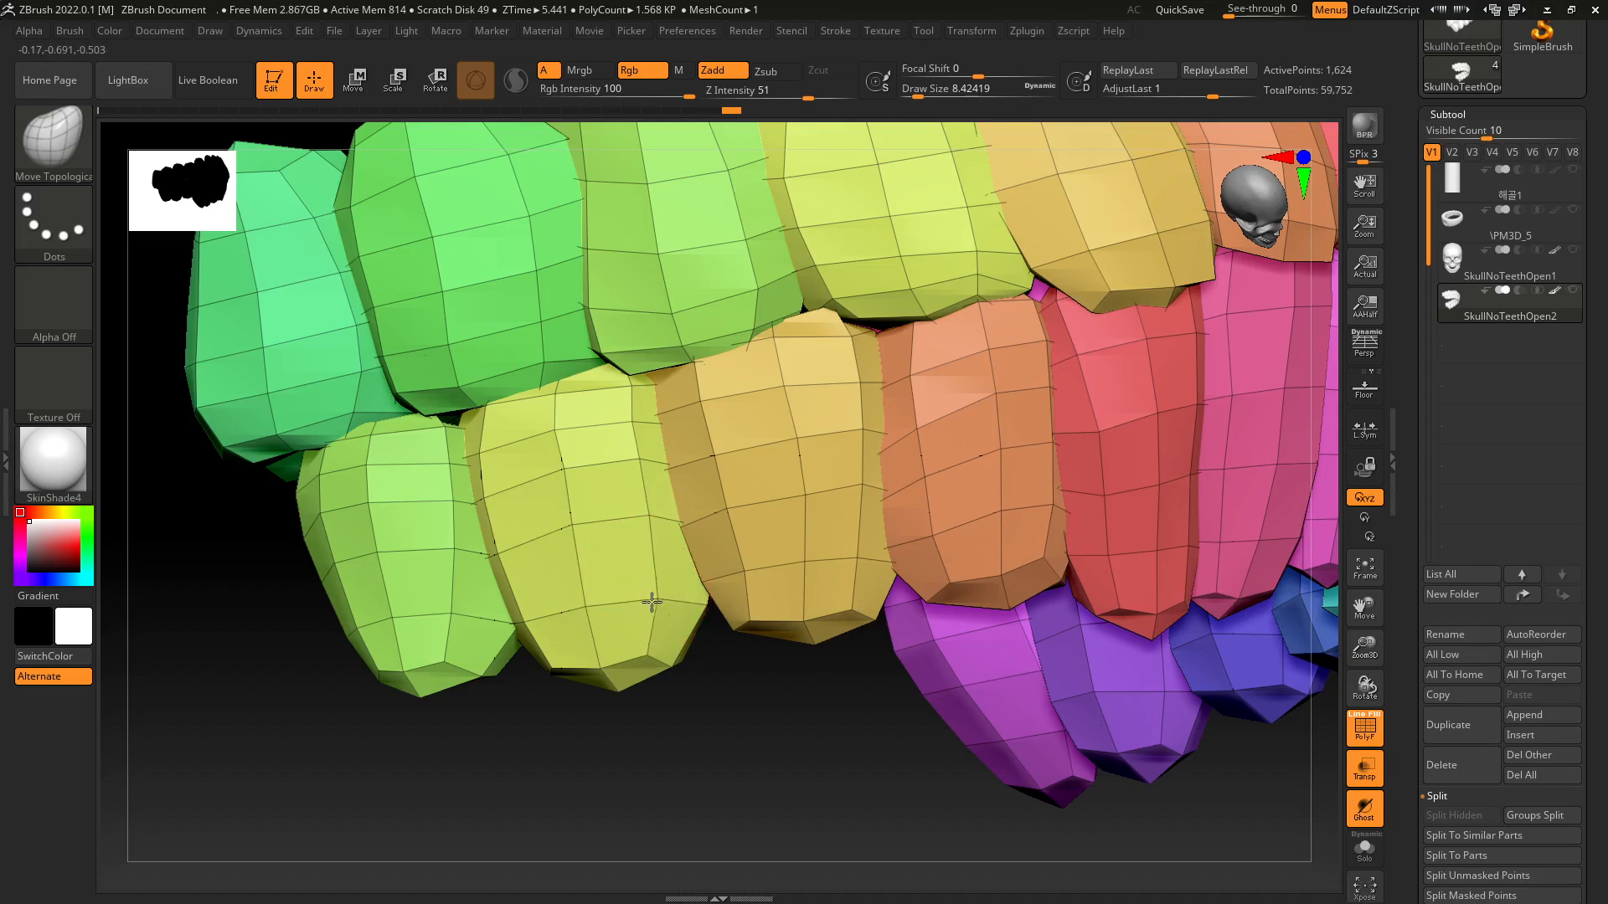
right_click_drag(697, 626, 731, 601, "ctrl")
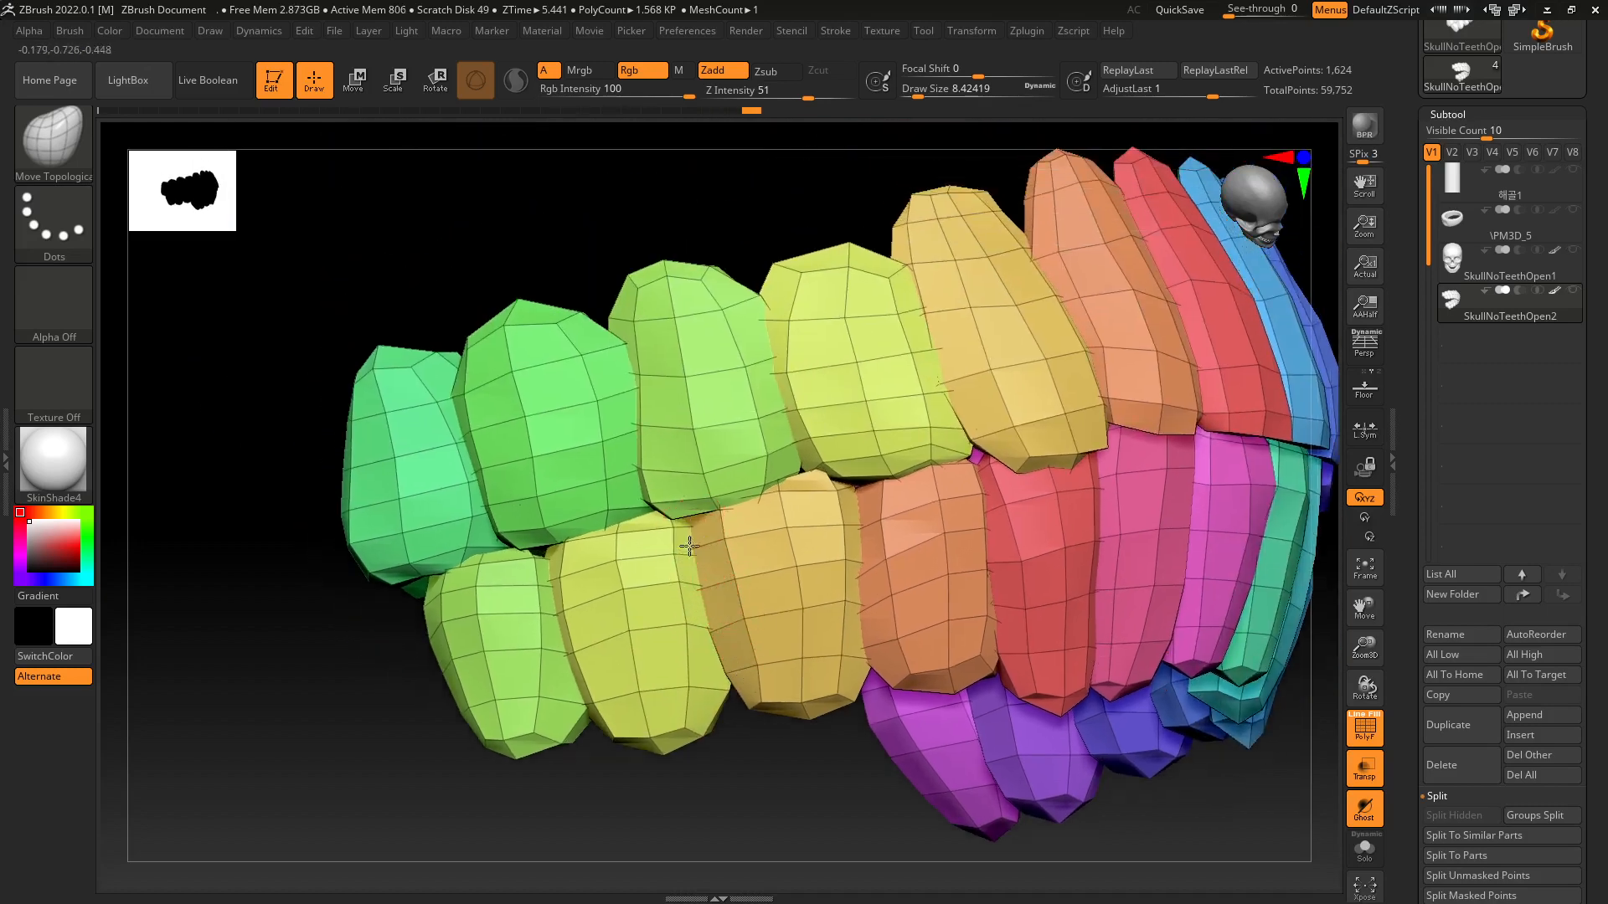
right_click_drag(689, 547, 735, 497, "ctrl")
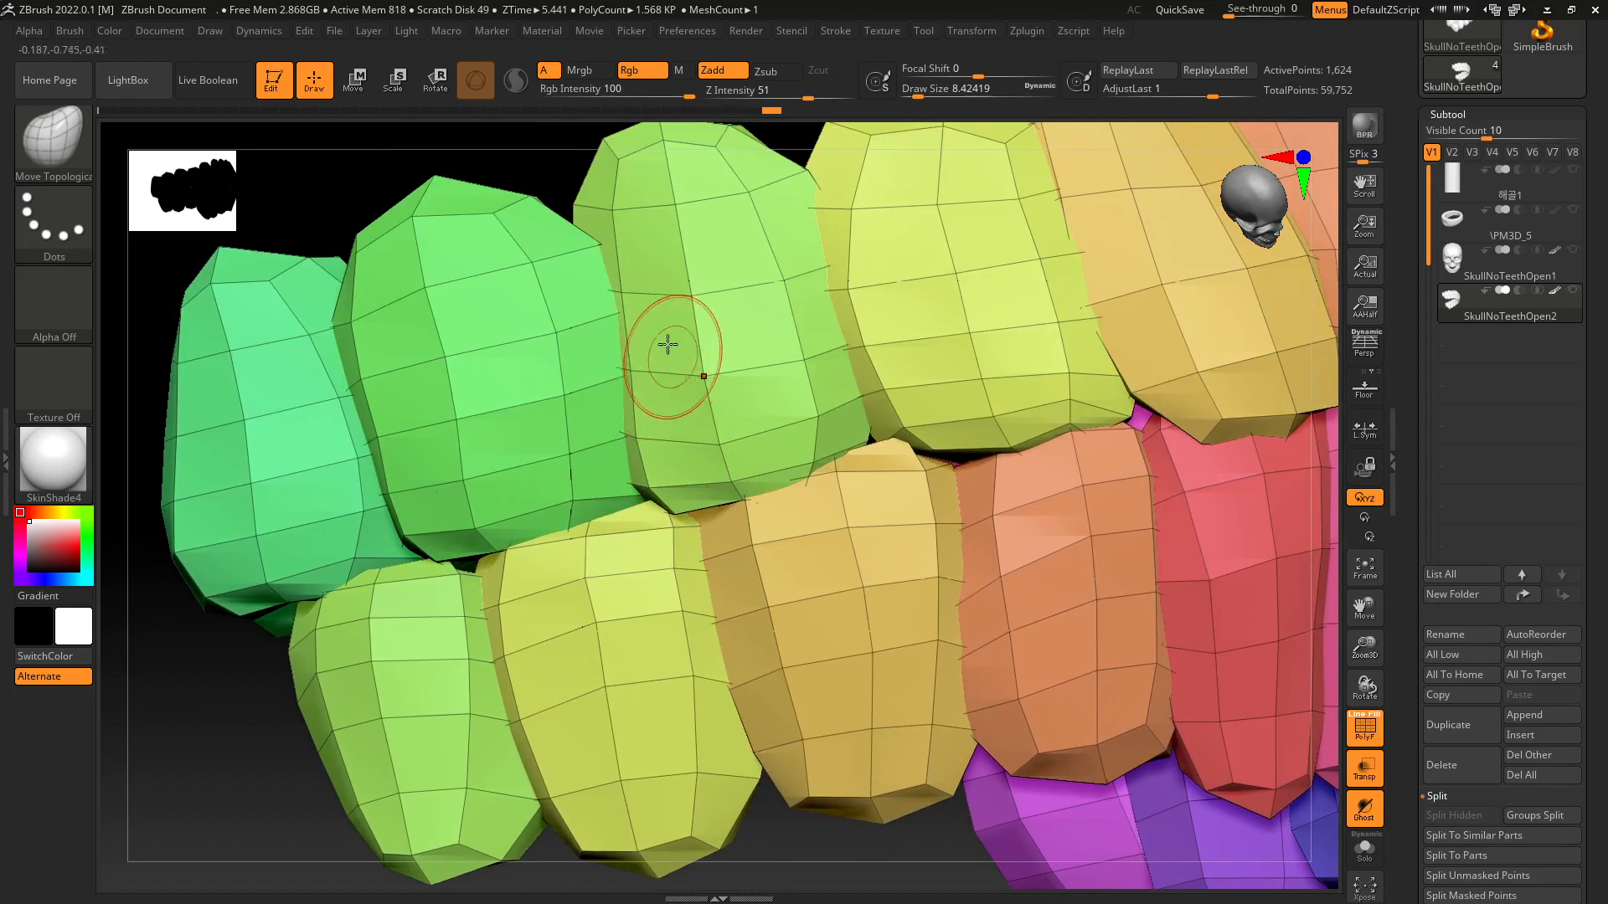
right_click_drag(644, 408, 797, 457, "alt")
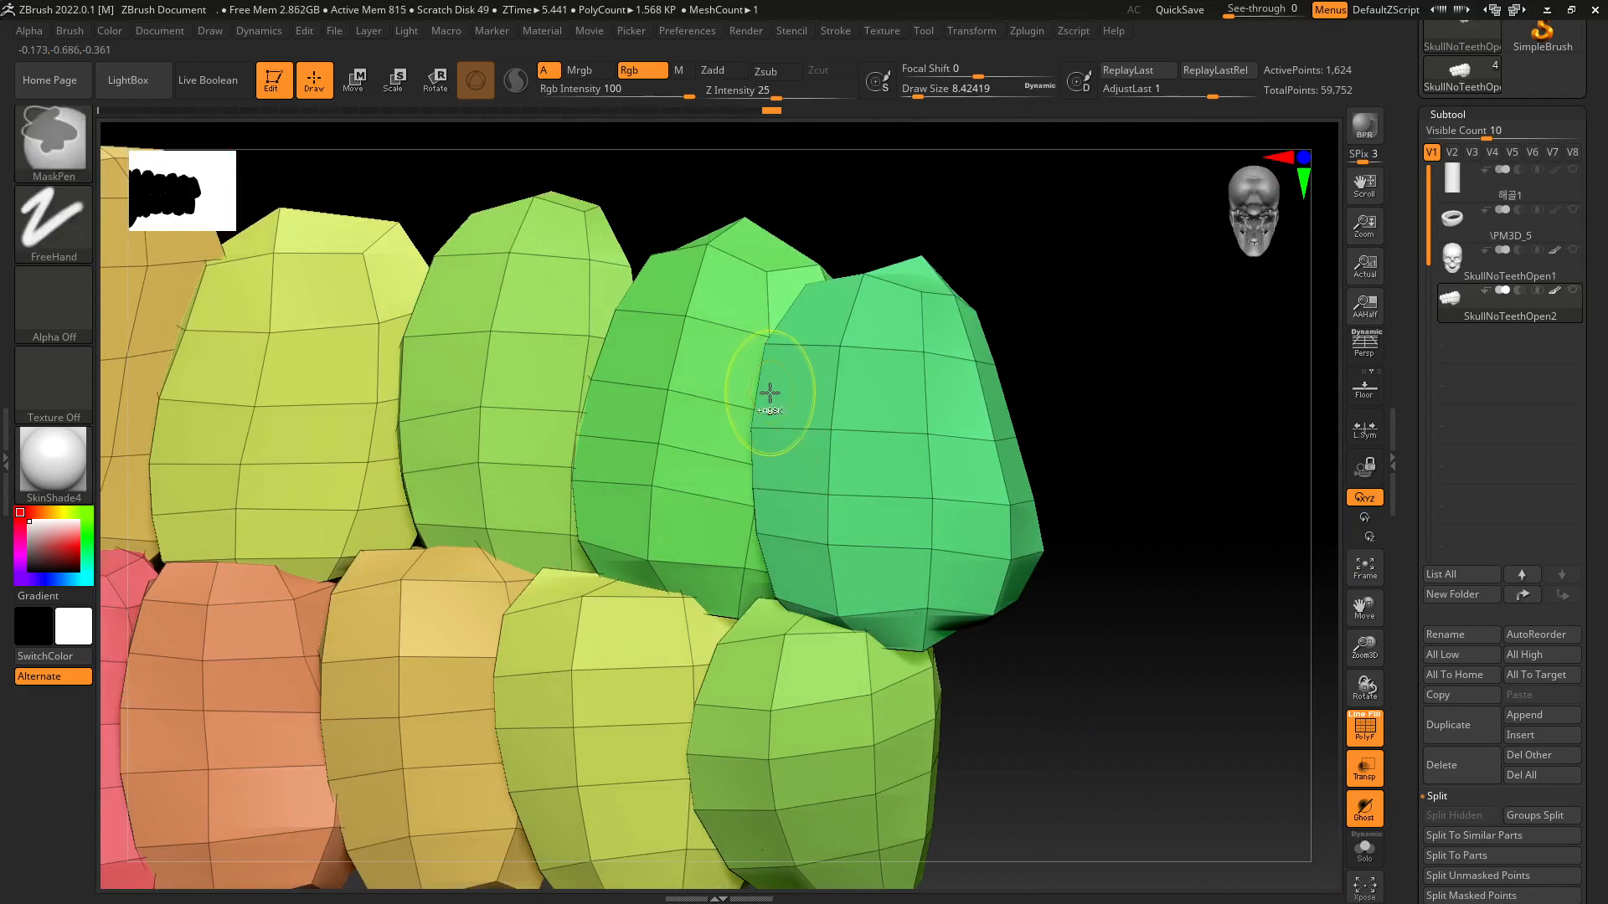
Subdivide the teeth mesh once and switch to the Inflat brush.
key("ctrl+d")
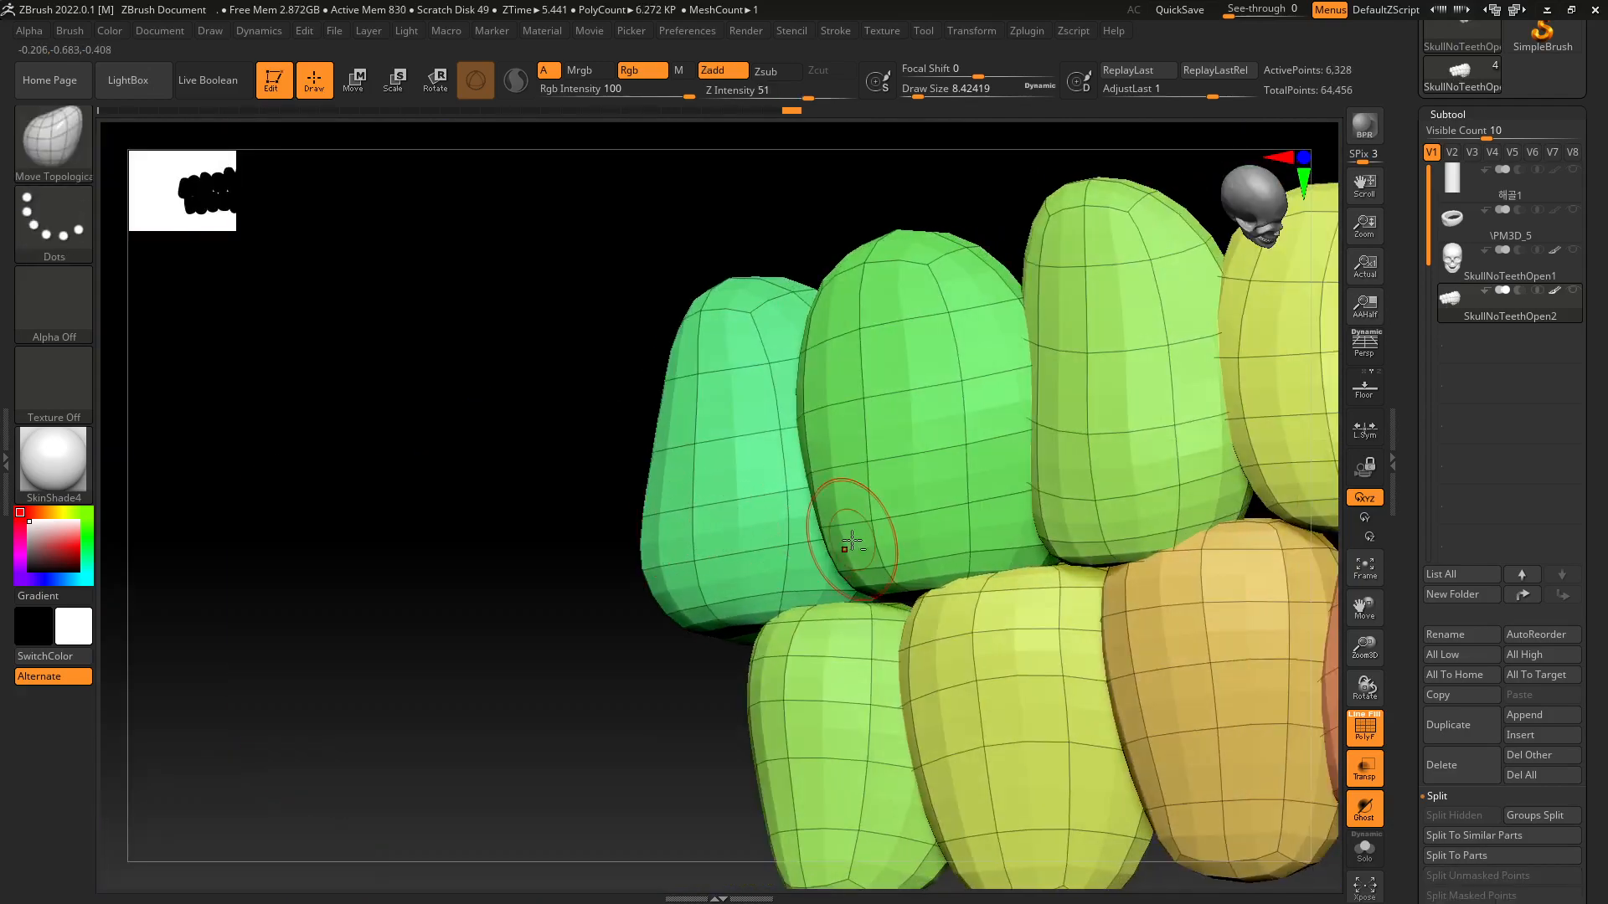
mouse_move(851, 539)
right_mouse_down()
mouse_move(909, 480)
mouse_move(883, 546)
mouse_move(871, 502)
right_mouse_up()
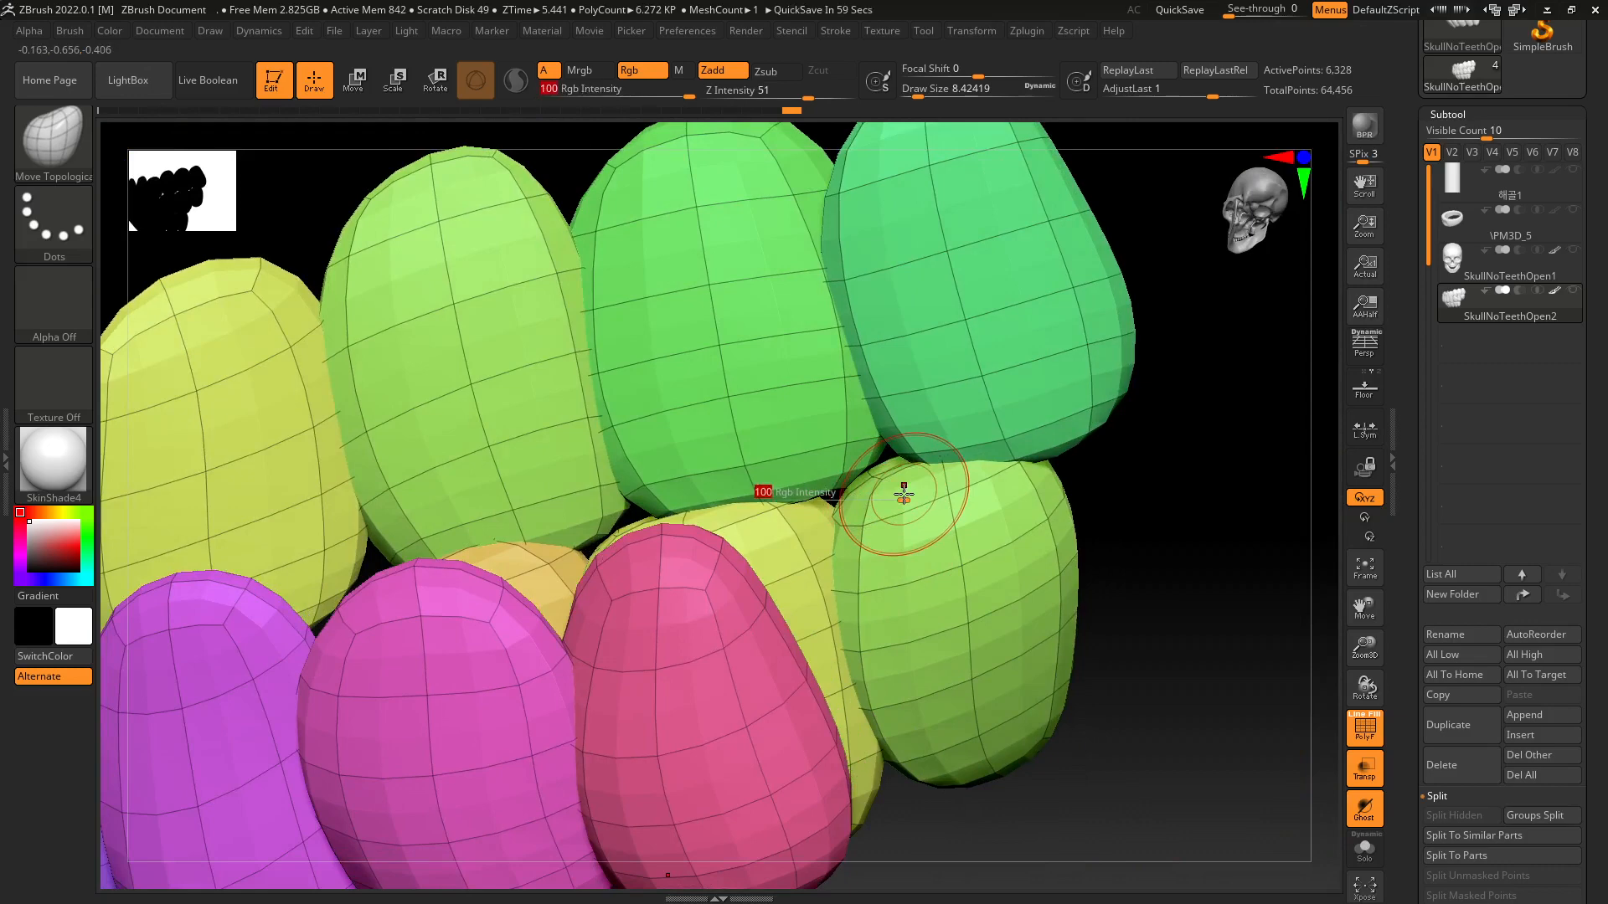
key("b")
key("i")
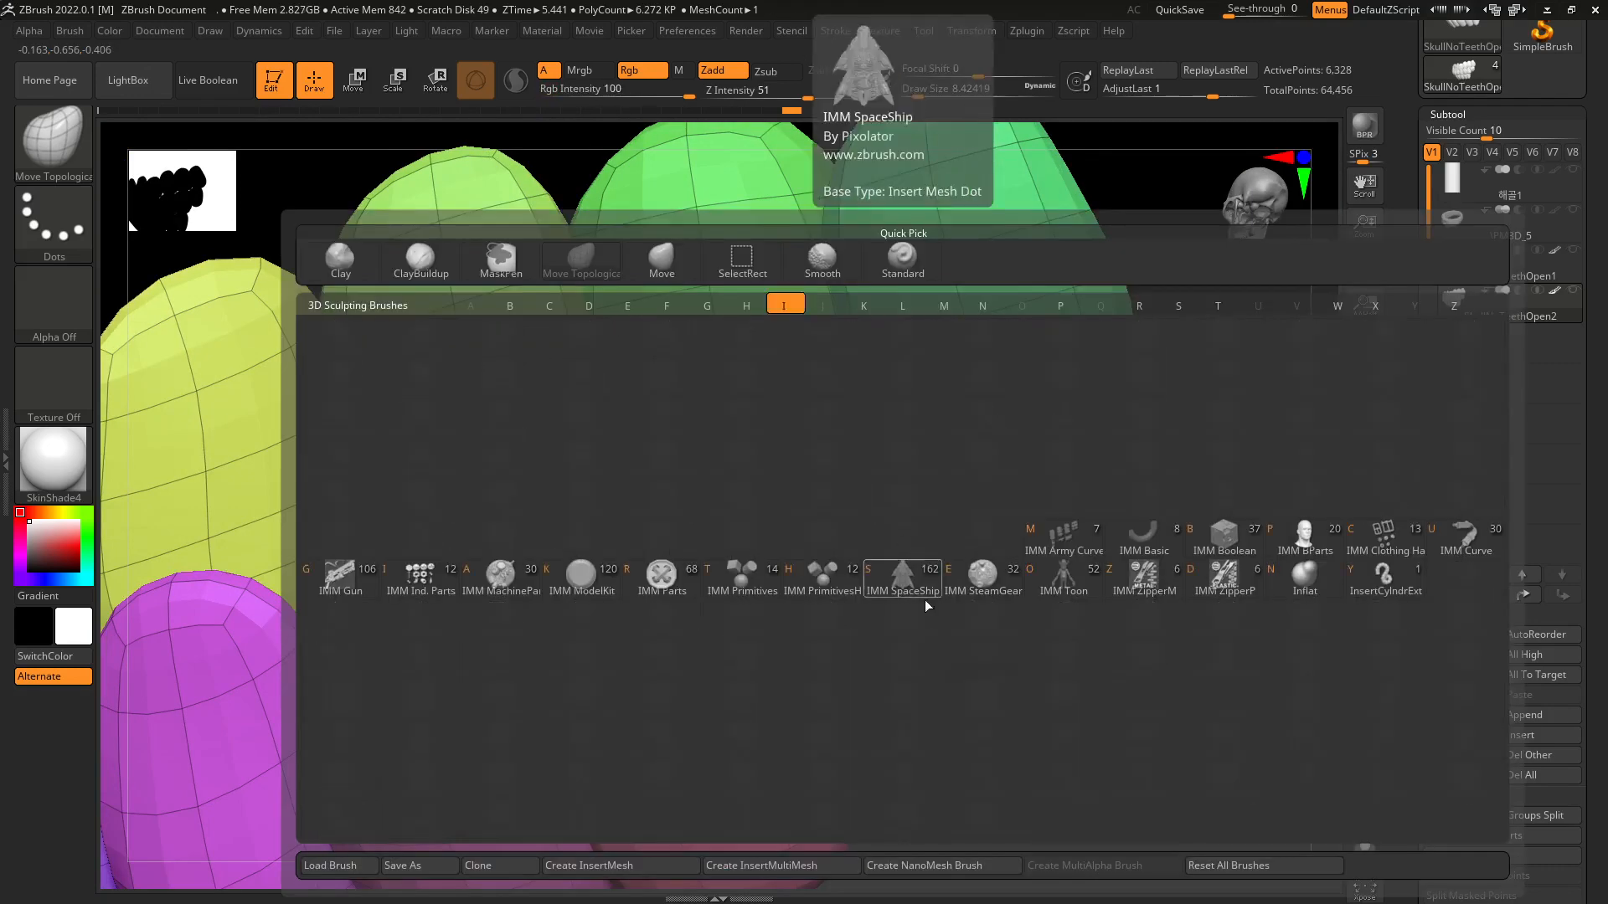
left_click(1290, 579)
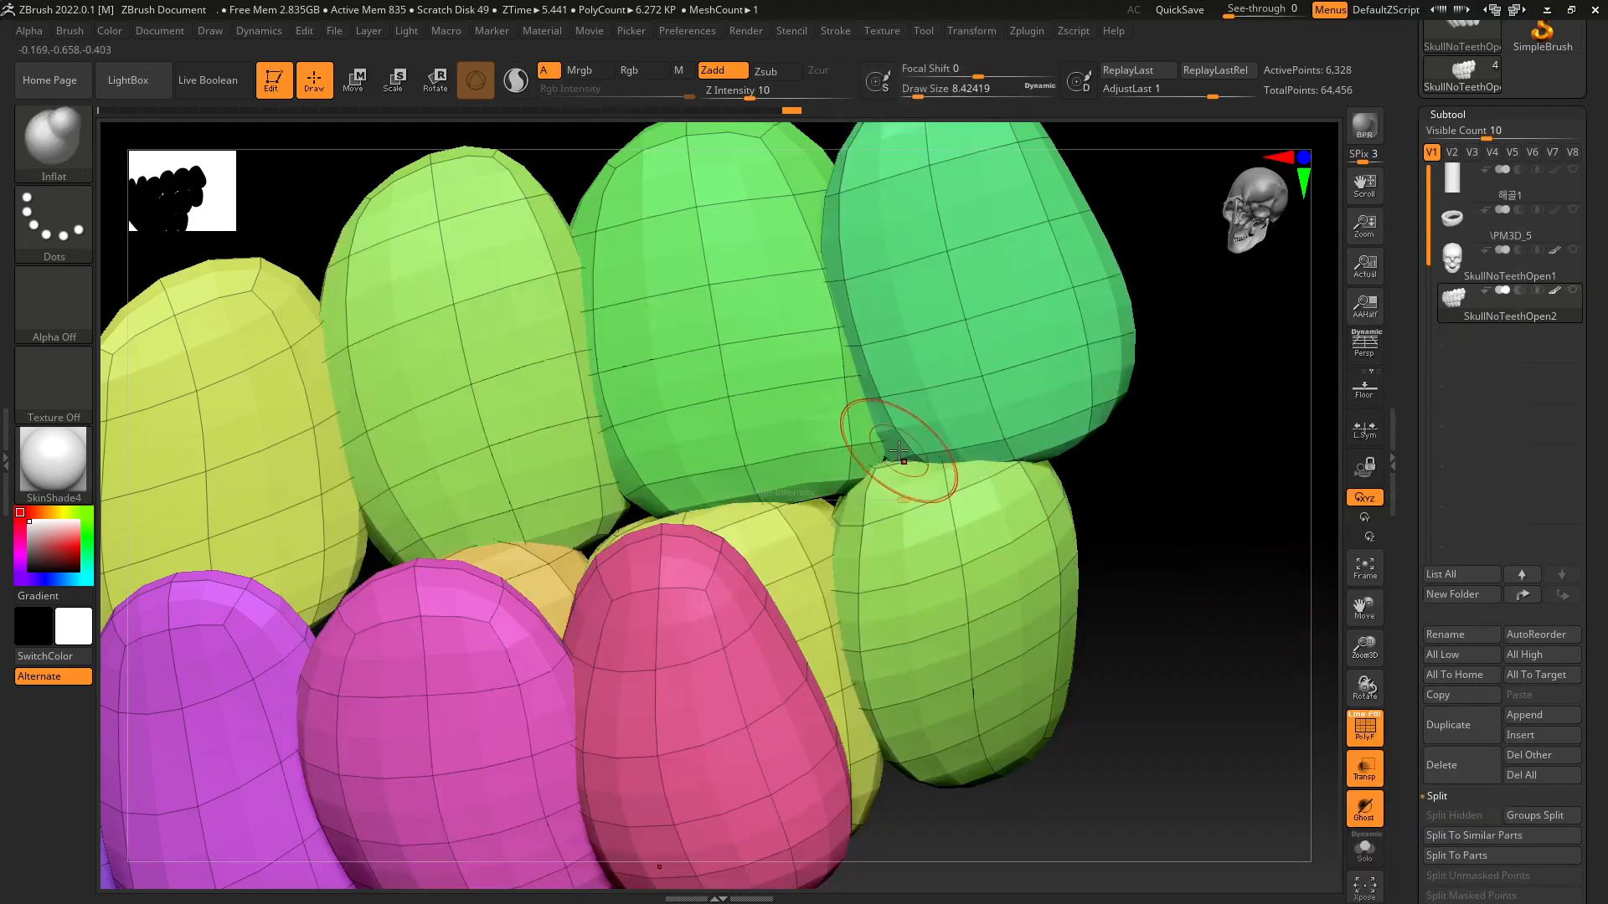
Inflate the meeting edges of the upper and lower back teeth on the green and yellow side to close their gaps.
mouse_move(800, 506)
left_mouse_down()
mouse_move(844, 505)
mouse_move(831, 505)
left_mouse_up()
mouse_move(938, 563)
right_mouse_down()
mouse_move(790, 549)
mouse_move(719, 503)
mouse_move(682, 527)
mouse_move(682, 513)
right_mouse_up()
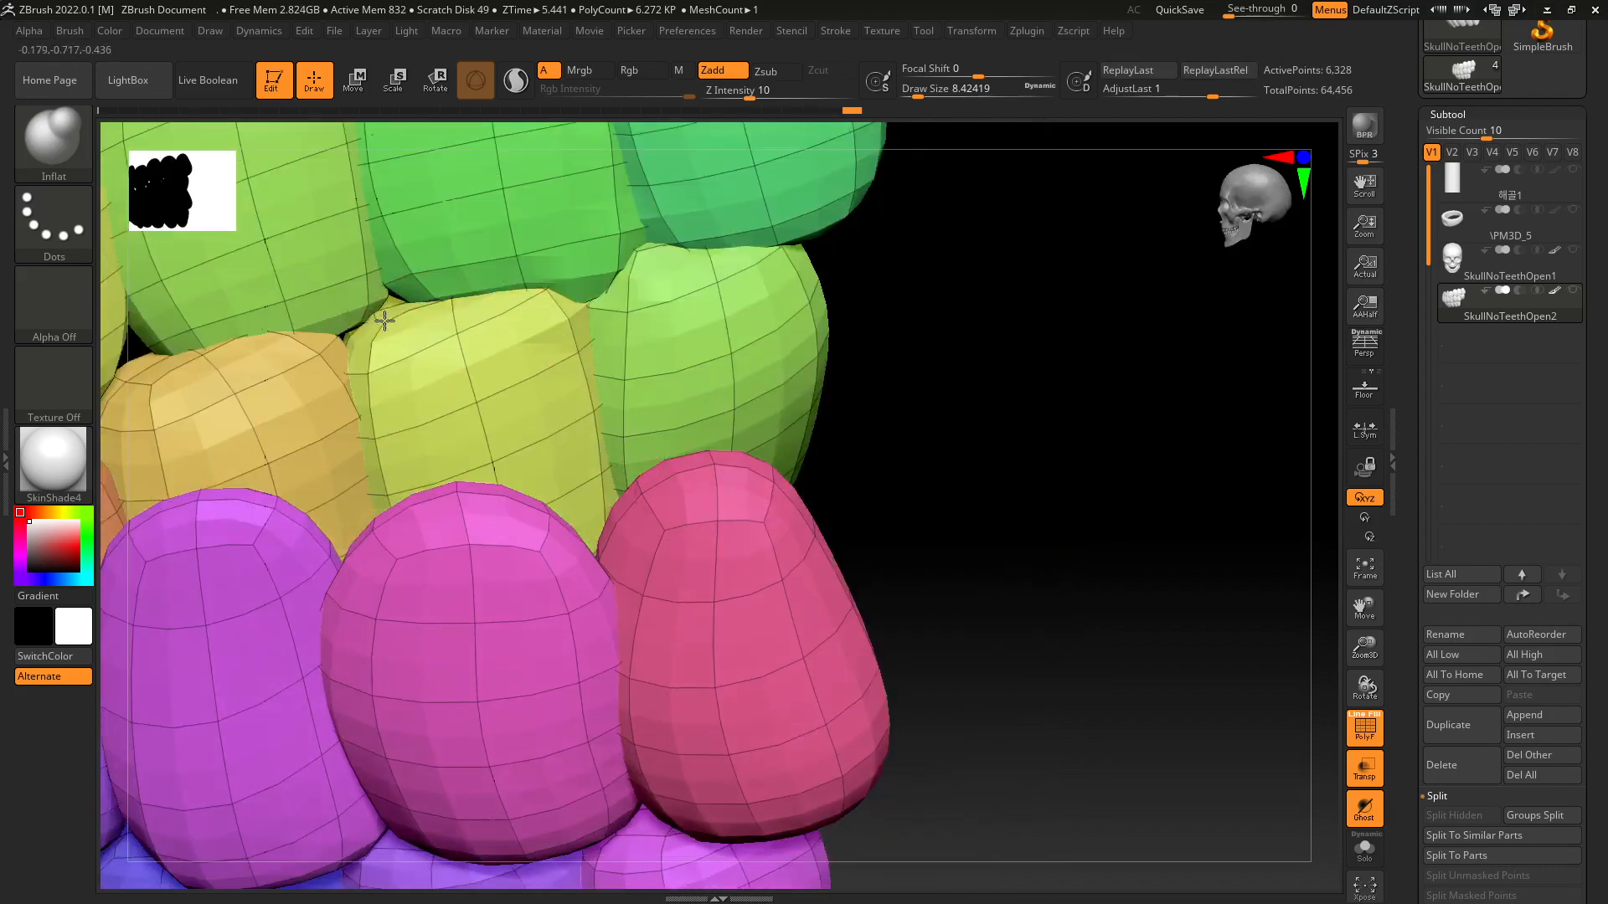
right_click_drag(1139, 509, 1280, 583, "alt")
left_click_drag(468, 412, 477, 402)
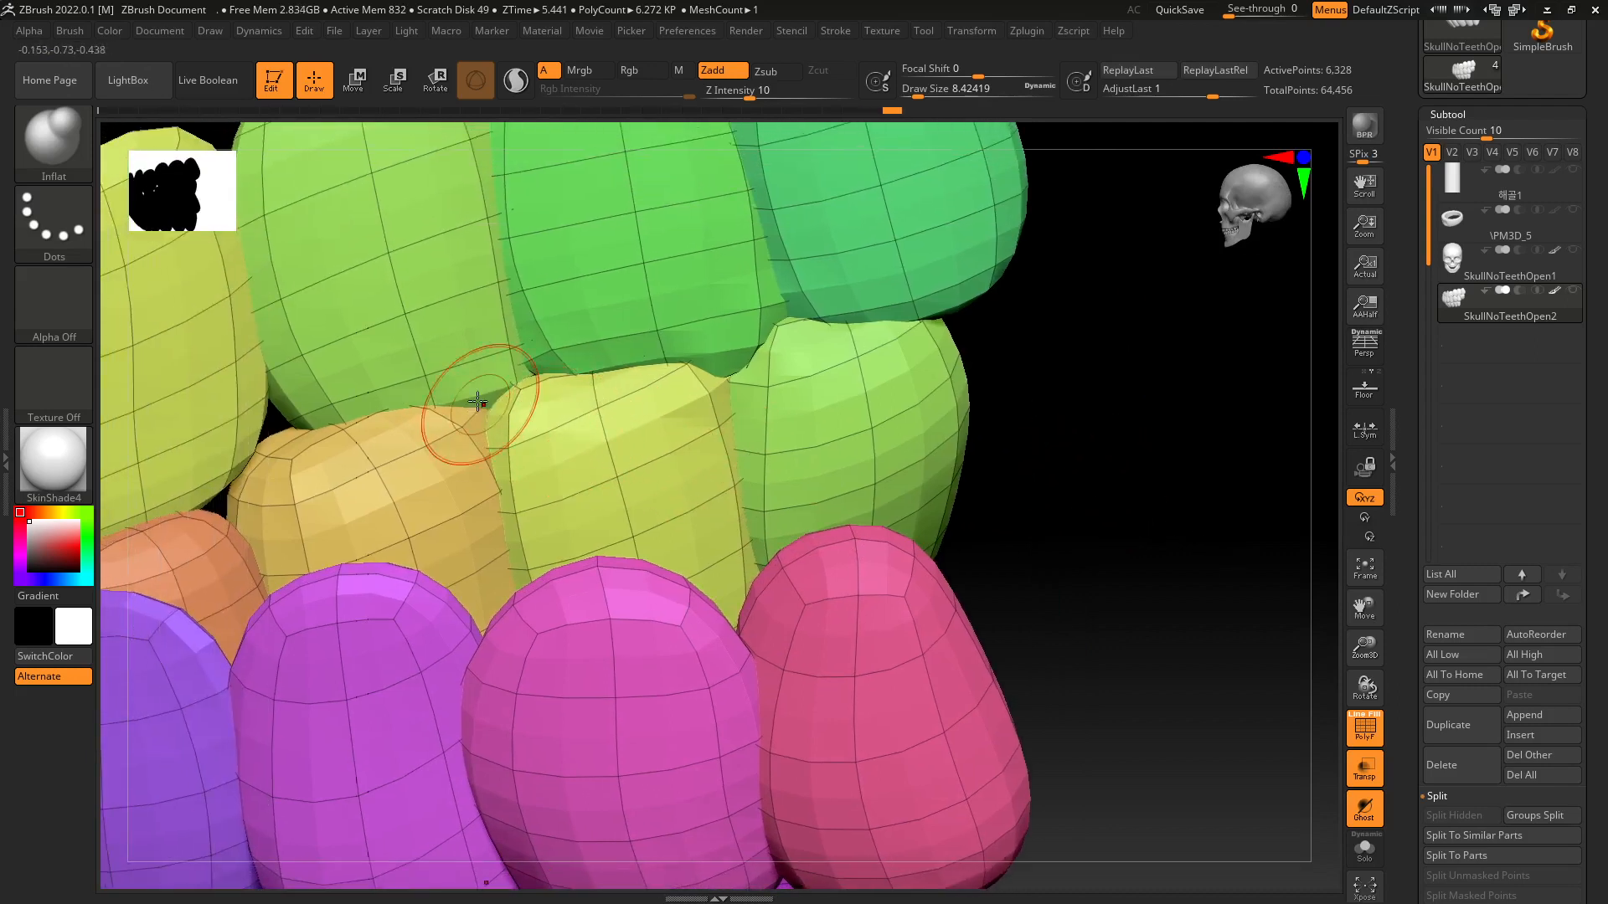
left_click(252, 415)
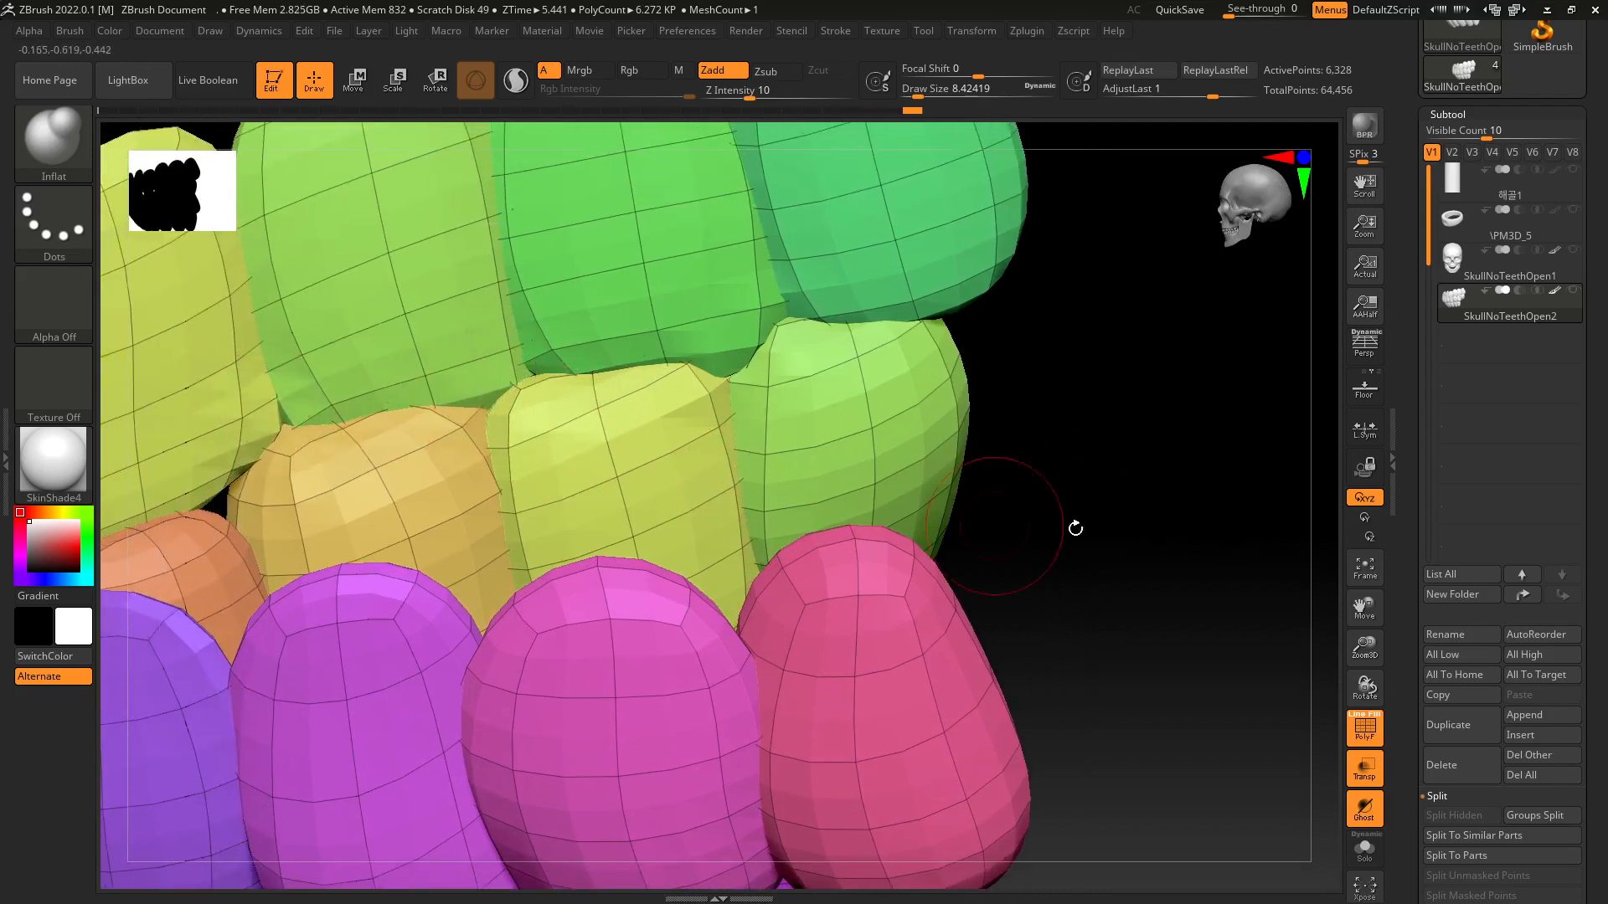
Inflate the edges around the orange lower tooth to close the gaps to the upper teeth on both sides of it.
mouse_move(1124, 546)
left_mouse_down()
mouse_move(1267, 513)
mouse_move(804, 478)
mouse_move(846, 503)
mouse_move(871, 495)
mouse_move(843, 517)
mouse_move(783, 508)
left_mouse_up()
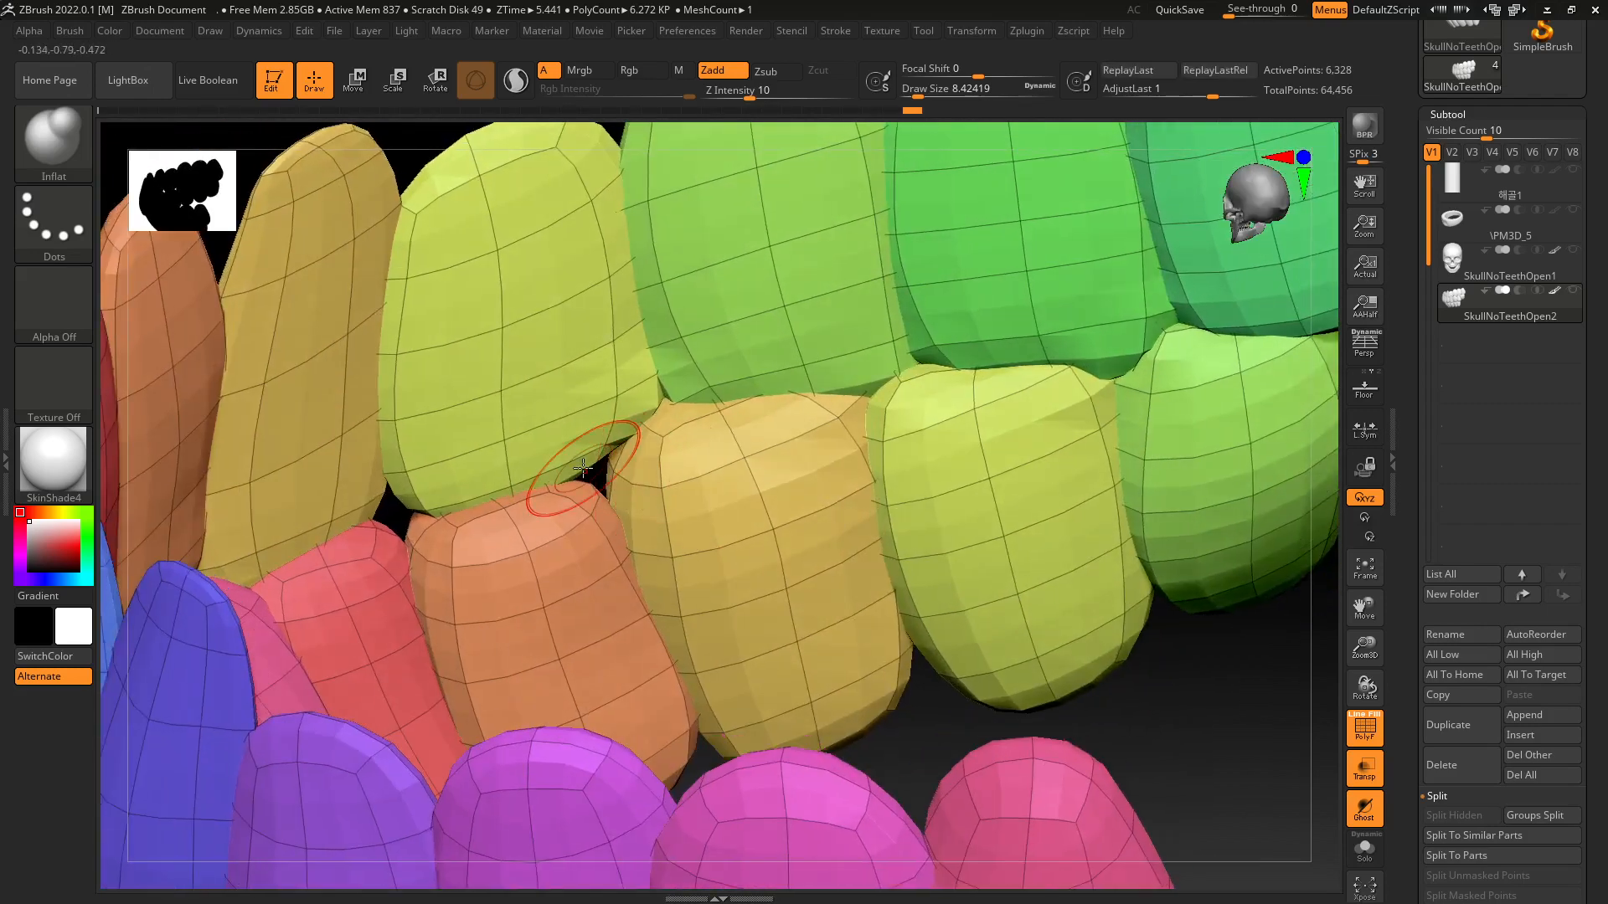
left_click(583, 496)
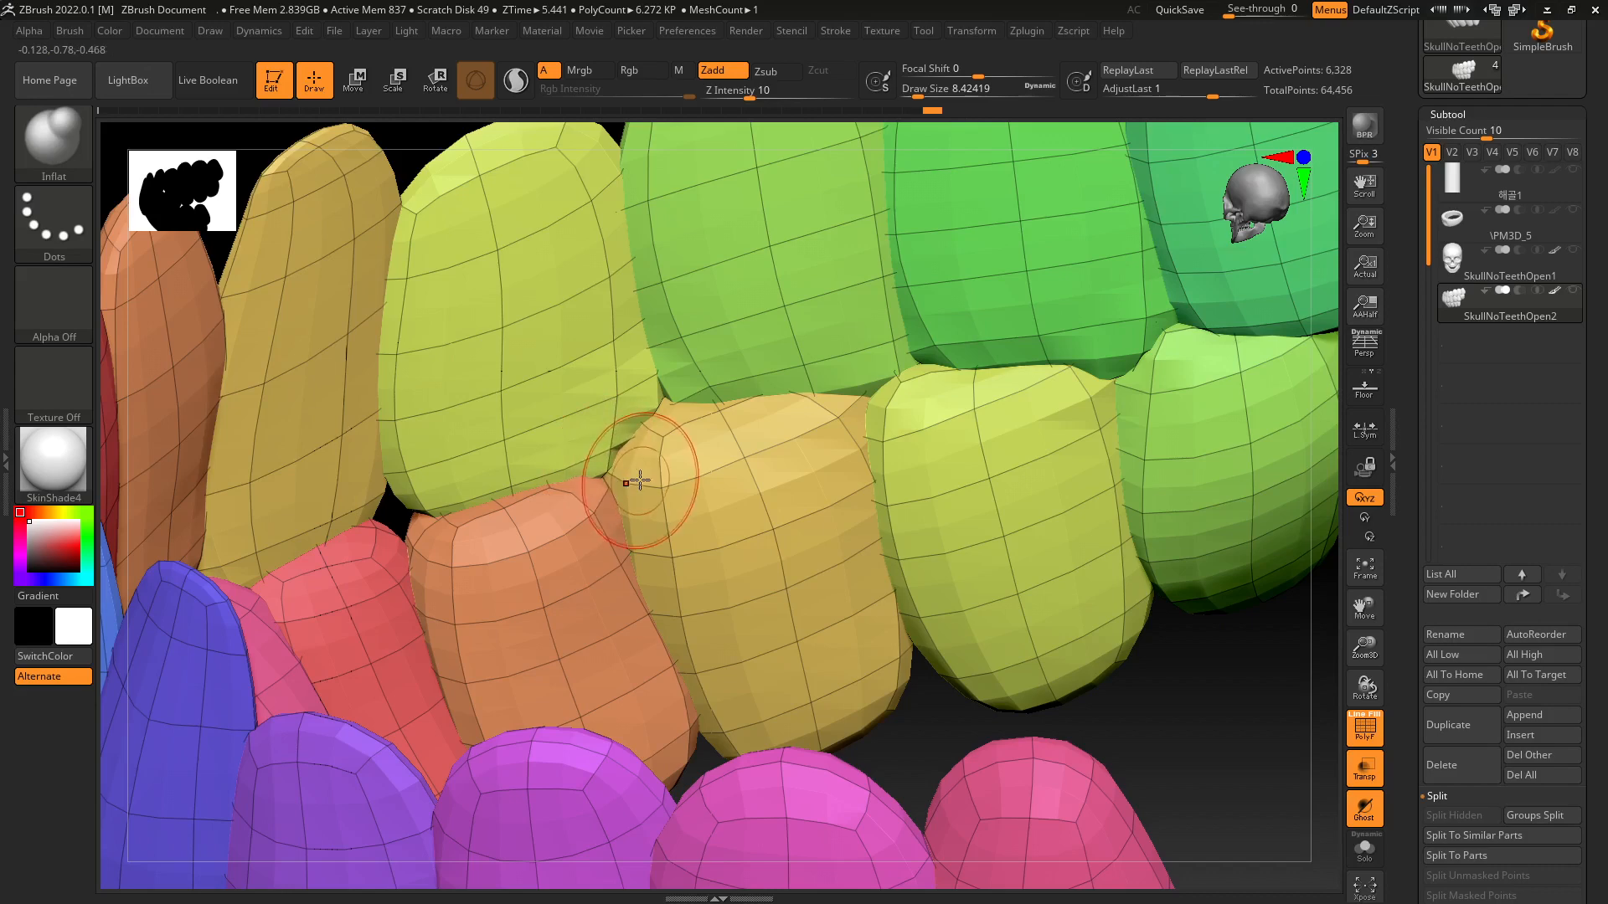
left_click(580, 483)
mouse_move(366, 501)
left_mouse_down()
mouse_move(421, 506)
mouse_move(410, 532)
left_mouse_up()
left_click(411, 524)
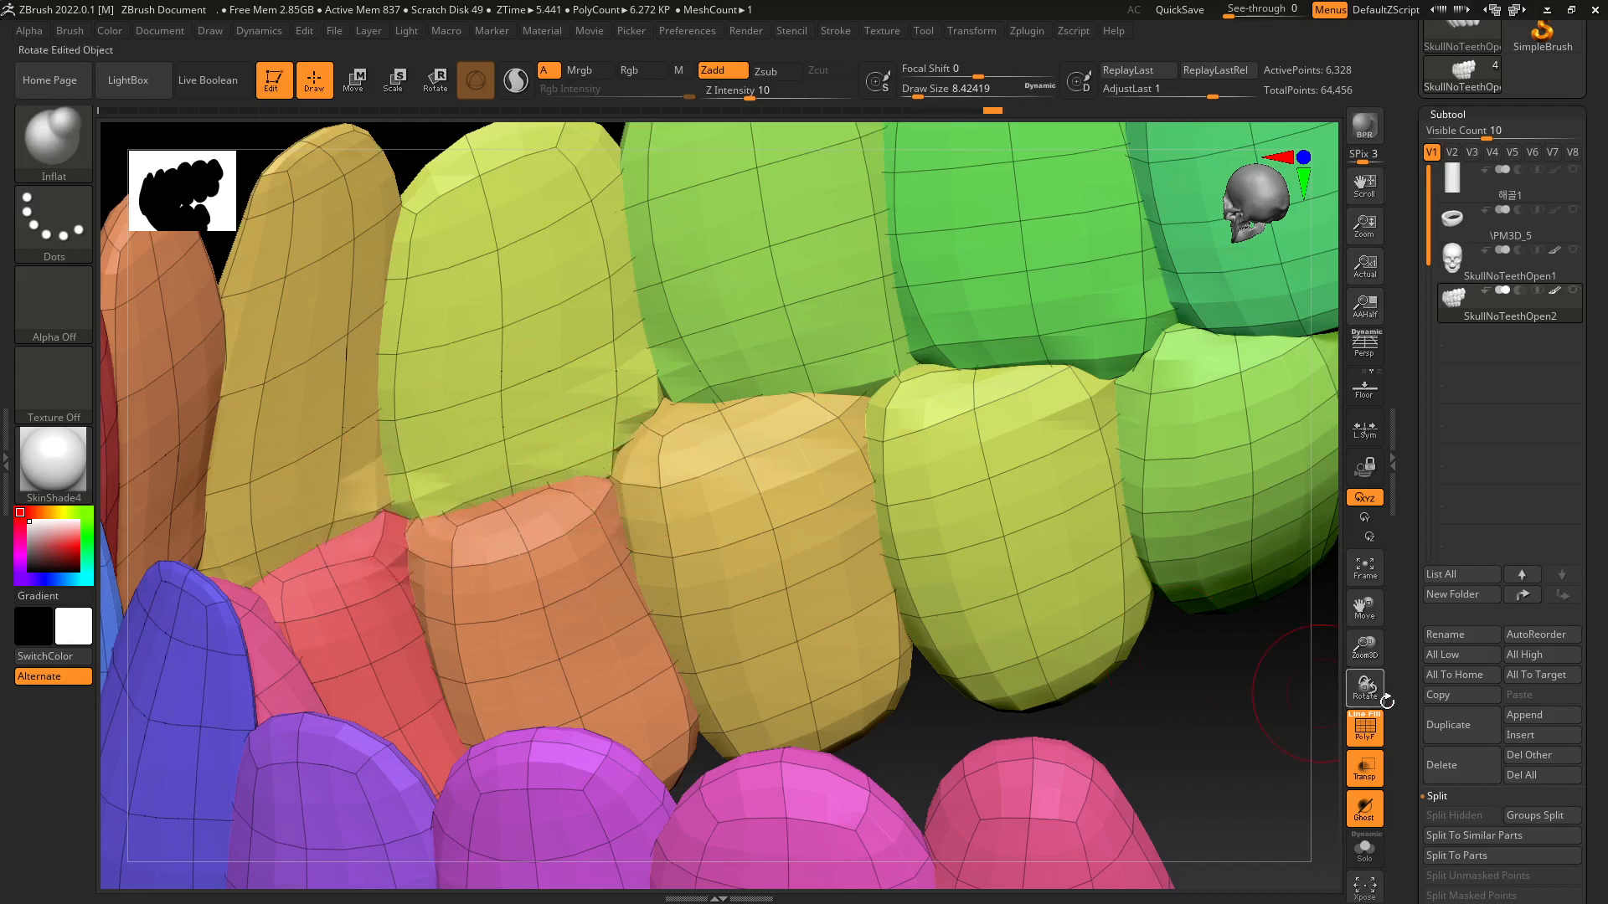
Inflate the biting edges of the front teeth to close the gaps between the upper and lower rows.
mouse_move(1261, 718)
left_mouse_down()
mouse_move(1031, 586)
mouse_move(855, 675)
mouse_move(838, 669)
left_mouse_up()
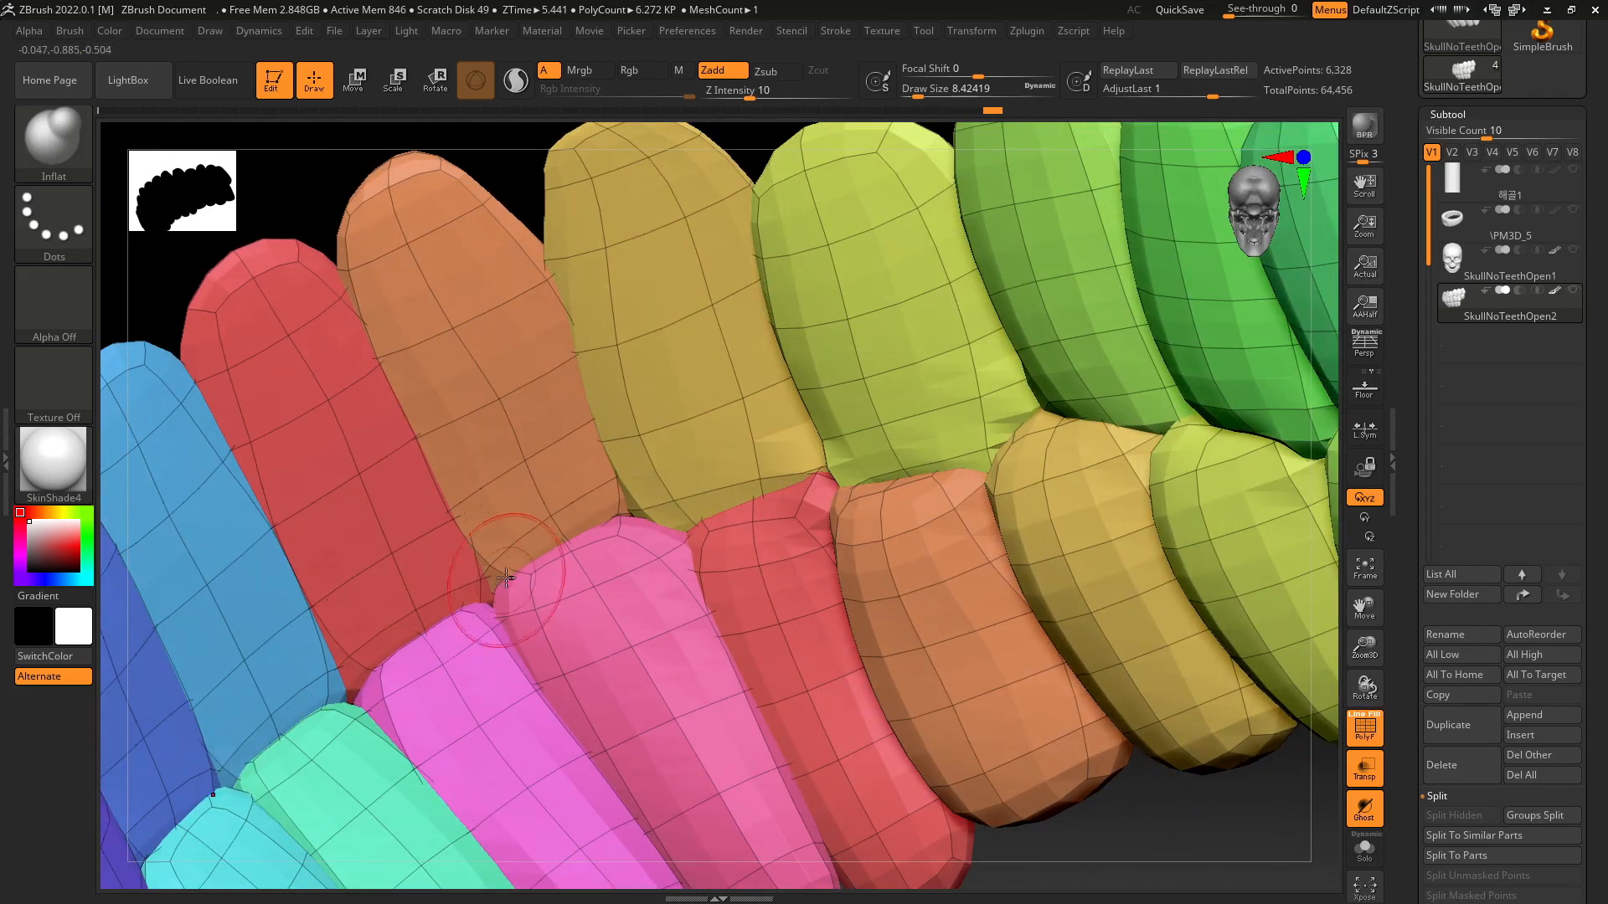
left_click_drag(506, 578, 485, 606)
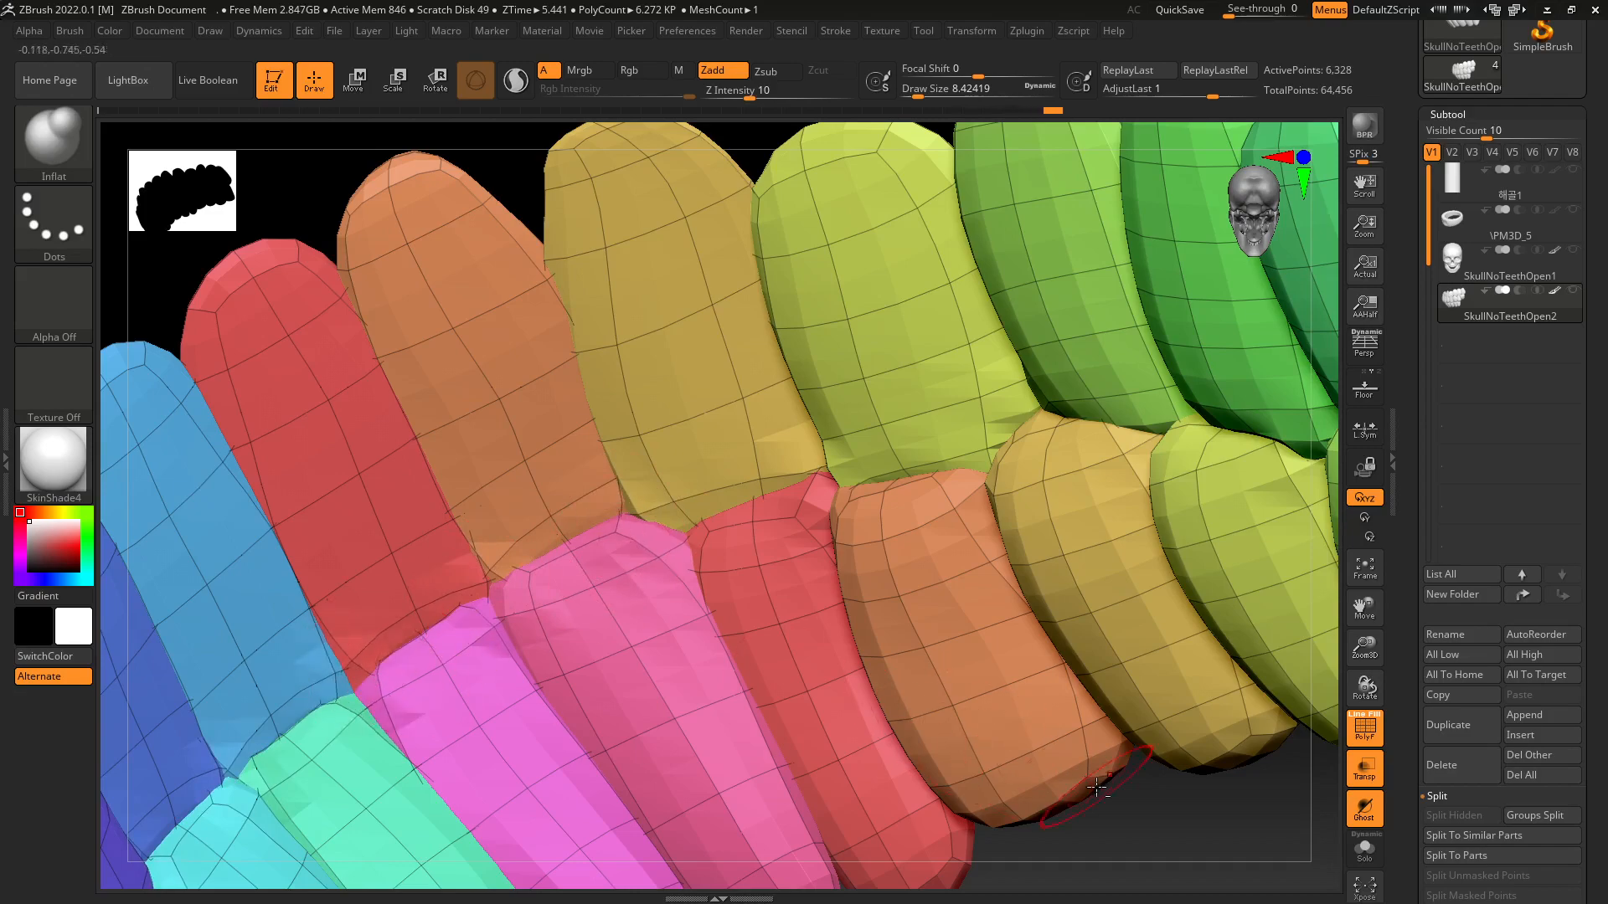
right_click_drag(1096, 788, 1049, 710, "ctrl")
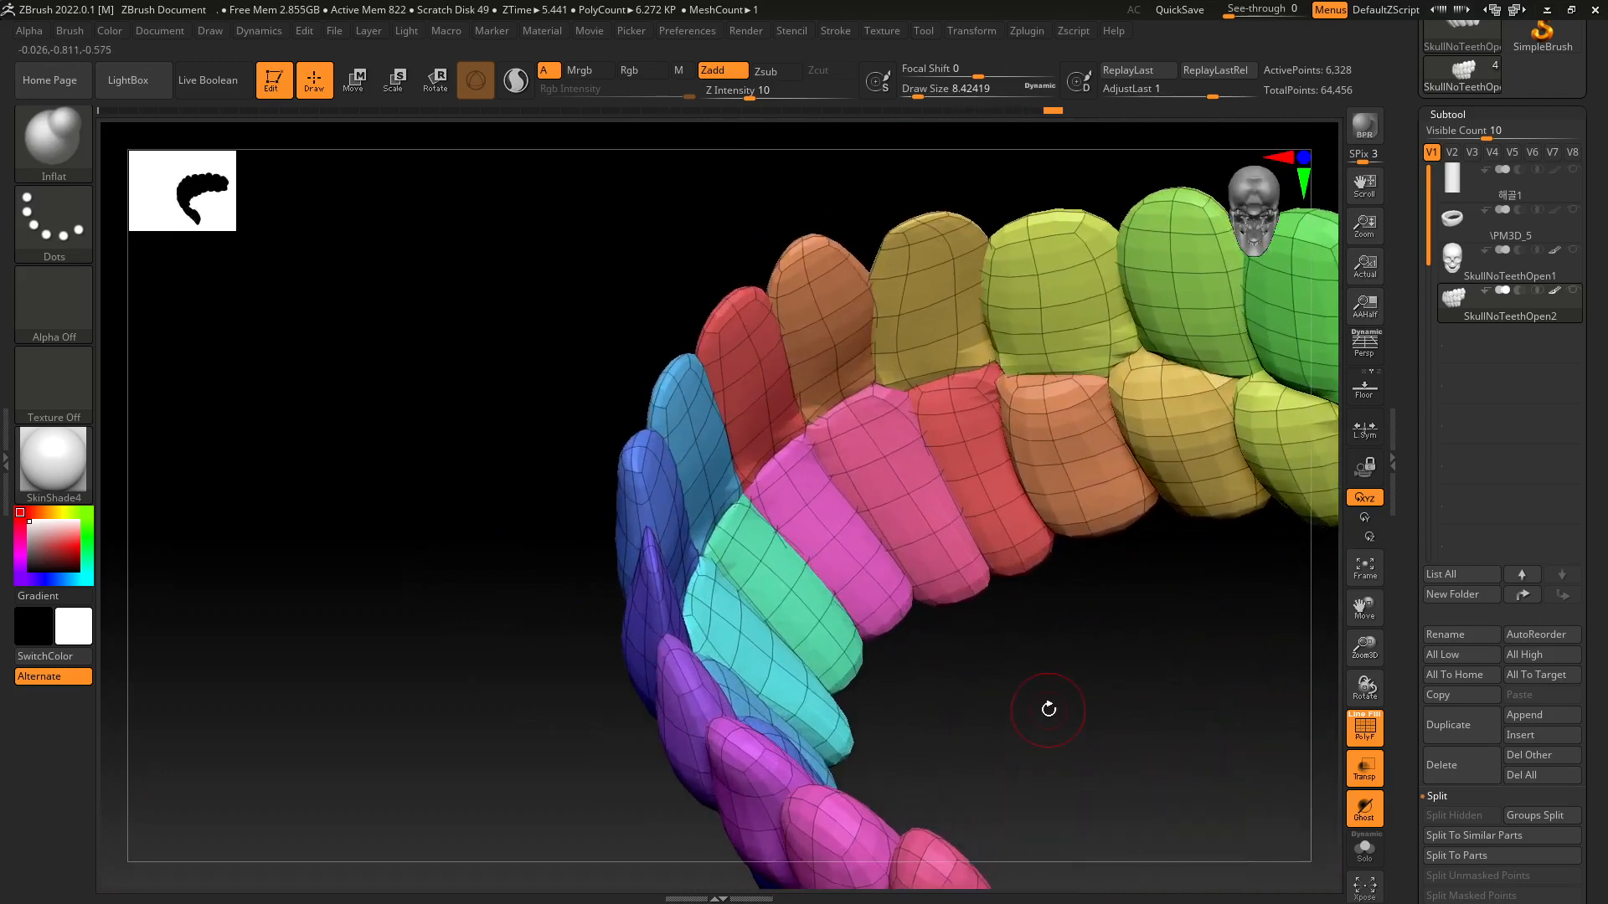
Enlarge the Inflat draw size to about 16 and swell the orange, ochre and yellow upper teeth.
key("s")
left_click_drag(1049, 710, 1054, 705)
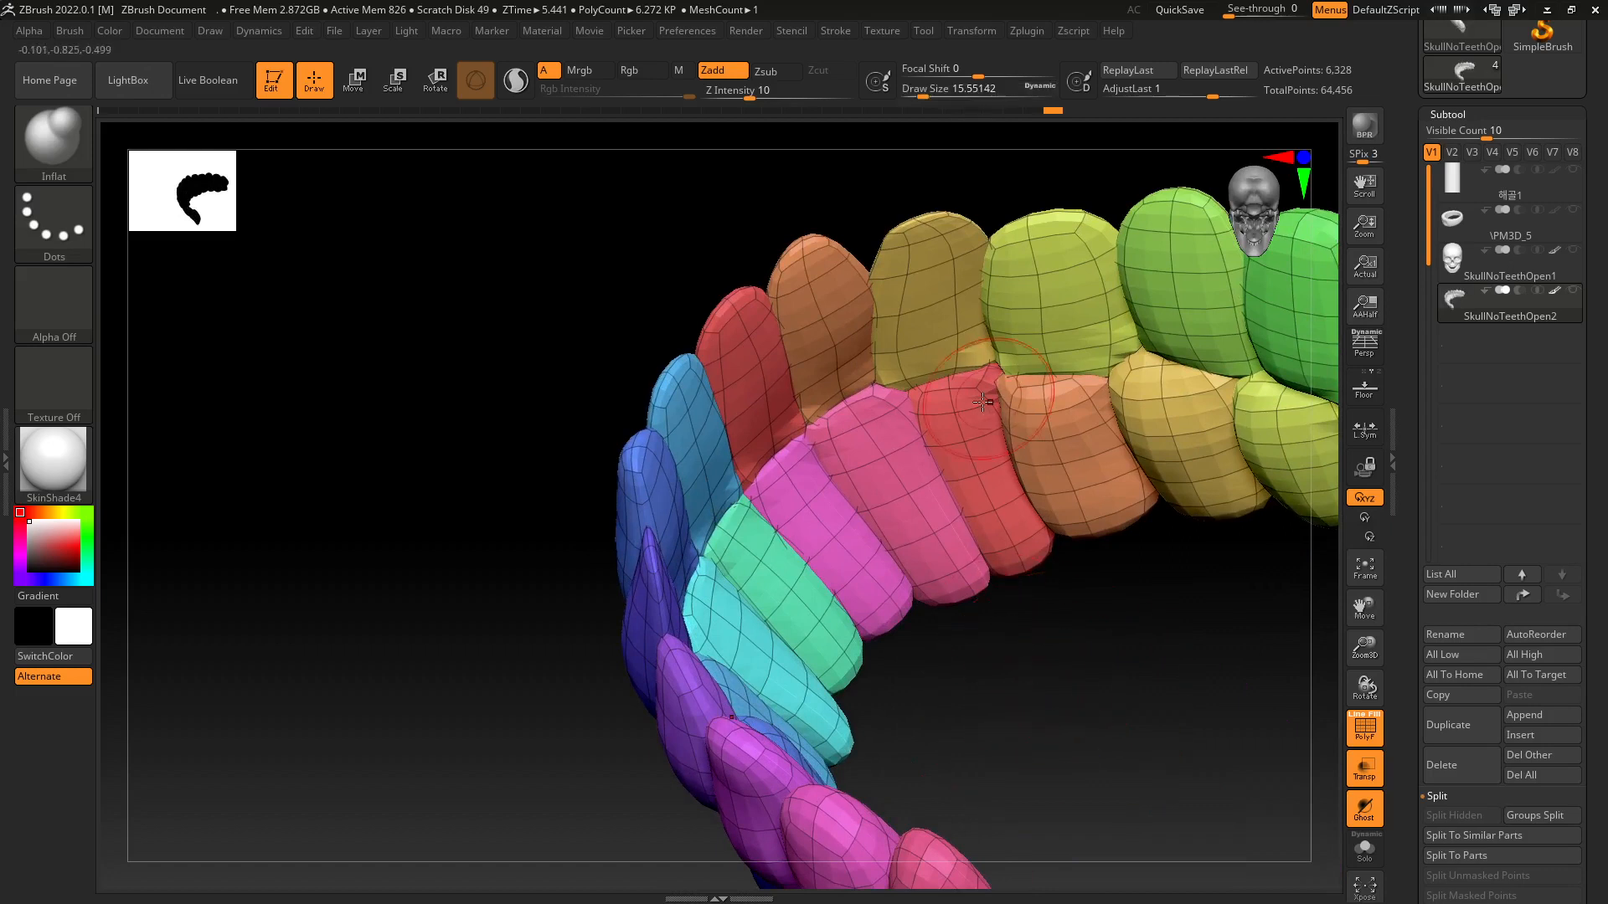
left_click_drag(854, 335, 852, 369)
left_click_drag(818, 314, 828, 381)
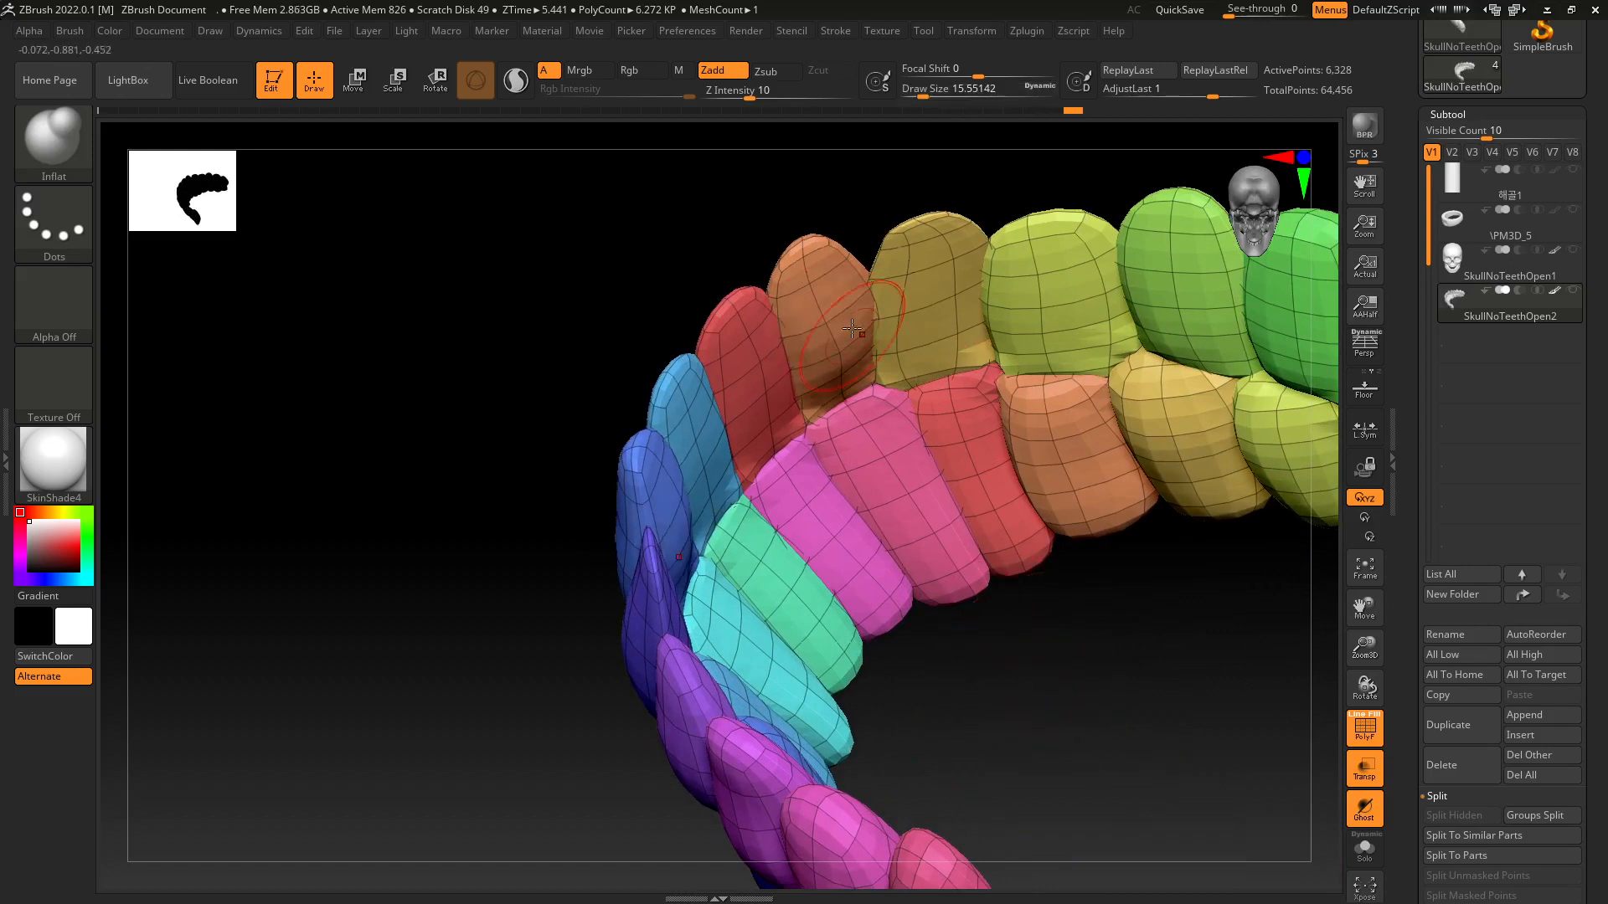
mouse_move(867, 310)
left_mouse_down()
mouse_move(875, 376)
mouse_move(918, 370)
left_mouse_up()
left_click_drag(973, 295, 977, 352)
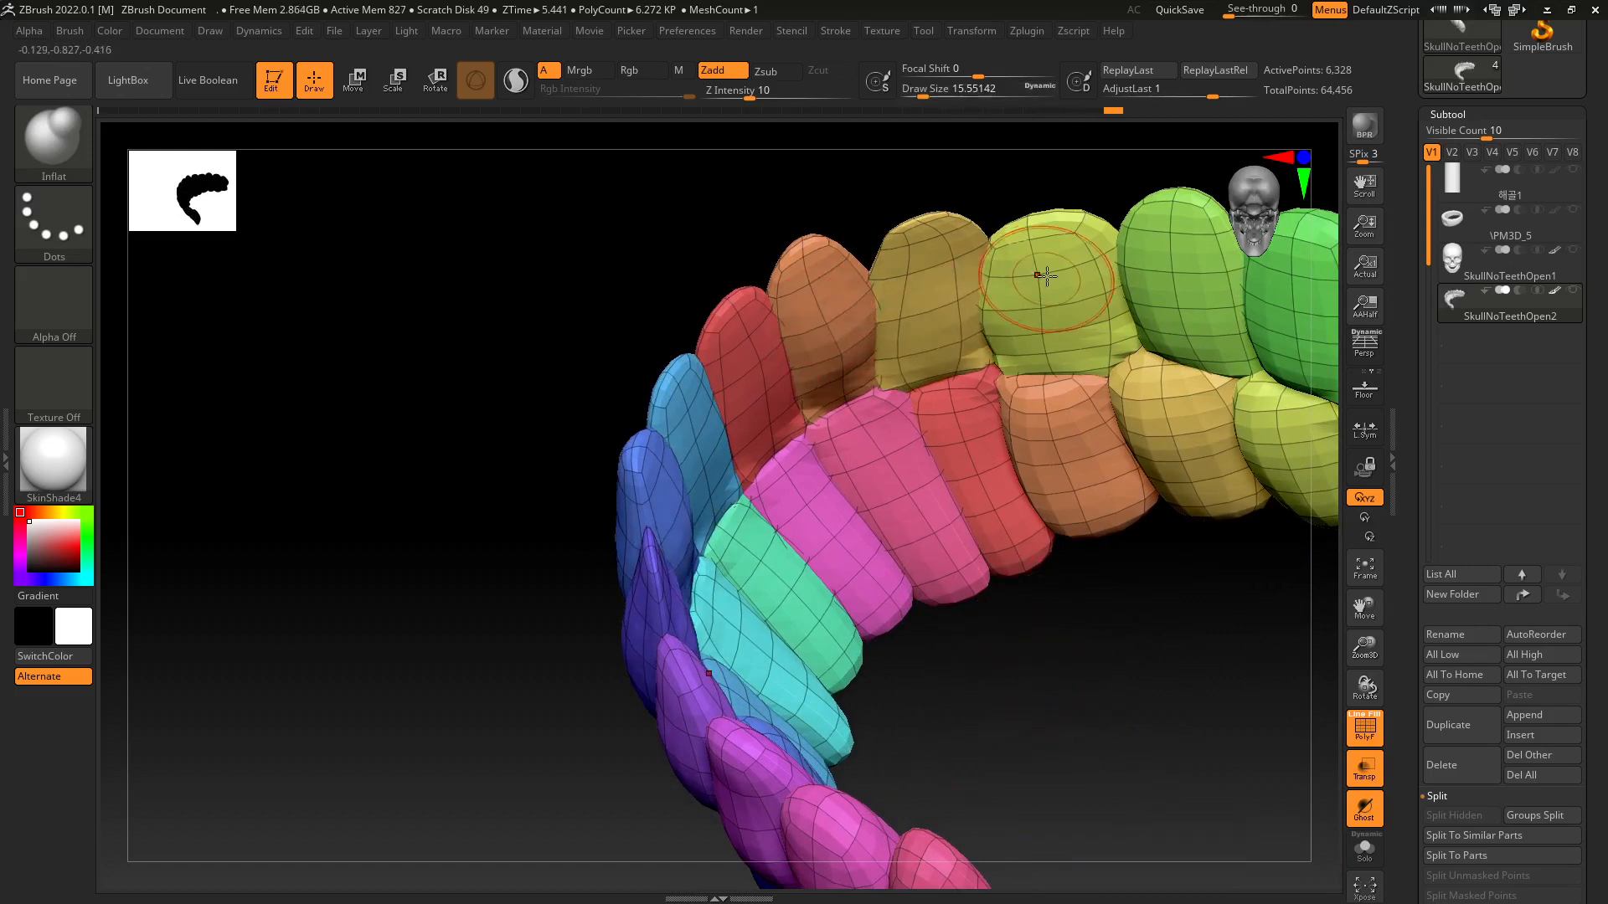
Change the auto masking setting of the Inflat brush.
mouse_move(964, 402)
right_mouse_down()
mouse_move(940, 424)
mouse_move(1013, 450)
right_mouse_up()
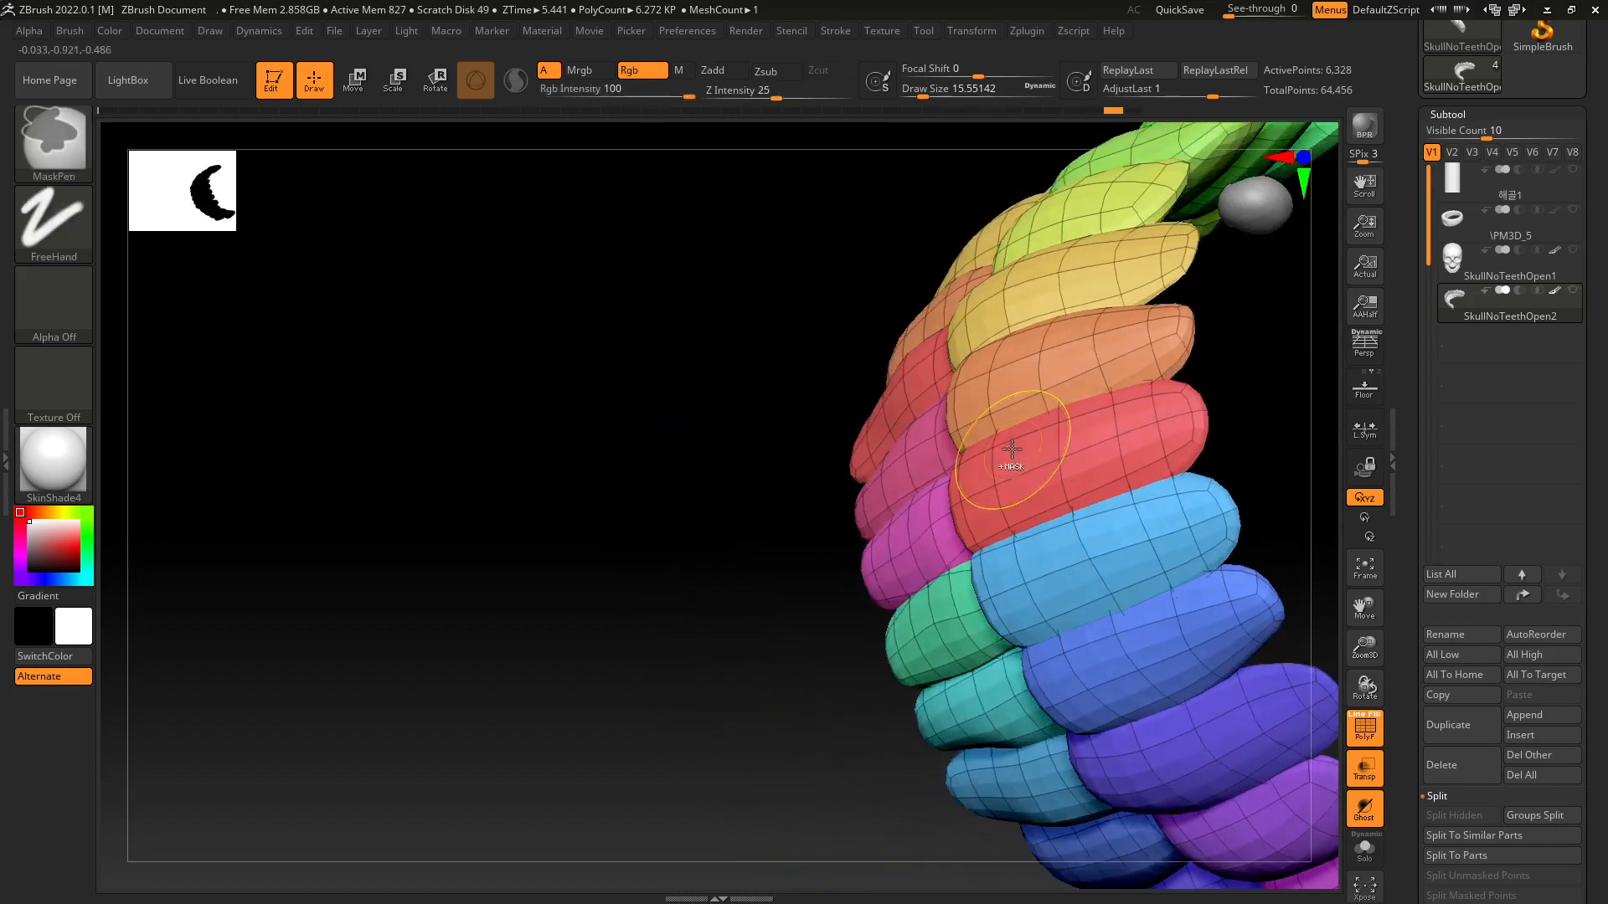
right_click_drag(1005, 465, 697, 452)
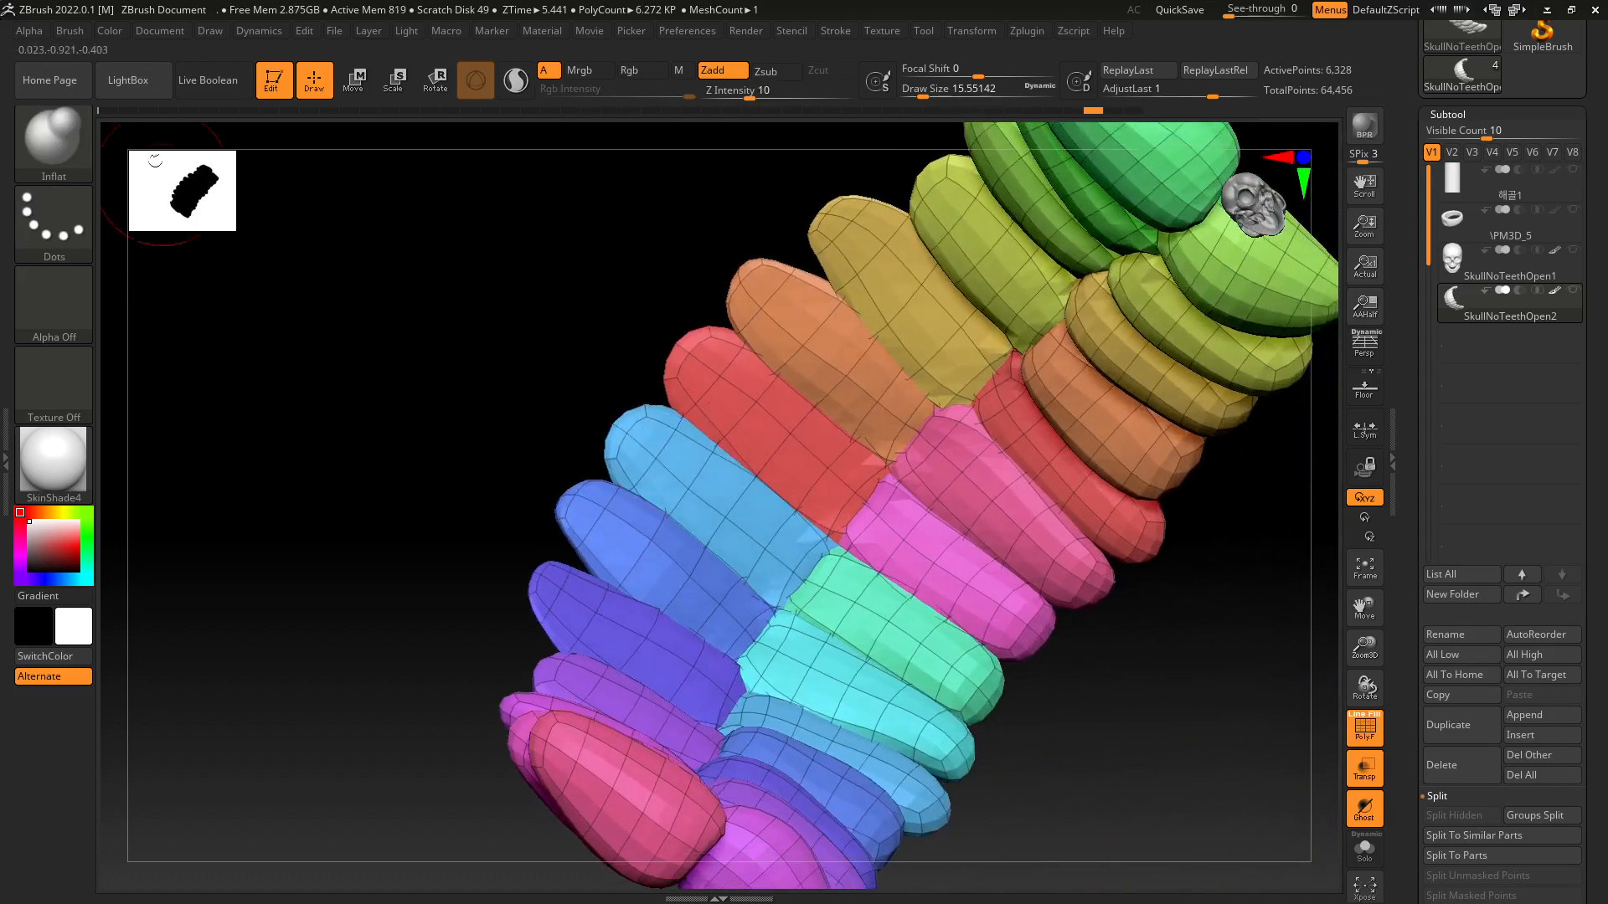
left_click(74, 34)
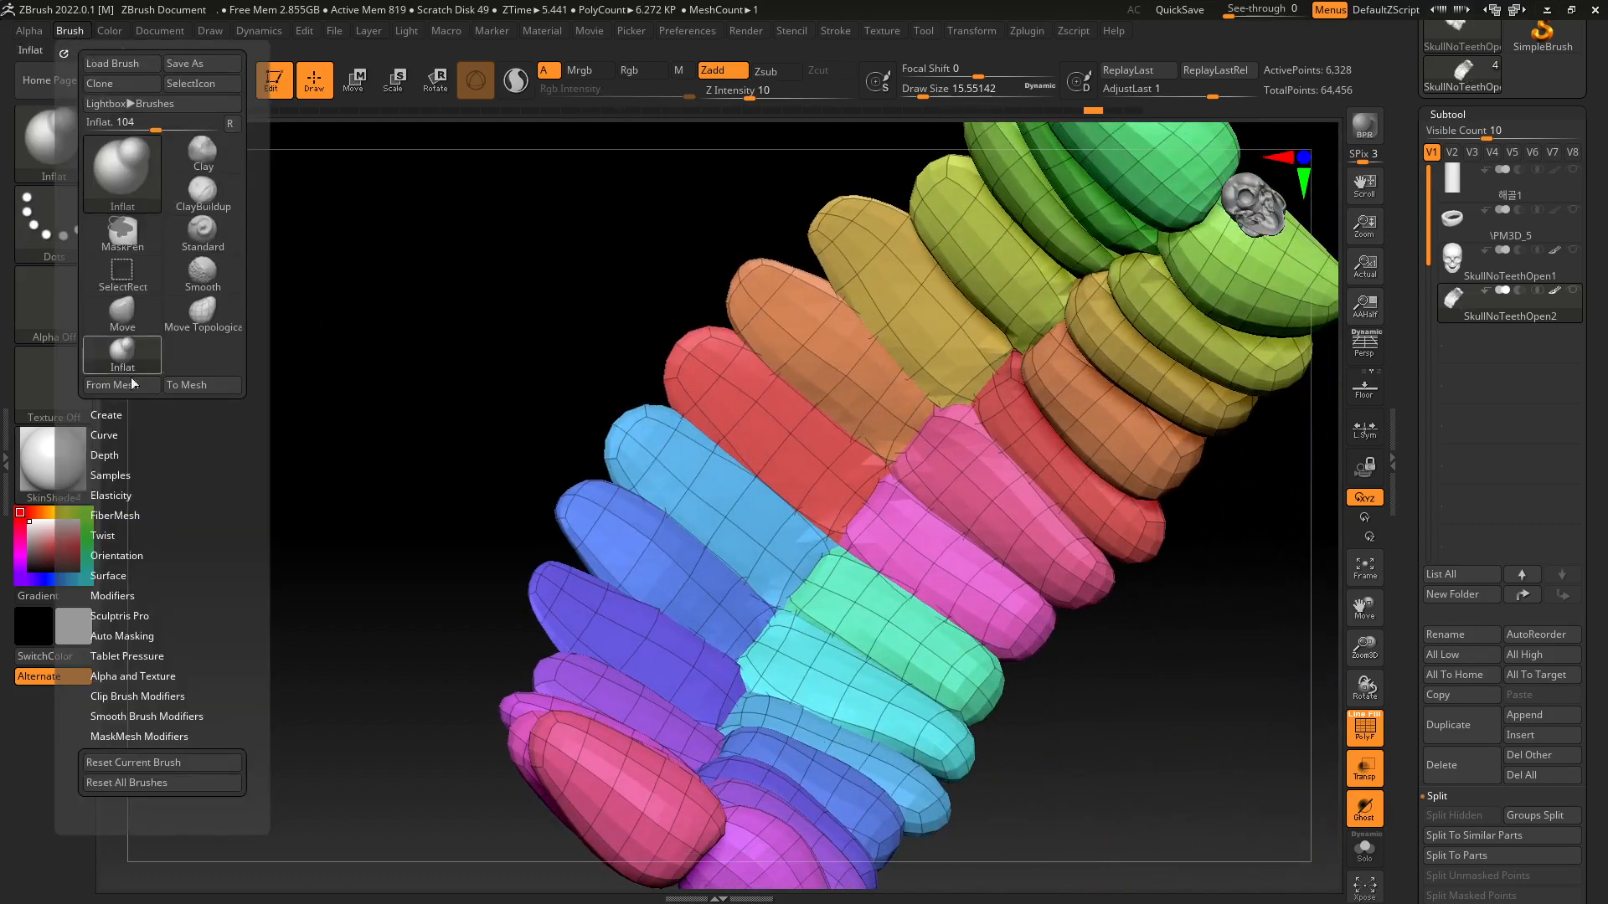
left_click(138, 632)
left_click(218, 517)
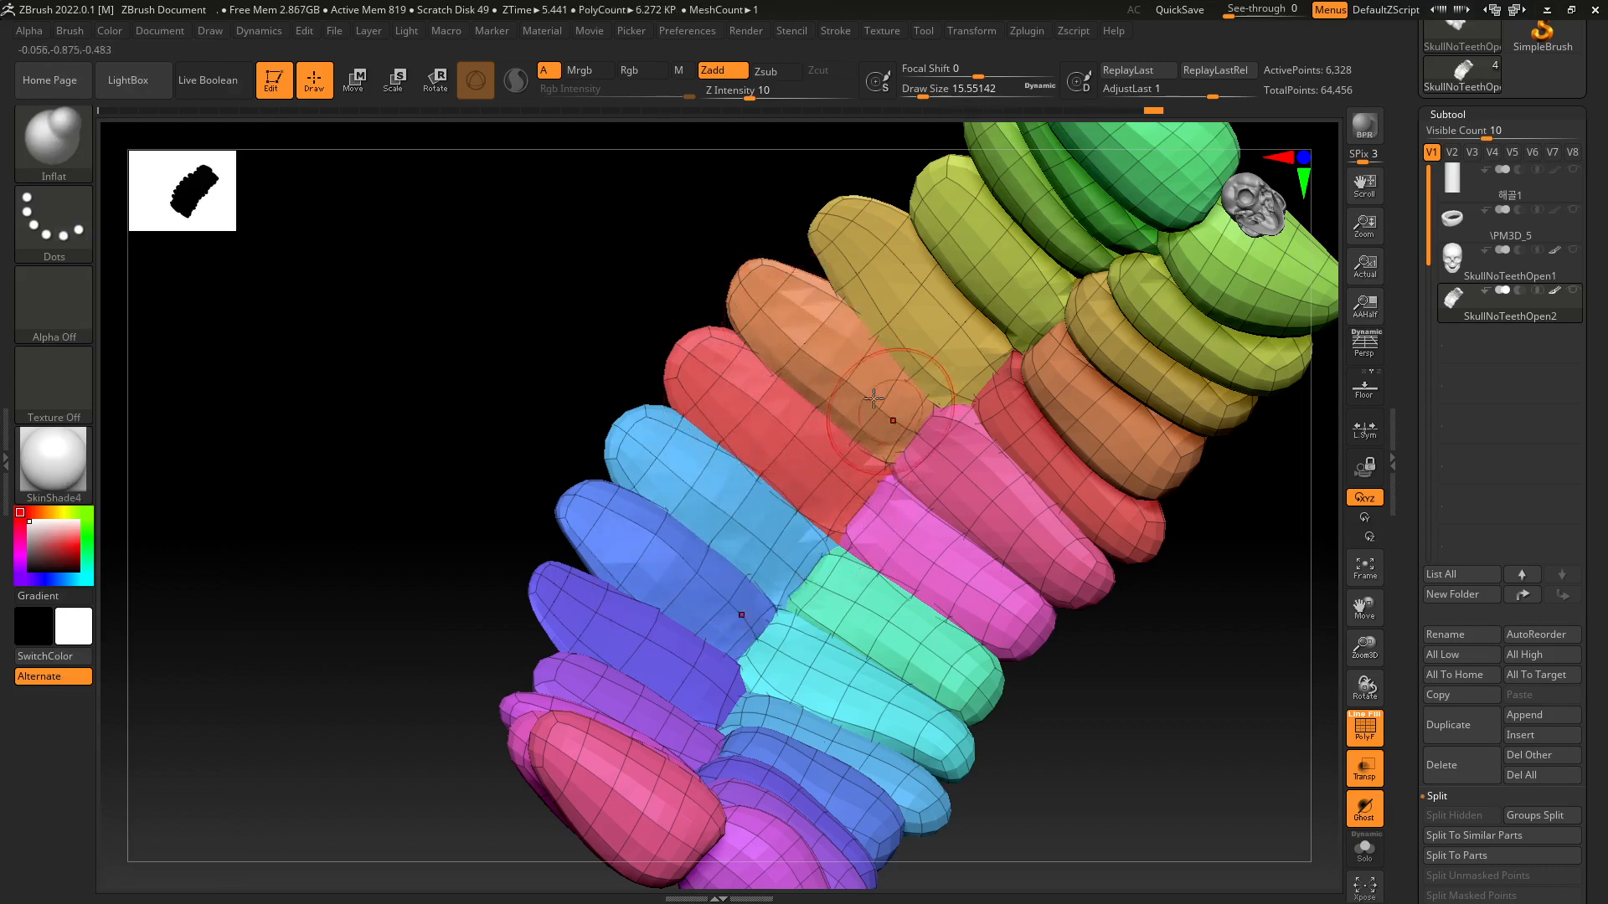
Inflate the faces of the upper front teeth from the ochre tooth to the blue ones for more volume.
mouse_move(850, 281)
left_mouse_down()
mouse_move(955, 377)
mouse_move(913, 268)
left_mouse_up()
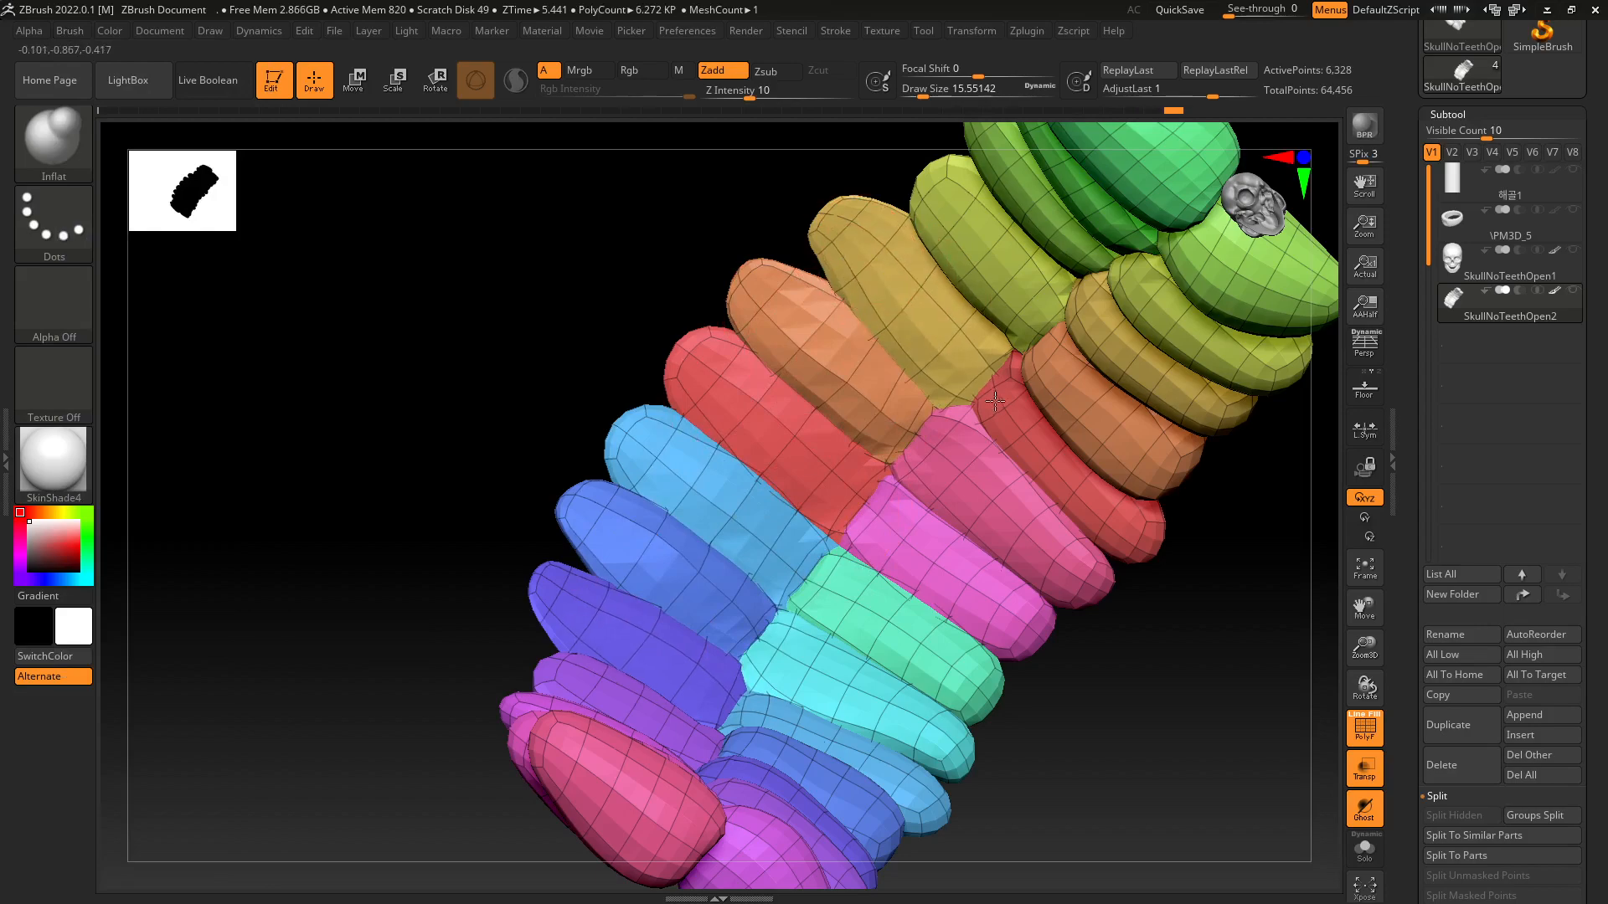
mouse_move(840, 498)
right_mouse_down()
mouse_move(930, 544)
mouse_move(988, 539)
mouse_move(1016, 503)
mouse_move(878, 513)
mouse_move(890, 531)
right_mouse_up()
mouse_move(928, 455)
left_mouse_down()
mouse_move(901, 600)
mouse_move(875, 590)
left_mouse_up()
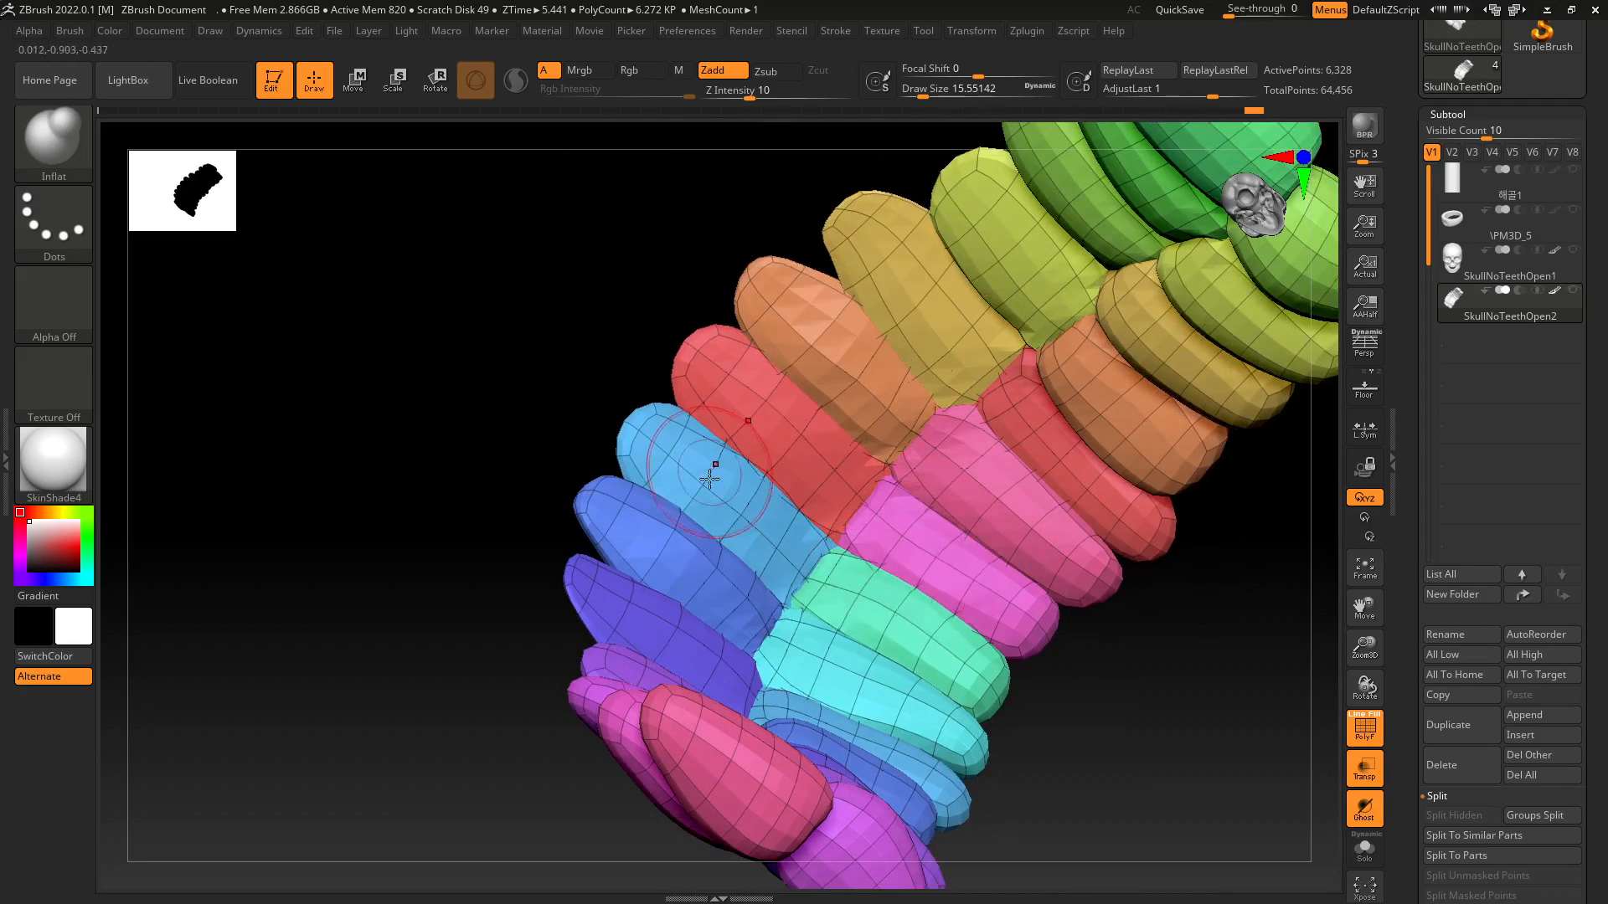
left_click_drag(784, 541, 795, 564)
right_click_drag(859, 458, 842, 459)
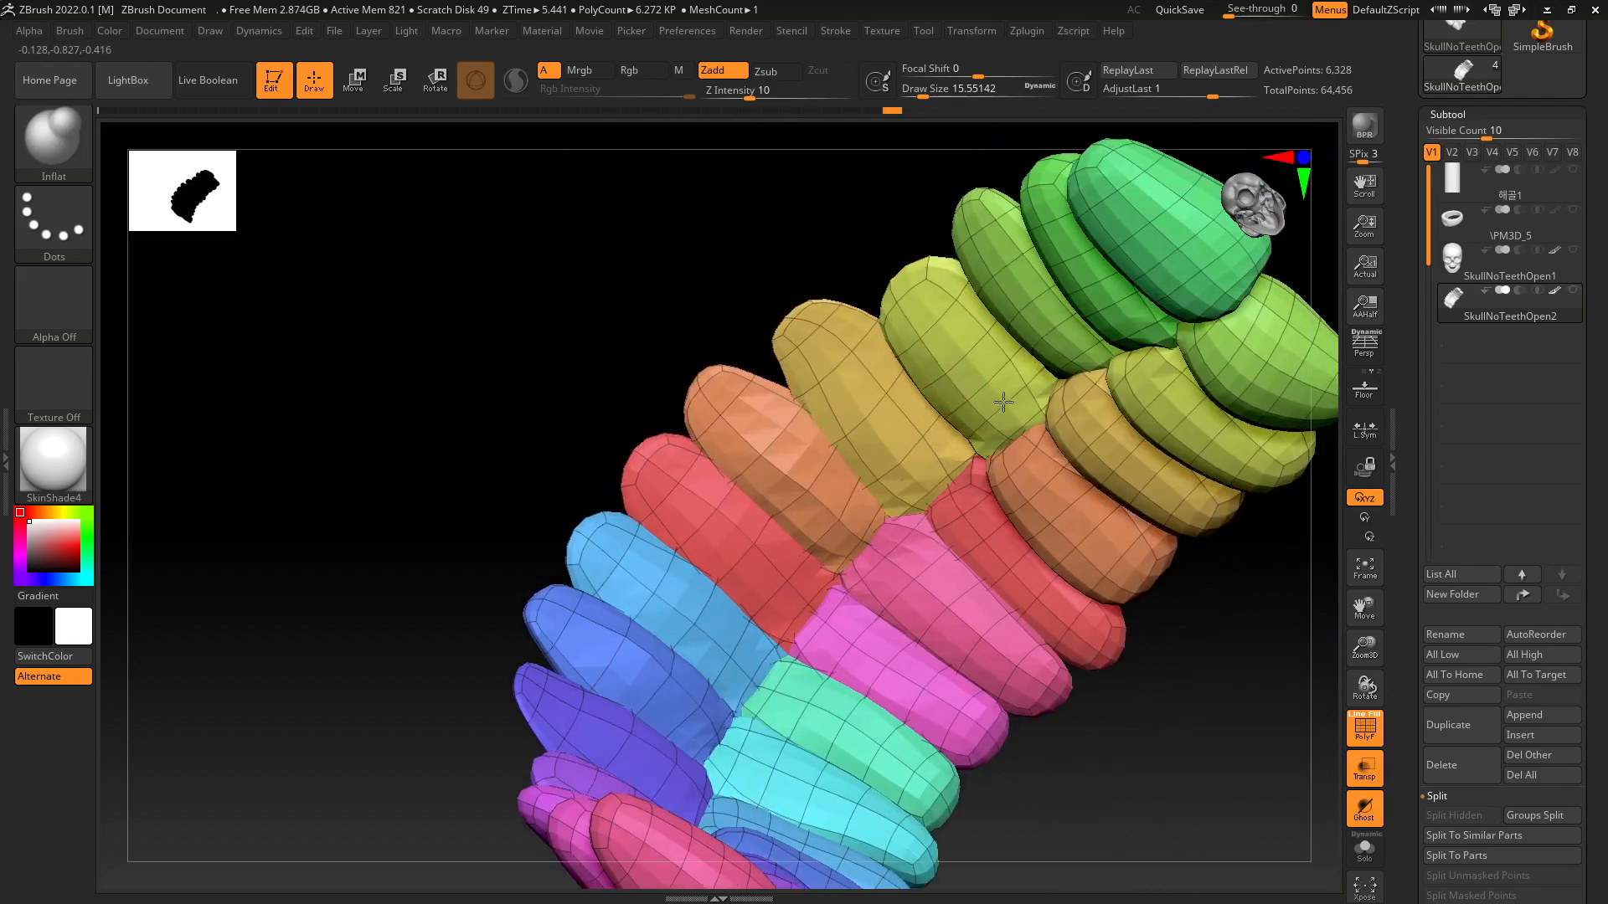
Add volume with Inflat to the side teeth and the remaining front teeth in both rows, viewing them from several angles.
right_click_drag(1021, 366, 1114, 316)
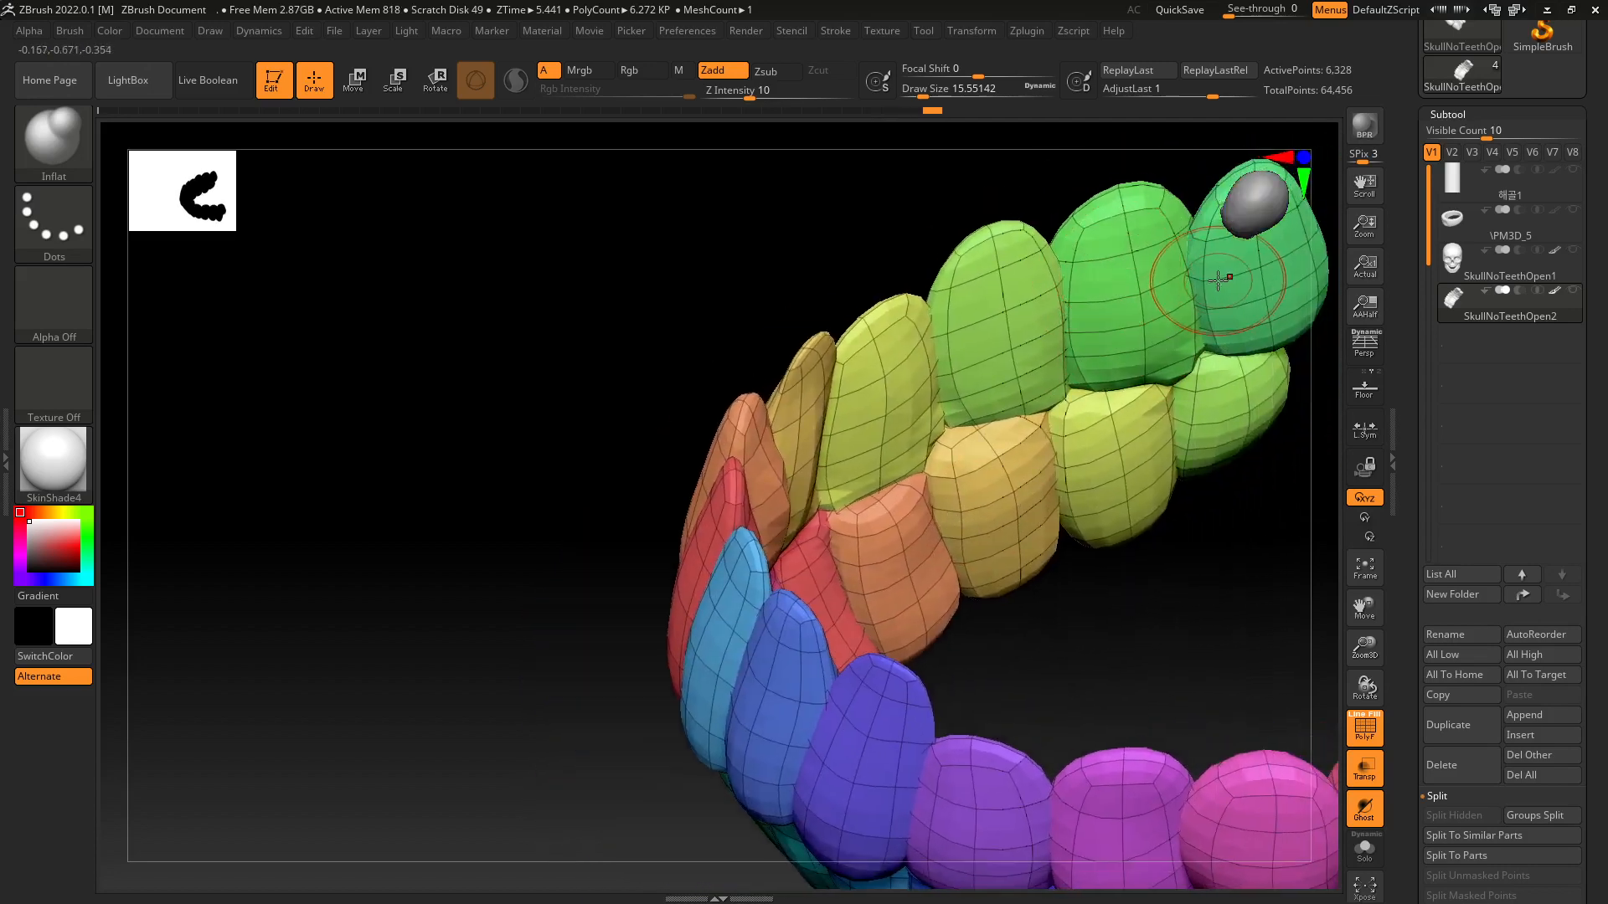
right_click_drag(1218, 279, 1106, 369)
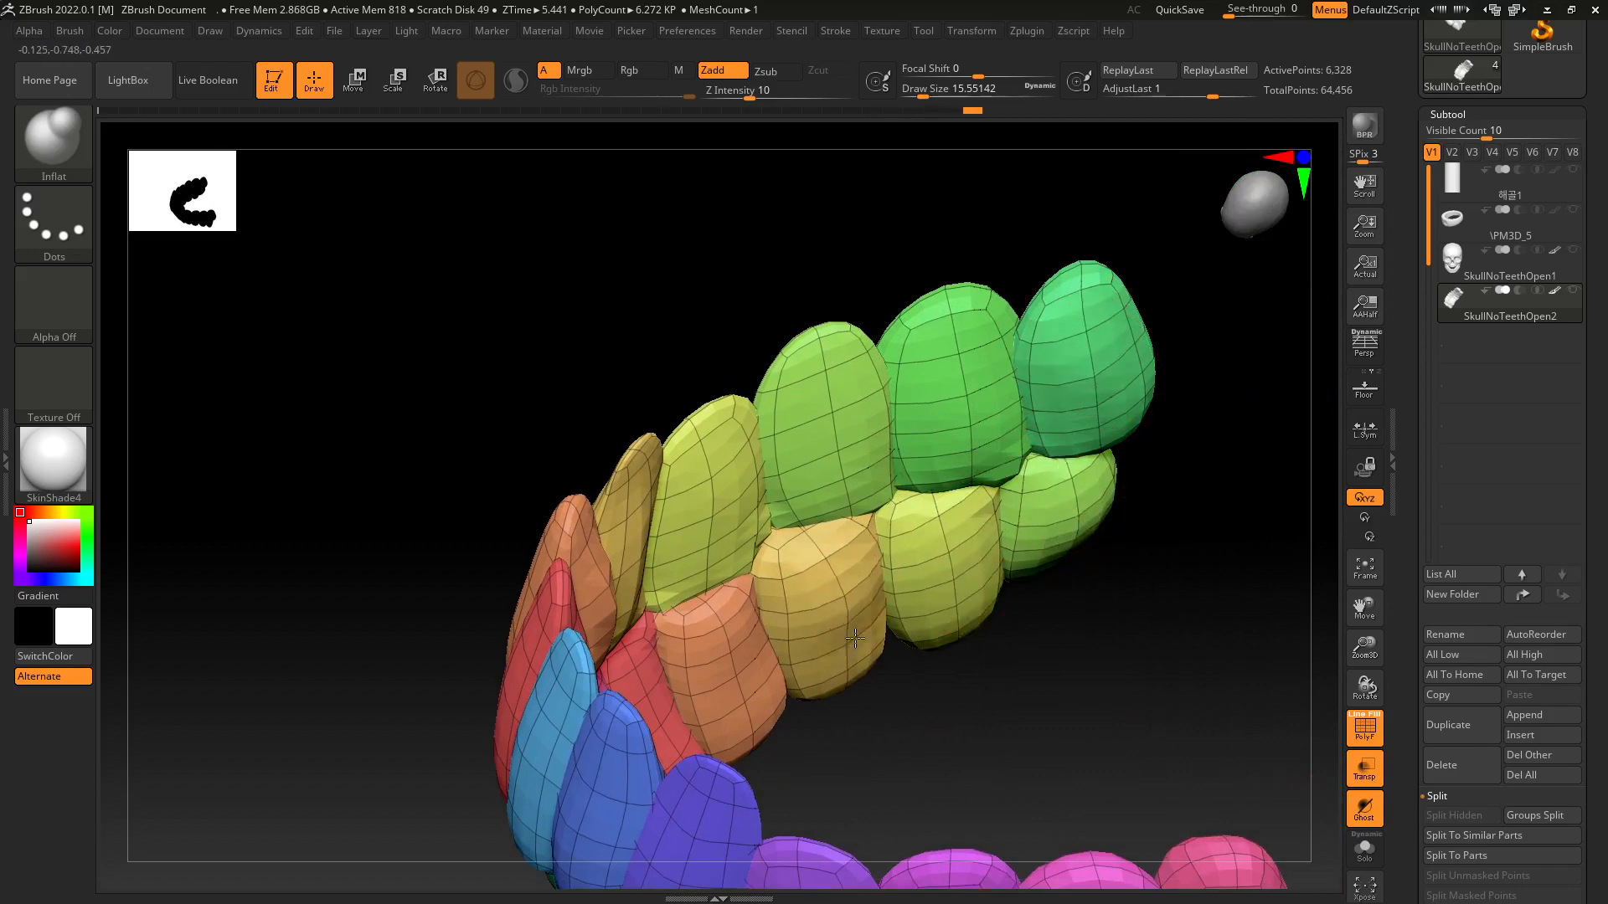
right_click_drag(855, 639, 839, 605)
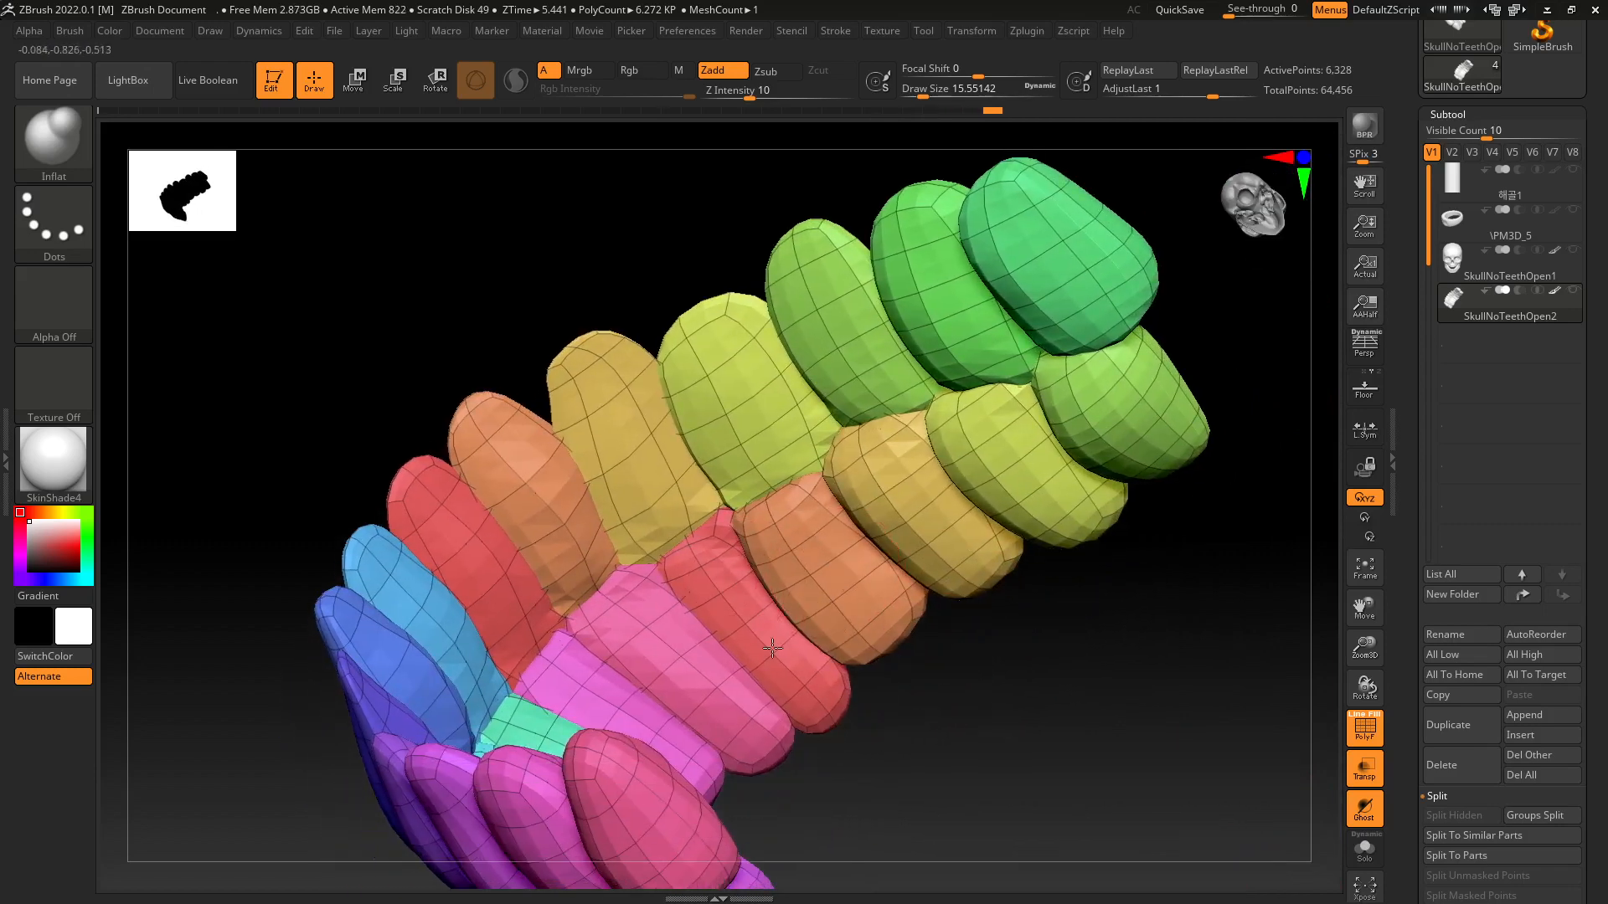
right_click_drag(696, 681, 623, 694)
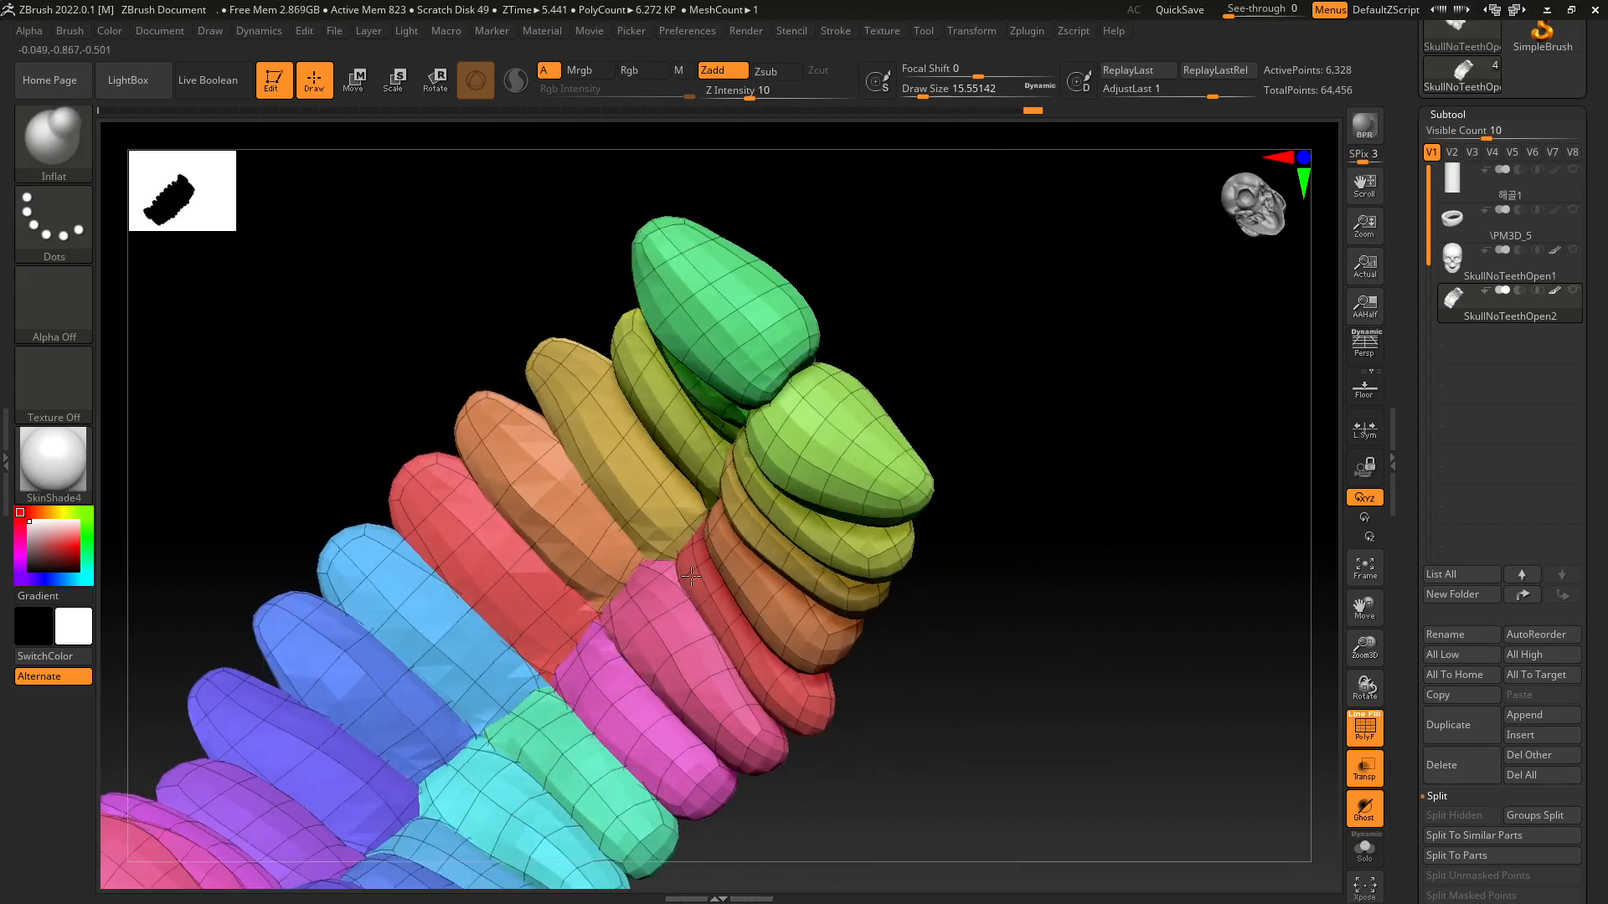
right_click_drag(673, 675, 649, 636)
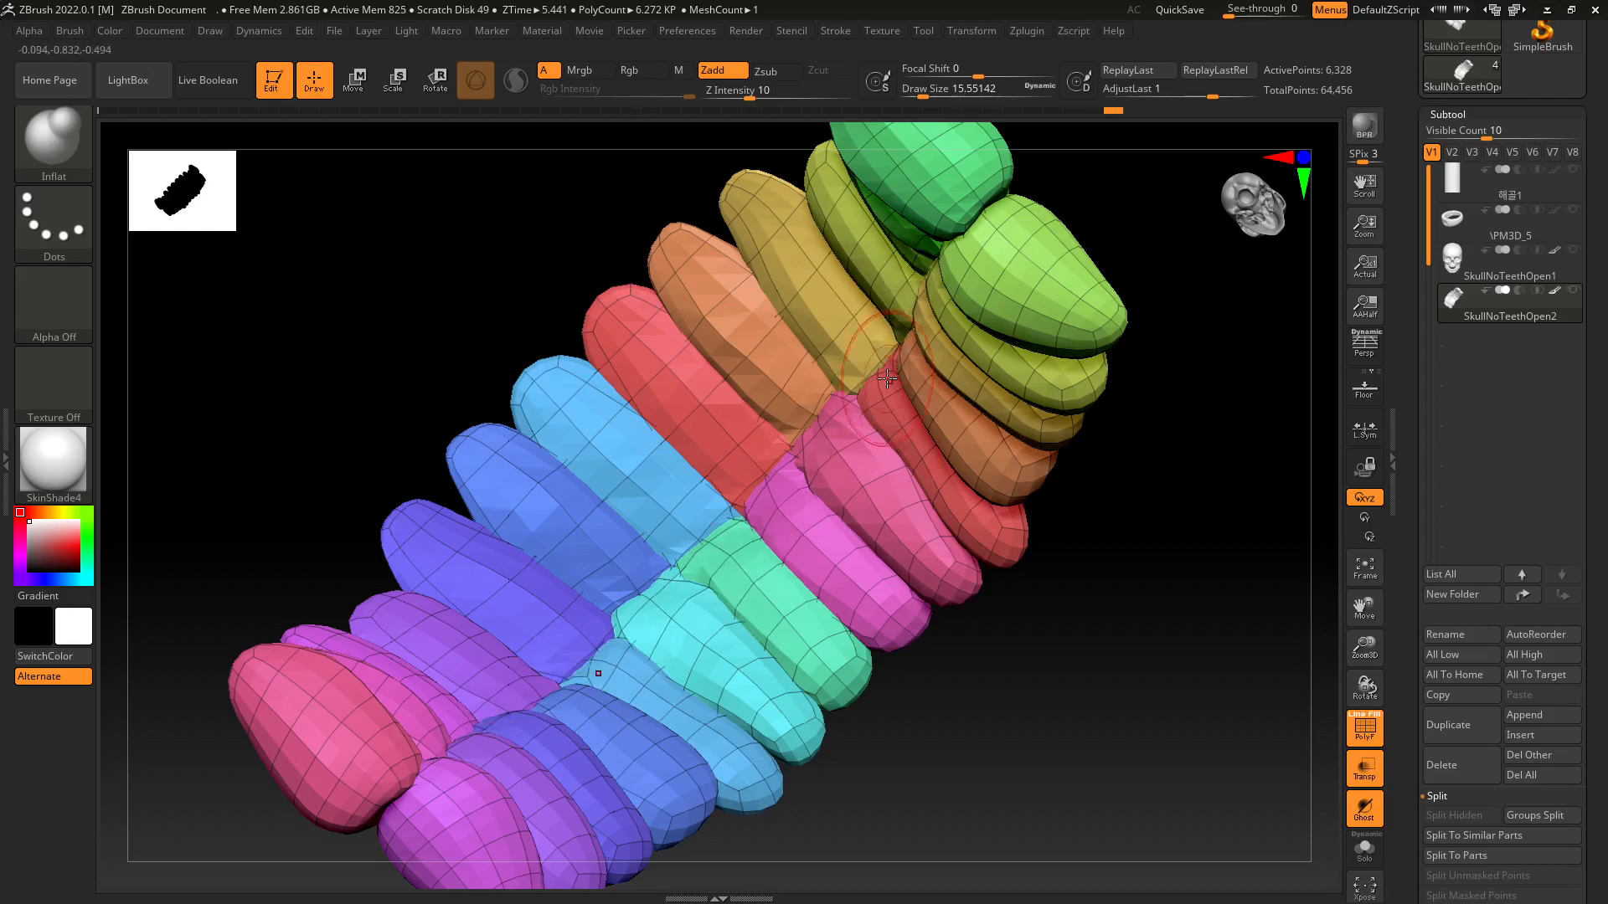
Subdivide the teeth mesh once and turn off the wireframe display.
mouse_move(887, 379)
right_mouse_down()
mouse_move(984, 686)
mouse_move(983, 617)
mouse_move(1066, 713)
mouse_move(991, 688)
mouse_move(794, 736)
mouse_move(938, 685)
mouse_move(862, 611)
mouse_move(880, 641)
mouse_move(870, 667)
mouse_move(916, 639)
mouse_move(854, 681)
mouse_move(693, 700)
mouse_move(732, 736)
mouse_move(883, 668)
mouse_move(821, 683)
mouse_move(1319, 746)
right_mouse_up()
key("ctrl+d")
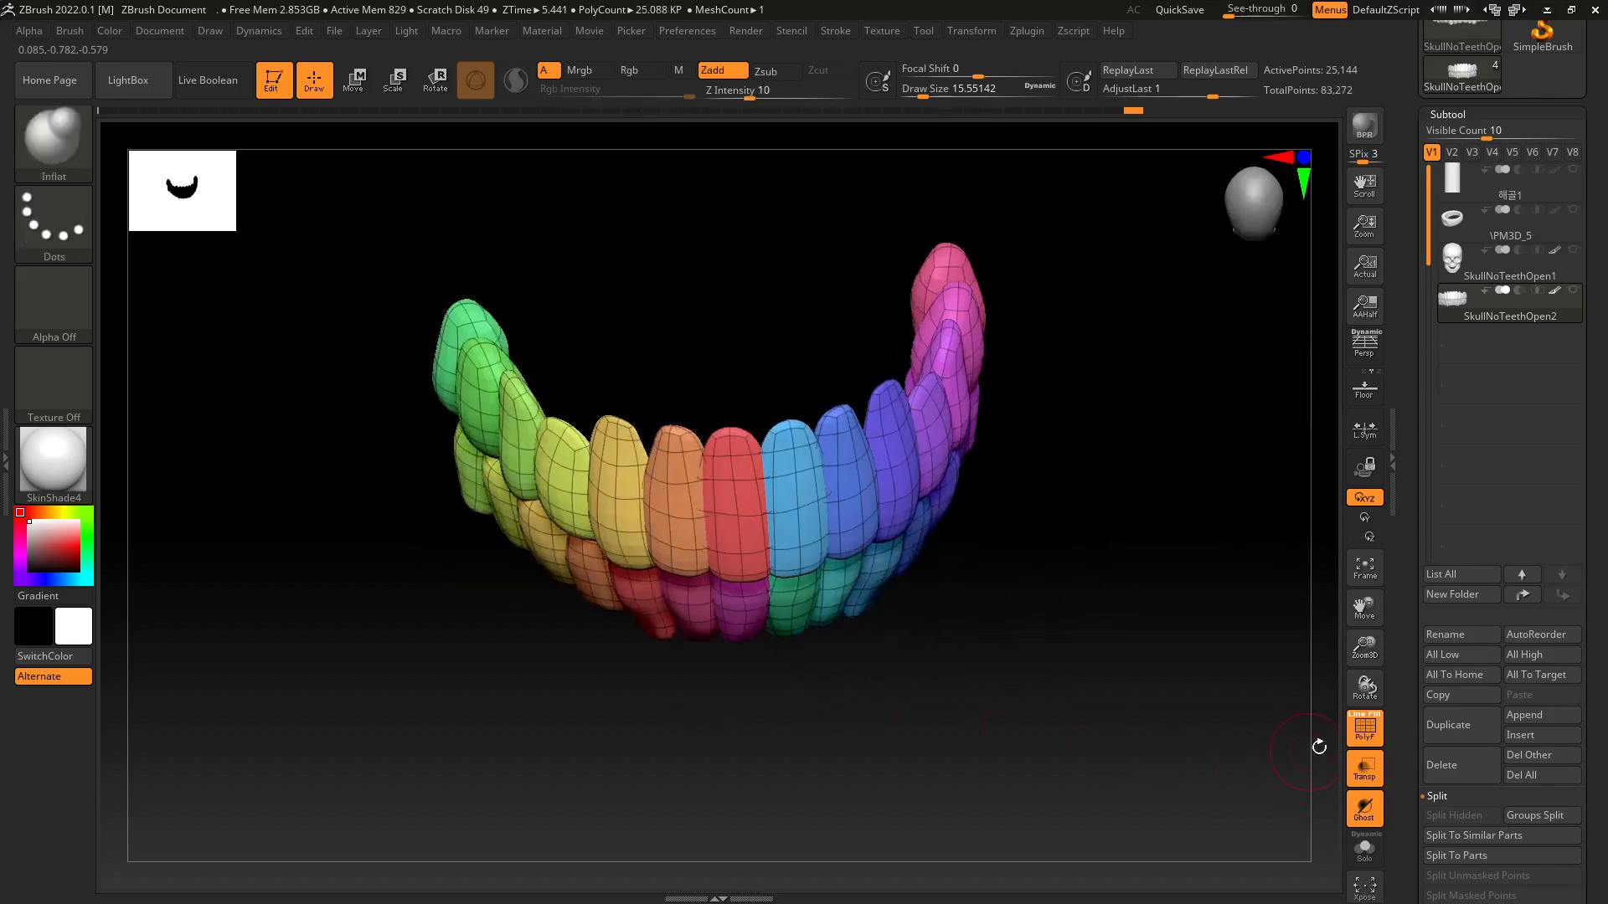
left_click(1365, 727)
right_click_drag(1102, 703, 969, 566)
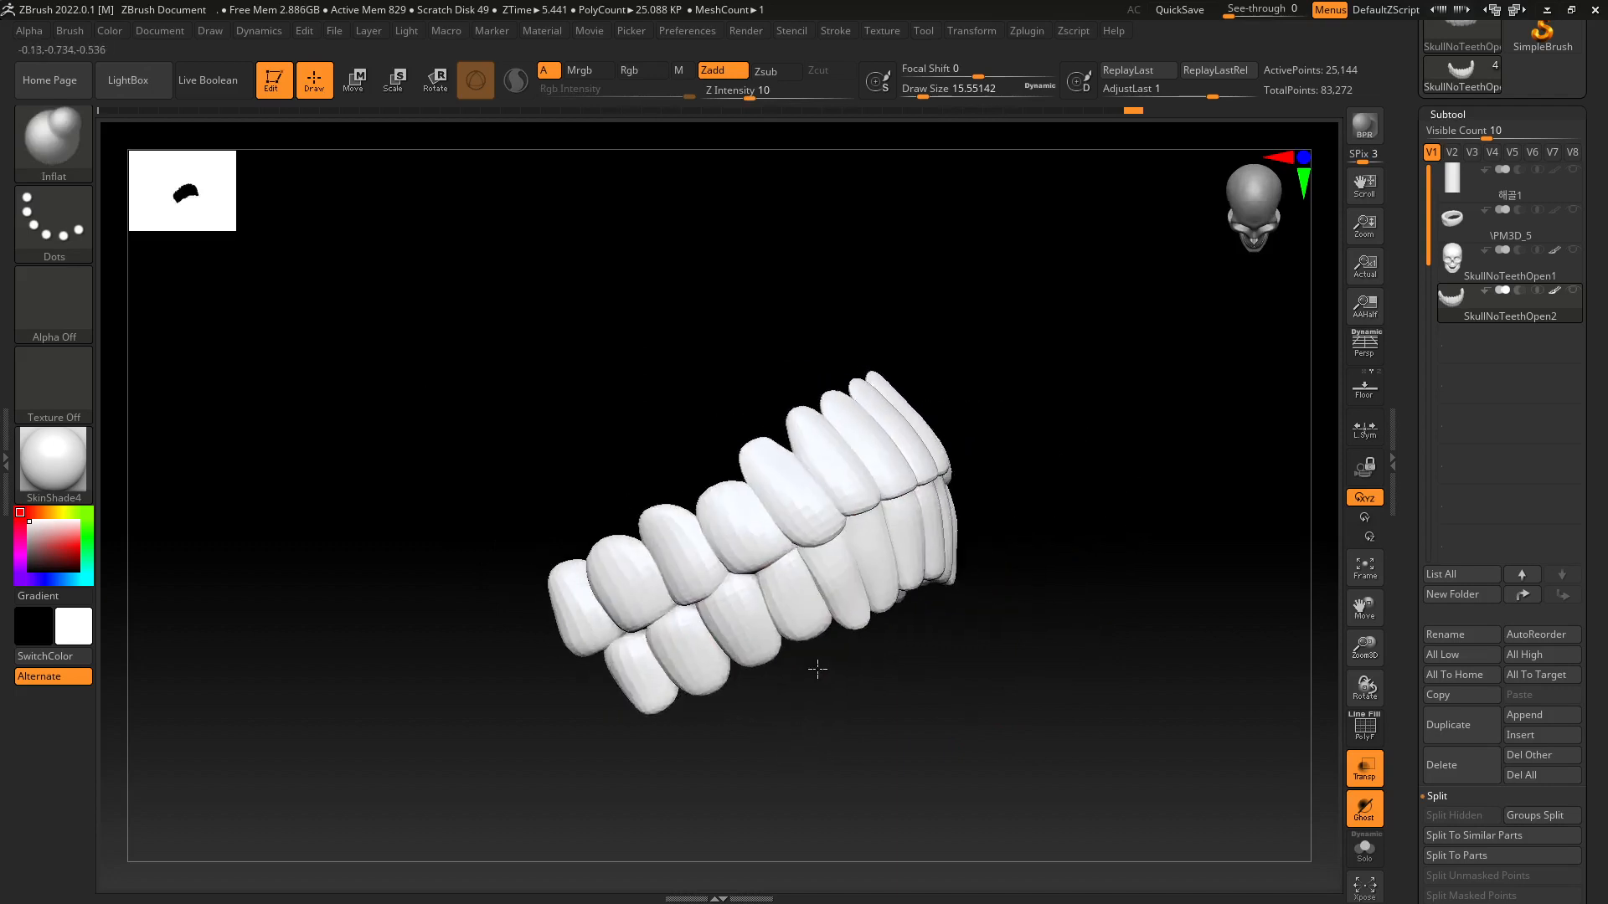
Go over the back, side and front teeth with Inflat to tighten gaps between the rows, and show the wireframe again.
right_click_drag(790, 614, 800, 658, "ctrl")
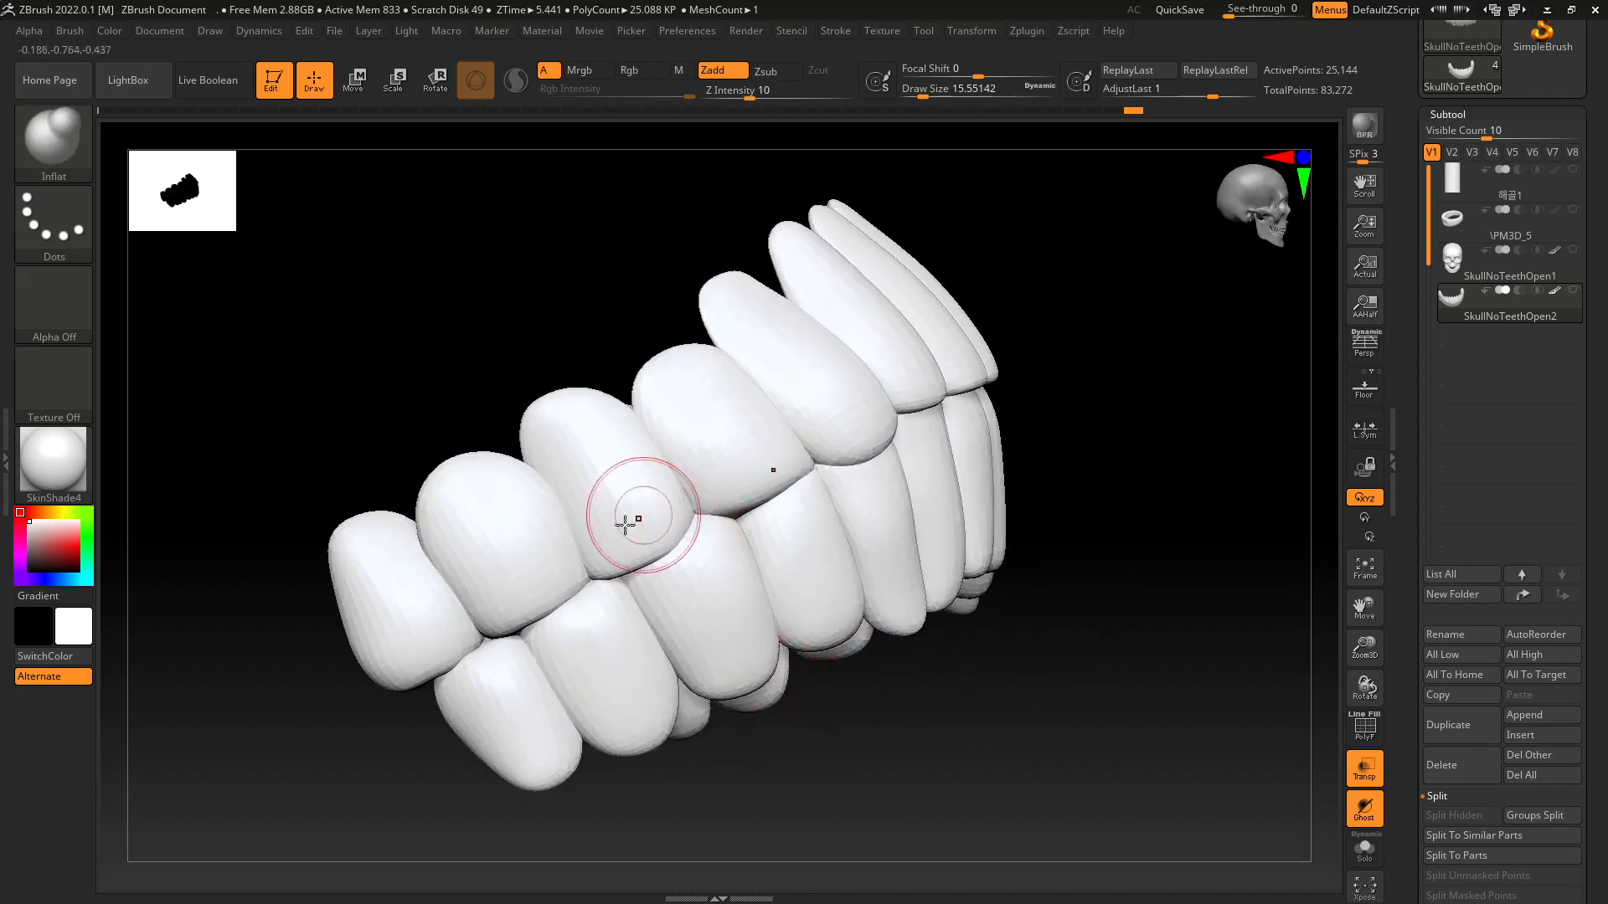
mouse_move(509, 675)
right_mouse_down()
mouse_move(549, 615)
mouse_move(646, 624)
mouse_move(590, 645)
mouse_move(564, 678)
mouse_move(567, 656)
mouse_move(639, 622)
mouse_move(807, 601)
mouse_move(757, 632)
mouse_move(728, 611)
mouse_move(712, 674)
mouse_move(614, 526)
right_mouse_up()
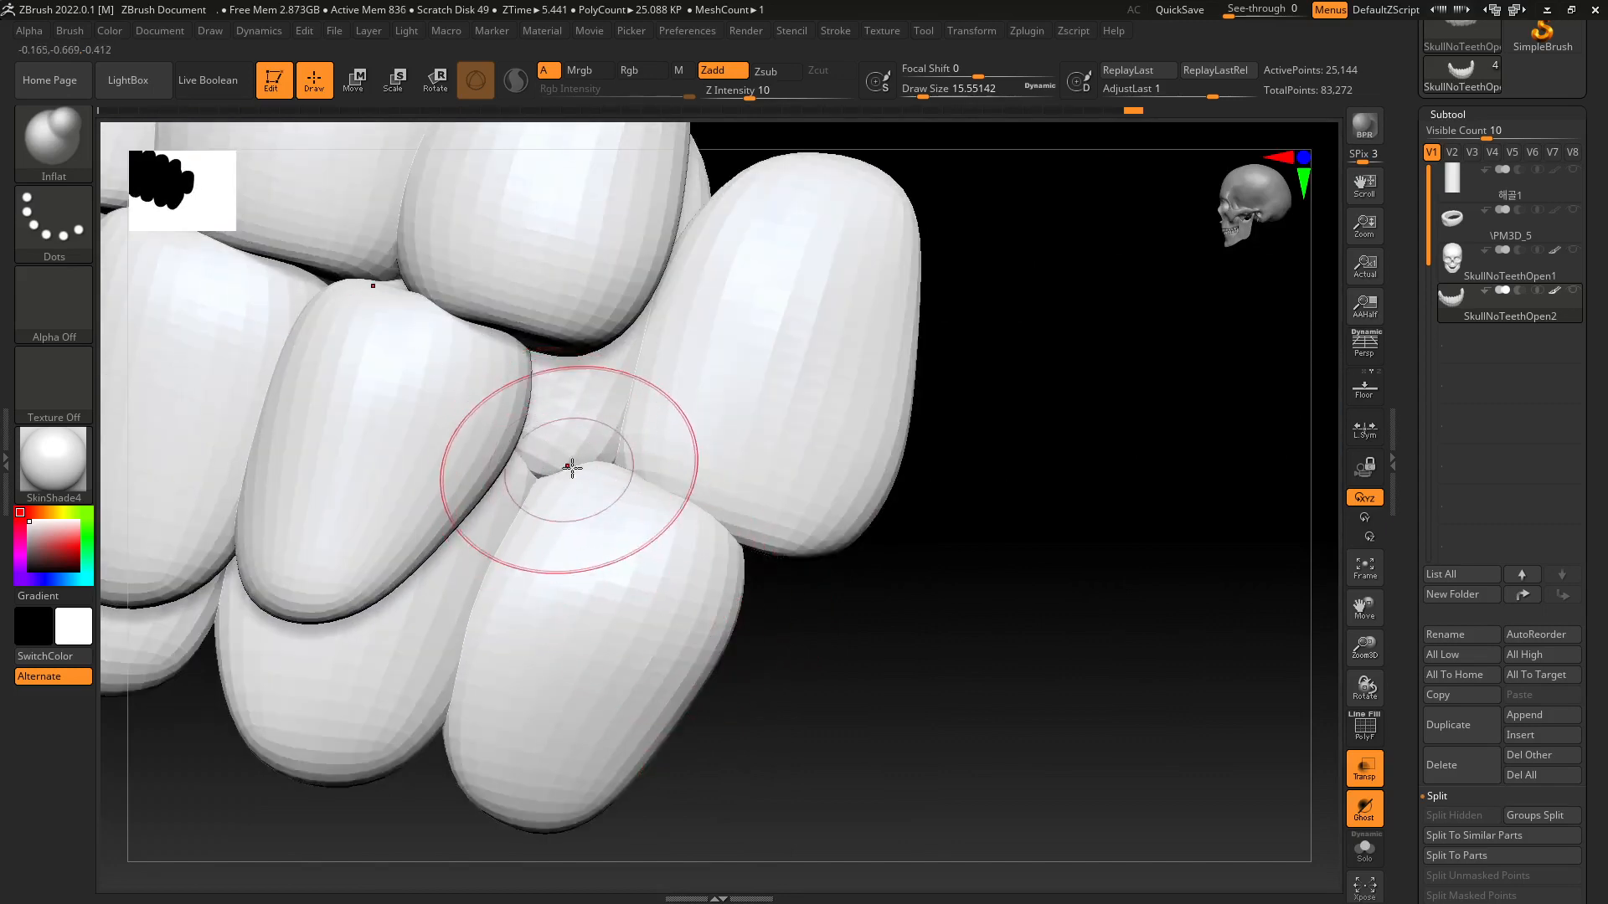
mouse_move(591, 508)
right_mouse_down()
mouse_move(611, 560)
mouse_move(566, 441)
right_mouse_up()
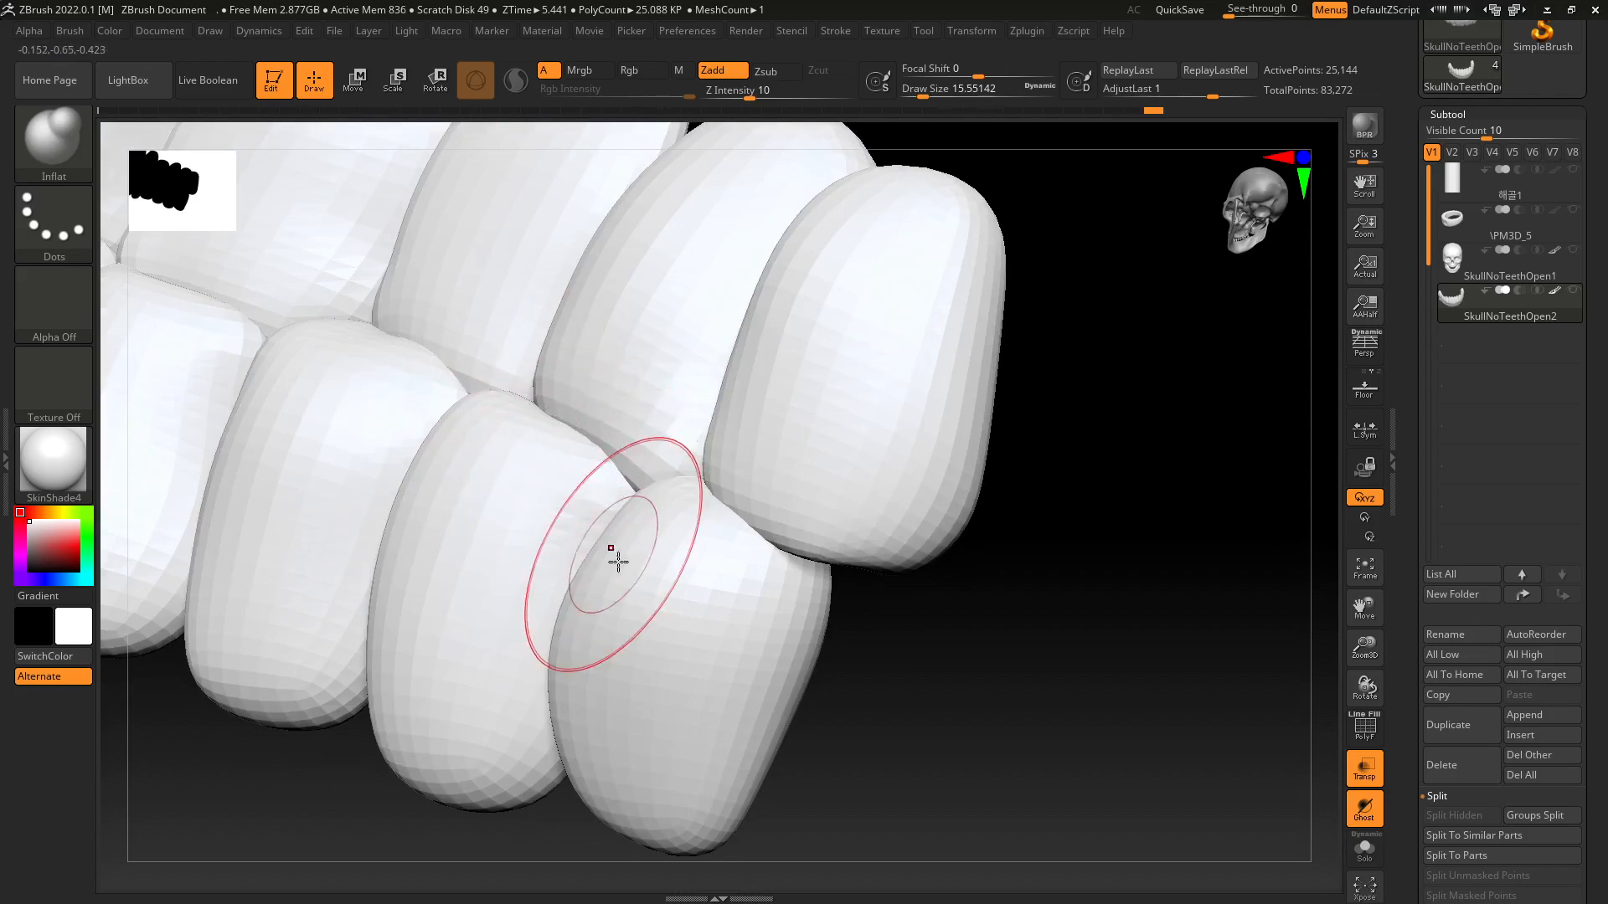
mouse_move(618, 562)
right_mouse_down()
mouse_move(481, 510)
mouse_move(739, 668)
mouse_move(631, 639)
mouse_move(603, 581)
mouse_move(897, 661)
mouse_move(754, 603)
mouse_move(810, 673)
mouse_move(775, 479)
right_mouse_up()
mouse_move(880, 611)
right_mouse_down("alt")
mouse_move(841, 523)
mouse_move(956, 653)
mouse_move(775, 625)
right_mouse_up("alt")
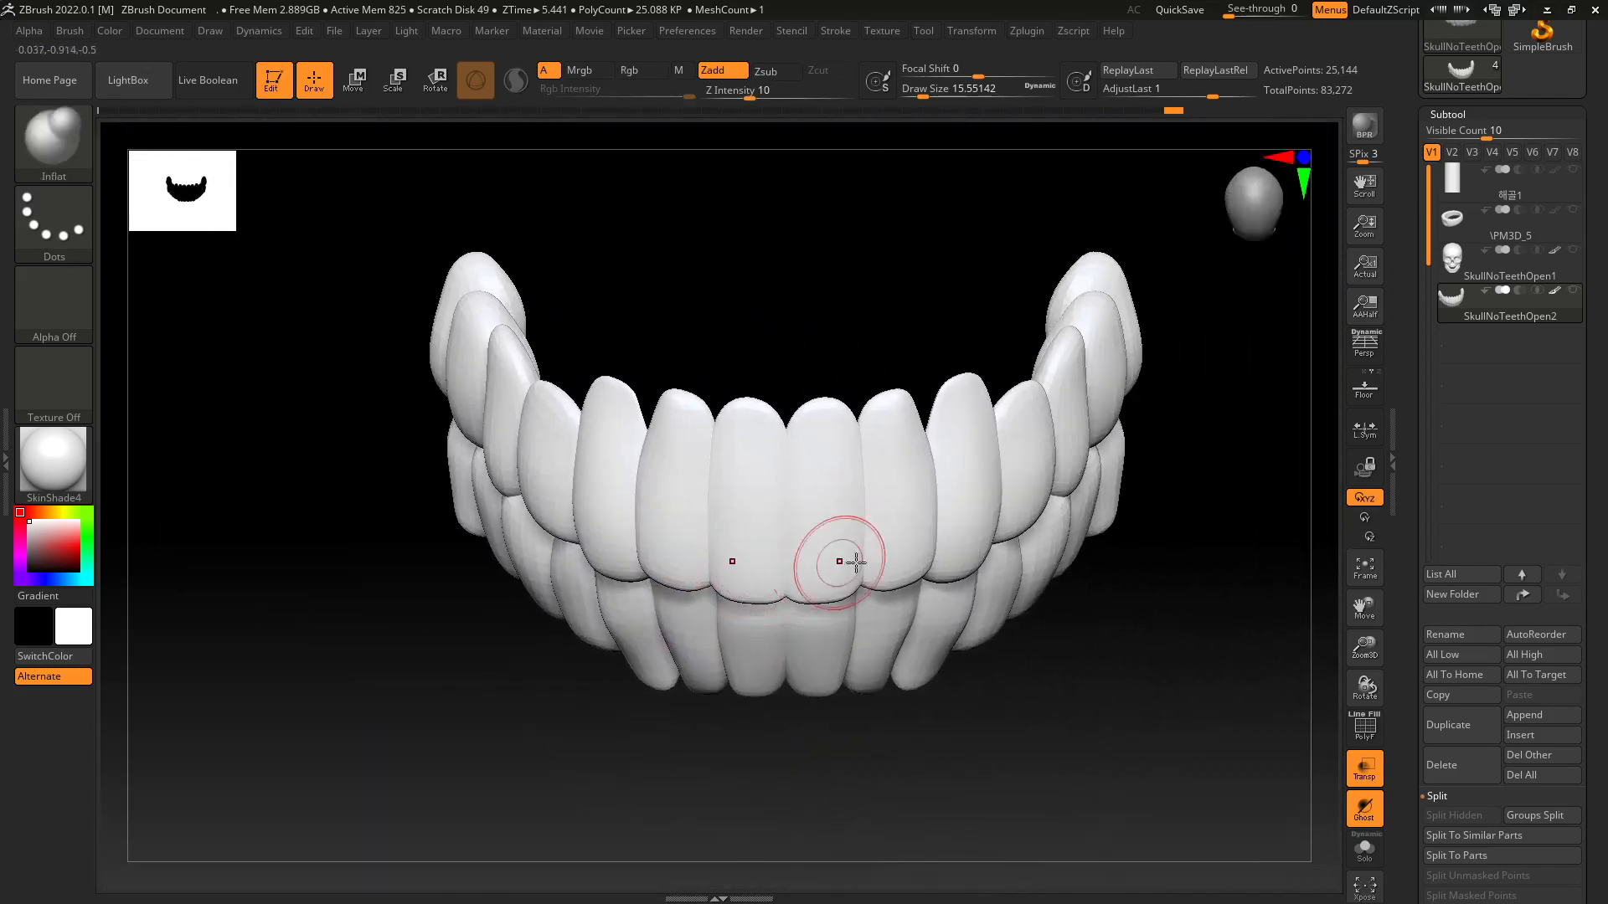
left_click(1361, 737)
right_click_drag(1281, 729, 1072, 688)
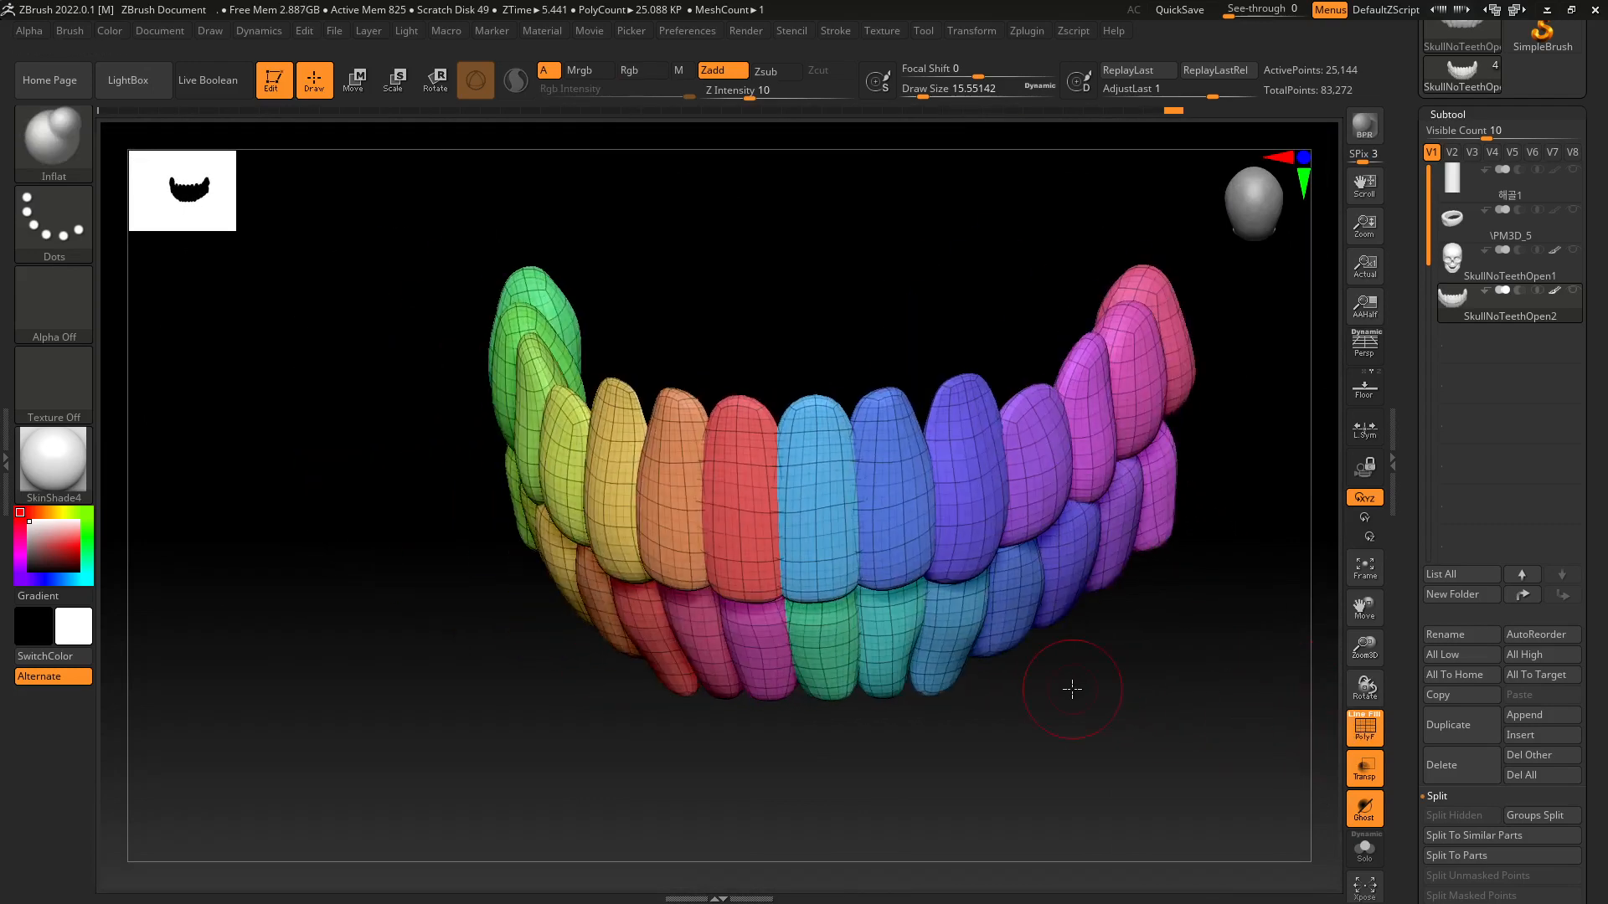
Activate the SkullNoTeethOpen1 skull, make the ring band and cylinder subtools visible, and turn off transparency.
left_click(1463, 263)
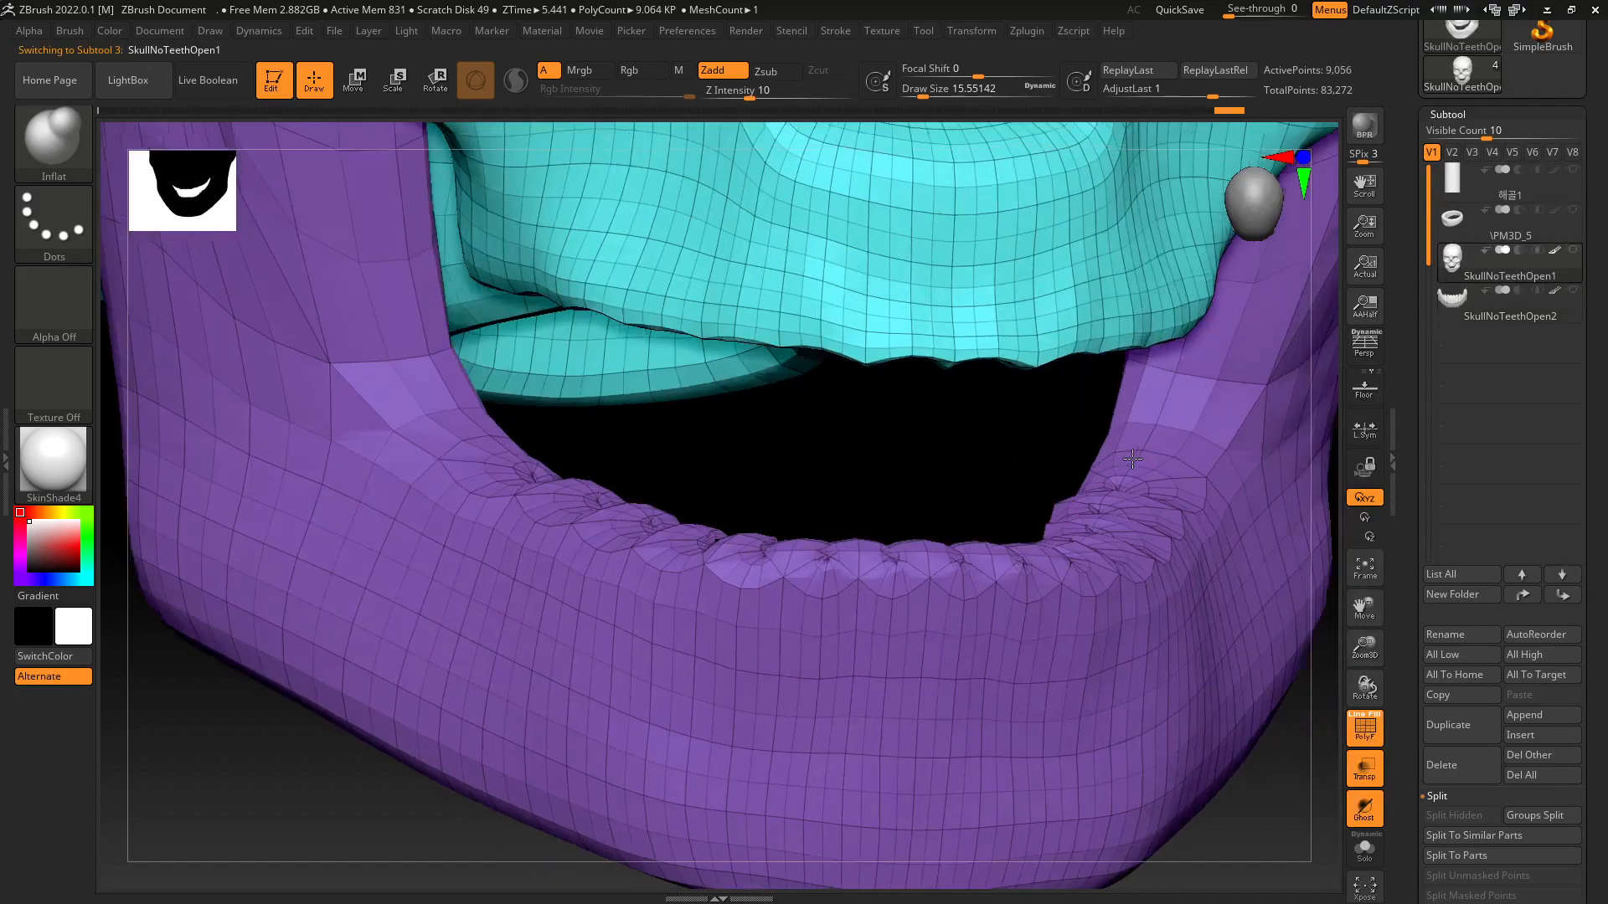
right_click_drag(1132, 459, 1246, 325, "shift")
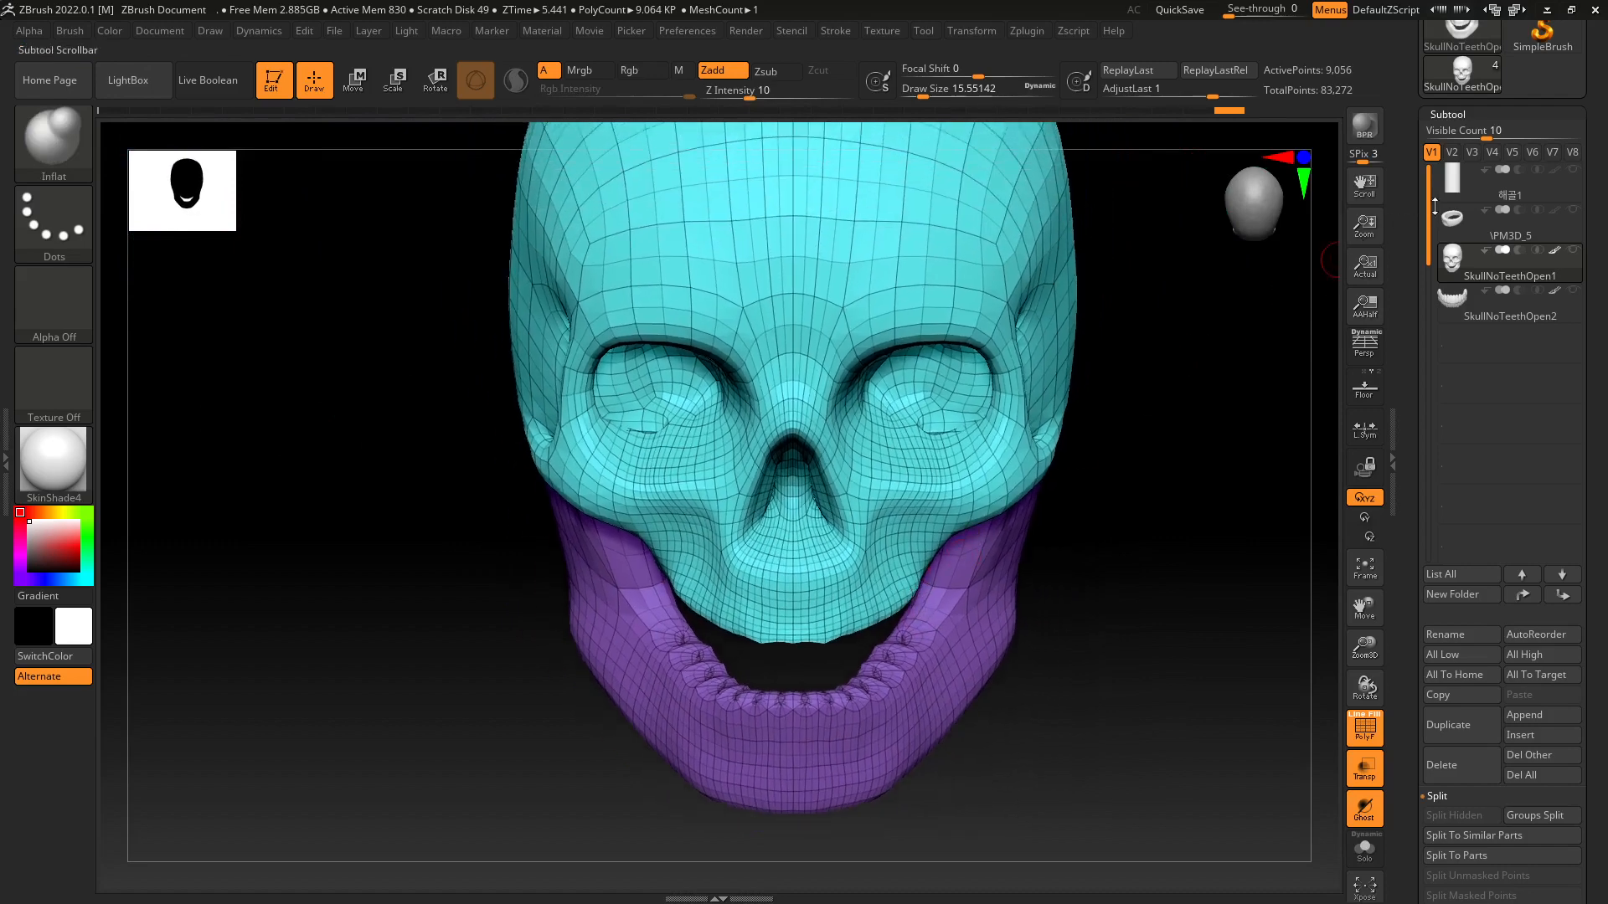
mouse_move(1452, 217)
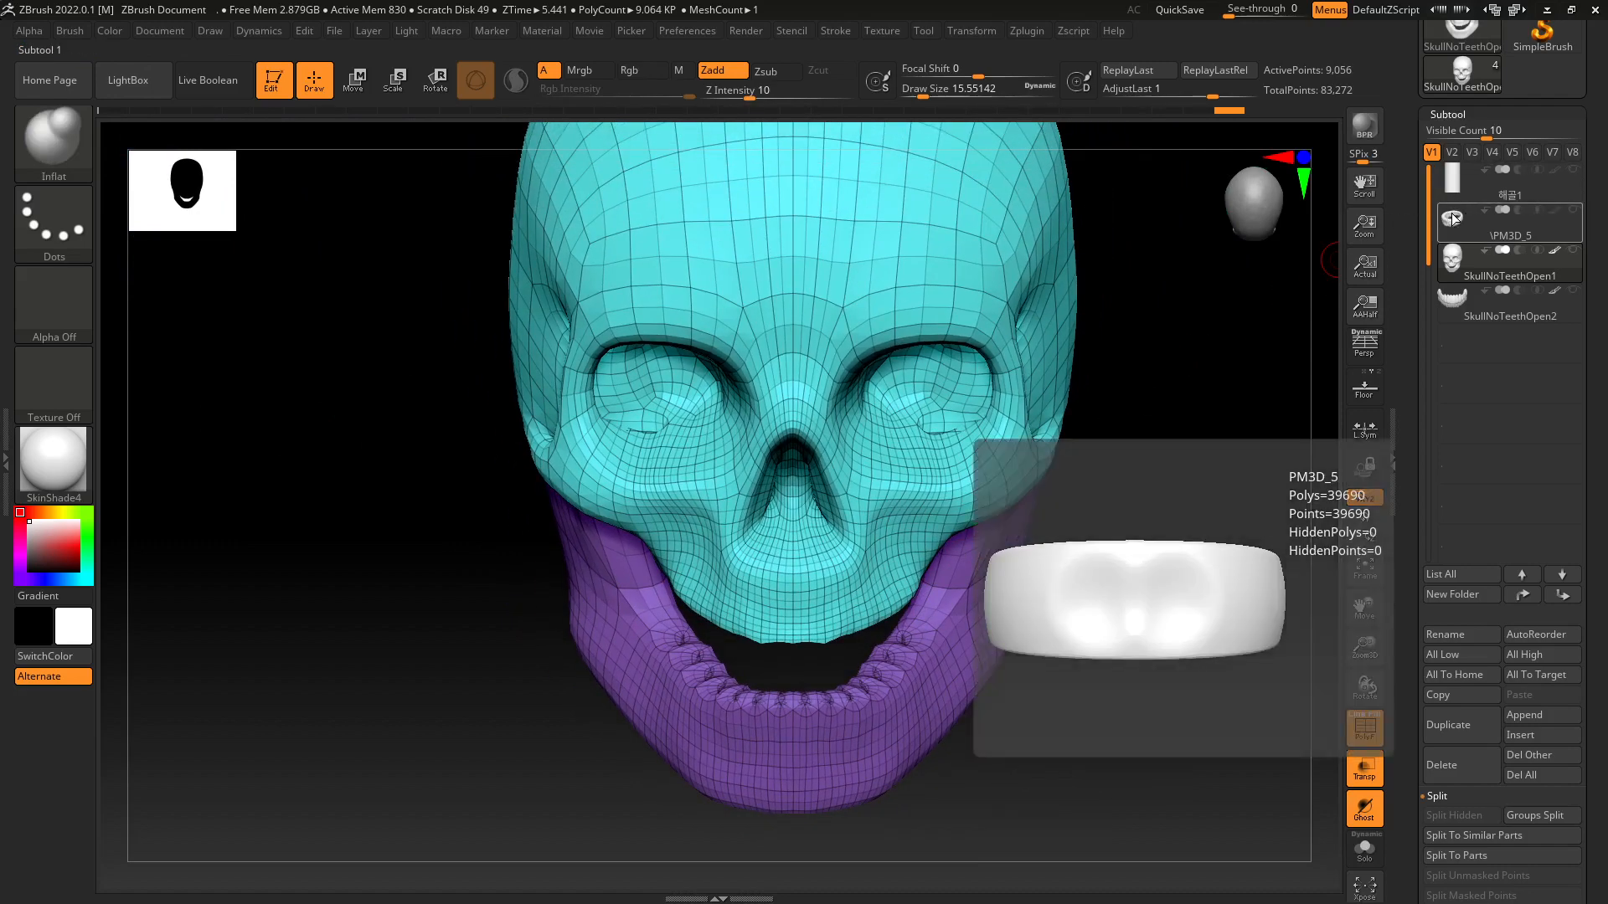
left_click(1573, 211)
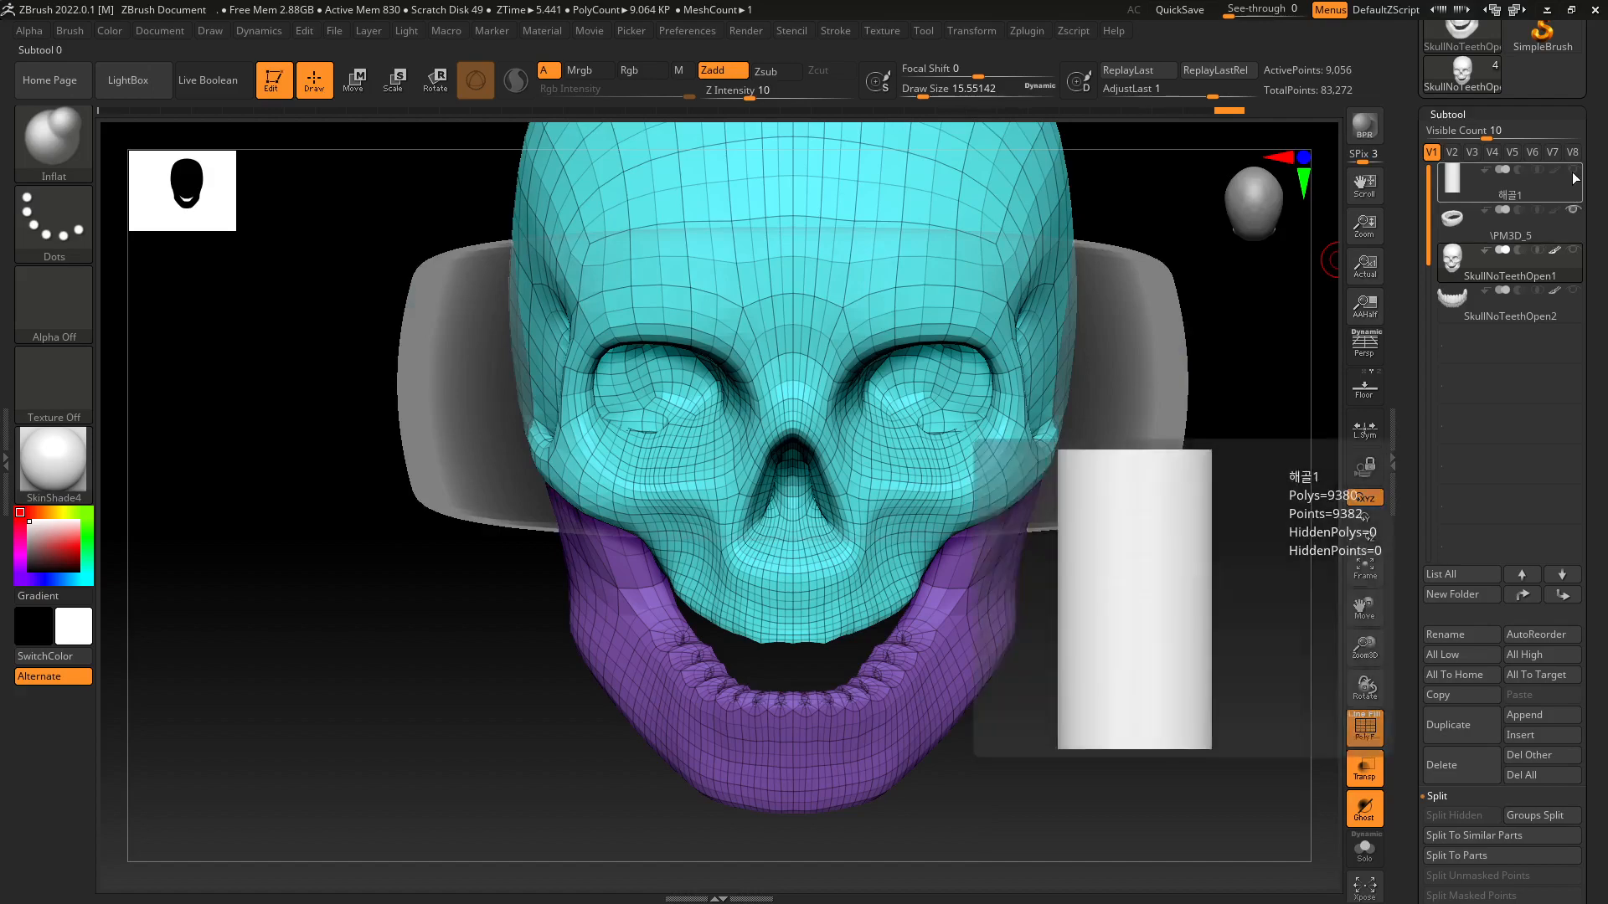
left_click(1572, 171)
left_click(1374, 769)
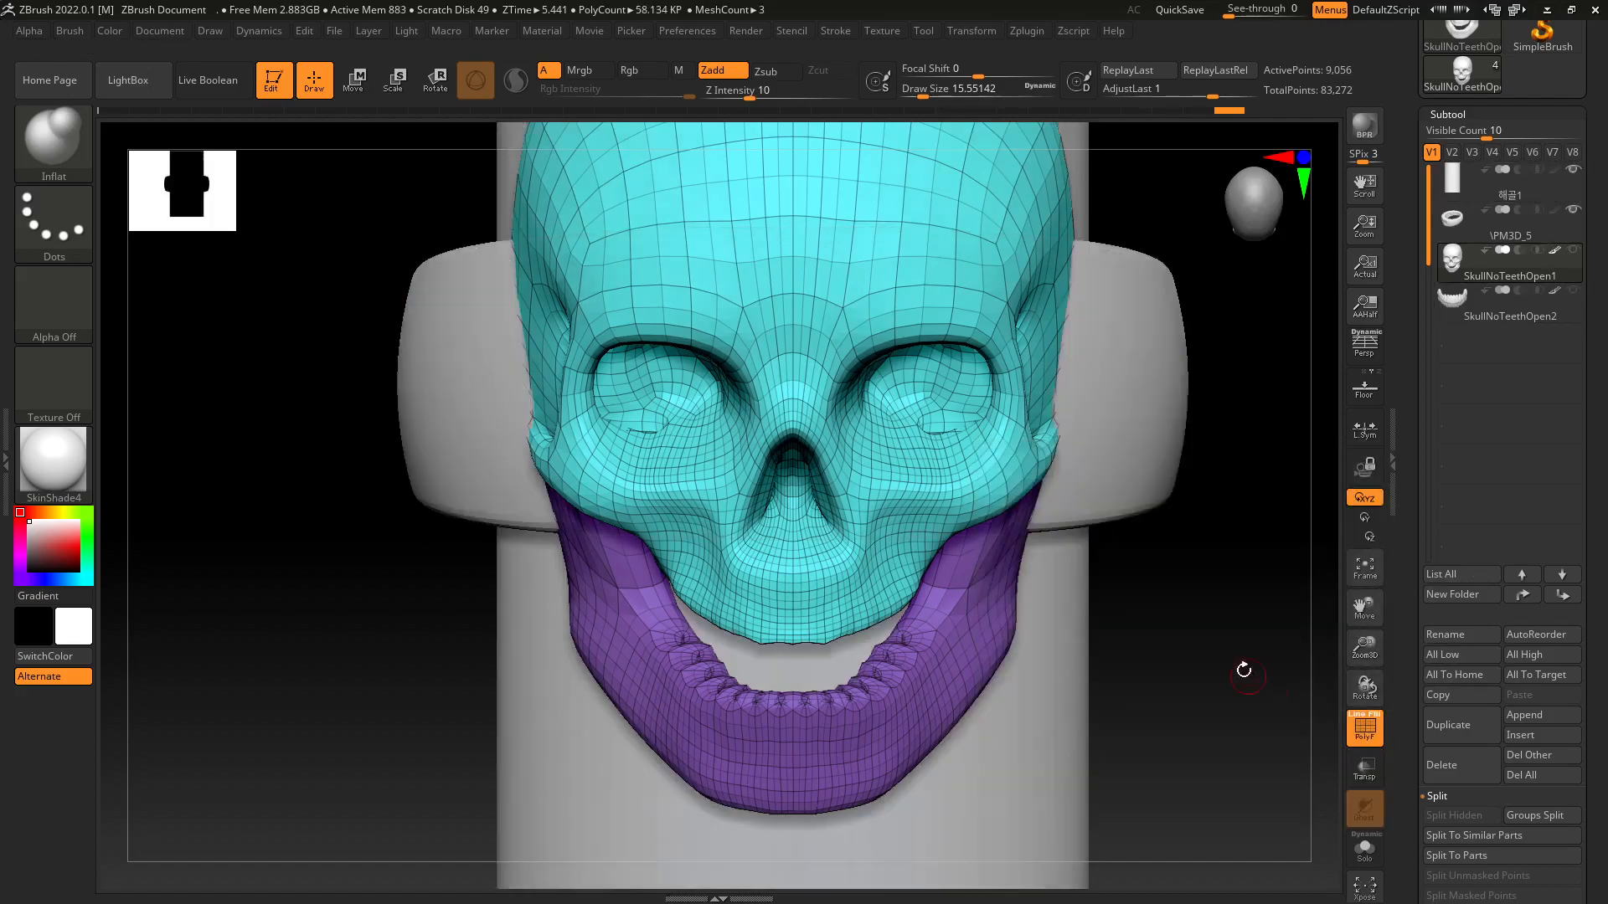
right_click_drag(1238, 664, 1023, 539)
right_click_drag(1024, 618, 1032, 500, "alt")
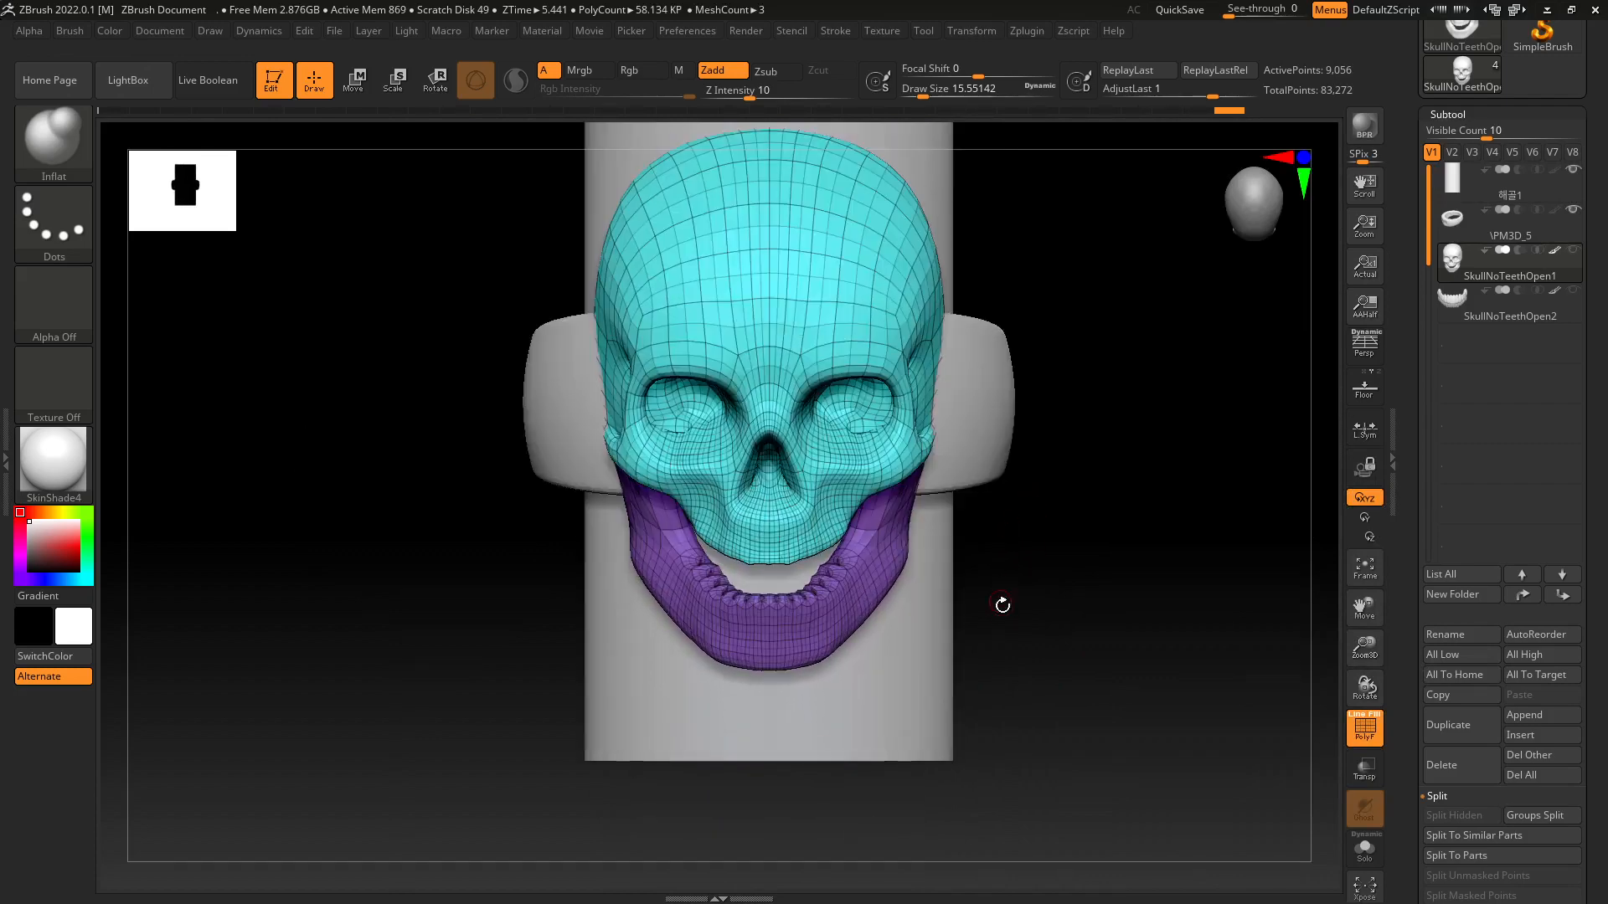
Carve a curved crease across the upper jaw below the nose opening with the DamStandard brush.
right_click_drag(1006, 589, 1008, 639, "ctrl")
right_click_drag(966, 574, 965, 621, "alt")
mouse_move(832, 546)
right_mouse_down()
mouse_move(907, 571)
mouse_move(838, 596)
mouse_move(893, 545)
mouse_move(937, 564)
mouse_move(822, 592)
mouse_move(852, 554)
mouse_move(872, 577)
right_mouse_up()
mouse_move(873, 577)
right_mouse_down()
mouse_move(832, 588)
mouse_move(923, 576)
mouse_move(881, 583)
mouse_move(893, 556)
mouse_move(902, 601)
right_mouse_up()
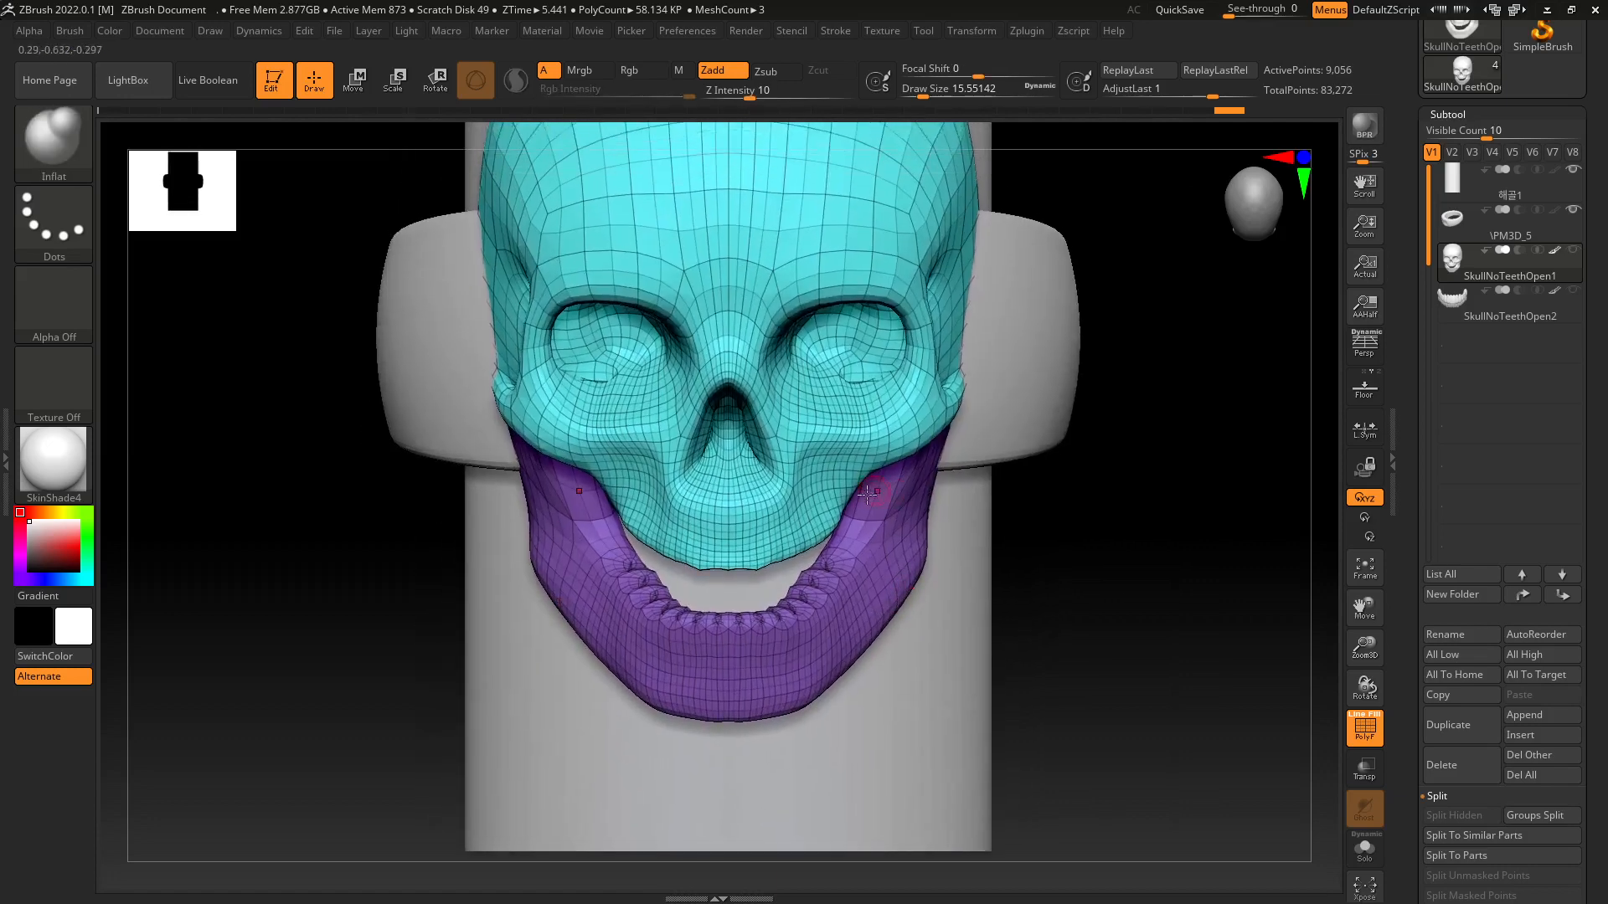
mouse_move(730, 595)
right_mouse_down("ctrl")
mouse_move(736, 582)
mouse_move(738, 624)
mouse_move(732, 580)
right_mouse_up("ctrl")
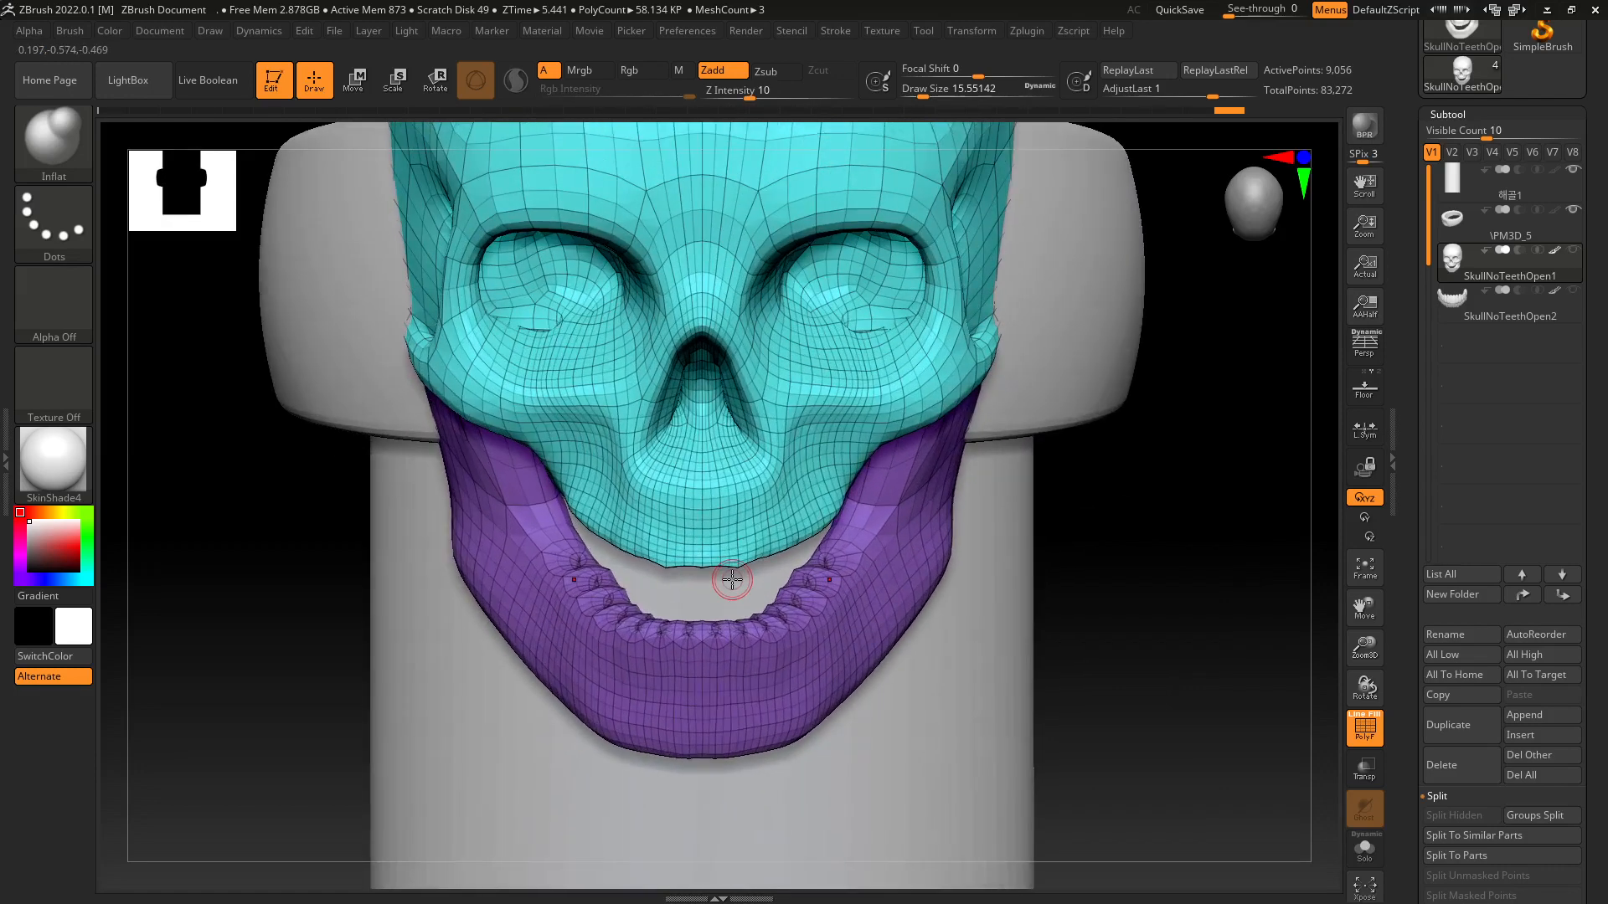
key("b")
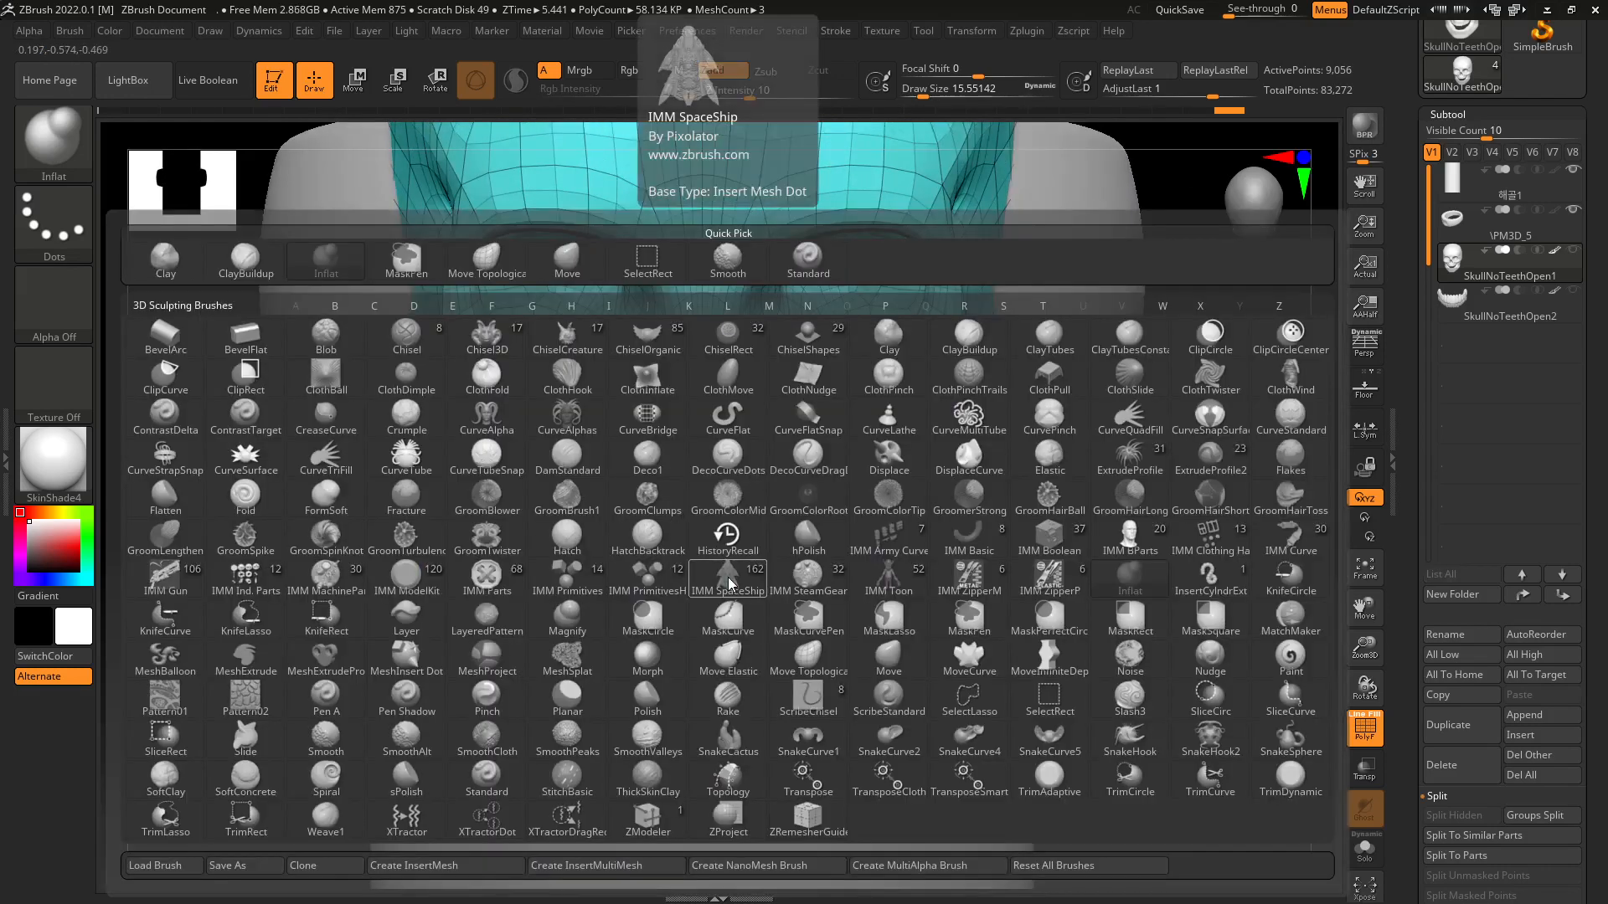
key("d")
key("s")
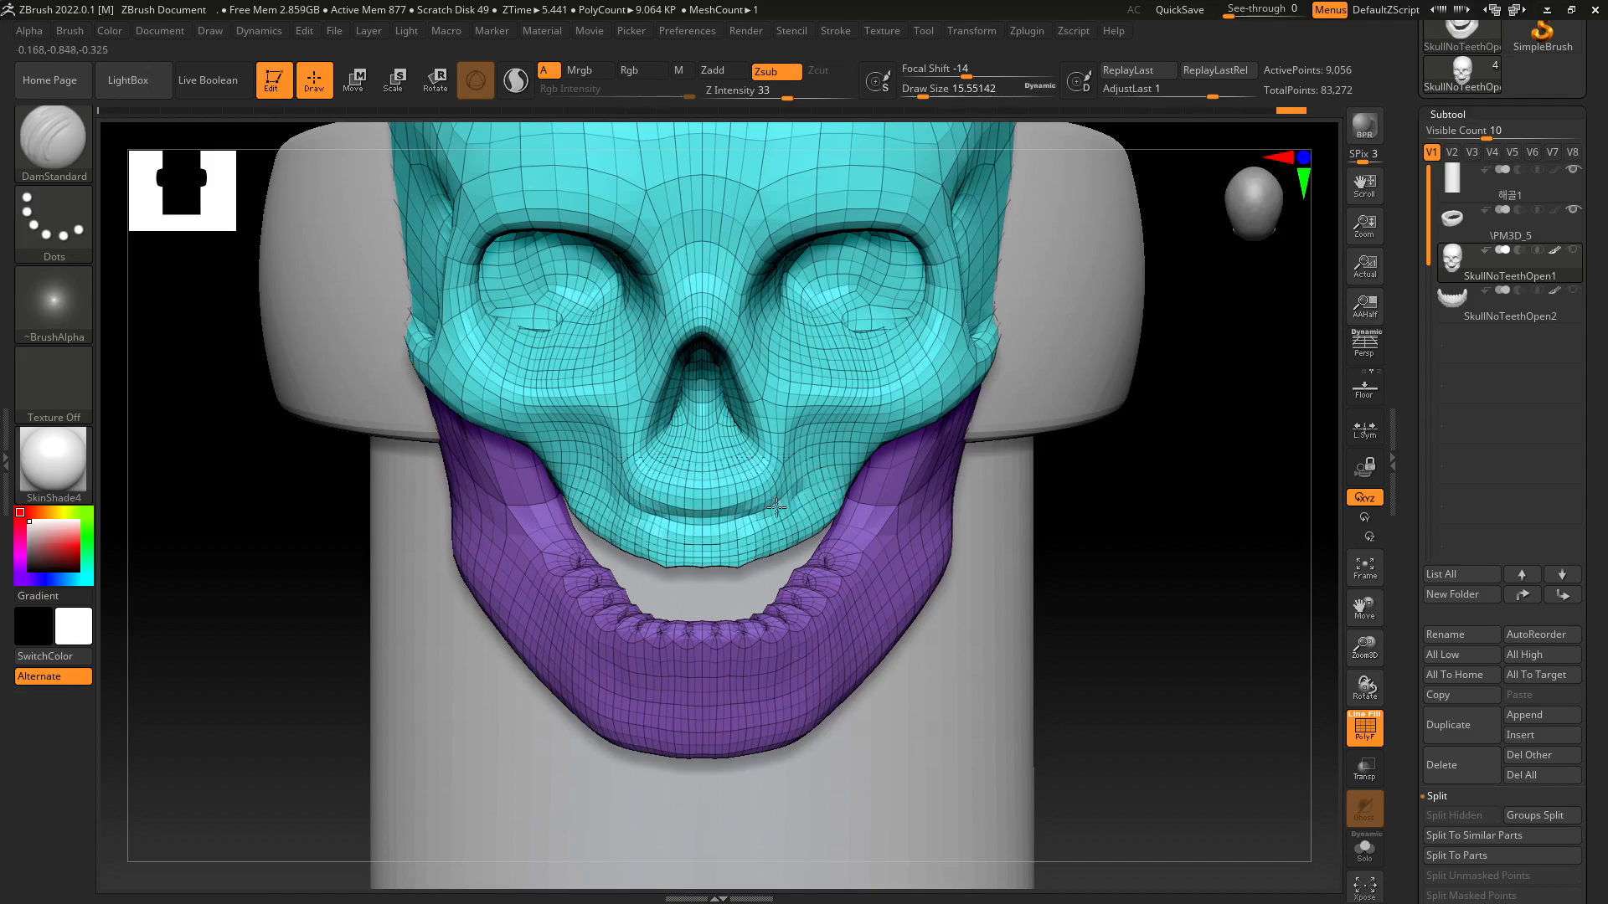
mouse_move(980, 602)
right_mouse_down()
mouse_move(1049, 592)
mouse_move(993, 606)
mouse_move(1052, 616)
right_mouse_up()
Turn off the wireframe display and view the skull against the ring from the front.
key("ctrl")
mouse_move(1286, 694)
right_mouse_down()
mouse_move(1206, 689)
mouse_move(1162, 579)
mouse_move(1074, 619)
right_mouse_up()
left_click(1364, 726)
right_click_drag(1074, 620, 830, 642, "alt")
right_click_drag(930, 643, 1013, 656, "ctrl")
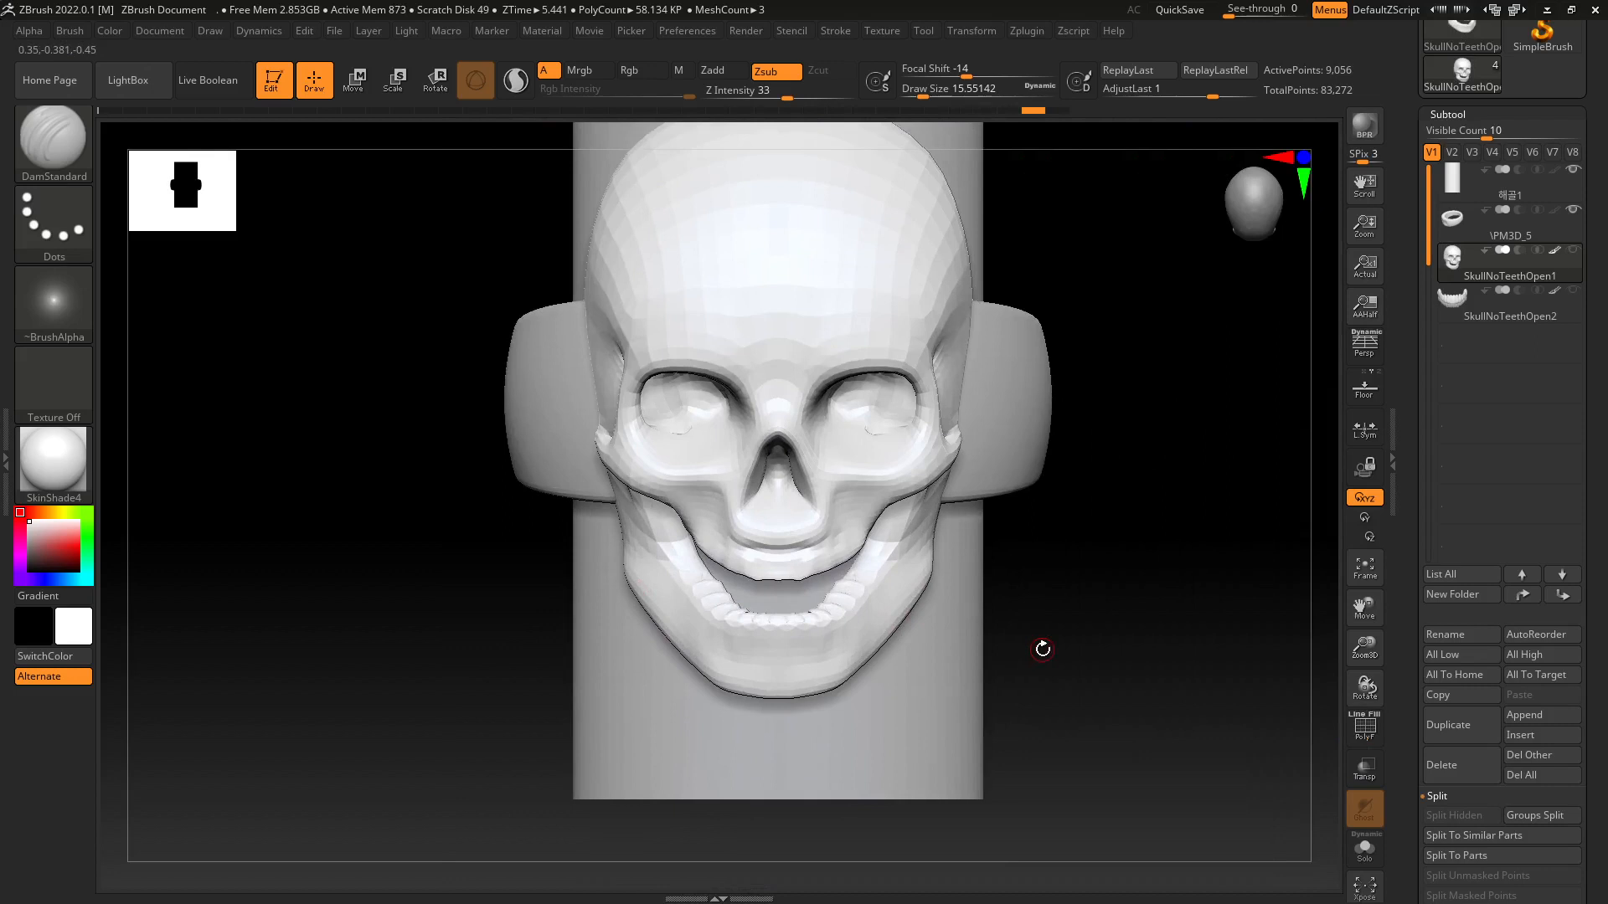
Subdivide the skull mesh once.
key("ctrl+d")
mouse_move(1041, 647)
right_mouse_down()
mouse_move(1059, 600)
mouse_move(1038, 650)
mouse_move(1037, 625)
mouse_move(1065, 640)
mouse_move(1099, 626)
mouse_move(1083, 653)
mouse_move(1034, 667)
mouse_move(1041, 645)
mouse_move(1023, 661)
mouse_move(966, 641)
mouse_move(958, 661)
mouse_move(1086, 665)
mouse_move(783, 668)
mouse_move(950, 656)
right_mouse_up()
right_click_drag(1102, 603, 1130, 629, "alt")
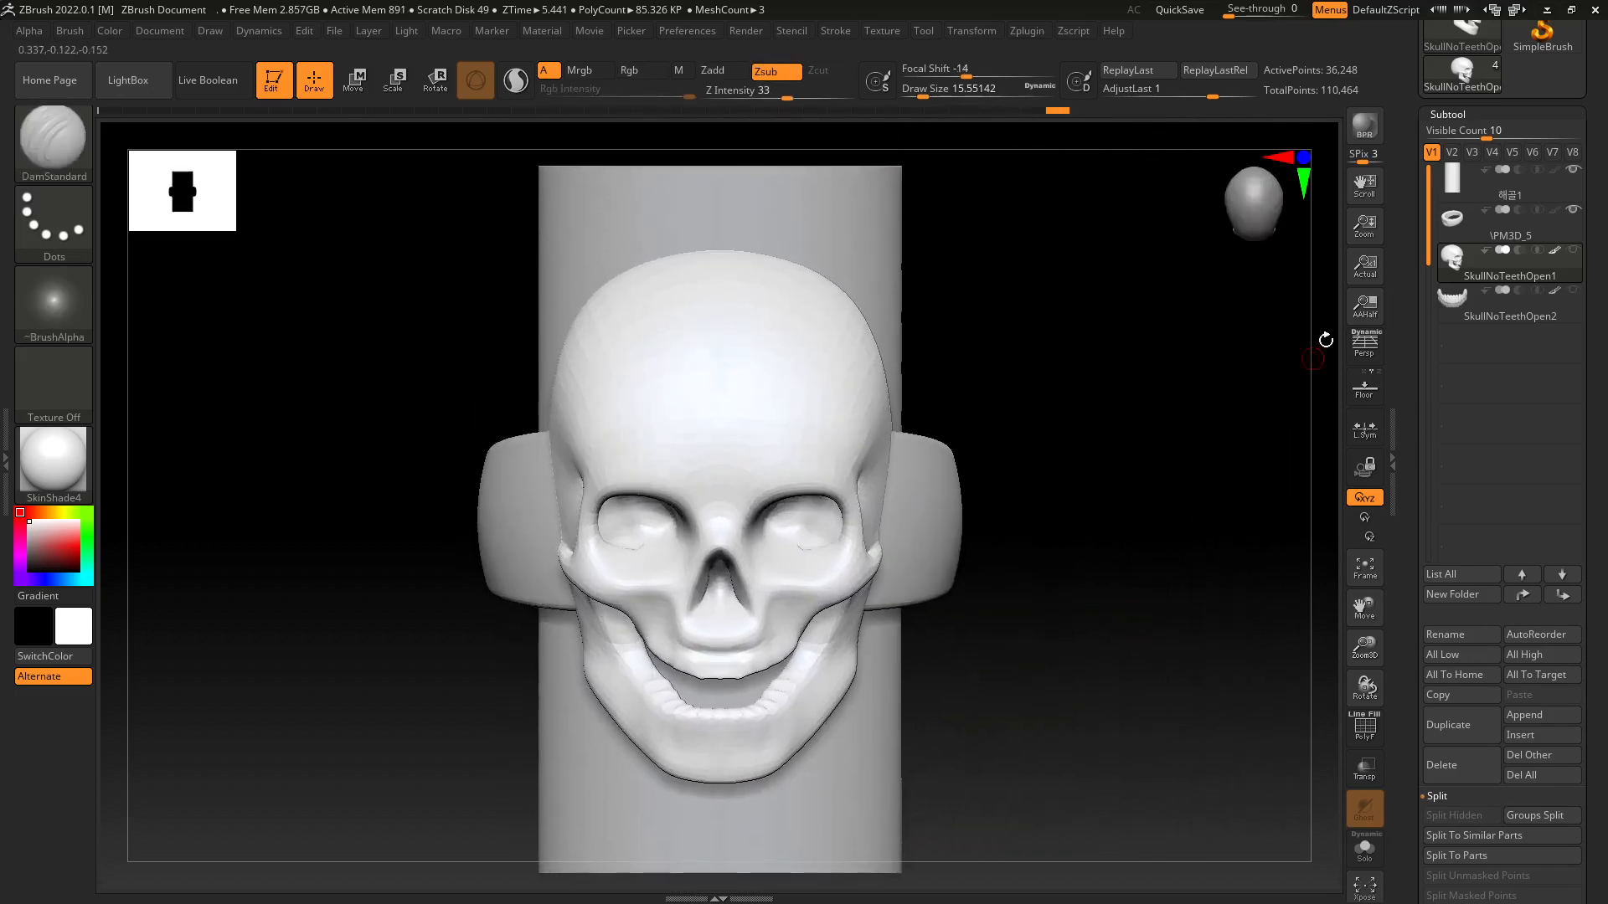
Move the cylinder subtool below the skull, set it to subtract, and turn on Live Boolean.
left_click_drag(1457, 191, 1447, 310)
left_click(1463, 191)
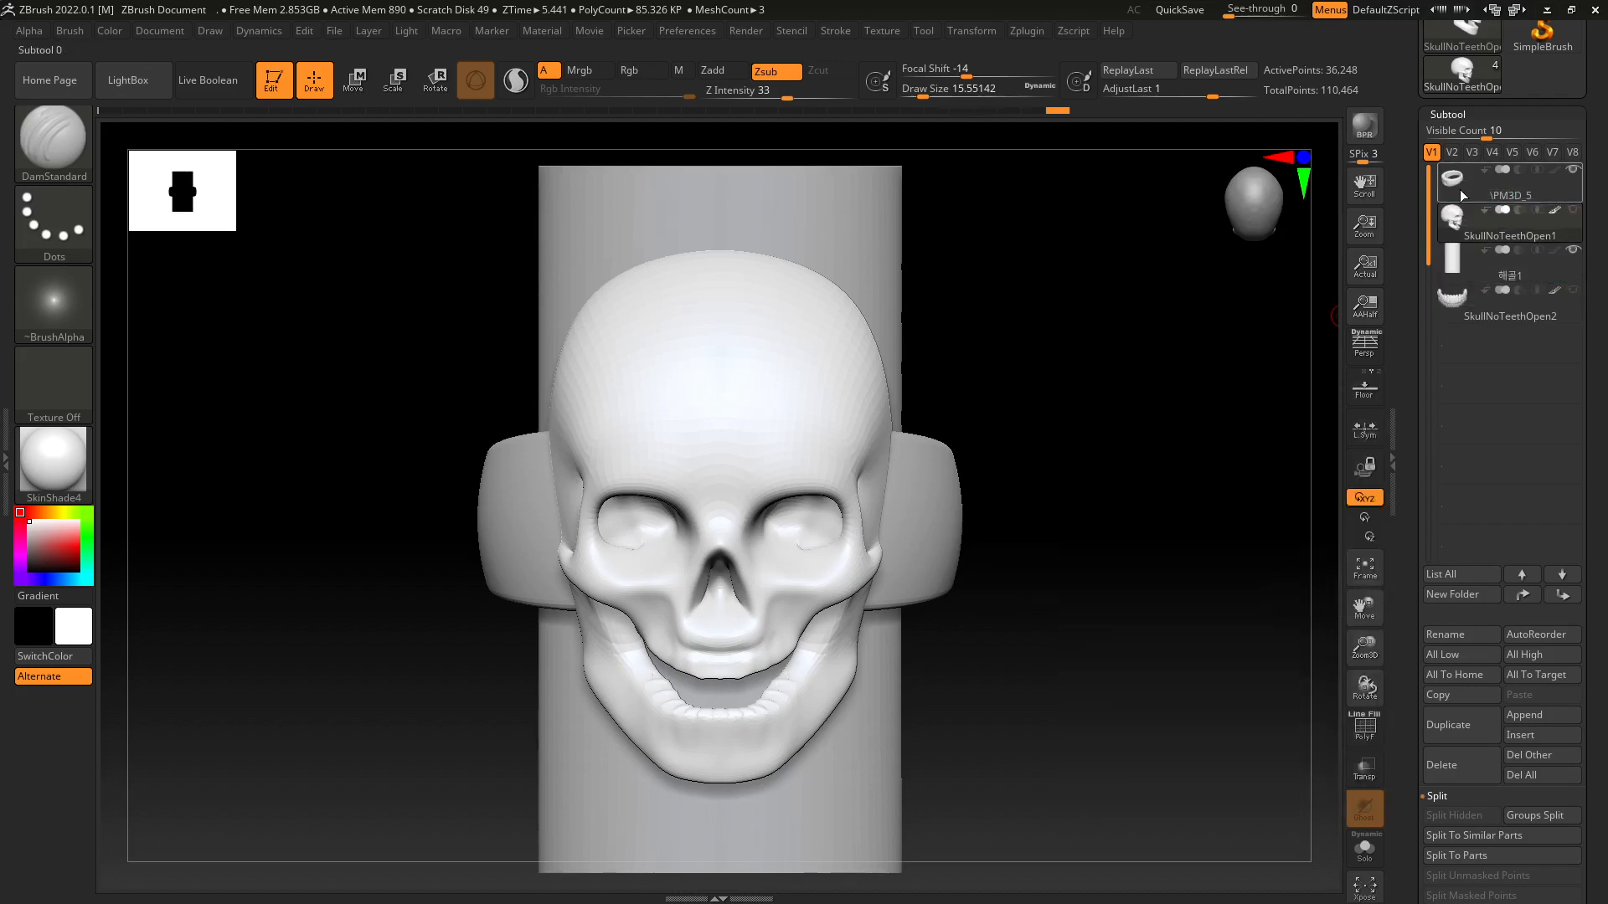
left_click_drag(1134, 441, 1164, 411)
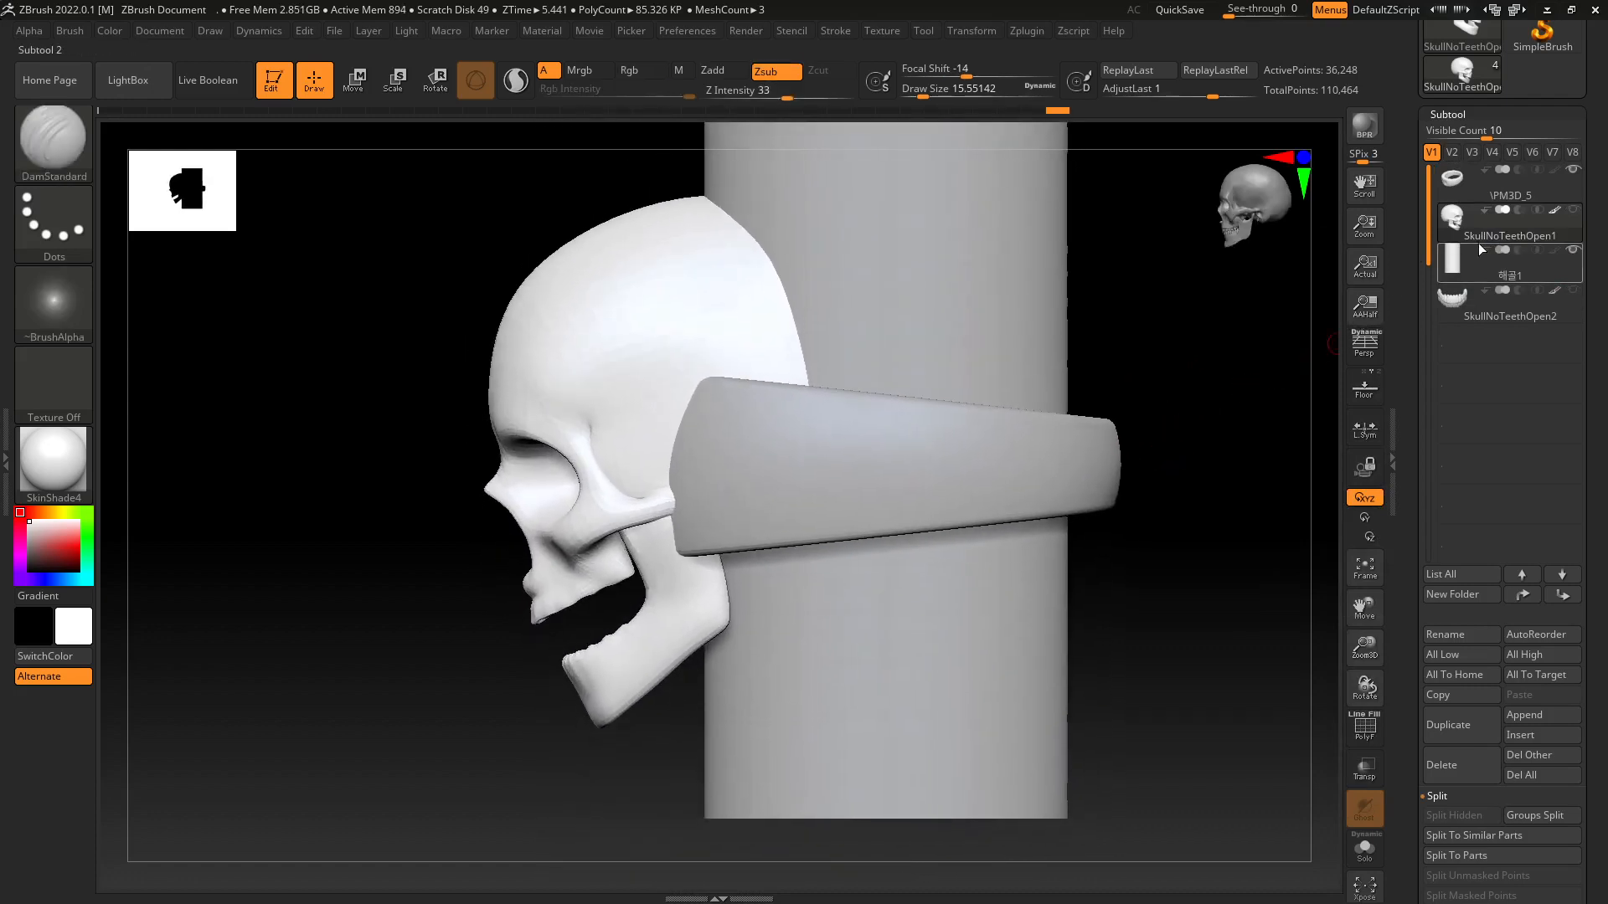
left_click(199, 86)
mouse_move(809, 579)
left_mouse_down()
mouse_move(826, 583)
mouse_move(811, 582)
left_mouse_up()
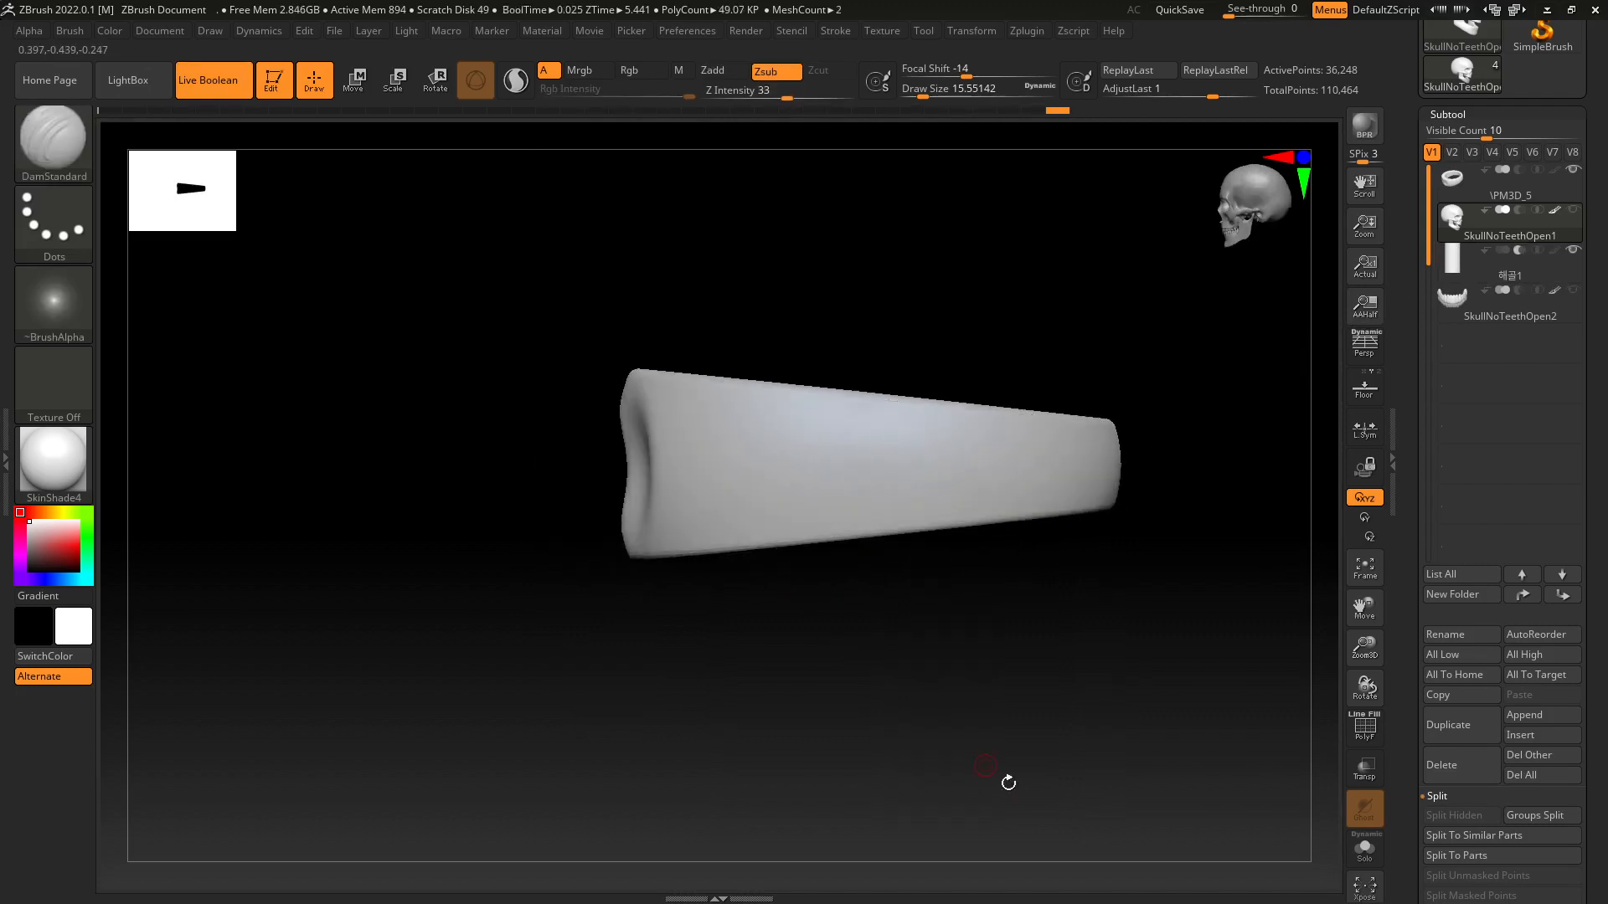
Isolate the skull with Solo and undo its last subdivision.
left_click(1364, 856)
left_click_drag(824, 685, 801, 714)
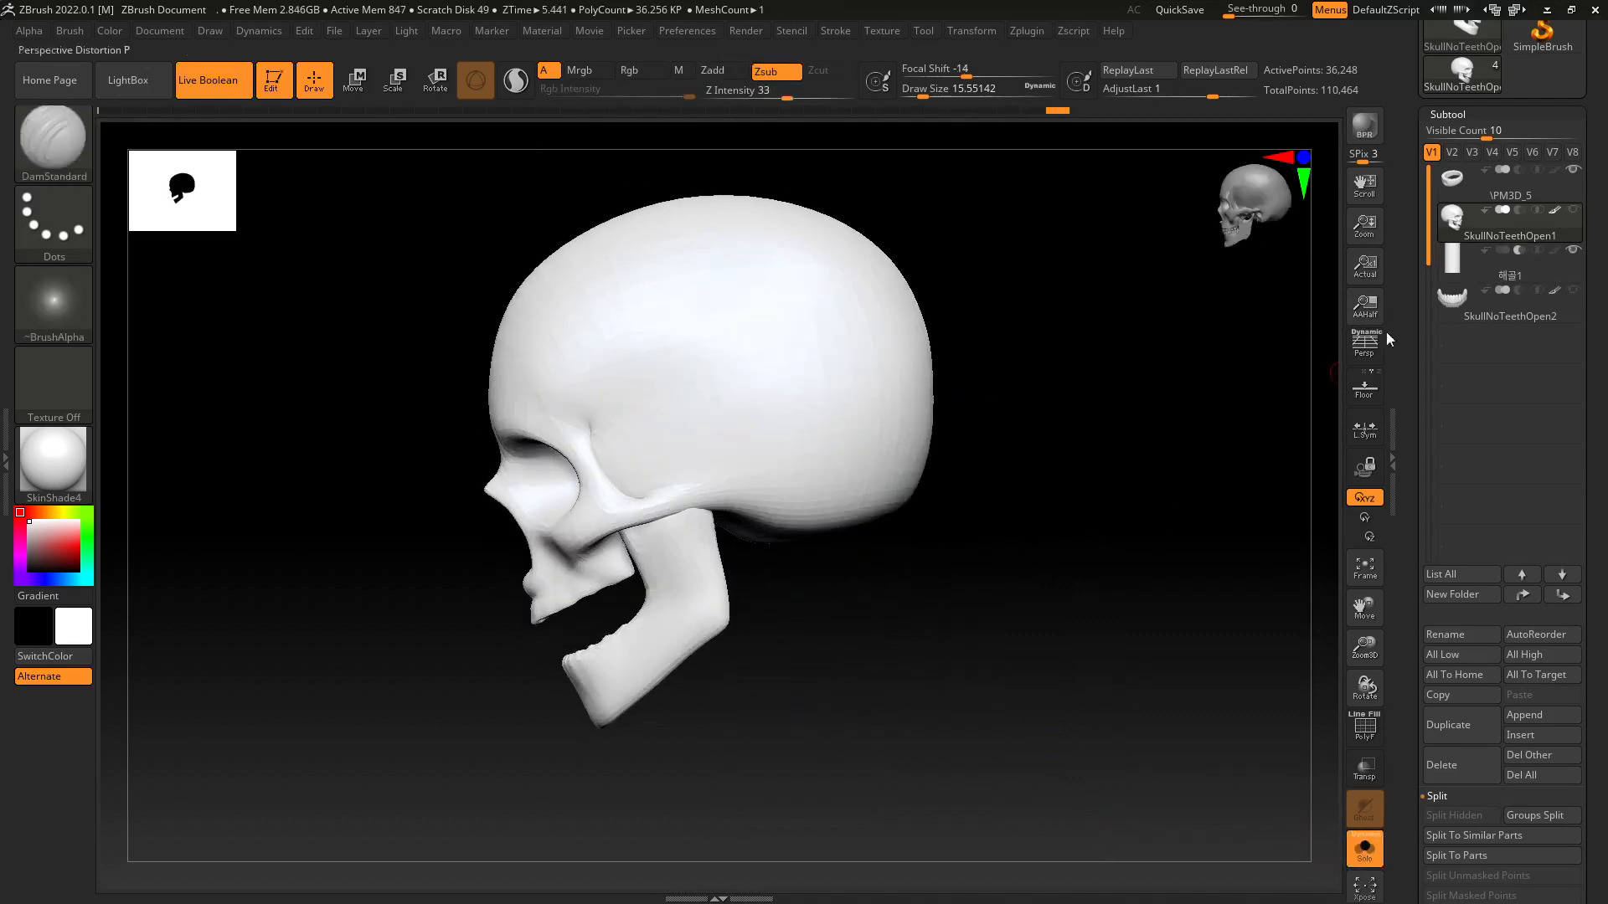
mouse_move(1454, 273)
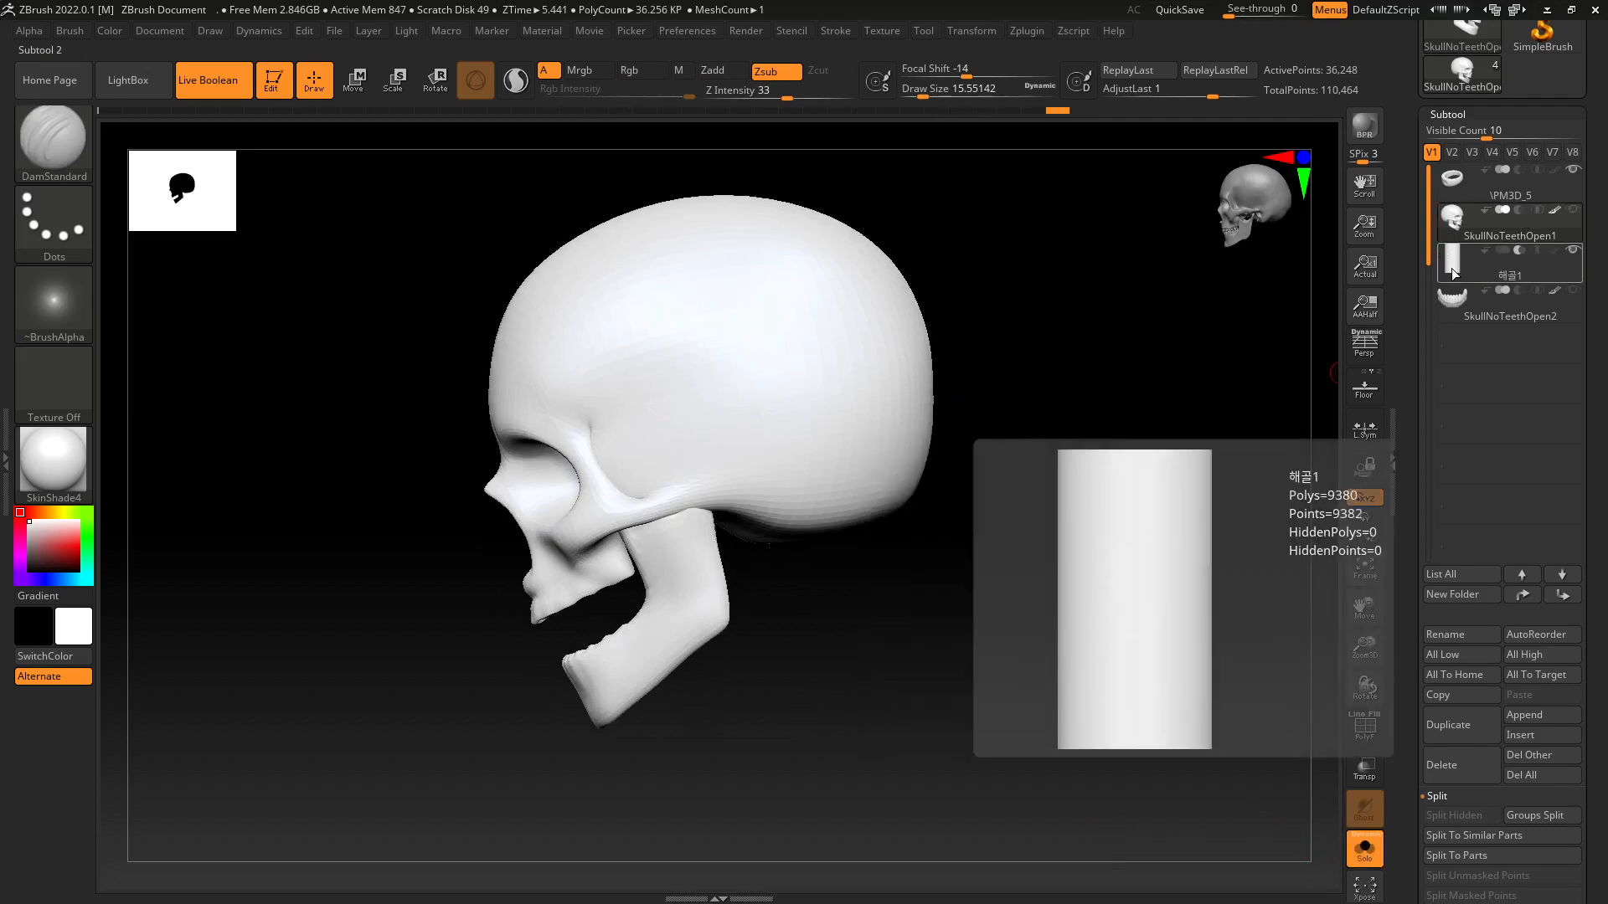
mouse_move(1463, 238)
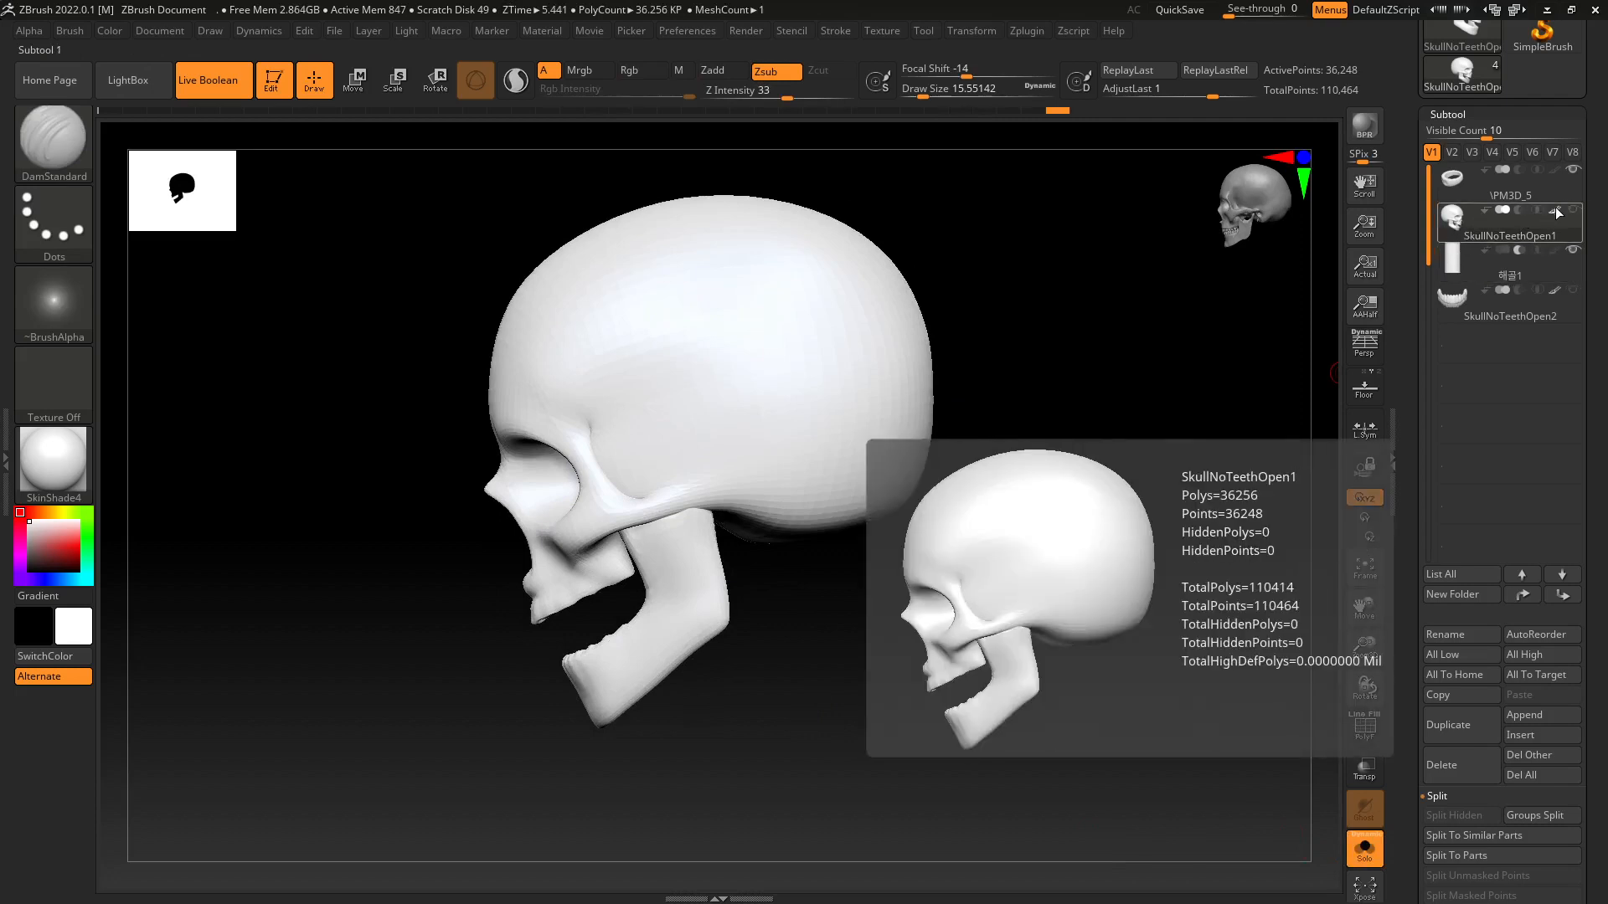
key("ctrl")
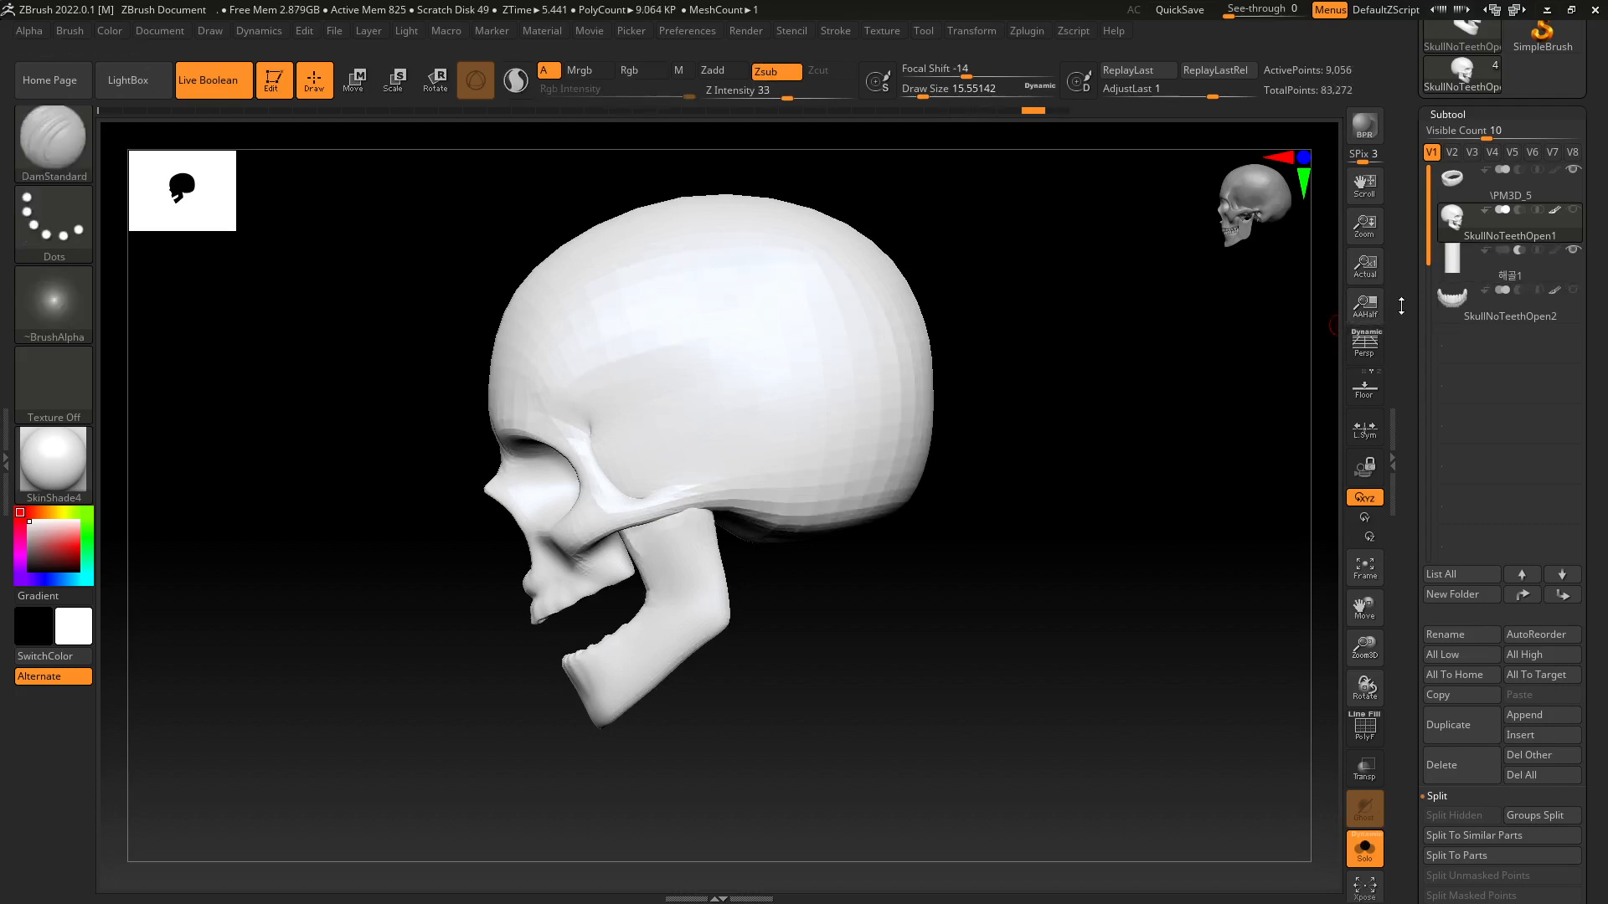
key("ctrl")
Make the skull visible, select the cylinder, and turn off Solo to show it together with the skull and ring band.
mouse_move(1575, 227)
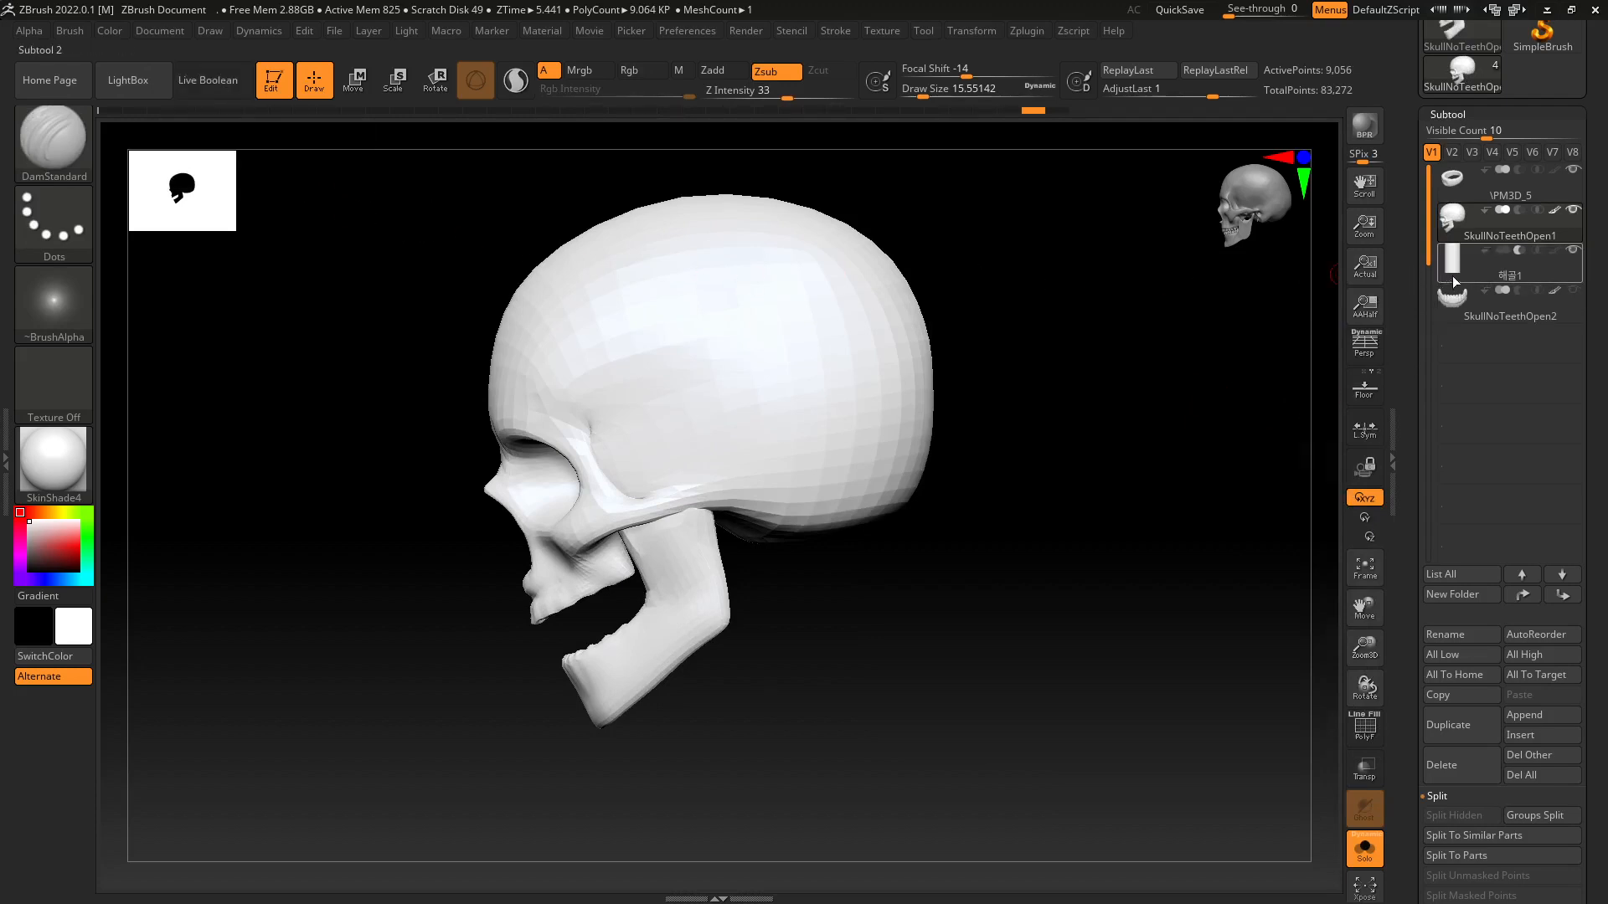
left_click(1462, 268)
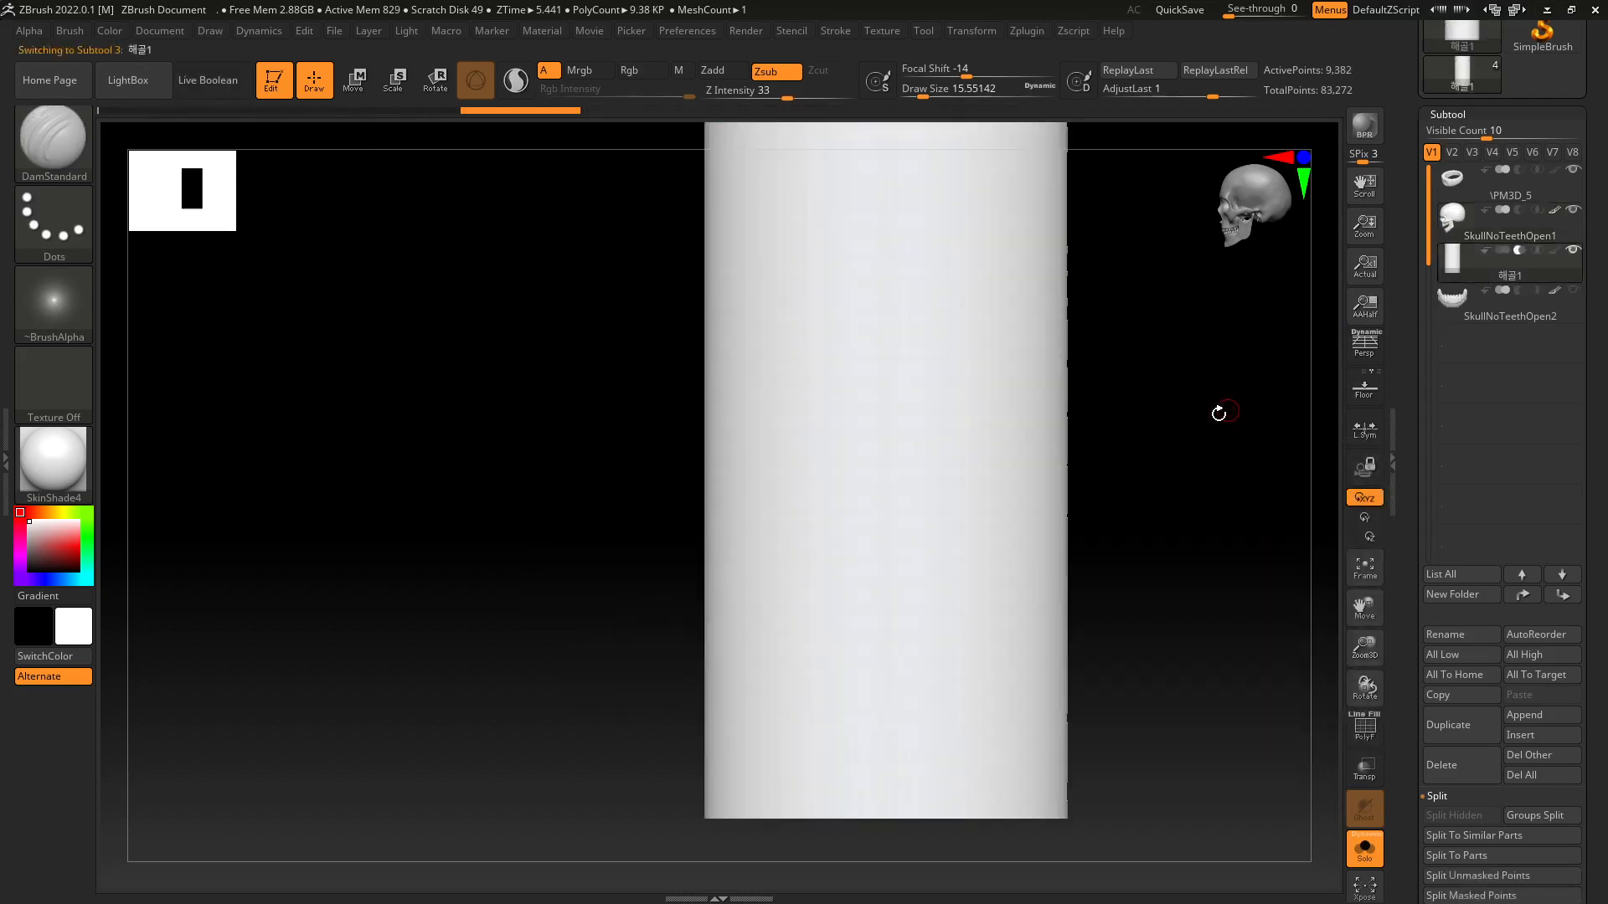
left_click_drag(1219, 412, 1307, 788)
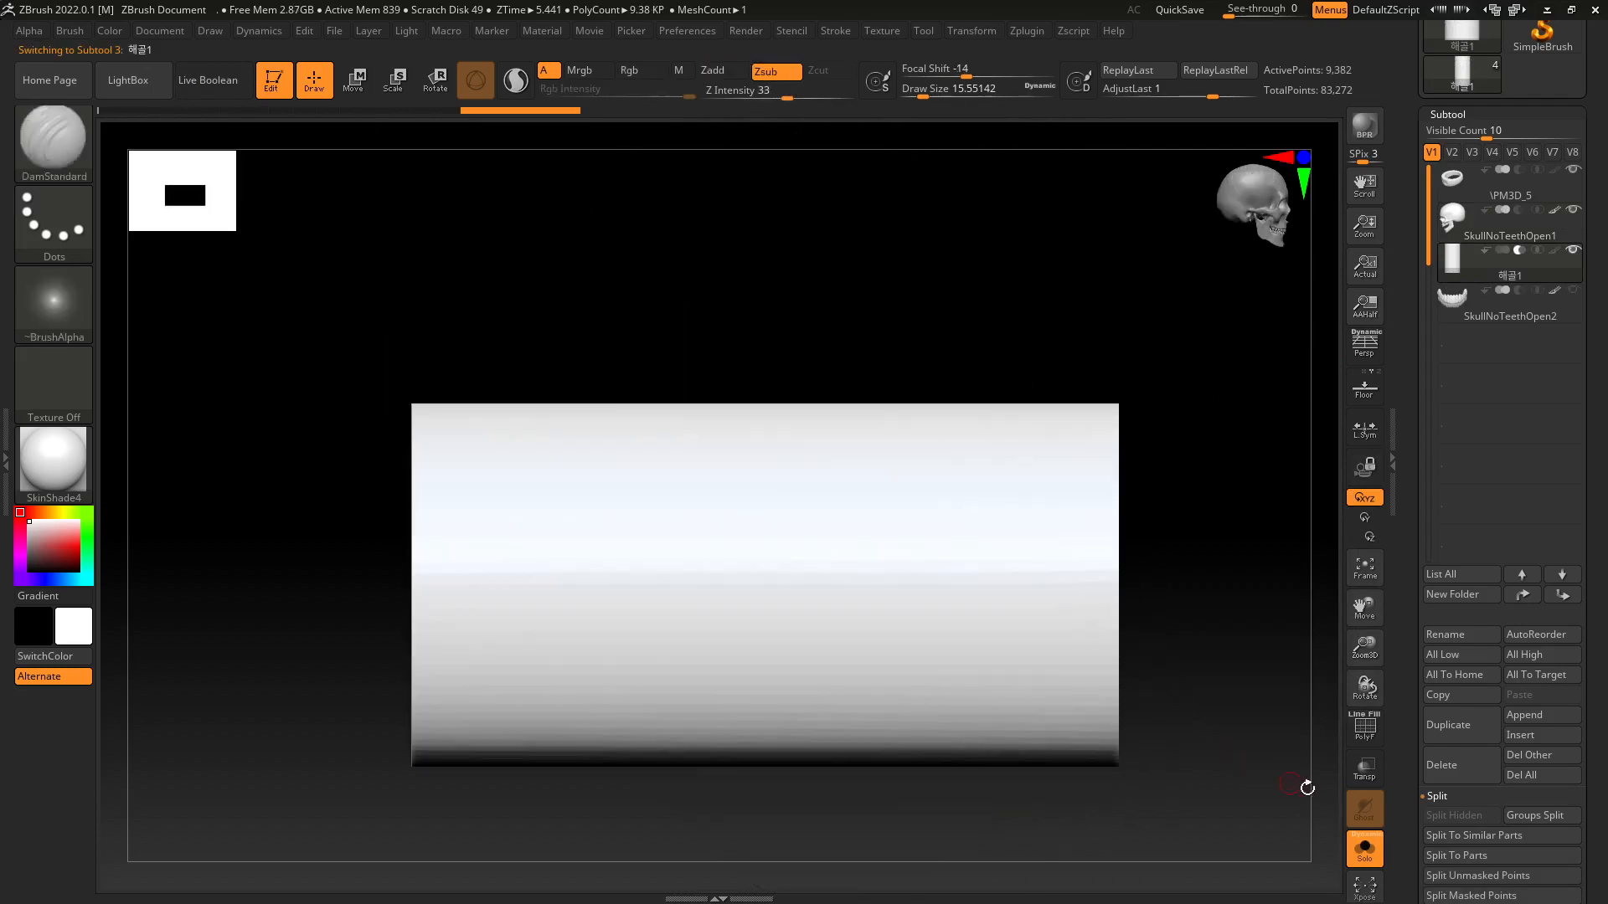
left_click(1366, 848)
left_click_drag(1212, 632, 1055, 646)
right_click_drag(1055, 646, 989, 651, "alt")
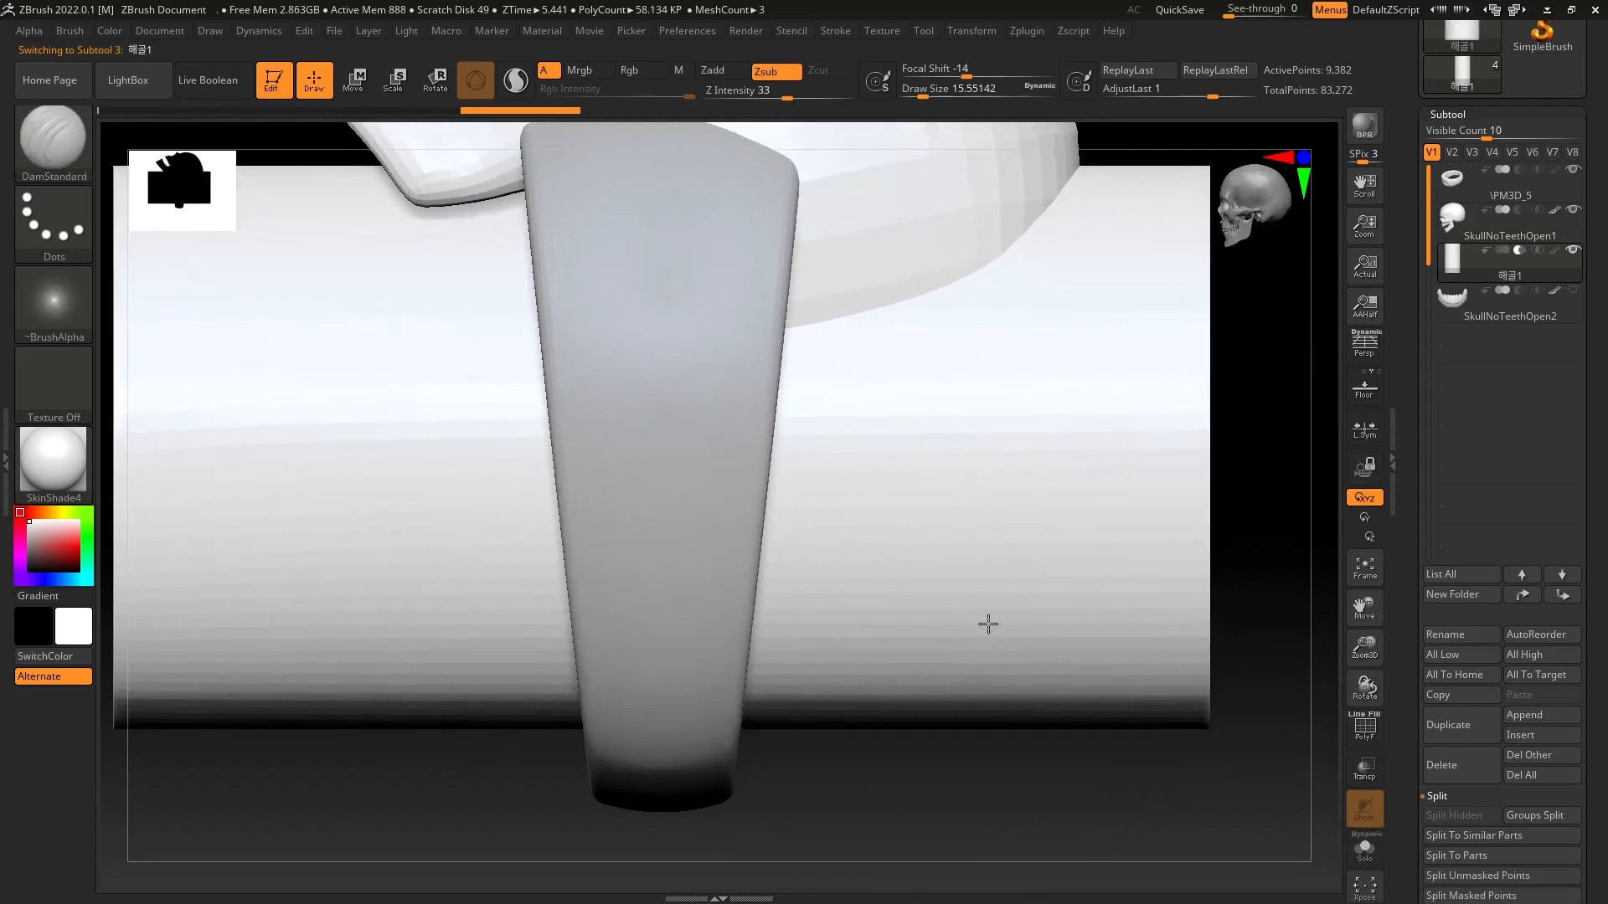
right_click(989, 624)
right_click_drag(1027, 704, 1026, 564, "ctrl")
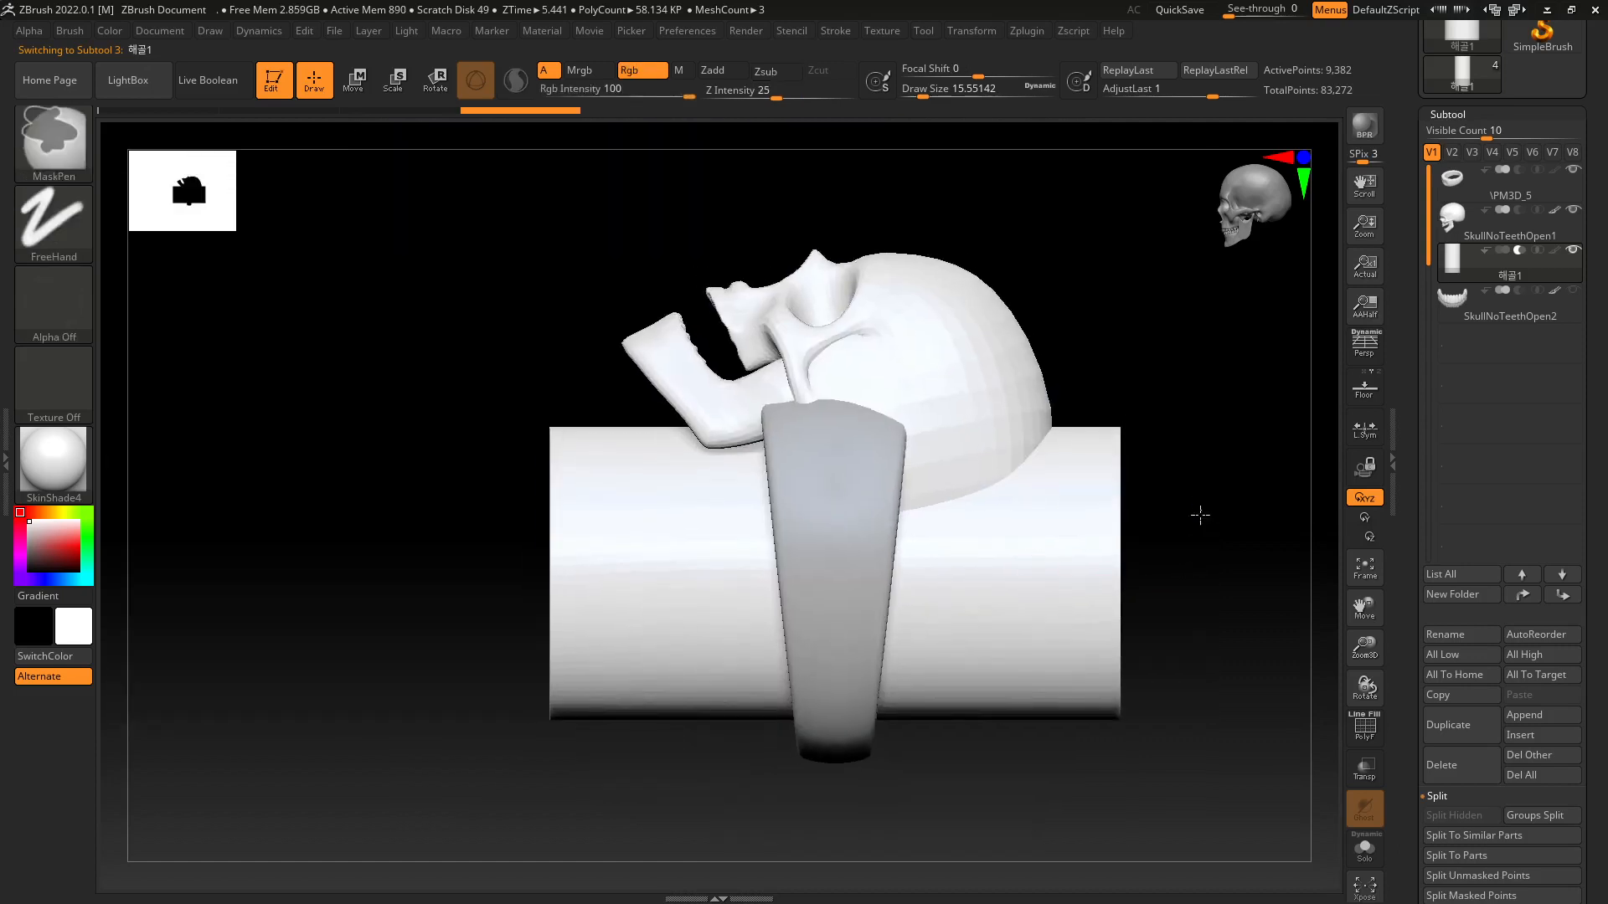
right_click_drag(944, 603, 932, 648)
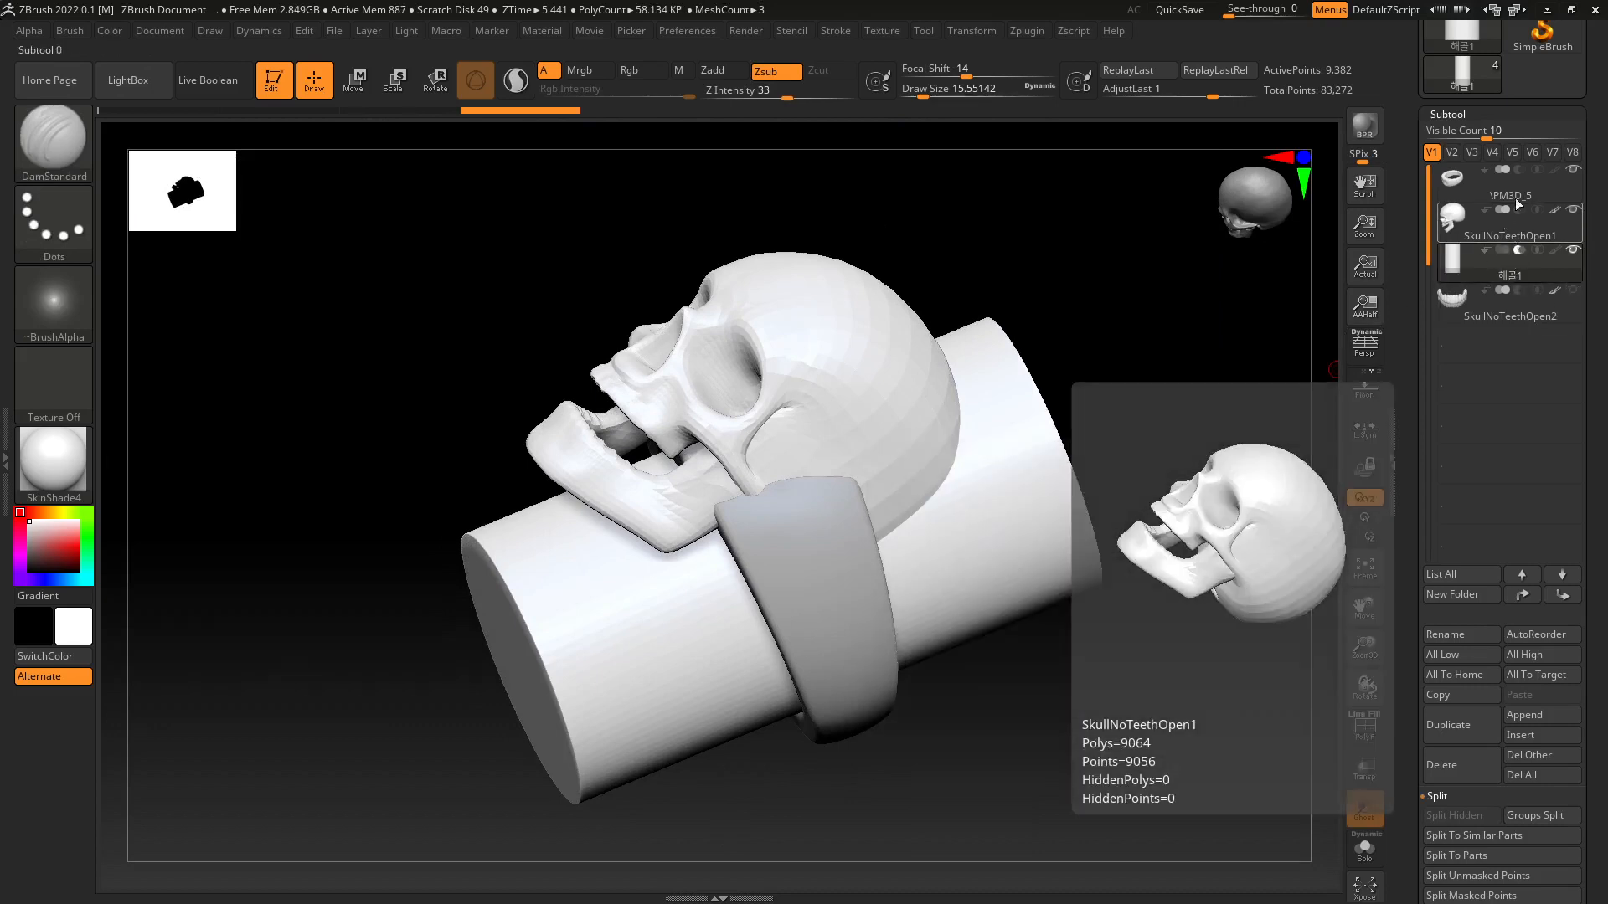
Turn on Live Boolean to preview the cylinder subtracted from the skull and ring band.
left_click(1571, 213)
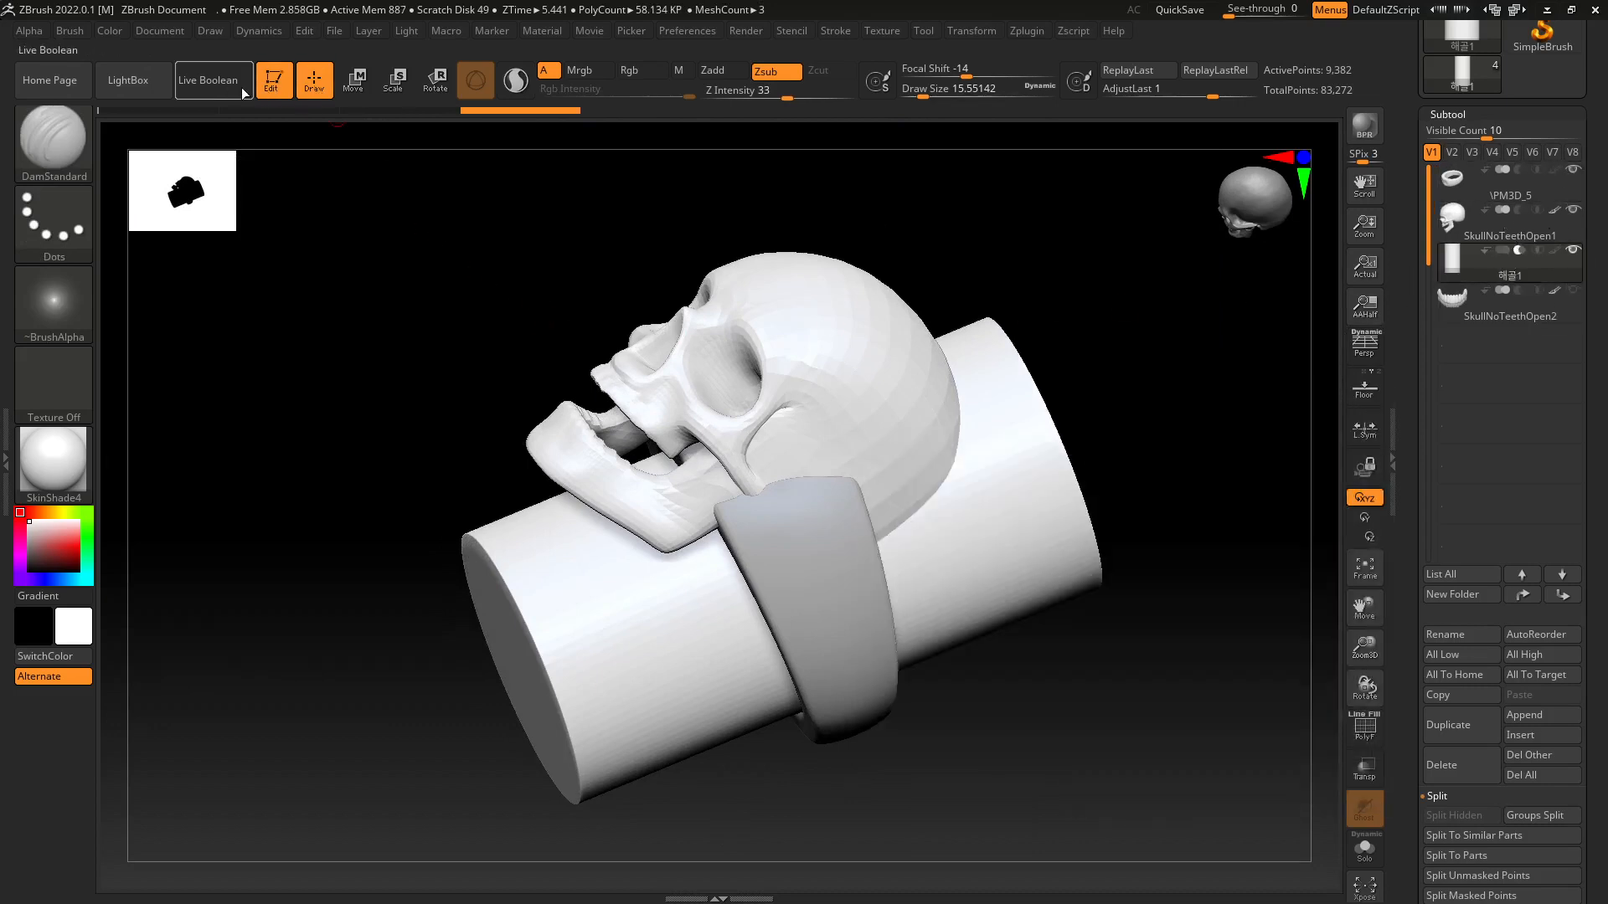
left_click(208, 82)
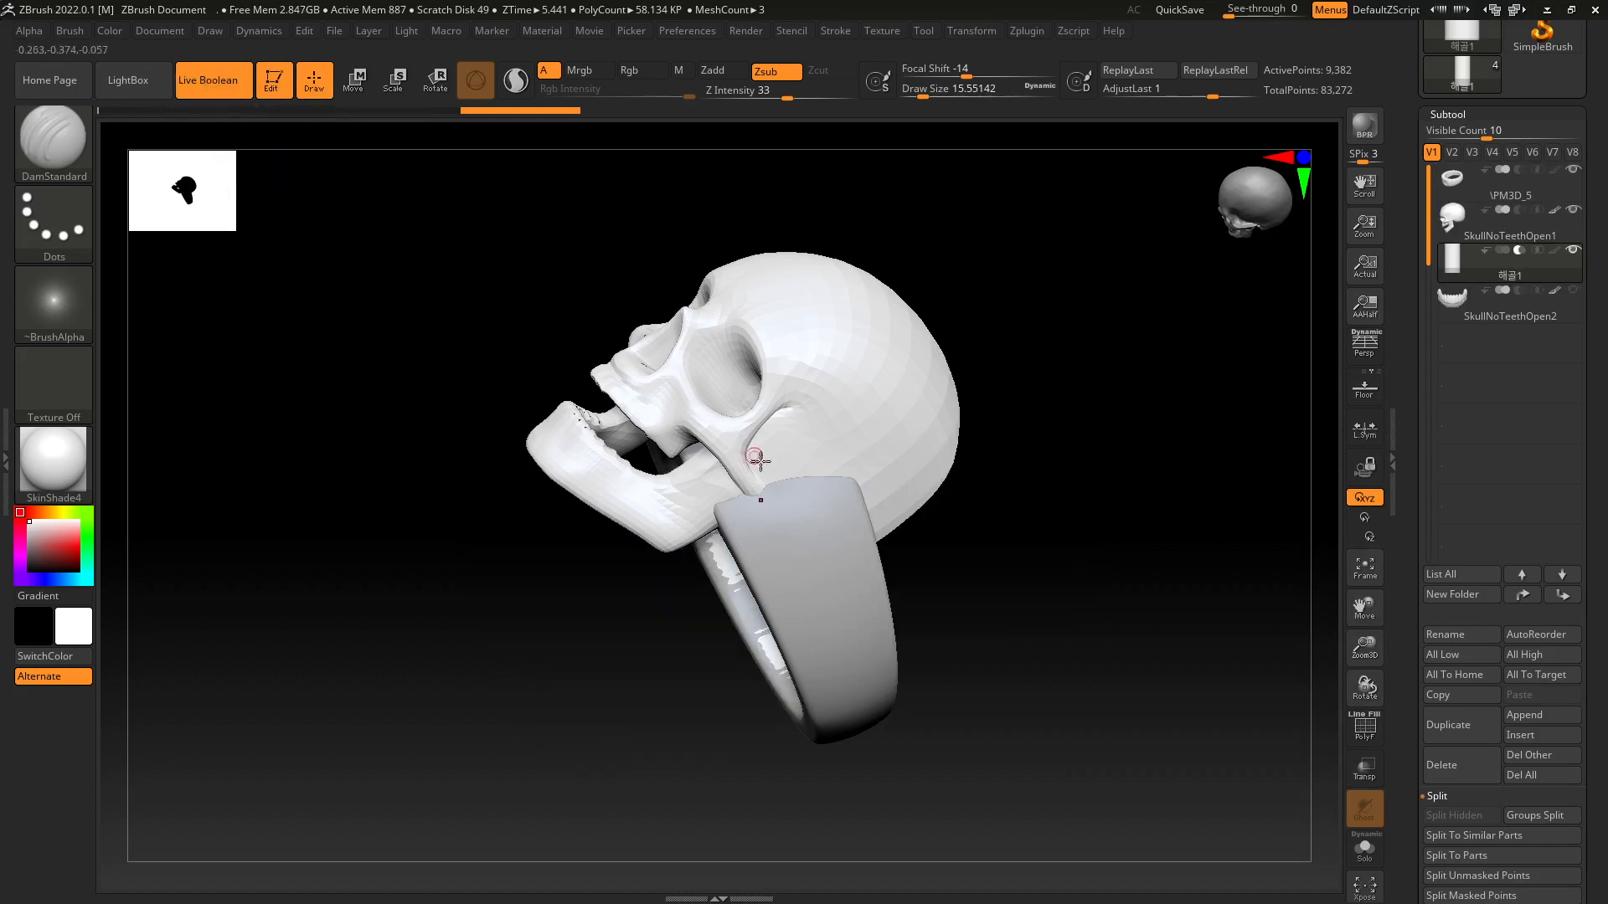
right_click_drag(809, 541, 841, 434)
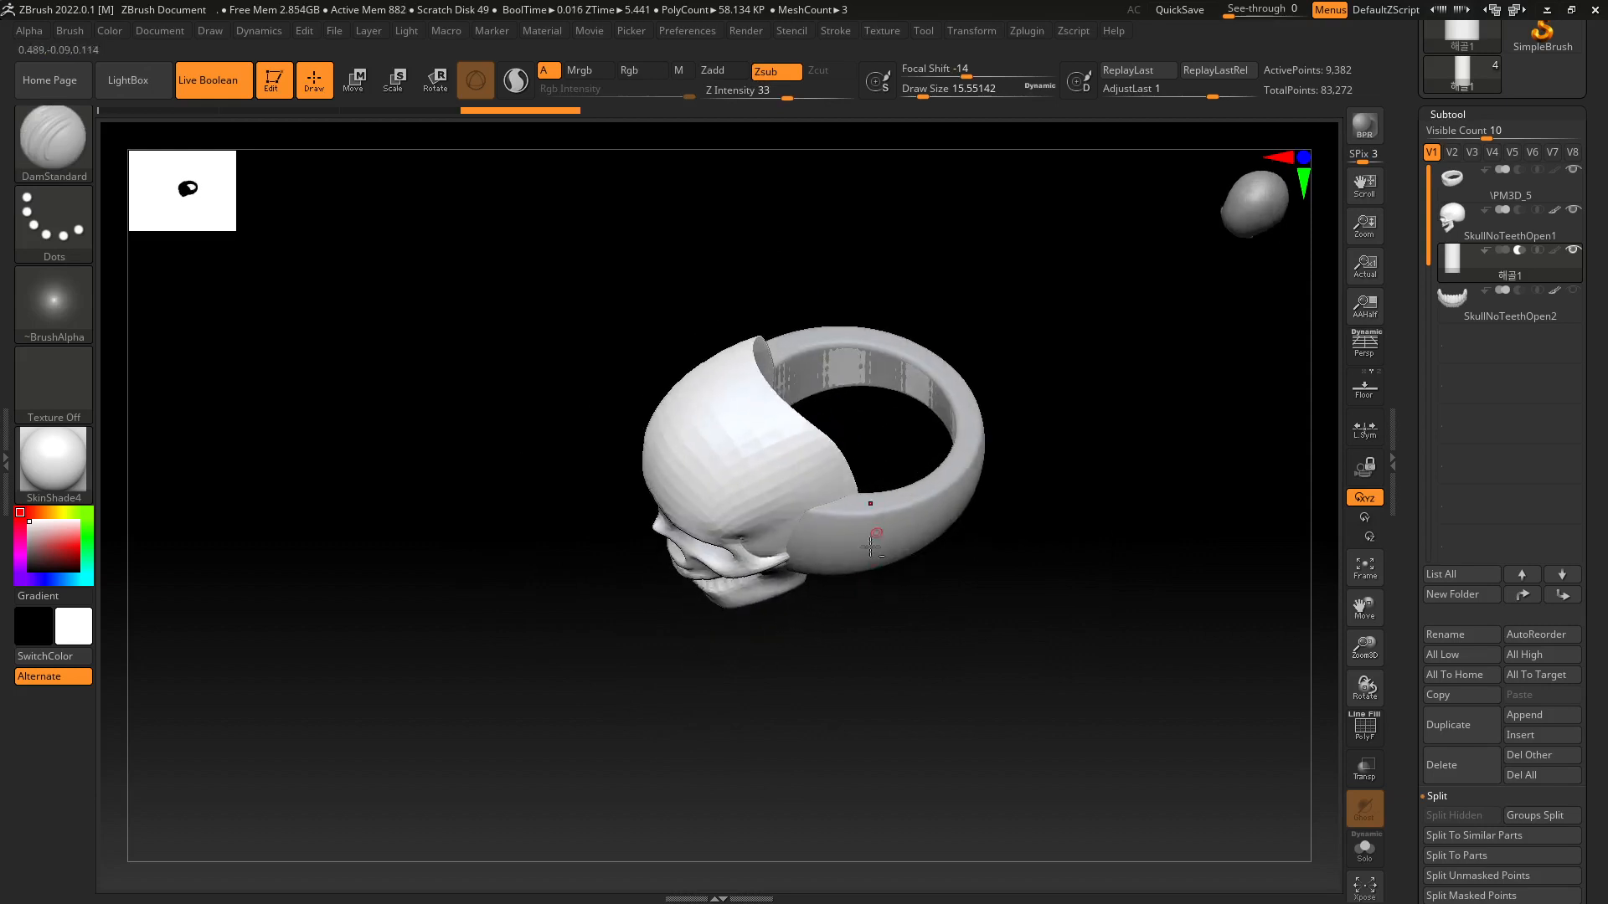
Select the skull subtool and subdivide it once.
right_click_drag(876, 538, 916, 525)
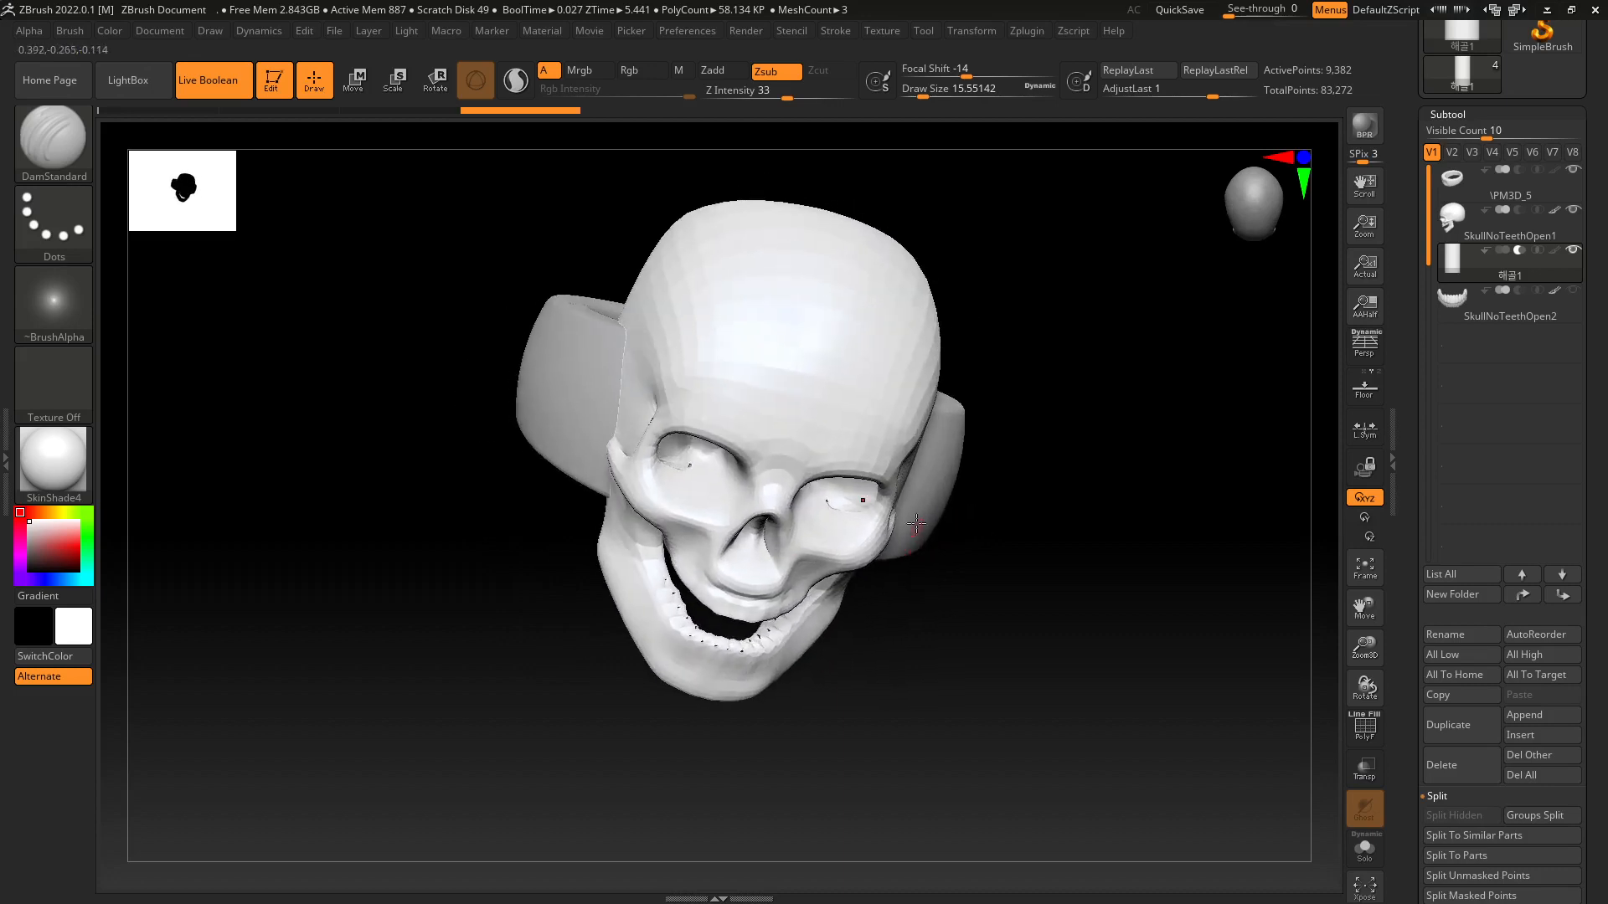
left_click(1457, 226)
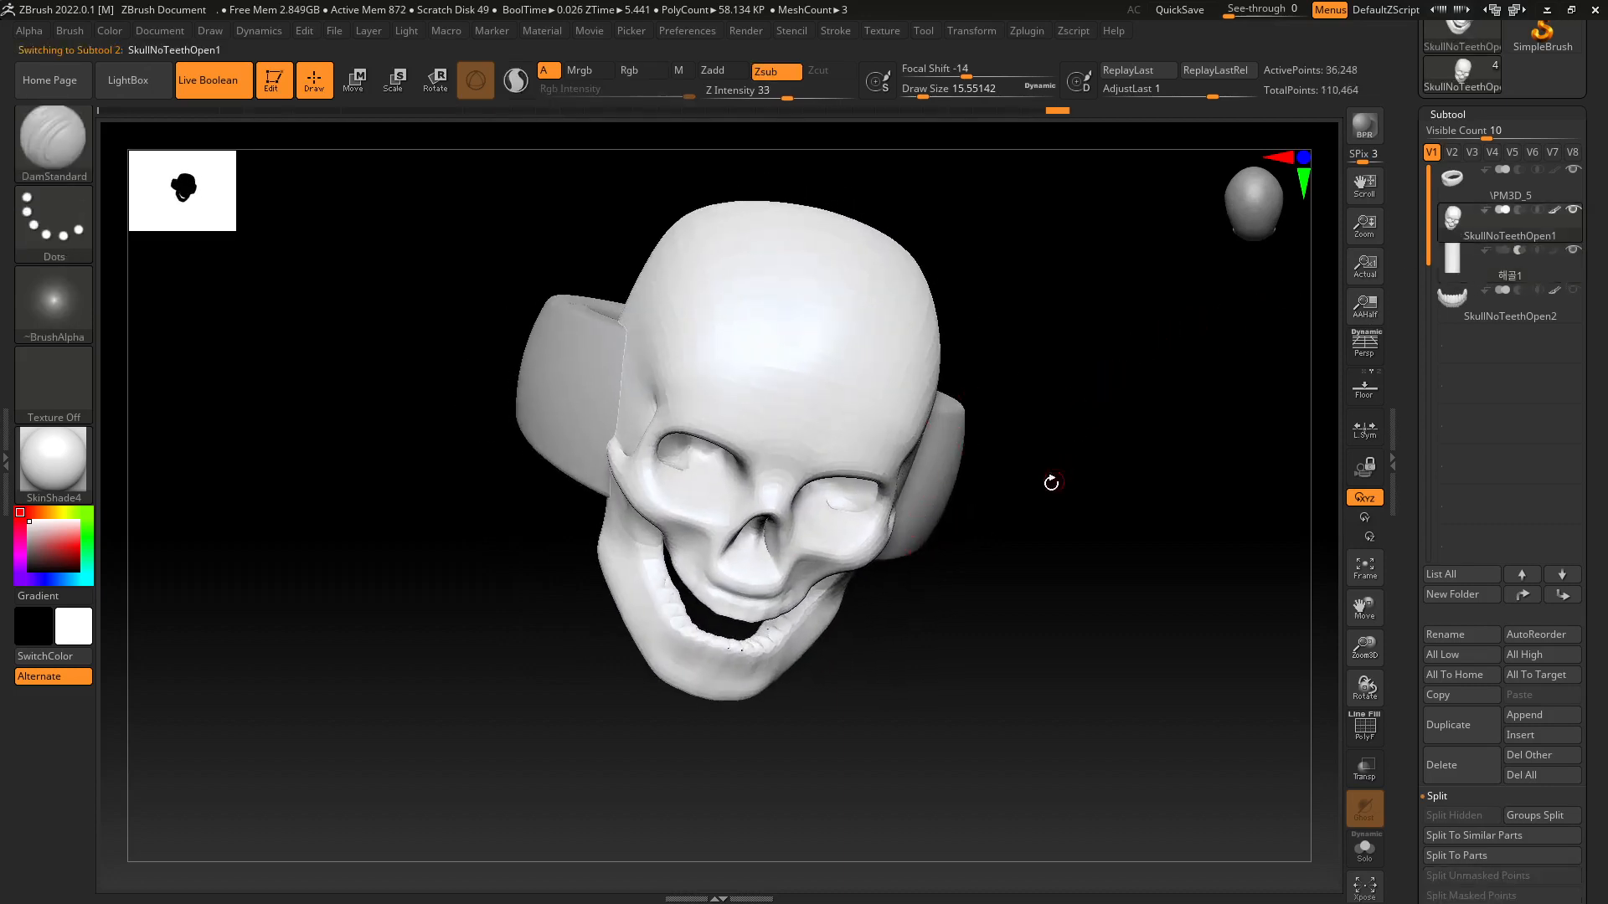
mouse_move(1051, 478)
right_mouse_down()
mouse_move(909, 531)
mouse_move(1045, 470)
mouse_move(1008, 442)
mouse_move(982, 537)
mouse_move(998, 507)
mouse_move(962, 531)
mouse_move(958, 494)
mouse_move(995, 518)
mouse_move(872, 513)
mouse_move(869, 457)
mouse_move(782, 474)
mouse_move(761, 499)
mouse_move(868, 509)
mouse_move(732, 531)
mouse_move(1091, 351)
right_mouse_up()
key("ctrl+d")
Select the ring band and generate a Boolean mesh from the visible skull, band, and subtracting cylinder.
left_click(1454, 181)
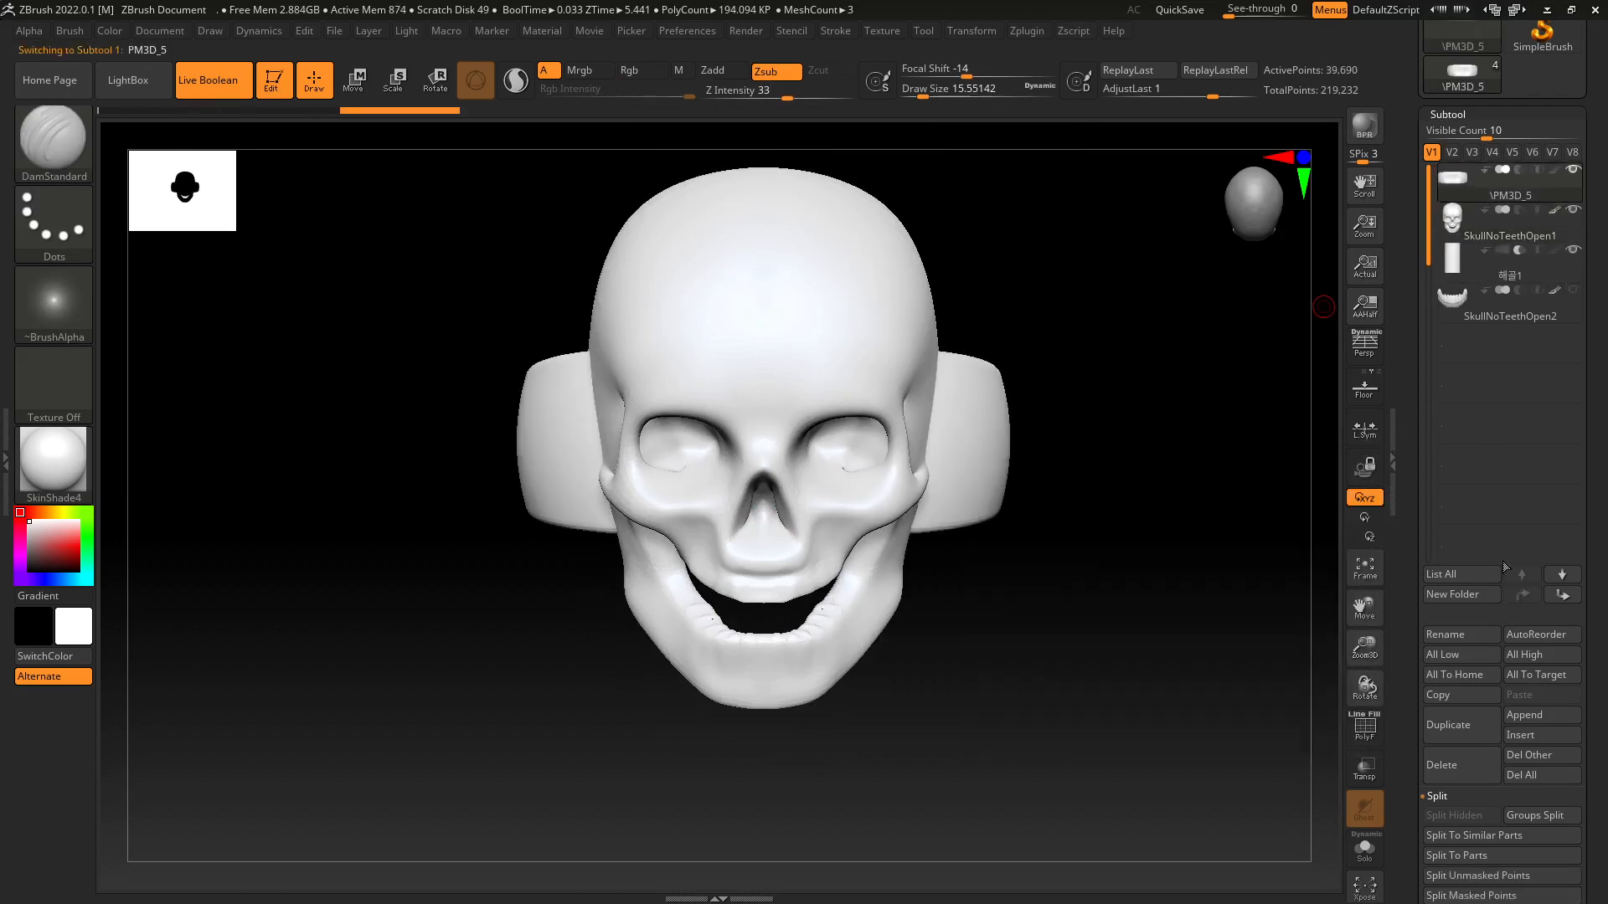
left_click_drag(1591, 713, 1589, 613)
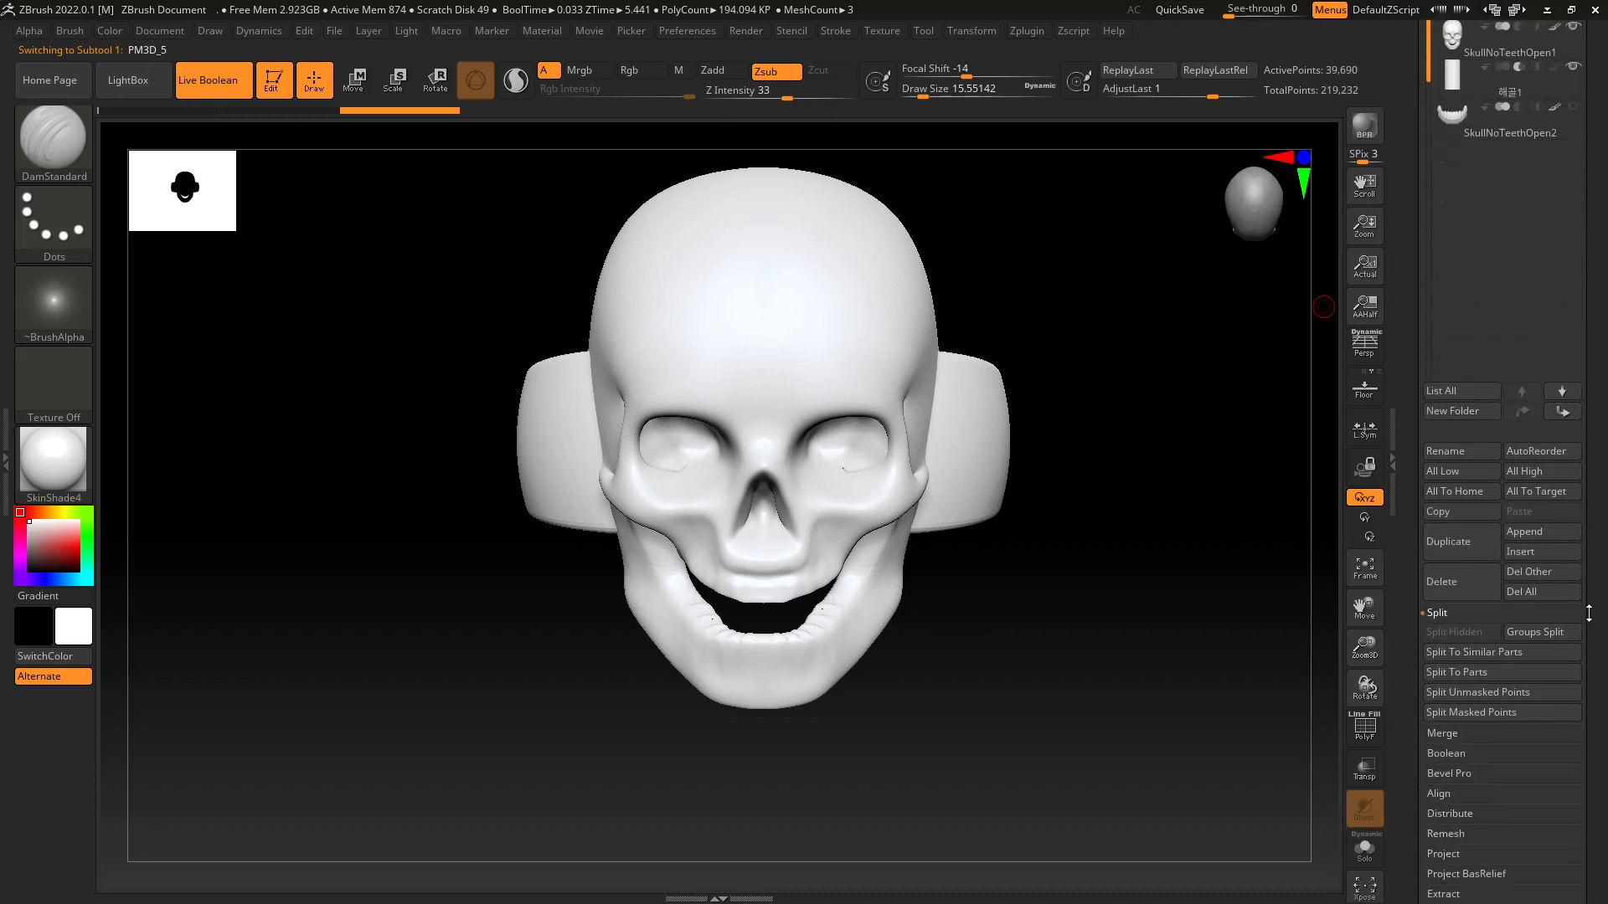
left_click_drag(984, 617, 1005, 586)
left_click_drag(942, 448, 837, 457)
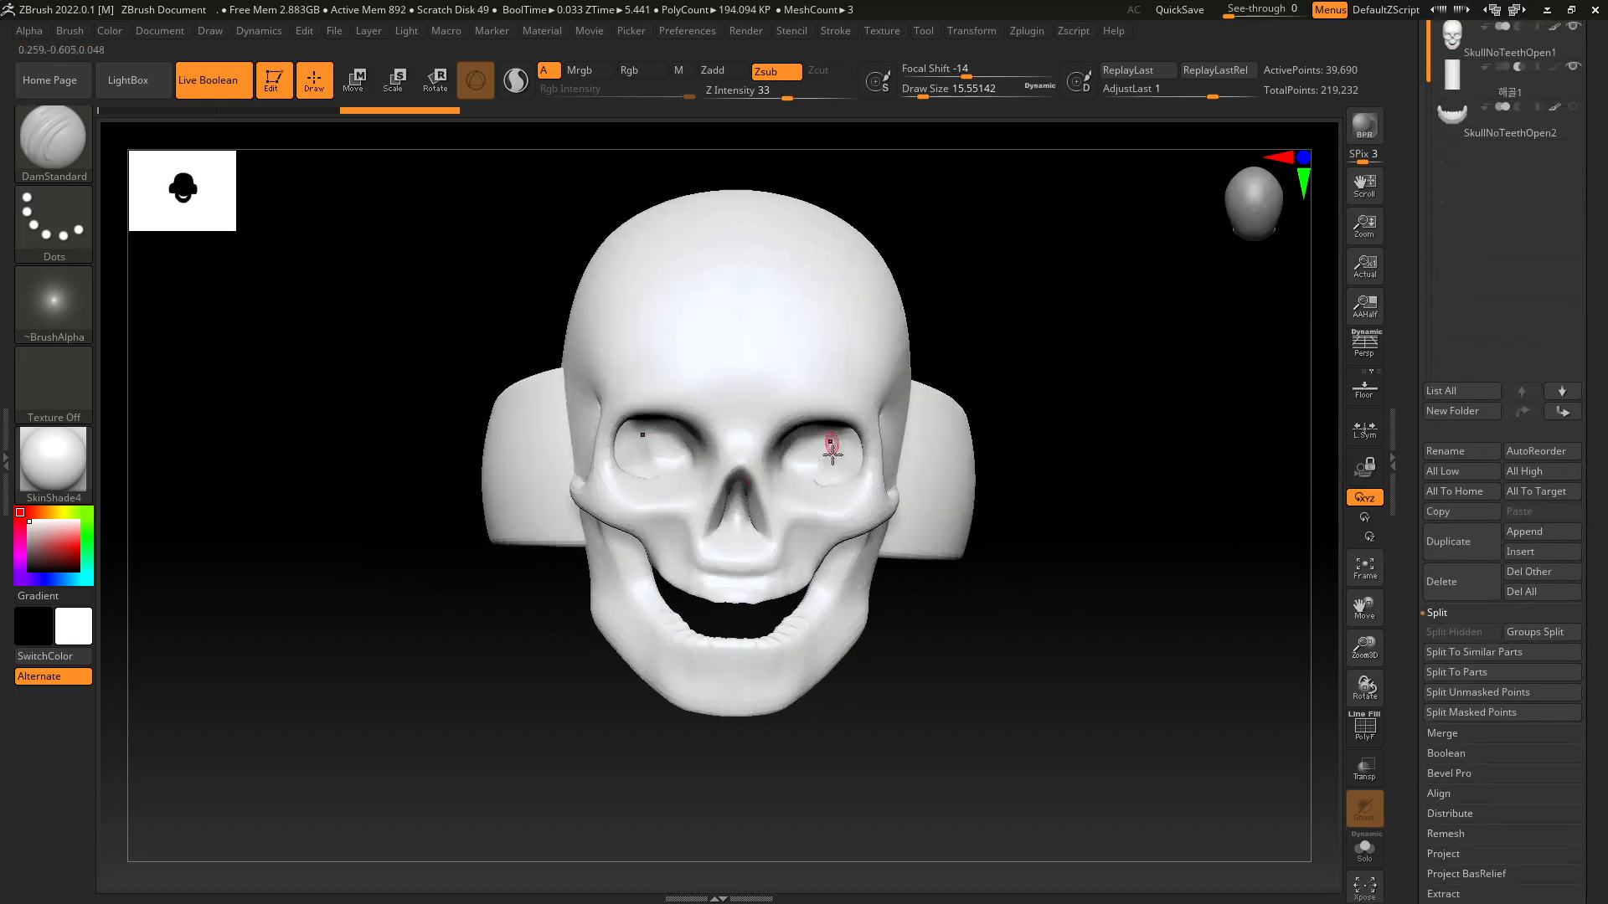
left_click_drag(1603, 419, 1603, 559)
mouse_move(1122, 536)
left_mouse_down()
mouse_move(1098, 538)
mouse_move(1095, 563)
mouse_move(1103, 539)
mouse_move(1127, 550)
mouse_move(1052, 545)
mouse_move(1027, 520)
mouse_move(1034, 435)
mouse_move(1052, 420)
mouse_move(1095, 435)
mouse_move(1101, 349)
mouse_move(1091, 385)
mouse_move(1127, 528)
mouse_move(1106, 562)
mouse_move(1110, 517)
mouse_move(1048, 563)
mouse_move(1102, 544)
left_mouse_up()
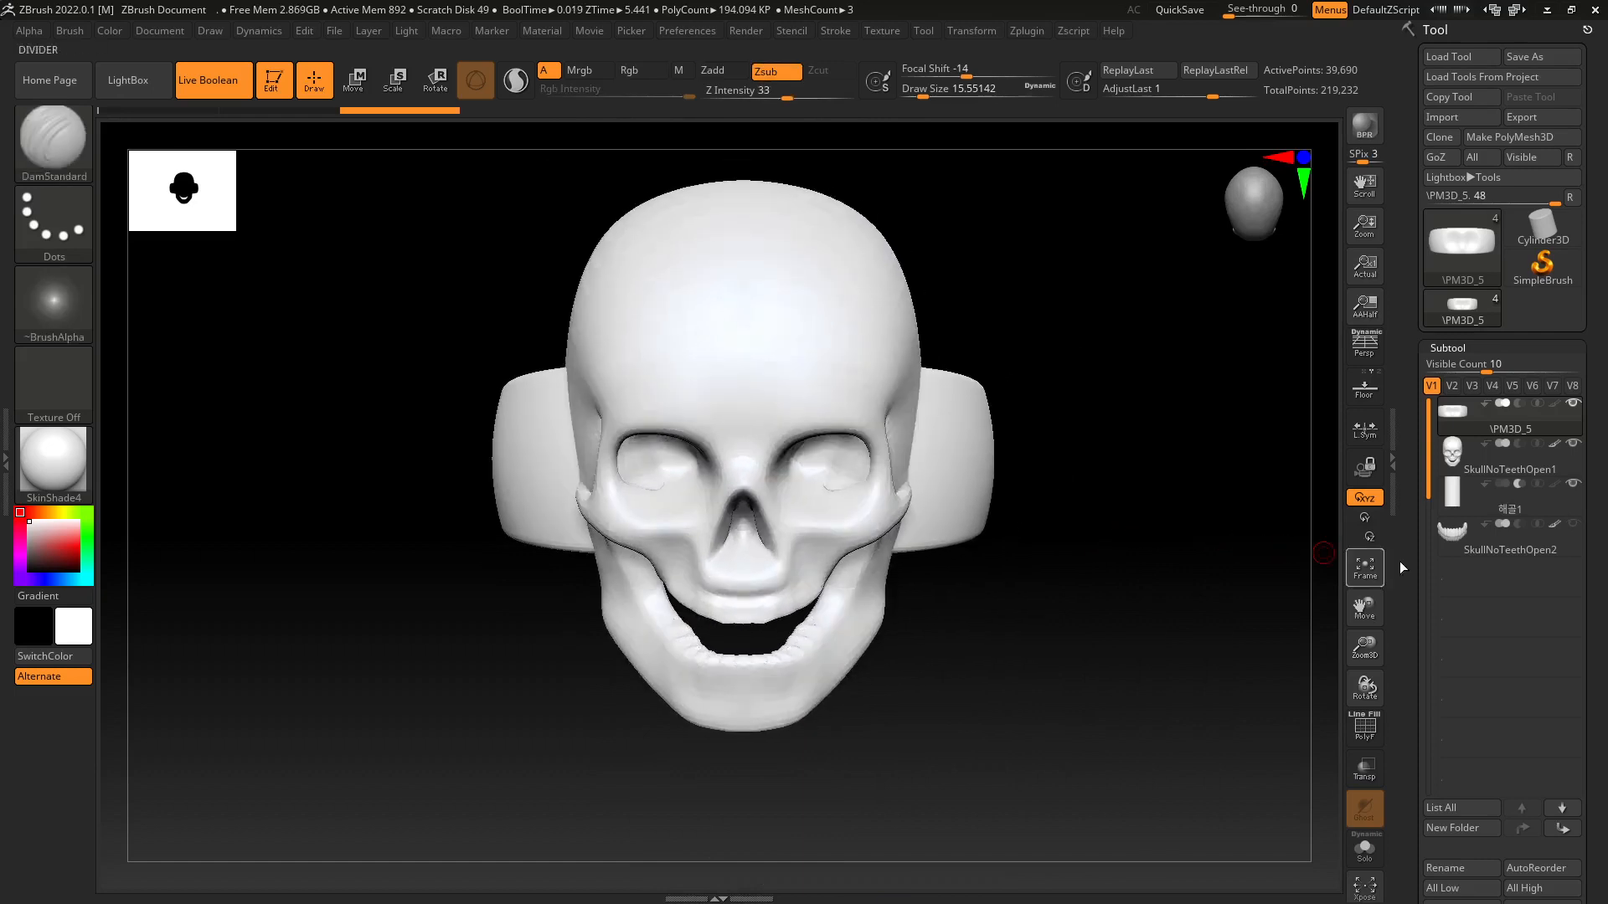
scroll(1588, 584, "down", 5)
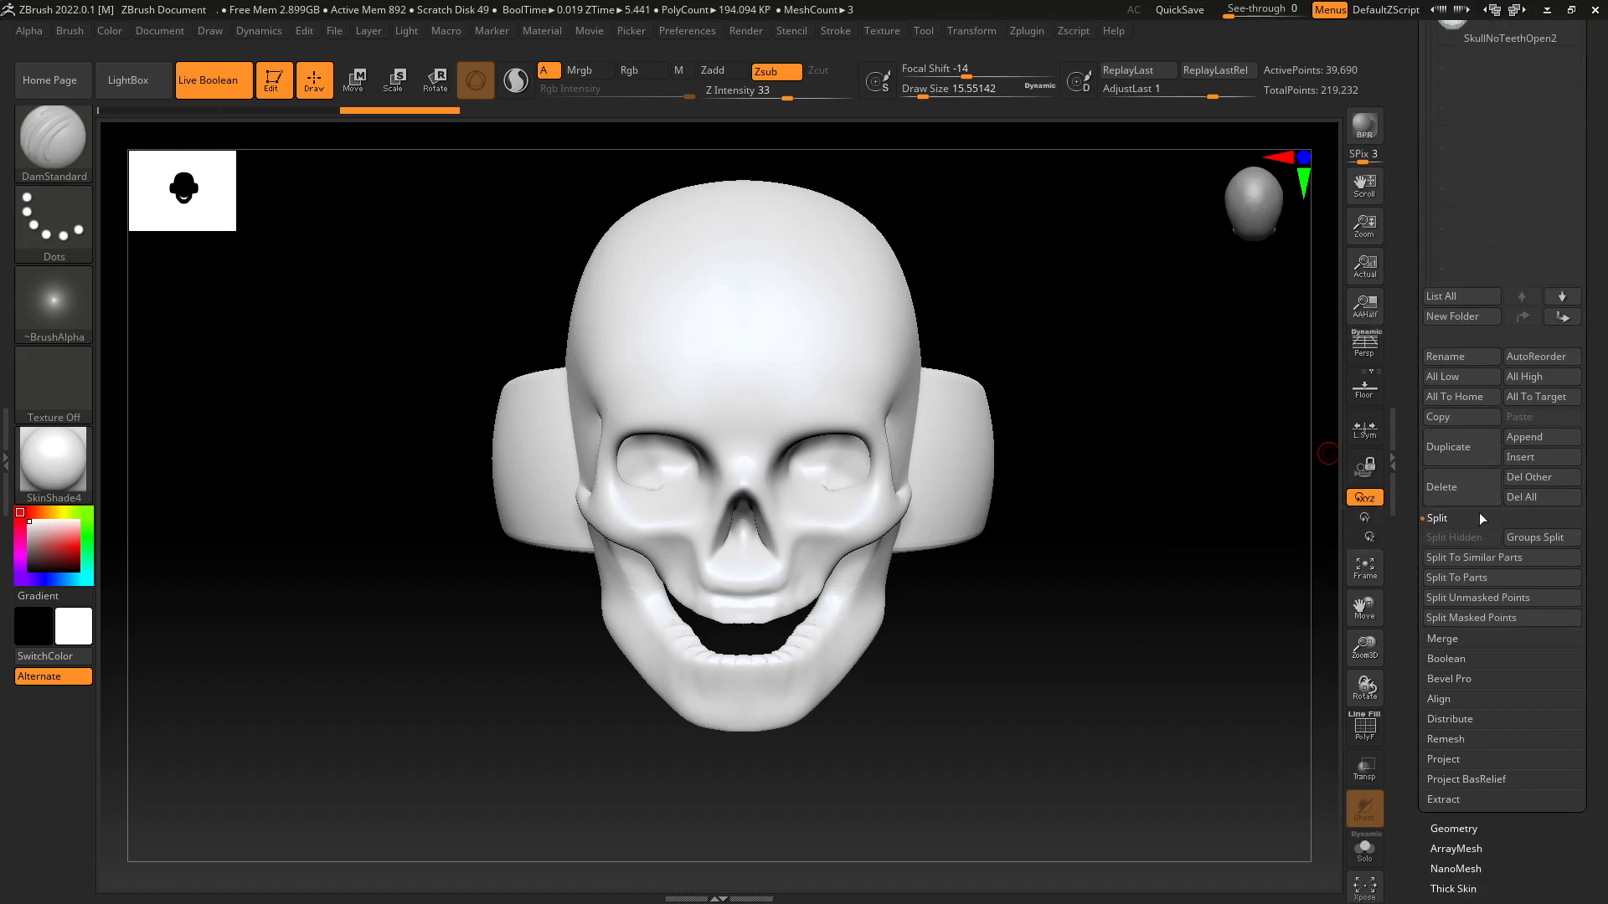
left_click(1443, 661)
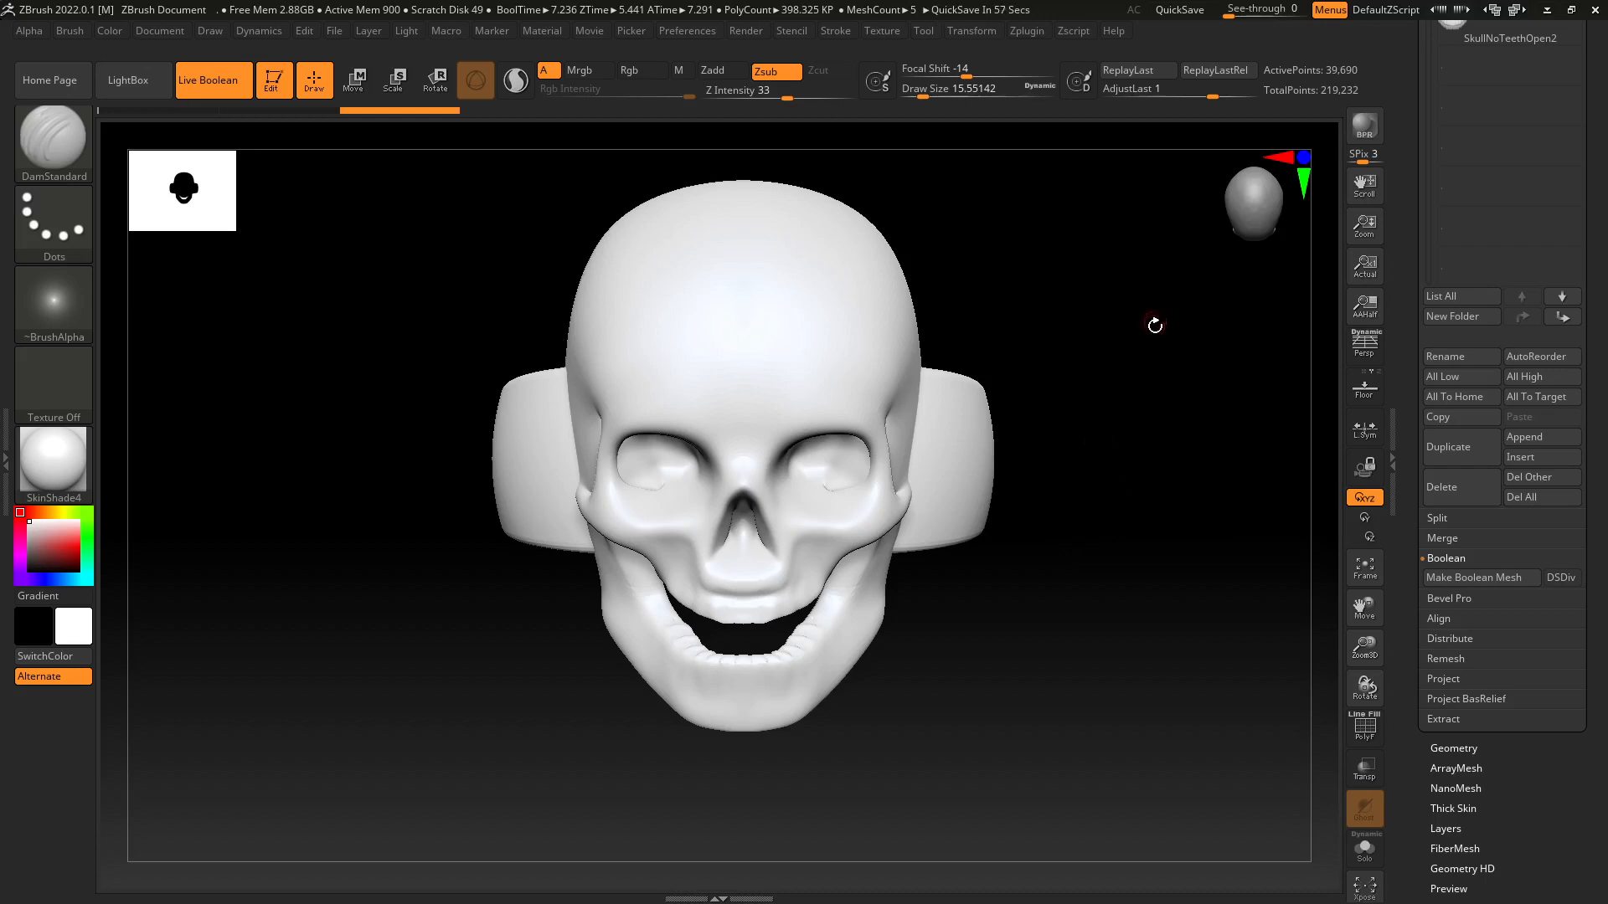
left_click_drag(1155, 325, 1301, 470)
left_click_drag(1587, 310, 1588, 513)
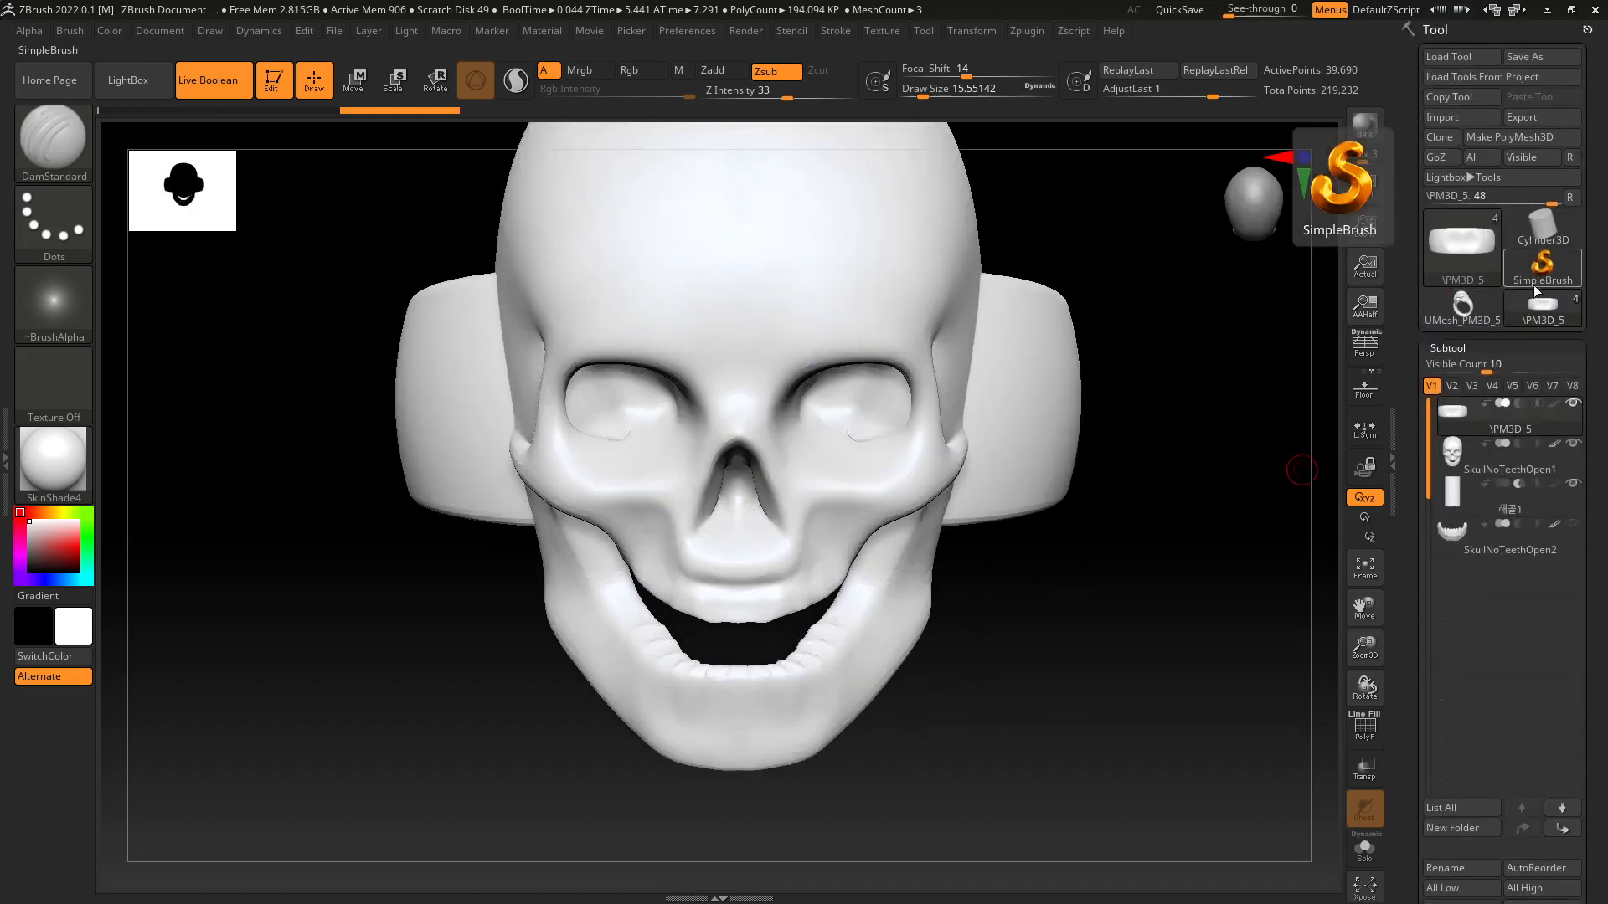
Switch to the generated Boolean mesh and try smoothing the faceted wall inside the finger hole with the Smooth brush.
mouse_move(1447, 302)
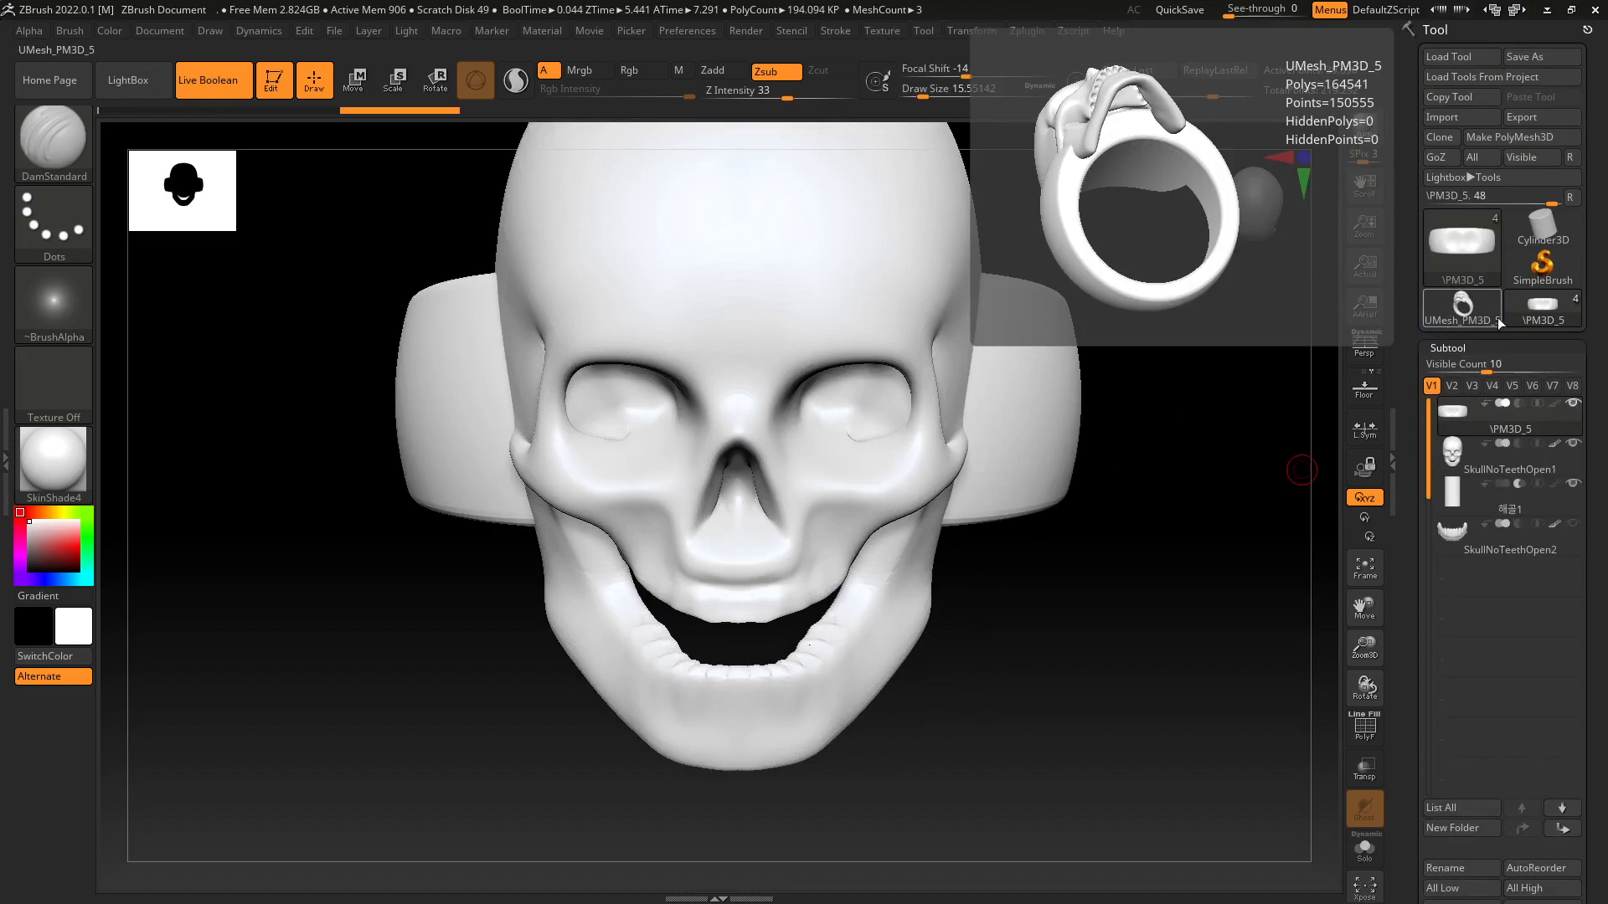
left_click(1454, 321)
left_click_drag(1137, 600, 1037, 500)
mouse_move(793, 546)
right_mouse_down("alt")
mouse_move(838, 488)
mouse_move(865, 580)
mouse_move(833, 606)
right_mouse_up("alt")
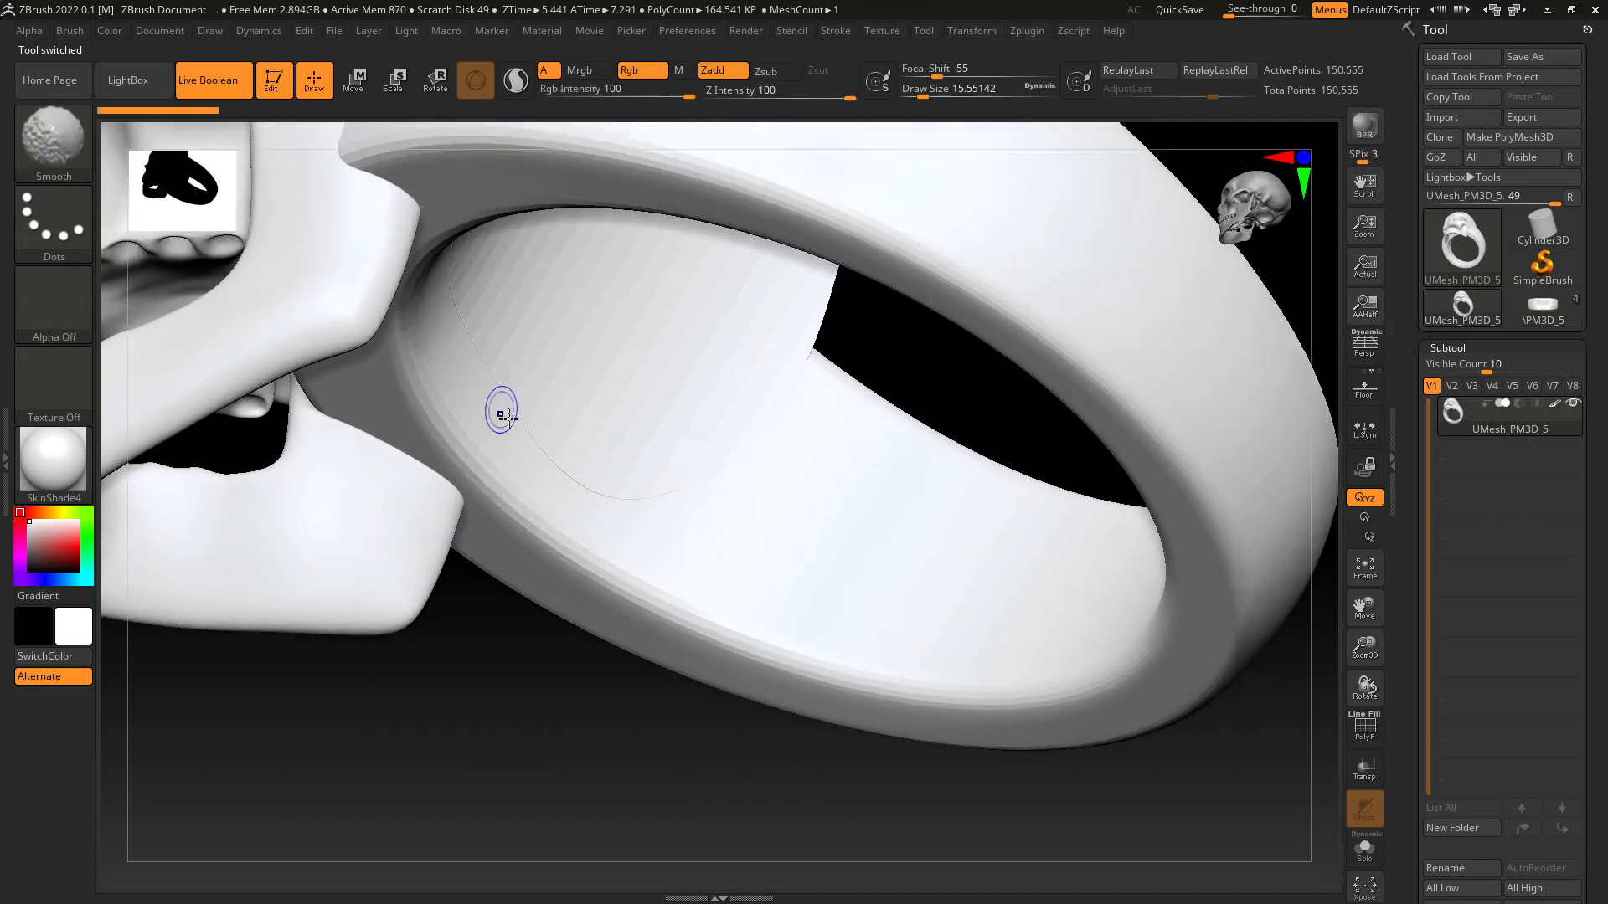
left_click_drag(537, 469, 662, 497, "shift")
left_click_drag(683, 438, 696, 450, "shift")
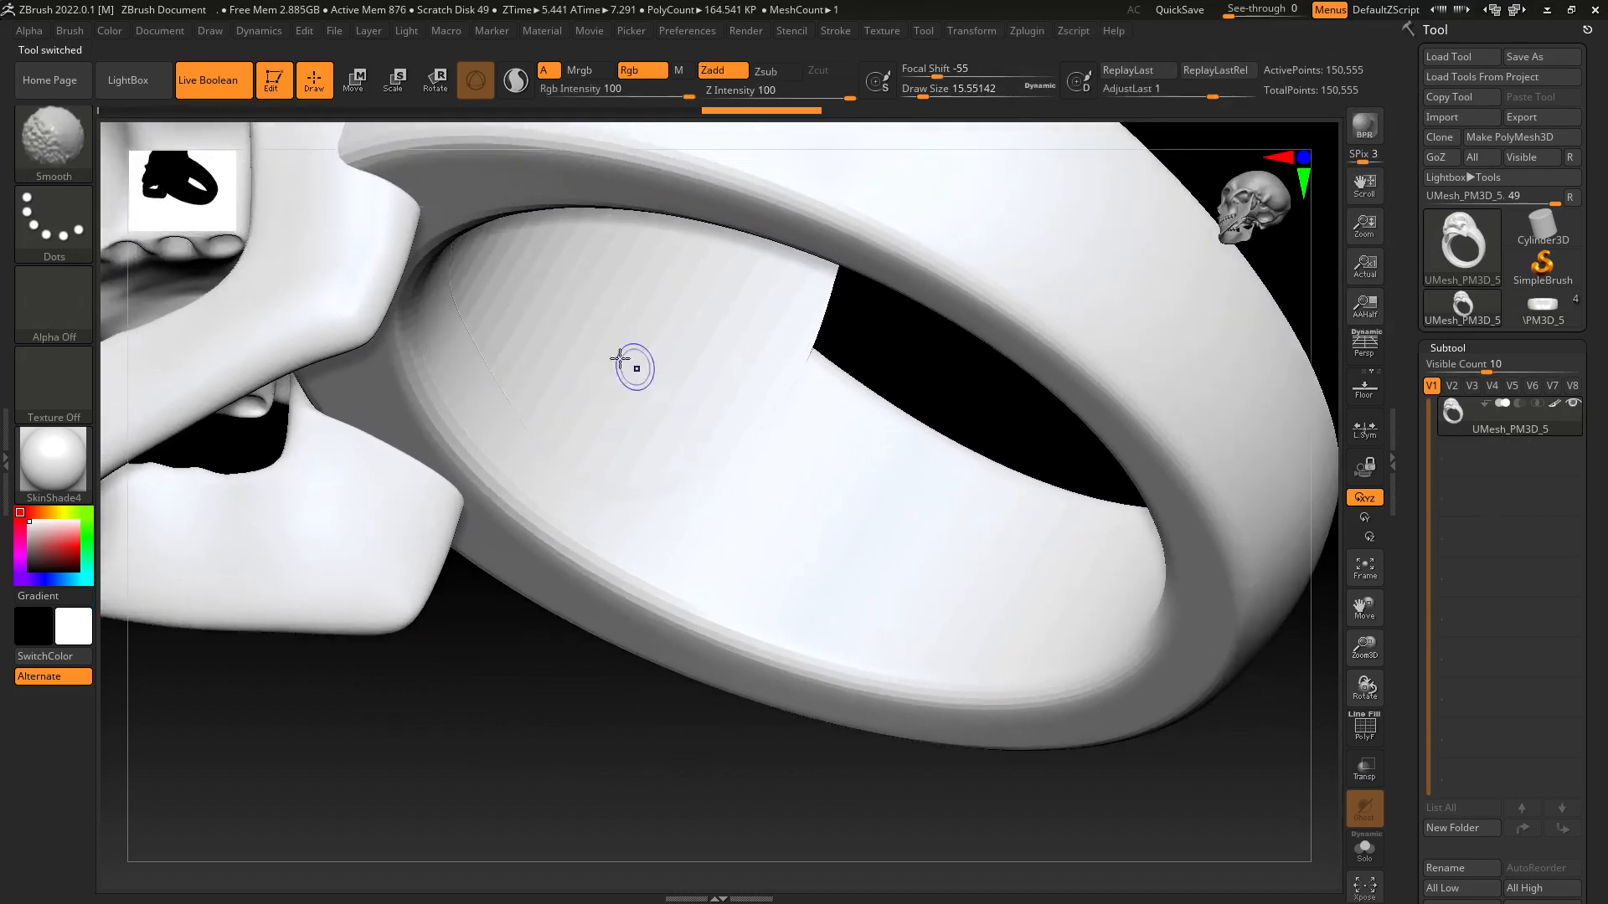
left_click_drag(635, 366, 737, 482, "shift")
Smooth more of the finger hole's inner wall, enlarging the brush draw size to about 74.
mouse_move(762, 506)
right_mouse_down()
mouse_move(771, 394)
mouse_move(758, 596)
mouse_move(732, 541)
mouse_move(765, 675)
right_mouse_up()
mouse_move(664, 437)
right_mouse_down()
mouse_move(661, 503)
mouse_move(550, 380)
right_mouse_up()
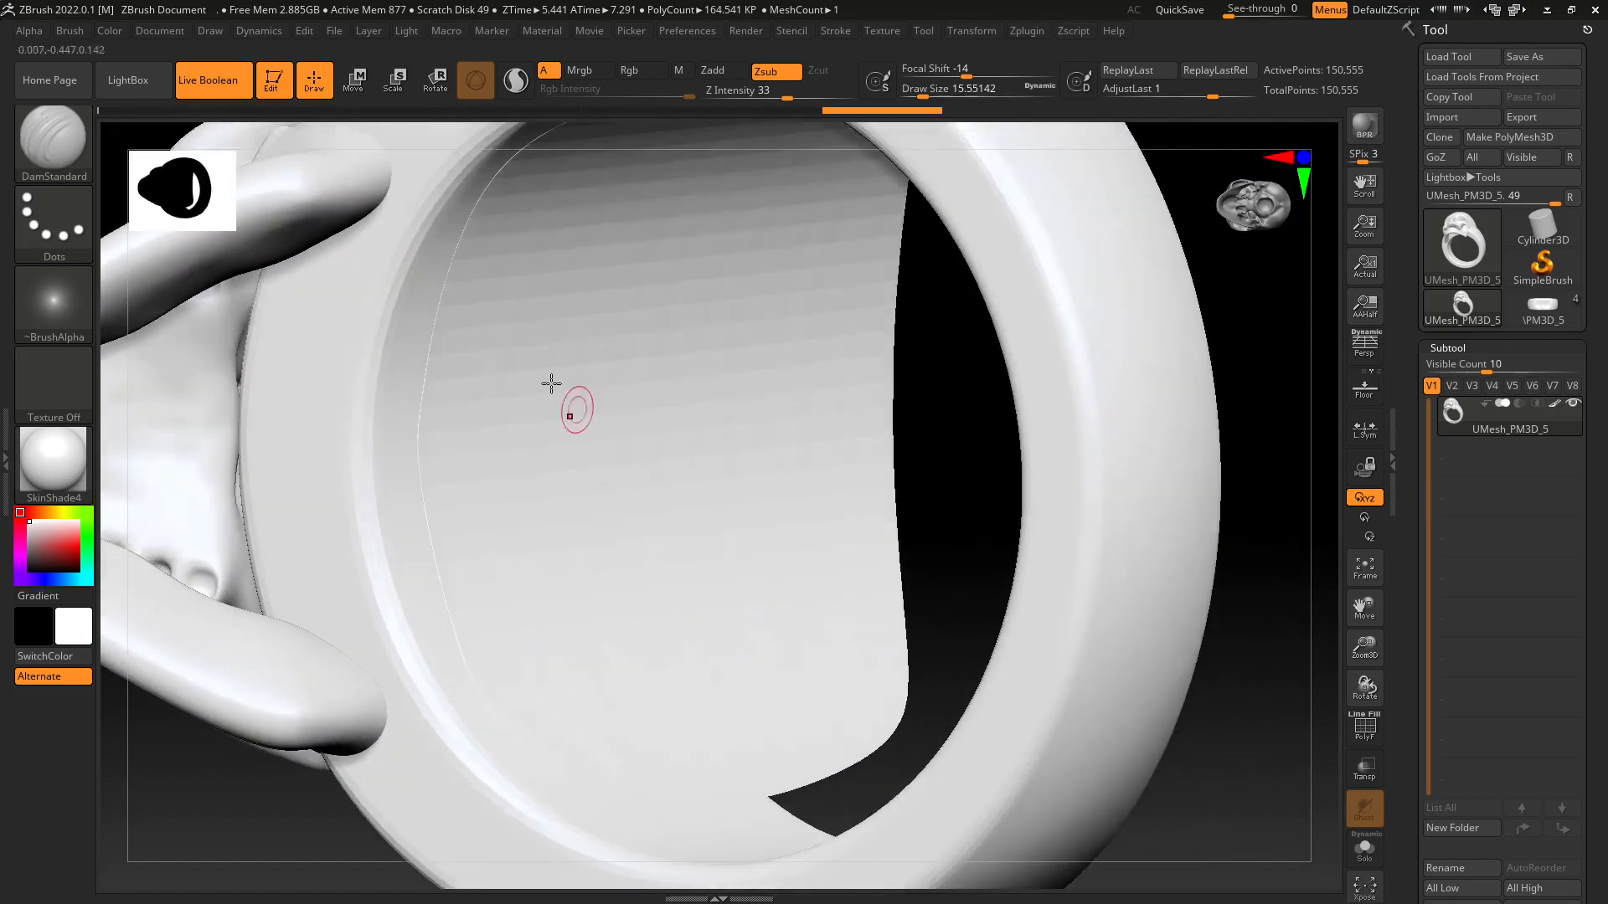
key("shift")
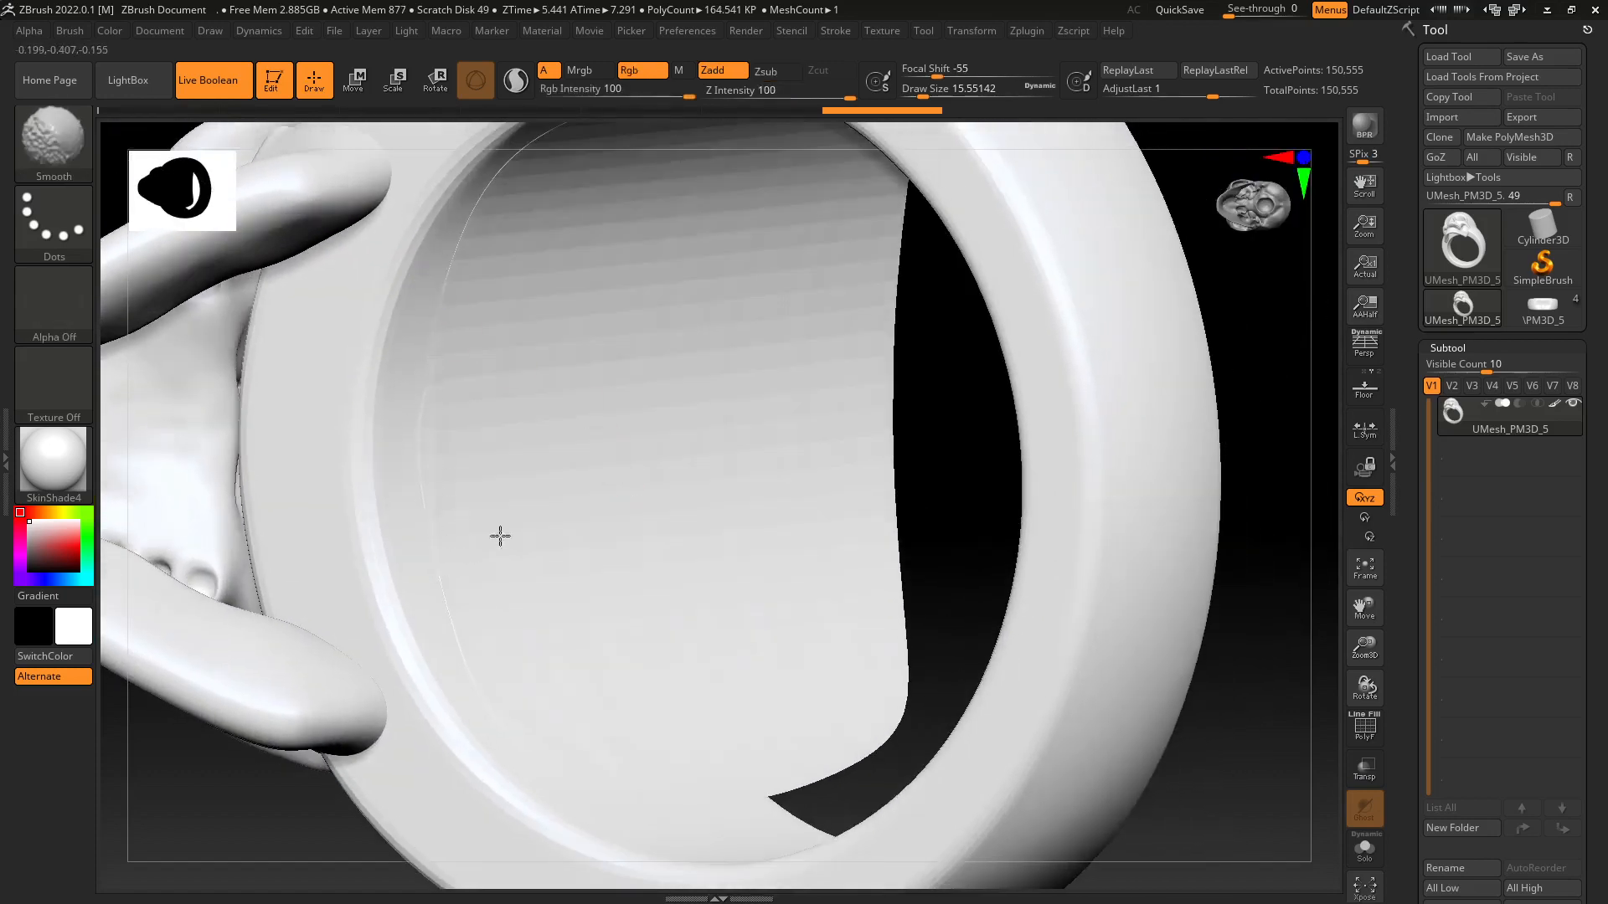
left_click_drag(500, 536, 625, 484, "shift")
key("s")
key("shift")
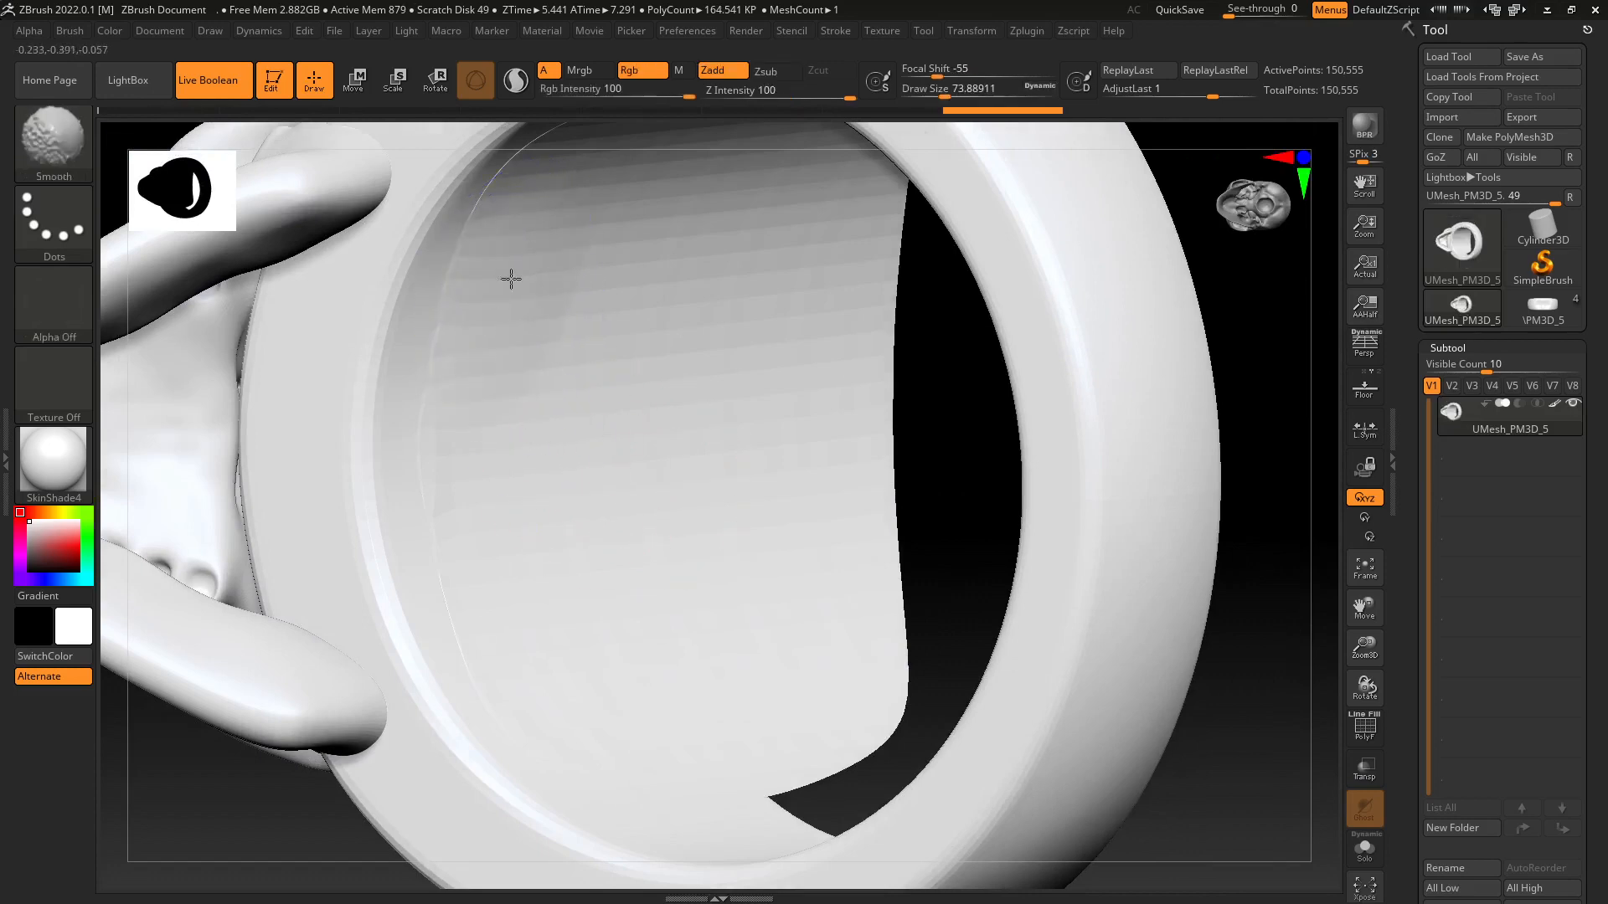
Inspect the Boolean mesh's inner wall, return to the original ring tool with separate subtools, and reset the tool list.
mouse_move(603, 405)
right_mouse_down()
mouse_move(686, 463)
mouse_move(835, 338)
mouse_move(761, 557)
mouse_move(657, 564)
mouse_move(804, 531)
mouse_move(835, 566)
mouse_move(984, 522)
right_mouse_up()
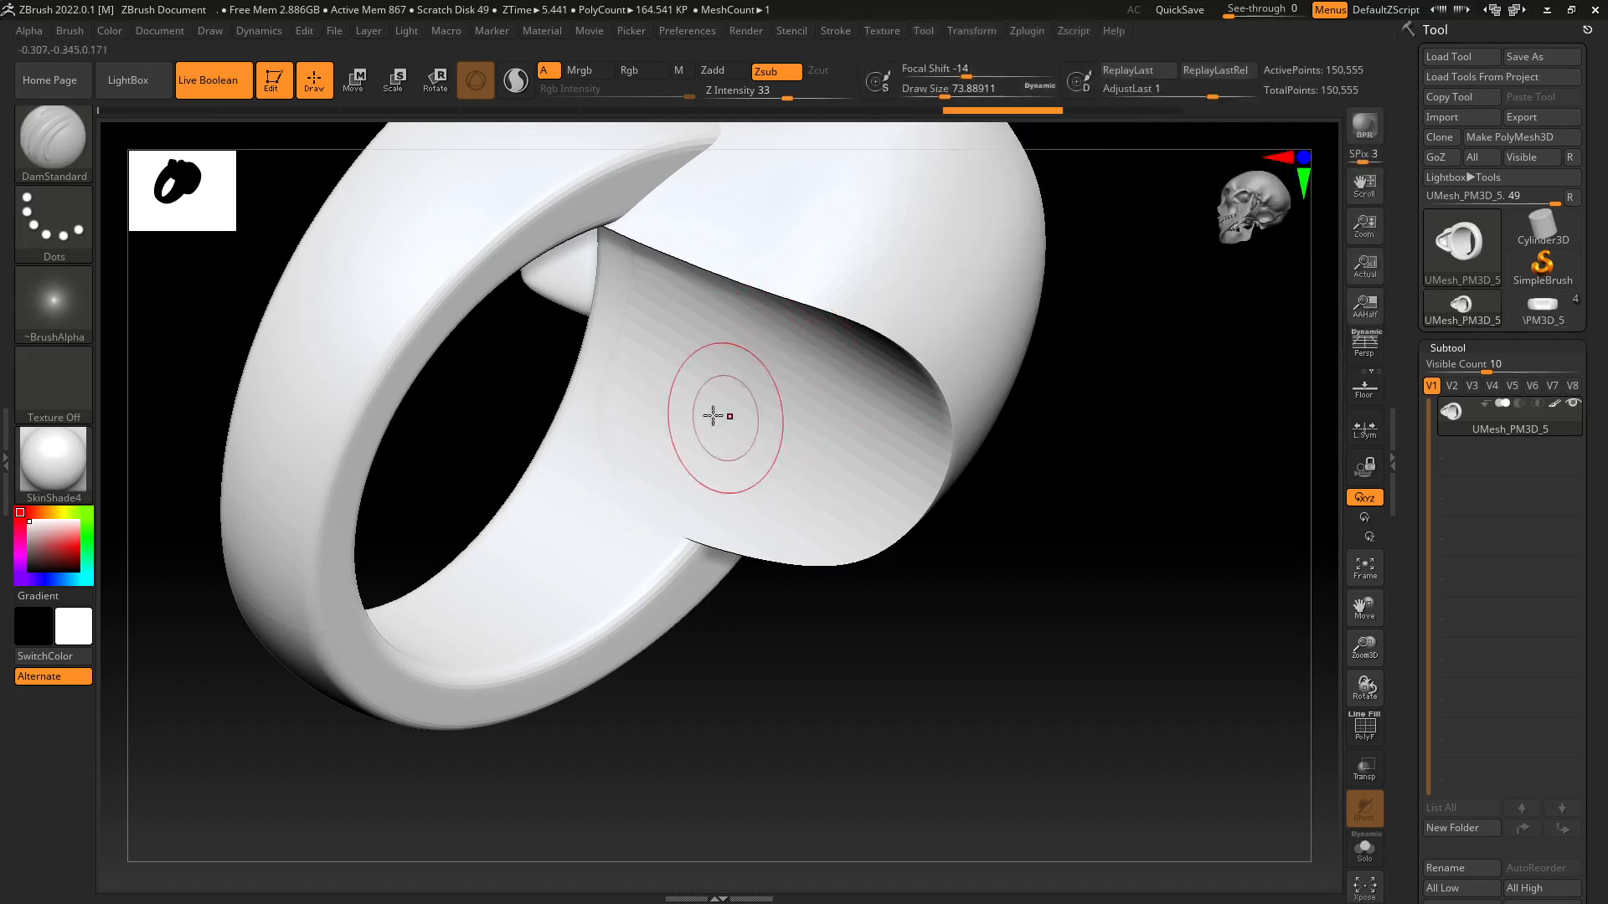
mouse_move(813, 420)
right_mouse_down()
mouse_move(919, 435)
mouse_move(843, 352)
right_mouse_up()
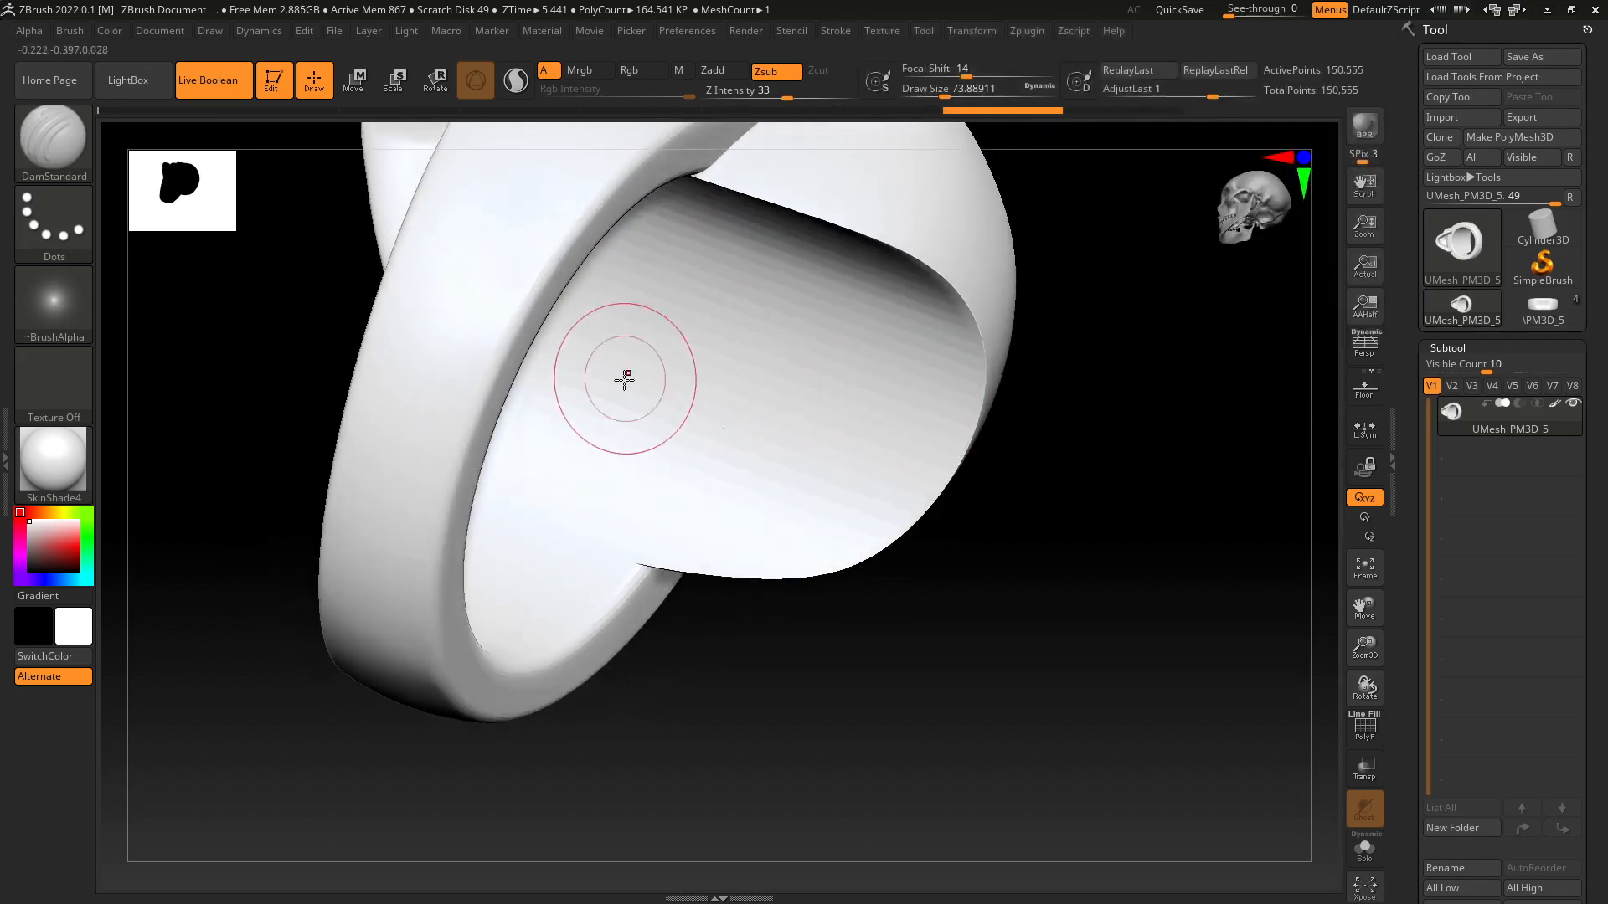
mouse_move(854, 424)
right_mouse_down()
mouse_move(843, 363)
mouse_move(743, 416)
right_mouse_up()
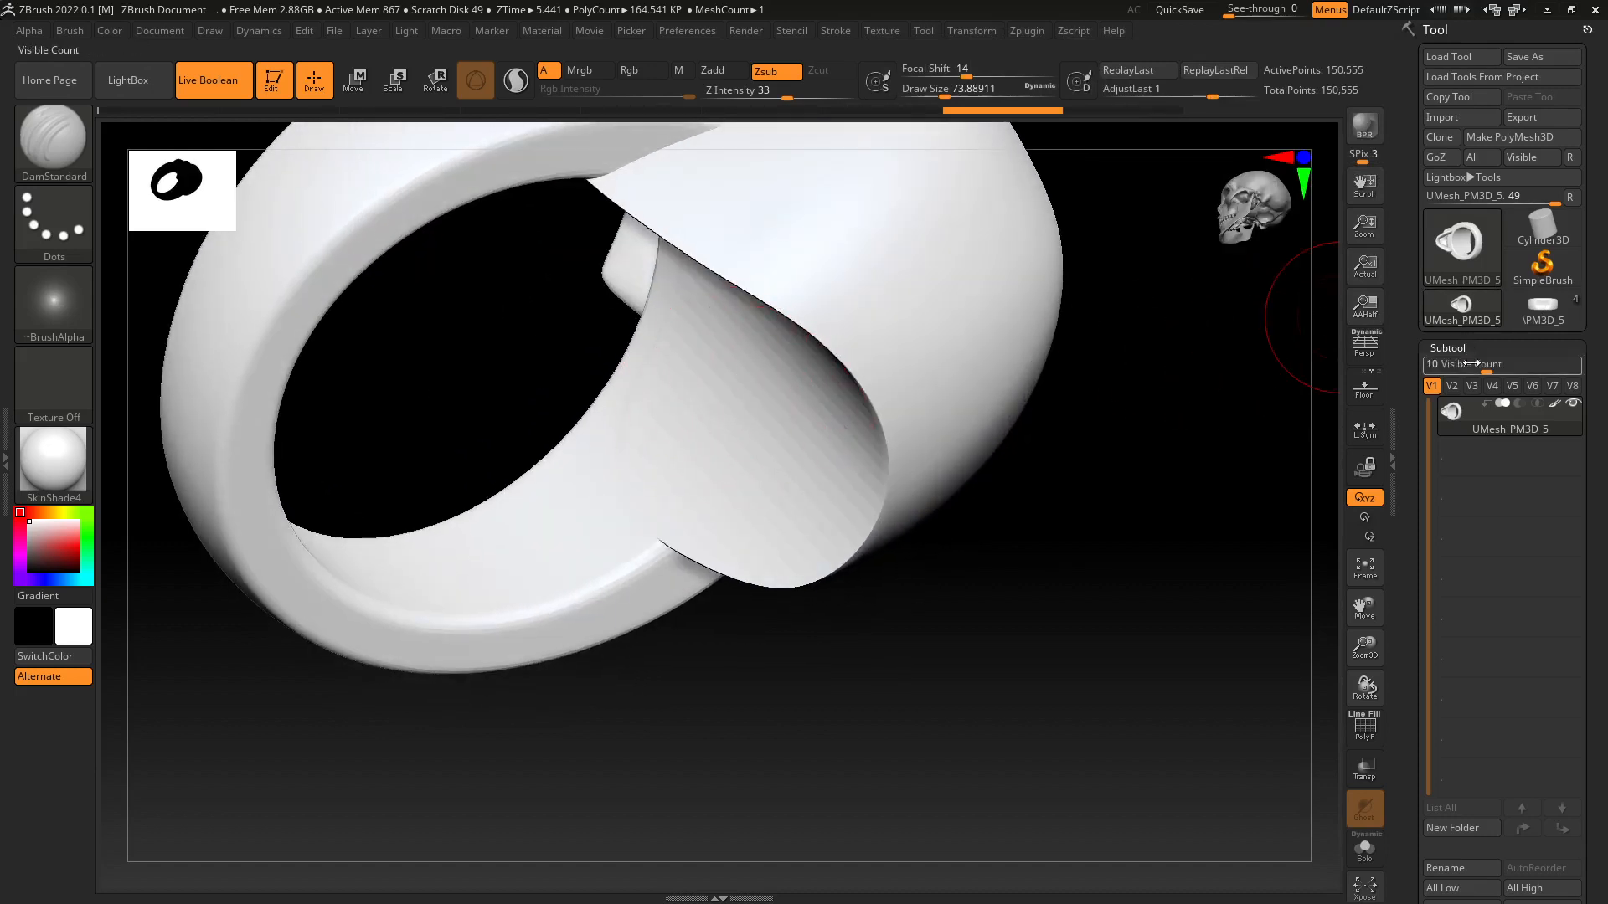
key("ctrl")
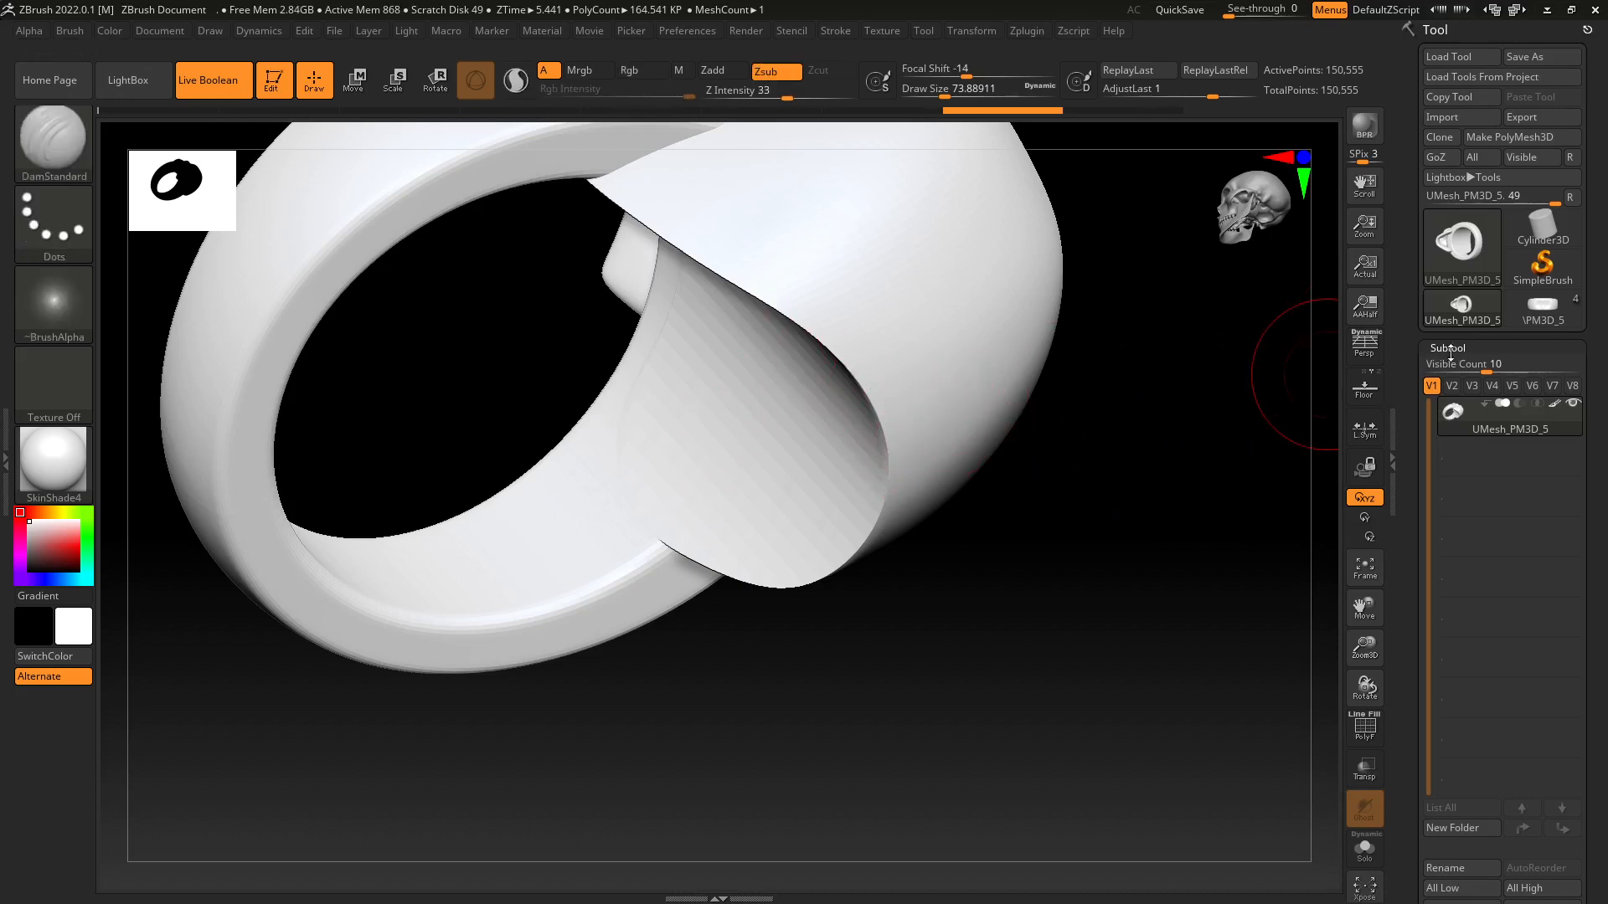
left_click(1543, 315)
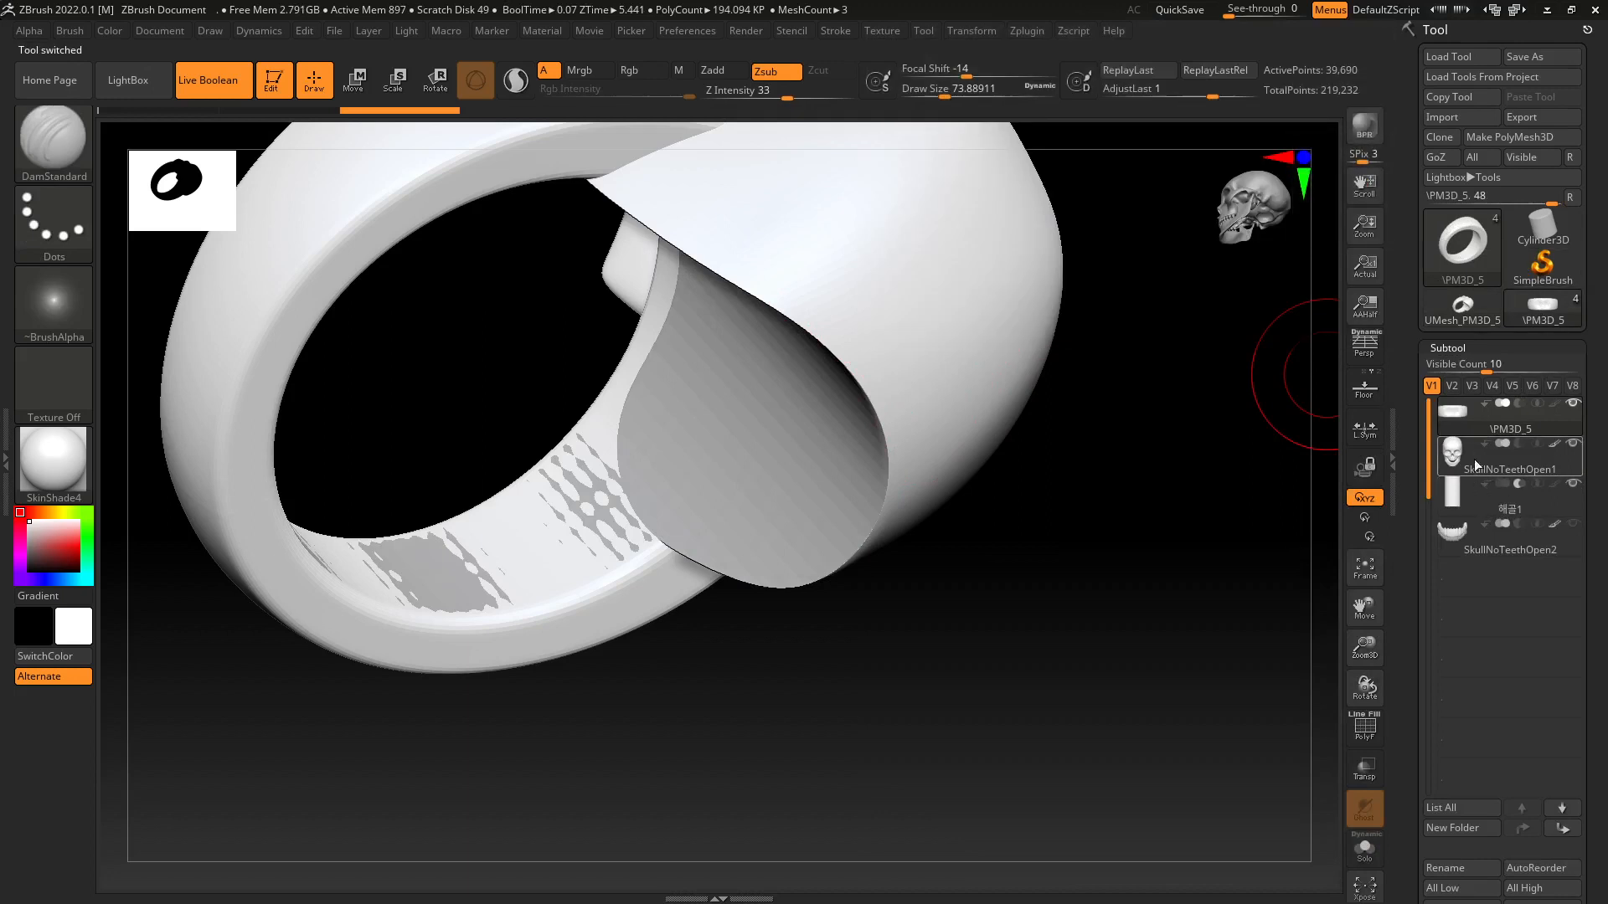
left_click(1571, 198)
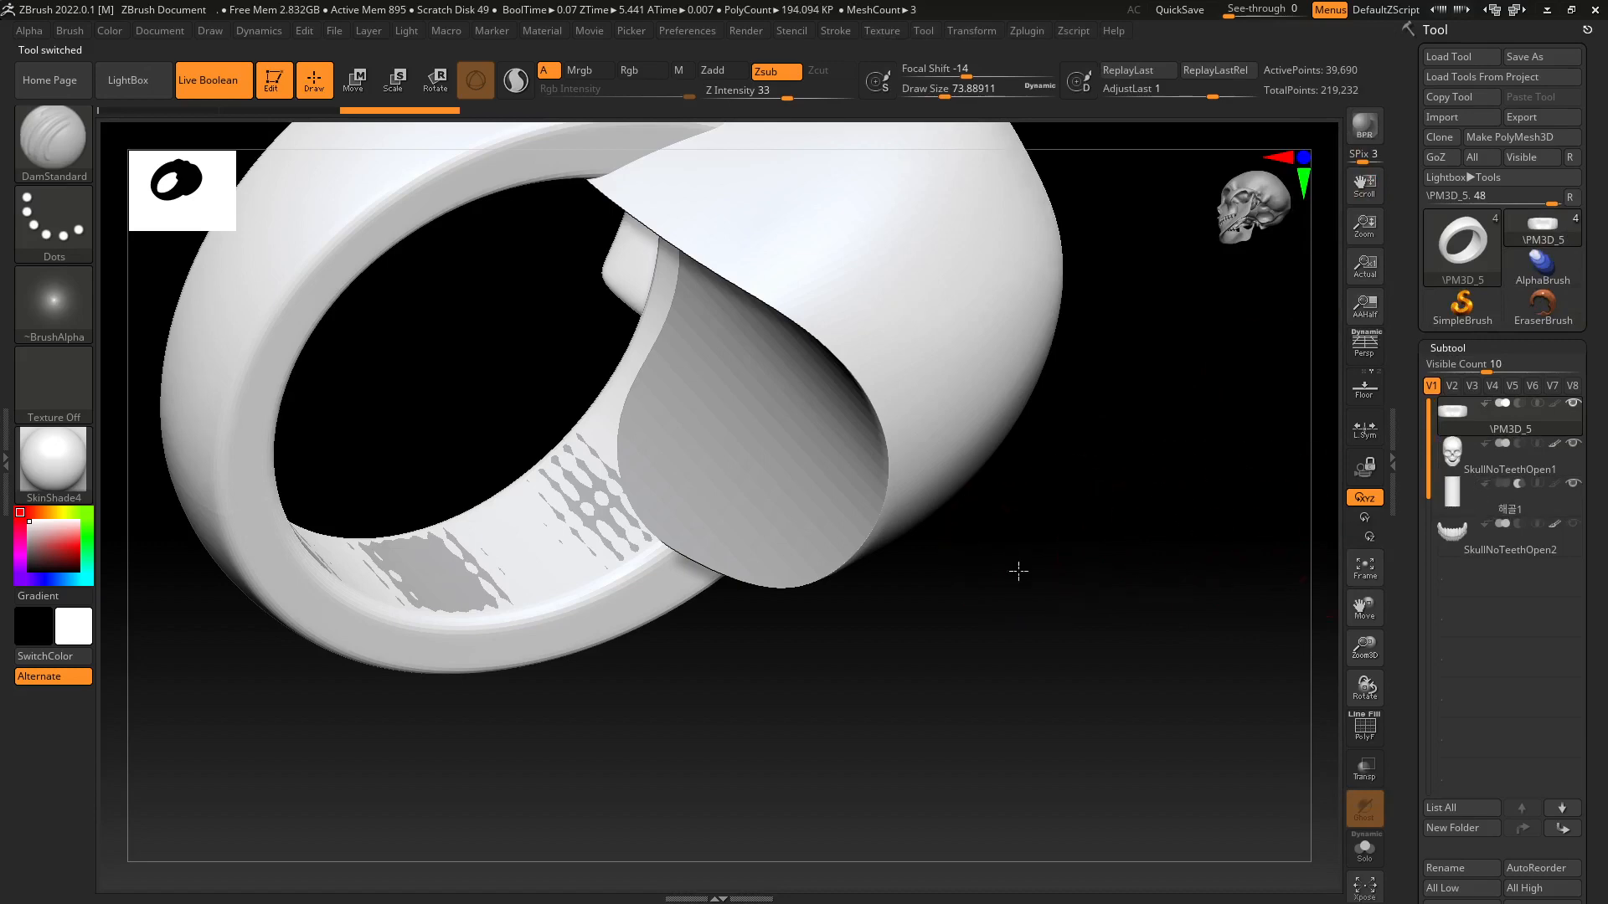
Select the cylinder subtool and isolate it with Solo.
mouse_move(1019, 572)
left_mouse_down()
mouse_move(1092, 614)
mouse_move(1105, 599)
mouse_move(944, 714)
mouse_move(939, 701)
left_mouse_up()
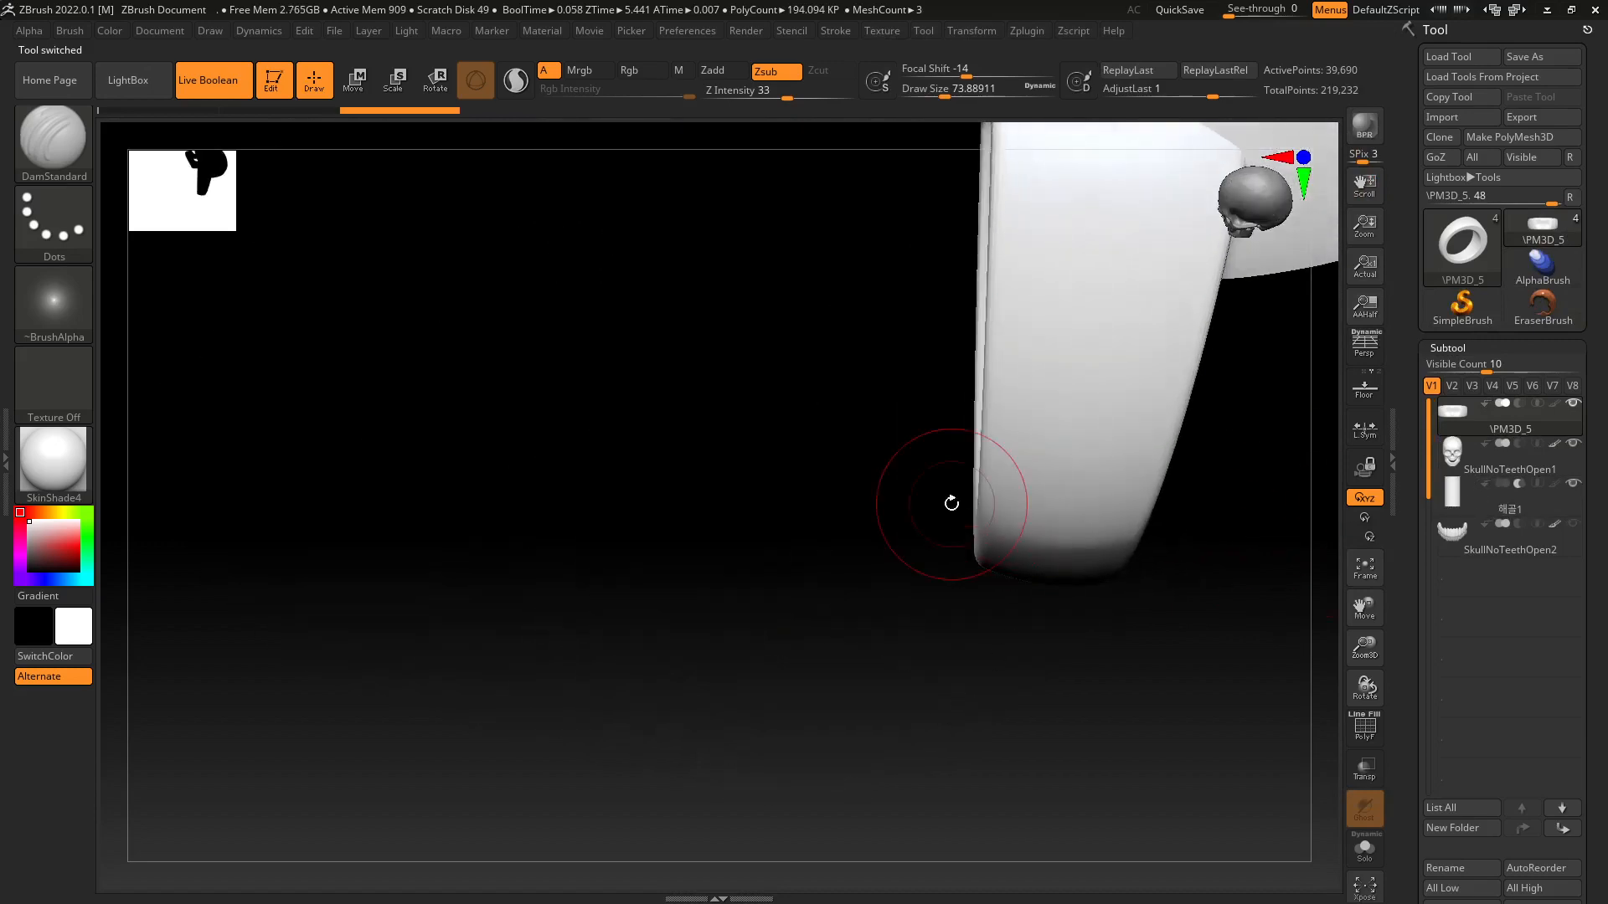
left_click_drag(951, 503, 995, 644)
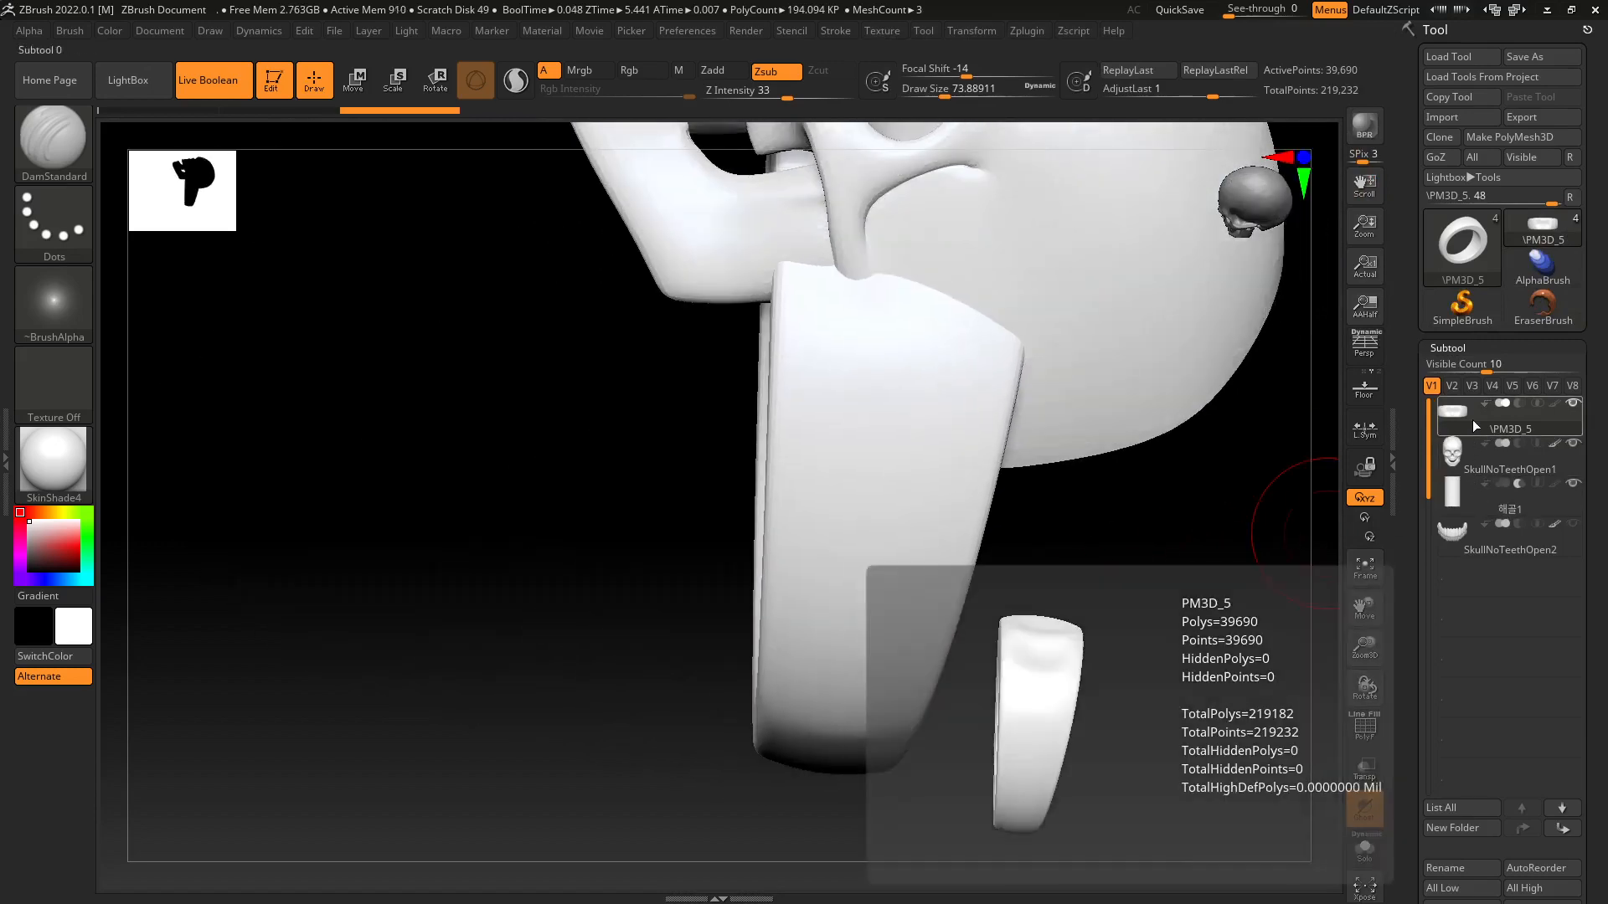
left_click(1458, 495)
left_click_drag(1230, 557, 1102, 603)
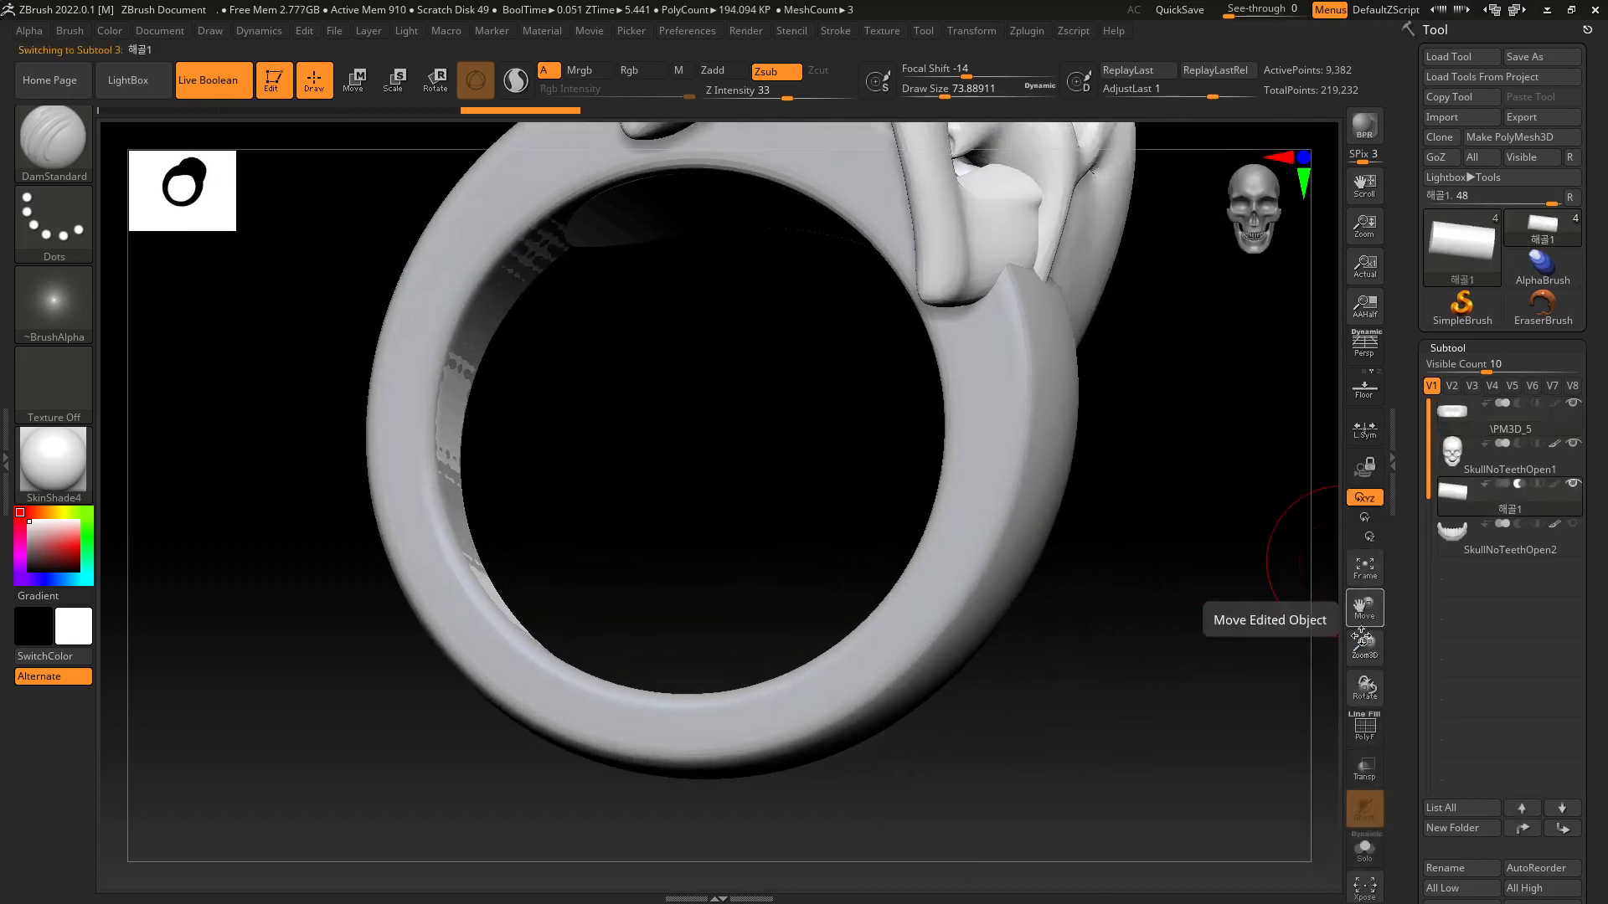
left_click(1364, 848)
left_click_drag(1112, 686, 1053, 734)
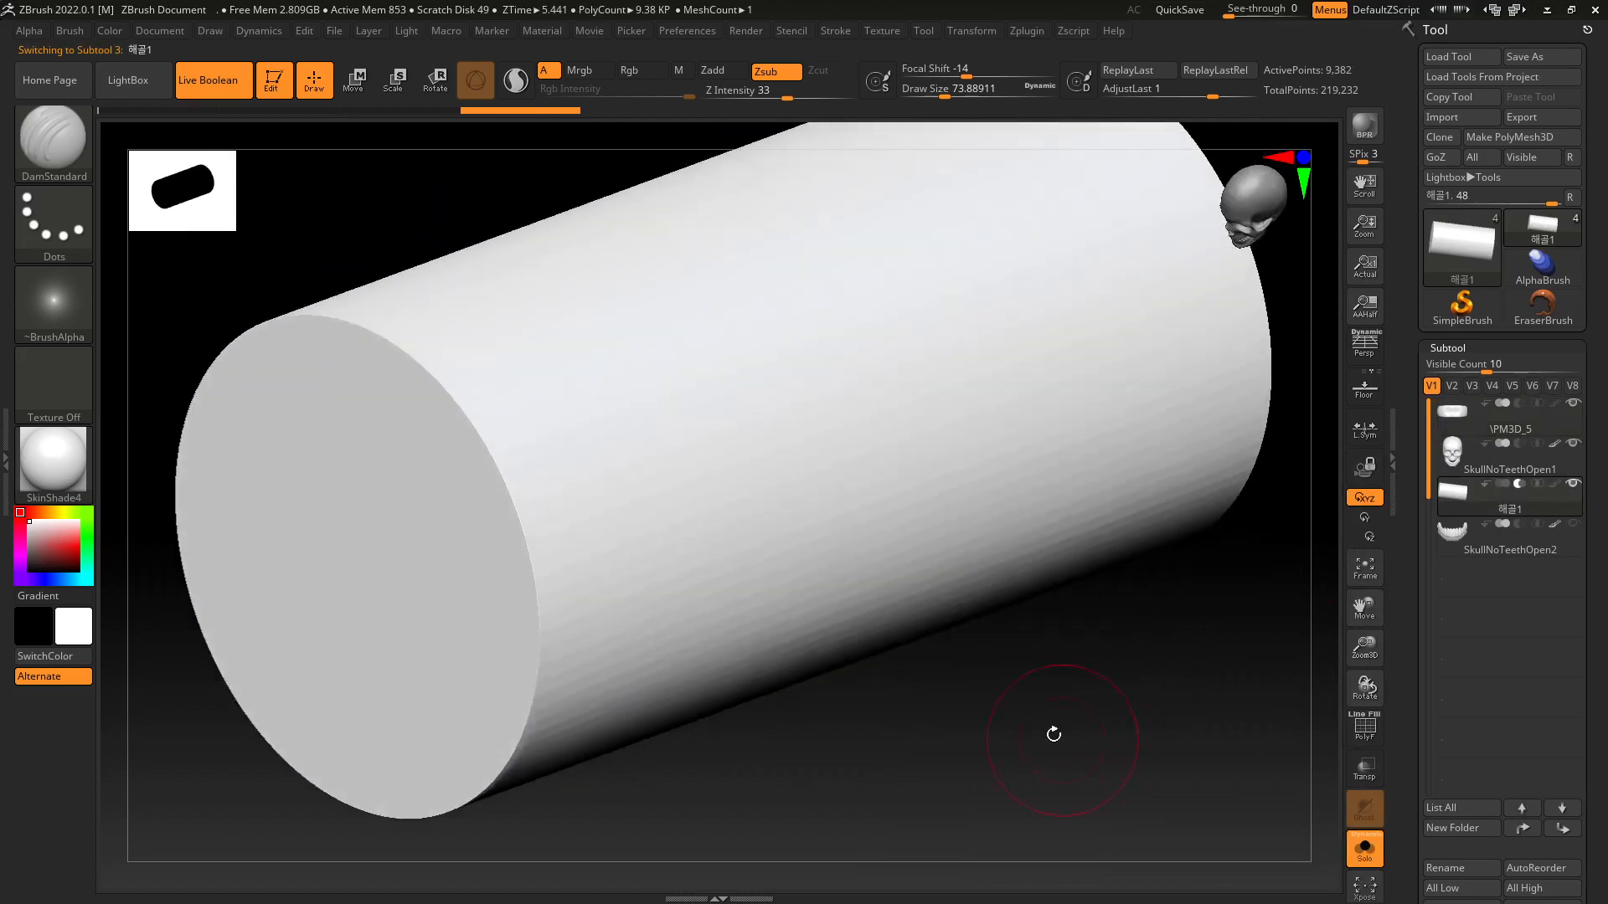
Subdivide the isolated cylinder twice to smooth its faceted side surface.
left_click_drag(935, 684, 931, 760, "alt")
right_click_drag(668, 549, 725, 521, "alt")
right_click_drag(754, 633, 710, 638, "alt")
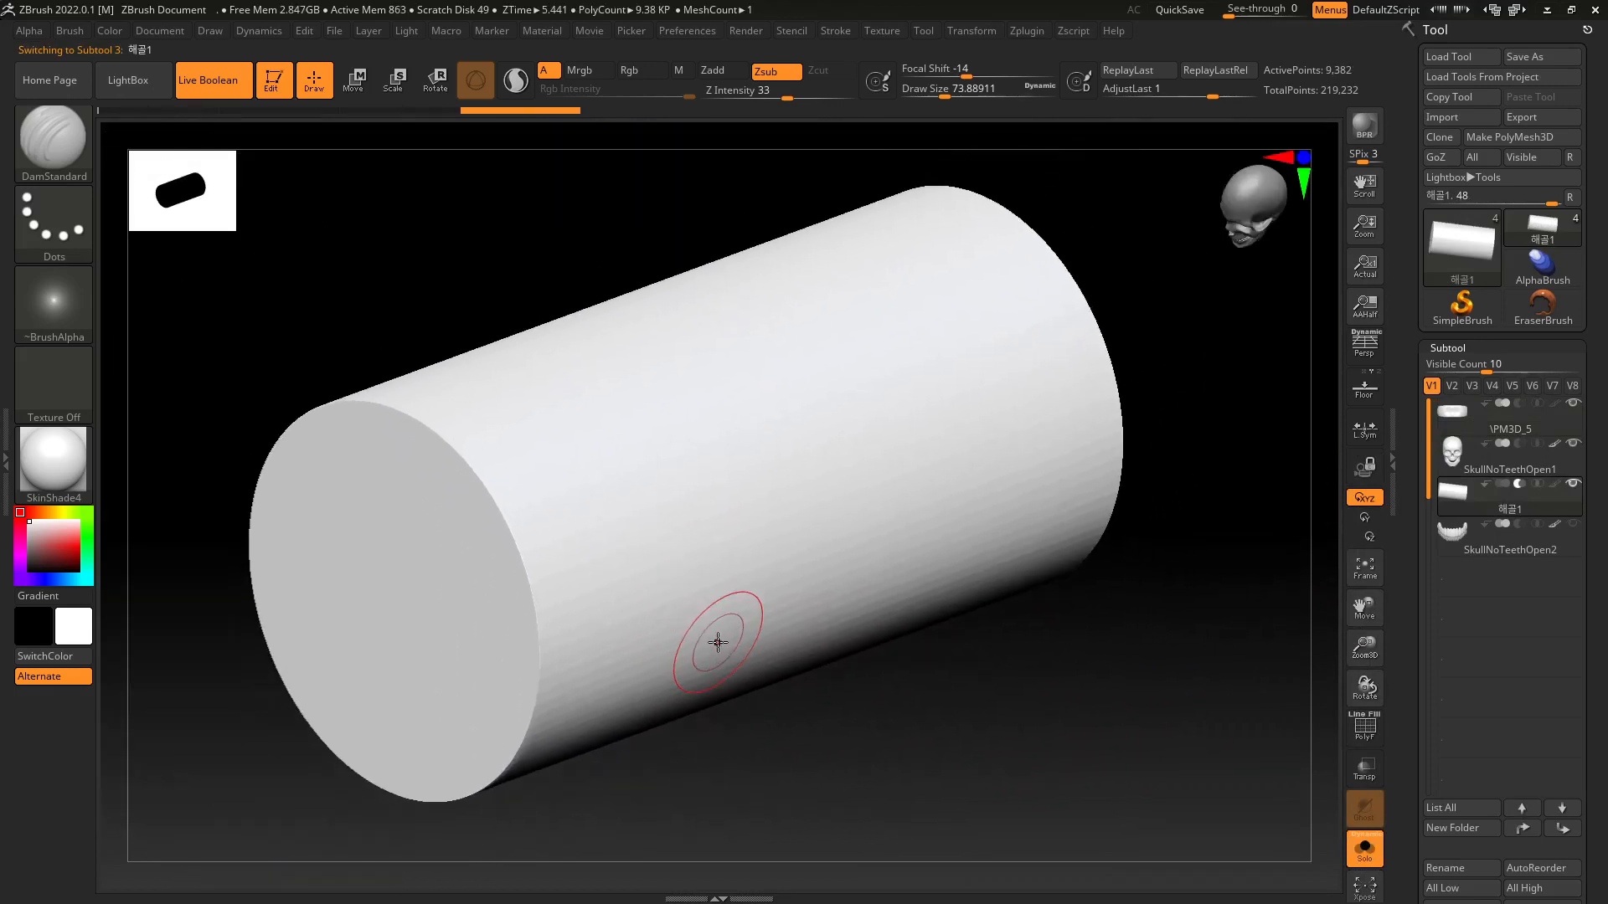
left_click_drag(800, 705, 795, 788, "alt")
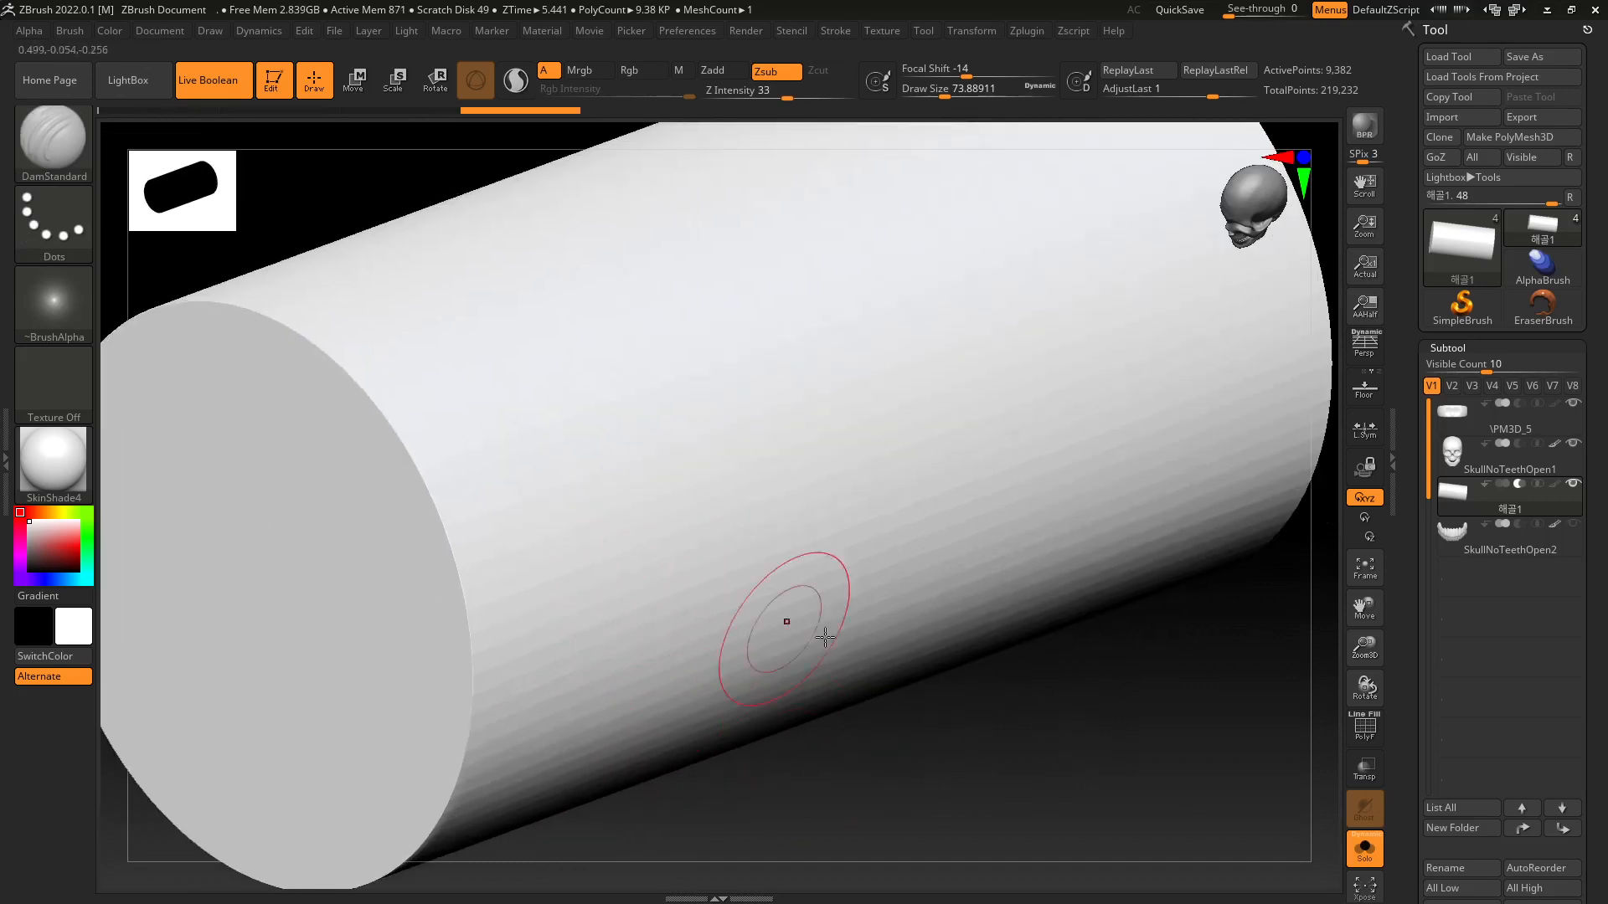
key("ctrl")
right_click_drag(848, 650, 848, 617)
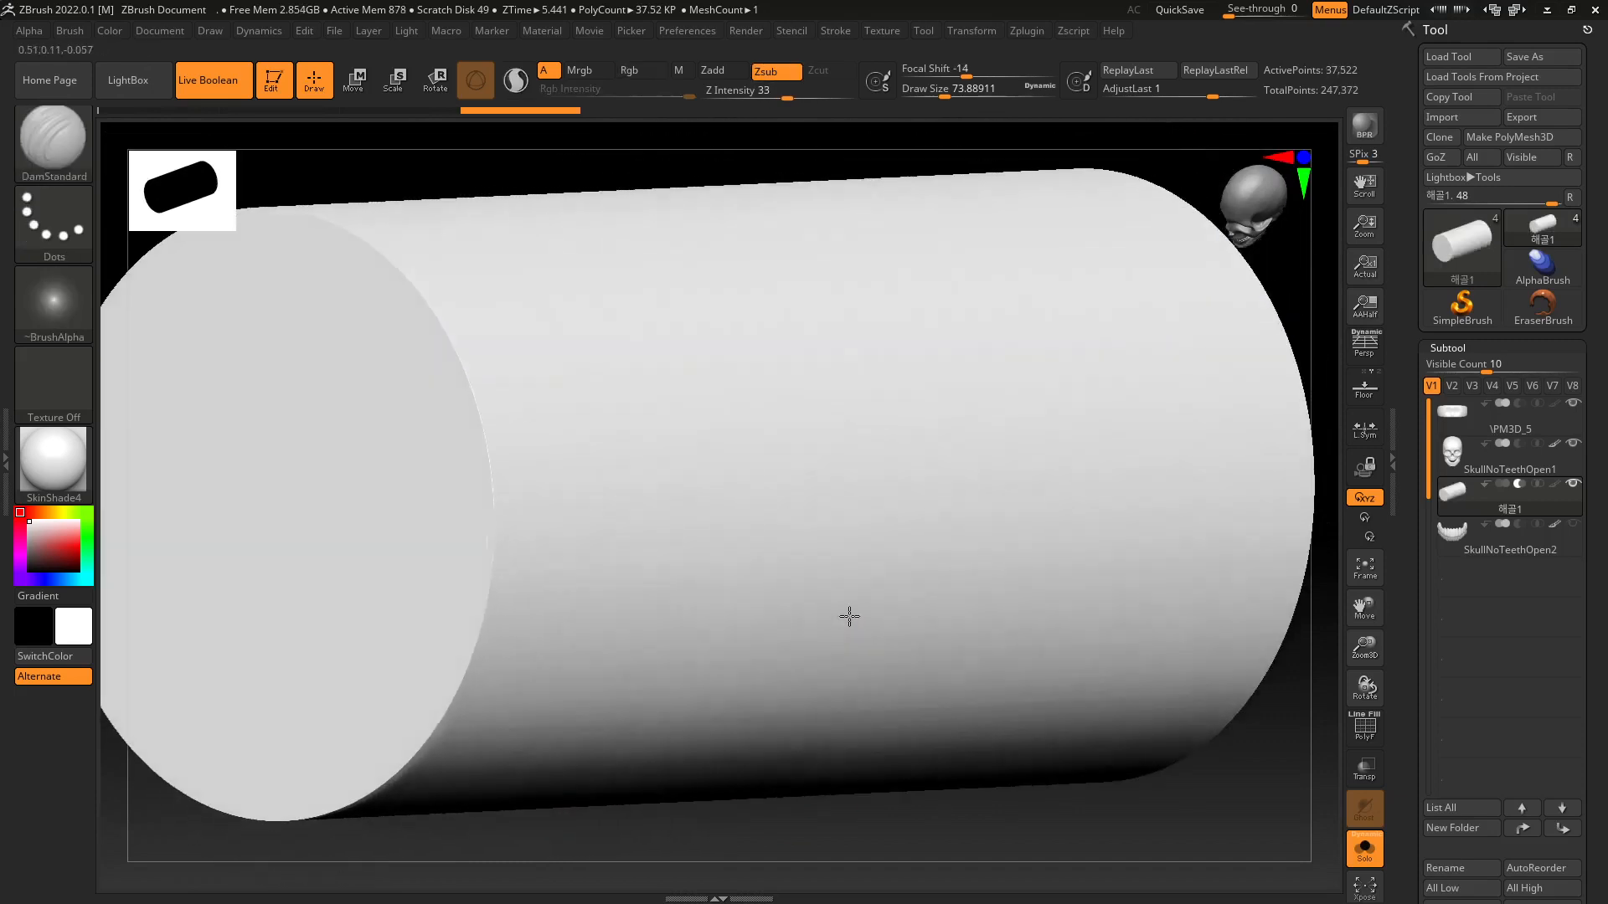
mouse_move(738, 533)
right_mouse_down("alt")
mouse_move(753, 622)
mouse_move(786, 513)
mouse_move(796, 621)
mouse_move(815, 650)
mouse_move(825, 524)
mouse_move(908, 646)
mouse_move(942, 558)
mouse_move(912, 653)
mouse_move(963, 603)
mouse_move(825, 495)
mouse_move(922, 600)
mouse_move(1016, 545)
mouse_move(1044, 595)
mouse_move(923, 462)
right_mouse_up("alt")
key("ctrl")
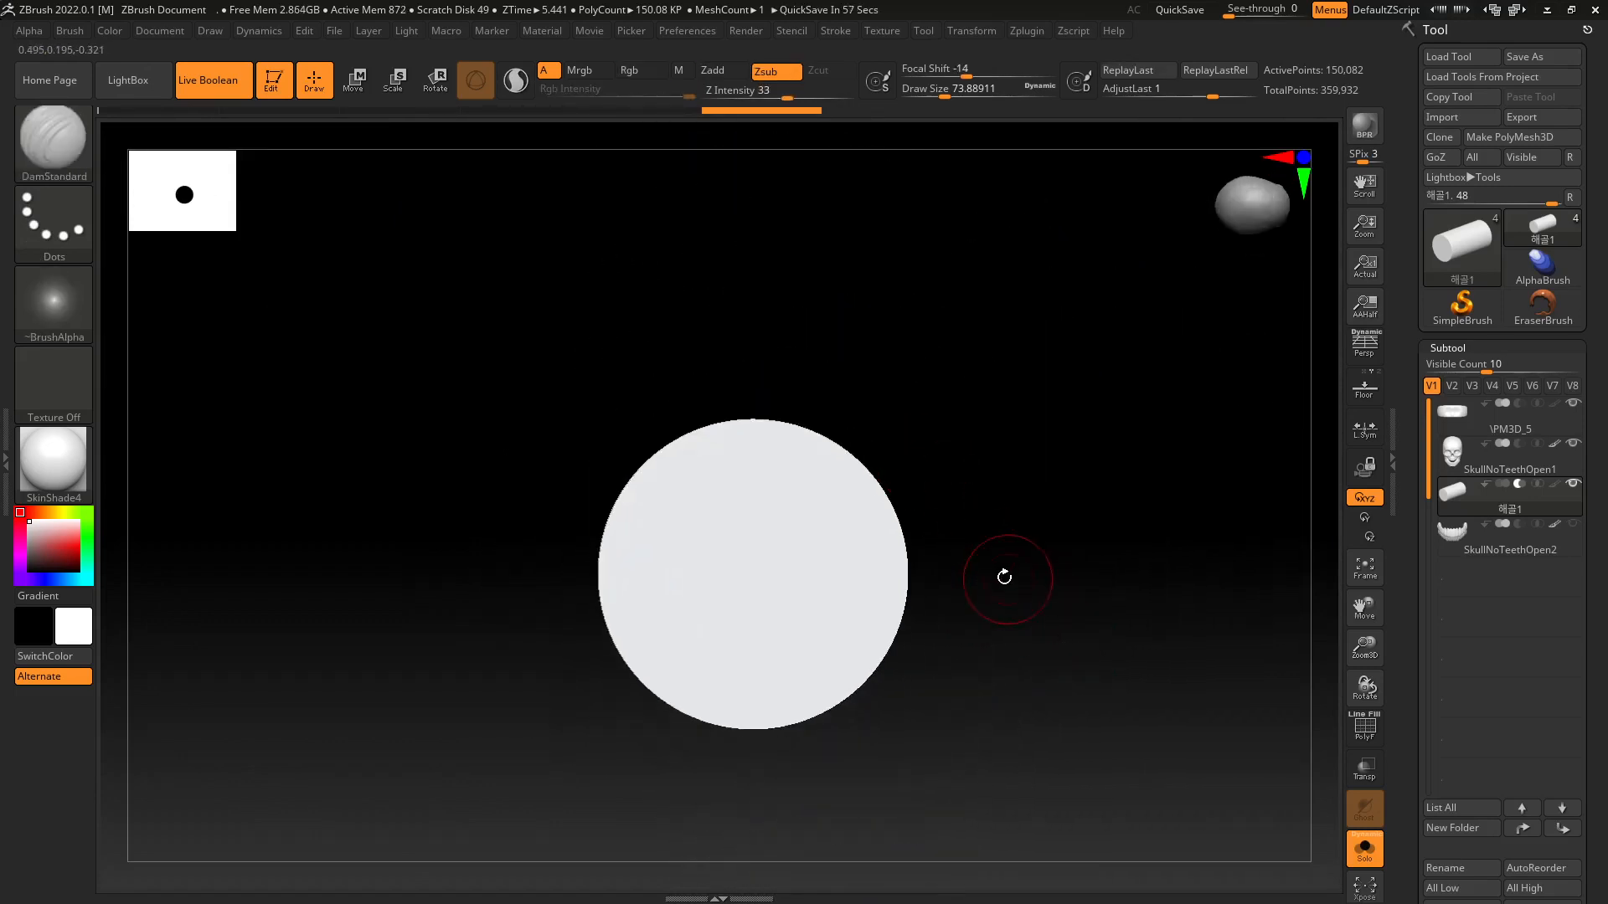
right_click_drag(1005, 578, 966, 520, "alt")
right_click_drag(966, 520, 972, 519, "ctrl")
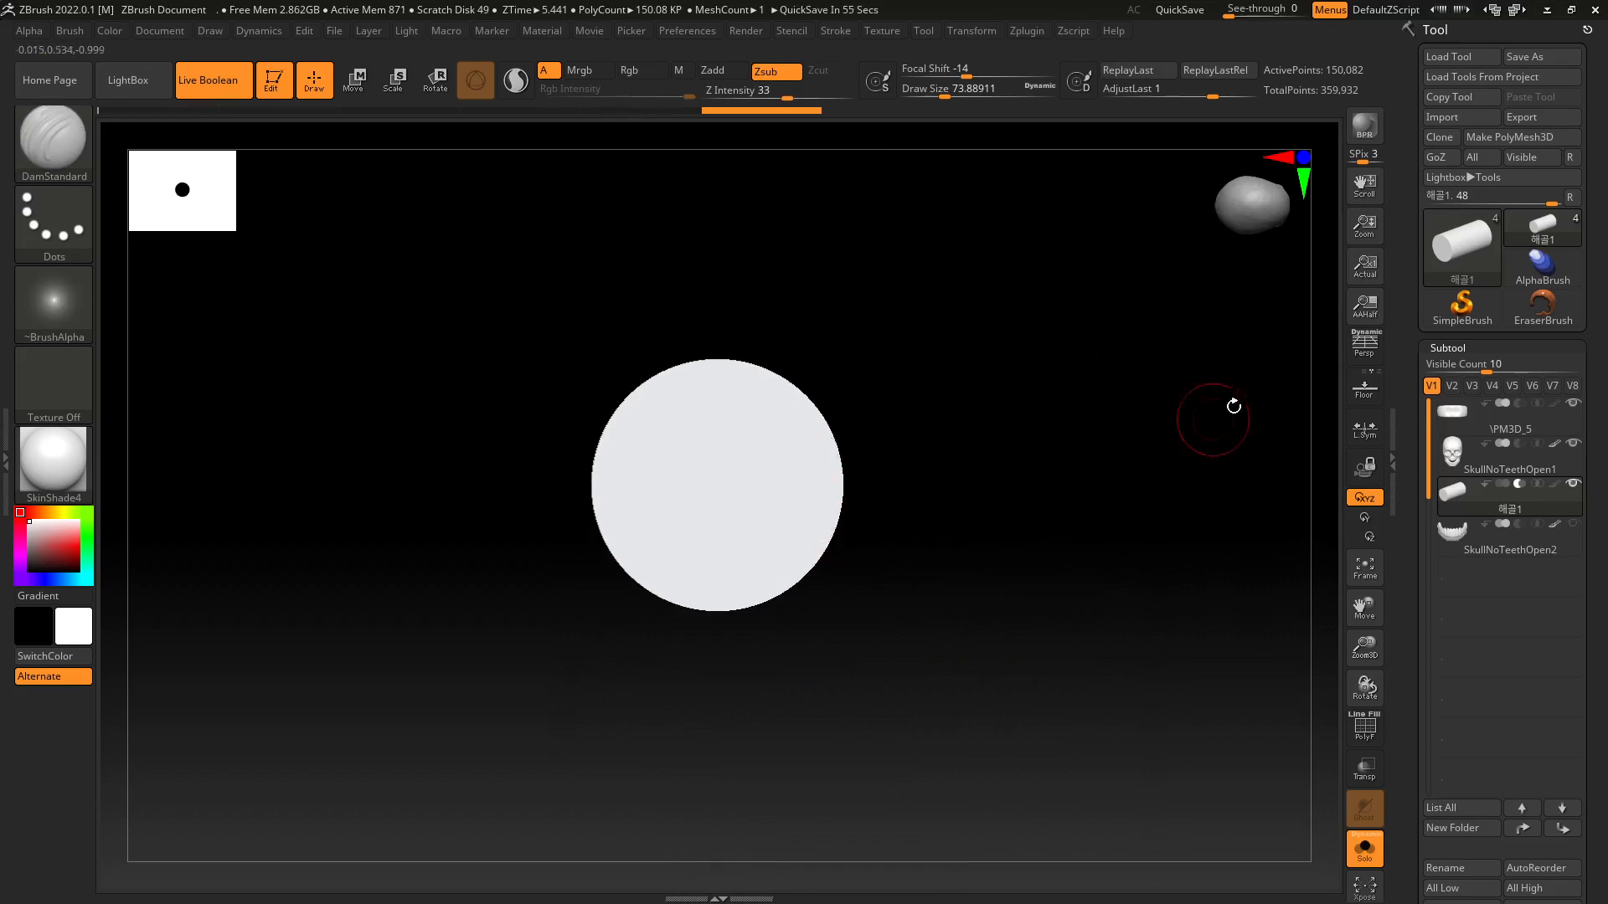
Turn off Solo and turn Live Boolean back on to preview the smoother cylinder cut through the skull and ring band.
mouse_move(1444, 463)
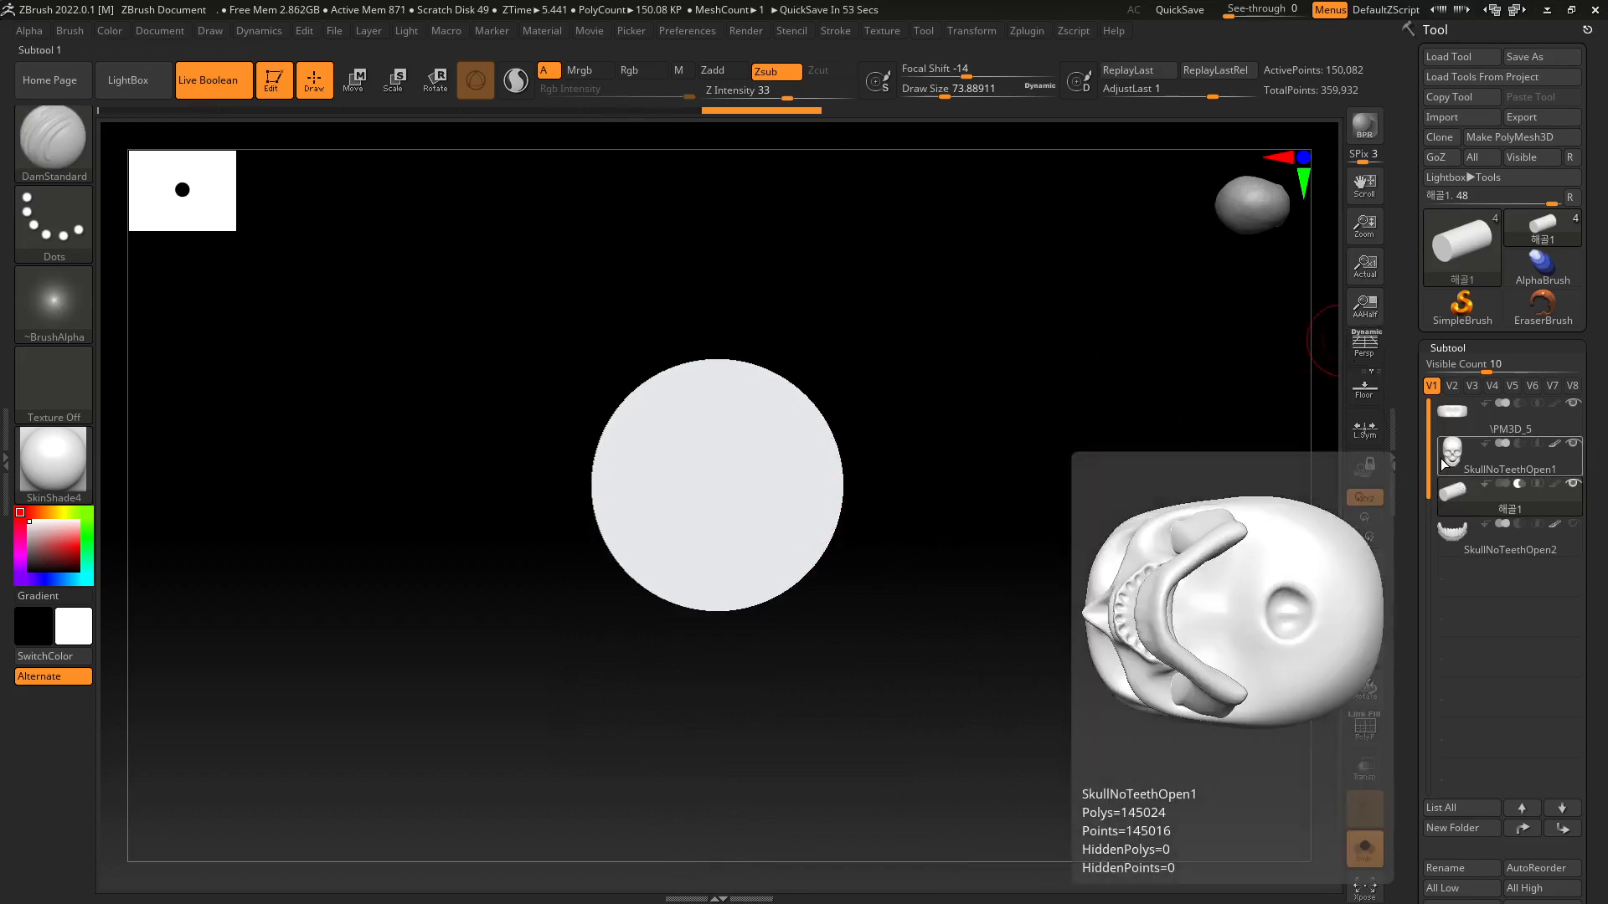
mouse_move(1458, 497)
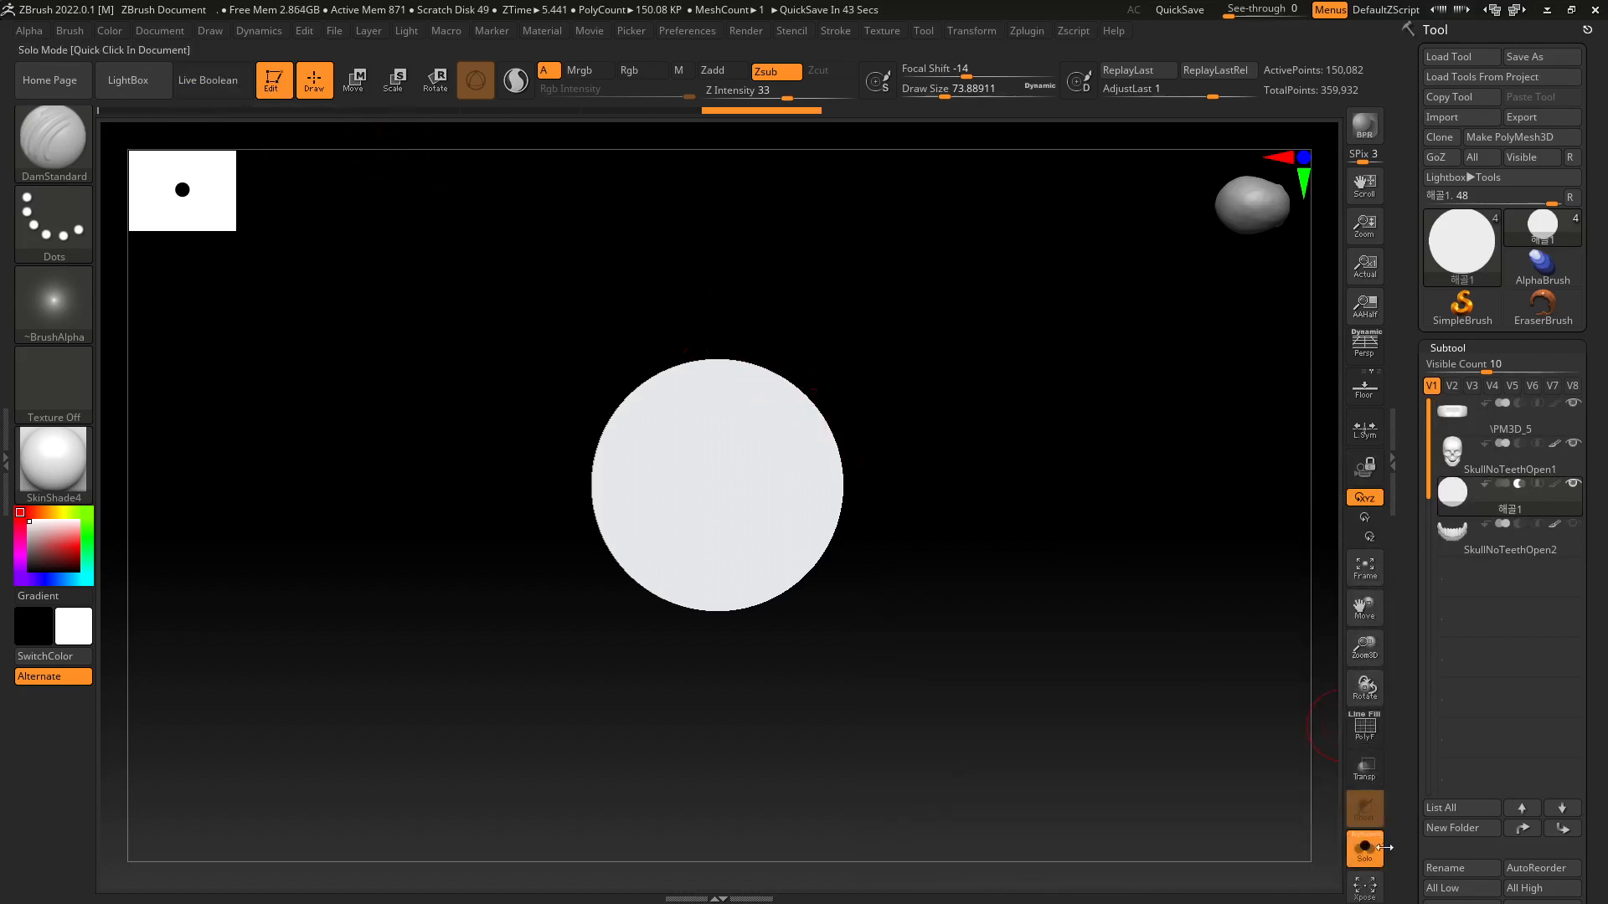
left_click(1367, 848)
left_click_drag(1047, 553, 1040, 654)
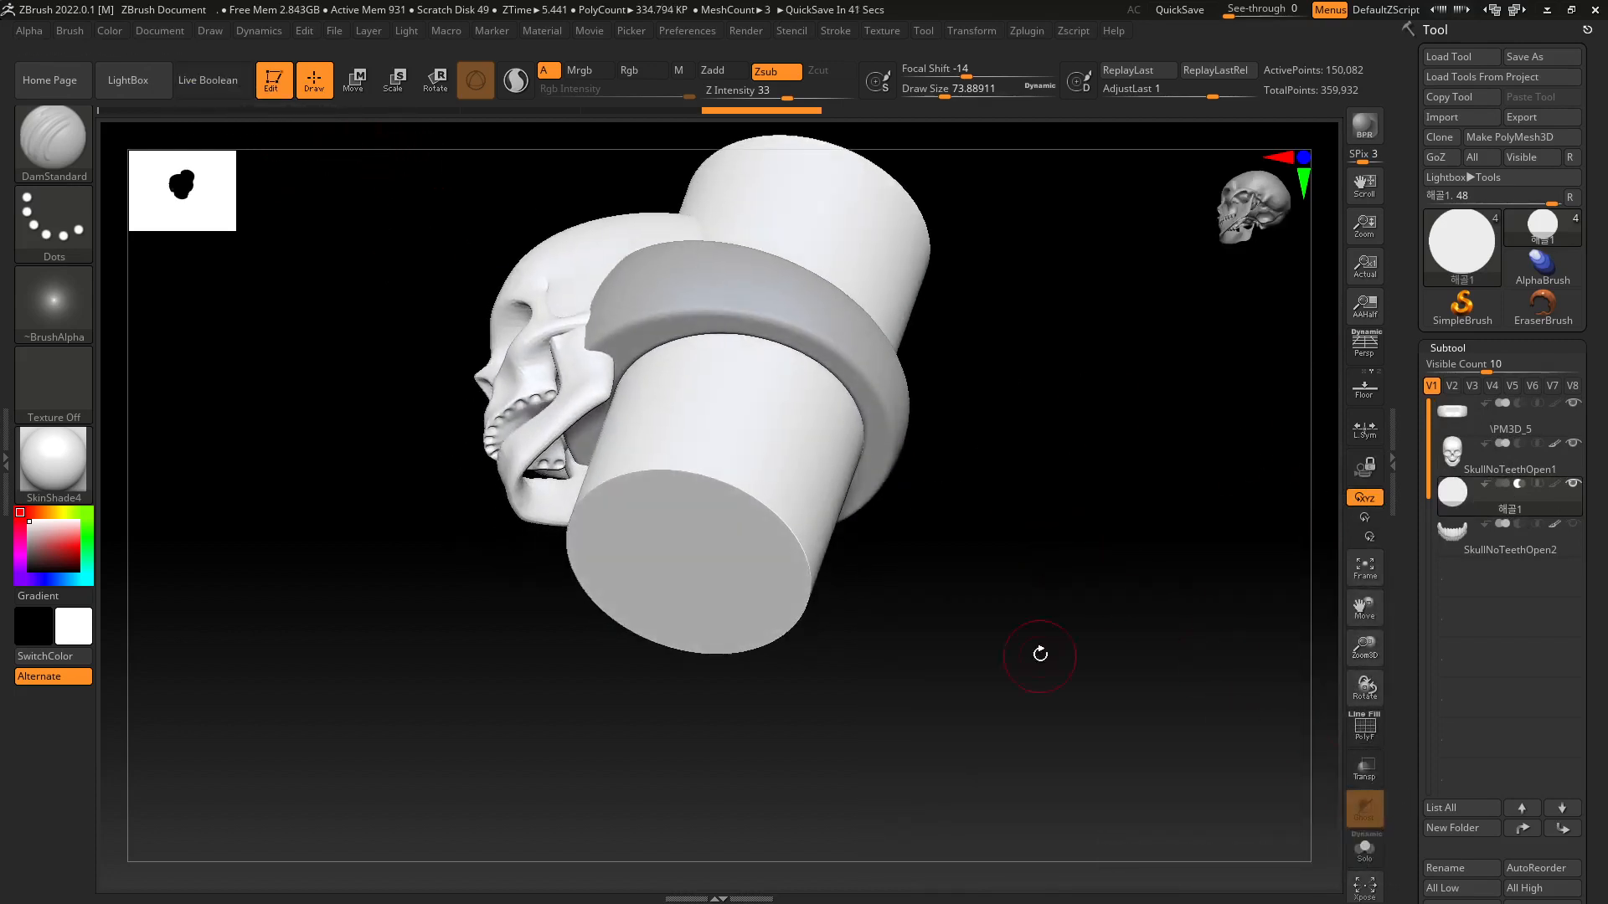
left_click(206, 80)
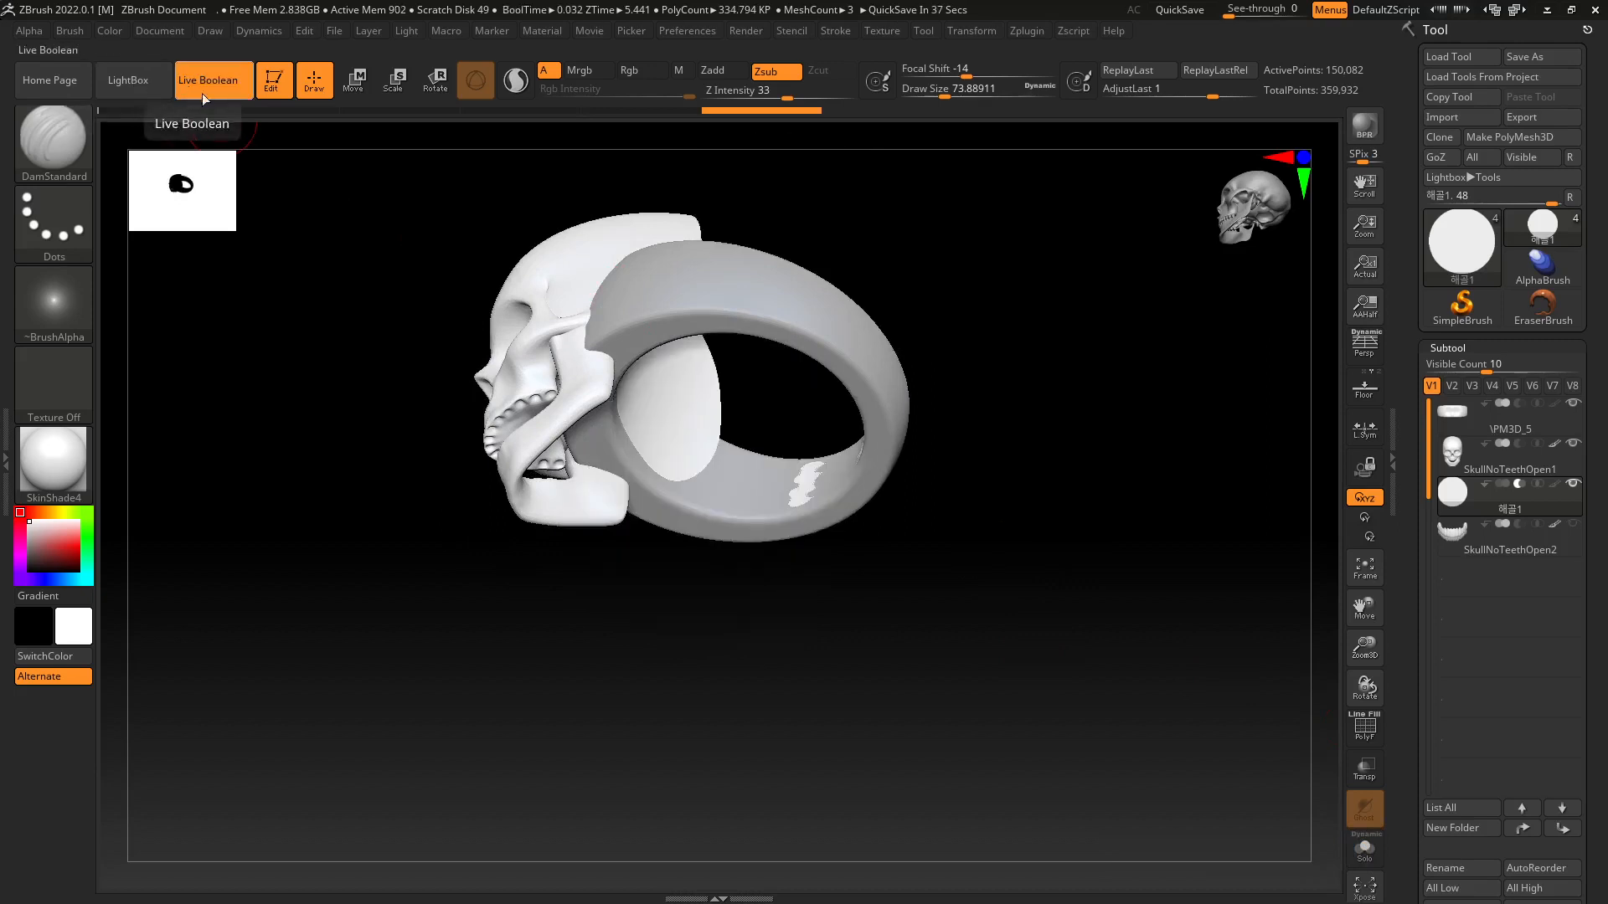
left_click_drag(670, 502, 901, 529)
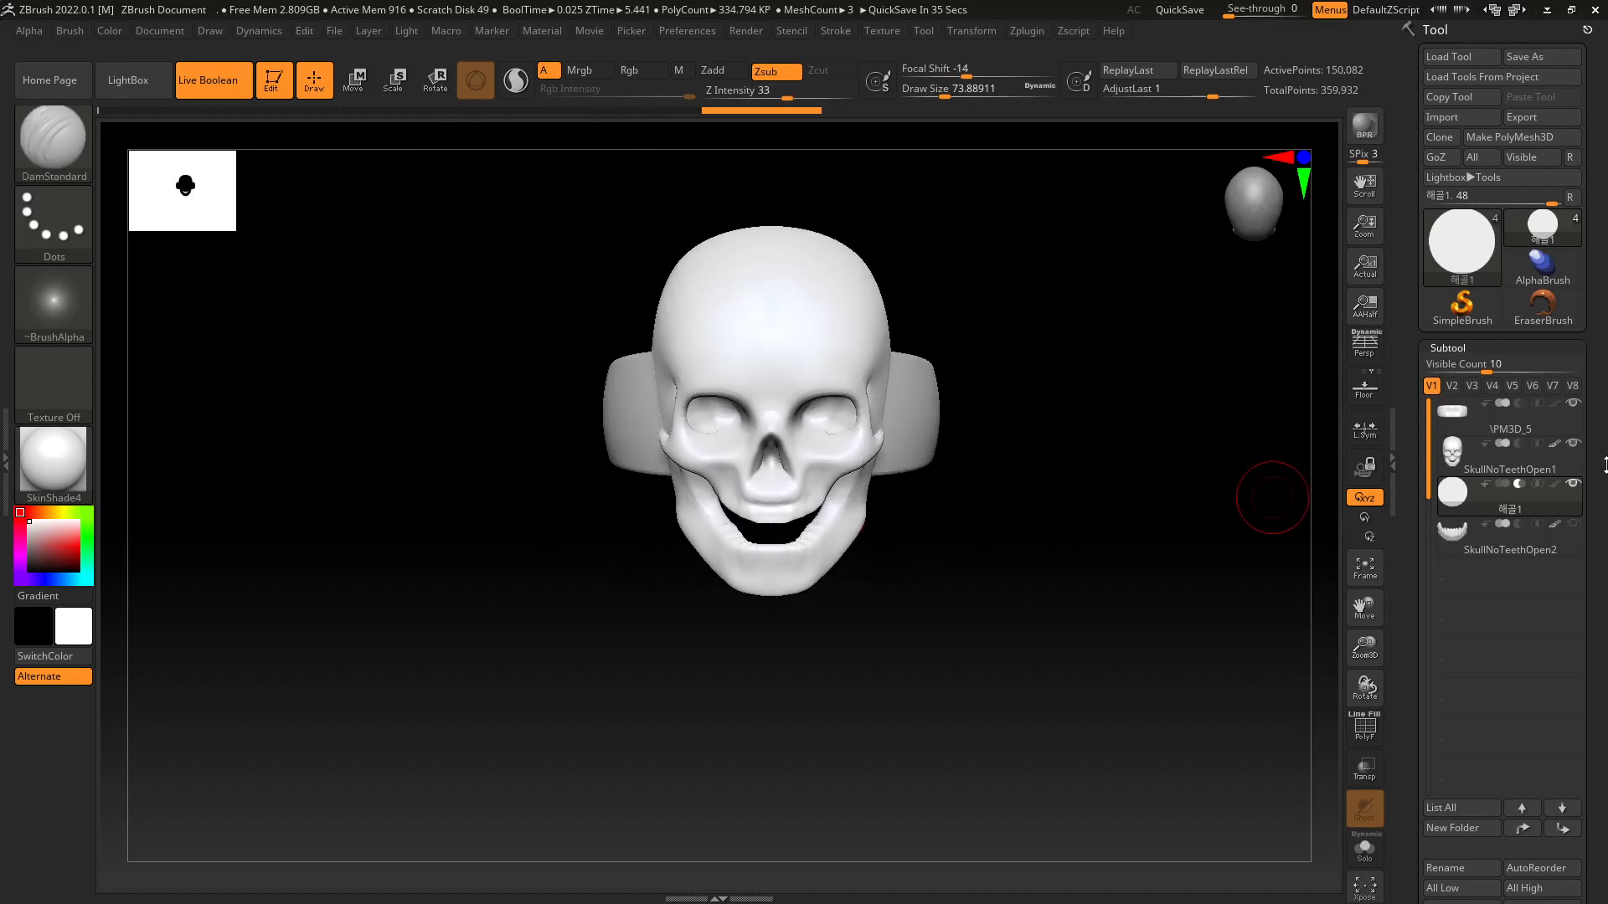
Generate a Boolean mesh from the skull, ring band and smoothed cylinder subtools.
scroll(1602, 425, "down", 2)
scroll(1602, 425, "down", 2)
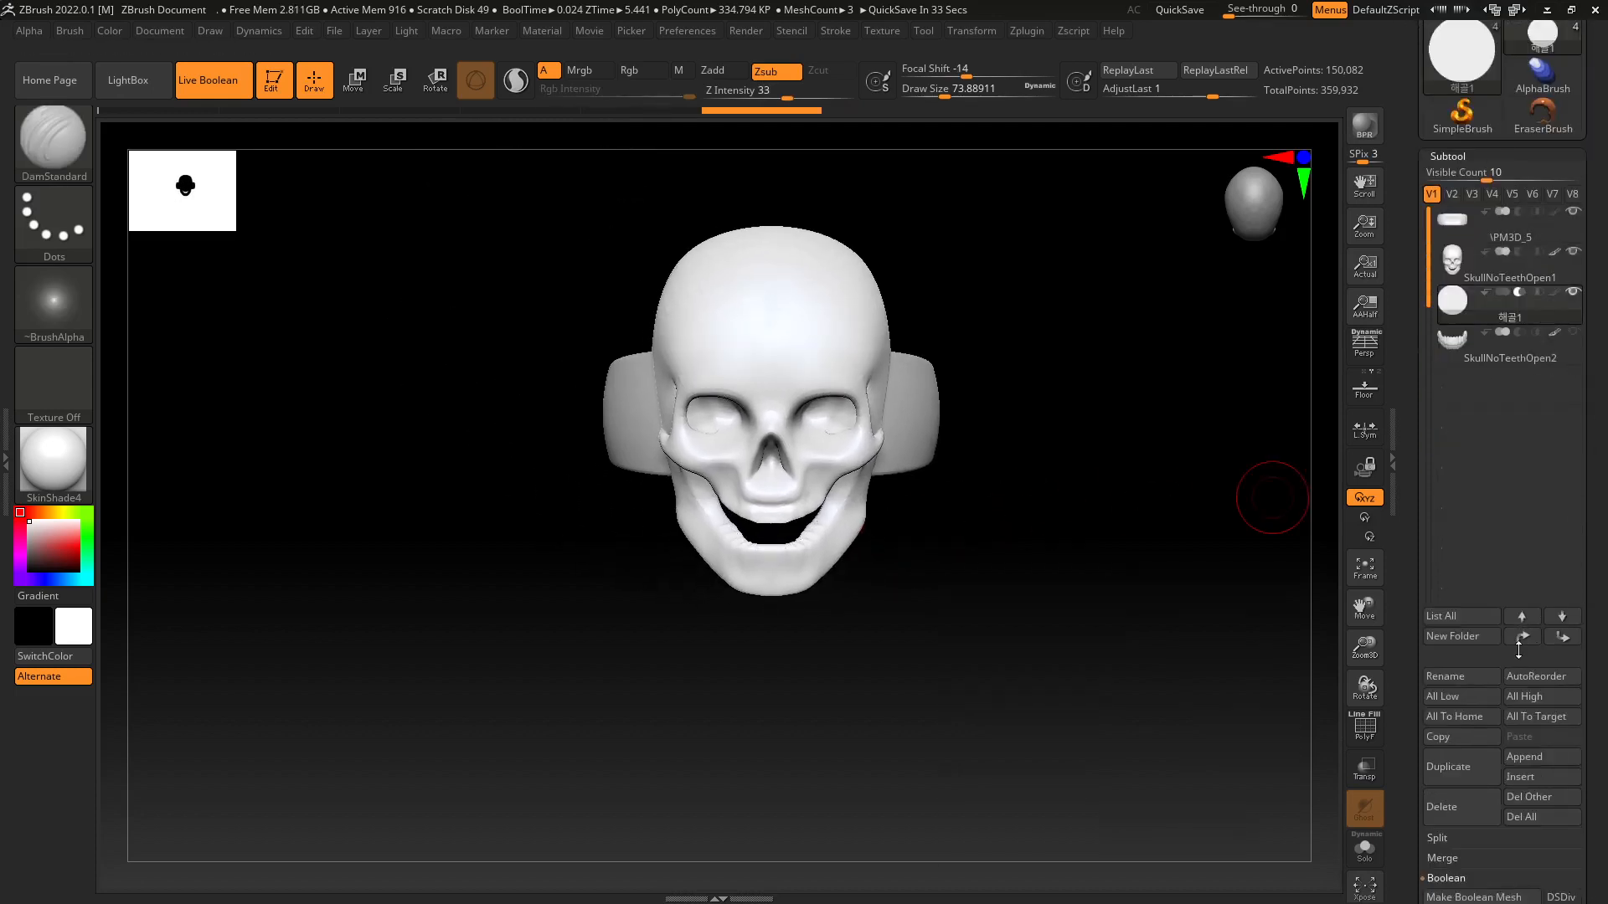
scroll(1581, 596, "down", 5)
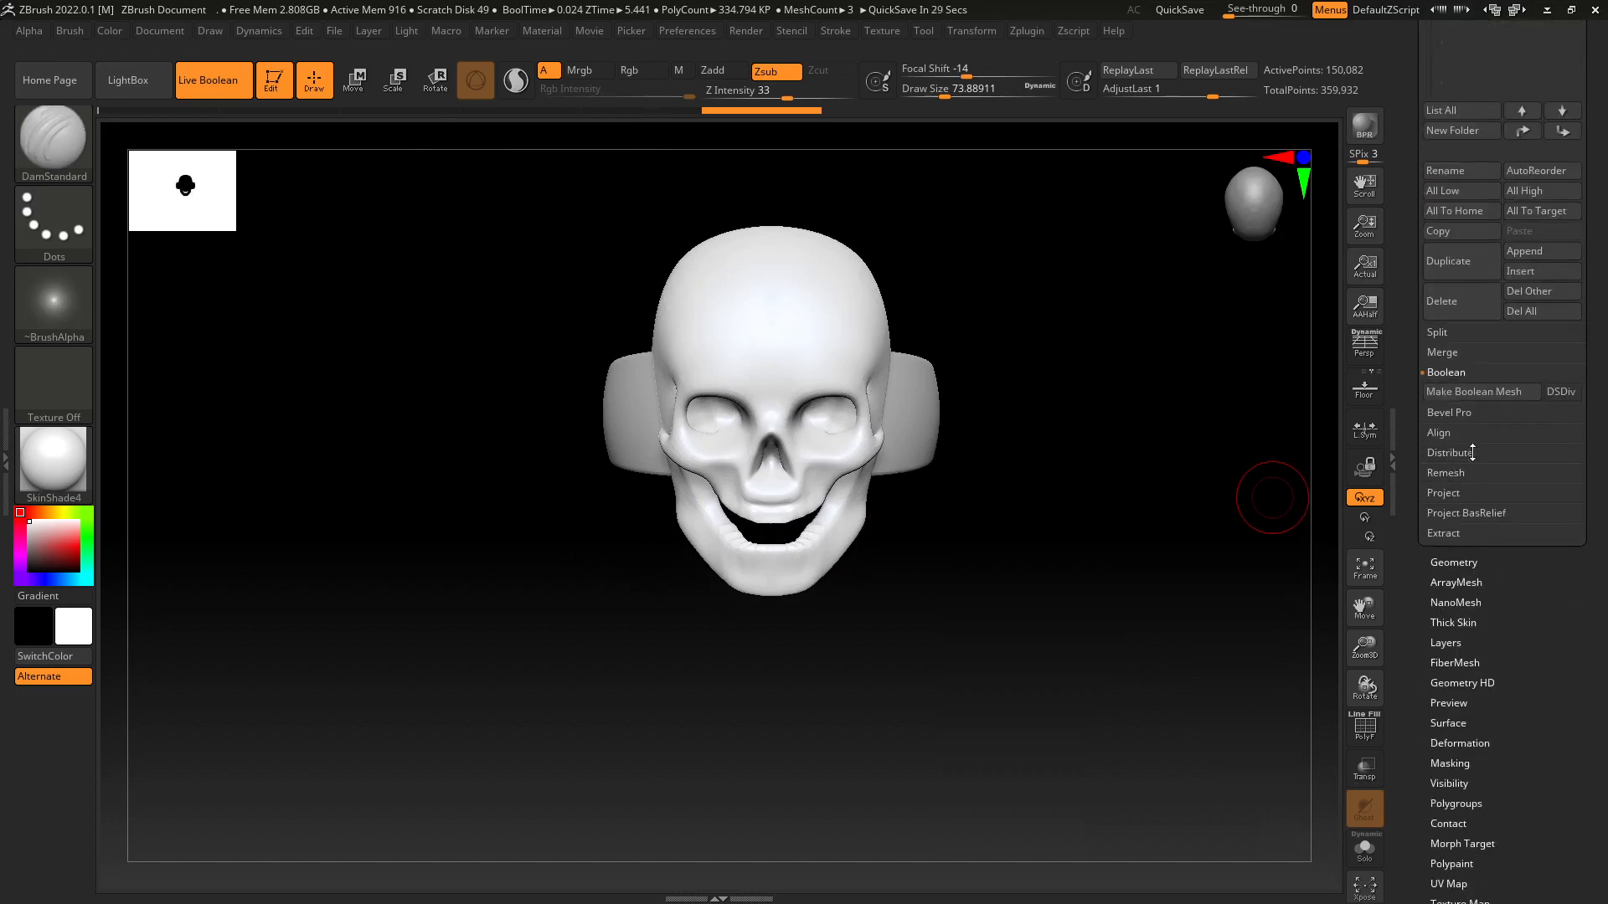
left_click(1447, 371)
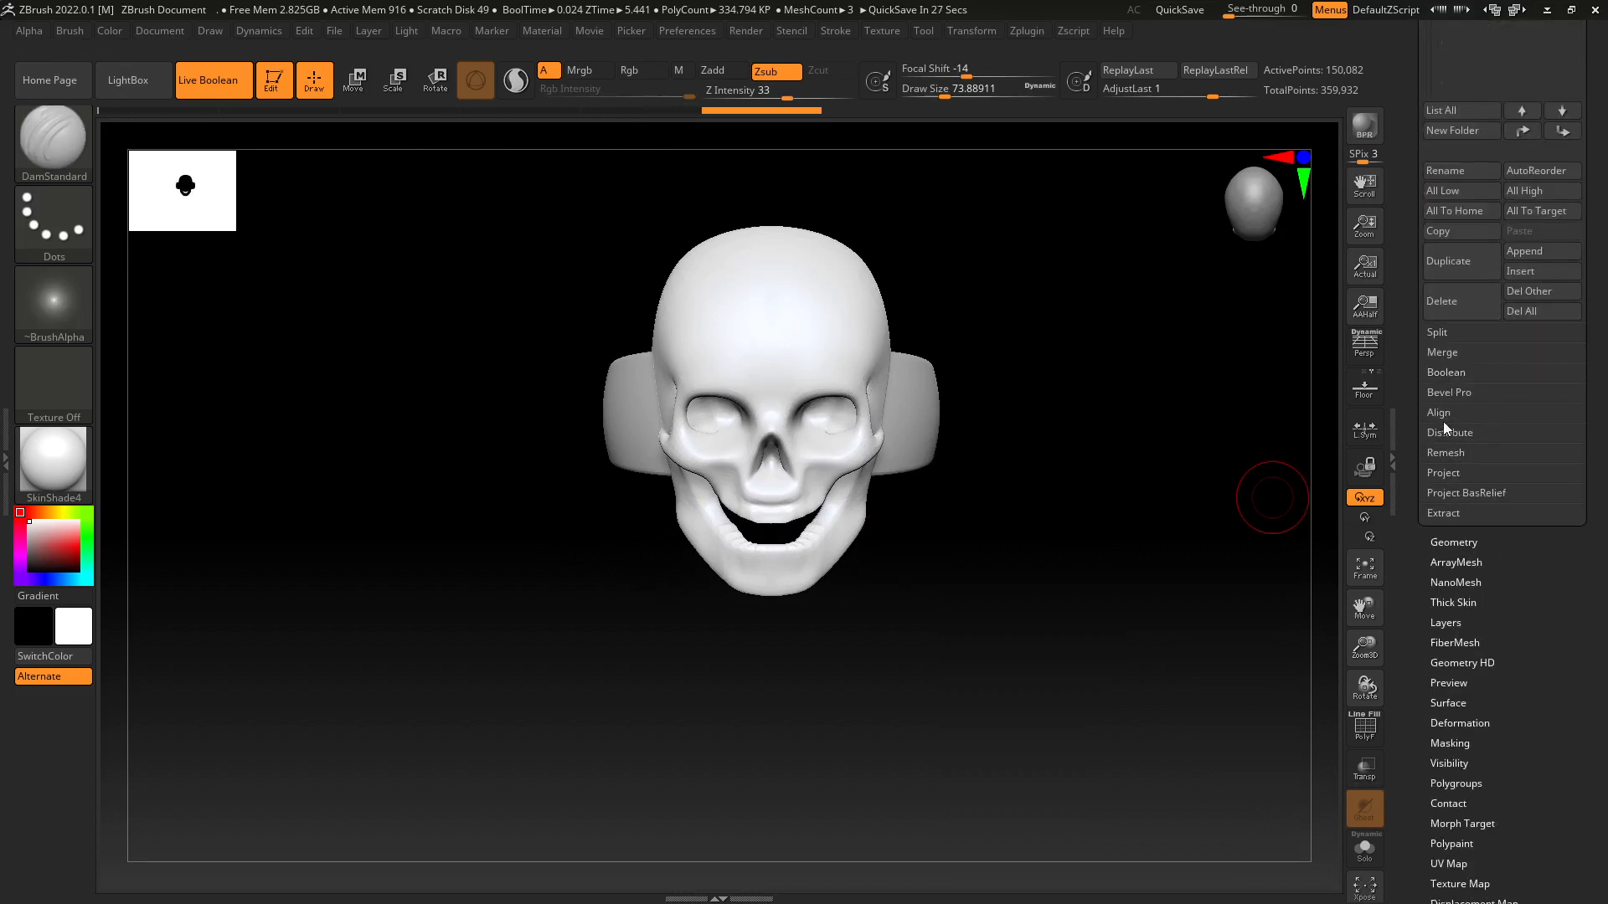
left_click(1441, 374)
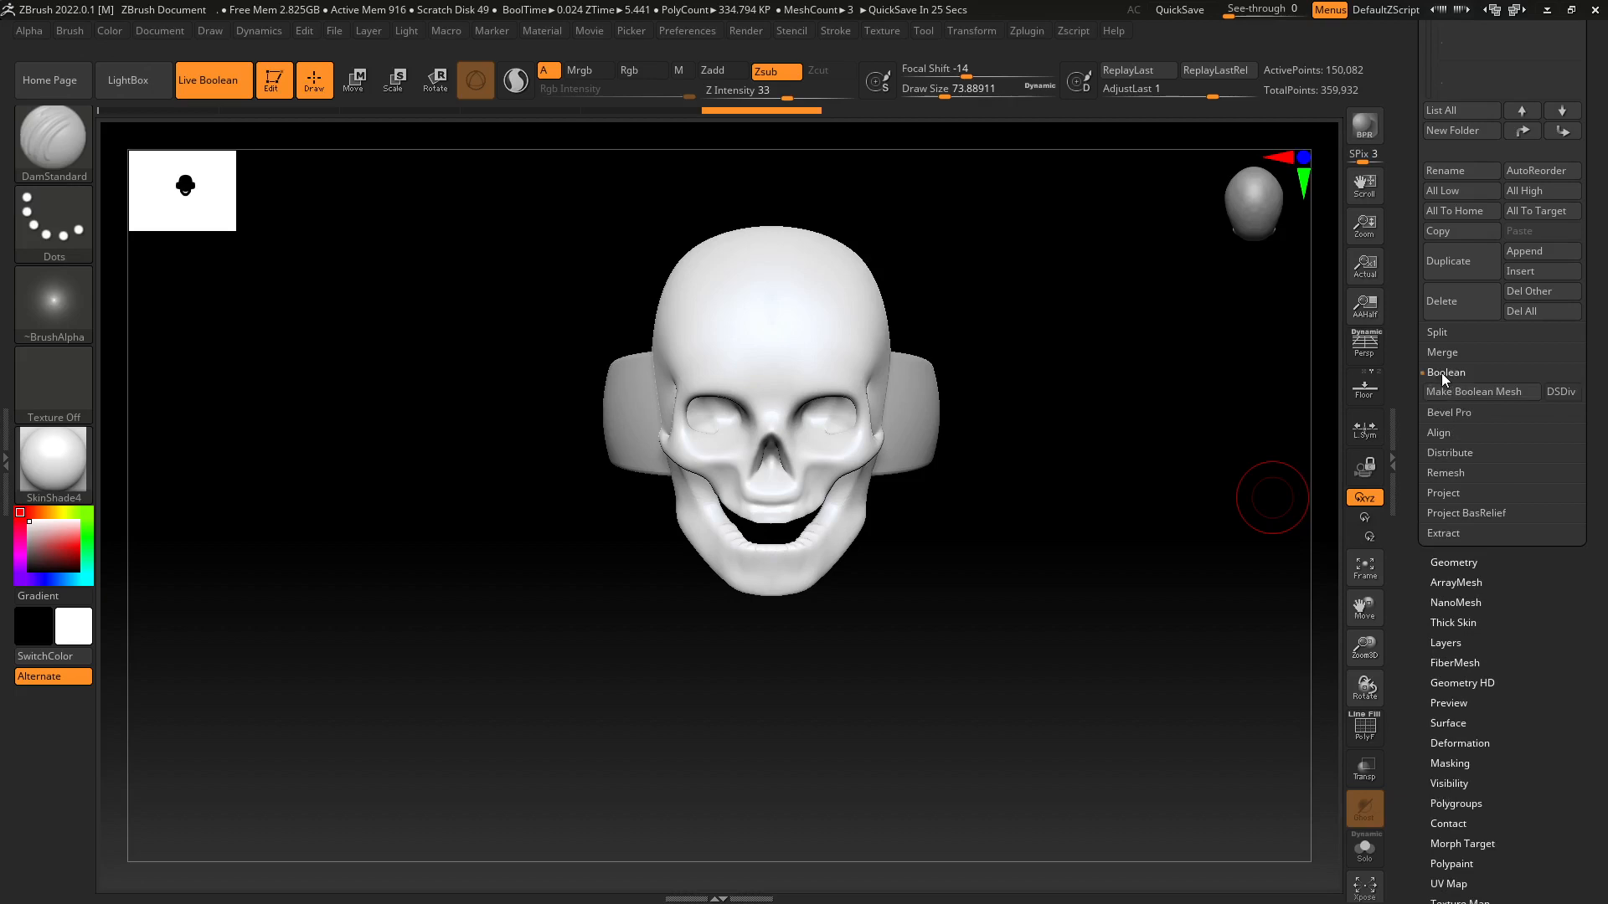
left_click(1488, 394)
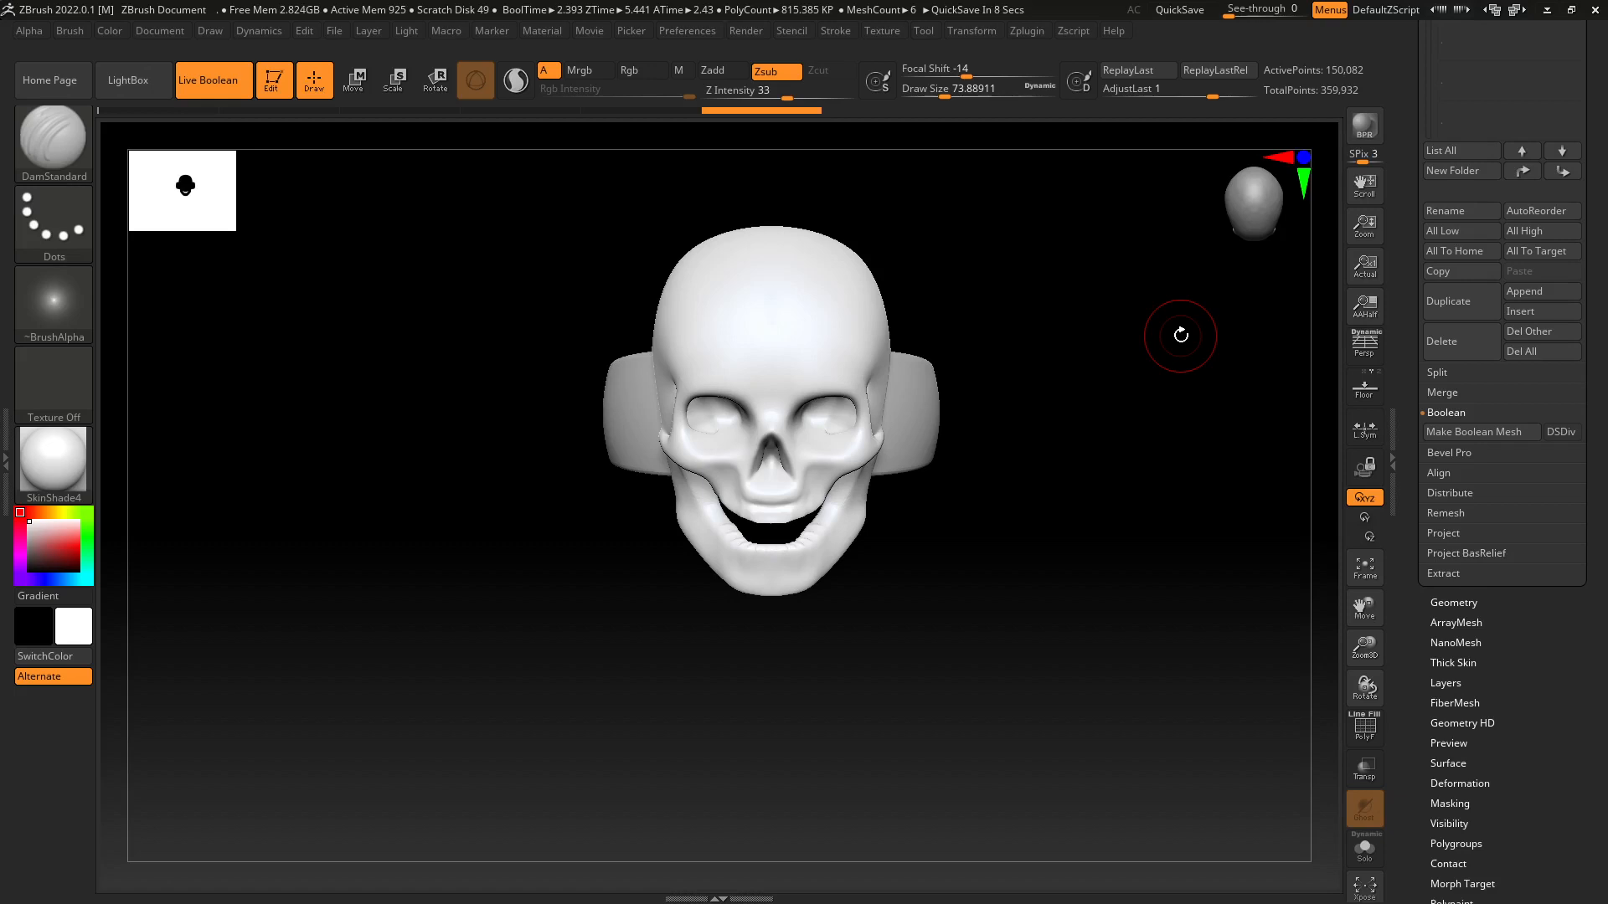
Switch to the newly generated UMesh_PM3D_6 tool and check the cut along the ring's inner wall.
left_click_drag(1157, 361, 1081, 435)
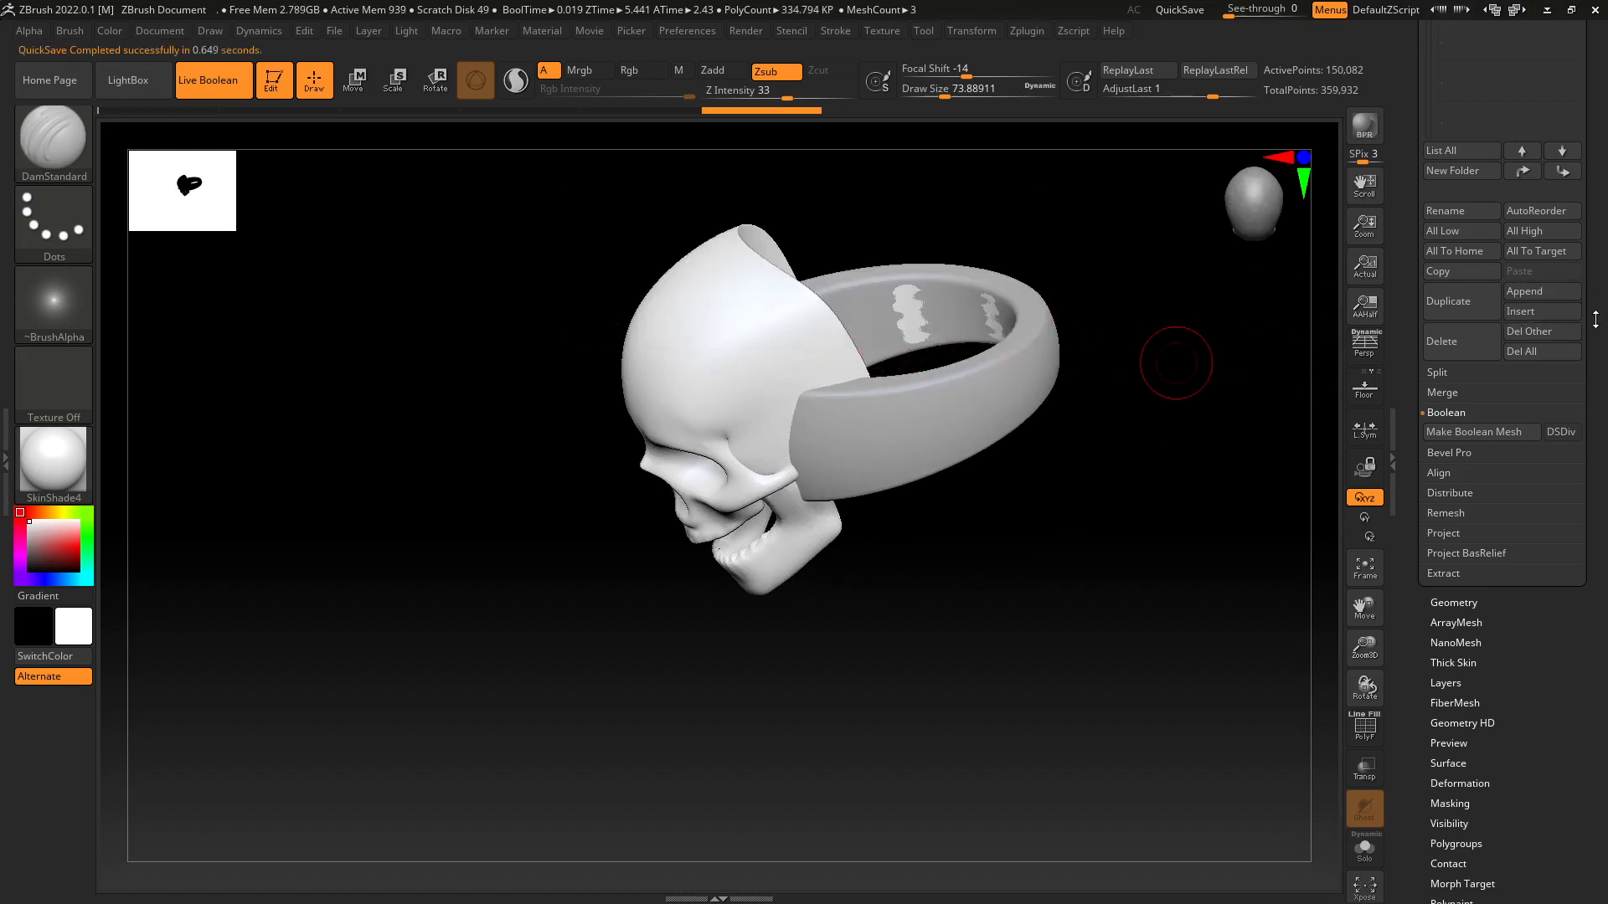
left_click_drag(1595, 320, 1606, 515)
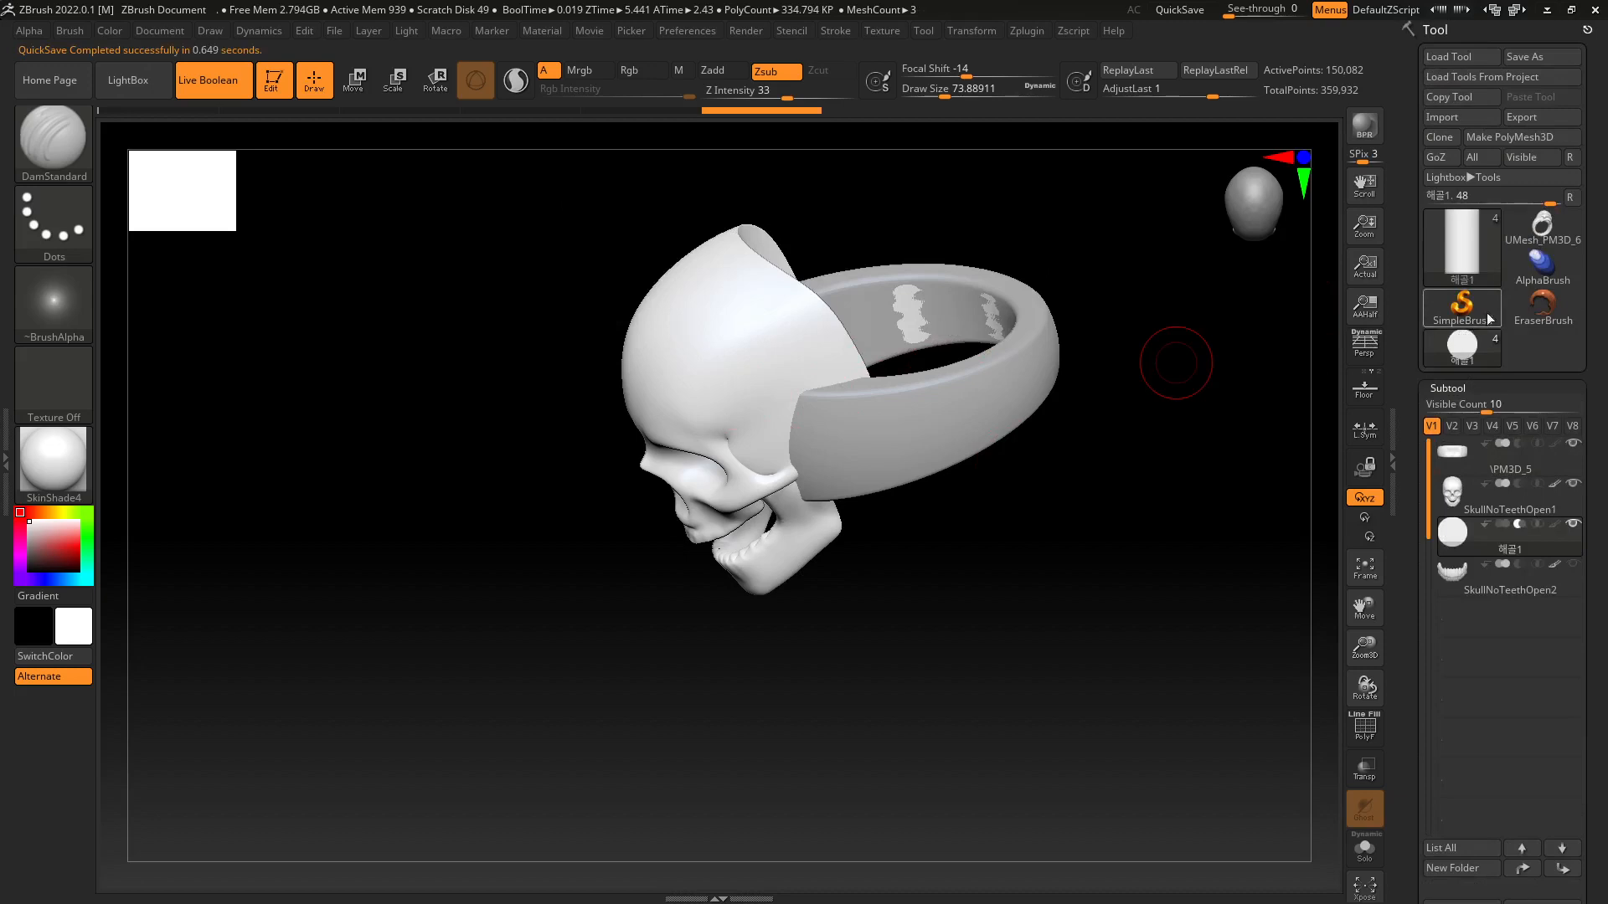
left_click(1533, 231)
left_click_drag(1056, 521, 962, 513)
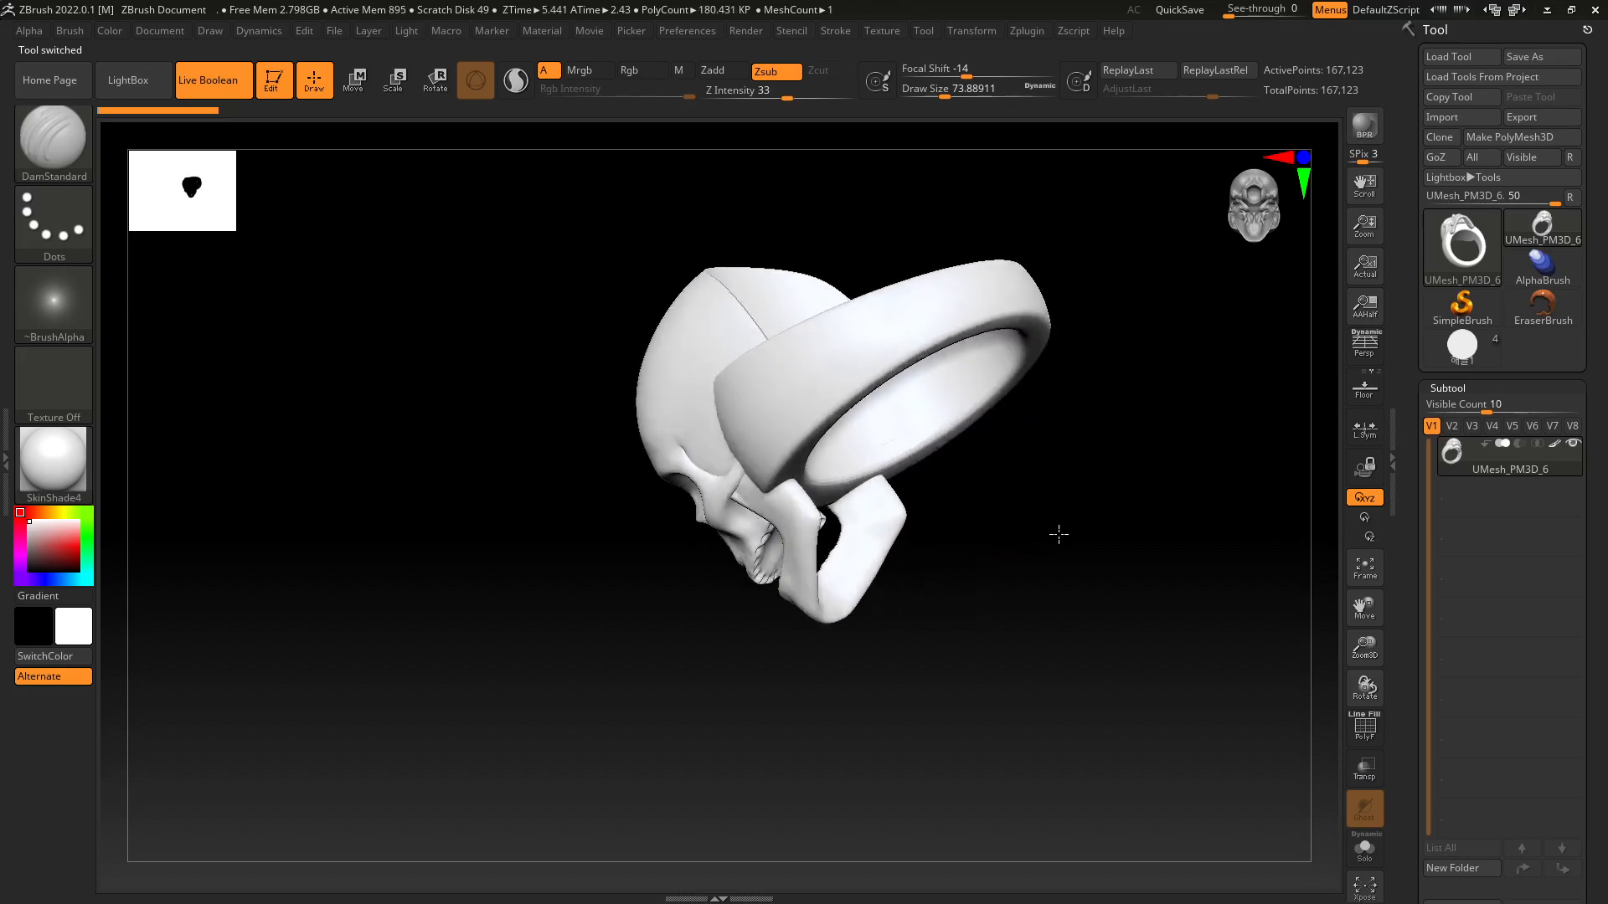
left_click_drag(1059, 534, 979, 608, "alt")
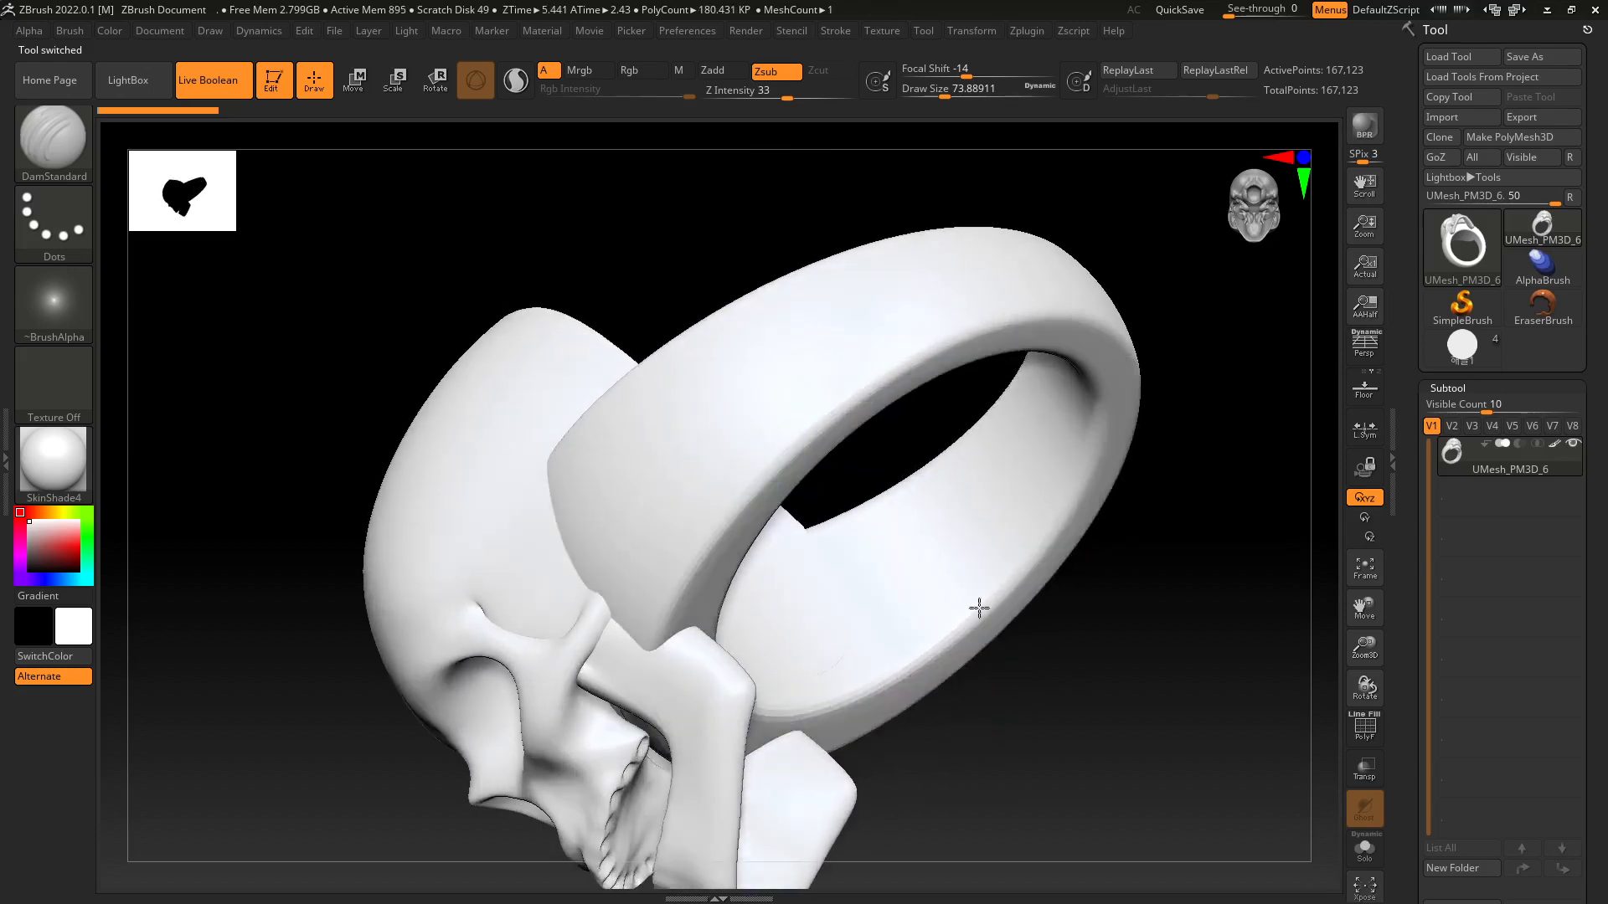
Apply the MatCap Gray material to the merged ring and check its surface around the jaw and finger hole.
left_click(52, 459)
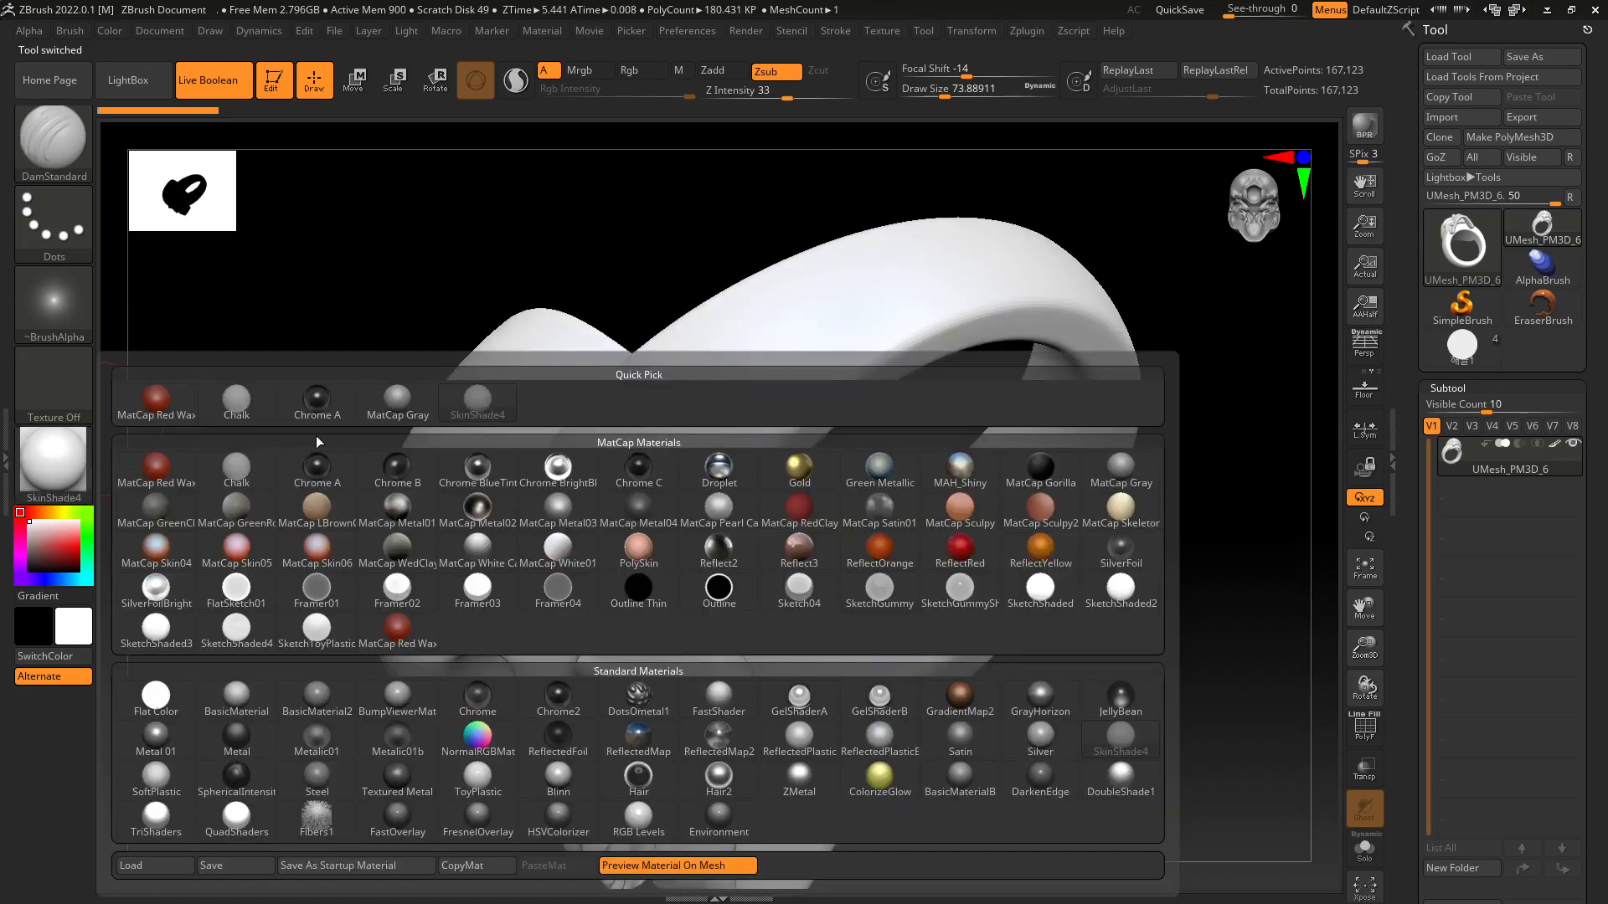
left_click(395, 405)
right_click_drag(947, 598, 789, 673)
right_click_drag(718, 472, 921, 581)
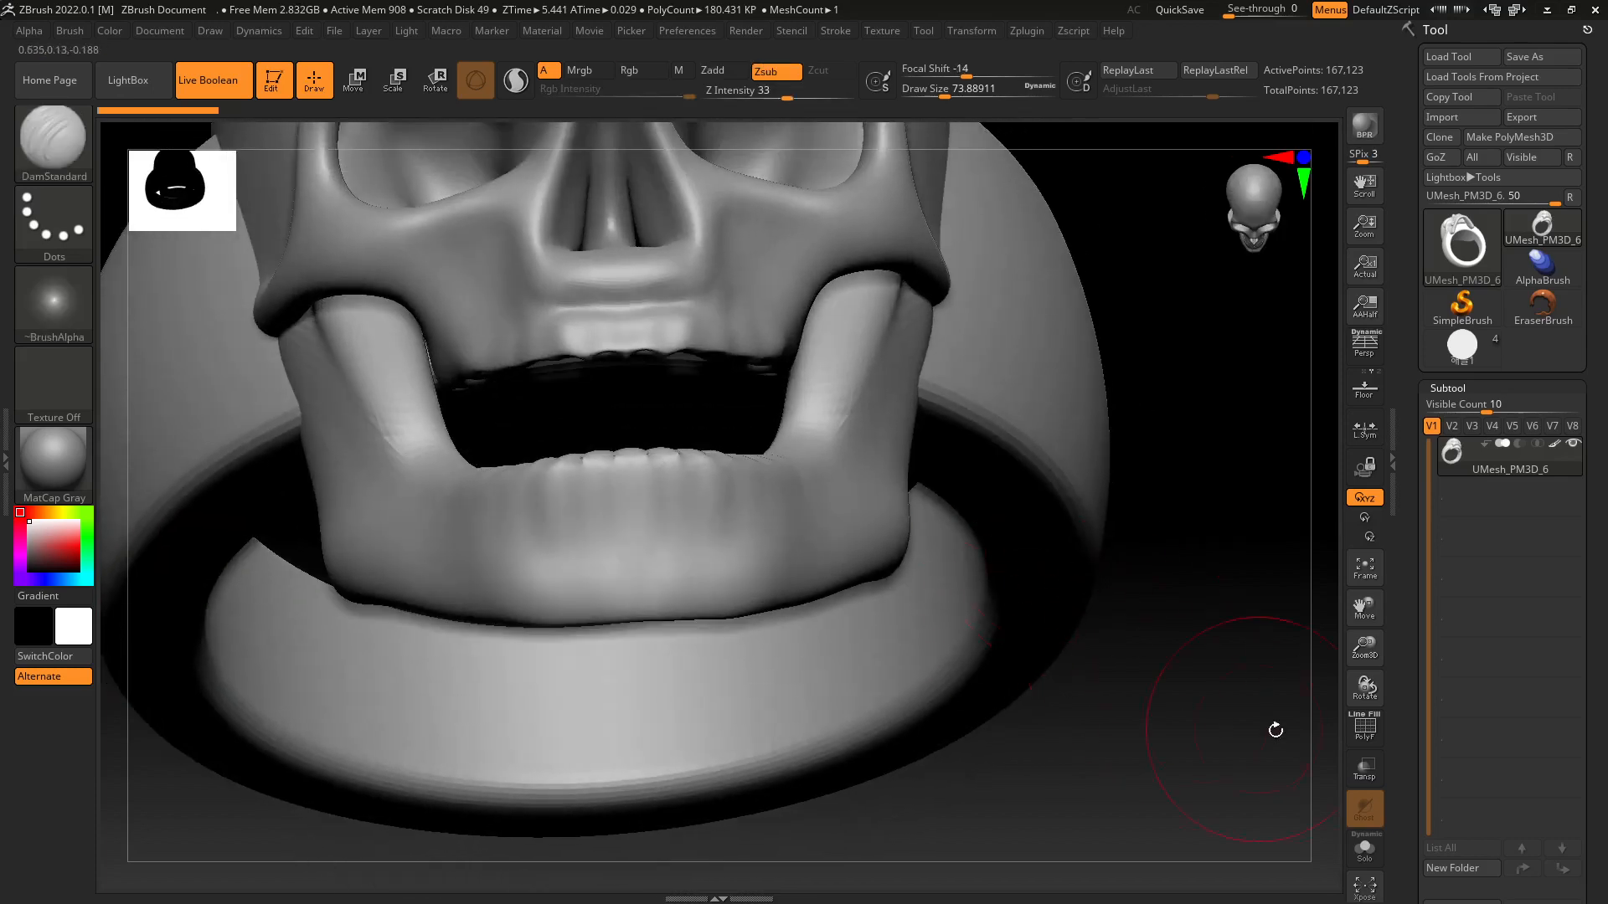
Display the polyframe, combine all of the ring's polygroups into a single group, and hide the polyframe.
left_click(1364, 727)
right_click_drag(1030, 674, 1003, 646)
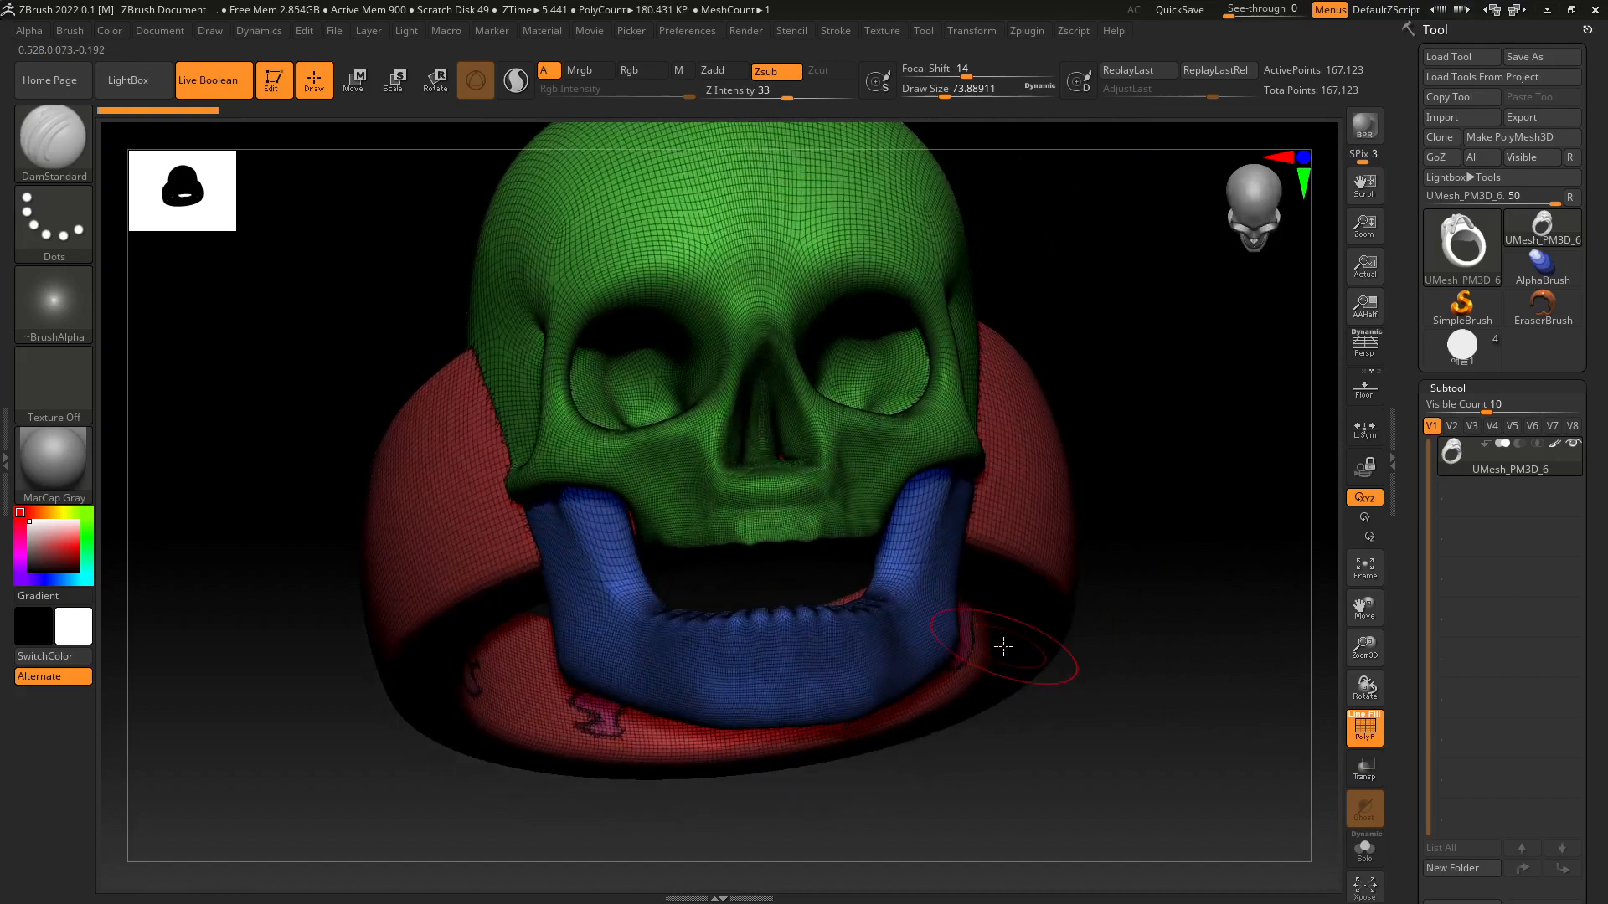
key("shift+f")
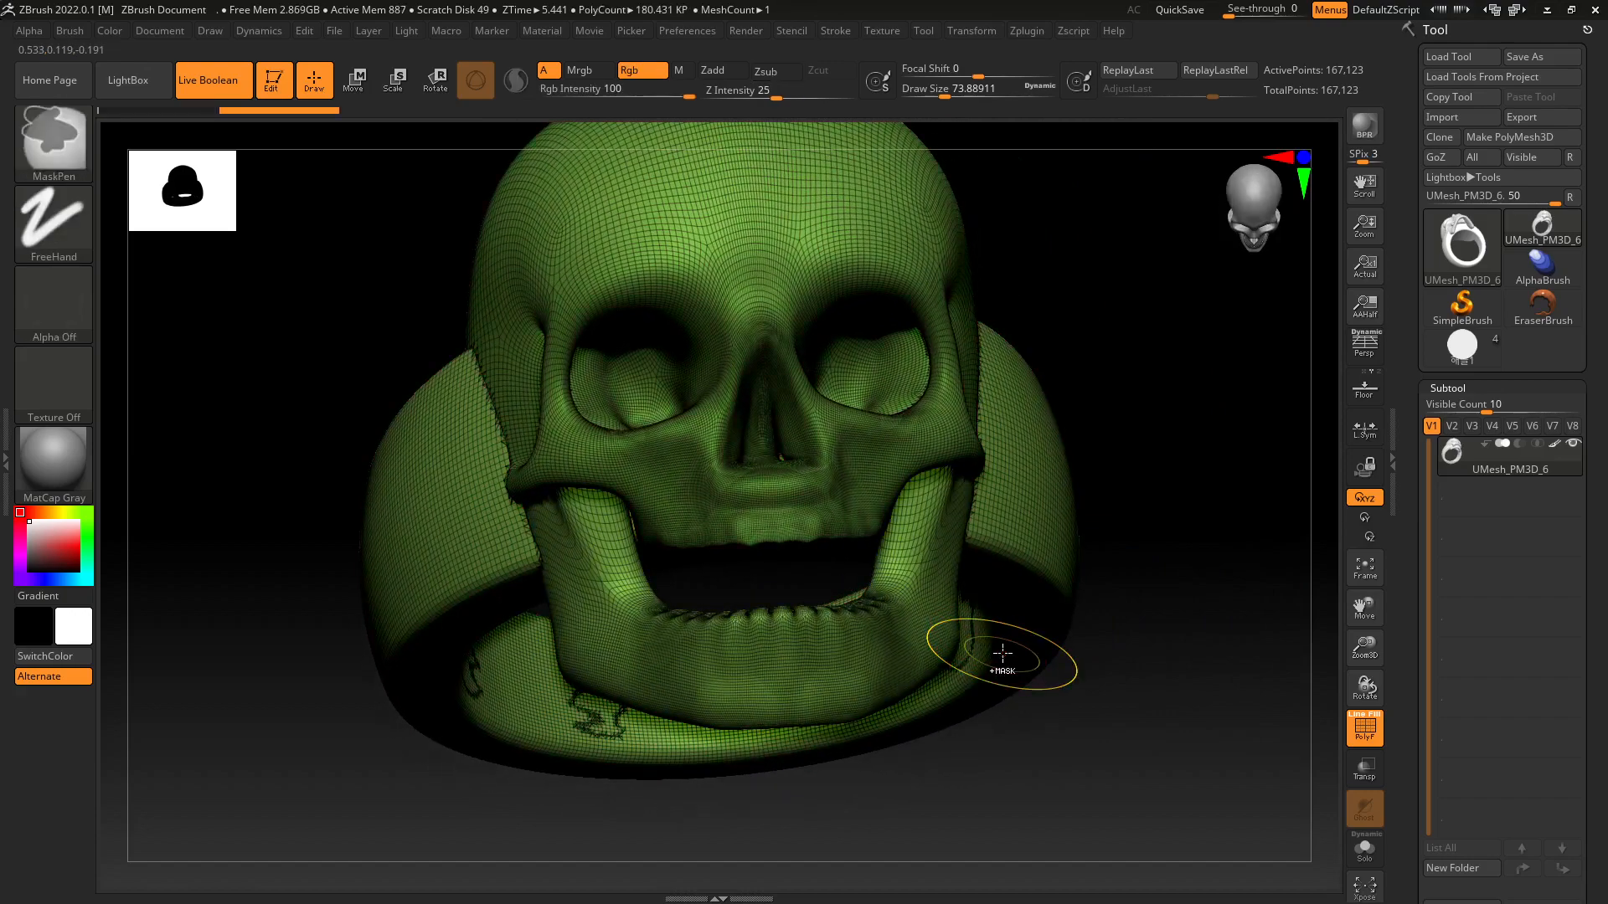
right_click_drag(579, 317, 1043, 664)
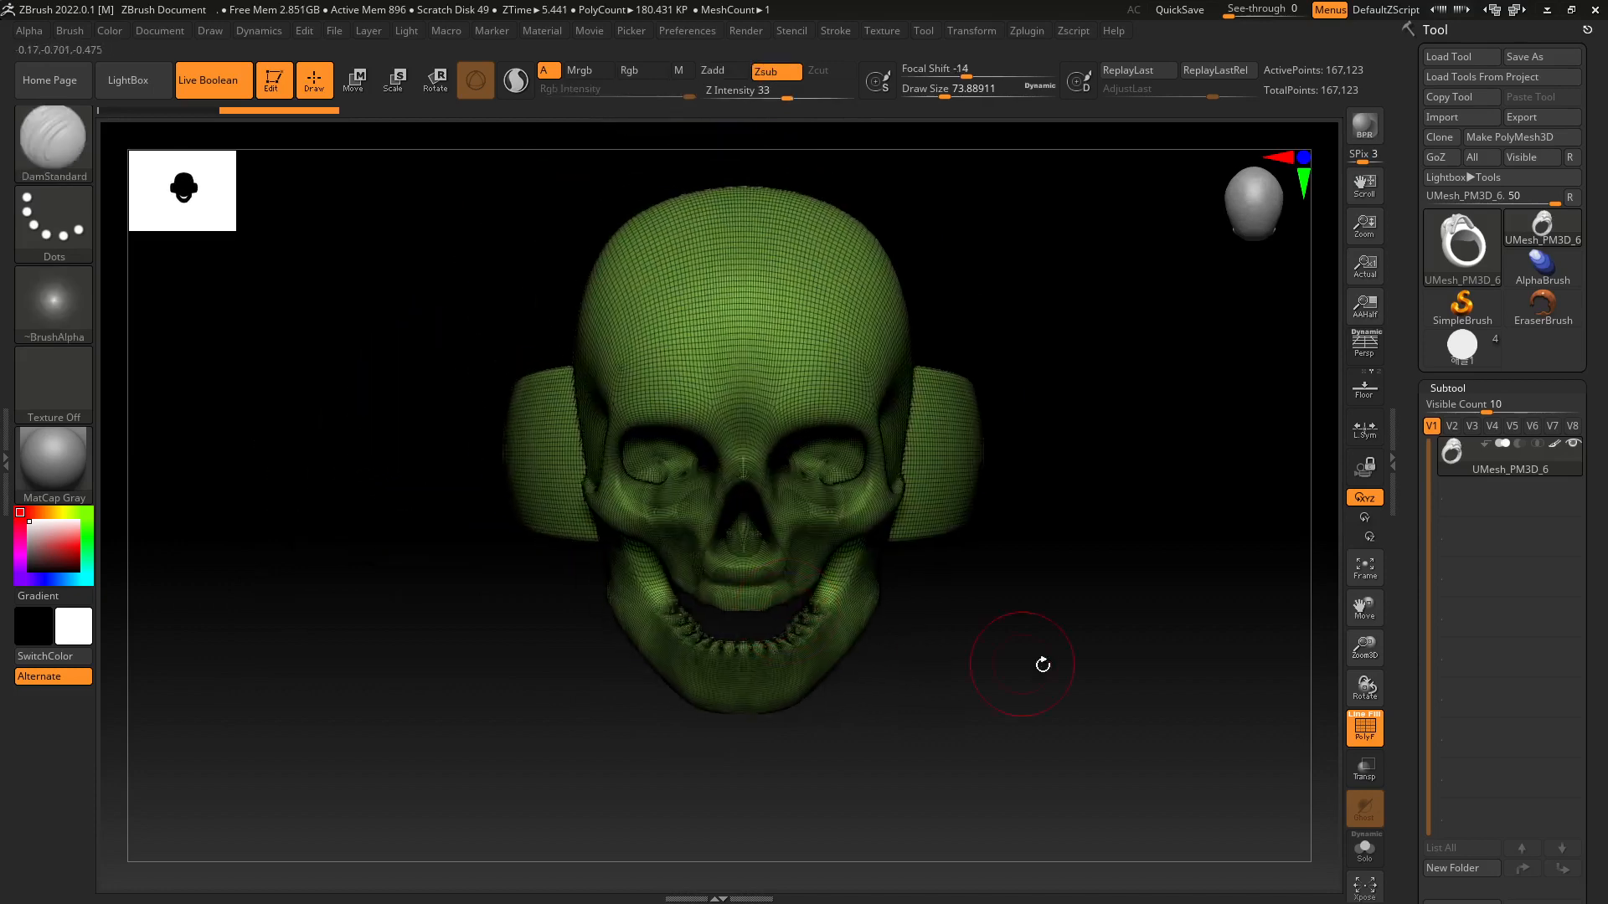
left_click(1353, 731)
right_click_drag(946, 611, 961, 573)
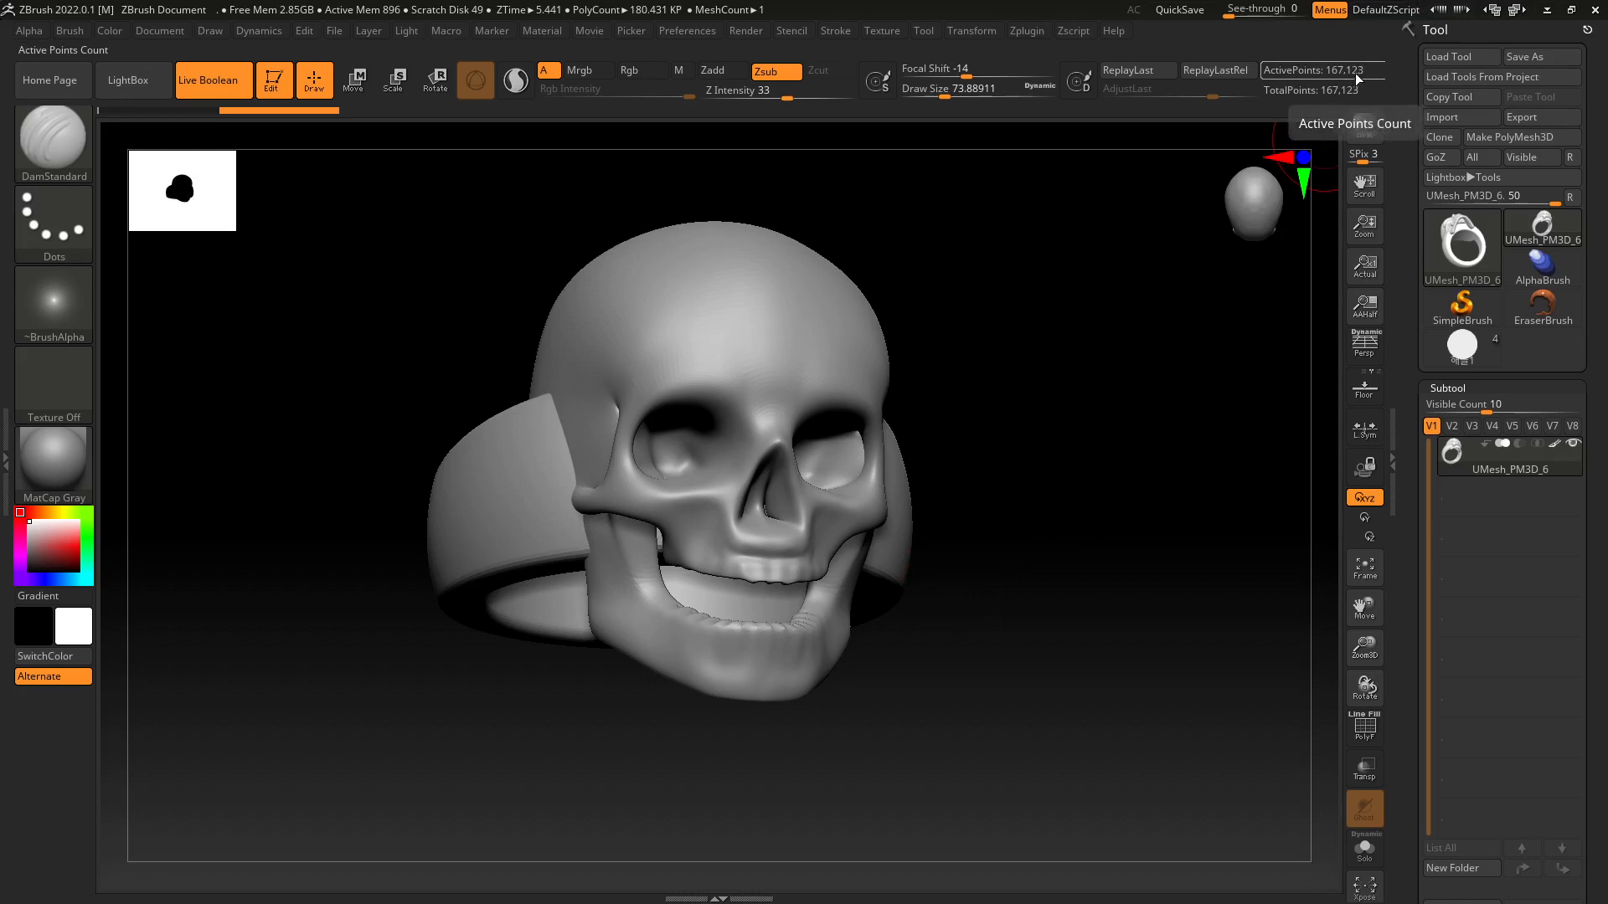
DynaMesh the merged ring at resolution 128 with Blur set to 0 and check the facial detail.
right_click_drag(949, 432, 963, 461)
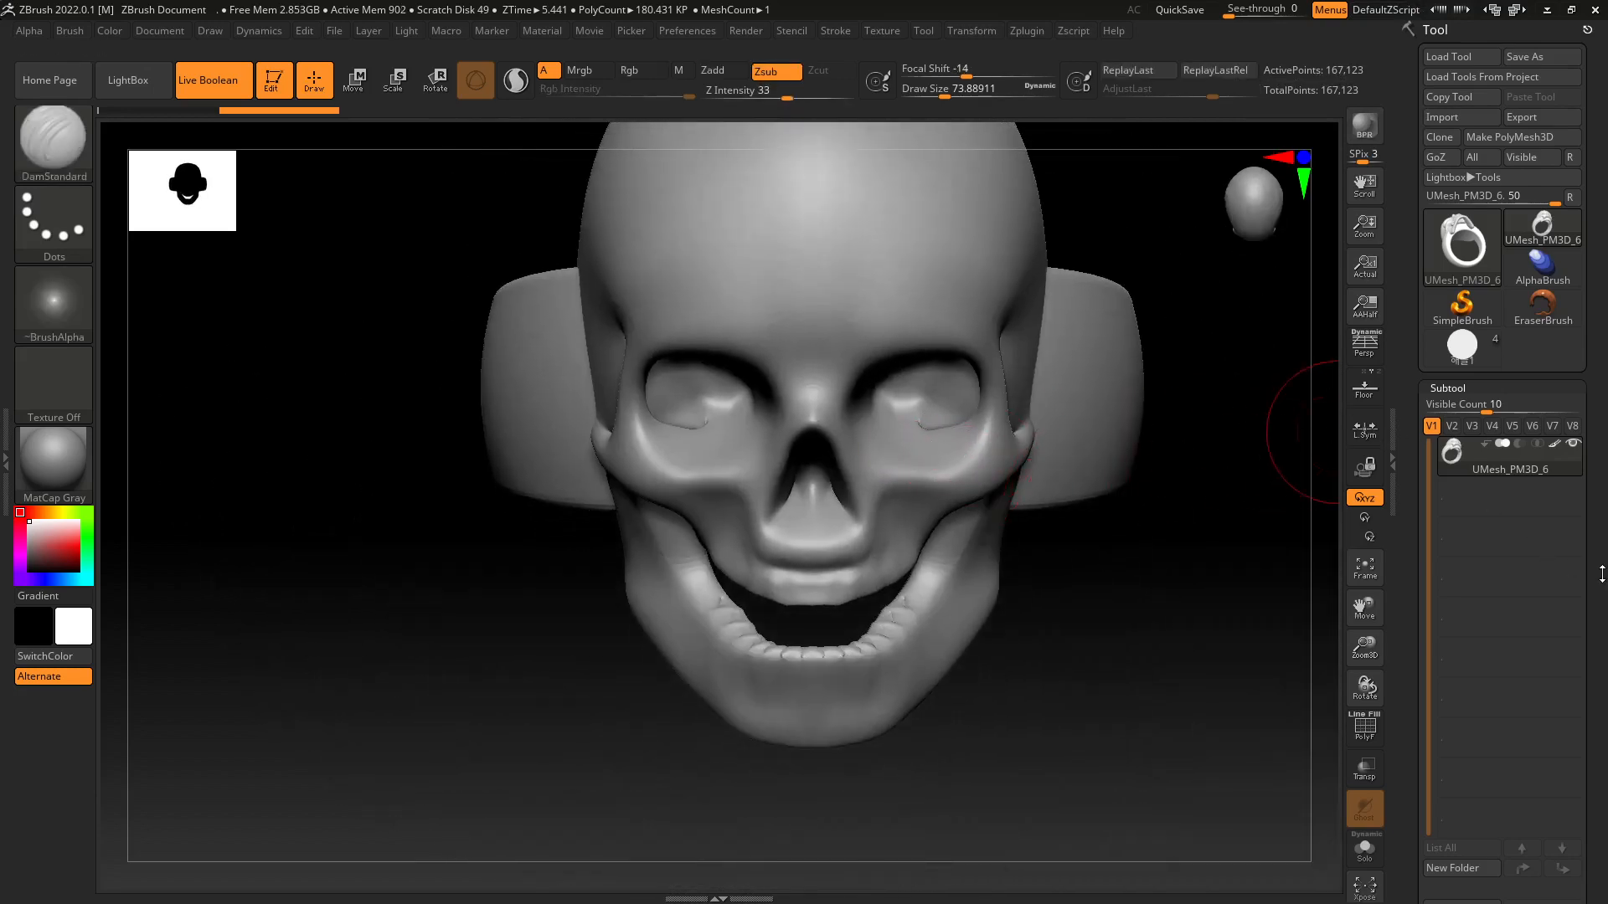
left_click_drag(1602, 574, 1587, 456)
left_click_drag(1588, 614, 1580, 470)
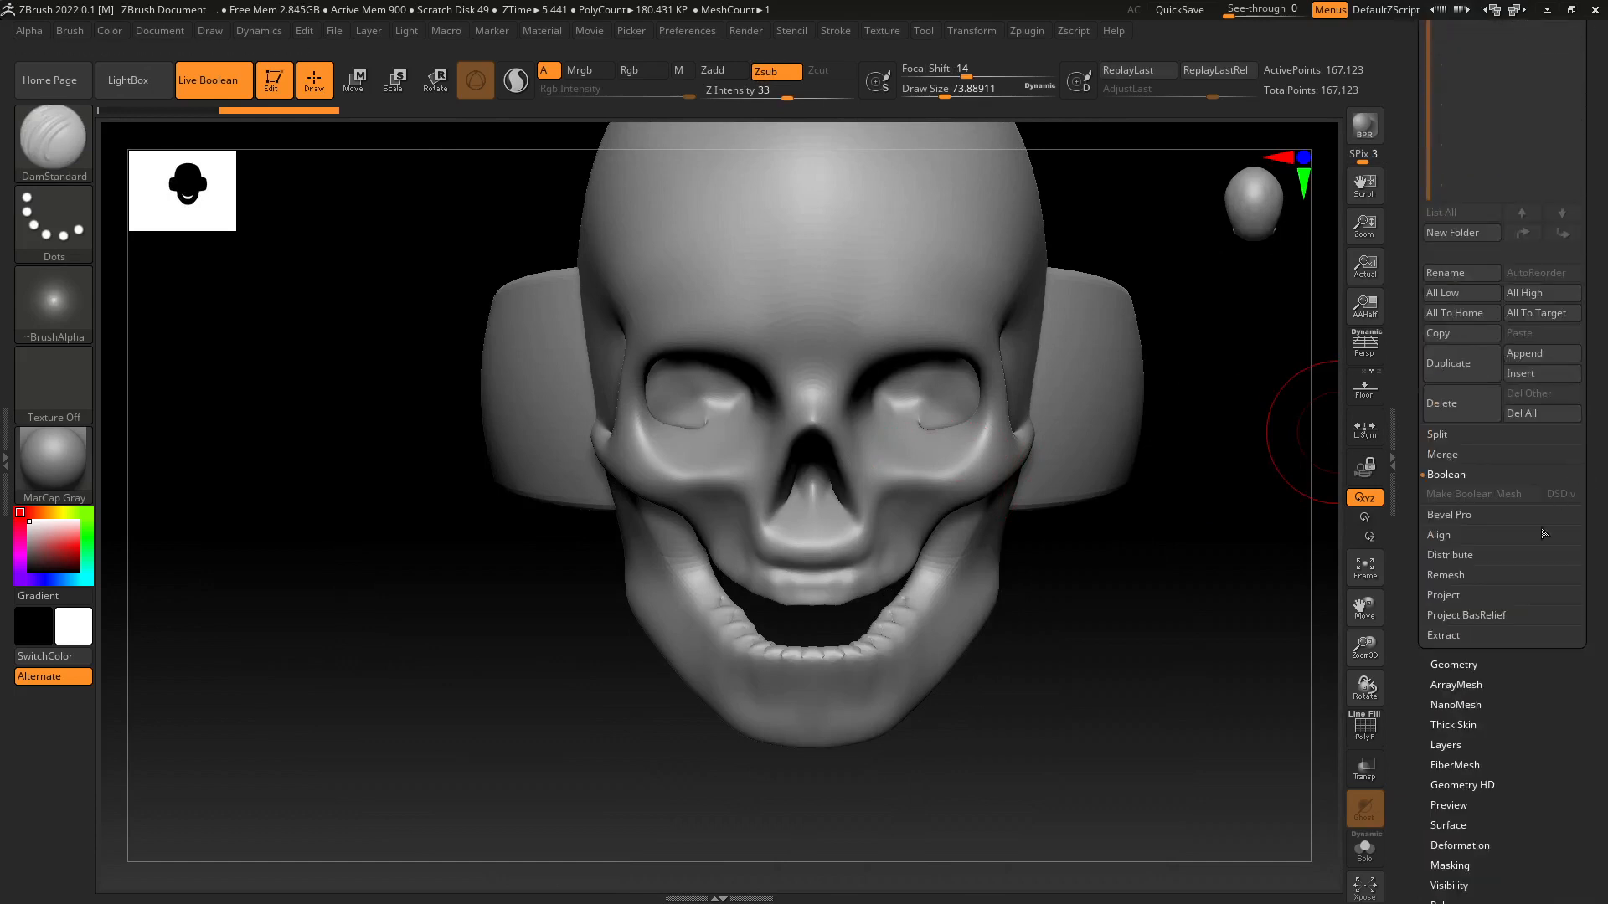
left_click_drag(1588, 650, 1568, 551)
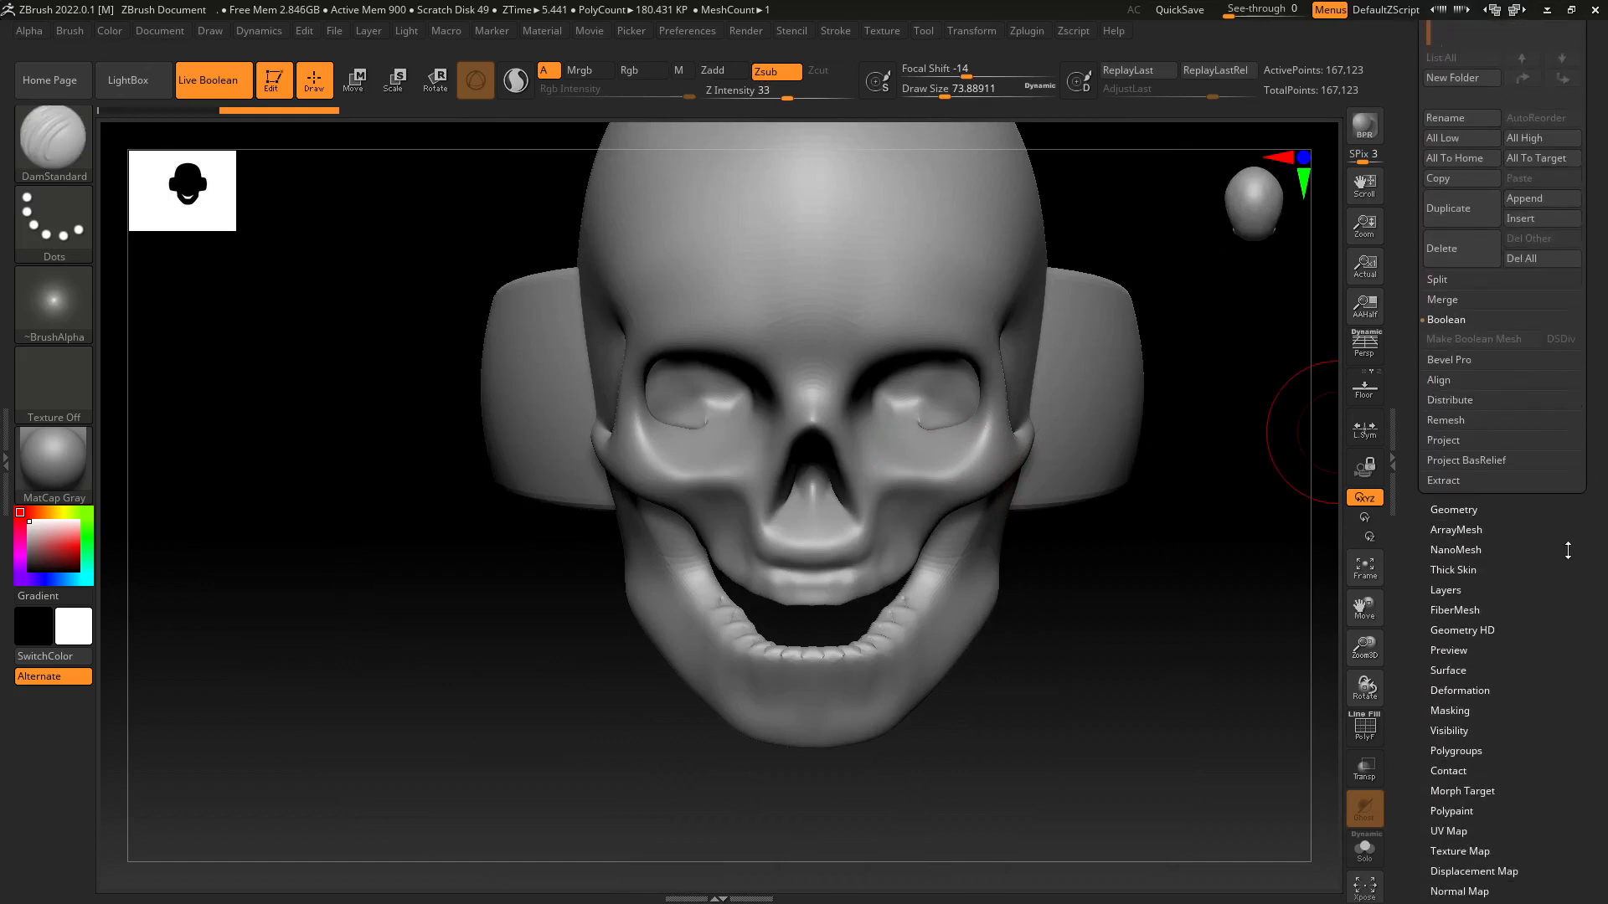
left_click(1457, 510)
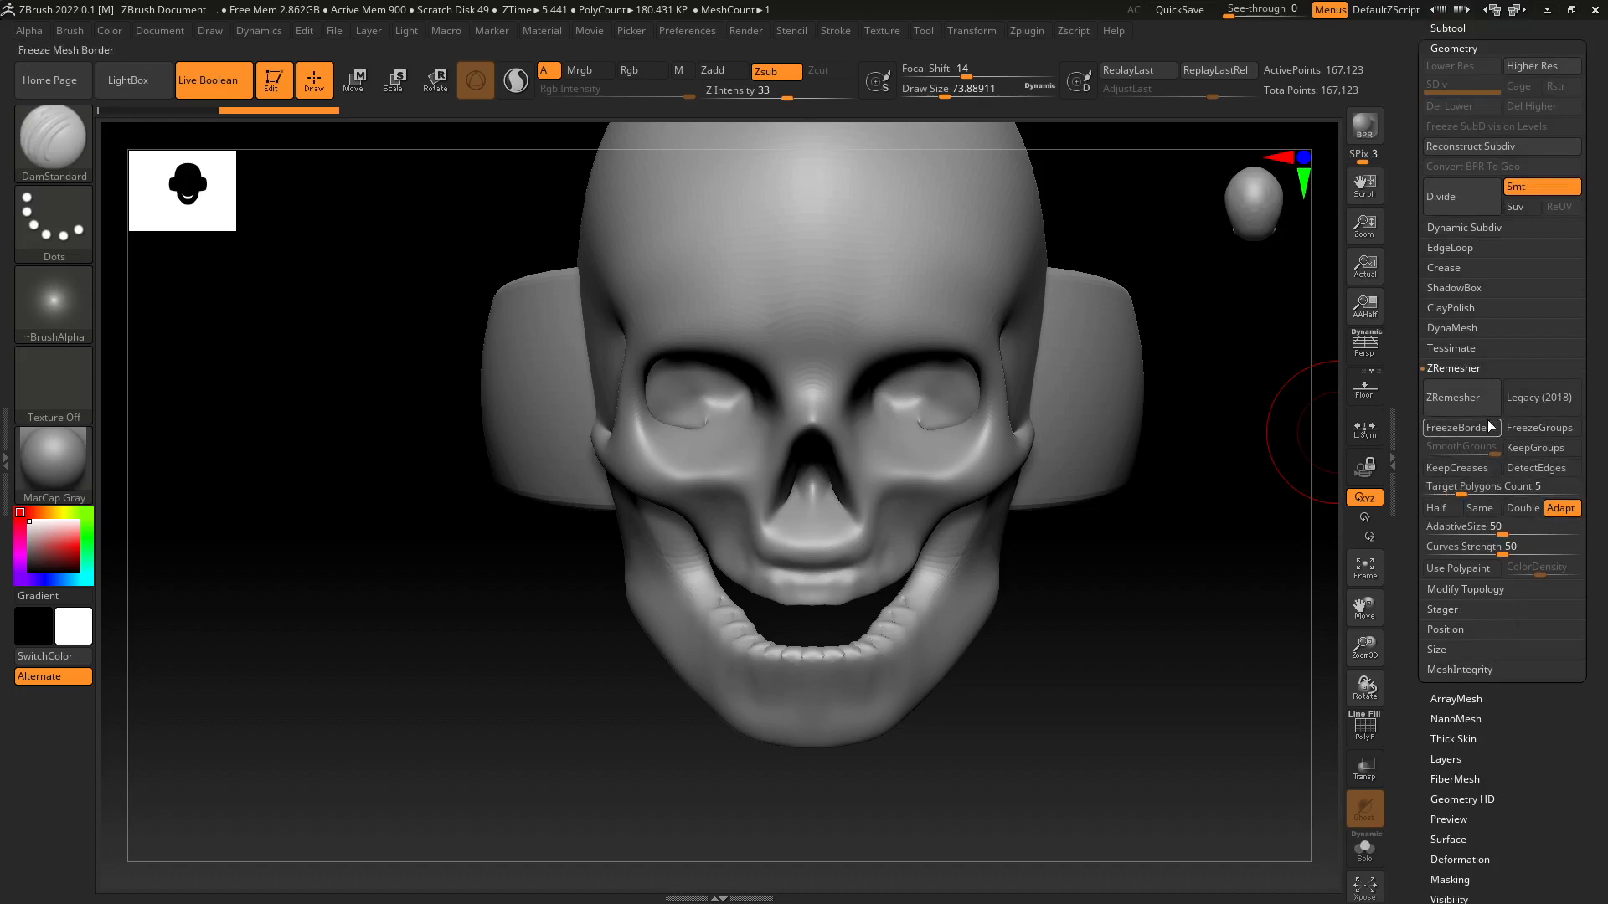
left_click(1450, 330)
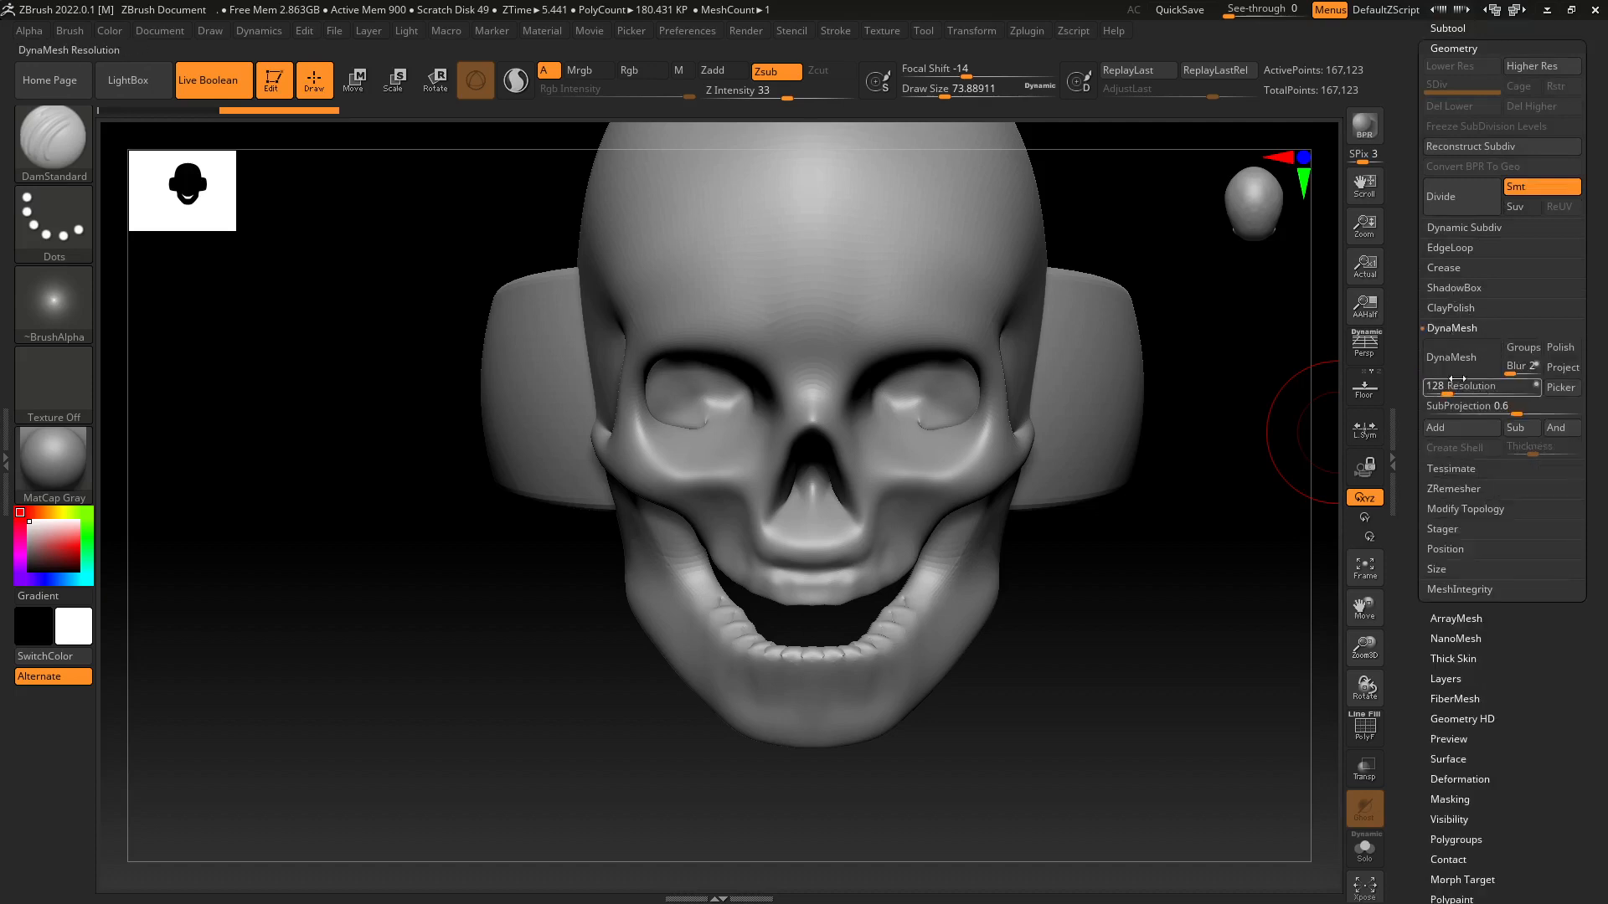
left_click(1029, 33)
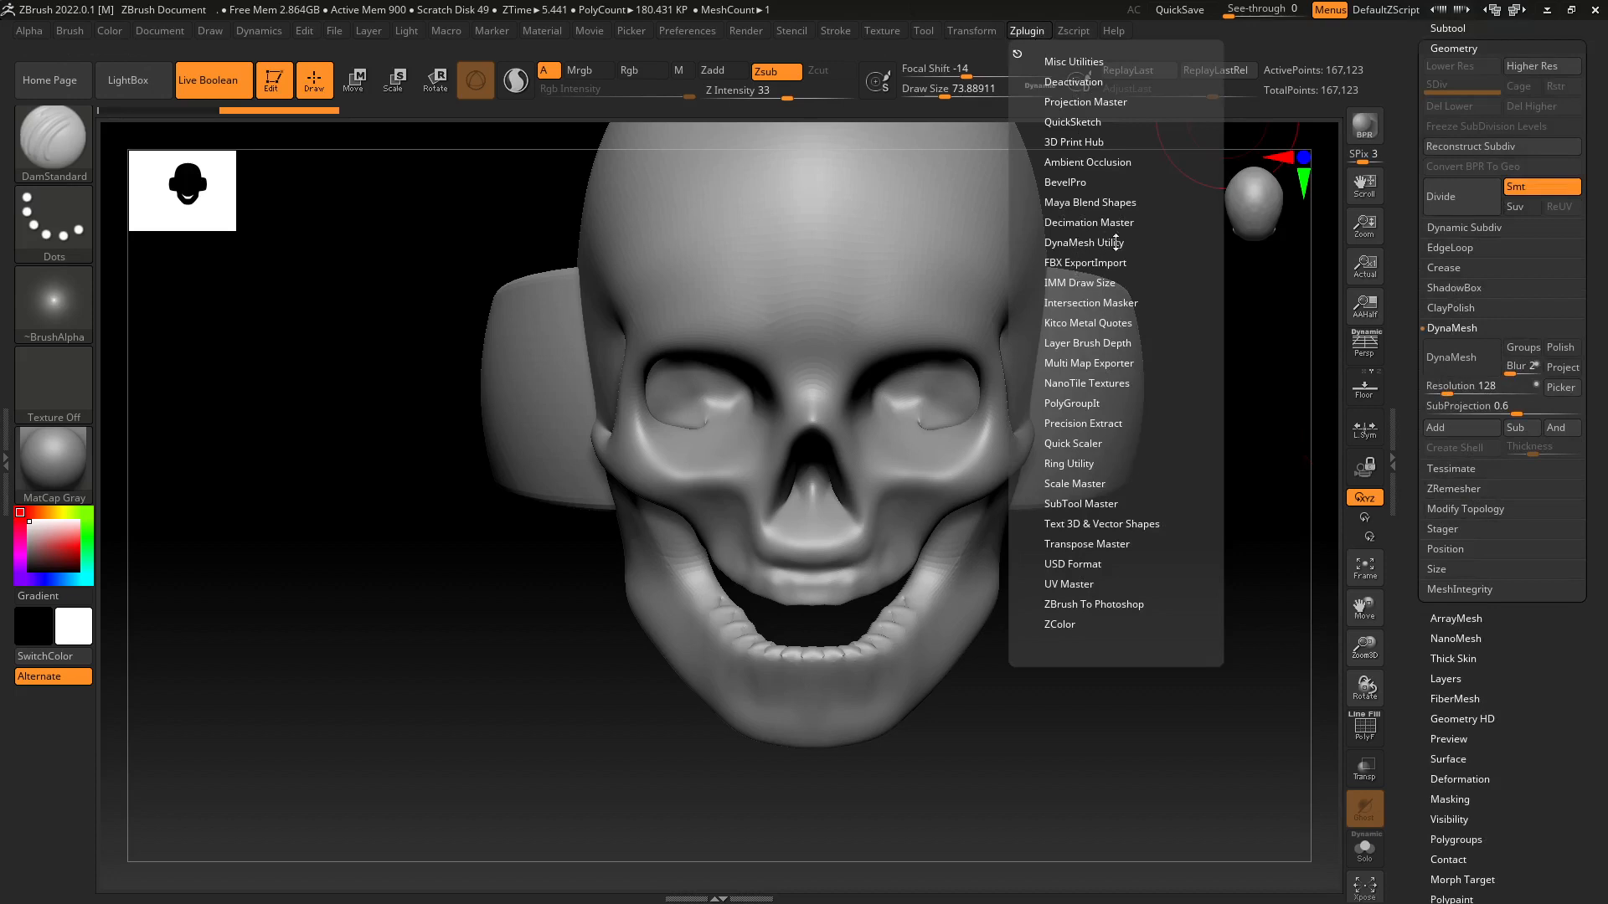
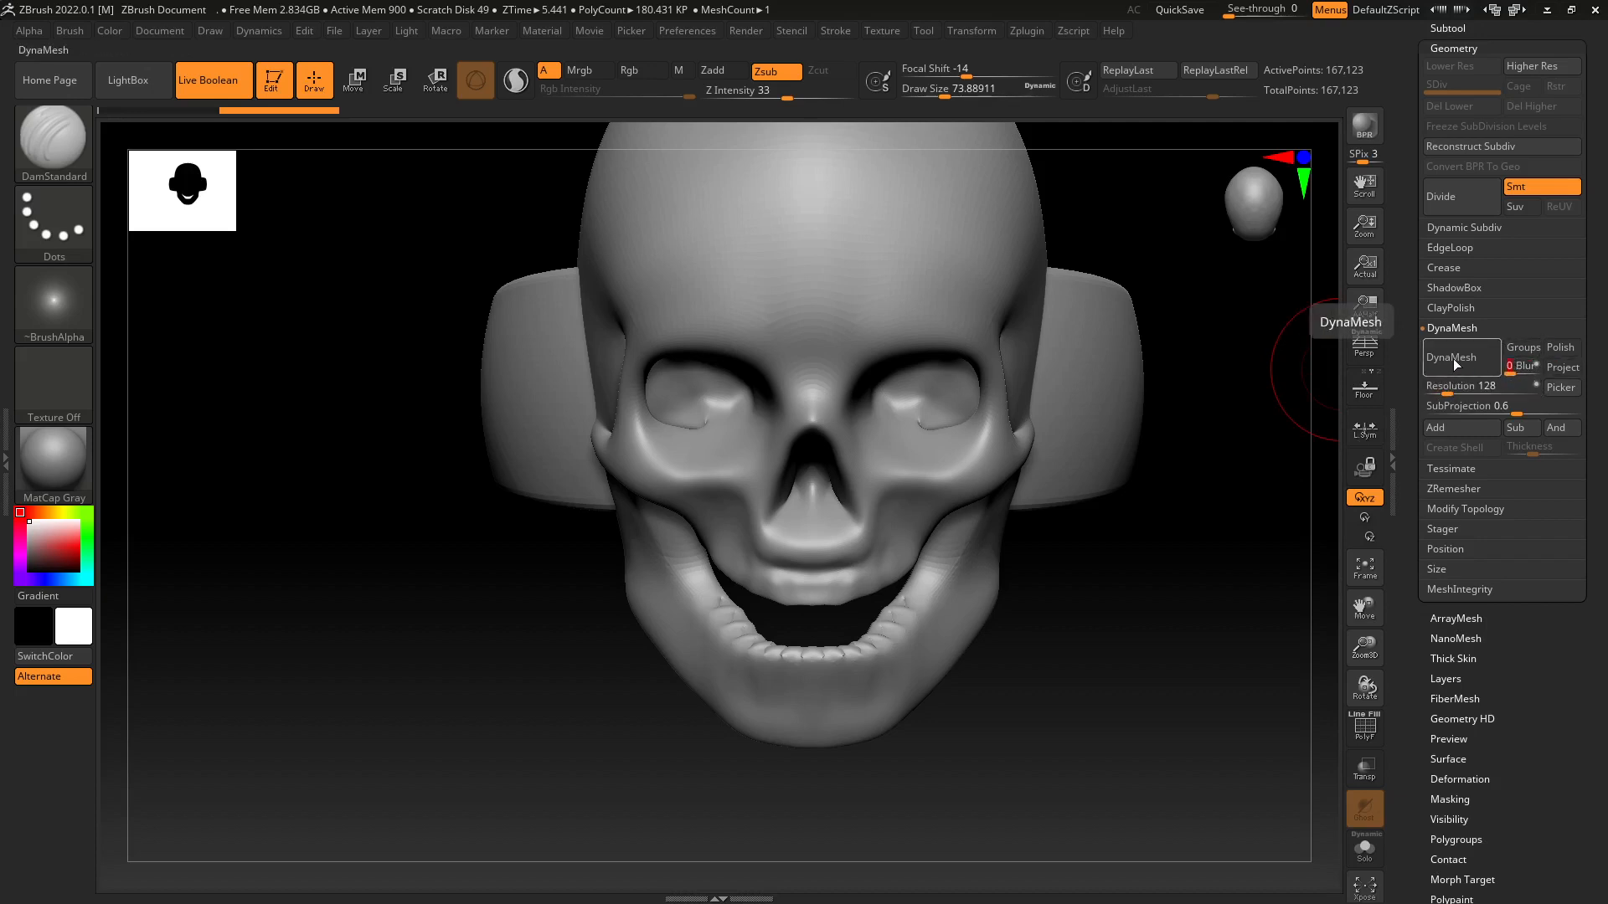
left_click(1454, 358)
left_click_drag(1231, 413, 1082, 477)
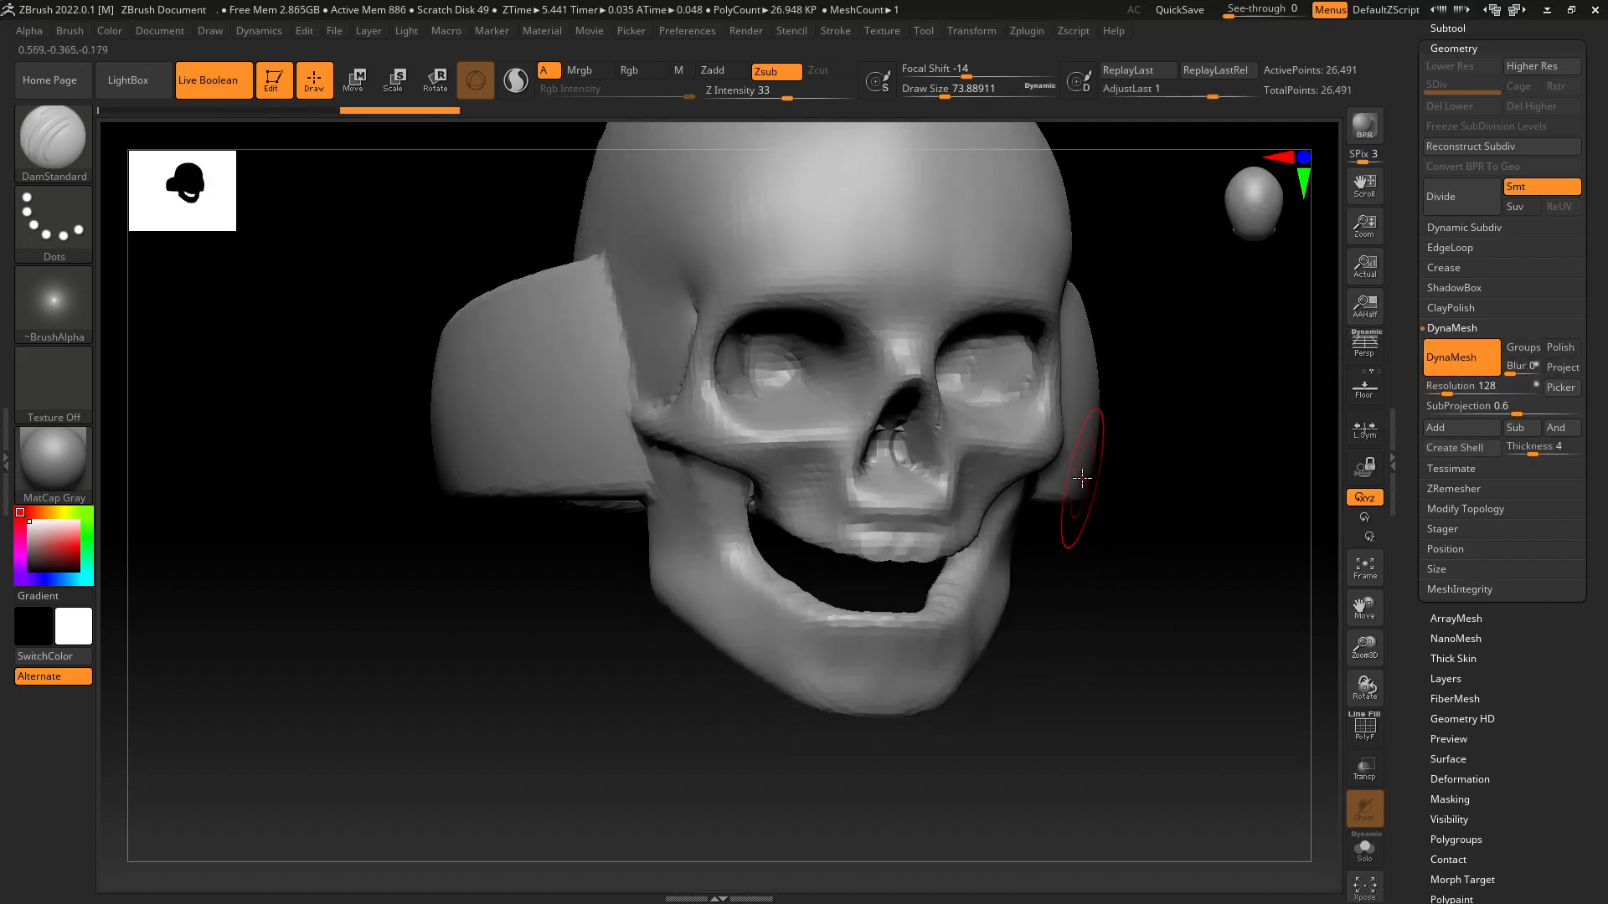
right_click_drag(1082, 478, 982, 554)
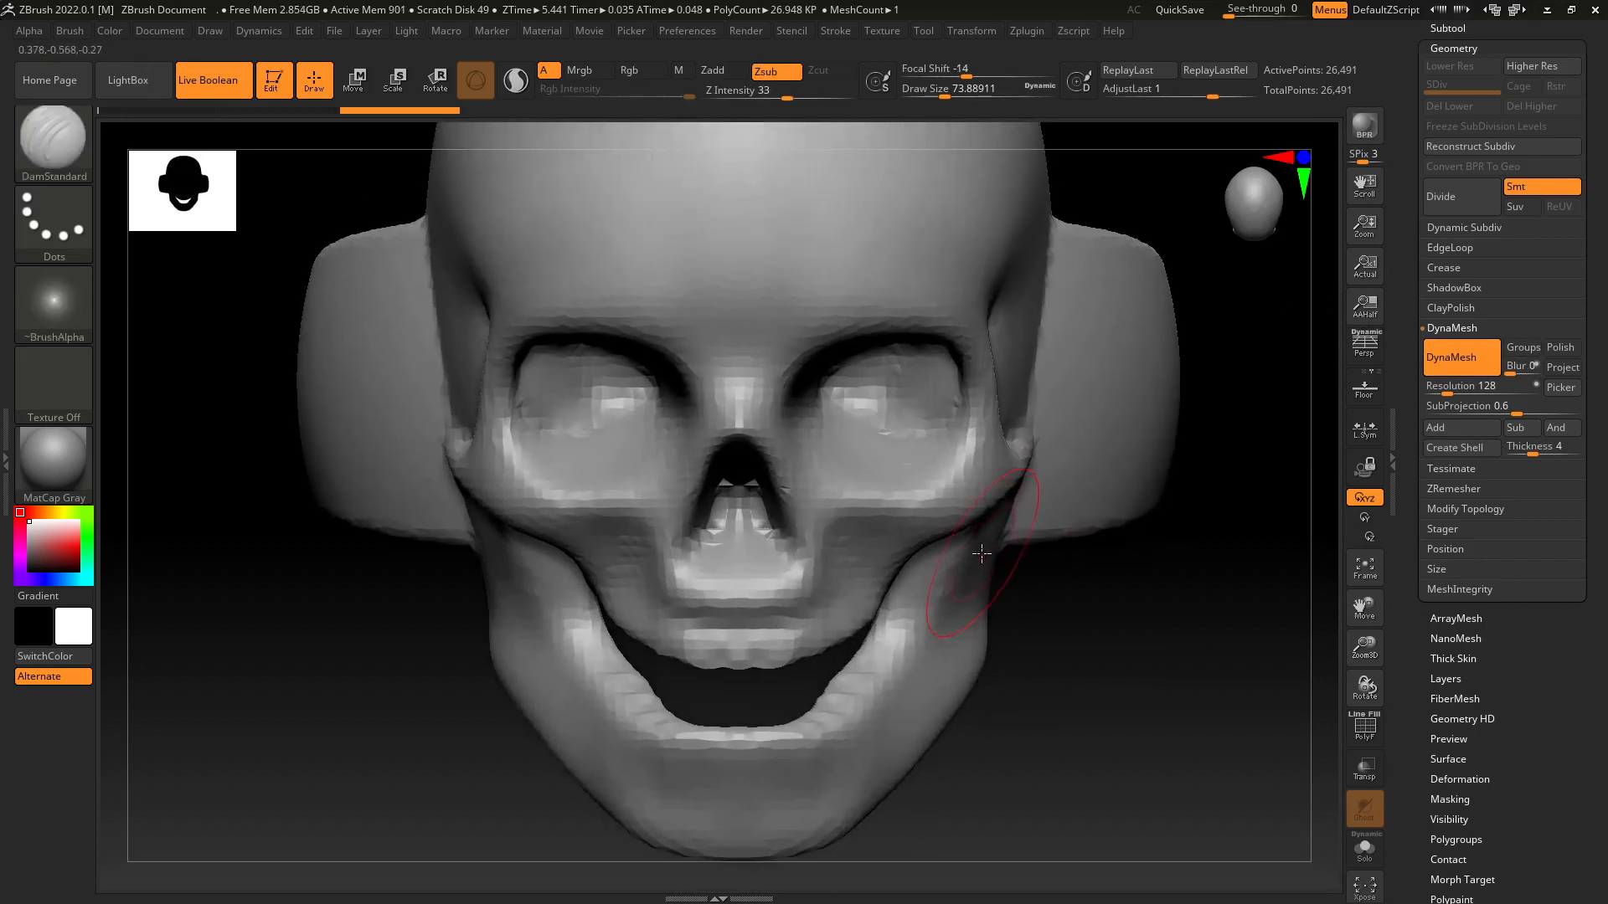
Step backward and forward through the undo history to compare the ring before and after the DynaMesh.
key("ctrl+z")
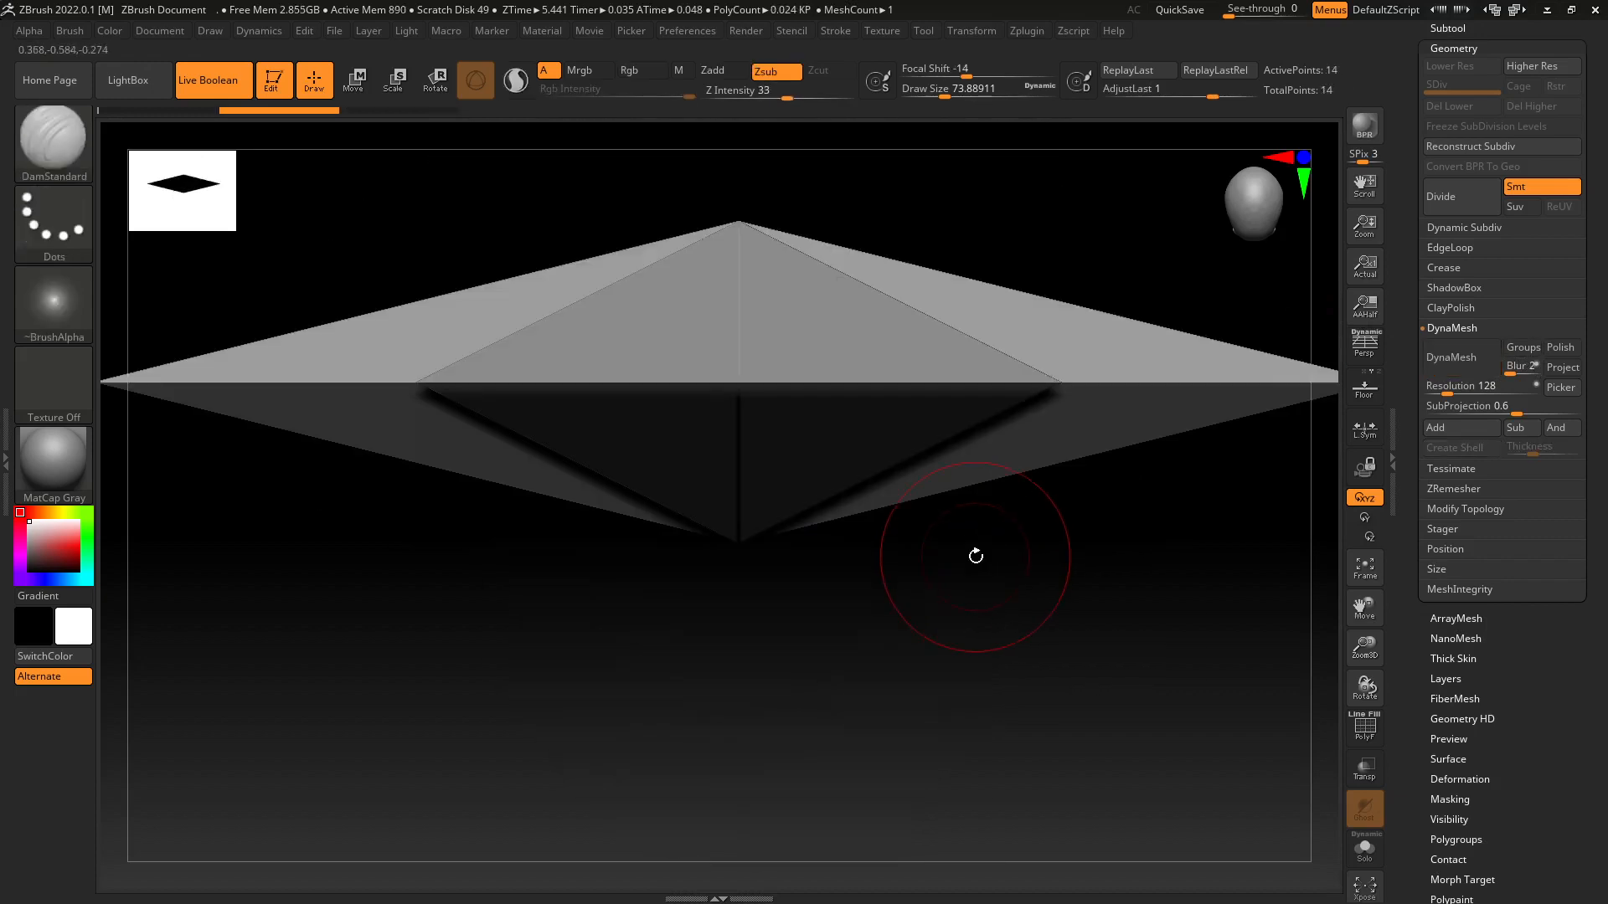
key("ctrl+shift+z")
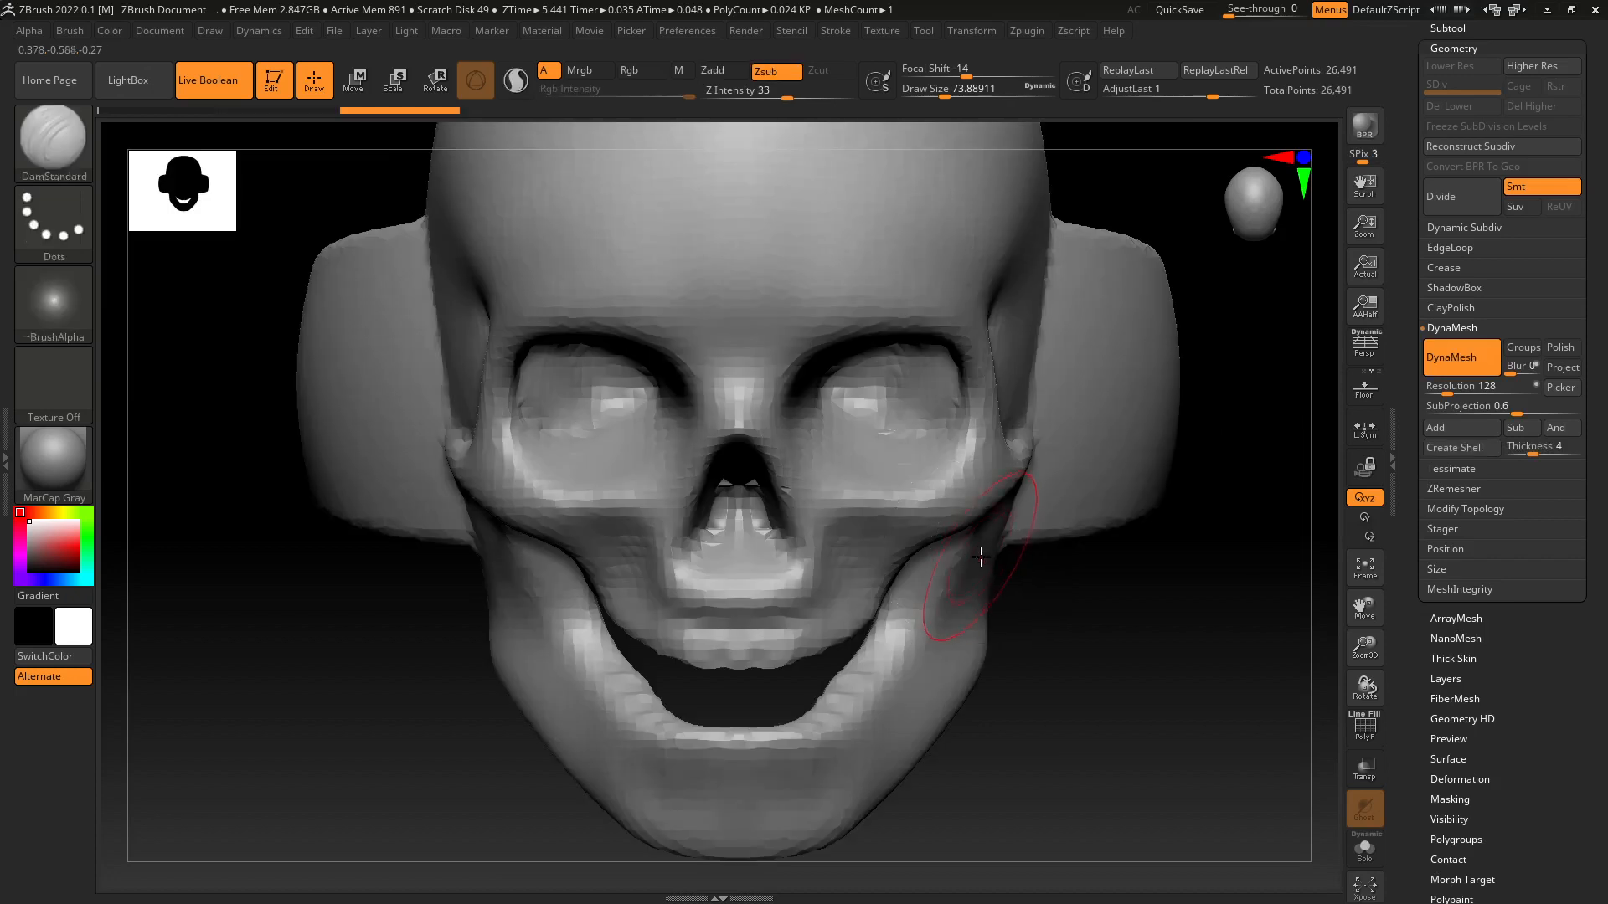
right_click_drag(982, 556, 1093, 494, "alt")
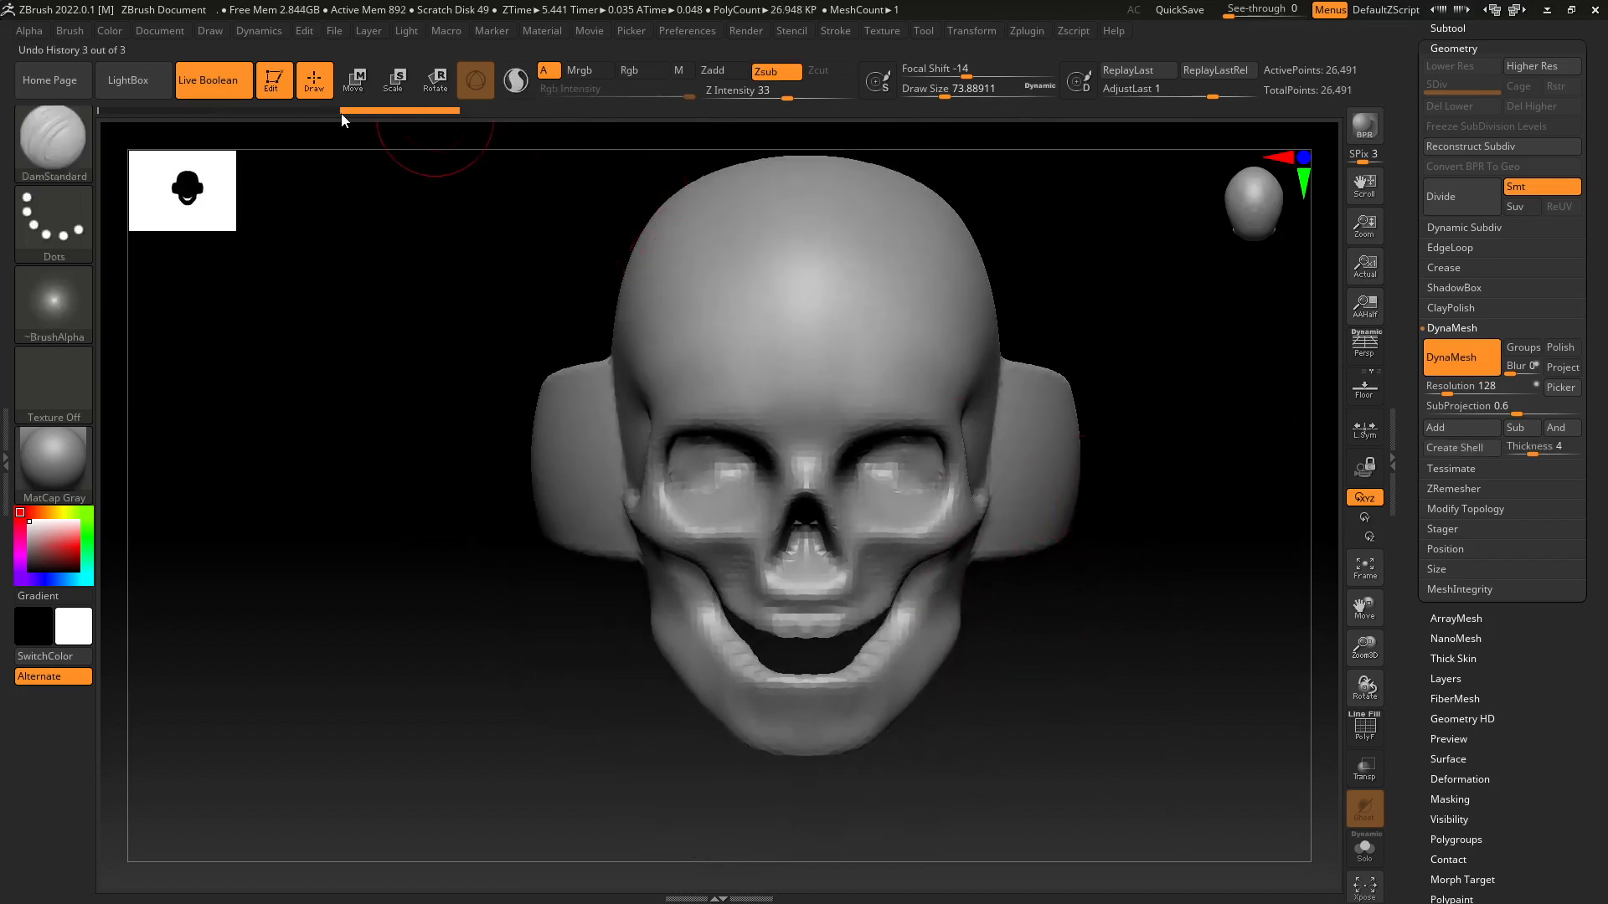
left_click(307, 117)
left_click(399, 117)
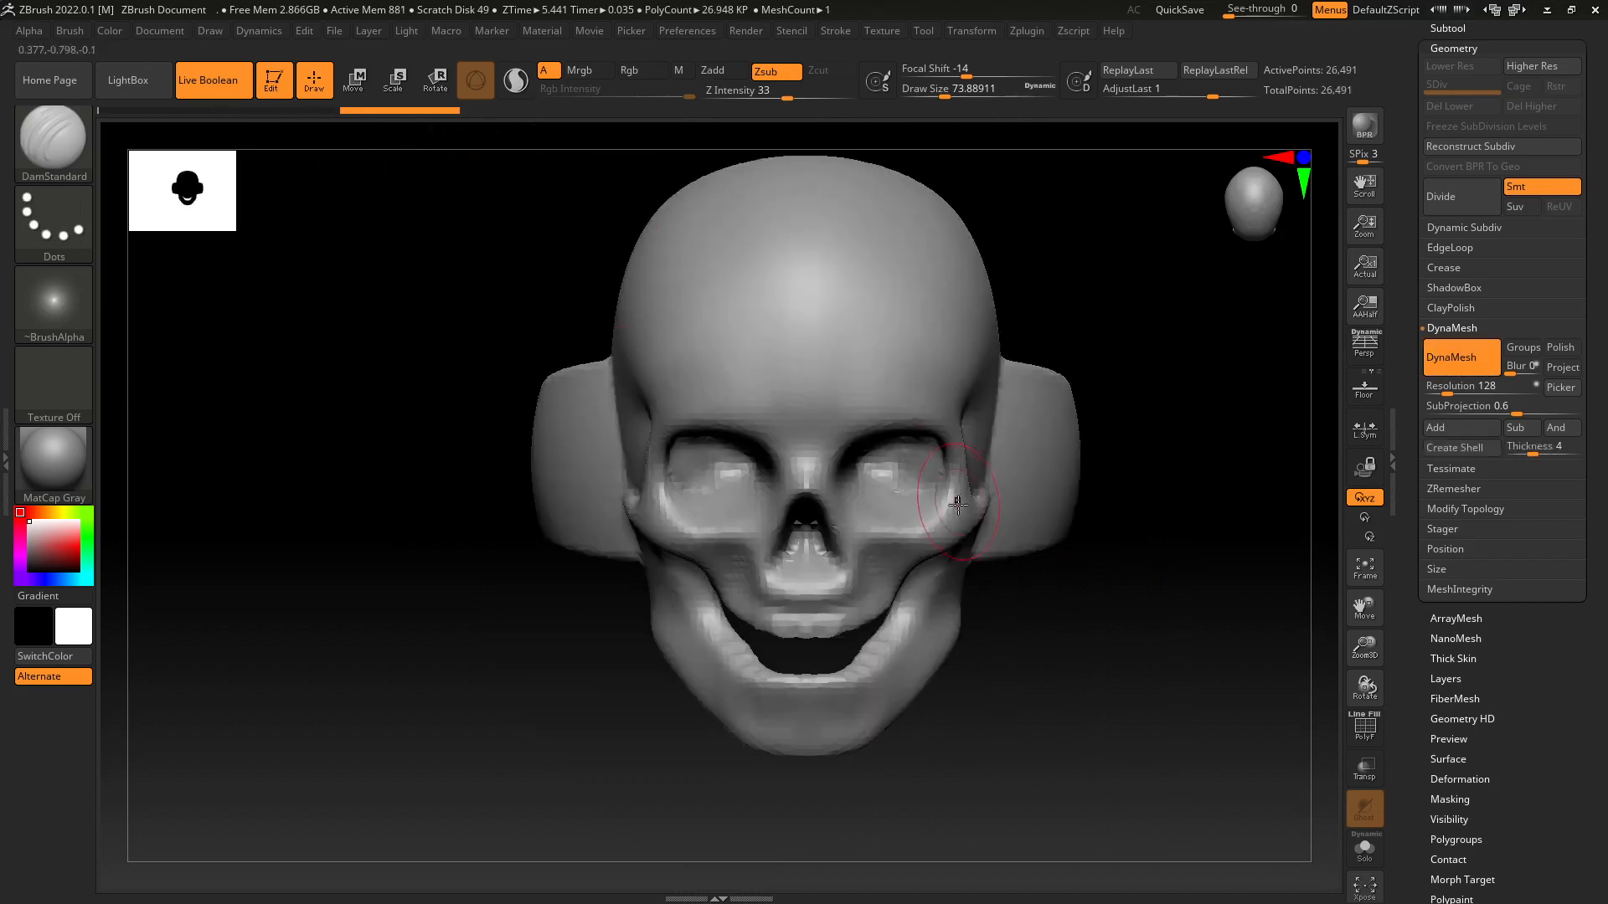
mouse_move(964, 486)
right_mouse_down()
mouse_move(978, 480)
mouse_move(950, 507)
mouse_move(959, 494)
mouse_move(969, 521)
right_mouse_up()
key("ctrl+z")
key("ctrl+z")
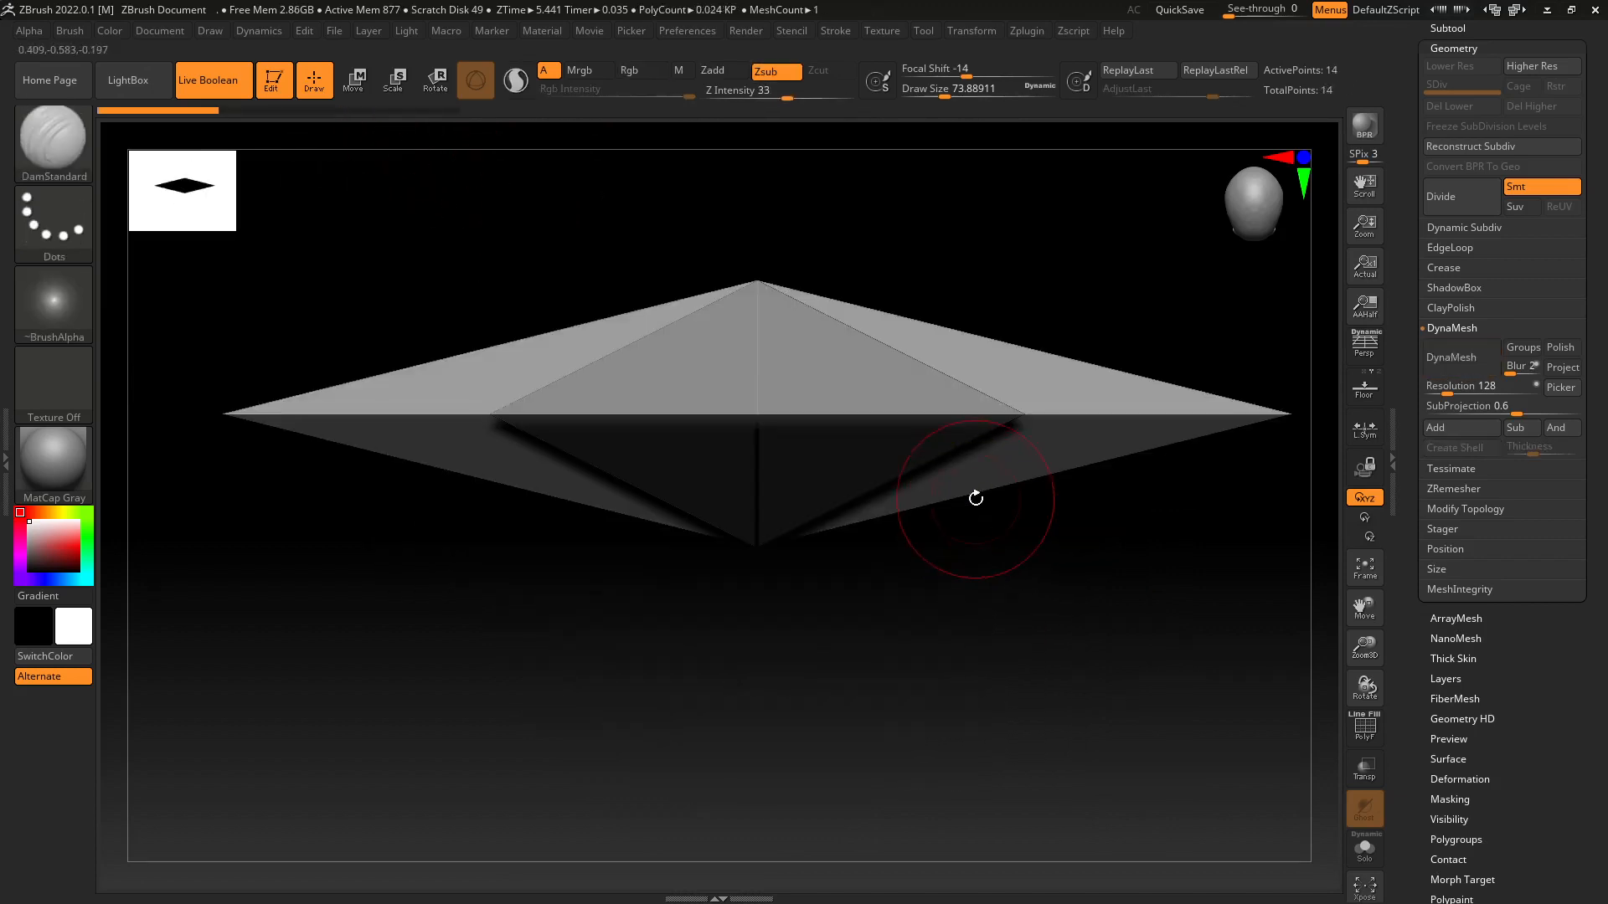
key("ctrl+z")
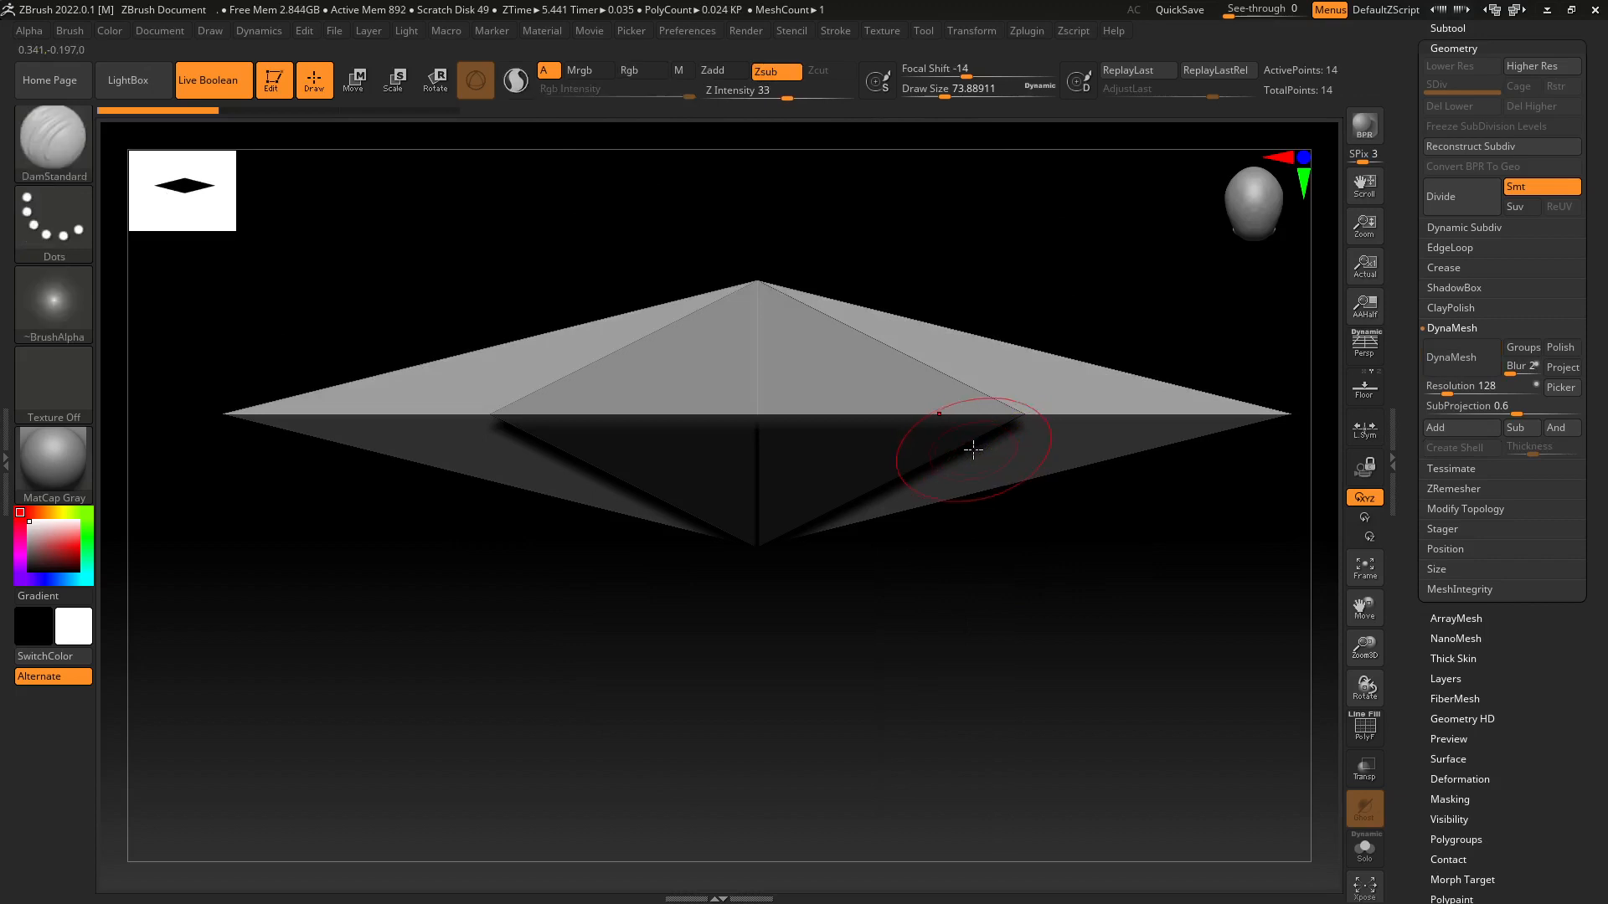
key("ctrl+shift+z")
key("ctrl+shift+z")
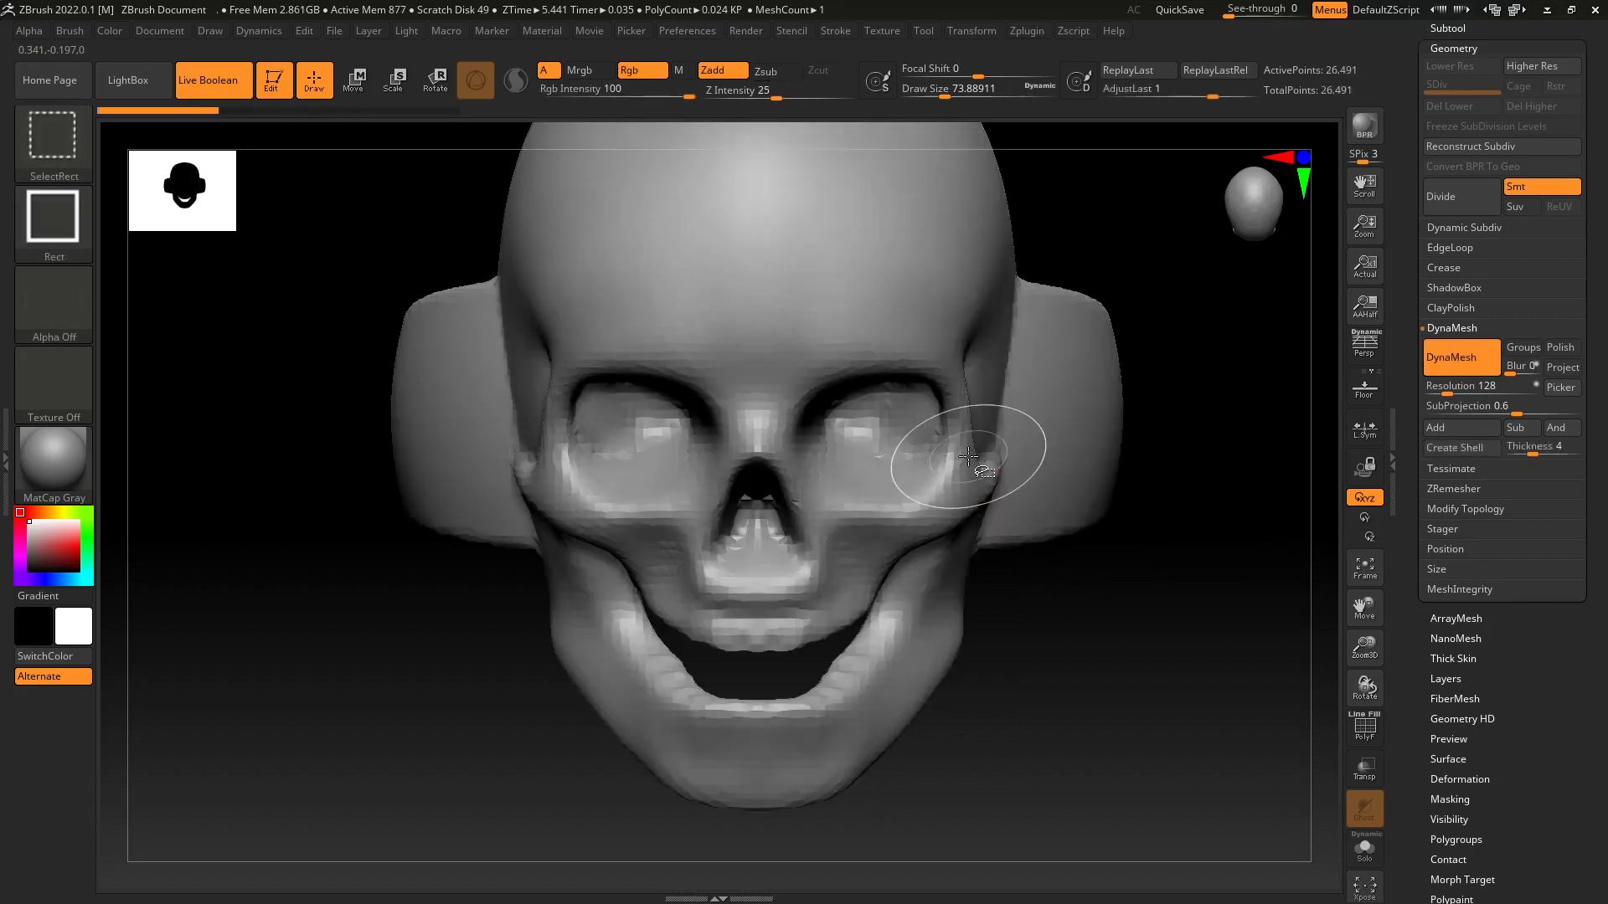
mouse_move(977, 456)
right_mouse_down()
mouse_move(999, 501)
mouse_move(1019, 481)
mouse_move(1047, 503)
mouse_move(981, 515)
mouse_move(982, 550)
mouse_move(978, 479)
mouse_move(899, 452)
mouse_move(924, 514)
right_mouse_up()
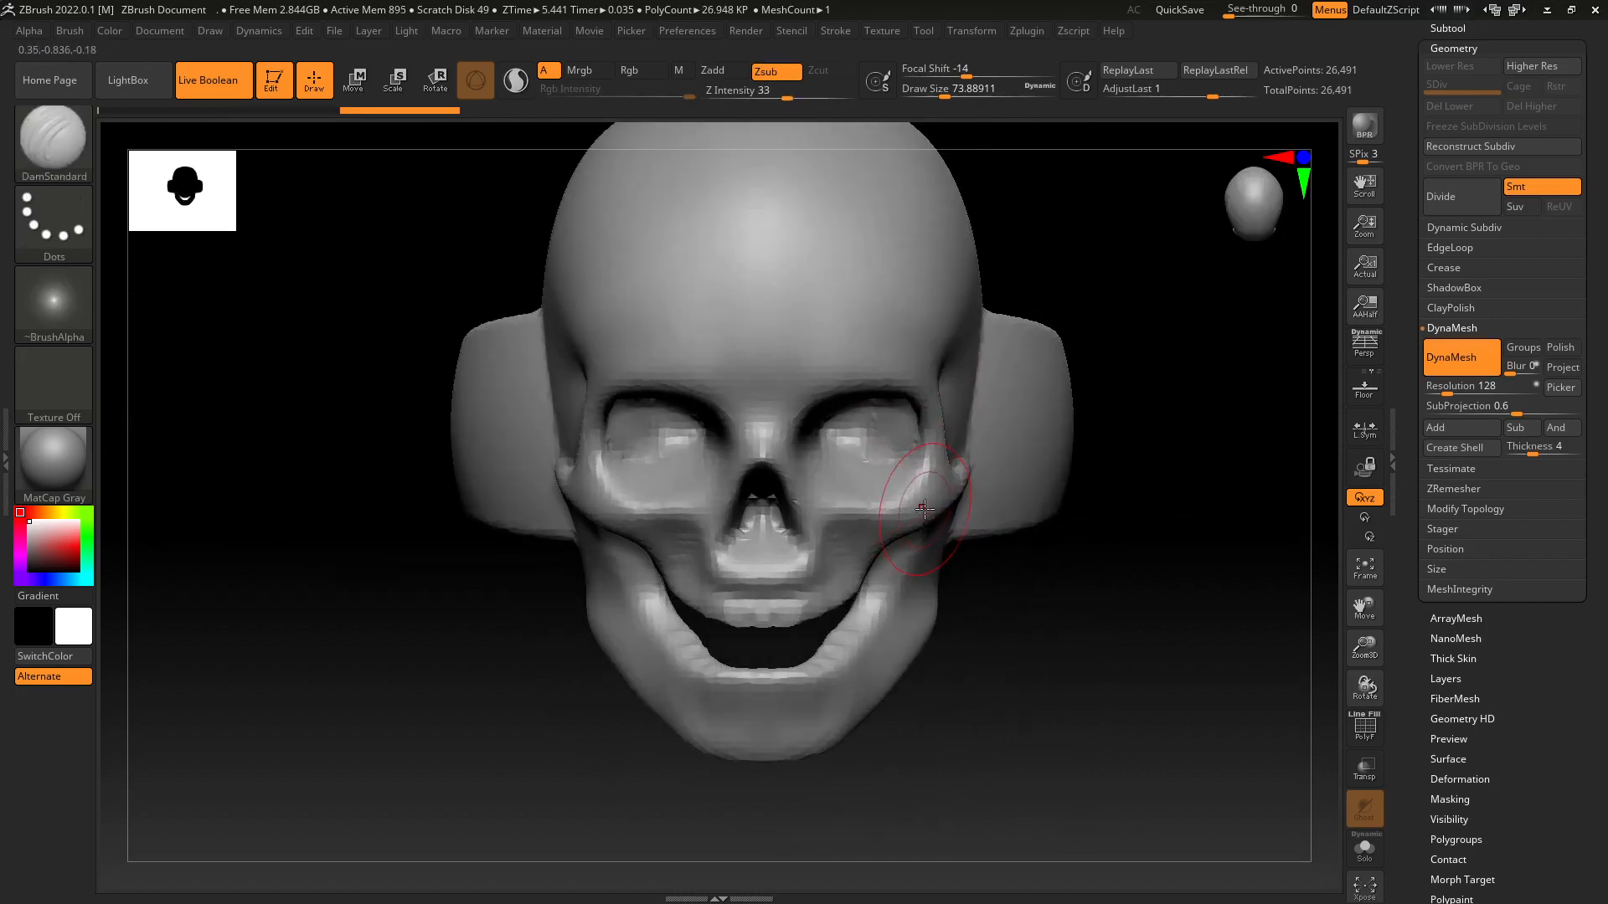
Subdivide the DynaMeshed ring twice, check it from the side, and undo back past the DynaMesh.
key("ctrl+d")
key("ctrl+d")
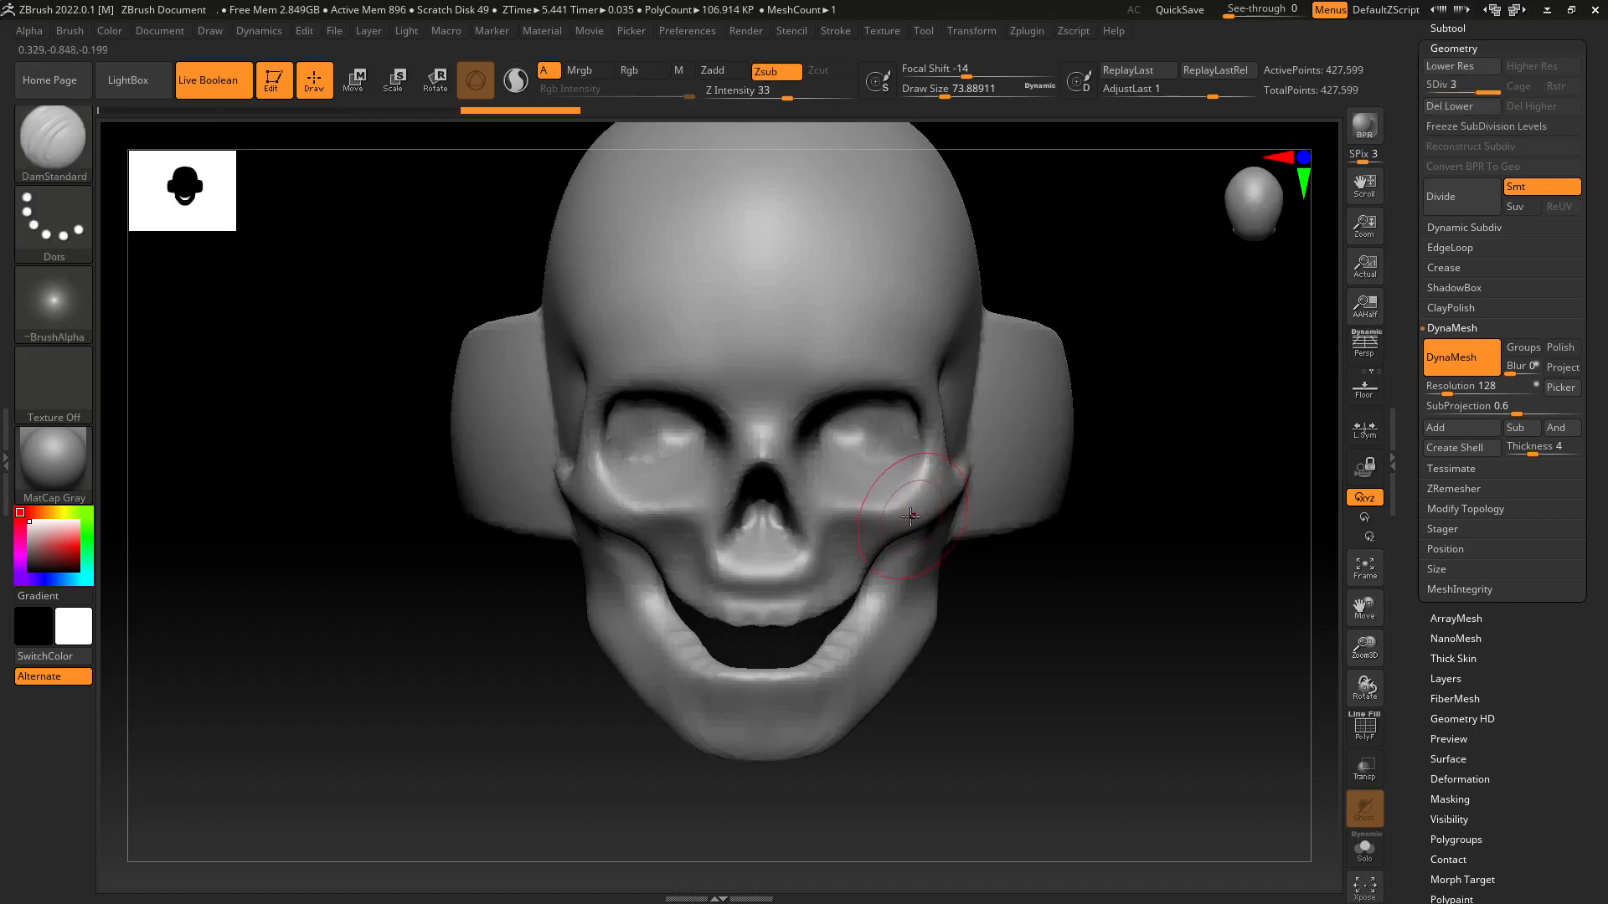
right_click_drag(910, 517, 825, 473)
right_click_drag(702, 444, 627, 451)
key("shift+d")
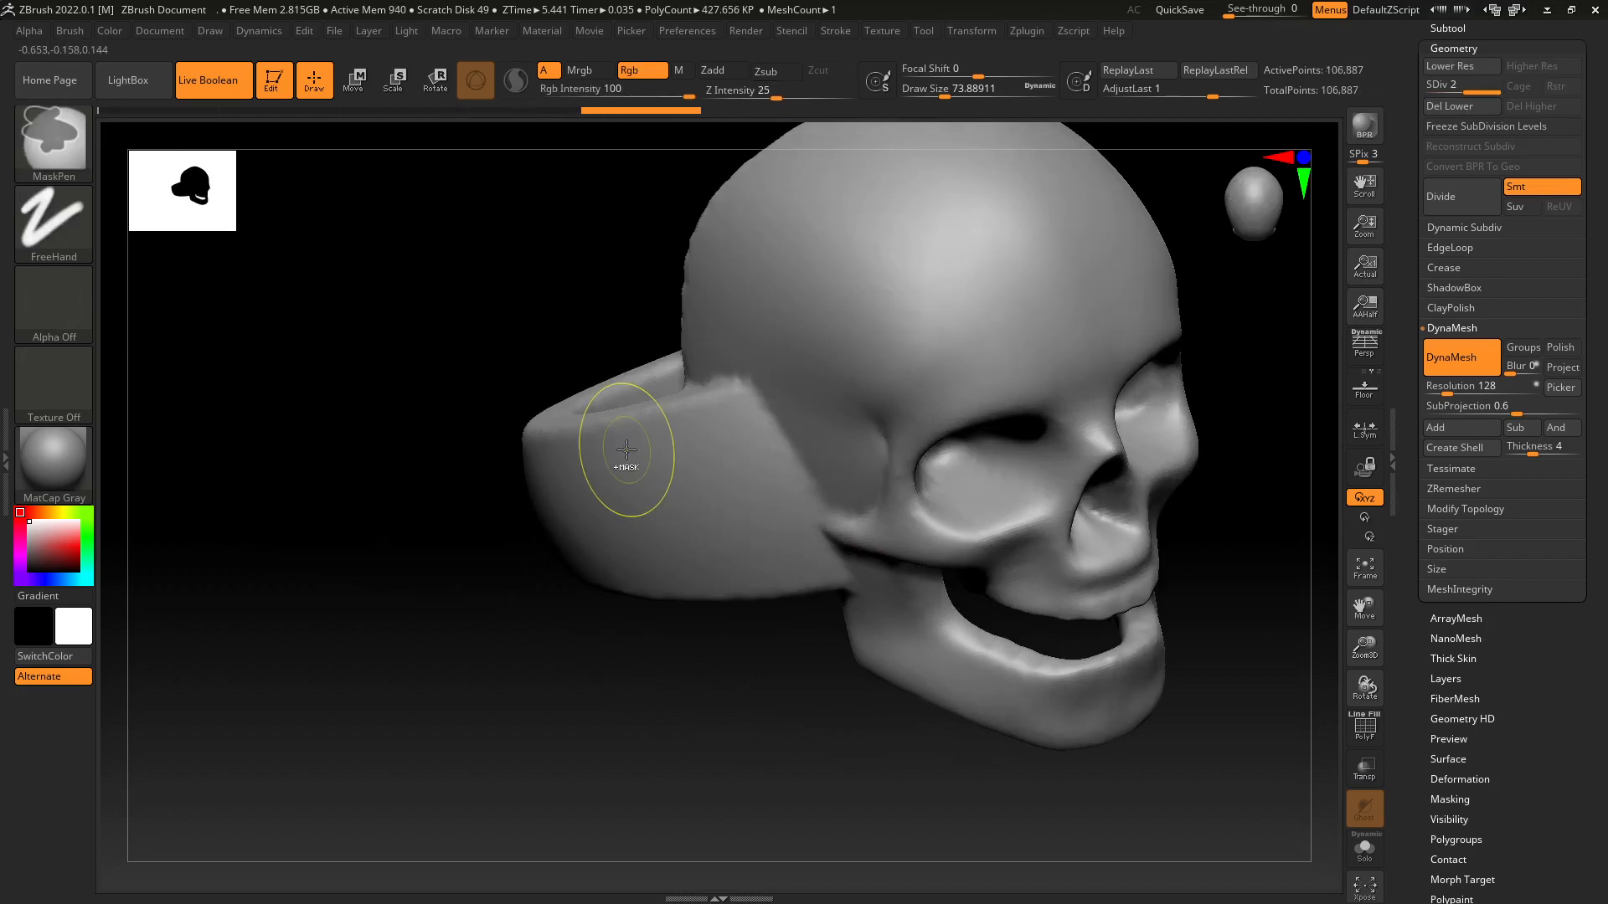
key("shift+d")
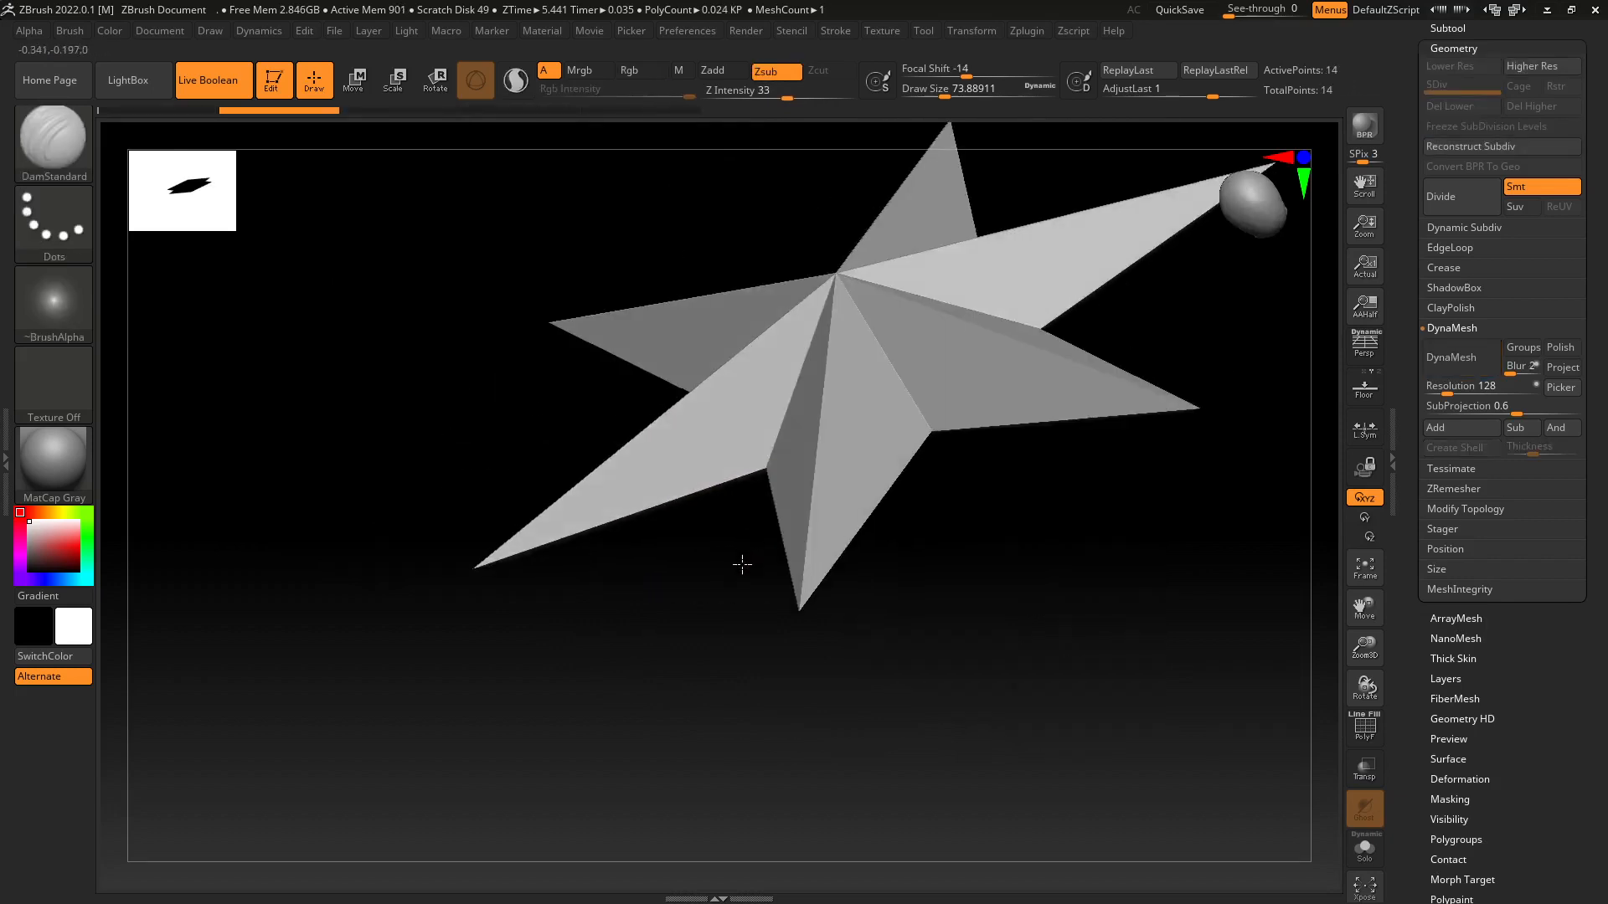
Switch from the star mesh back to the original four-part skull ring tool and display its subtools.
right_click_drag(742, 564, 1041, 294)
left_click(1456, 30)
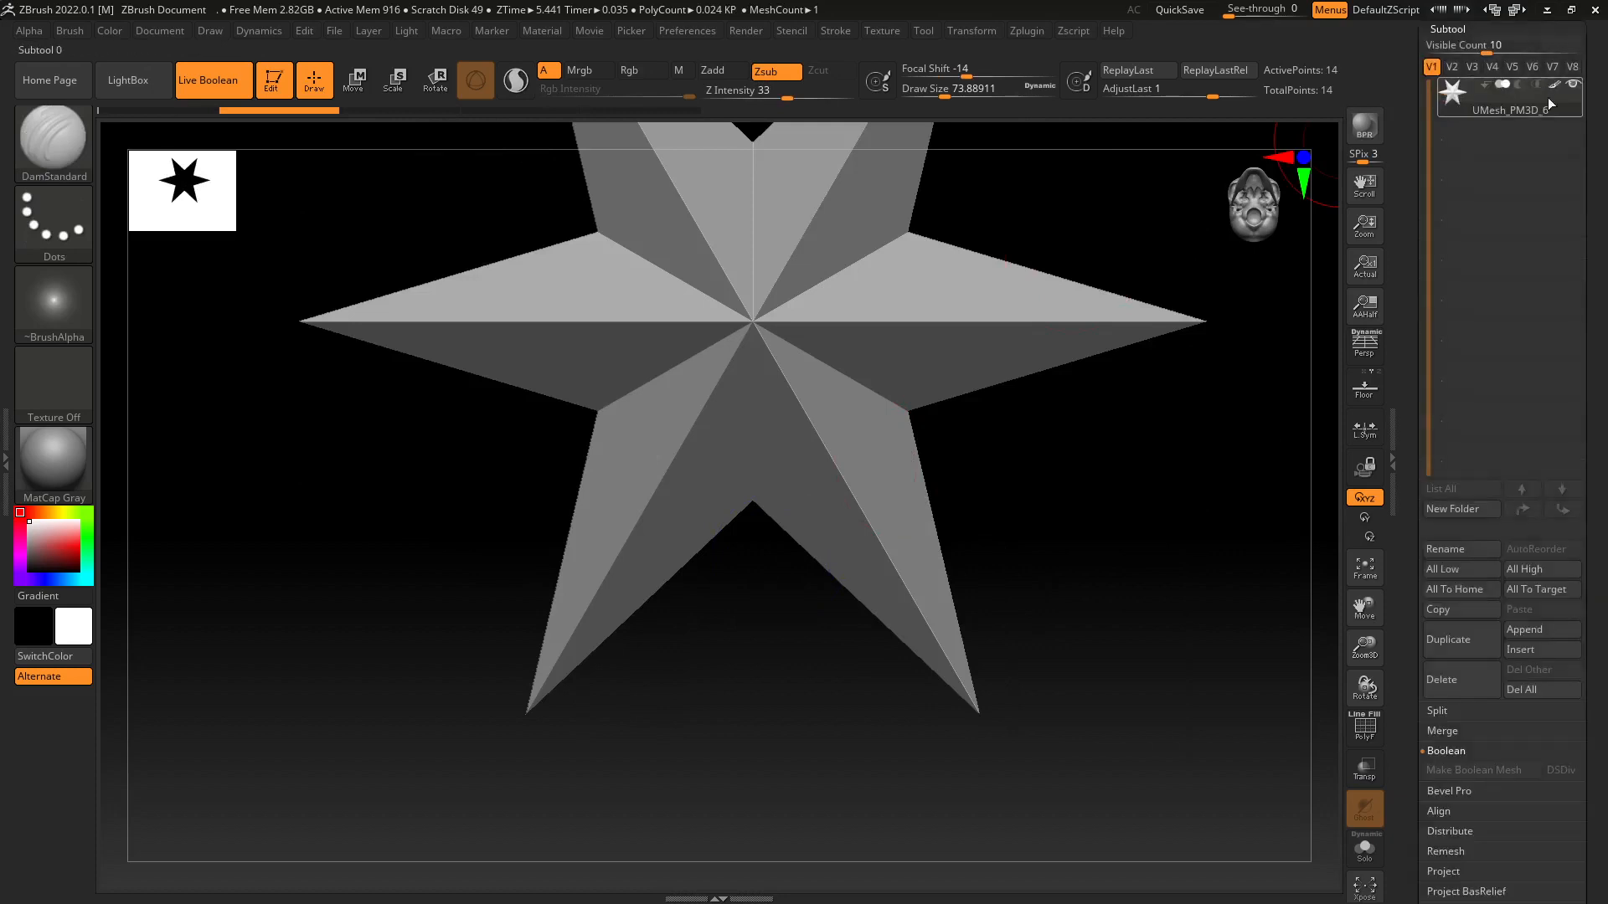
left_click_drag(1589, 147, 1523, 342)
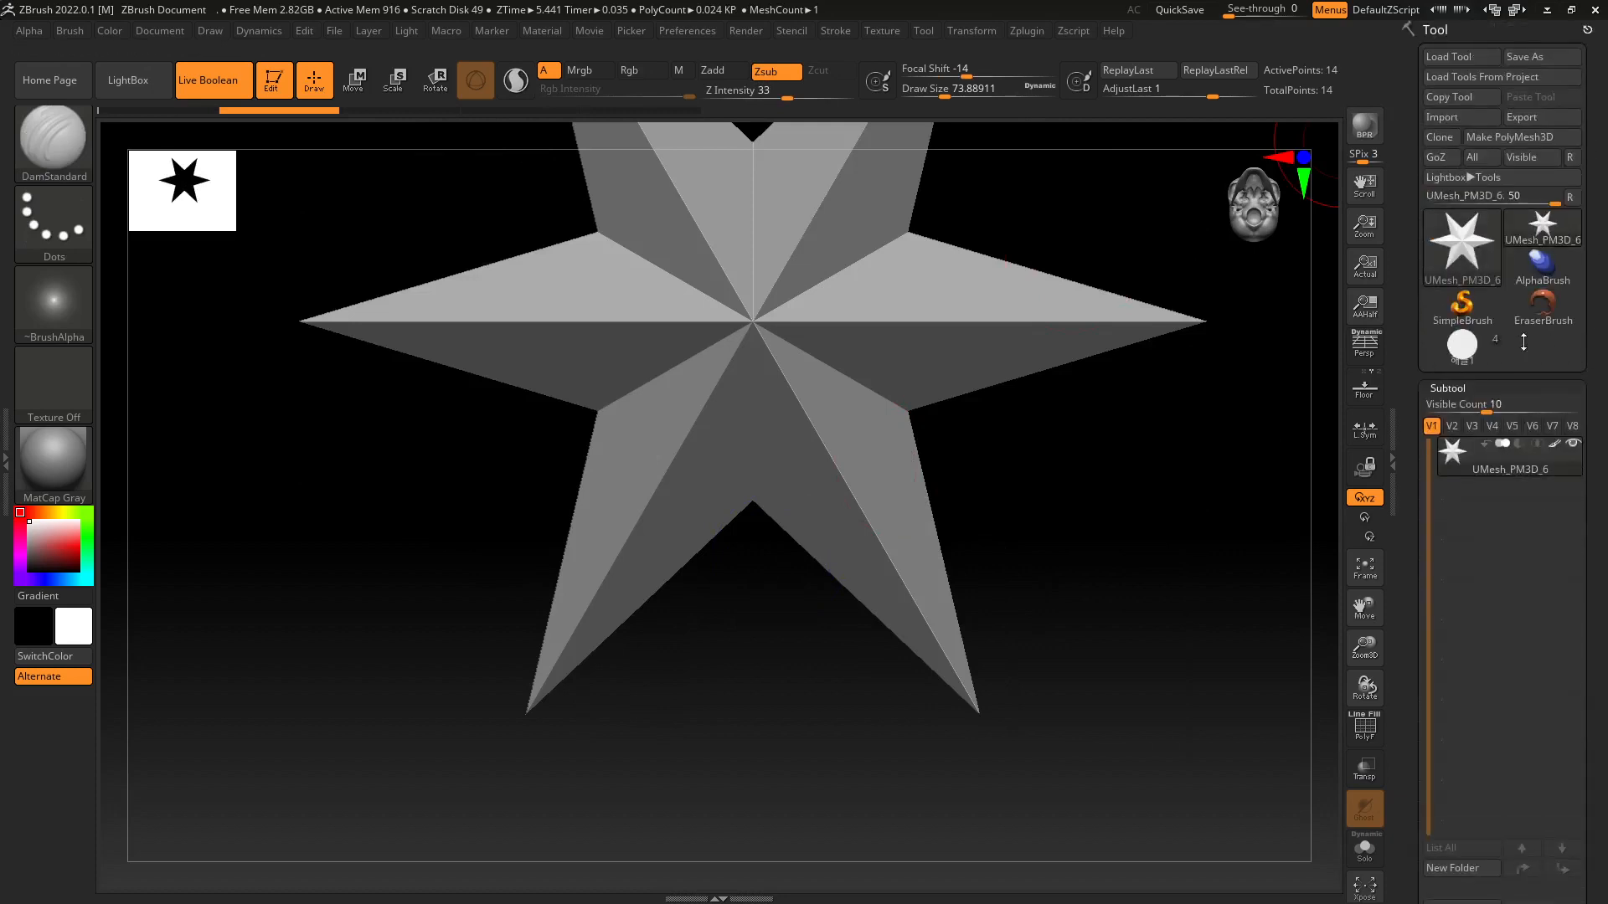
left_click(1460, 385)
left_click_drag(1537, 224, 1550, 368)
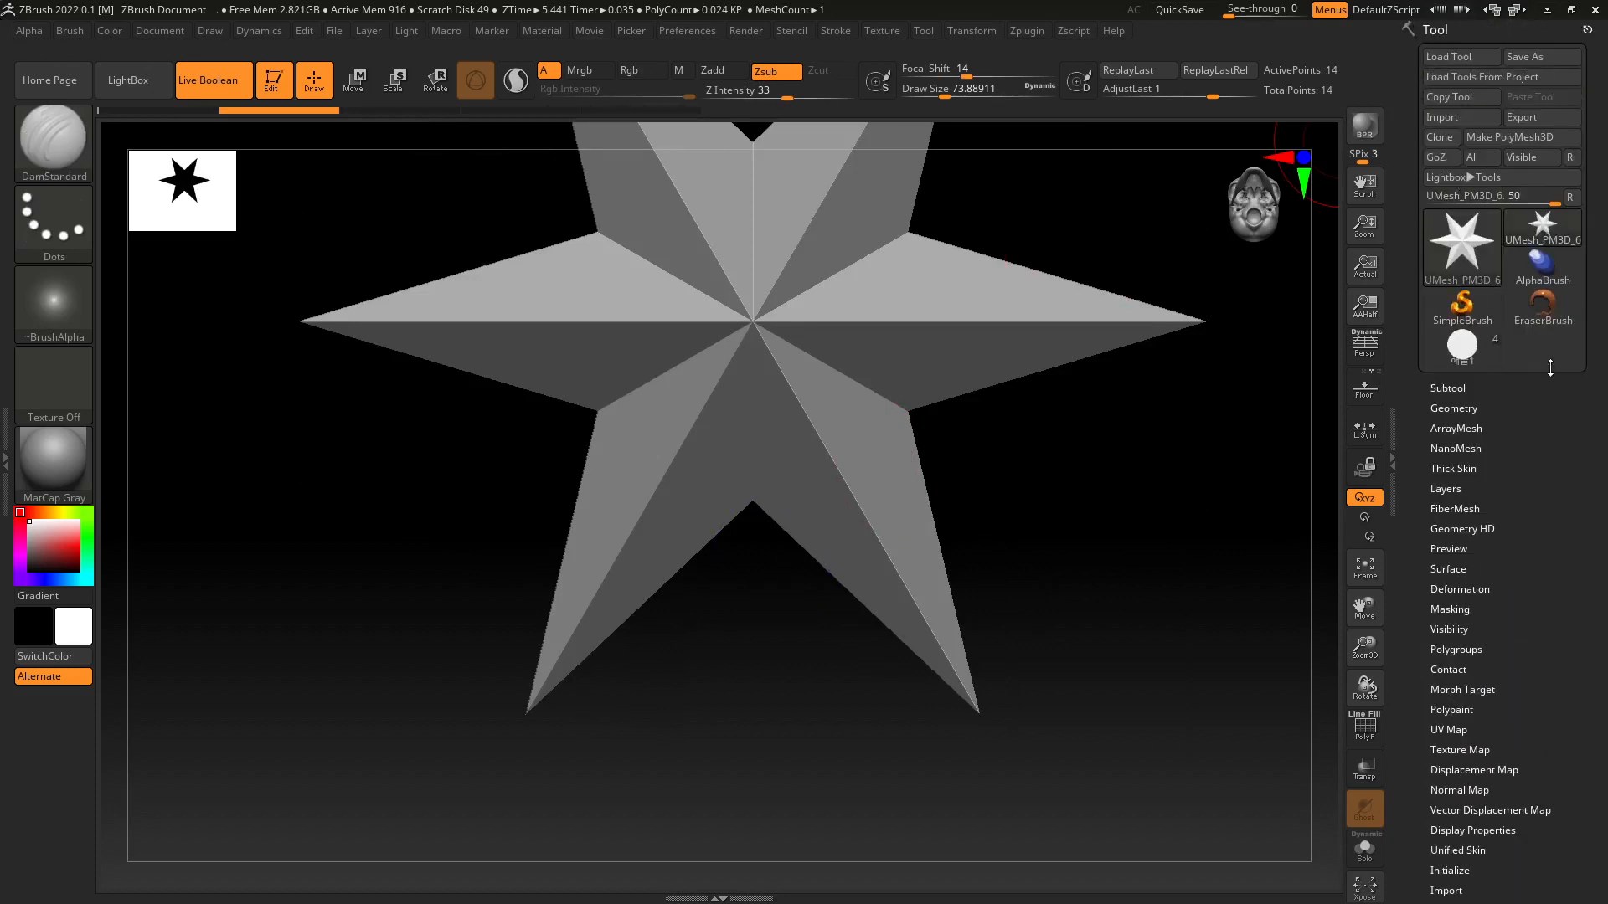
left_click(1462, 345)
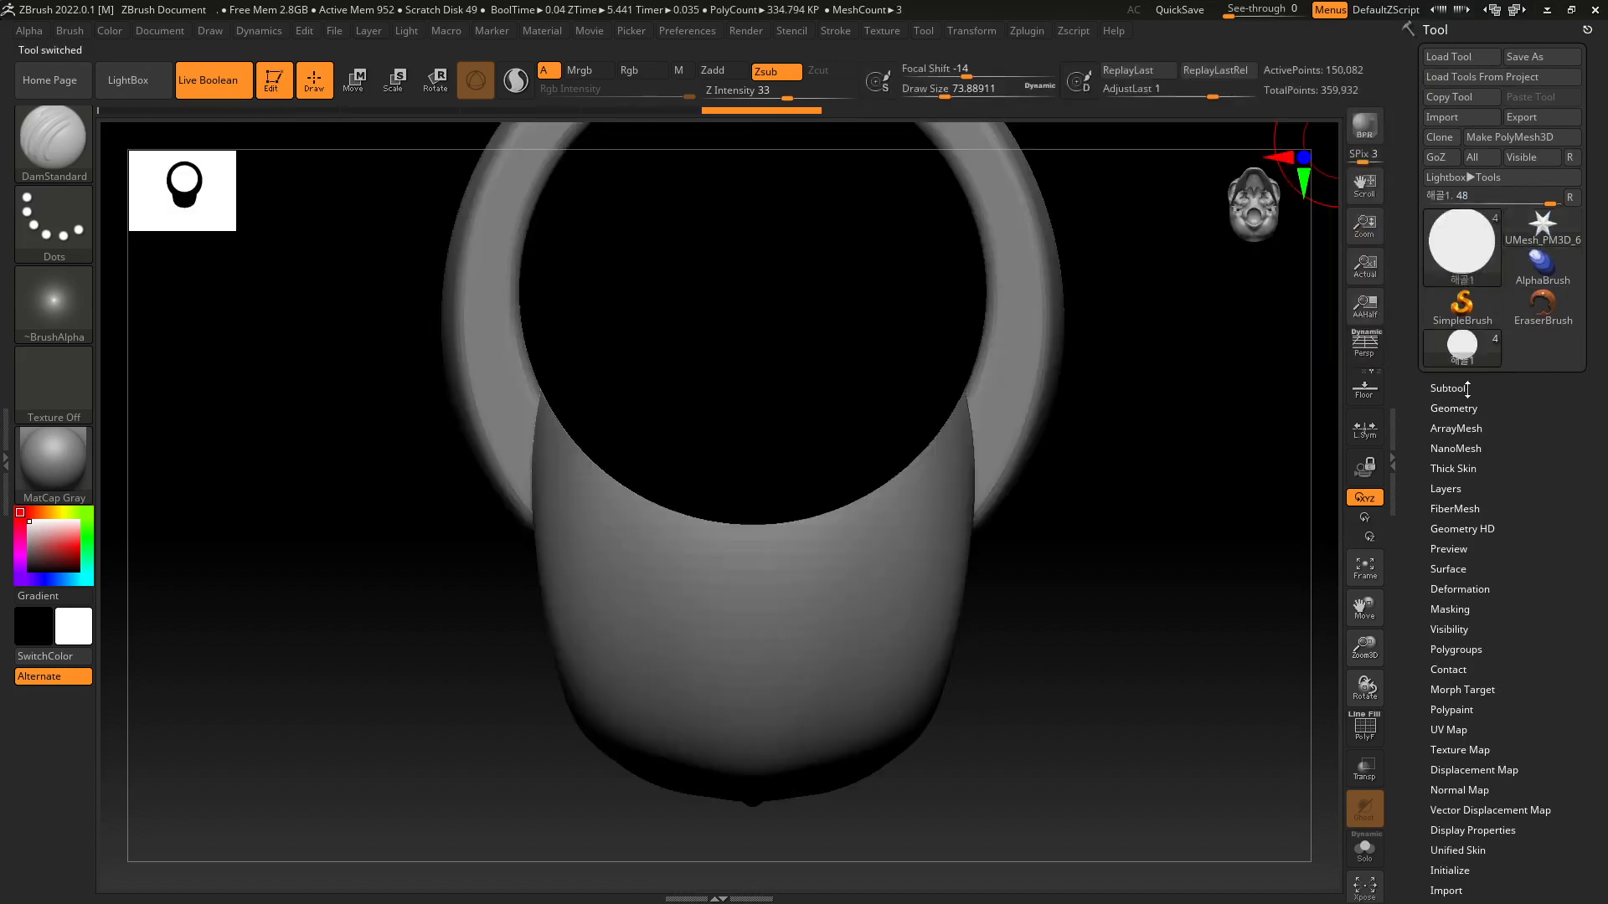
left_click(1448, 388)
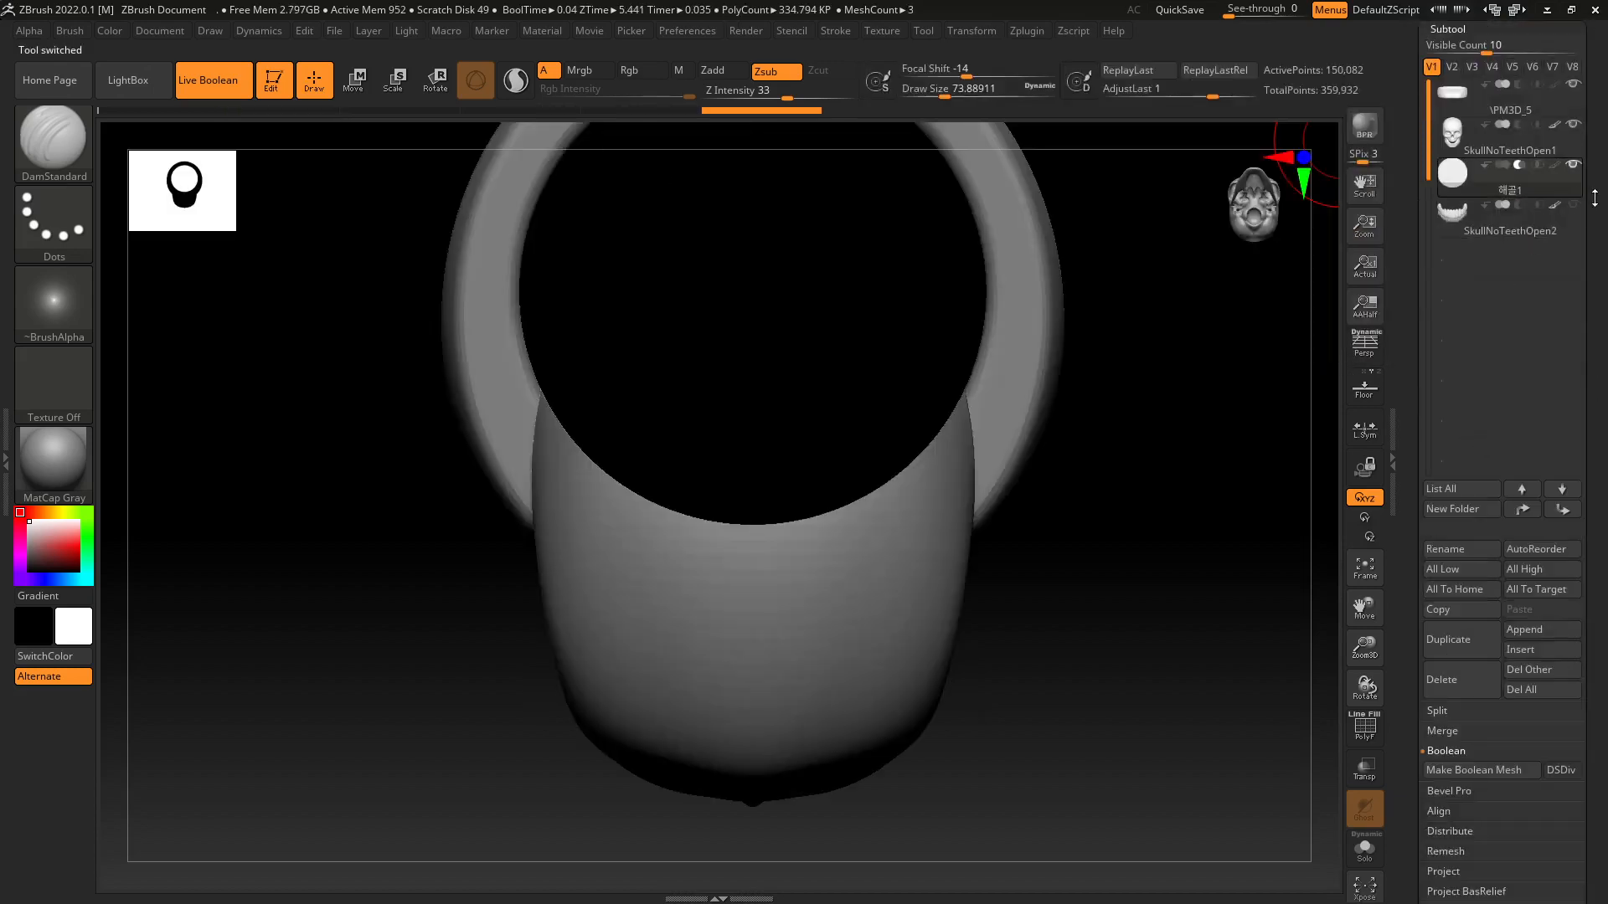
left_click_drag(1565, 191, 1578, 336)
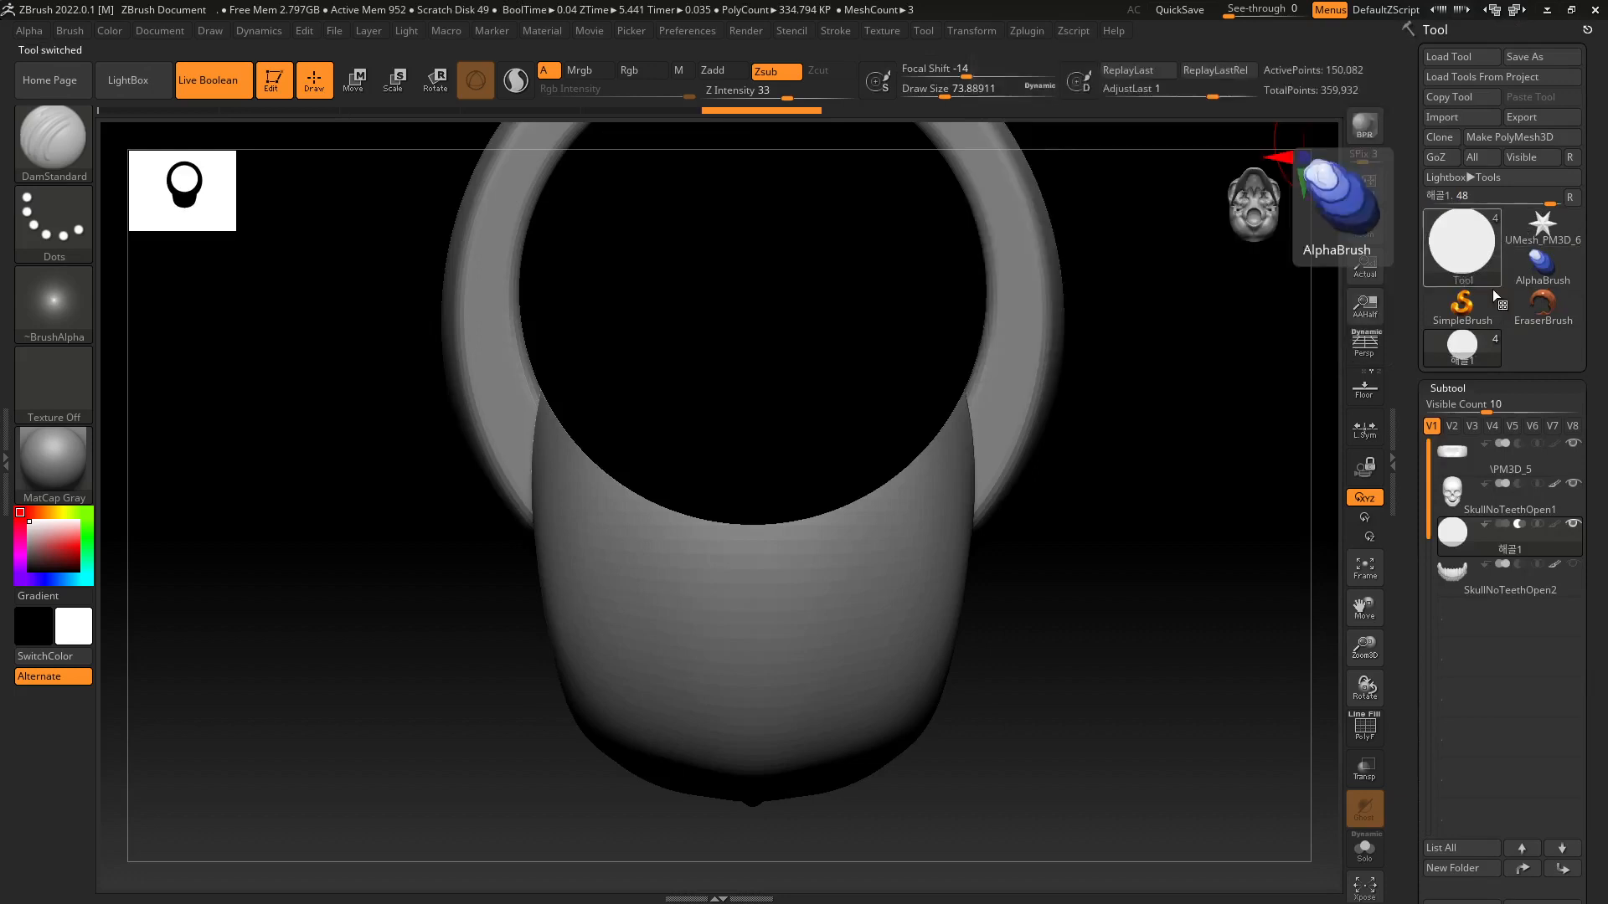
left_click(1569, 199)
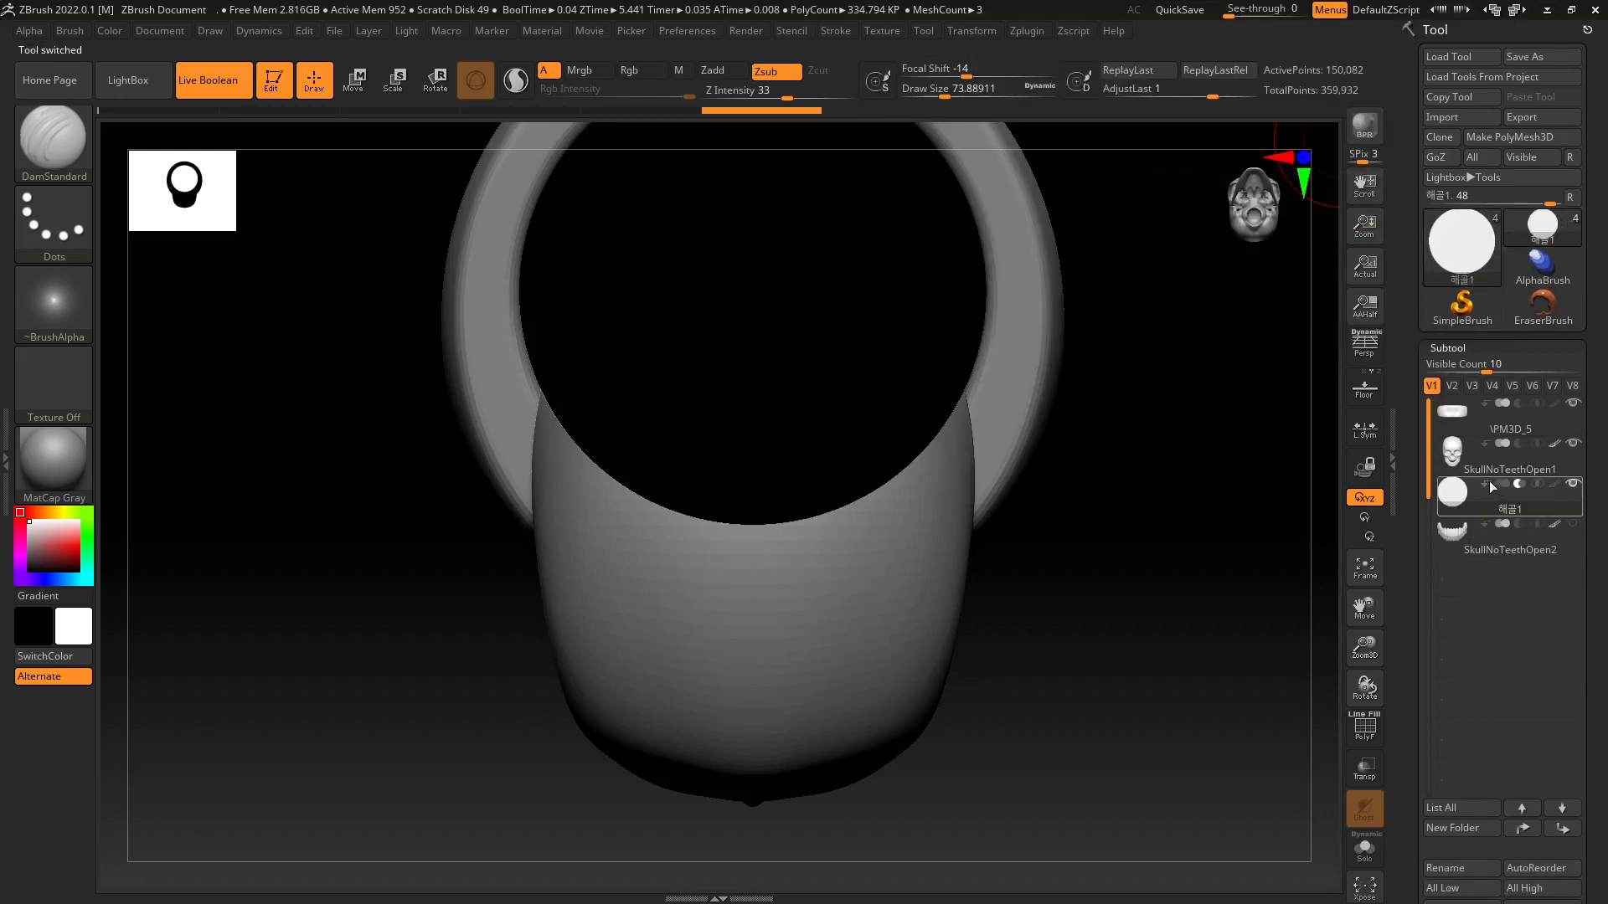
Turn Live Boolean off and back on to check the cylinder's finger-hole cut through the ring.
left_click(243, 94)
left_click_drag(963, 462, 198, 119)
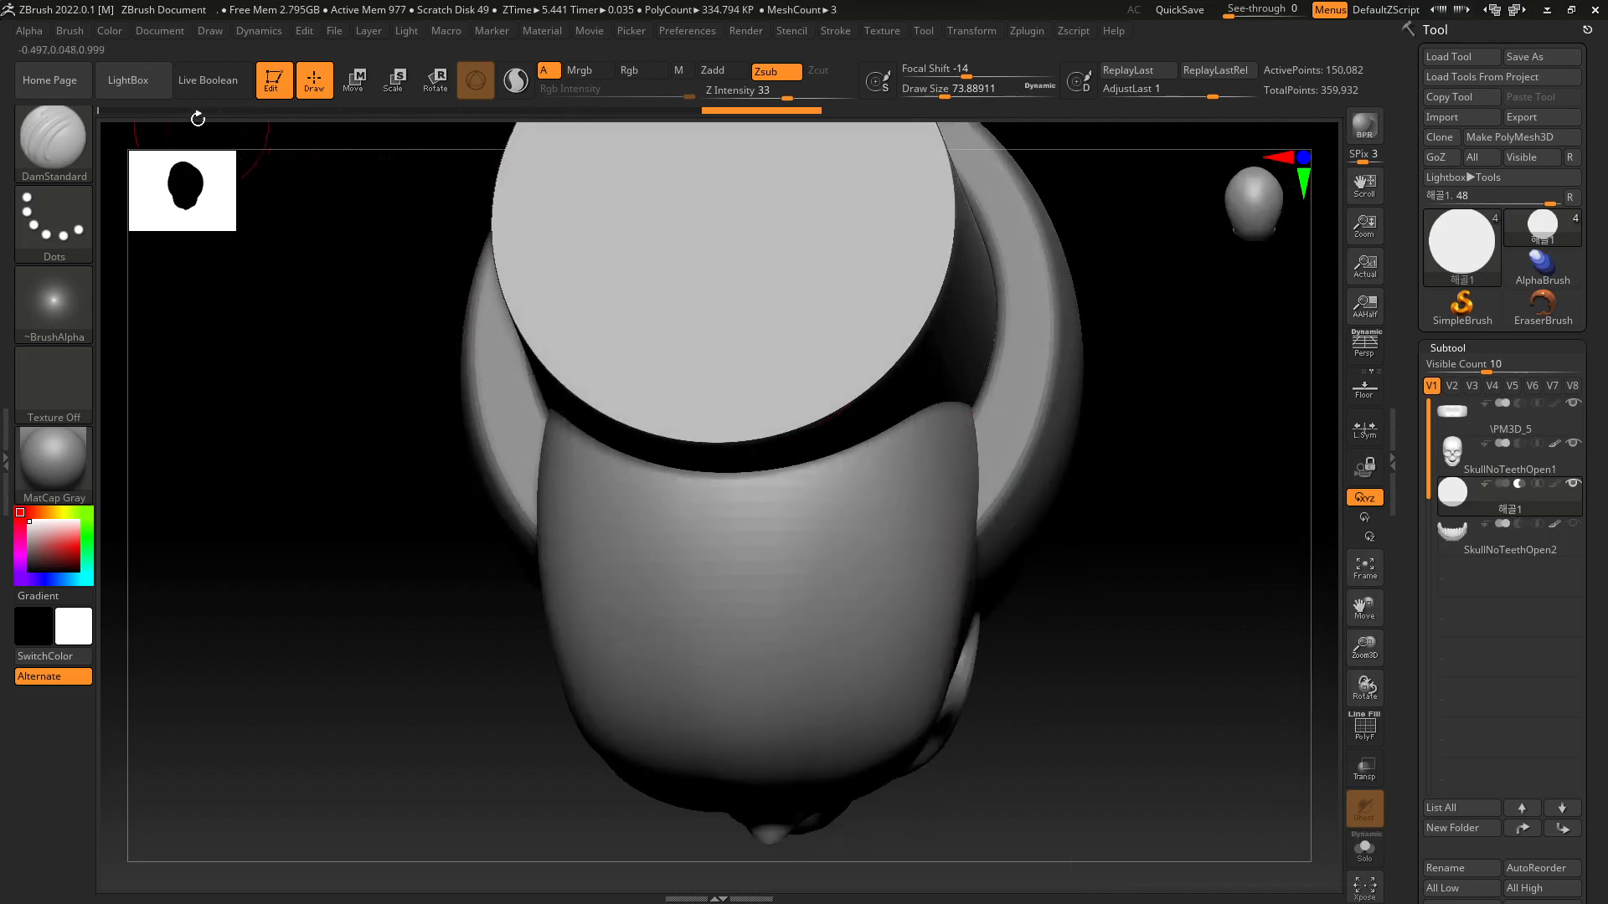
left_click(214, 80)
left_click_drag(673, 469, 822, 424)
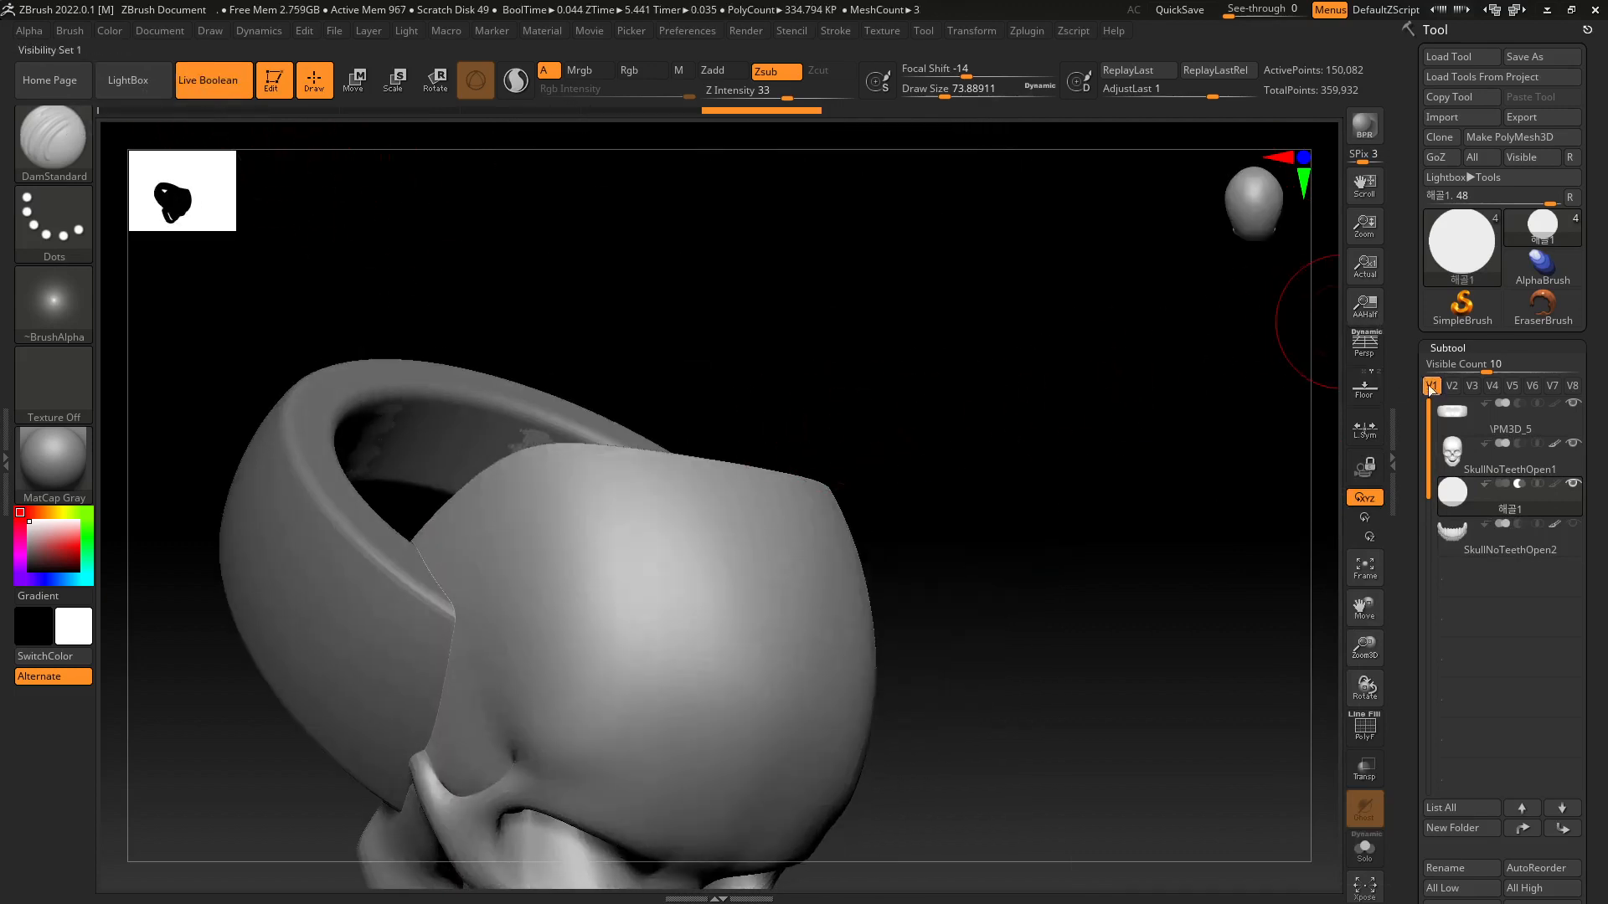
Make a Boolean mesh from the ring's visible subtools and switch to the resulting merged mesh.
left_click_drag(1596, 523, 1585, 377)
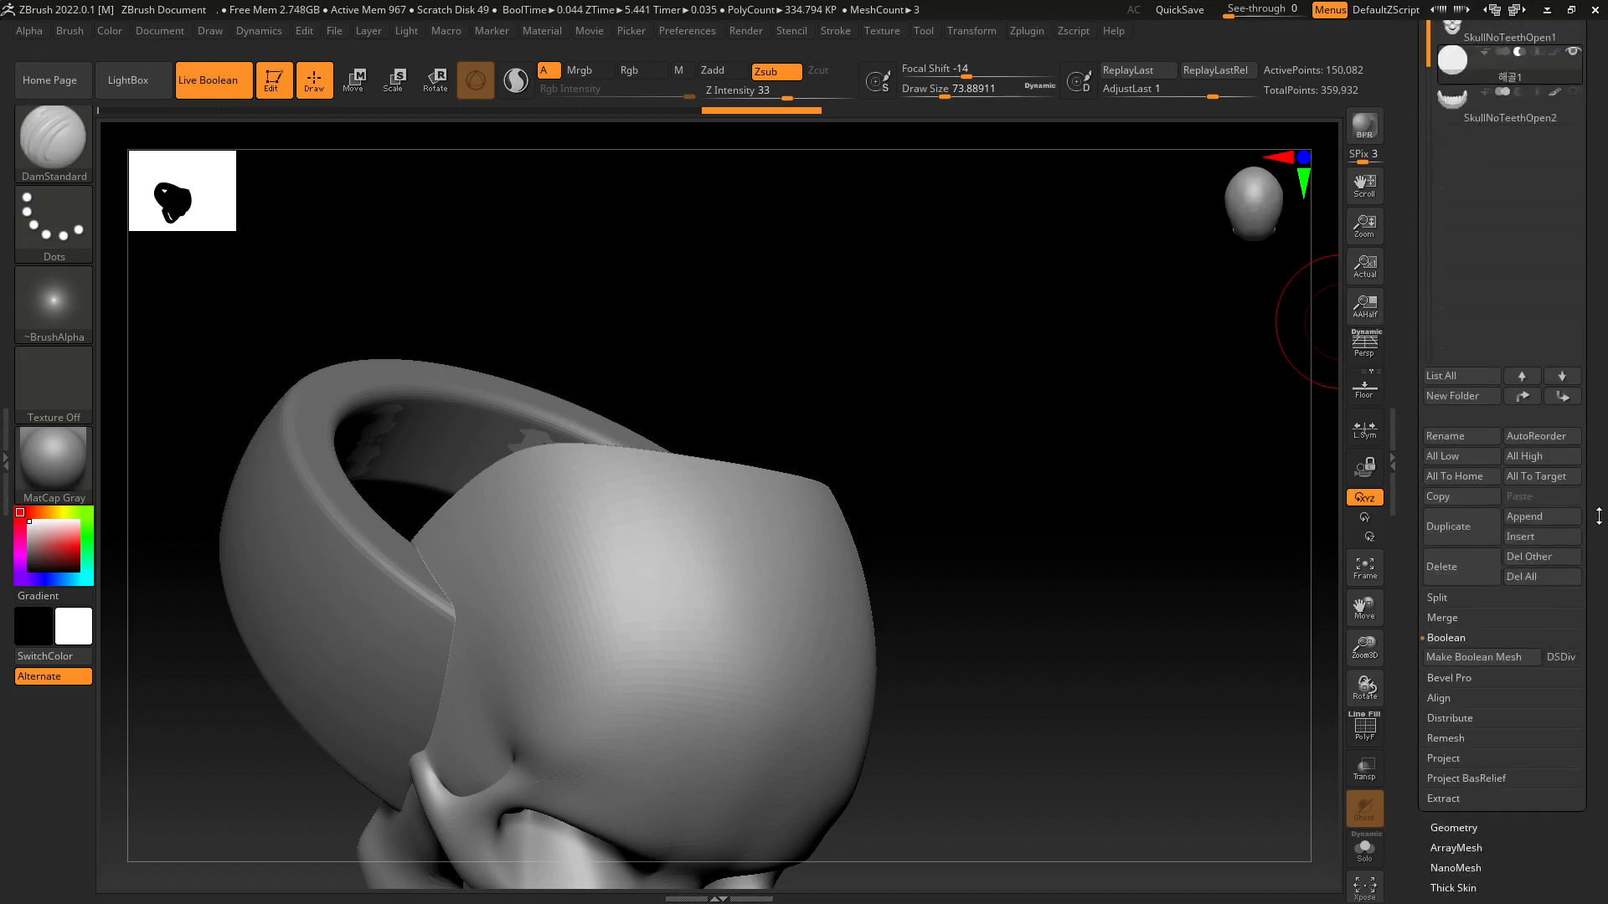
left_click_drag(1598, 517, 1599, 414)
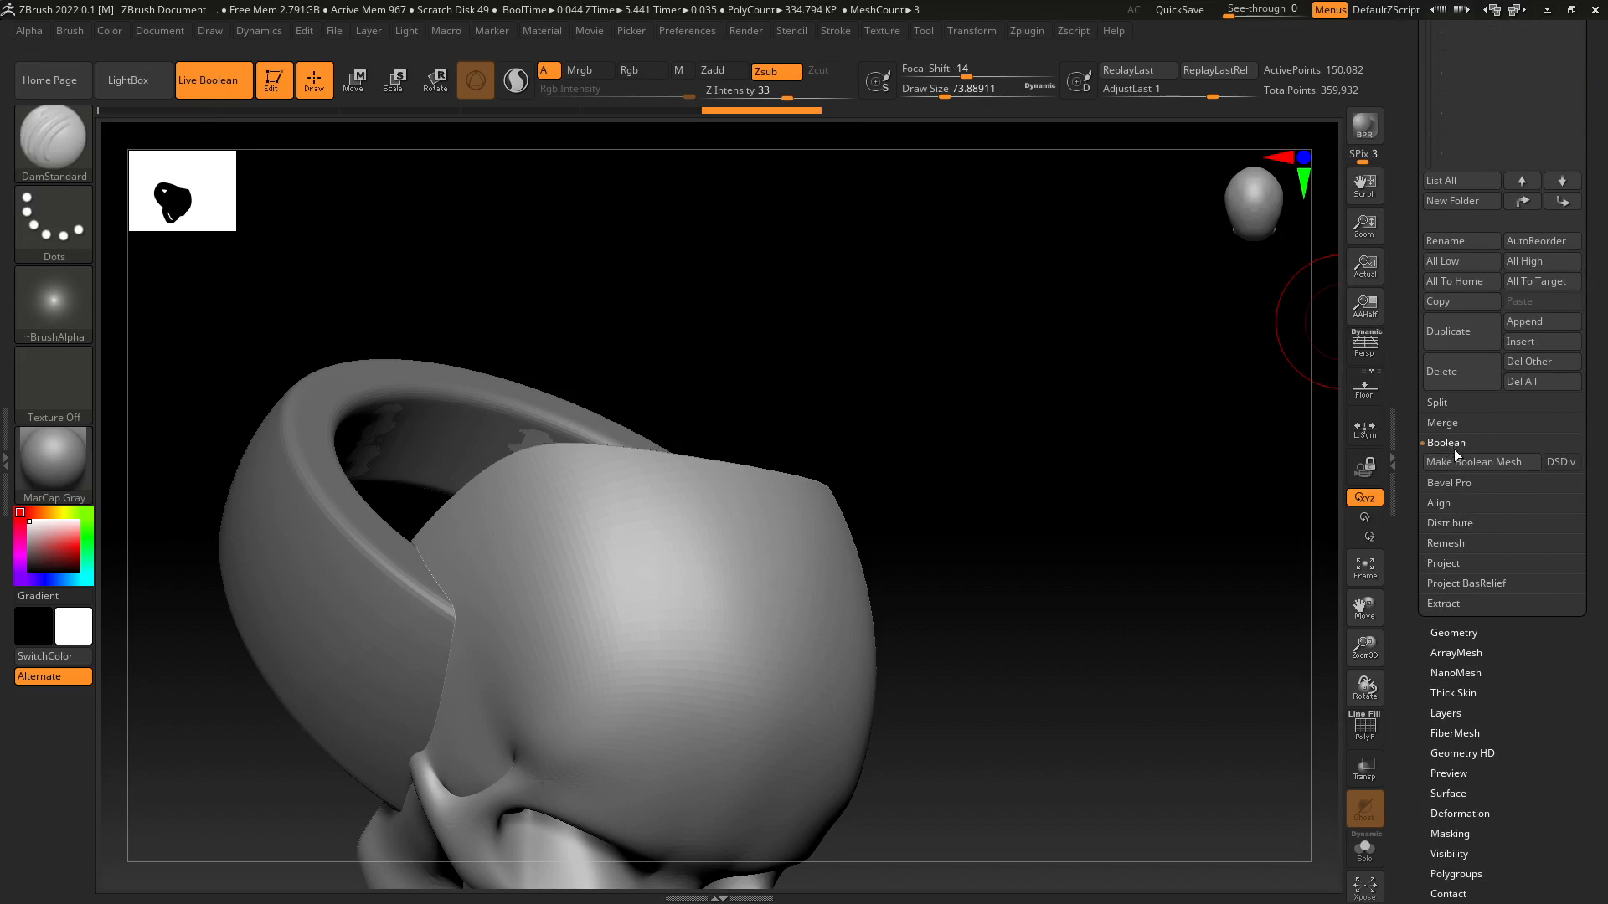
left_click(1499, 464)
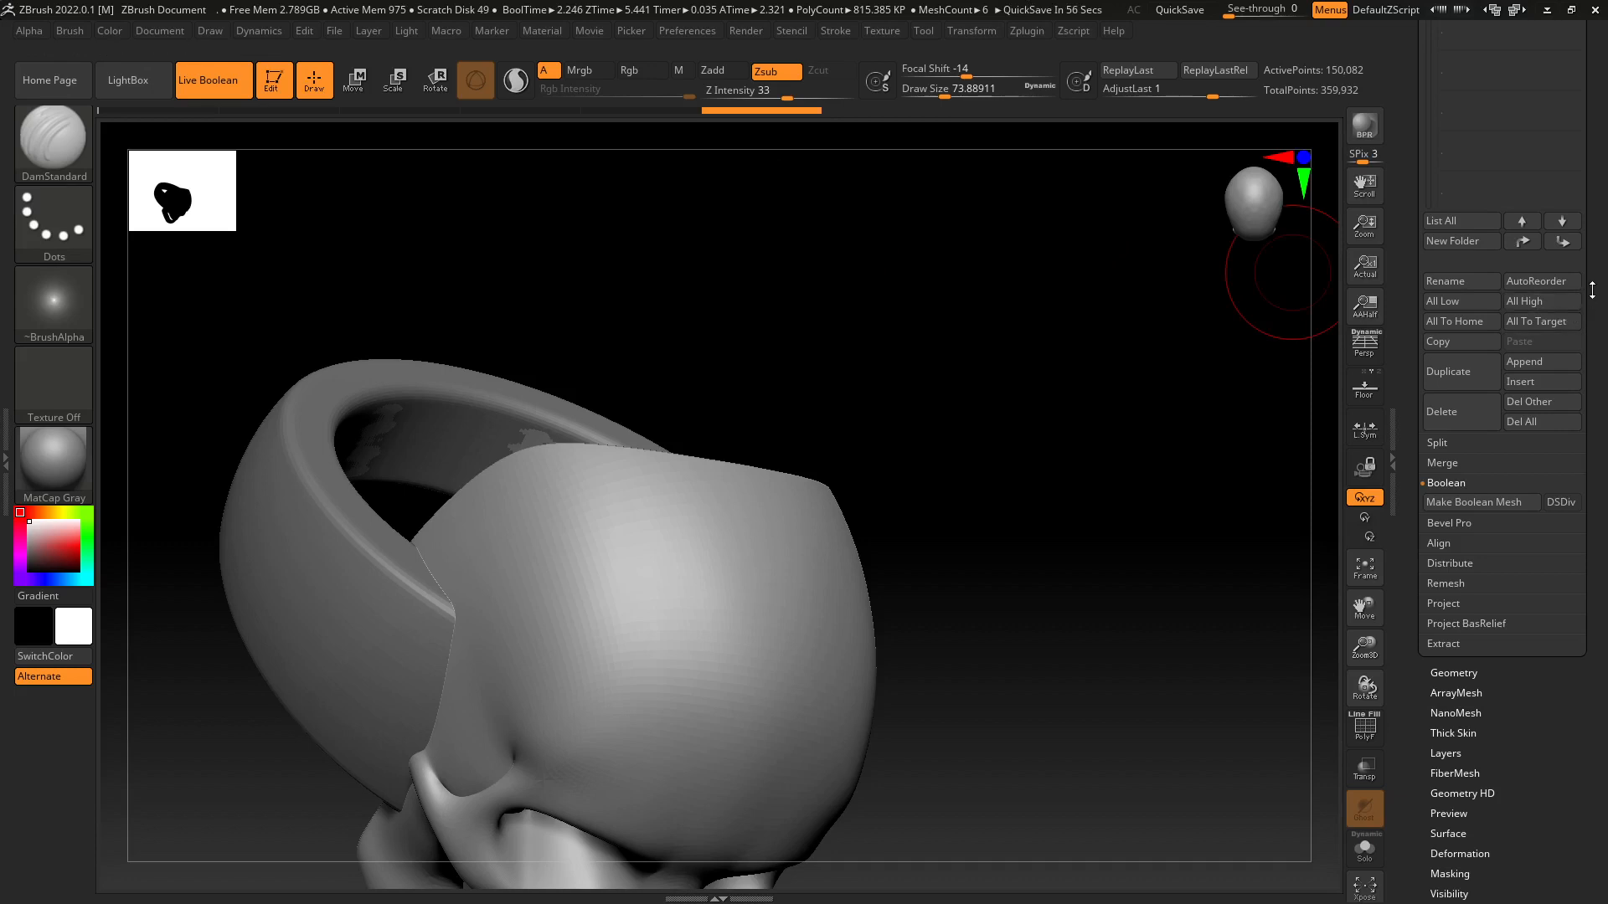
scroll(1592, 289, "up", 5)
scroll(1575, 234, "up", 3)
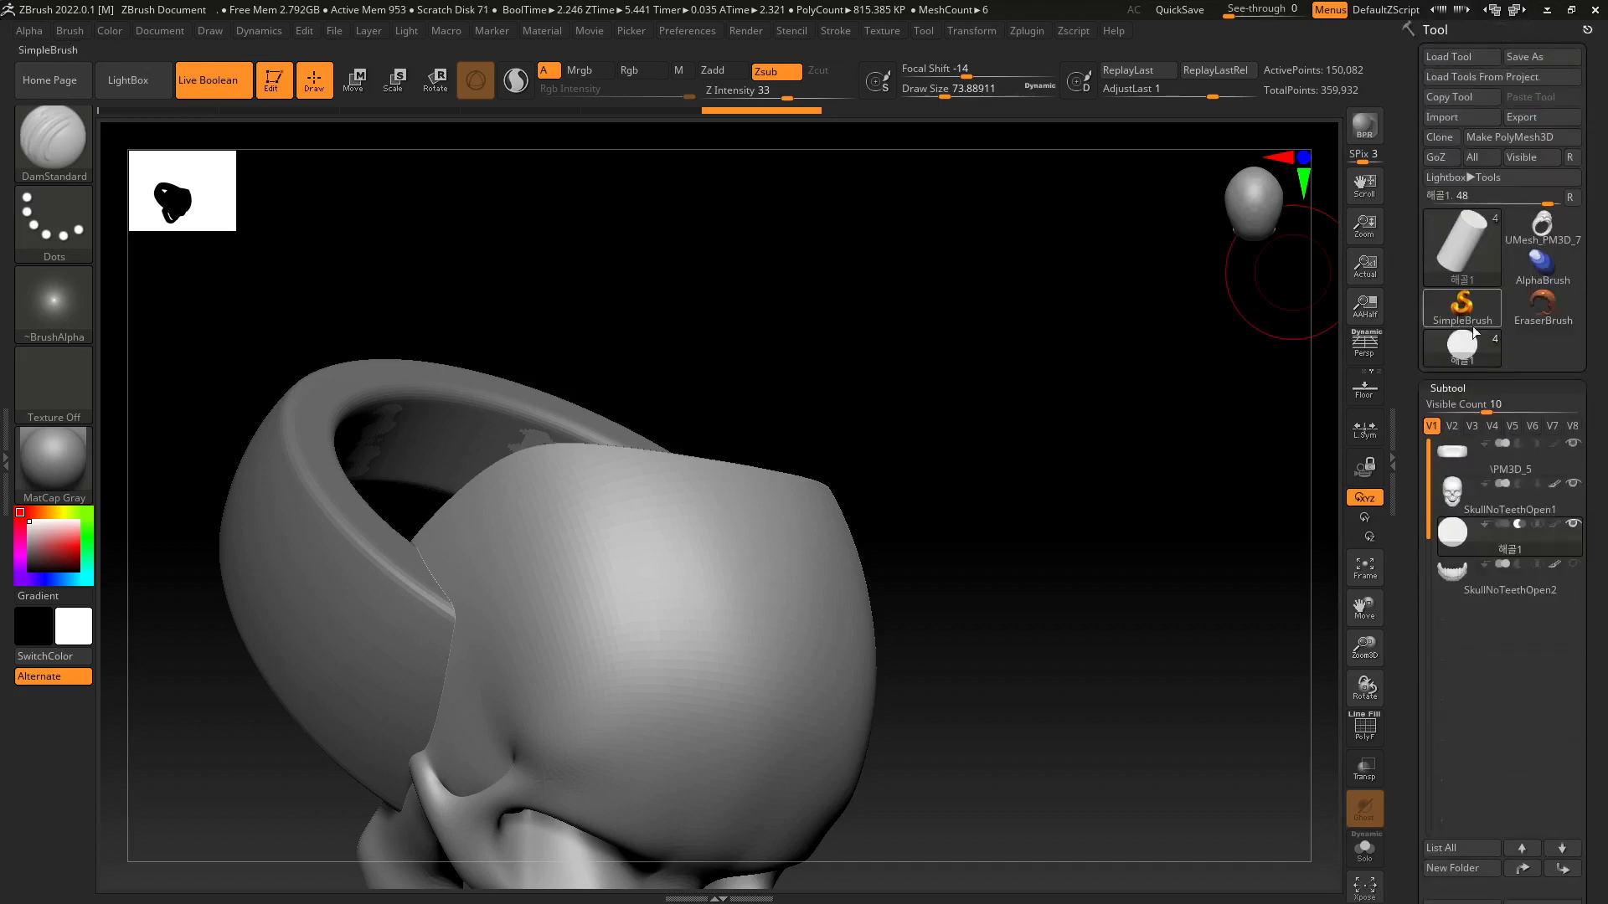
left_click(1544, 230)
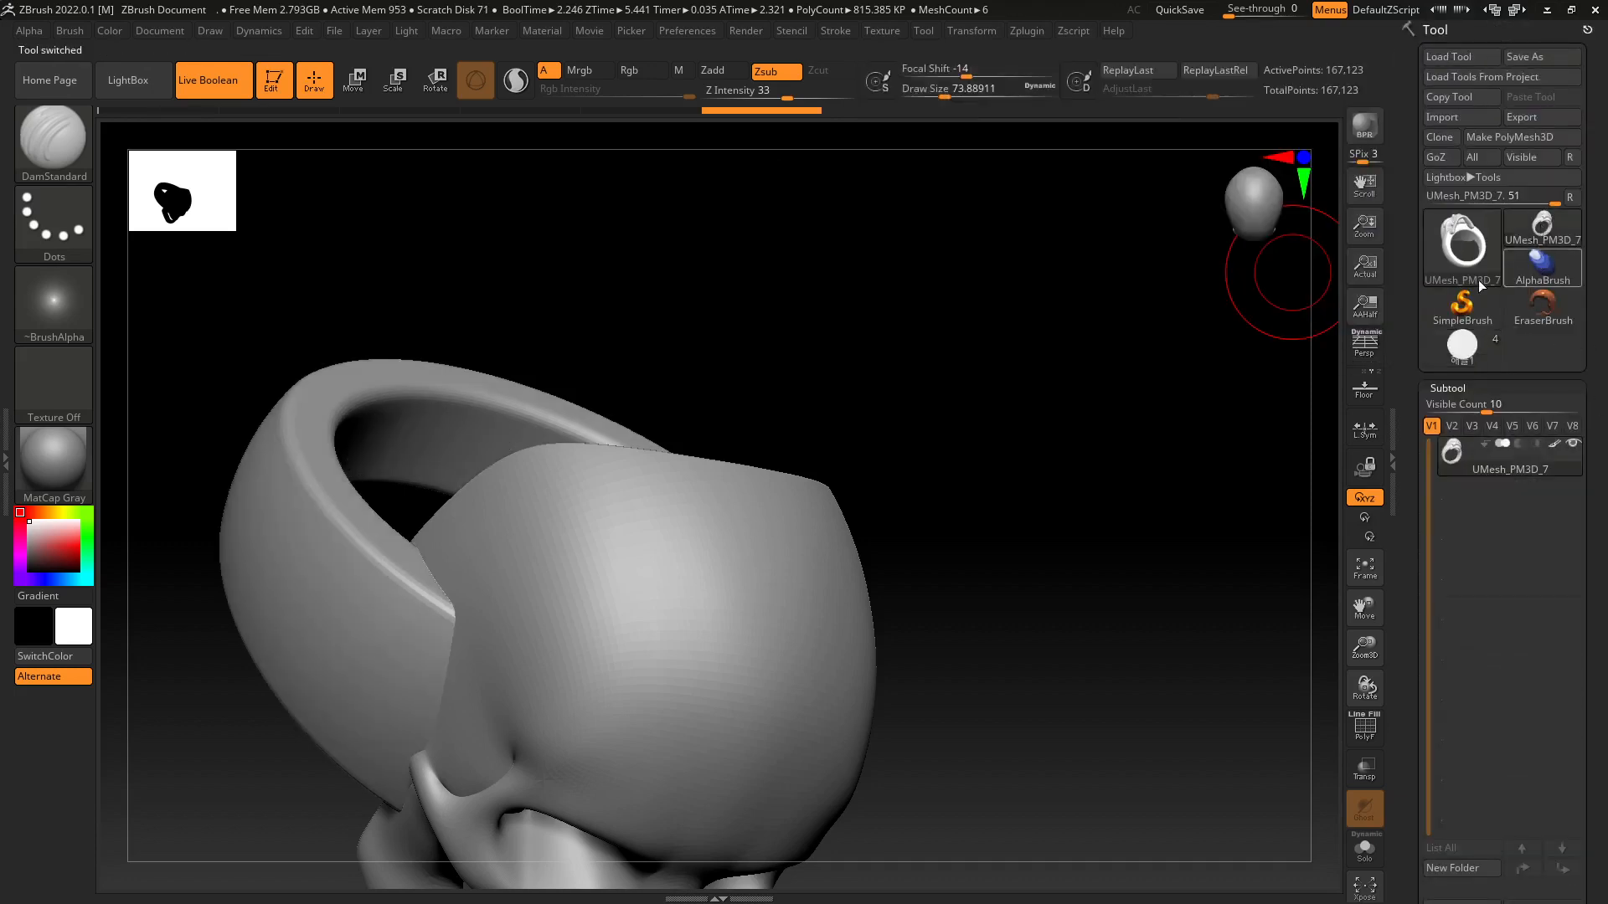
left_click_drag(983, 542, 1120, 507)
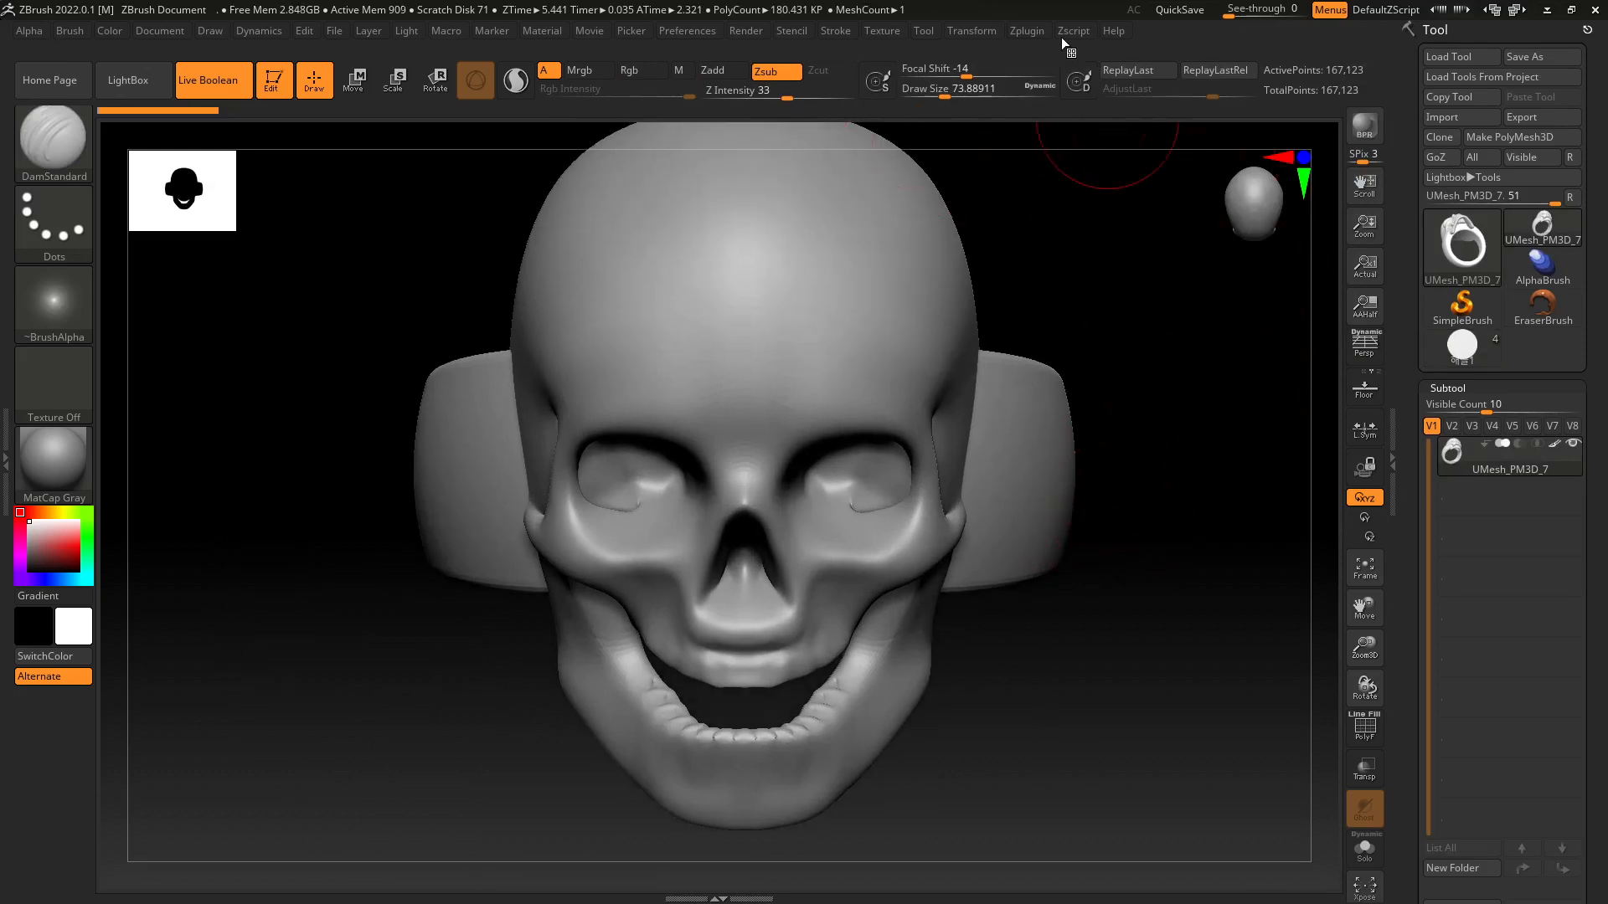
DynaMesh the merged ring with DynaMesh Utility, using Blur 0 and a polycount of 1 million.
left_click(1030, 31)
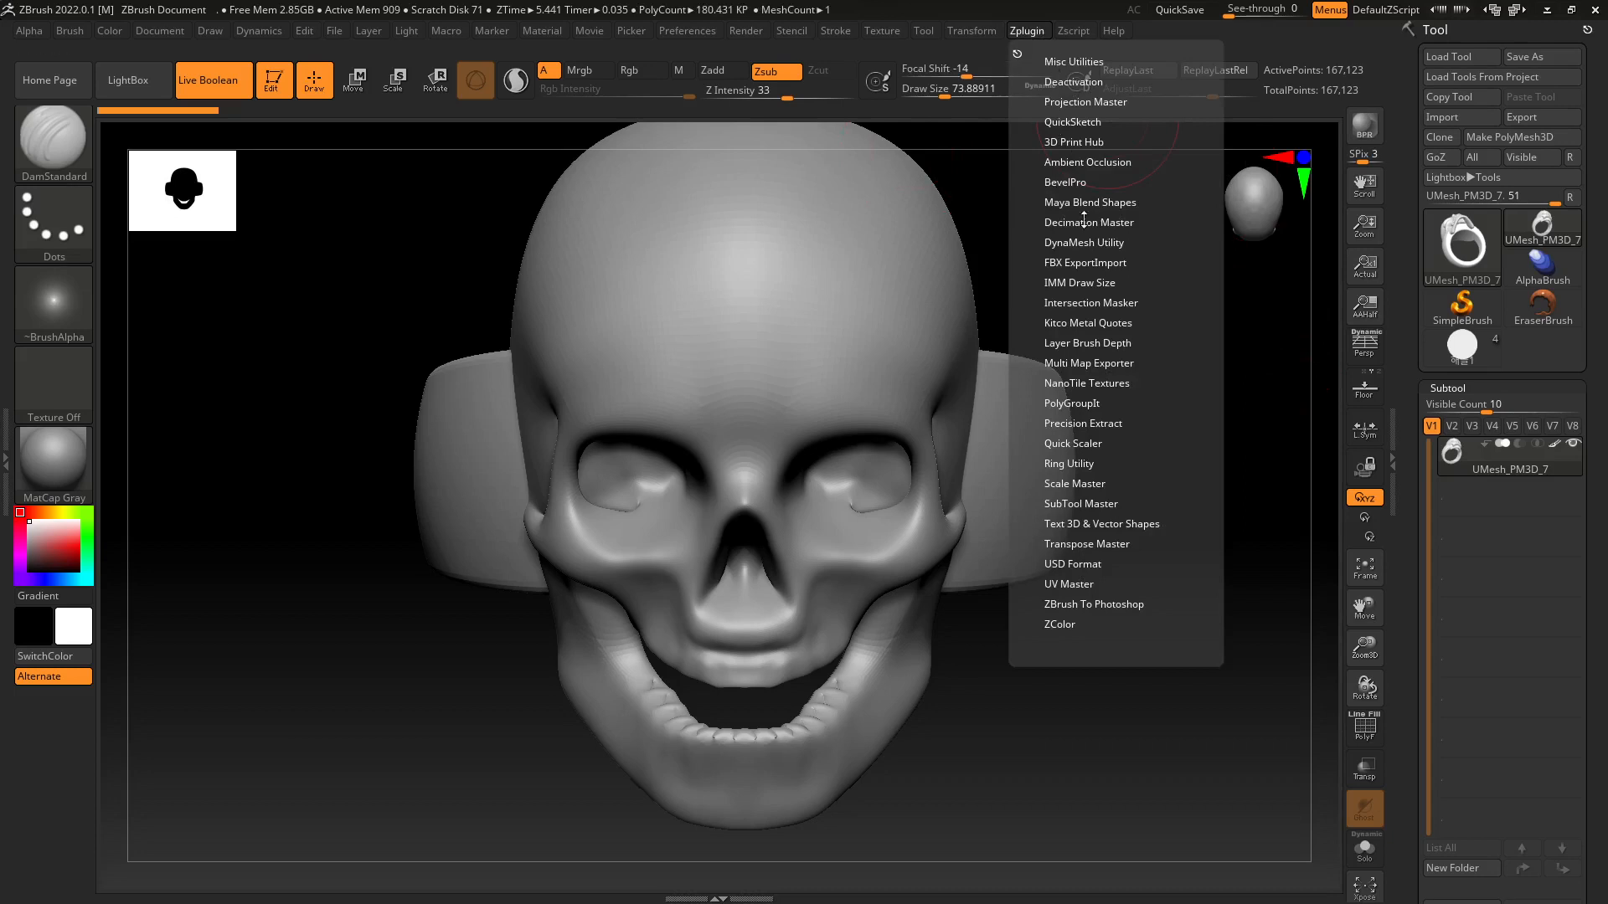
left_click(1074, 243)
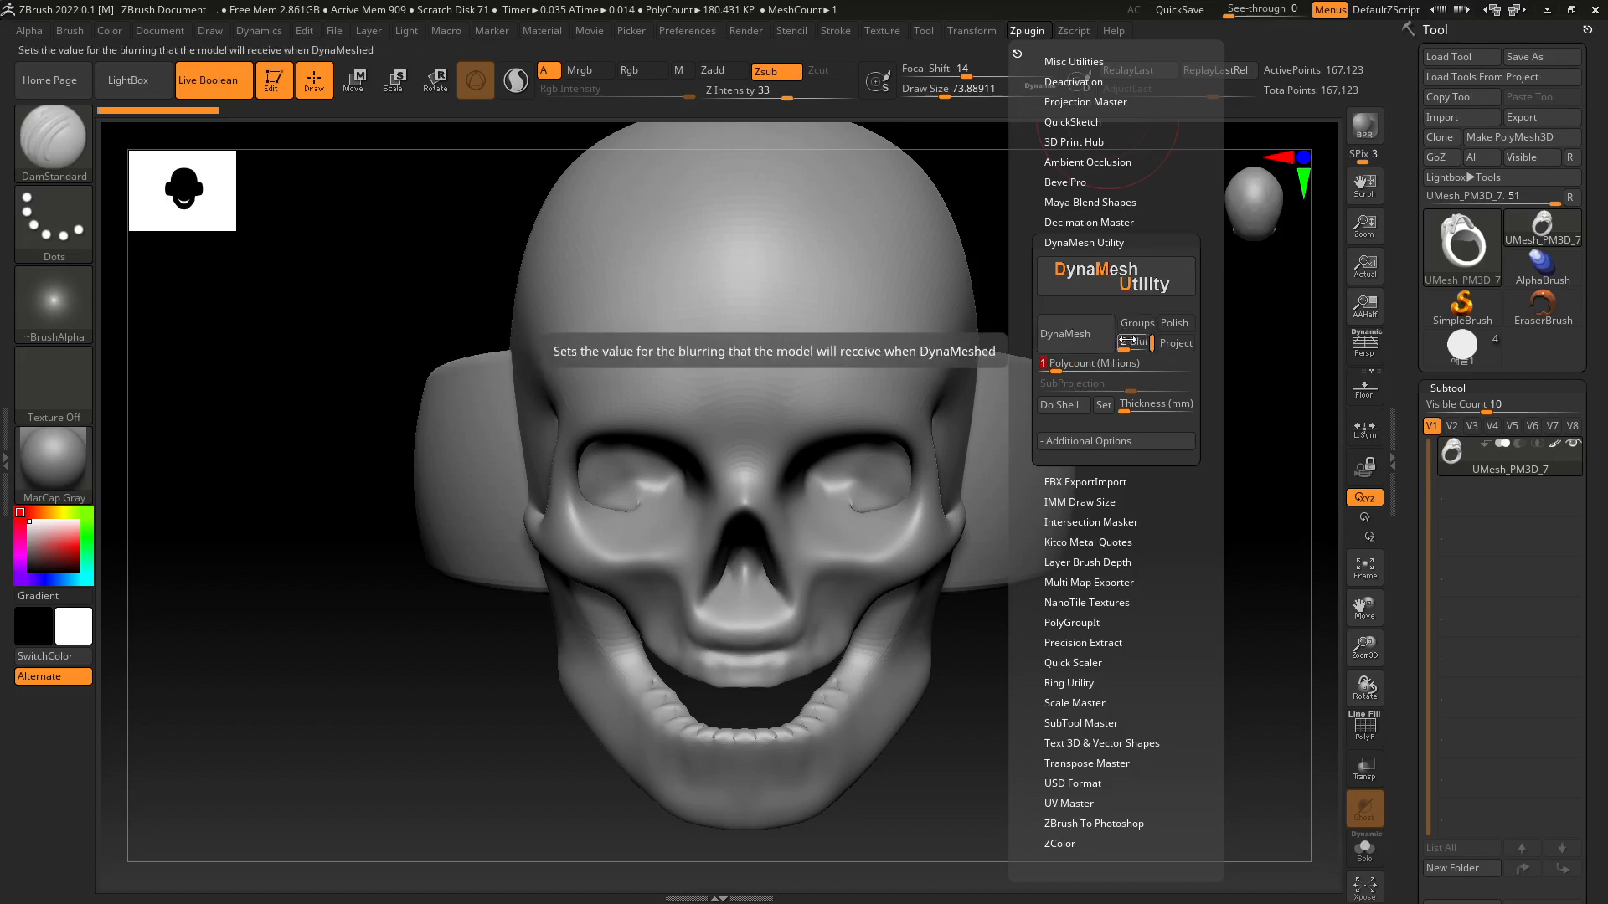
left_click_drag(1122, 342, 1110, 355)
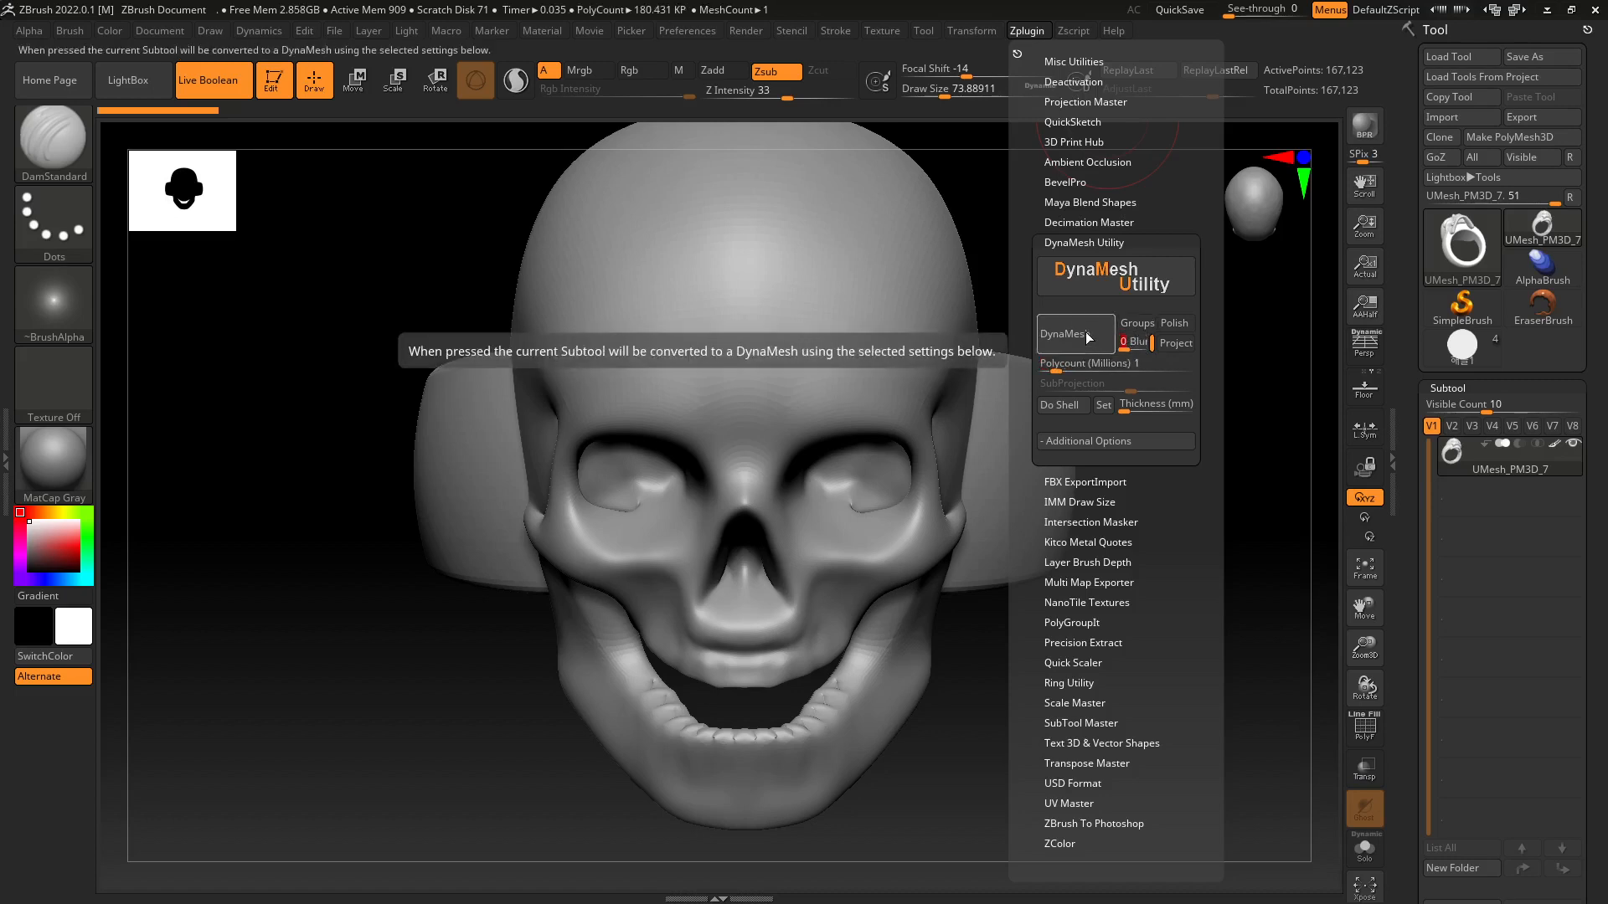
left_click(1086, 335)
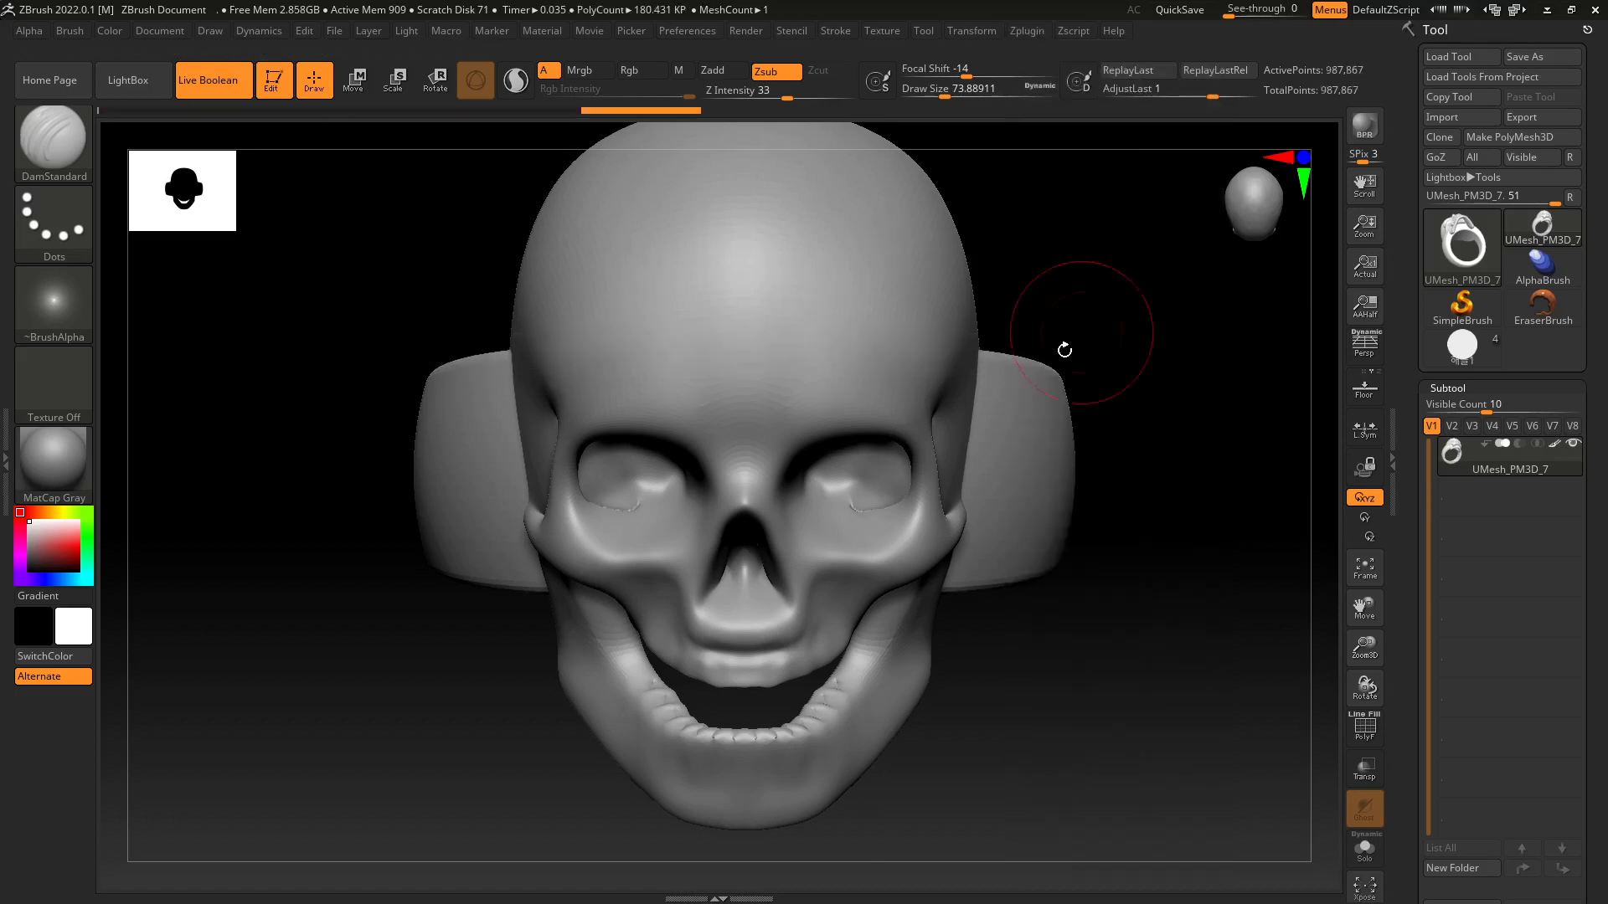
right_click_drag(1005, 422, 1281, 474)
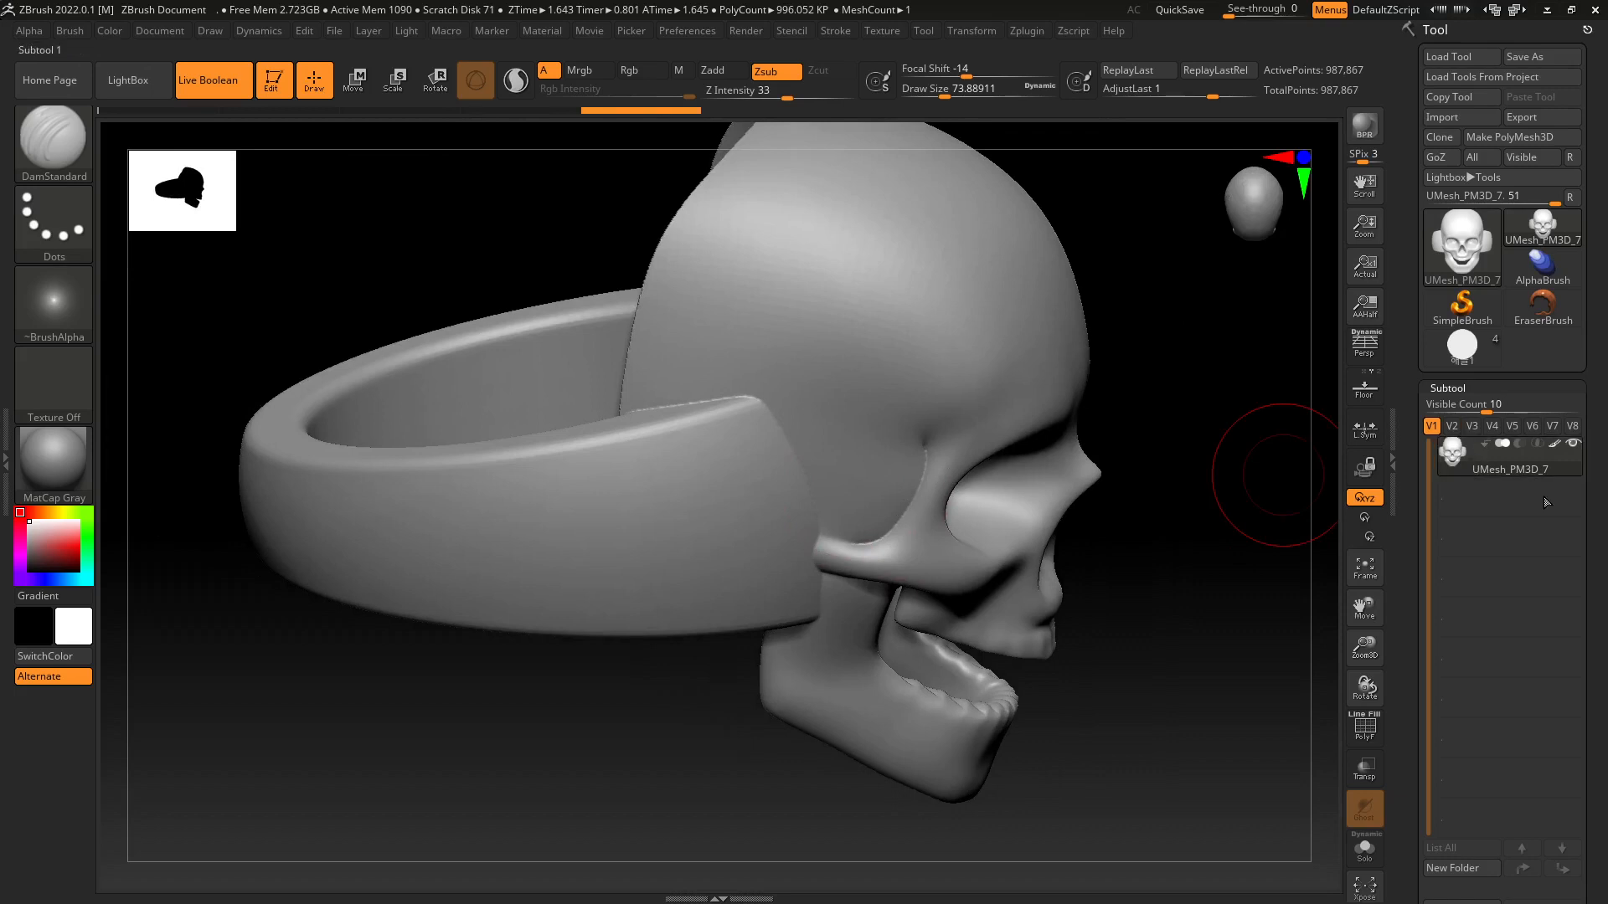
Reduce the brush's draw size to about 31 and smooth the seam between the skull's temple and cheekbone.
scroll(1584, 406, "down", 3)
right_click_drag(1016, 486, 1022, 431)
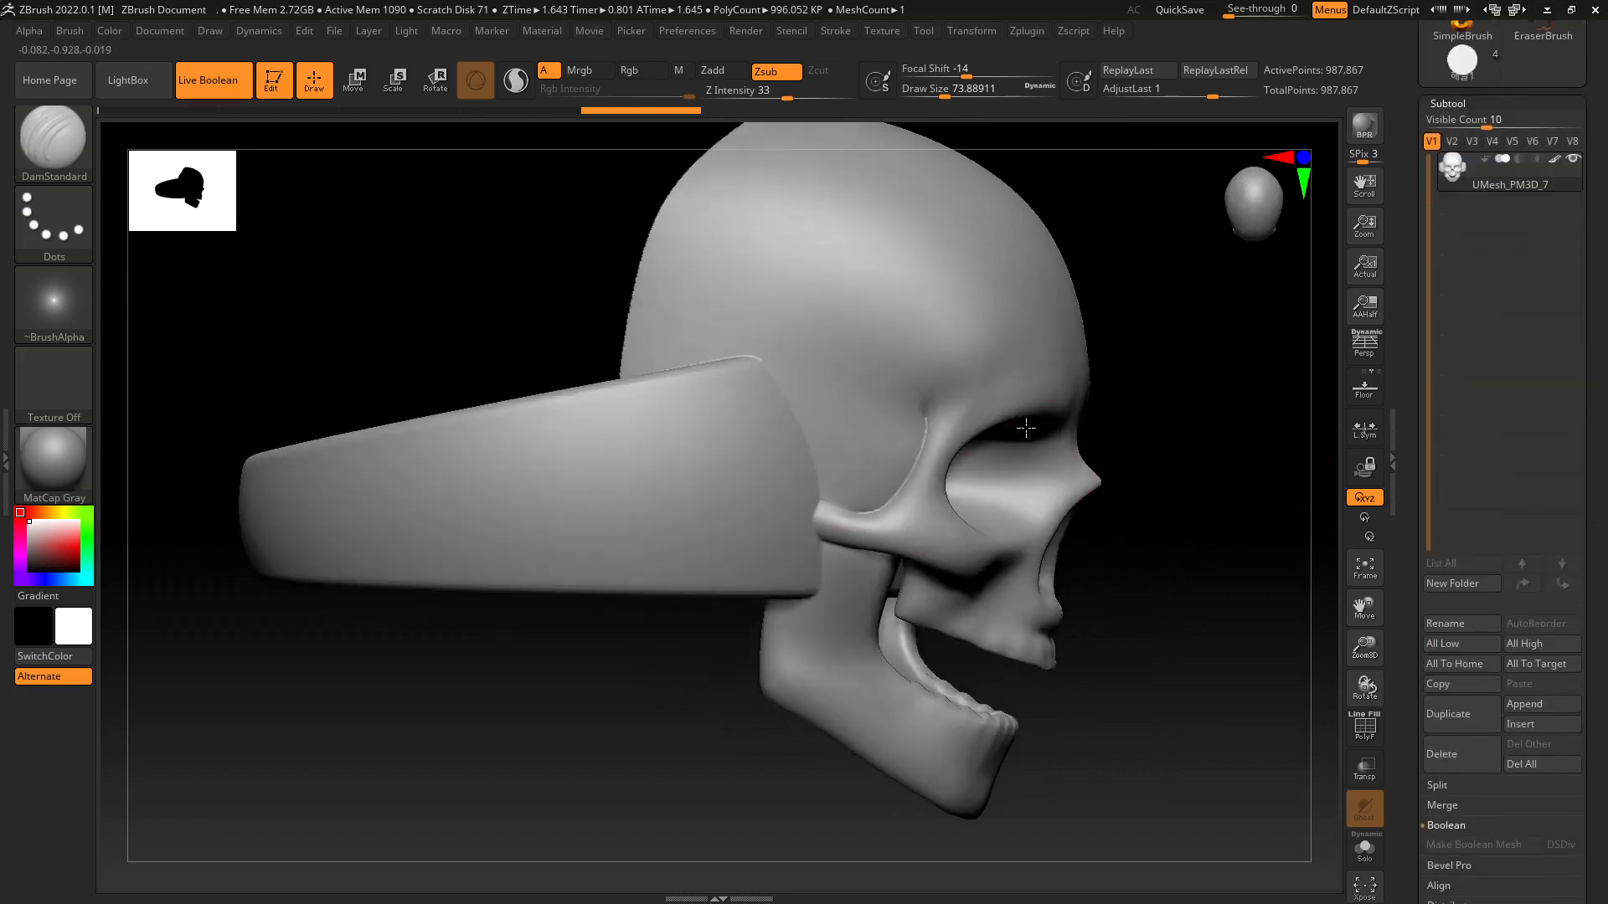
right_click_drag(968, 490, 955, 448)
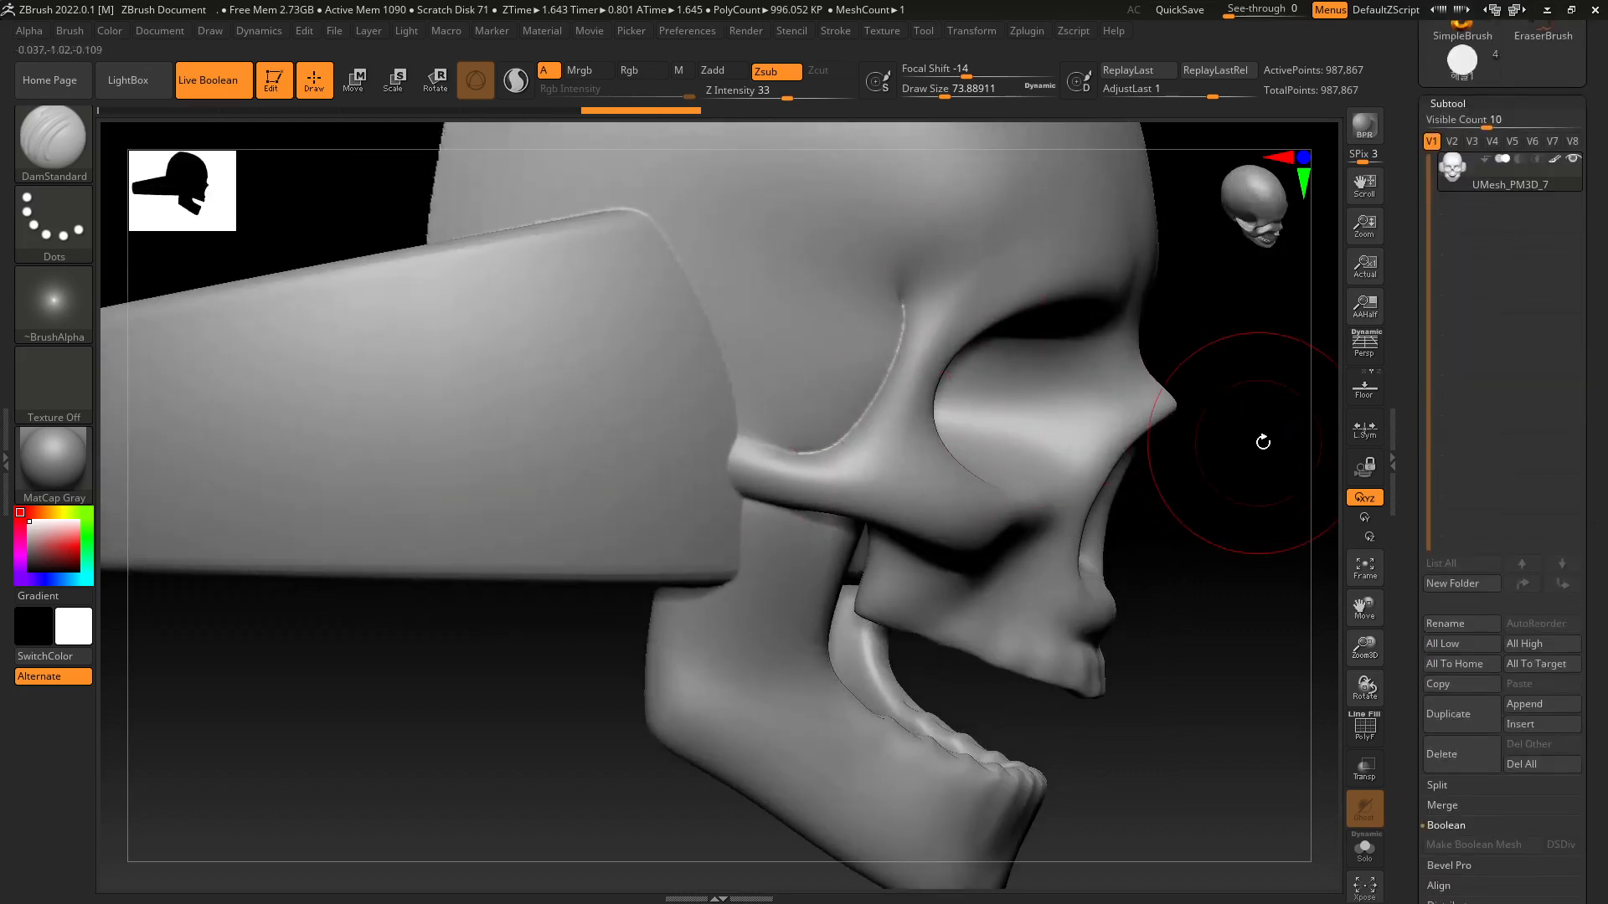
scroll(1583, 453, "down", 3)
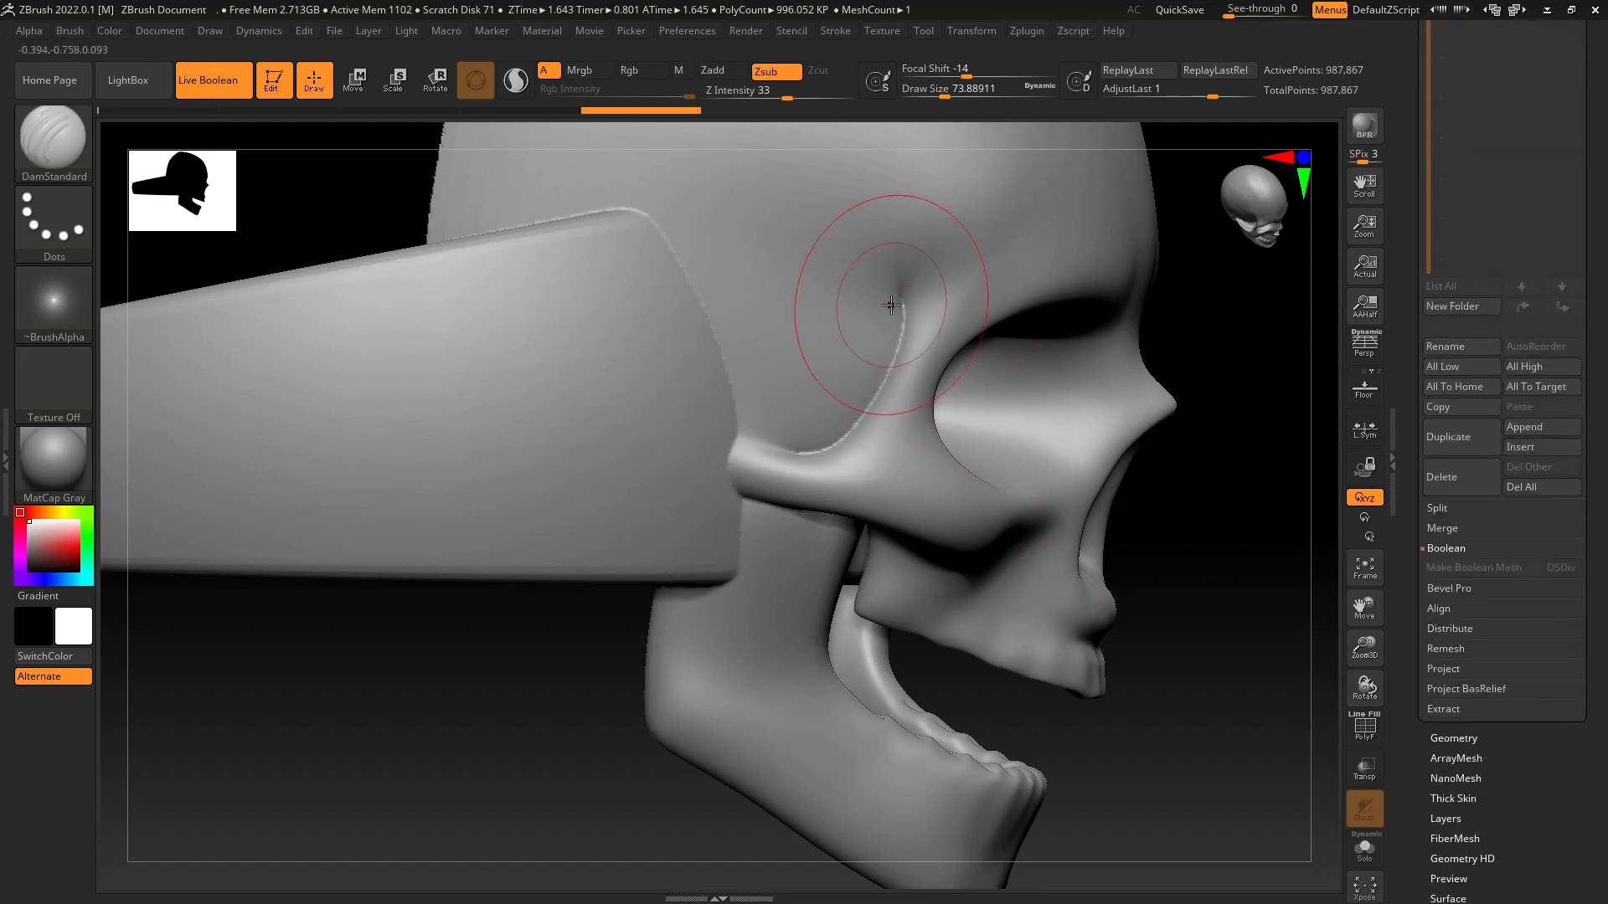
key("s")
left_click_drag(1208, 573, 1195, 575)
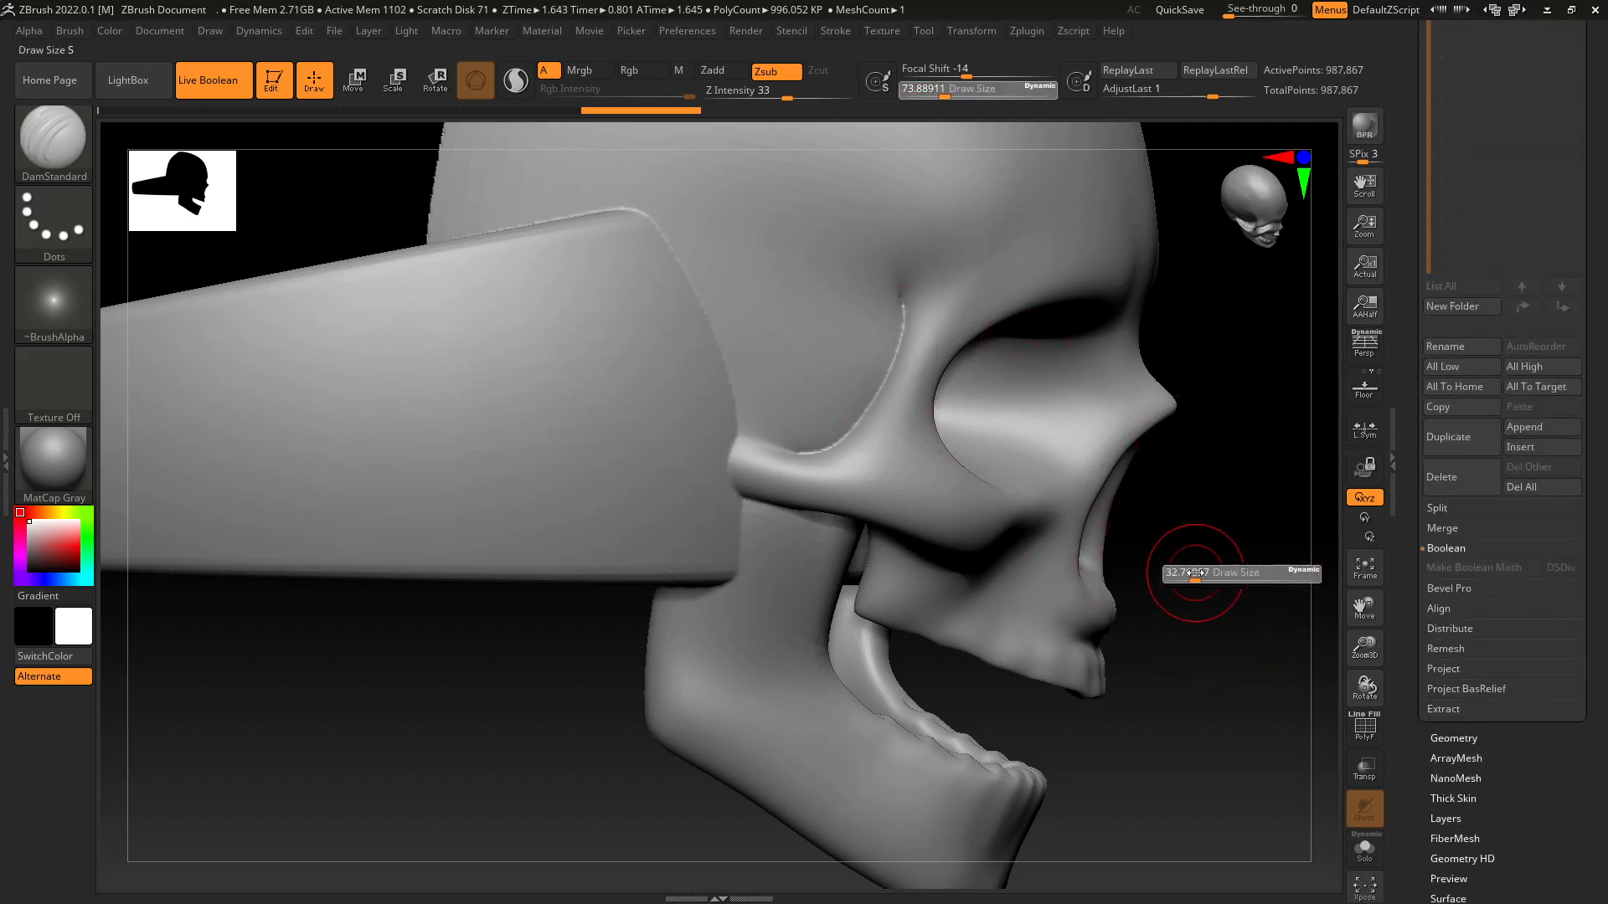
key("shift")
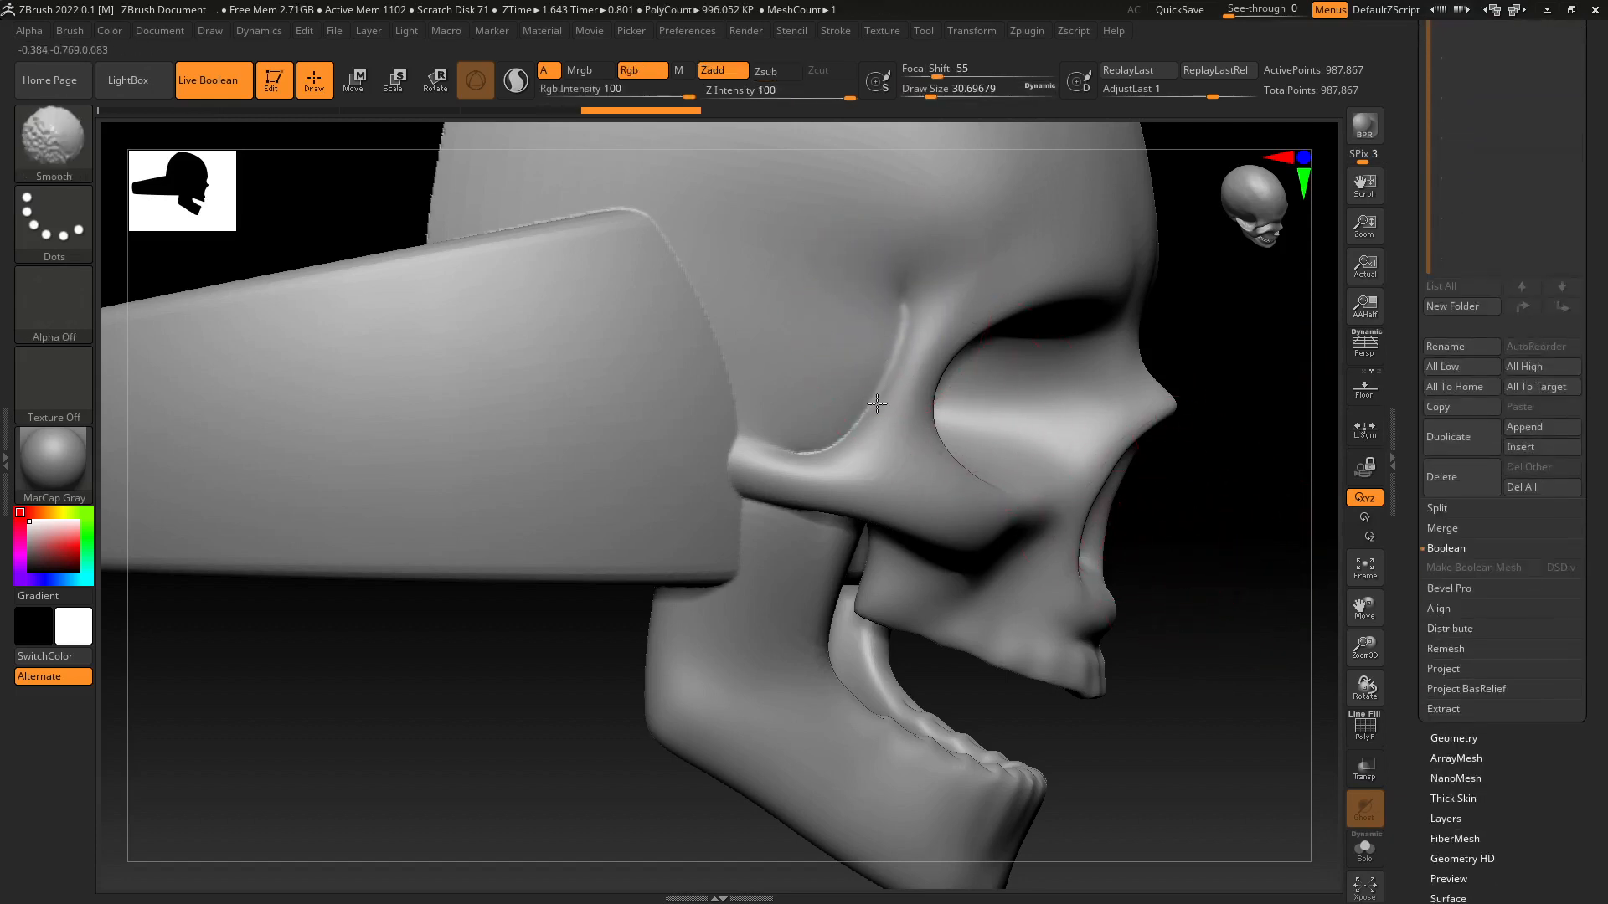
left_click_drag(804, 438, 780, 440, "shift")
mouse_move(780, 440)
left_mouse_down("shift")
mouse_move(854, 414)
mouse_move(794, 437)
left_mouse_up("shift")
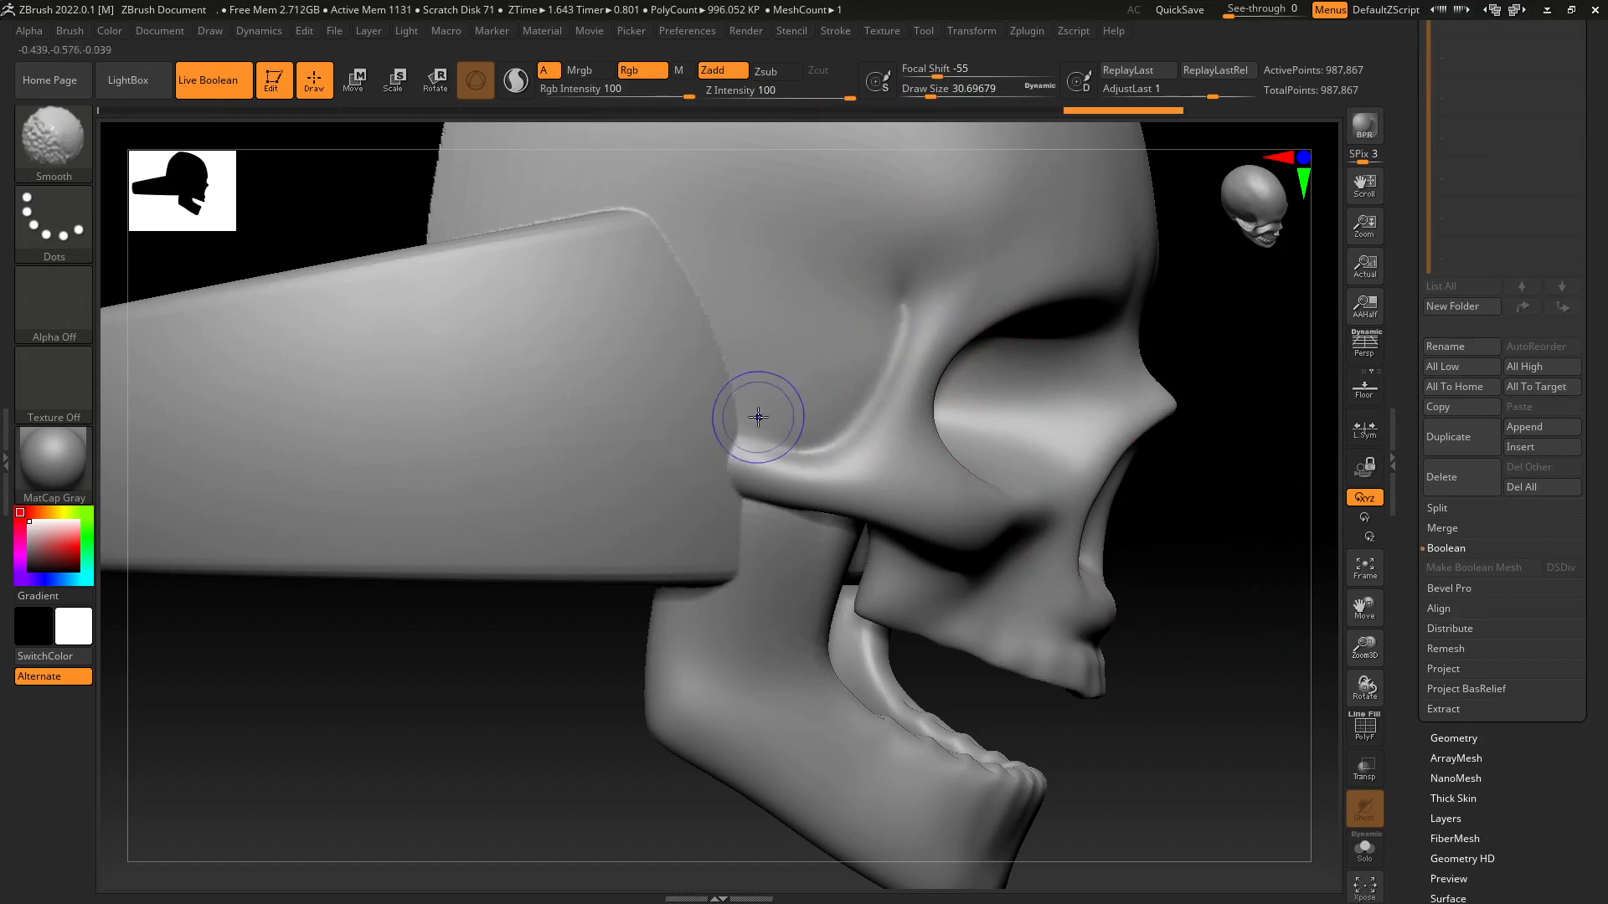
Smooth the cut edge at the back of the skull and check the ring from several angles.
mouse_move(754, 427)
right_mouse_down()
mouse_move(810, 471)
mouse_move(777, 550)
mouse_move(772, 410)
right_mouse_up()
right_click_drag(772, 411, 773, 515, "alt")
key("shift")
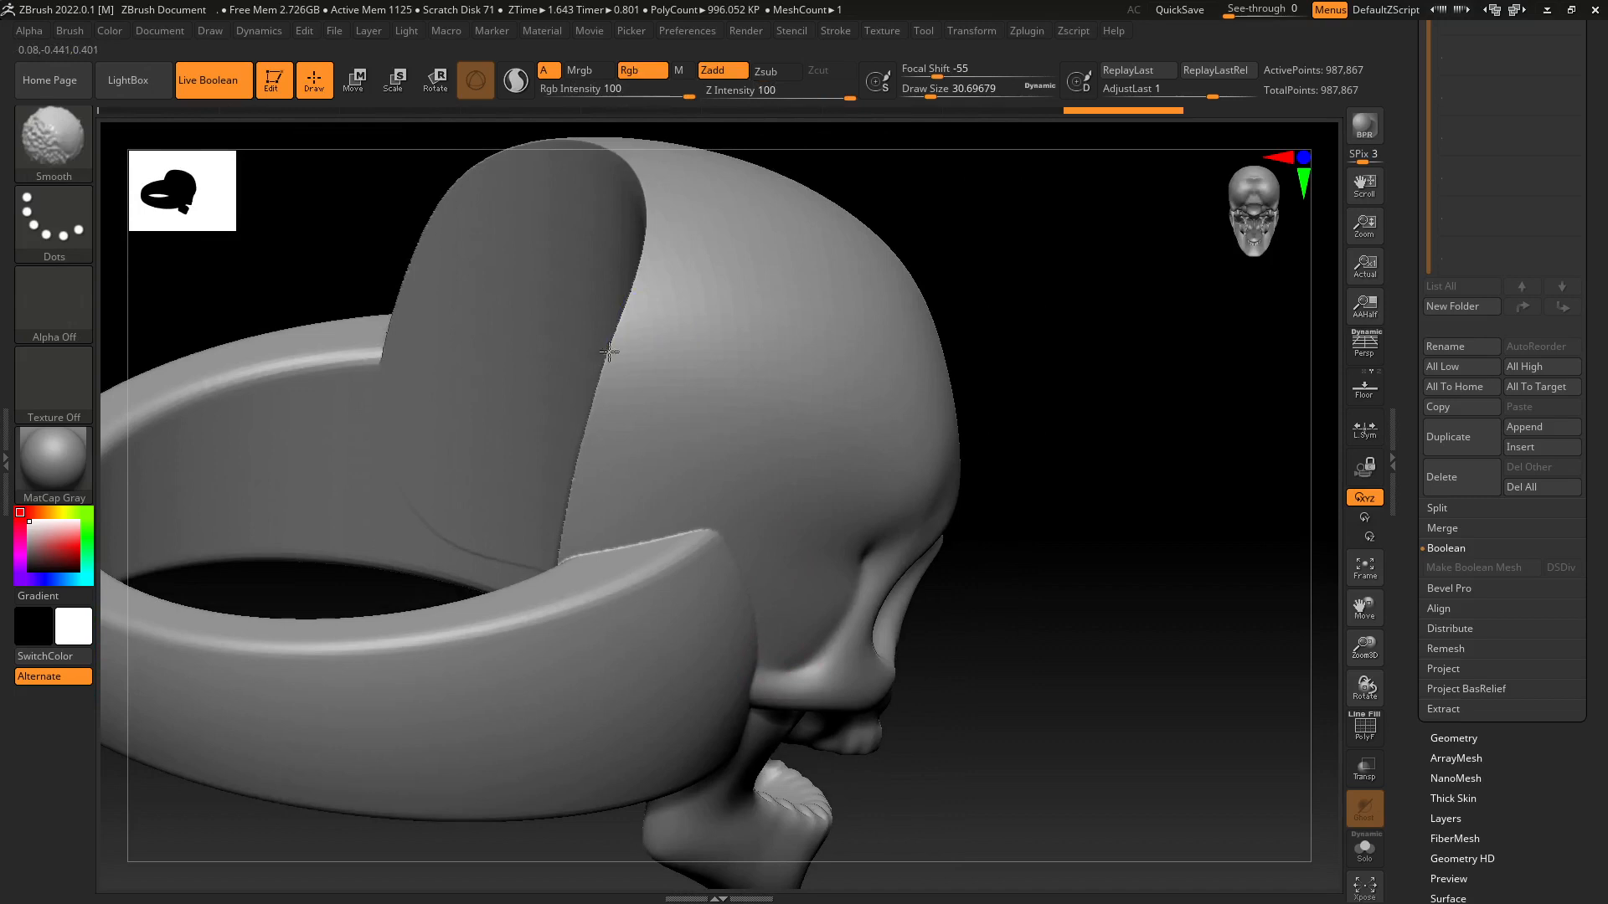
right_click_drag(1015, 513, 974, 510)
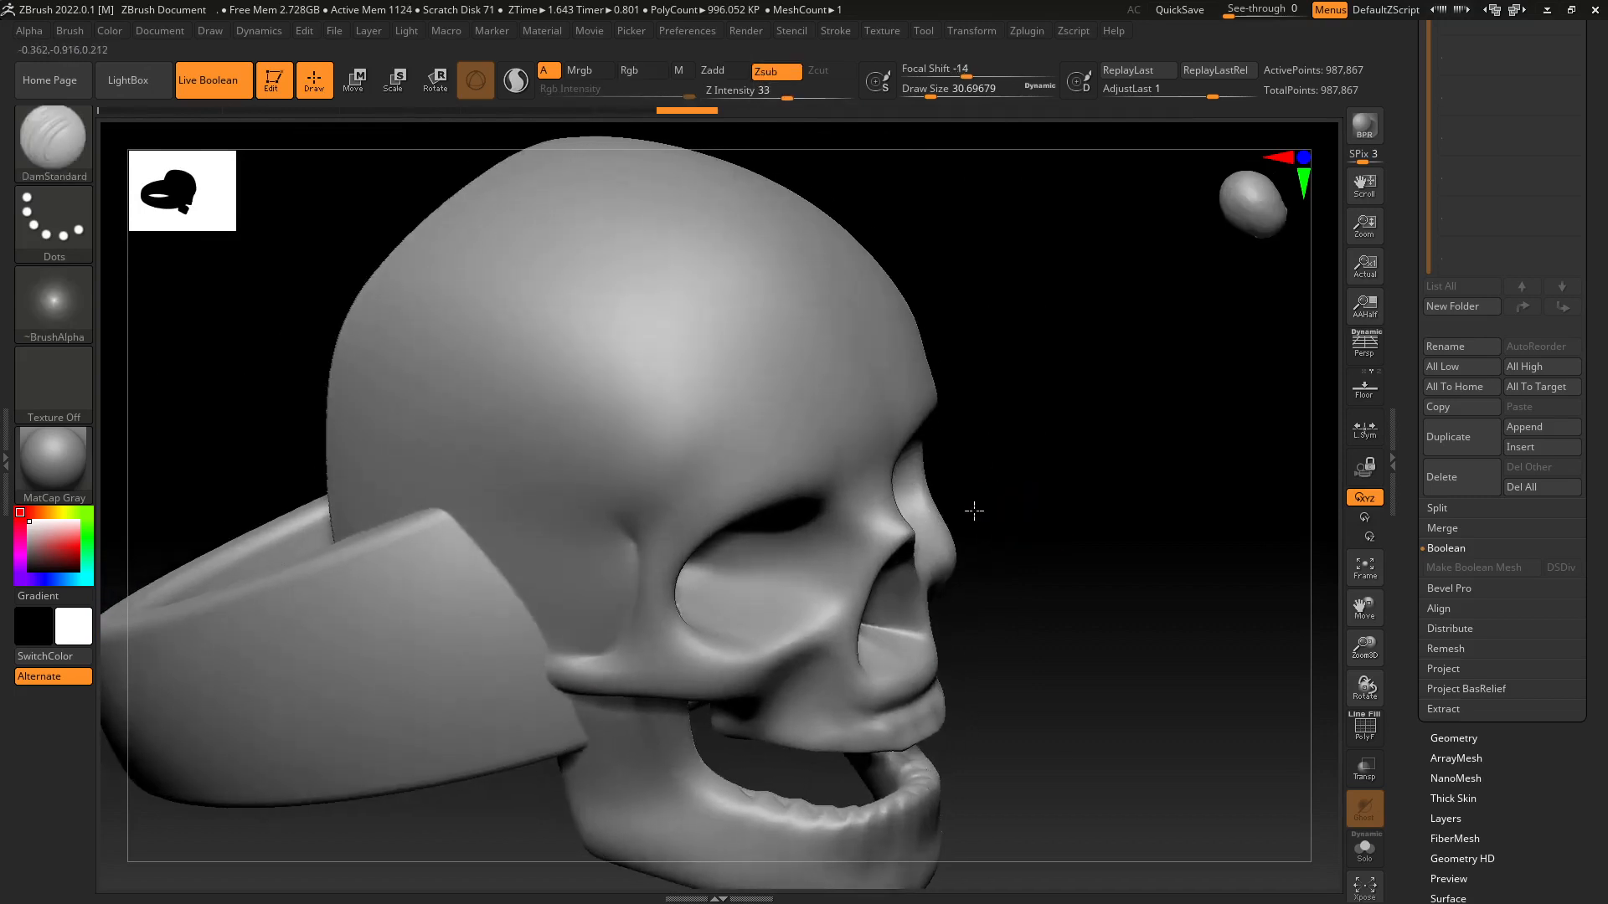
right_click_drag(1095, 508, 1133, 456)
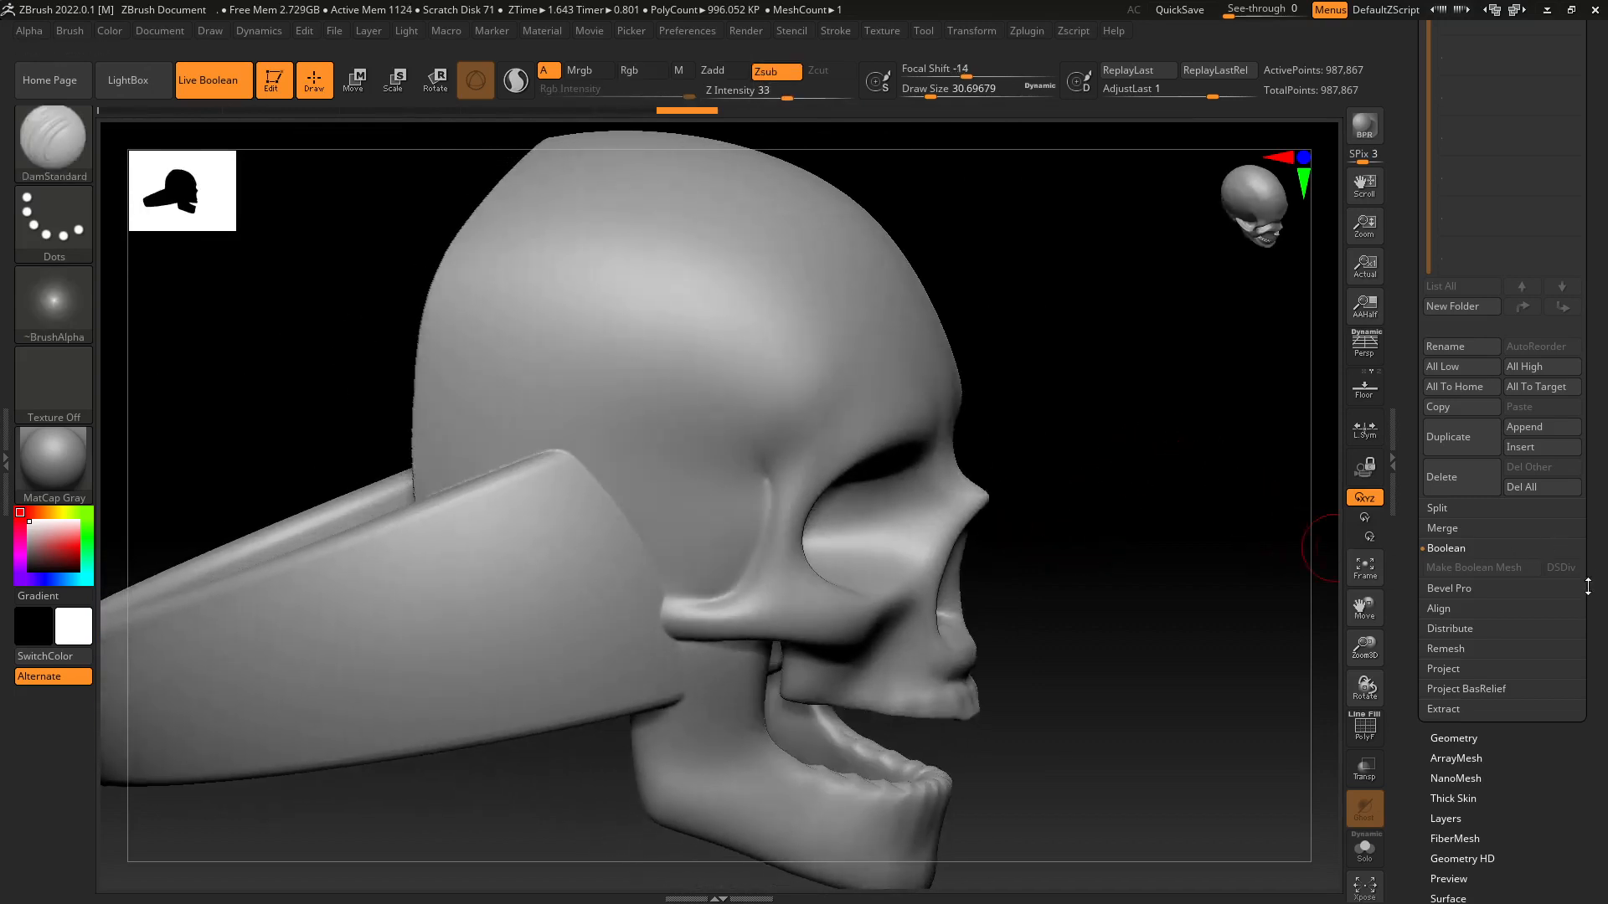
Soften the ring's seams and edges with Polish By Features at 6, and apply it again at 13.
left_click_drag(1599, 607, 1580, 462)
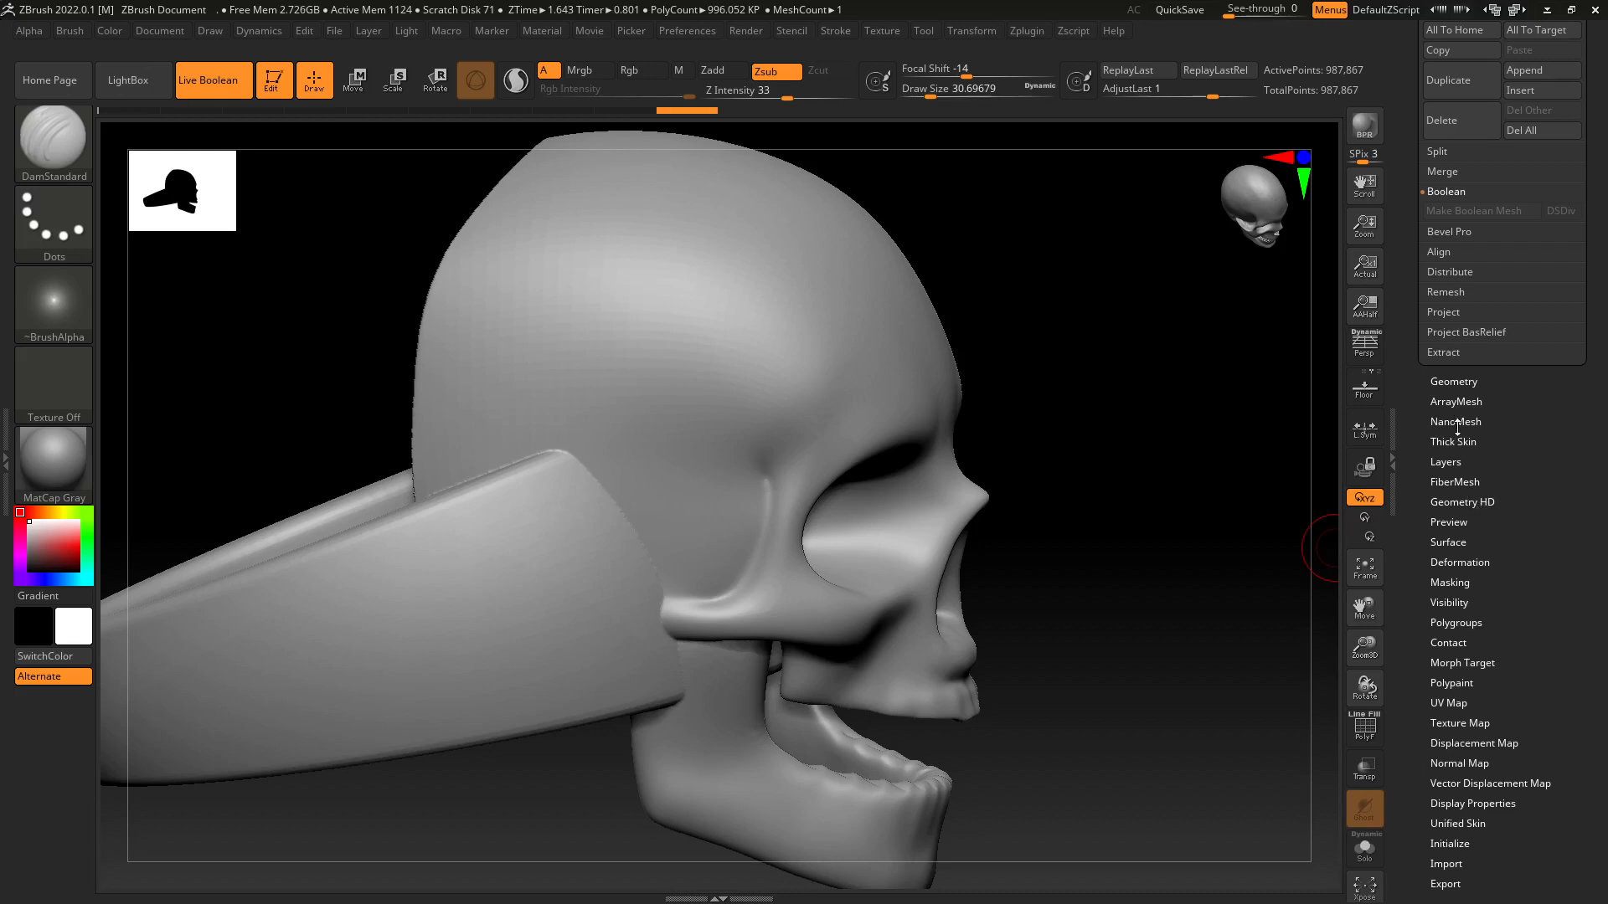
left_click(1469, 562)
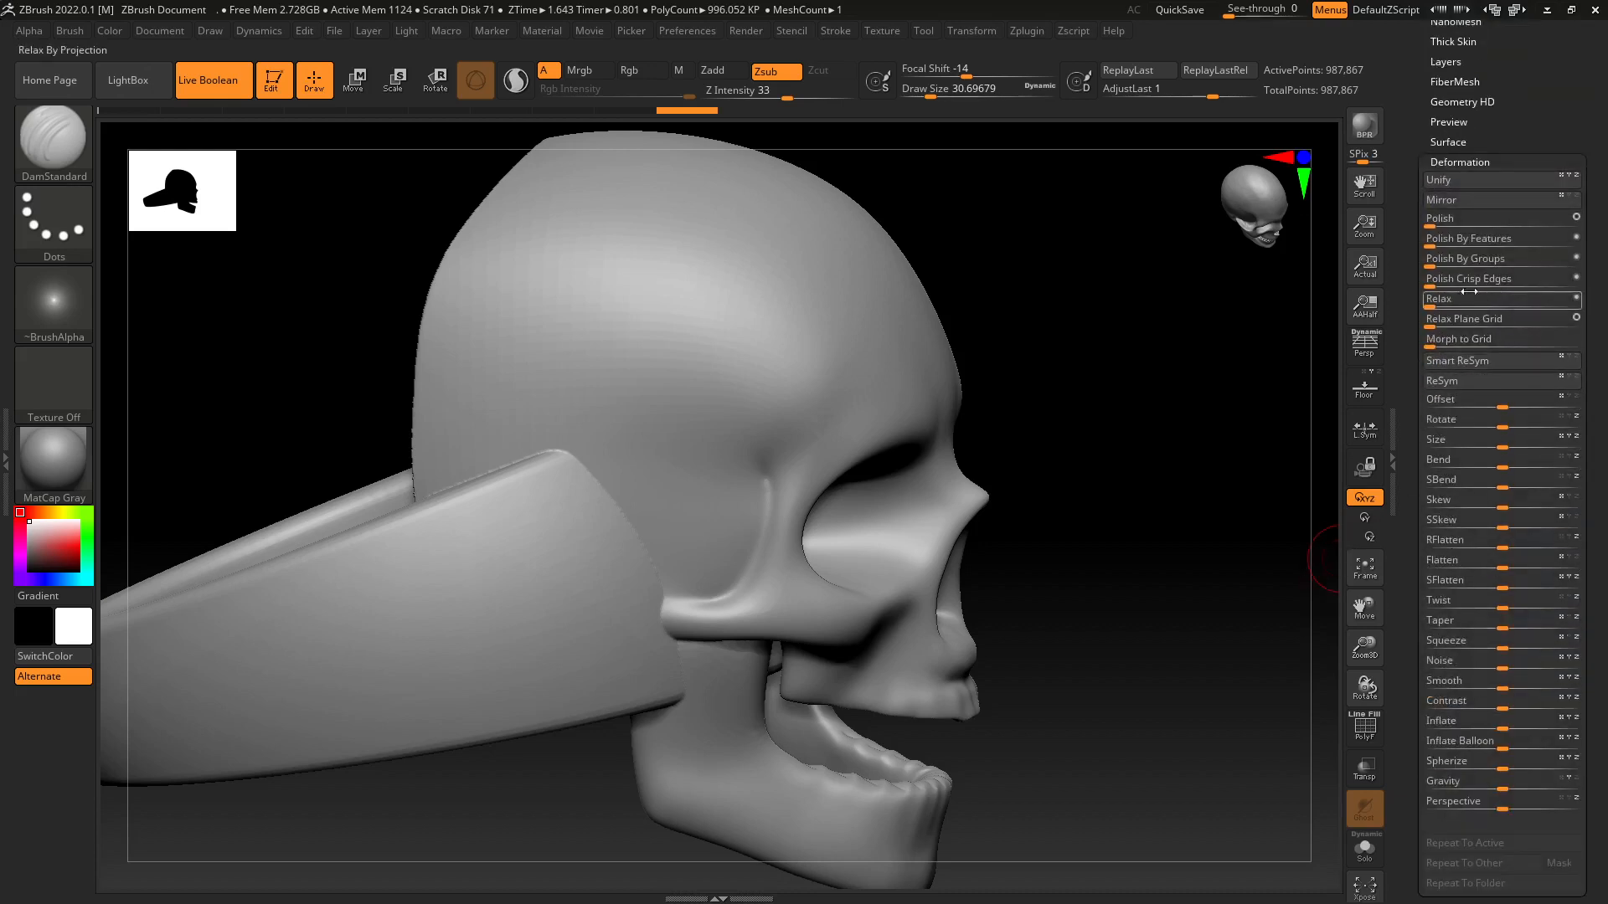
left_click(1435, 247)
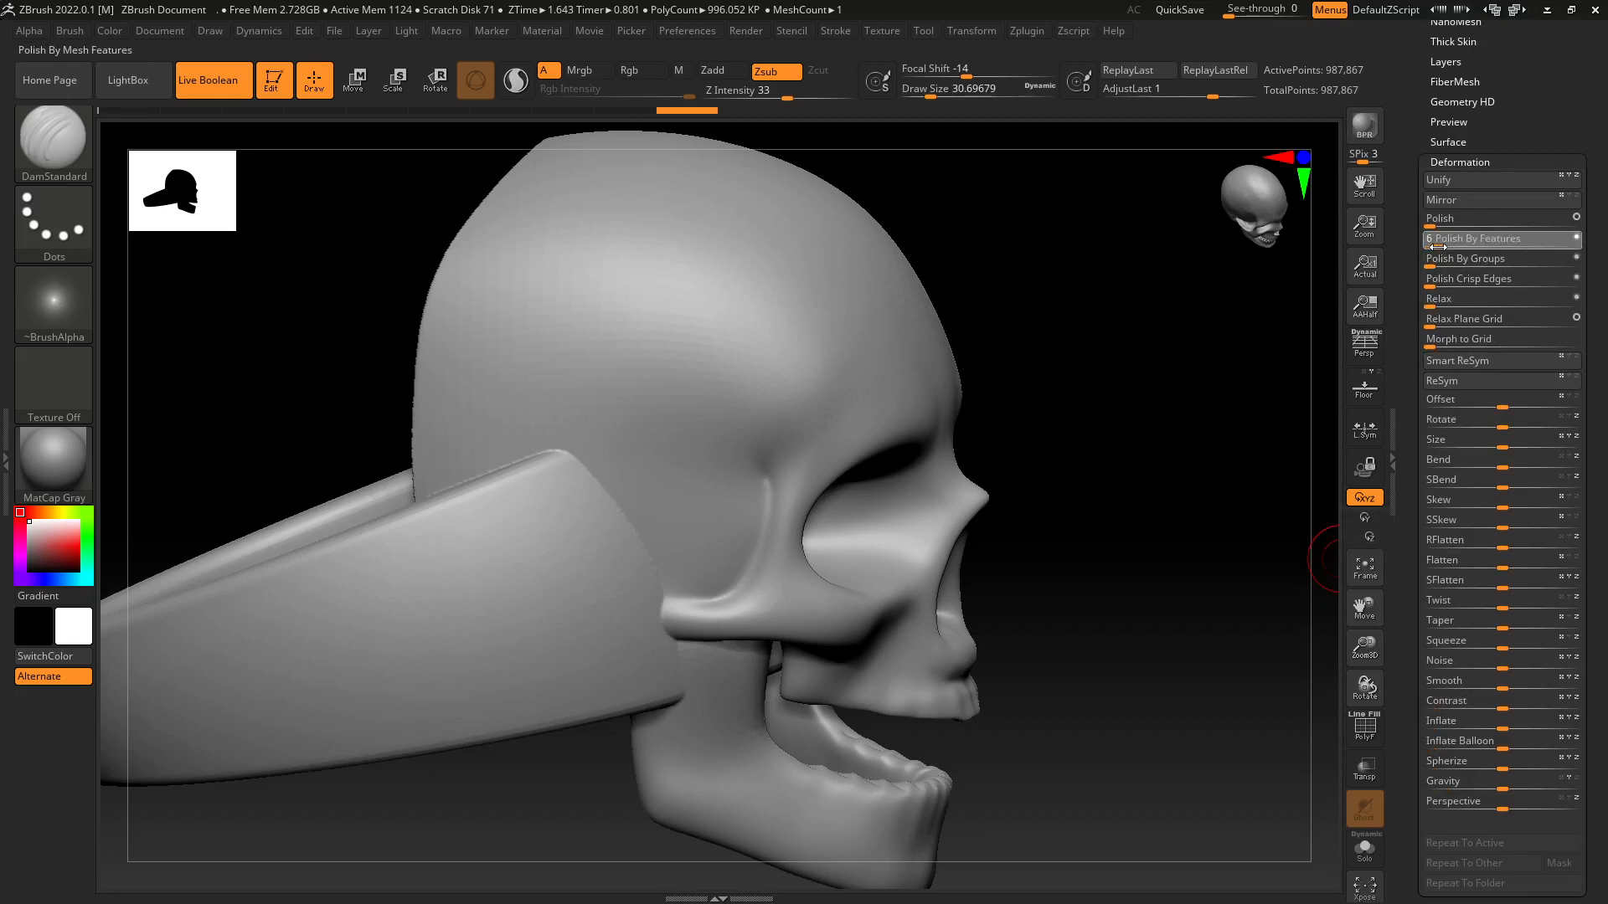
right_click_drag(520, 259, 467, 293)
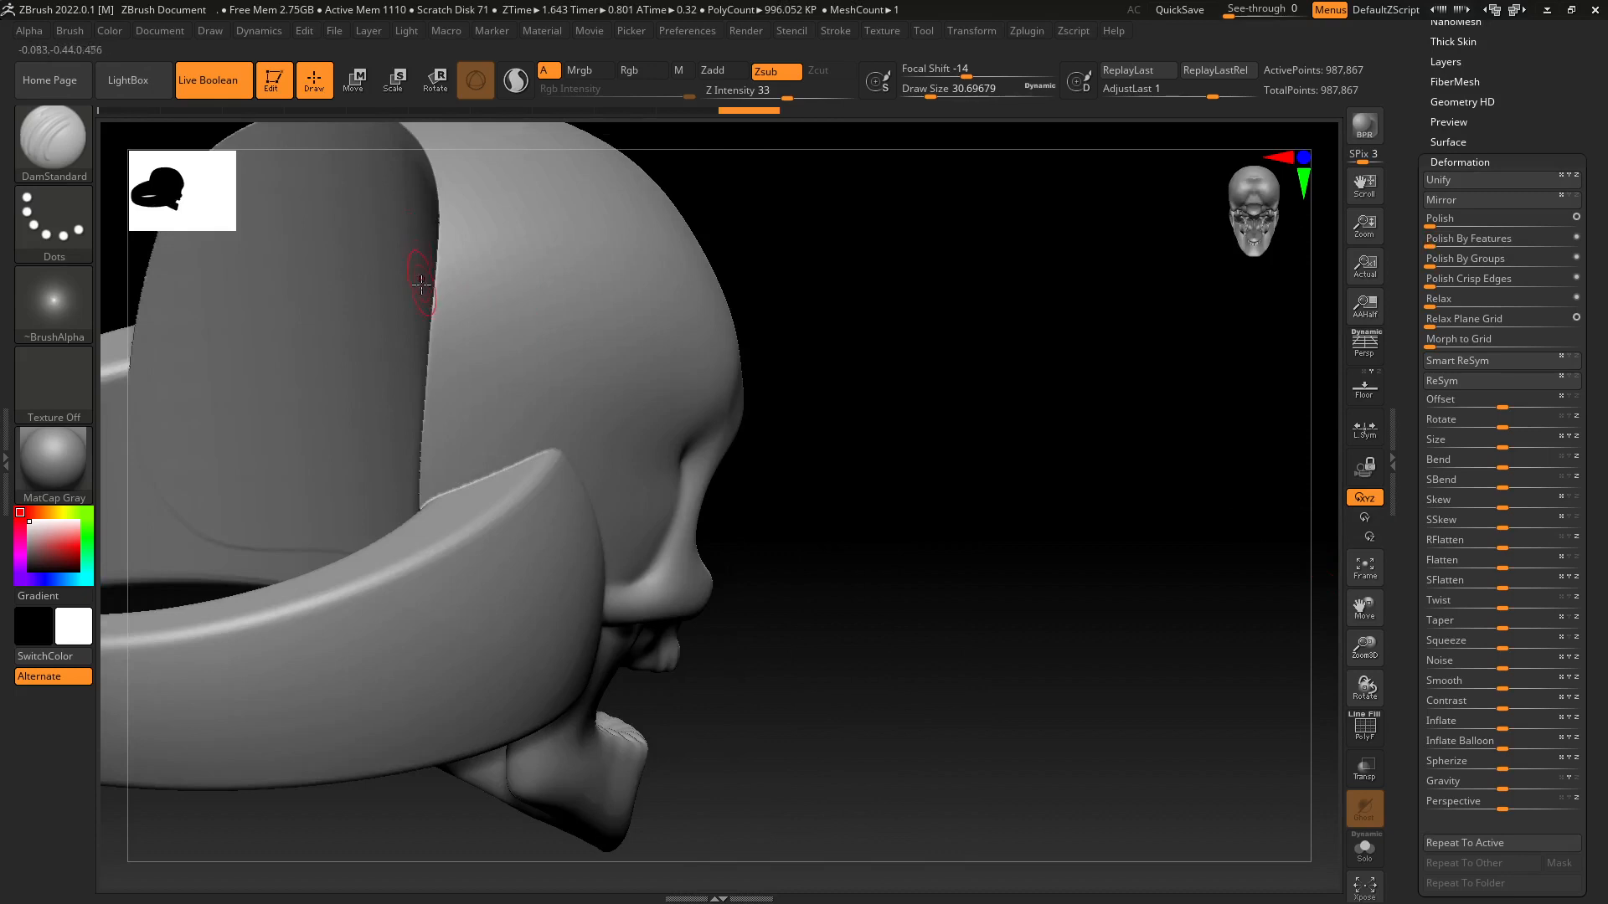
right_click_drag(479, 413, 462, 453)
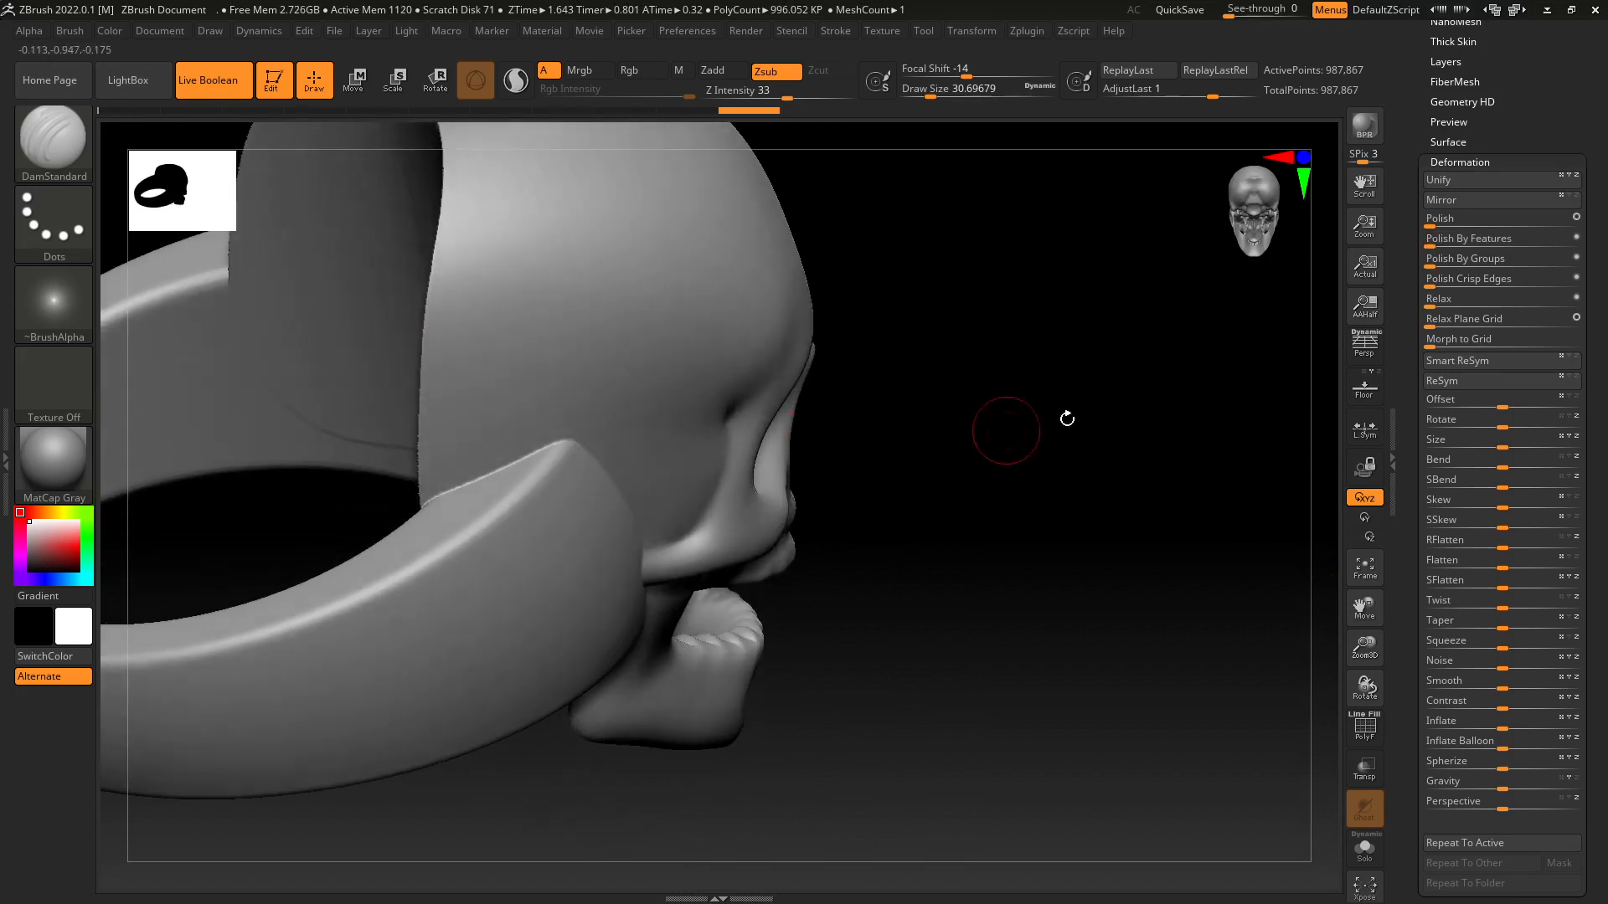
left_click(1447, 245)
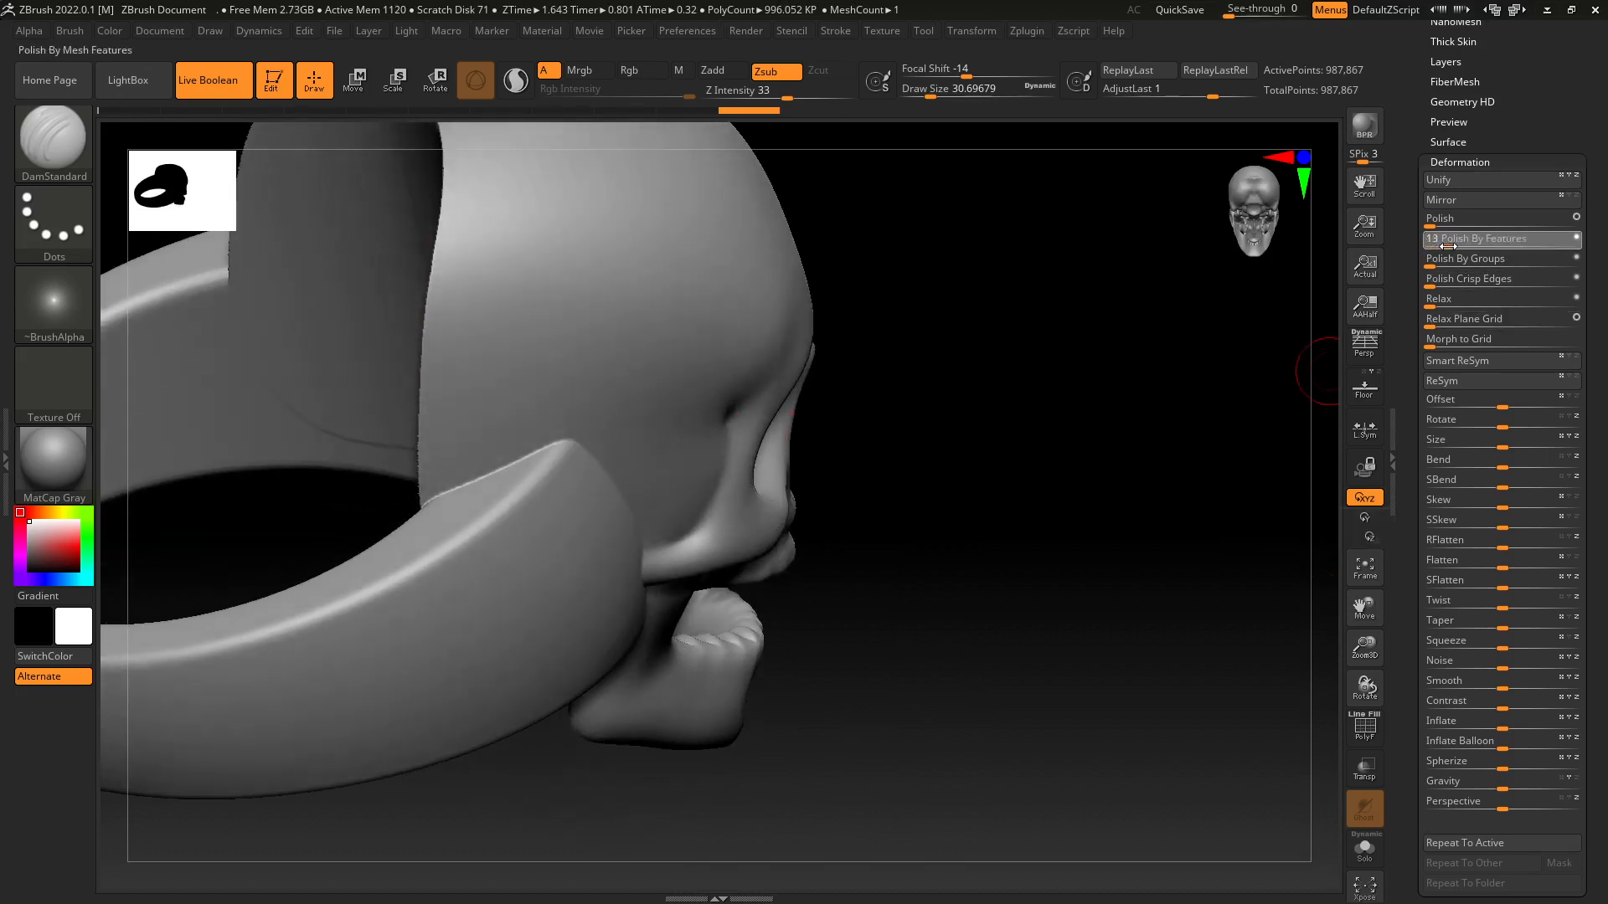
Polish the ring's seams and edges with Polish By Features at 99.
mouse_move(1448, 245)
left_mouse_down()
mouse_move(1427, 247)
mouse_move(1478, 249)
left_mouse_up()
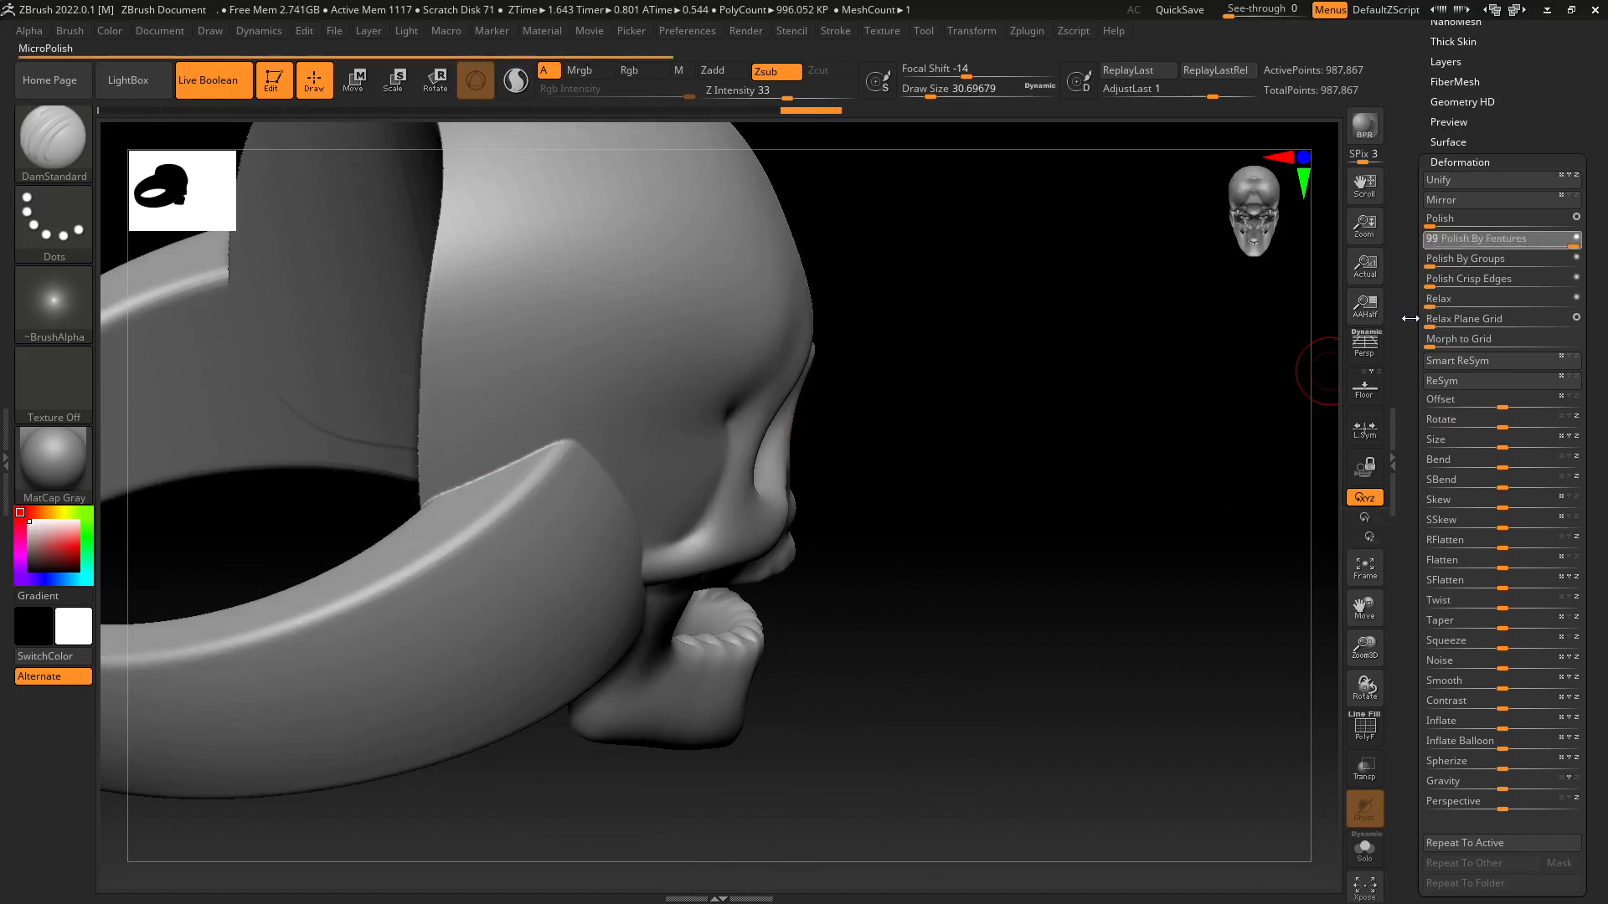
right_click_drag(724, 450, 771, 538)
right_click_drag(591, 481, 635, 380)
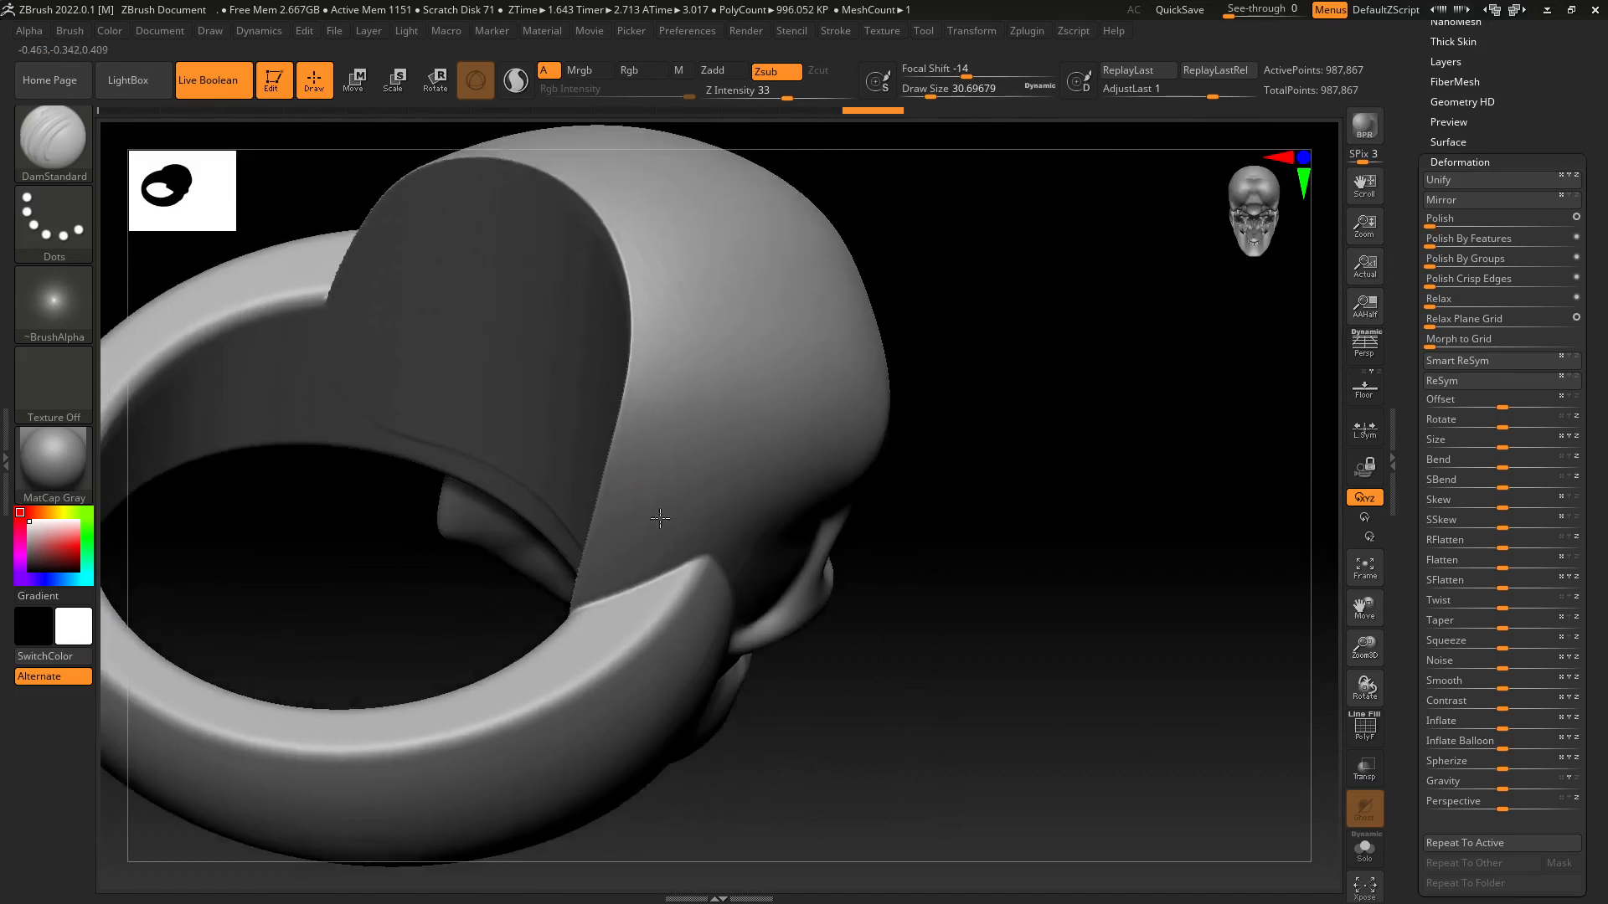
Increase the draw size to about 104 and smooth the cut edge at the back of the skull.
key("s")
left_click_drag(886, 471, 913, 477)
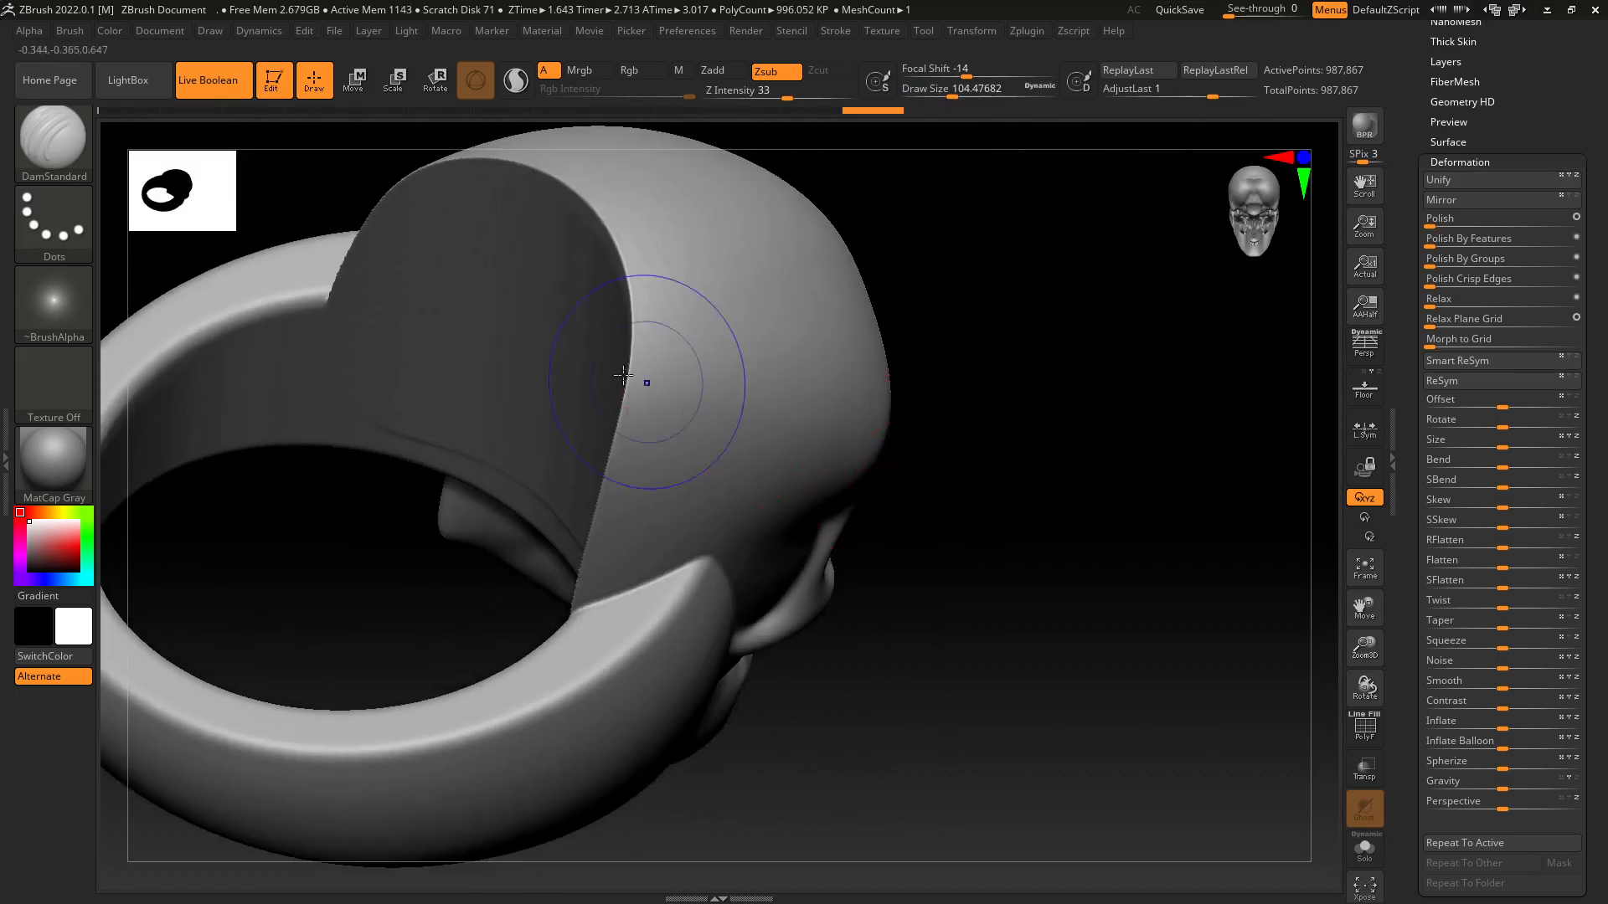
left_click_drag(638, 364, 601, 524, "shift")
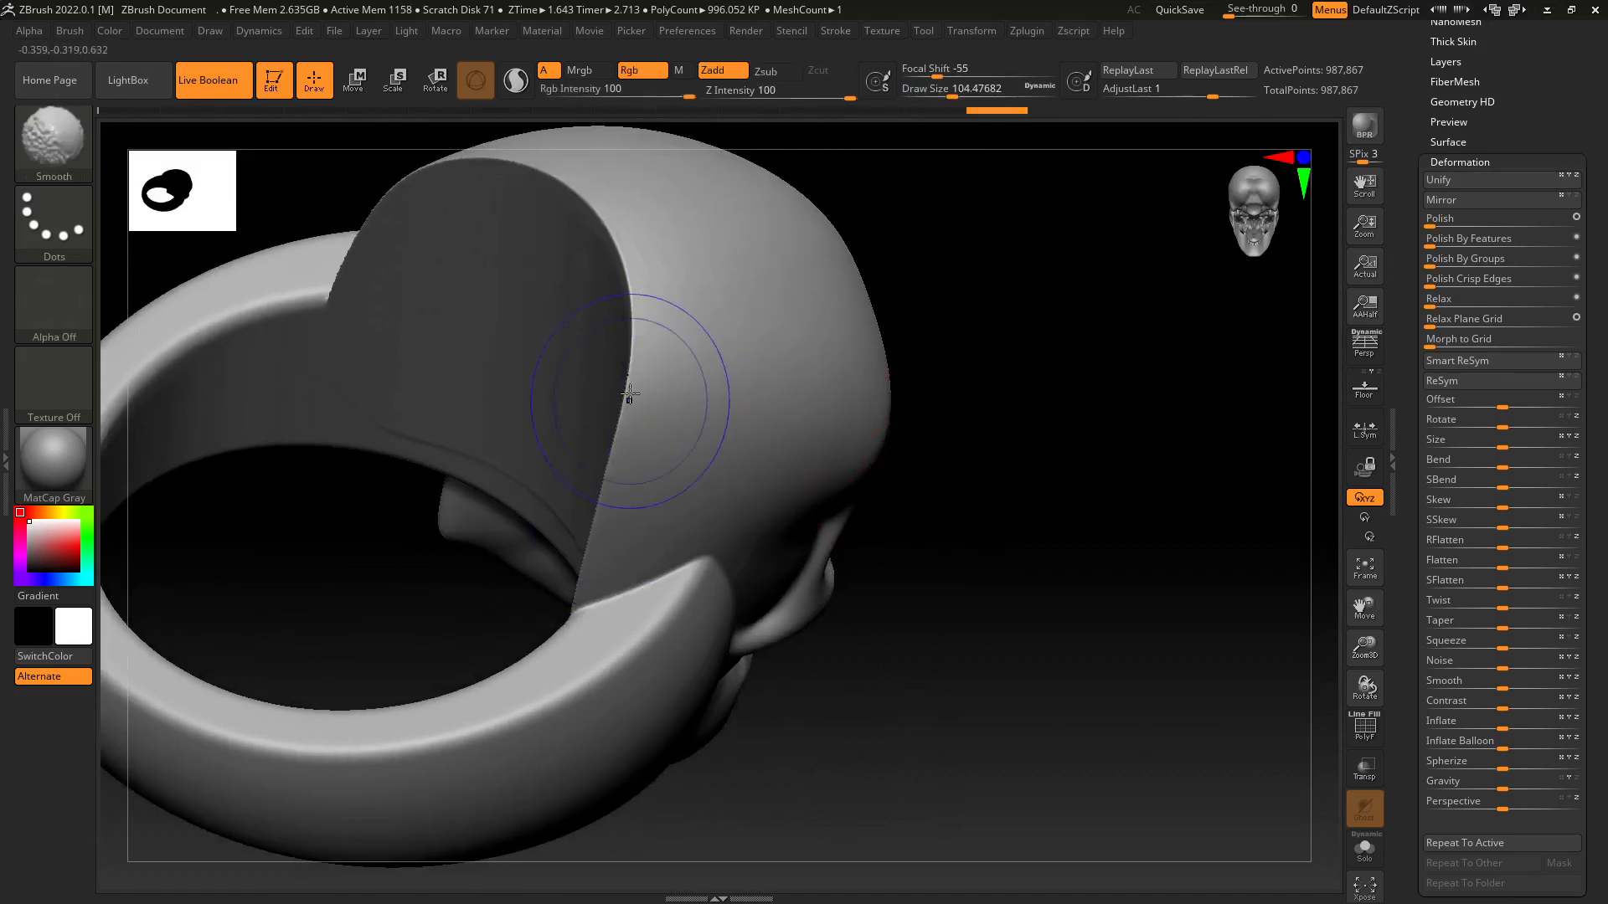
mouse_move(630, 393)
left_mouse_down("shift")
mouse_move(613, 231)
mouse_move(584, 194)
mouse_move(620, 385)
left_mouse_up("shift")
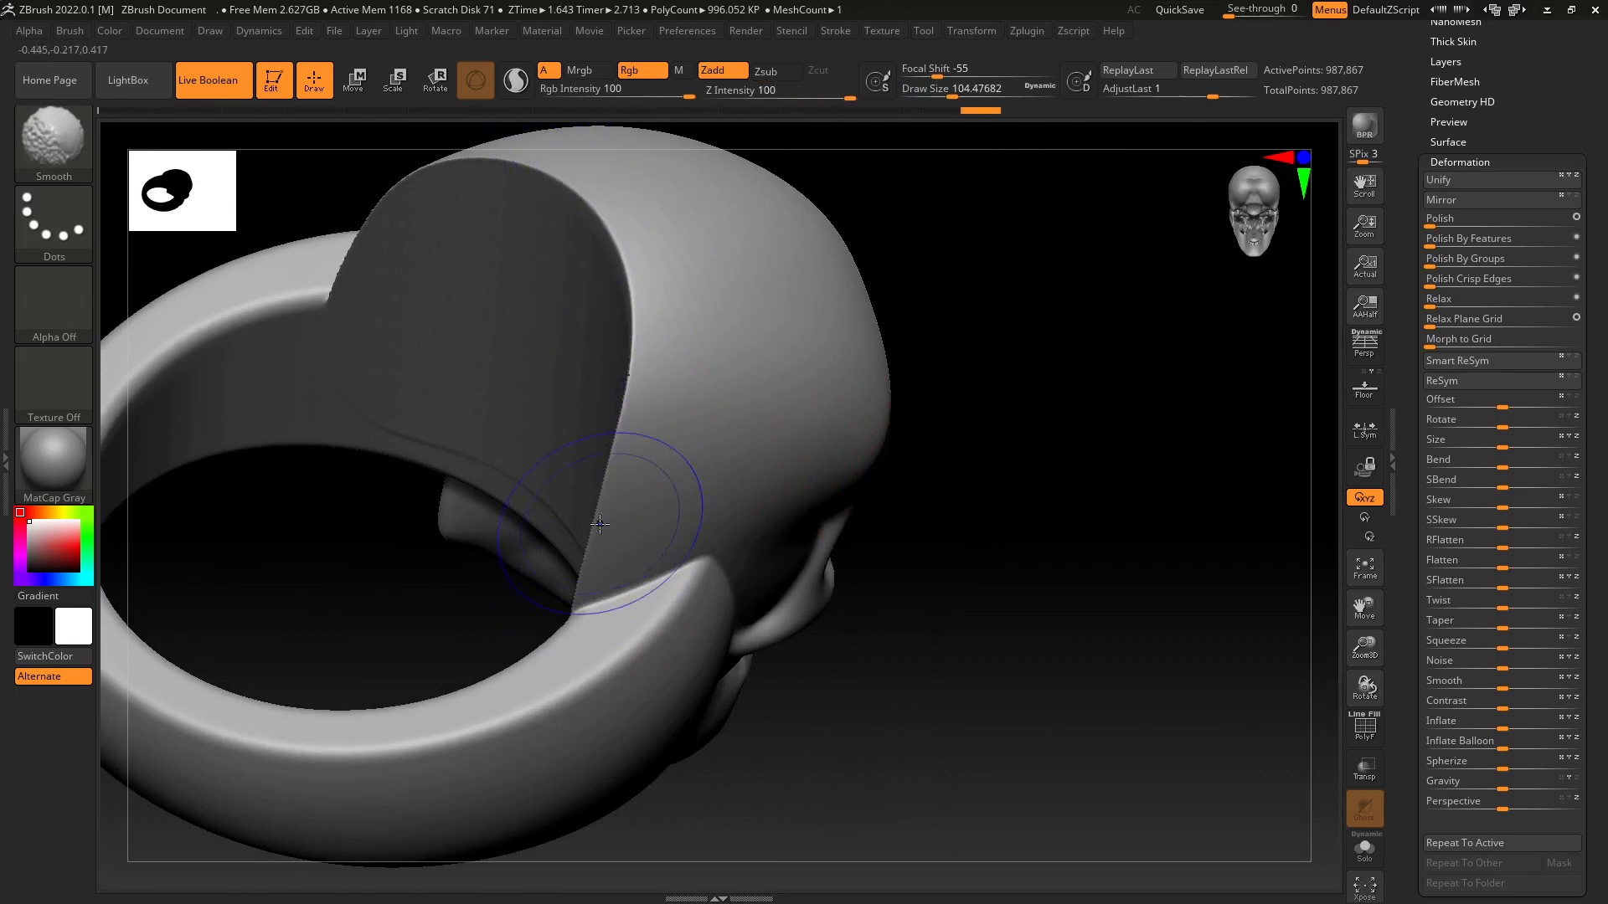
Reduce the draw size to about 54 and smooth the sharp rims inside the eye sockets.
right_click_drag(599, 523, 1016, 617)
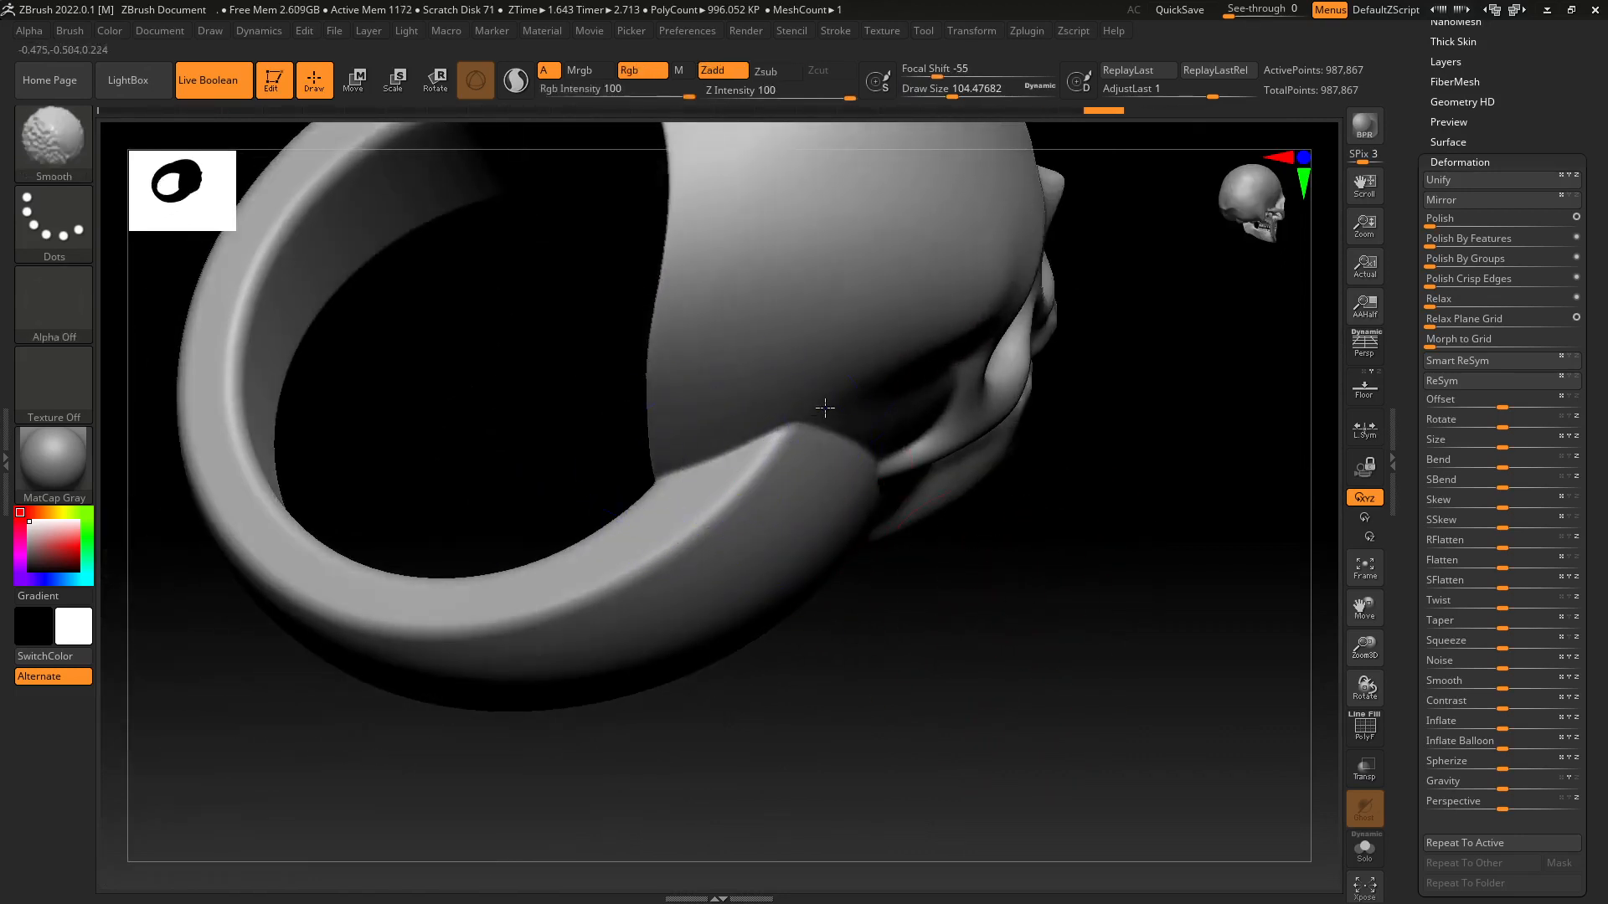
right_click_drag(918, 614, 780, 509)
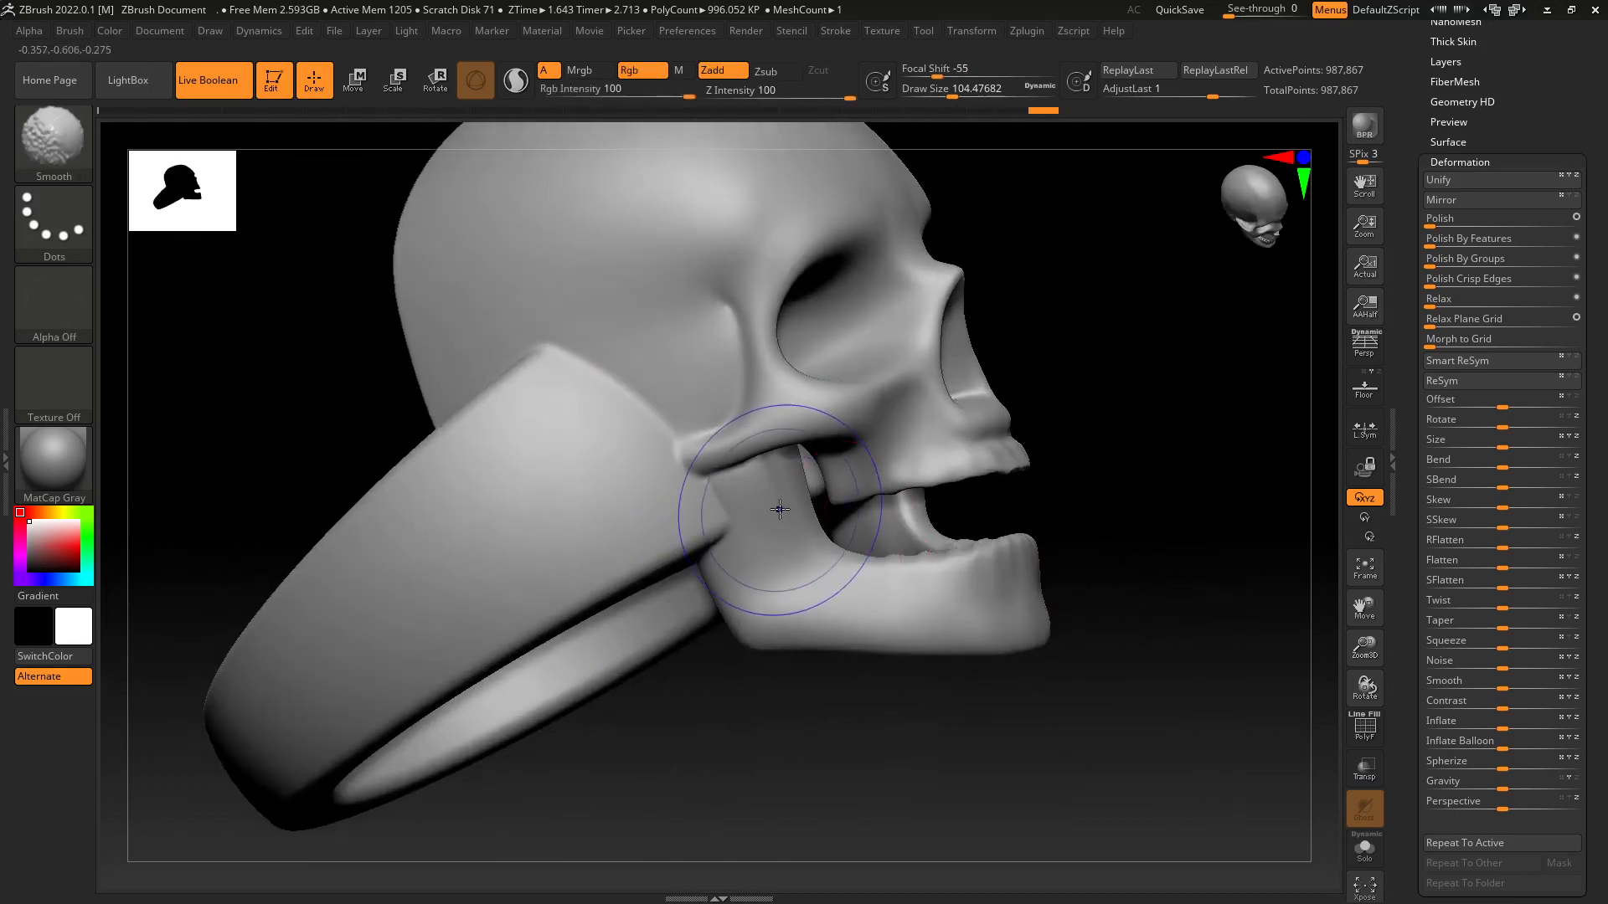
mouse_move(873, 565)
right_mouse_down()
mouse_move(1031, 628)
mouse_move(1005, 615)
mouse_move(849, 686)
mouse_move(938, 611)
mouse_move(913, 553)
mouse_move(888, 611)
right_mouse_up()
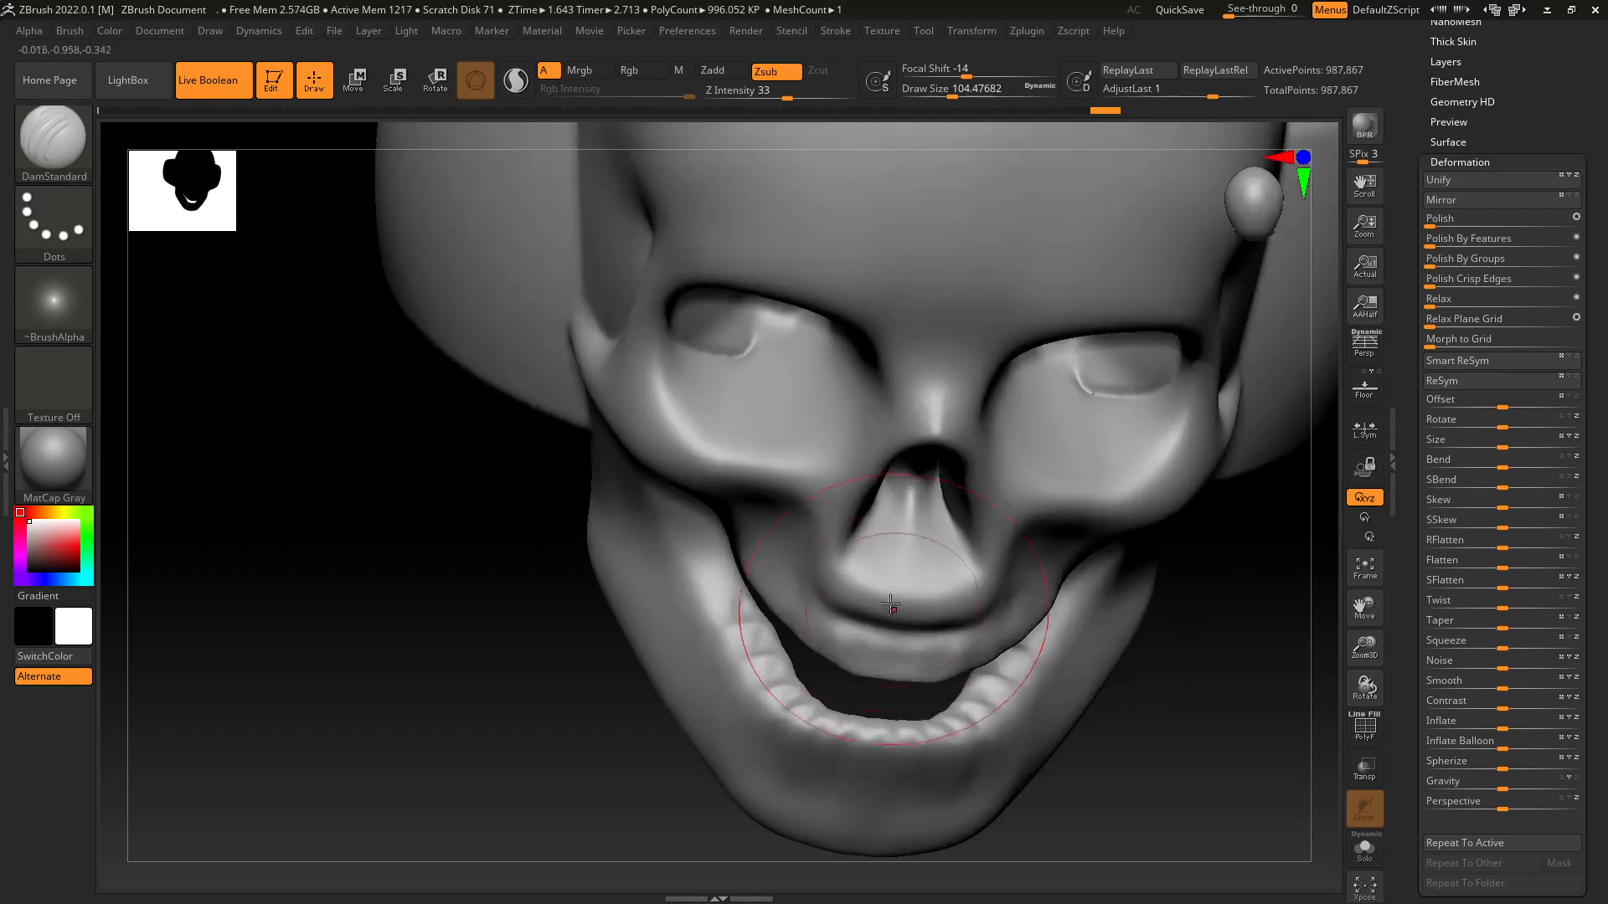
key("s")
left_click_drag(870, 601, 857, 601)
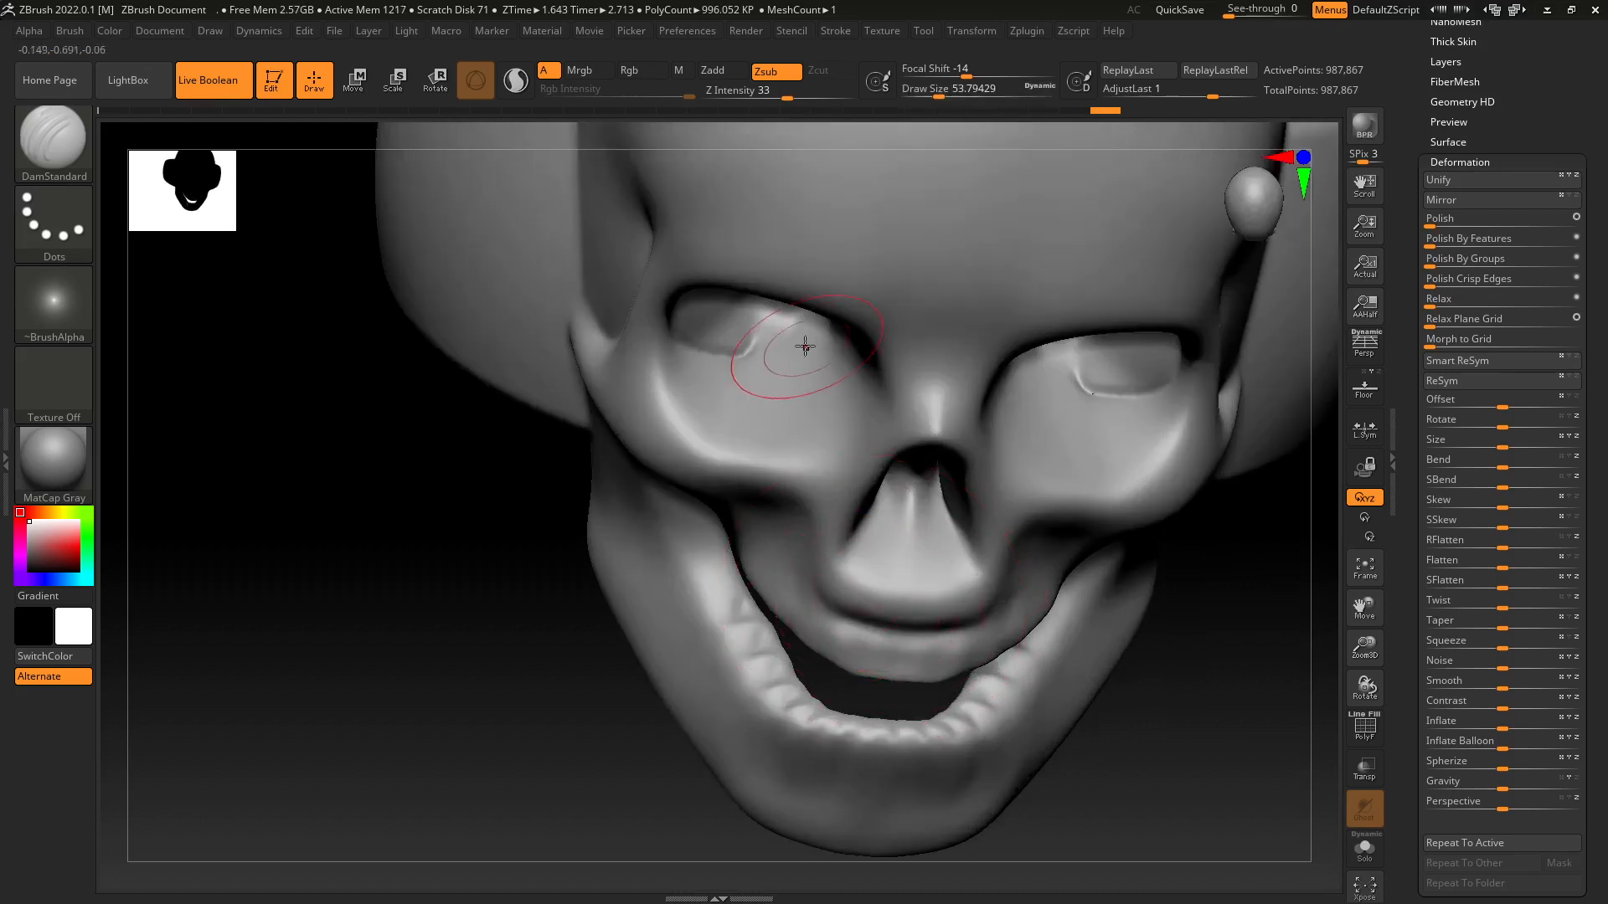
left_click_drag(743, 336, 728, 342, "shift")
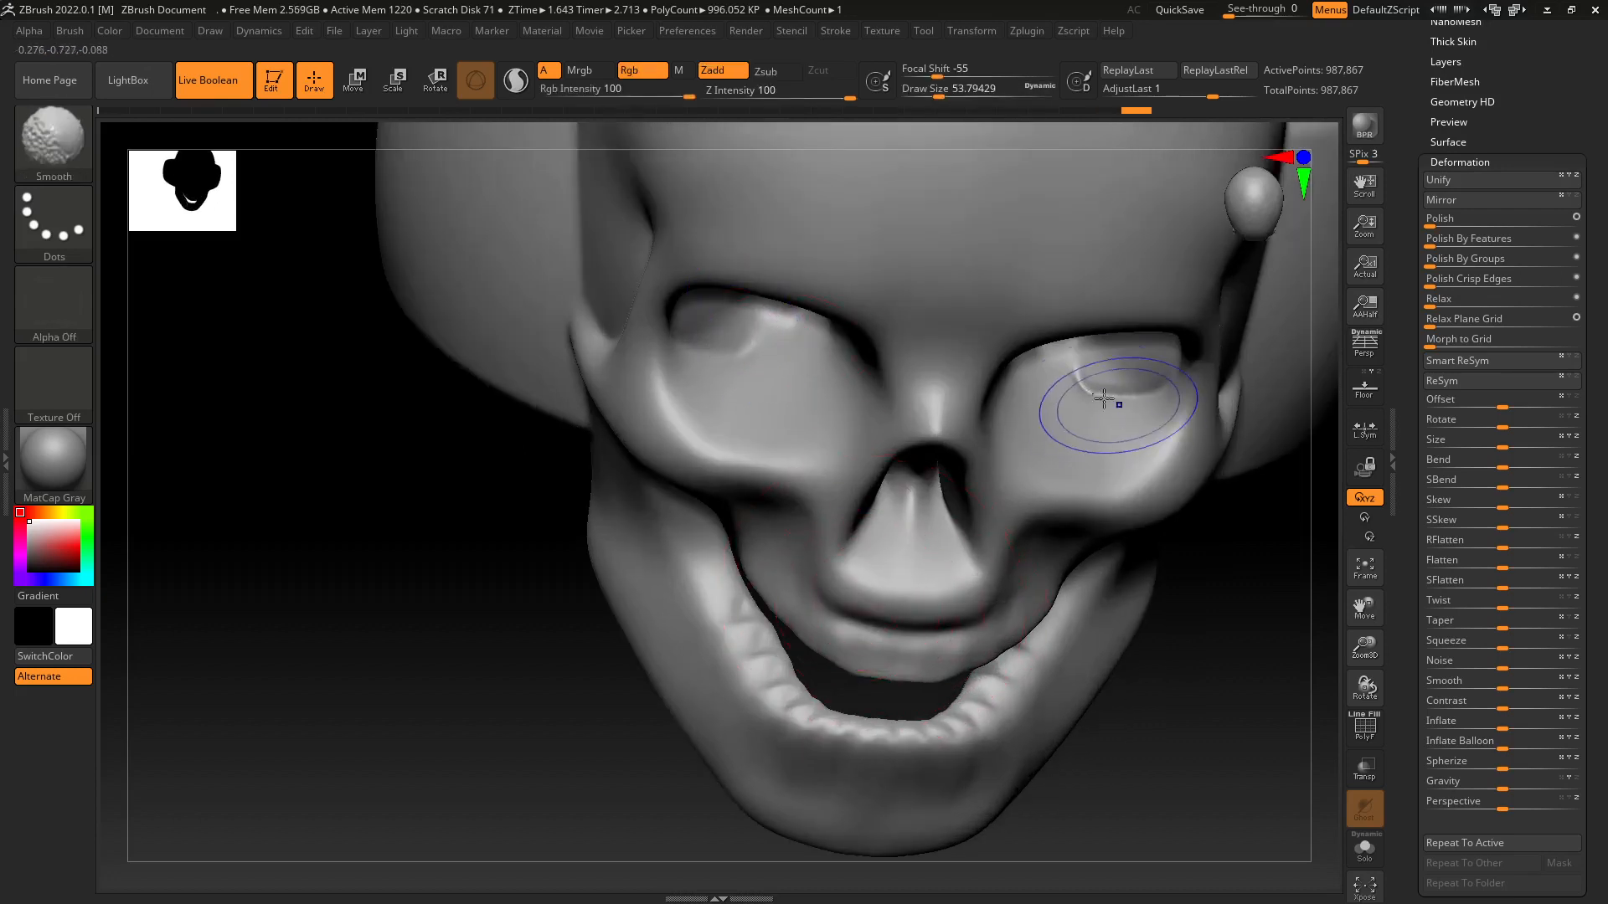
Smooth the inside of the nasal cavity around the narrow openings.
right_click_drag(1264, 549, 1206, 519)
mouse_move(1110, 536)
right_mouse_down()
mouse_move(1085, 515)
mouse_move(1057, 406)
right_mouse_up()
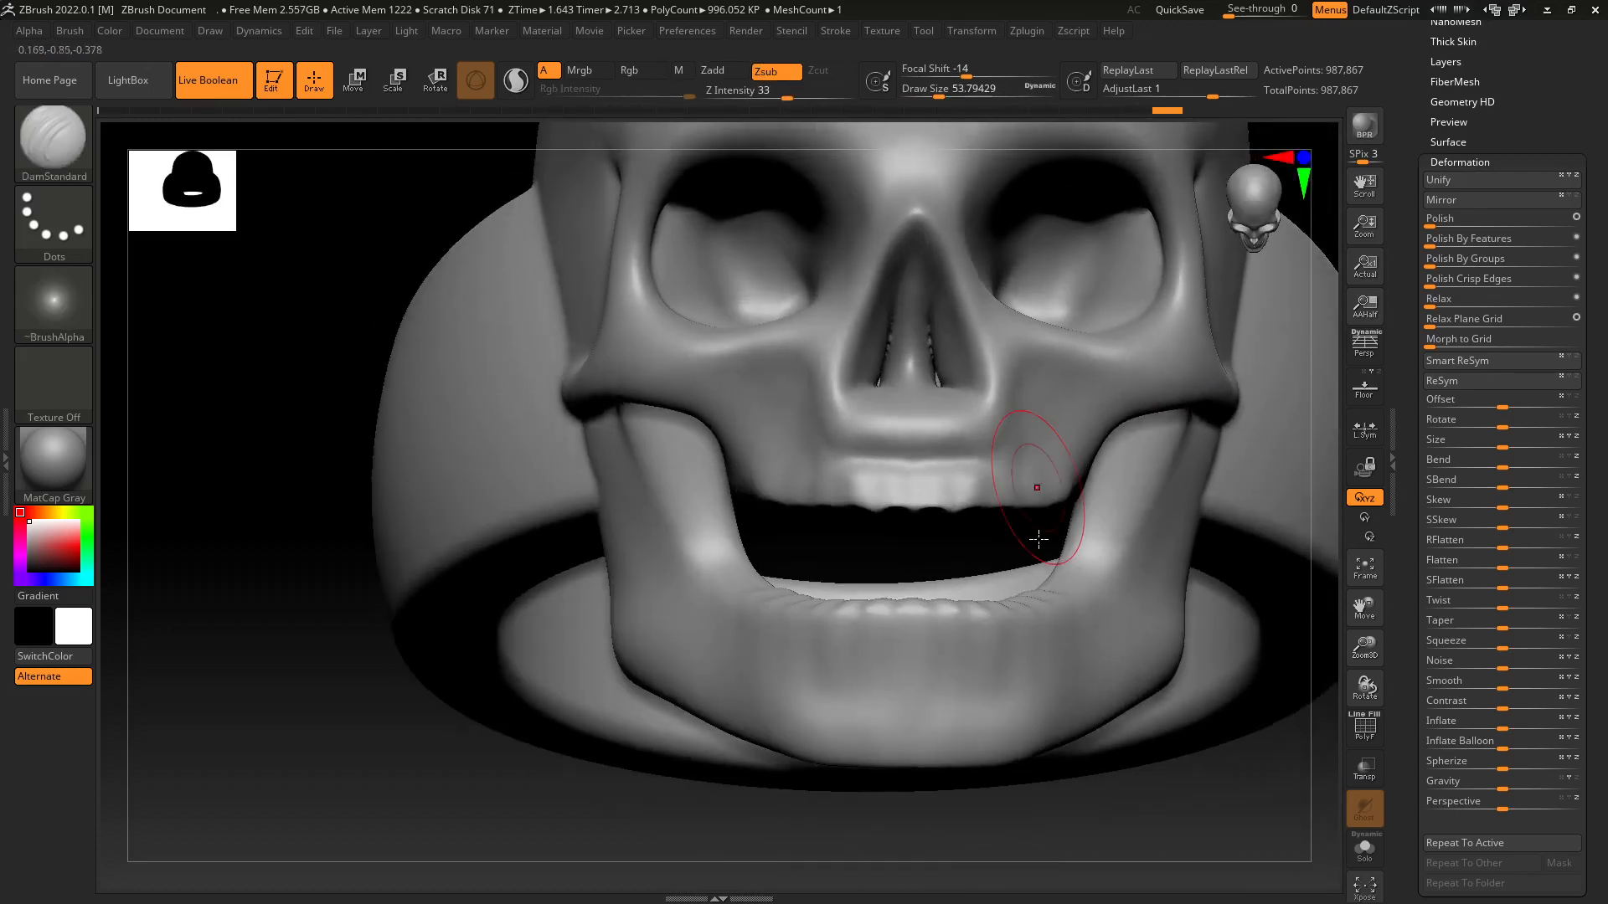
right_click_drag(1037, 542, 1034, 637, "ctrl")
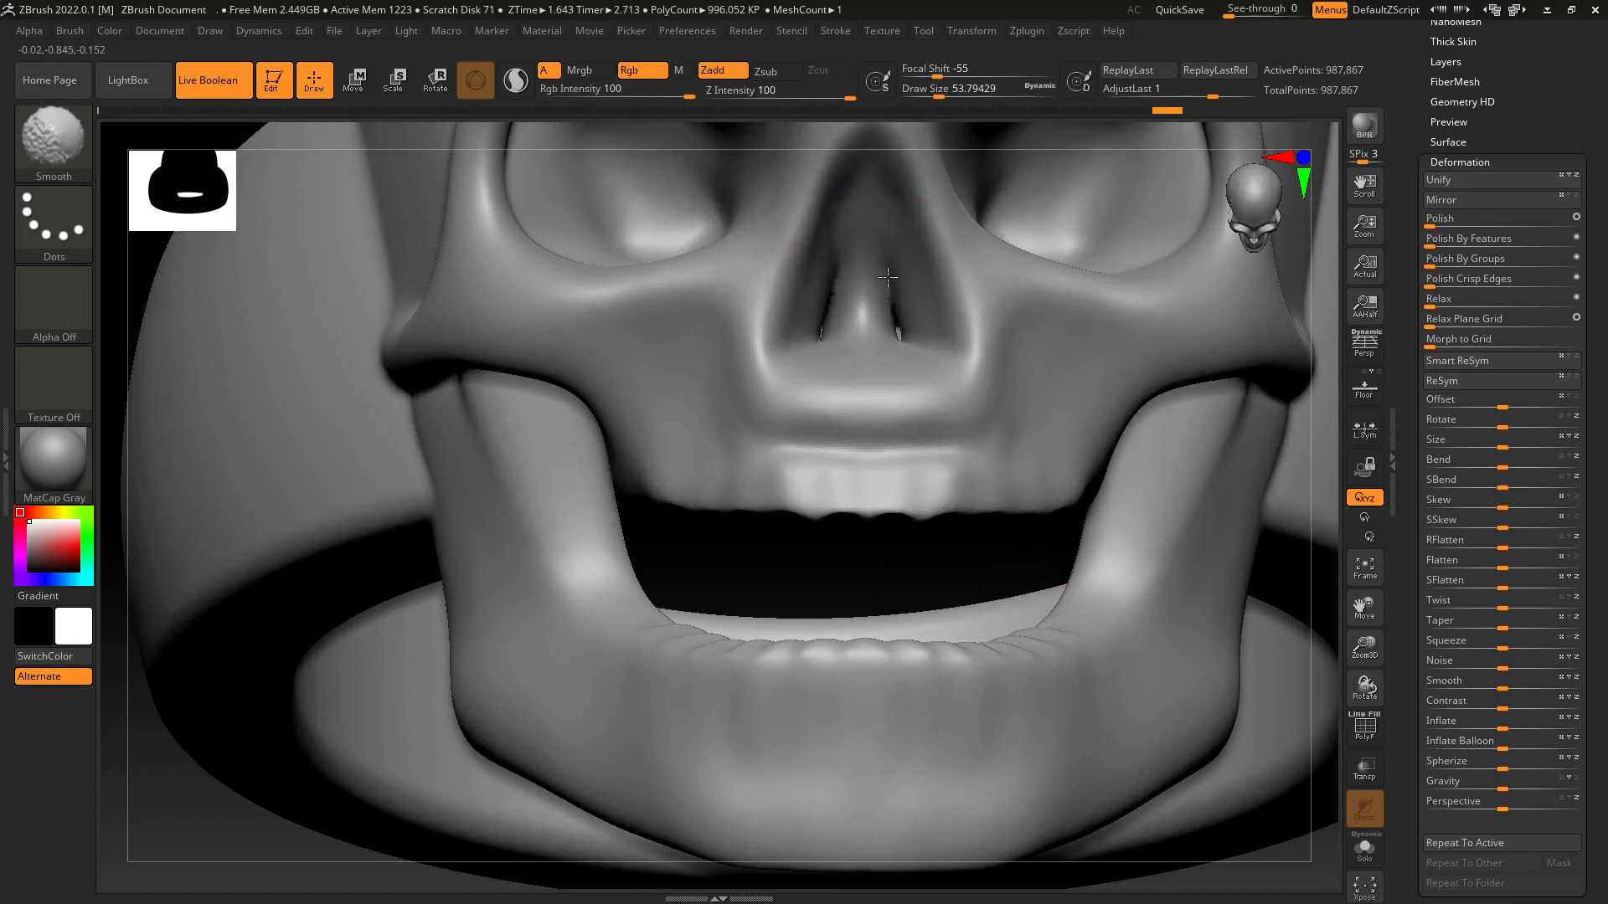
left_click_drag(823, 295, 825, 331, "shift")
Set the draw size to about 94 and smooth the cut edge around the skull's flat back down to the band.
right_click_drag(882, 407, 888, 515)
mouse_move(922, 388)
right_mouse_down()
mouse_move(967, 380)
mouse_move(872, 399)
mouse_move(873, 414)
right_mouse_up()
right_click_drag(876, 477, 888, 569, "ctrl")
mouse_move(890, 309)
right_mouse_down("alt")
mouse_move(851, 416)
mouse_move(915, 330)
mouse_move(994, 330)
mouse_move(1016, 309)
mouse_move(965, 355)
right_mouse_up("alt")
right_click_drag(922, 485, 520, 502, "ctrl")
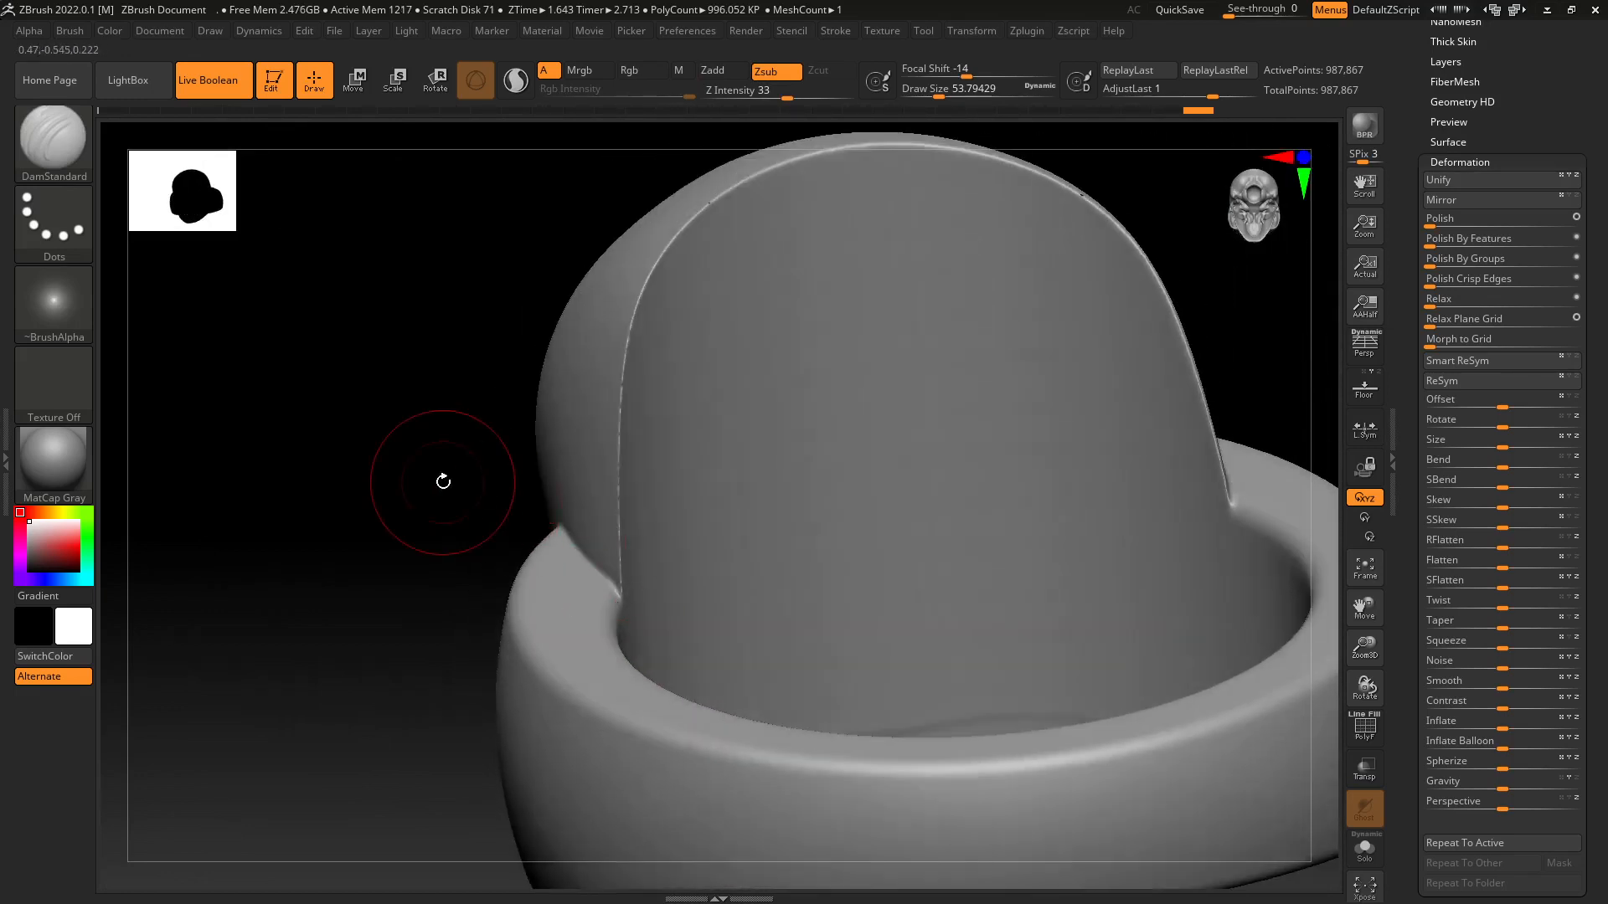
key("shift")
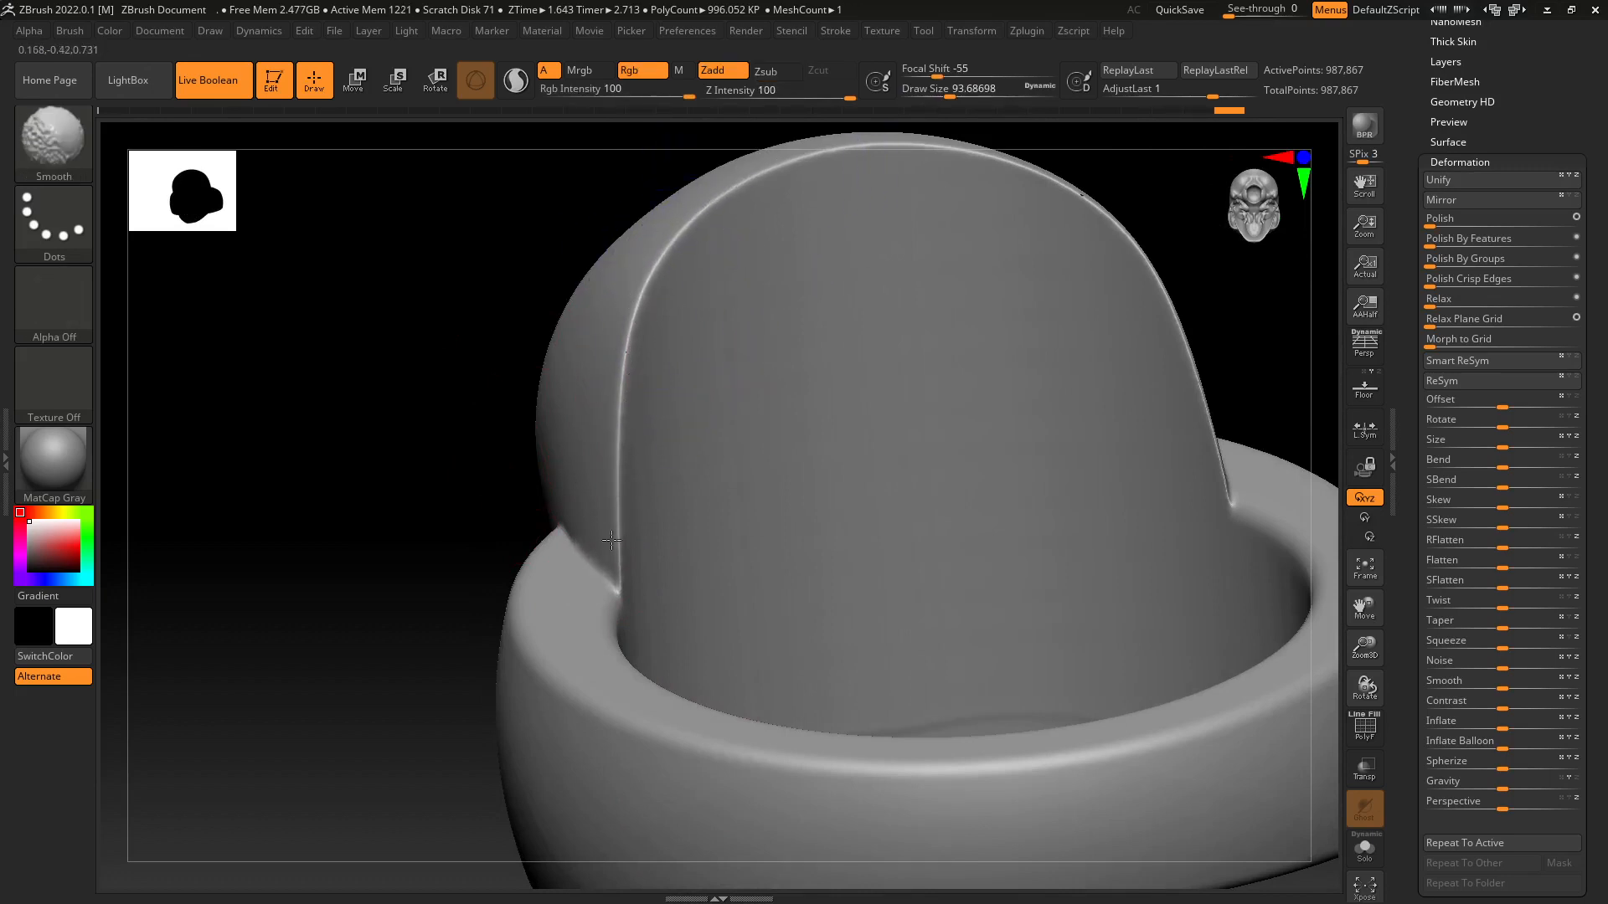
mouse_move(478, 445)
right_mouse_down()
mouse_move(499, 500)
mouse_move(566, 496)
mouse_move(664, 440)
mouse_move(707, 575)
mouse_move(740, 428)
mouse_move(662, 419)
mouse_move(627, 460)
right_mouse_up()
Smooth the remaining stretches of the skull's cut edge and its junctions with the ring band.
mouse_move(469, 526)
left_mouse_down("shift")
mouse_move(491, 434)
mouse_move(549, 469)
left_mouse_up("shift")
mouse_move(561, 477)
right_mouse_down()
mouse_move(703, 513)
mouse_move(737, 496)
right_mouse_up()
left_click_drag(613, 474, 607, 460, "shift")
mouse_move(638, 480)
right_mouse_down()
mouse_move(689, 466)
mouse_move(696, 440)
right_mouse_up()
left_click_drag(582, 466, 710, 449, "shift")
right_click_drag(710, 449, 722, 503)
mouse_move(708, 469)
left_mouse_down("shift")
mouse_move(737, 449)
mouse_move(887, 495)
left_mouse_up("shift")
Smooth the bridge of the nose, the brow and the temple ridge on the skull's left side.
right_click_drag(886, 494, 749, 542)
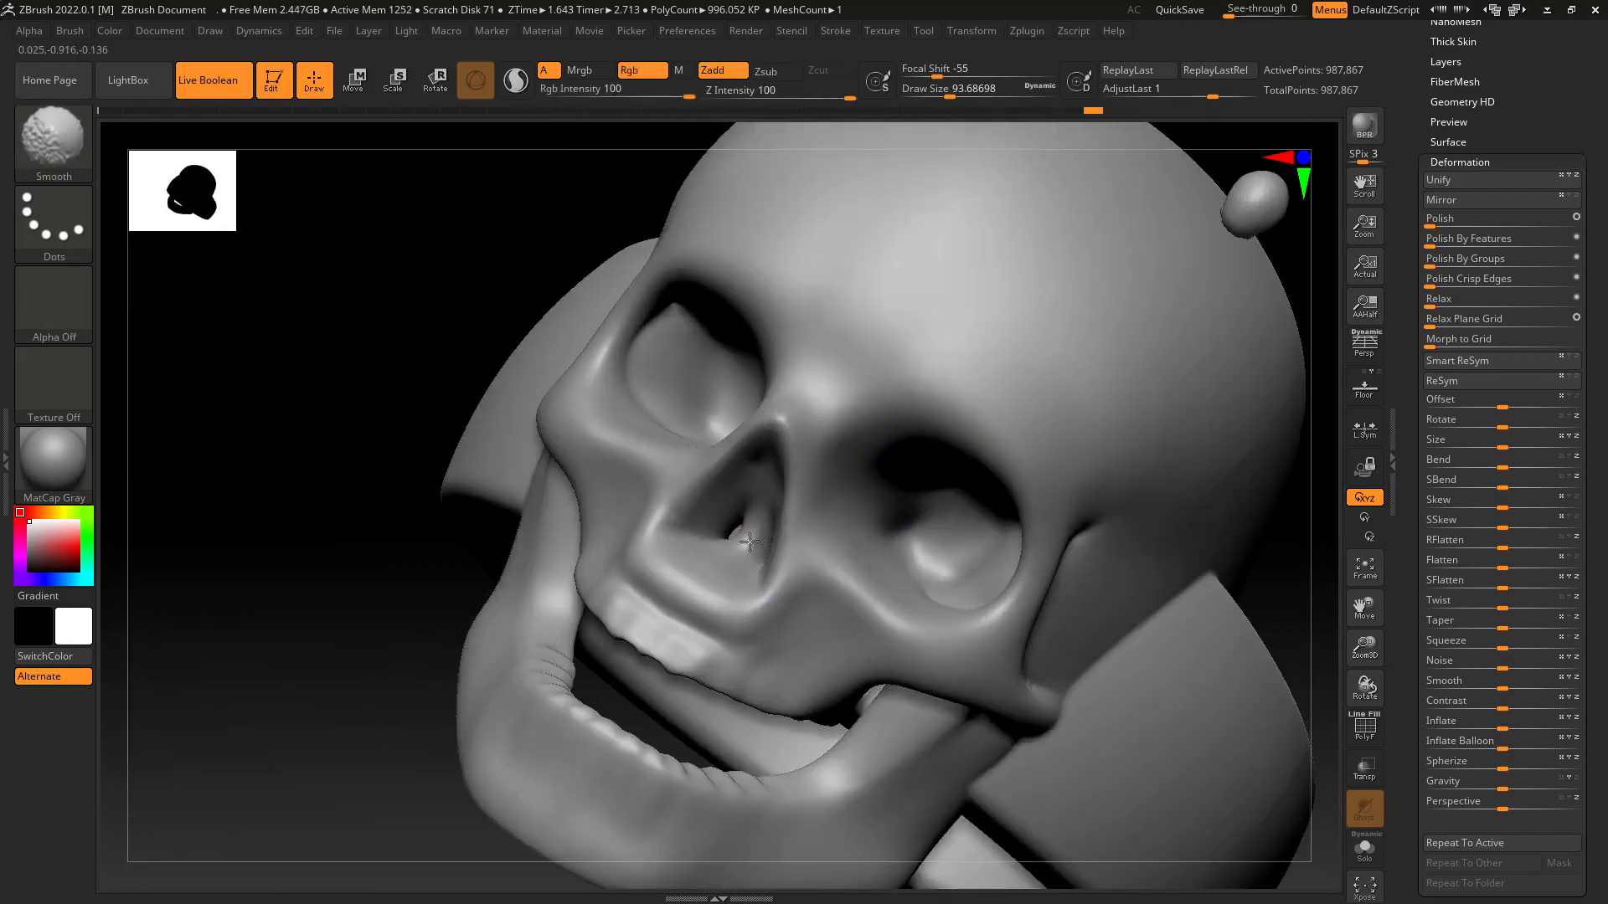
left_click_drag(807, 597, 839, 424, "shift")
left_click_drag(978, 445, 1001, 459, "shift")
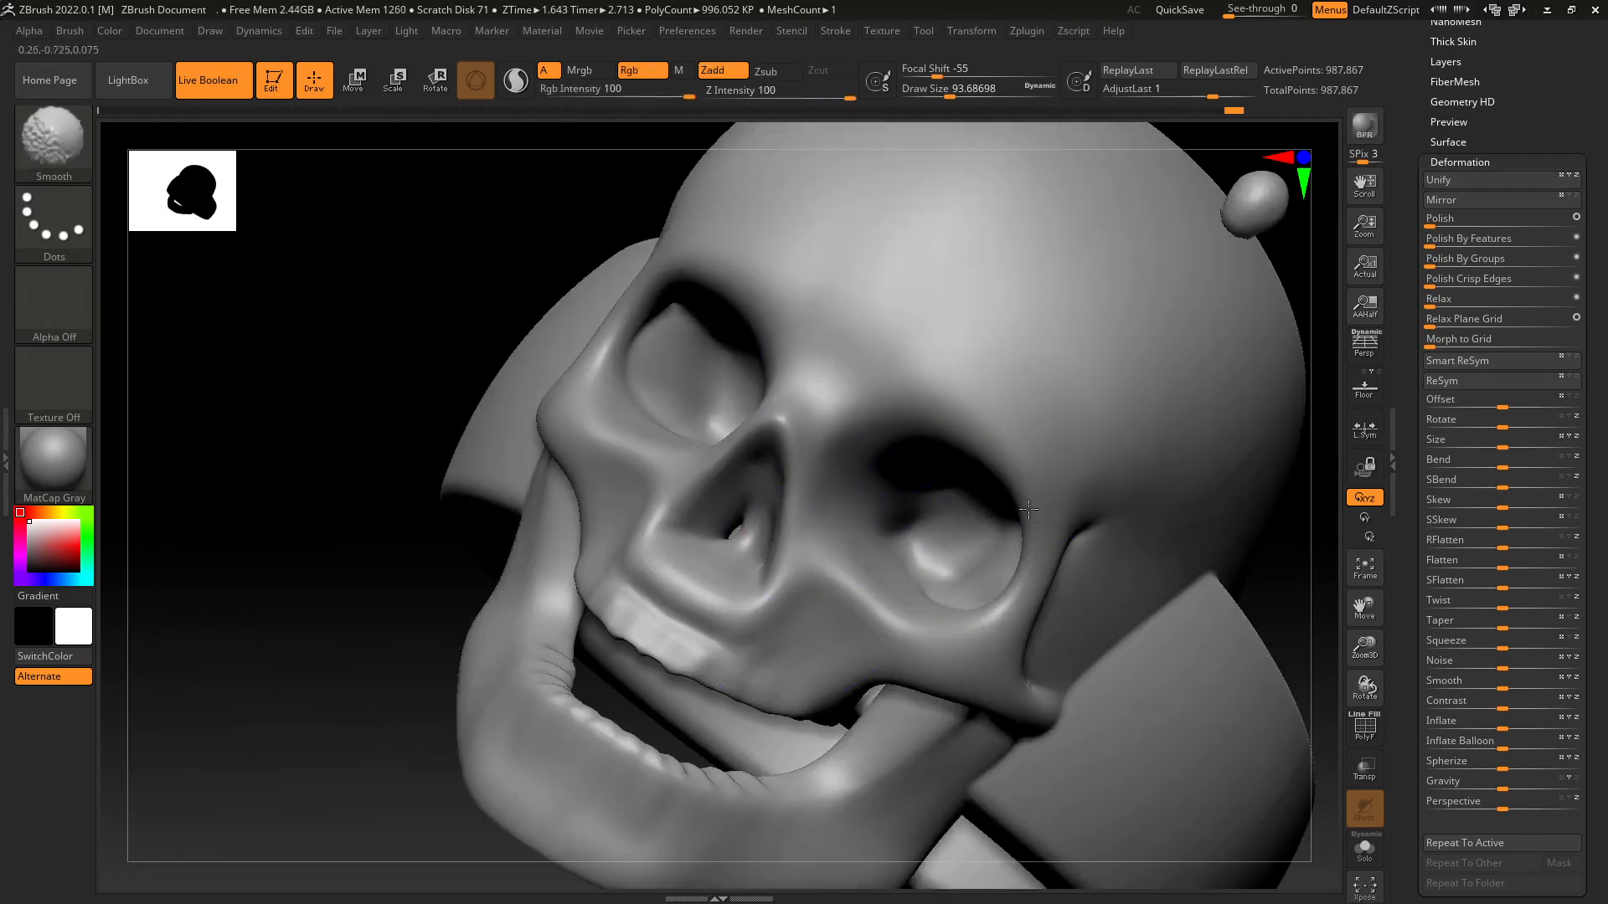
left_click_drag(1091, 500, 1127, 528, "shift")
Smooth the left temple and the seam where the cheekbone meets the ring band.
mouse_move(1148, 543)
right_mouse_down("alt")
mouse_move(976, 455)
mouse_move(871, 436)
right_mouse_up("alt")
left_click_drag(946, 453, 1001, 462, "shift")
right_click_drag(988, 514, 906, 360, "alt")
left_click_drag(906, 360, 919, 403, "shift")
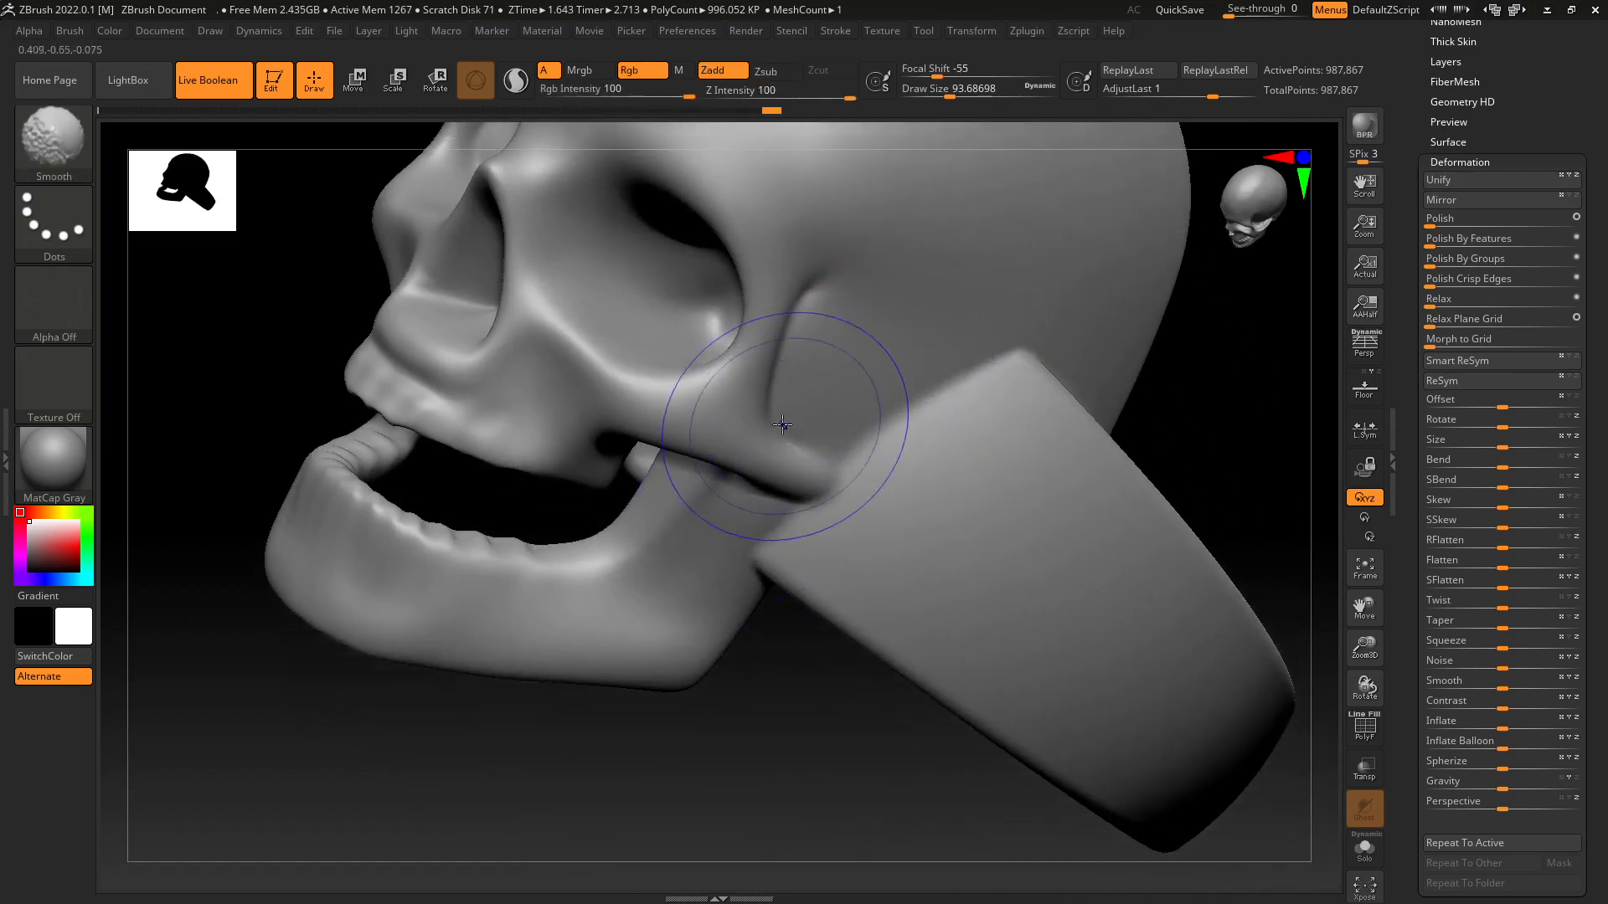
right_click_drag(991, 513, 912, 427, "alt")
left_click_drag(946, 285, 840, 355, "shift")
Smooth the seam between the ring band and the skull's right temple.
mouse_move(825, 393)
right_mouse_down()
mouse_move(955, 470)
mouse_move(1059, 402)
right_mouse_up()
right_click_drag(795, 426, 825, 578)
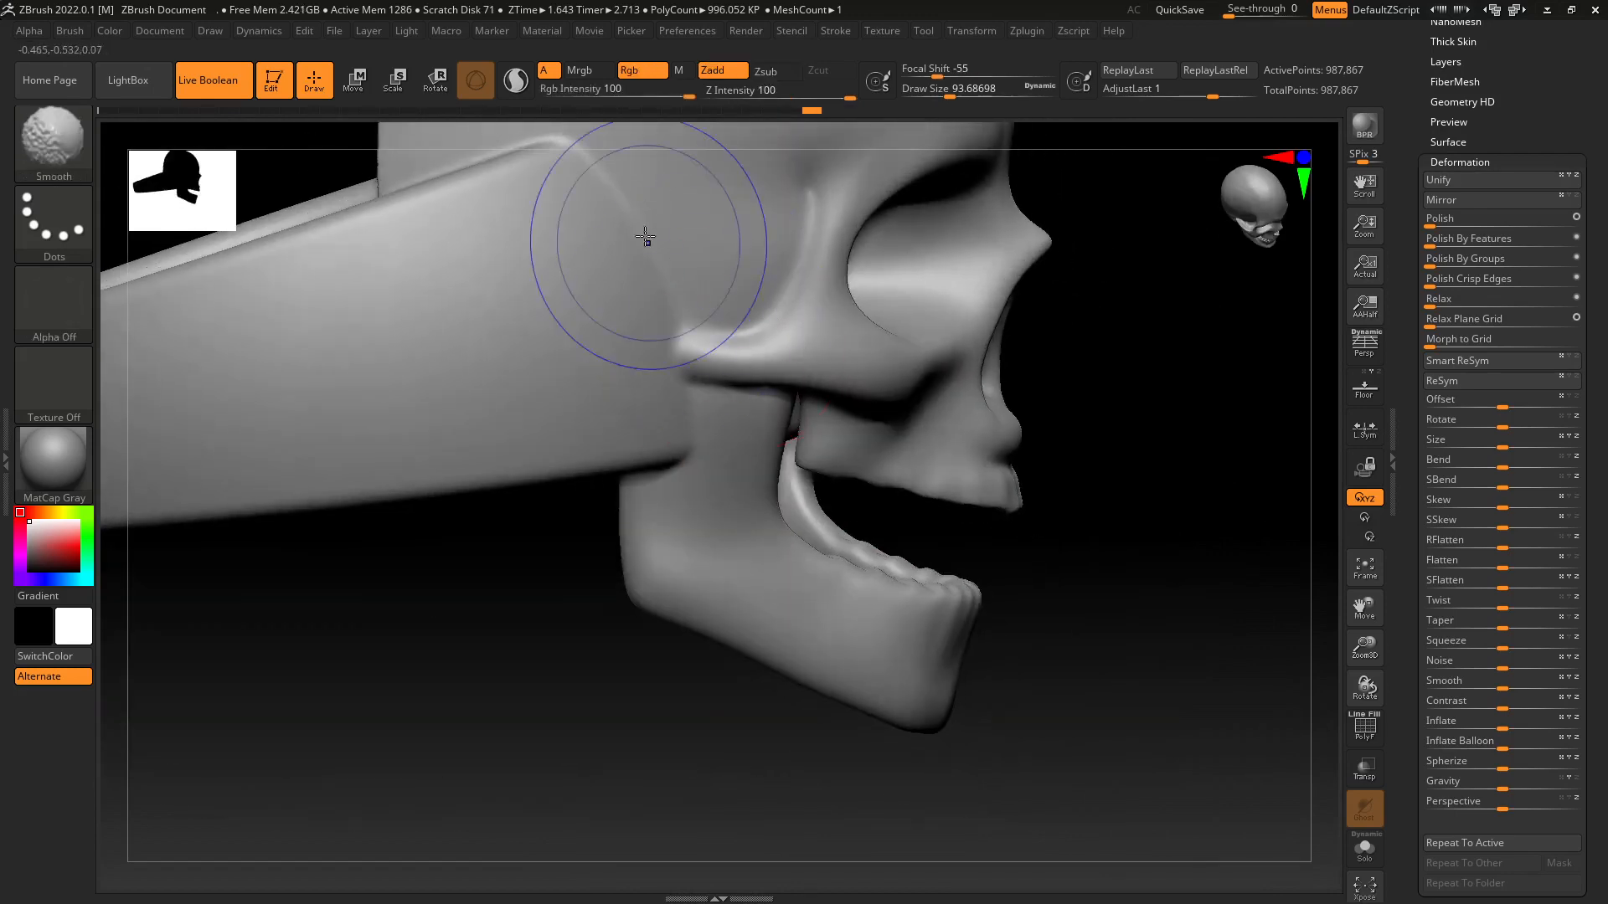
left_click_drag(646, 237, 651, 303, "shift")
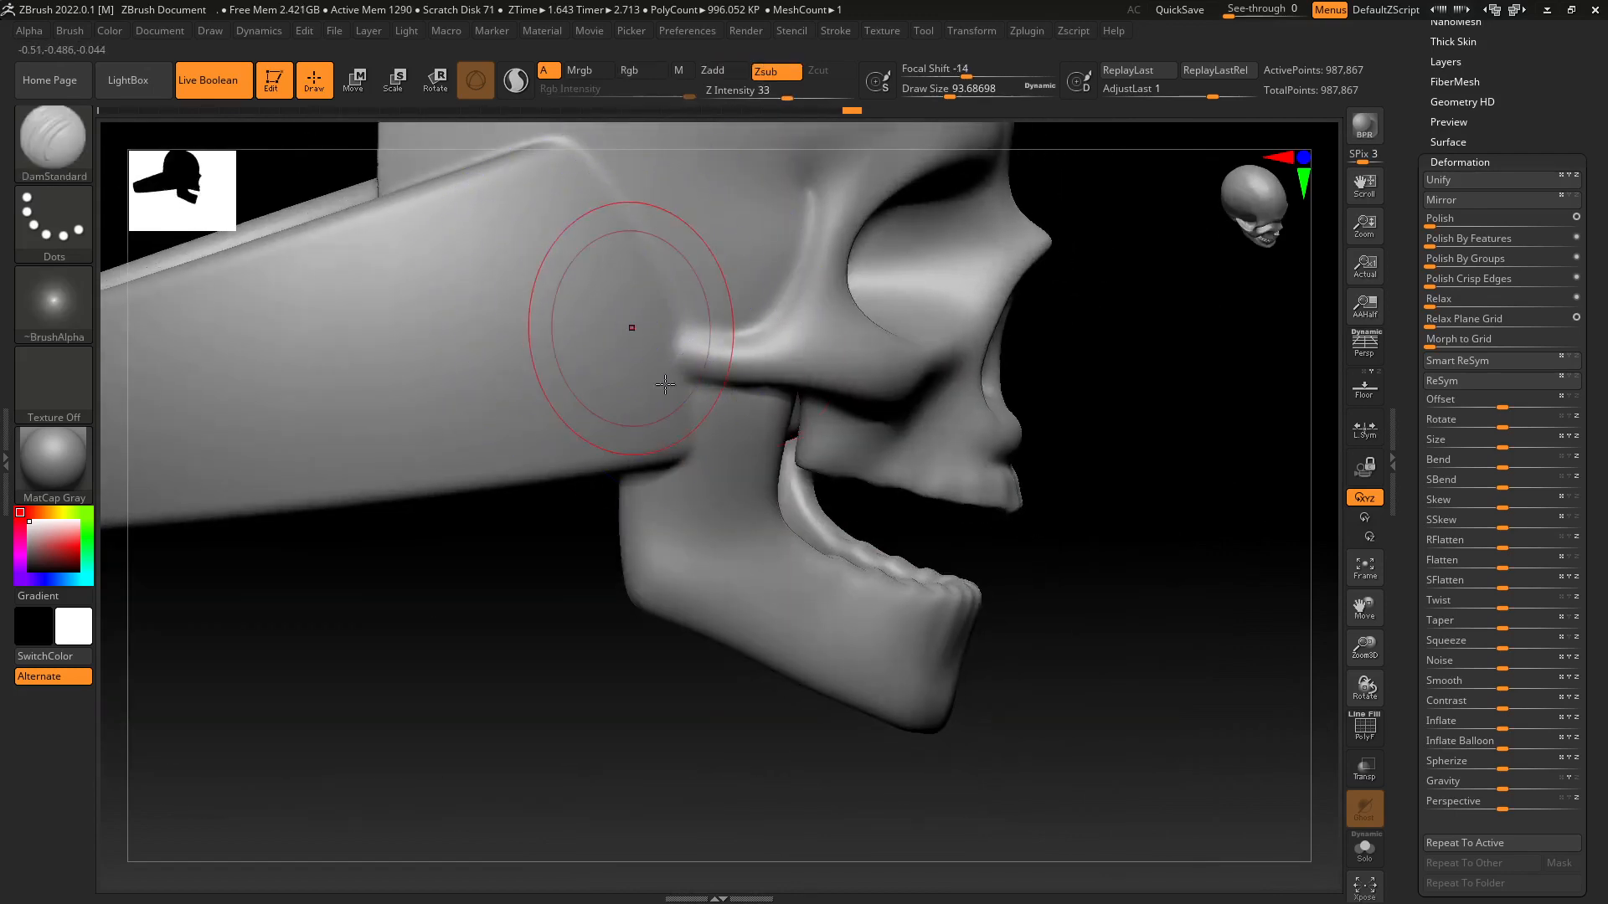
Examine the jaw joints, the palate and the inside of the band from below and behind.
right_click_drag(629, 326, 669, 370)
key("shift")
right_click_drag(728, 438, 785, 383)
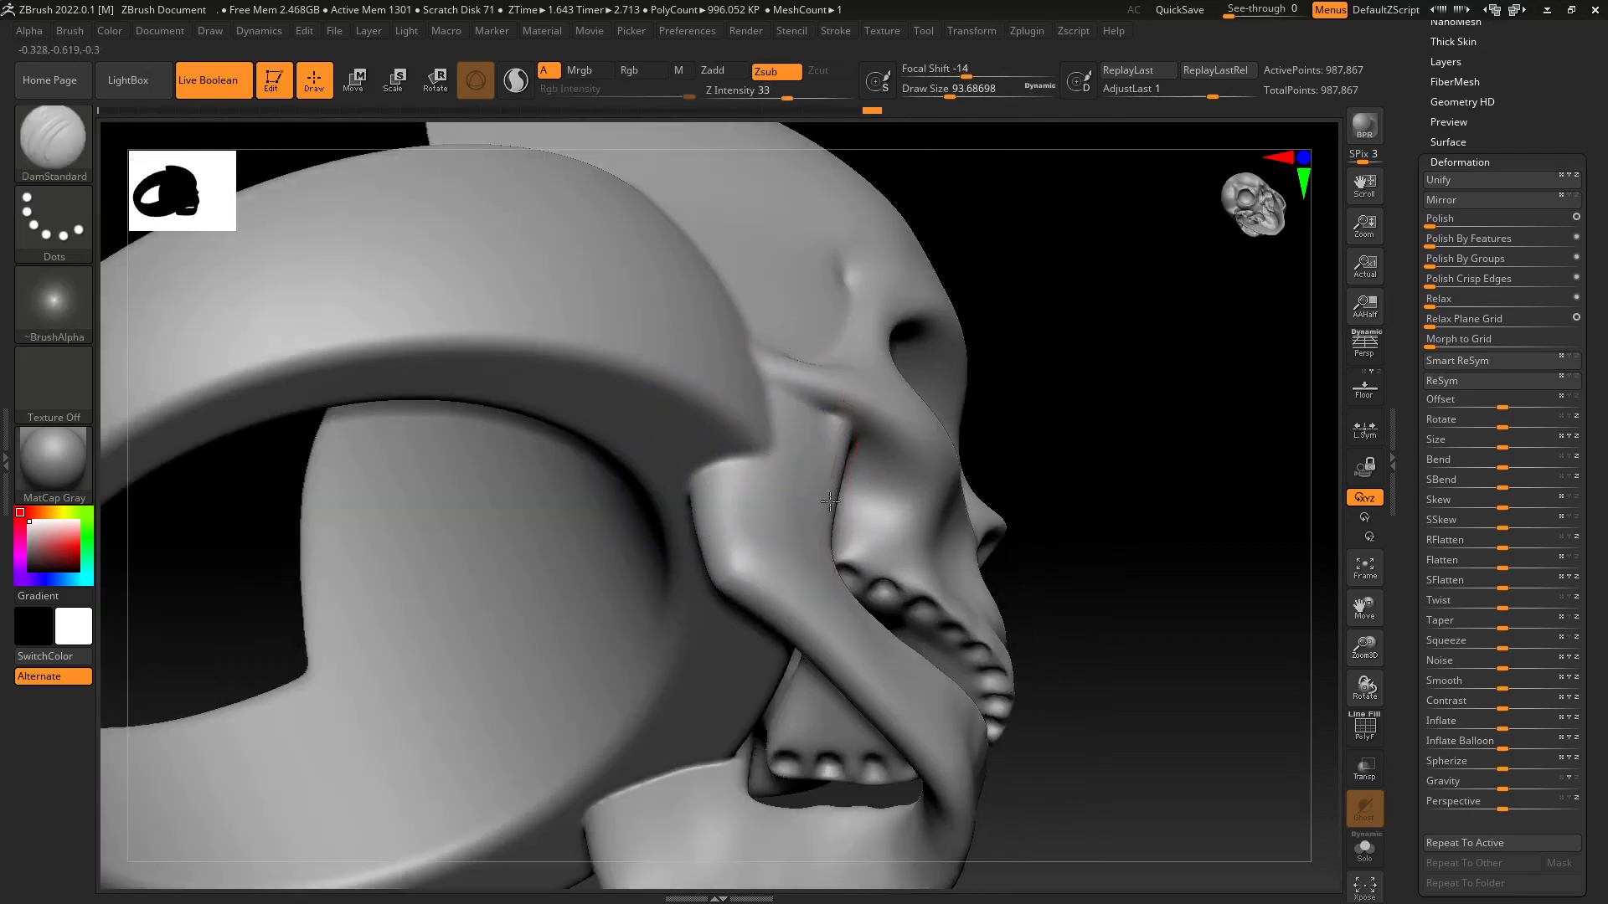
mouse_move(715, 473)
right_mouse_down()
mouse_move(838, 464)
mouse_move(753, 502)
mouse_move(665, 575)
right_mouse_up()
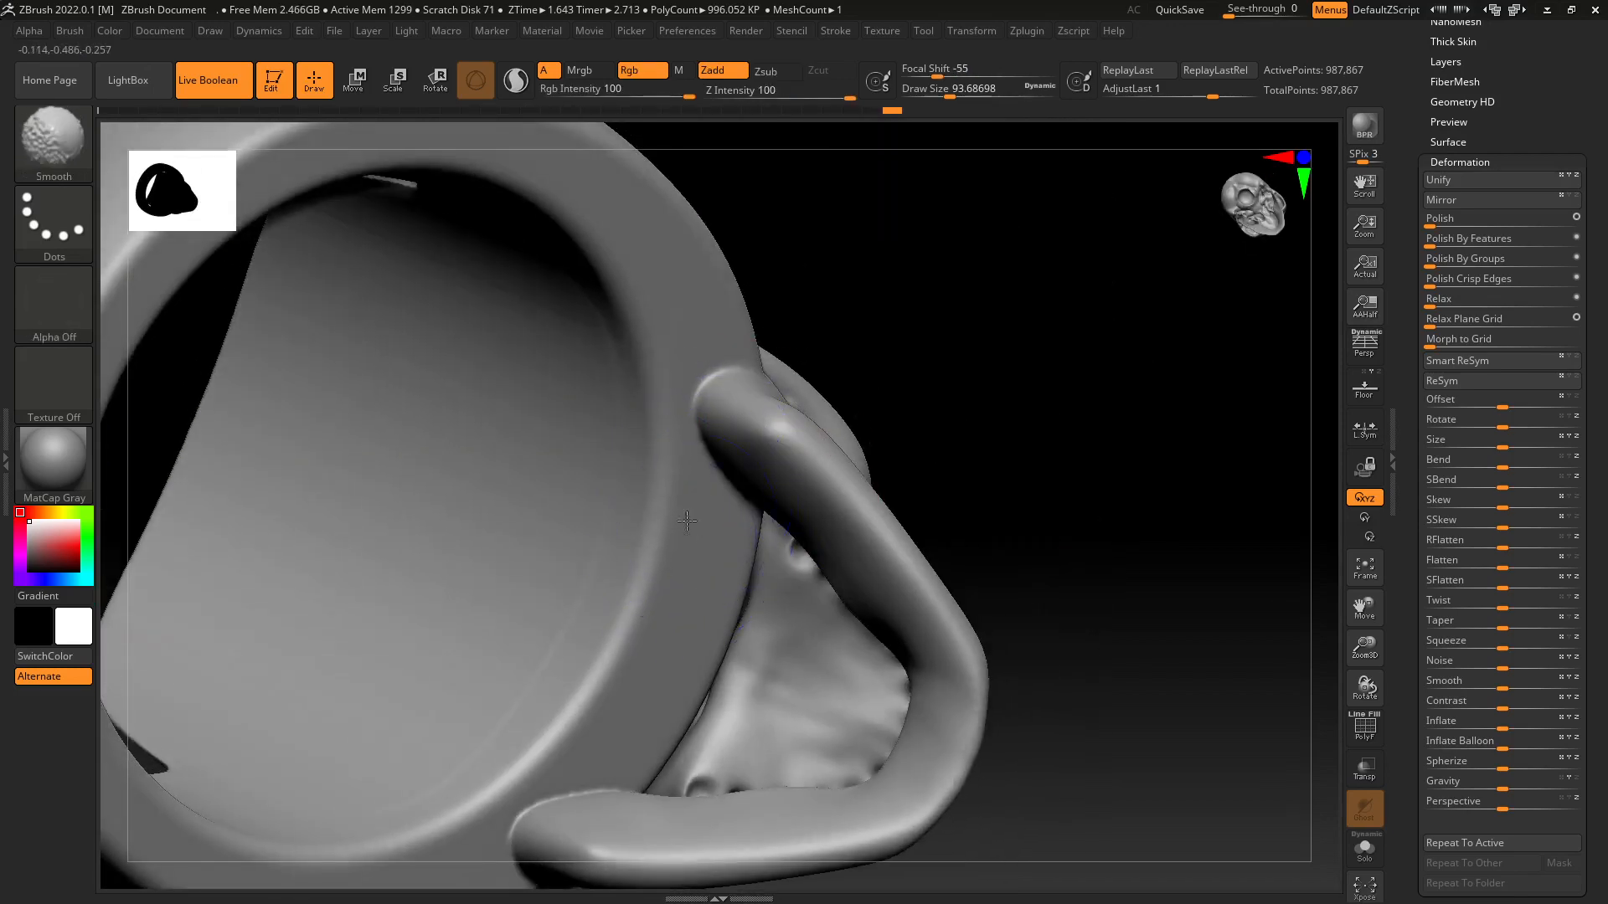
right_click_drag(812, 428, 920, 355, "alt")
right_click_drag(872, 435, 793, 488, "ctrl")
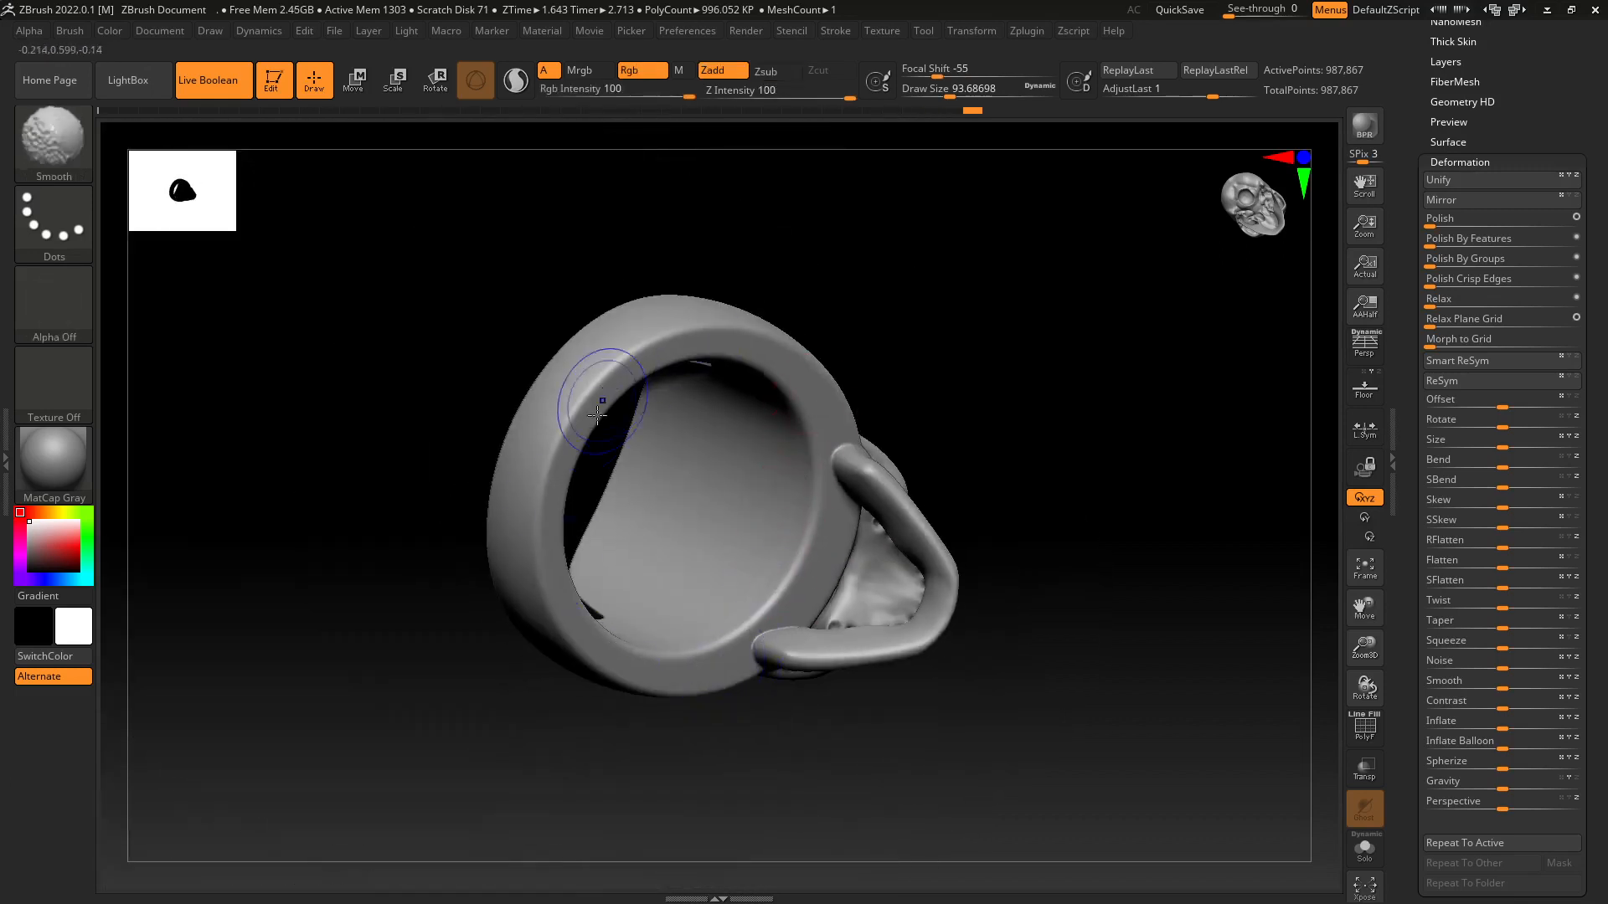
right_click_drag(602, 531, 967, 487)
mouse_move(661, 455)
right_mouse_down()
mouse_move(1085, 560)
mouse_move(1077, 545)
mouse_move(897, 657)
mouse_move(900, 592)
mouse_move(1022, 610)
mouse_move(1058, 586)
mouse_move(940, 520)
mouse_move(933, 650)
mouse_move(940, 567)
mouse_move(919, 646)
mouse_move(942, 488)
mouse_move(927, 549)
mouse_move(920, 525)
mouse_move(958, 636)
mouse_move(681, 495)
mouse_move(741, 603)
mouse_move(775, 575)
mouse_move(797, 664)
mouse_move(791, 590)
mouse_move(782, 639)
mouse_move(804, 582)
mouse_move(754, 587)
mouse_move(768, 639)
mouse_move(886, 584)
mouse_move(915, 545)
mouse_move(736, 621)
mouse_move(772, 732)
mouse_move(796, 503)
mouse_move(787, 628)
mouse_move(851, 645)
mouse_move(761, 460)
mouse_move(695, 469)
mouse_move(643, 445)
mouse_move(777, 524)
mouse_move(875, 466)
mouse_move(893, 474)
mouse_move(829, 583)
mouse_move(796, 455)
mouse_move(761, 564)
mouse_move(675, 349)
mouse_move(650, 413)
mouse_move(586, 456)
mouse_move(647, 489)
mouse_move(704, 492)
mouse_move(829, 434)
mouse_move(820, 386)
mouse_move(897, 502)
mouse_move(897, 452)
mouse_move(876, 455)
mouse_move(940, 510)
mouse_move(861, 427)
mouse_move(864, 471)
mouse_move(837, 389)
mouse_move(929, 513)
mouse_move(969, 485)
mouse_move(878, 571)
mouse_move(944, 527)
mouse_move(889, 508)
mouse_move(886, 419)
mouse_move(890, 581)
mouse_move(889, 509)
mouse_move(872, 581)
mouse_move(887, 527)
mouse_move(977, 581)
right_mouse_up()
Switch the masking brush to MaskLasso while viewing the ring's underside.
key("shift")
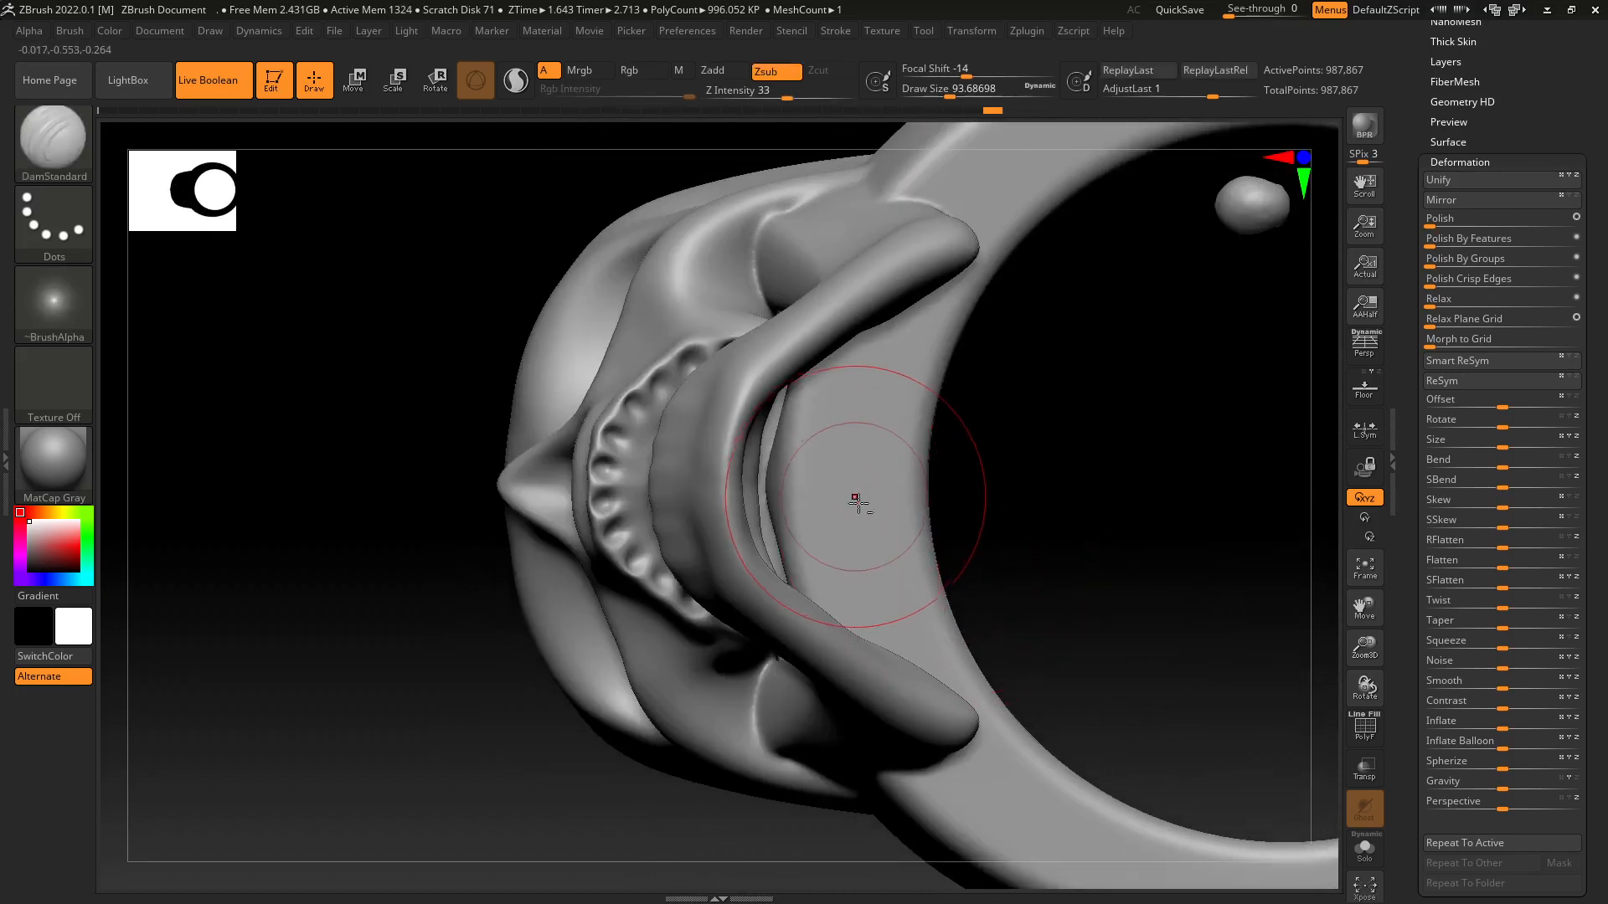
mouse_move(851, 506)
right_mouse_down()
mouse_move(854, 561)
mouse_move(846, 497)
right_mouse_up()
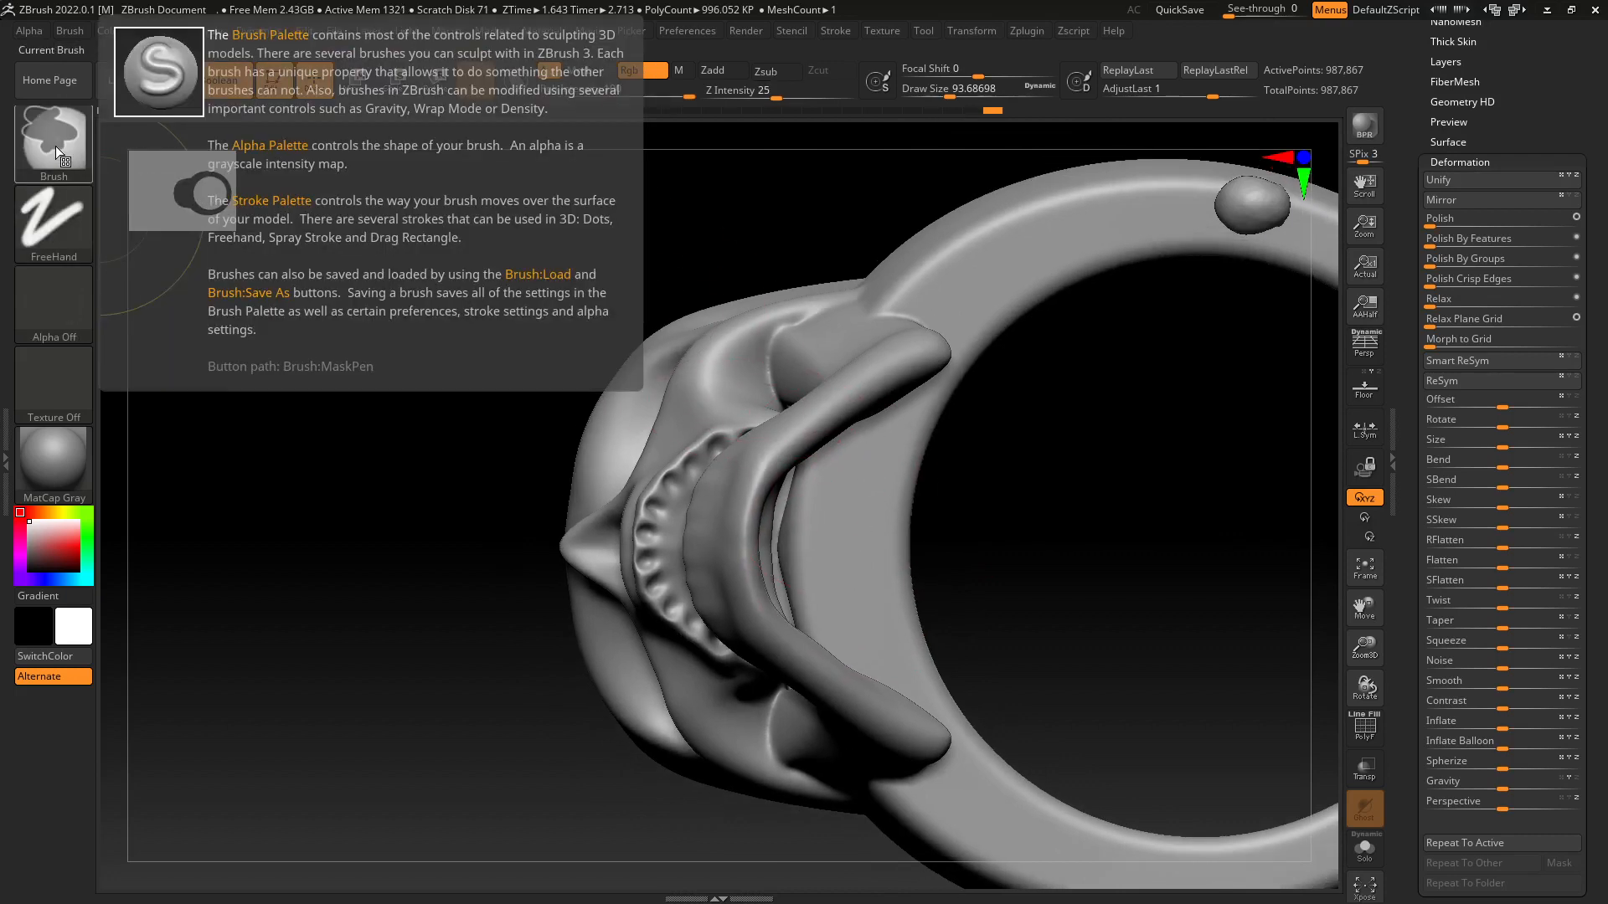
left_click(55, 146, "ctrl")
left_click(369, 238)
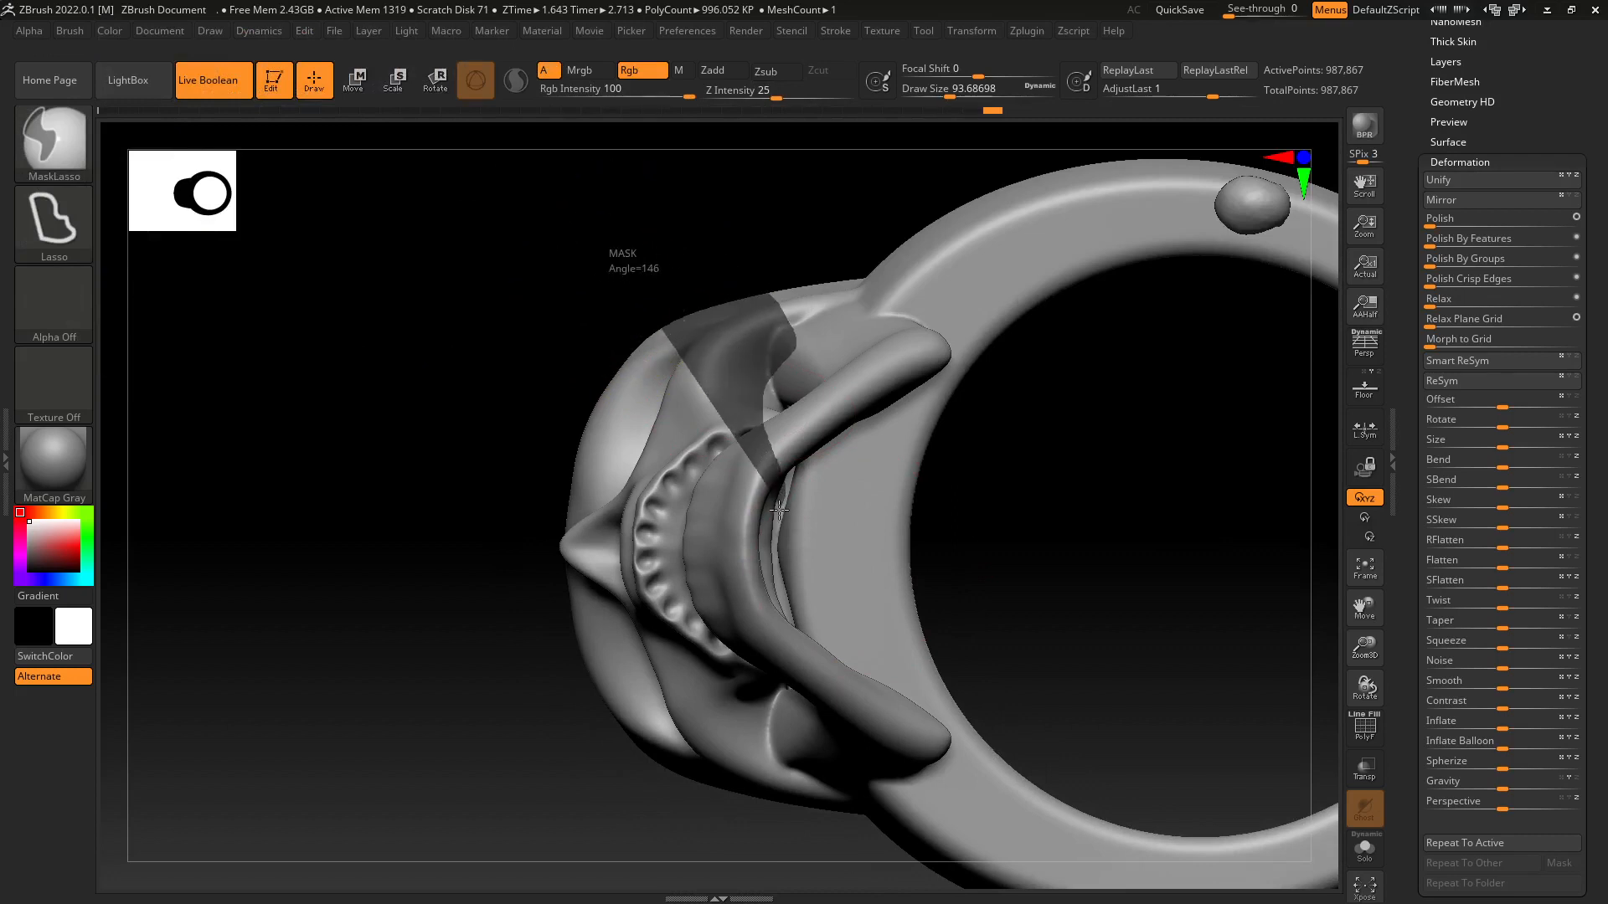
Try masking the front of the skull and reshaping the surface behind the jaw with the Move brush, and undo it.
mouse_move(771, 724)
left_mouse_down("ctrl")
mouse_move(575, 837)
mouse_move(483, 569)
left_mouse_up("ctrl")
mouse_move(728, 695)
right_mouse_down("alt")
mouse_move(687, 605)
mouse_move(602, 513)
mouse_move(584, 620)
right_mouse_up("alt")
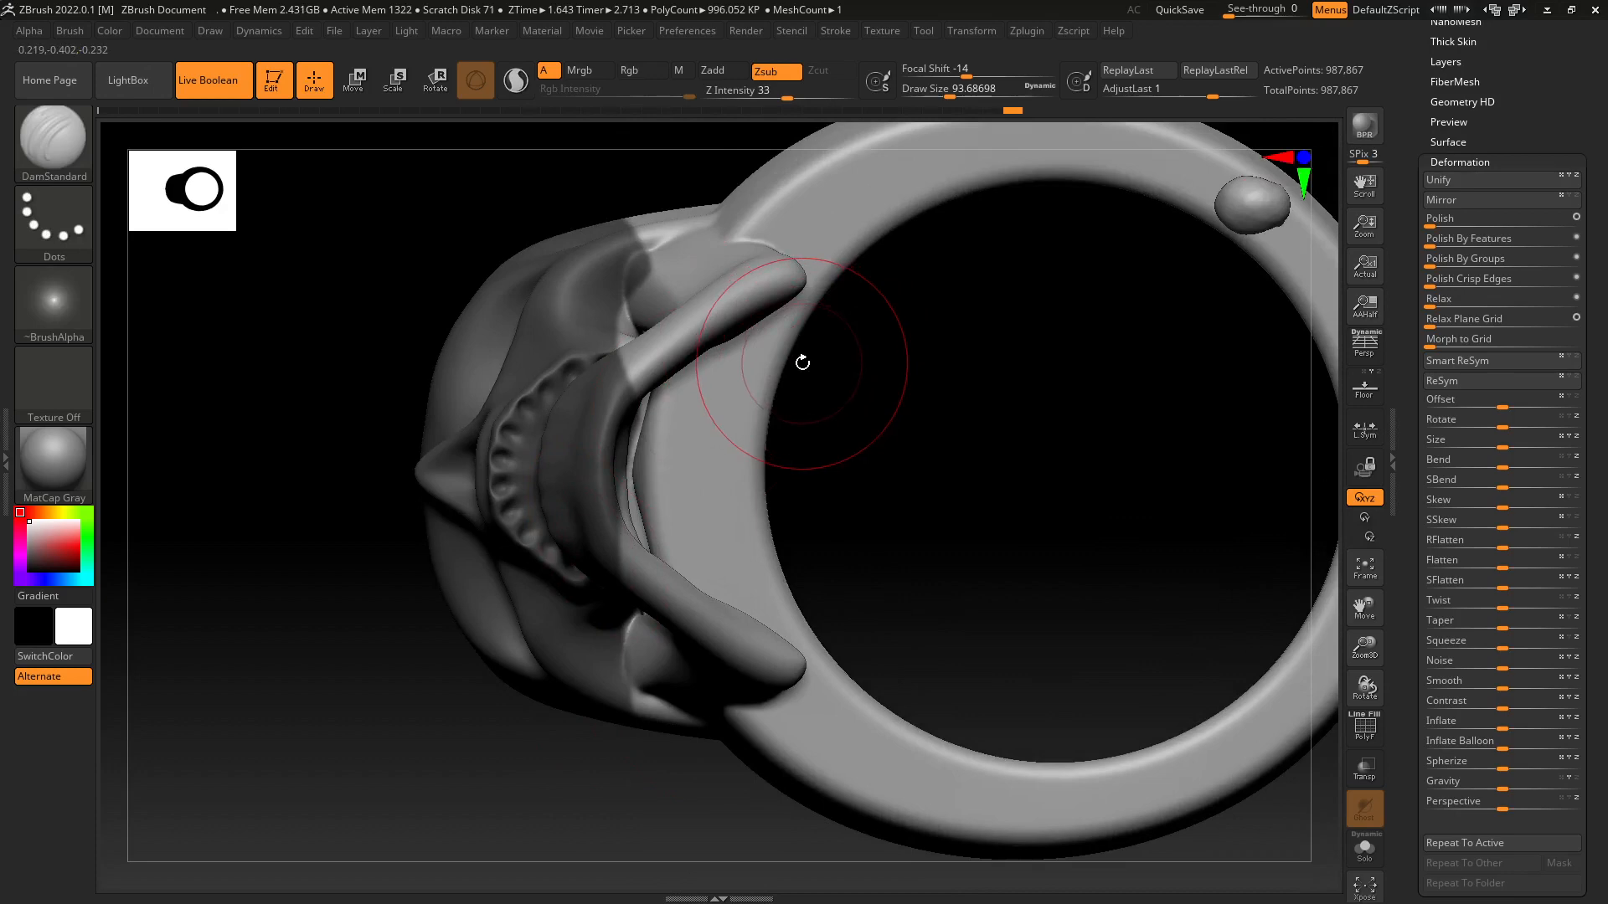
key("b")
key("m")
key("v")
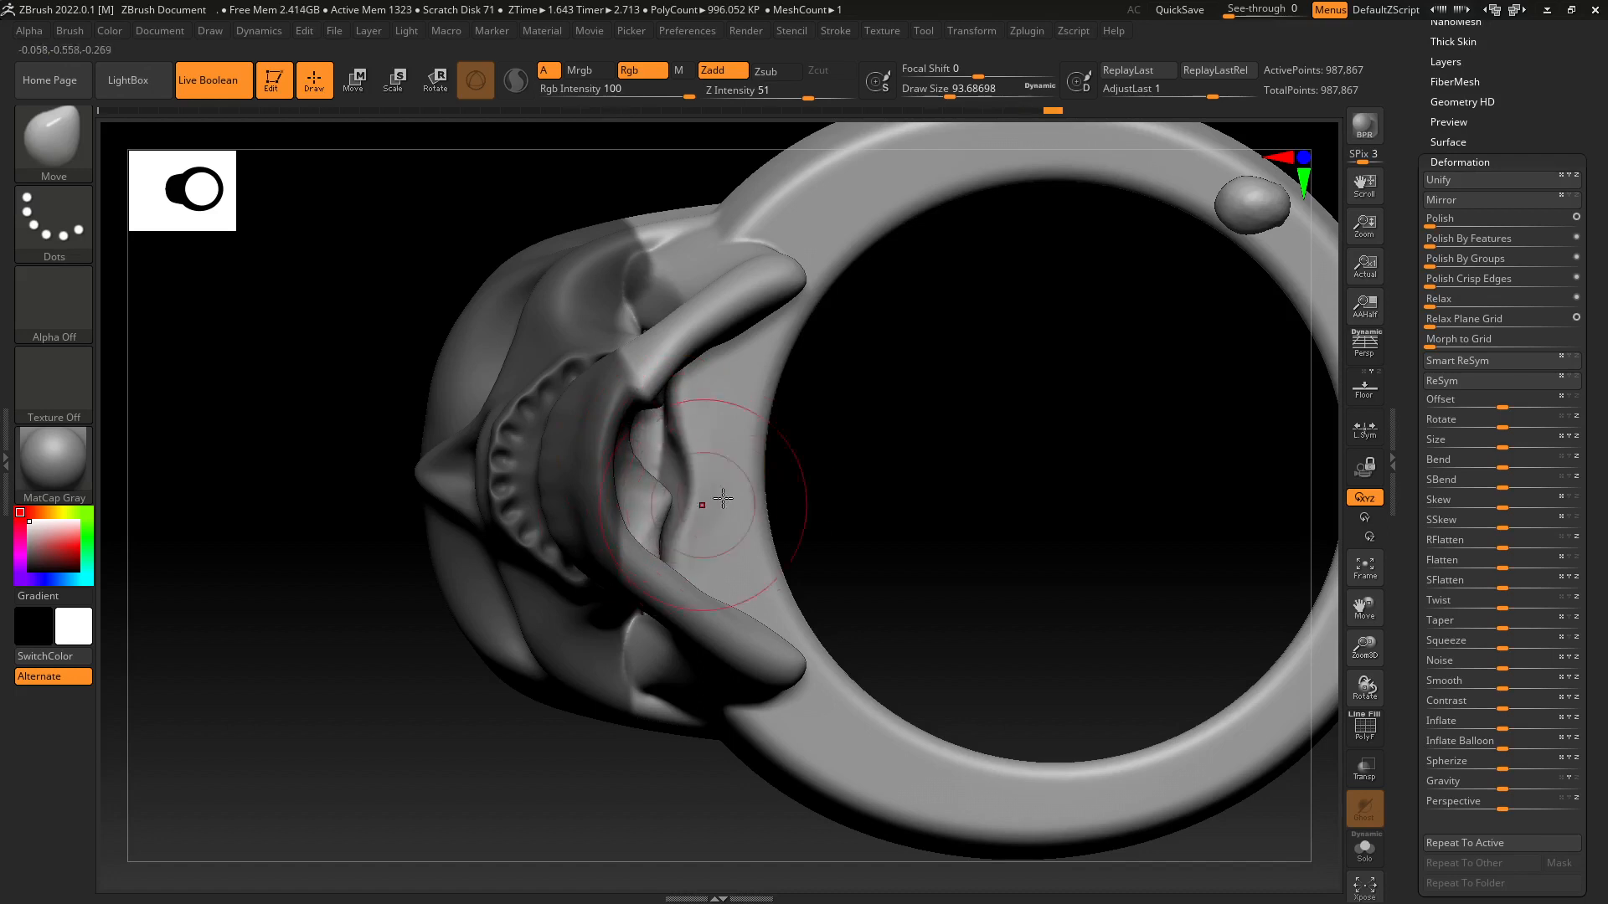
right_click_drag(723, 499, 855, 505)
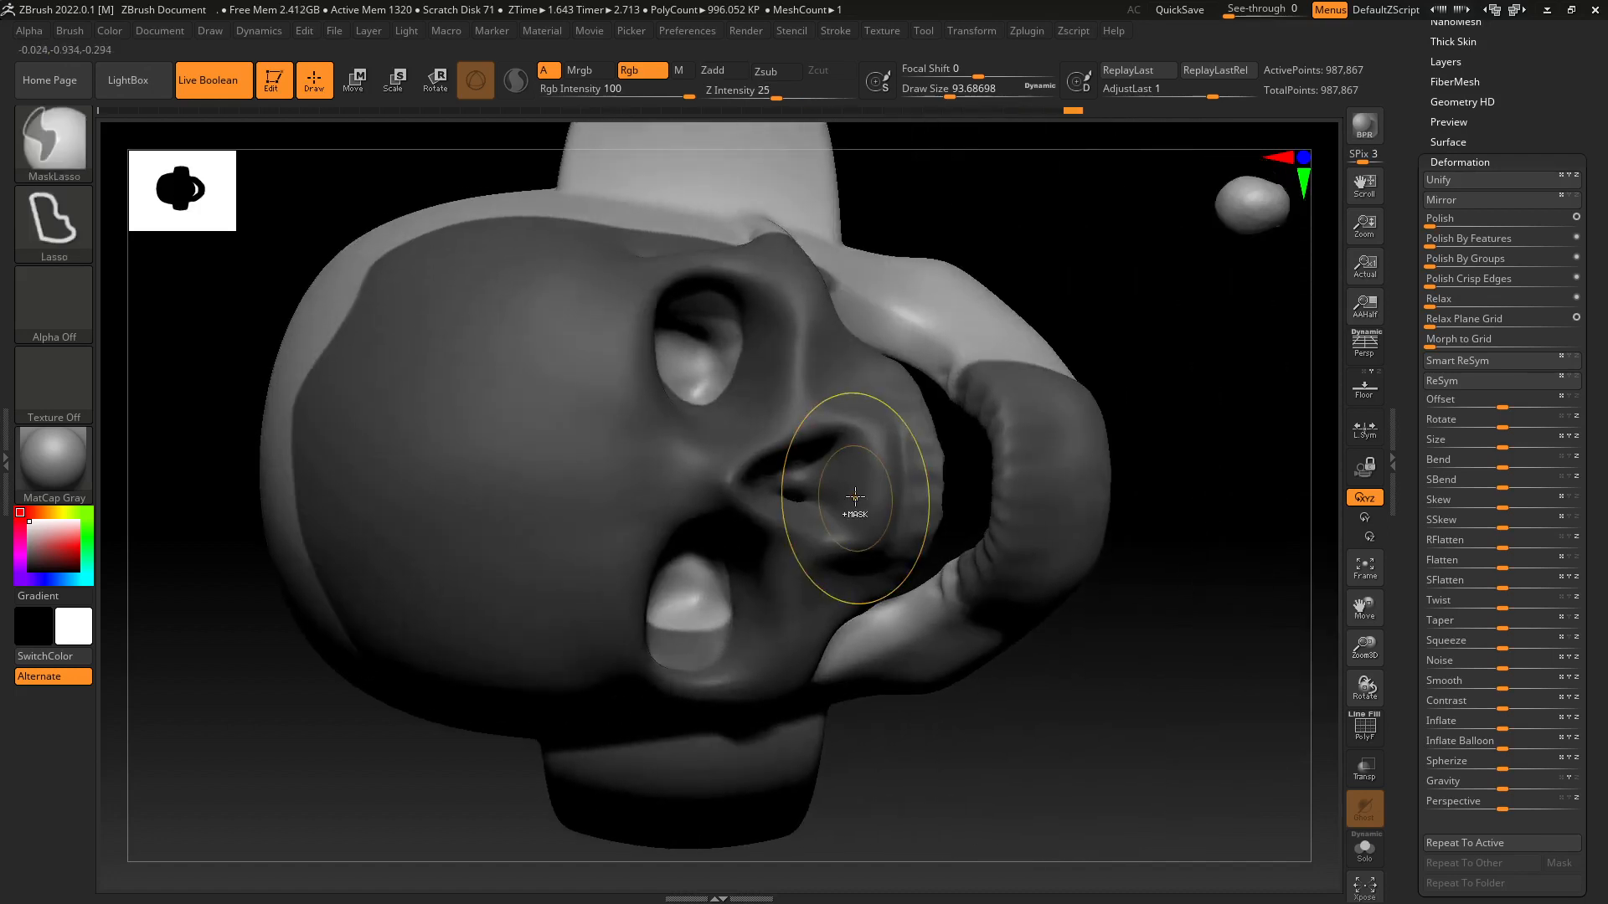
key("ctrl+z")
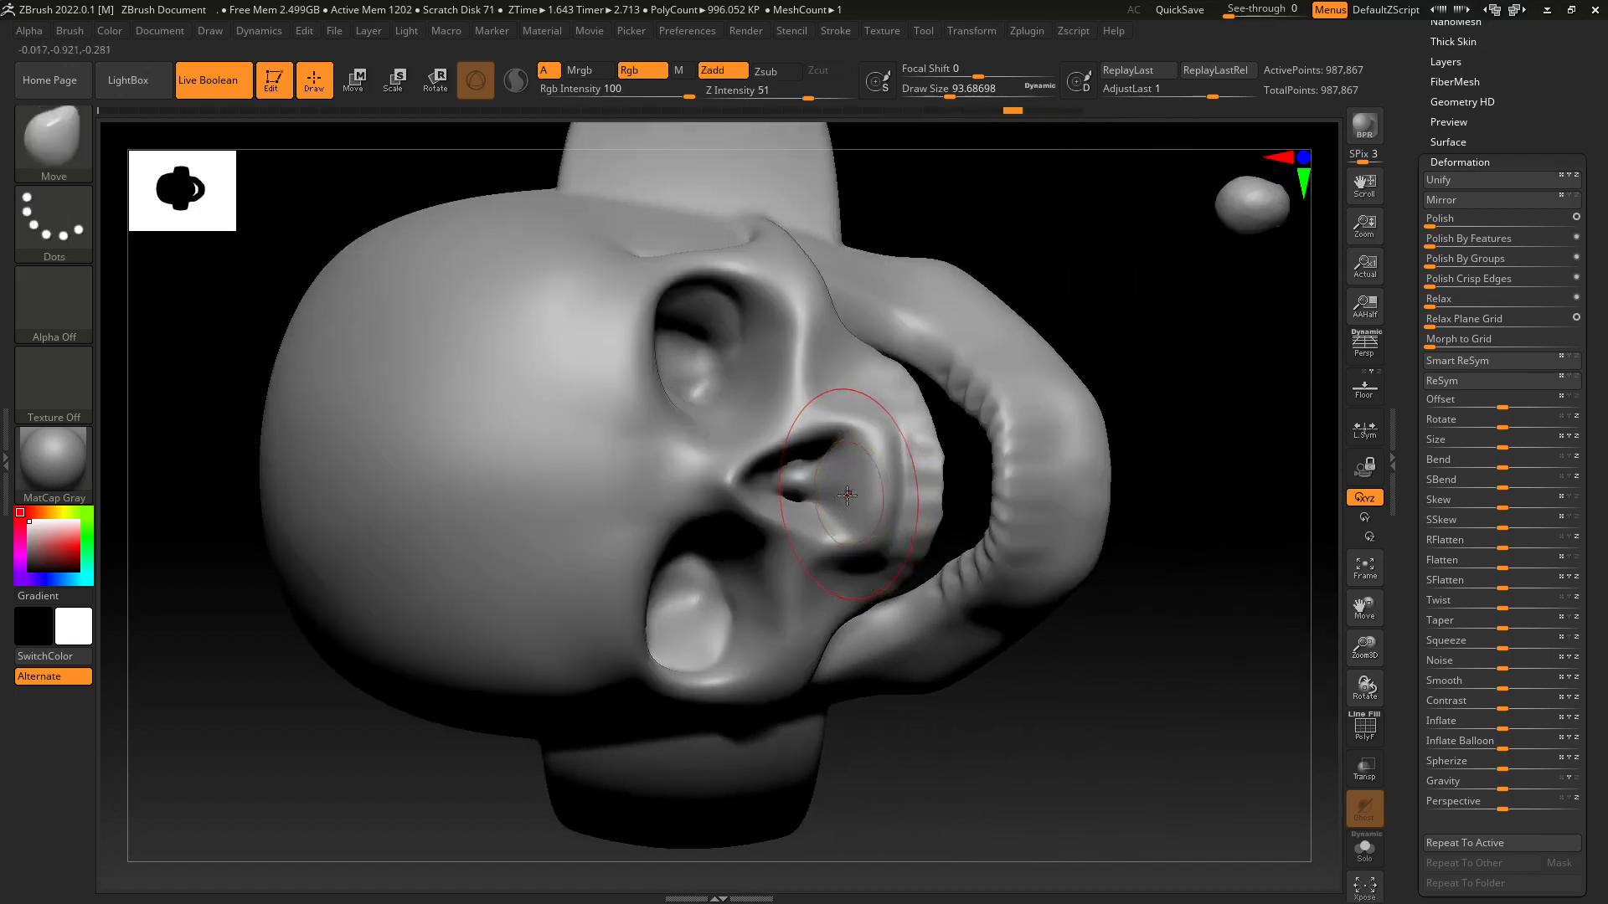
Mask the ring band with a lasso from below, leaving the jaw area unmasked.
mouse_move(847, 495)
right_mouse_down()
mouse_move(872, 388)
mouse_move(896, 444)
mouse_move(876, 427)
mouse_move(810, 460)
mouse_move(832, 359)
mouse_move(765, 504)
mouse_move(709, 548)
mouse_move(707, 445)
right_mouse_up()
key("ctrl")
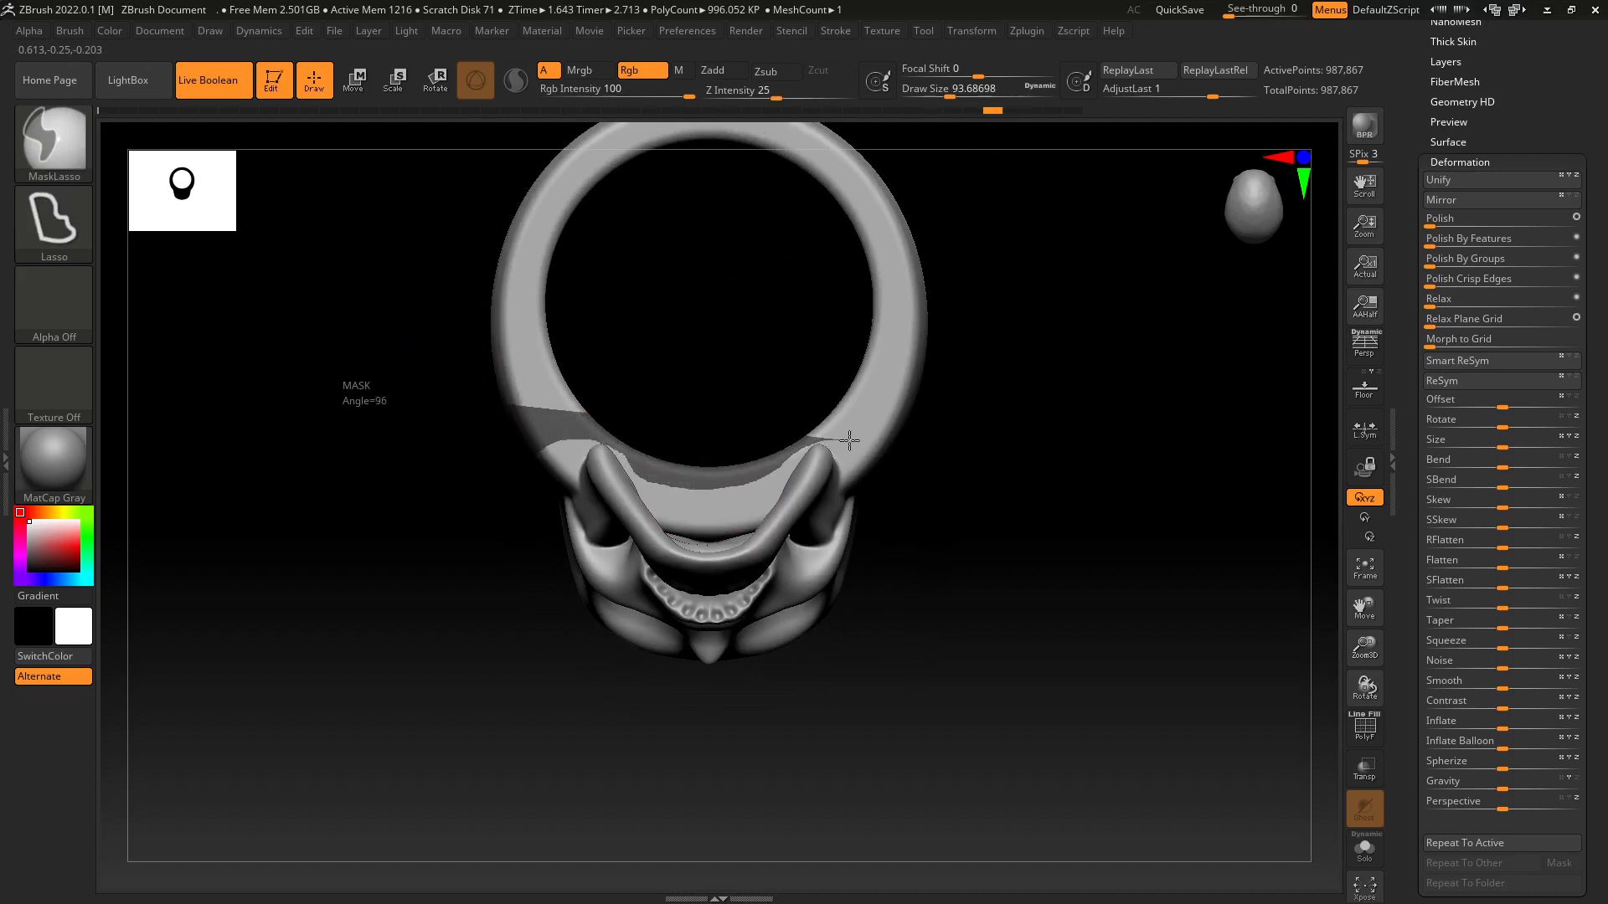
right_click_drag(942, 238, 1032, 507, "alt")
mouse_move(314, 465)
left_mouse_down("ctrl")
mouse_move(599, 191)
mouse_move(952, 515)
mouse_move(948, 536)
left_mouse_up("ctrl")
Examine the space between the jaw, the teeth and the ring band from the underside.
mouse_move(784, 679)
right_mouse_down("alt")
mouse_move(832, 487)
mouse_move(836, 545)
mouse_move(862, 448)
right_mouse_up("alt")
right_click_drag(791, 552, 792, 614, "ctrl")
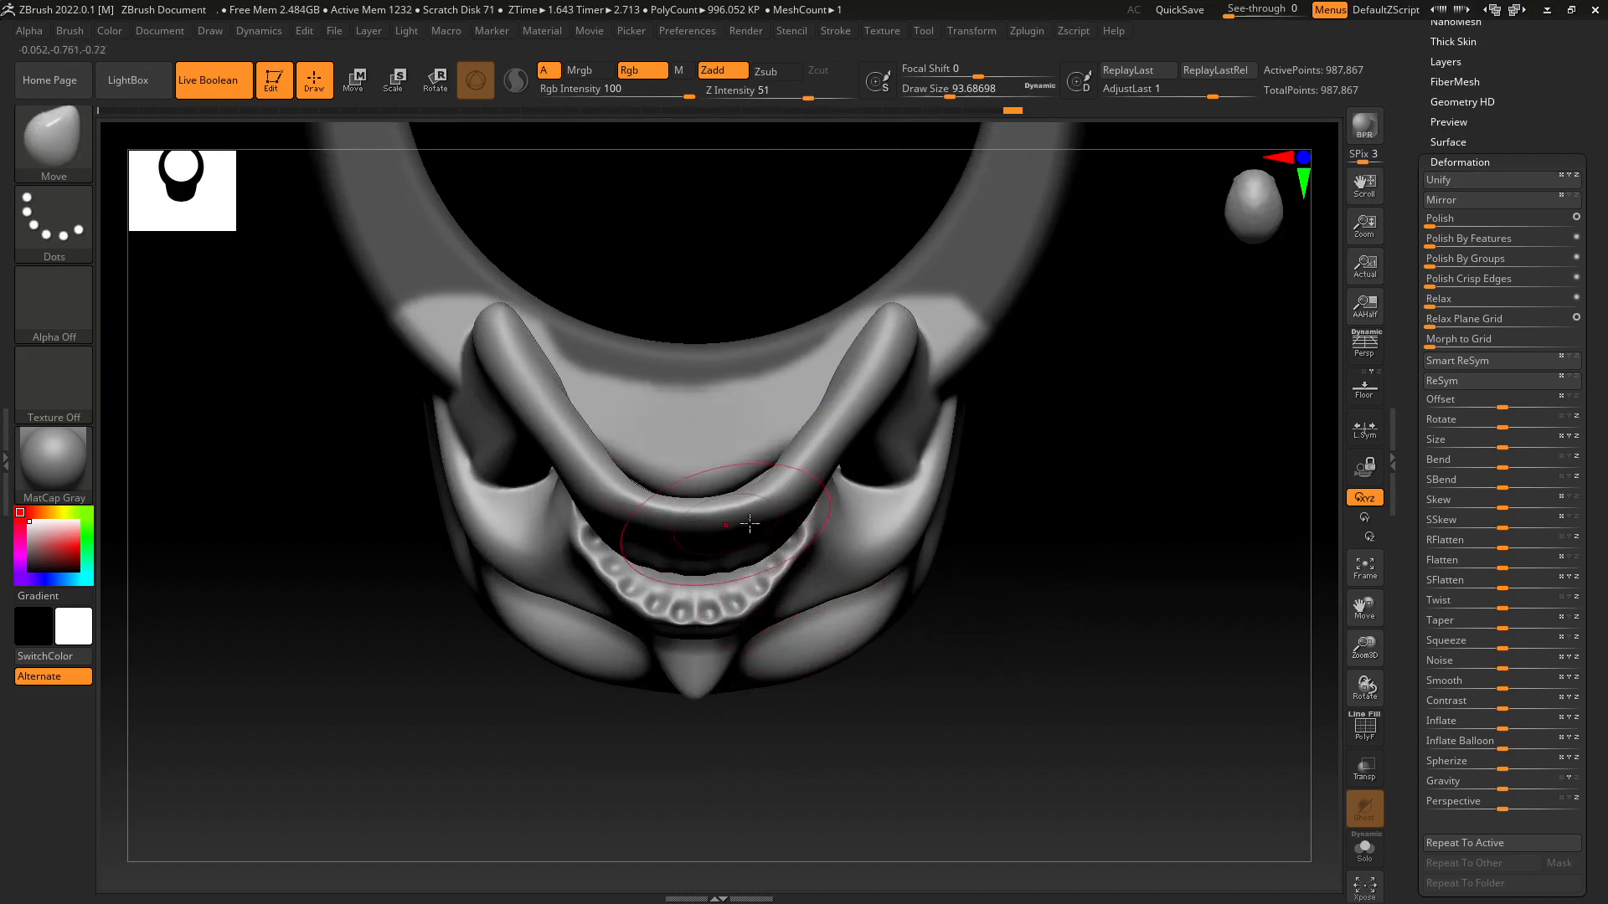
right_click_drag(912, 551, 859, 568)
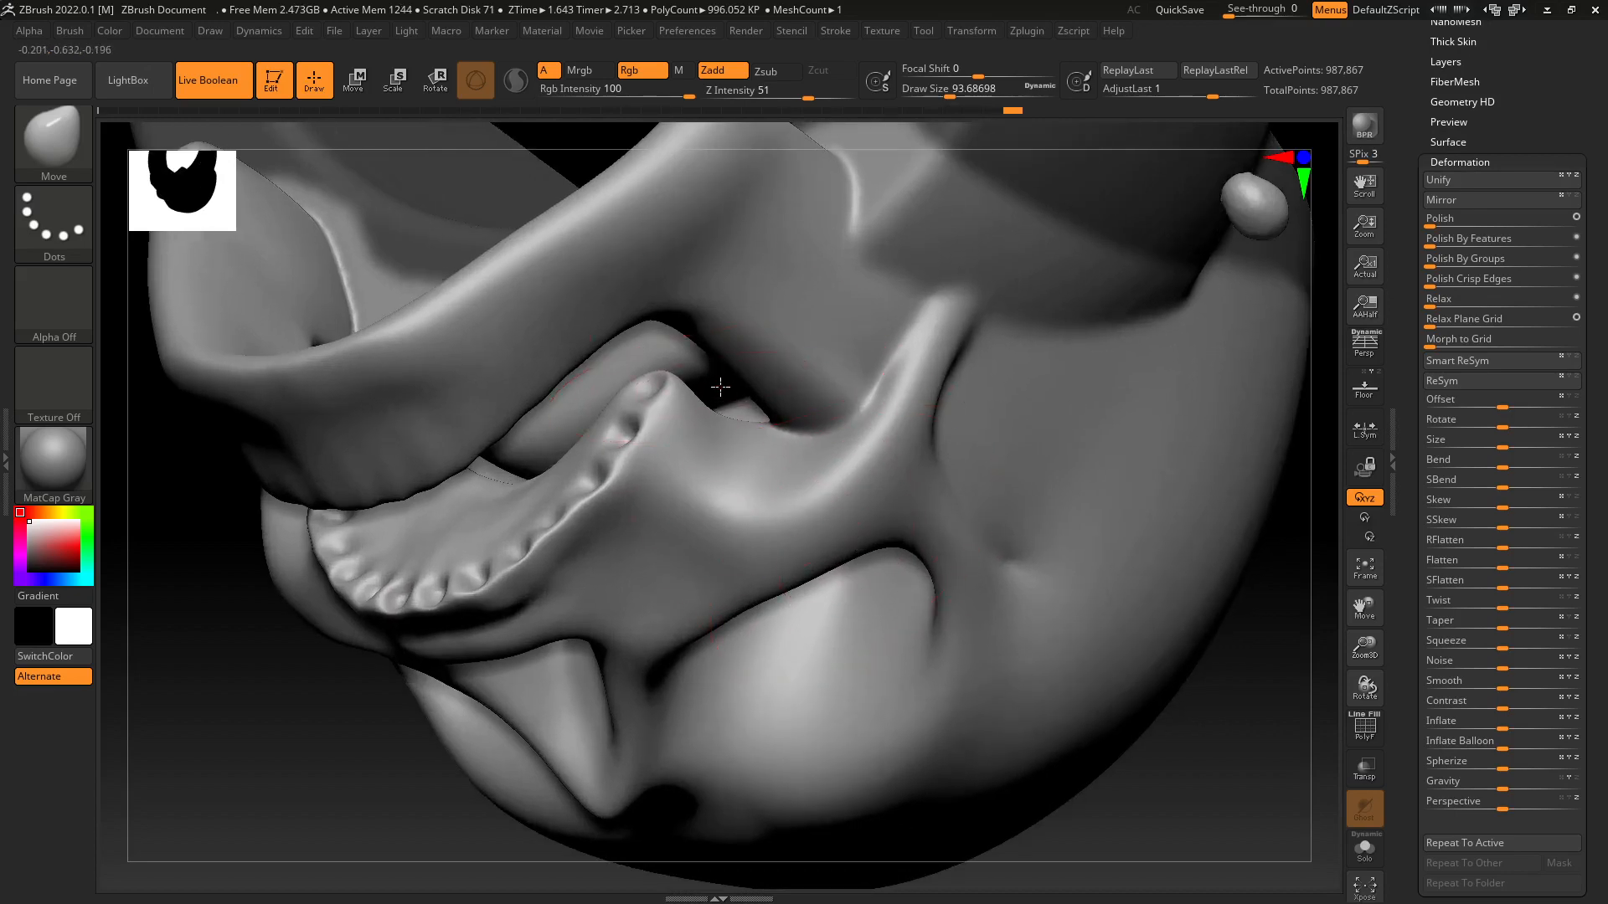
mouse_move(718, 443)
right_mouse_down()
mouse_move(833, 539)
mouse_move(872, 538)
mouse_move(805, 565)
mouse_move(768, 460)
right_mouse_up()
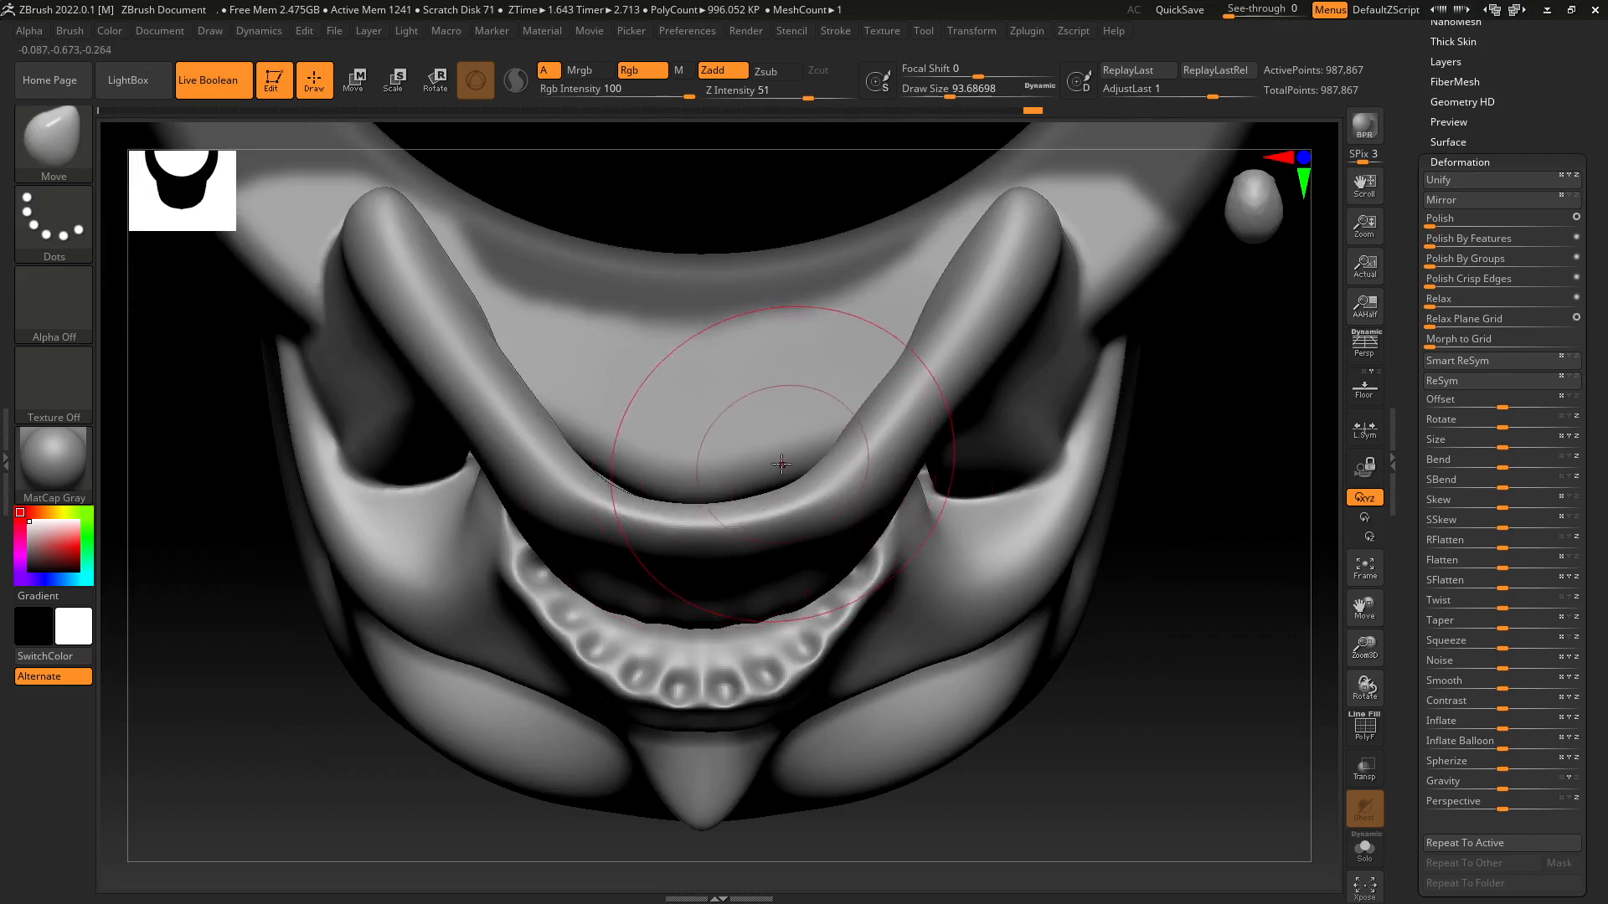
right_click_drag(812, 366, 858, 460, "ctrl")
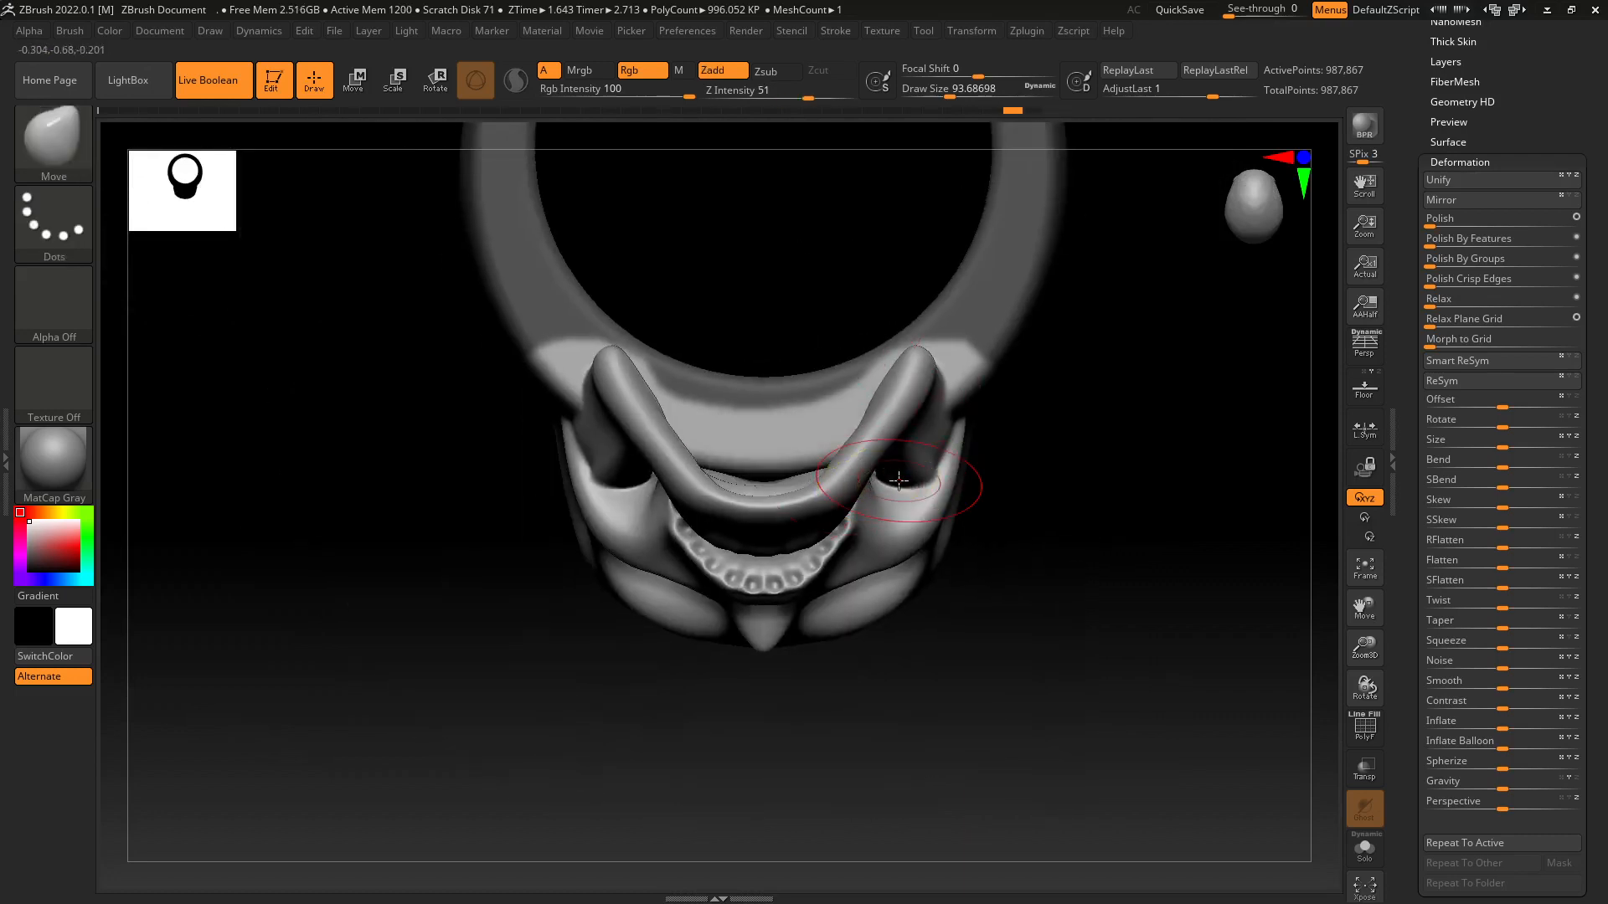
mouse_move(777, 504)
right_mouse_down()
mouse_move(771, 545)
mouse_move(796, 466)
mouse_move(826, 545)
mouse_move(828, 525)
mouse_move(846, 536)
right_mouse_up()
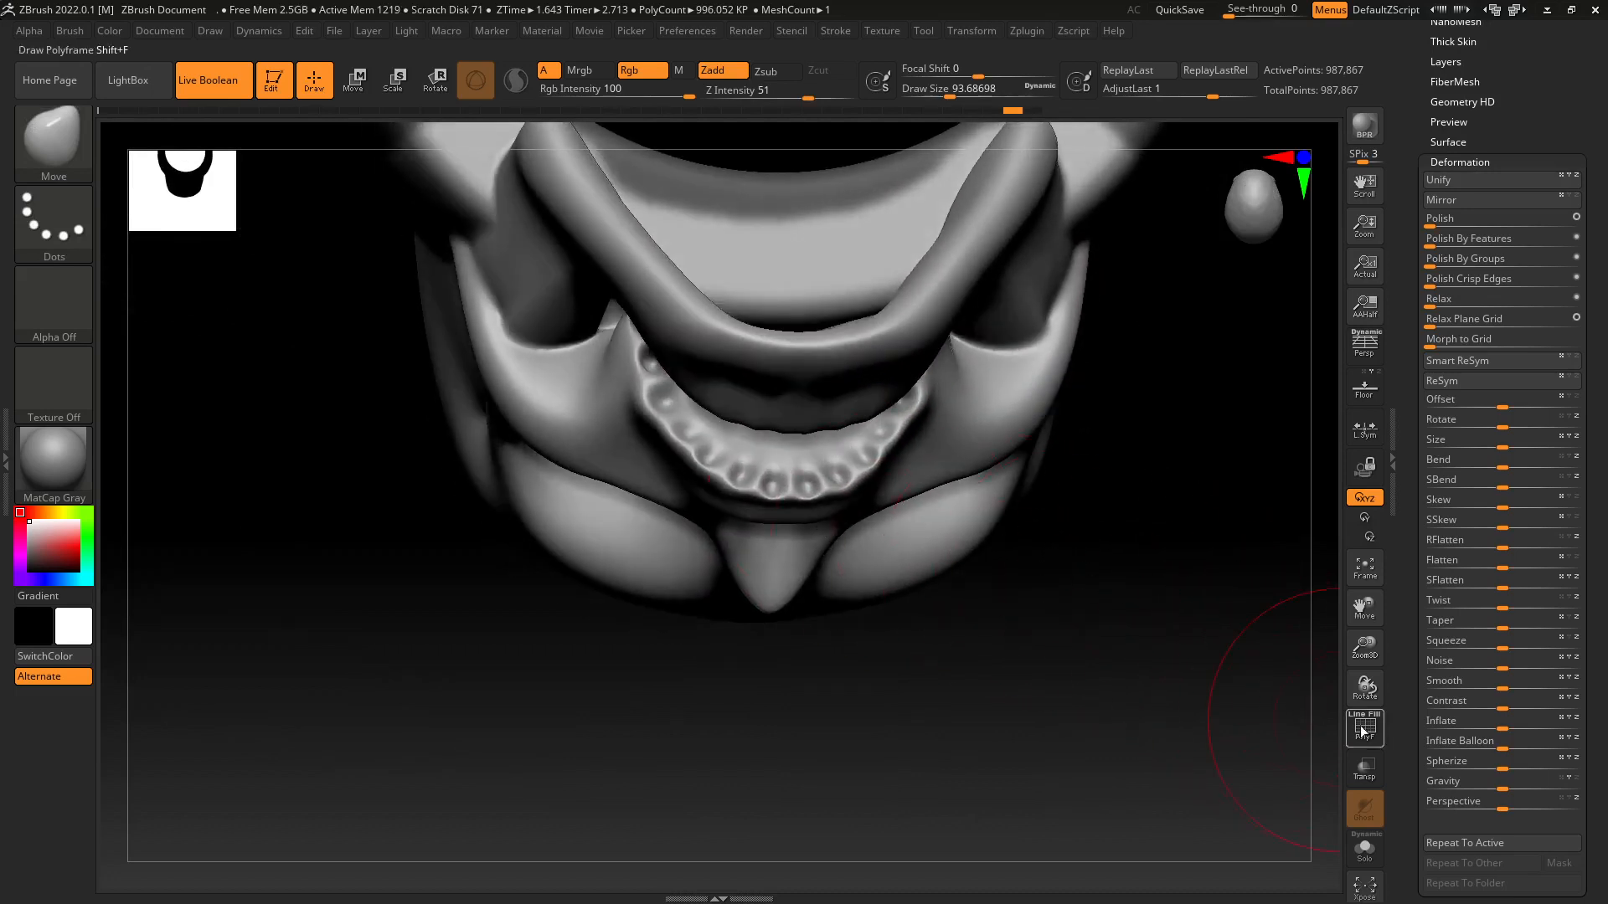
Try pulling the surface behind the jaw with the Move brush while transparency is on, and undo it.
mouse_move(1061, 644)
right_mouse_down()
mouse_move(940, 603)
mouse_move(934, 585)
right_mouse_up()
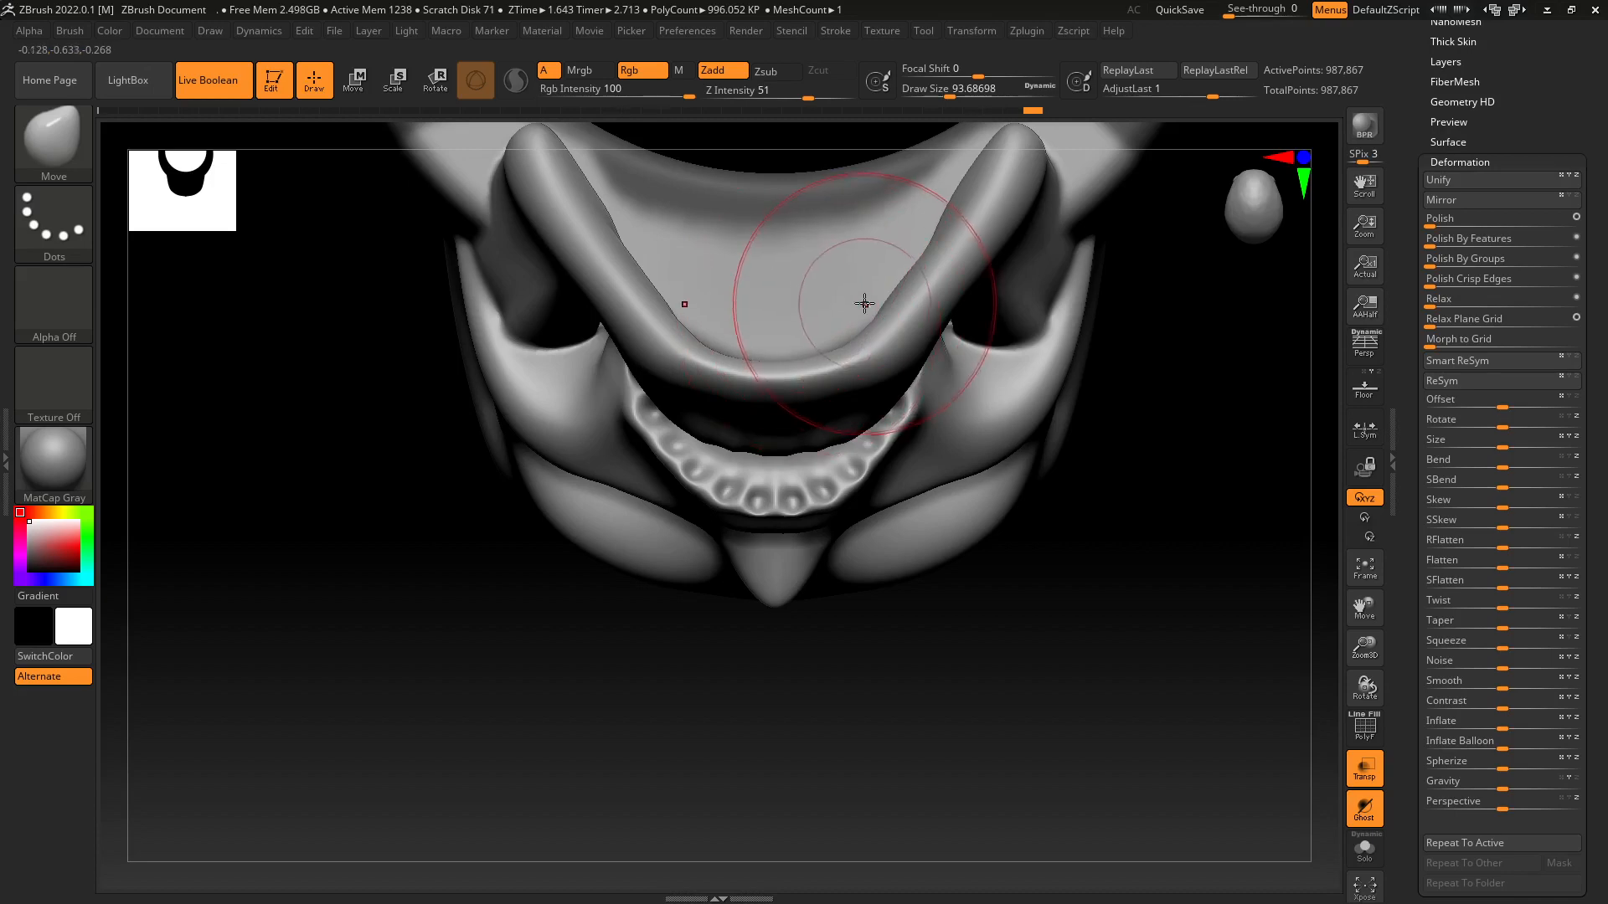
mouse_move(1193, 490)
left_mouse_down()
mouse_move(1118, 502)
mouse_move(1113, 536)
mouse_move(1170, 527)
mouse_move(1186, 494)
mouse_move(1180, 545)
left_mouse_up()
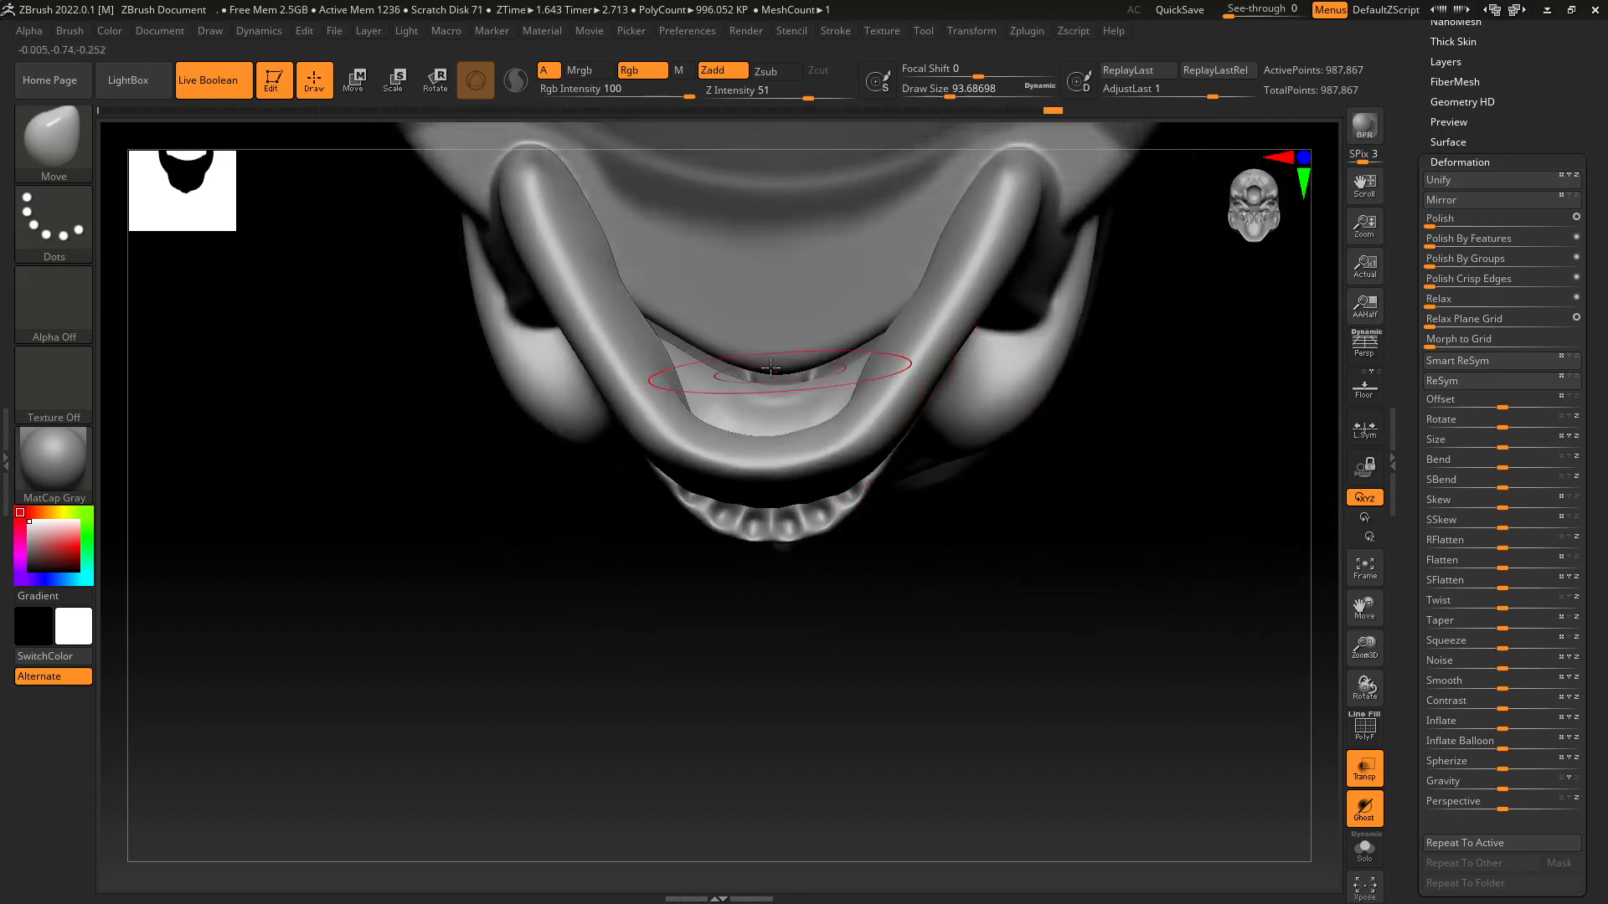
left_click_drag(760, 346, 760, 366)
key("ctrl+z")
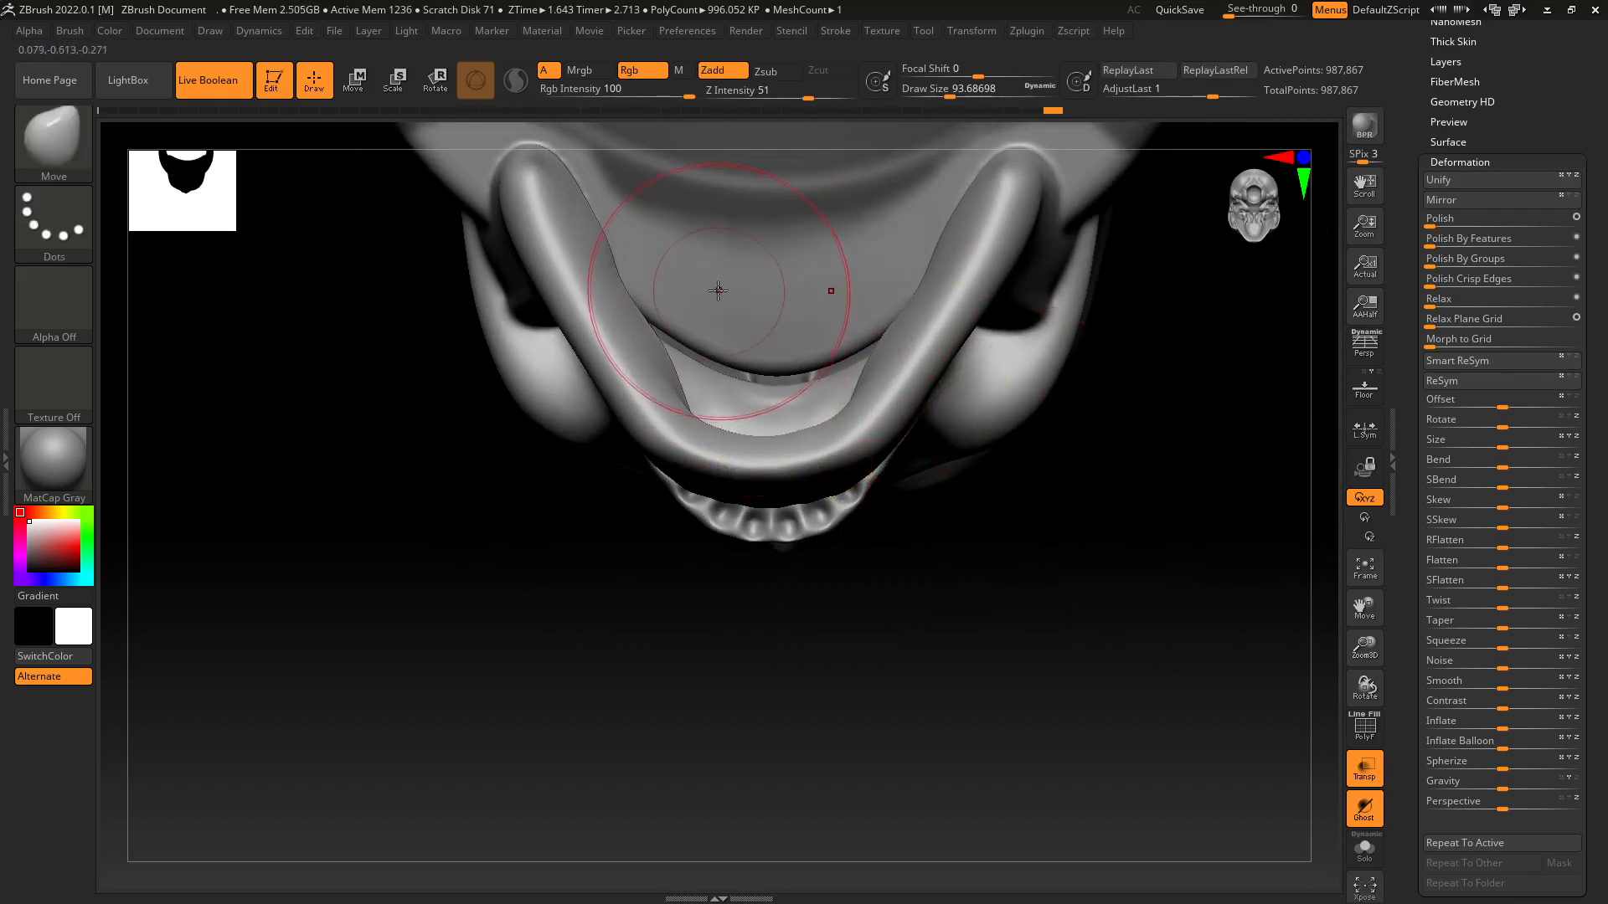
key("ctrl")
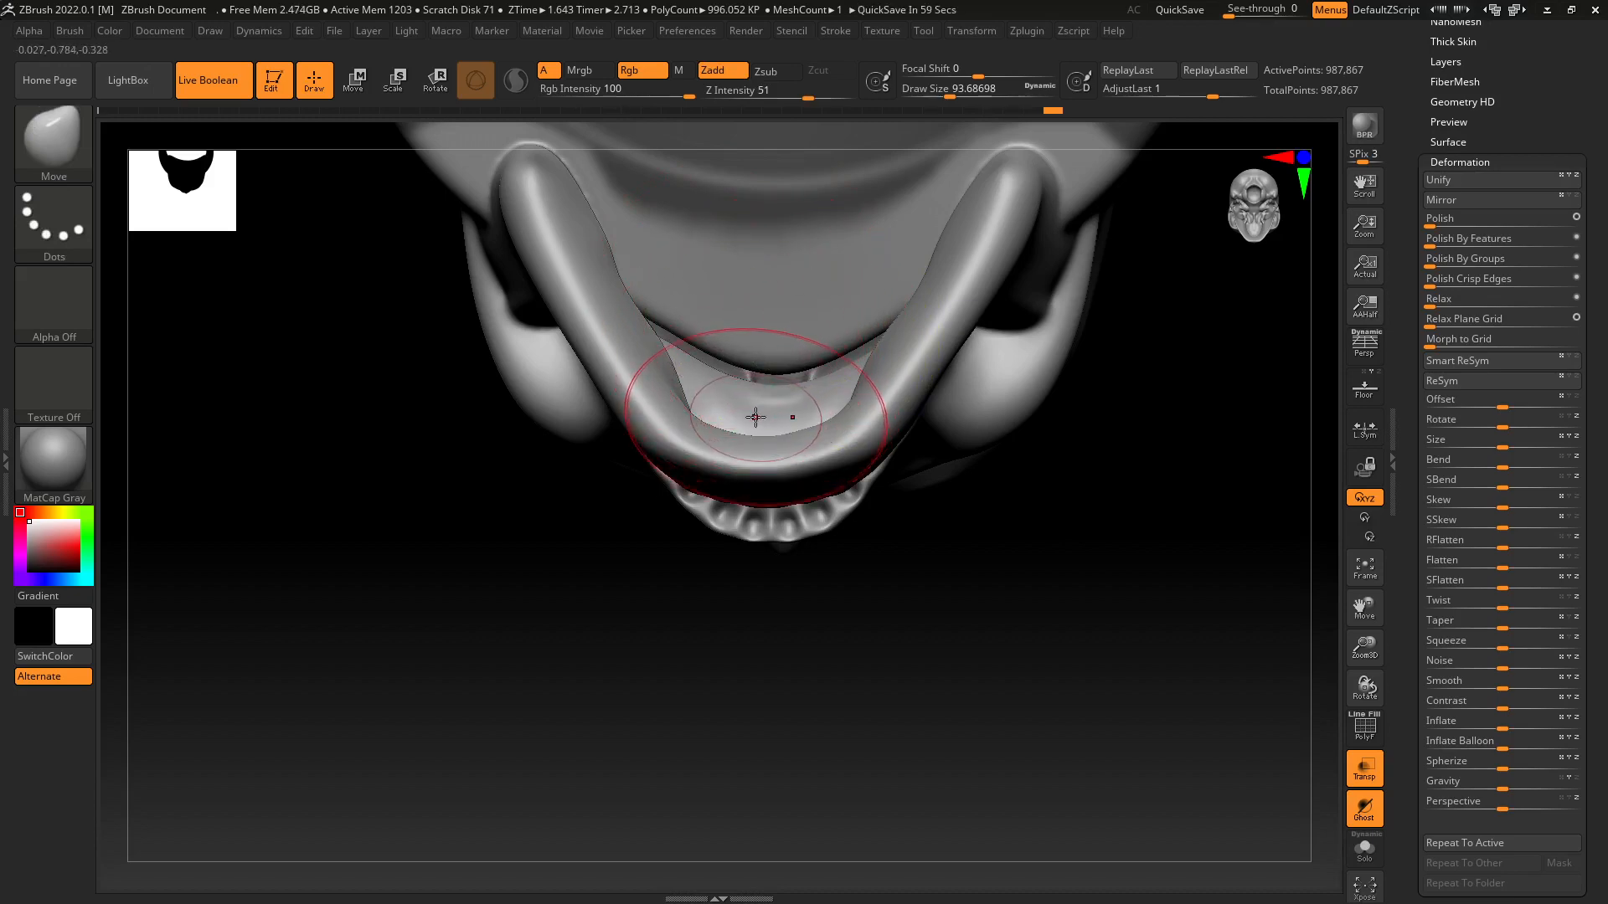
Reshape the unmasked surface between the jaw and the ring band from the underside with the Move Topological brush.
key("b")
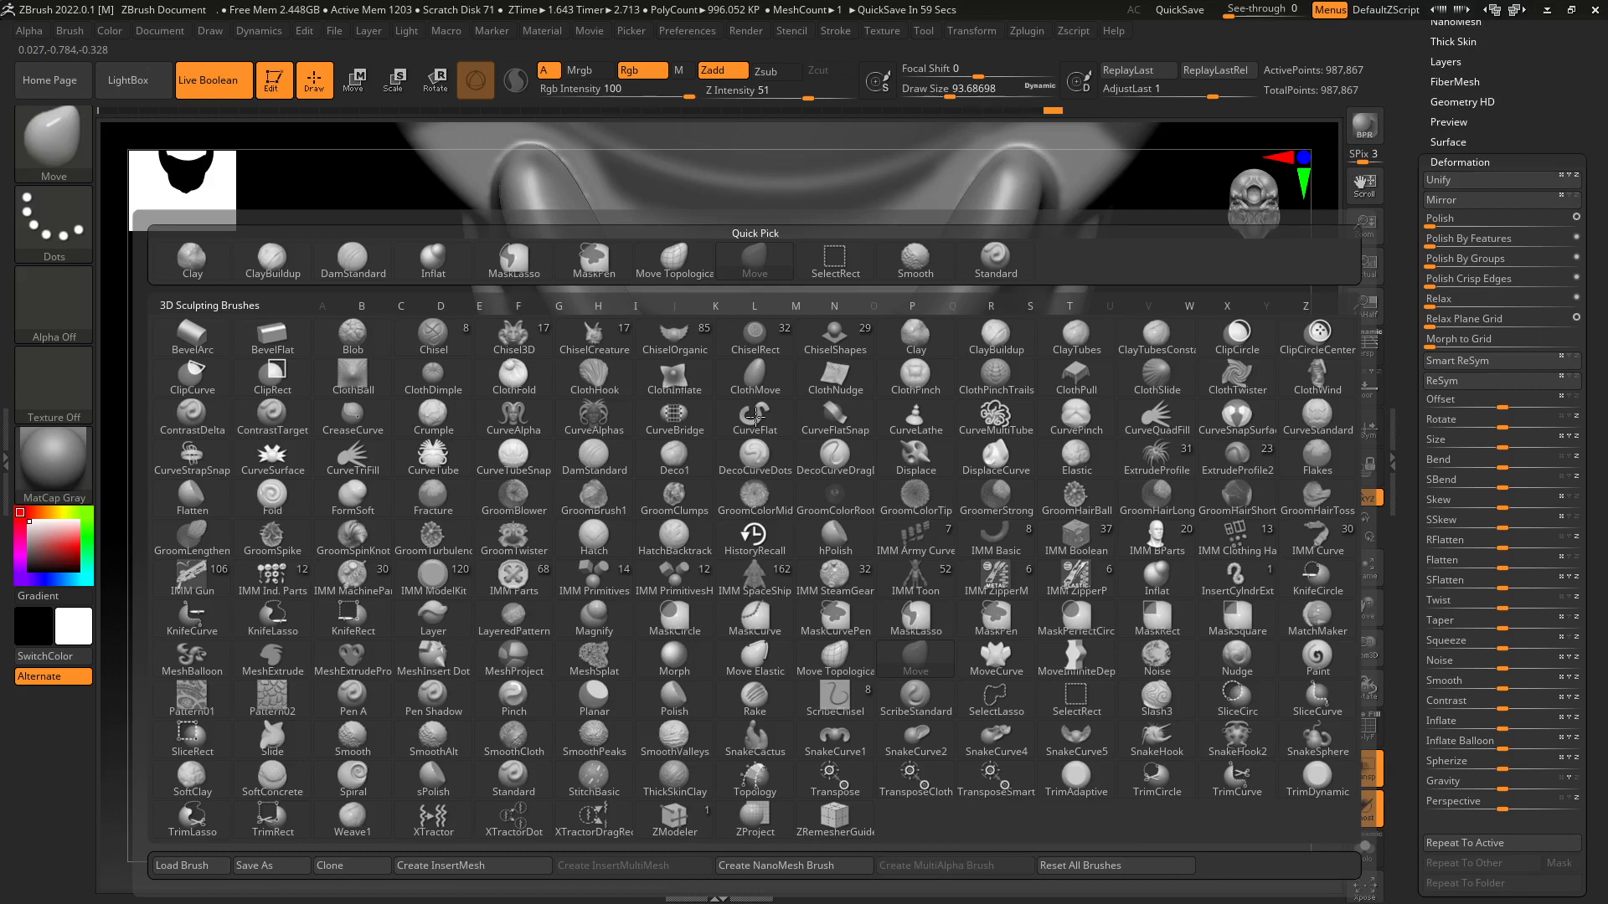
key("m")
left_click(841, 660)
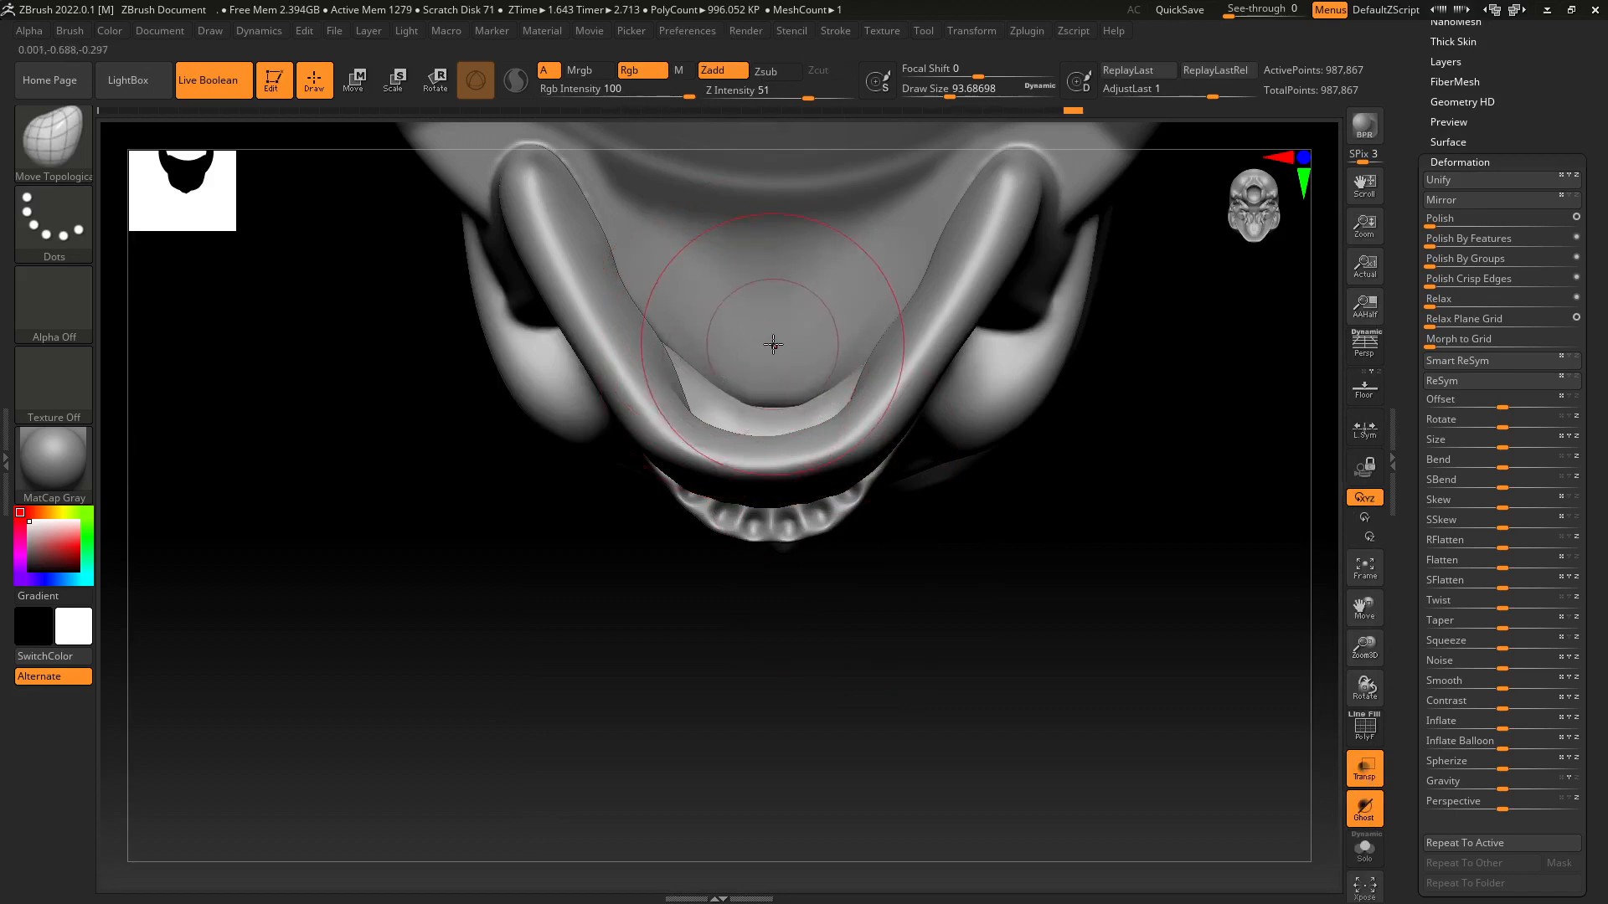
mouse_move(950, 563)
left_mouse_down()
mouse_move(955, 428)
mouse_move(954, 587)
mouse_move(890, 454)
left_mouse_up()
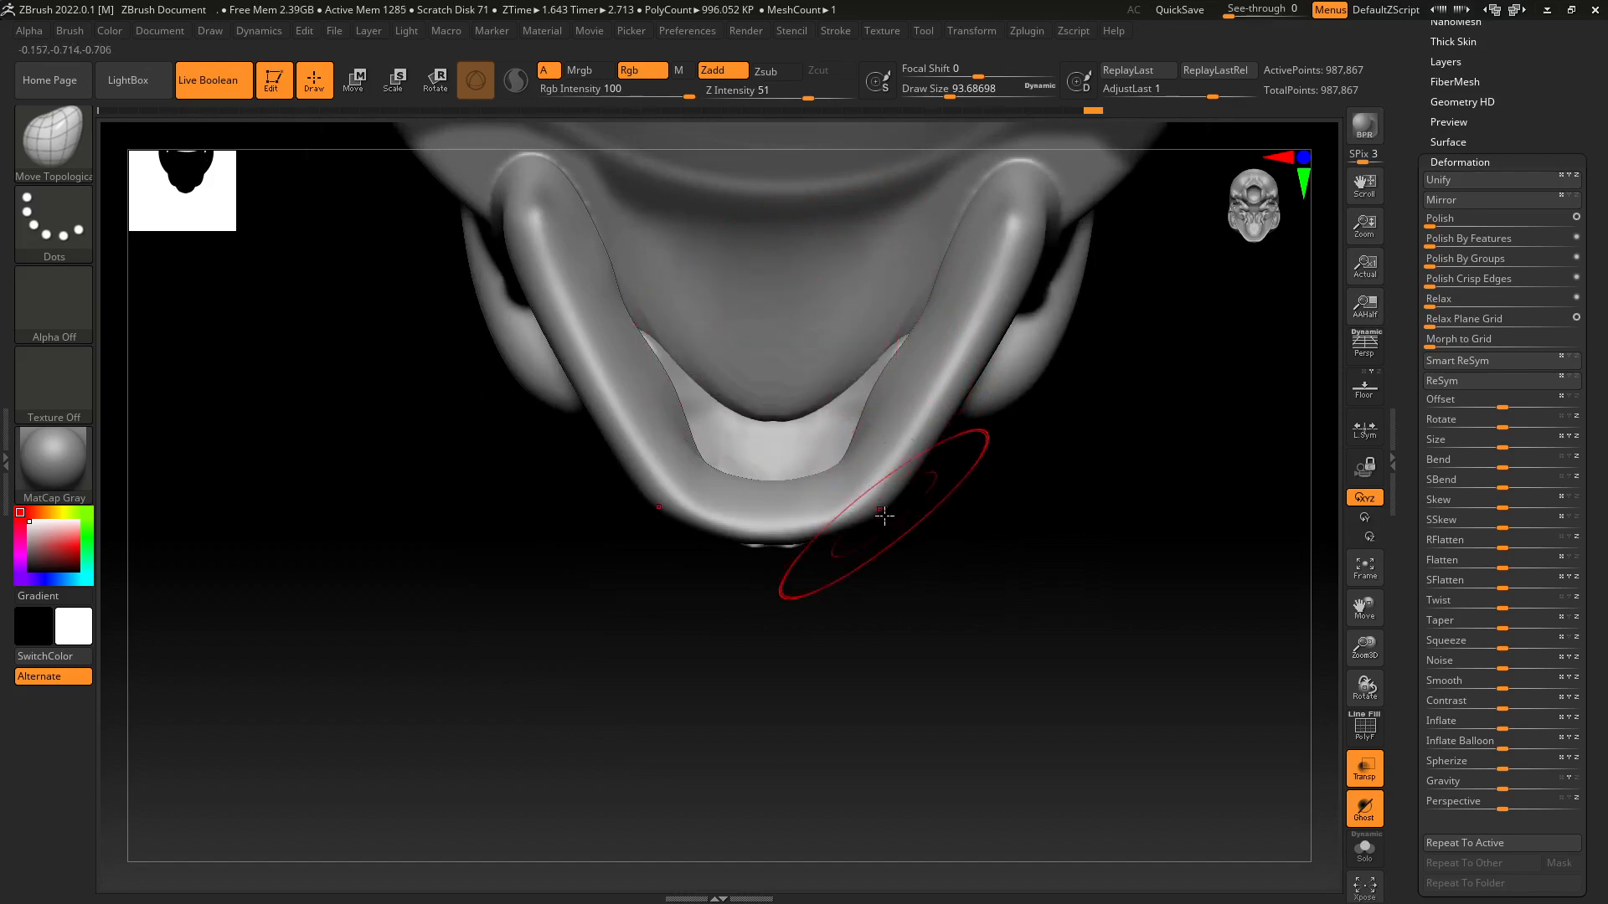
mouse_move(883, 515)
left_mouse_down()
mouse_move(950, 370)
mouse_move(828, 506)
mouse_move(854, 469)
mouse_move(879, 502)
mouse_move(904, 492)
left_mouse_up()
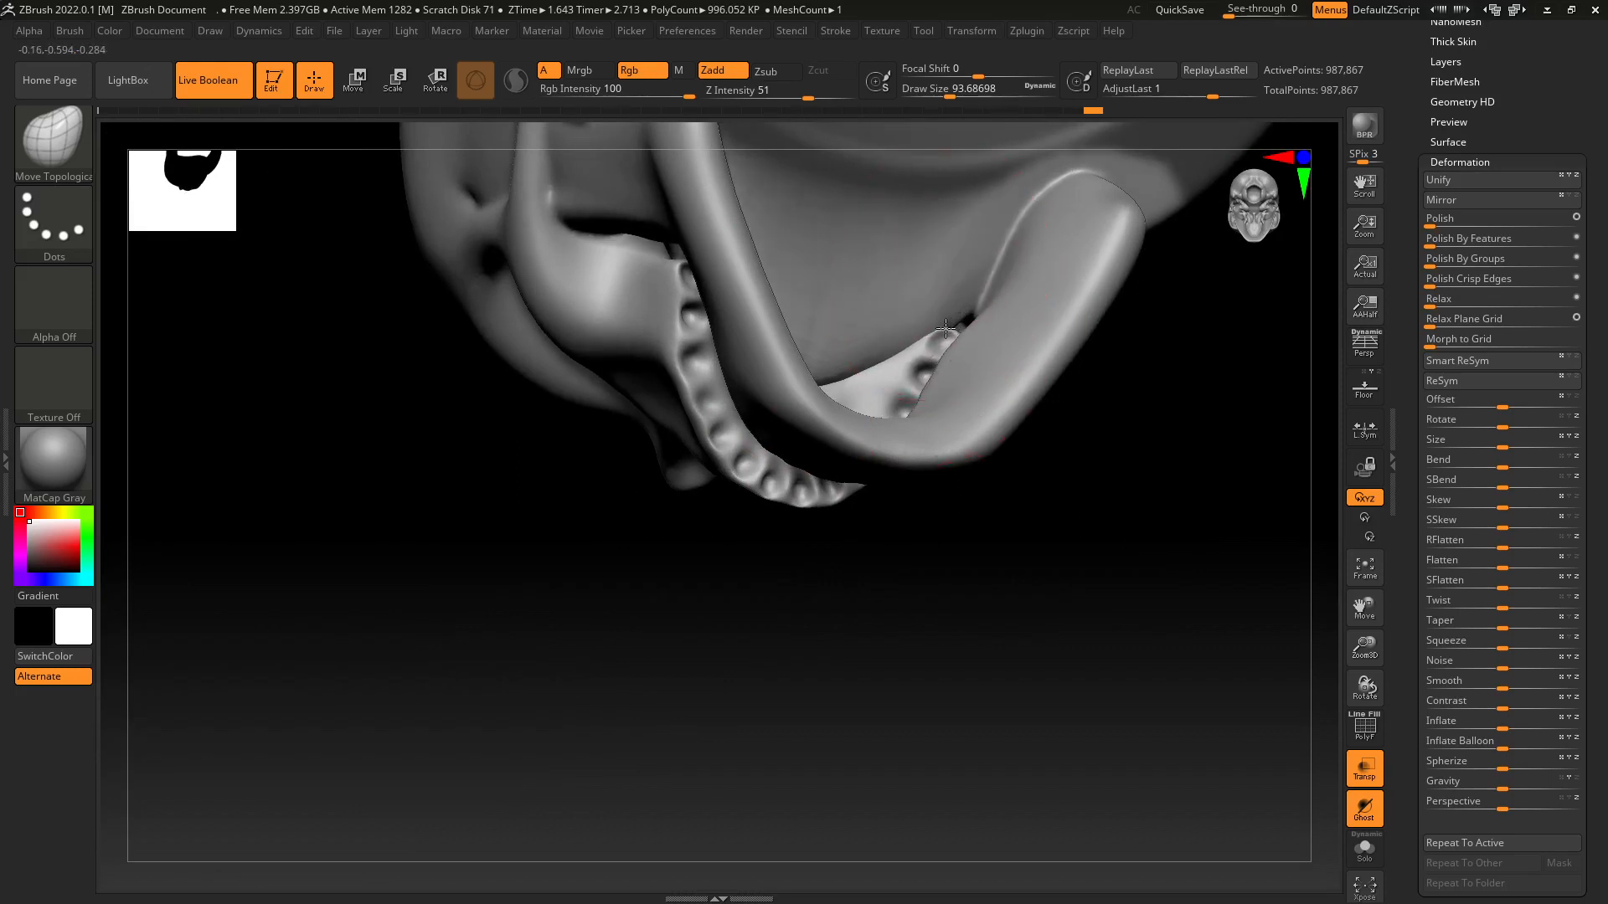
mouse_move(958, 410)
left_mouse_down()
mouse_move(926, 434)
mouse_move(951, 384)
mouse_move(952, 499)
mouse_move(912, 284)
mouse_move(957, 429)
mouse_move(954, 323)
mouse_move(933, 524)
mouse_move(941, 334)
mouse_move(875, 499)
mouse_move(1034, 585)
mouse_move(933, 617)
mouse_move(984, 639)
mouse_move(805, 478)
mouse_move(851, 460)
mouse_move(869, 549)
mouse_move(895, 466)
mouse_move(883, 438)
mouse_move(912, 549)
left_mouse_up()
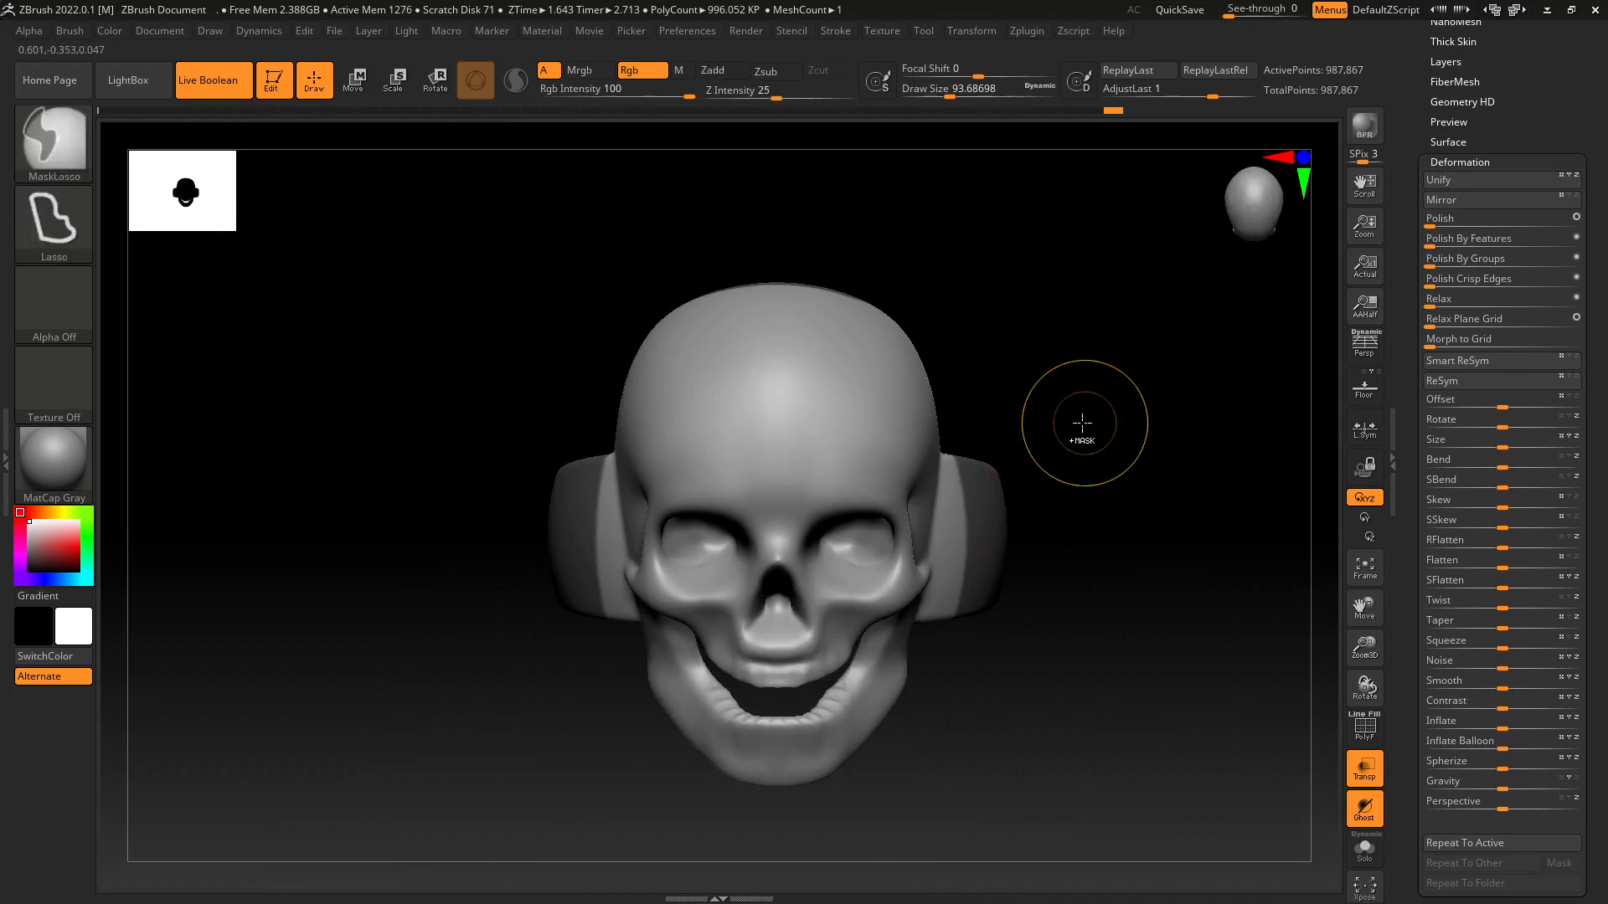
Clear the mask and re-DynaMesh the ring with DynaMesh Utility at a polycount of 1 million.
mouse_move(1109, 484)
left_mouse_down()
mouse_move(1097, 560)
mouse_move(1084, 333)
left_mouse_up()
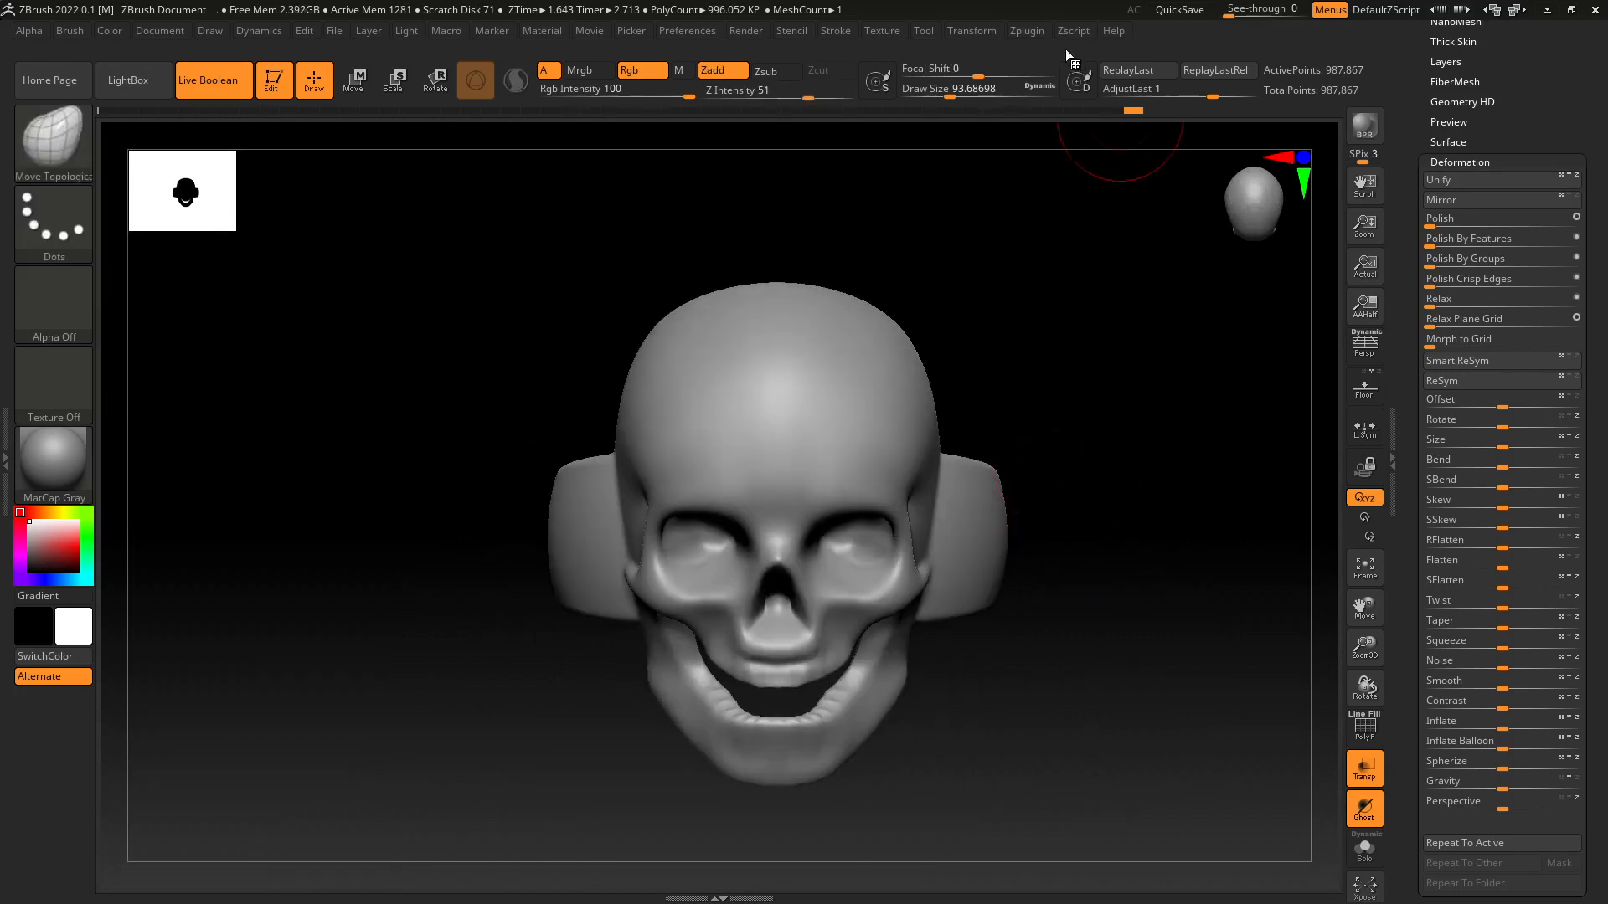
left_click(1020, 37)
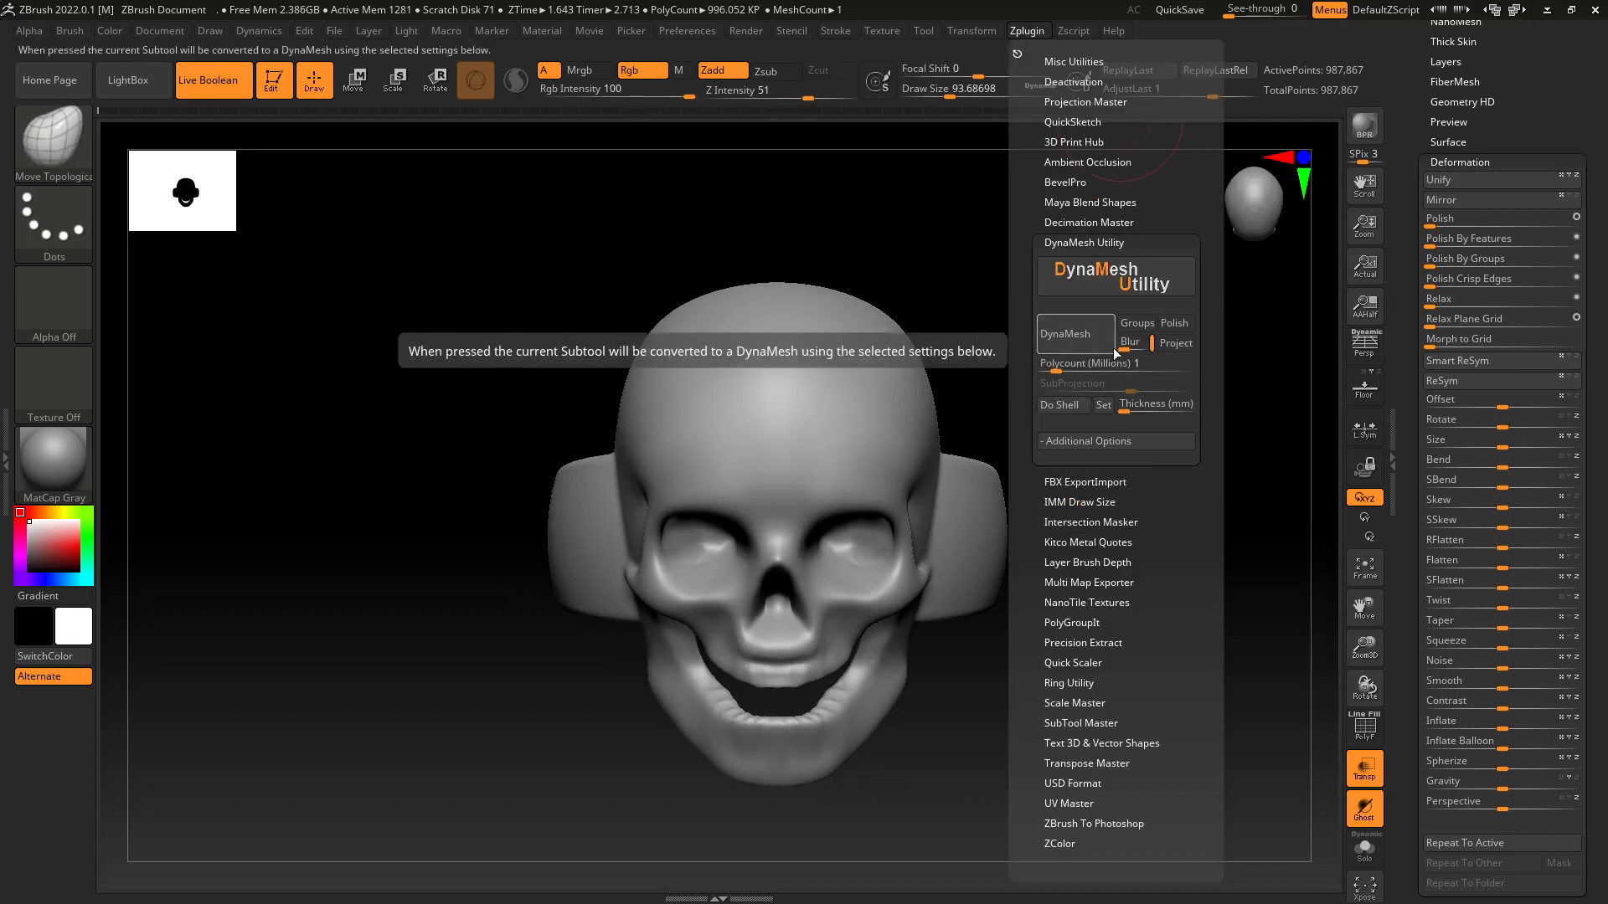
left_click(1063, 340)
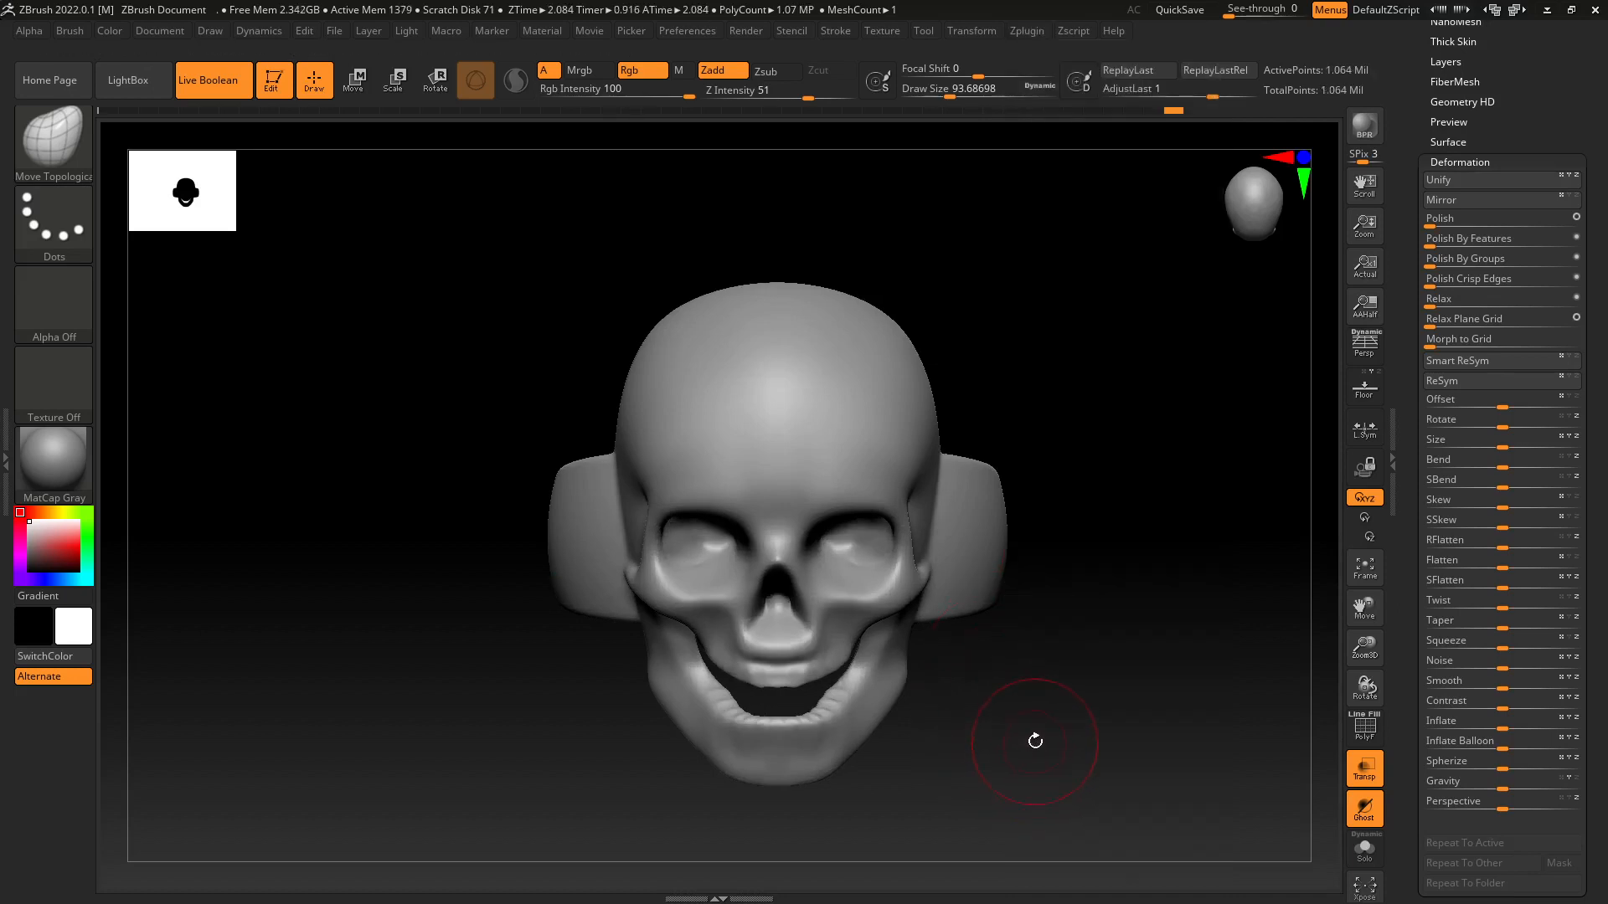
Reduce the Draw Size to about 31 and smooth the crease behind the jaw where the skull meets the band.
left_click_drag(1035, 741, 974, 620)
left_click_drag(951, 467, 884, 553)
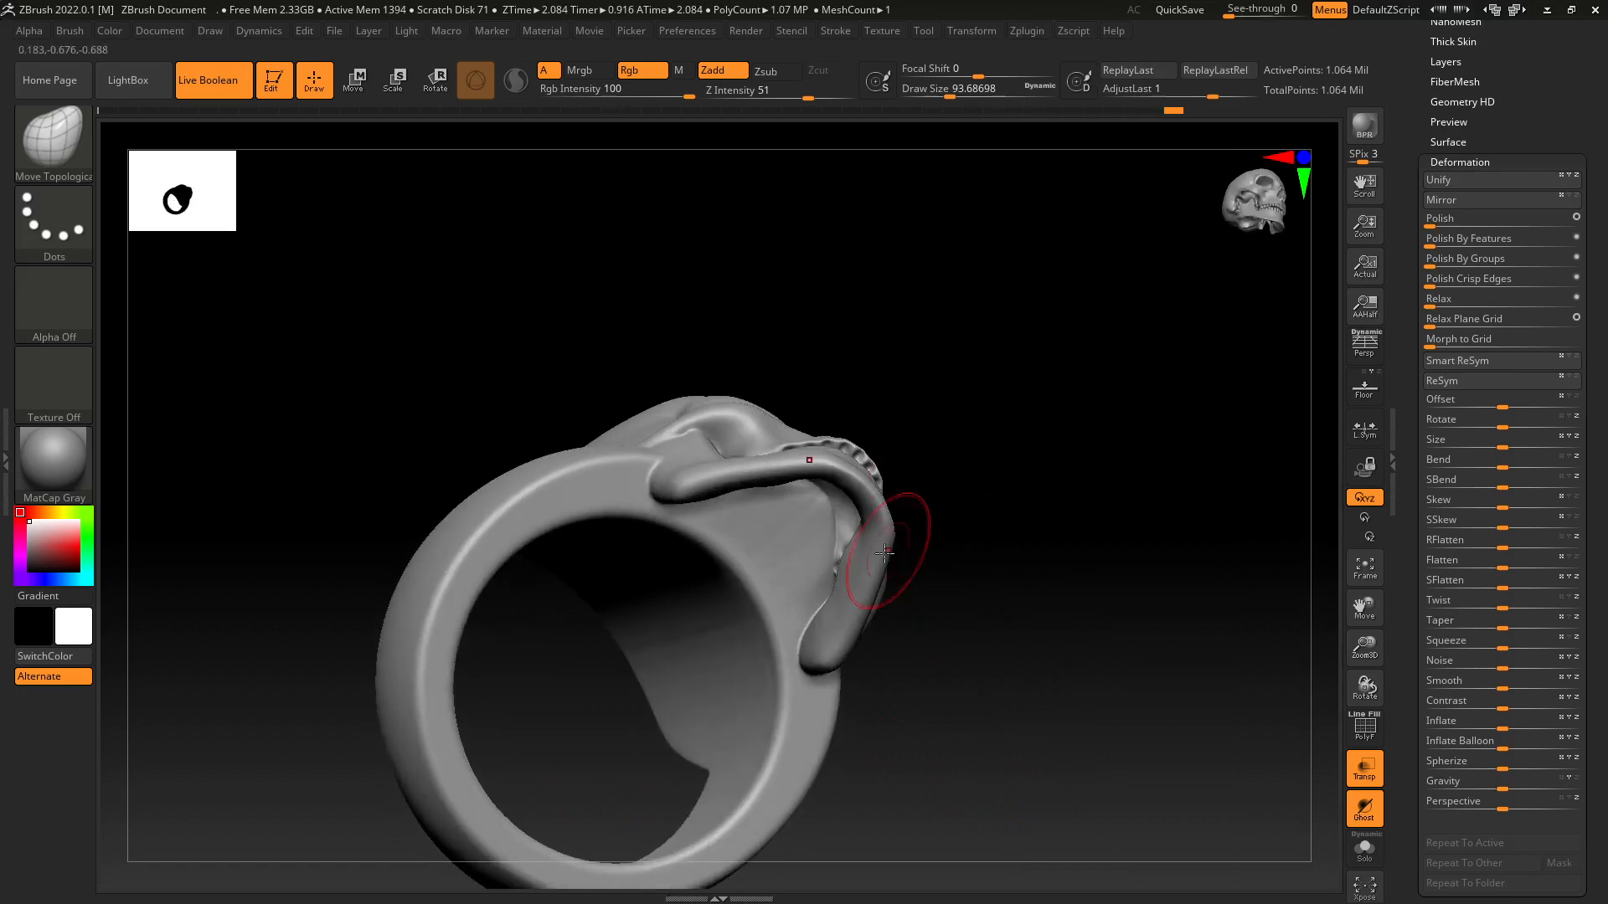
right_click_drag(858, 523, 782, 534, "ctrl")
key("s")
left_click_drag(1109, 471, 1088, 471)
right_click_drag(1088, 471, 1040, 575, "ctrl")
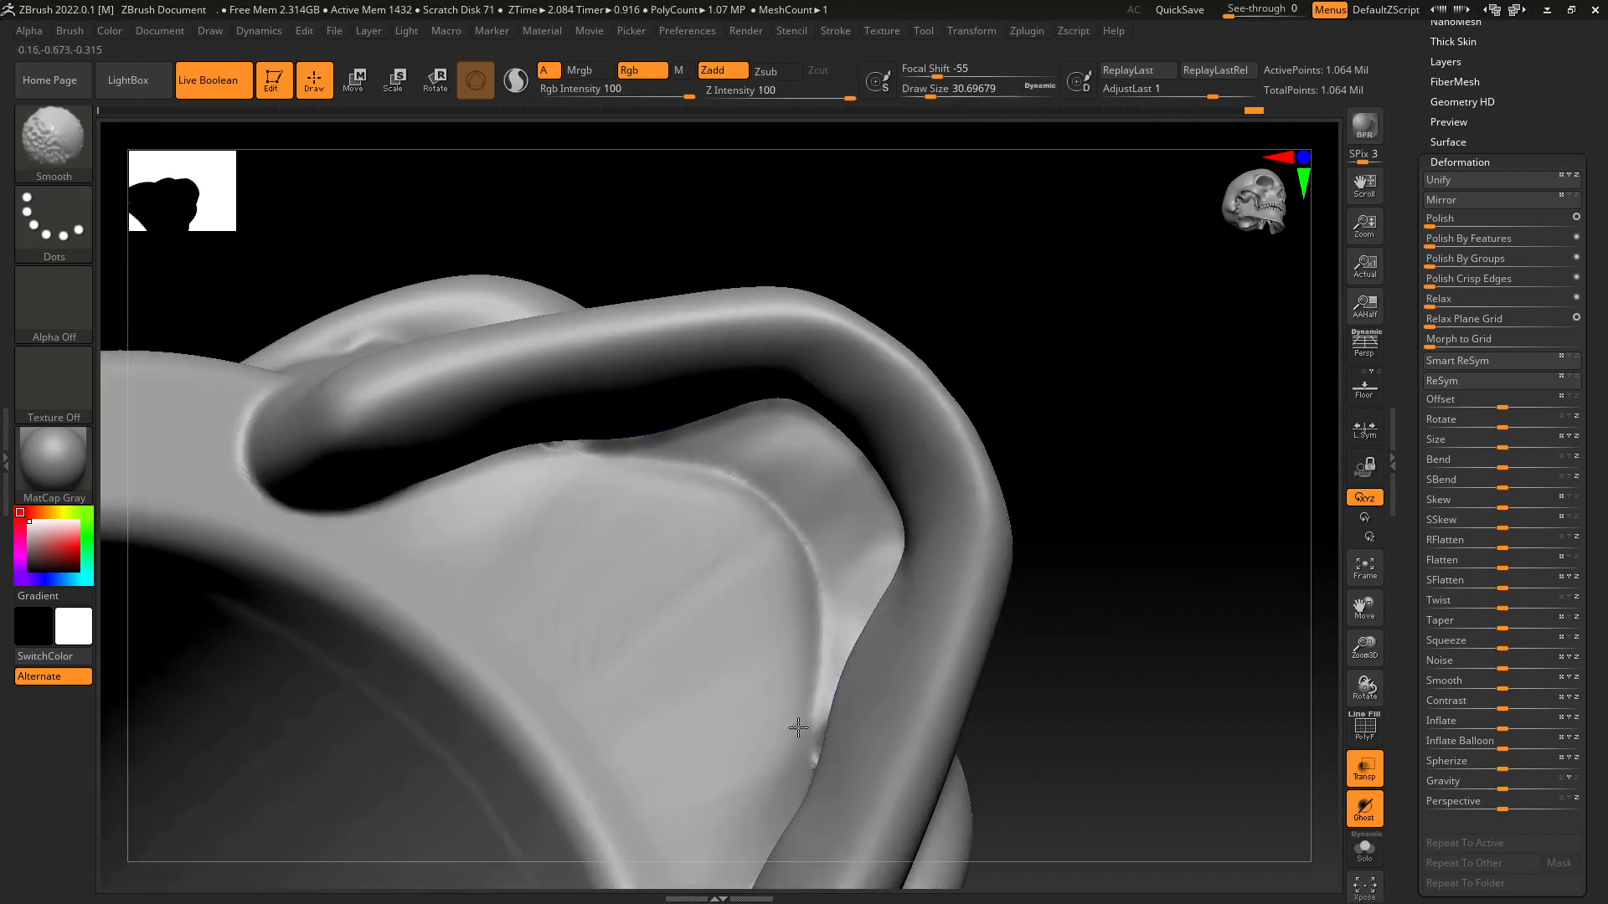
left_click_drag(783, 550, 806, 544, "shift")
Try filling the two small pits in the nose cavity with the Inflat brush, and undo the strokes.
mouse_move(1063, 589)
right_mouse_down()
mouse_move(983, 729)
mouse_move(1033, 764)
mouse_move(1078, 697)
mouse_move(1041, 546)
mouse_move(985, 815)
mouse_move(993, 758)
mouse_move(959, 768)
mouse_move(840, 667)
mouse_move(868, 524)
right_mouse_up()
key("shift")
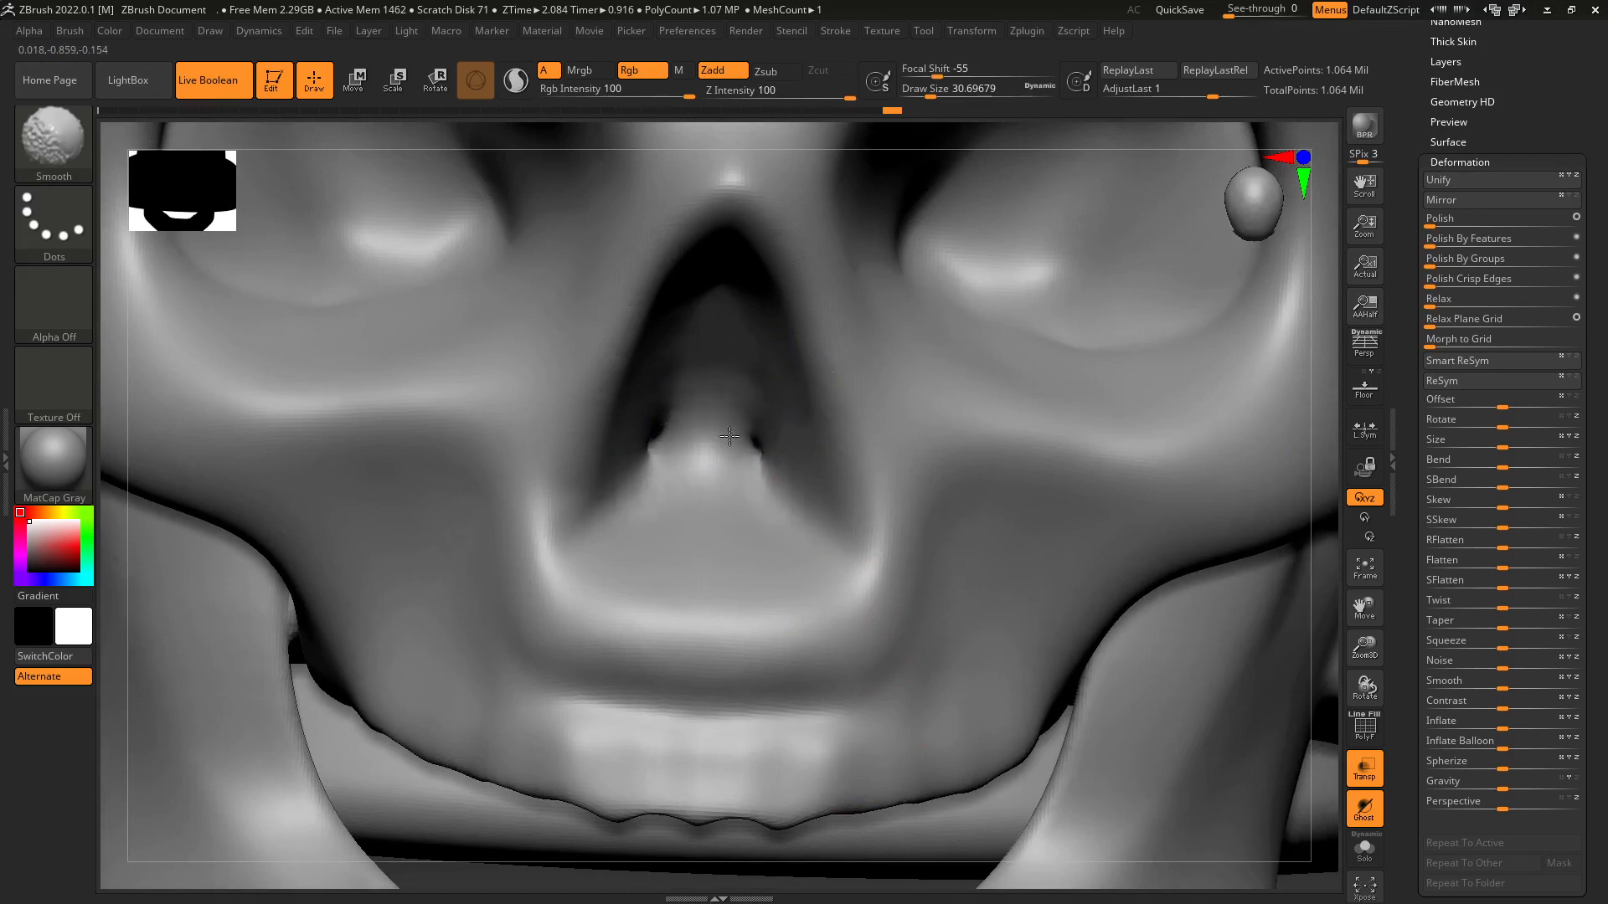
right_click_drag(737, 512, 762, 475)
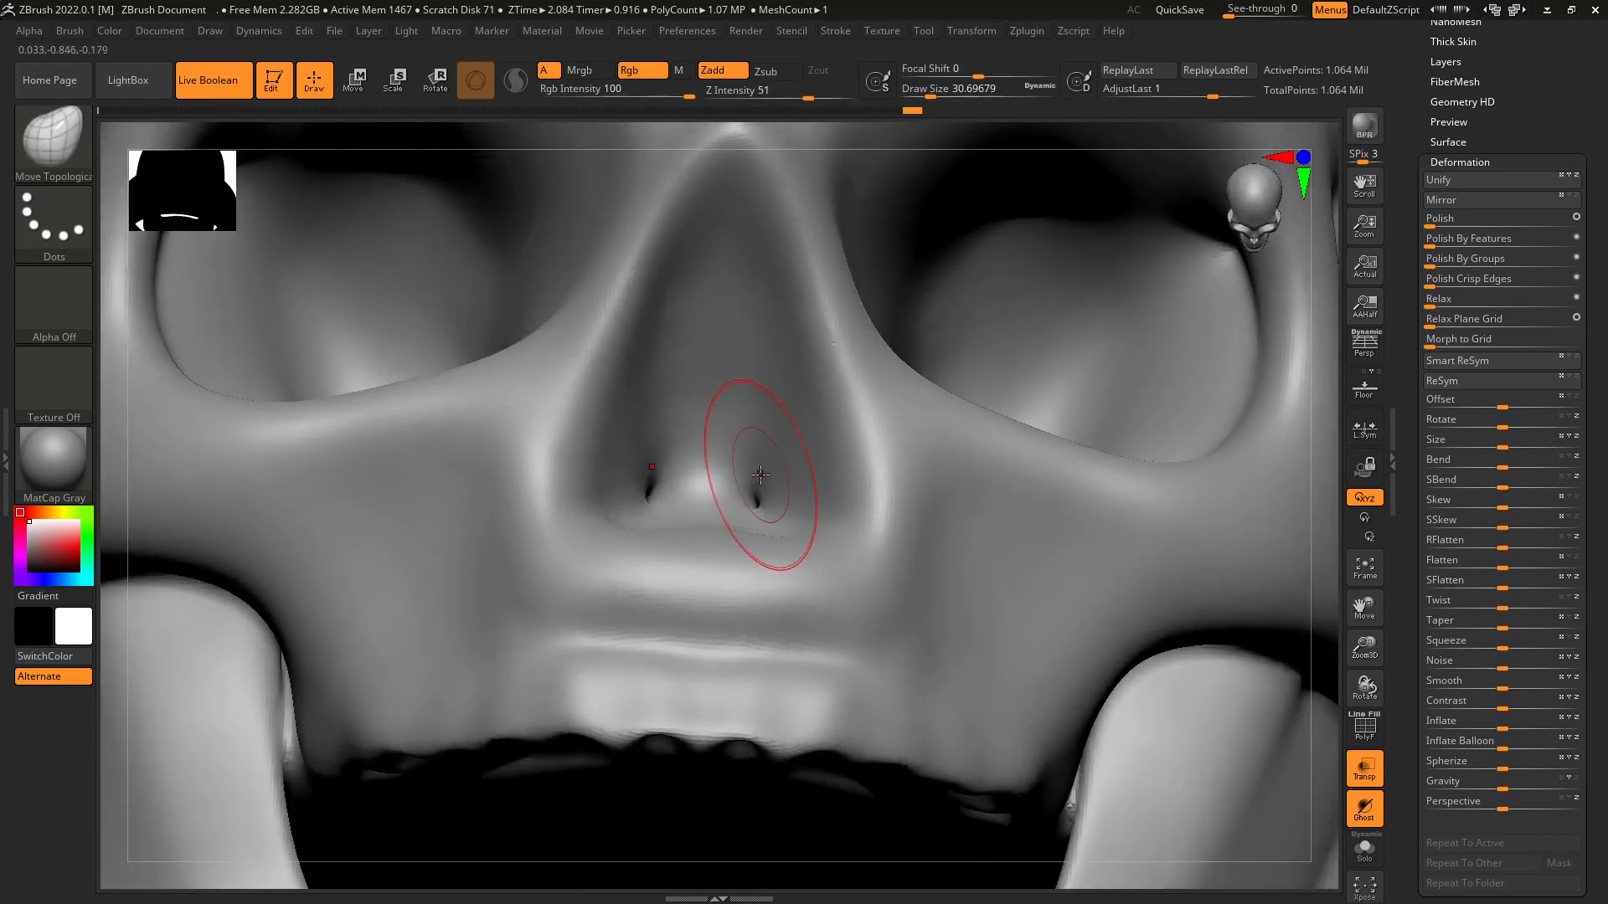
key("b")
key("i")
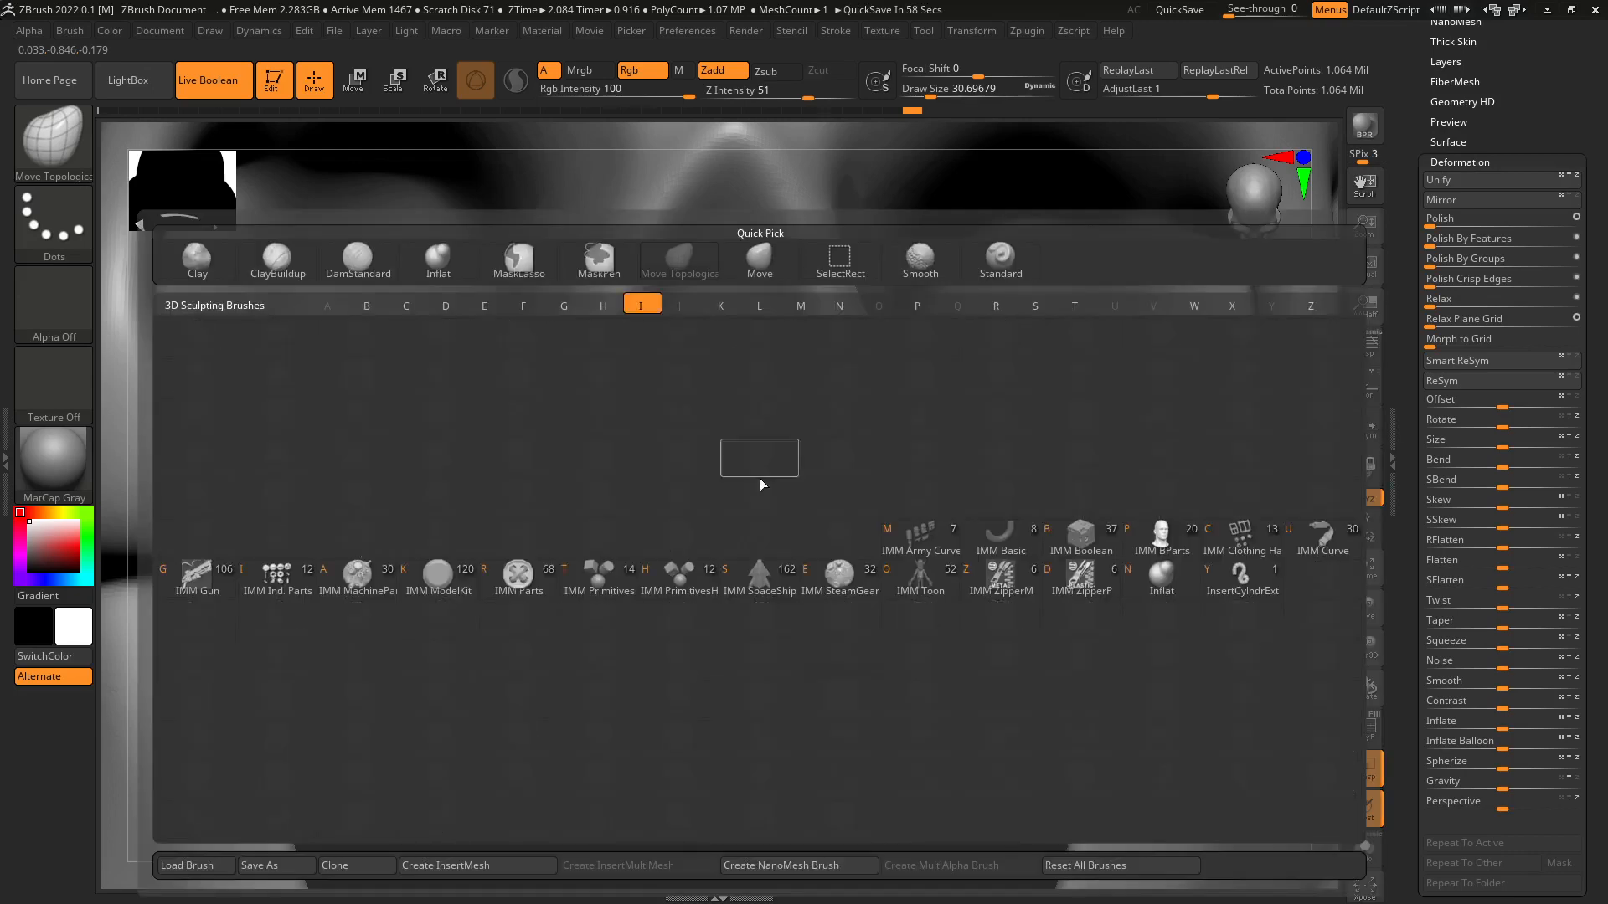
left_click(1162, 576)
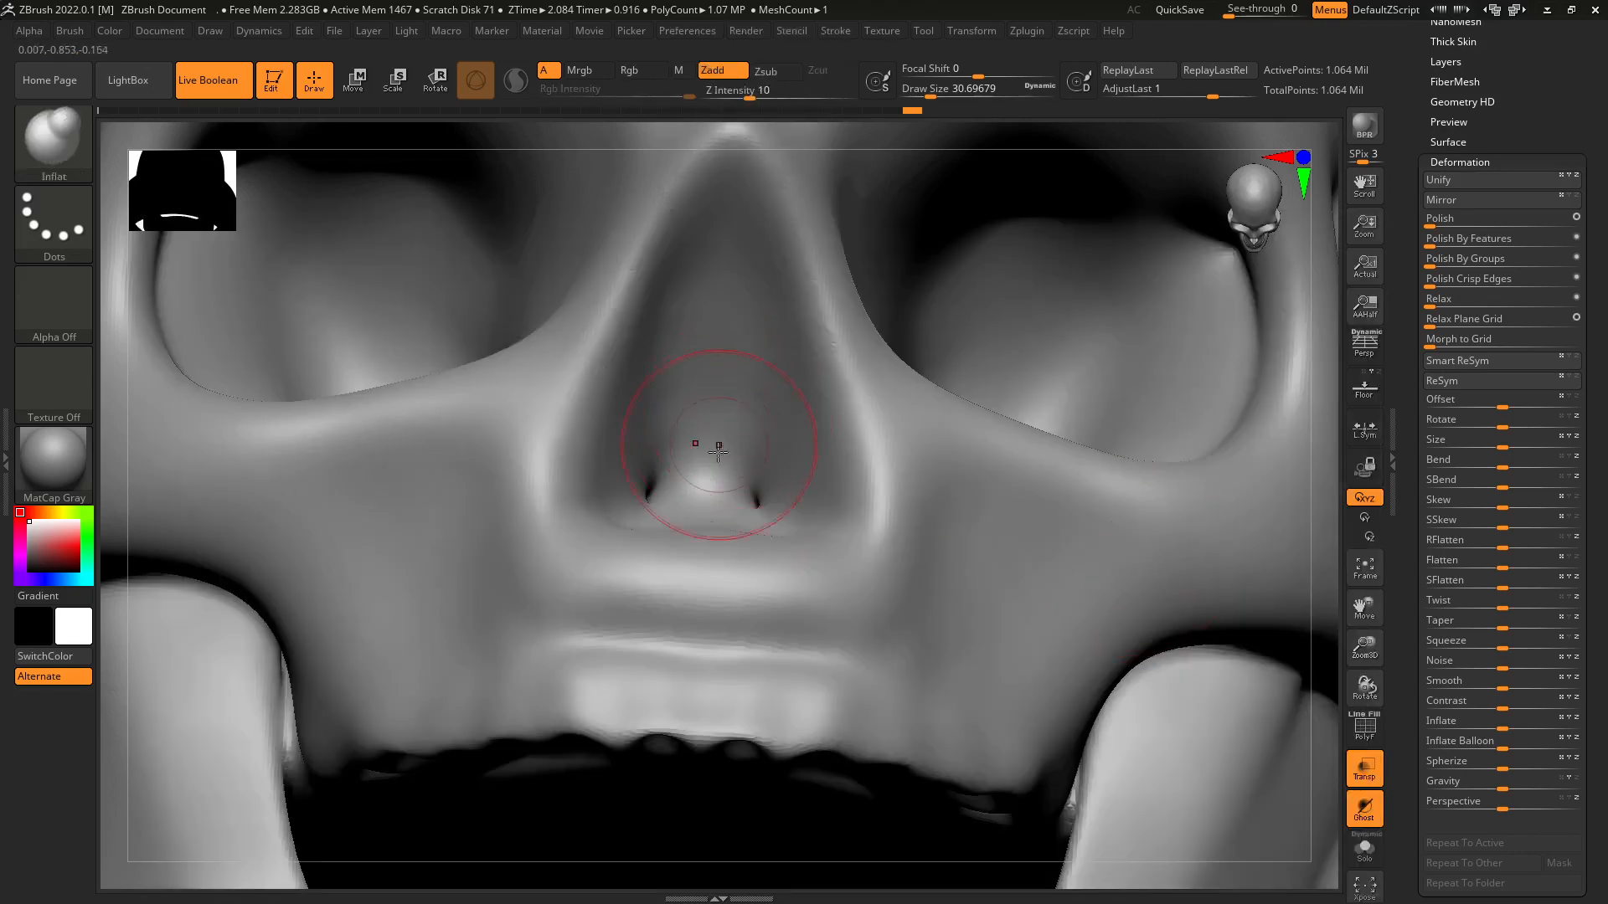
mouse_move(760, 491)
left_mouse_down()
mouse_move(777, 484)
mouse_move(749, 456)
left_mouse_up()
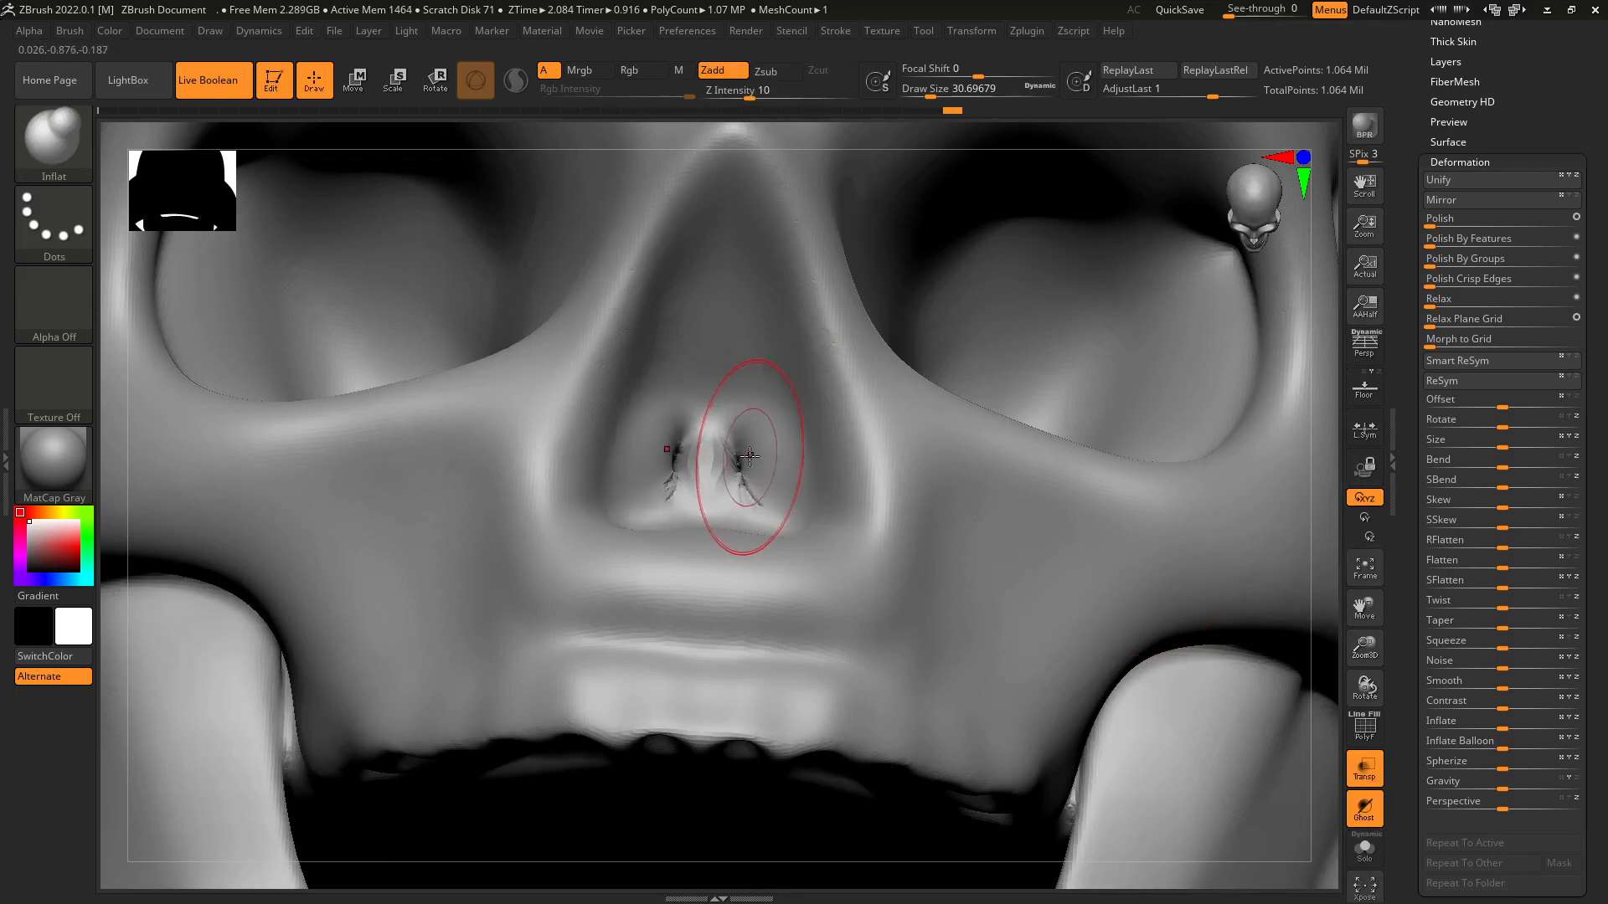
key("ctrl+z")
key("ctrl+z")
key("ctrl+z")
key("ctrl+z")
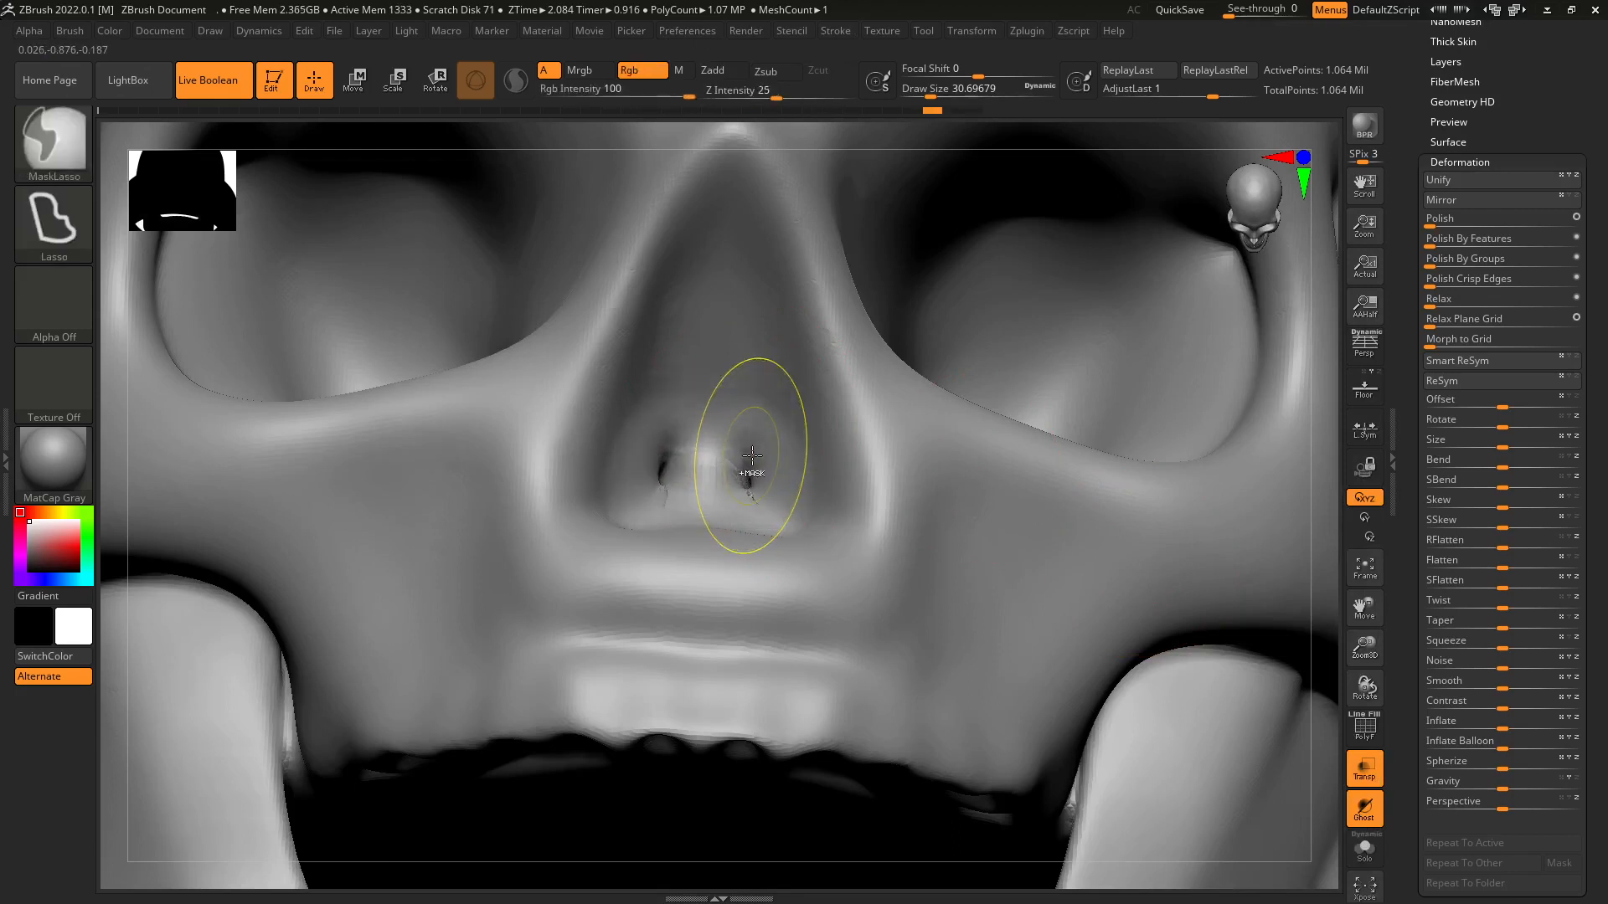
key("ctrl+z")
key("ctrl+z")
key("ctrl+z")
key("ctrl+z")
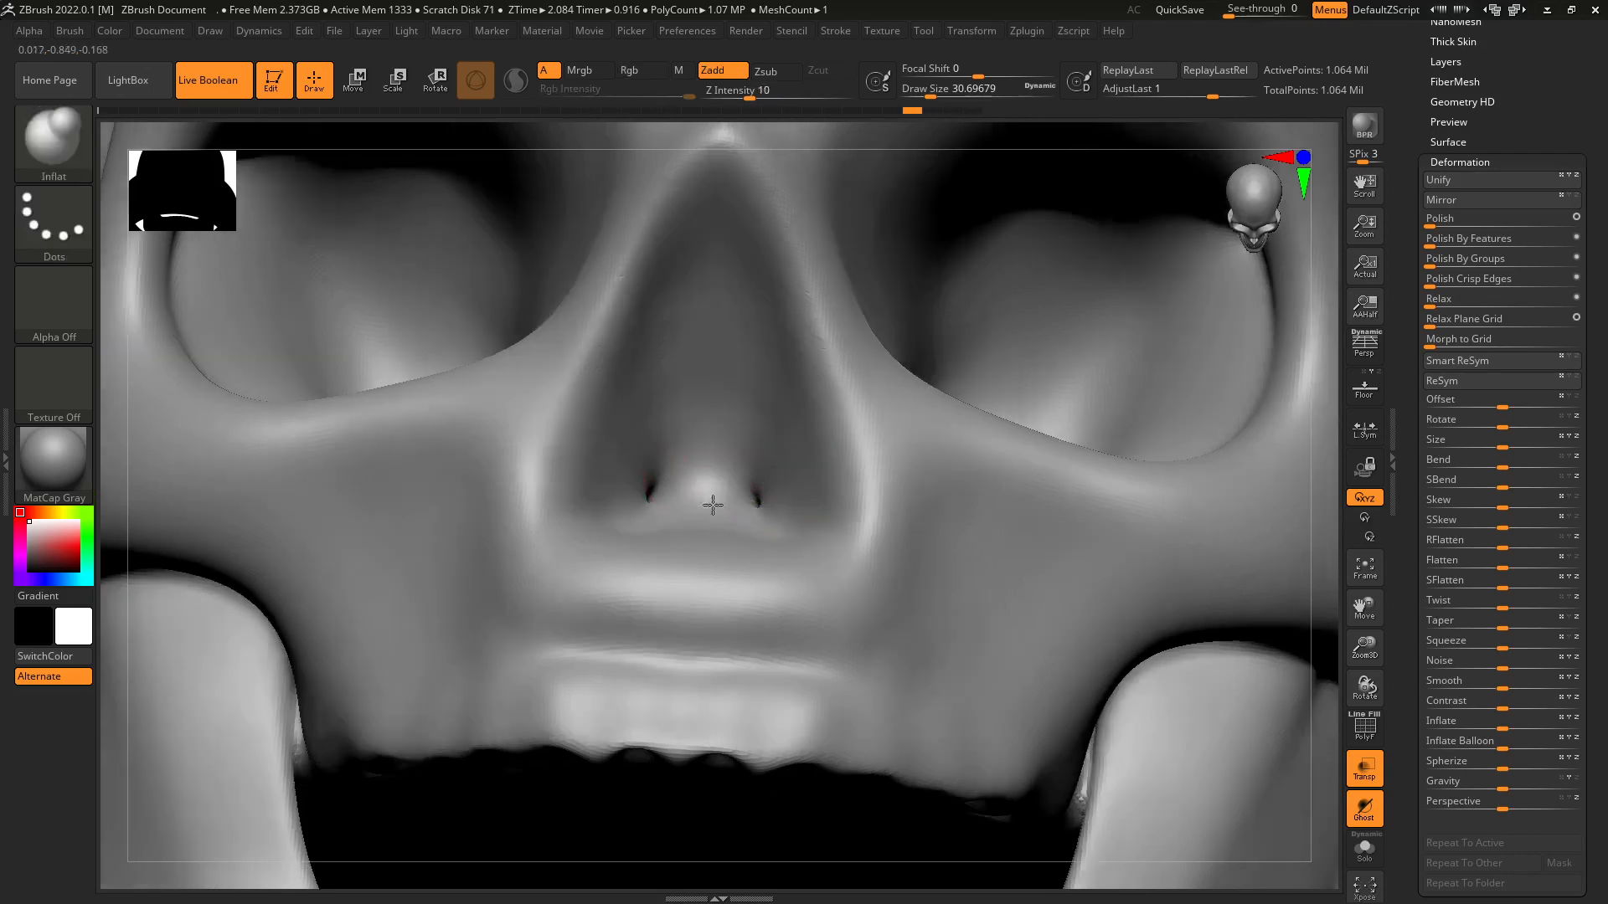
Enable Sculptris Pro mode and smooth away the two small pits inside the nose cavity.
right_click_drag(713, 505, 728, 505)
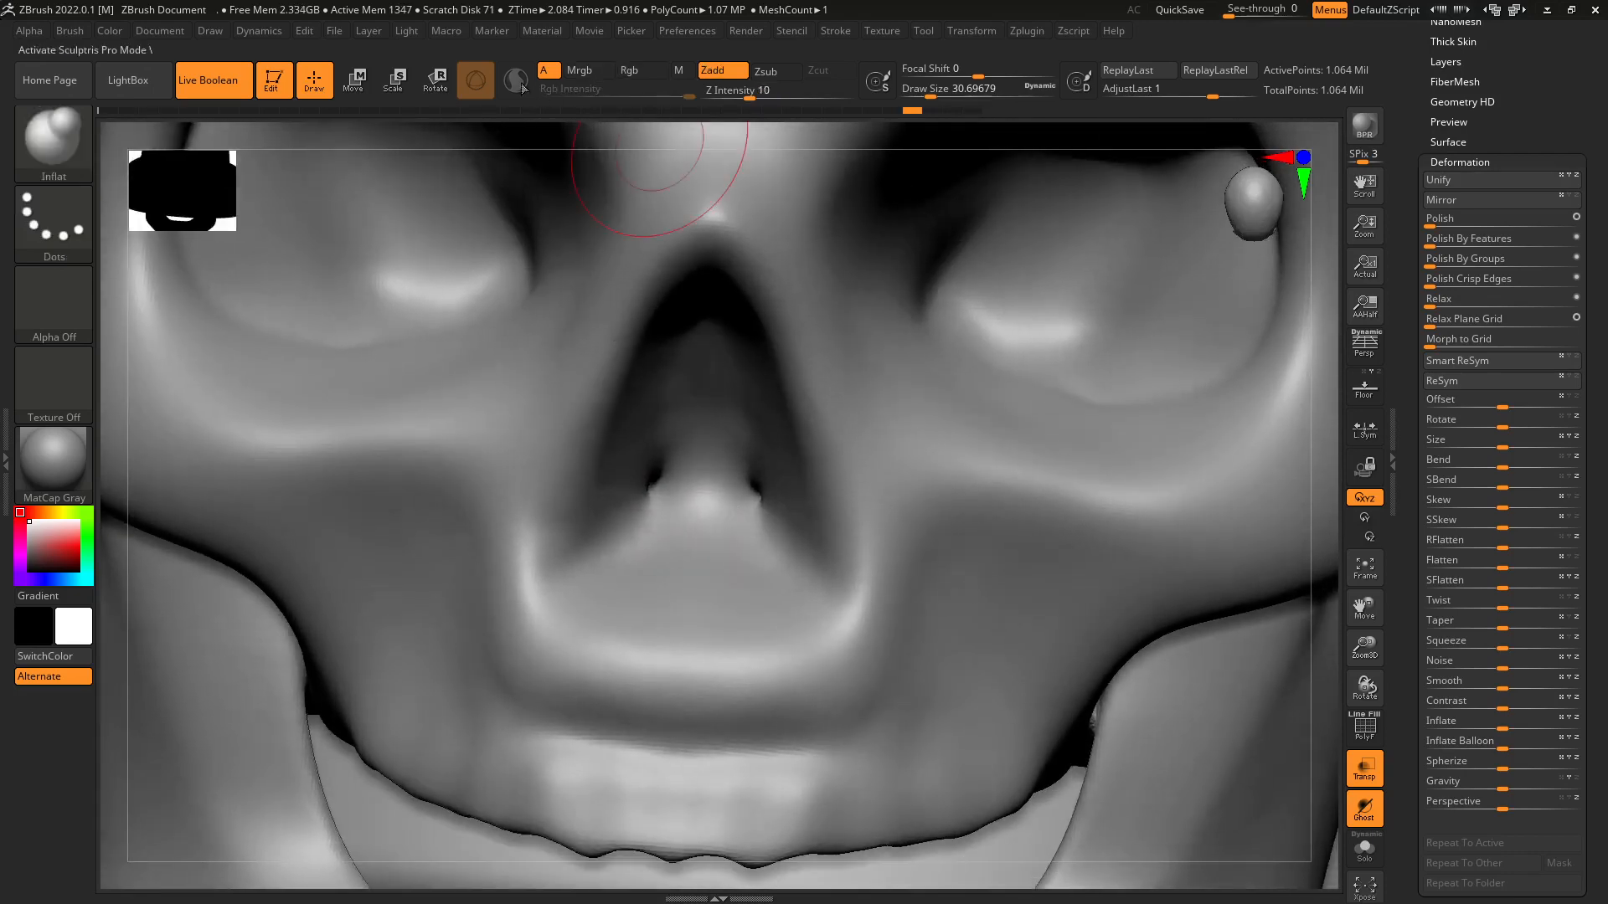
key("shift")
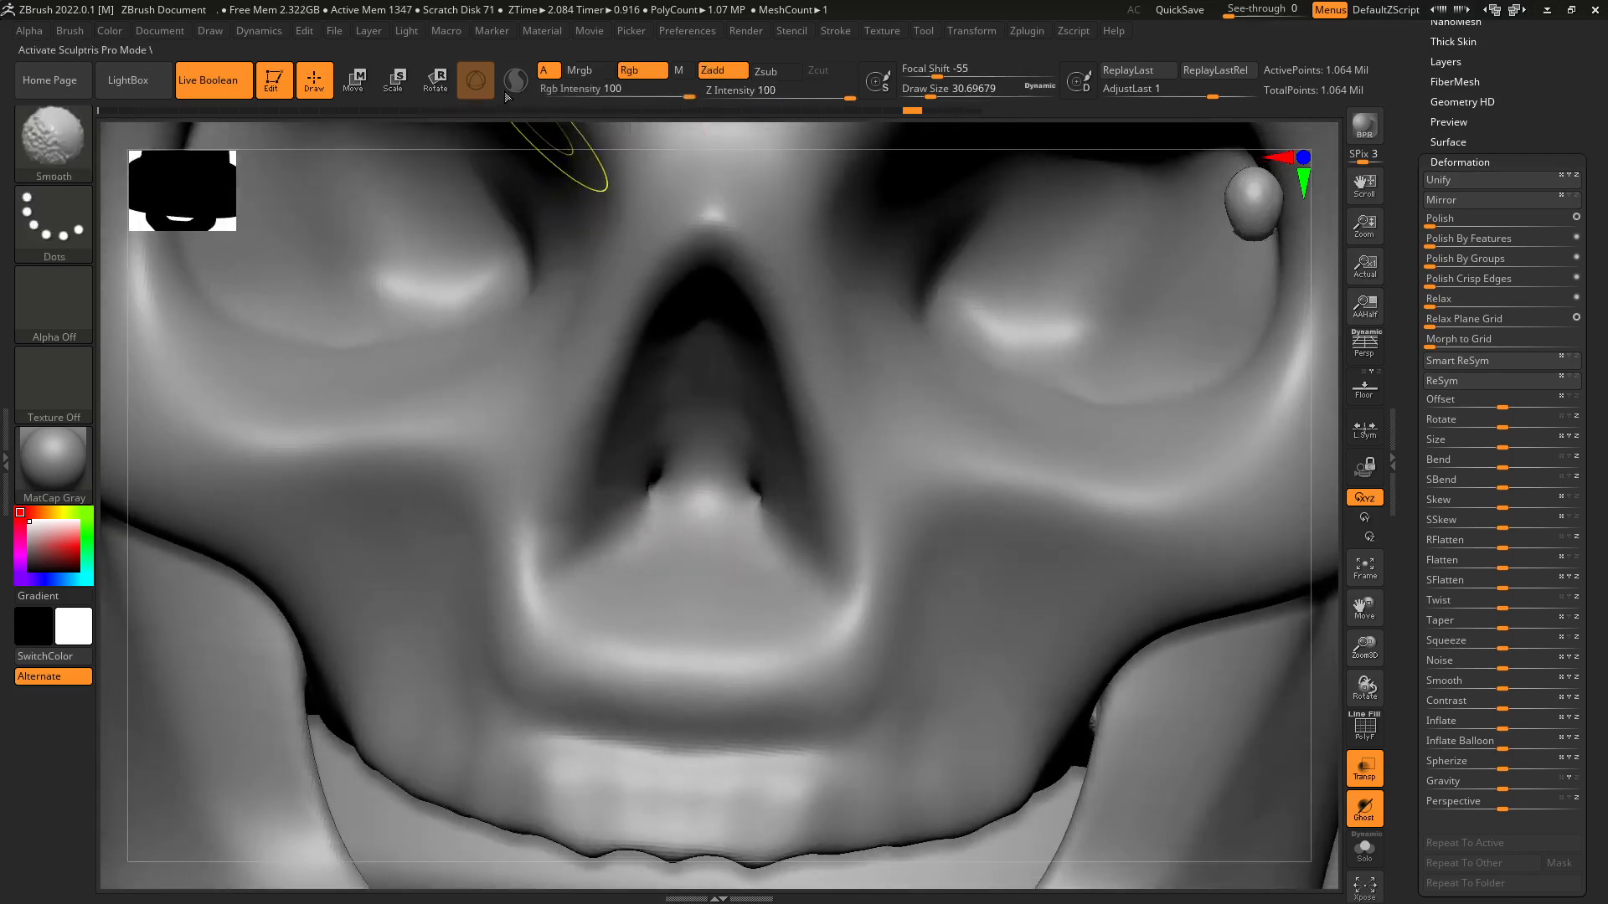
left_click(511, 85)
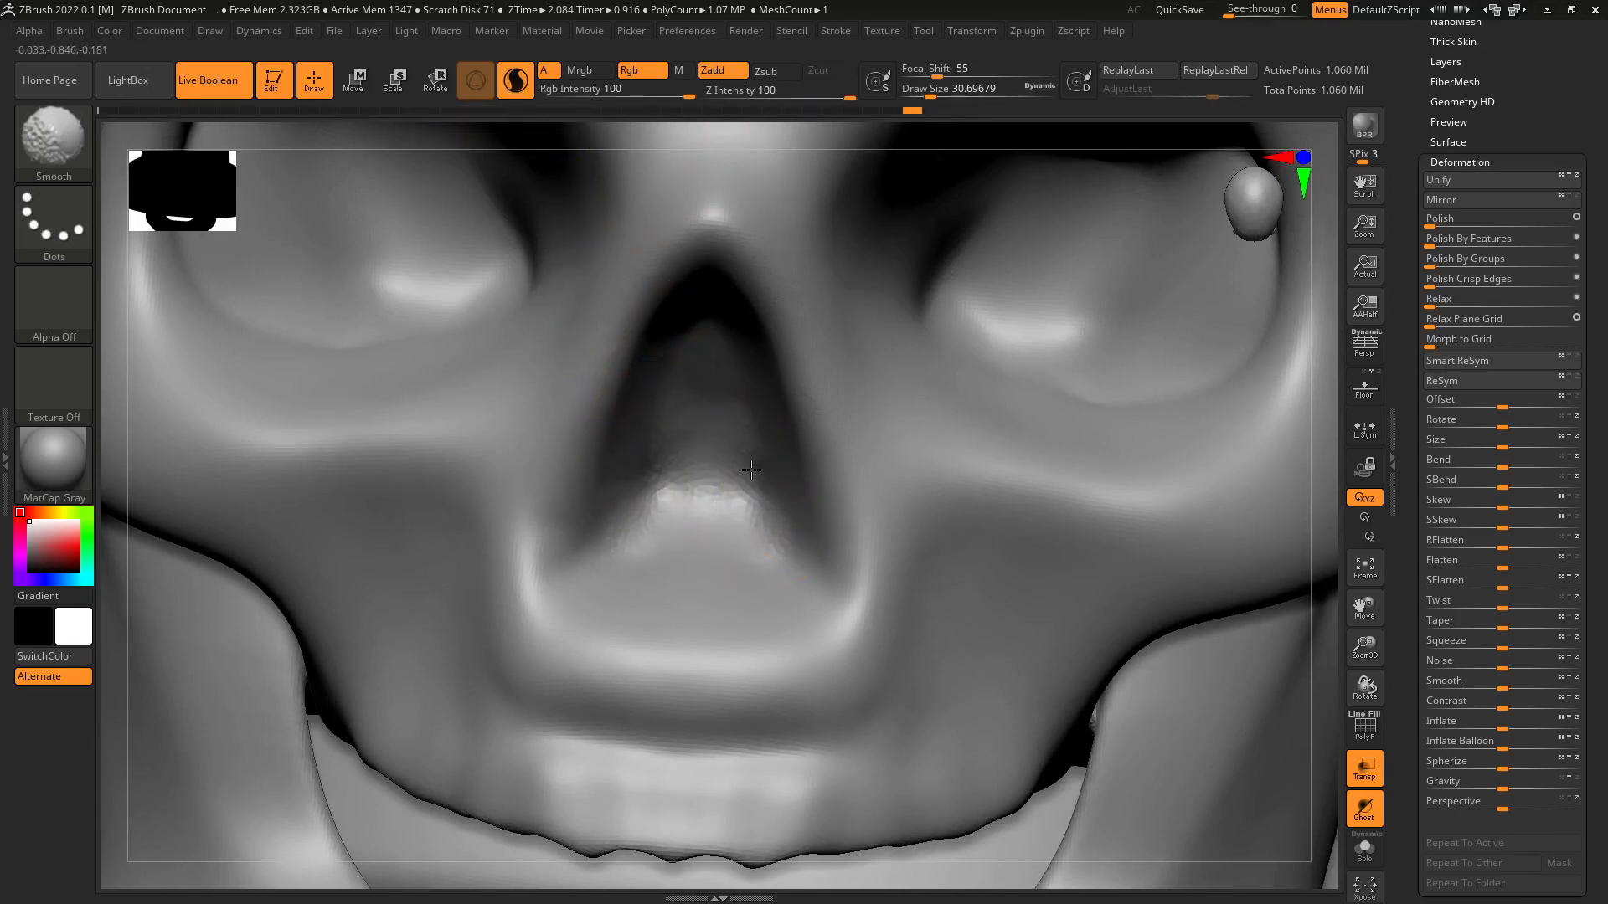
mouse_move(741, 487)
left_mouse_down("shift")
mouse_move(782, 484)
mouse_move(768, 471)
left_mouse_up("shift")
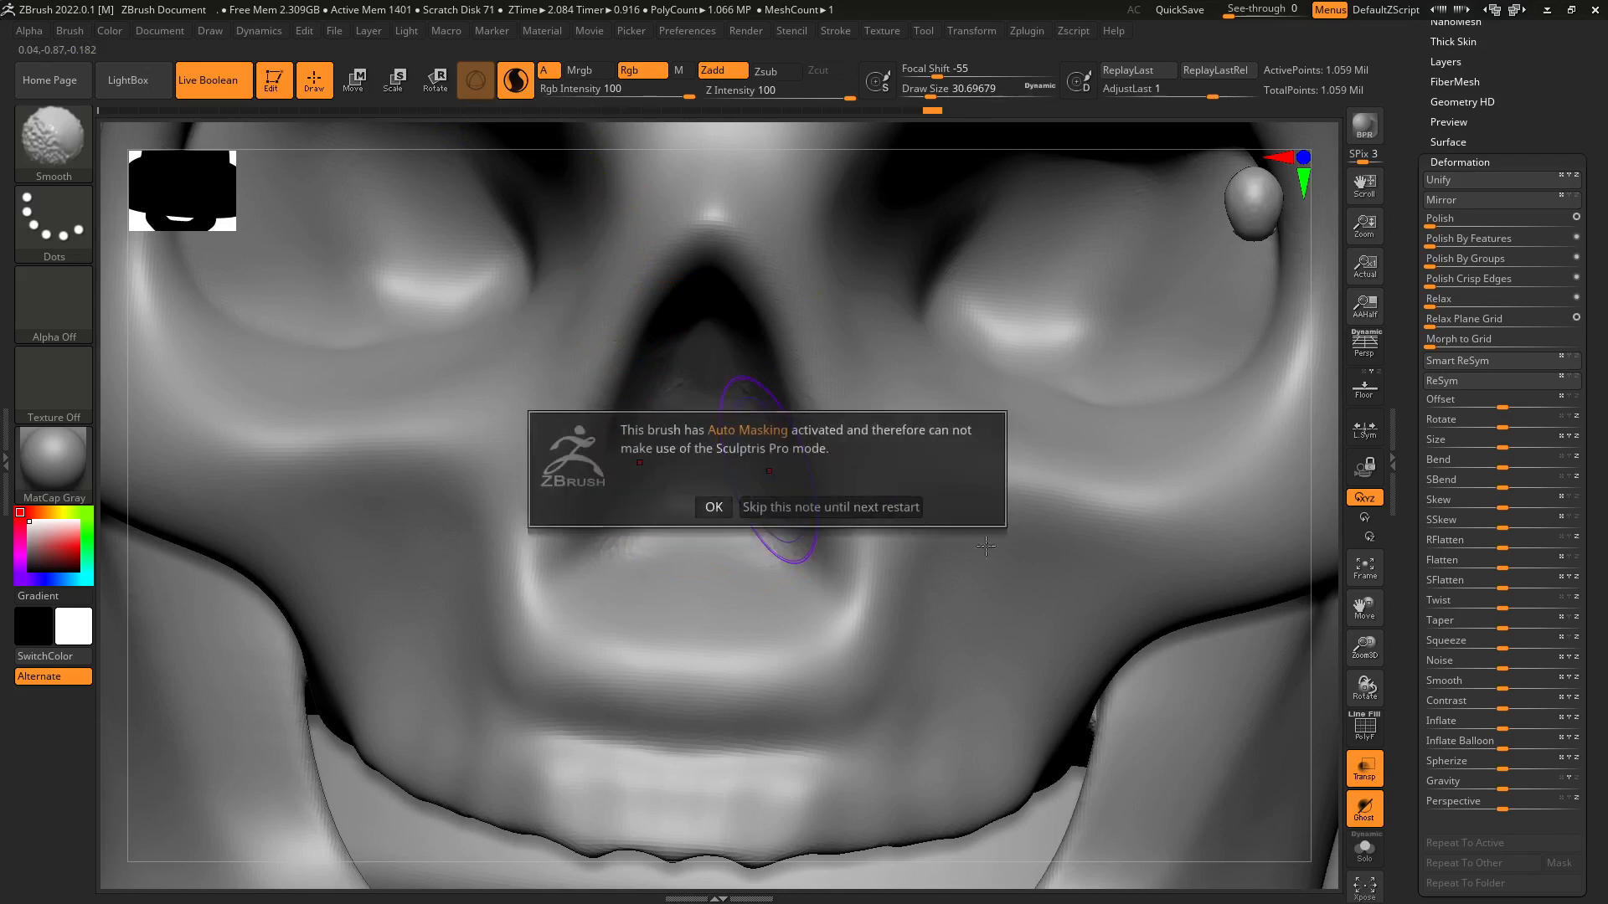
left_click(711, 507)
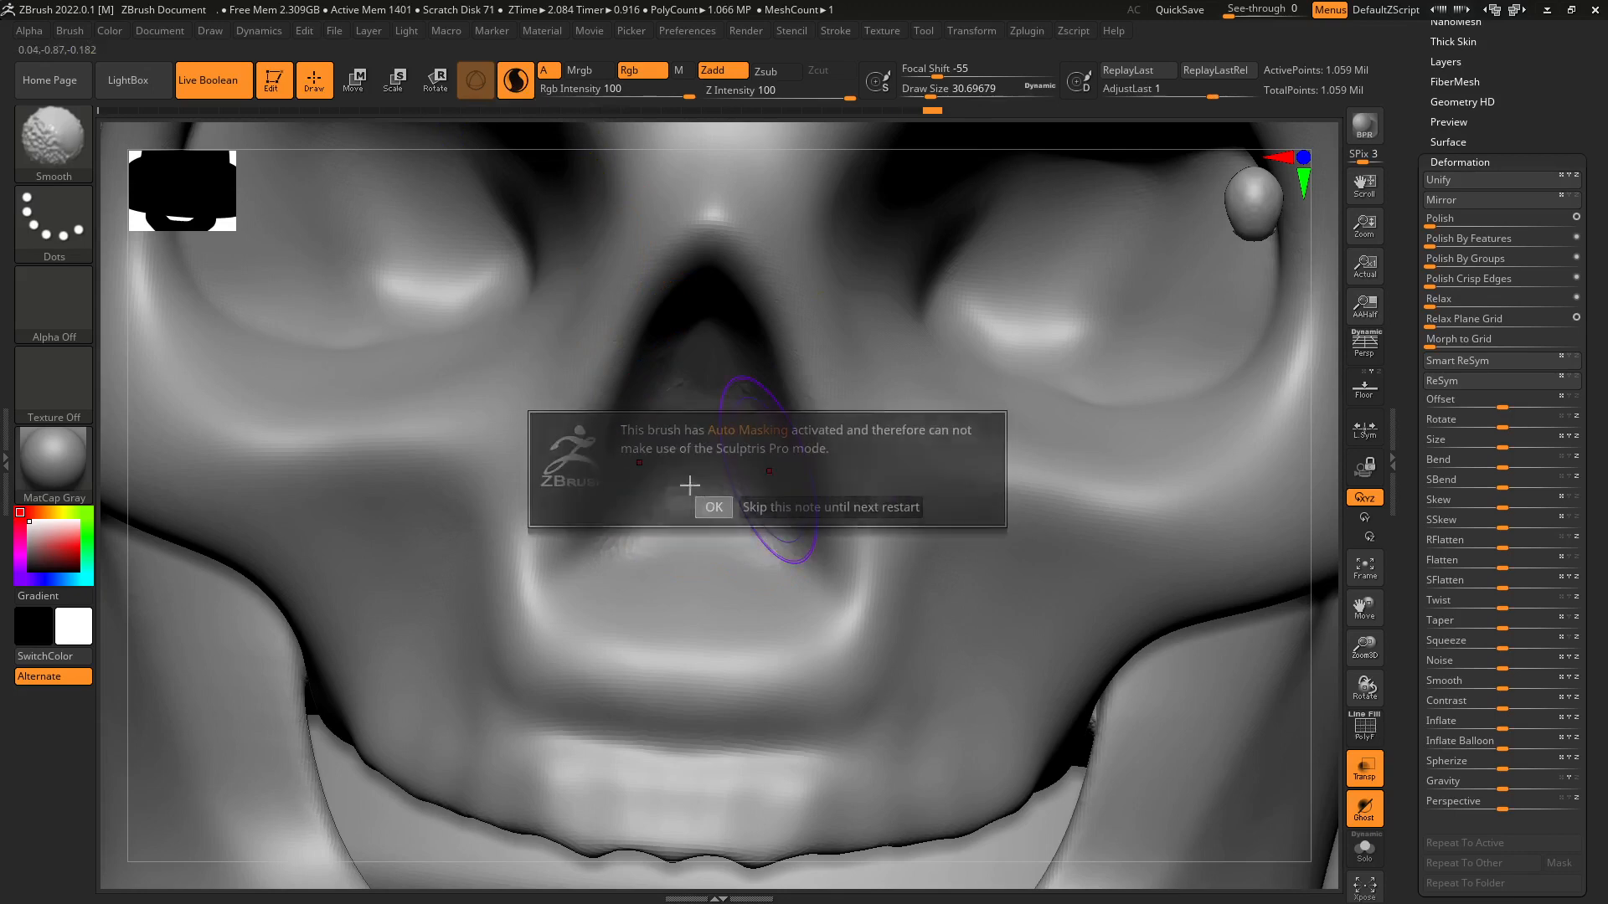
Turn off transparency and examine the smoothed nose cavity's topology with the polyframe temporarily displayed.
left_click(1368, 762)
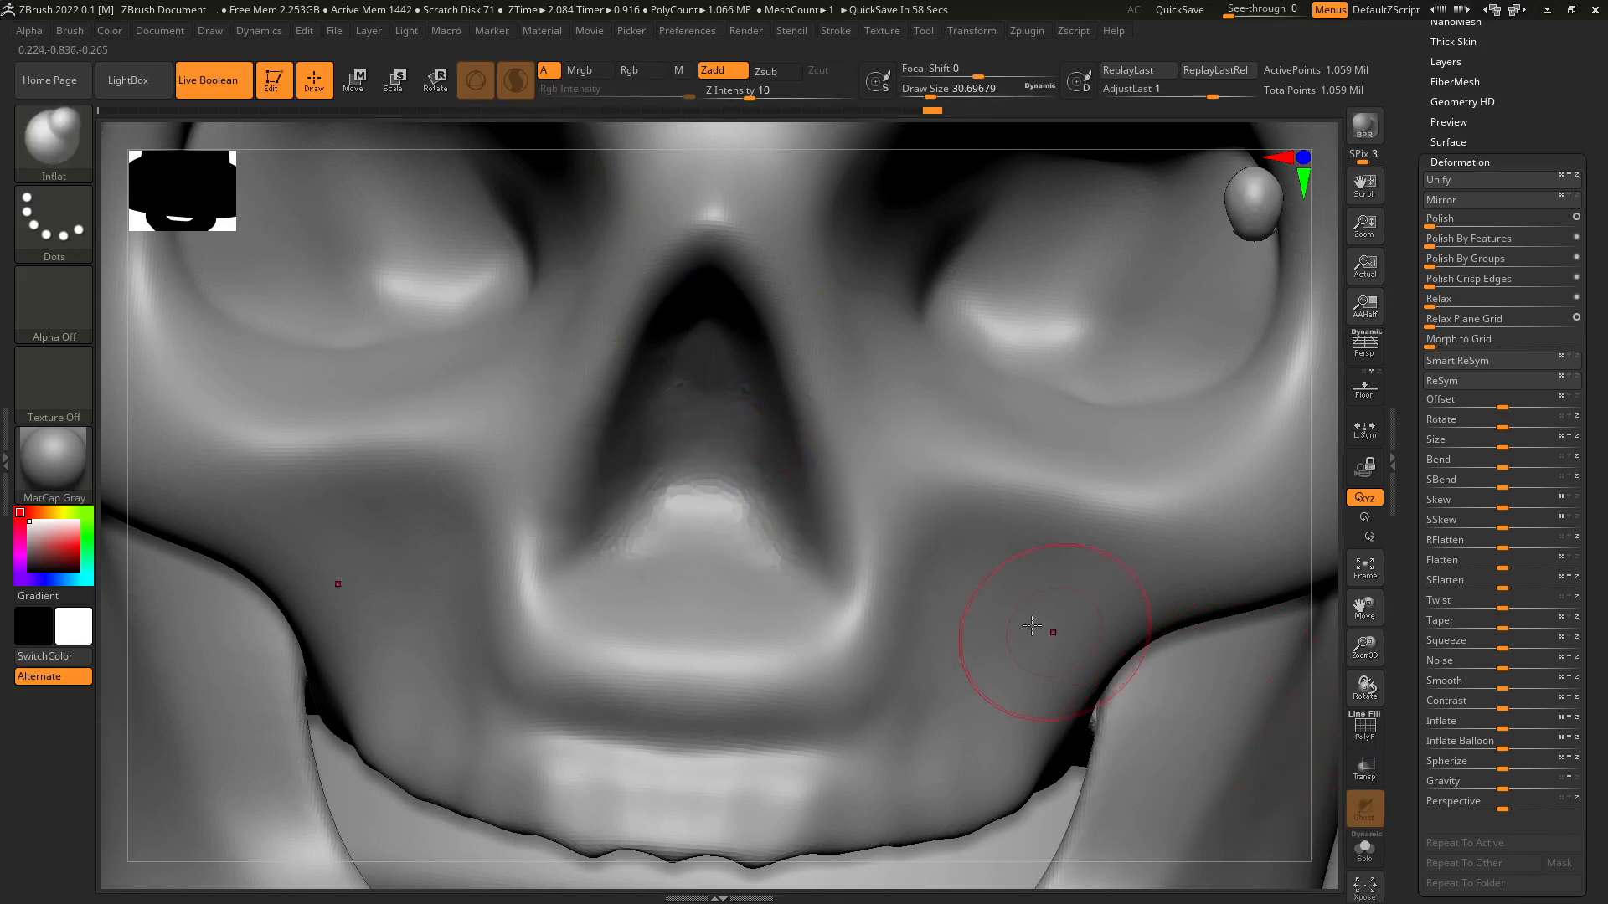
left_click(1365, 728)
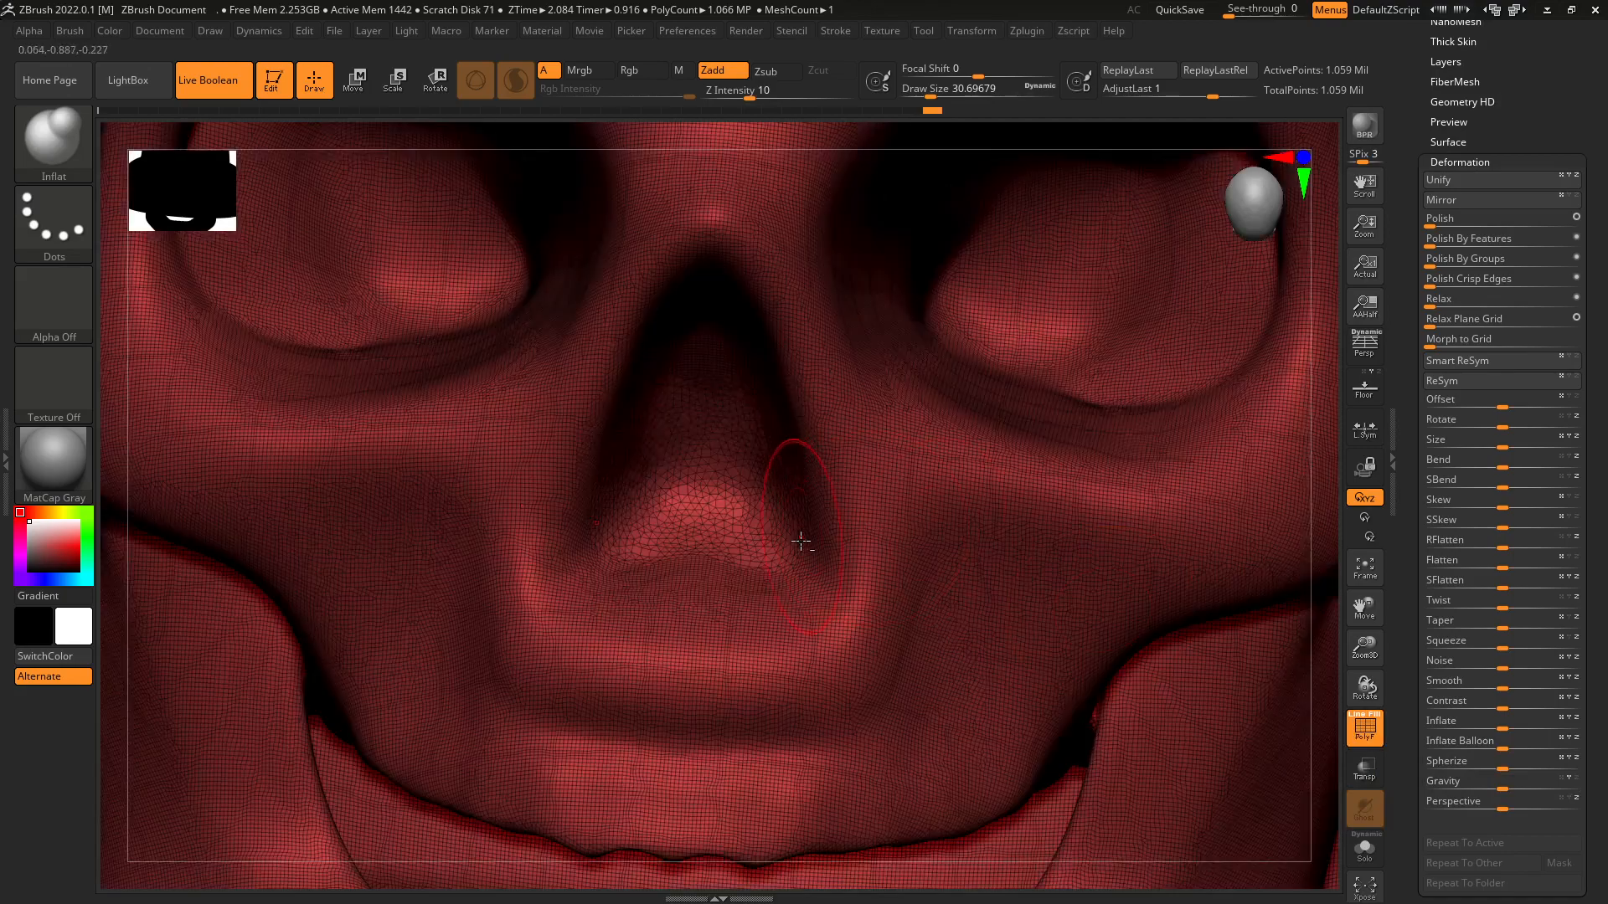
mouse_move(800, 541)
right_mouse_down("alt")
mouse_move(813, 662)
mouse_move(706, 474)
right_mouse_up("alt")
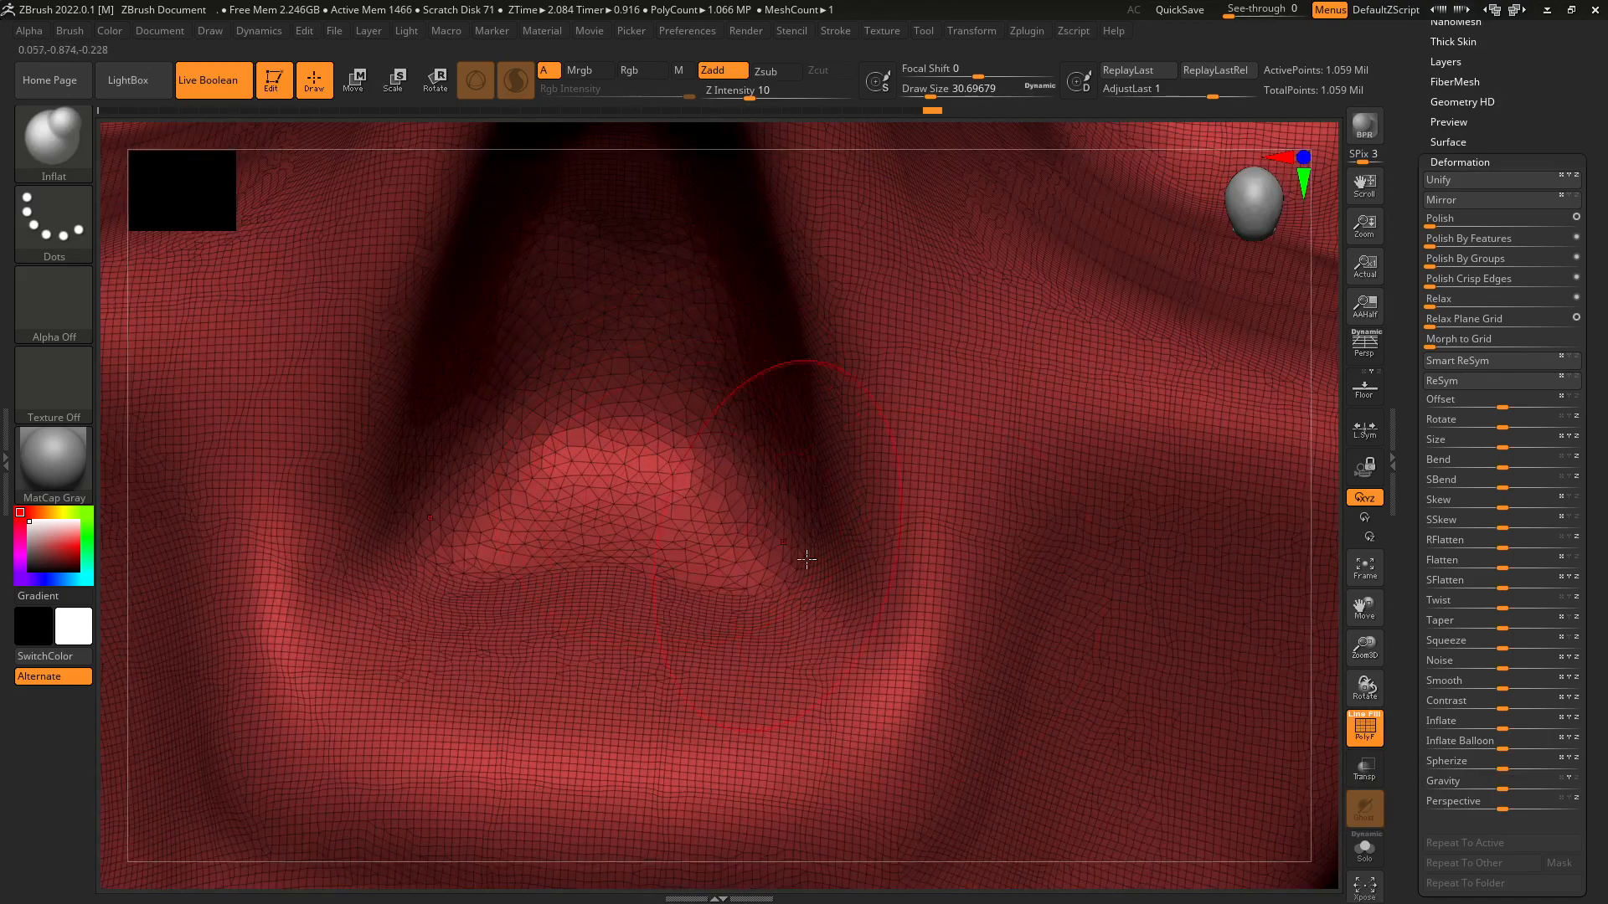
left_click(1365, 728)
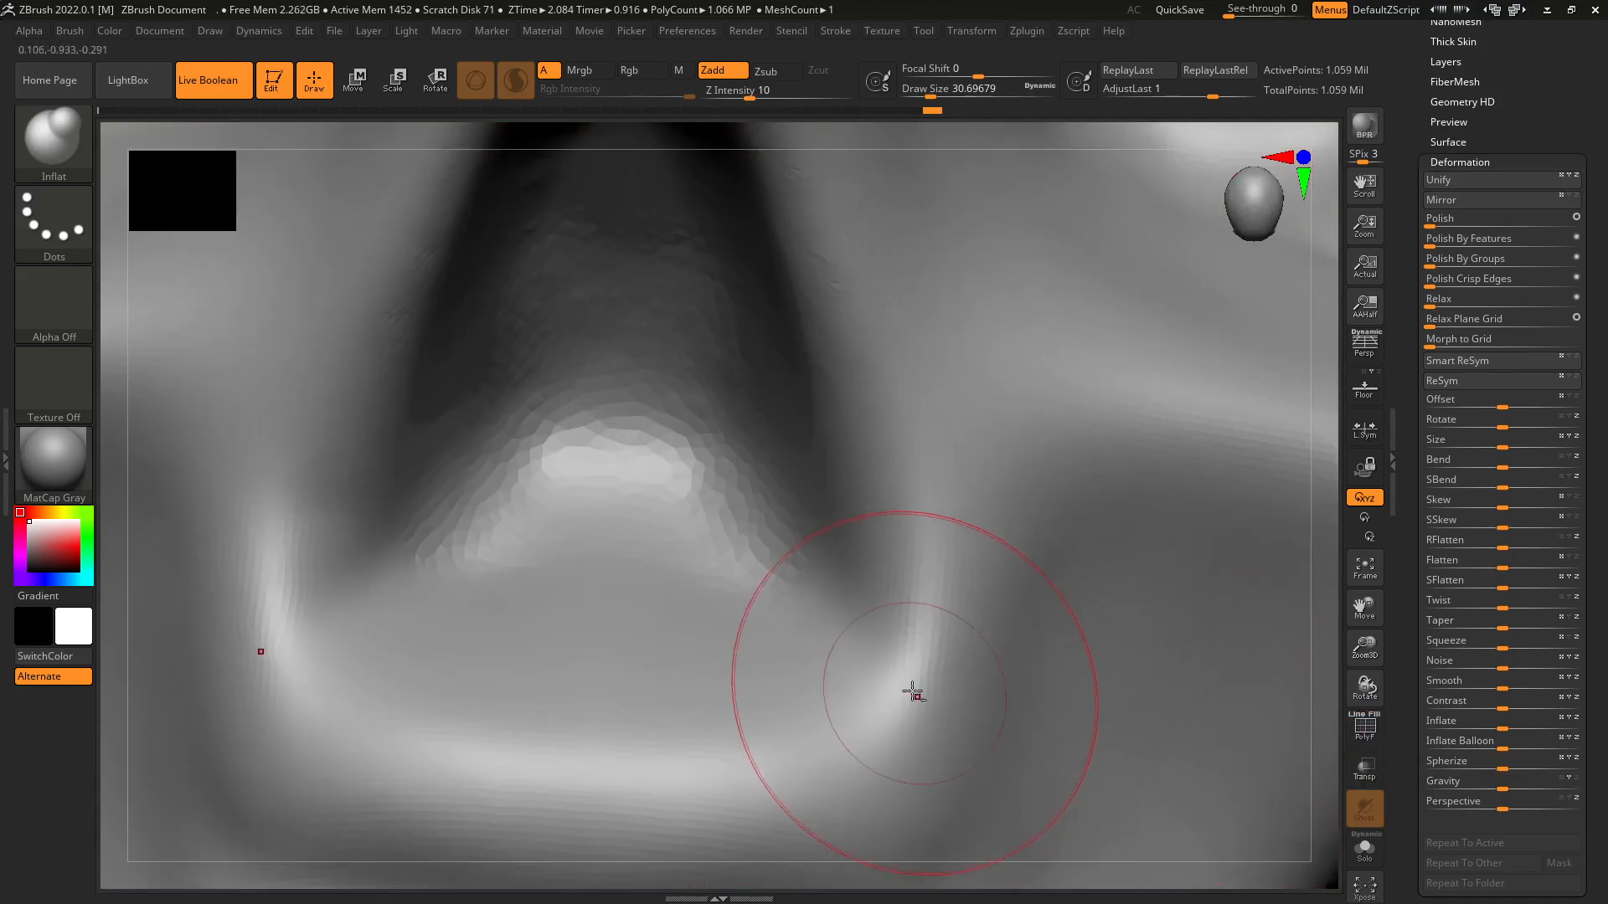
Smooth the front upper teeth below the nose opening, dismissing the Auto Masking note.
right_click_drag(912, 690, 825, 364, "alt")
right_click_drag(872, 639, 730, 513, "alt")
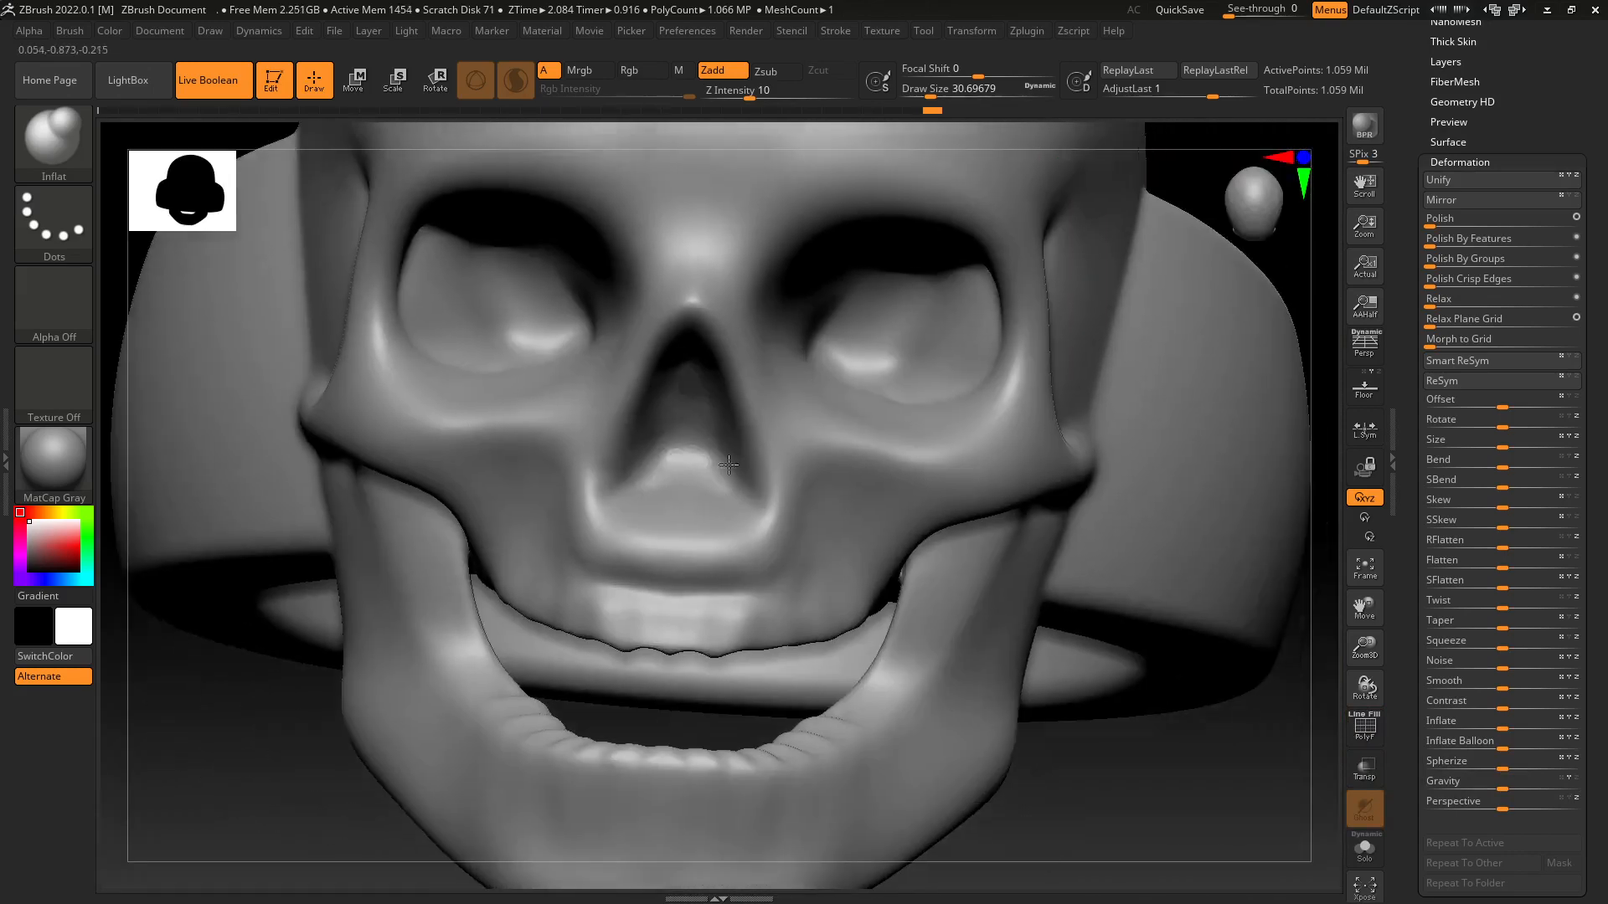
right_click_drag(737, 611, 764, 671, "alt")
left_click(763, 672, "shift")
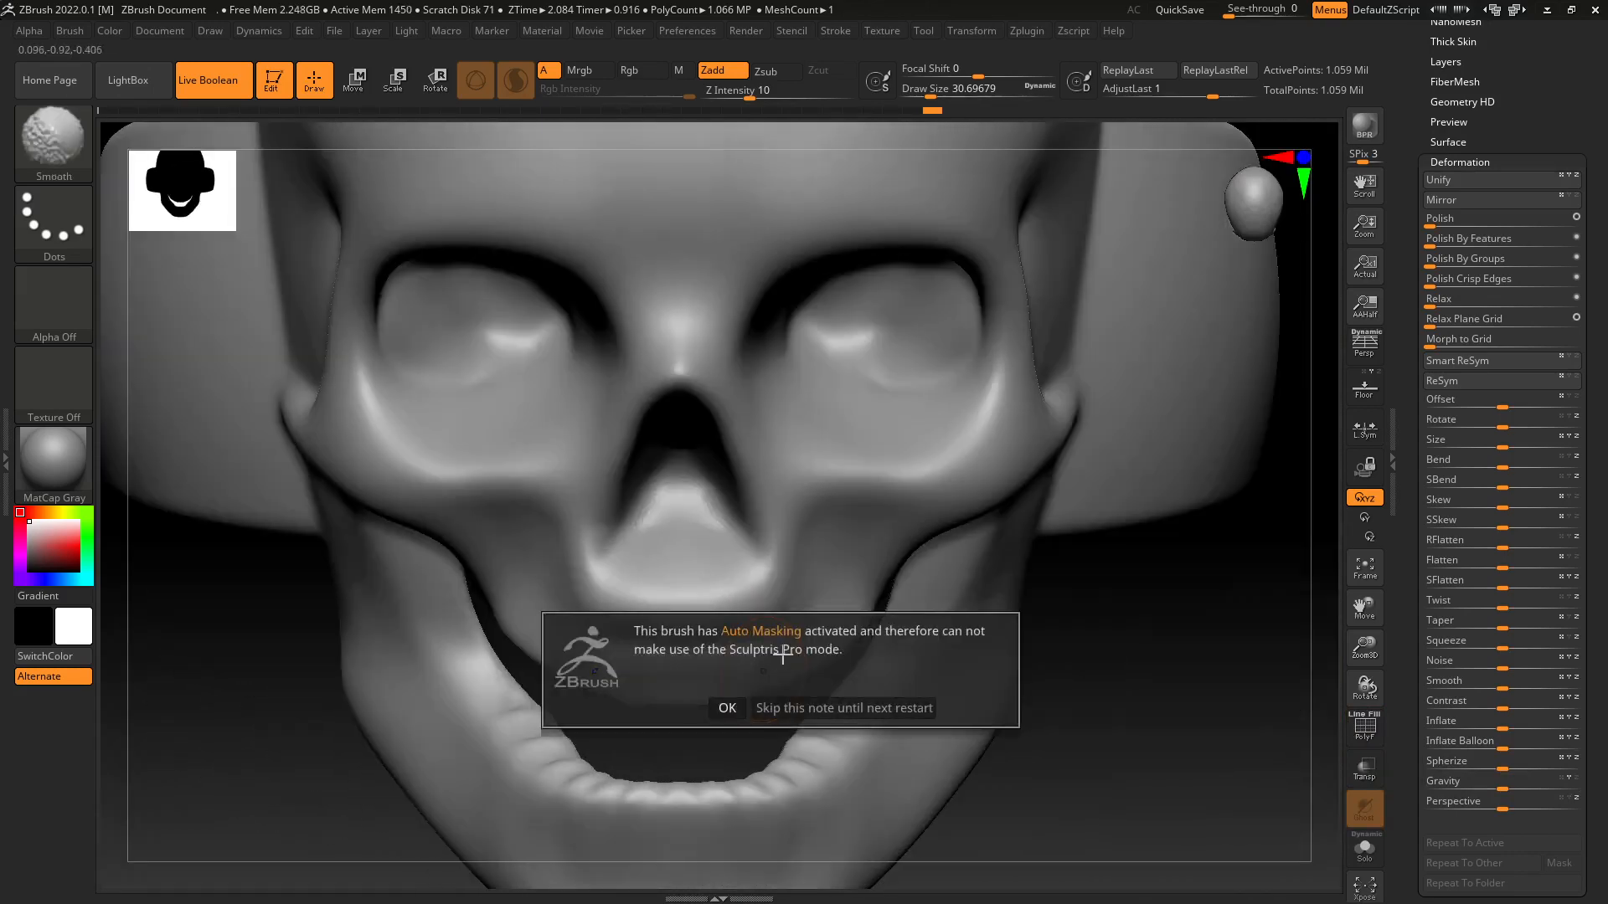
left_click(728, 709)
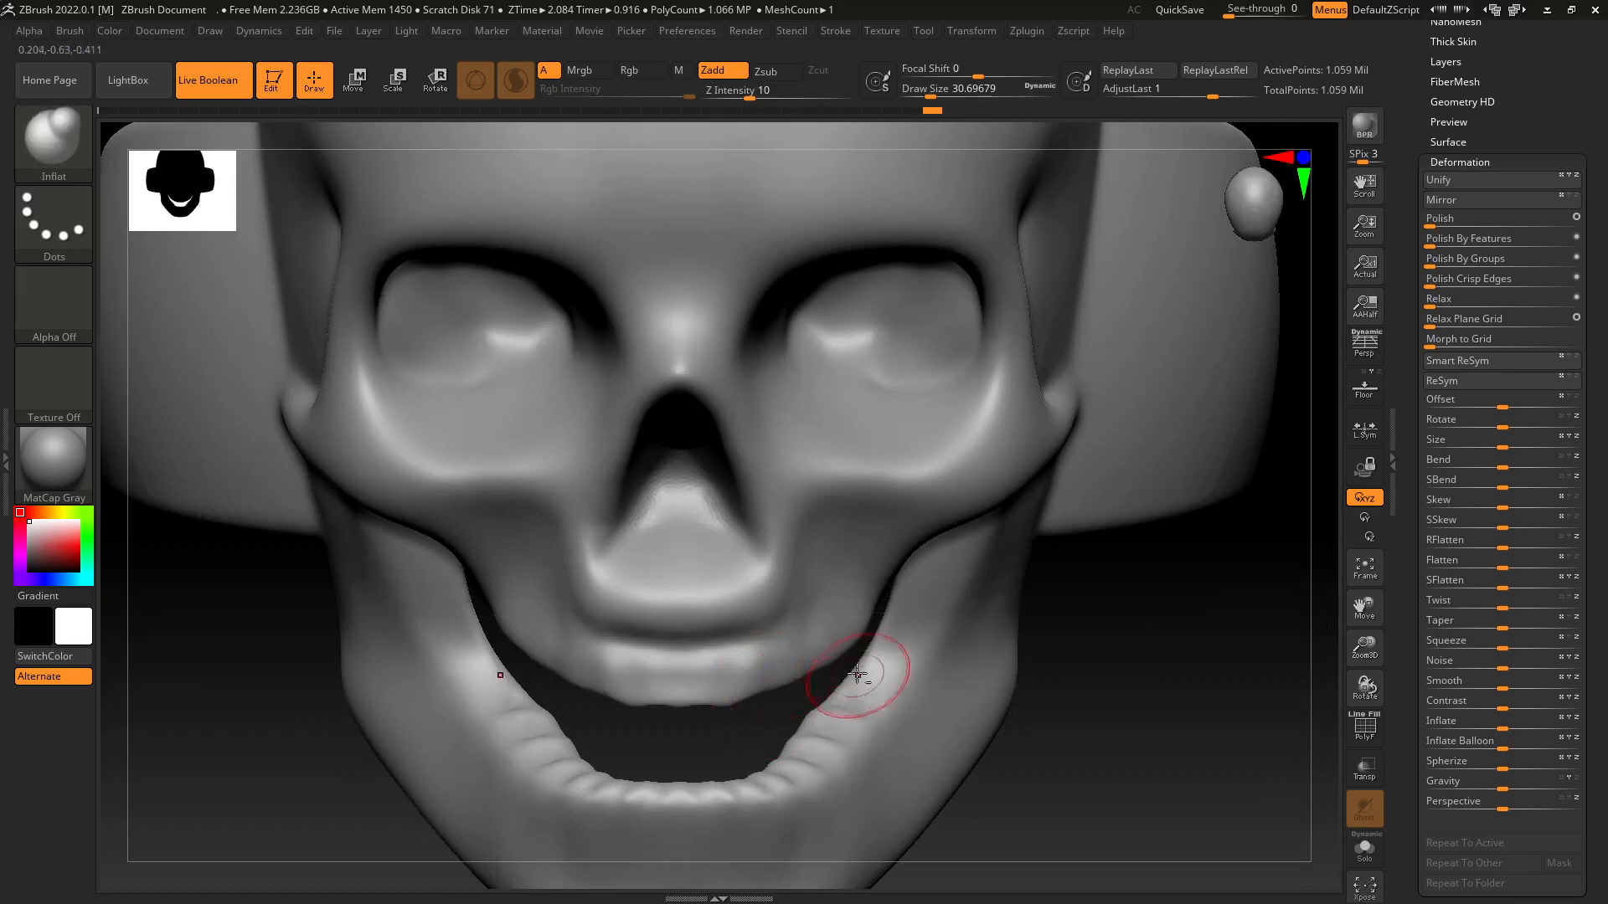
key("f")
right_click_drag(852, 649, 787, 603, "alt")
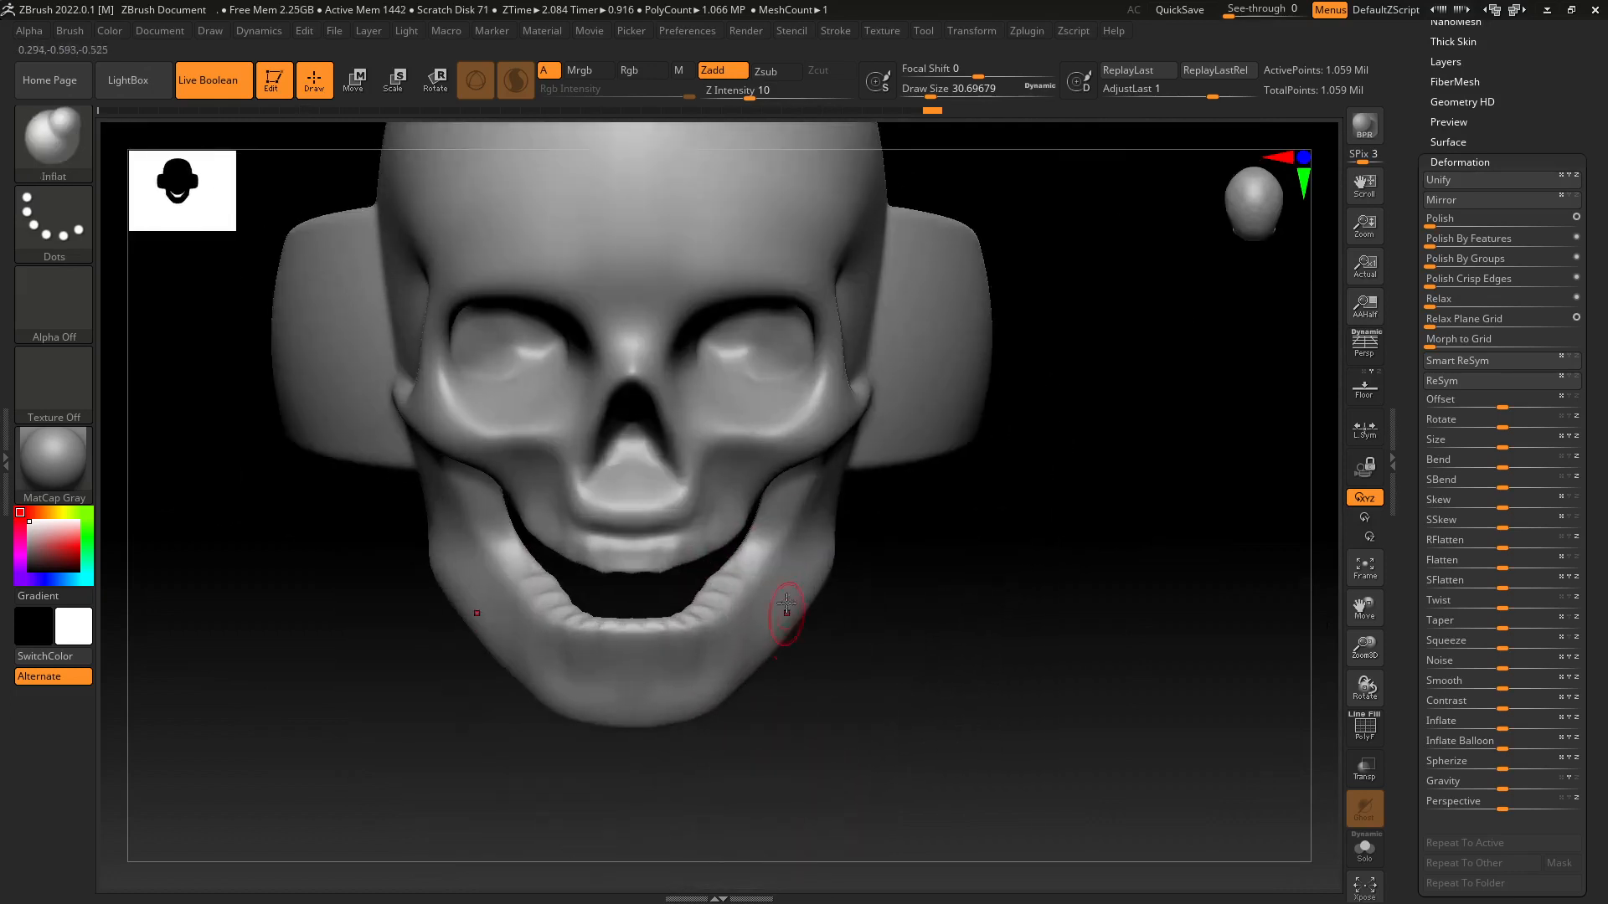
right_click_drag(724, 505, 763, 493, "alt")
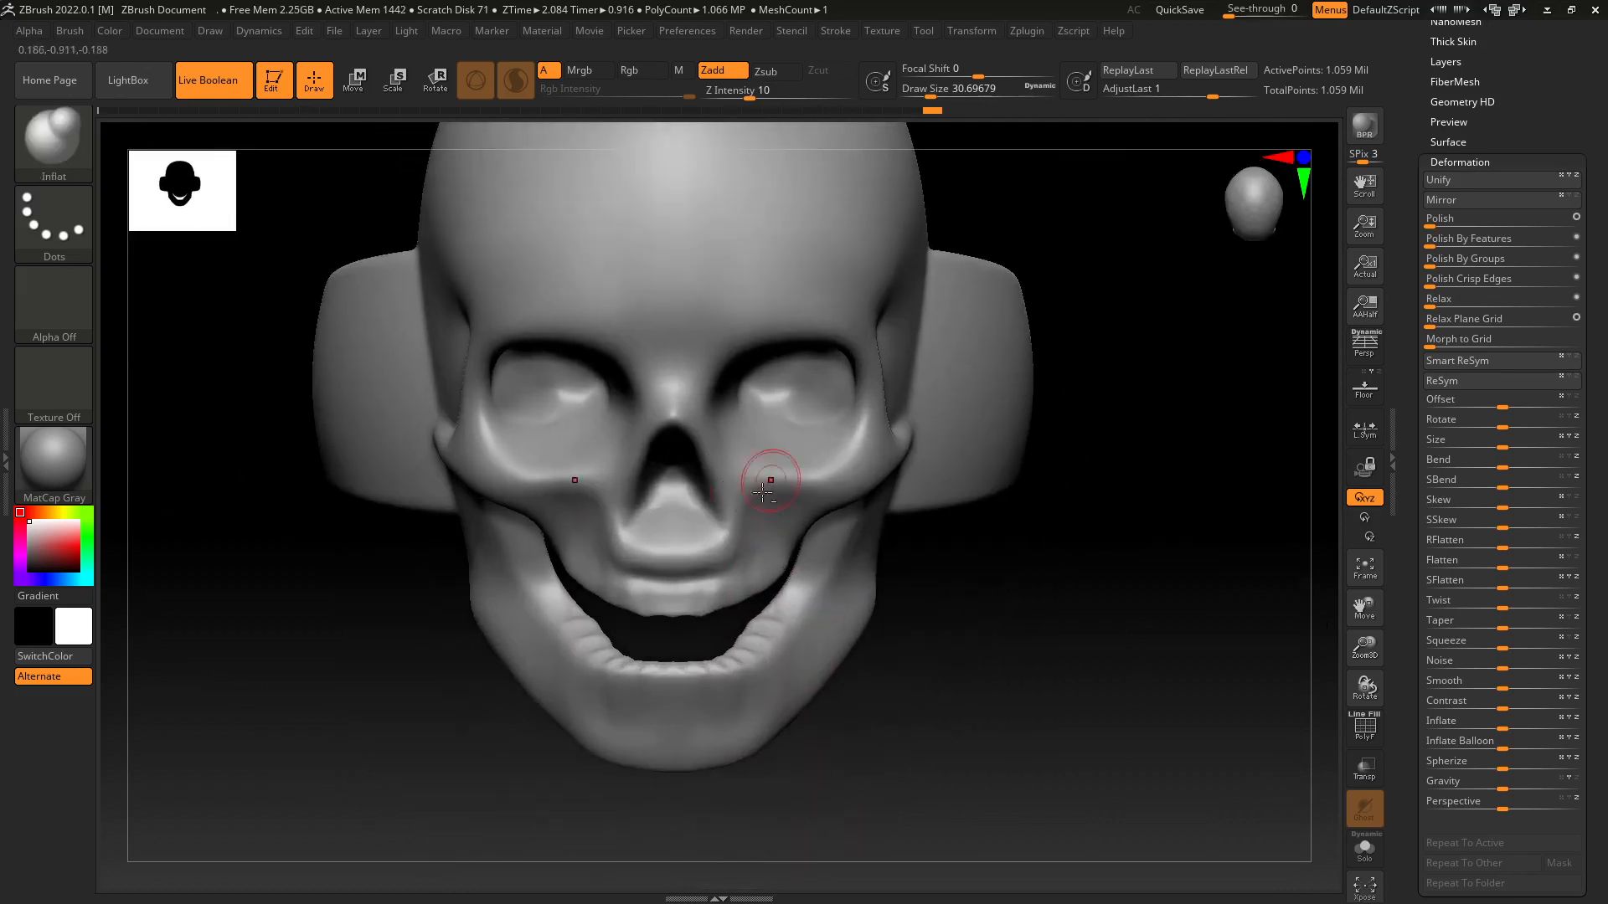
Examine the mesh topology around the nose cavity and upper teeth with the polyframe temporarily displayed.
left_click(1028, 30)
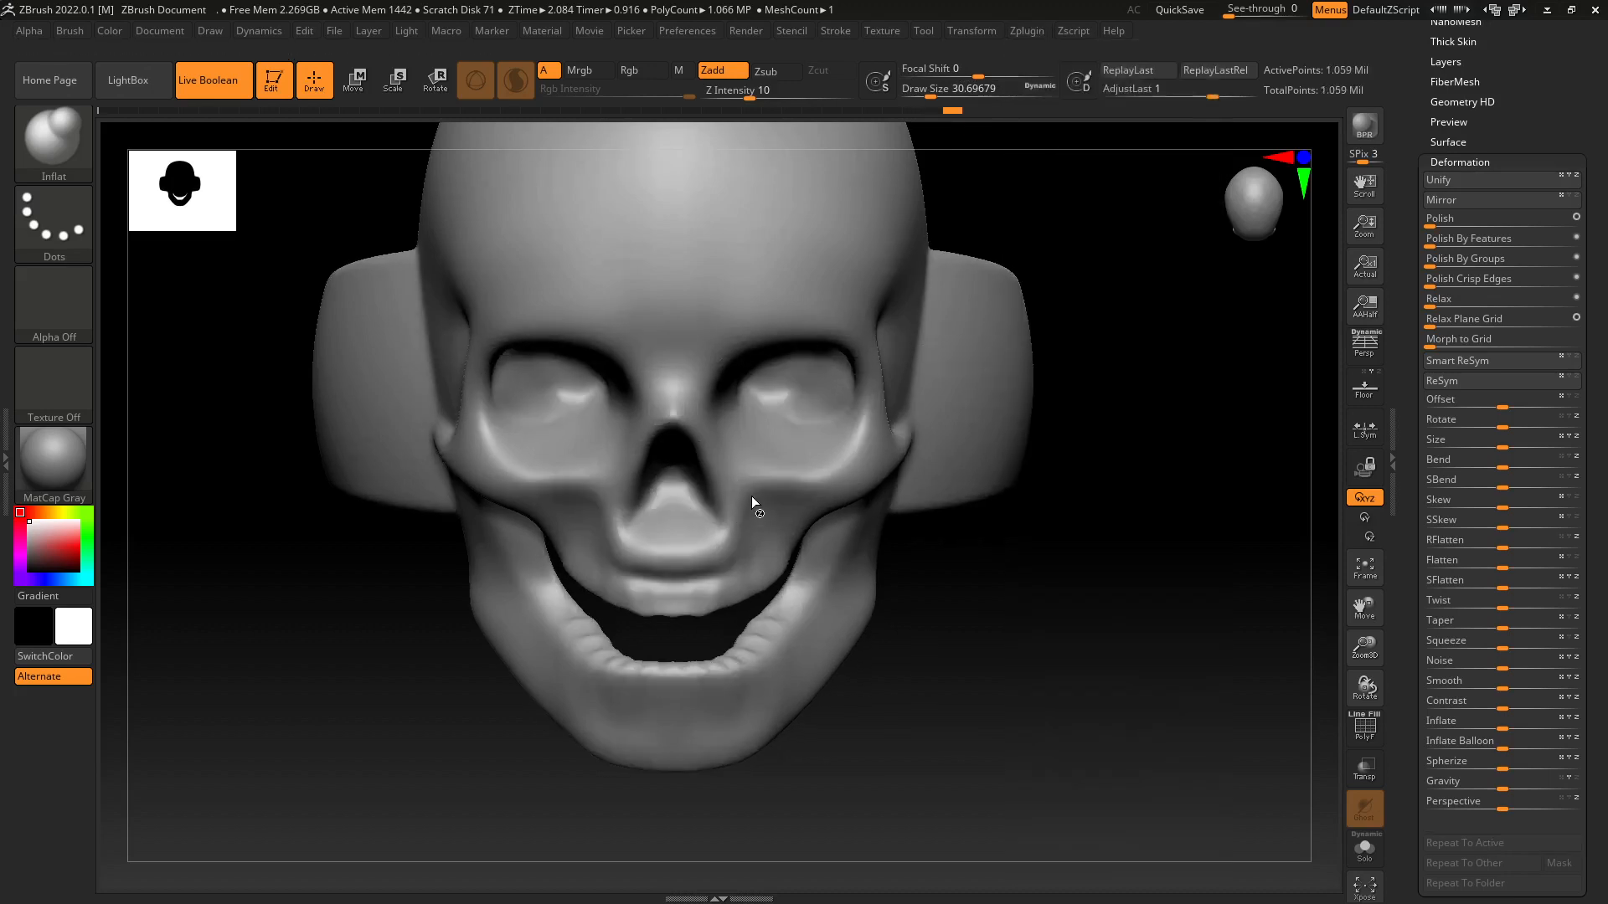
right_click_drag(707, 643, 897, 564, "alt")
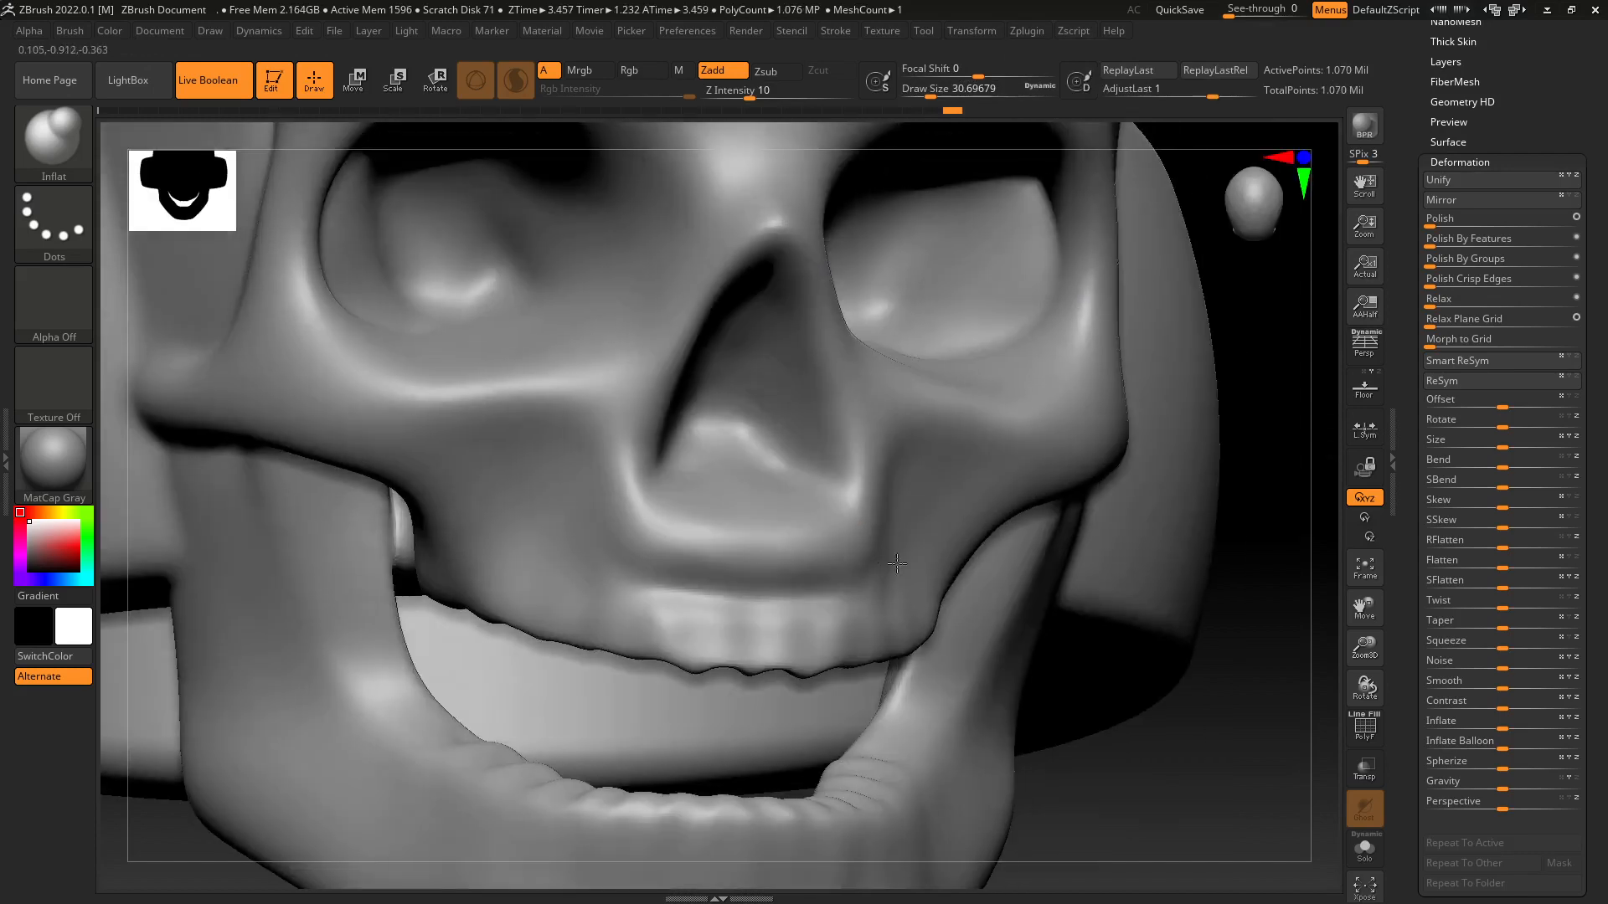
left_click(1364, 727)
right_click_drag(796, 669, 775, 410, "ctrl")
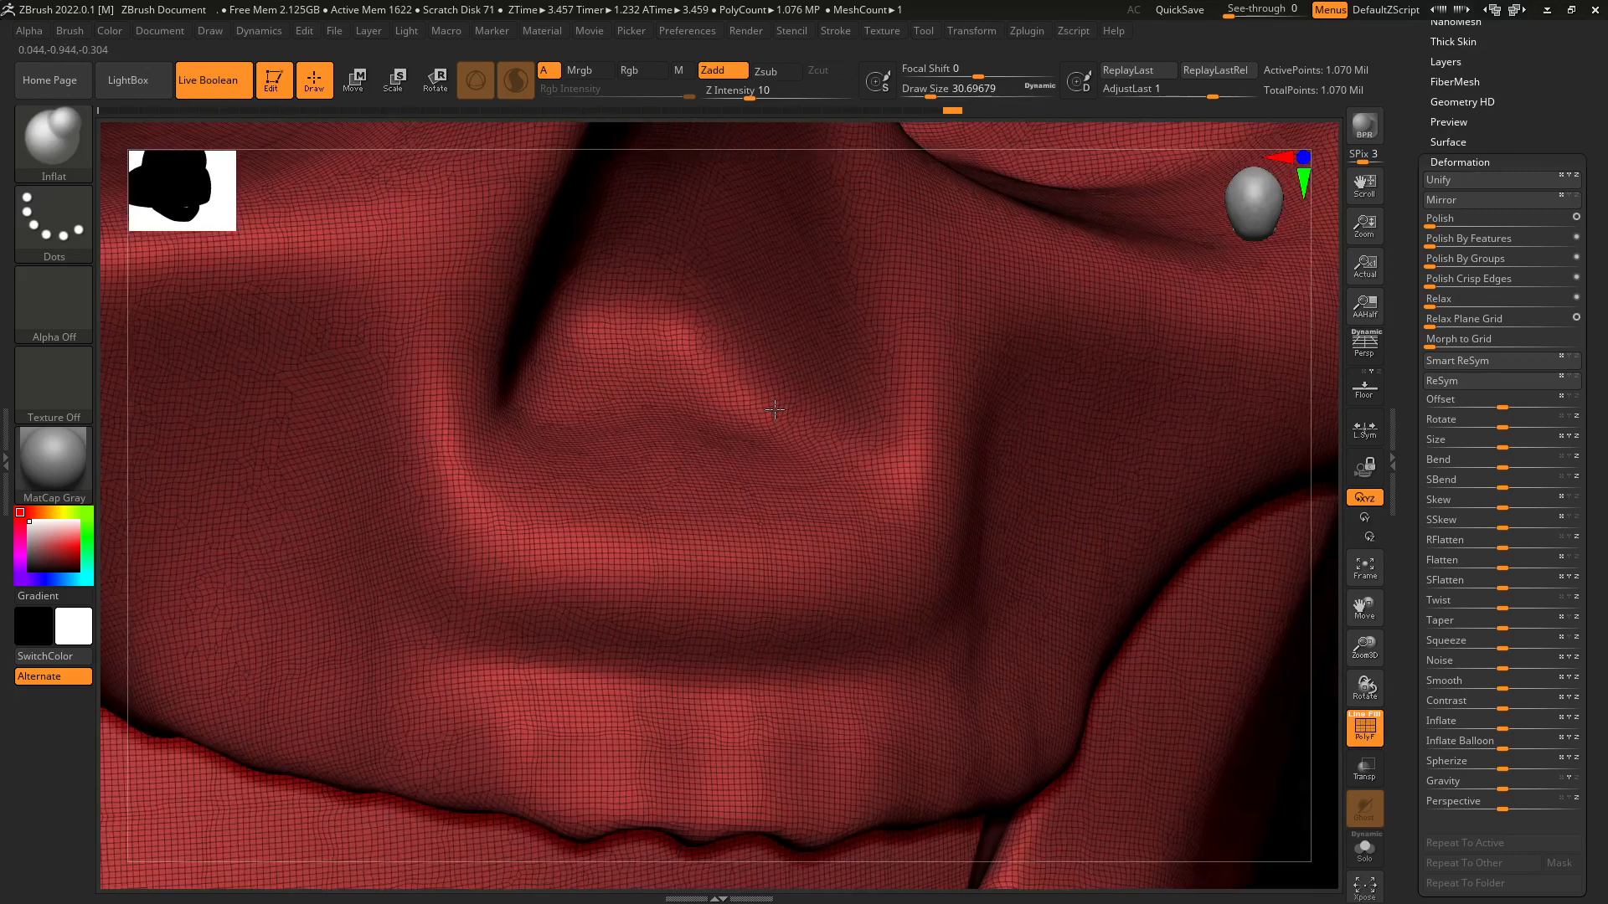
right_click_drag(621, 445, 629, 335)
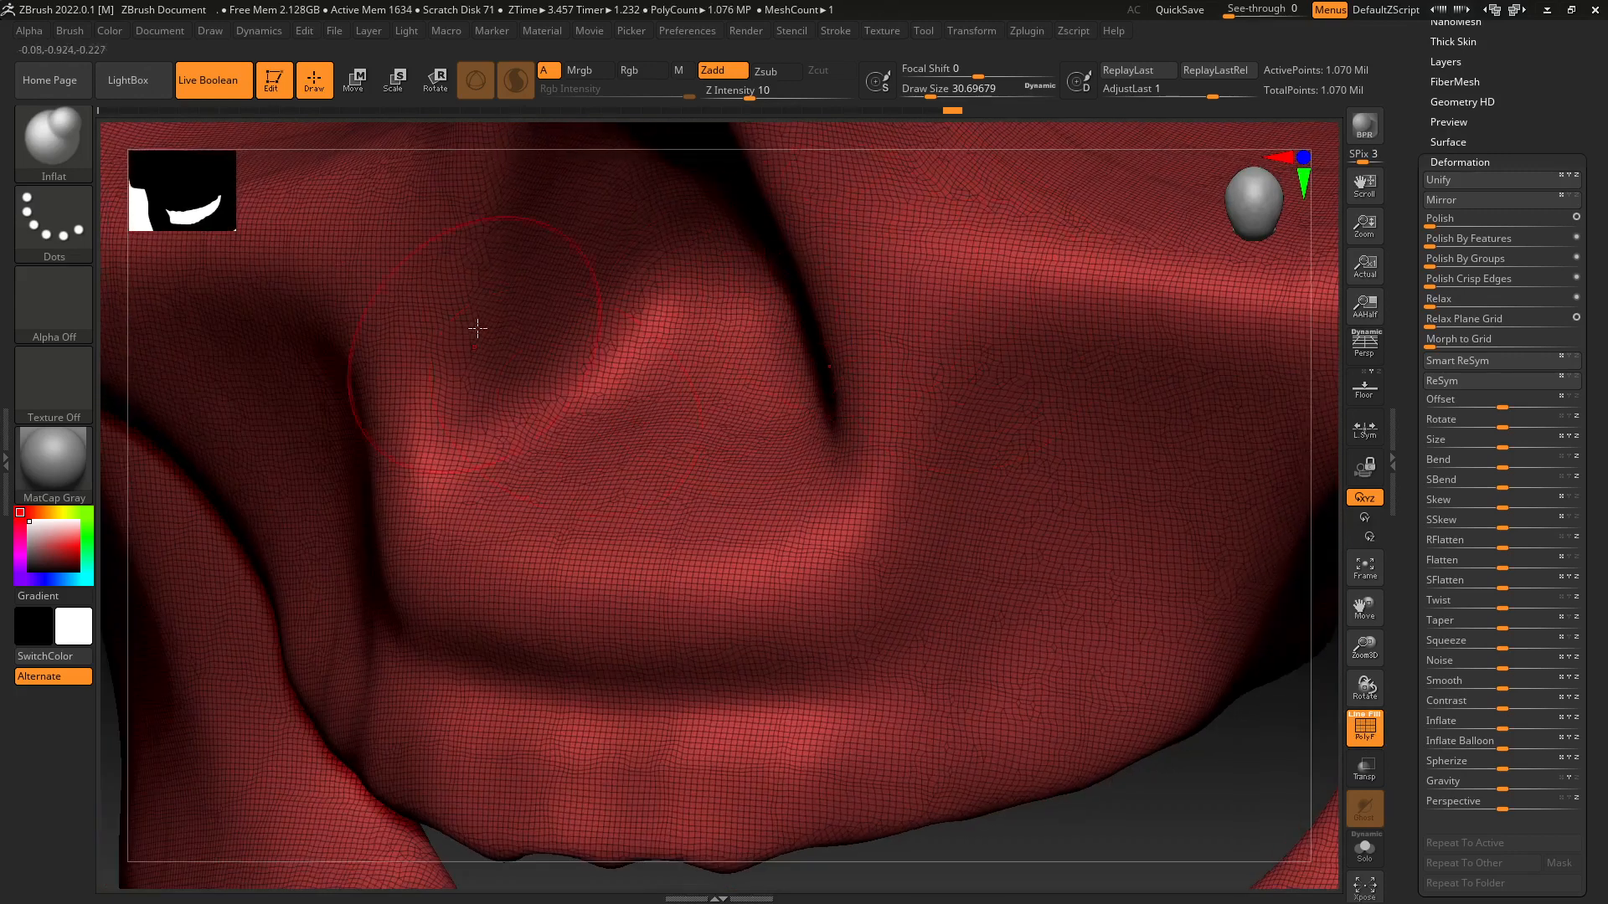
left_click(1365, 737)
Dismiss the Auto Masking note and turn off Sculptris Pro mode.
right_click_drag(1045, 742, 1090, 758)
key("shift")
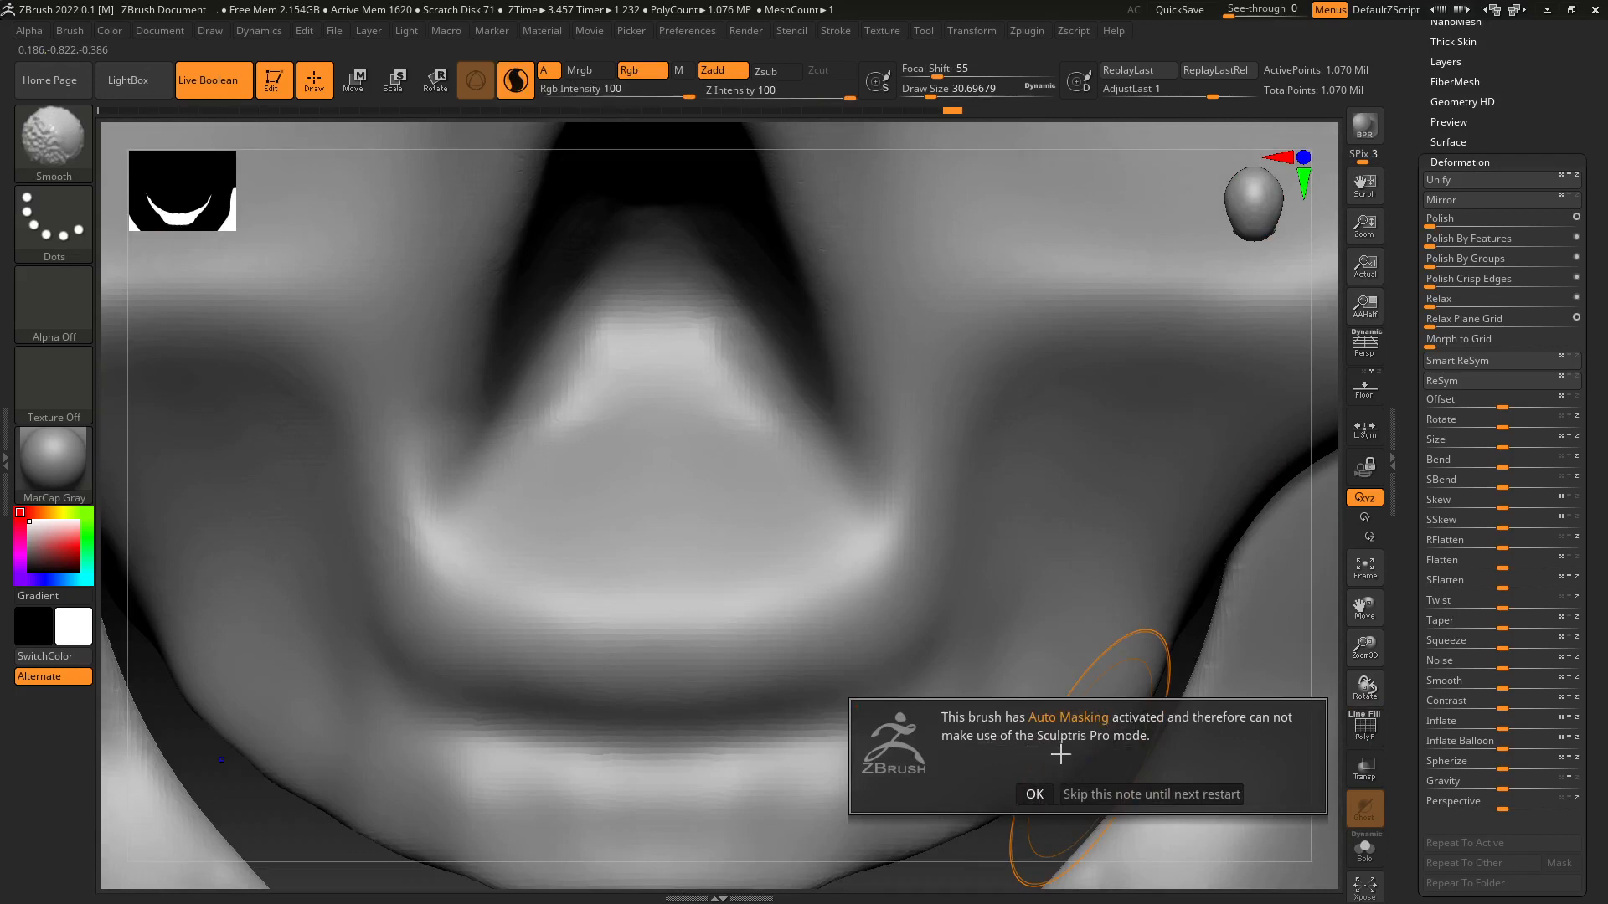
left_click(1036, 794)
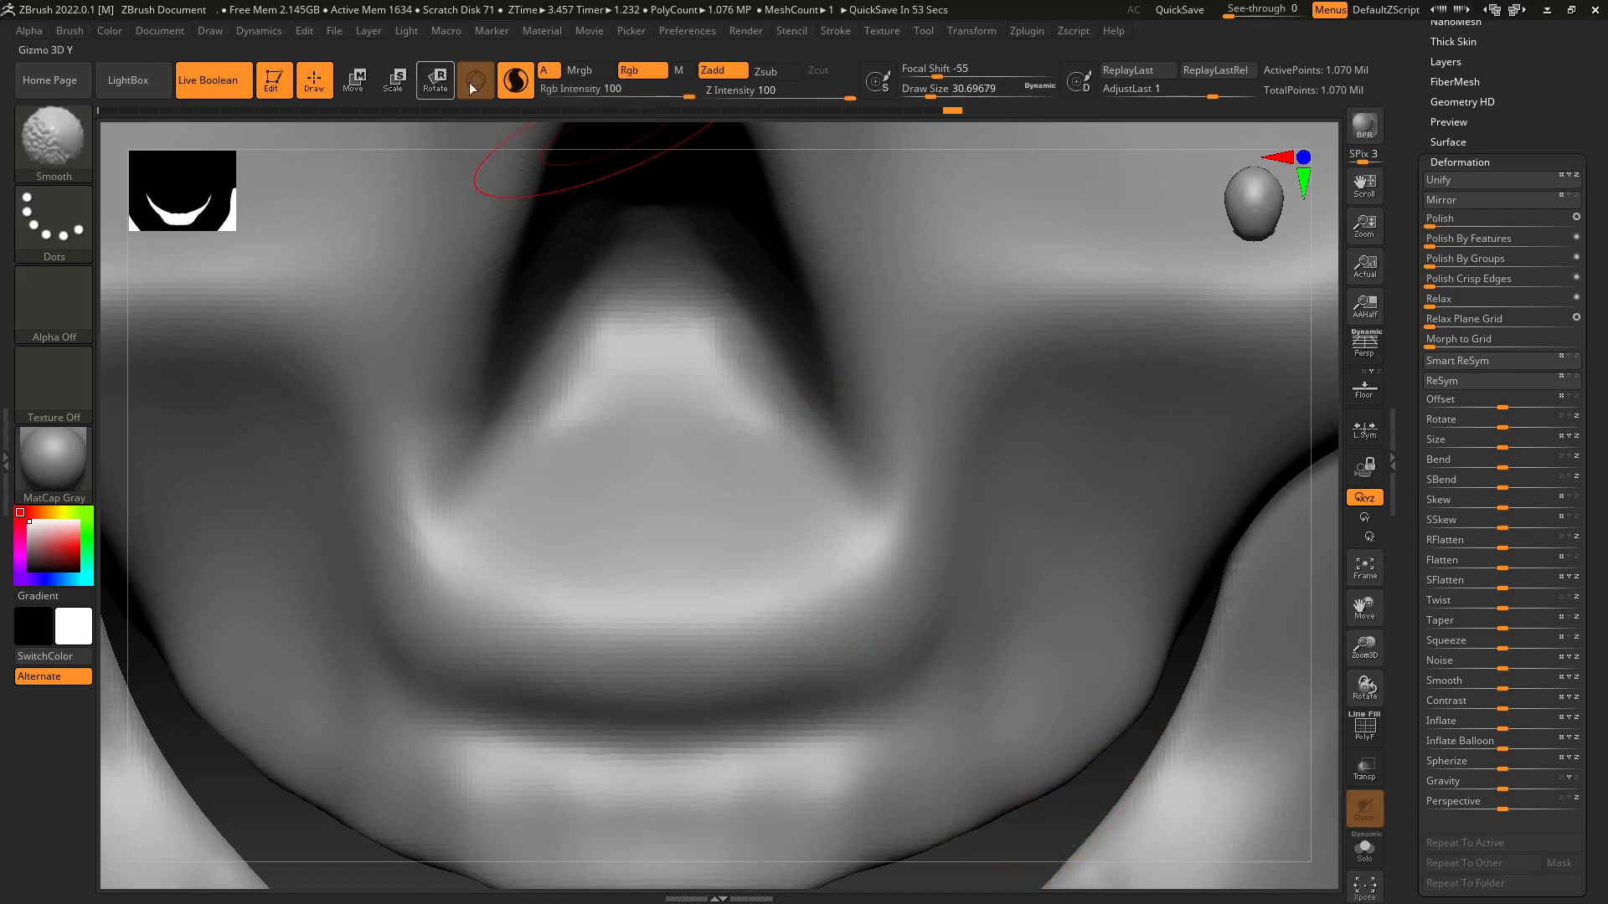
left_click(513, 85)
mouse_move(787, 592)
right_mouse_down("ctrl")
mouse_move(734, 323)
mouse_move(740, 629)
mouse_move(720, 494)
right_mouse_up("ctrl")
right_click_drag(653, 545, 879, 521)
right_click_drag(728, 536, 674, 548)
Check the Inflat brush's BackfaceMask option in its auto masking settings, and set the draw size to about 65.
left_click(71, 31)
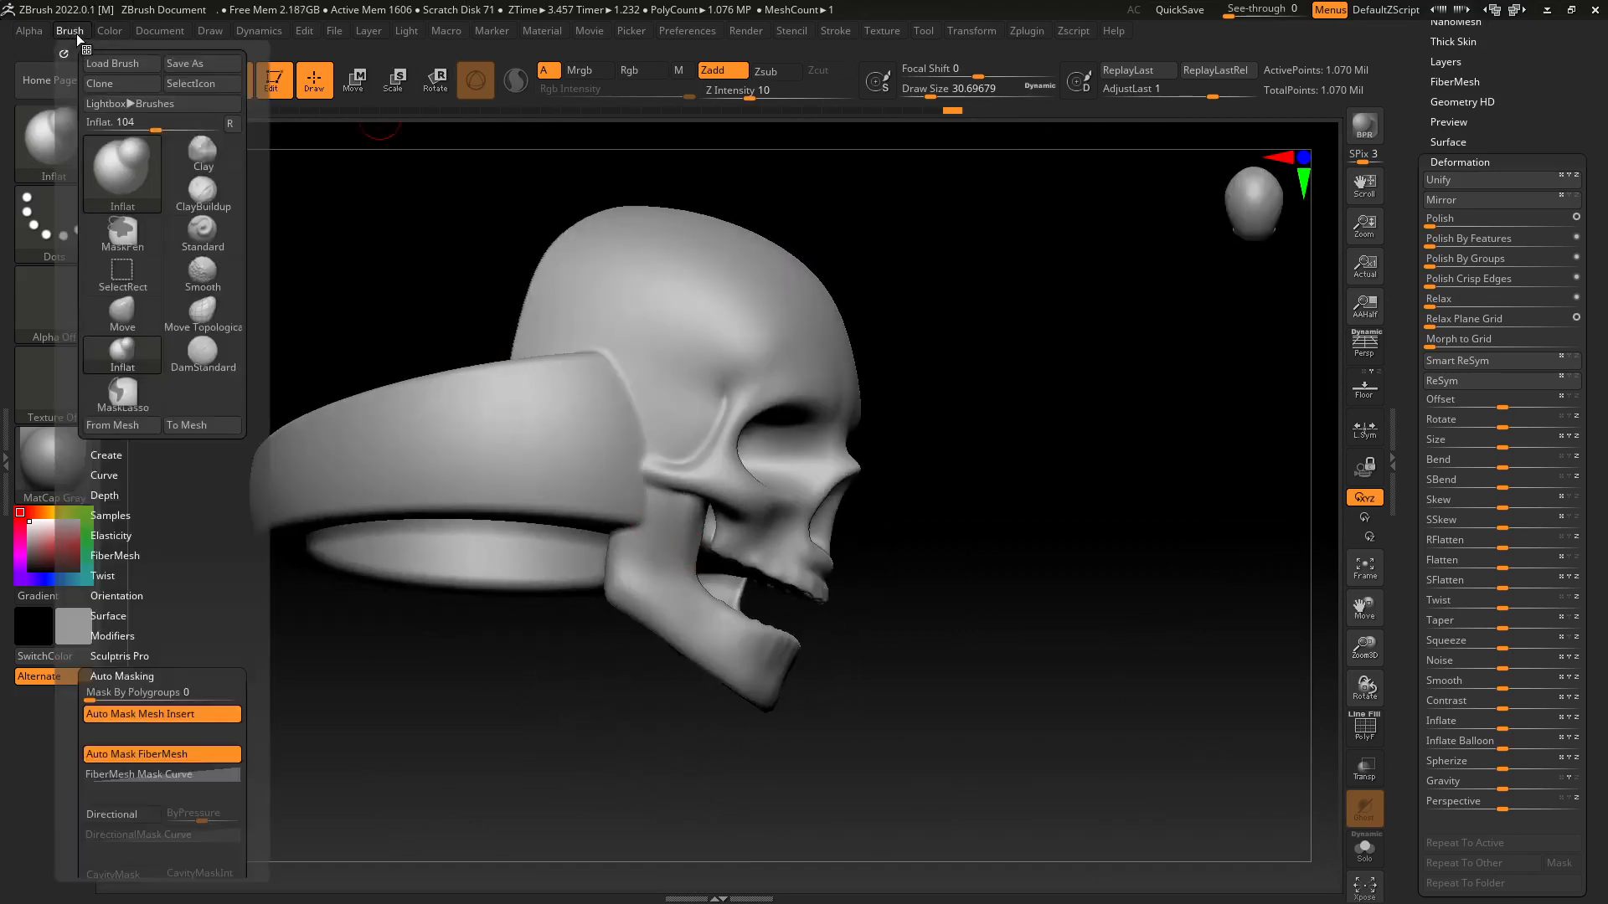
scroll(203, 505, "down", 3)
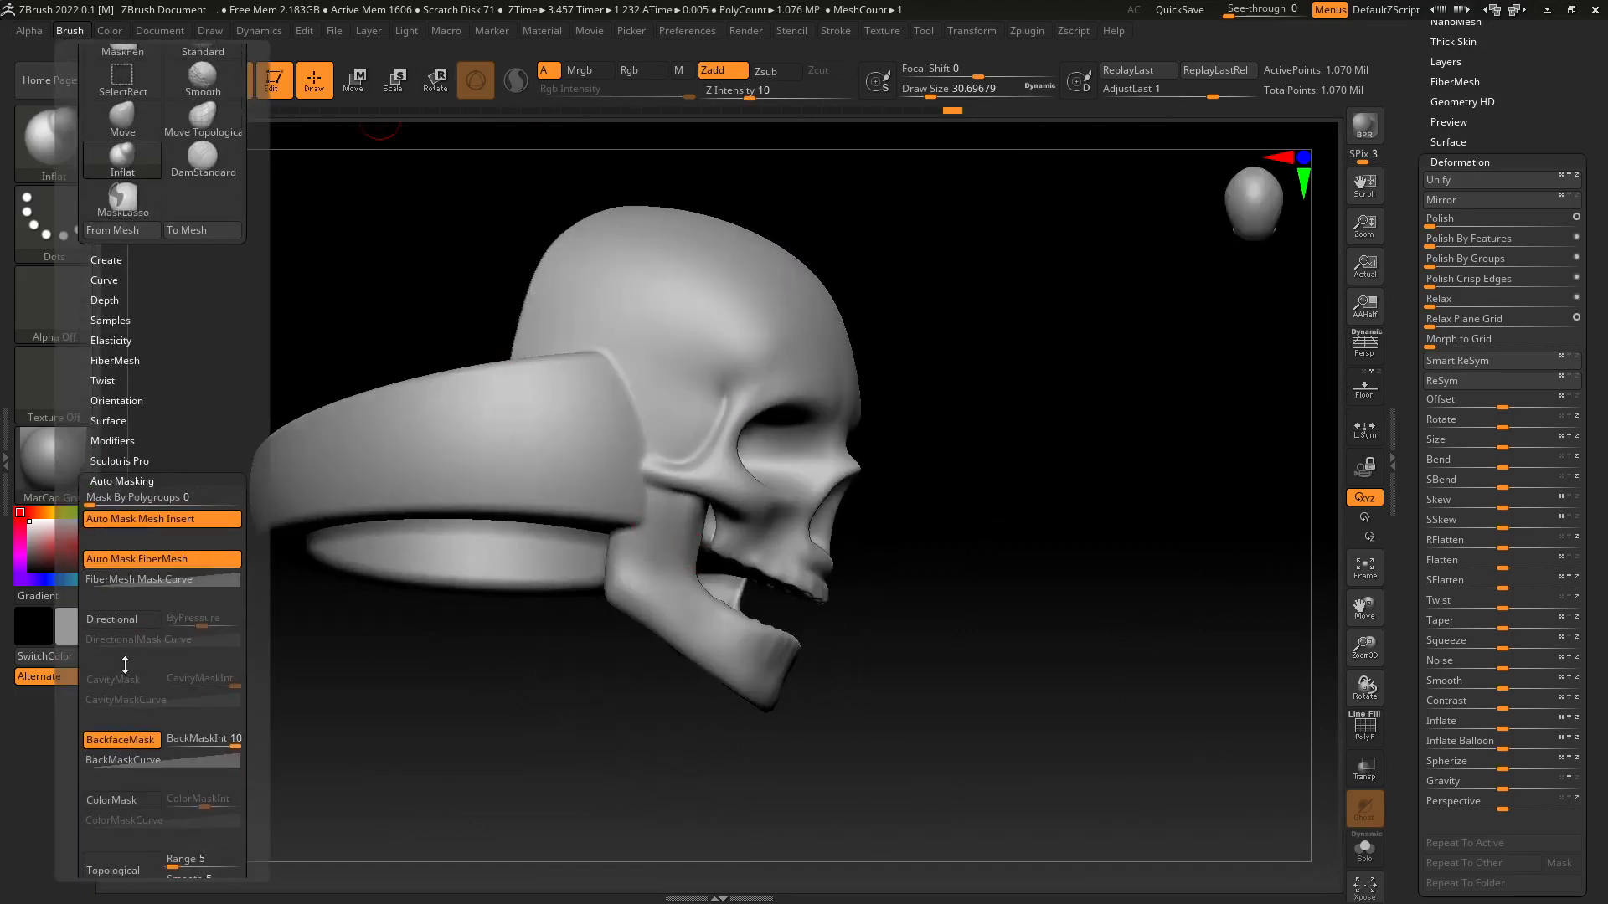
left_click(124, 740)
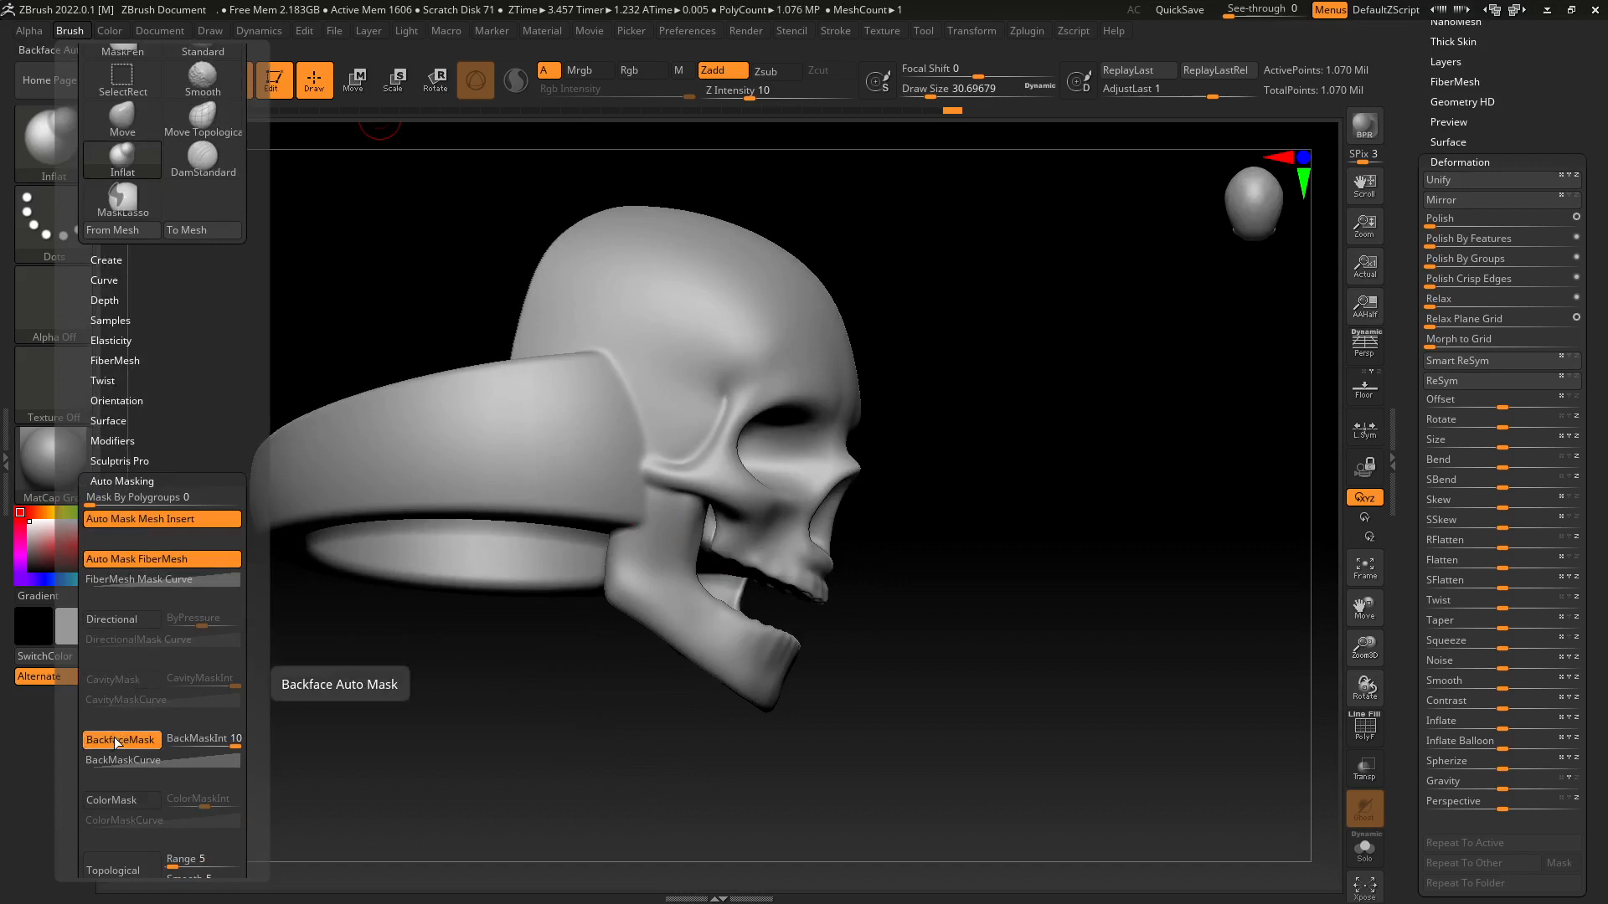
mouse_move(1105, 500)
right_mouse_down()
mouse_move(937, 494)
mouse_move(929, 572)
mouse_move(973, 541)
mouse_move(1034, 575)
mouse_move(954, 581)
mouse_move(938, 552)
mouse_move(944, 591)
mouse_move(941, 540)
mouse_move(854, 558)
mouse_move(959, 523)
right_mouse_up()
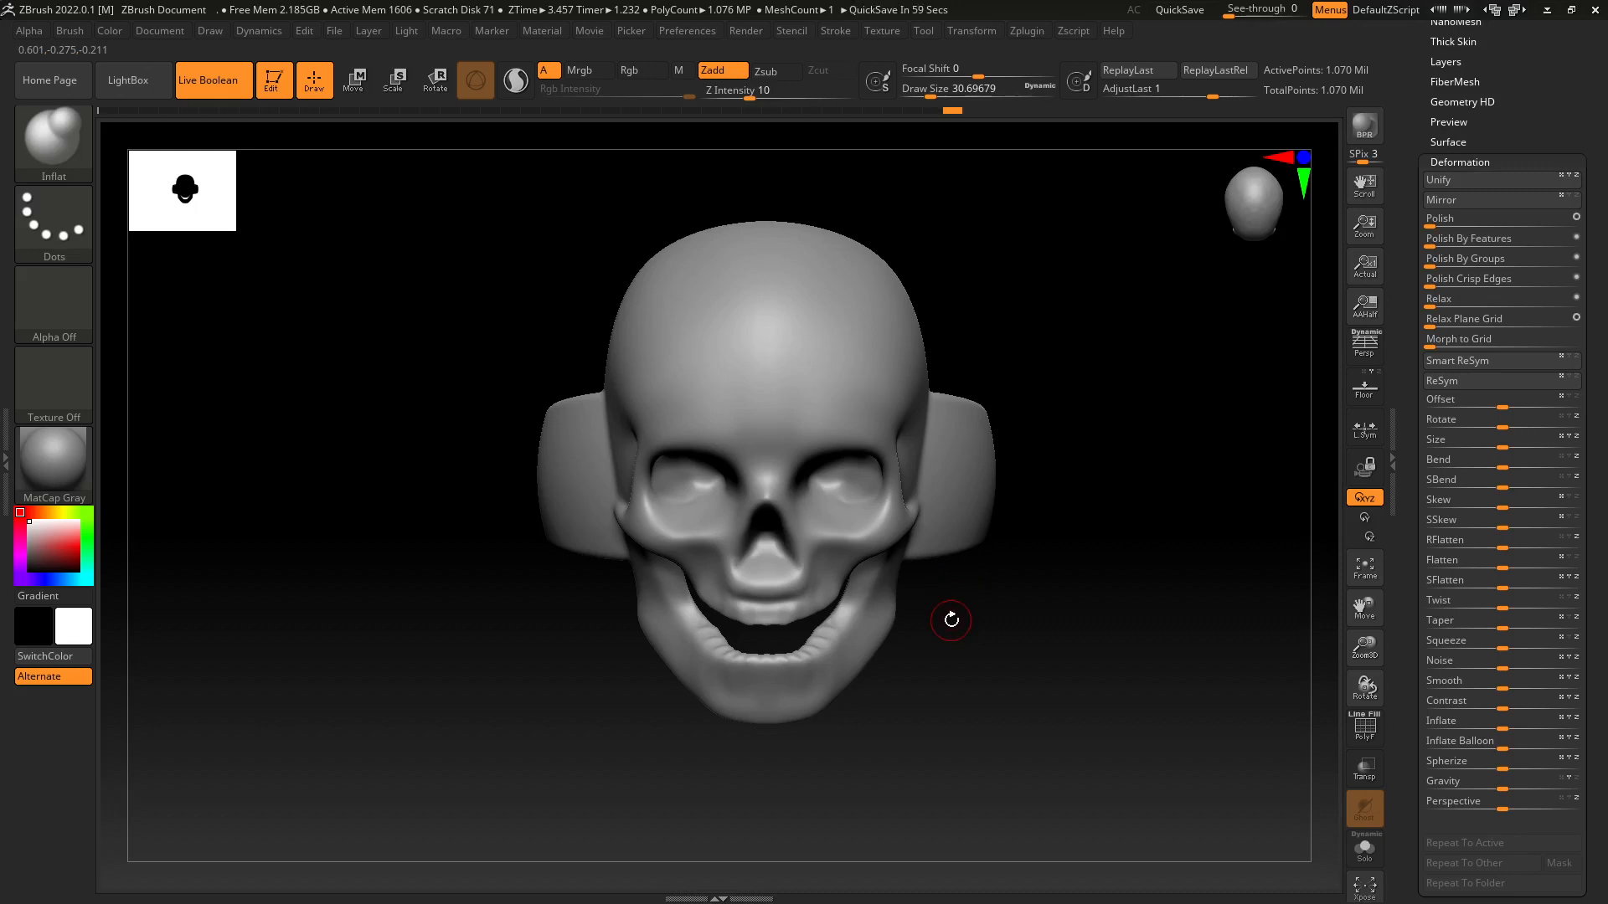
mouse_move(955, 621)
left_mouse_down("alt")
mouse_move(915, 617)
mouse_move(979, 591)
mouse_move(958, 657)
mouse_move(988, 639)
mouse_move(958, 605)
mouse_move(929, 642)
mouse_move(1040, 556)
mouse_move(1038, 603)
left_mouse_up("alt")
key("s")
Switch to the original four-part skull tool and copy its SkullNoTeethOpen2 teeth subtool.
left_click_drag(1576, 115, 1528, 252)
left_click(1455, 388)
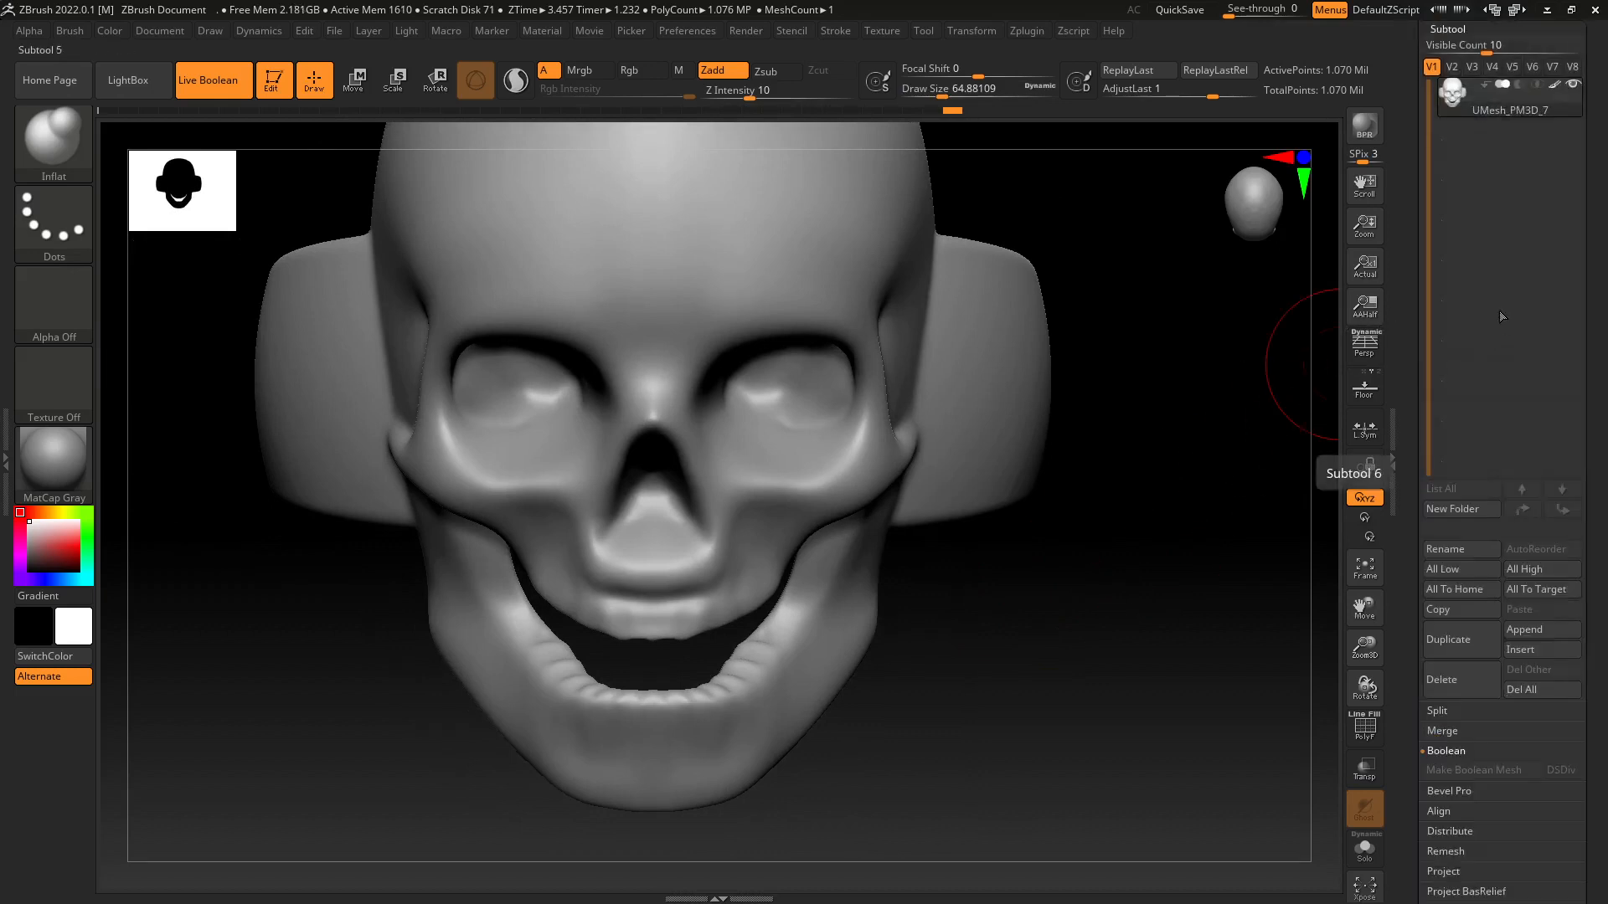
scroll(1585, 212, "up", 3)
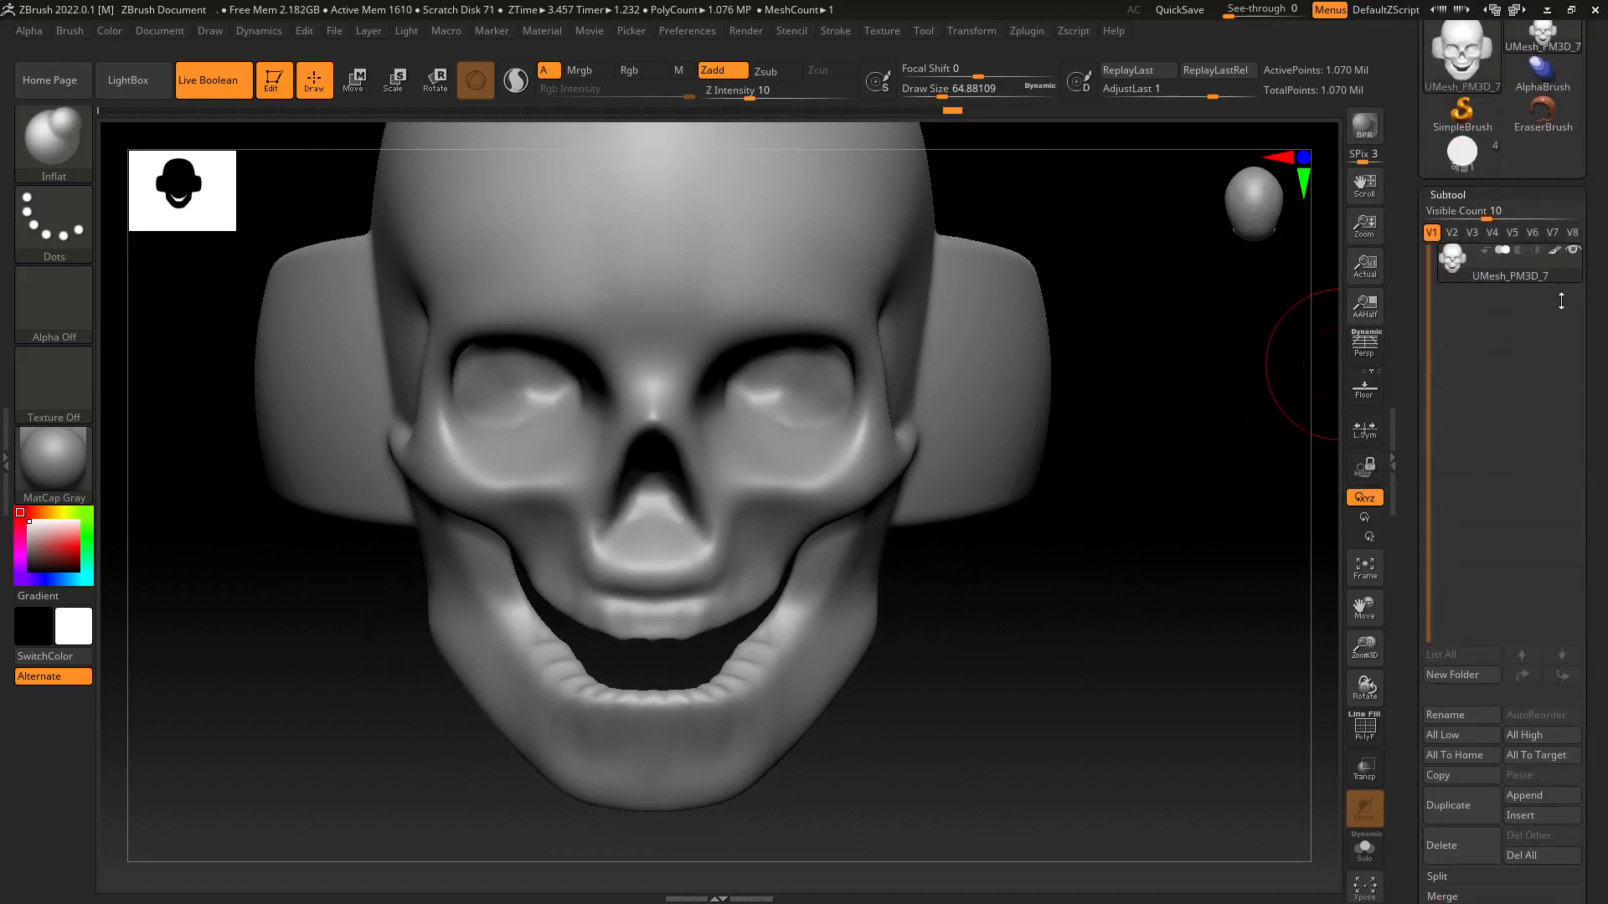
left_click(1463, 159)
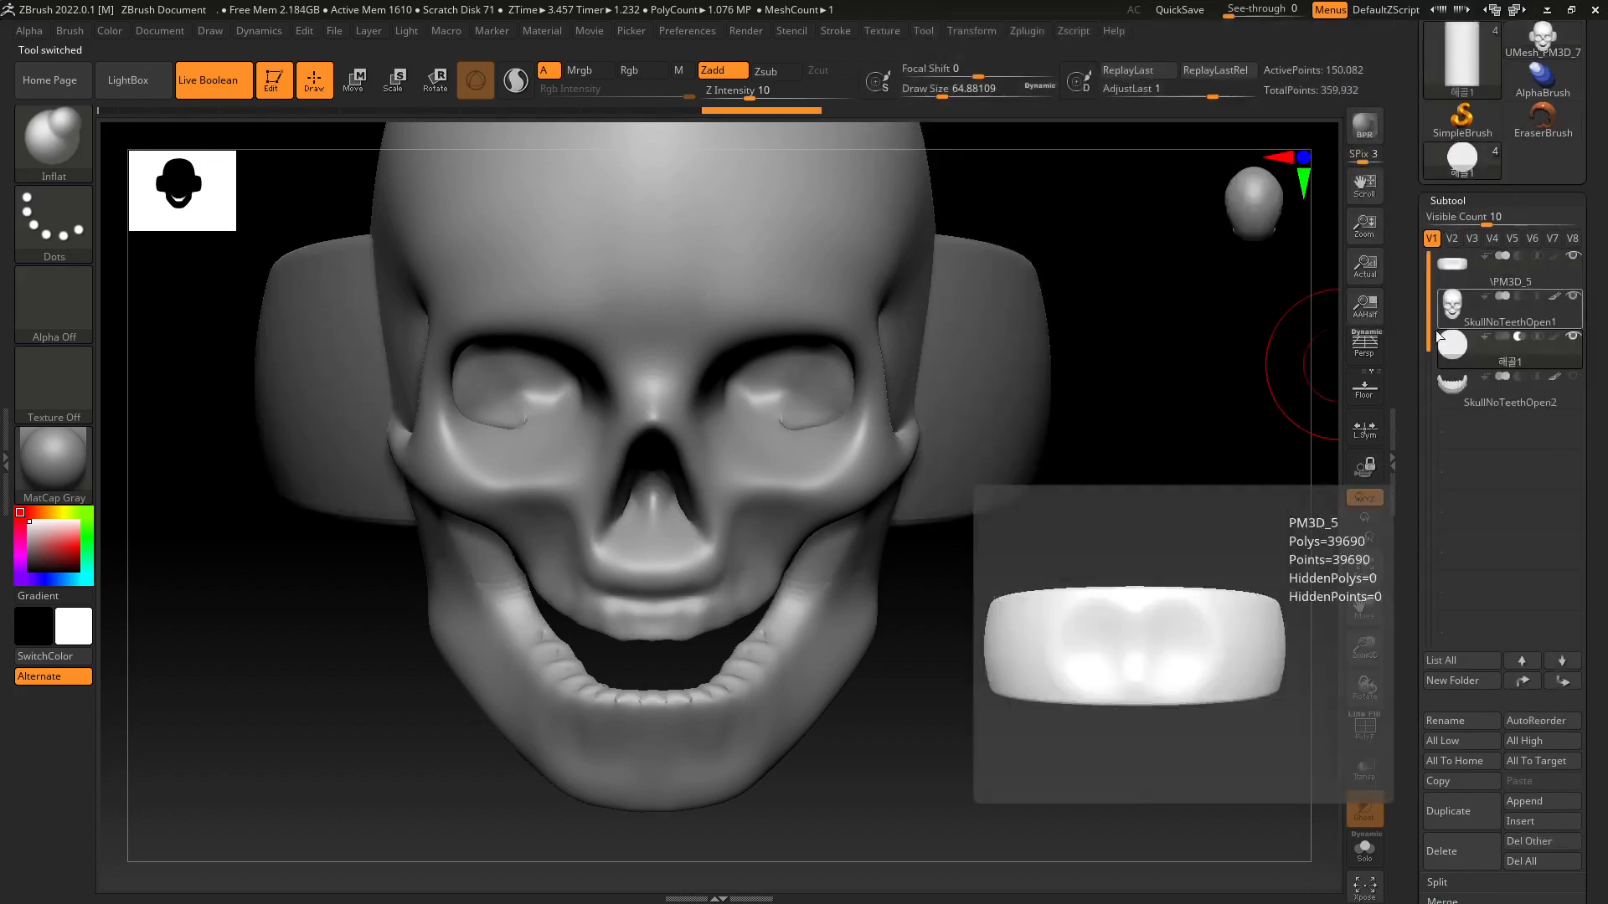
left_click(1450, 389)
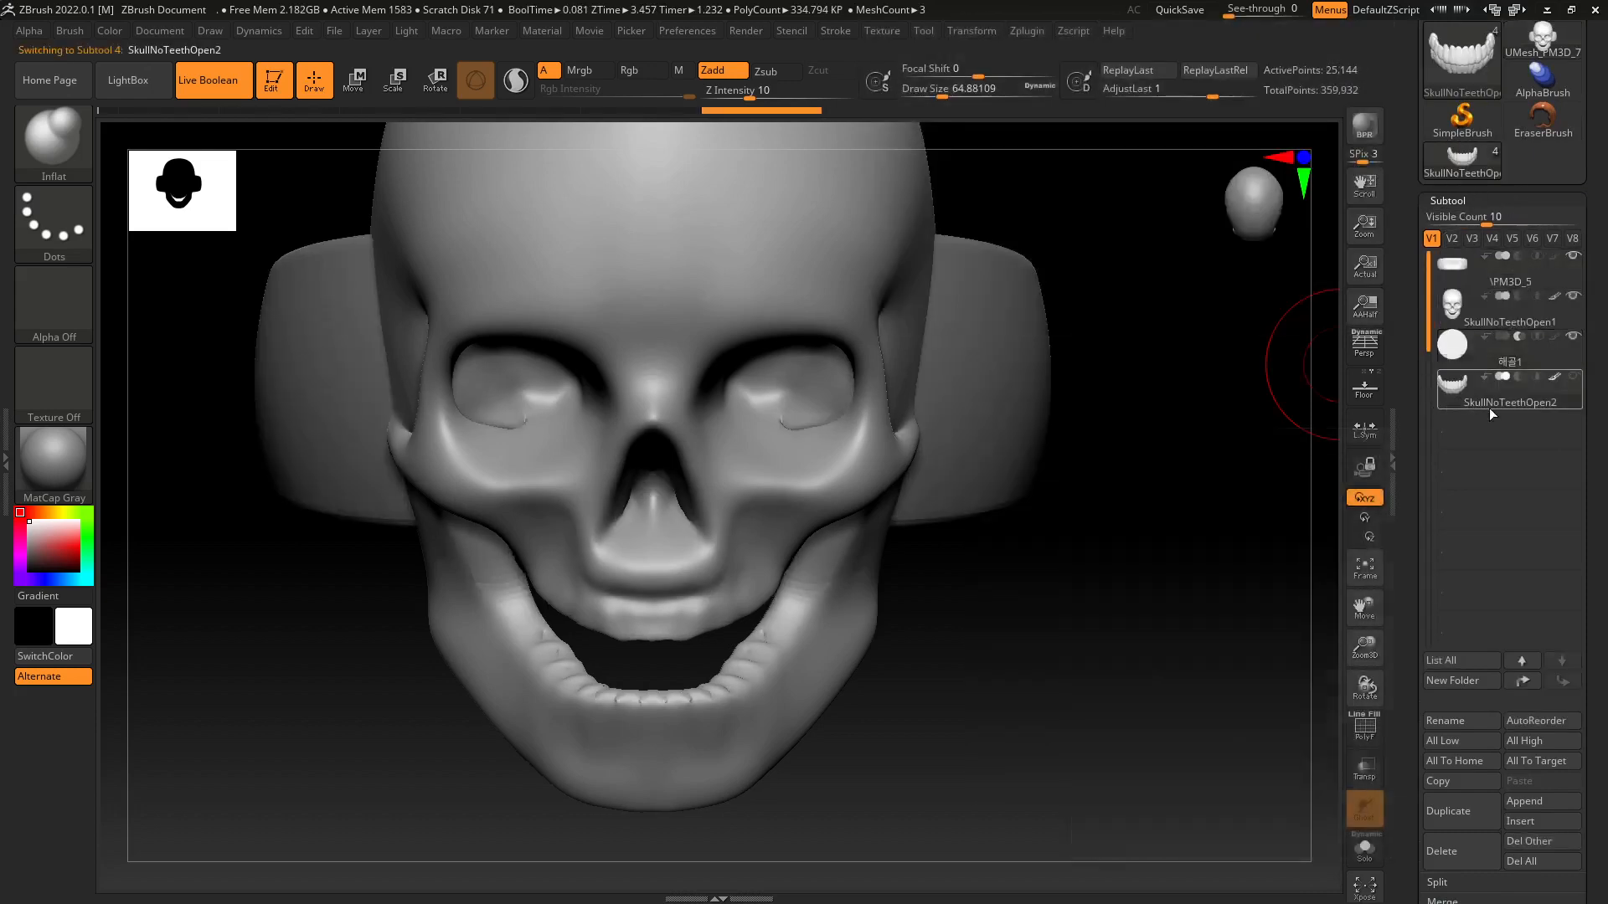
scroll(1593, 491, "down", 4)
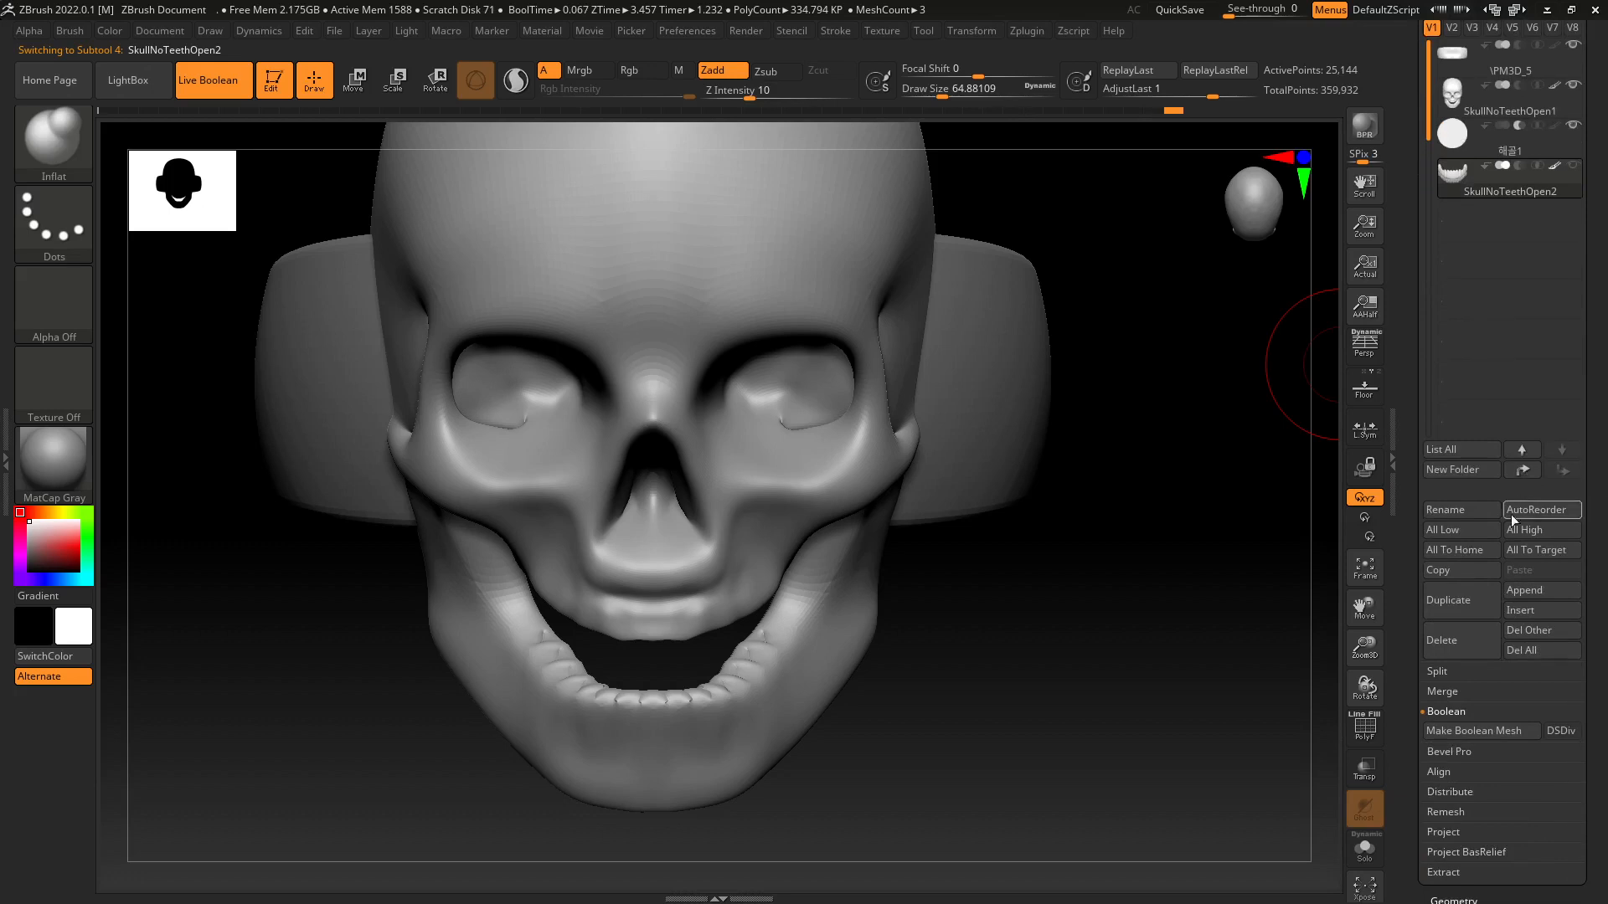
scroll(1604, 341, "up", 6)
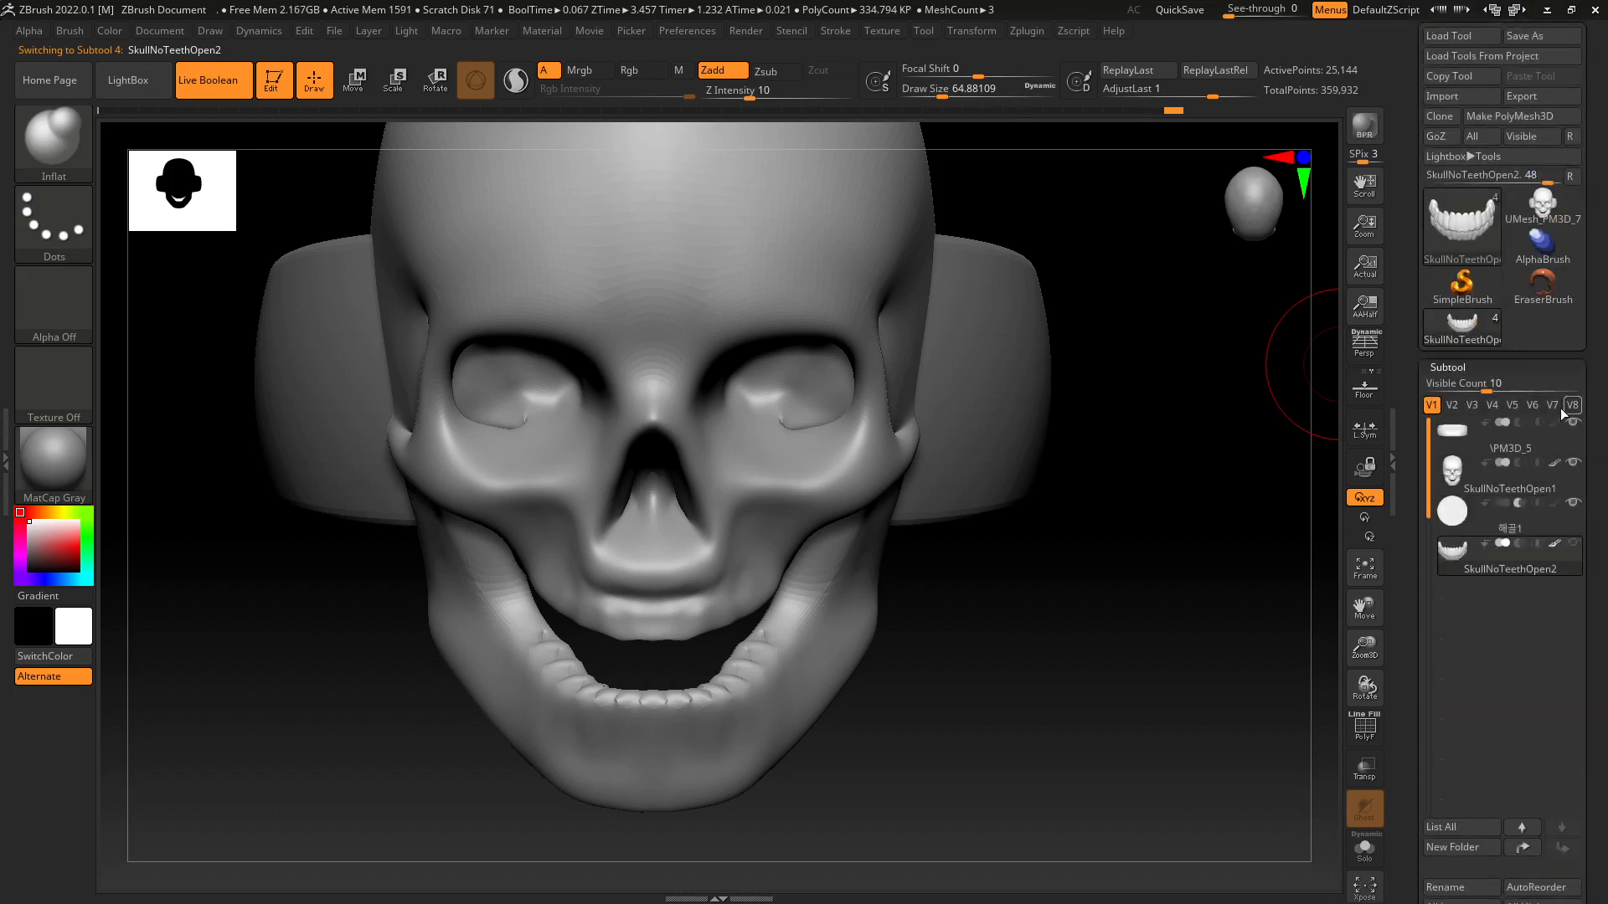
Return to the merged UMesh_PM3D_7 skull ring and paste the copied teeth in as a new subtool.
left_click(1538, 206)
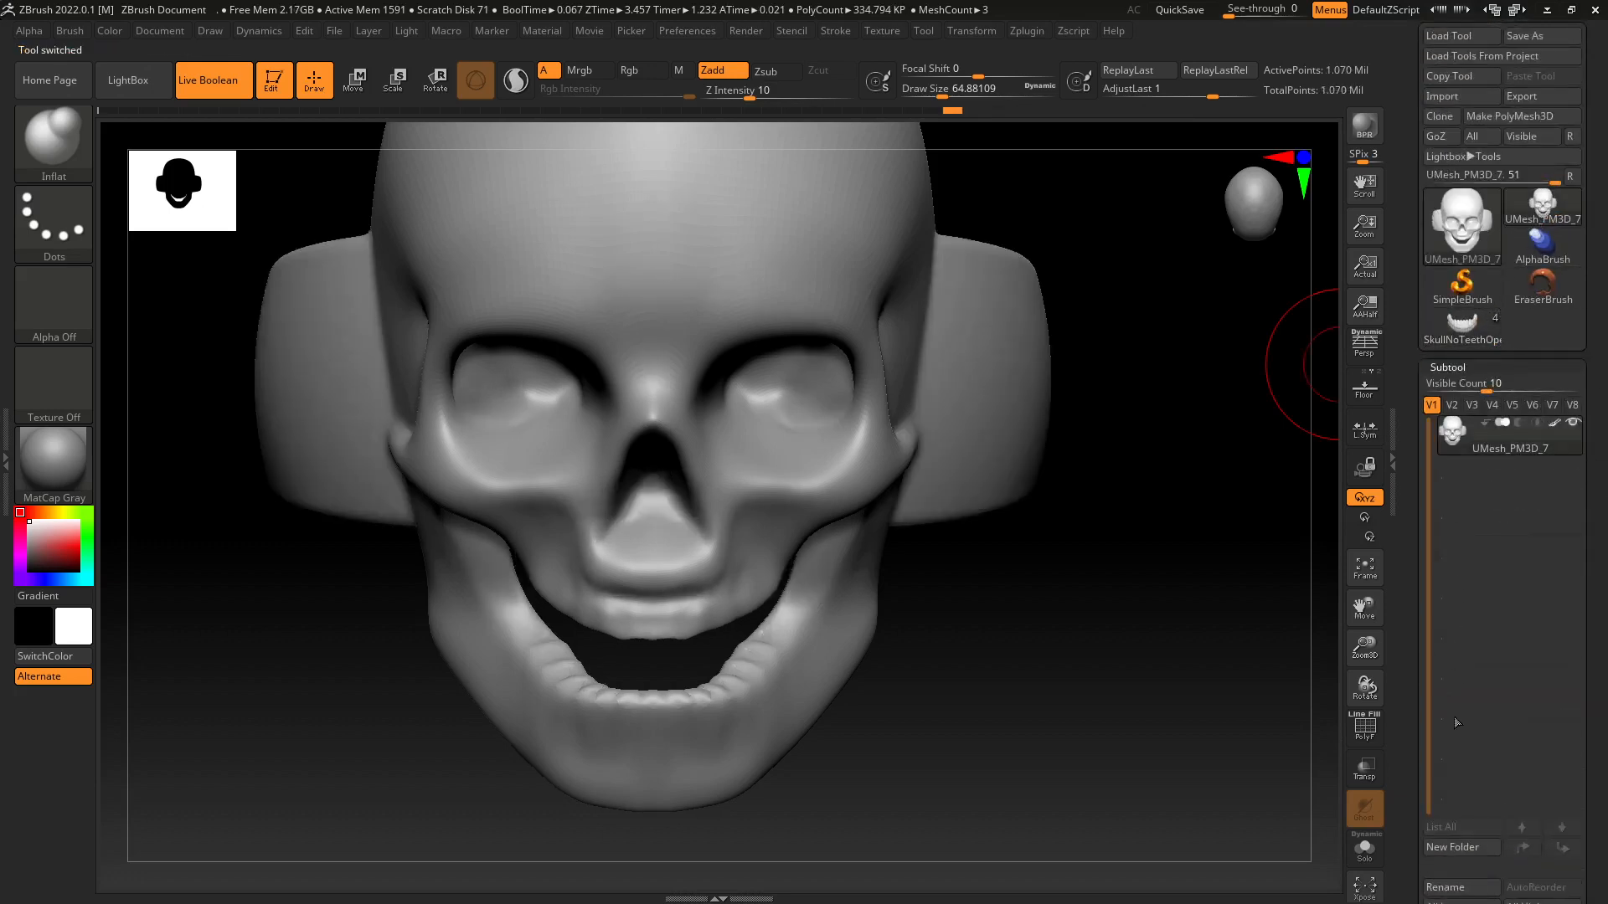
scroll(1578, 675, "down", 6)
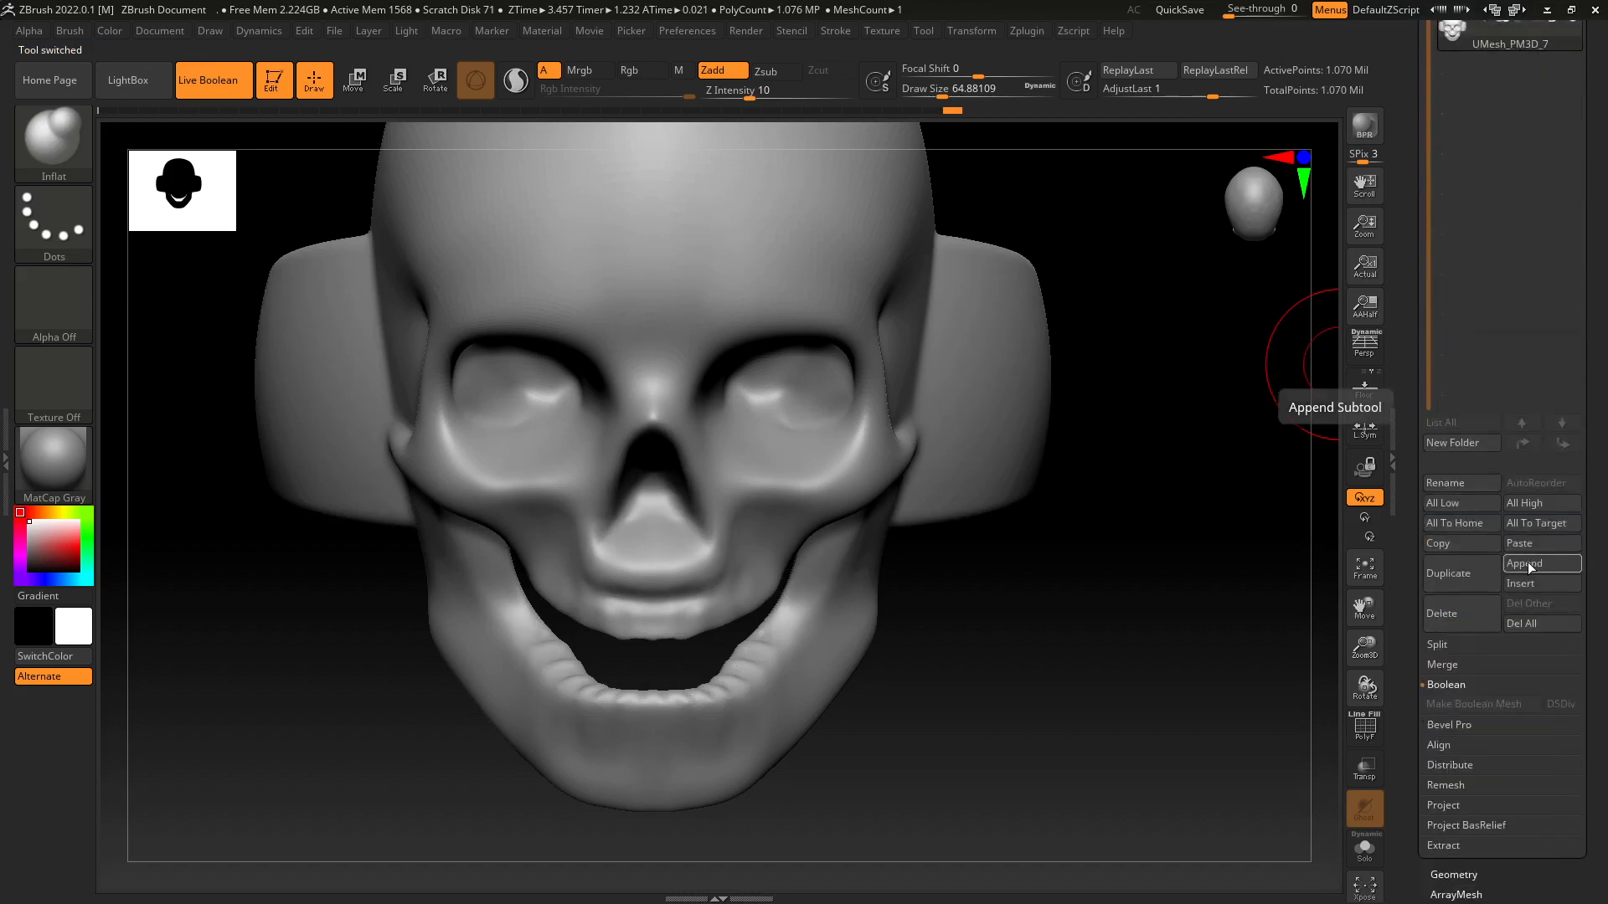
left_click(1536, 563)
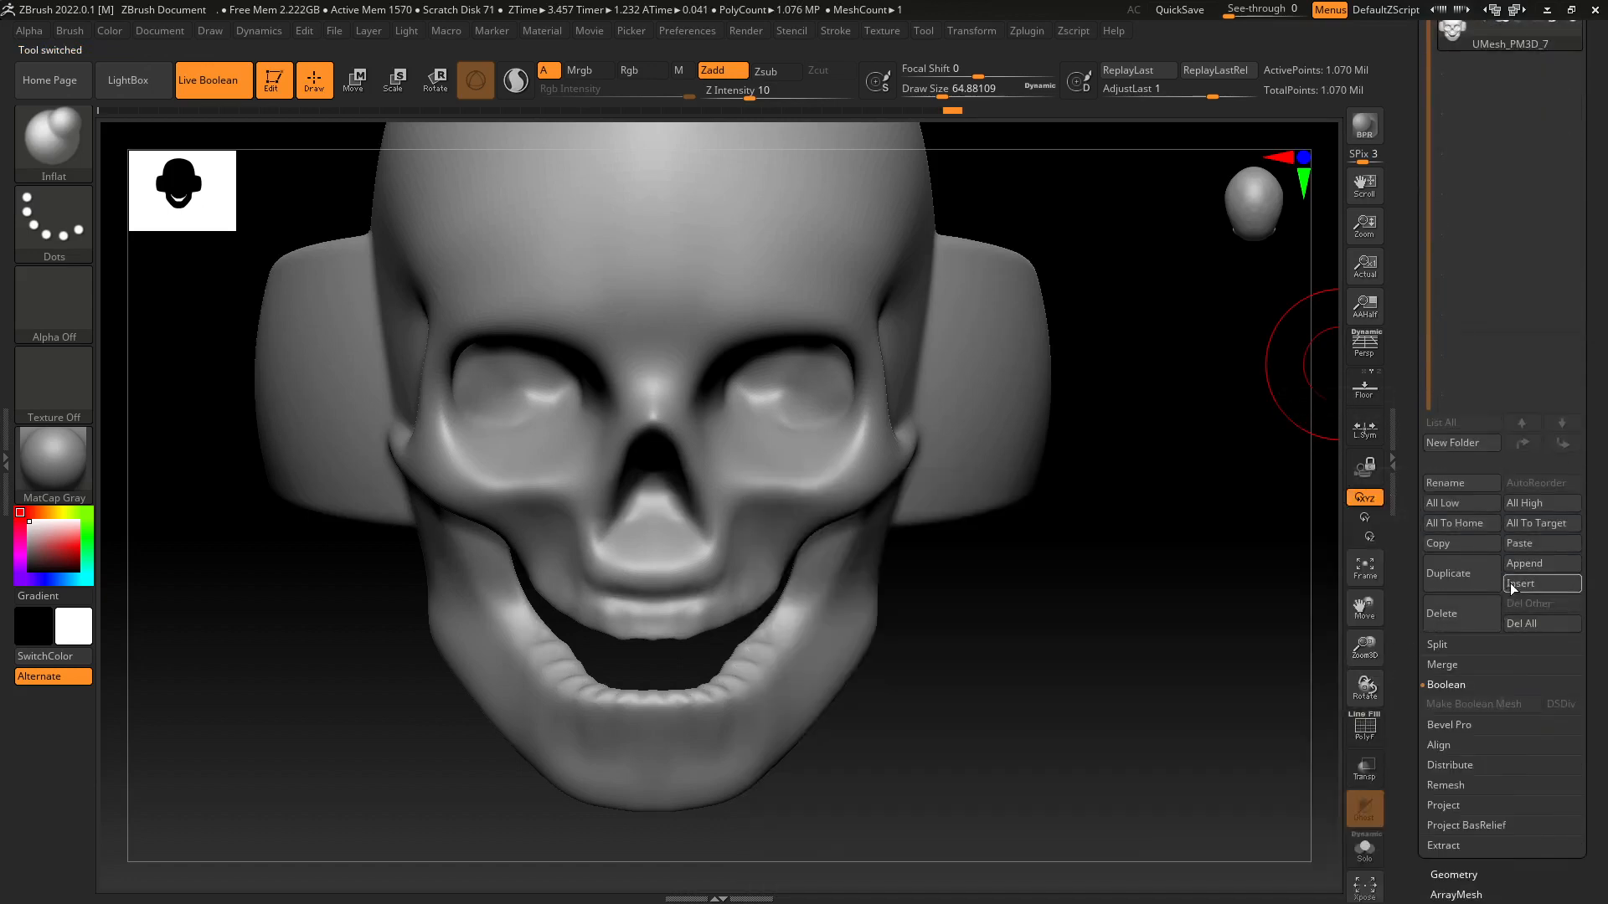
left_click(1527, 547)
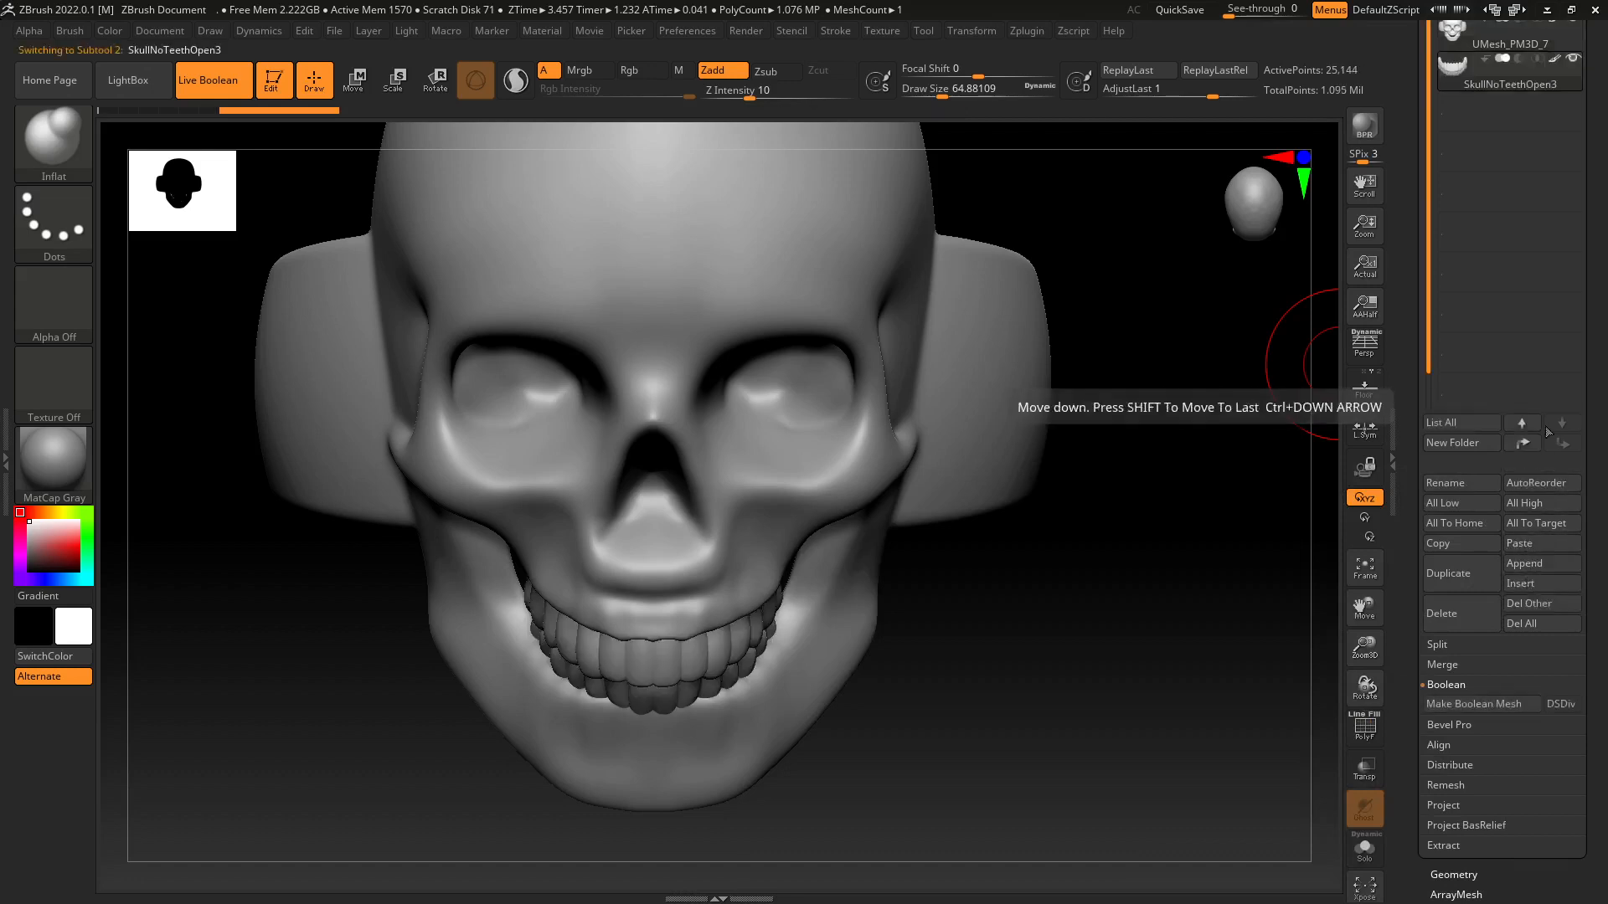
Choose the Move brush and inspect the fit of the pasted teeth against the jaw from the side.
left_click_drag(1123, 513, 1130, 431, "alt")
mouse_move(1011, 518)
left_mouse_down()
mouse_move(1129, 521)
mouse_move(1041, 527)
mouse_move(1102, 470)
mouse_move(1098, 415)
mouse_move(1077, 514)
mouse_move(1007, 505)
left_mouse_up()
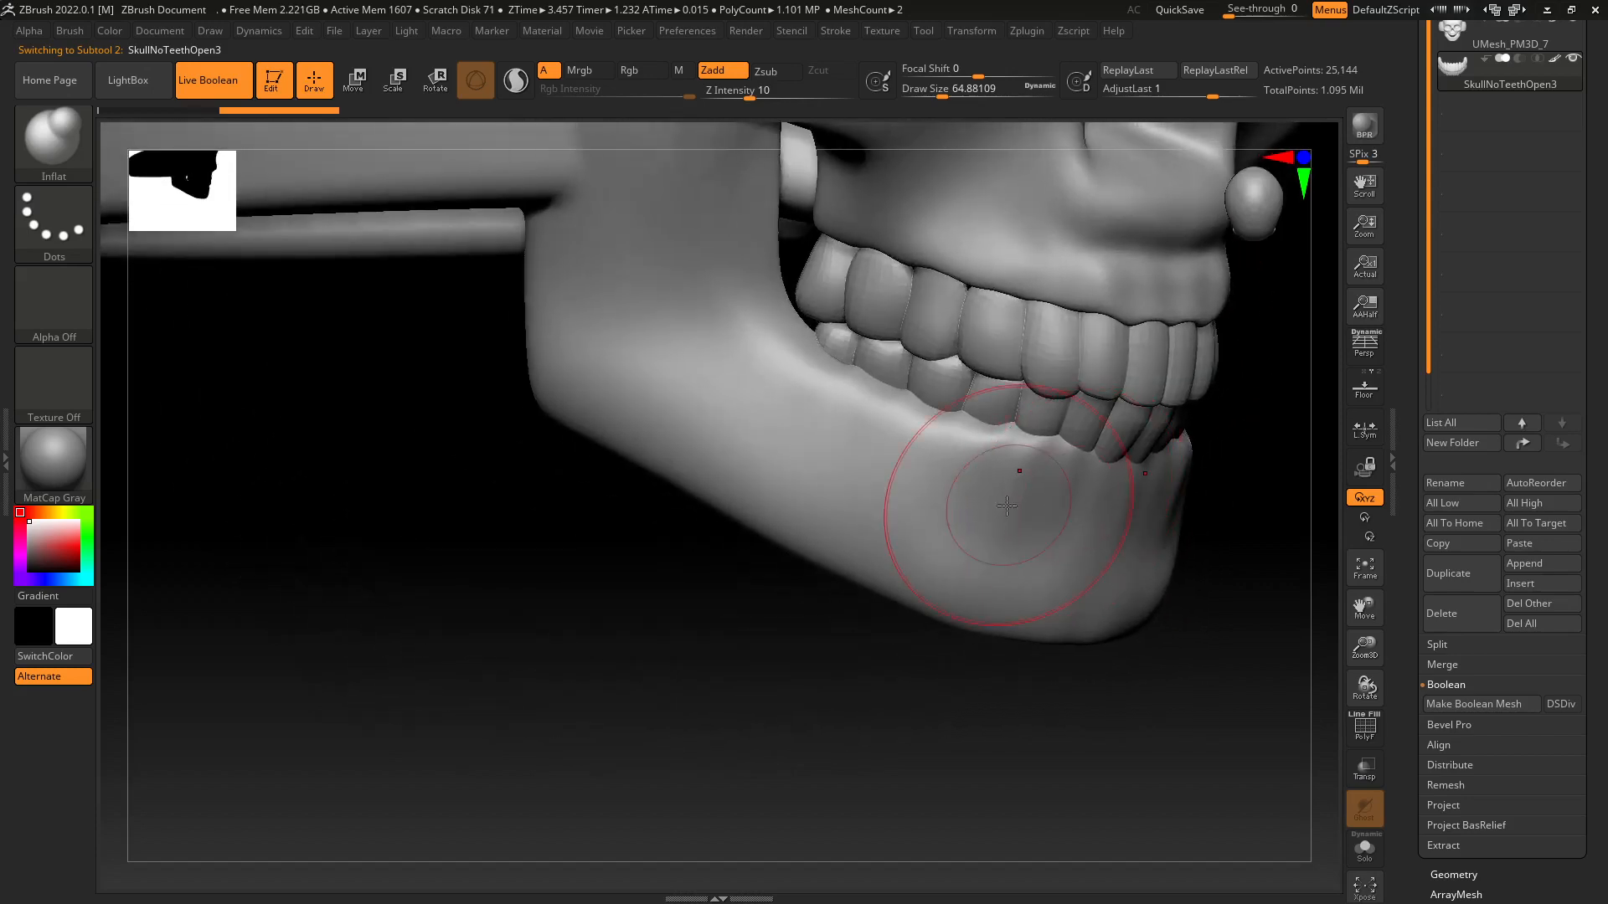
key("b")
key("m")
key("v")
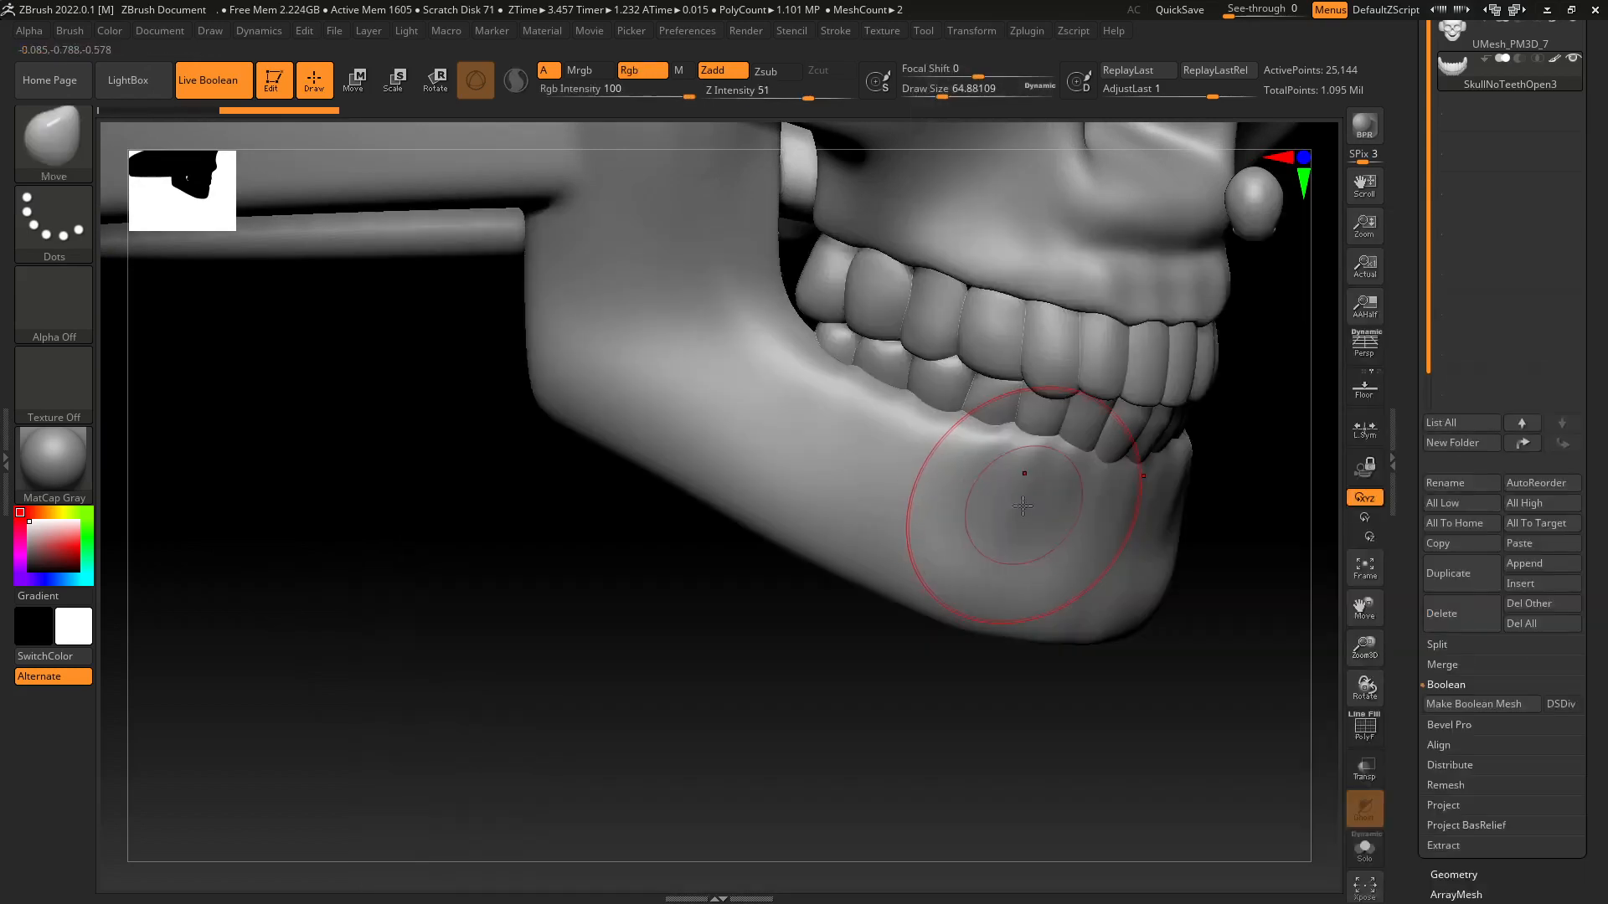
left_click_drag(853, 590, 855, 494, "alt")
left_click_drag(812, 544, 732, 625, "alt")
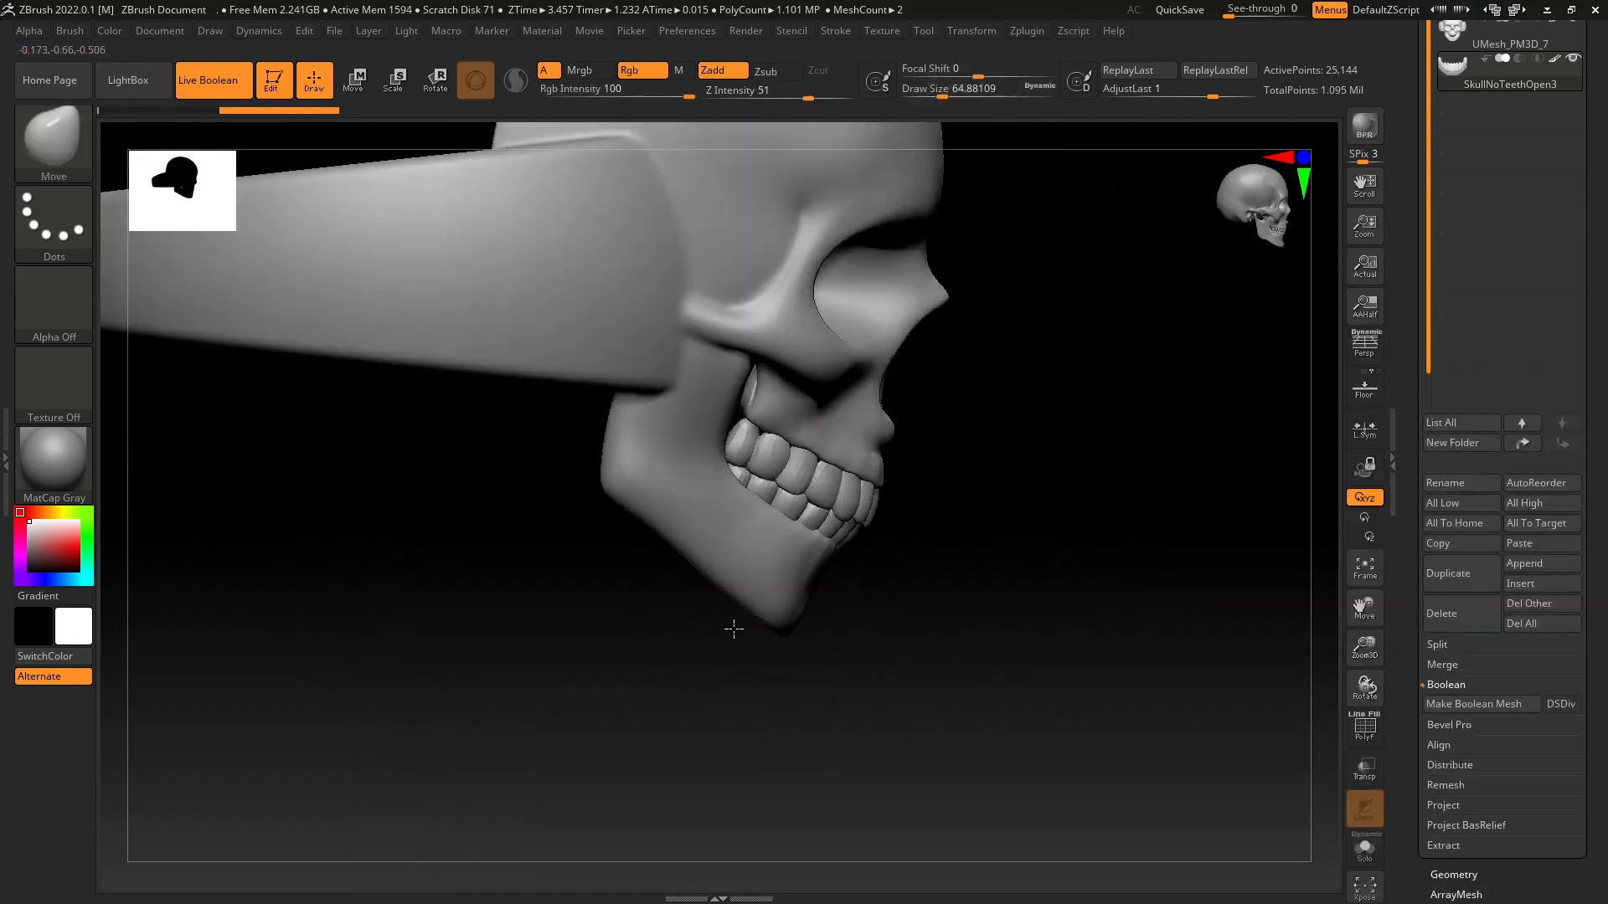
Select the UMesh_PM3D_7 skull subtool and reshape the jaw's gum line below the lower teeth with the Move brush.
left_click_drag(926, 531, 904, 603, "alt")
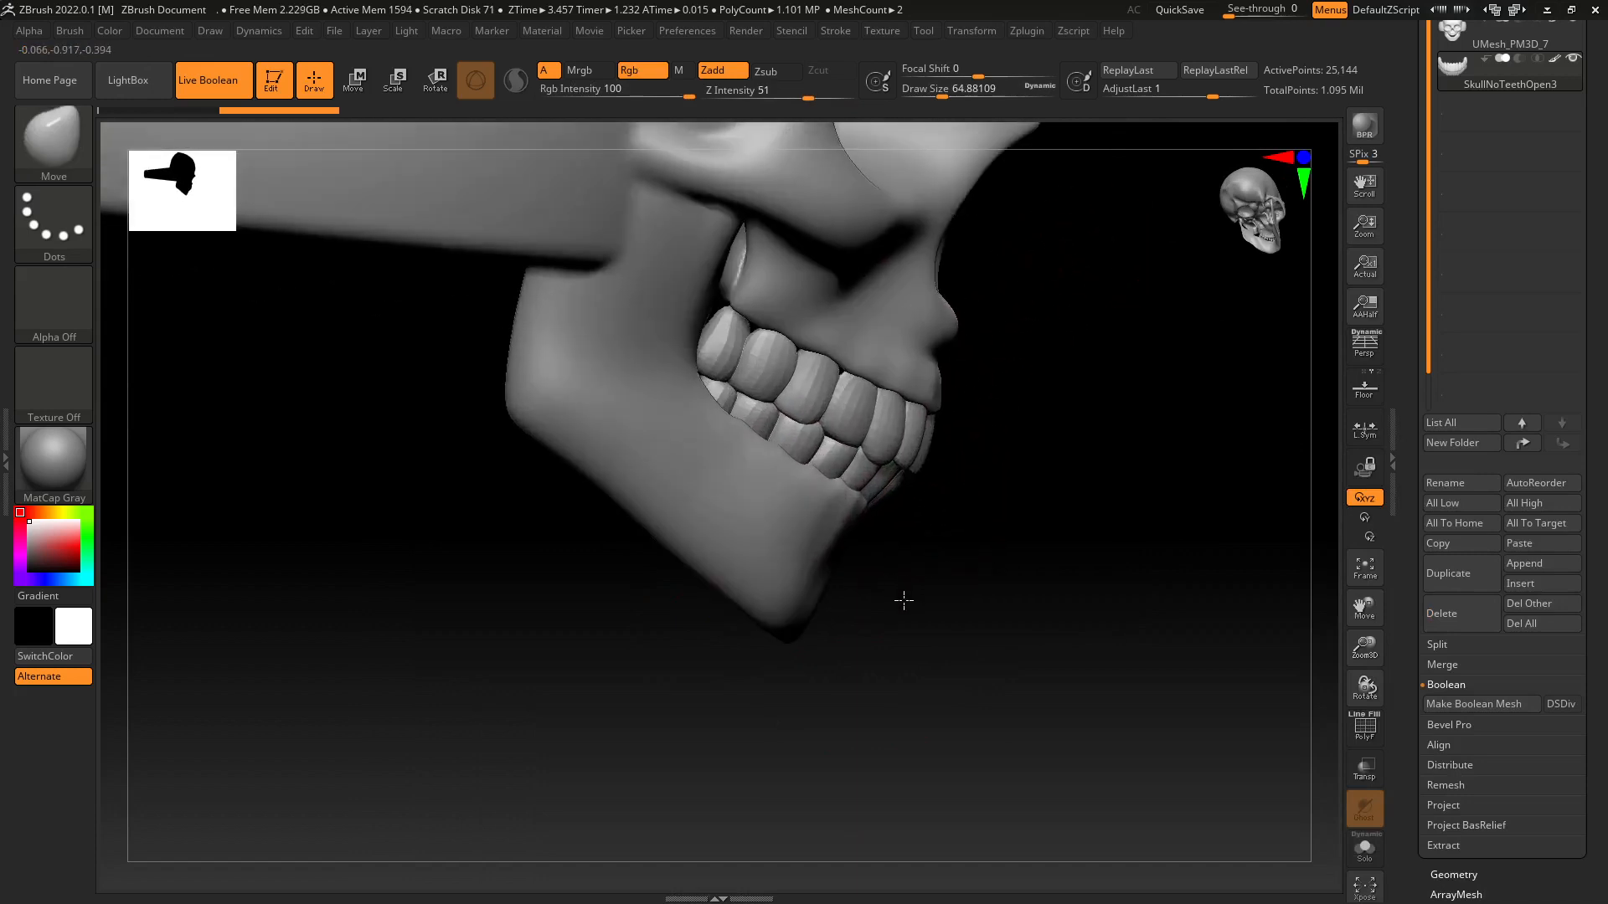
scroll(1564, 435, "up", 5)
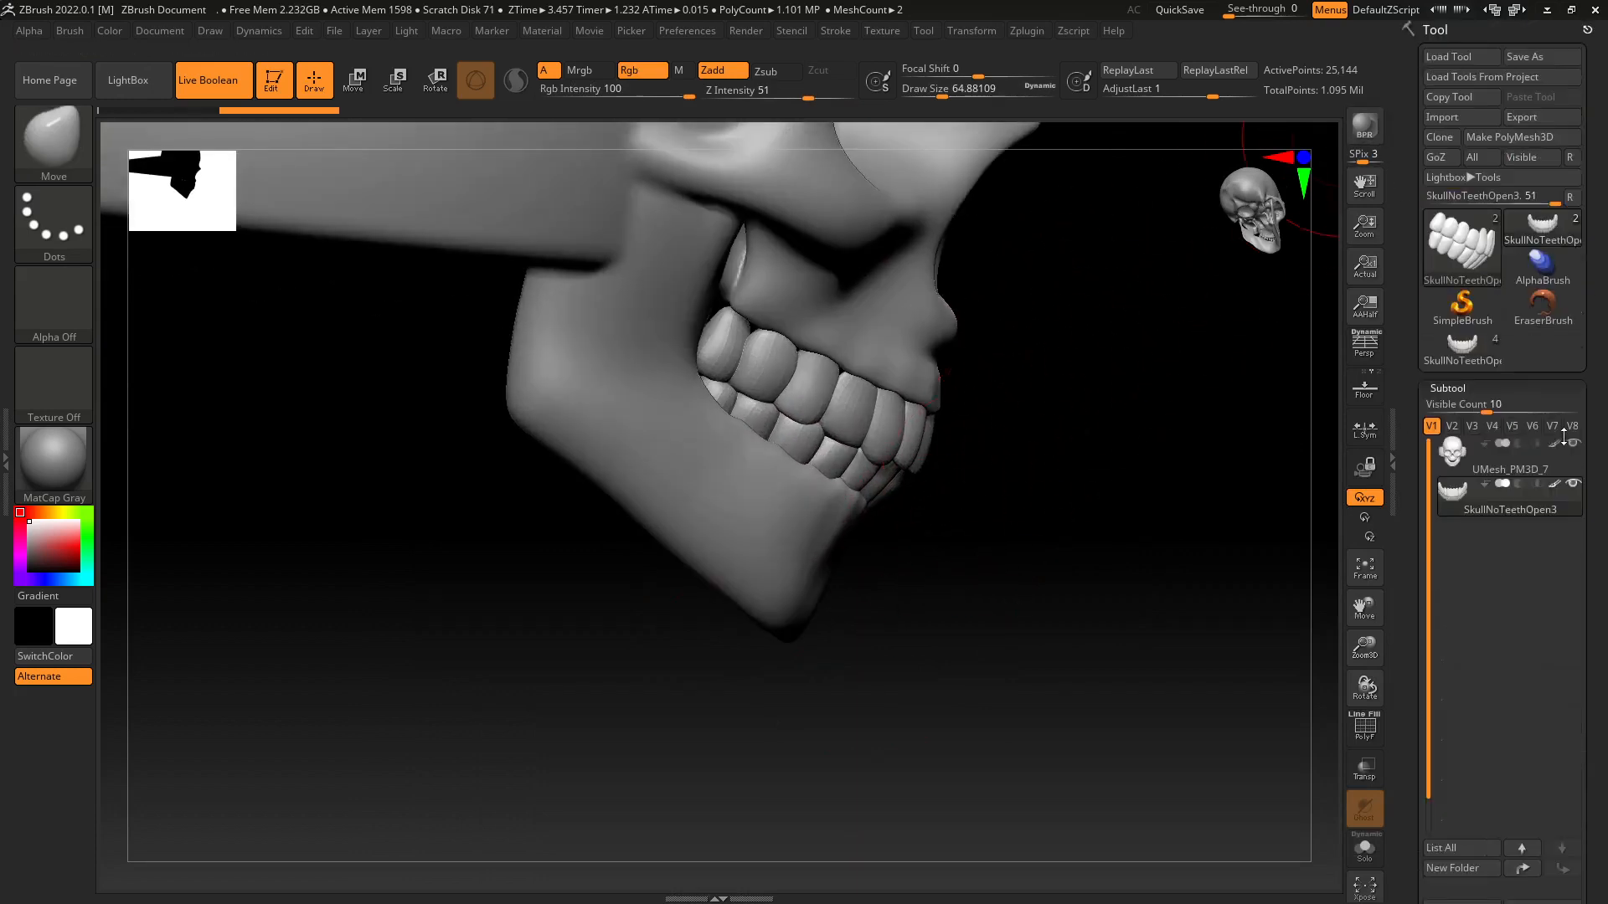
left_click(919, 422, "alt")
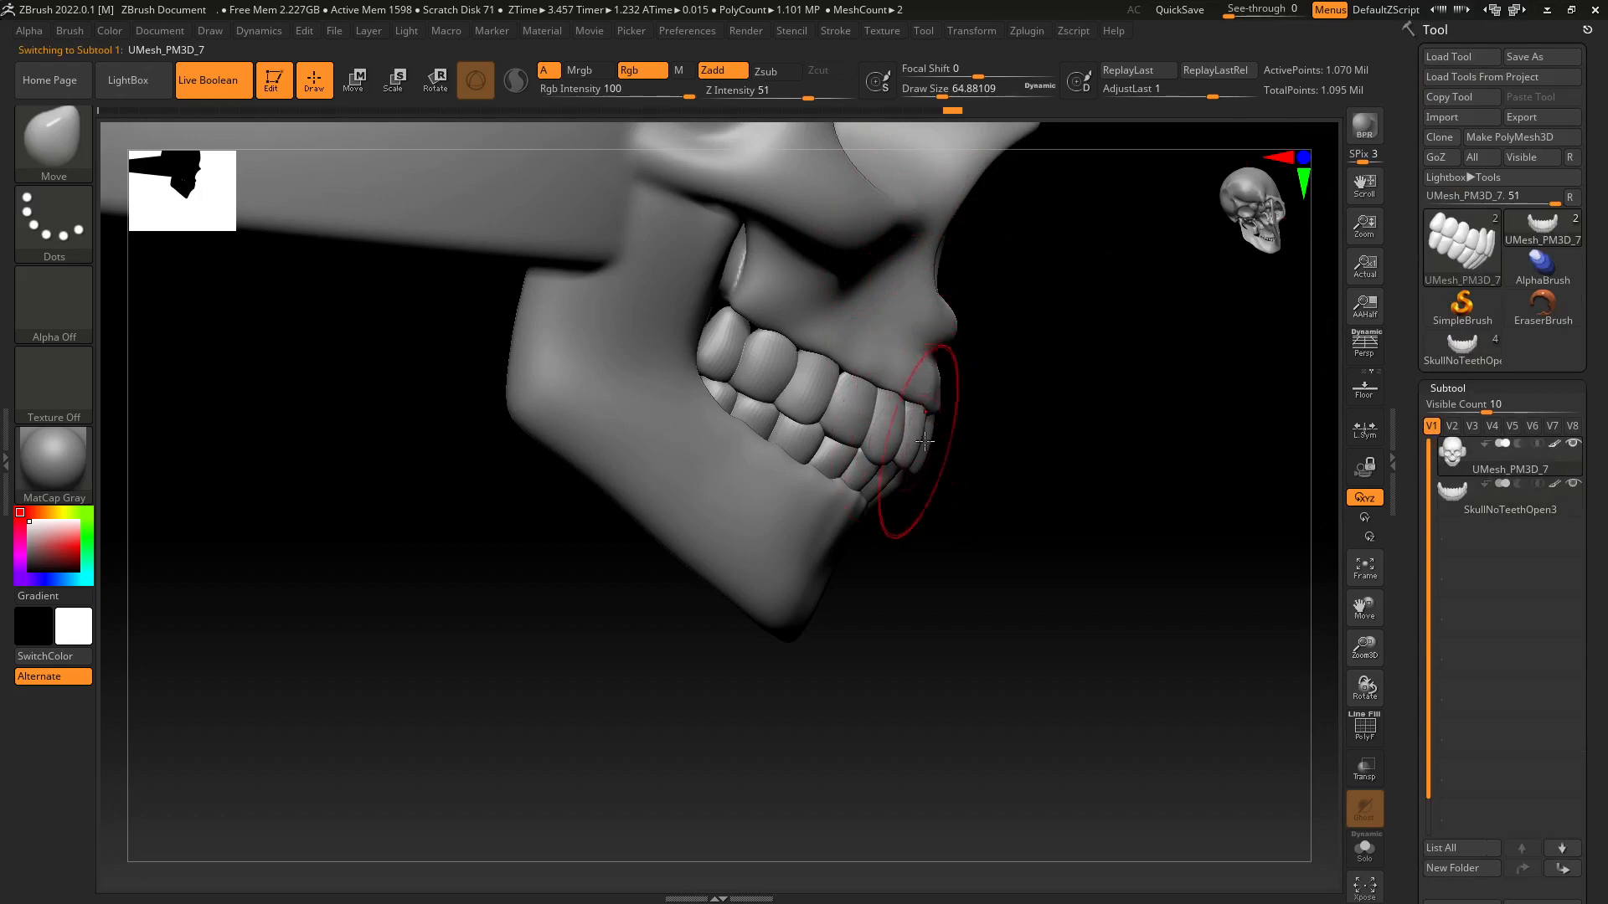
left_click_drag(959, 552, 942, 595, "alt")
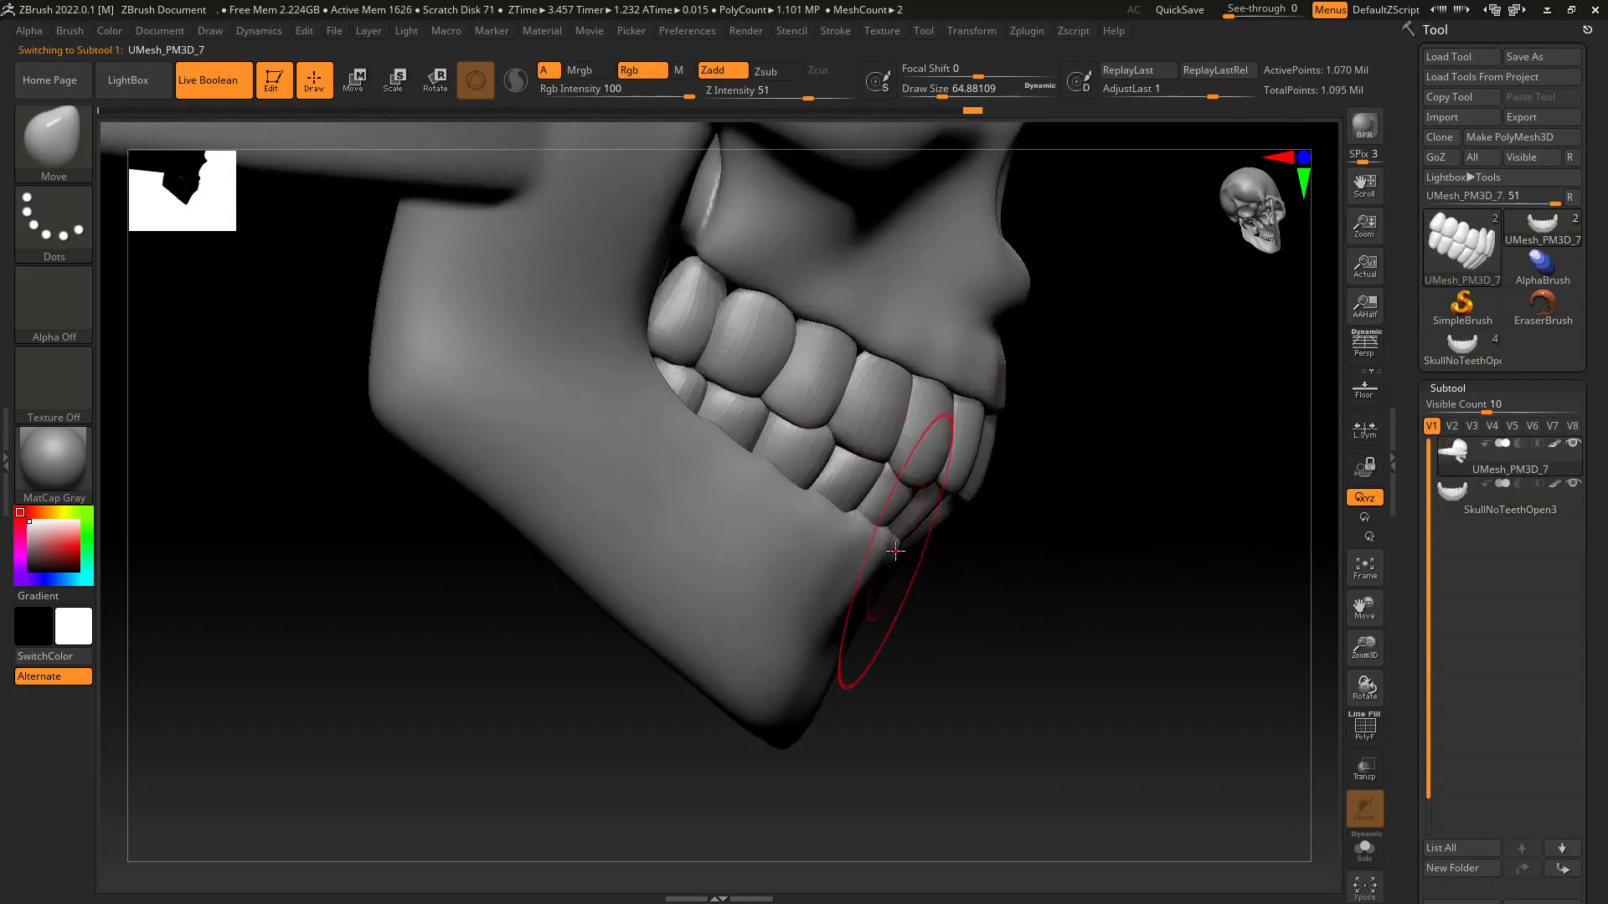
mouse_move(882, 541)
right_mouse_down()
mouse_move(927, 581)
mouse_move(907, 603)
mouse_move(888, 578)
right_mouse_up()
left_click_drag(891, 584, 896, 570)
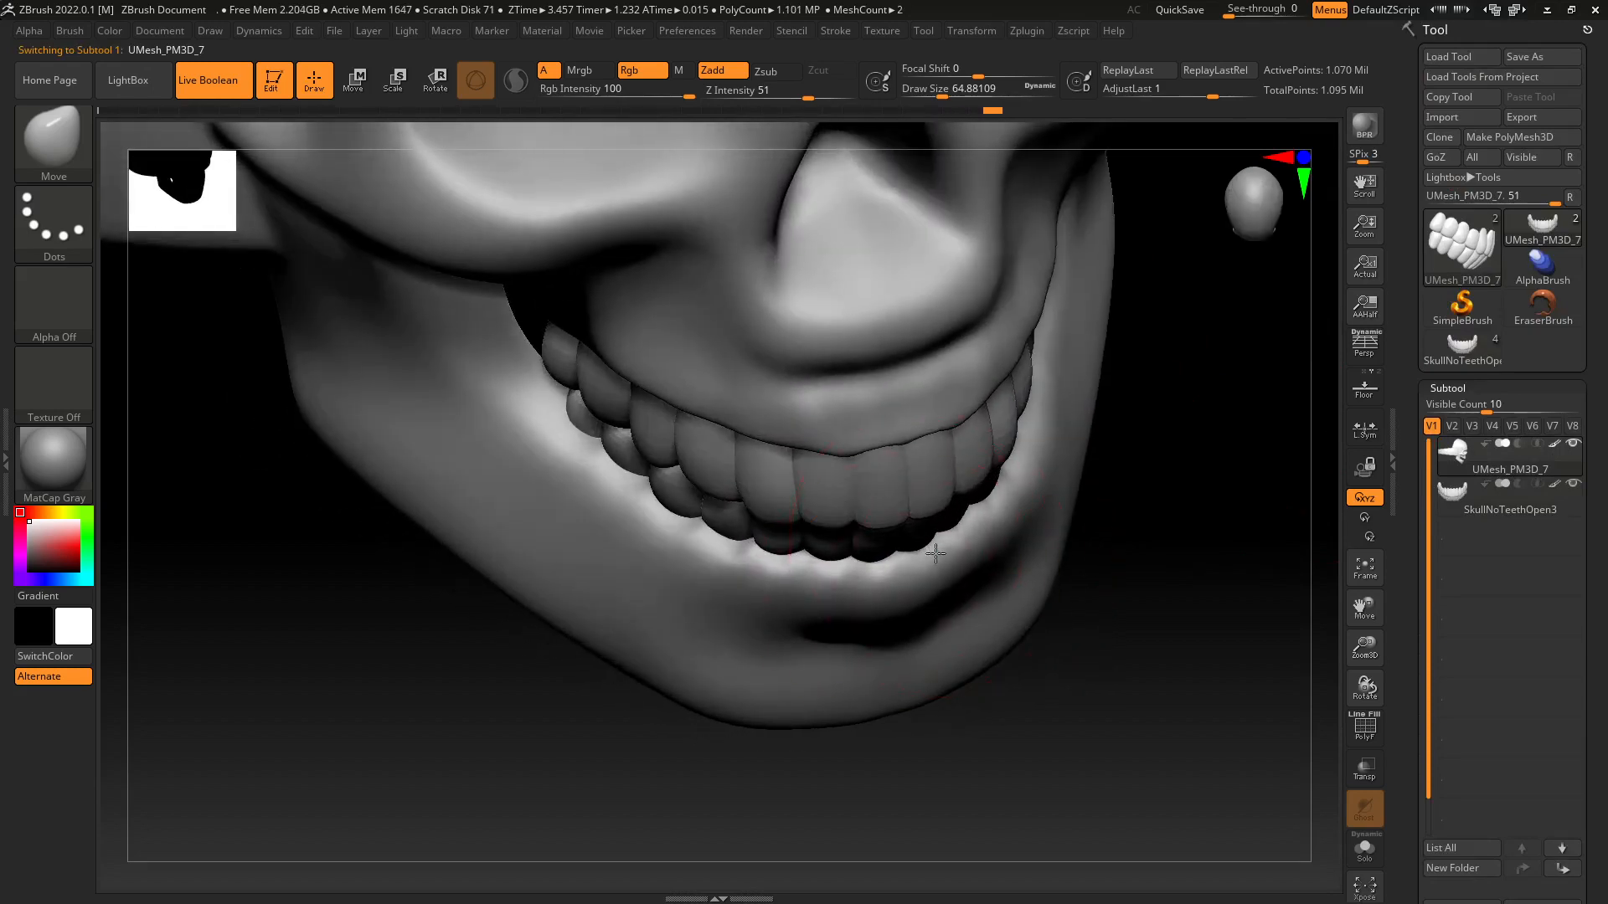
left_click_drag(972, 528, 982, 519)
right_click_drag(1084, 610, 1068, 513)
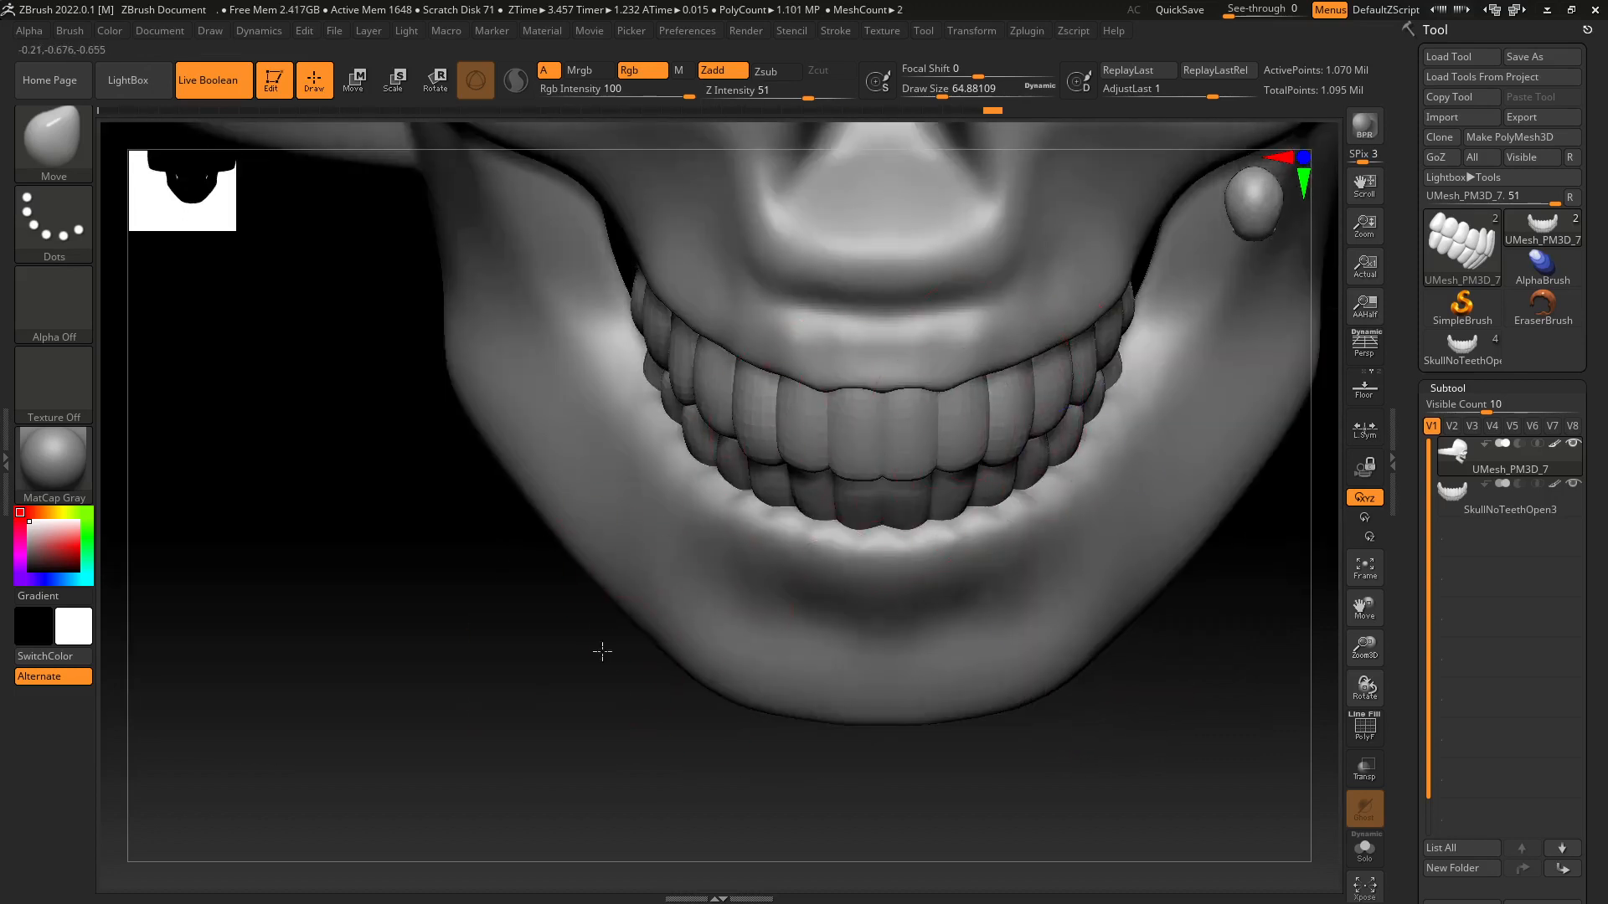
mouse_move(600, 650)
right_mouse_down("ctrl")
mouse_move(596, 542)
mouse_move(585, 593)
mouse_move(768, 566)
right_mouse_up("ctrl")
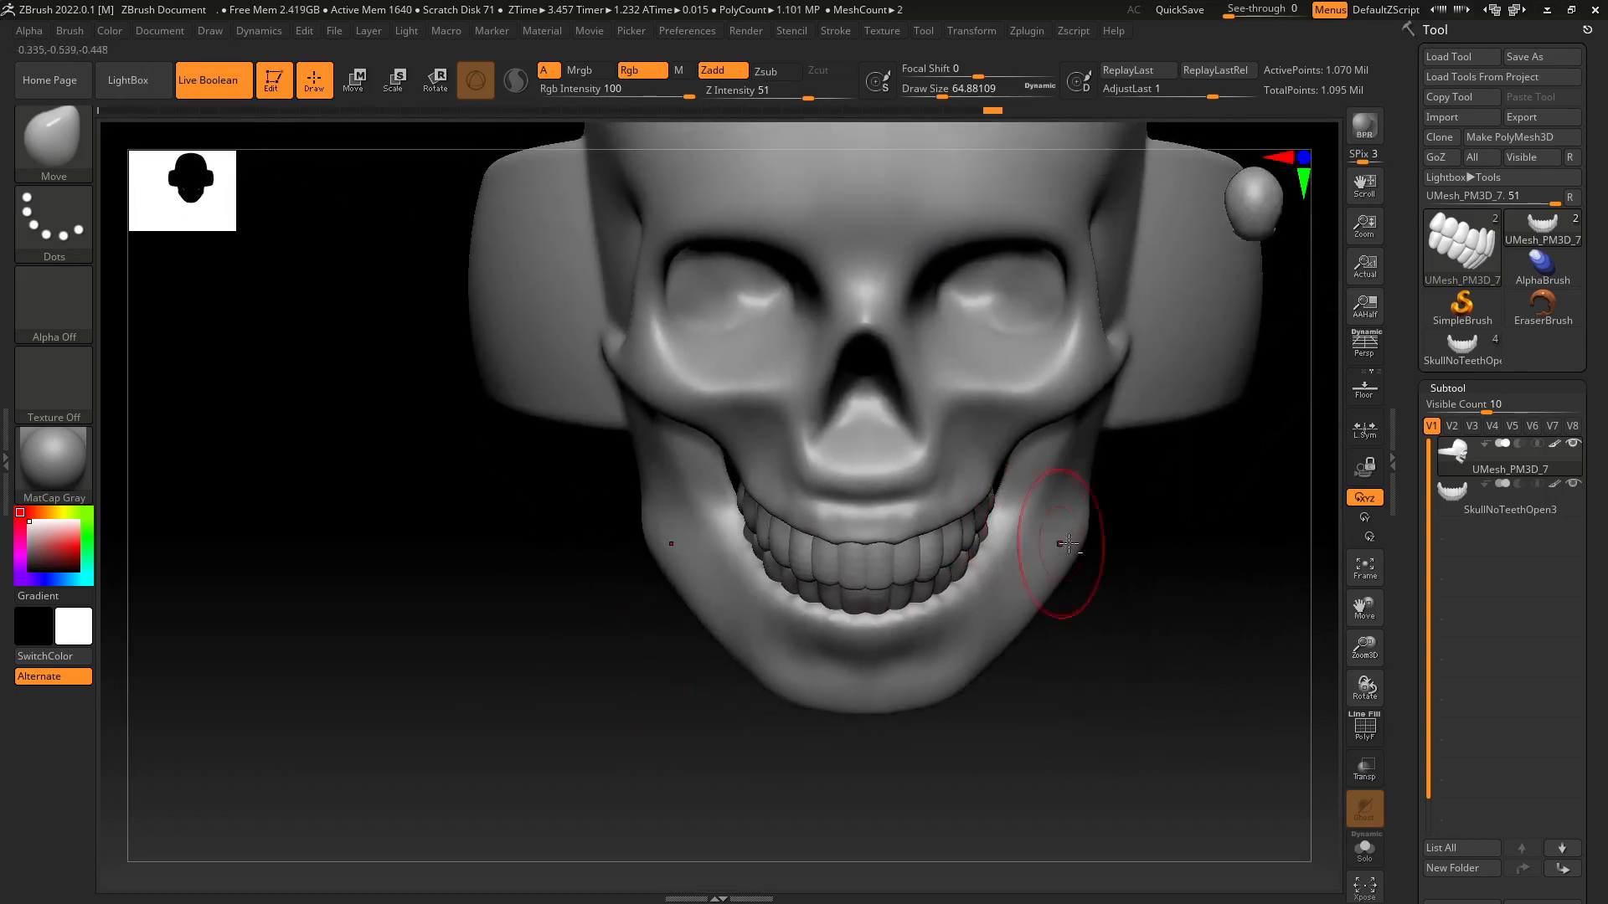
mouse_move(1167, 639)
right_mouse_down()
mouse_move(1058, 676)
mouse_move(1081, 566)
mouse_move(1113, 585)
right_mouse_up()
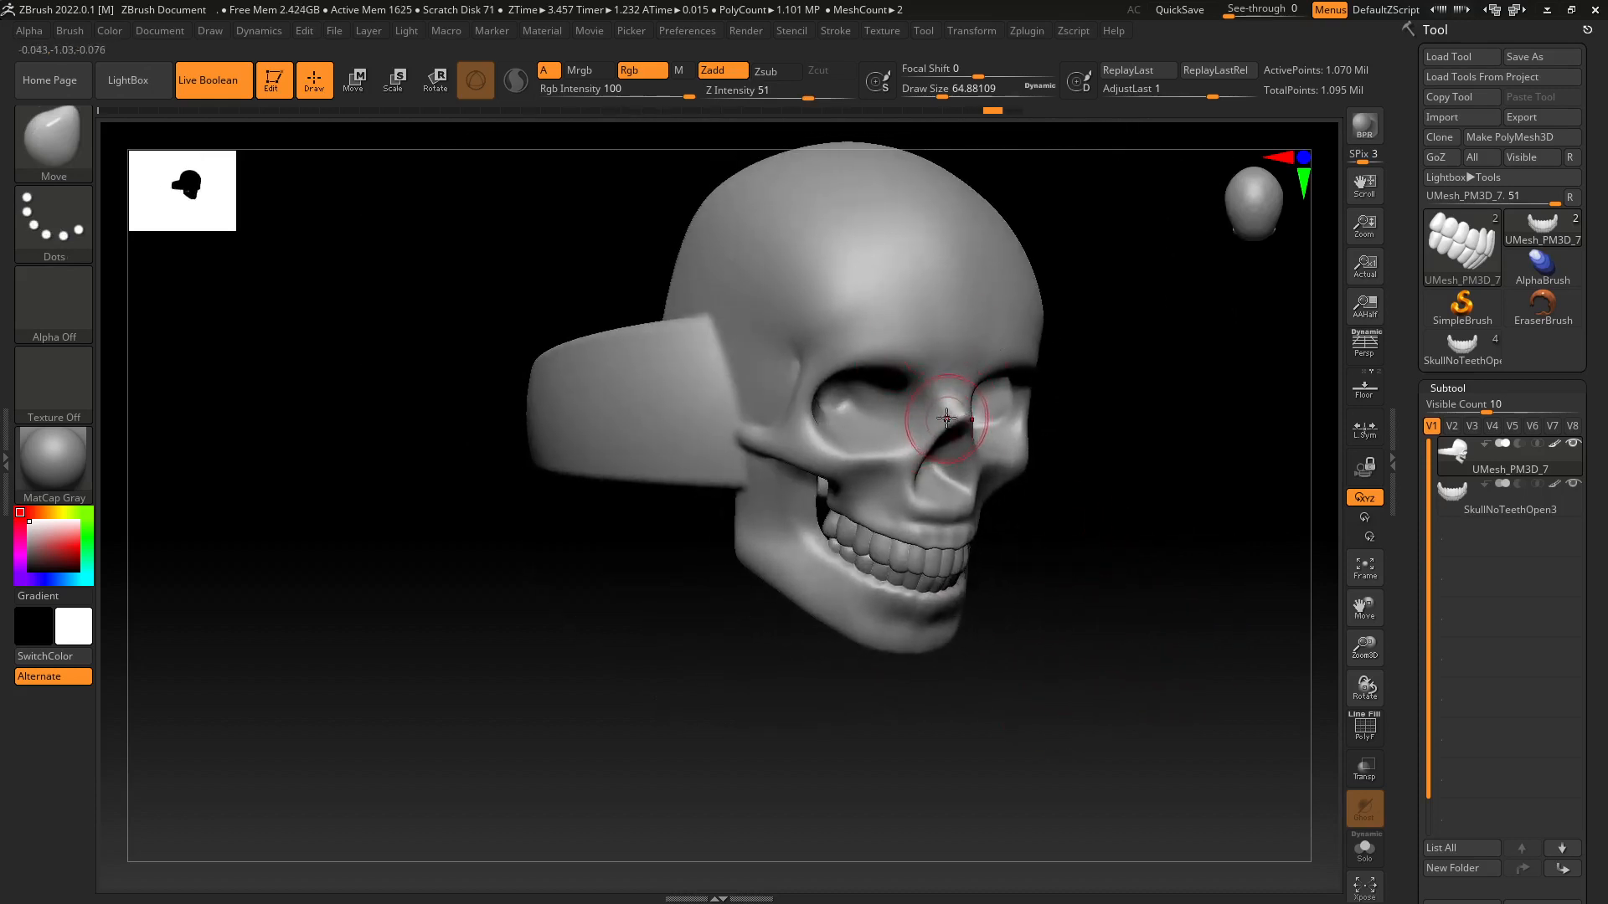
Smooth the temple area beside the skull's eye socket.
mouse_move(1124, 422)
left_mouse_down()
mouse_move(1084, 459)
mouse_move(1110, 444)
left_mouse_up()
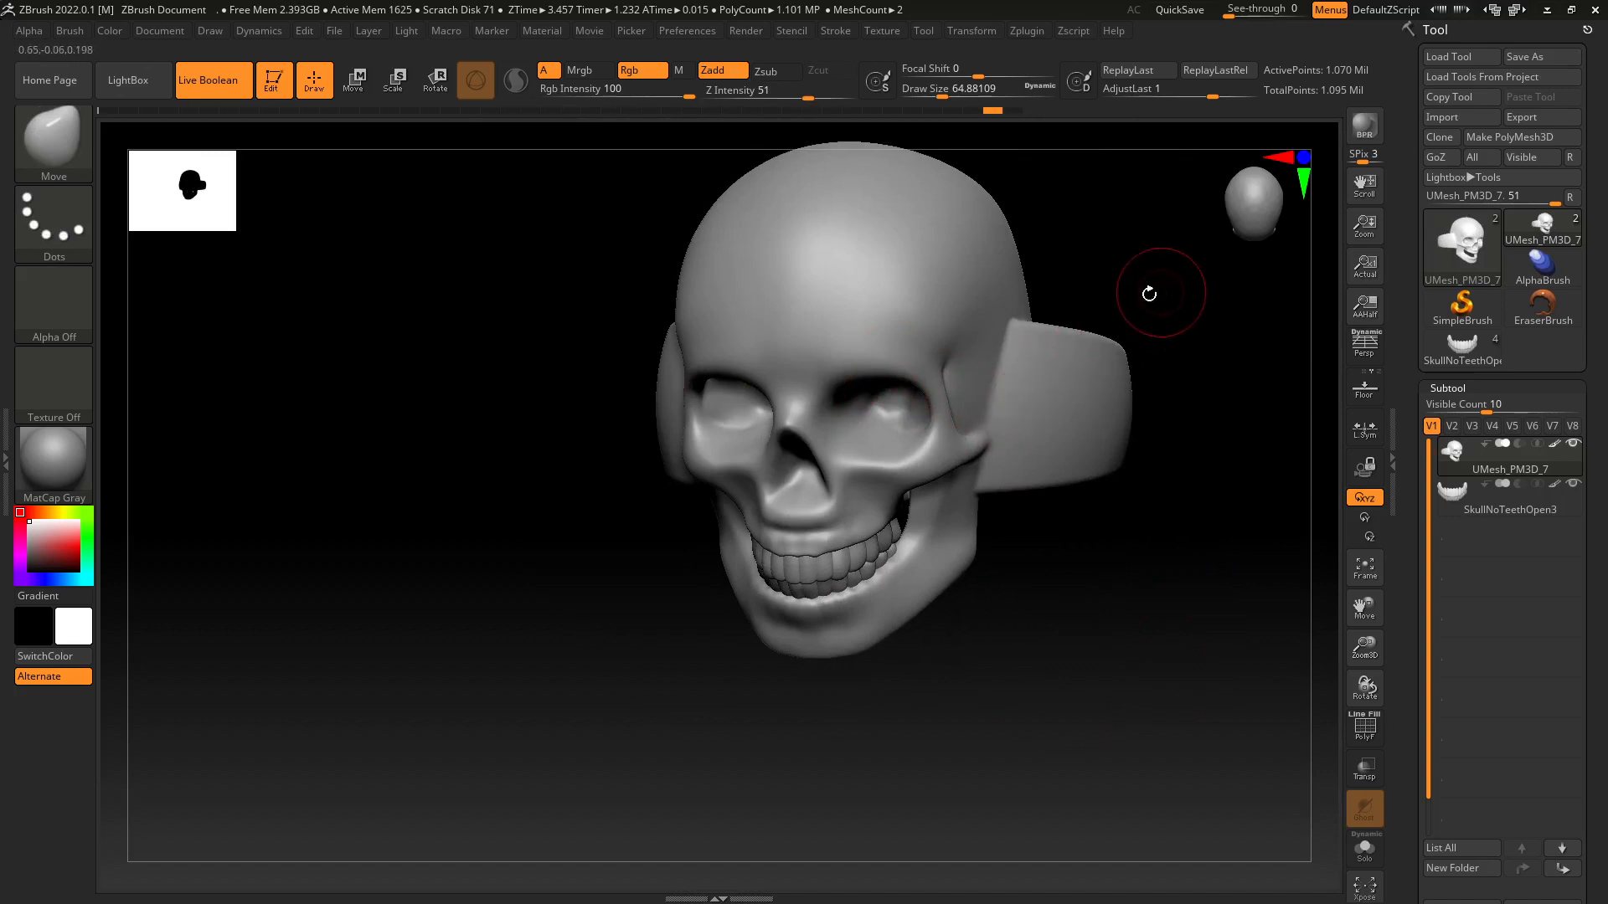
left_click_drag(1150, 293, 1011, 333)
key("shift")
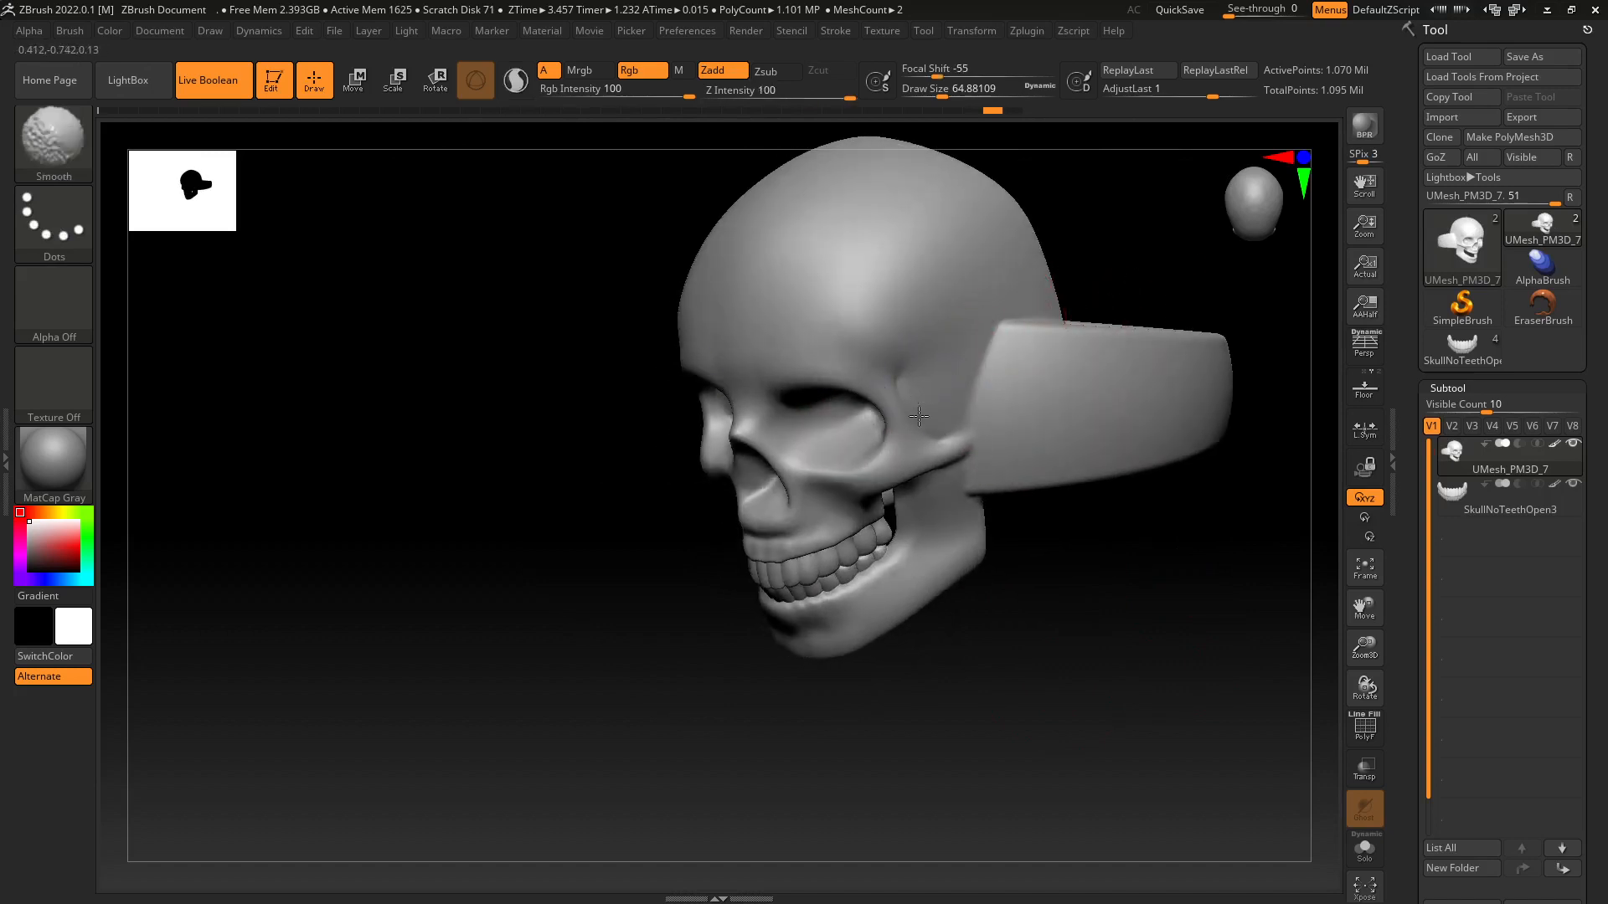
scroll(934, 394, "up", 5)
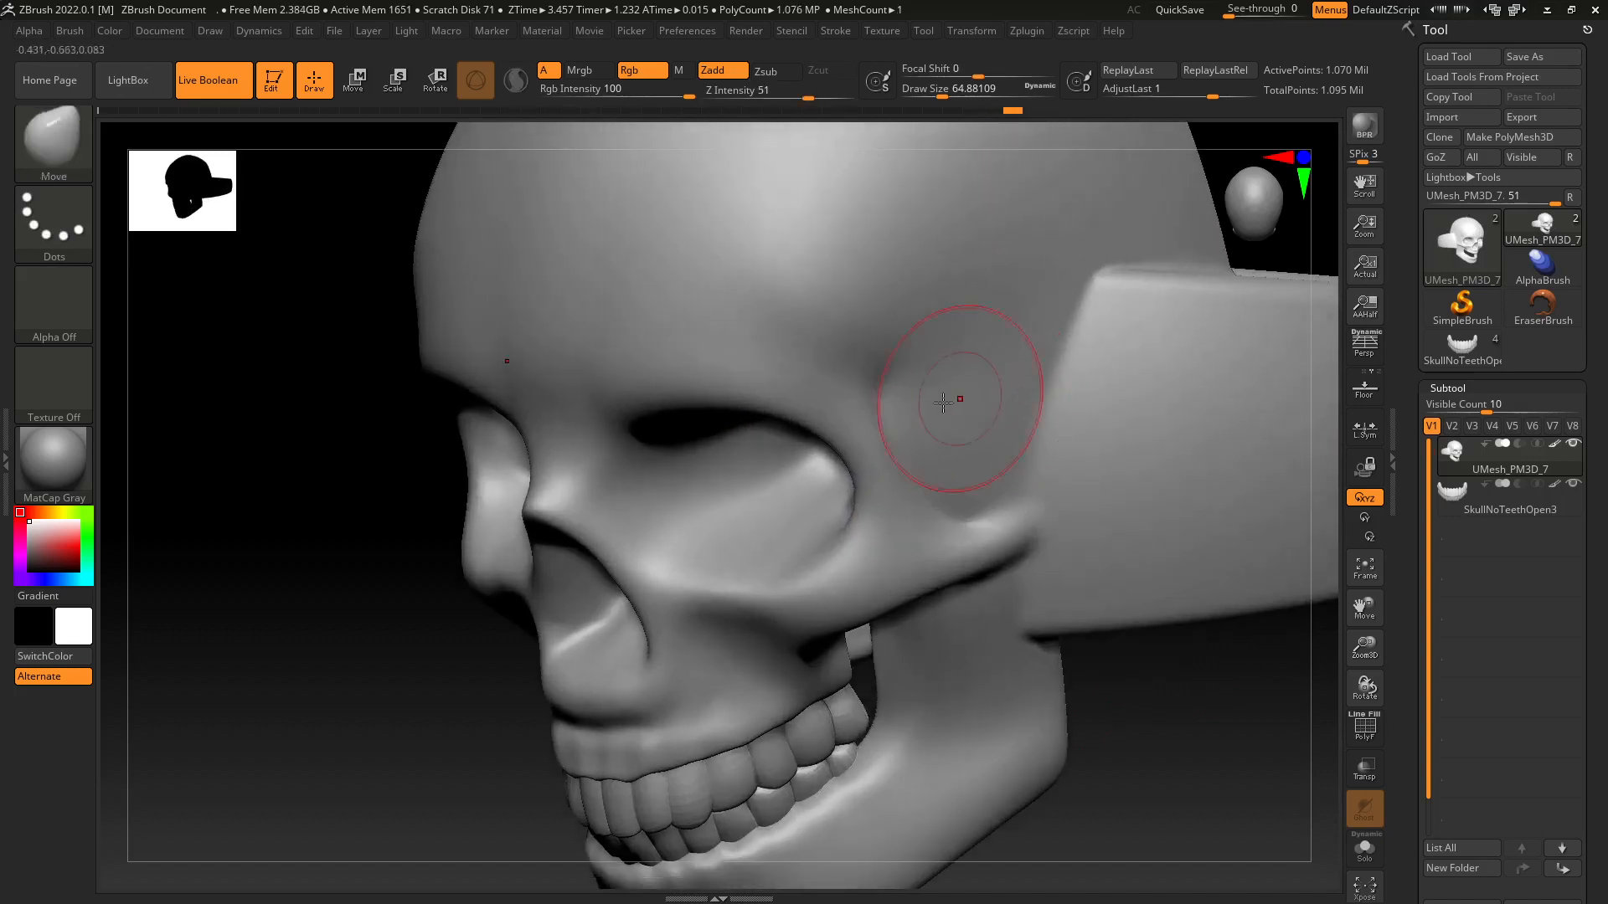
Choose the Move brush and smooth the junction where the ring band meets the hollow back of the skull.
key("b")
key("m")
key("v")
left_click_drag(344, 657, 912, 611)
mouse_move(990, 680)
left_mouse_down("alt")
mouse_move(966, 528)
mouse_move(938, 545)
mouse_move(937, 624)
mouse_move(972, 581)
mouse_move(940, 575)
mouse_move(988, 503)
mouse_move(969, 542)
mouse_move(1082, 445)
mouse_move(754, 628)
mouse_move(531, 661)
mouse_move(543, 707)
mouse_move(467, 736)
mouse_move(494, 725)
left_mouse_up("alt")
key("shift")
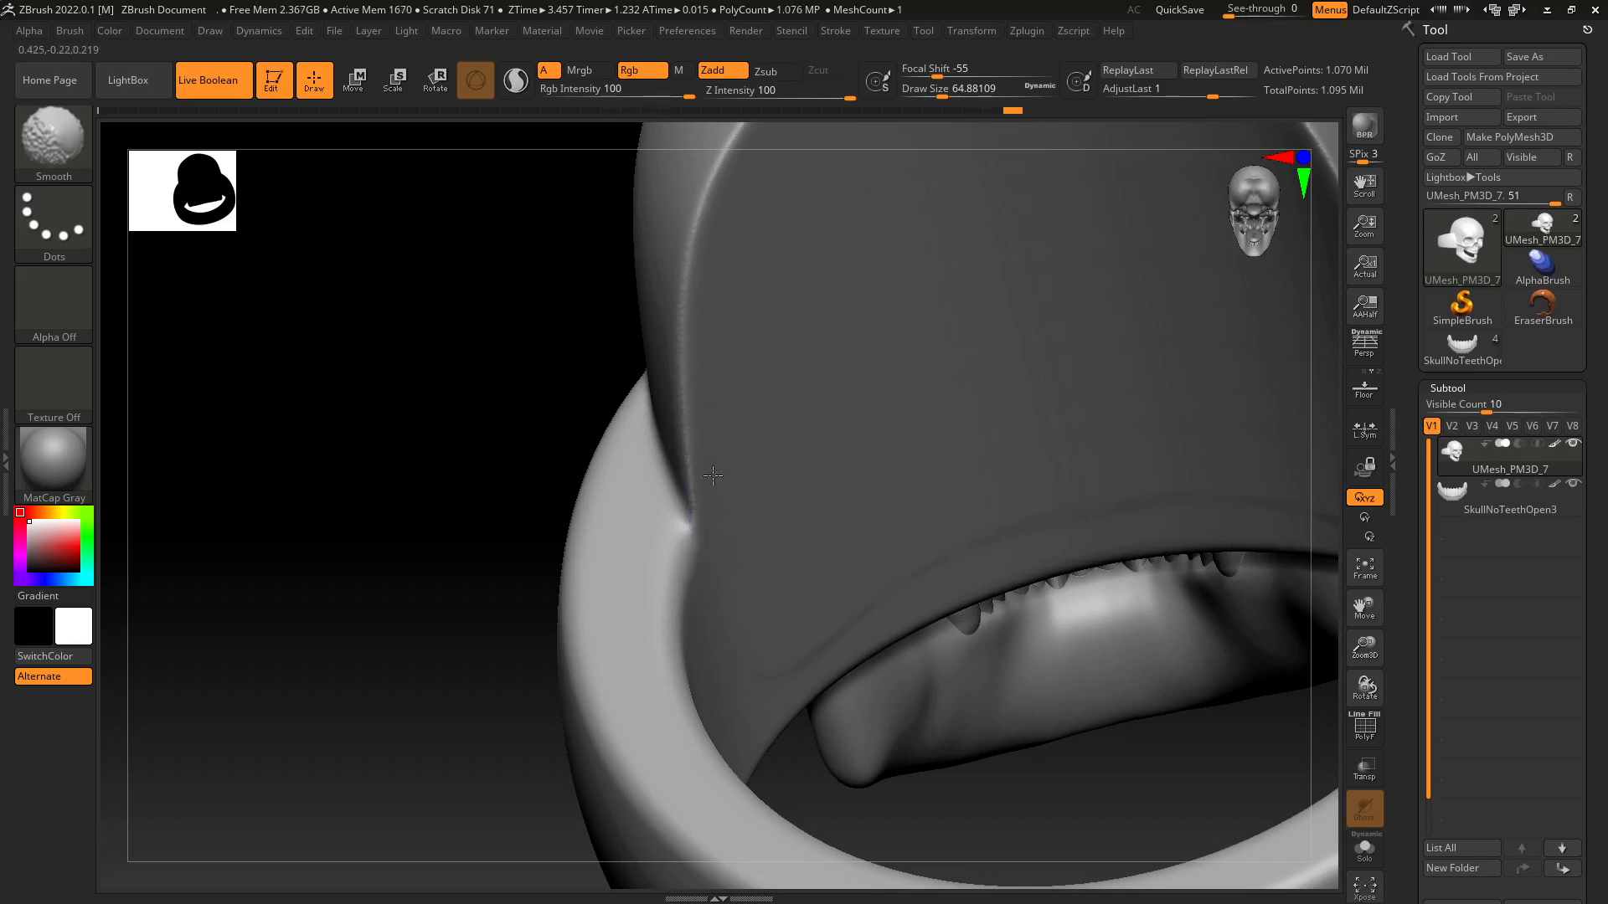
left_click_drag(427, 707, 827, 685)
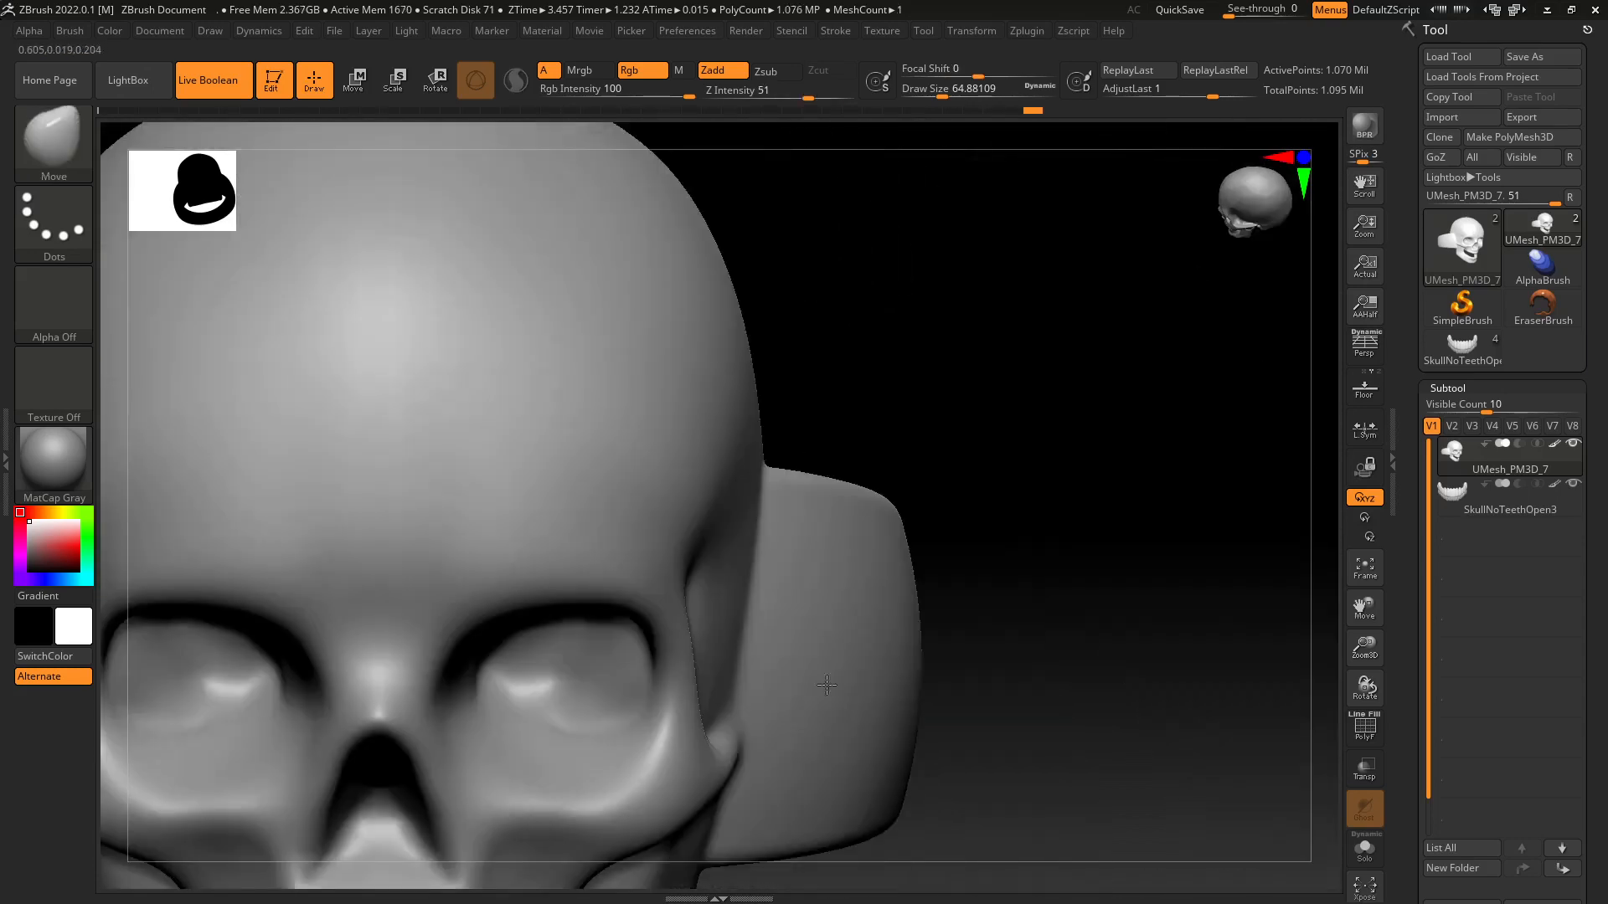
left_click_drag(994, 643, 1016, 433, "alt")
left_click_drag(918, 618, 1024, 624, "alt")
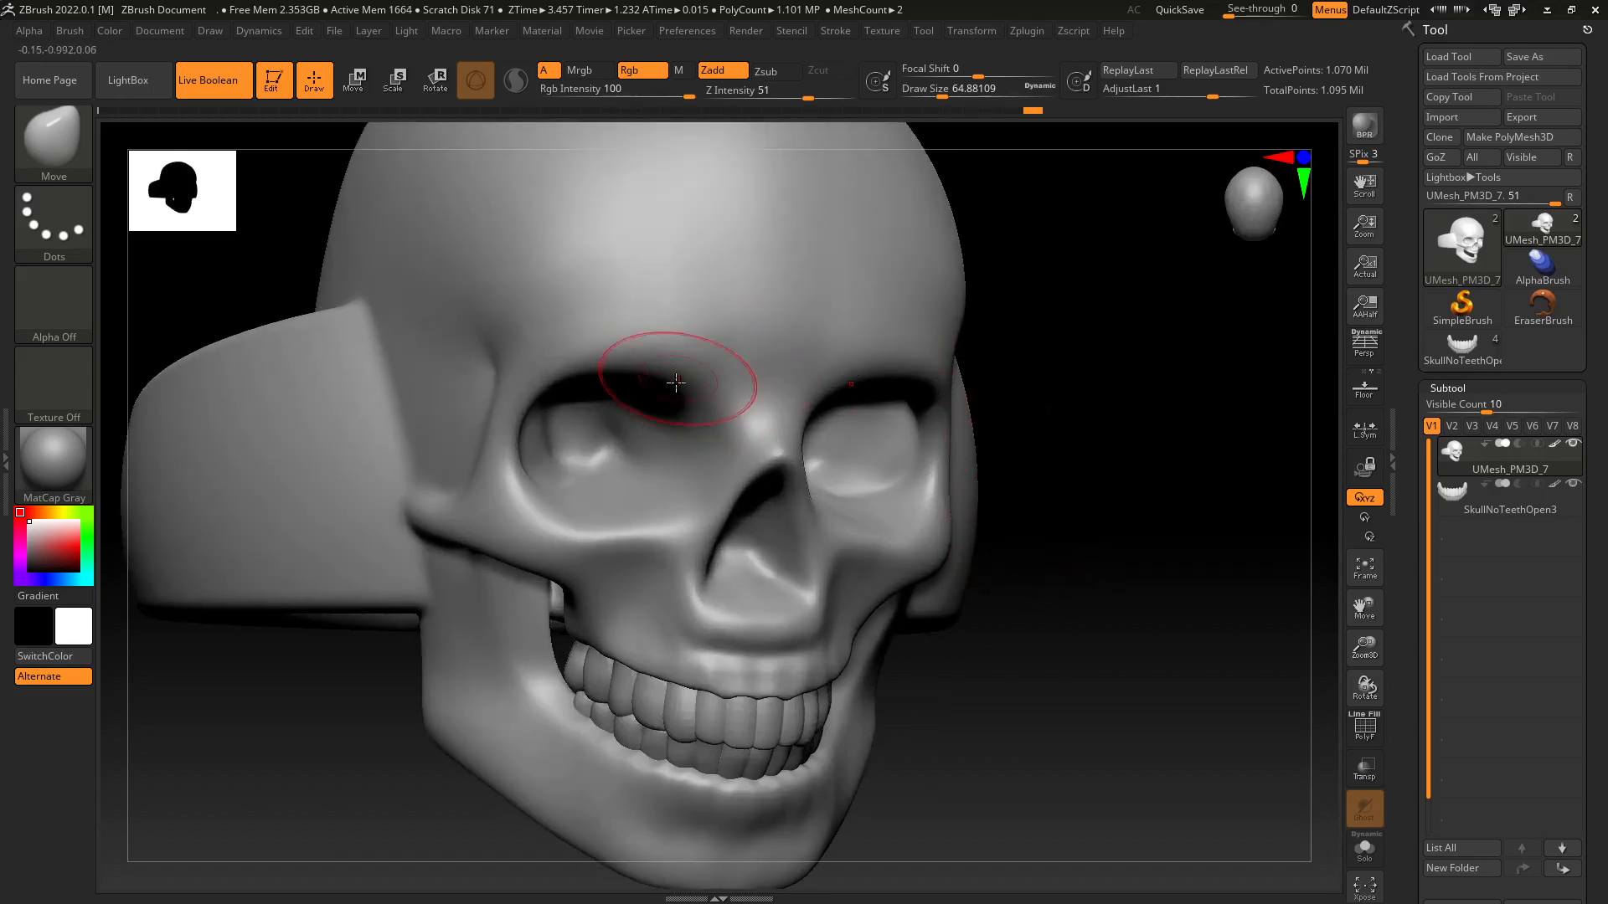
key("b")
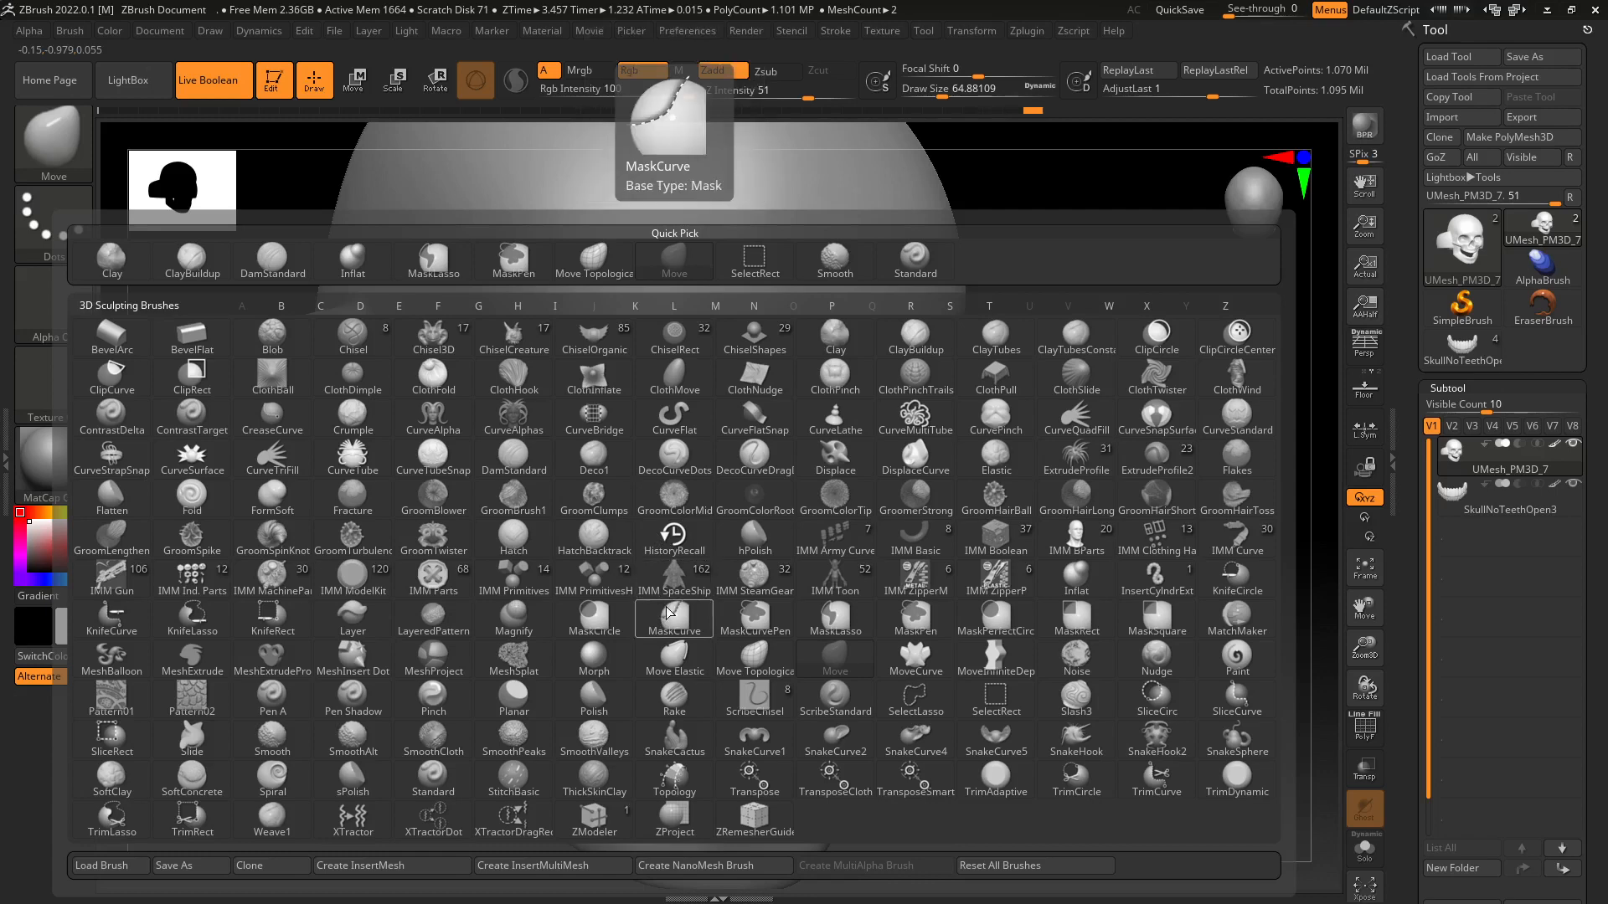
key("b")
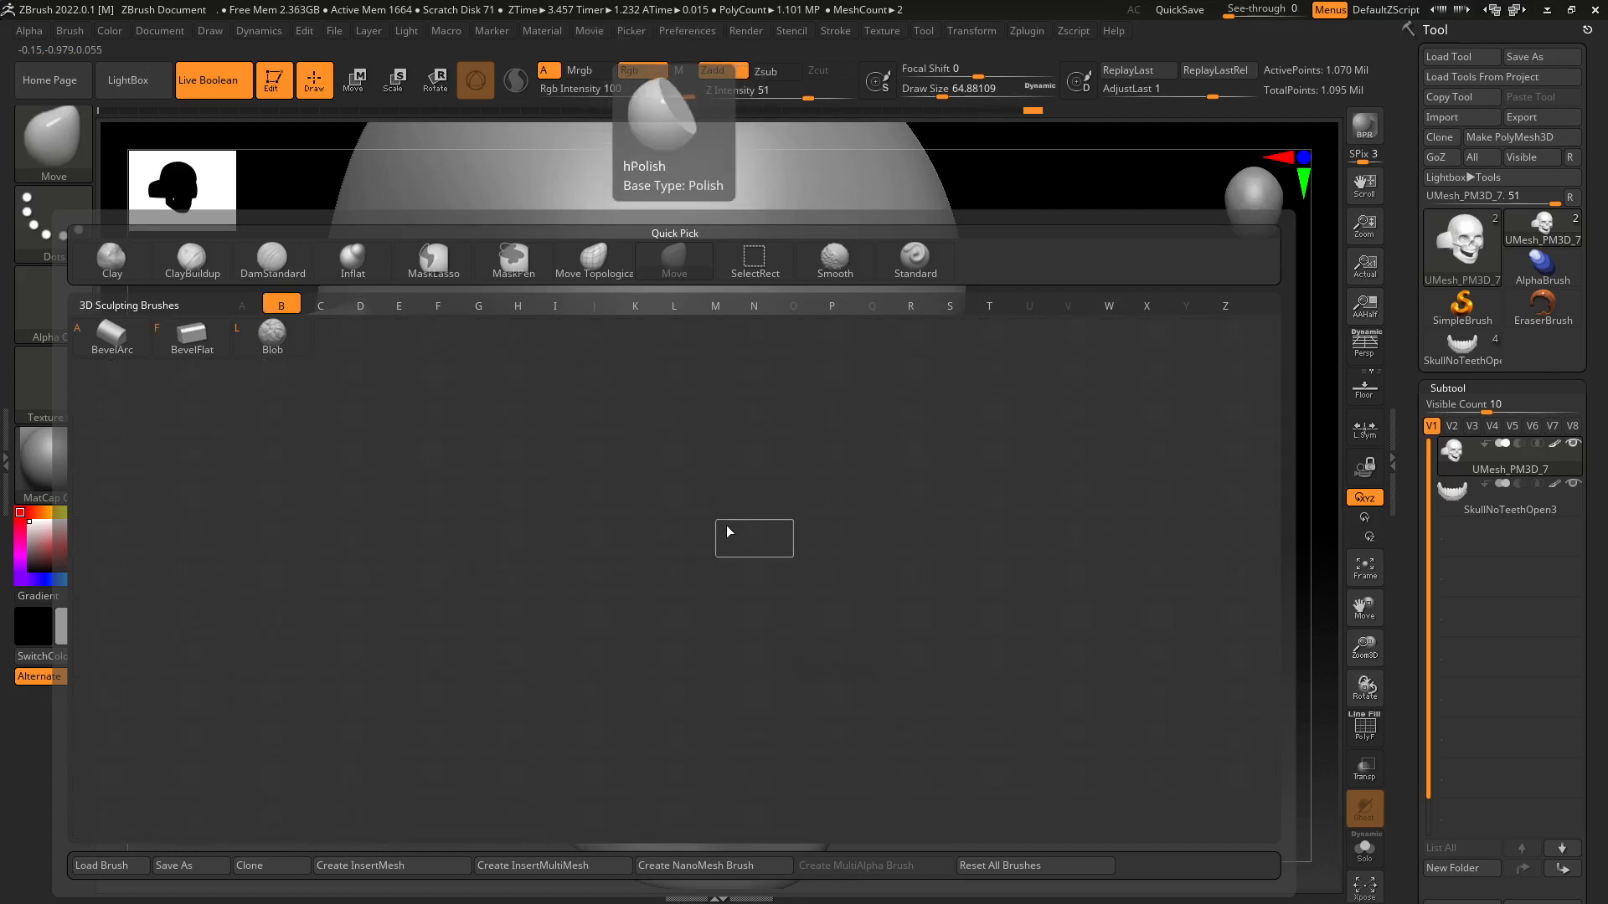
key("Escape")
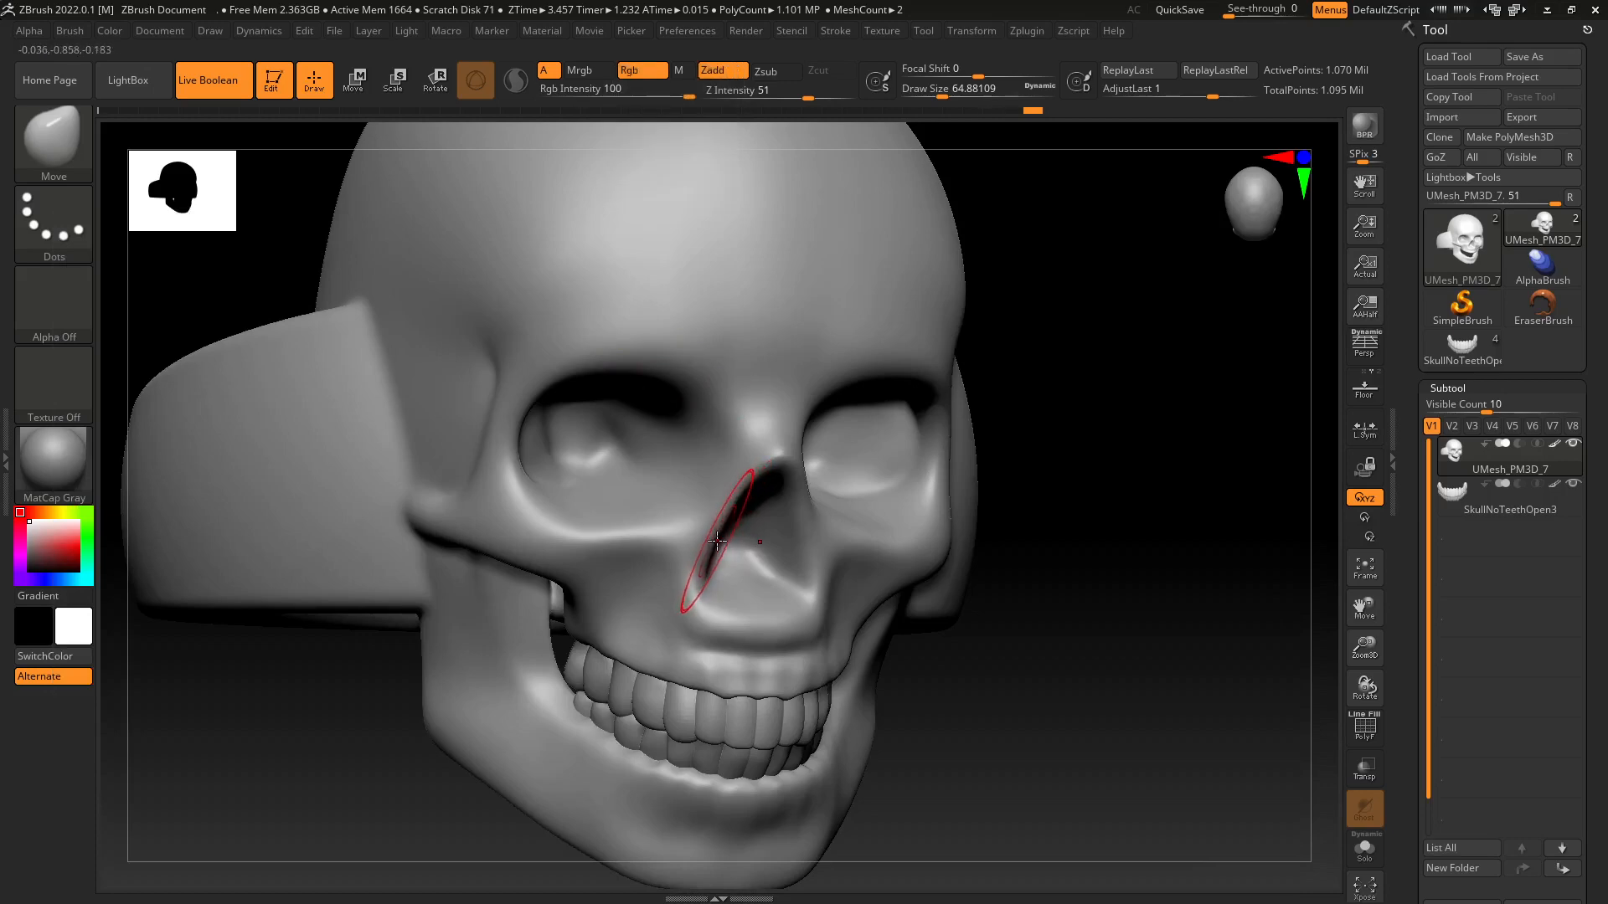
Switch to the ClayBuildup brush for sculpting the brow and eye sockets.
key("b")
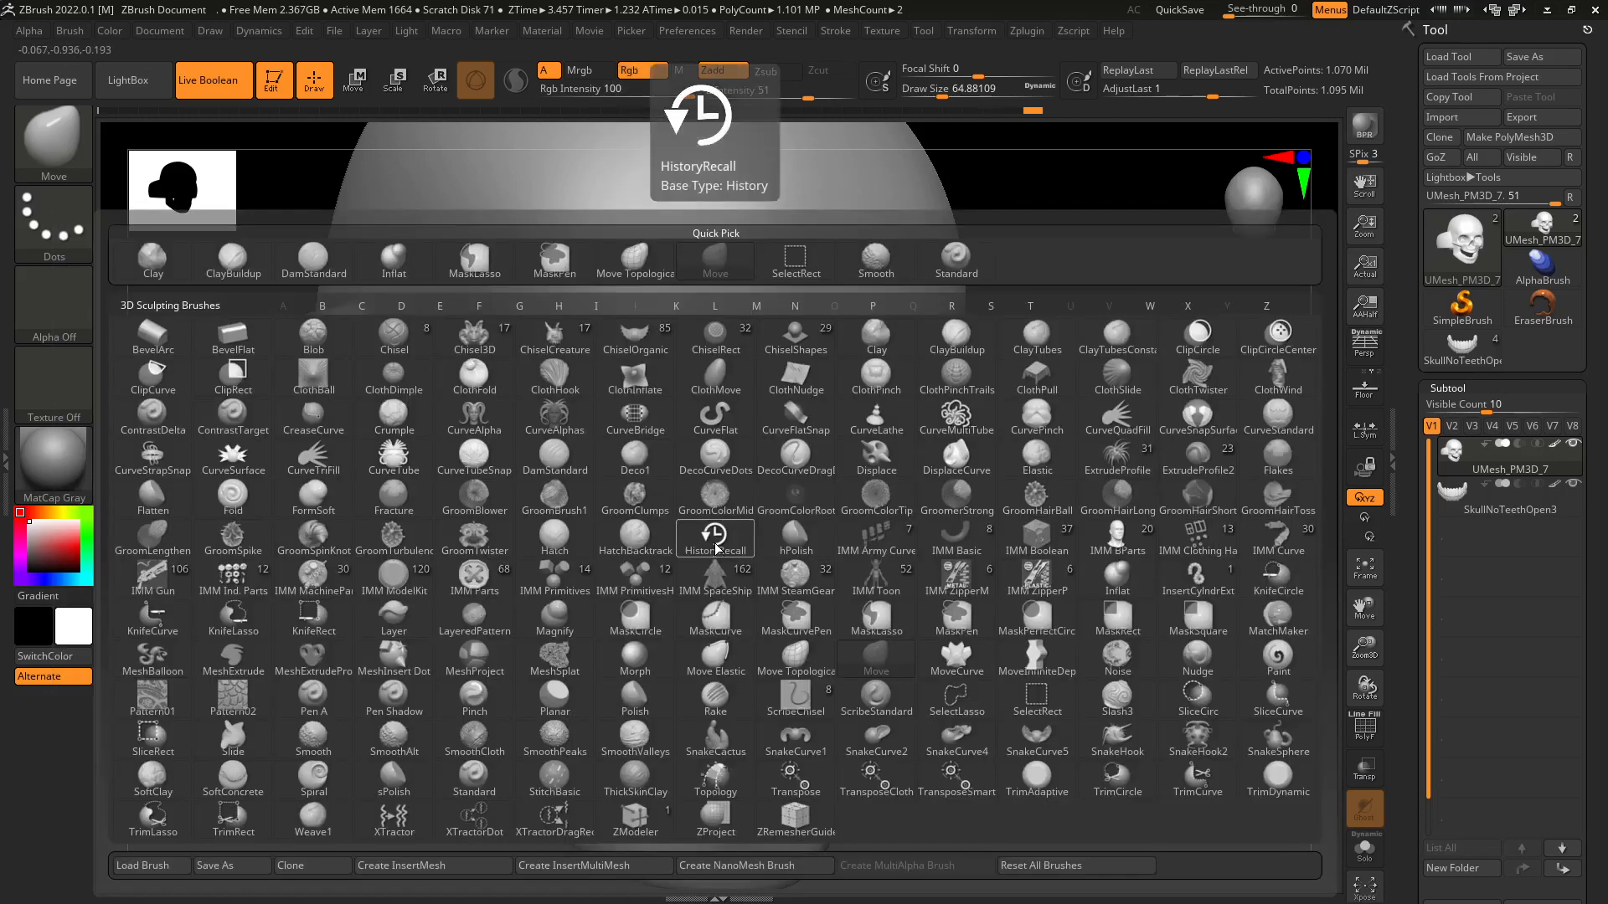
key("c")
key("b")
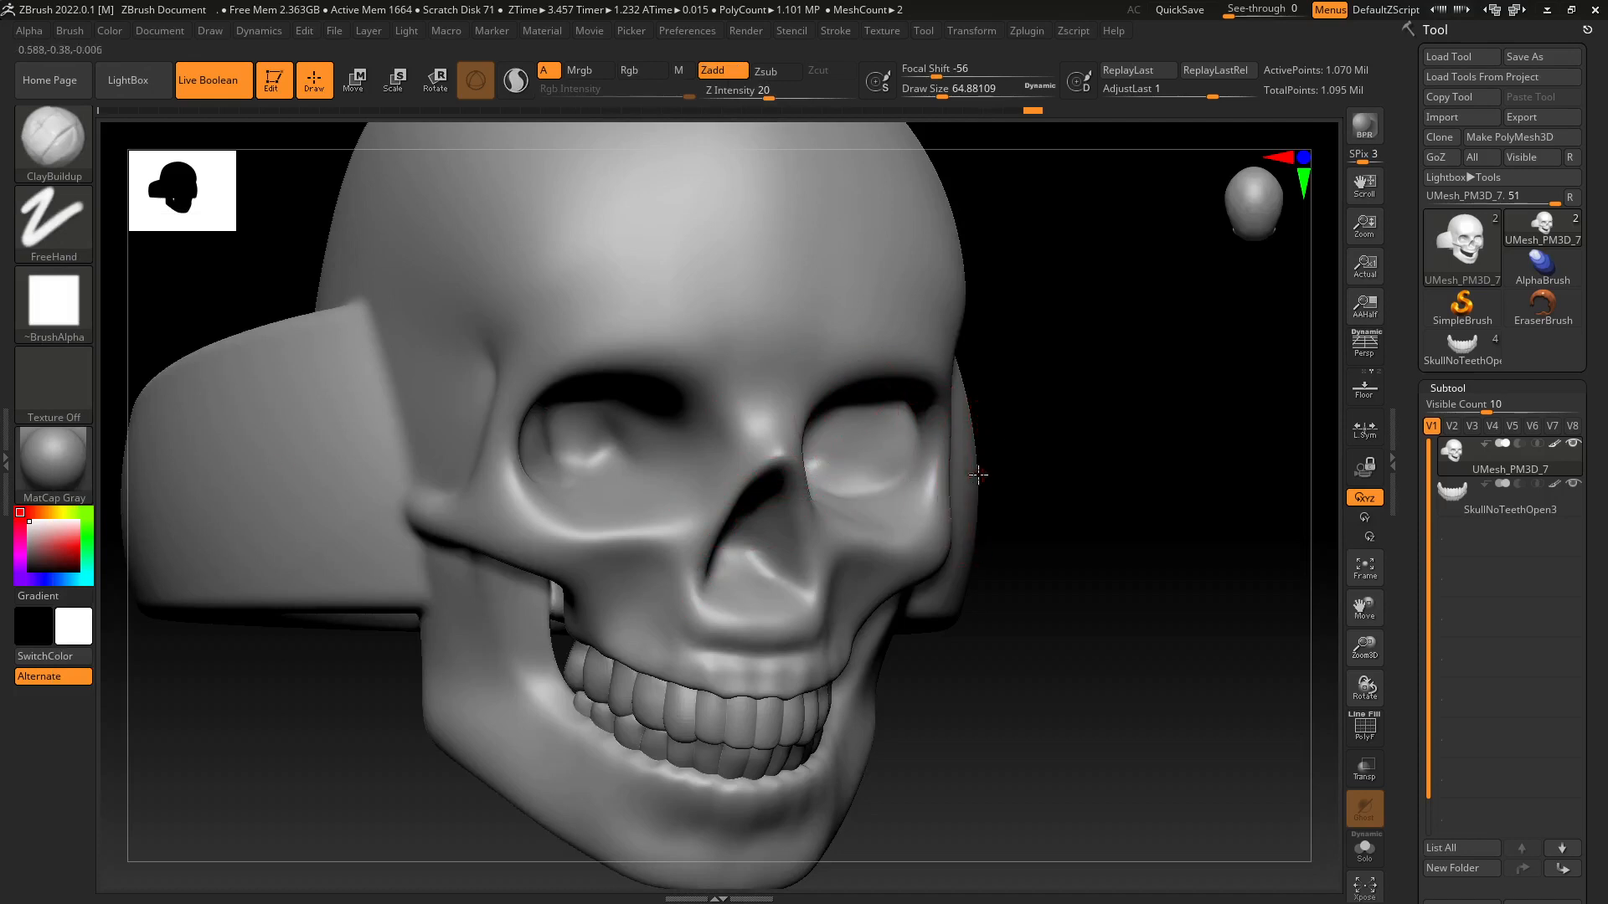
left_click_drag(1063, 502, 841, 367)
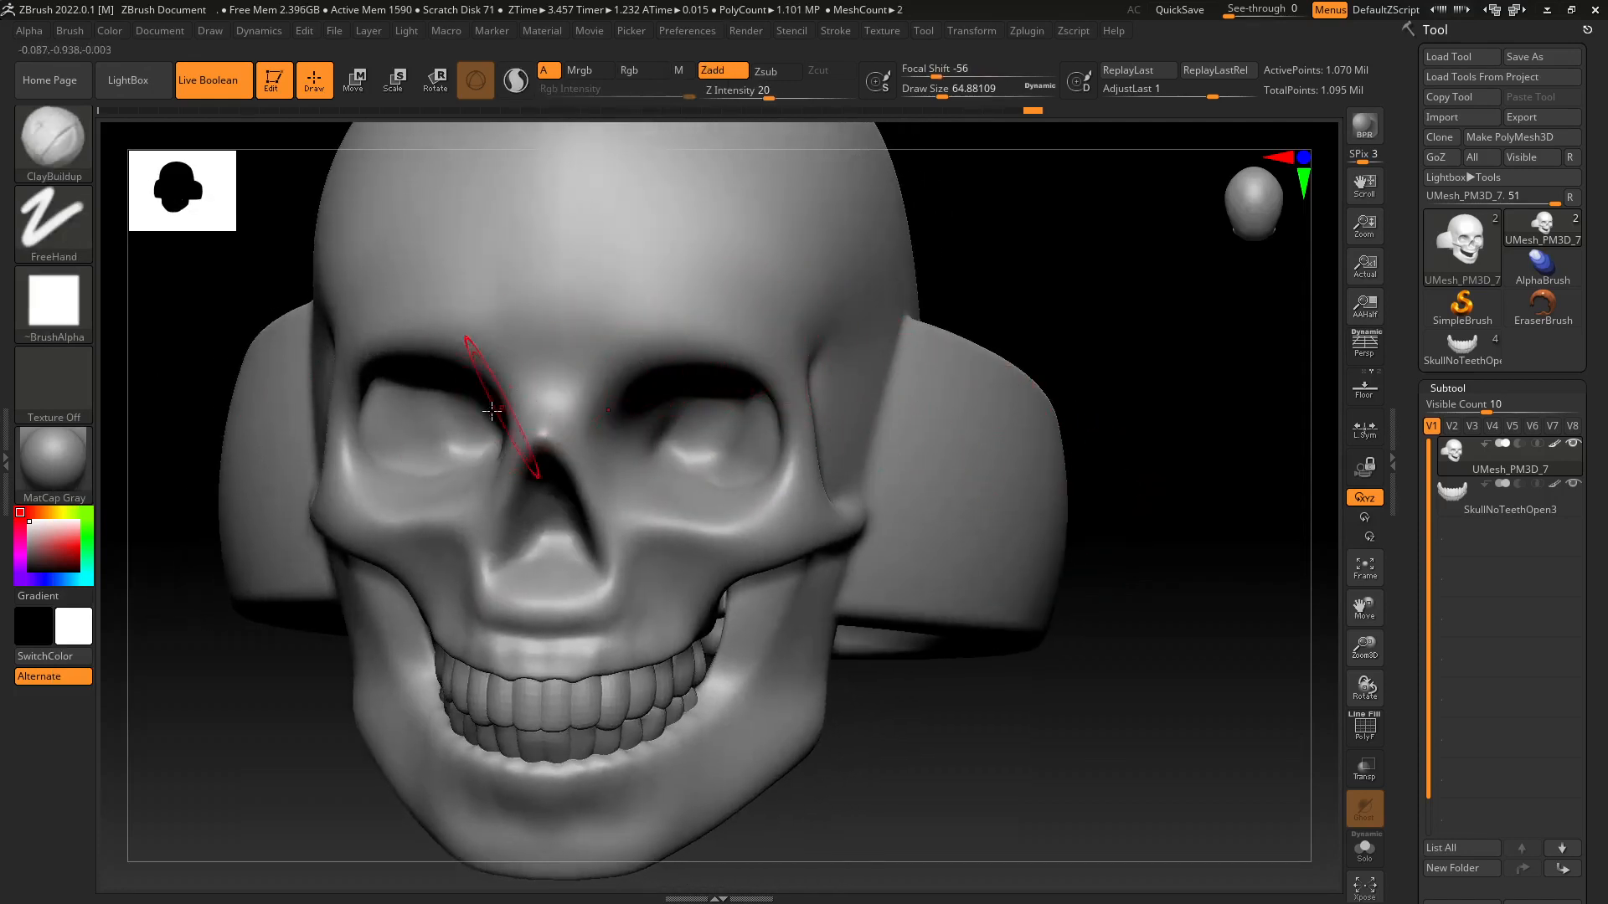
left_click_drag(1018, 339, 927, 348)
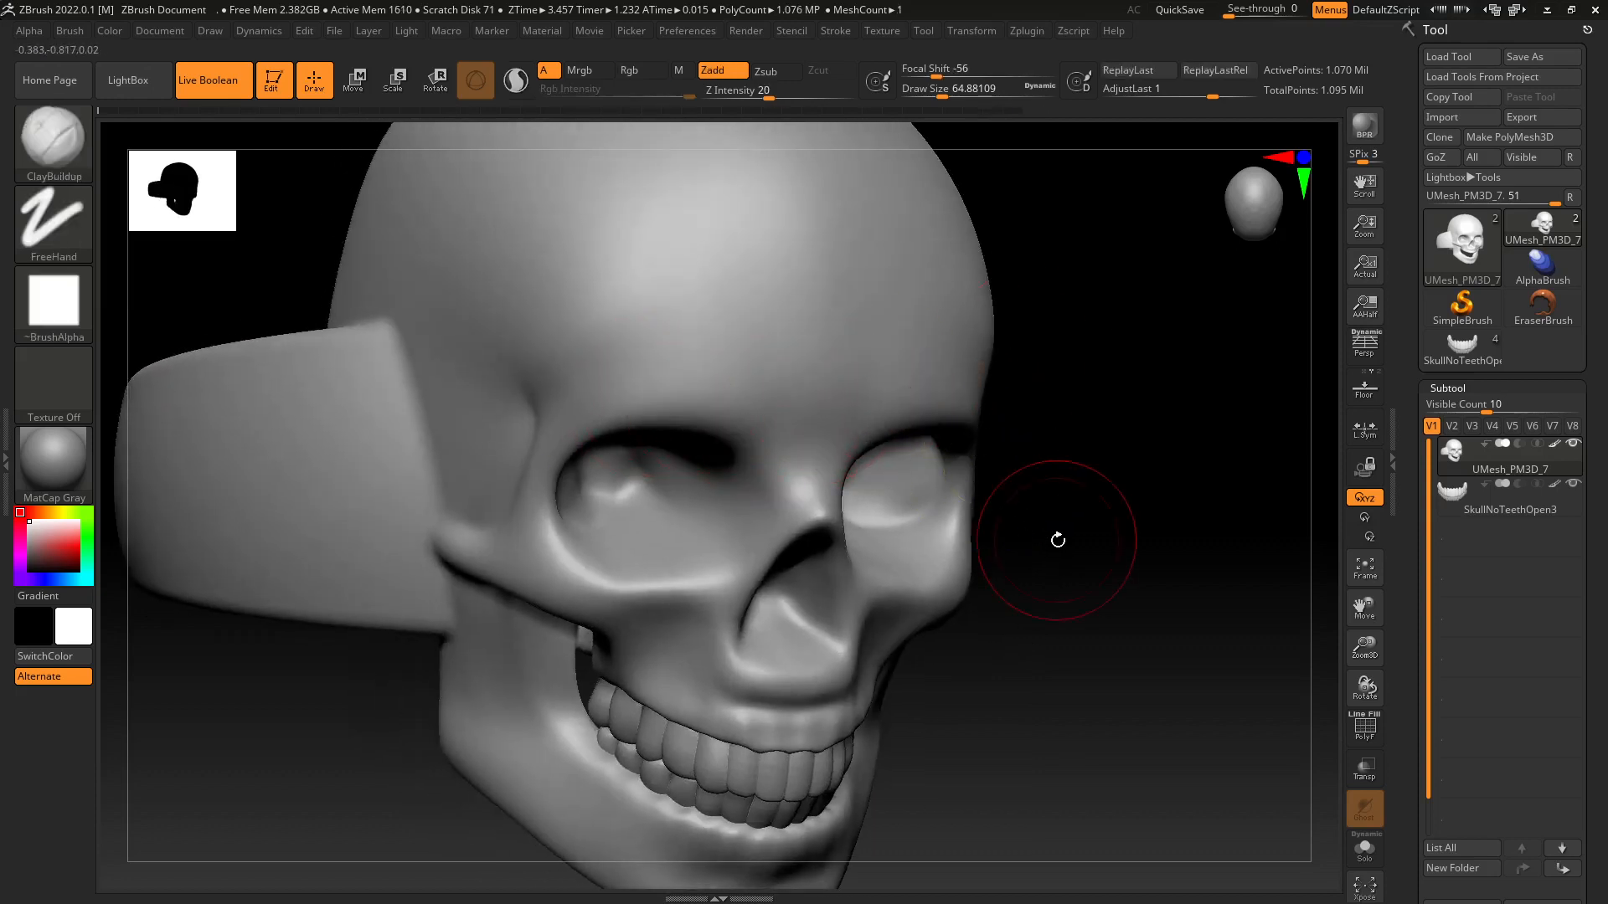
Try ClayBuildup strokes from the inner upper eye socket up to the brow, undoing each attempt.
left_click_drag(1057, 539, 1054, 472)
mouse_move(724, 443)
left_mouse_down("alt")
mouse_move(705, 400)
mouse_move(662, 382)
left_mouse_up("alt")
key("ctrl+z")
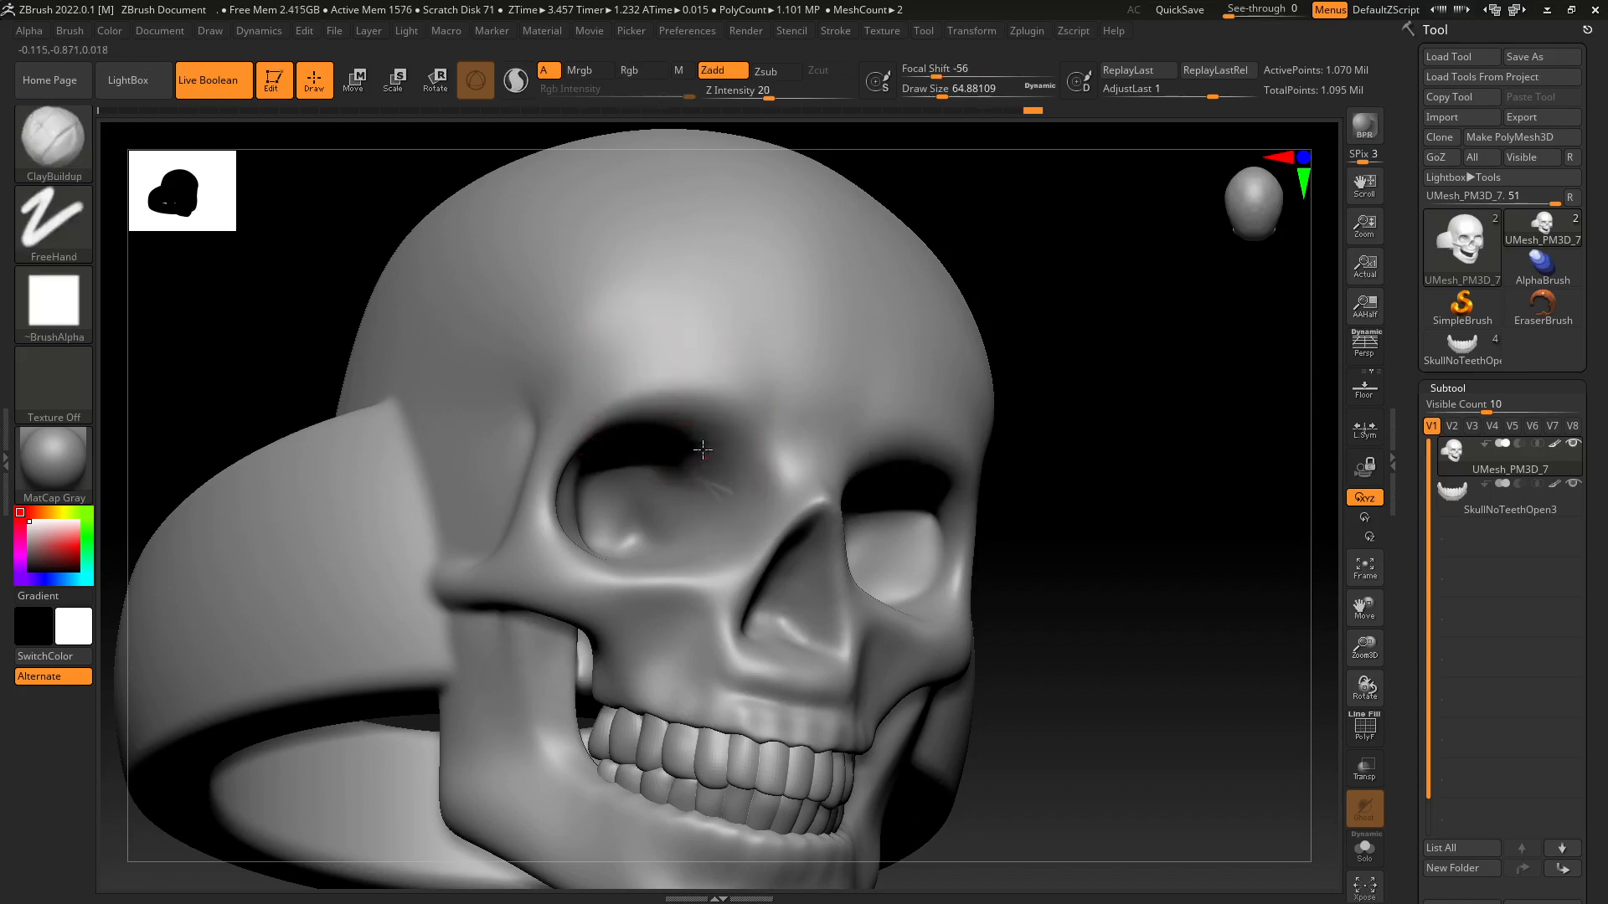
left_click_drag(703, 450, 605, 364)
key("ctrl+z")
Carve the inner upper edge of the eye sockets and build up angled brow ridges above them with ClayBuildup.
mouse_move(718, 486)
left_mouse_down("alt")
mouse_move(680, 415)
mouse_move(618, 376)
left_mouse_up("alt")
left_click_drag(1164, 459, 1066, 445)
mouse_move(871, 437)
left_mouse_down()
mouse_move(940, 427)
mouse_move(871, 428)
mouse_move(896, 435)
mouse_move(880, 407)
mouse_move(899, 435)
mouse_move(882, 442)
left_mouse_up()
Smooth the brow ridges and the upper rims of the eye sockets.
left_click_drag(977, 480, 951, 474, "shift")
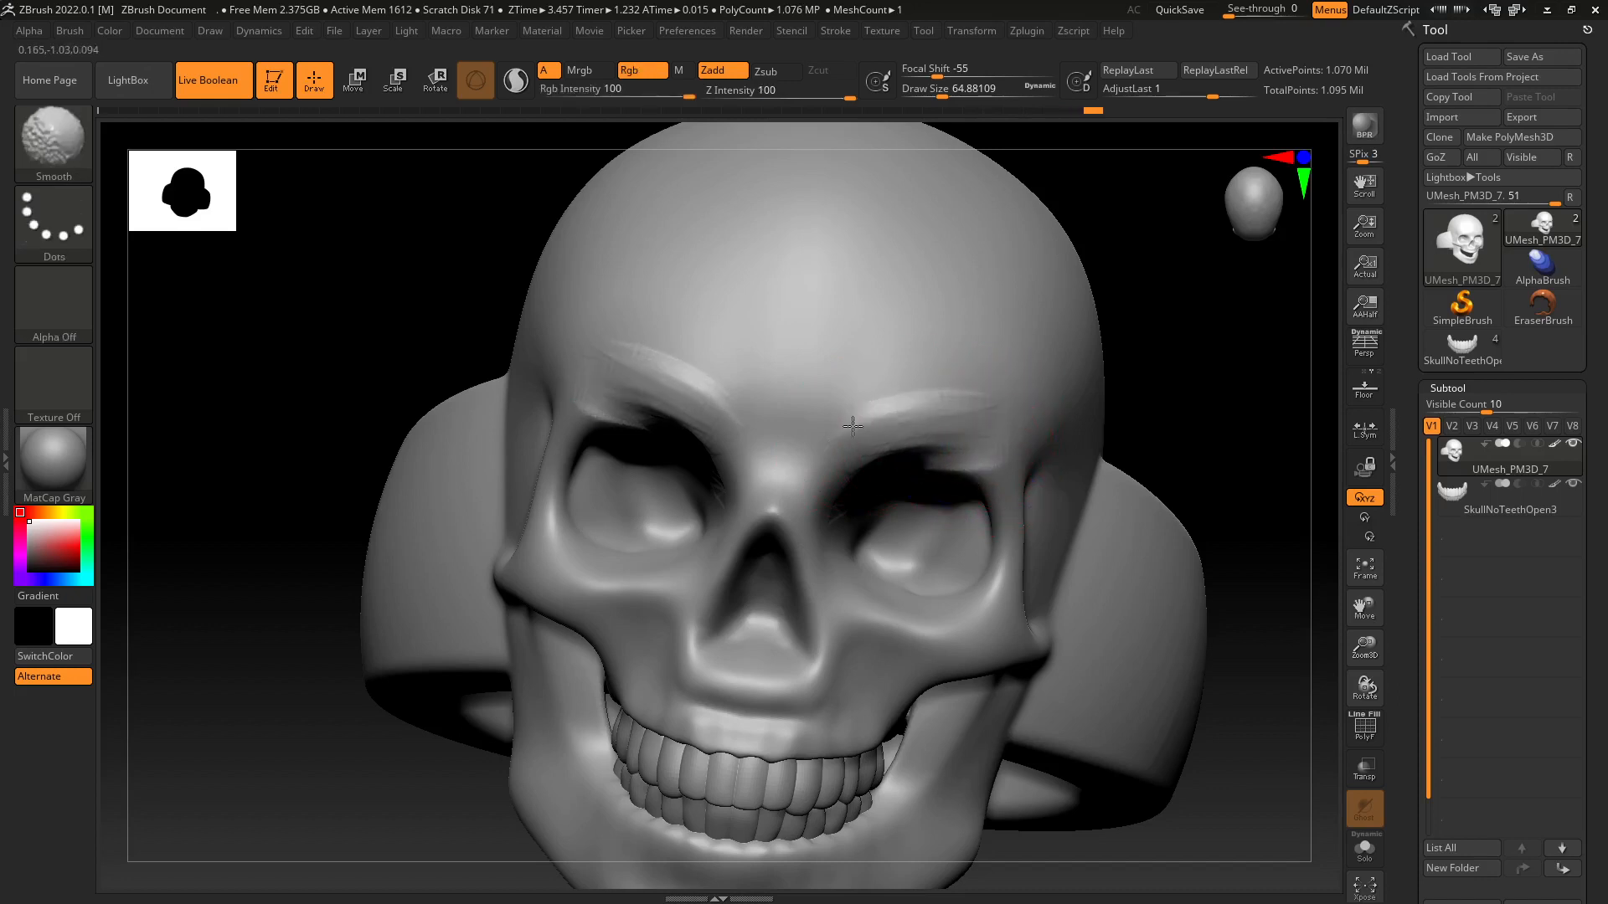
left_click_drag(1140, 442, 1139, 587)
left_click_drag(1112, 670, 1051, 619, "alt")
key("shift")
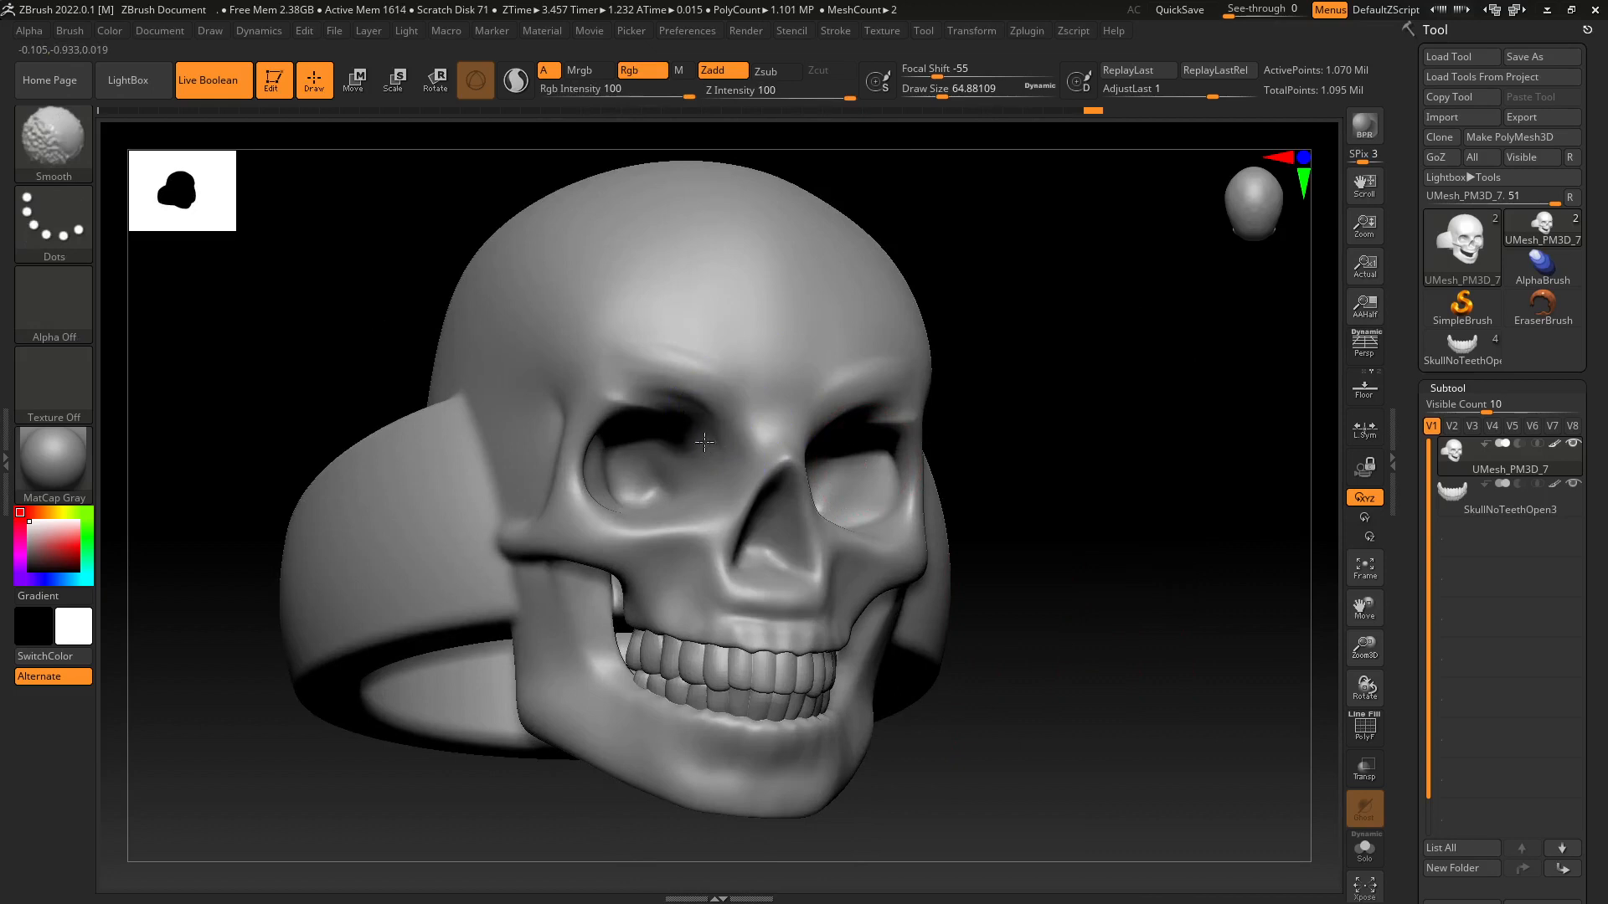
mouse_move(1080, 444)
left_mouse_down()
mouse_move(1109, 463)
mouse_move(1056, 471)
mouse_move(1099, 436)
mouse_move(1059, 419)
mouse_move(1091, 435)
mouse_move(1123, 363)
left_mouse_up()
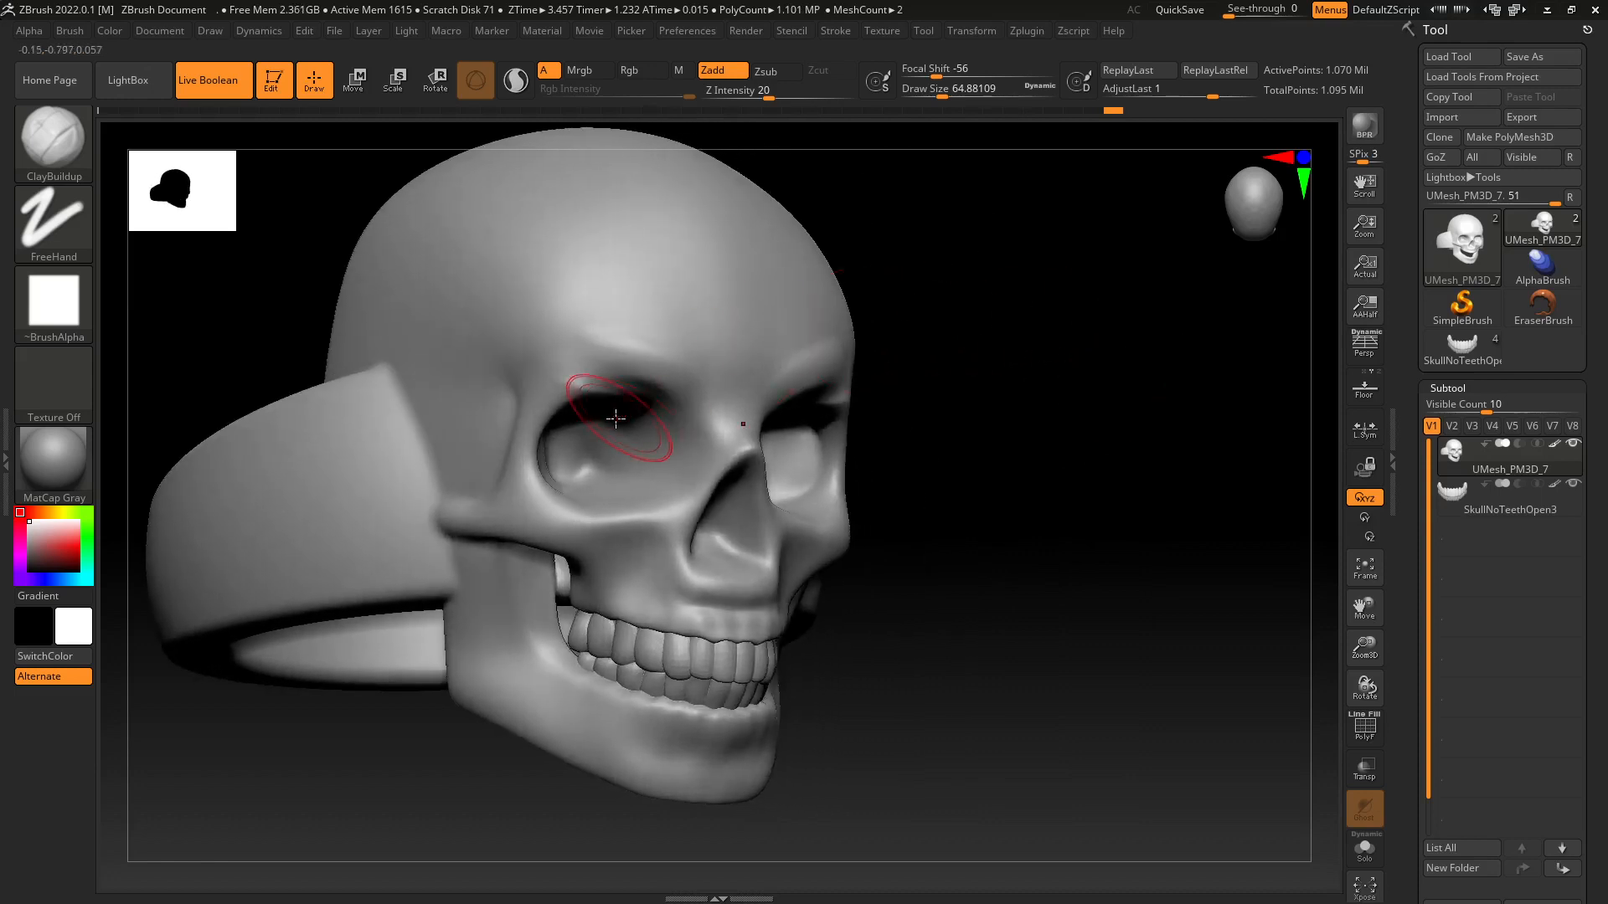
Build up the temple between the ring band and the eye socket with ClayBuildup strokes.
left_click_drag(967, 389, 869, 363)
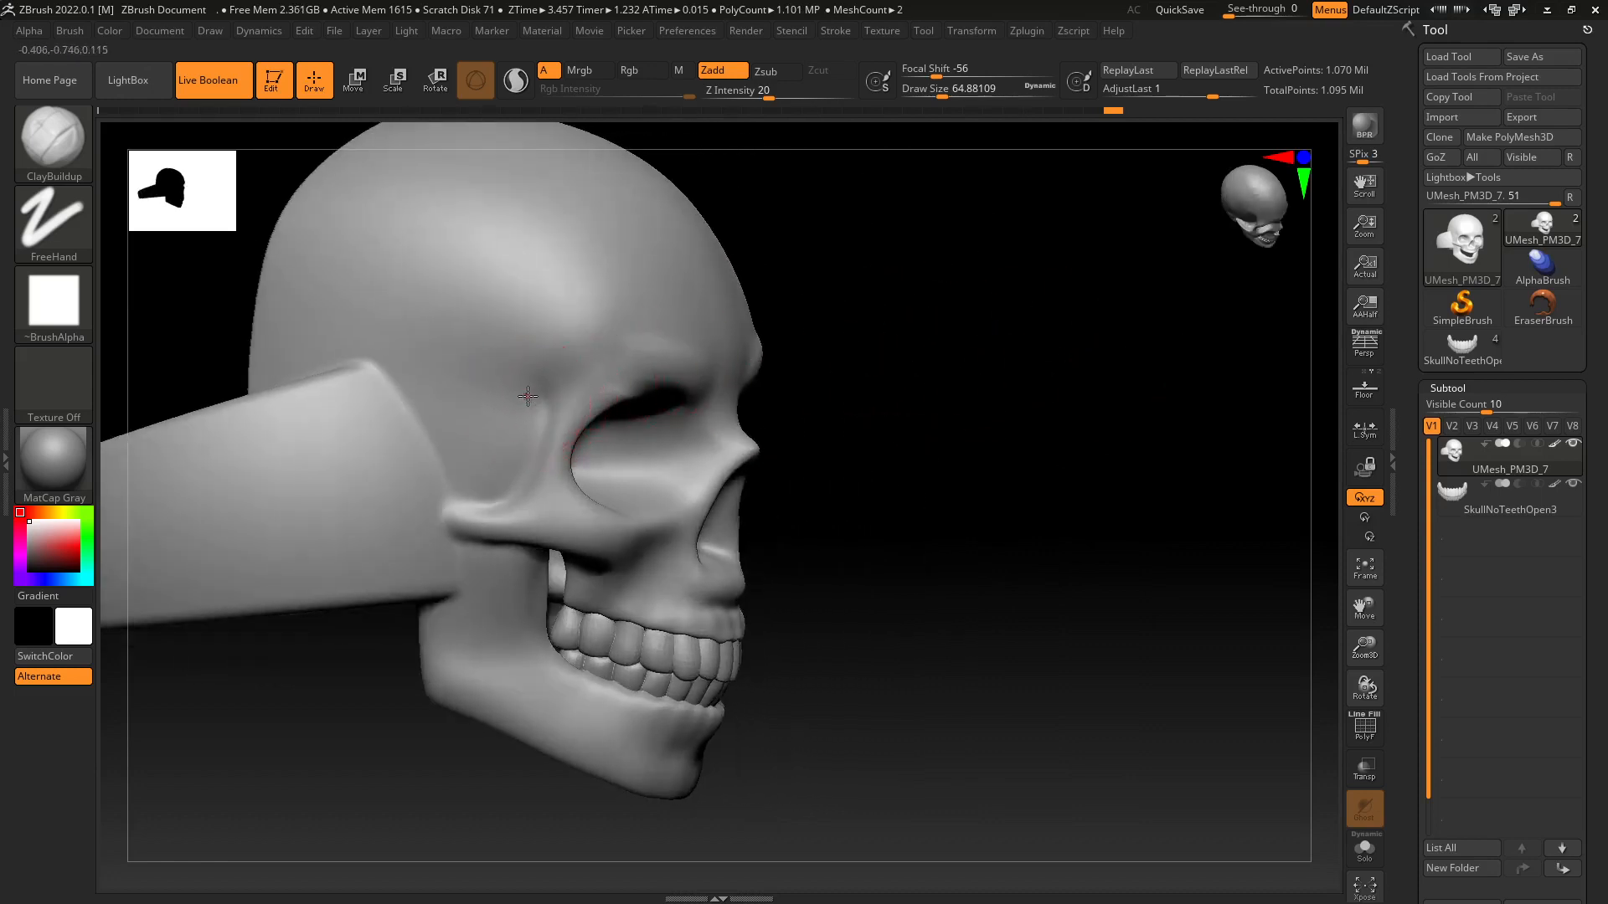
mouse_move(533, 395)
left_mouse_down()
mouse_move(525, 374)
mouse_move(510, 488)
mouse_move(491, 479)
left_mouse_up()
left_click_drag(448, 413, 479, 487)
mouse_move(501, 412)
left_mouse_down()
mouse_move(492, 431)
mouse_move(449, 402)
mouse_move(474, 423)
mouse_move(526, 385)
mouse_move(511, 379)
left_mouse_up()
mouse_move(399, 378)
left_mouse_down()
mouse_move(528, 389)
mouse_move(528, 413)
mouse_move(472, 416)
mouse_move(430, 373)
left_mouse_up()
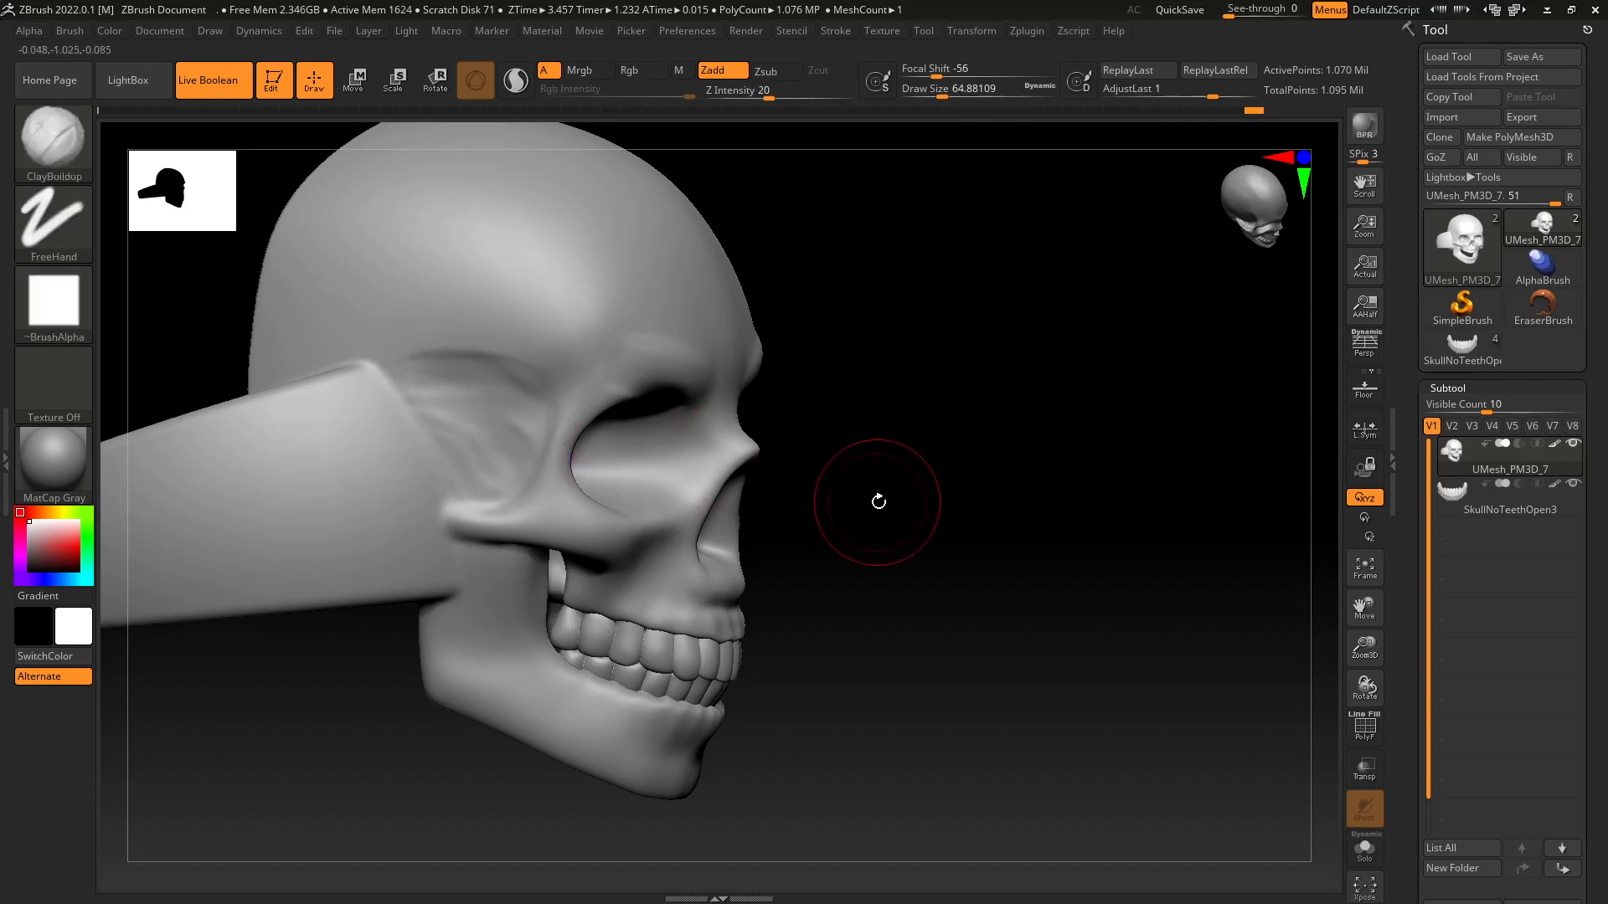
Increase the brush draw size to 112 and smooth the clay strokes on the temple.
key("s")
left_click_drag(880, 499, 926, 495)
key("shift")
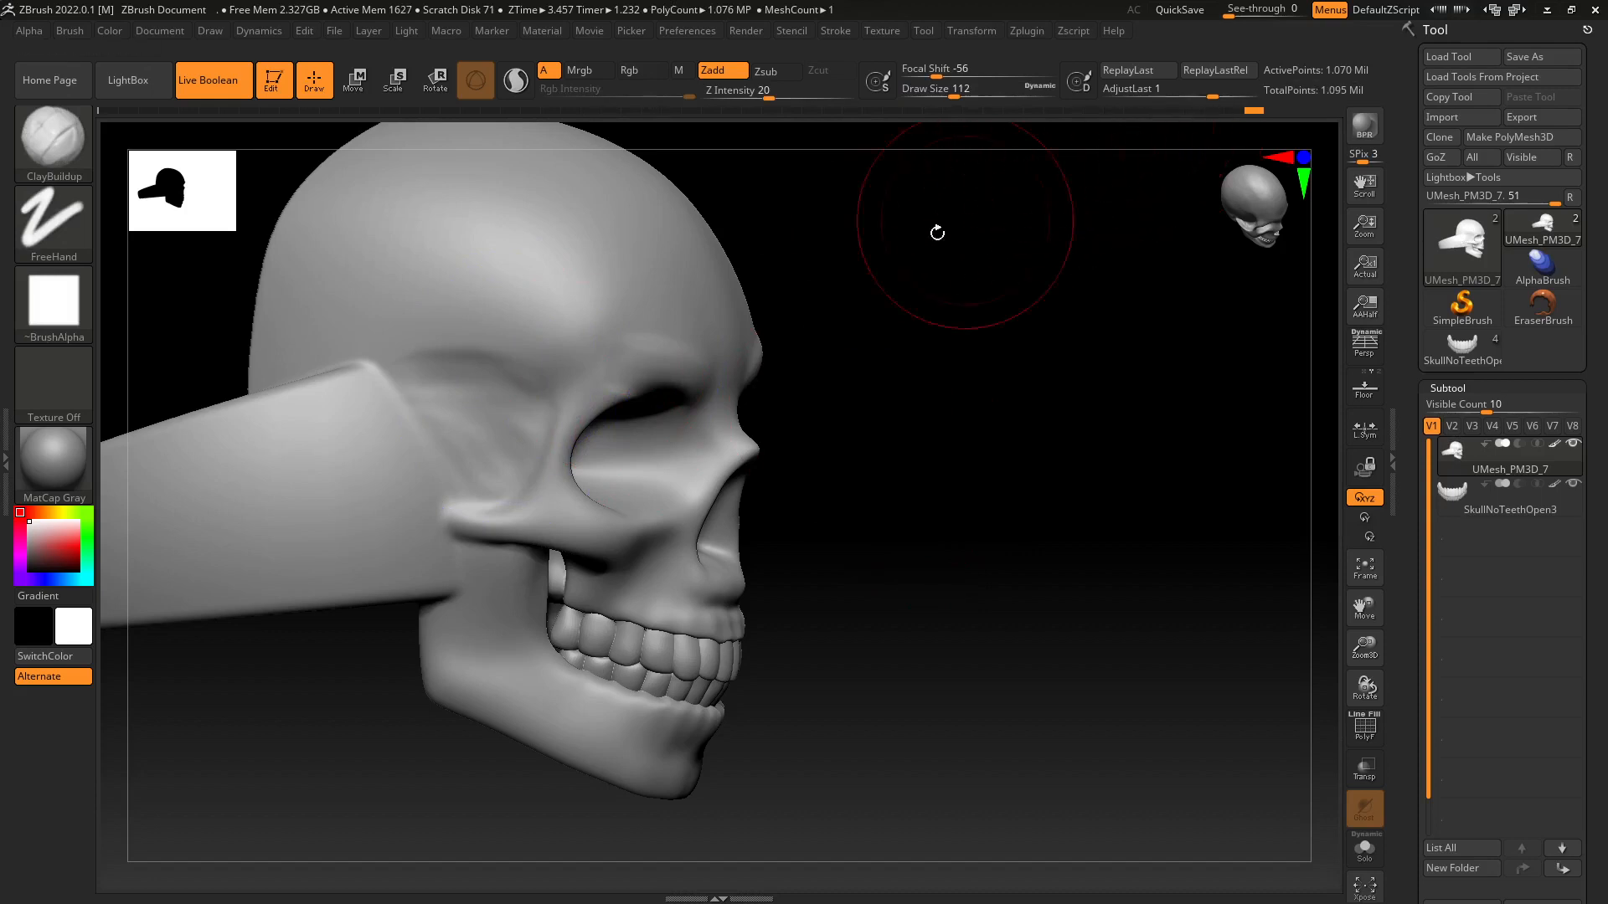
key("shift")
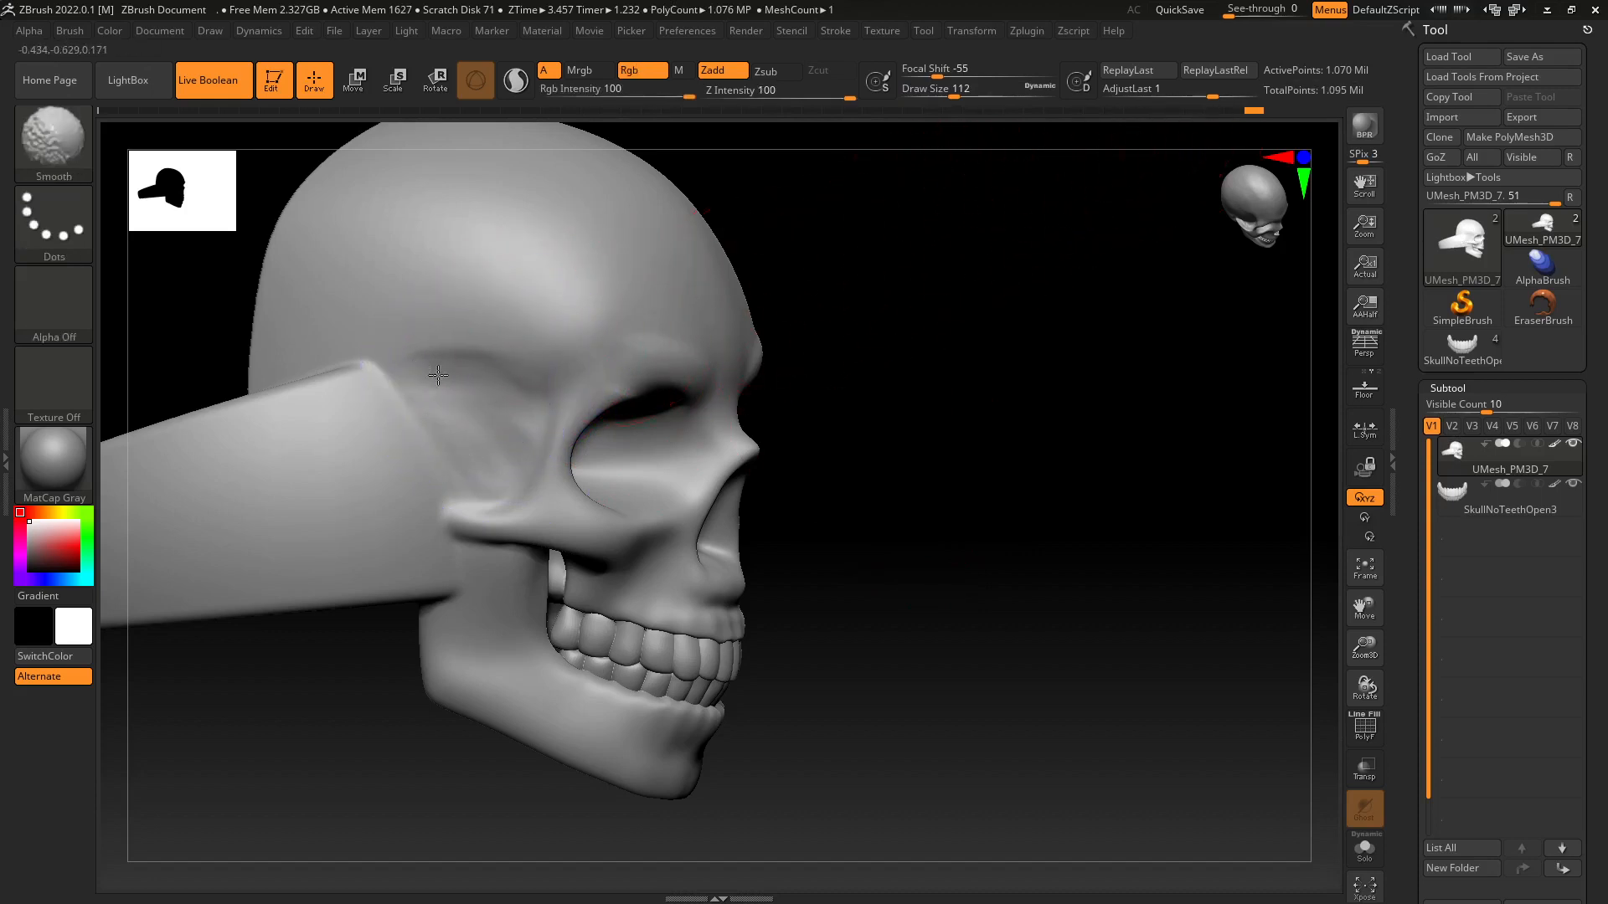
mouse_move(879, 527)
left_mouse_down()
mouse_move(974, 498)
mouse_move(974, 598)
left_mouse_up()
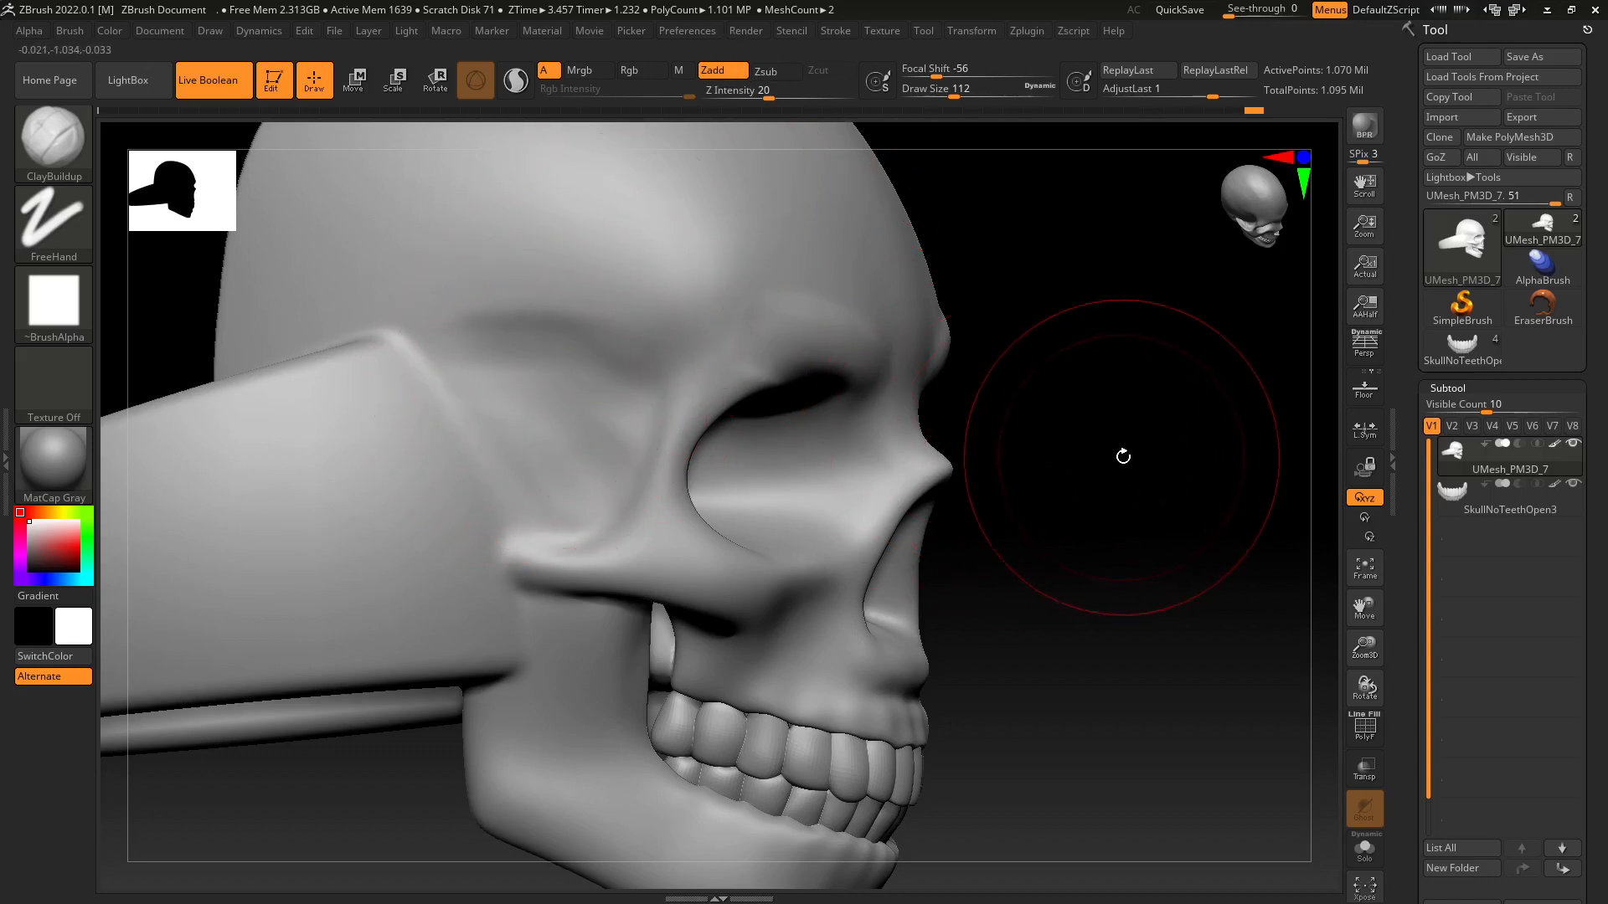
Reduce the draw size to about 62, enable Sculptris Pro, and smooth the temple, cheekbone and outer socket edges.
key("s")
left_click_drag(1123, 457, 1111, 460)
key("shift")
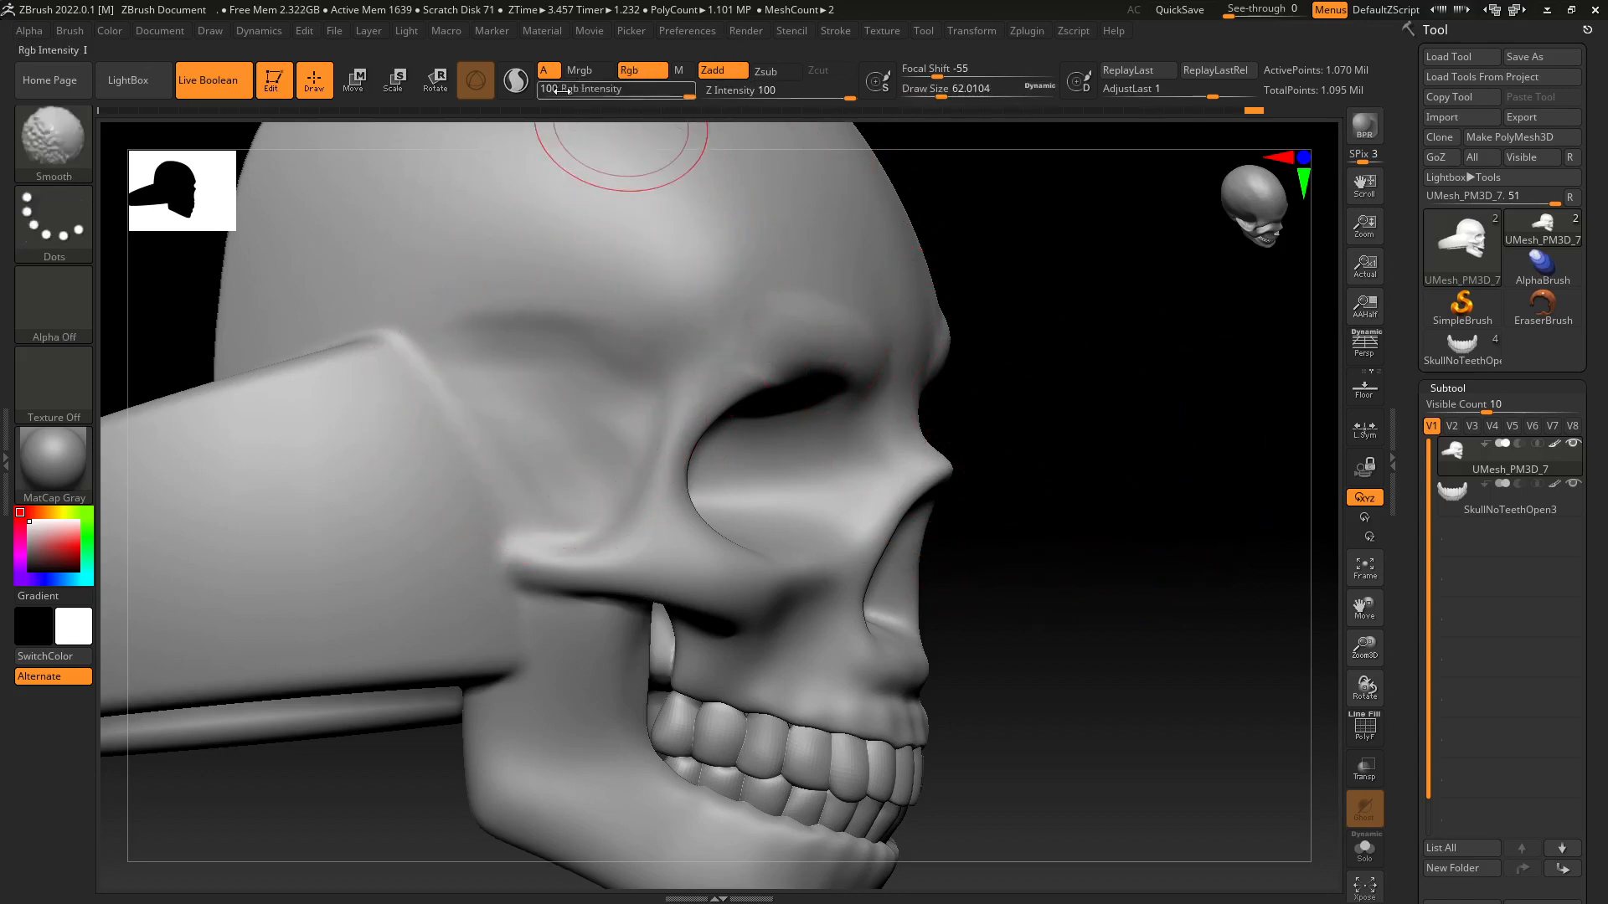
left_click(519, 88)
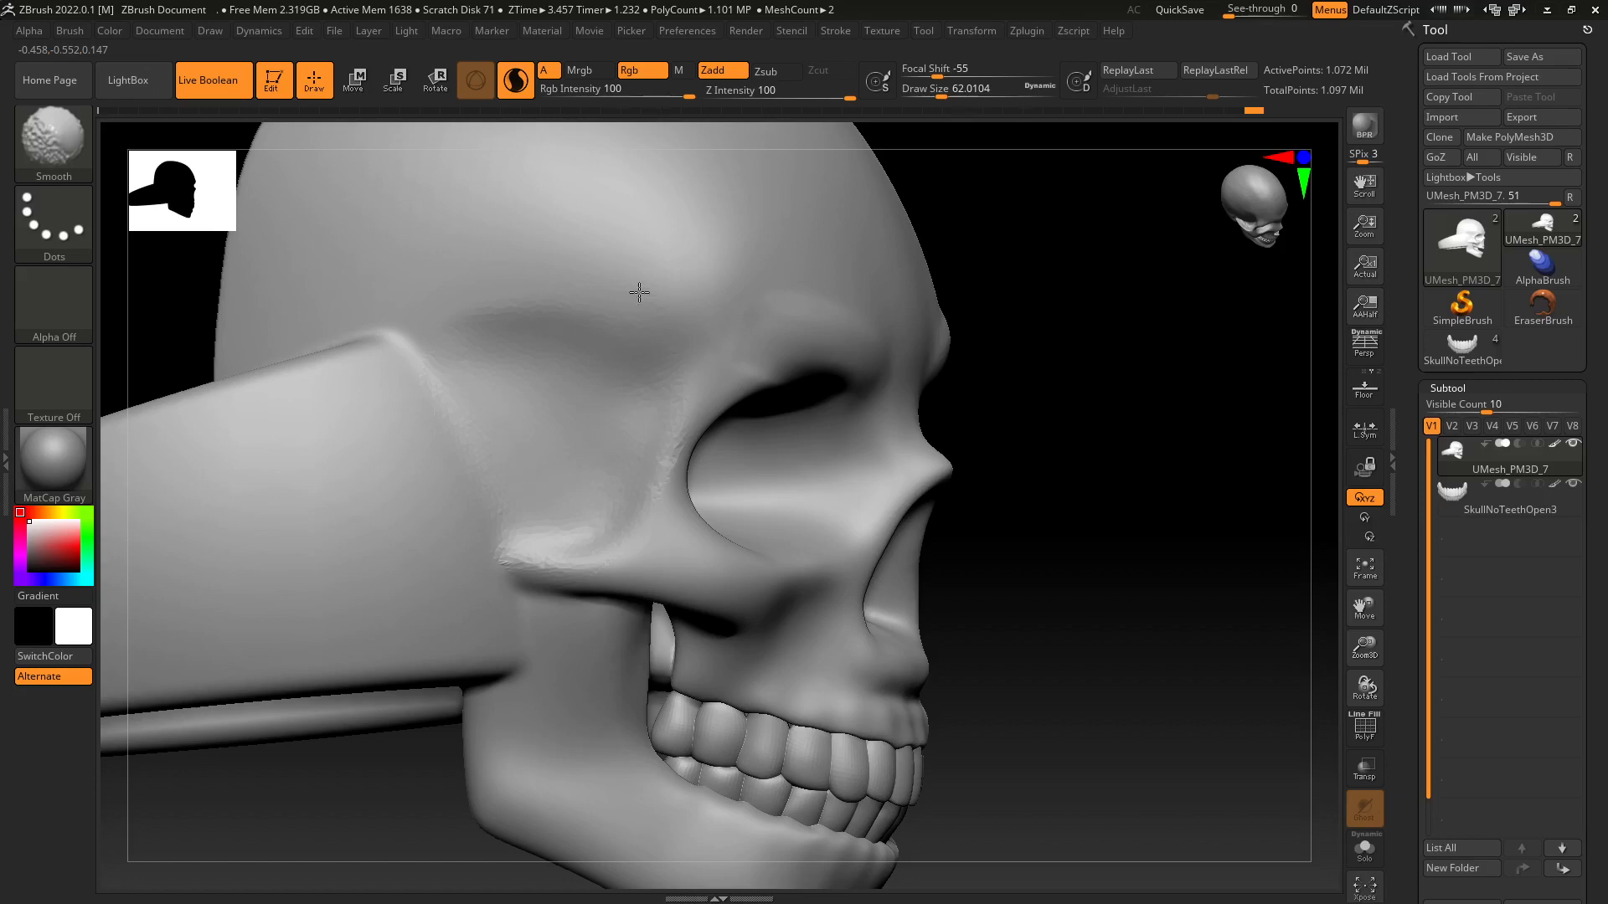
left_click_drag(639, 292, 647, 285, "shift")
Turn off Sculptris Pro for the Smooth brush and smooth the outer rim of the eye socket.
left_click_drag(1099, 490, 1140, 423)
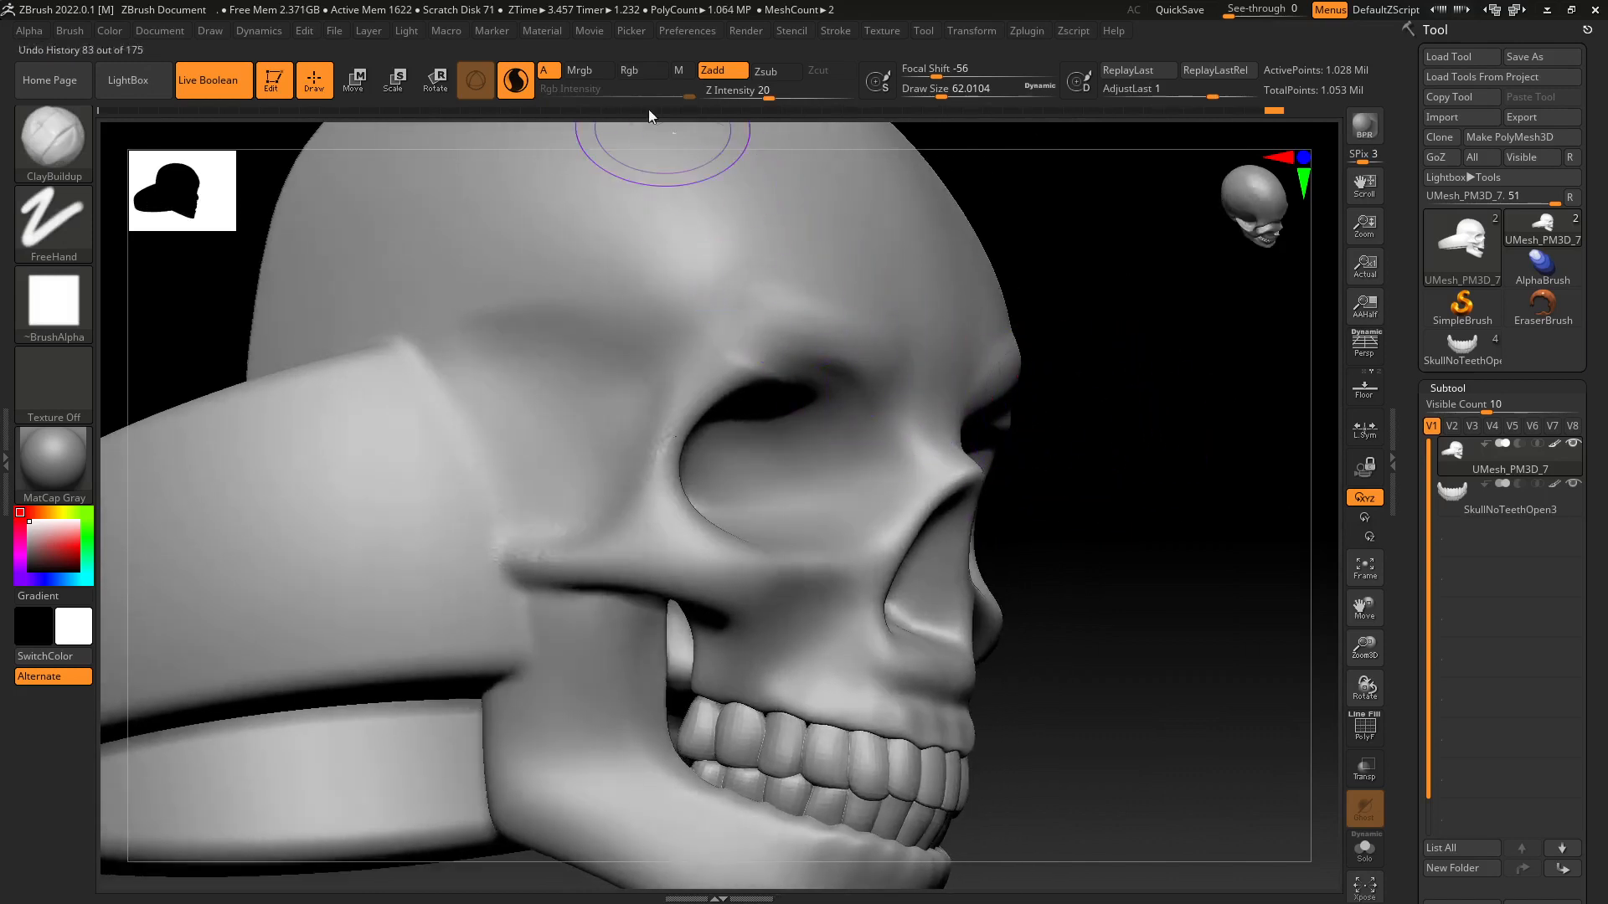
key("shift")
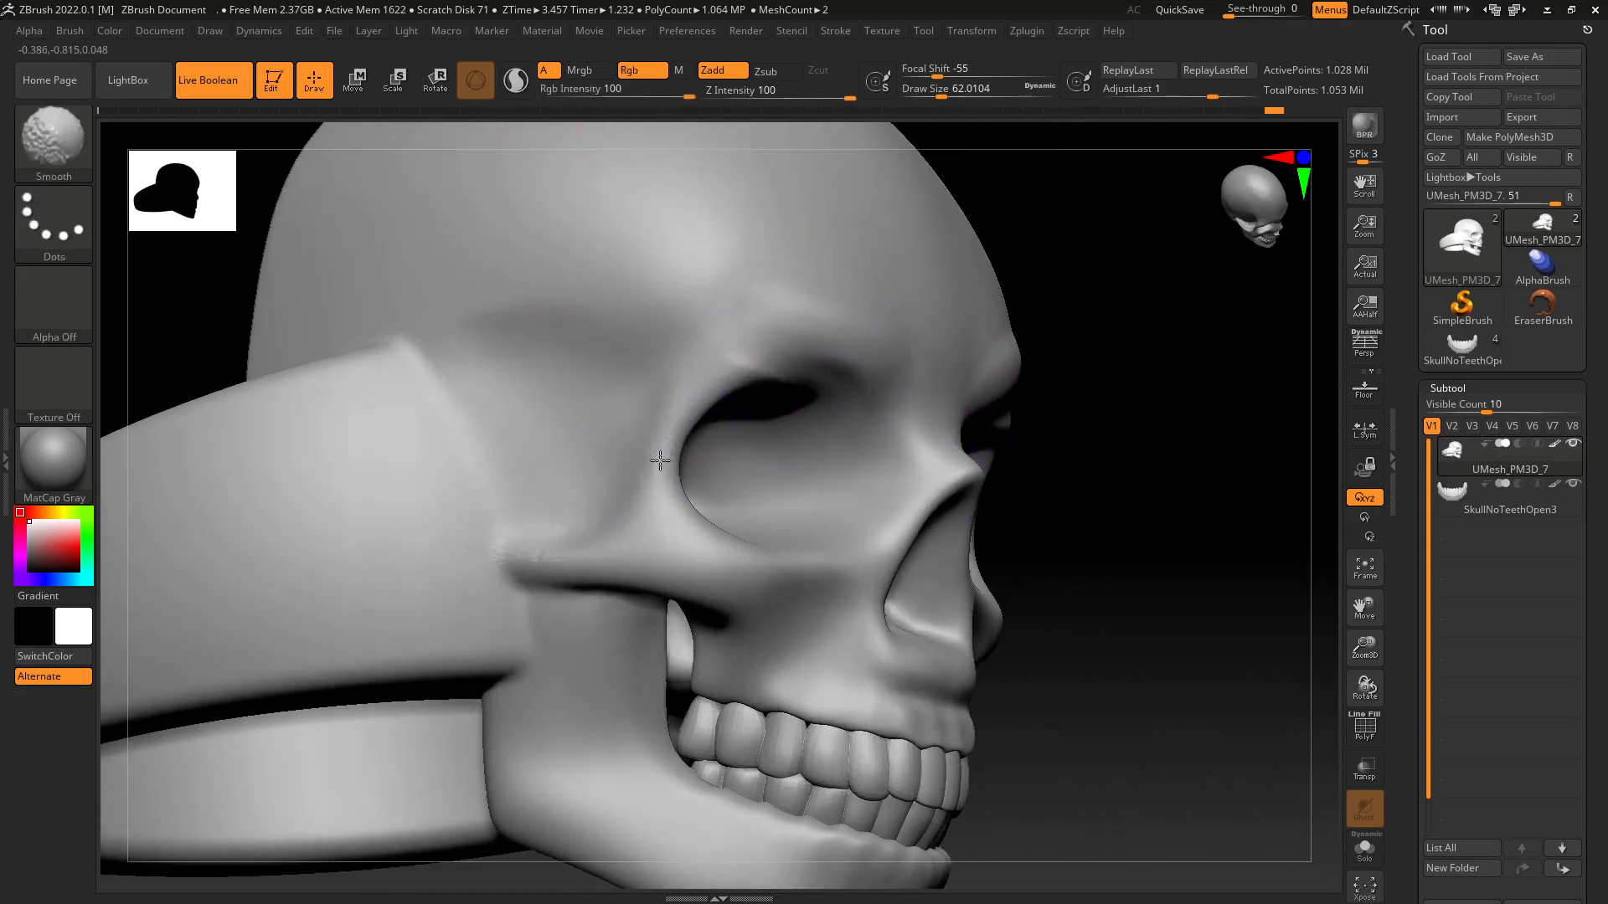
left_click_drag(689, 396, 634, 546, "shift")
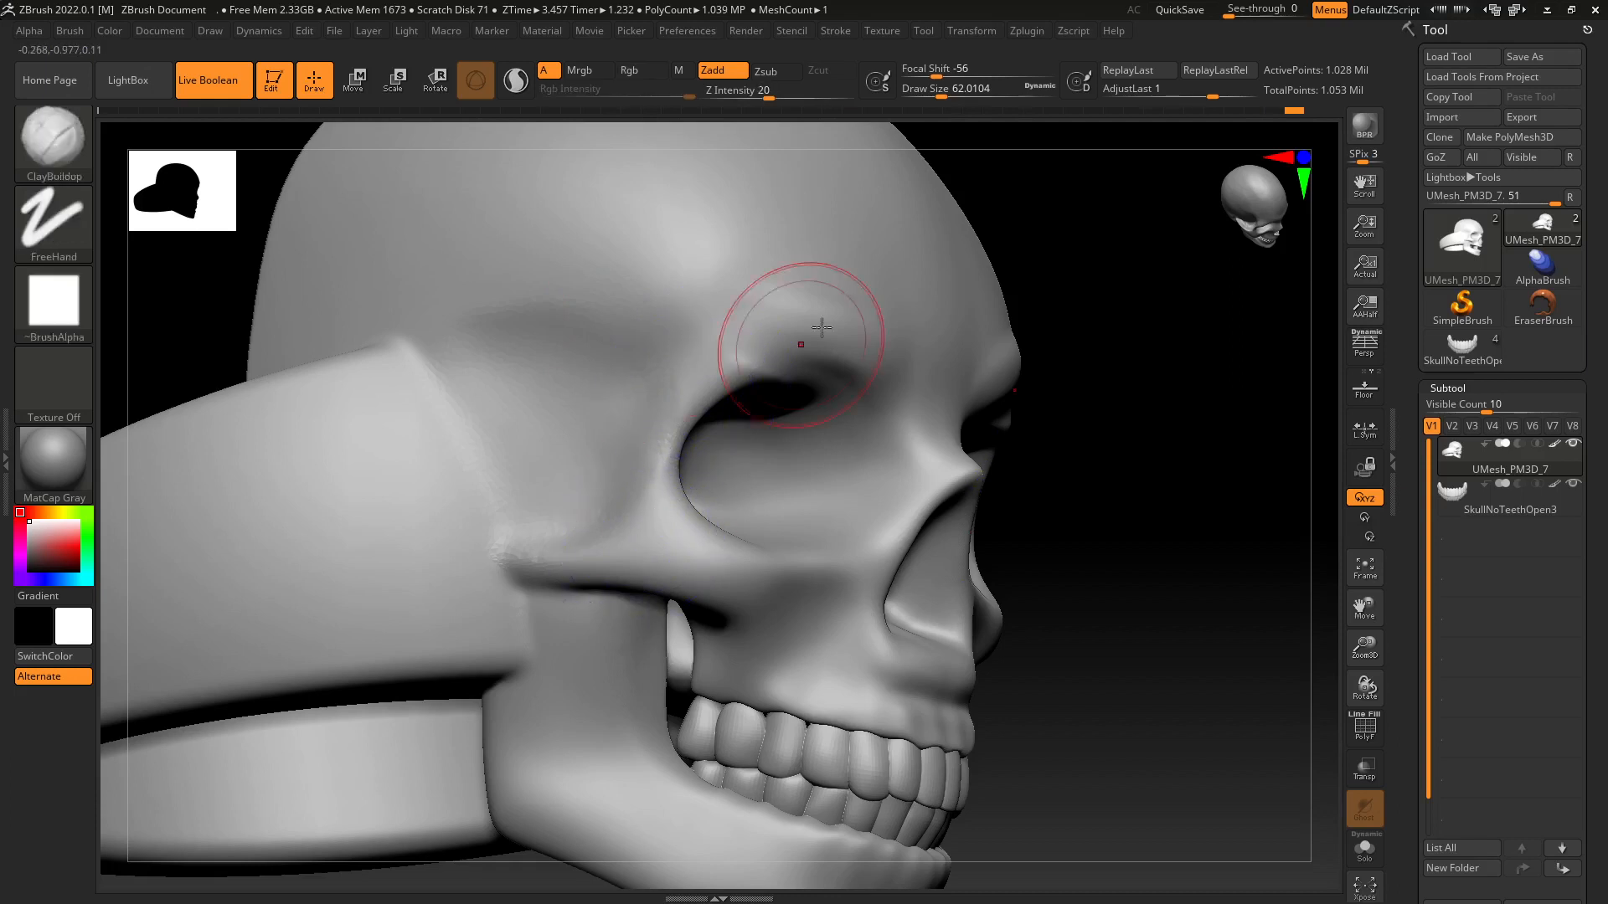
Remesh the skull with DynaMesh Utility at a polycount of 1 million and smooth the outer rim of the eye socket.
left_click(1028, 32)
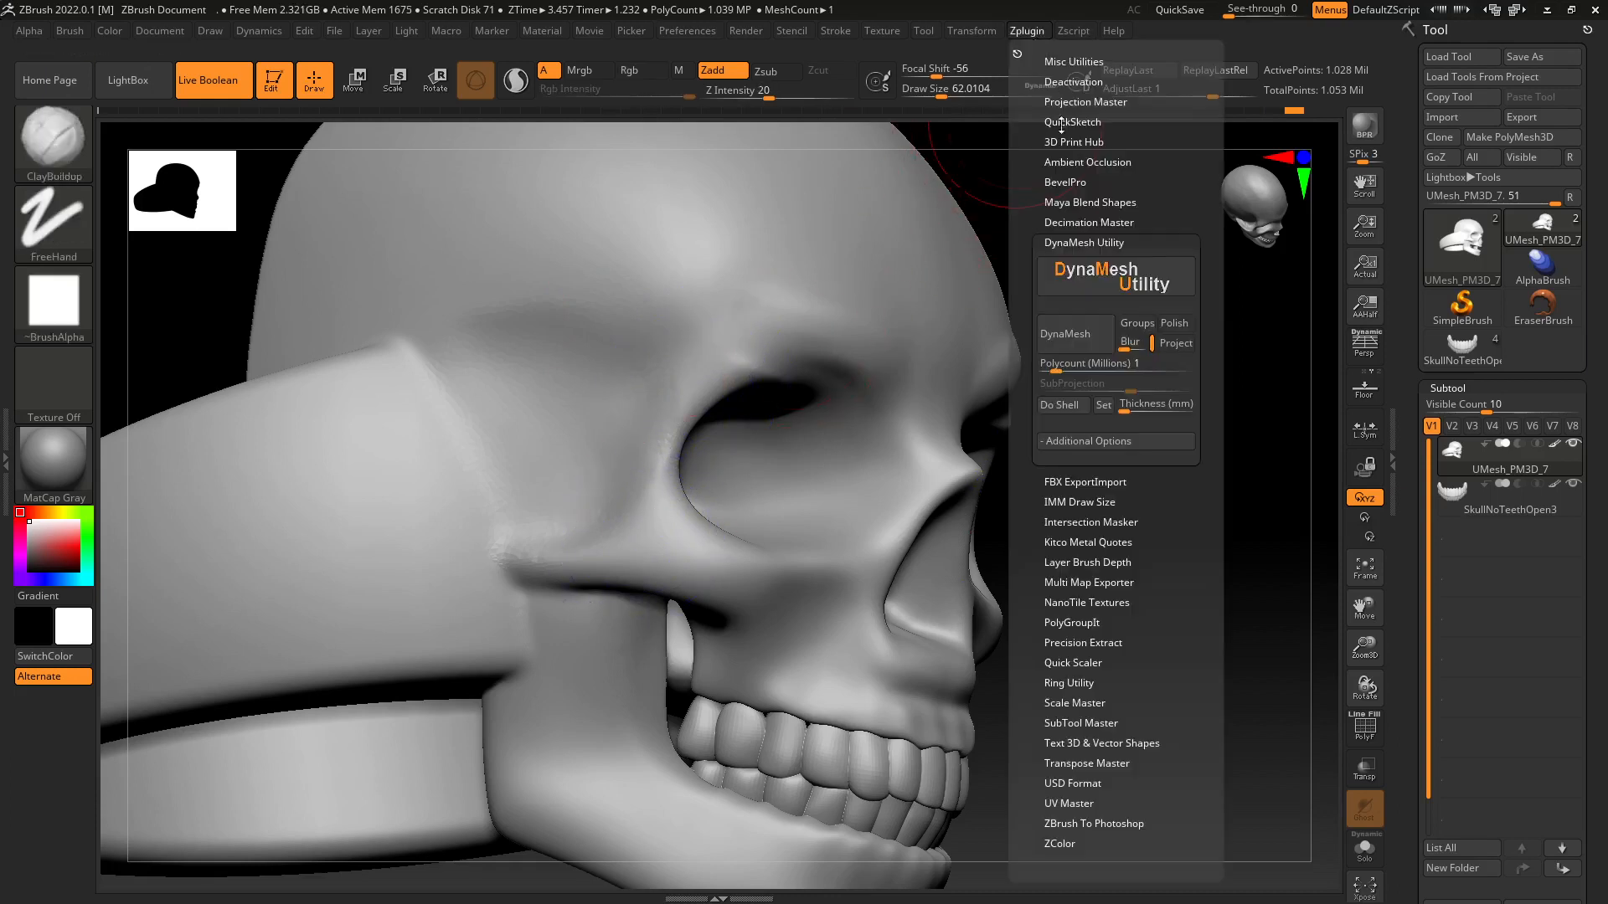
left_click(1066, 333)
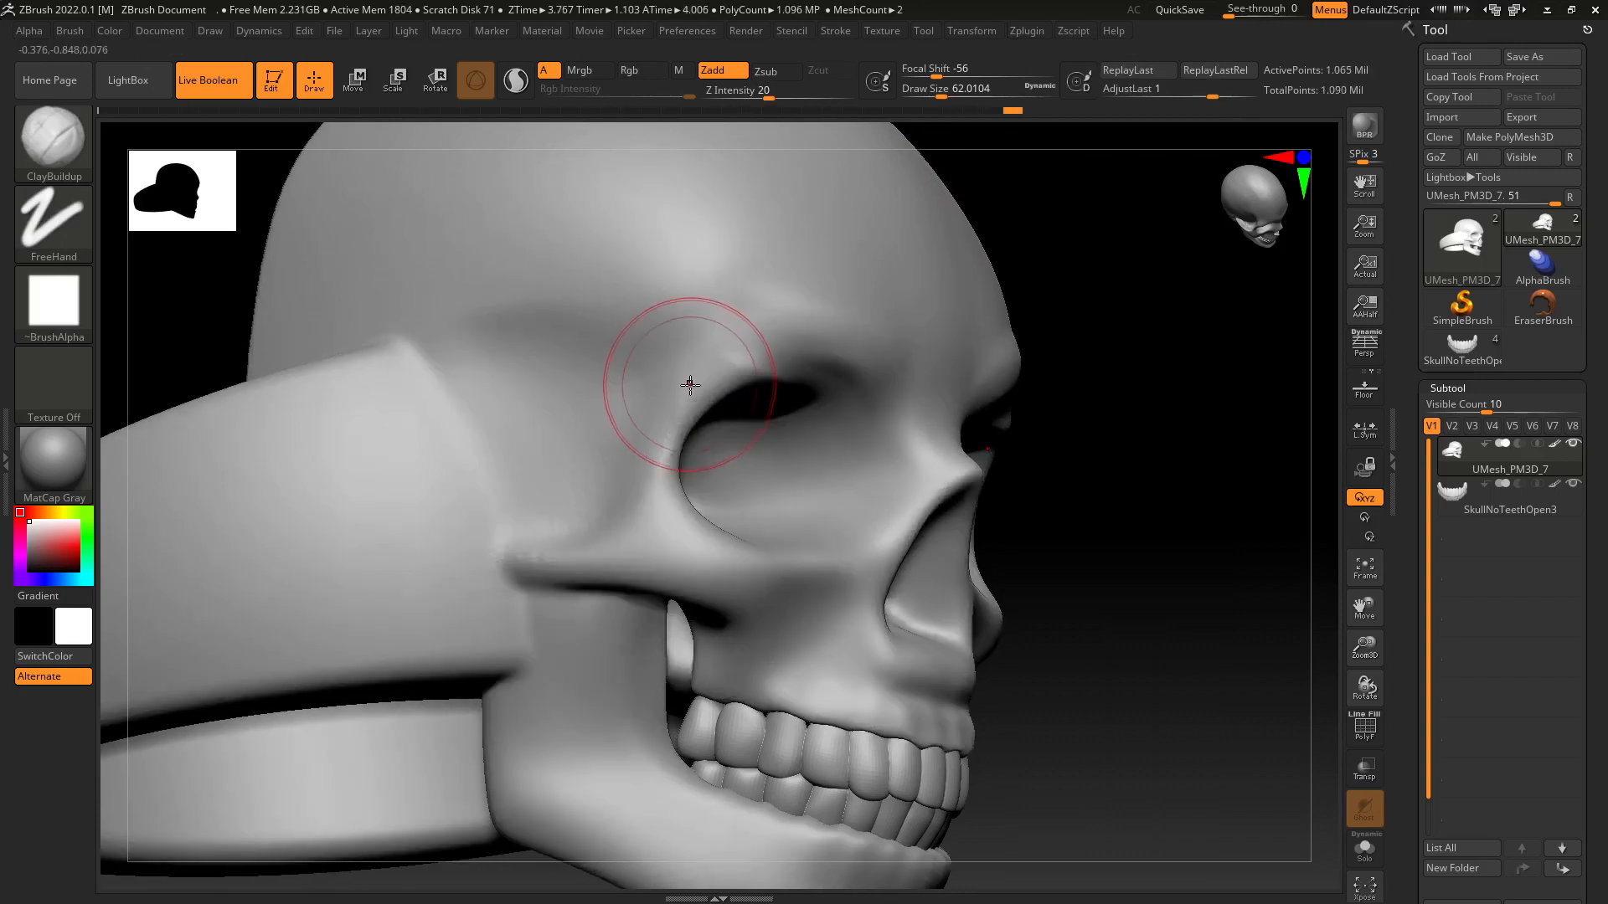
key("shift")
left_click_drag(658, 445, 600, 514, "shift")
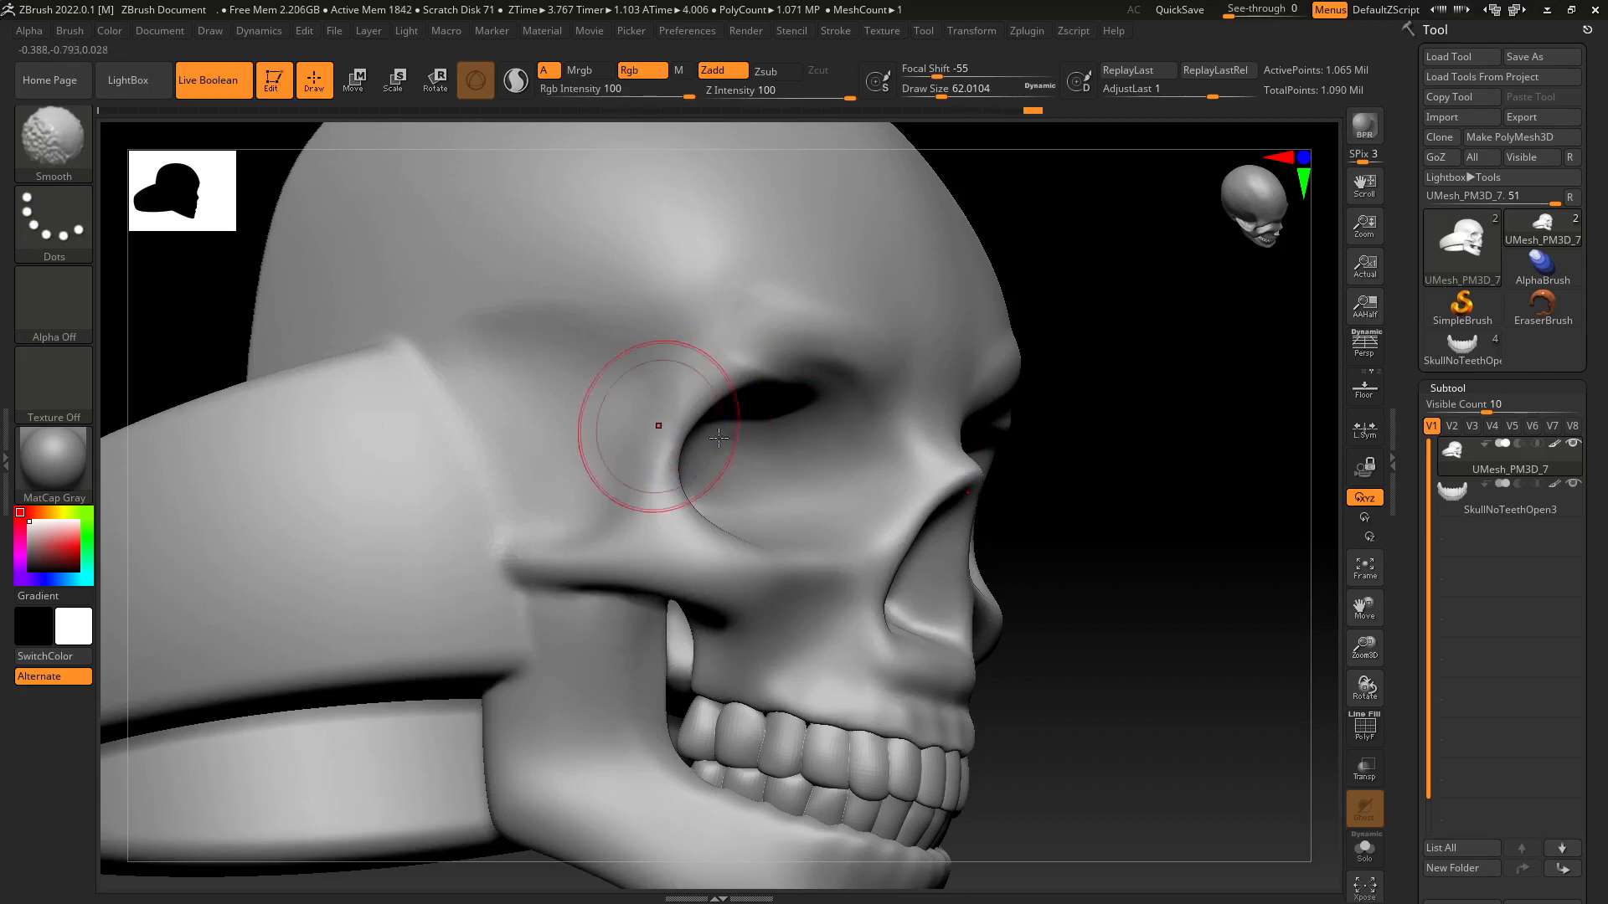
Smooth the outer ends of the brow ridges and the outer upper corners of the eye sockets.
left_click_drag(1055, 564, 913, 584)
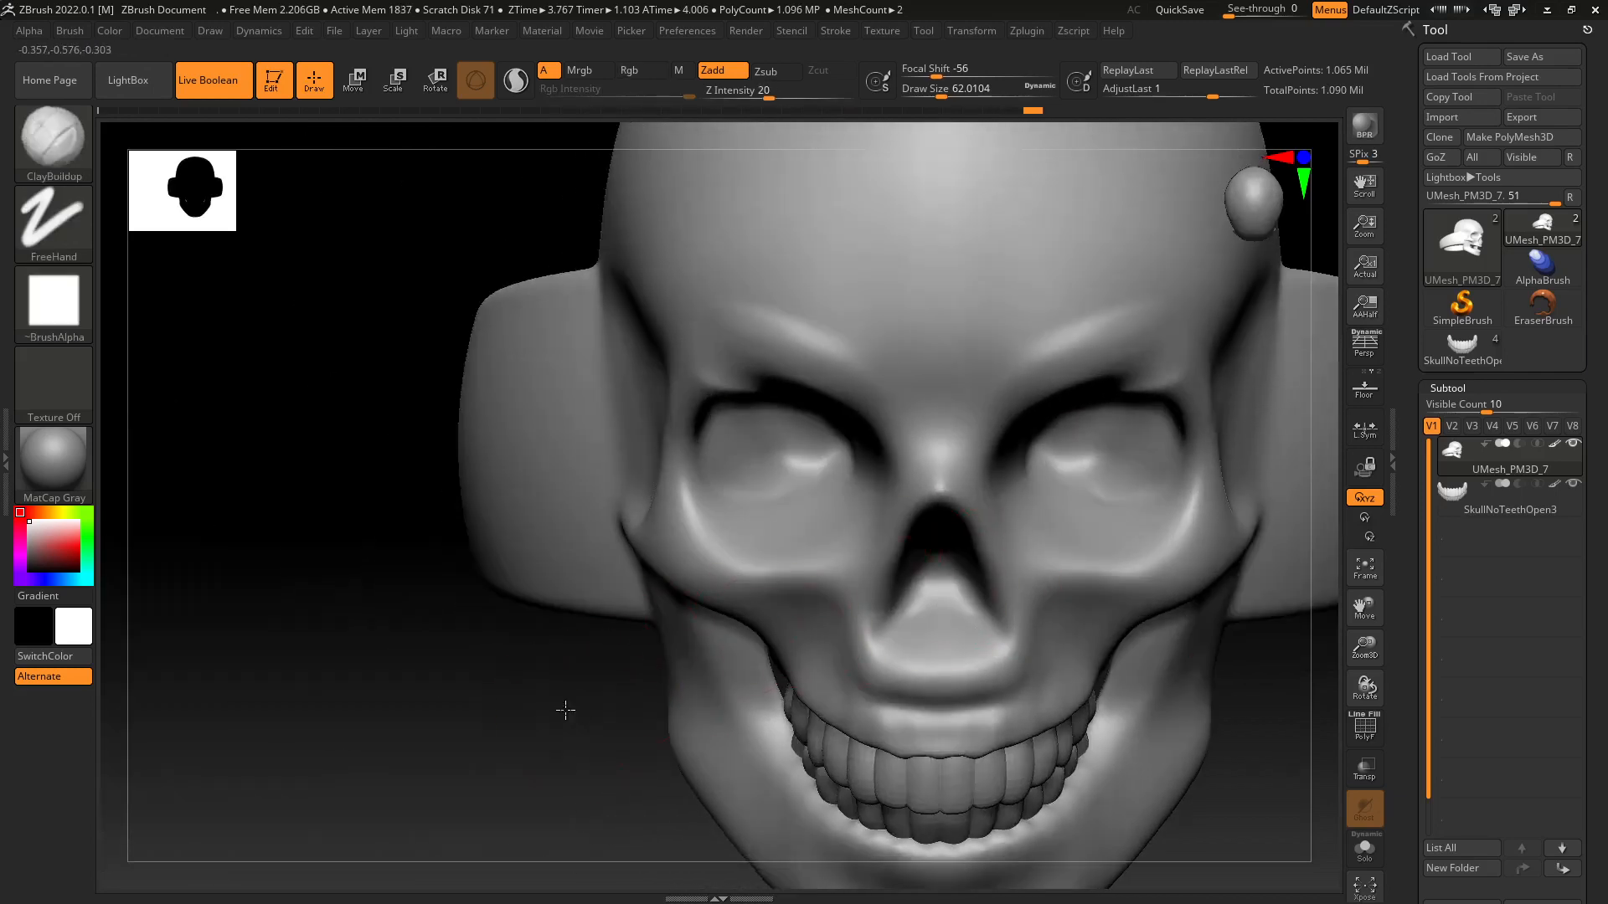
left_click_drag(564, 711, 475, 470, "alt")
left_click_drag(948, 536, 896, 697, "alt")
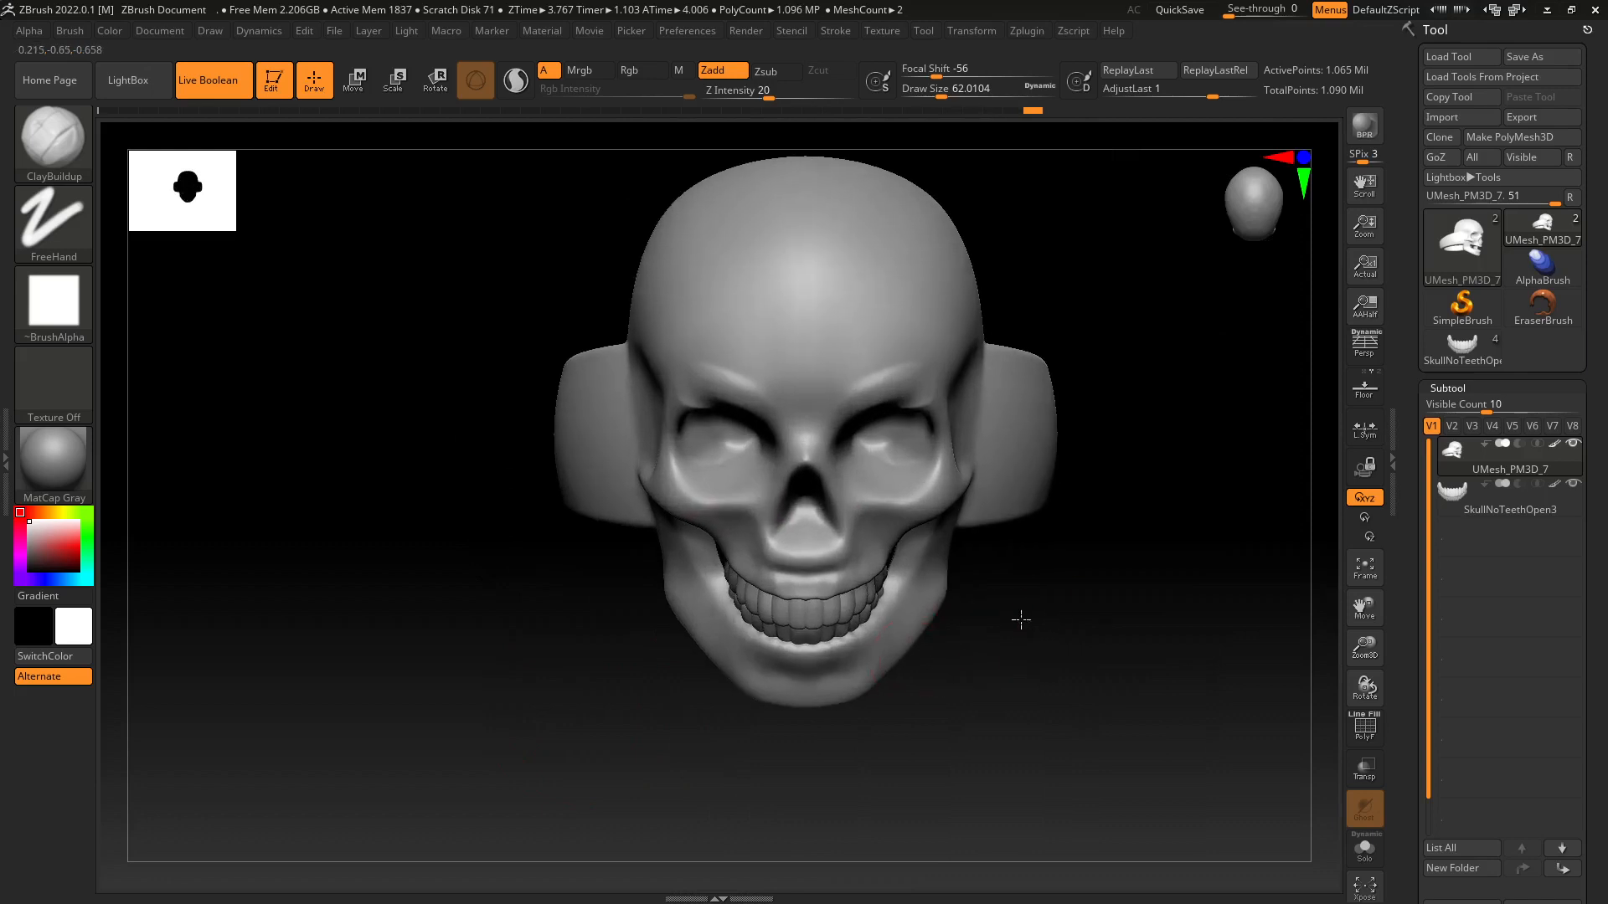
left_click_drag(1019, 618, 953, 754, "alt")
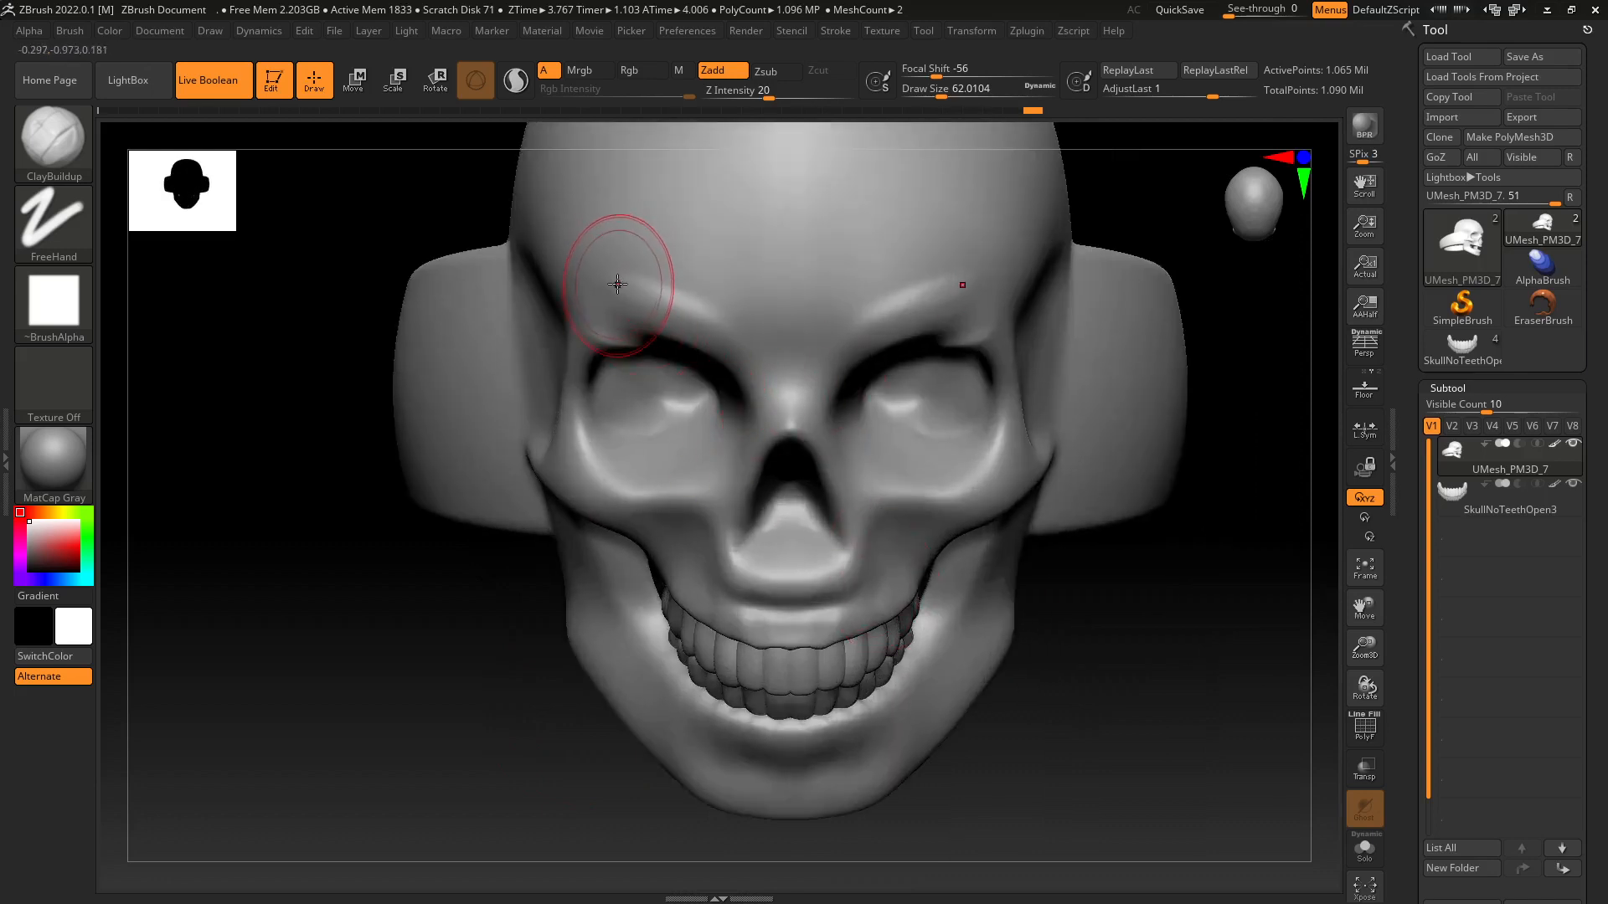
key("shift")
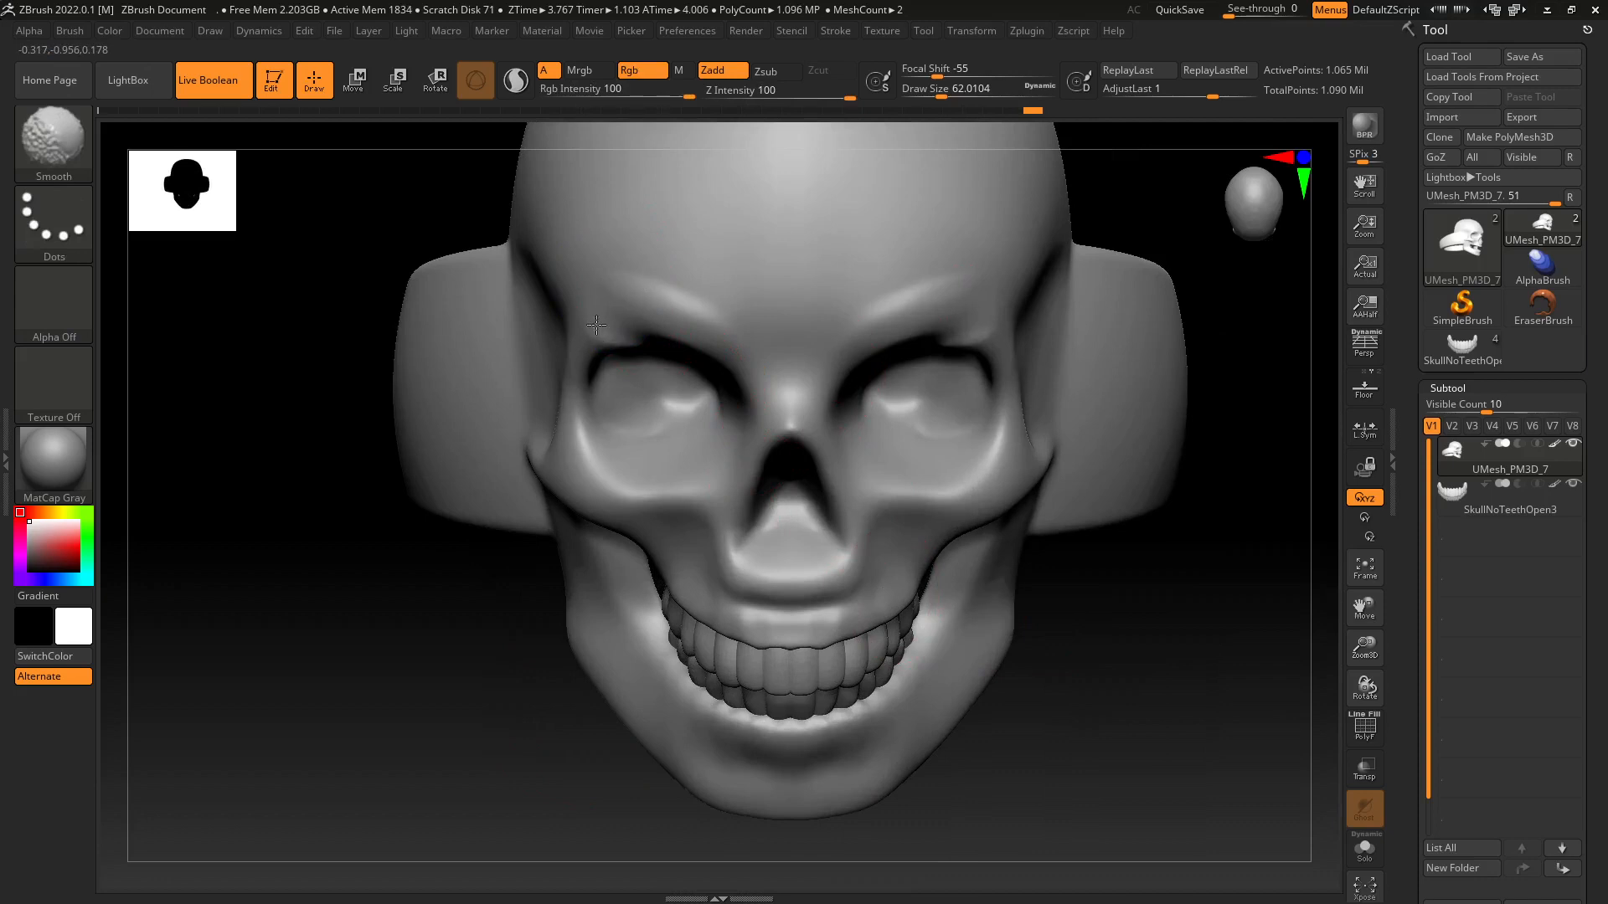
left_click_drag(596, 325, 565, 418, "shift")
left_click_drag(1088, 582, 1004, 580, "alt")
left_click_drag(913, 293, 904, 328, "shift")
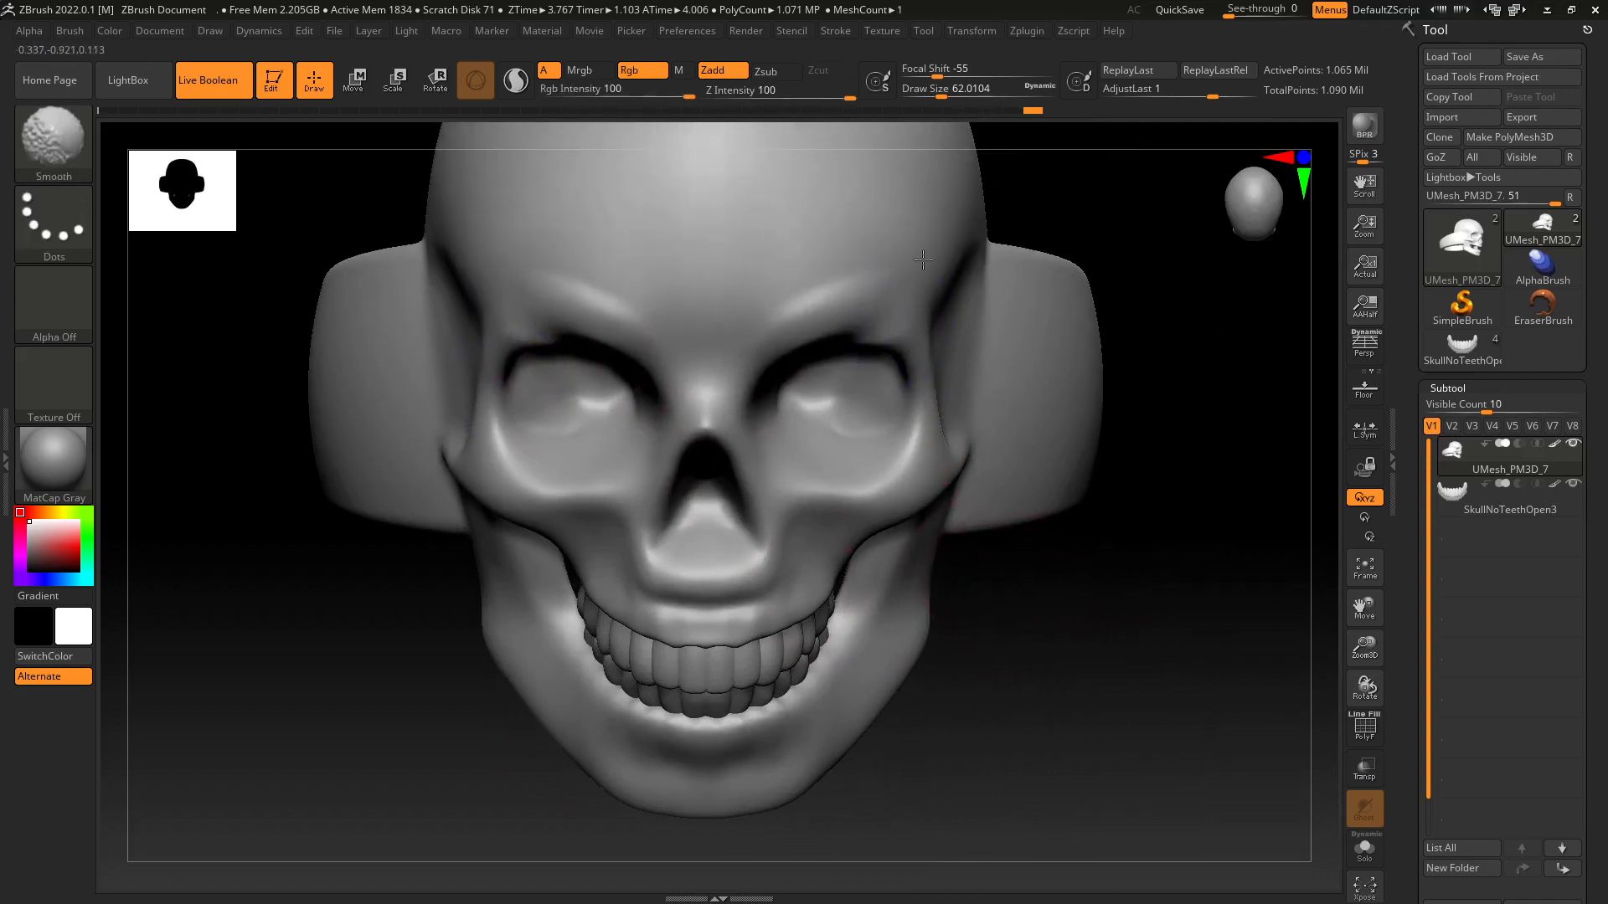
Carve a crease with the DamStandard brush along the jaw's inner edge beside and below the lower teeth.
mouse_move(1032, 506)
left_mouse_down()
mouse_move(1084, 549)
mouse_move(1113, 503)
mouse_move(1109, 408)
mouse_move(1102, 481)
mouse_move(1123, 430)
mouse_move(1156, 444)
mouse_move(1101, 519)
left_mouse_up()
mouse_move(1103, 426)
left_mouse_down()
mouse_move(1073, 477)
mouse_move(1058, 449)
mouse_move(993, 557)
mouse_move(919, 560)
mouse_move(904, 650)
mouse_move(945, 392)
left_mouse_up()
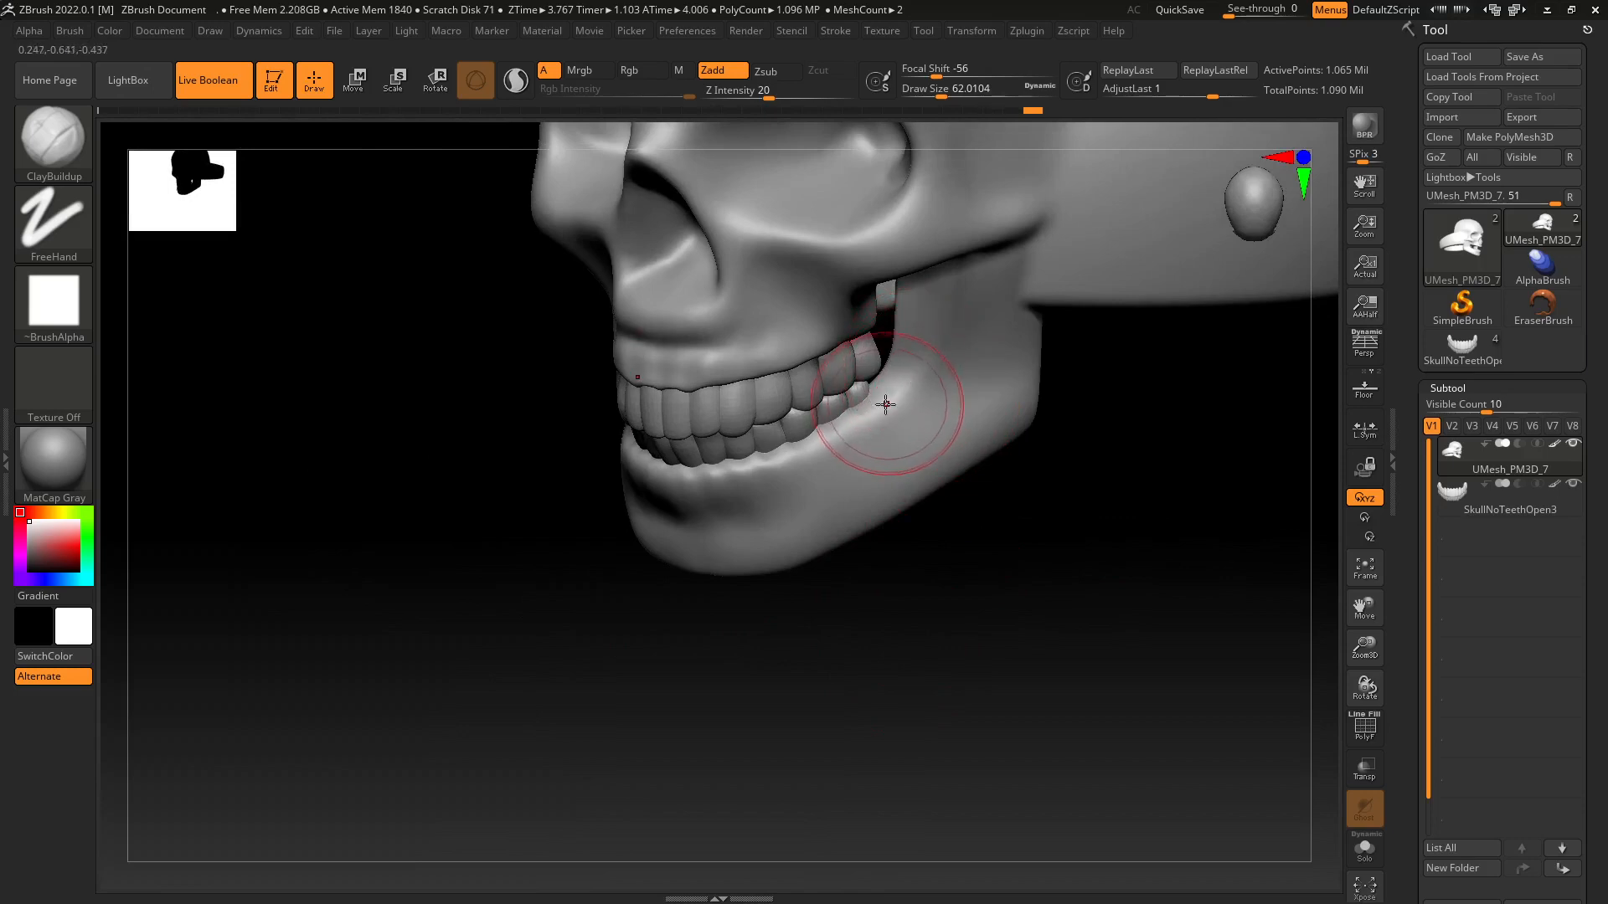
key("b")
key("d")
key("s")
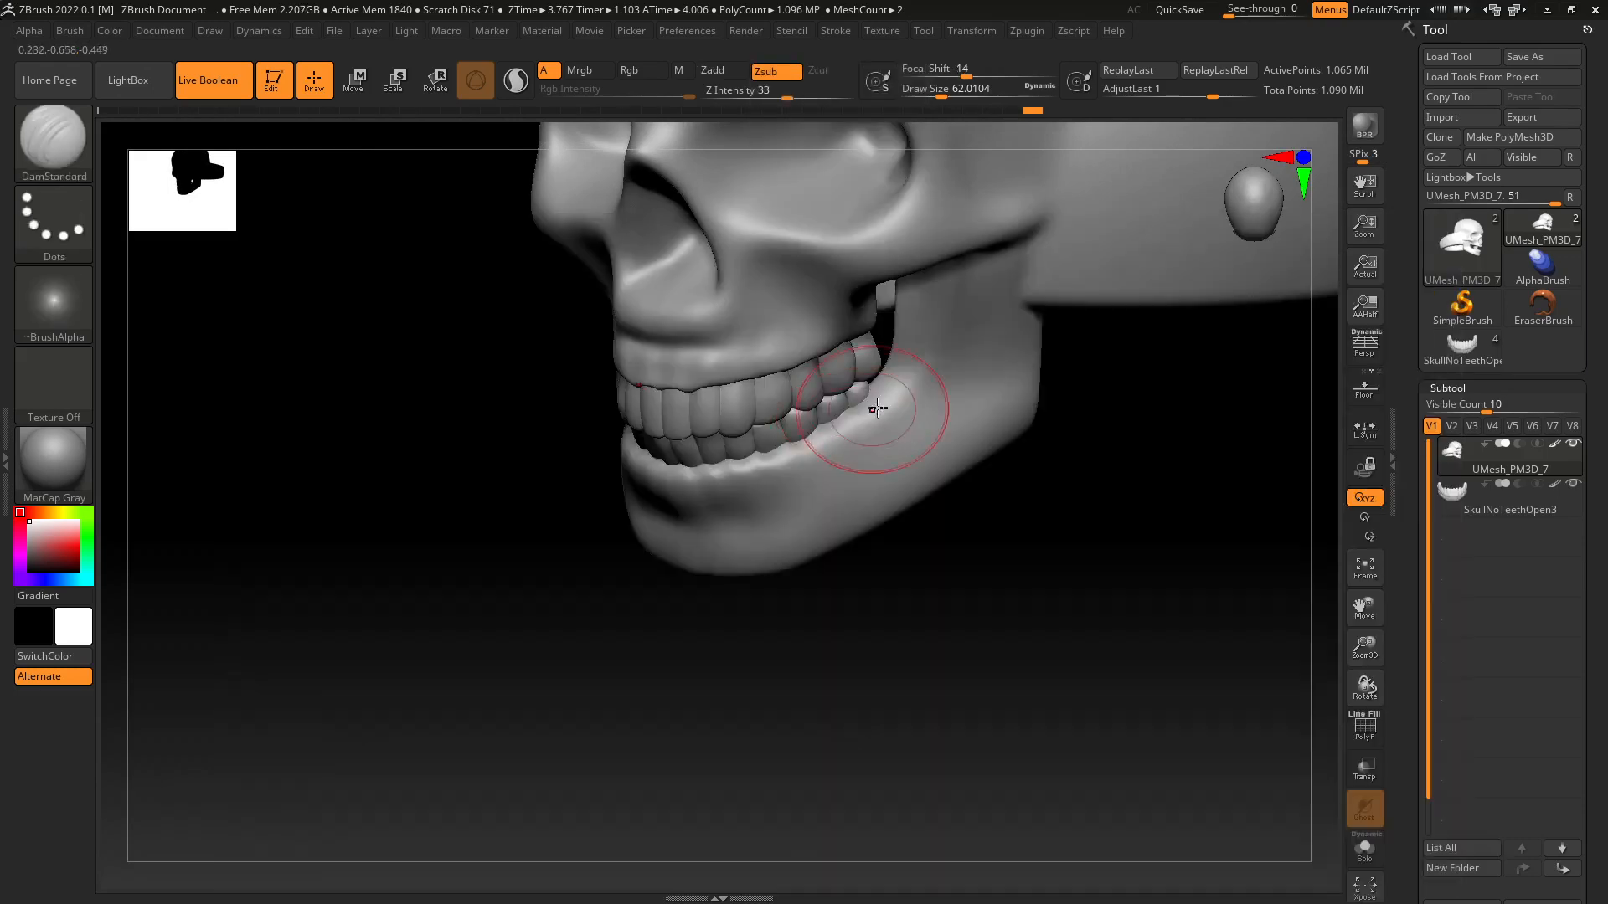
left_click_drag(1012, 513, 1023, 599)
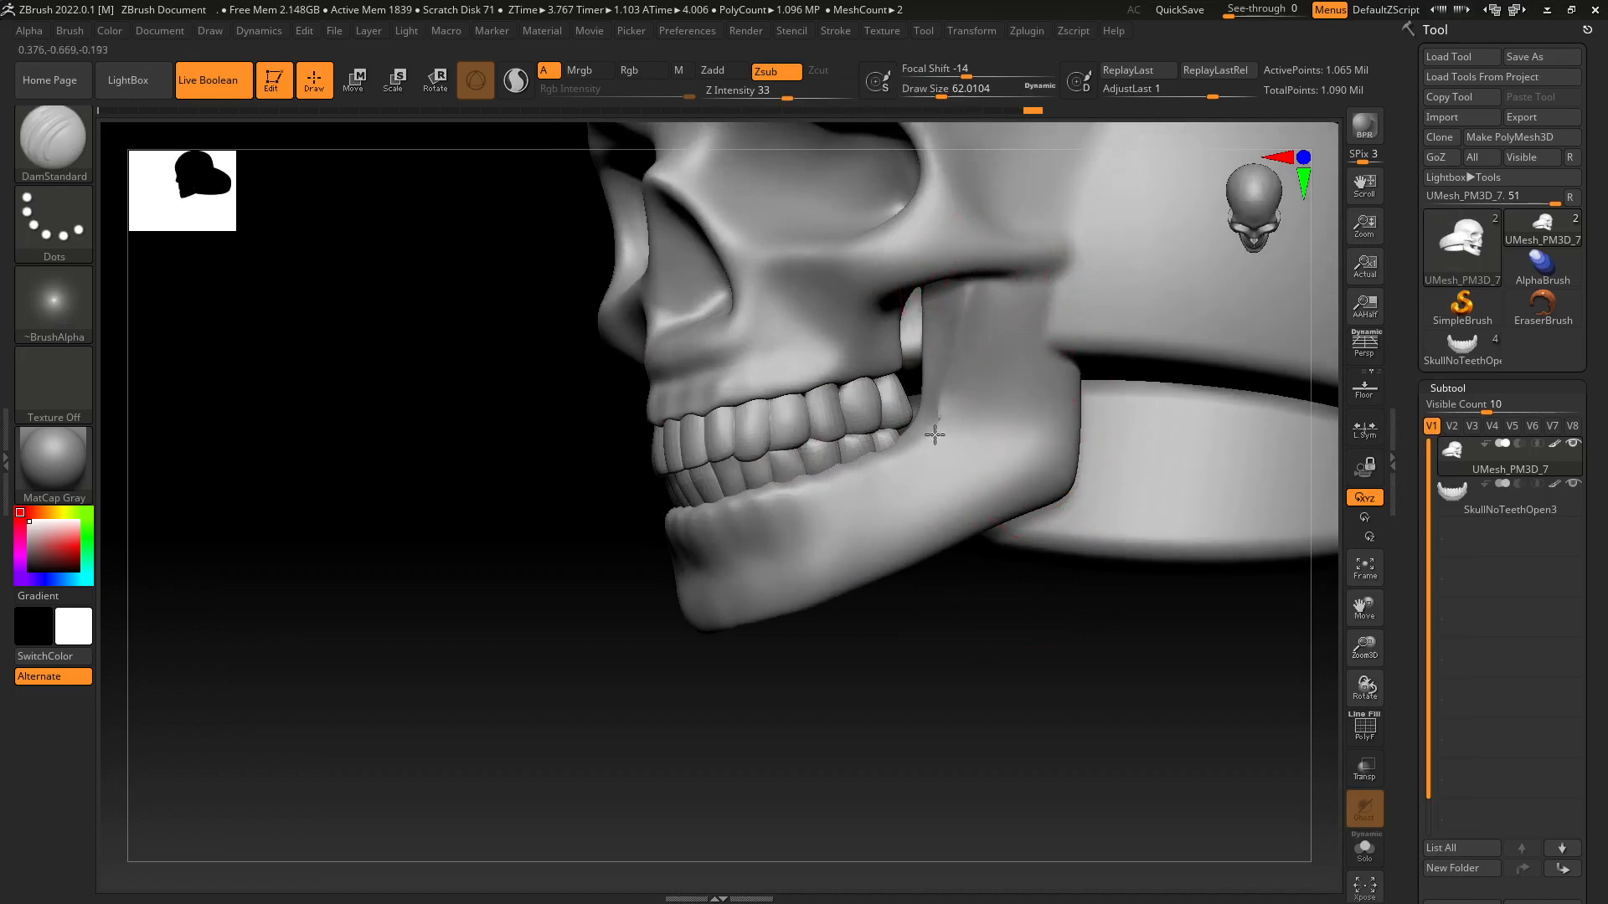
left_click_drag(935, 435, 807, 528)
key("ctrl+z")
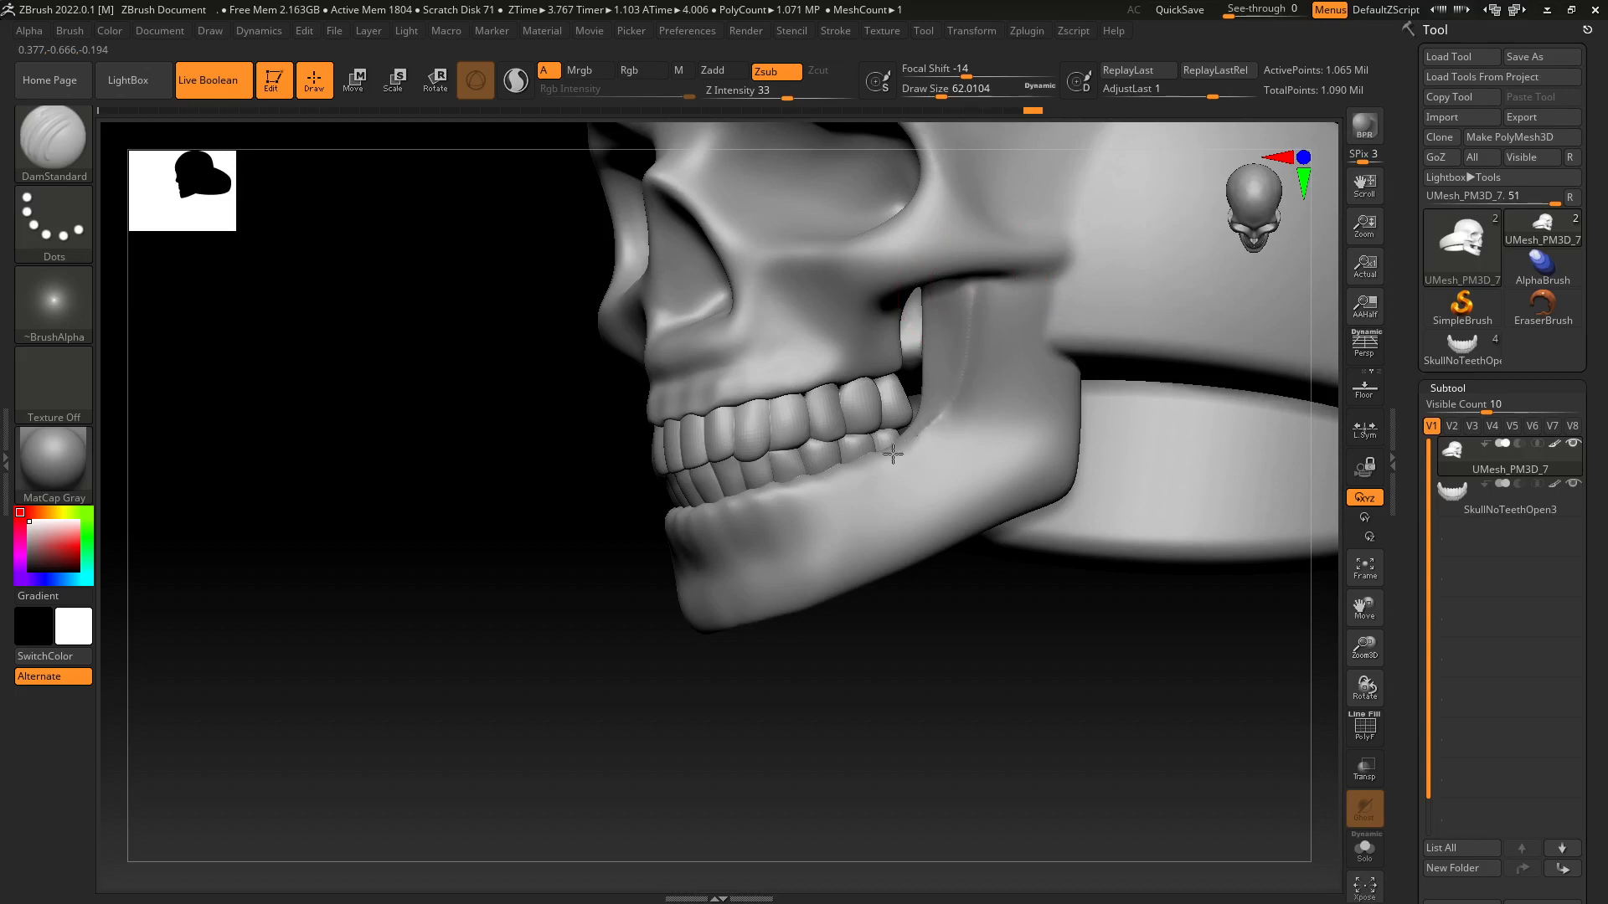
mouse_move(886, 617)
left_mouse_down()
mouse_move(958, 754)
mouse_move(939, 495)
left_mouse_up()
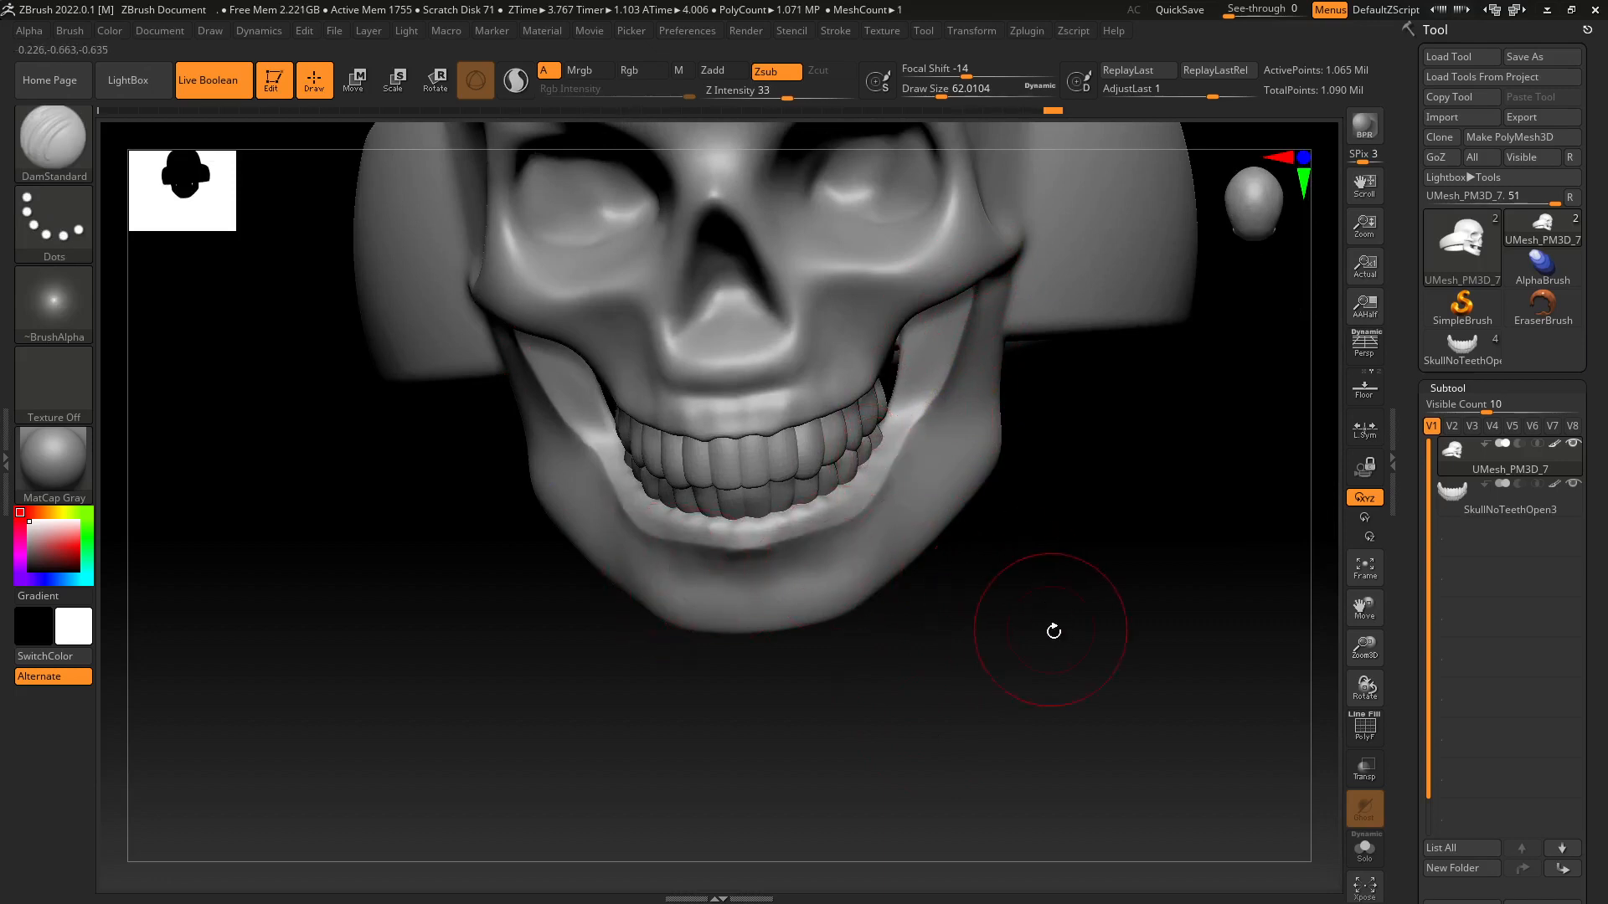
mouse_move(1054, 630)
left_mouse_down()
mouse_move(1091, 595)
mouse_move(545, 351)
left_mouse_up()
key("shift")
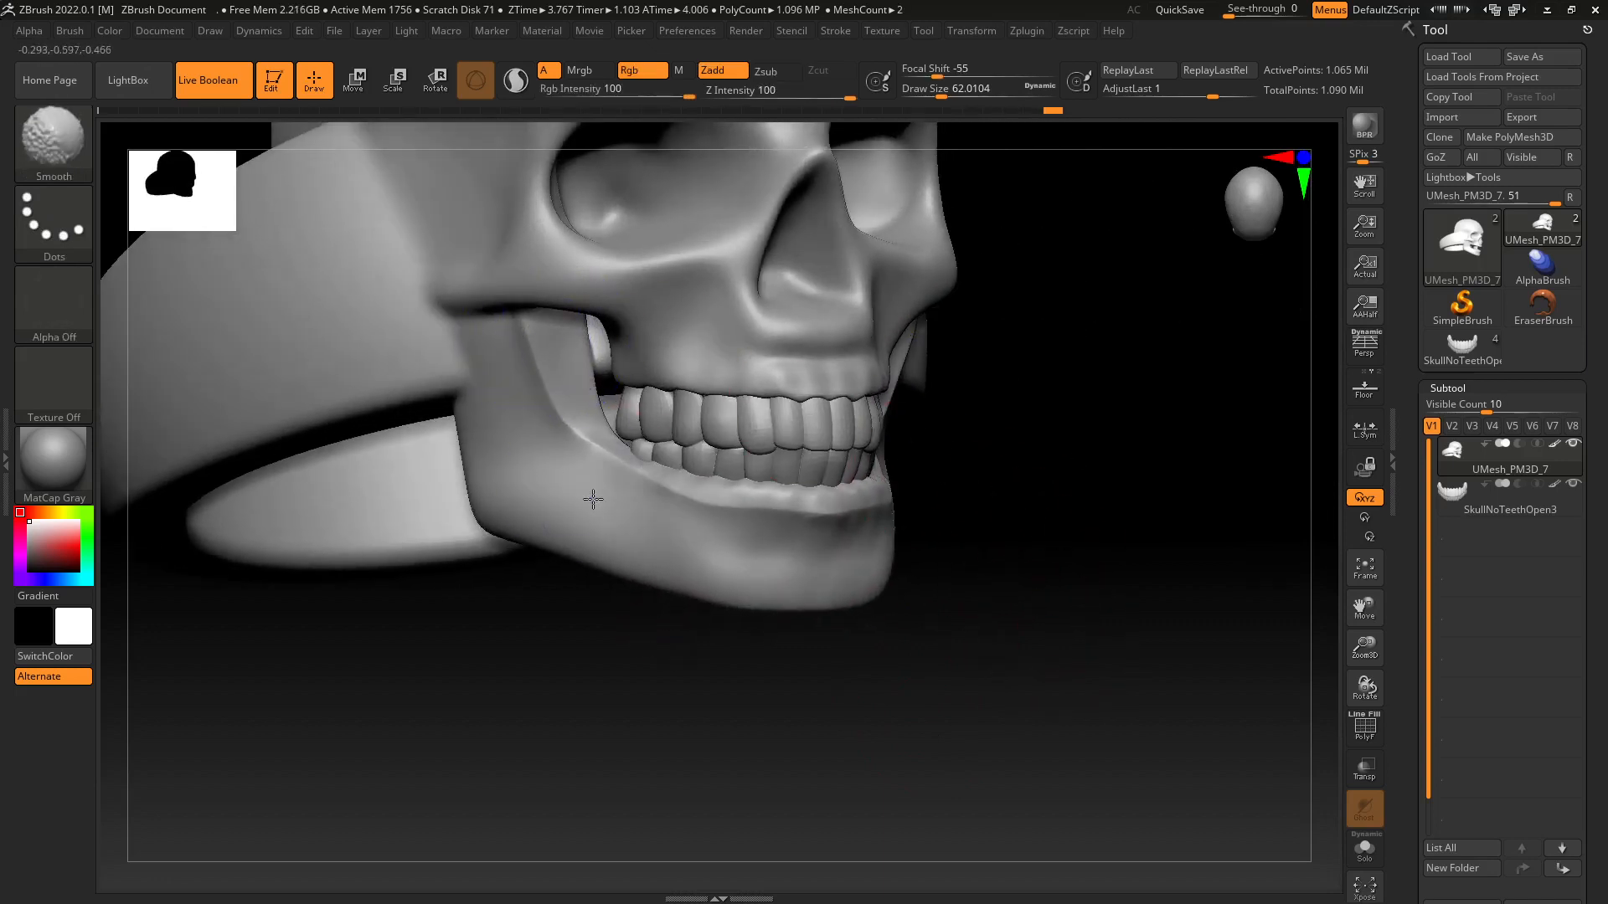
Try to carve a DamStandard crease along the brow ridge down to the bridge of the nose.
mouse_move(1109, 564)
left_mouse_down()
mouse_move(1105, 550)
mouse_move(1130, 574)
mouse_move(1123, 650)
mouse_move(1092, 549)
mouse_move(1079, 629)
mouse_move(1052, 600)
mouse_move(1030, 700)
left_mouse_up()
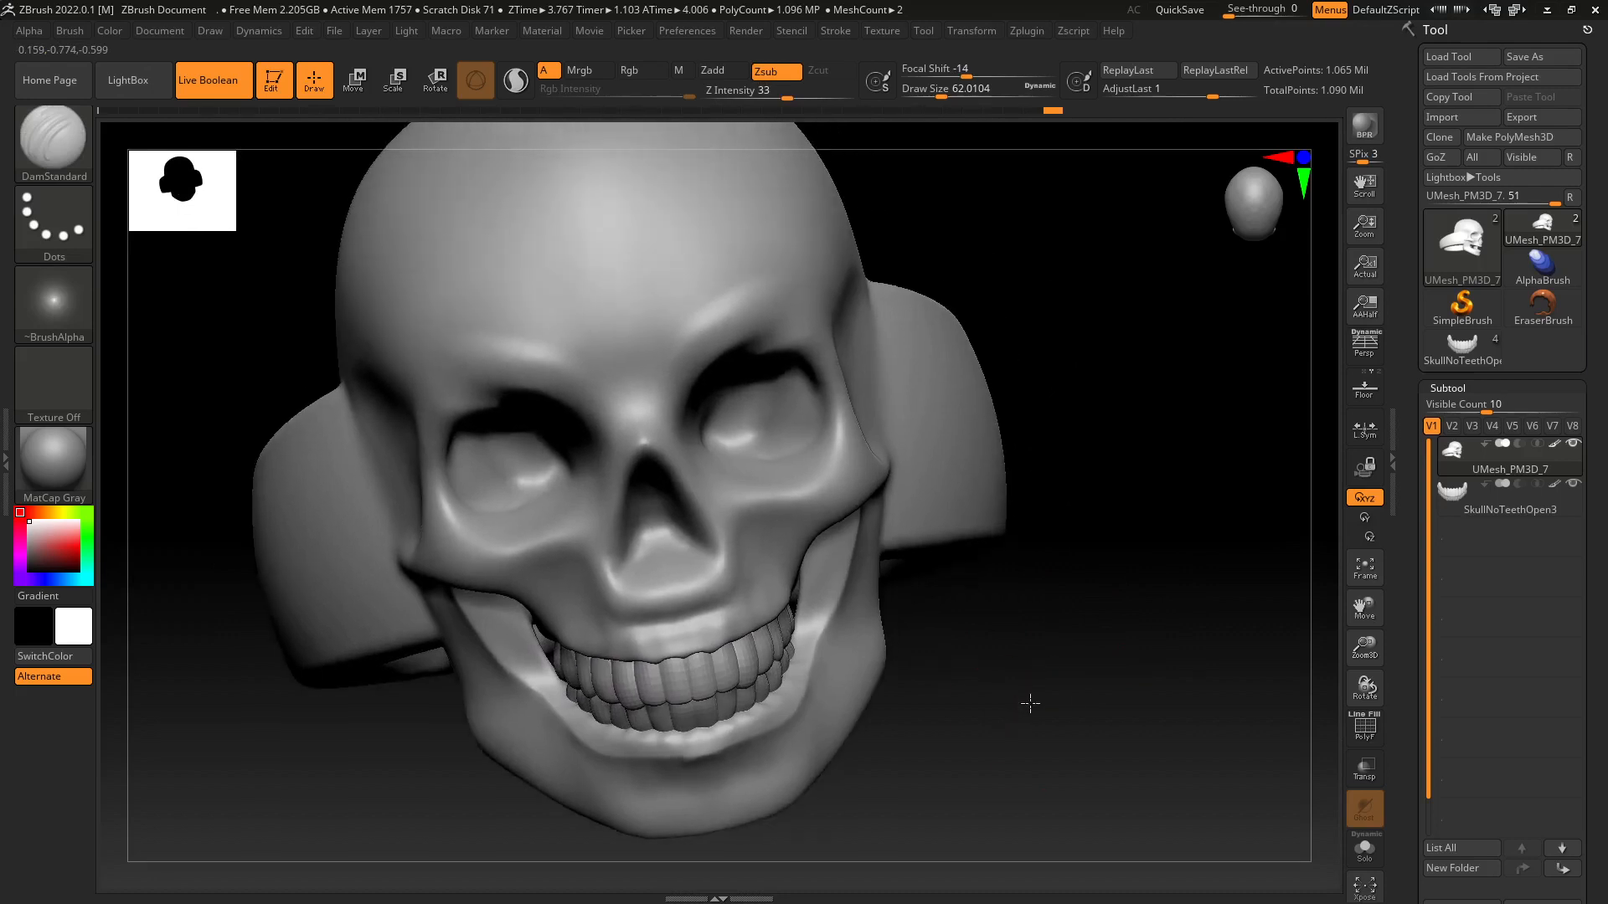
left_click_drag(1057, 251, 1034, 411)
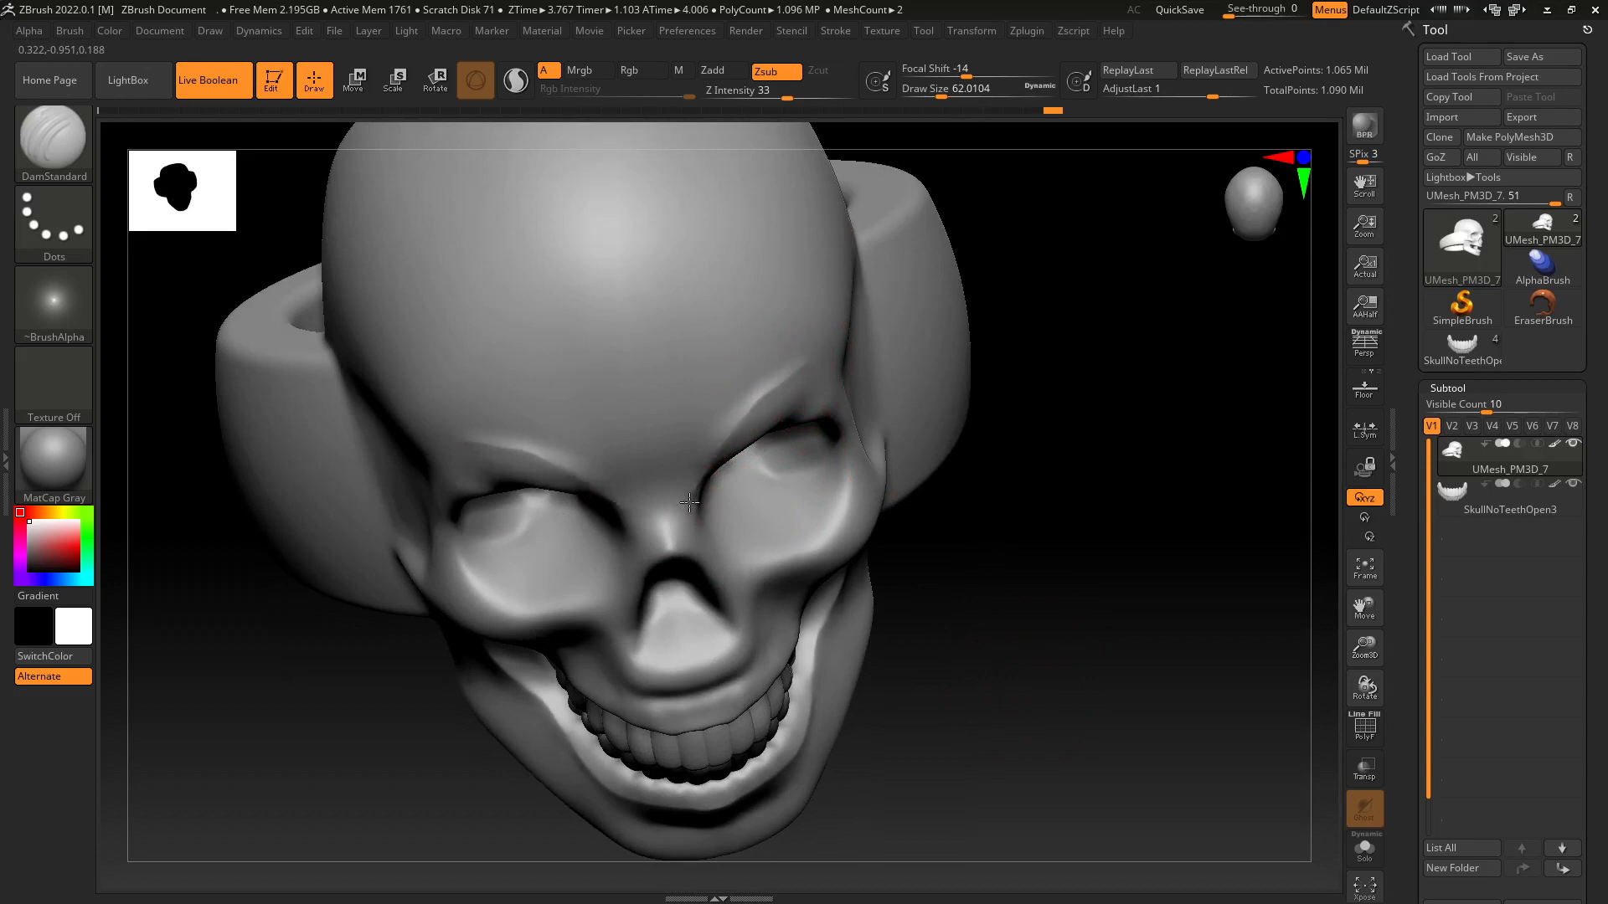
mouse_move(1016, 538)
left_mouse_down()
mouse_move(1048, 524)
mouse_move(1044, 505)
left_mouse_up()
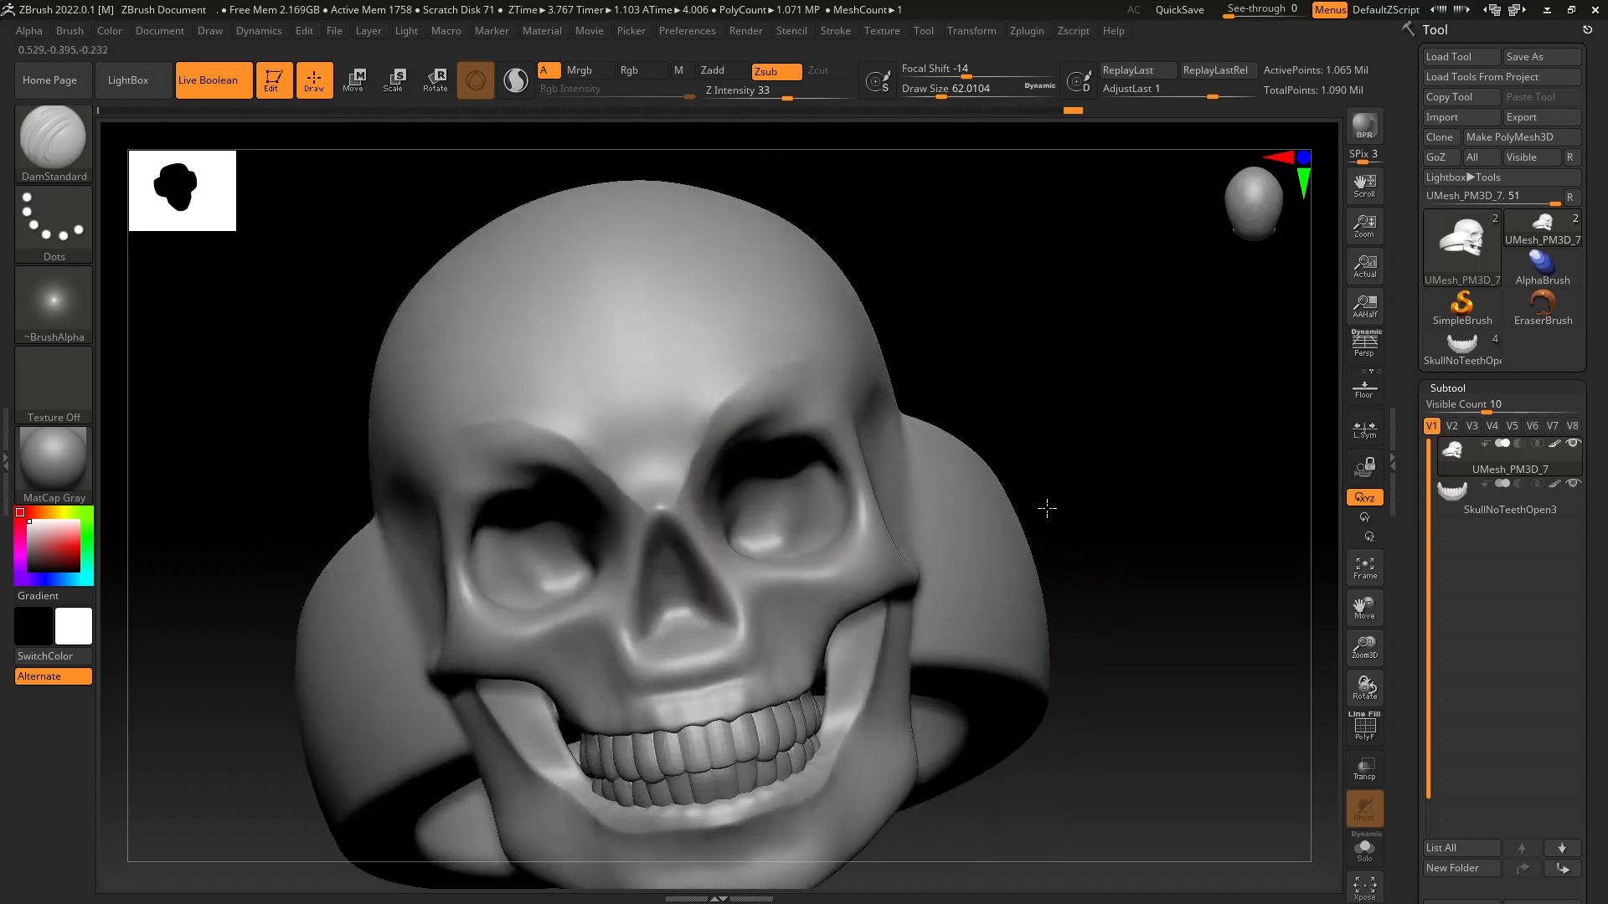
key("ctrl")
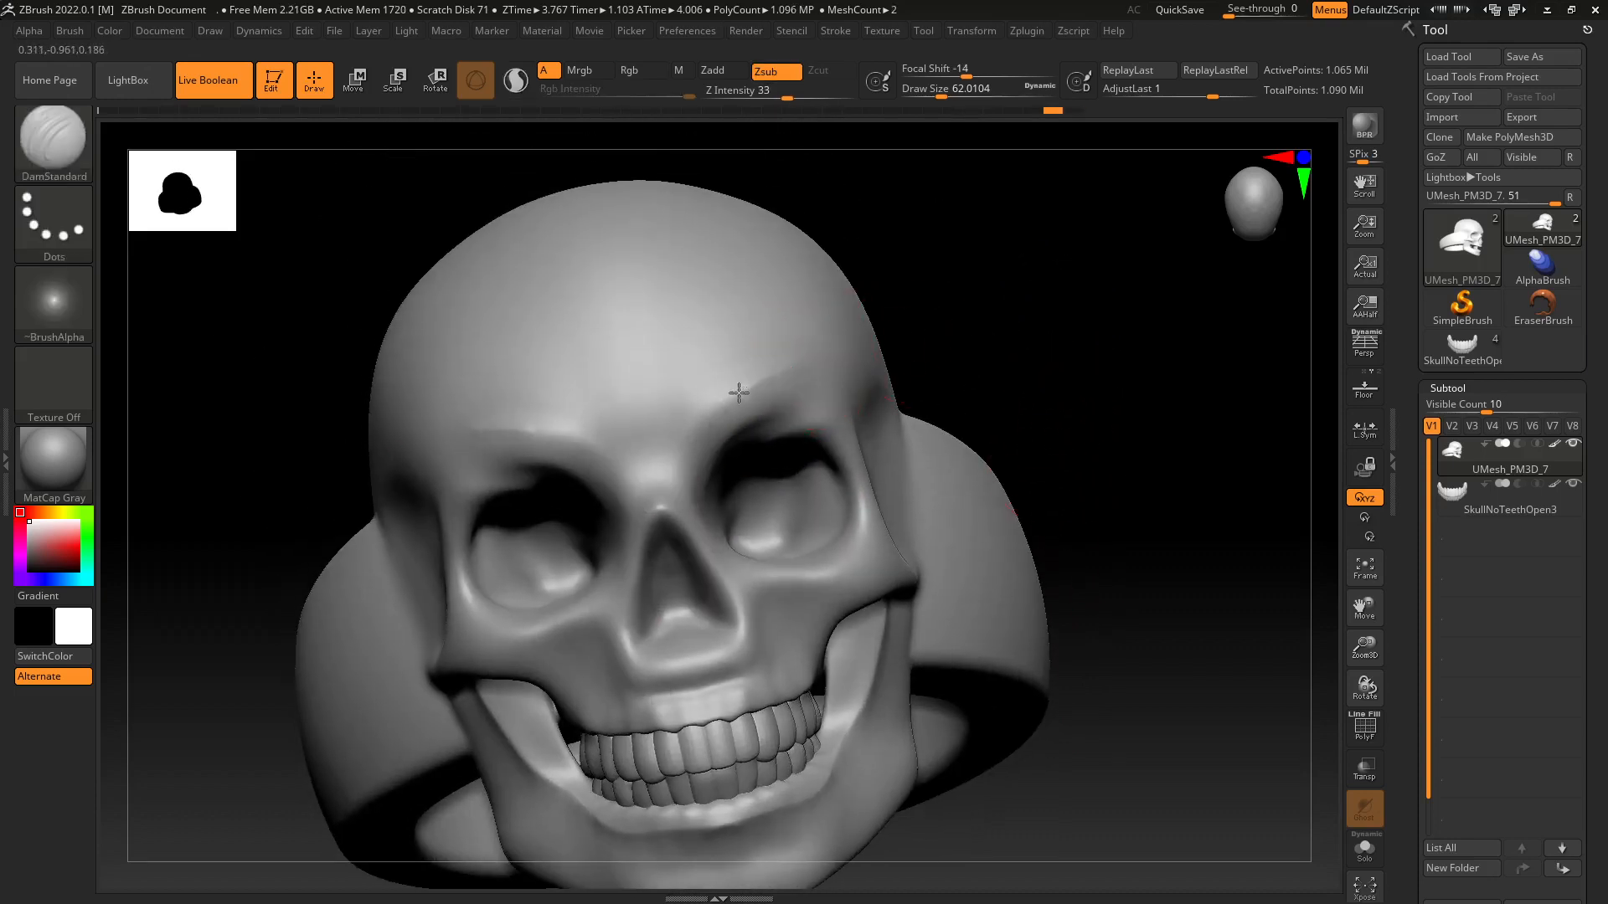
left_click_drag(700, 442, 699, 459)
key("ctrl+z")
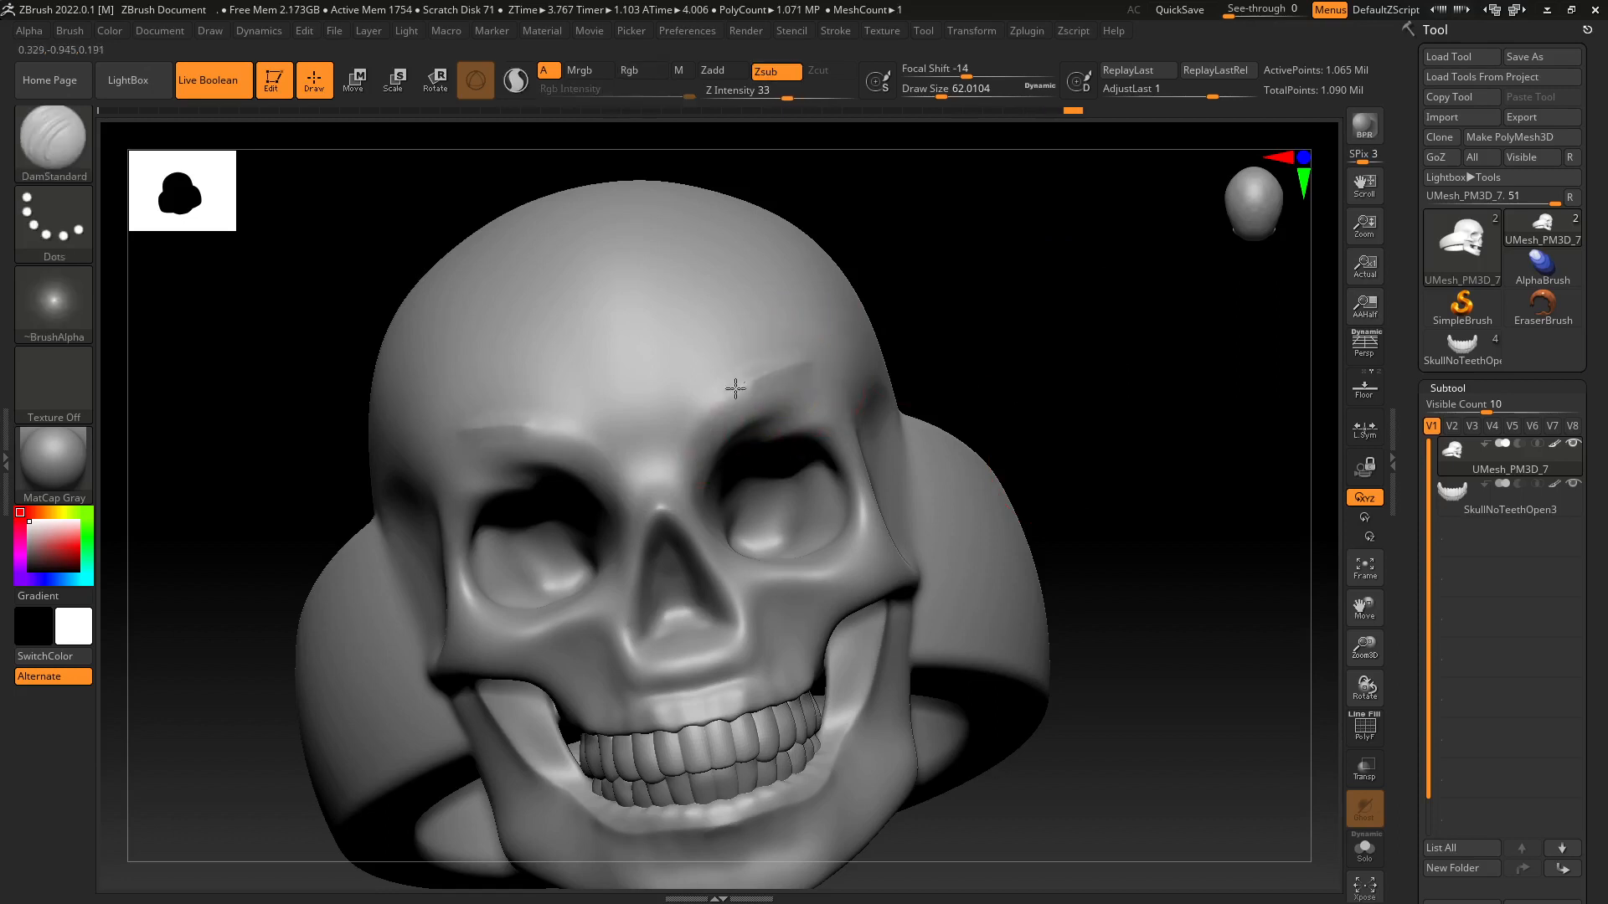
left_click_drag(932, 358, 921, 330)
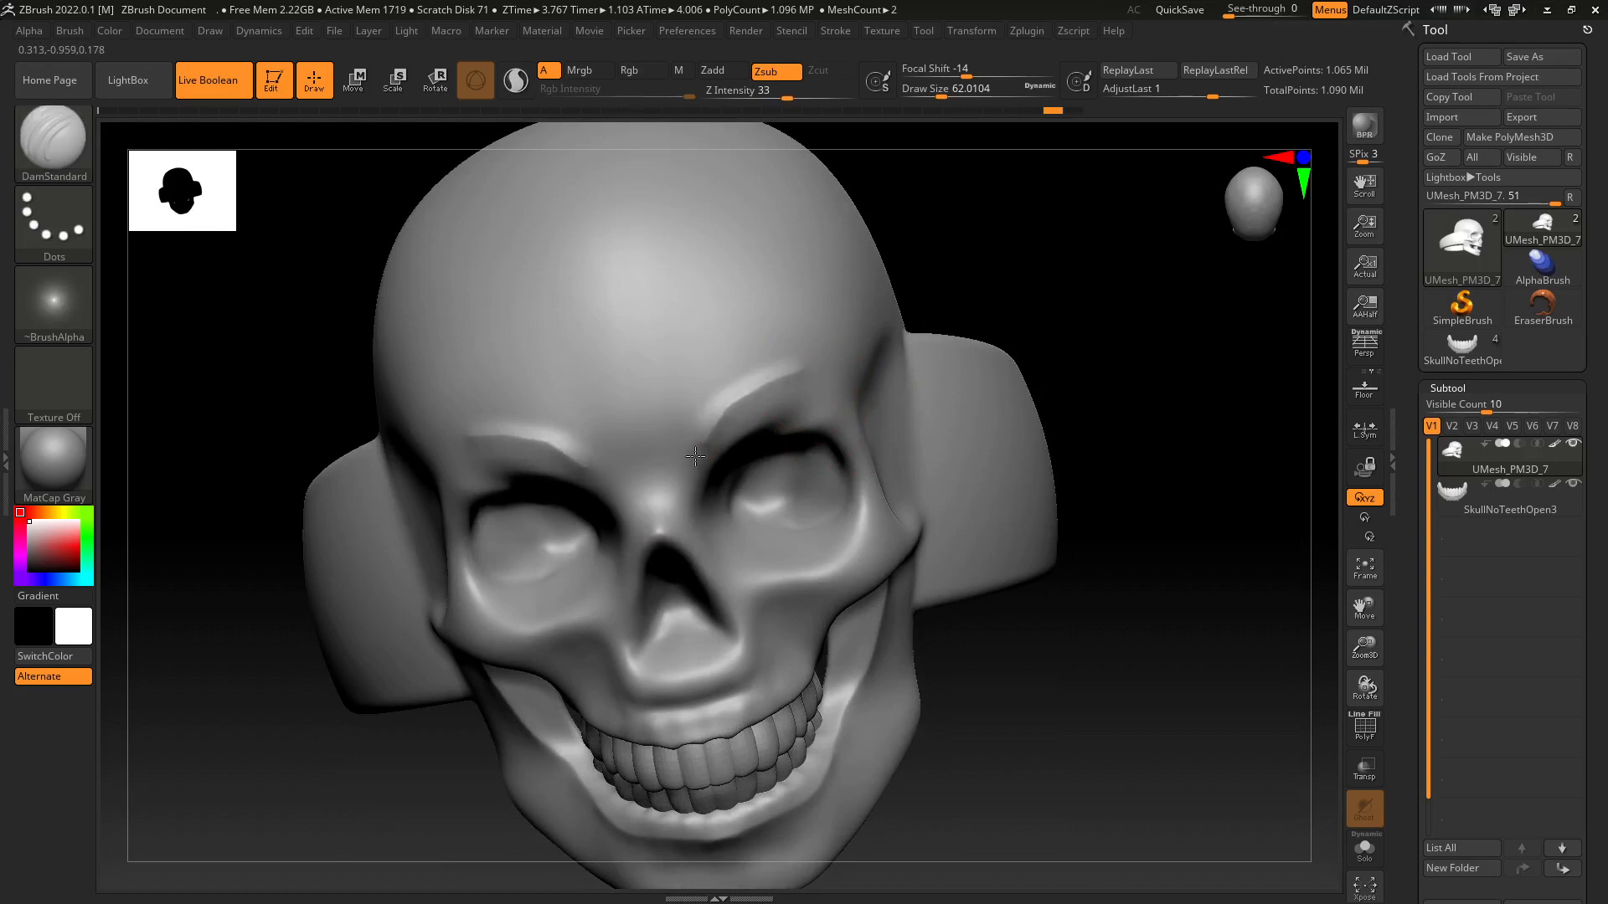
mouse_move(765, 387)
left_mouse_down()
mouse_move(705, 440)
mouse_move(678, 519)
left_mouse_up()
key("ctrl+z")
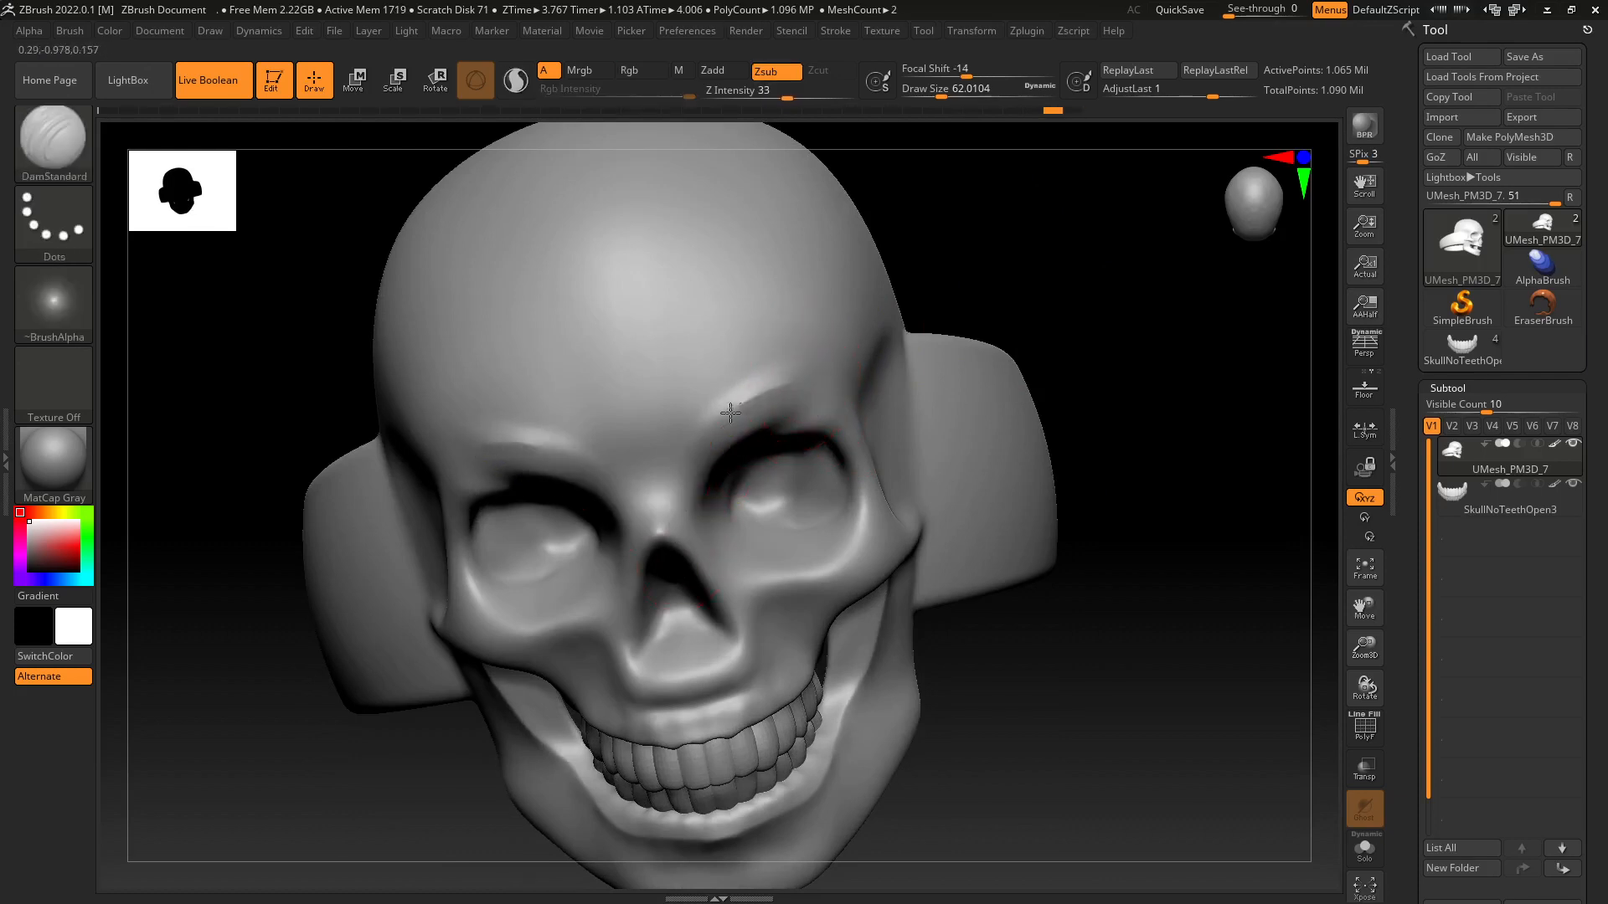
Define the brow ridge down to the nose bridge with DamStandard and smooth its outer part above the socket.
left_click_drag(1058, 394, 1034, 348)
mouse_move(930, 359)
left_mouse_down()
mouse_move(941, 352)
mouse_move(850, 359)
mouse_move(862, 352)
left_mouse_up()
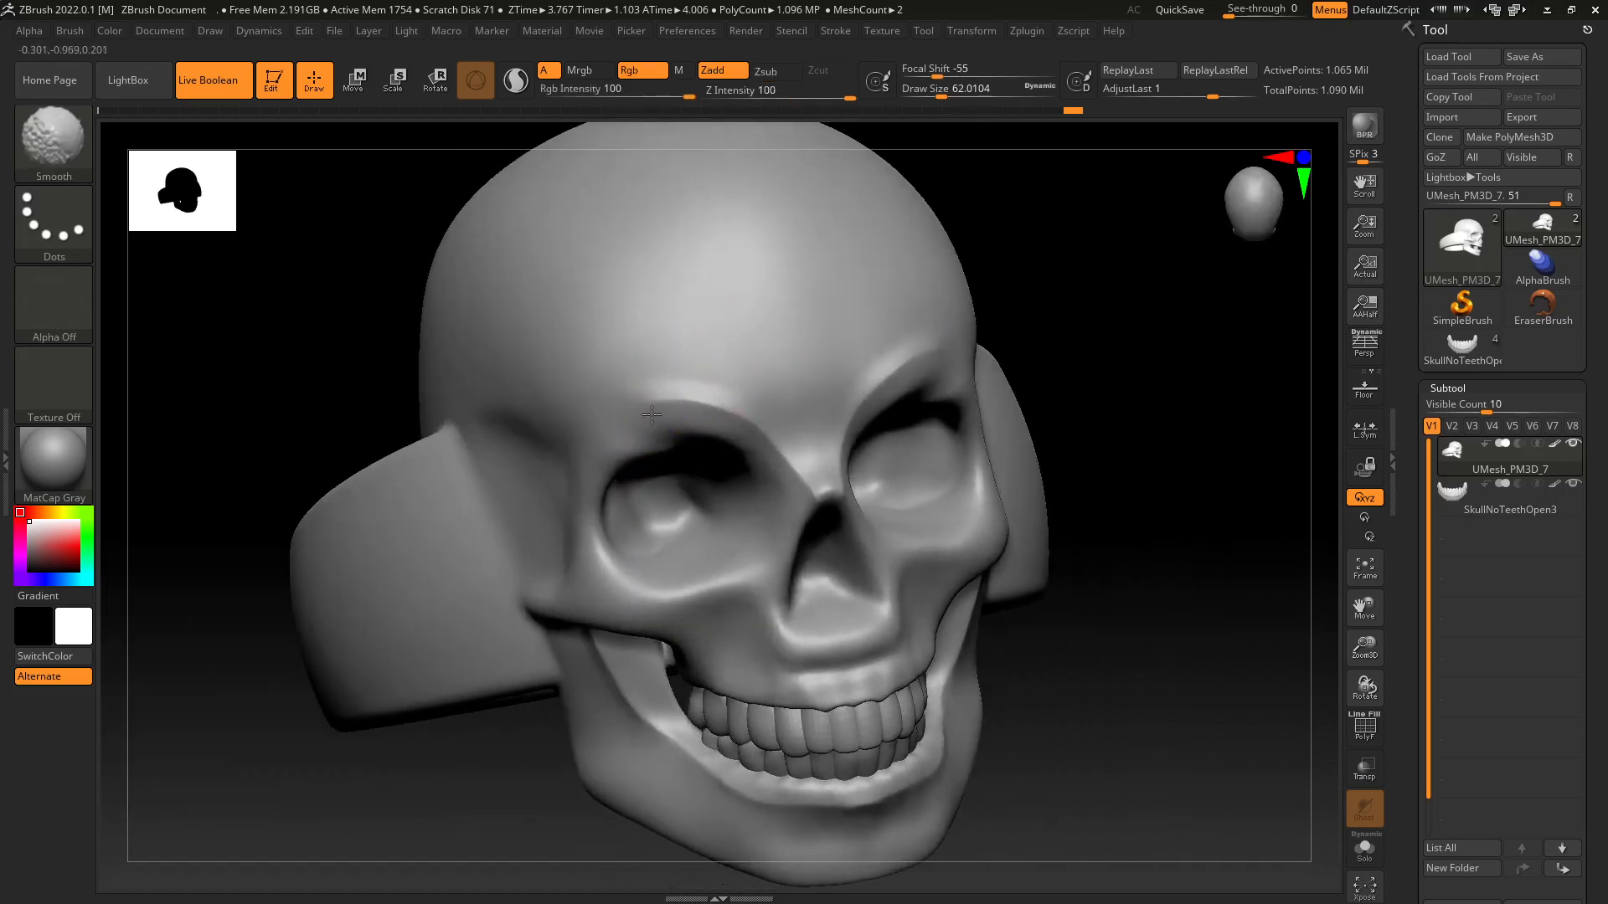
left_click_drag(652, 414, 741, 414, "shift")
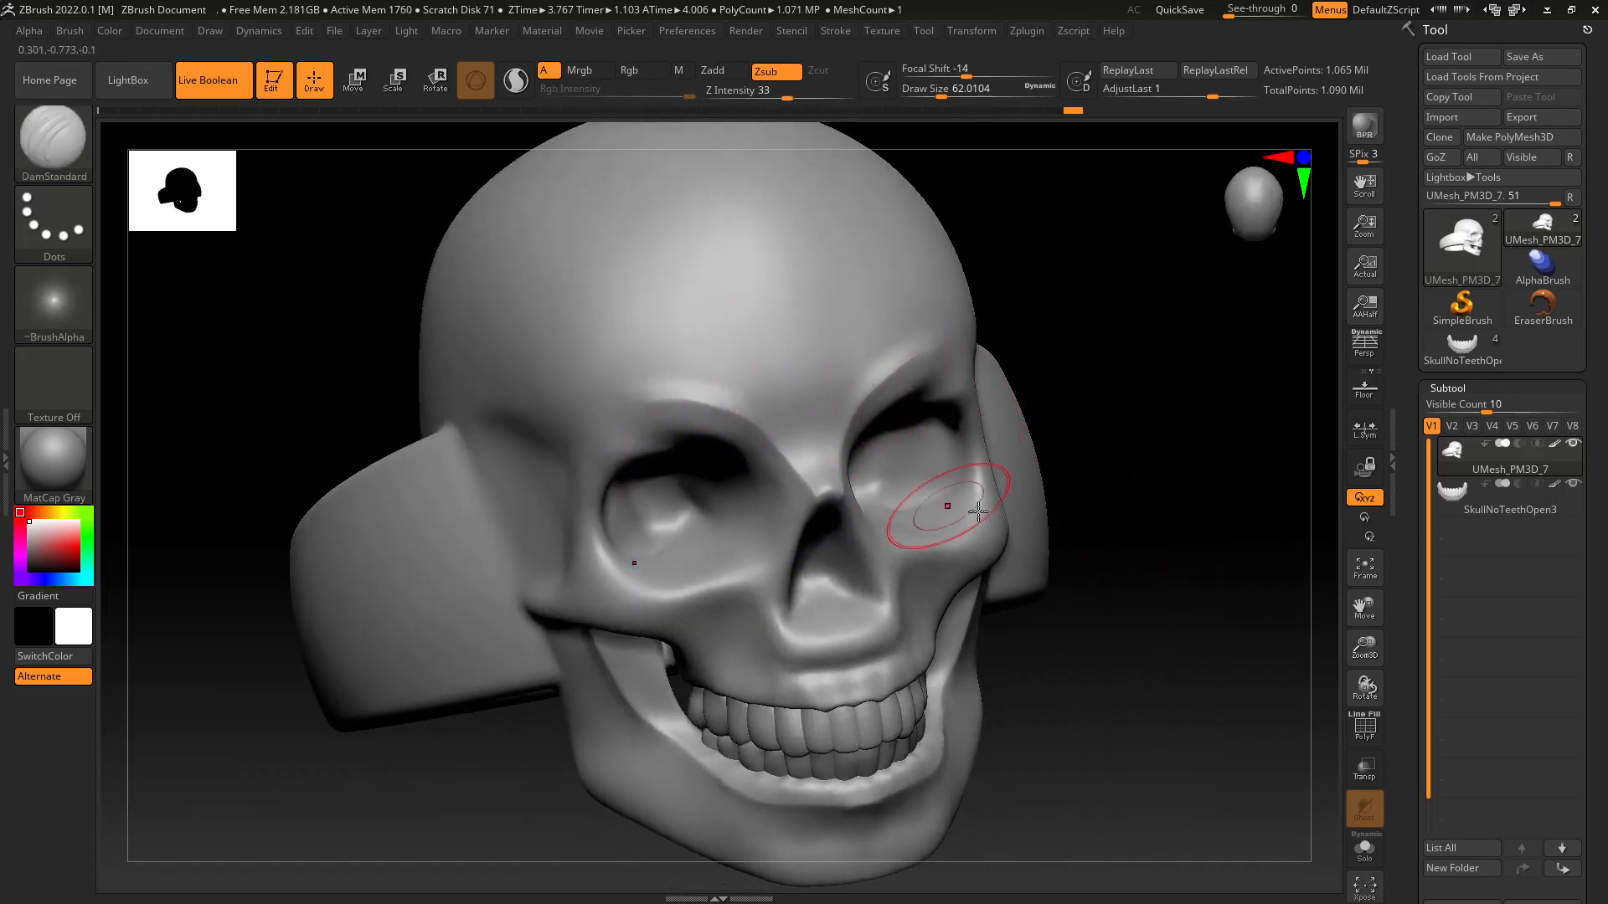
Sharpen the underside and outer end of the brow ridges with DamStandard strokes and smooth the forehead side.
mouse_move(1072, 519)
left_mouse_down()
mouse_move(1131, 594)
mouse_move(1088, 686)
mouse_move(1098, 575)
mouse_move(894, 265)
mouse_move(862, 331)
mouse_move(836, 324)
mouse_move(983, 256)
left_mouse_up()
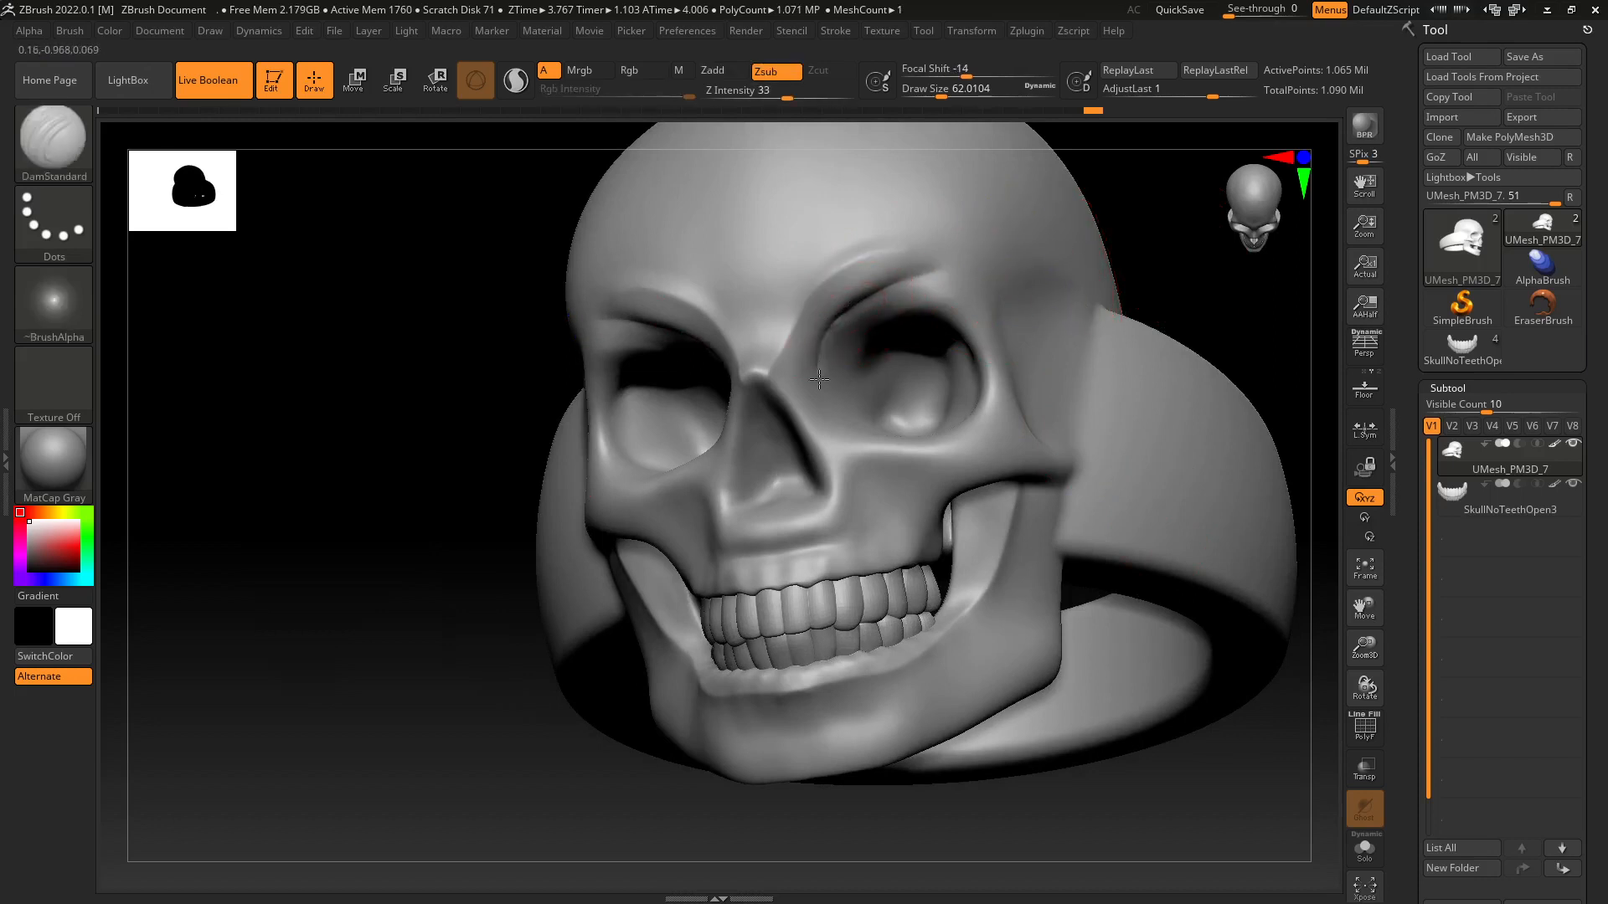
left_click_drag(1123, 243, 1174, 252)
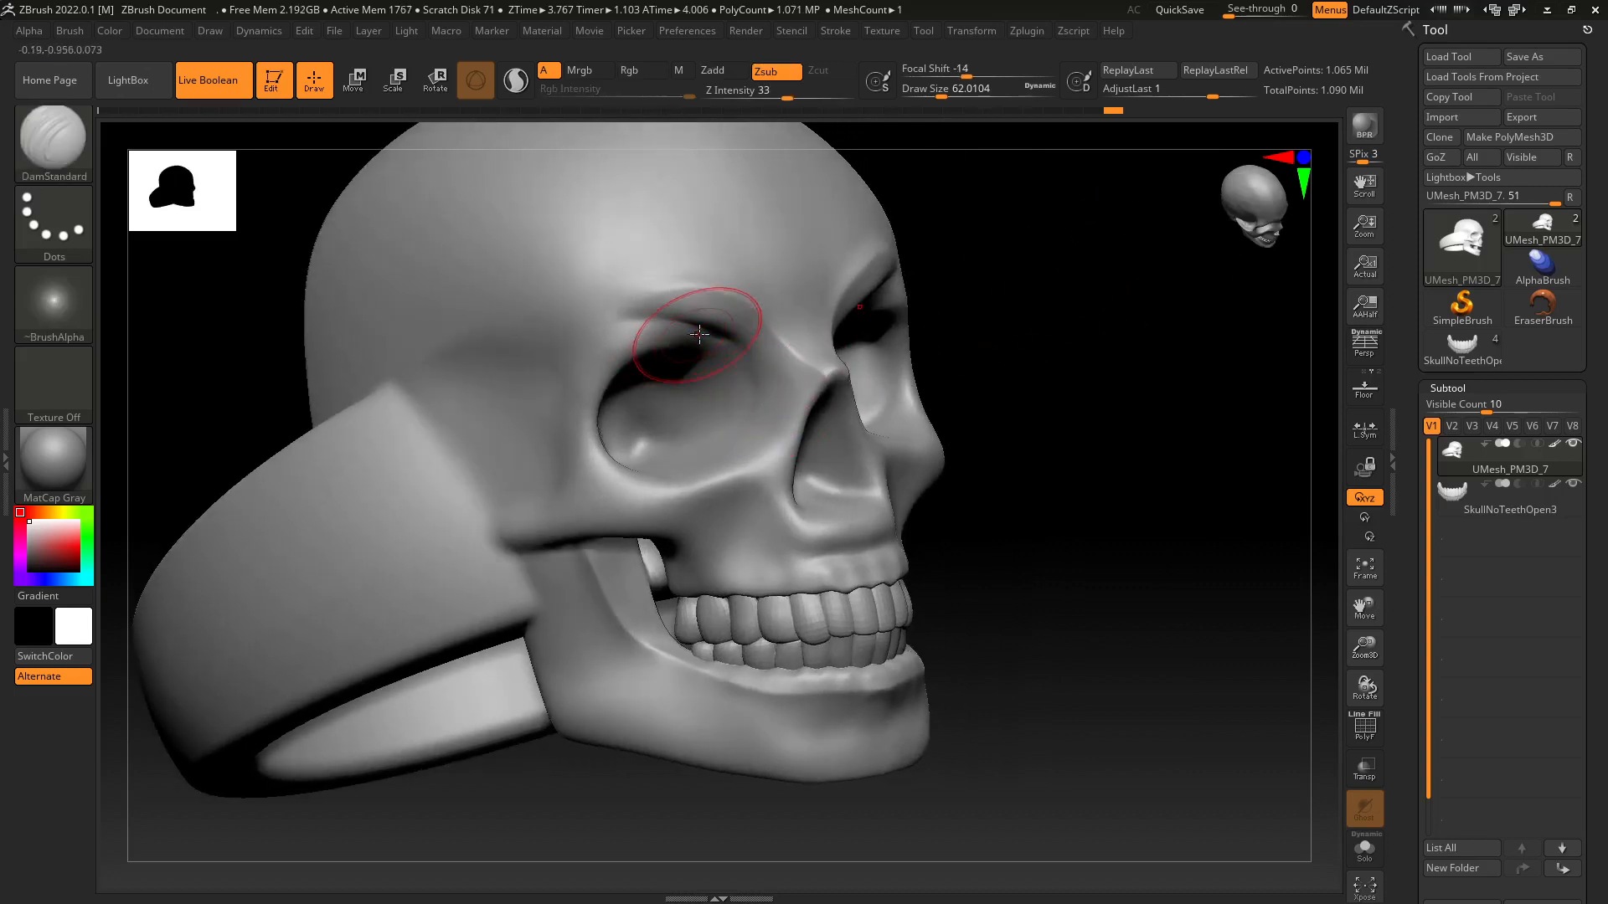
mouse_move(733, 337)
left_mouse_down()
mouse_move(703, 321)
mouse_move(576, 341)
mouse_move(610, 303)
mouse_move(578, 324)
mouse_move(675, 282)
left_mouse_up()
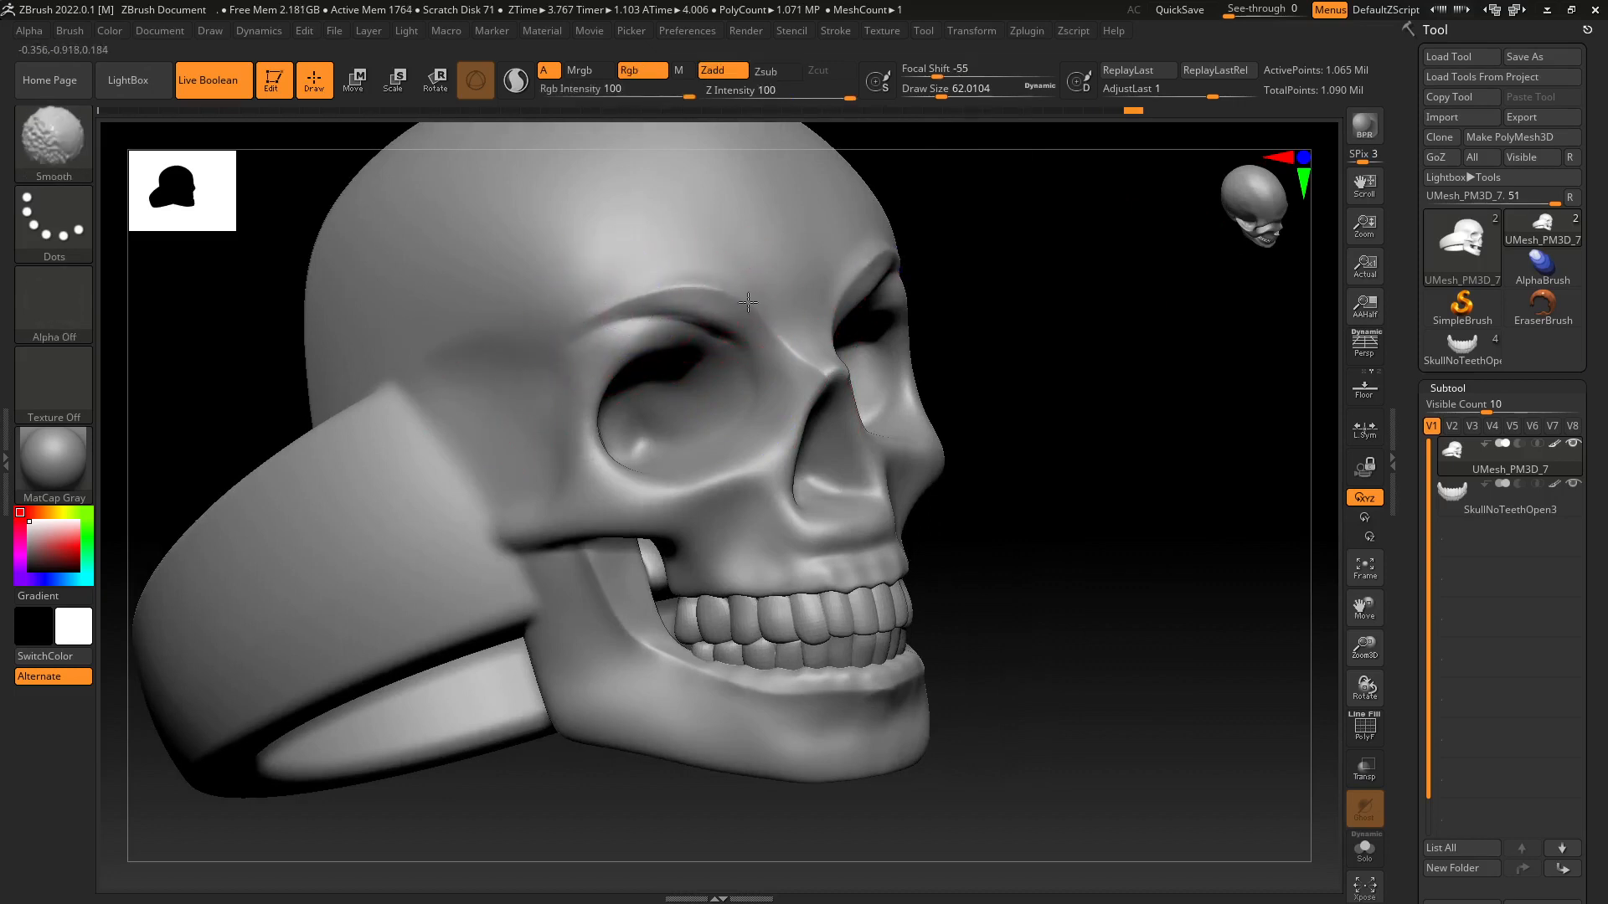
left_click_drag(1052, 444, 947, 536)
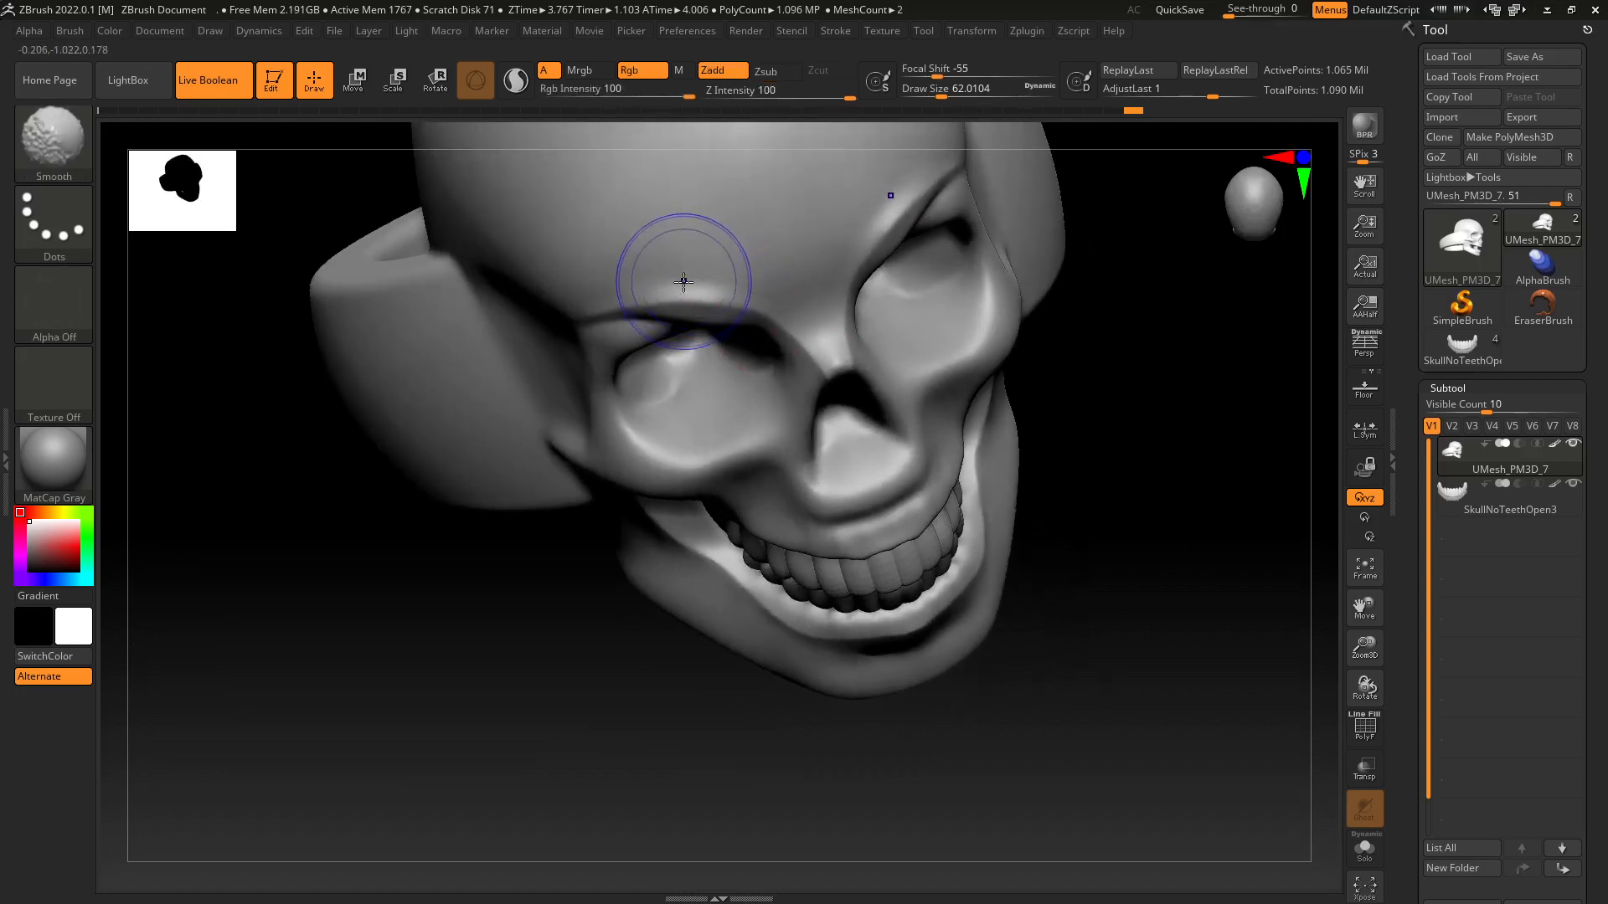
mouse_move(1066, 460)
left_mouse_down()
mouse_move(1152, 460)
mouse_move(1186, 480)
left_mouse_up()
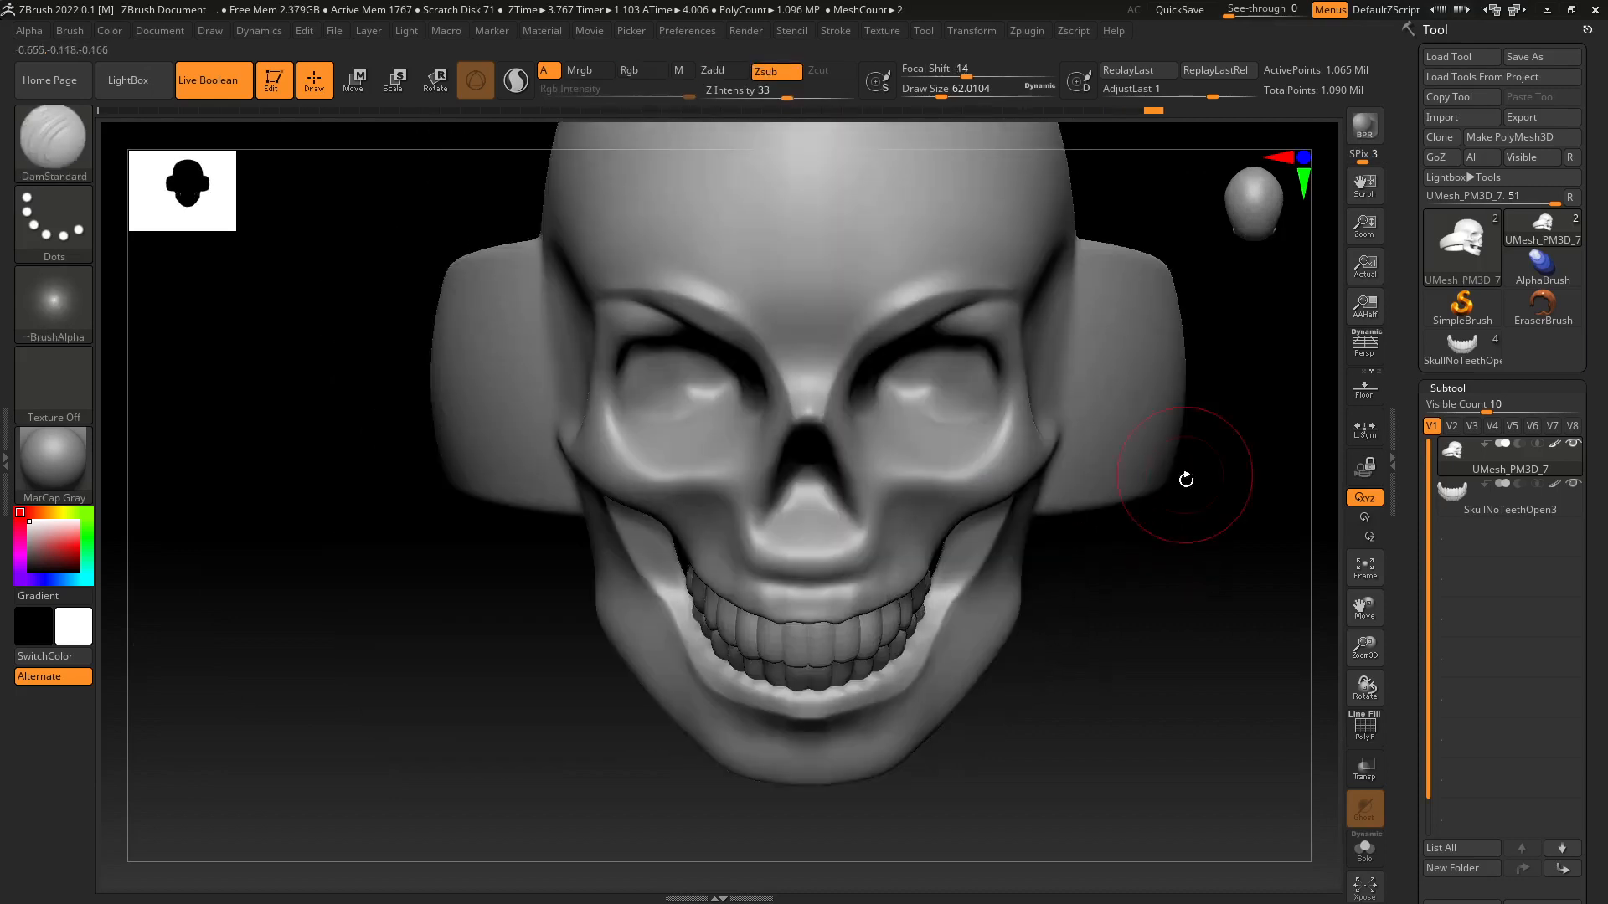
Carve the lower rims of the eye sockets with DamStandard strokes for crisper edges.
mouse_move(1119, 610)
left_mouse_down("alt")
mouse_move(1095, 556)
mouse_move(963, 527)
mouse_move(975, 647)
mouse_move(998, 607)
left_mouse_up("alt")
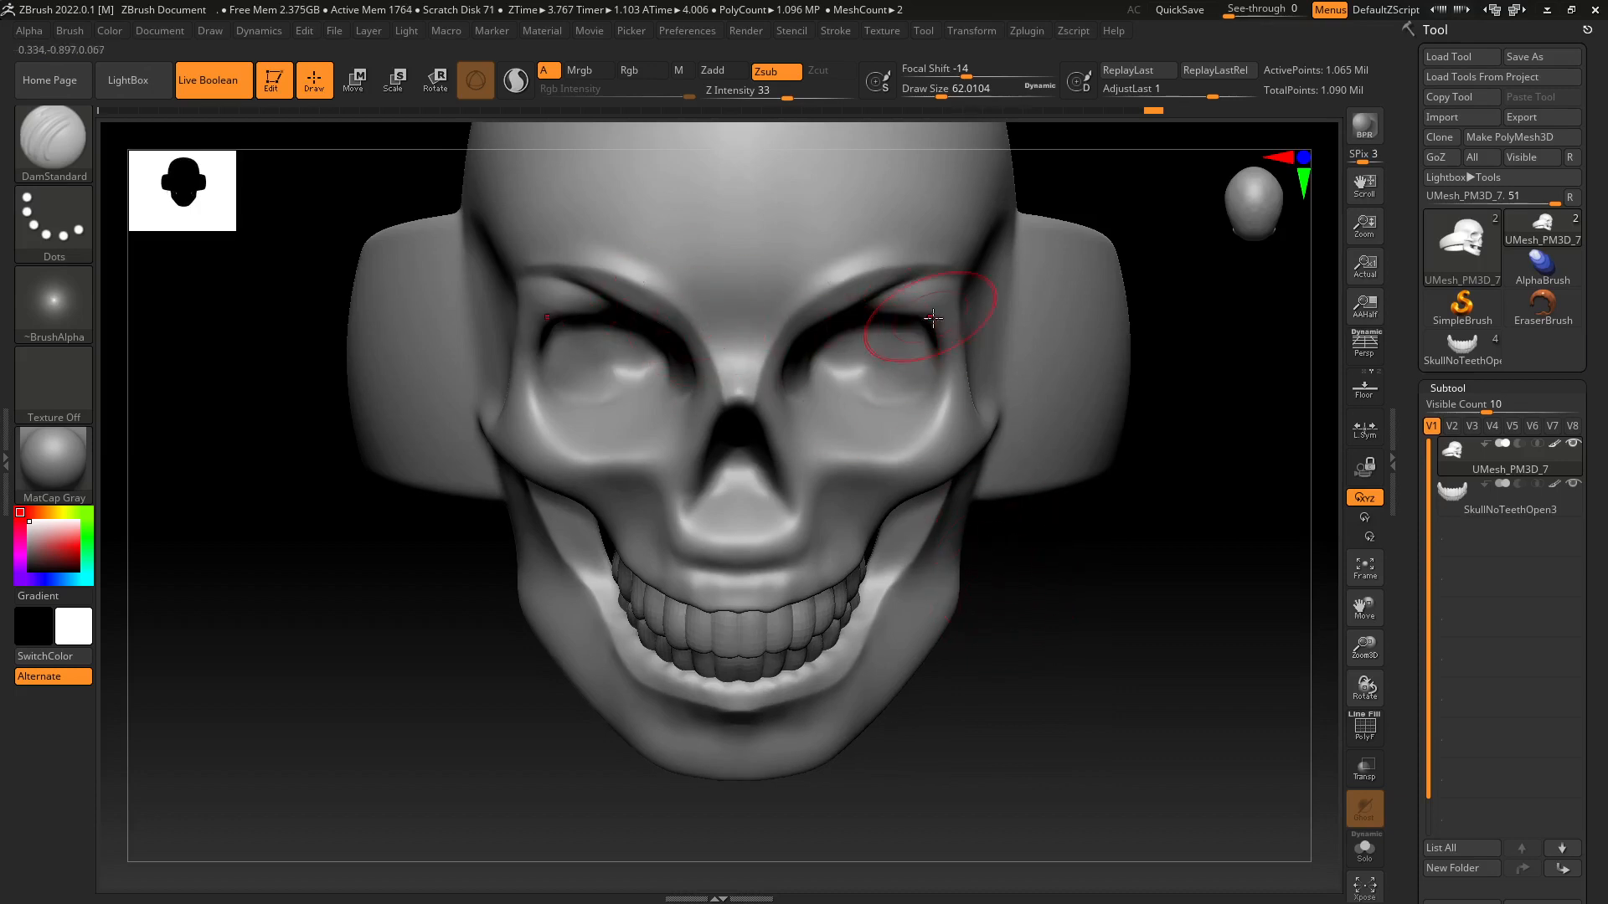
left_click_drag(1217, 370, 1229, 305)
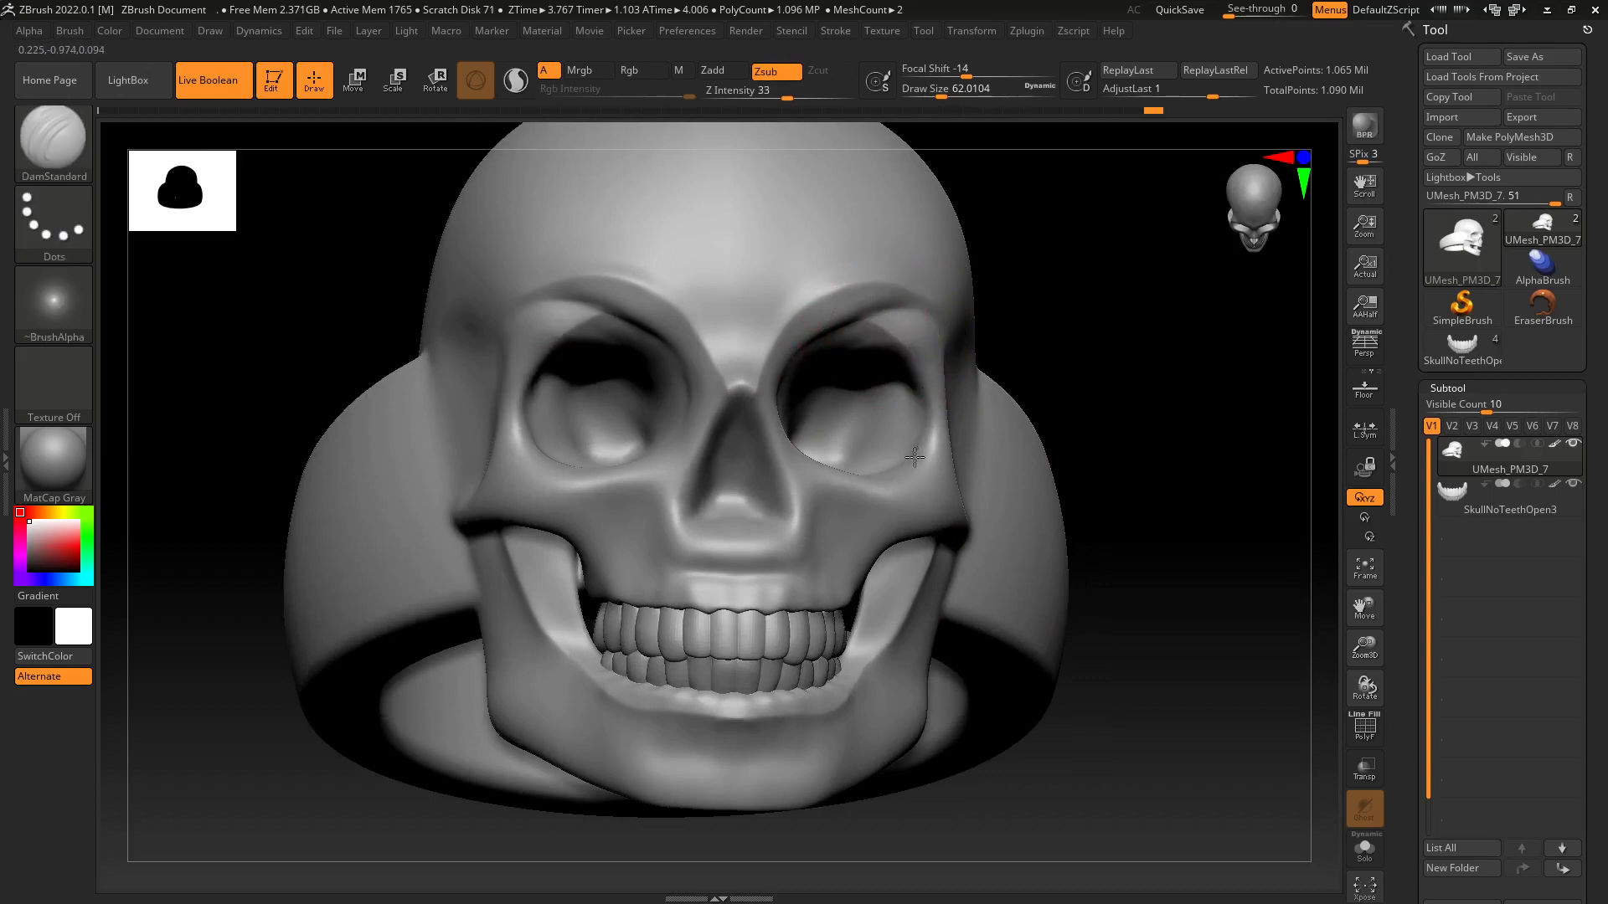
mouse_move(1134, 335)
left_mouse_down()
mouse_move(1120, 373)
mouse_move(1148, 370)
mouse_move(1134, 344)
mouse_move(1155, 344)
mouse_move(1148, 359)
left_mouse_up()
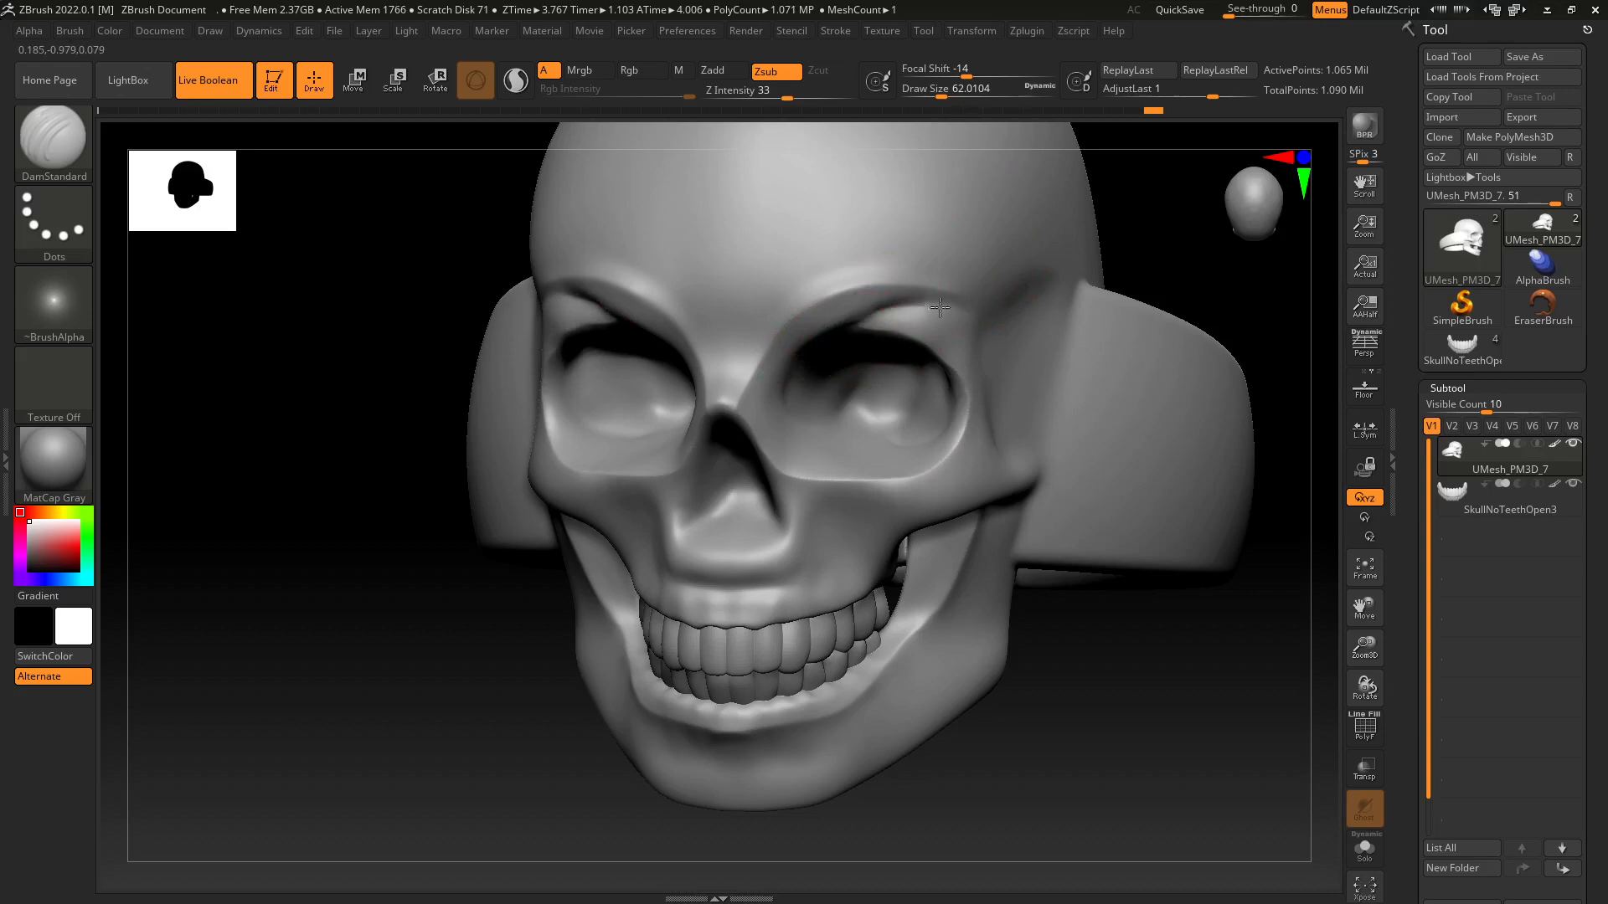
mouse_move(1220, 259)
left_mouse_down()
mouse_move(1246, 262)
mouse_move(1120, 316)
left_mouse_up()
key("ctrl")
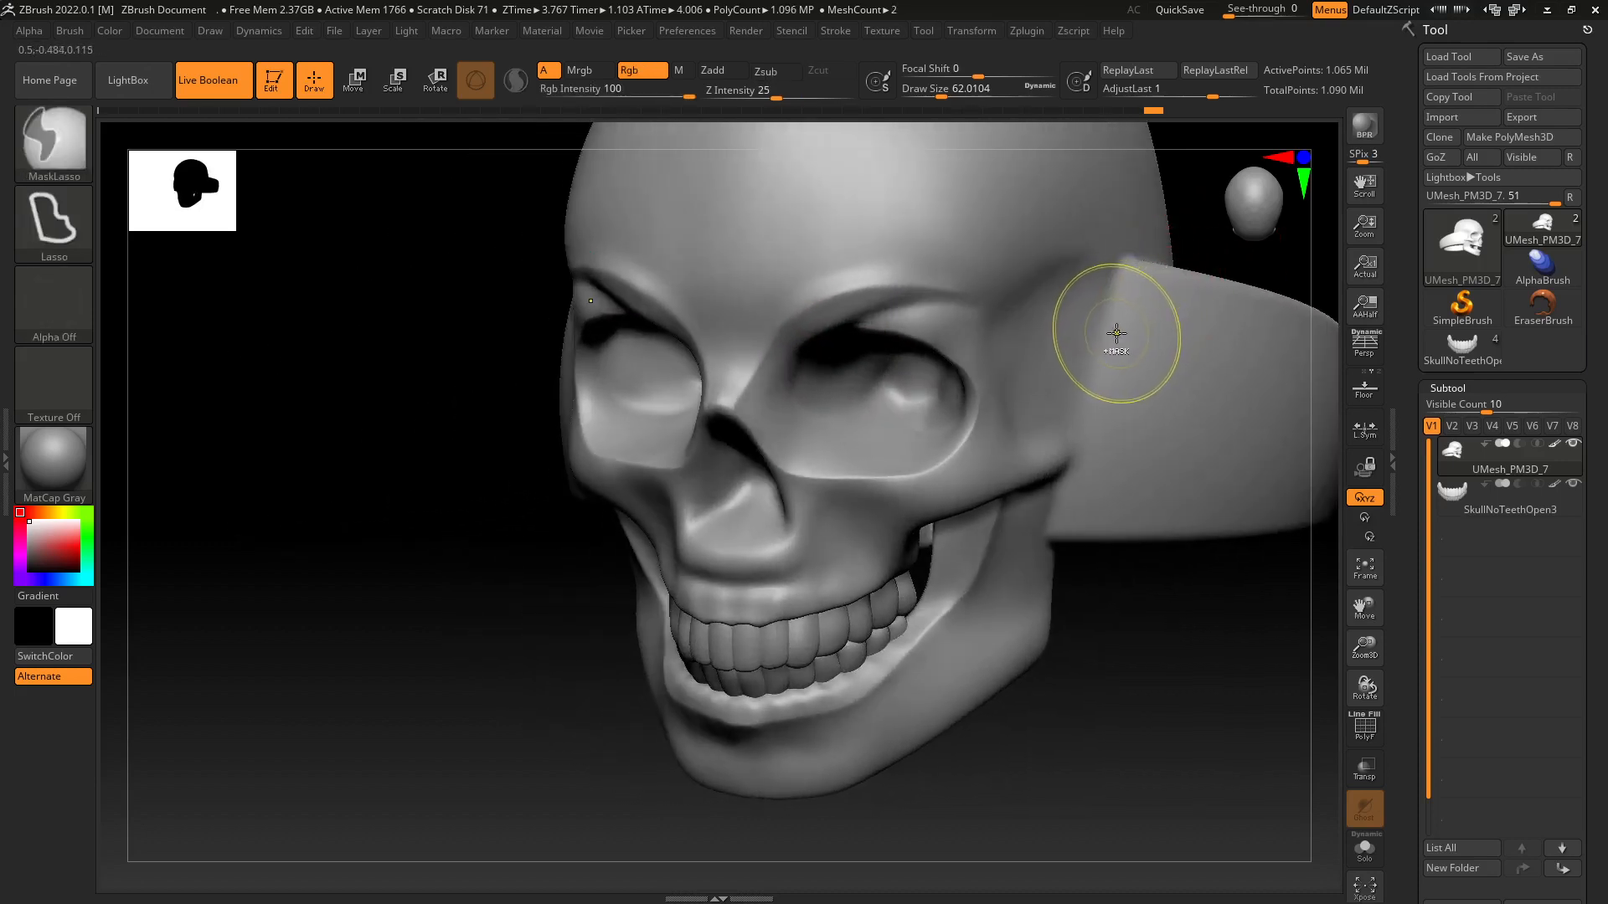
Reselect the DamStandard brush and refine the outer and lower corners of the eye sockets.
key("b")
key("d")
key("s")
left_click_drag(462, 536, 557, 390)
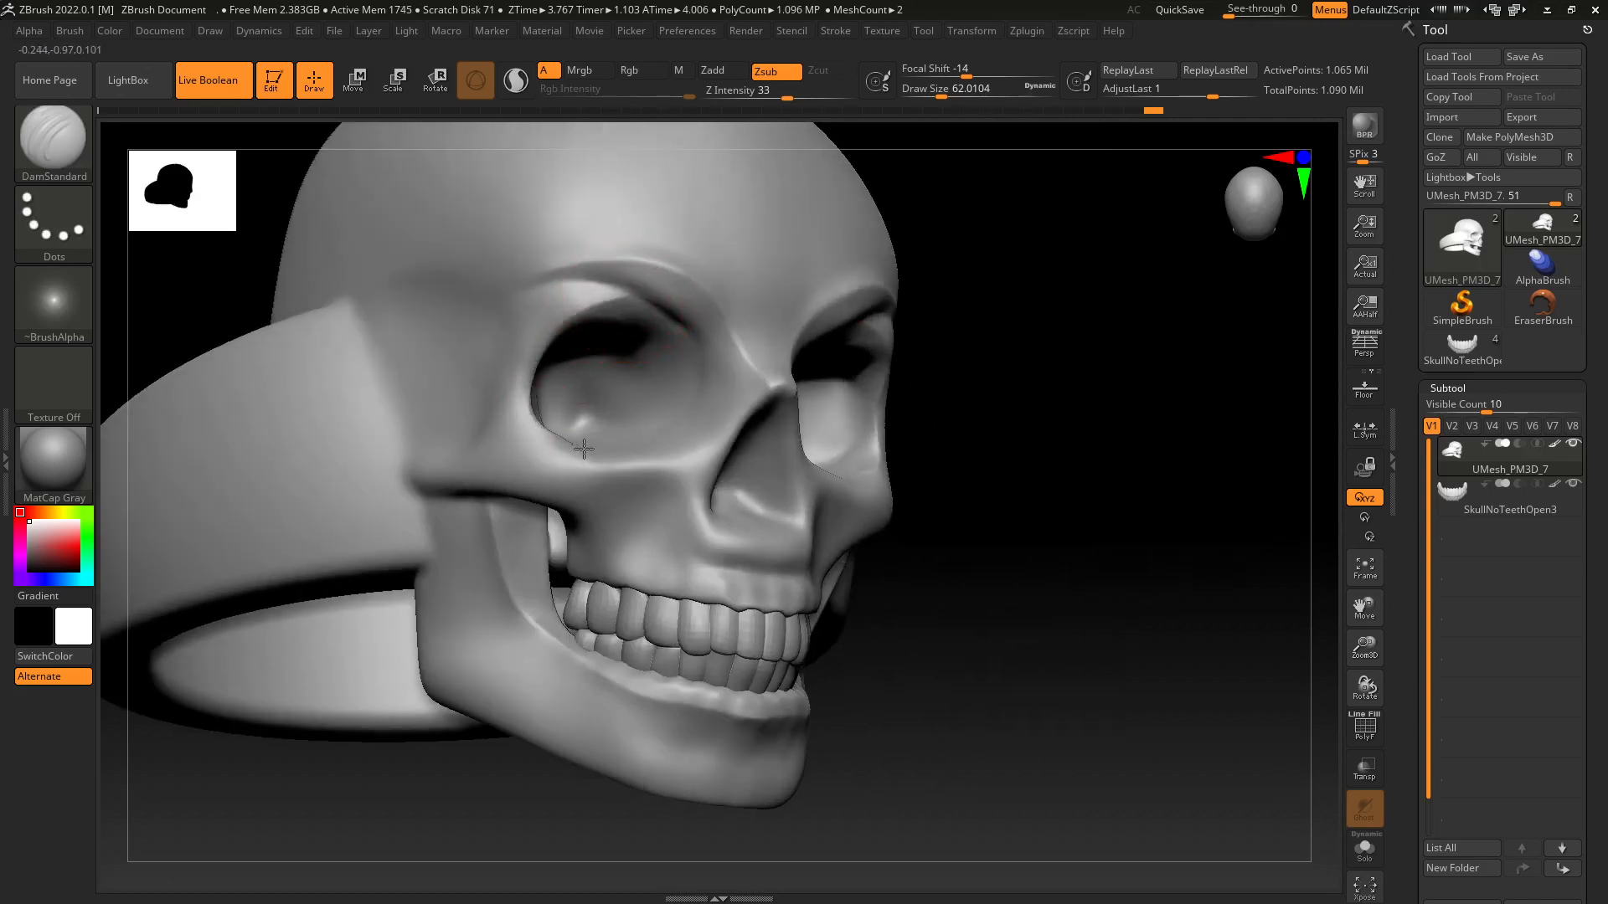
mouse_move(1005, 419)
left_mouse_down()
mouse_move(1048, 424)
mouse_move(1019, 427)
left_mouse_up()
key("ctrl")
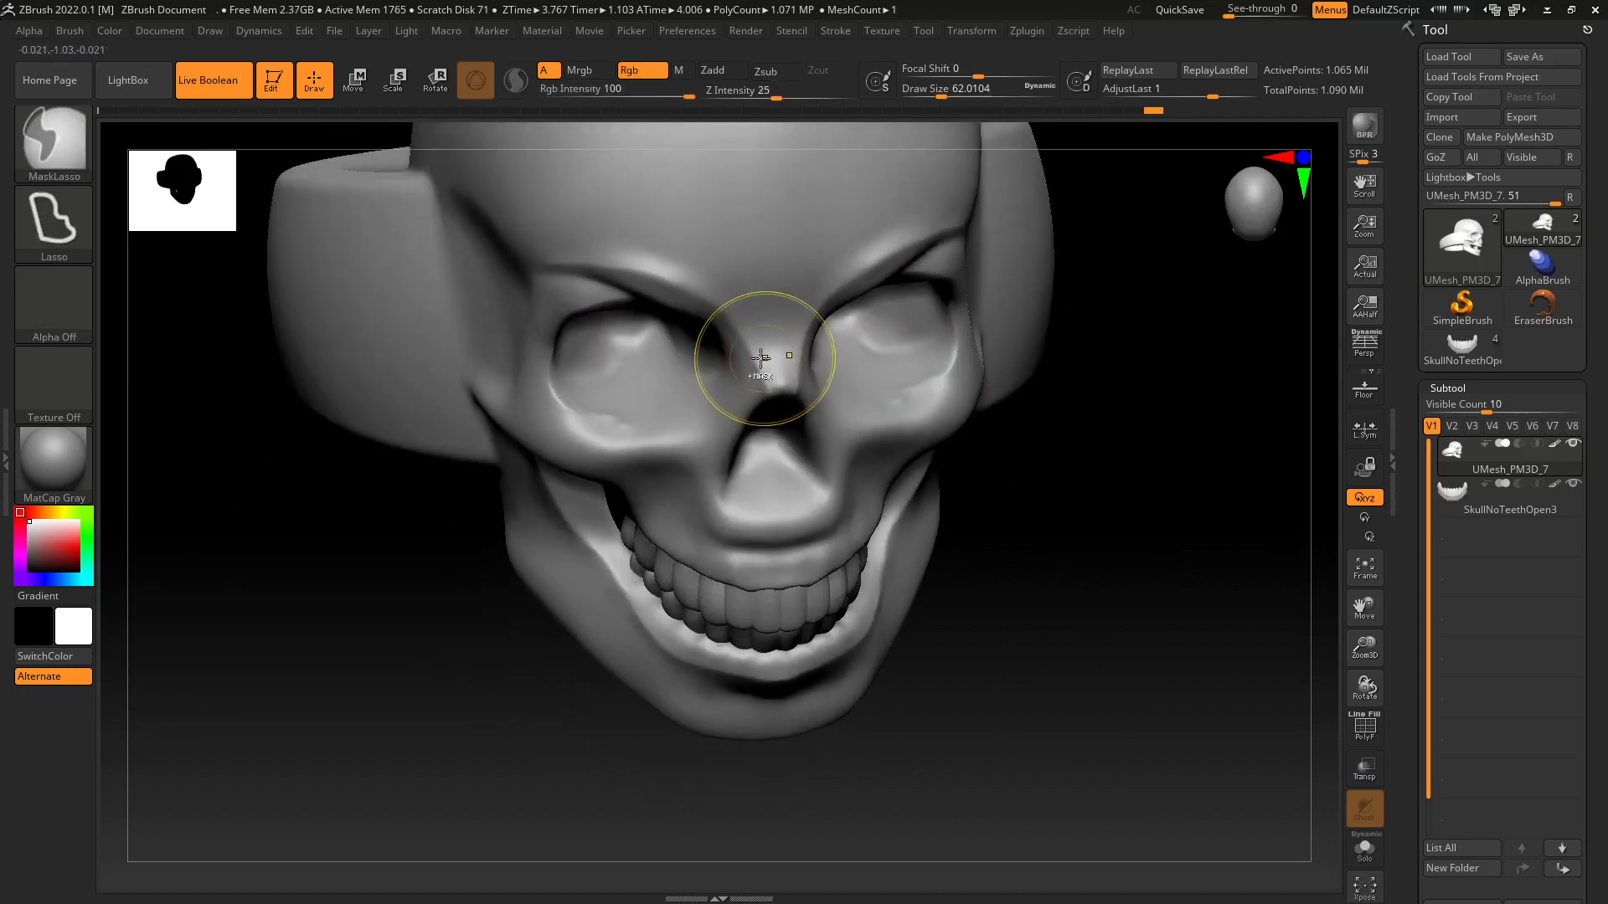
left_click_drag(1069, 474, 947, 371)
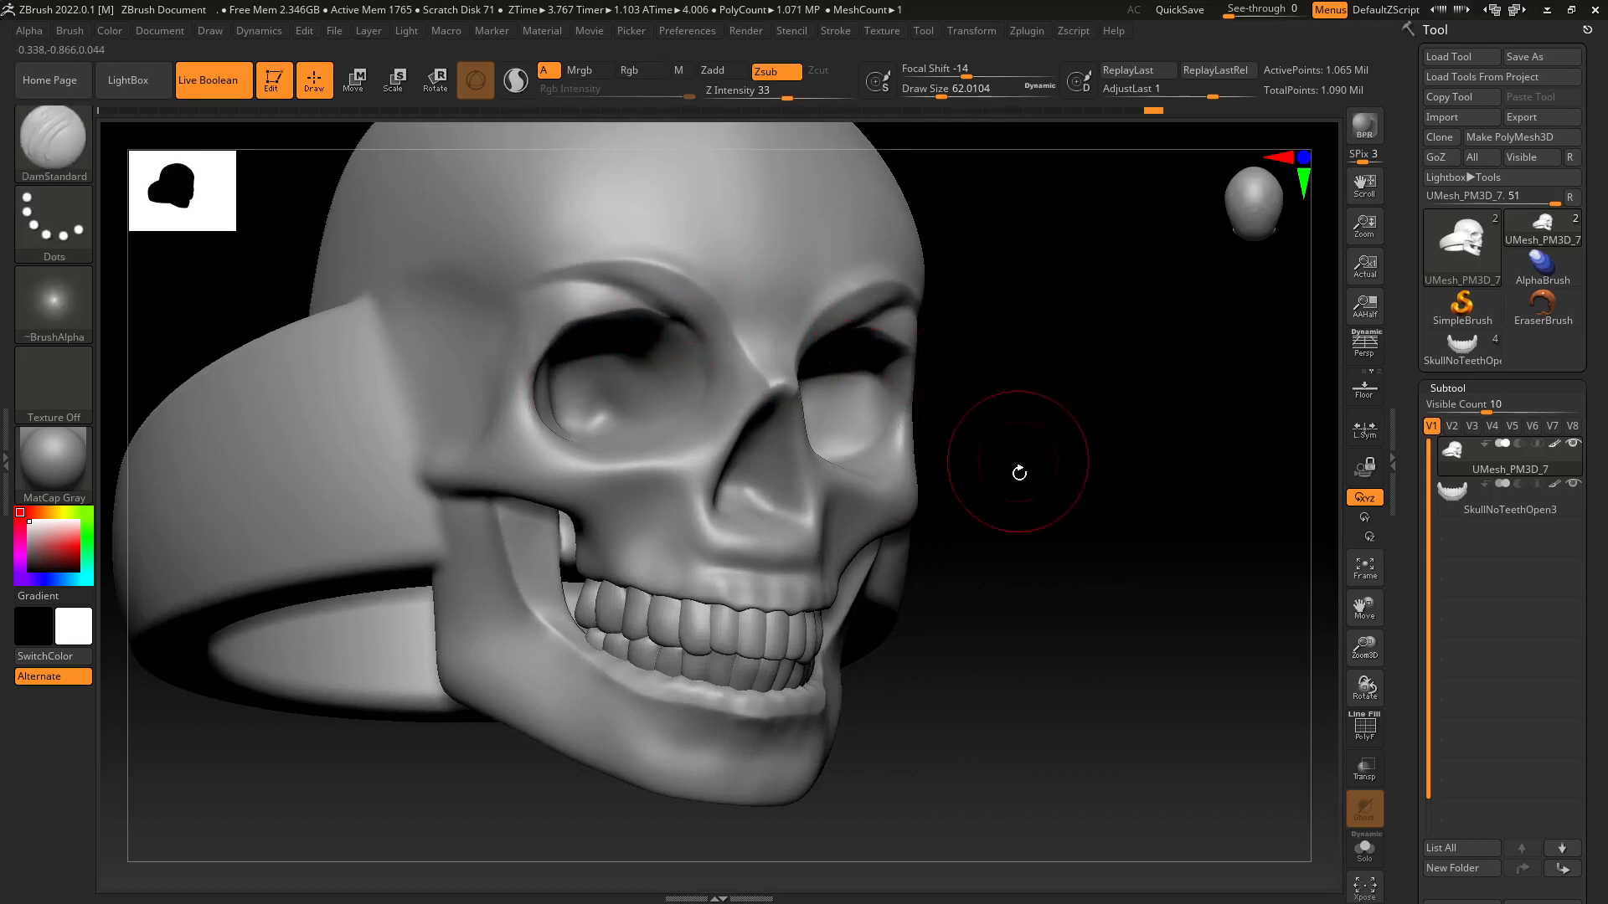
Sharpen the upper edge of the brow ridges with DamStandard strokes and smooth the forehead side toward the nose bridge.
left_click_drag(1019, 473, 1098, 449)
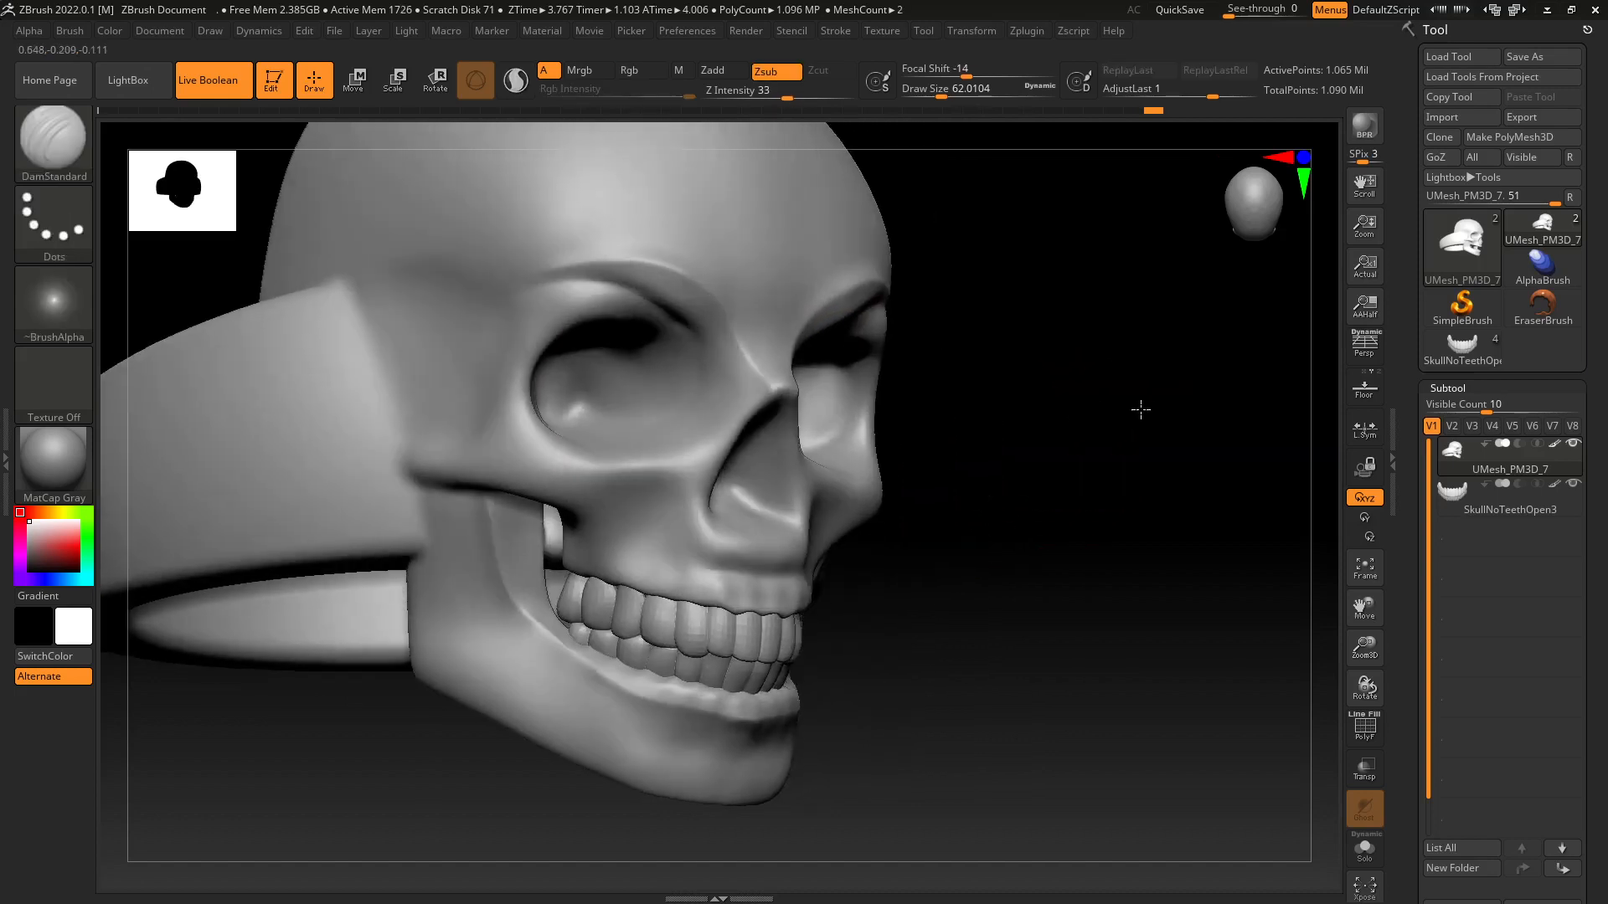
left_click_drag(1141, 409, 1142, 405)
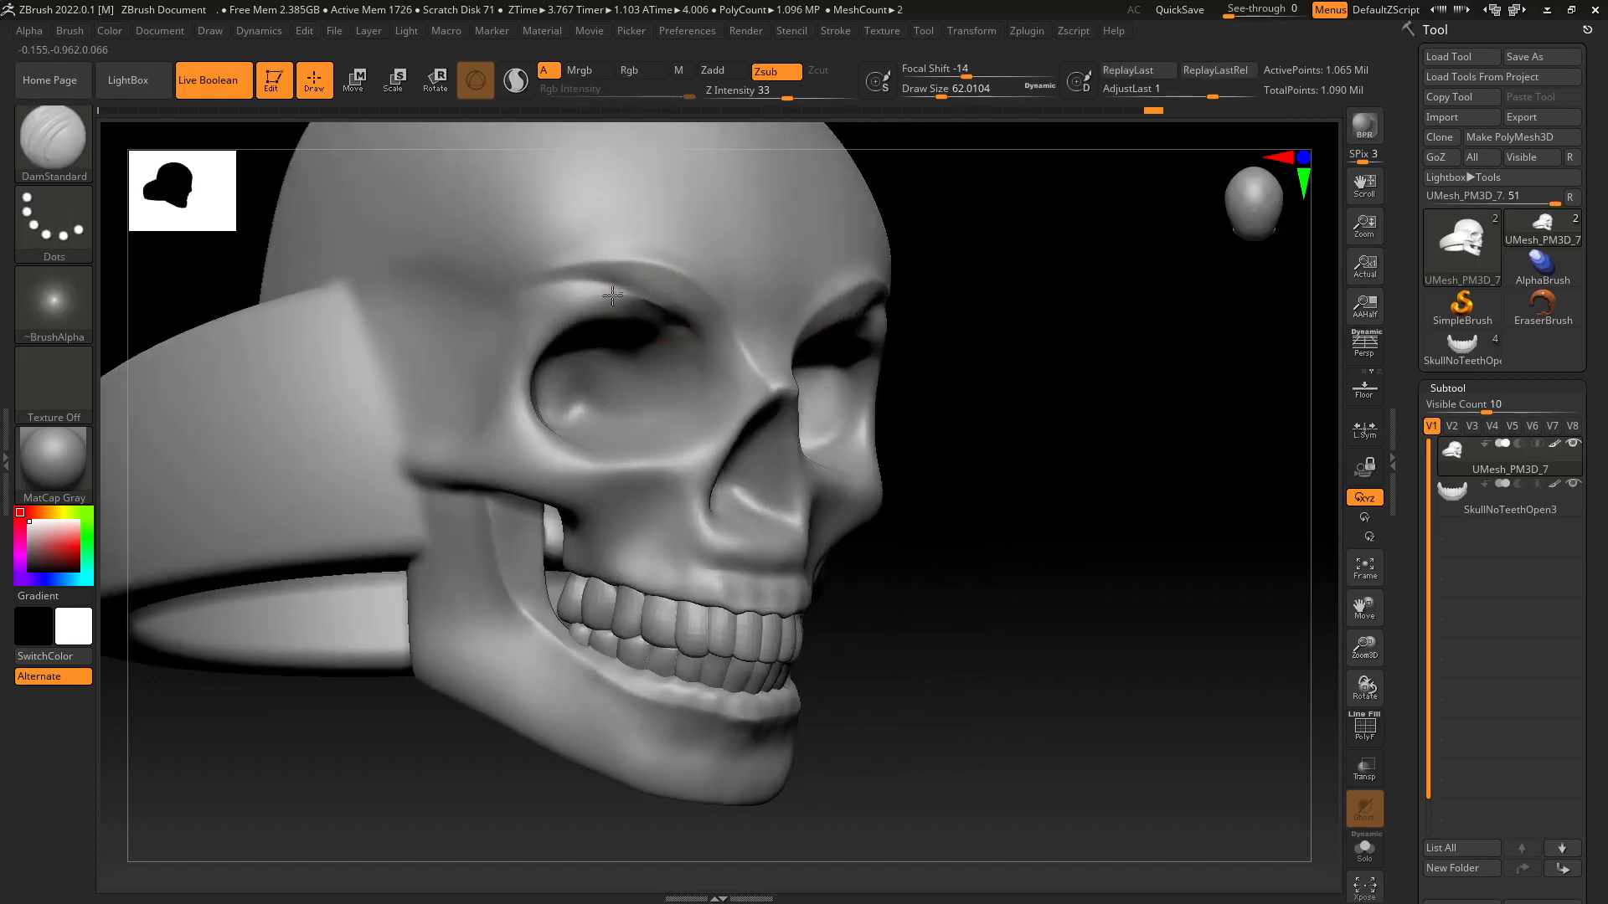
left_click_drag(1052, 499, 1045, 482)
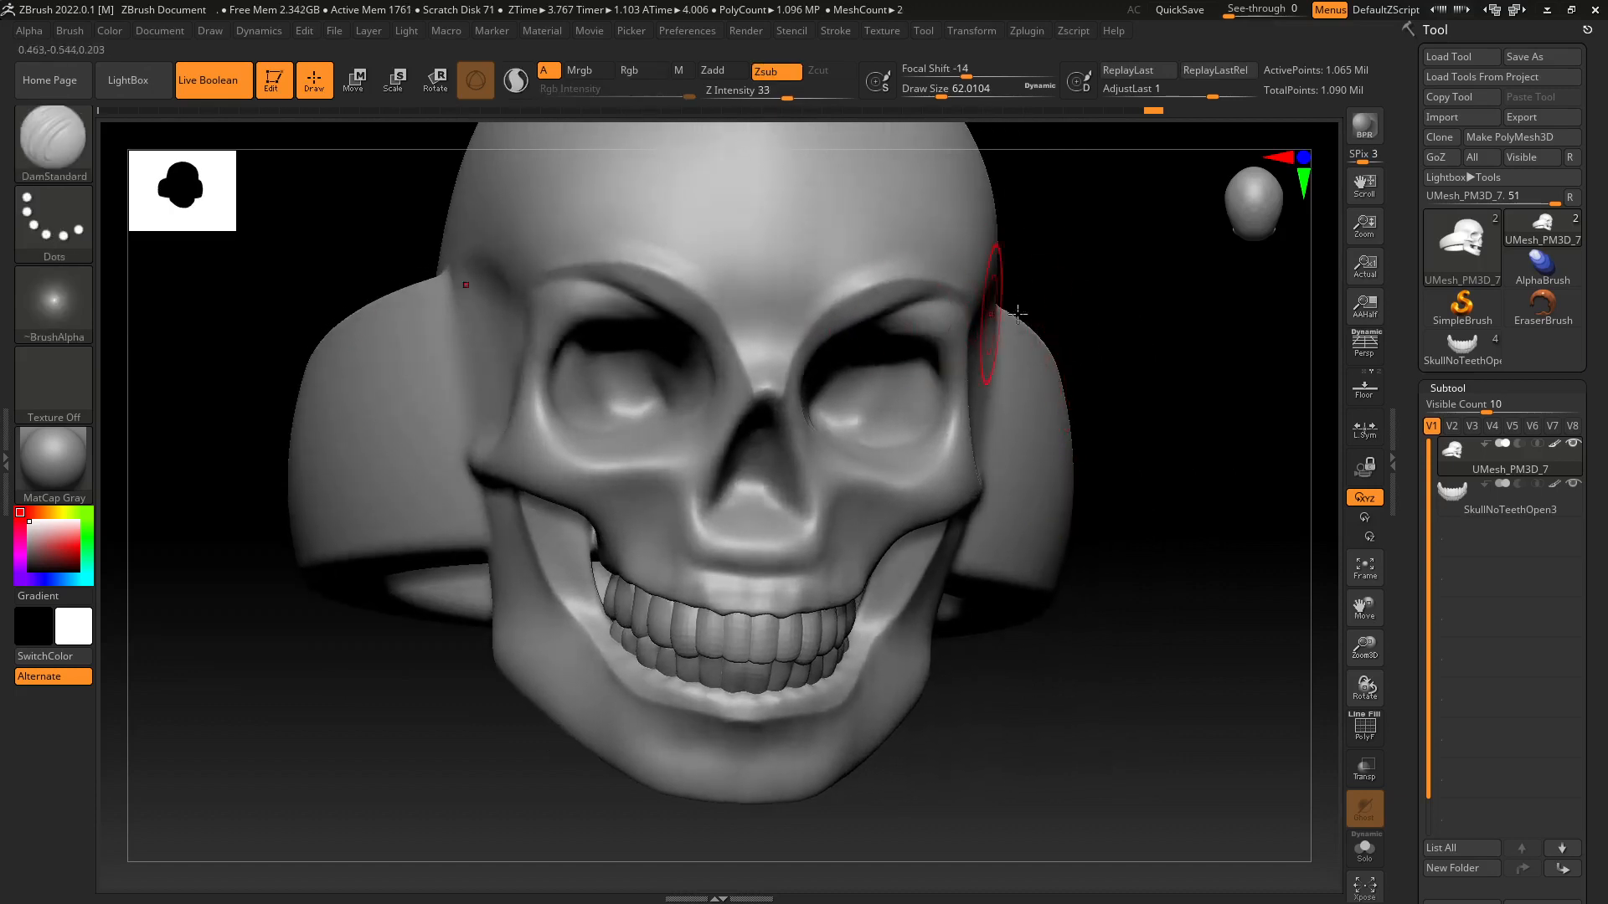
left_click_drag(1017, 312, 1080, 293)
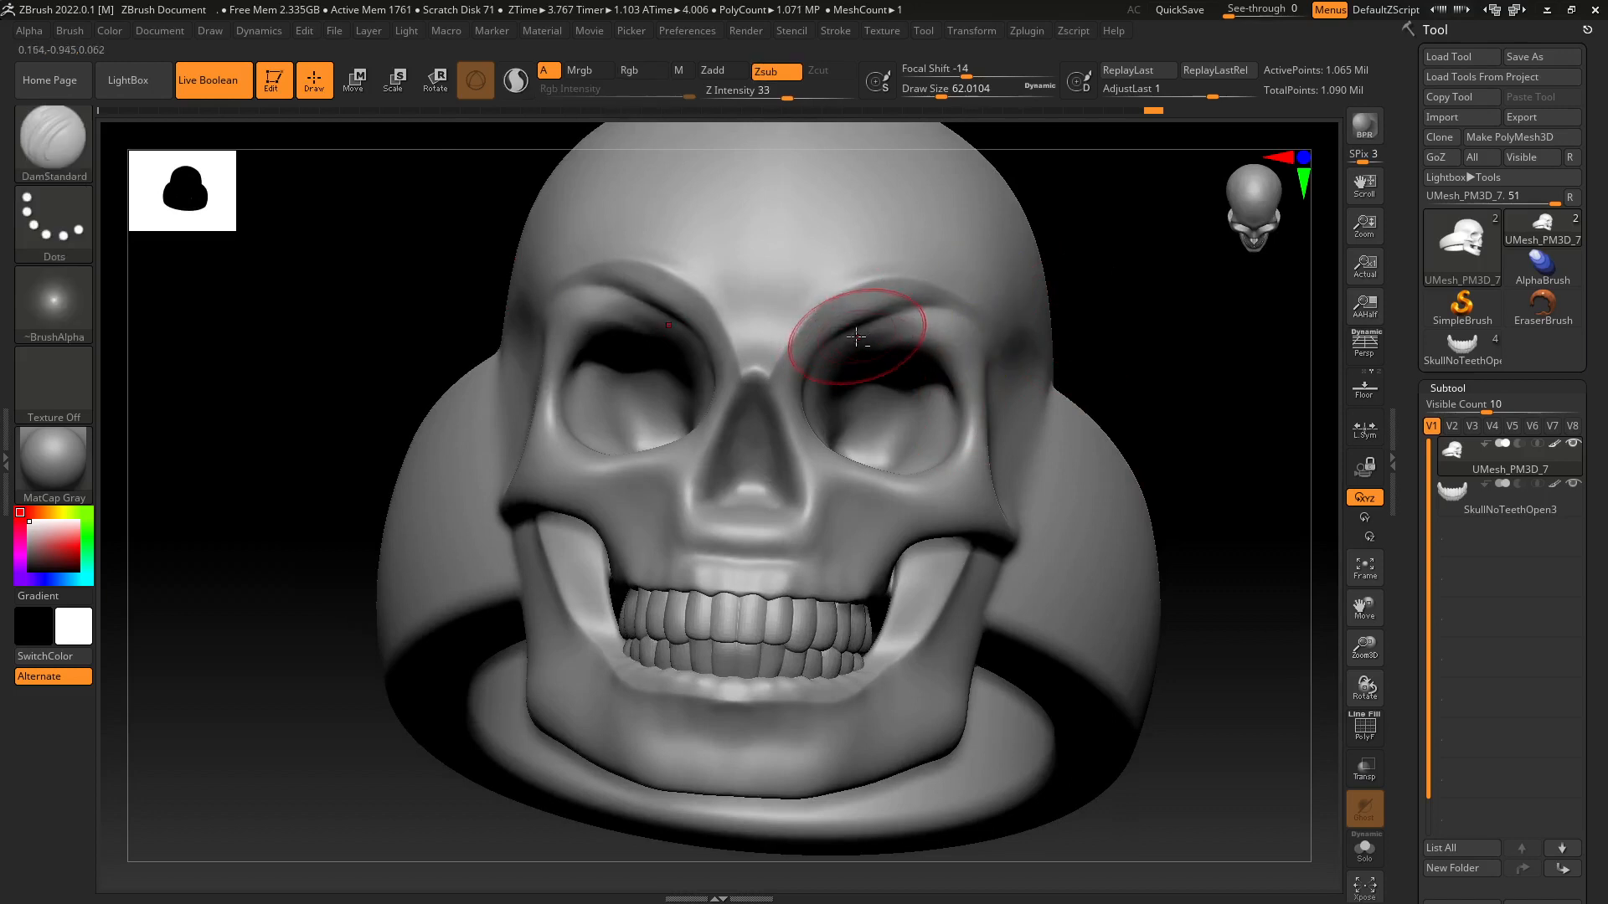
mouse_move(1134, 326)
left_mouse_down()
mouse_move(1177, 370)
mouse_move(1148, 373)
mouse_move(1087, 333)
mouse_move(1174, 374)
left_mouse_up()
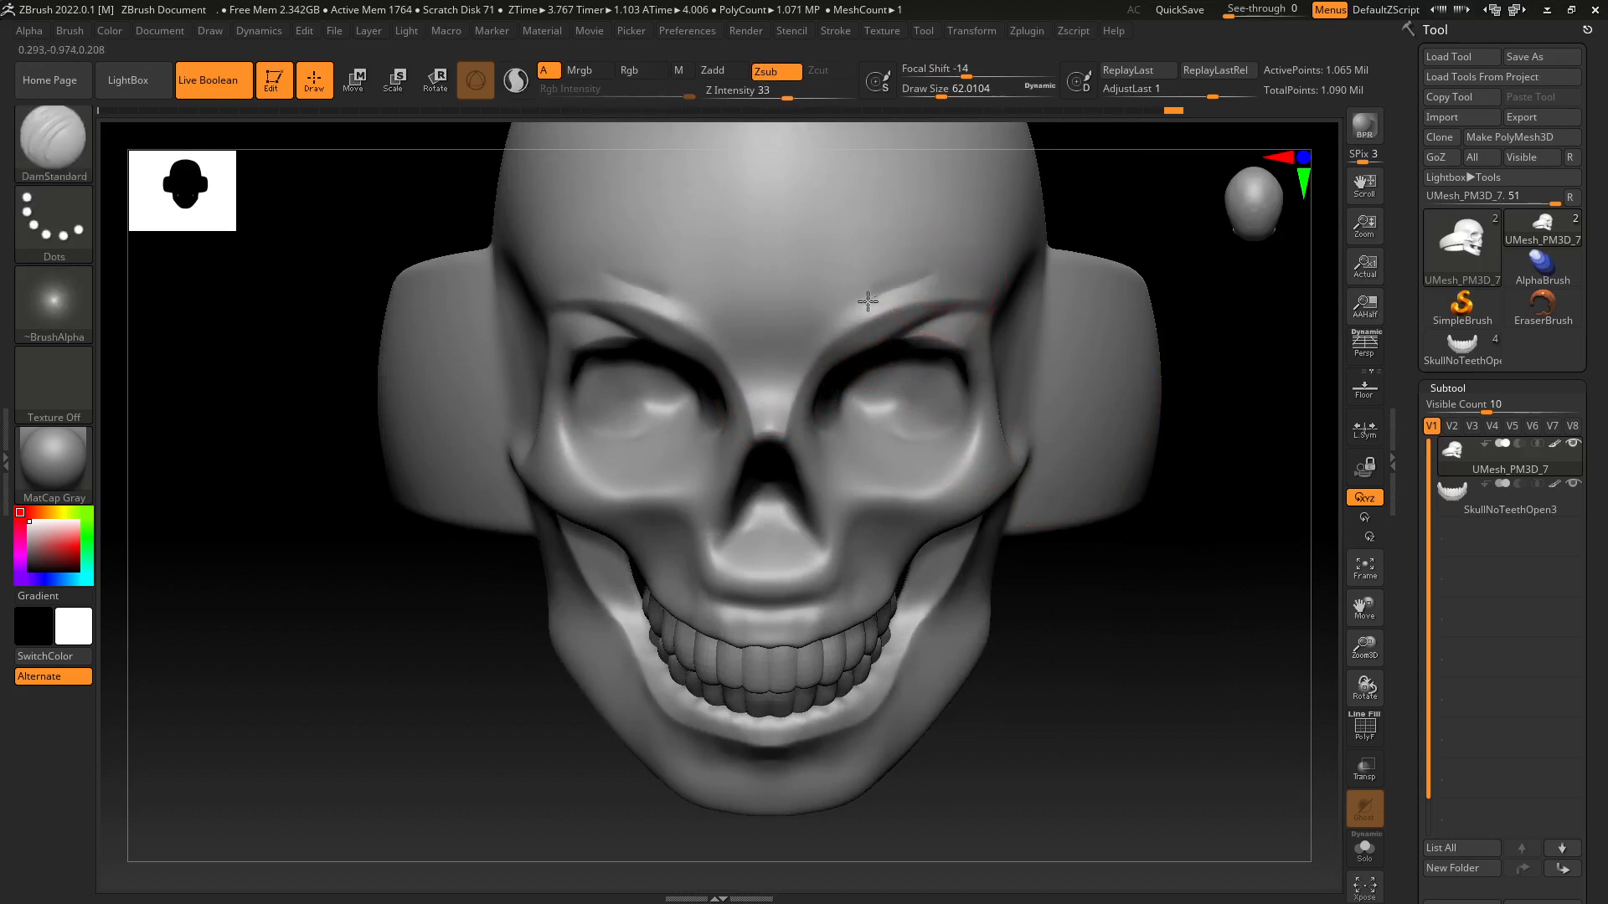
key("shift")
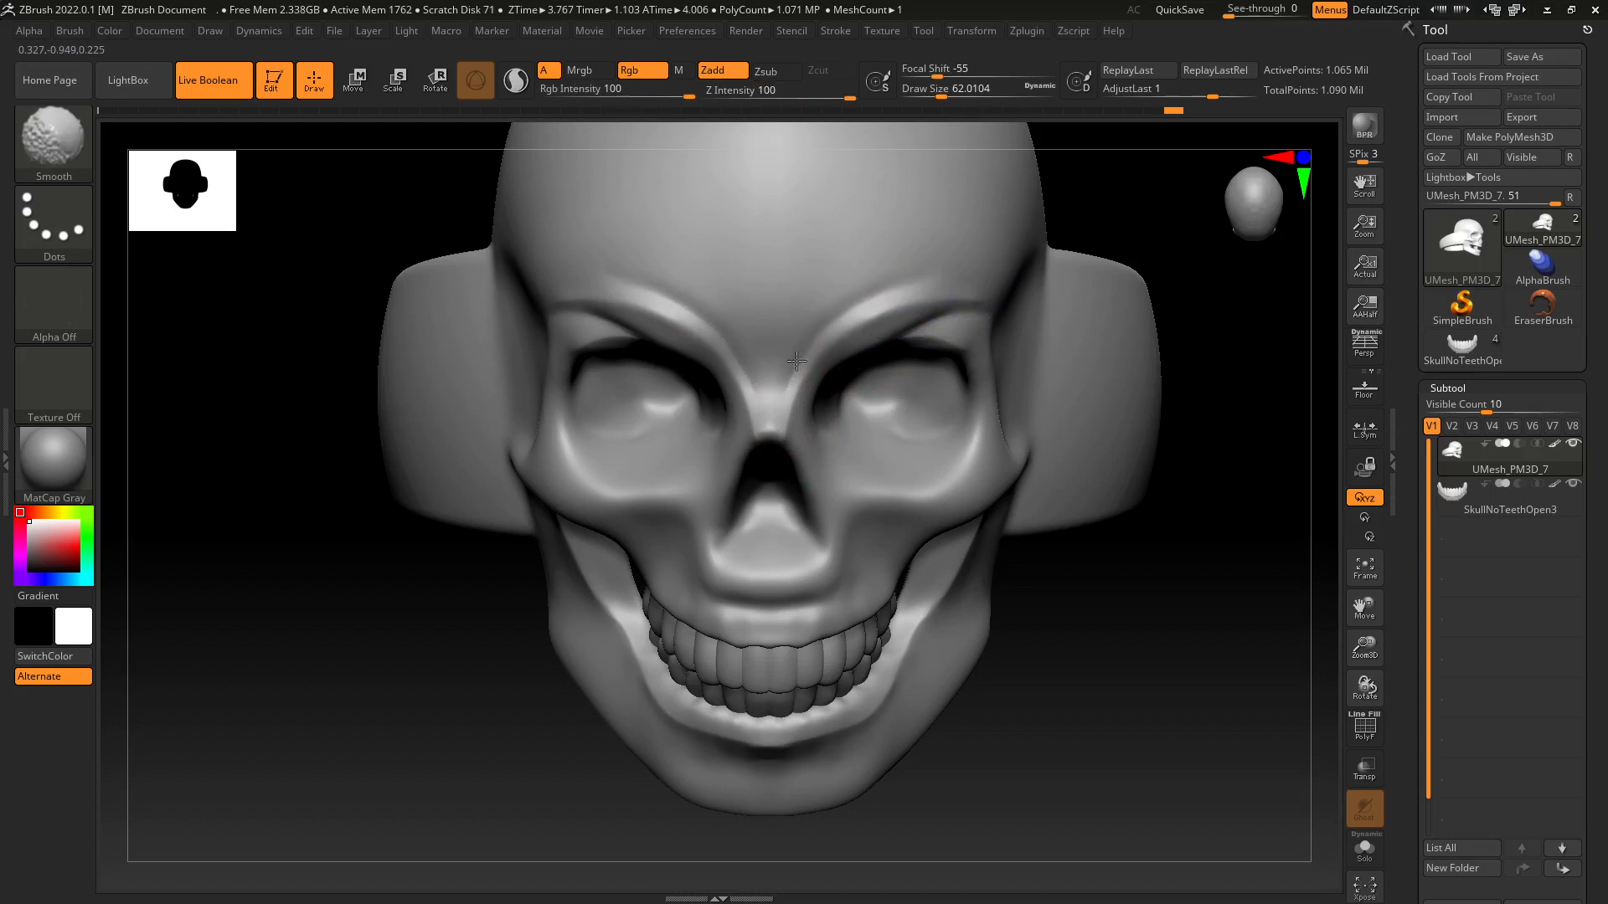
Define the upper edge of the temple hollow and the top of the cheekbone arch with DamStandard, smoothing rough spots.
mouse_move(1095, 545)
left_mouse_down()
mouse_move(1135, 500)
mouse_move(1026, 556)
mouse_move(1052, 574)
mouse_move(947, 417)
left_mouse_up()
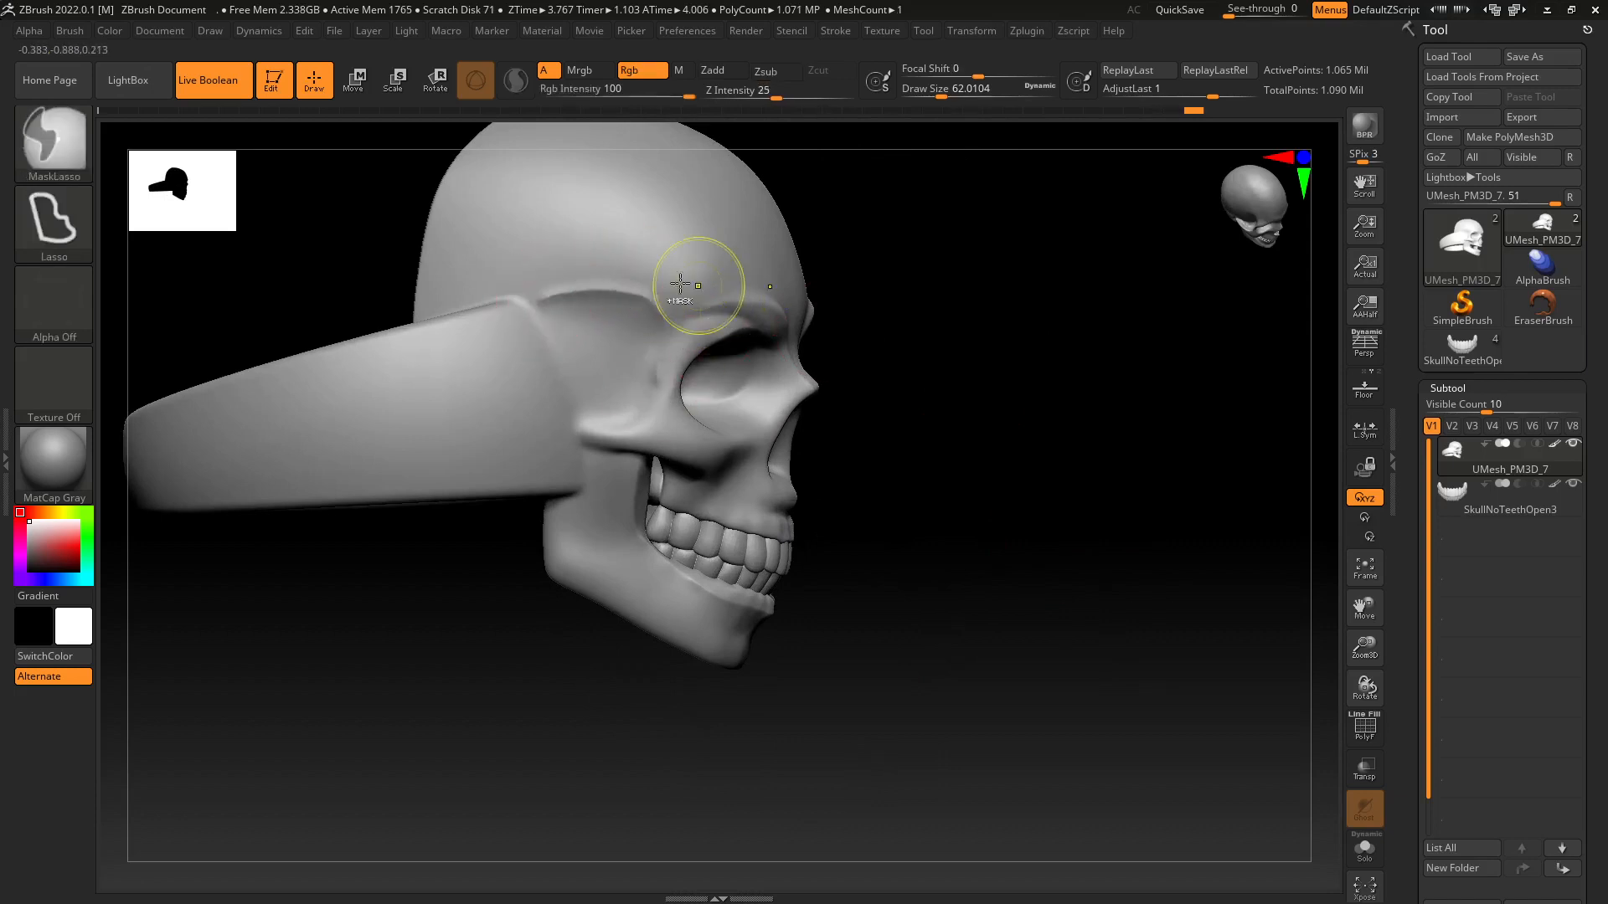
left_click_drag(700, 280, 556, 294, "shift")
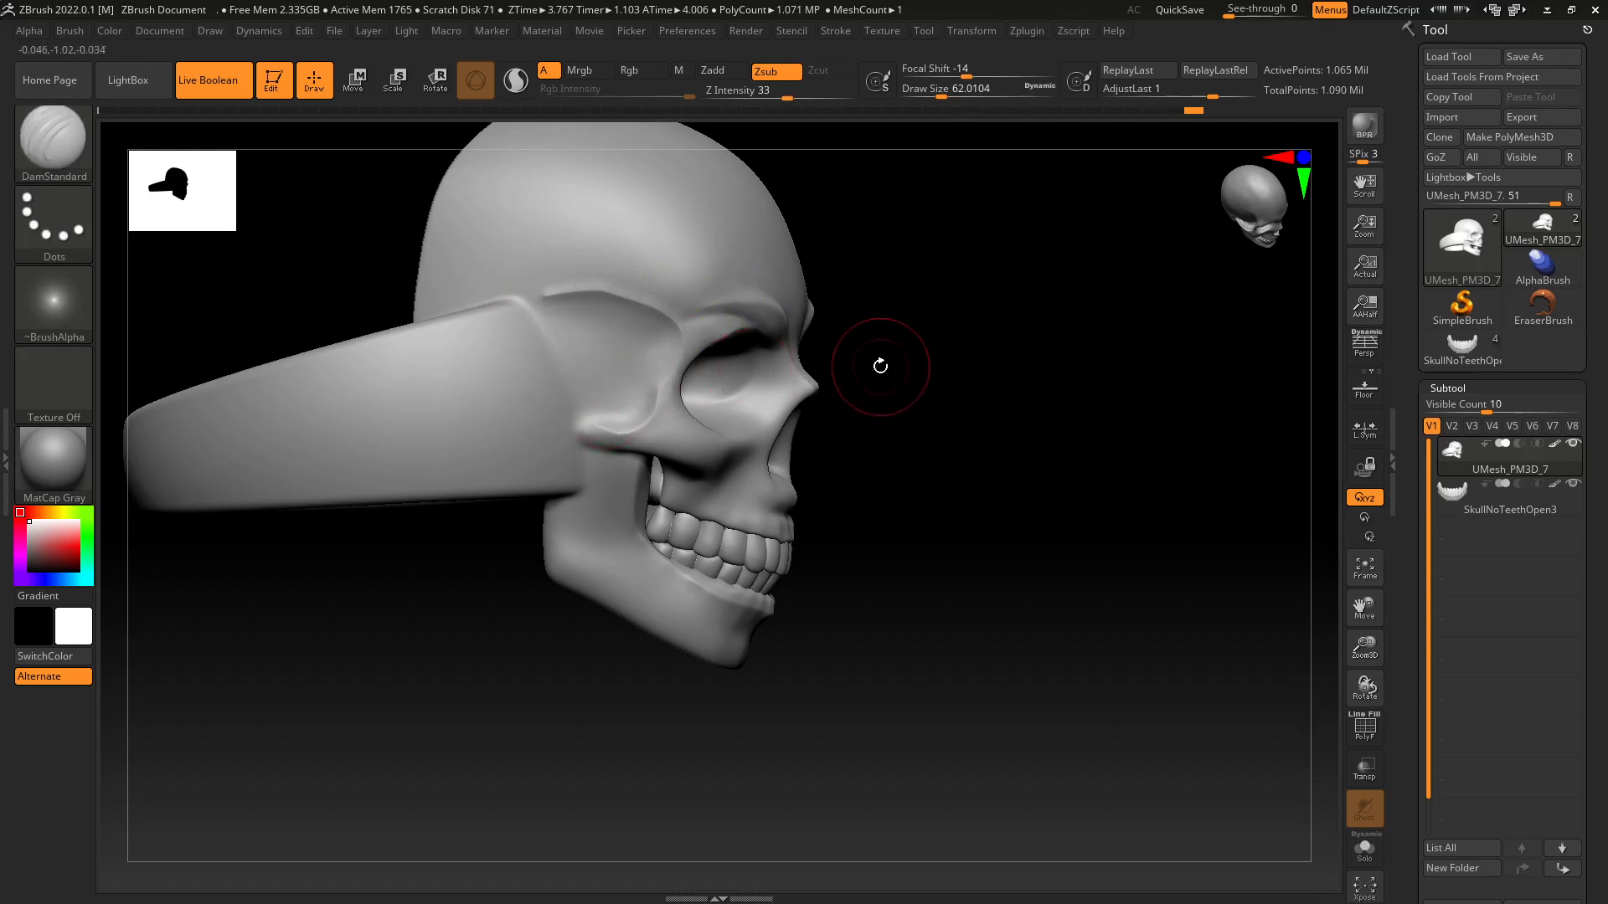
left_click_drag(976, 413, 796, 377)
key("shift")
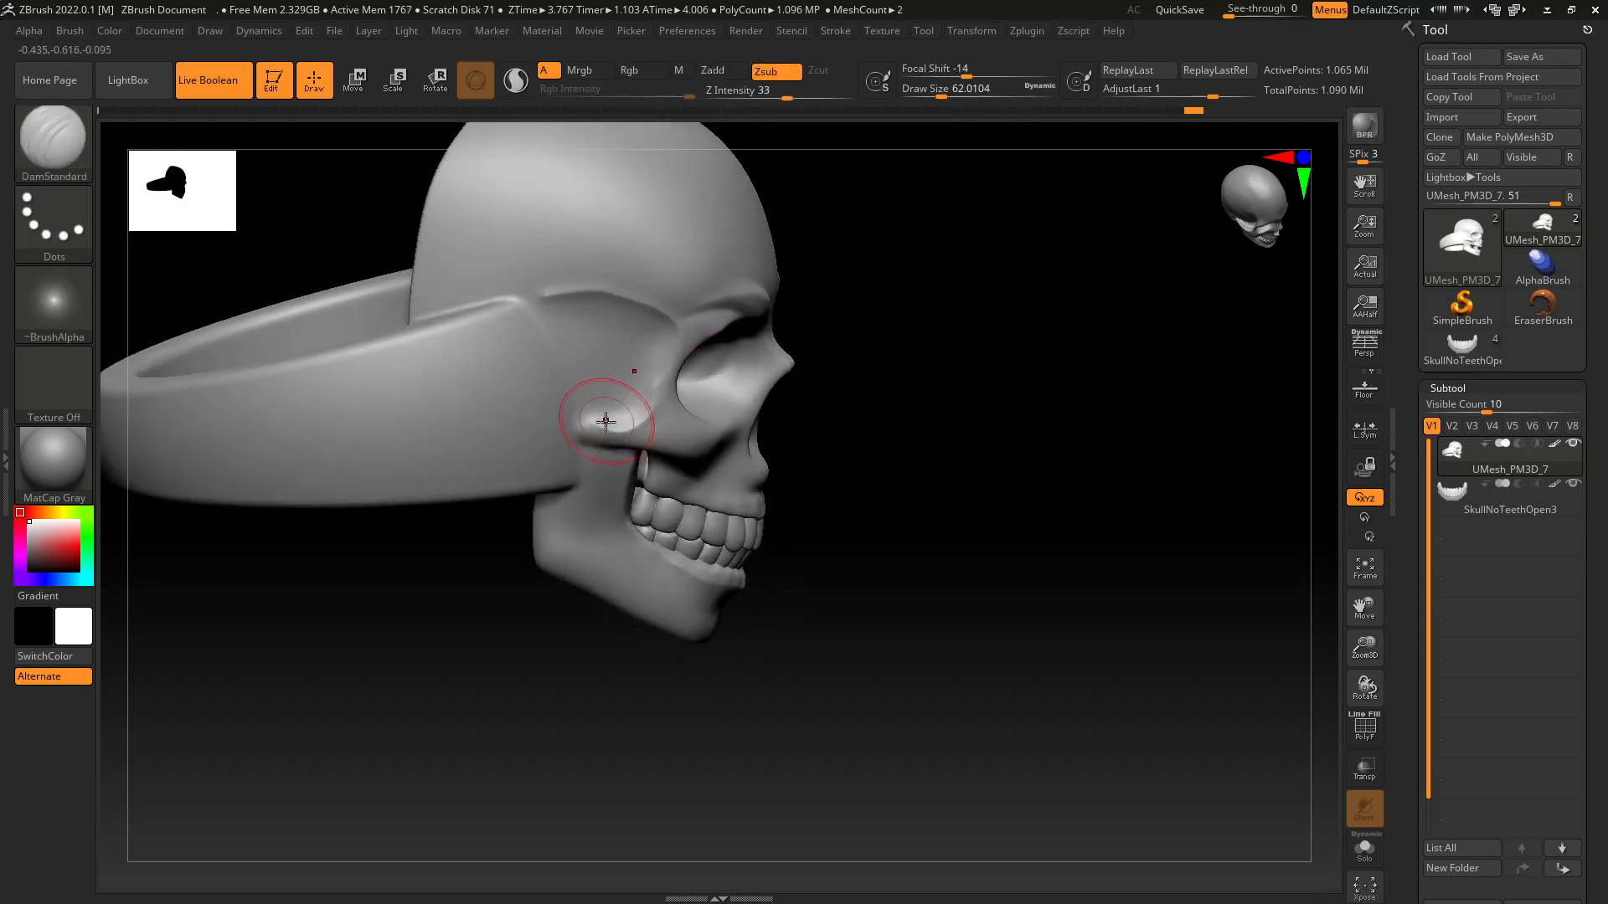
key("shift")
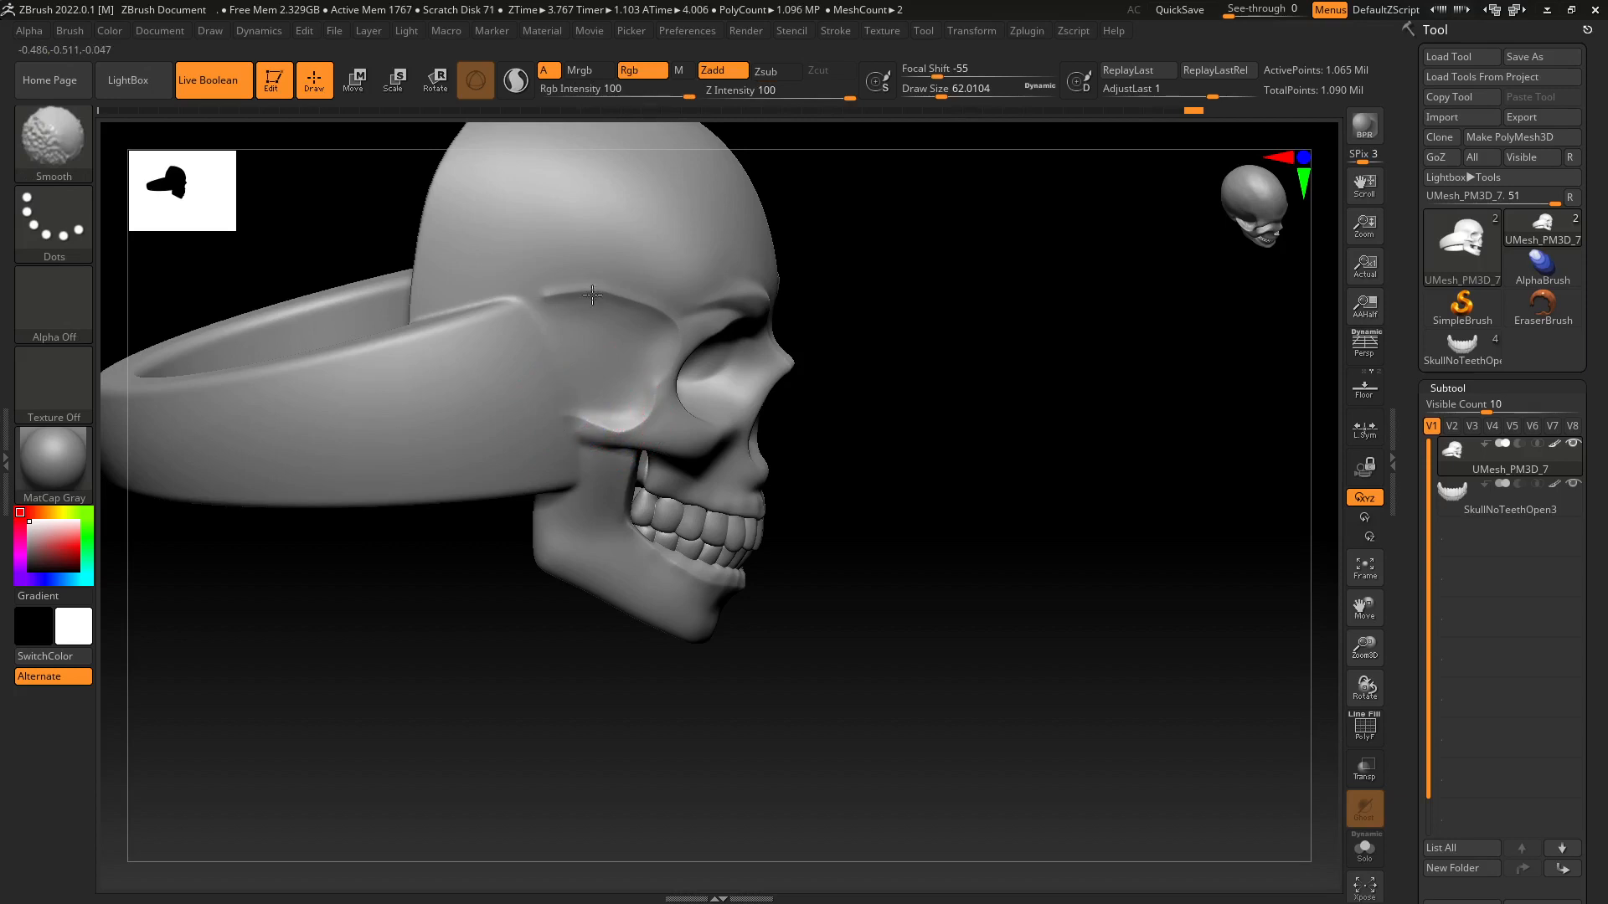
mouse_move(1027, 456)
left_mouse_down()
mouse_move(955, 449)
mouse_move(918, 495)
mouse_move(983, 478)
mouse_move(980, 444)
left_mouse_up()
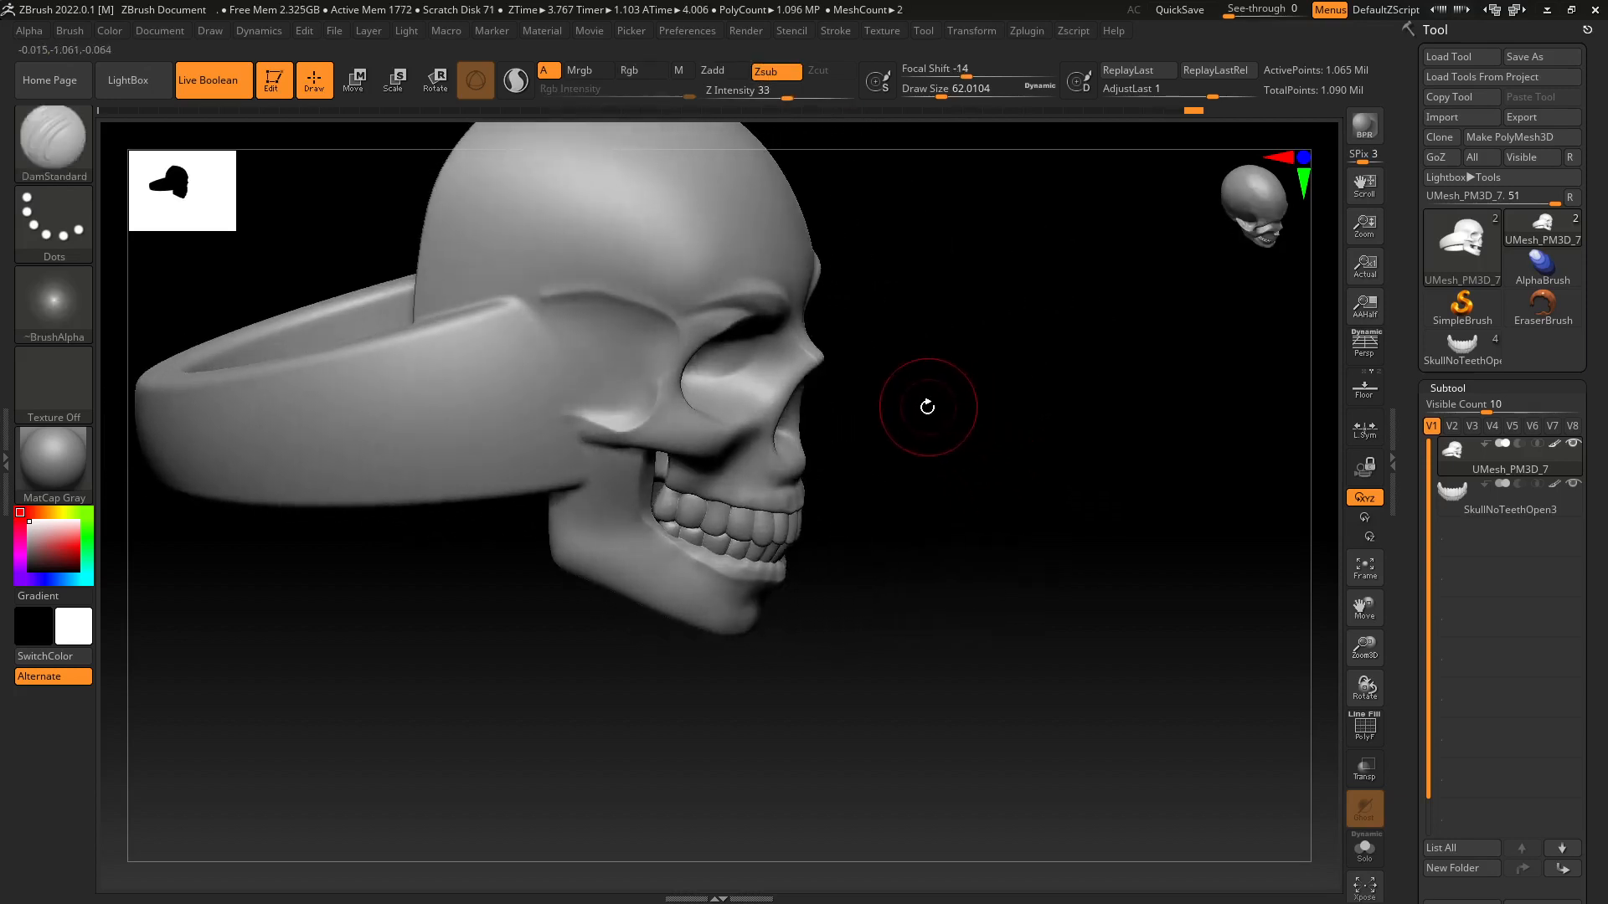
Switch to the hPolish brush at draw size about 41 and flatten the brow ridge and outer upper eye socket rim.
key("b")
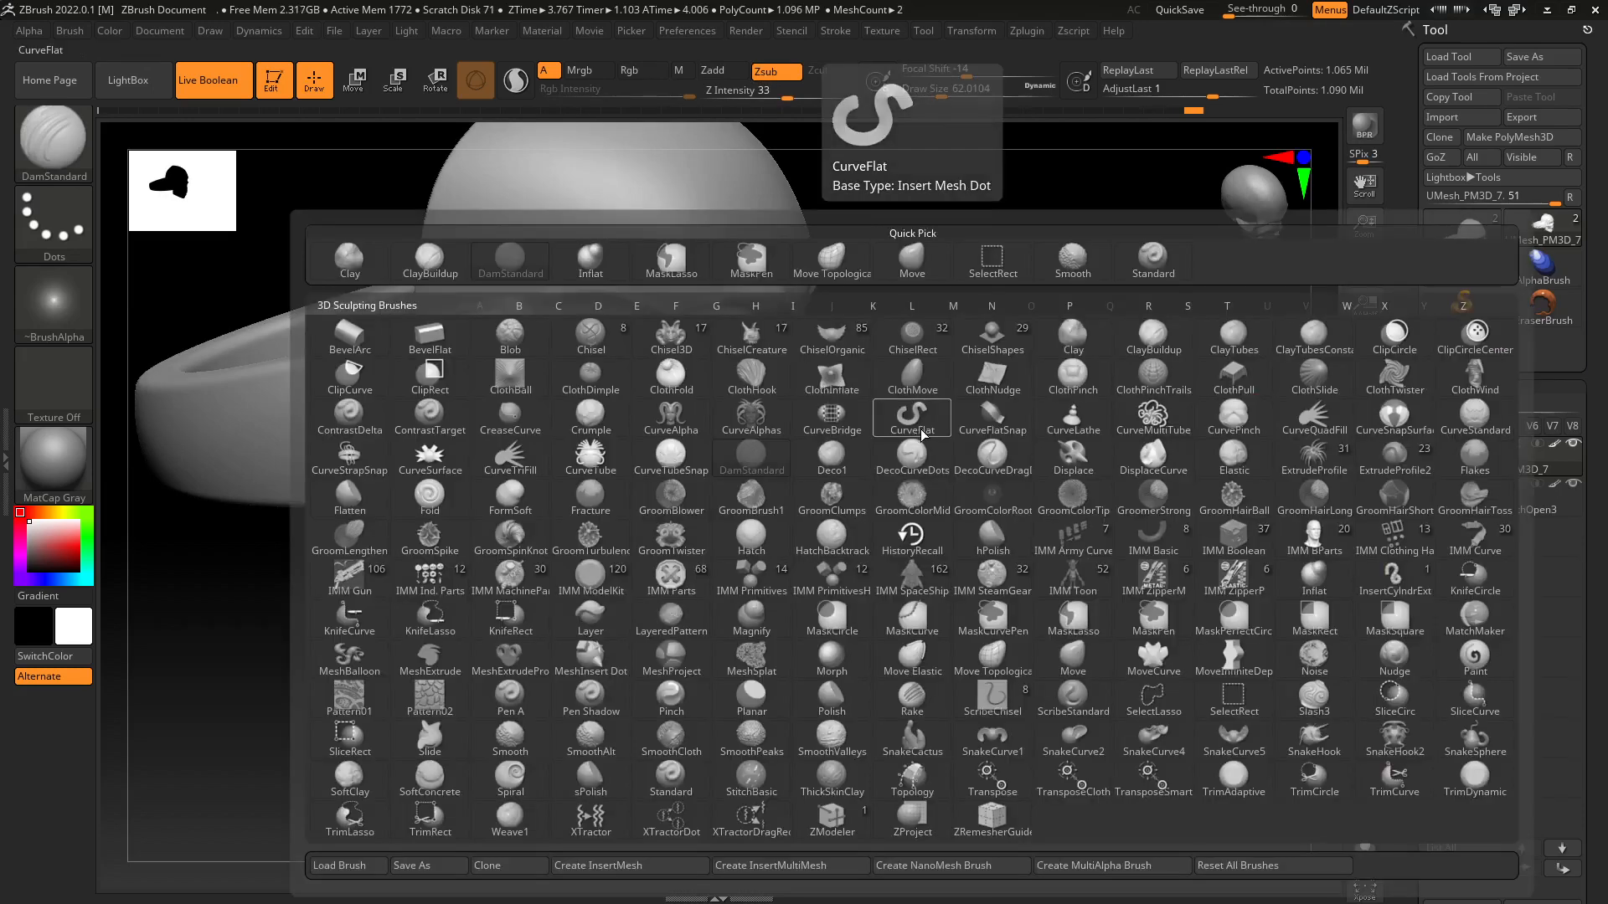
key("h")
key("p")
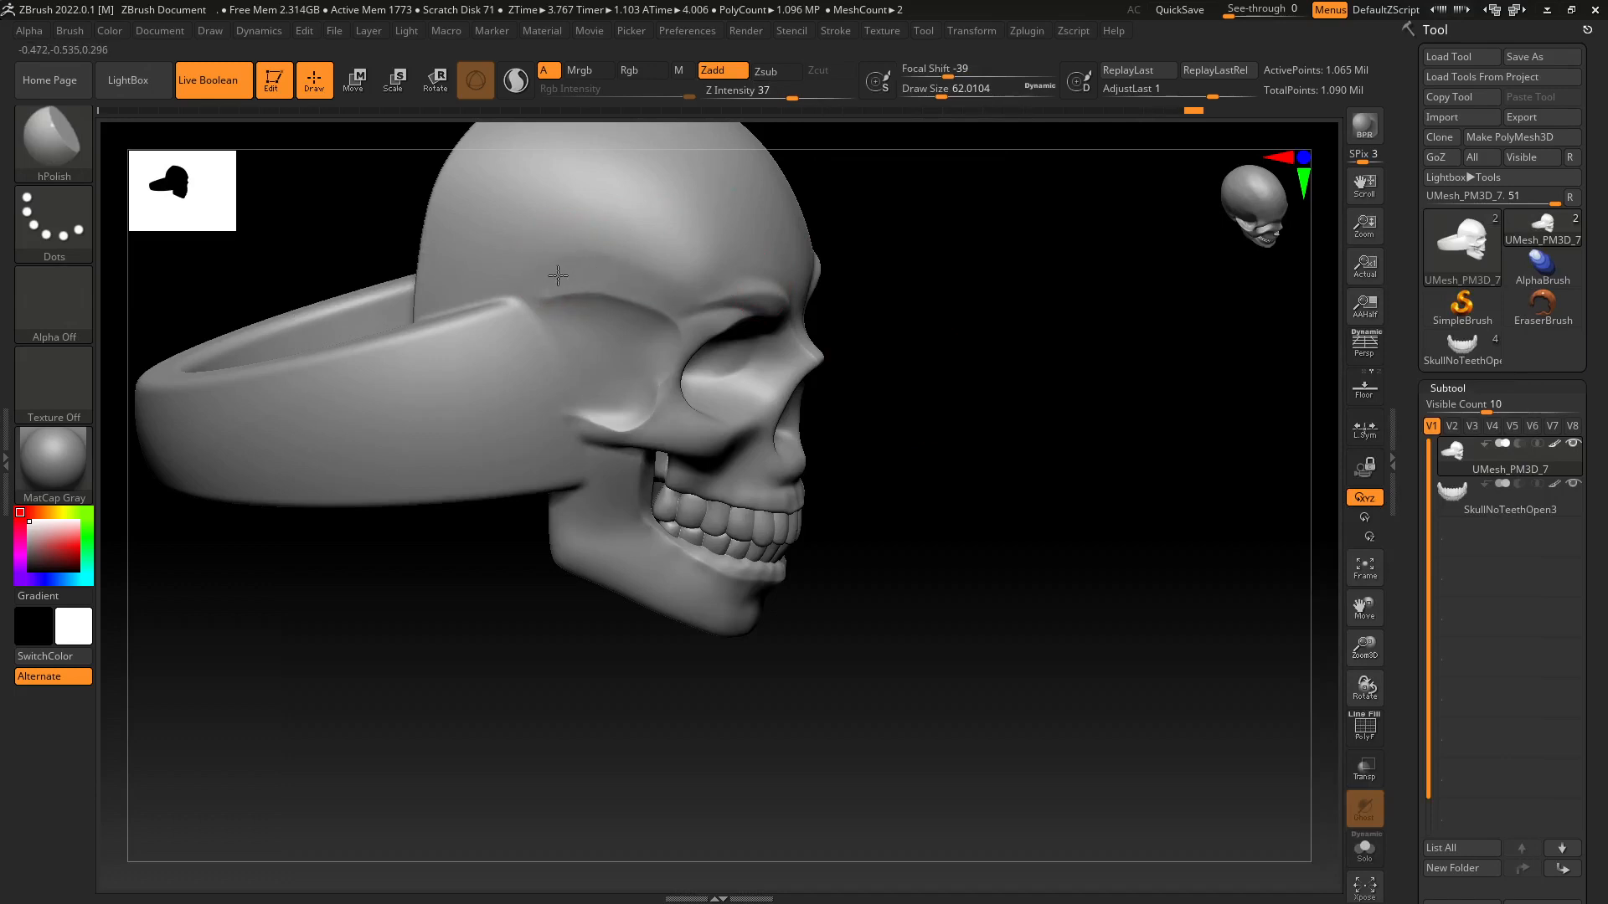
left_click_drag(1105, 420, 1022, 430)
mouse_move(1136, 462)
left_mouse_down()
mouse_move(1156, 428)
mouse_move(1169, 455)
left_mouse_up()
key("s")
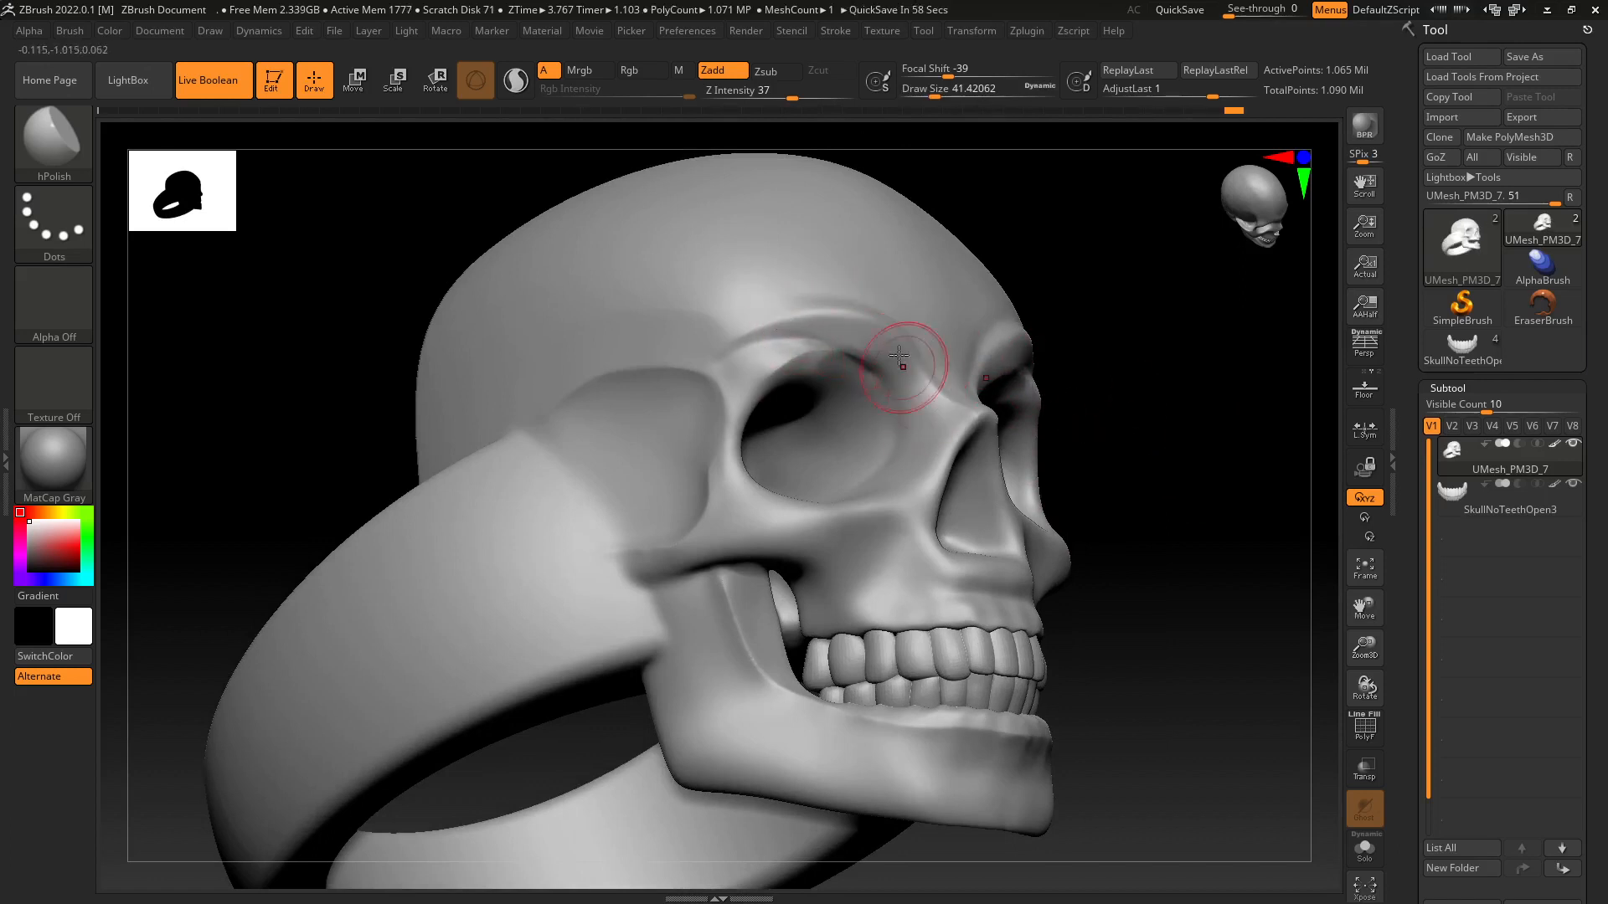
left_click_drag(1043, 335, 813, 370)
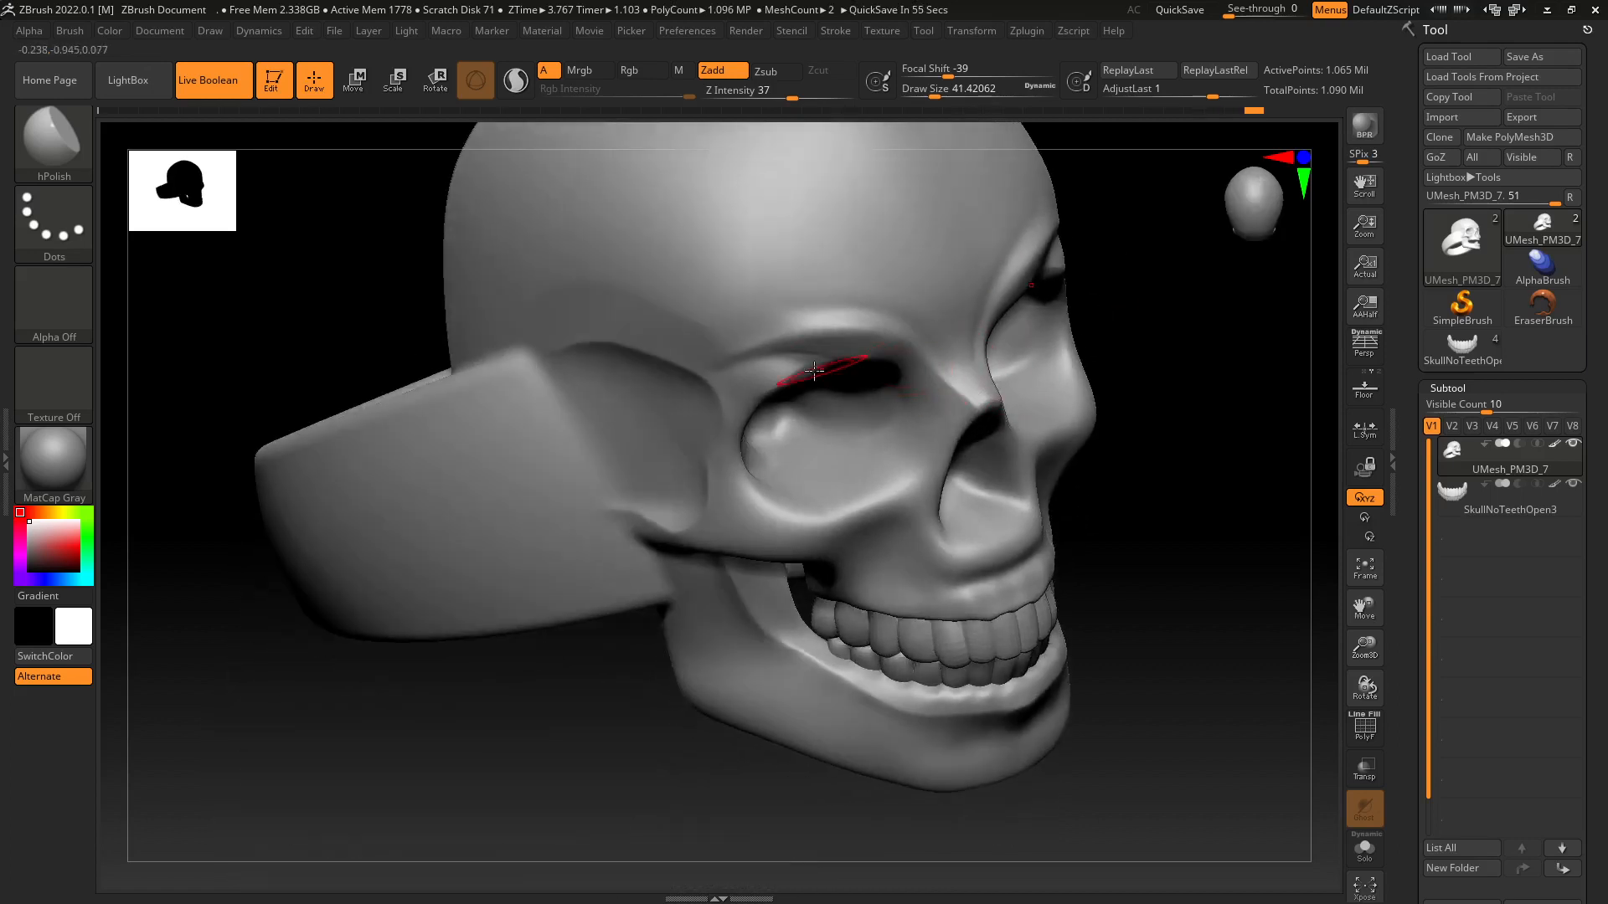
left_click_drag(1190, 429, 1038, 448)
mouse_move(1248, 409)
left_mouse_down("alt")
mouse_move(1151, 339)
mouse_move(1066, 463)
mouse_move(1098, 431)
mouse_move(1051, 564)
mouse_move(990, 510)
mouse_move(1022, 506)
mouse_move(1042, 566)
mouse_move(1035, 519)
left_mouse_up("alt")
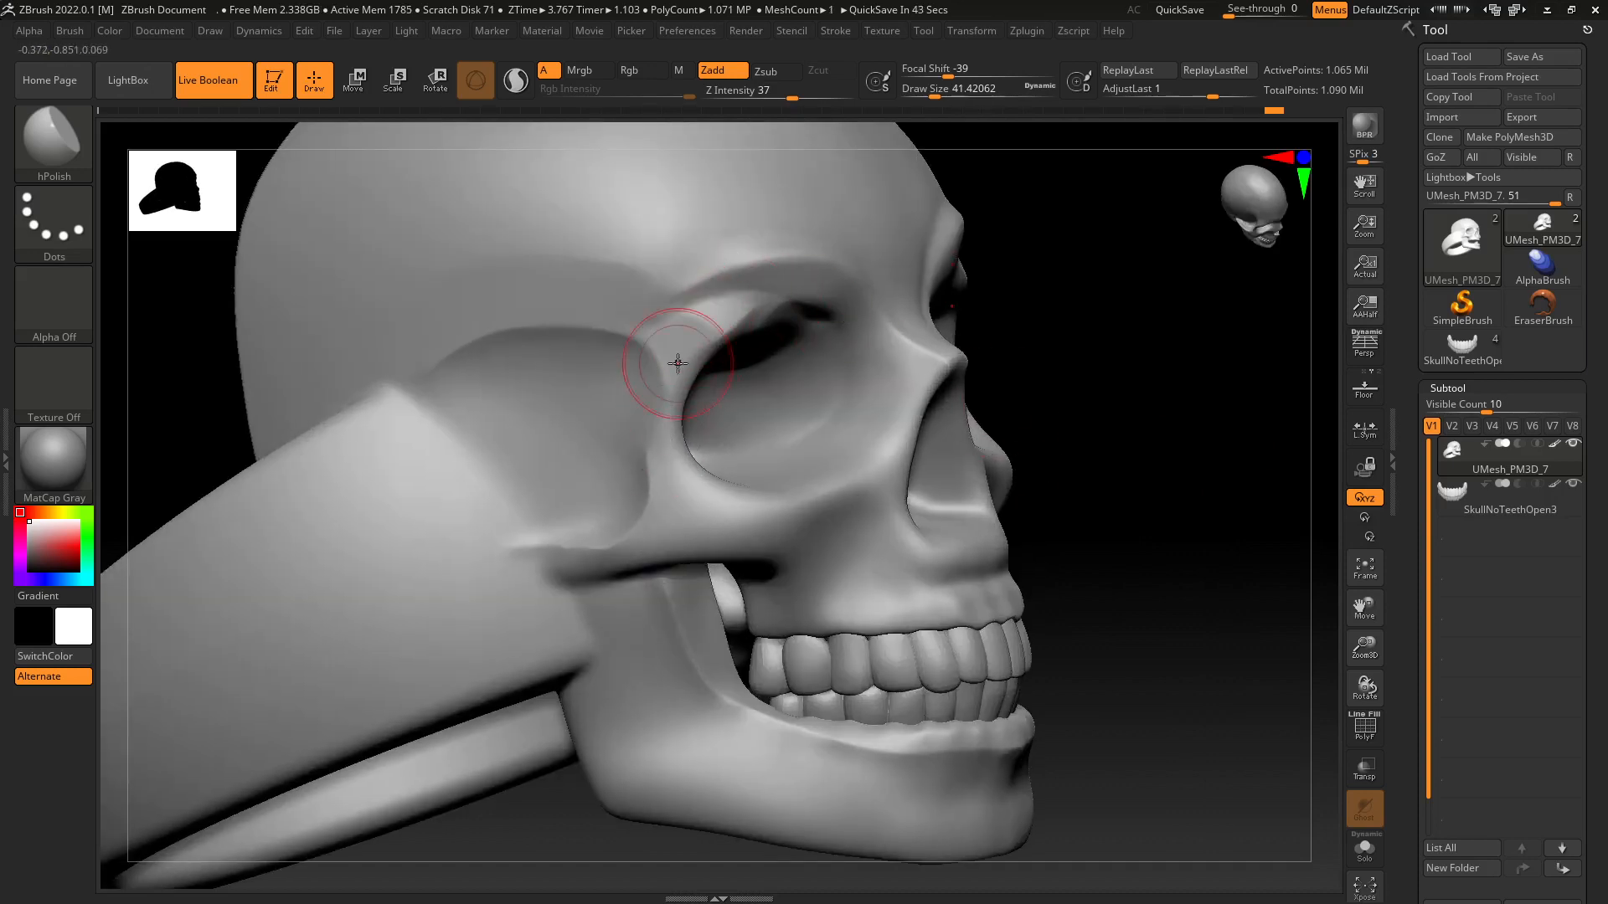
Enlarge the hPolish draw size to about 68 and flatten the cheekbone below the outer eye socket.
key("s")
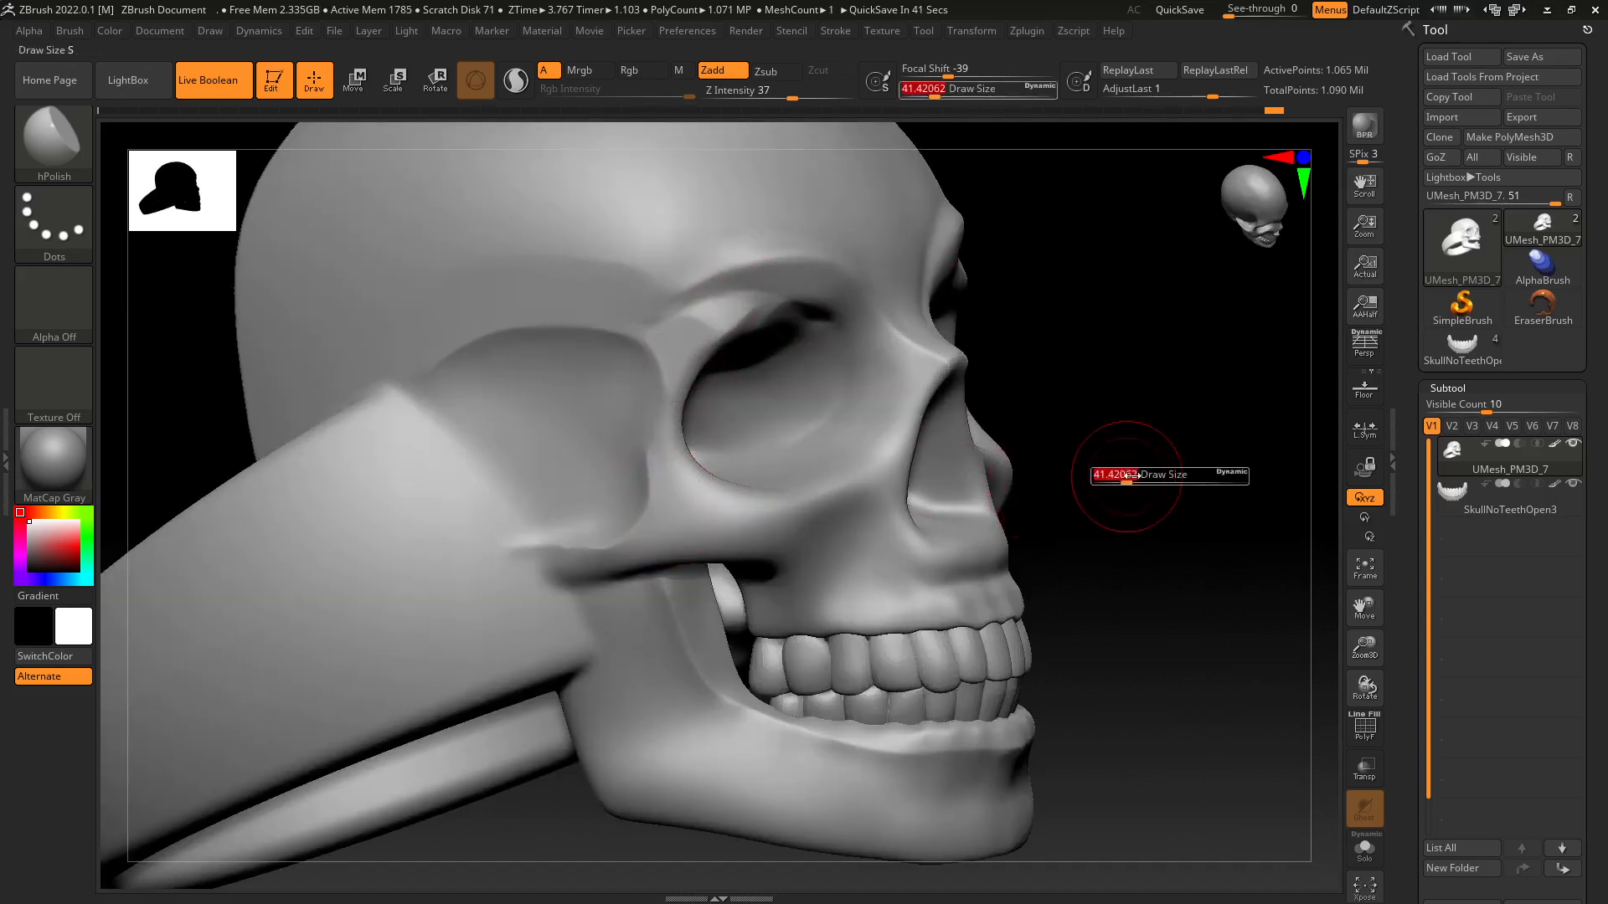
left_click_drag(1132, 475, 1151, 475)
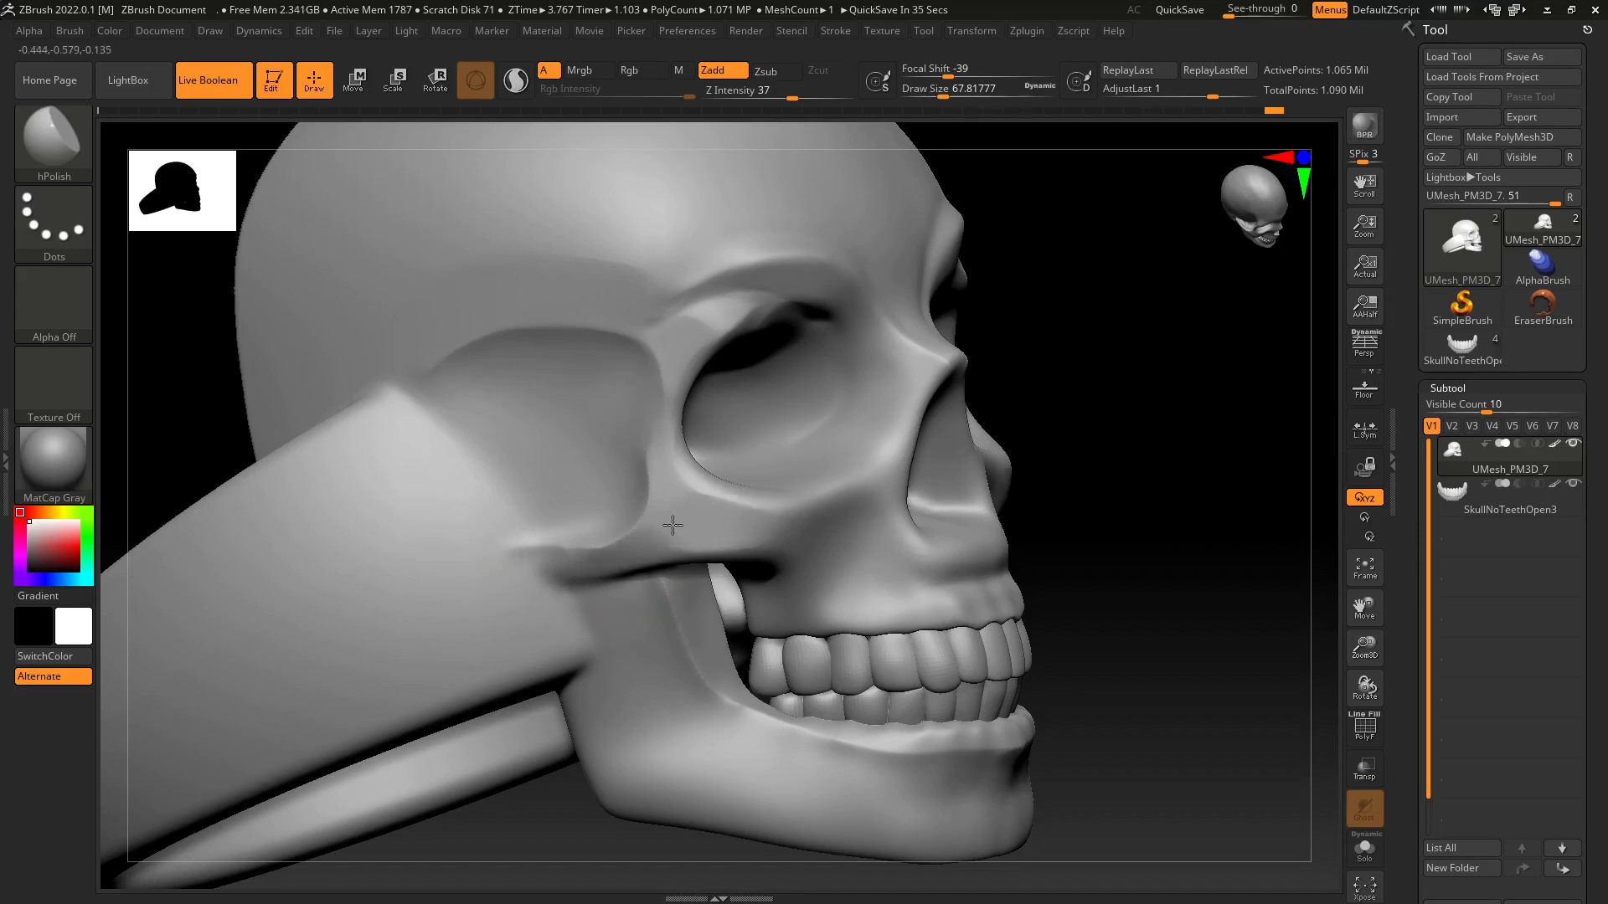
left_click_drag(1156, 545, 1124, 546)
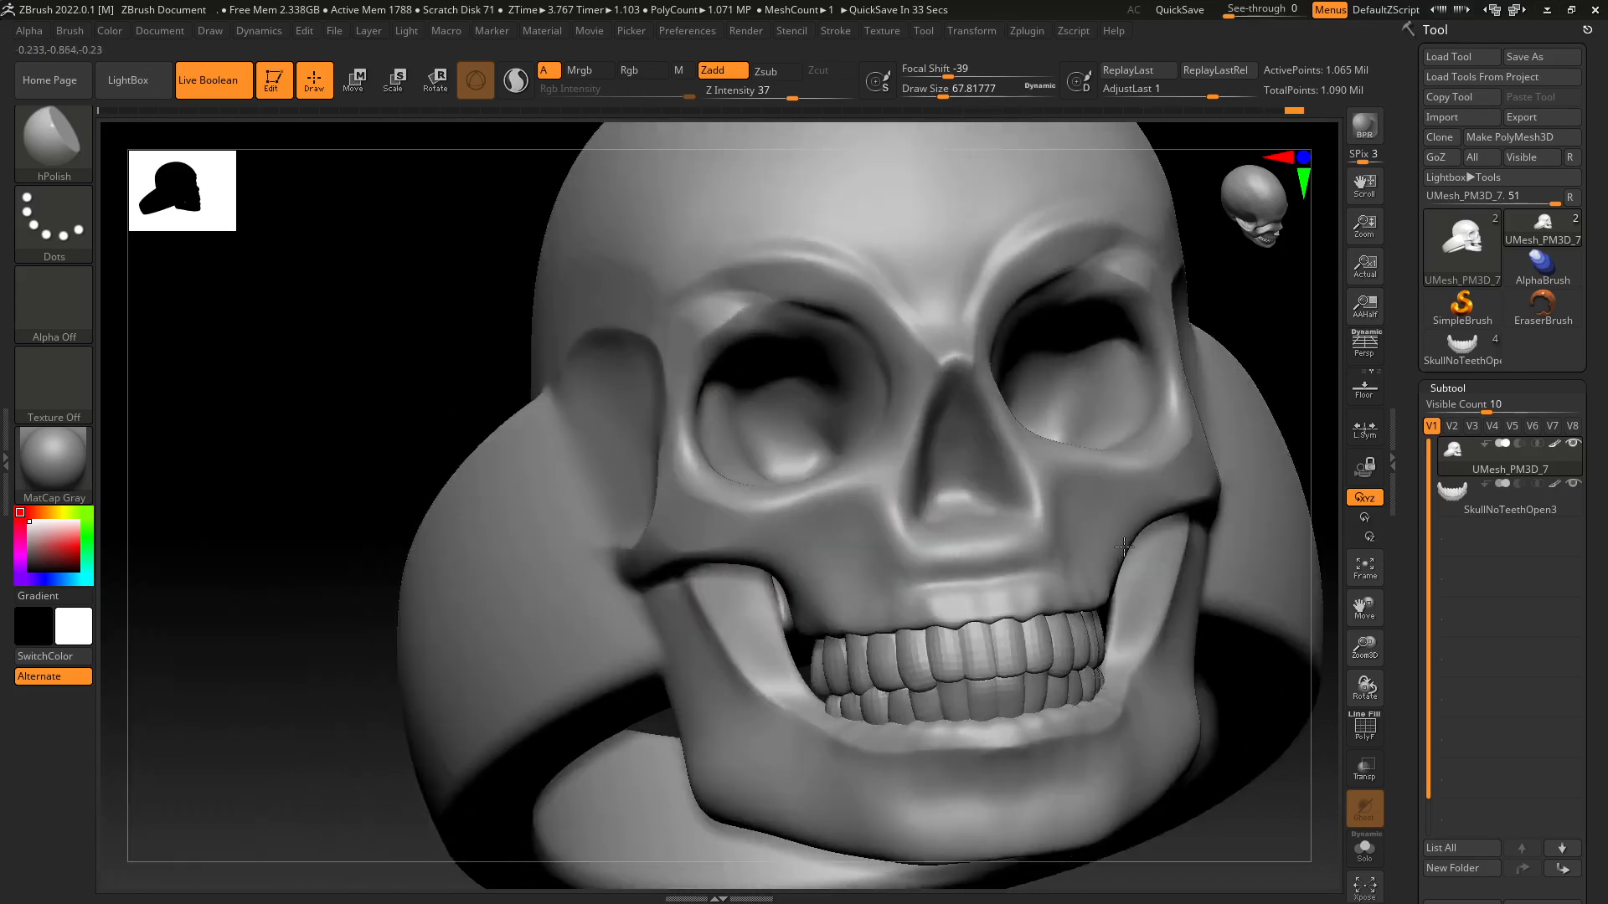
right_click_drag(1124, 546, 1116, 542, "shift")
Polish the outer side and front edge of the rear jaw below the cheekbone into flatter planes.
right_click_drag(545, 686, 506, 515, "ctrl")
right_click_drag(492, 582, 510, 709, "ctrl")
right_click_drag(435, 591, 352, 398, "alt")
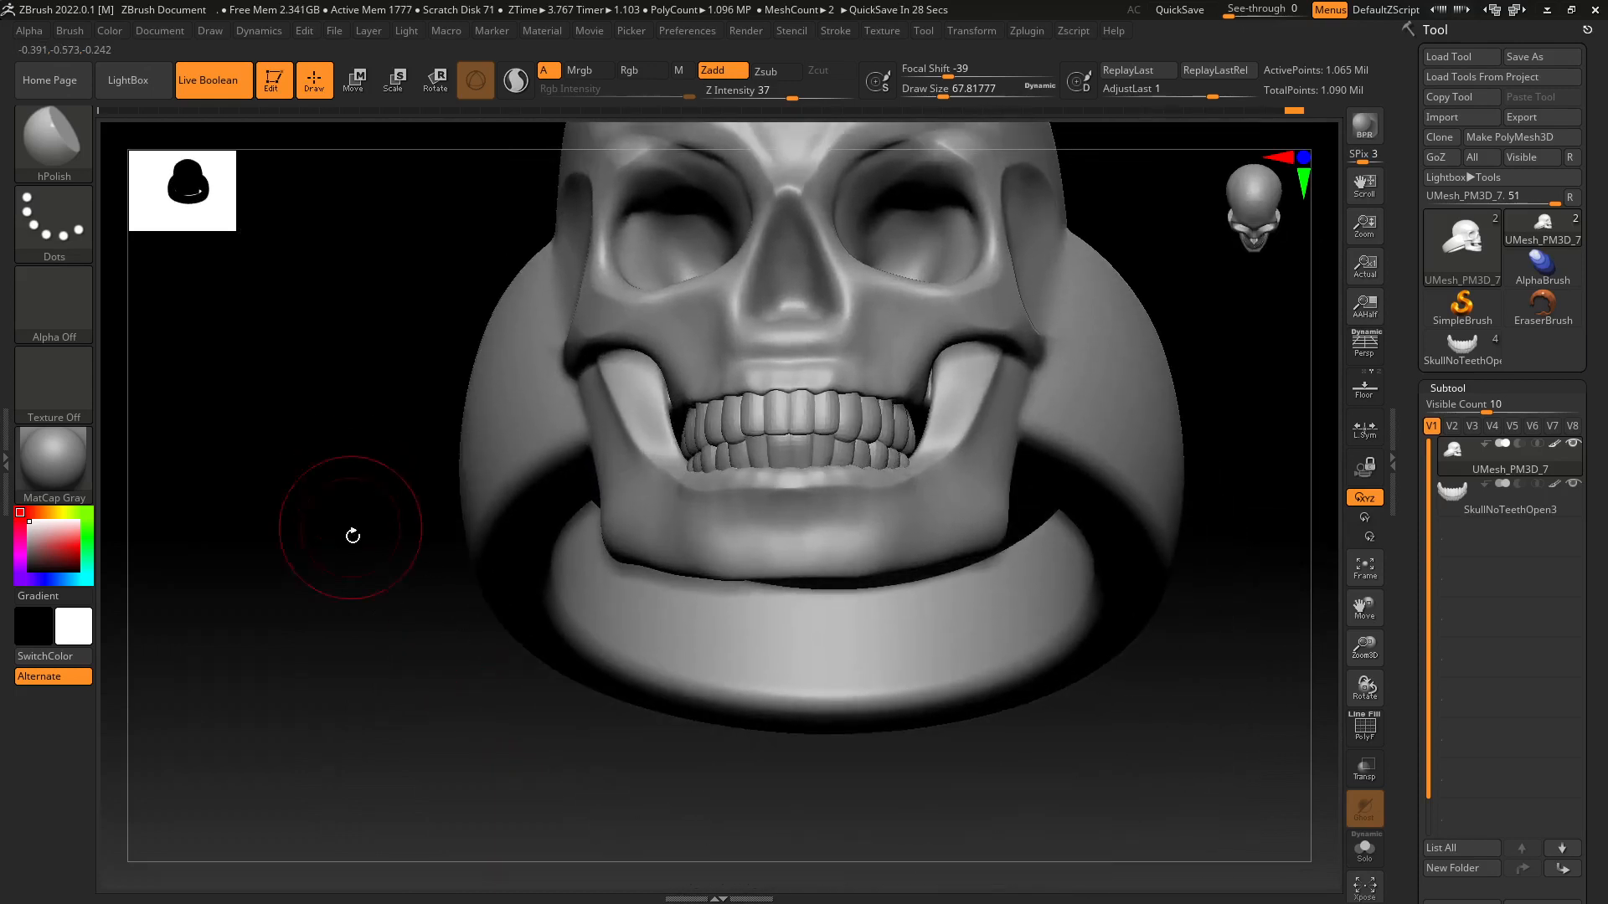
right_click_drag(353, 536, 491, 453)
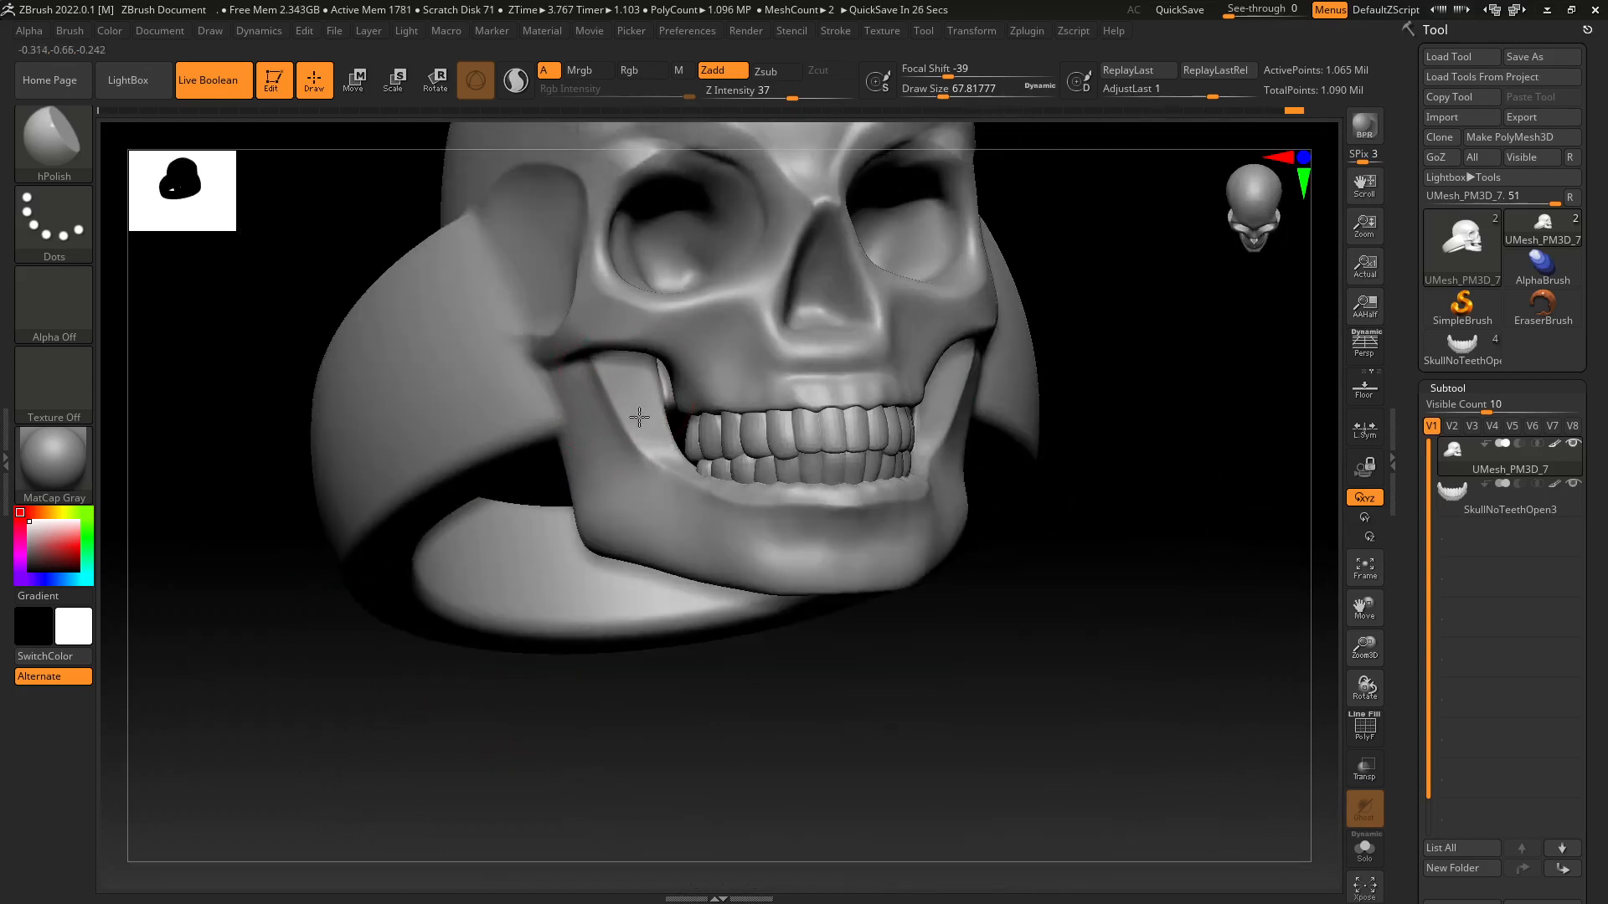
right_click_drag(984, 578, 1072, 592)
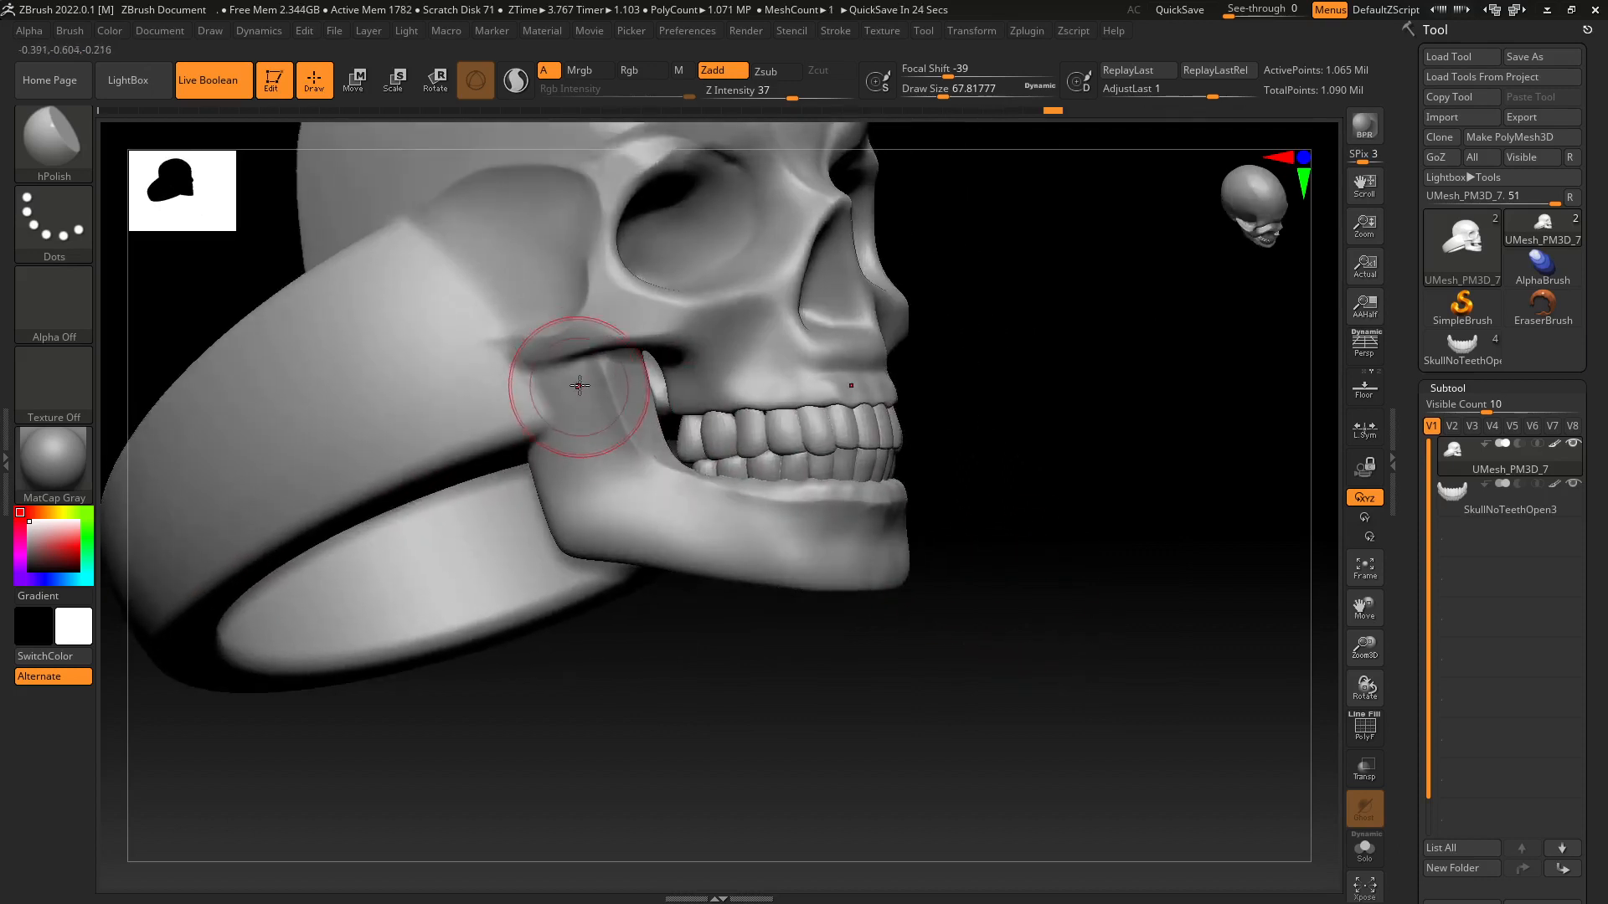
left_click_drag(660, 362, 666, 416, "ctrl")
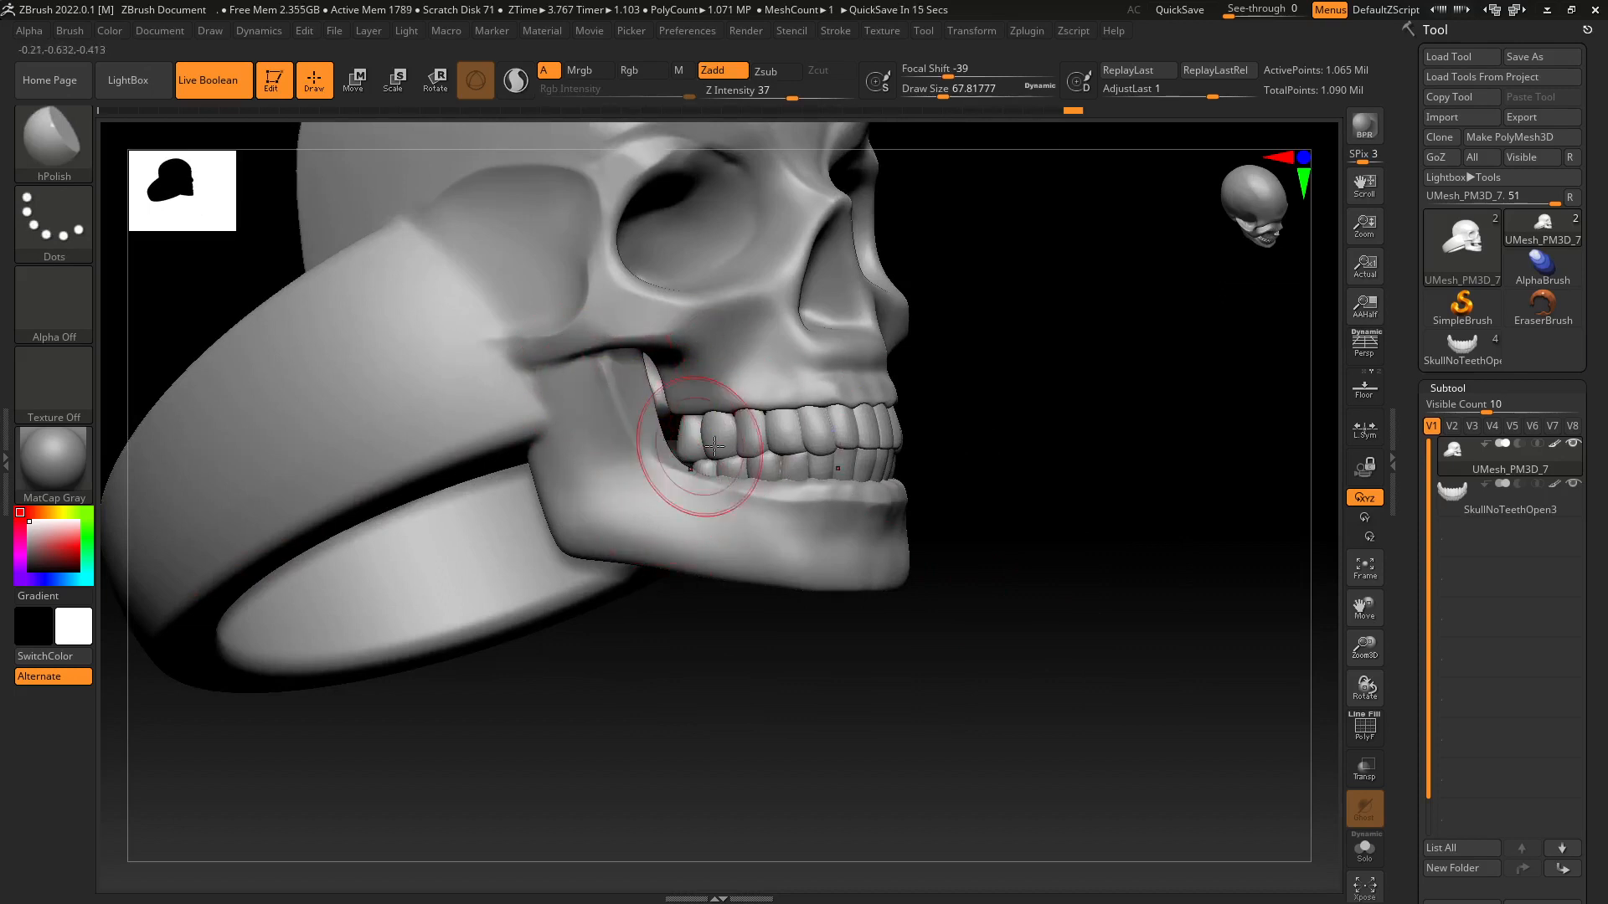
right_click_drag(714, 446, 989, 521)
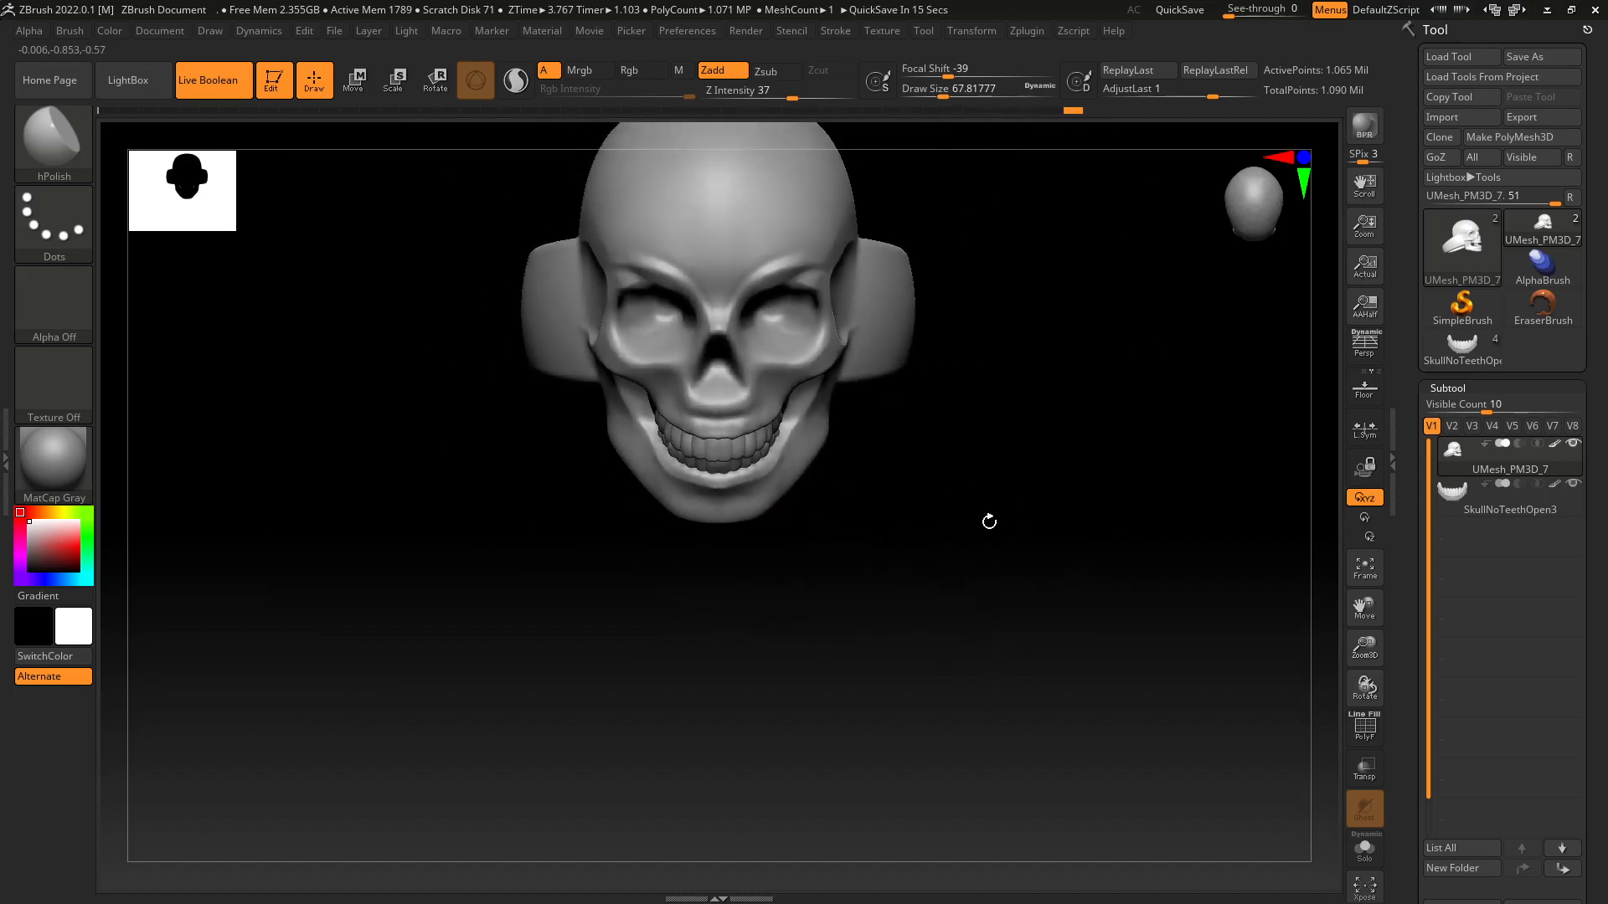
Reduce the hPolish draw size to about 37 and flatten the cheekbone arch back to the ring band.
right_click_drag(962, 631, 954, 482)
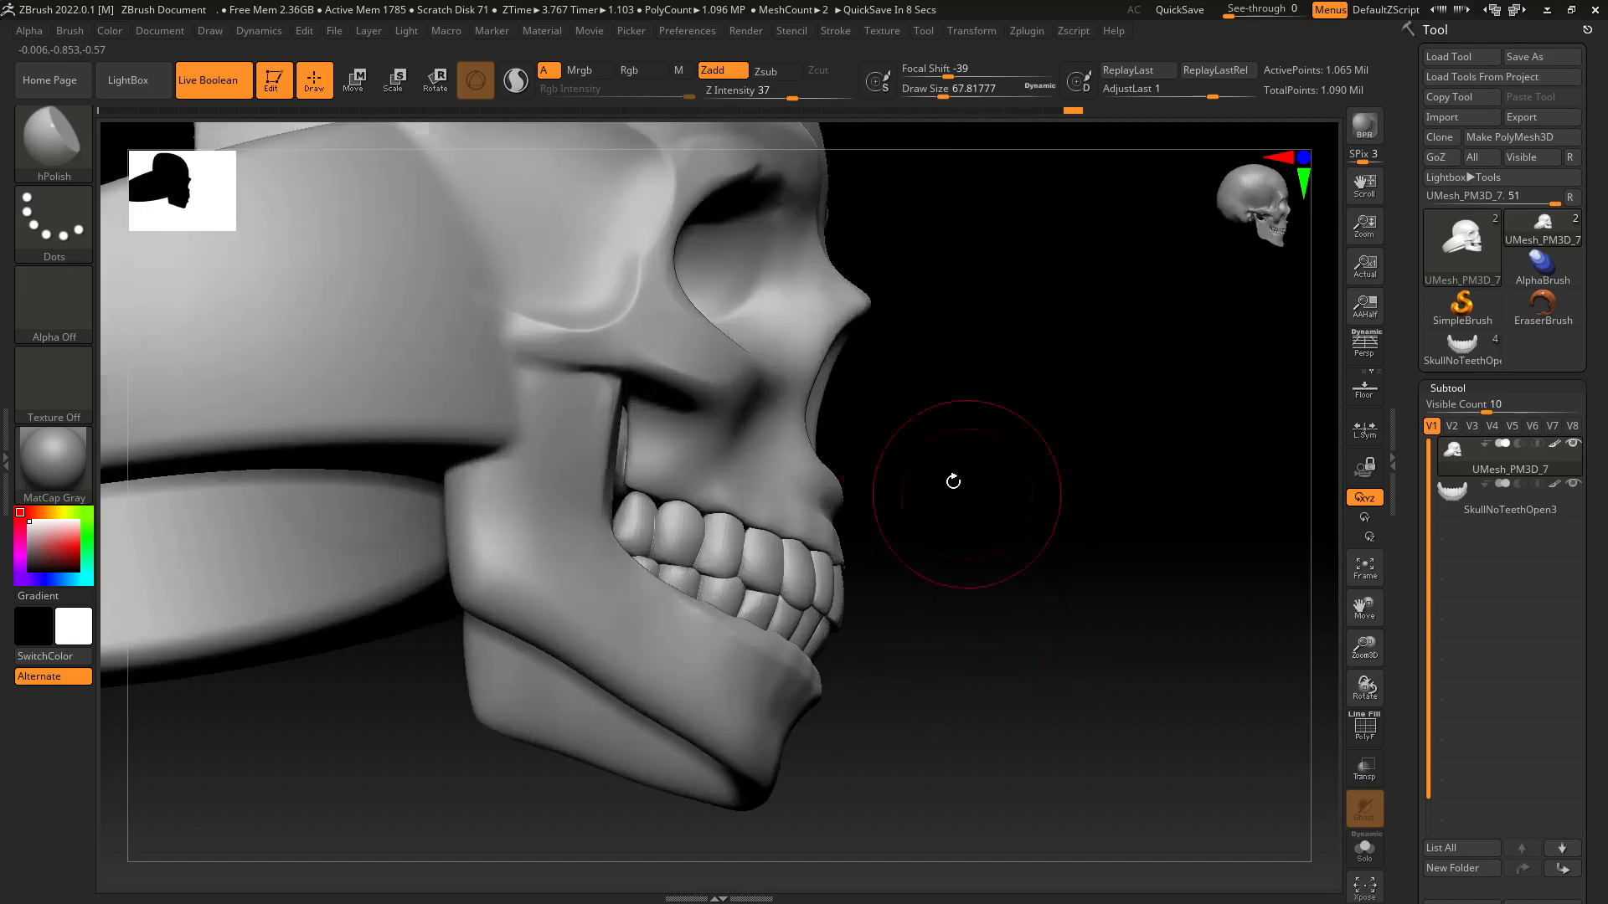
key("s")
left_click_drag(1099, 498, 1090, 500)
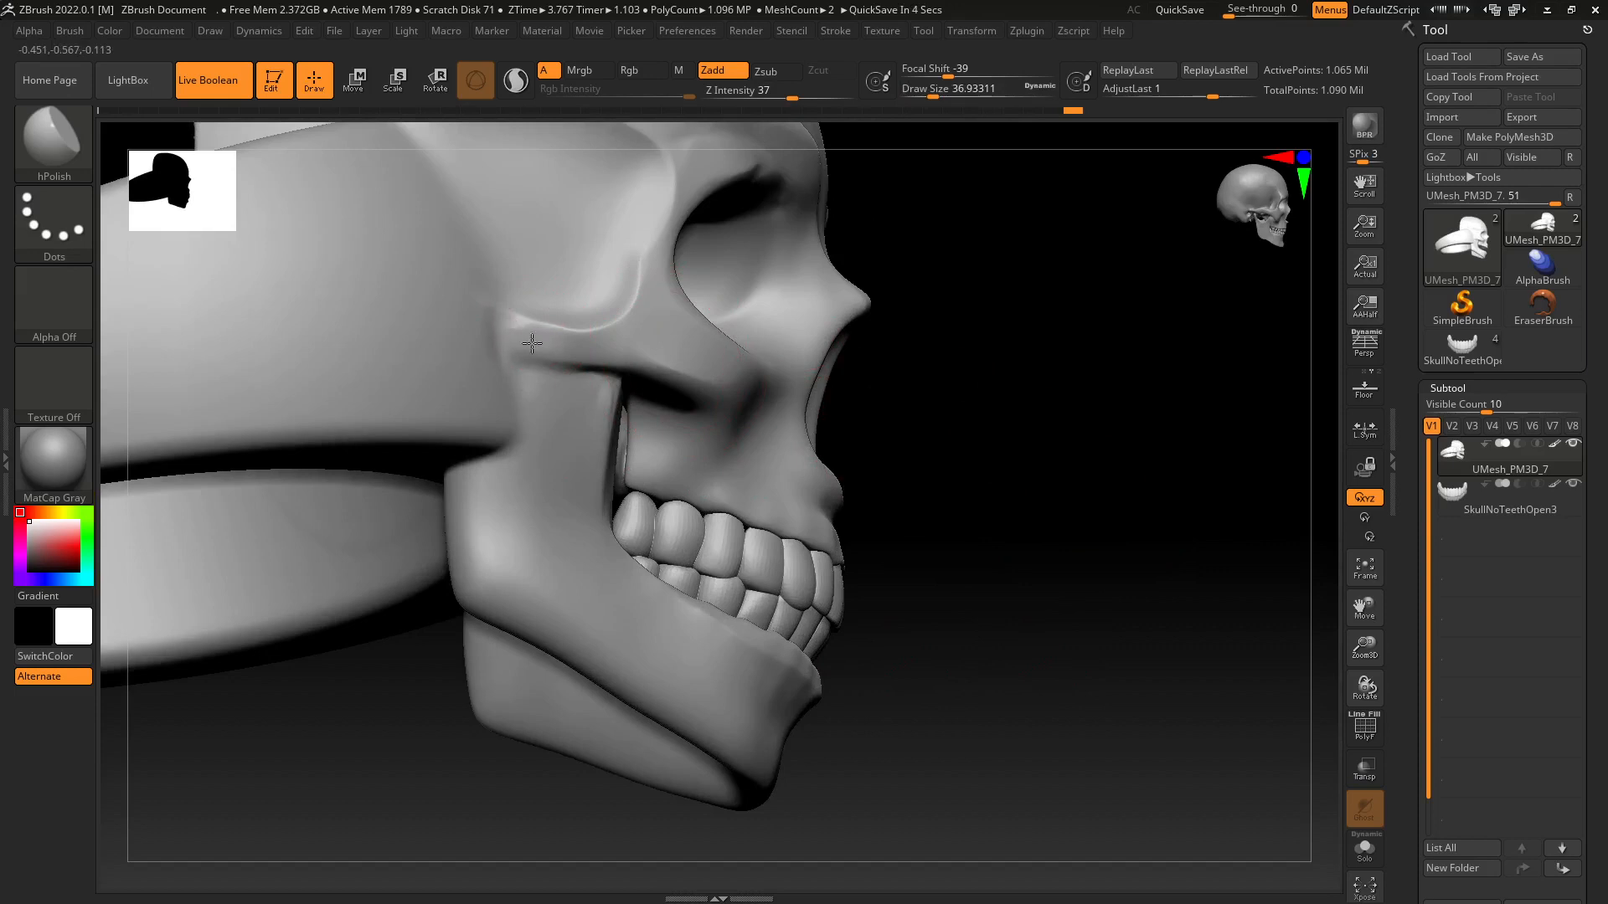
left_click_drag(538, 339, 577, 350)
left_click_drag(1022, 463, 987, 553)
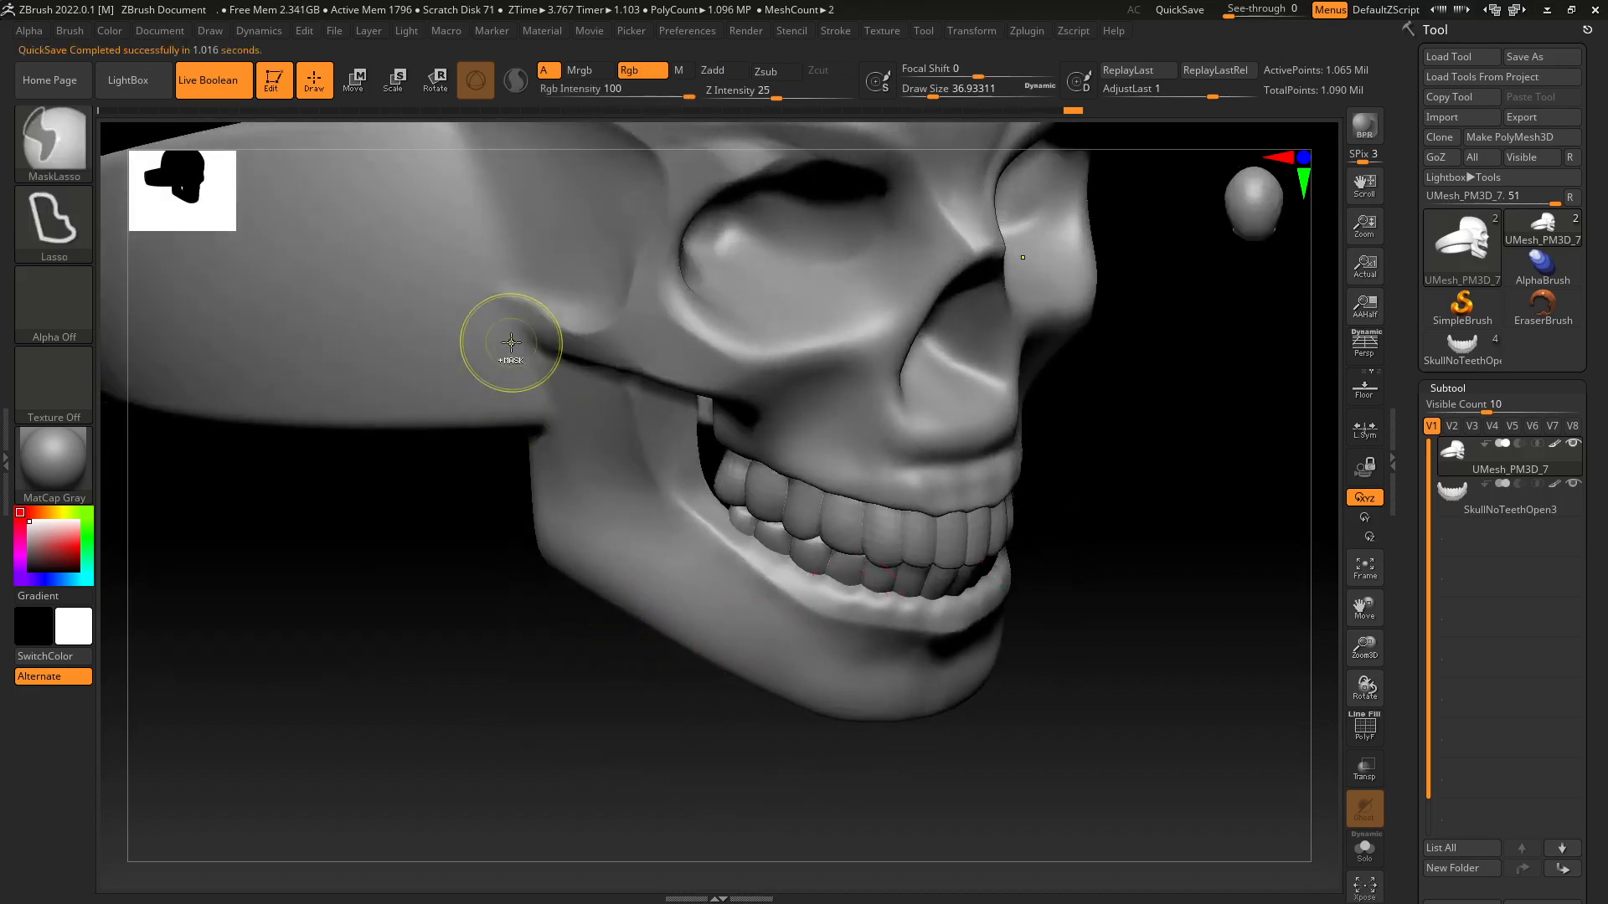
left_click_drag(456, 646, 506, 557)
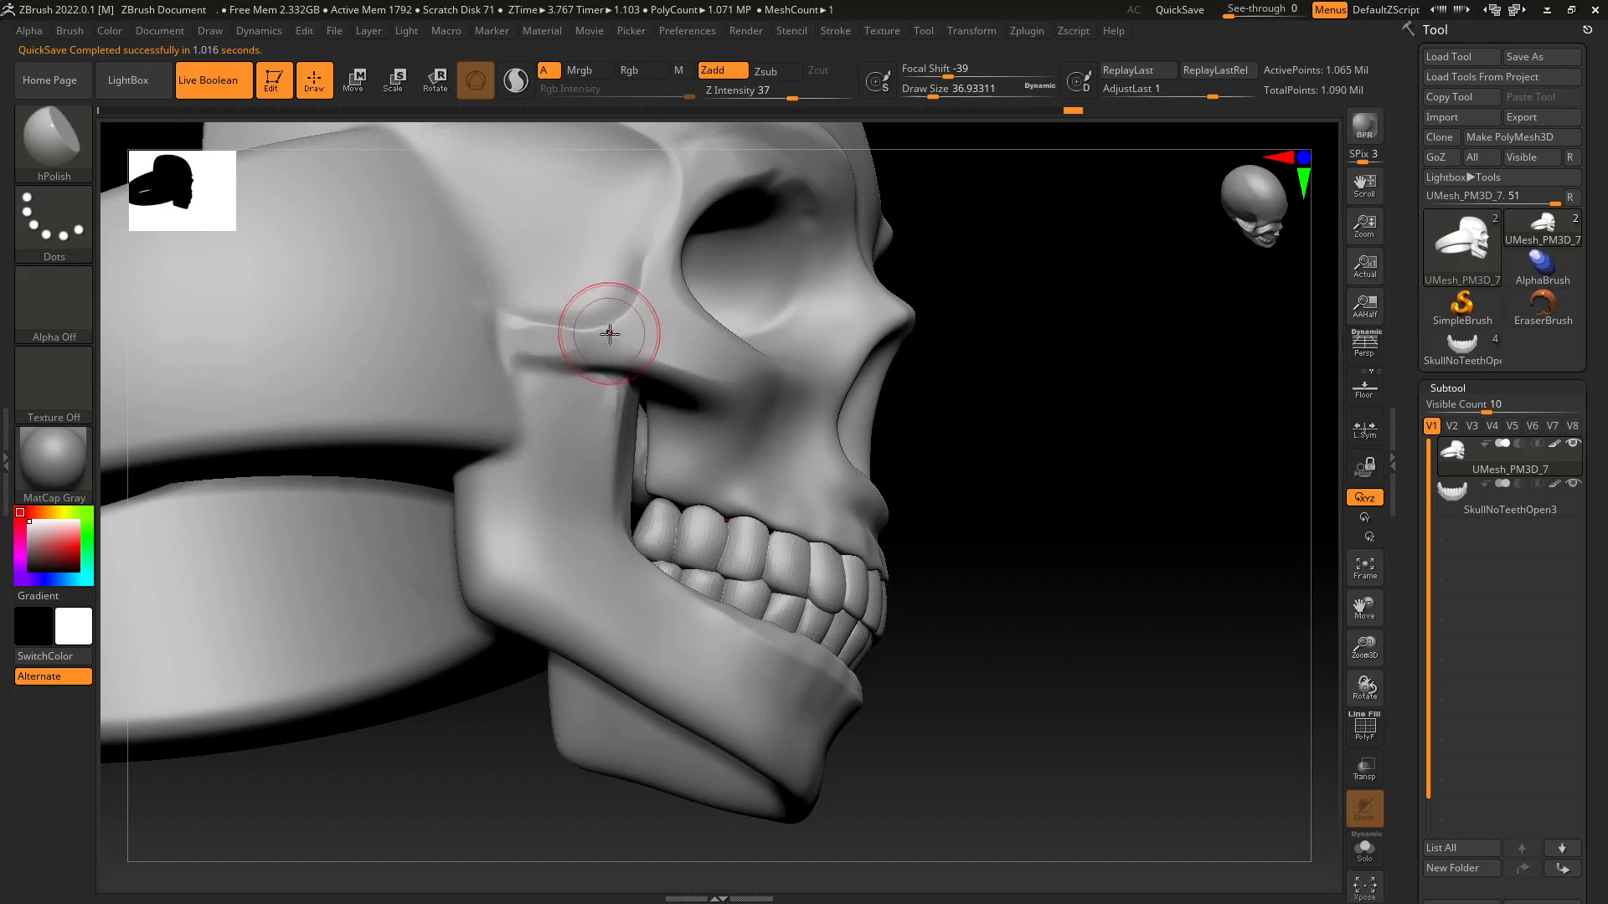
left_click_drag(1033, 488, 890, 636)
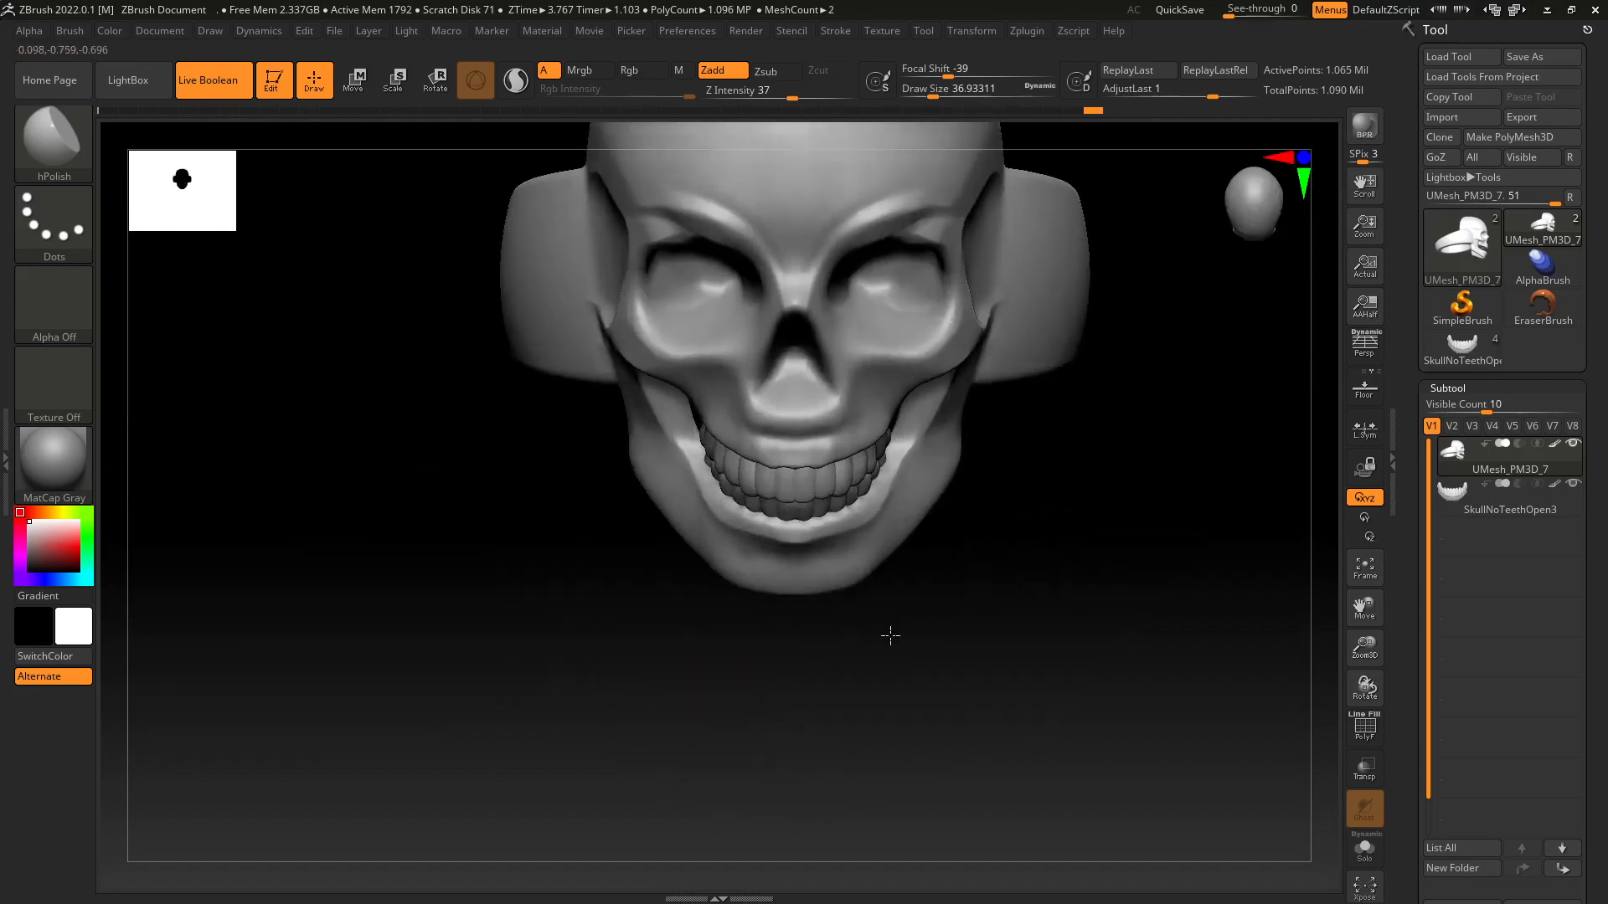
mouse_move(975, 576)
left_mouse_down("shift")
mouse_move(891, 641)
mouse_move(919, 625)
mouse_move(873, 453)
left_mouse_up("shift")
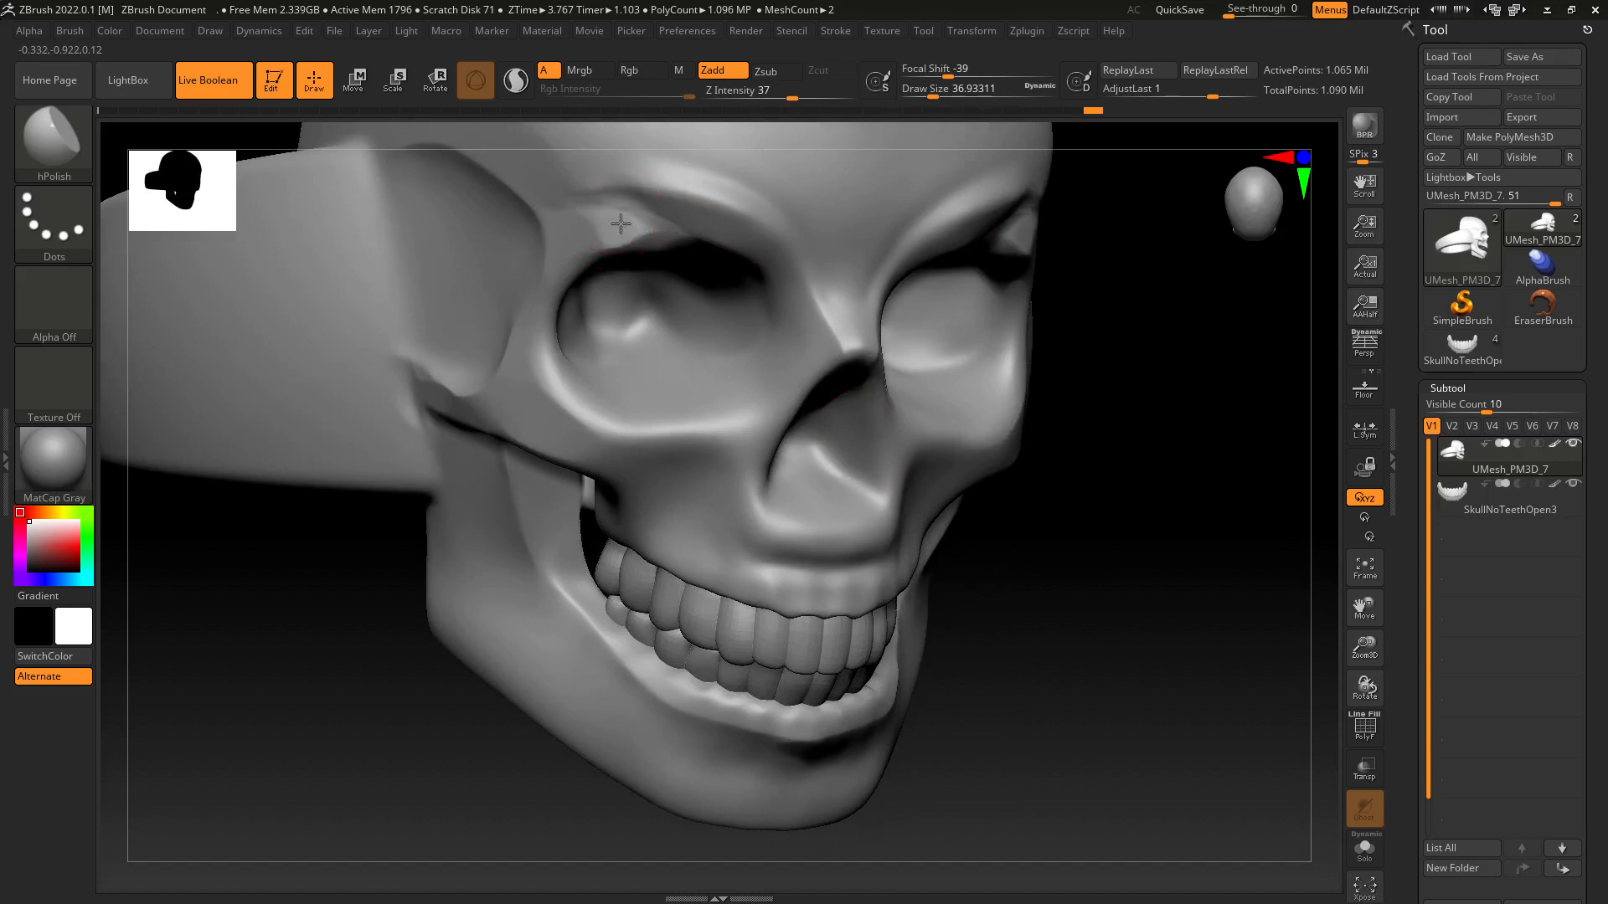
left_click_drag(621, 223, 633, 239)
key("ctrl+z")
Smooth the rear end of the cheekbone arch where it meets the ring band.
mouse_move(1134, 616)
left_mouse_down("alt")
mouse_move(1070, 566)
mouse_move(1033, 564)
mouse_move(1031, 637)
mouse_move(1017, 486)
mouse_move(1052, 549)
mouse_move(1073, 542)
mouse_move(1067, 500)
left_mouse_up("alt")
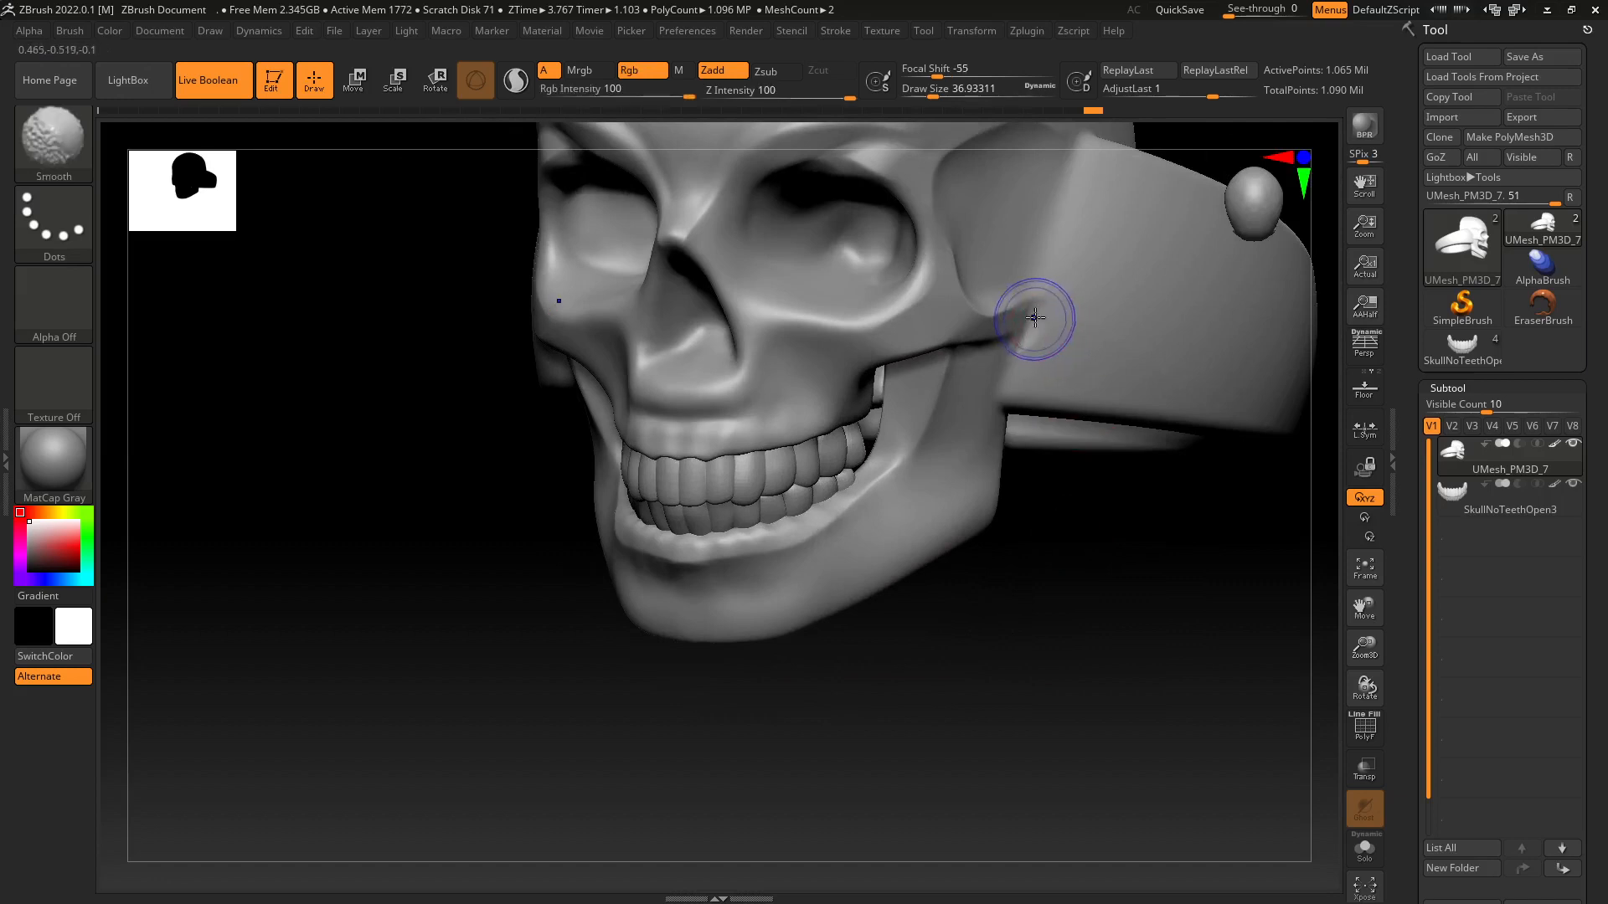
mouse_move(1034, 323)
left_mouse_down("shift")
mouse_move(1036, 352)
mouse_move(1032, 340)
left_mouse_up("shift")
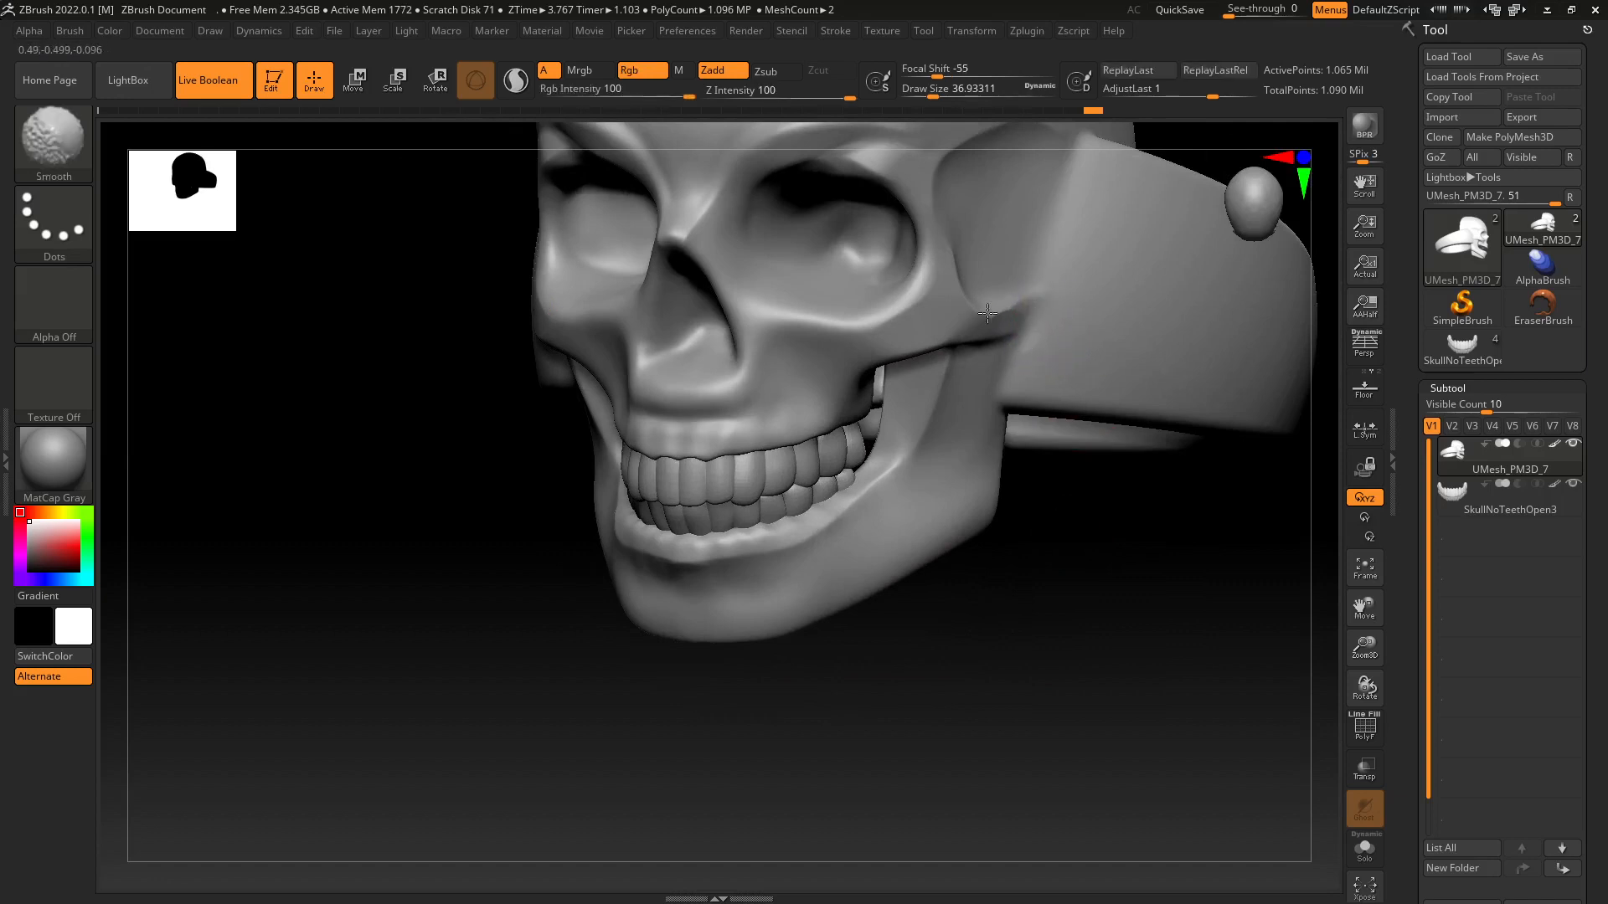
mouse_move(1080, 641)
left_mouse_down()
mouse_move(1116, 639)
mouse_move(1077, 646)
mouse_move(1031, 519)
mouse_move(876, 603)
mouse_move(887, 575)
mouse_move(857, 575)
mouse_move(862, 700)
mouse_move(927, 625)
mouse_move(886, 581)
mouse_move(901, 644)
mouse_move(983, 508)
mouse_move(1007, 536)
mouse_move(963, 535)
mouse_move(976, 502)
left_mouse_up()
With the Move brush at a draw size of about 71, nudge the lower jaw's gum line around the front teeth into shape.
key("s")
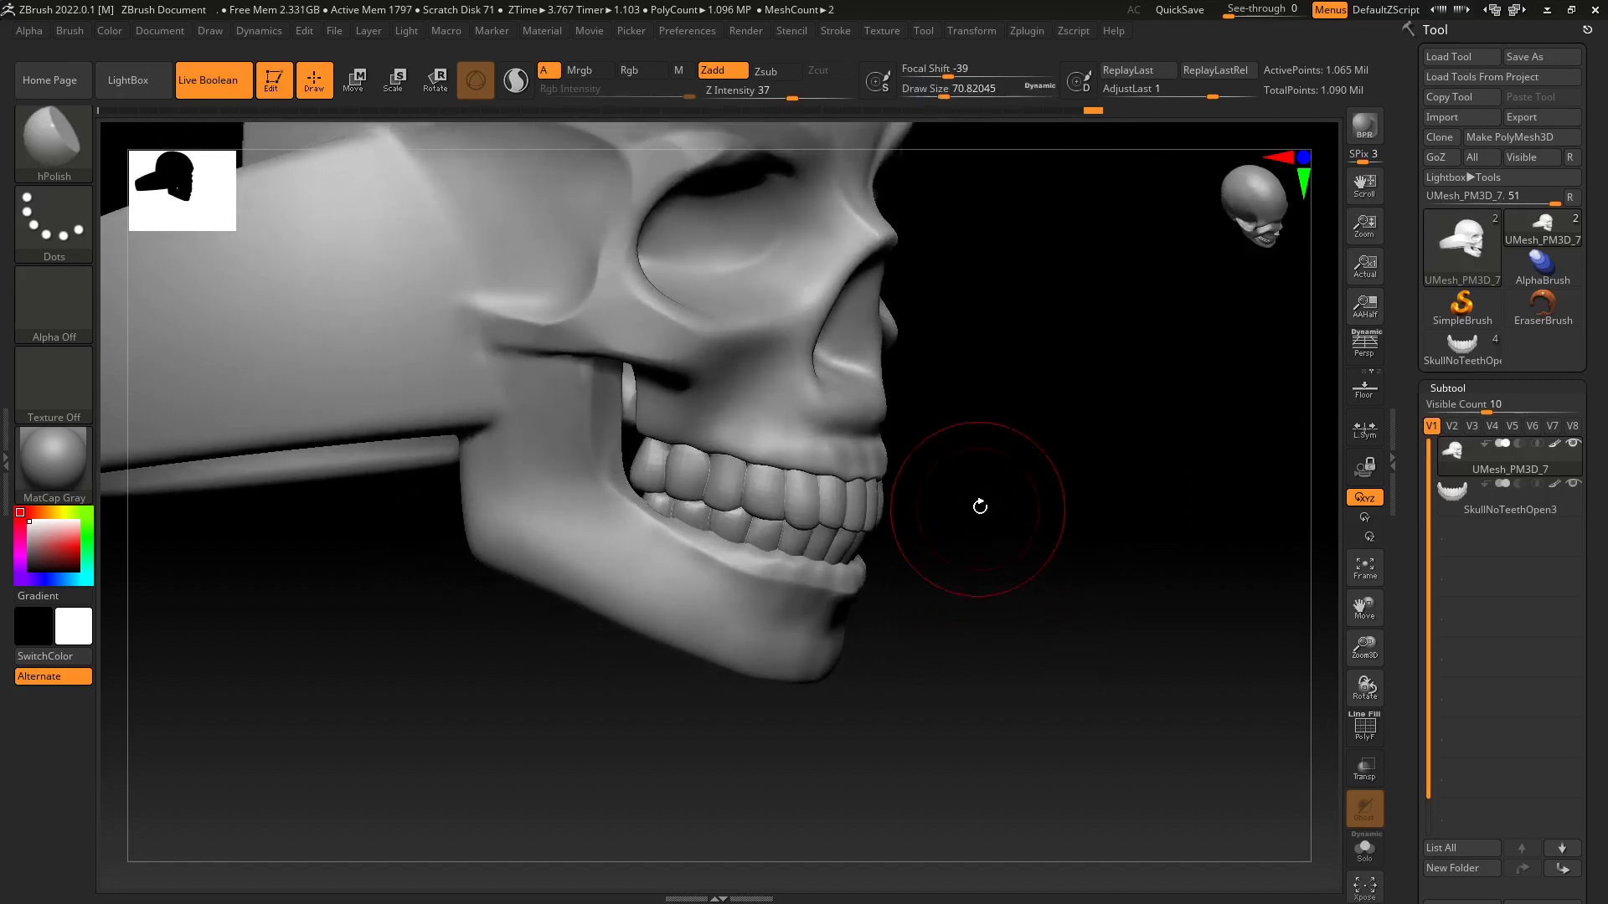
key("b")
key("m")
key("v")
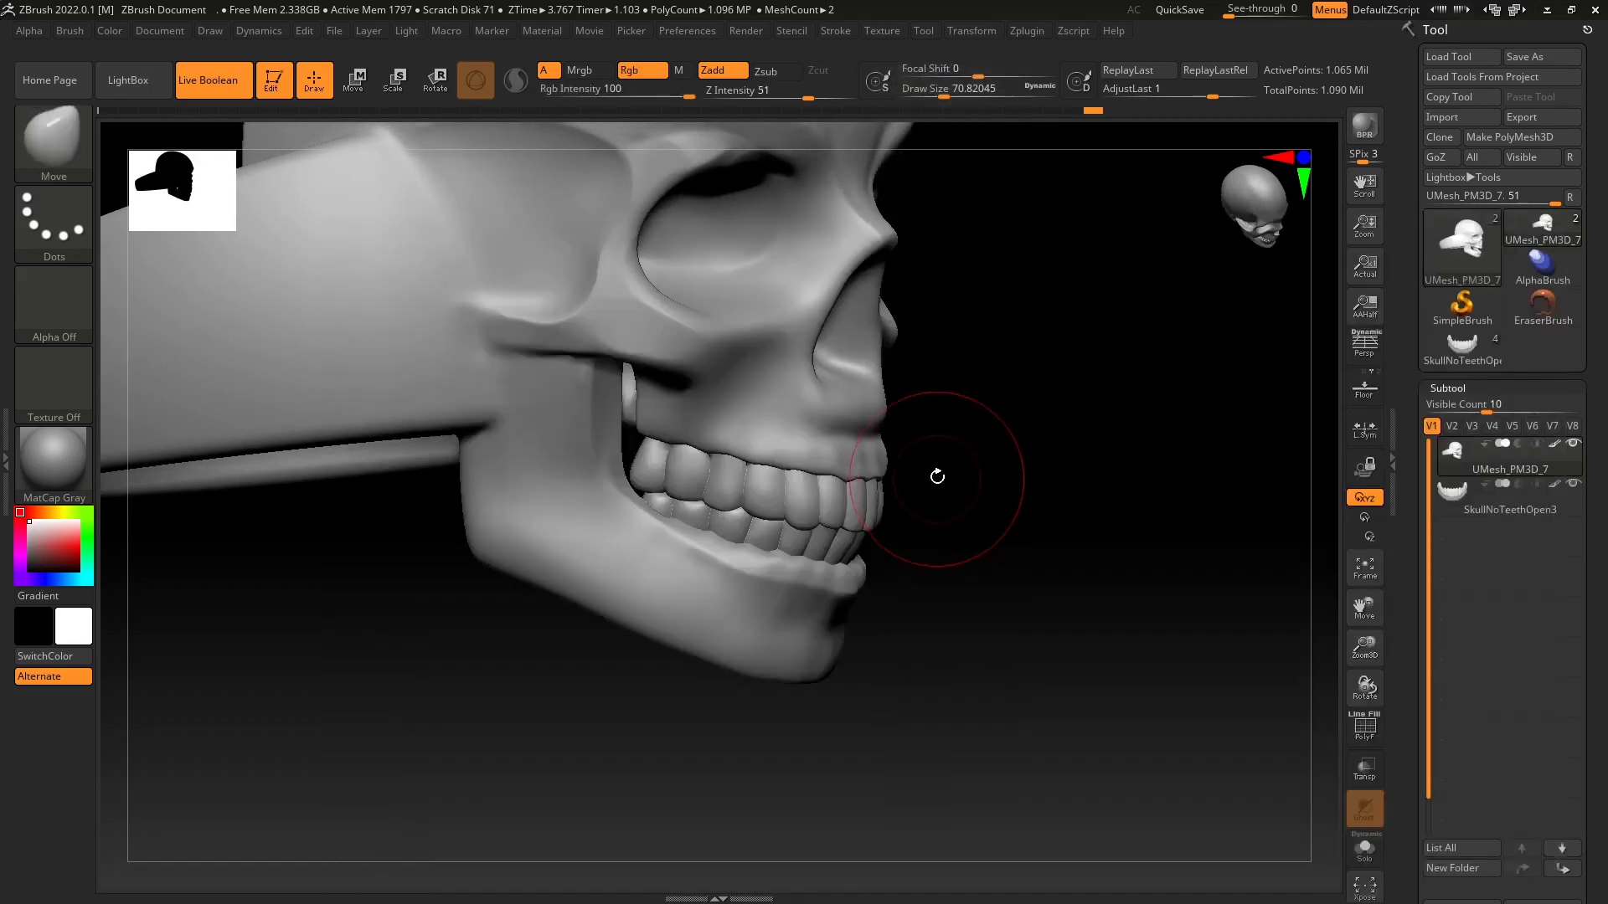
left_click_drag(853, 468, 859, 468)
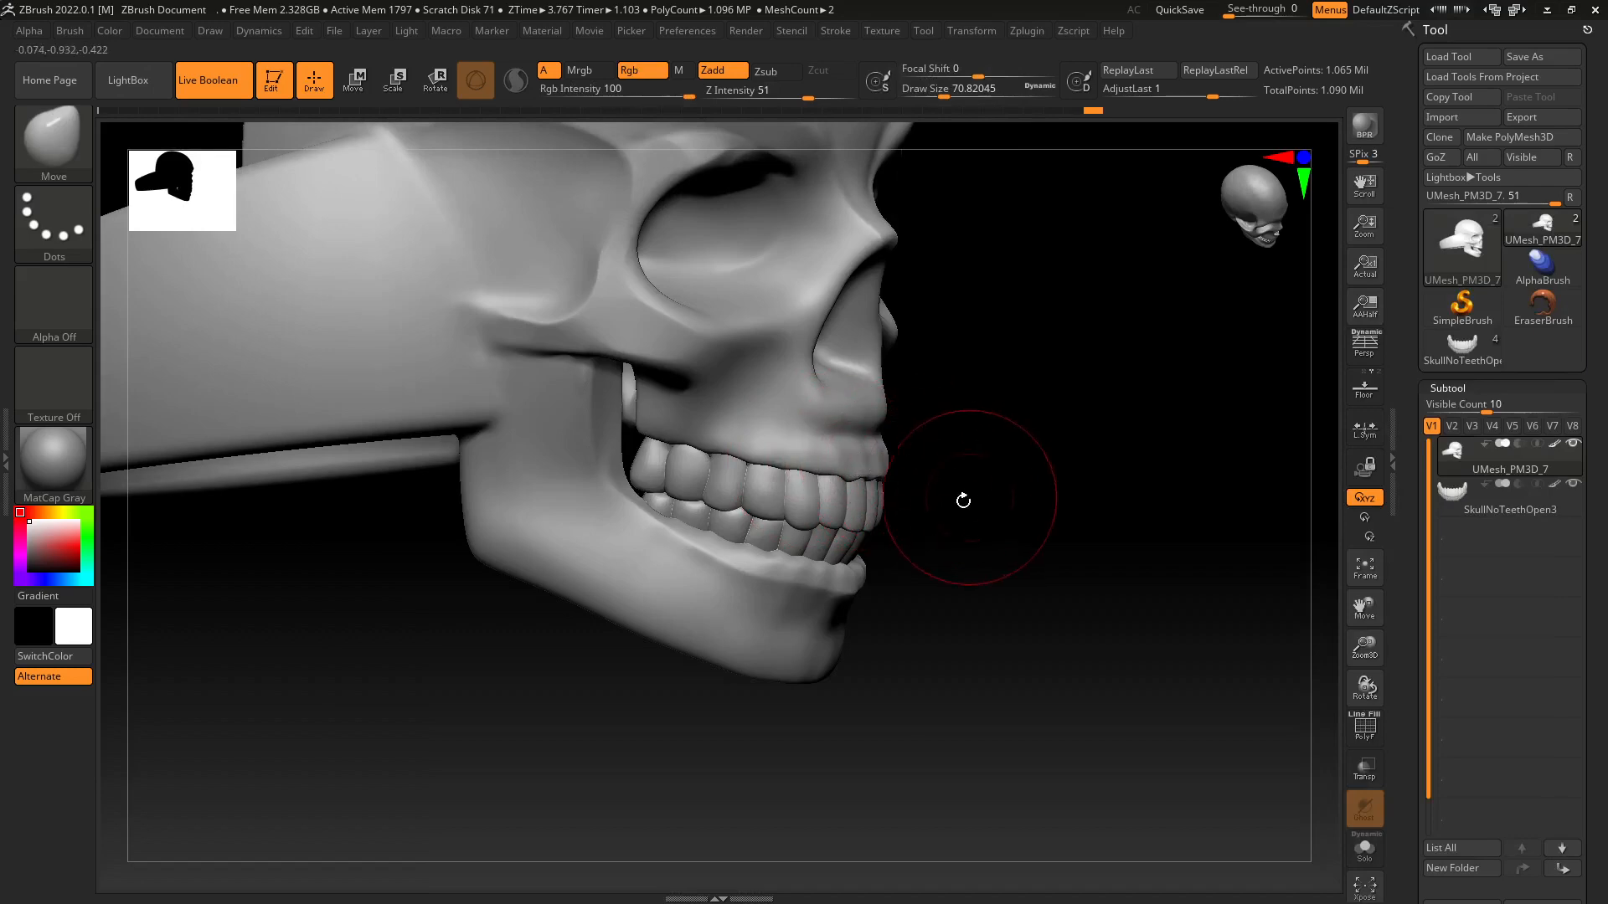
left_click_drag(963, 500, 742, 437)
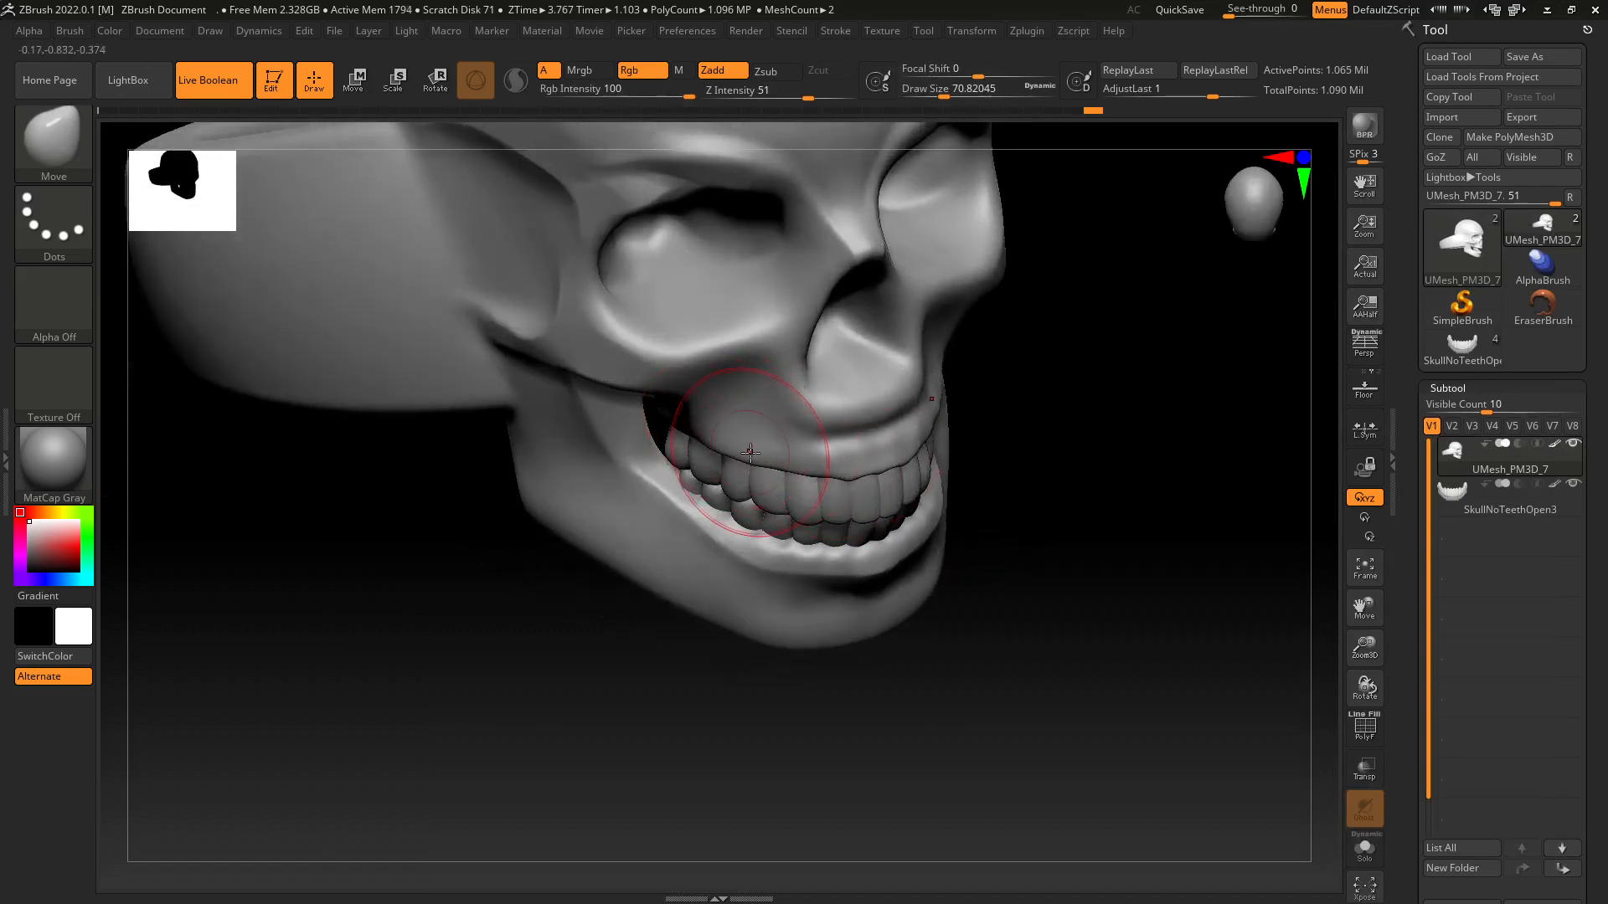
left_click_drag(1113, 596, 662, 593)
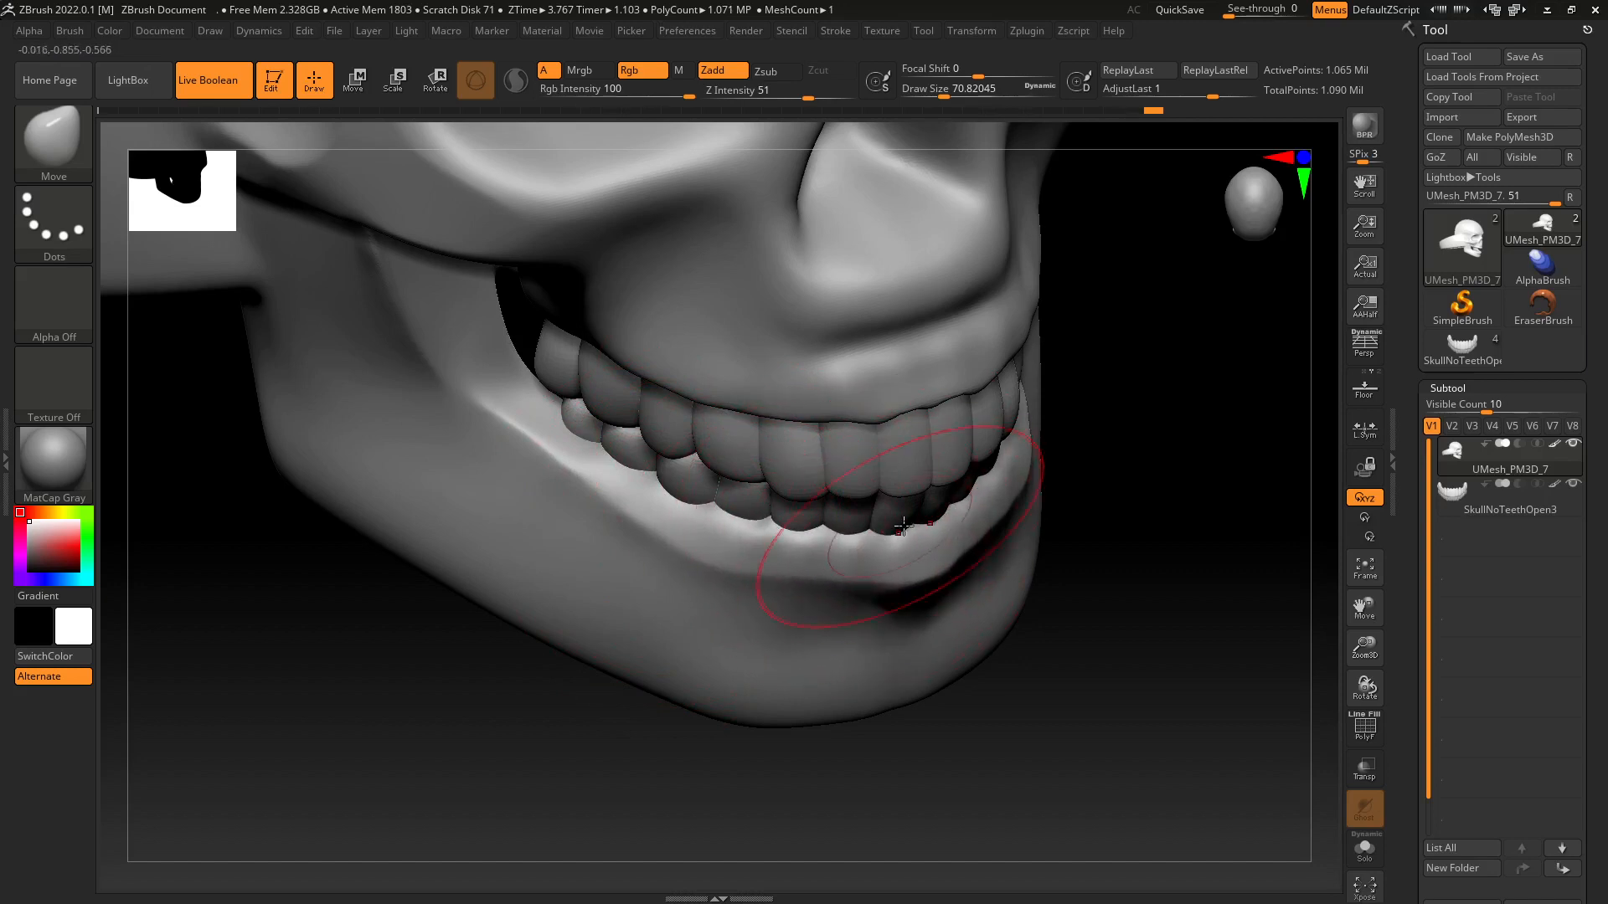
left_click_drag(1125, 620, 1102, 548)
left_click_drag(687, 675, 680, 621)
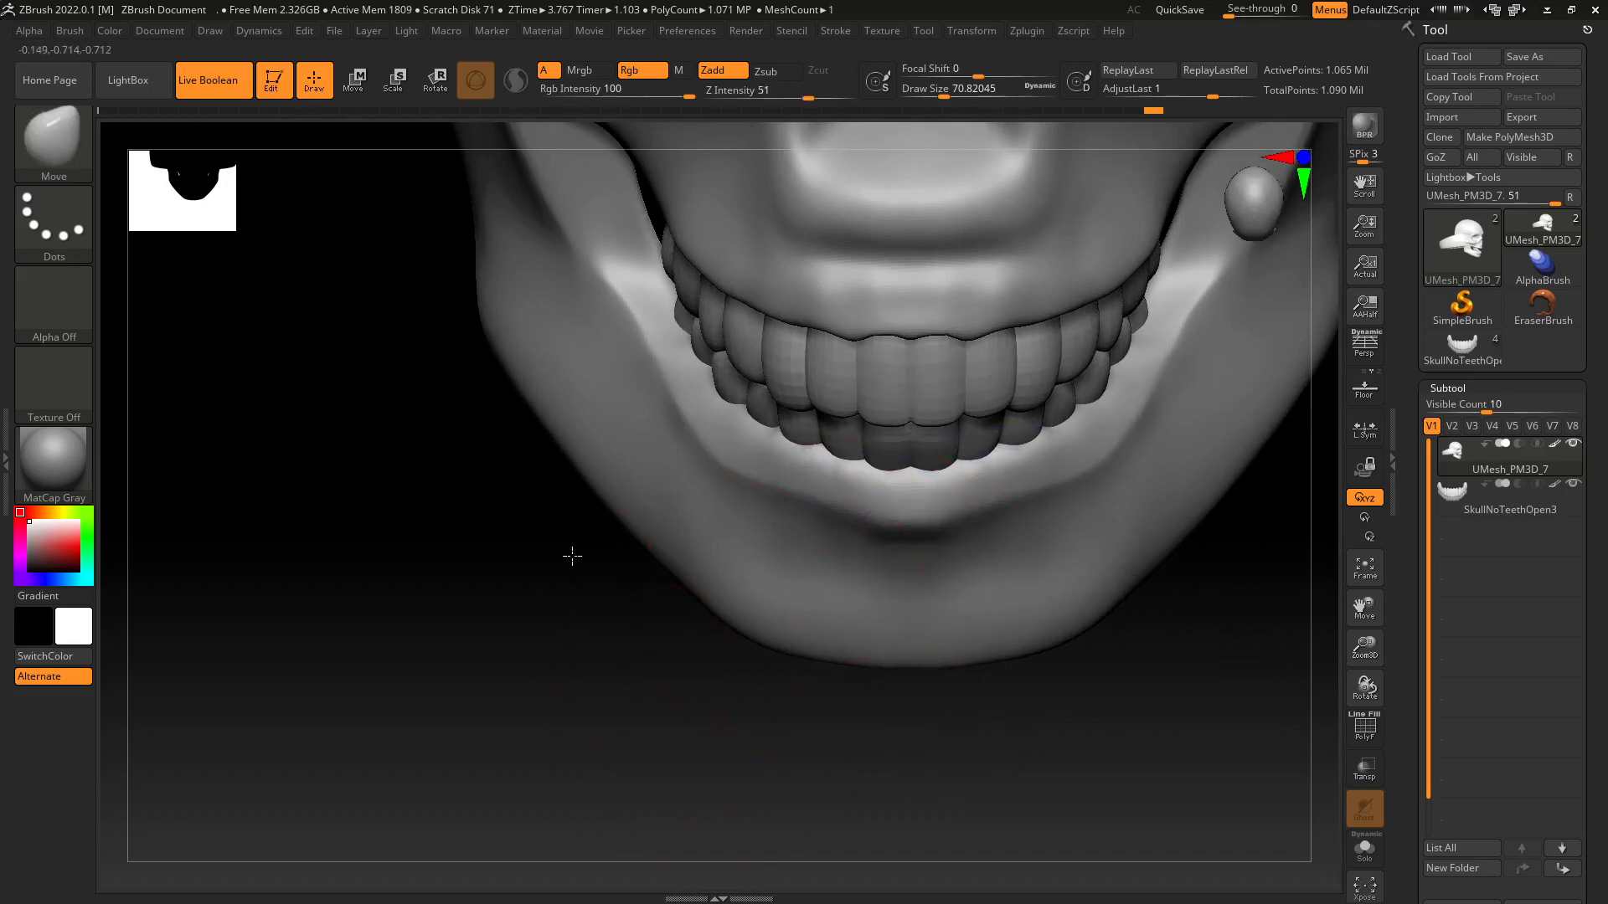
mouse_move(570, 556)
left_mouse_down("alt")
mouse_move(560, 646)
mouse_move(570, 597)
mouse_move(556, 618)
left_mouse_up("alt")
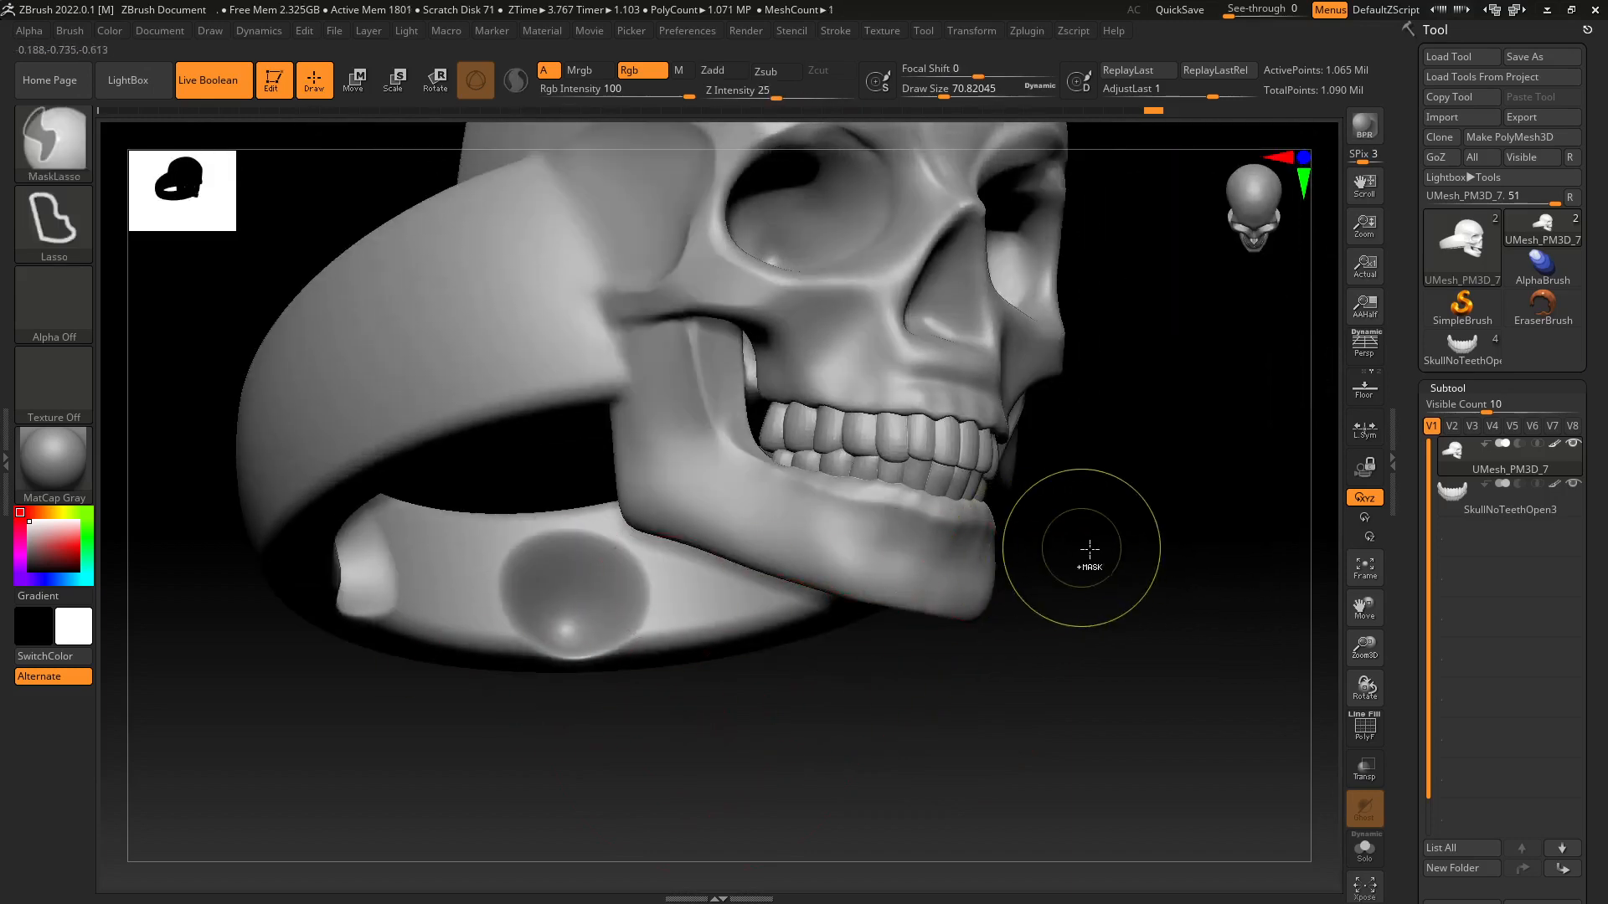
key("ctrl+z")
Build up the front edge of the ring band where it meets the temple with ClayBuildup and smooth the strokes.
left_click_drag(1106, 586, 1065, 646)
left_click_drag(963, 661, 964, 427, "alt")
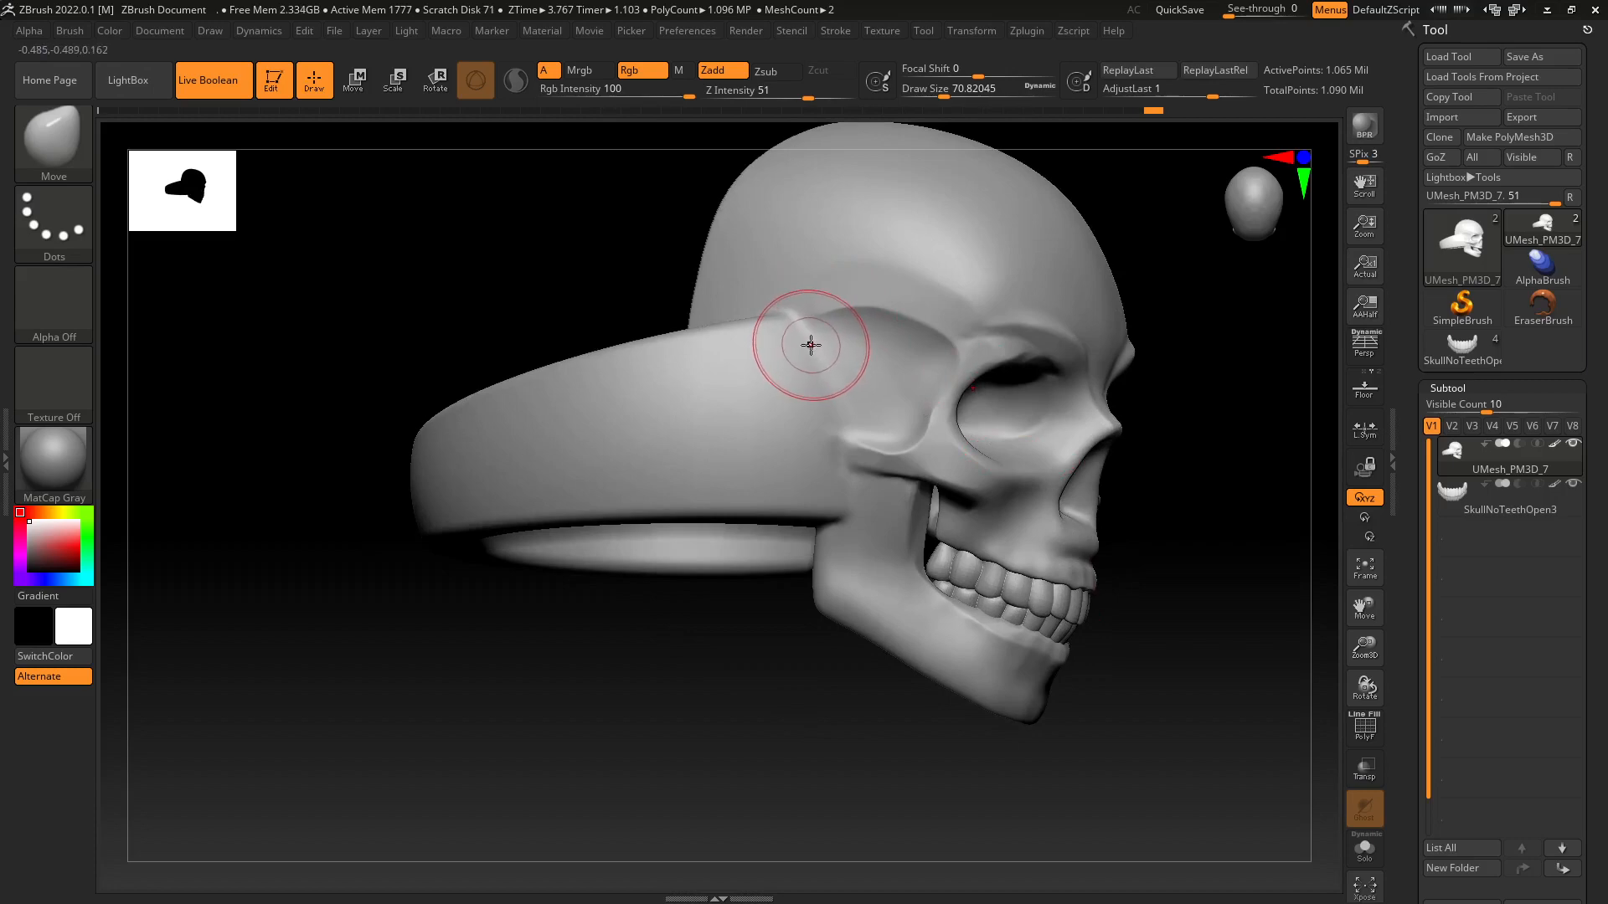
key("b")
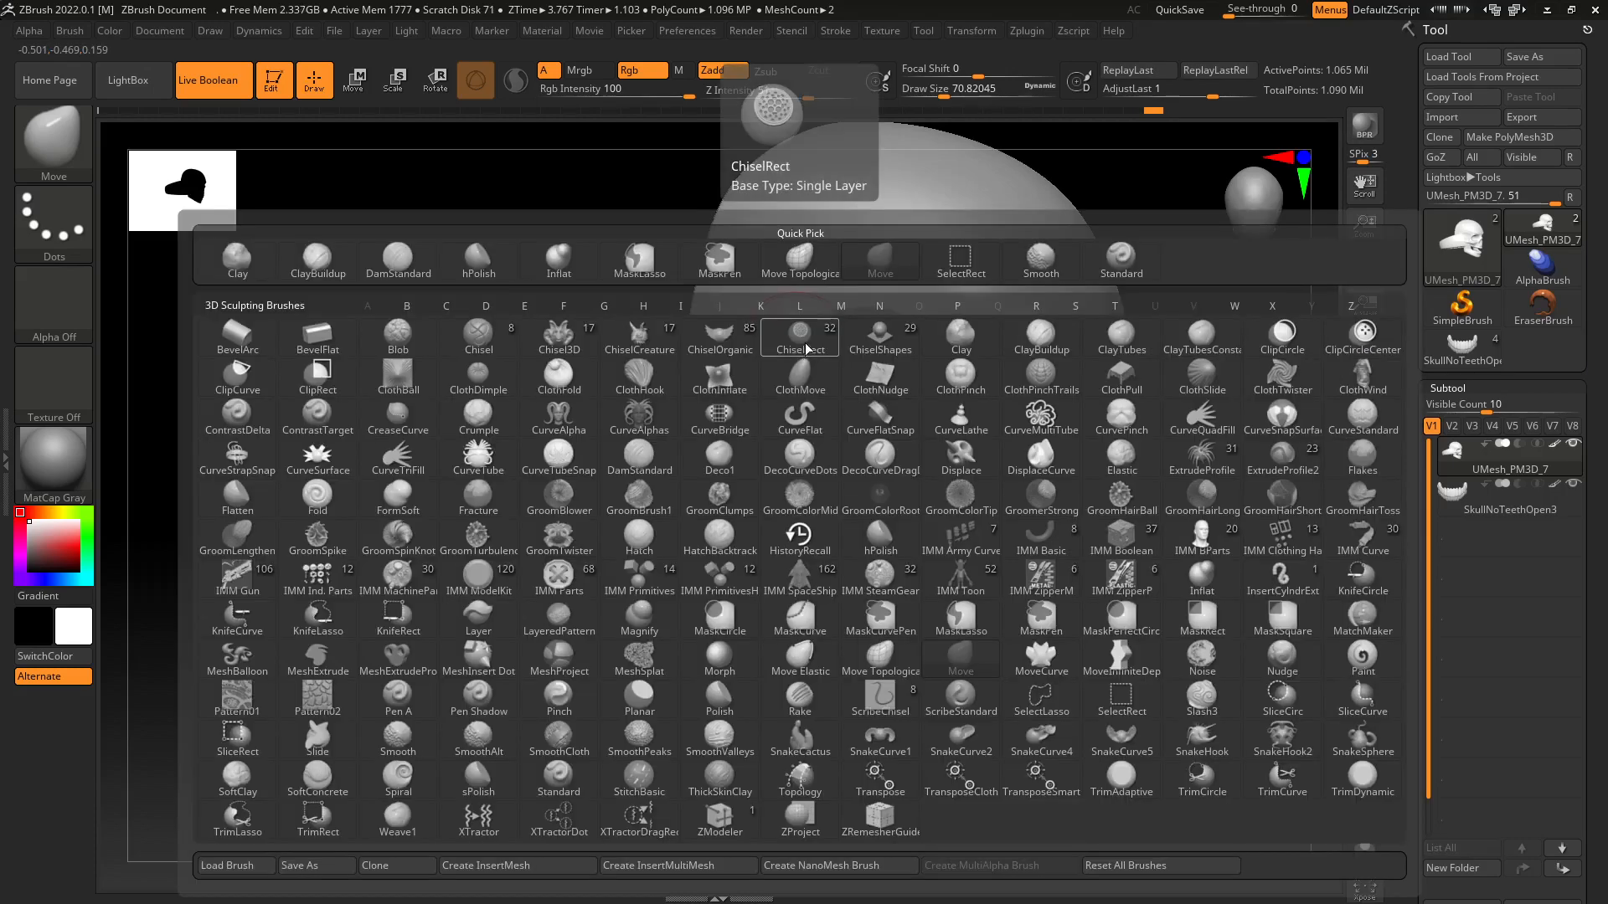
key("c")
key("b")
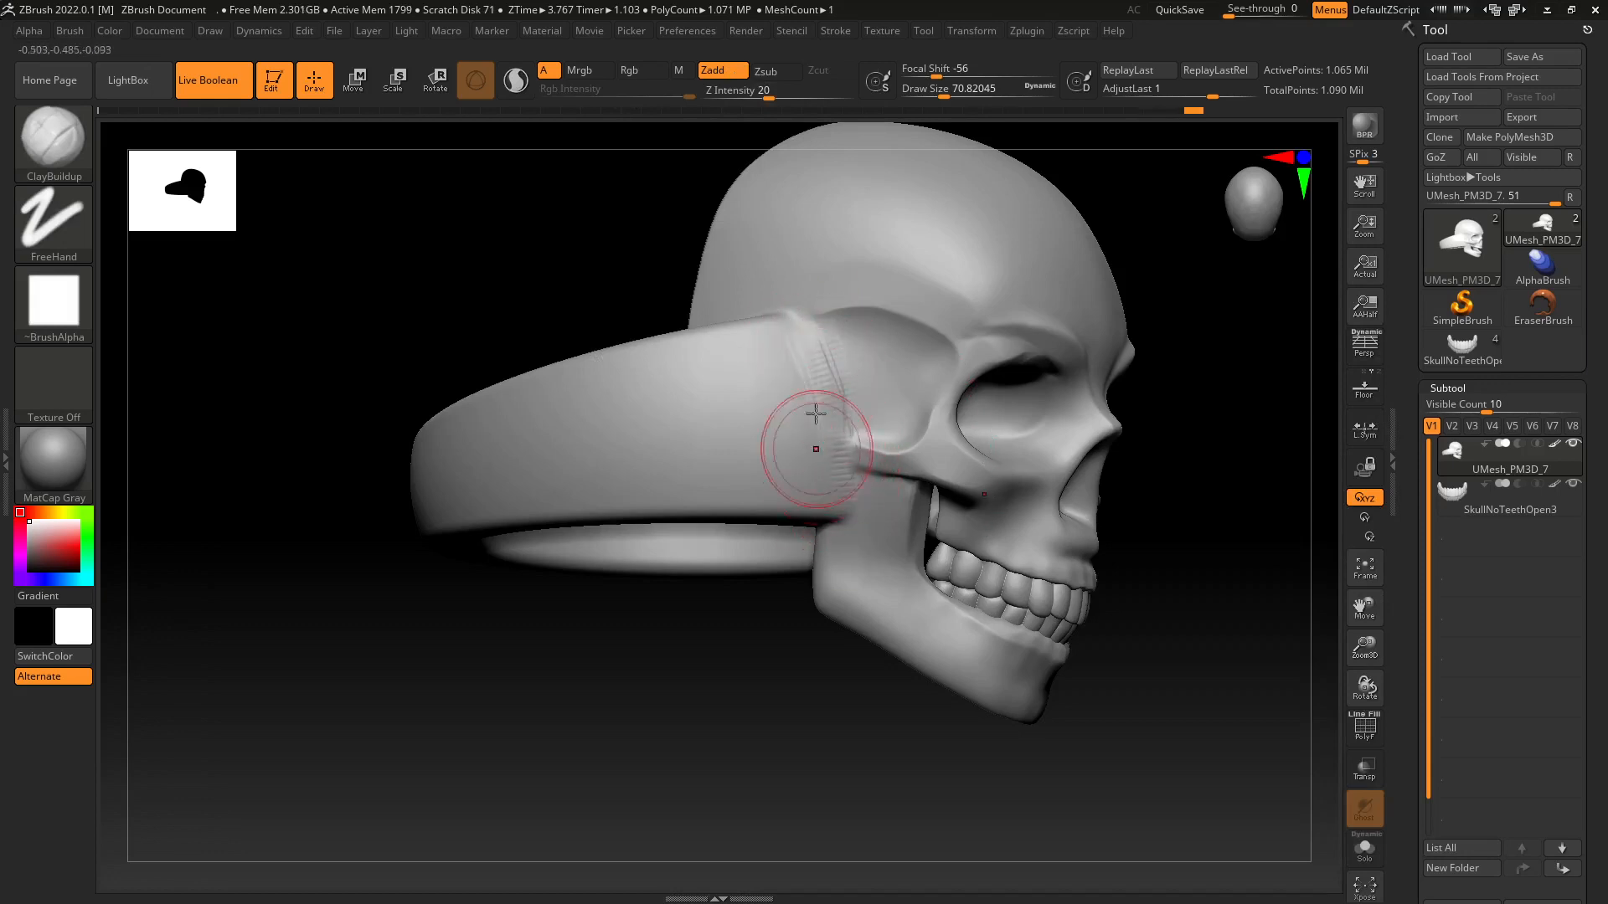
key("shift")
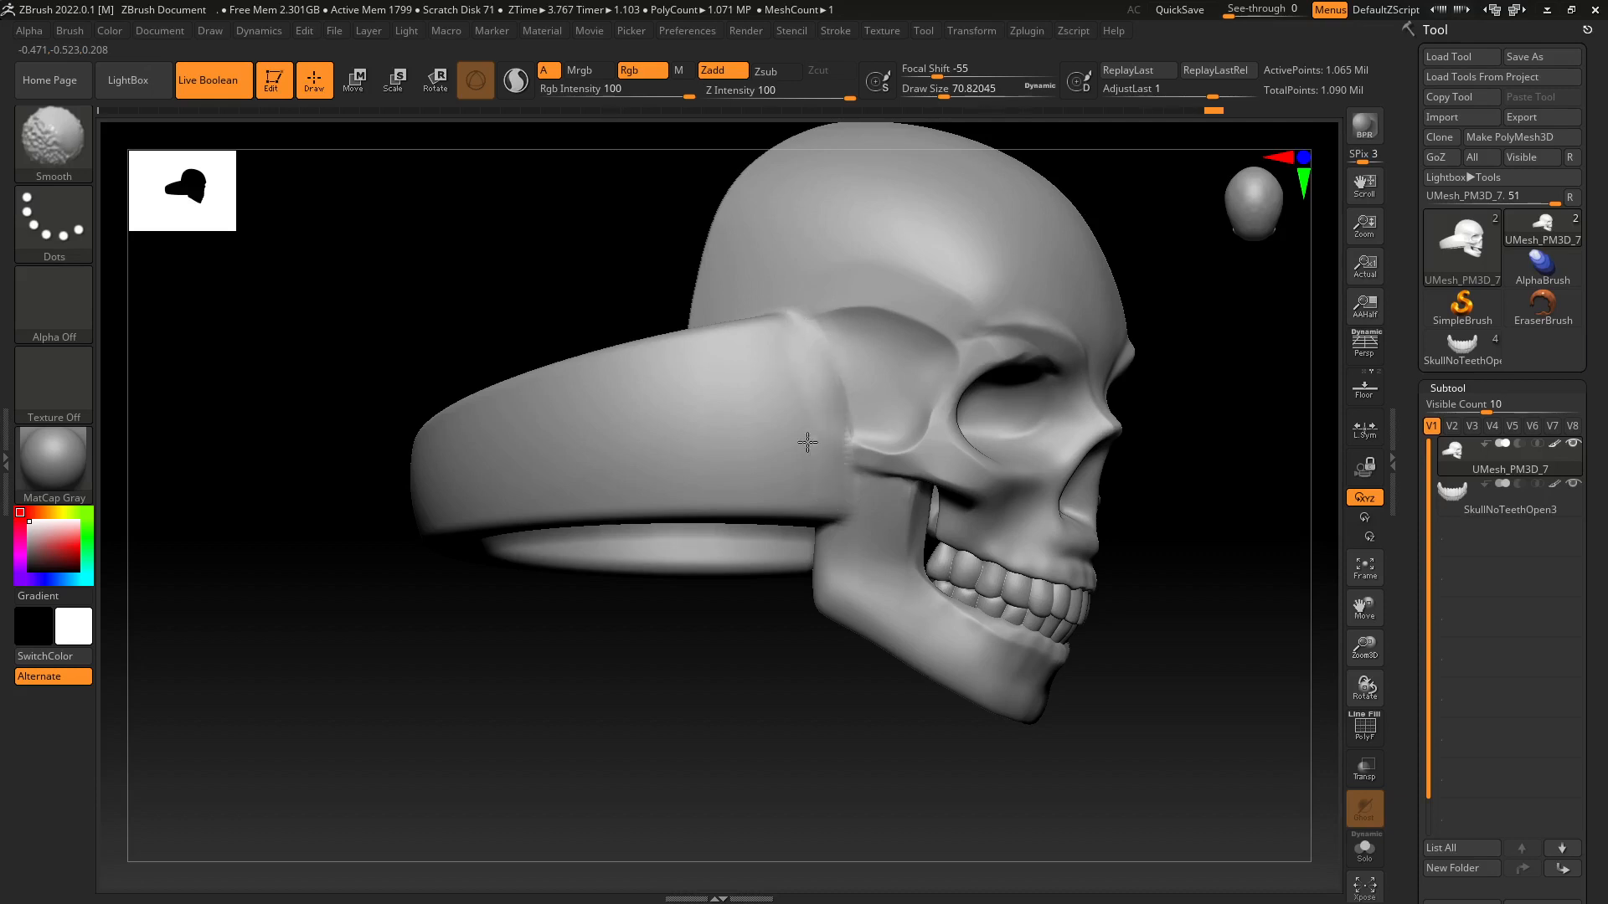
Enlarge the ClayBuildup draw size to 112, fill out the band's outer side behind the temple, and smooth the added clay.
mouse_move(1127, 556)
left_mouse_down()
mouse_move(1220, 370)
mouse_move(1203, 469)
left_mouse_up()
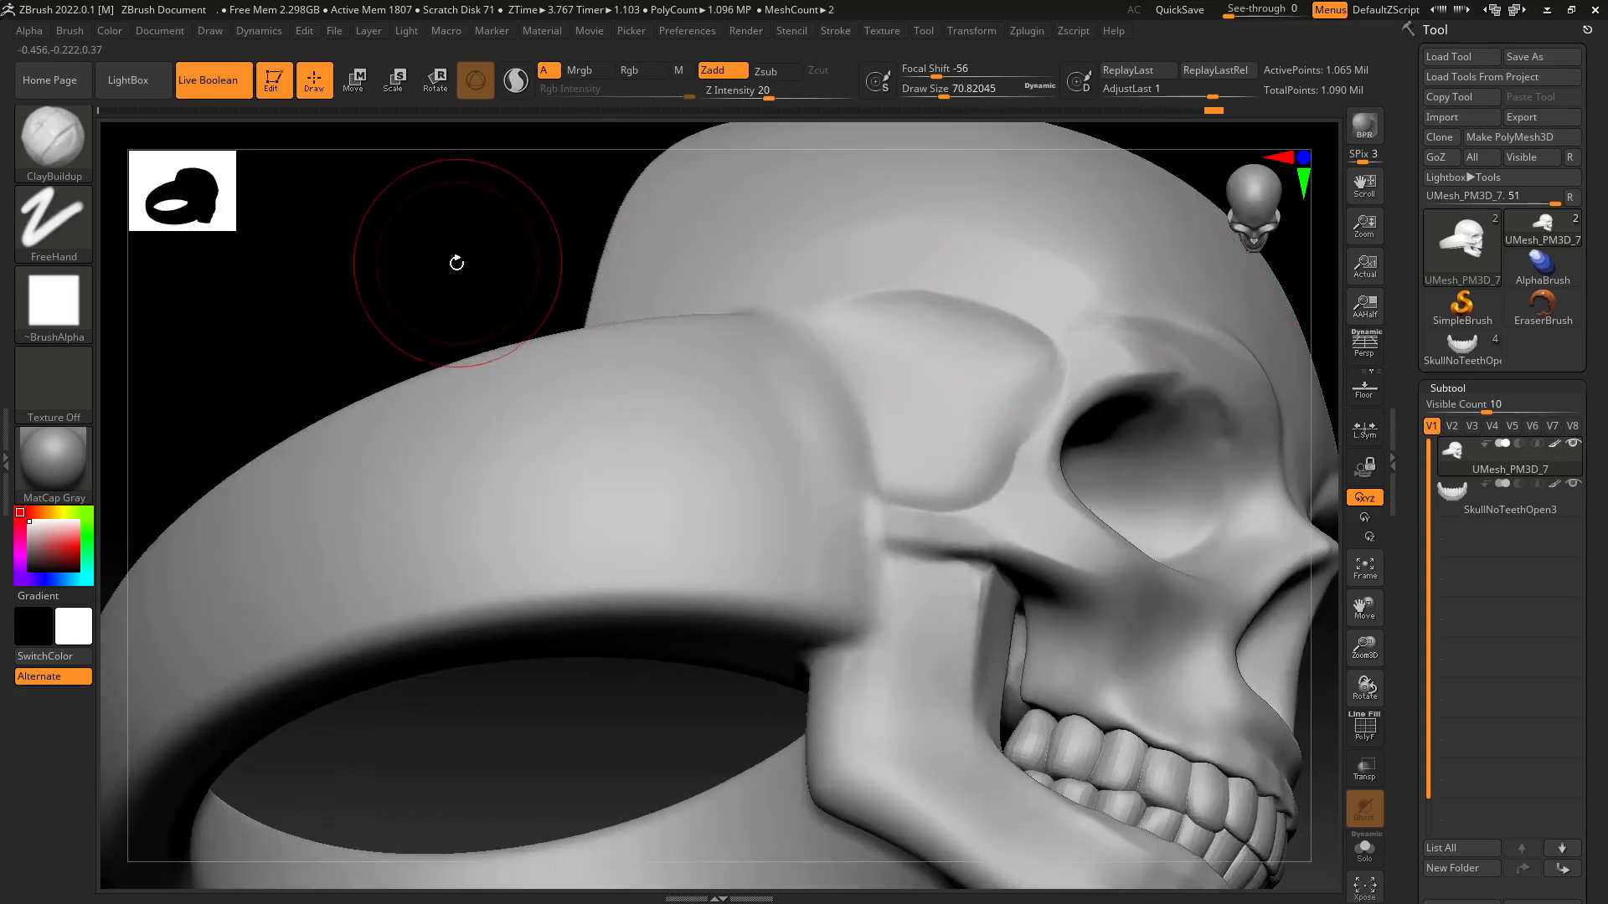
key("s")
left_click_drag(463, 260, 474, 259)
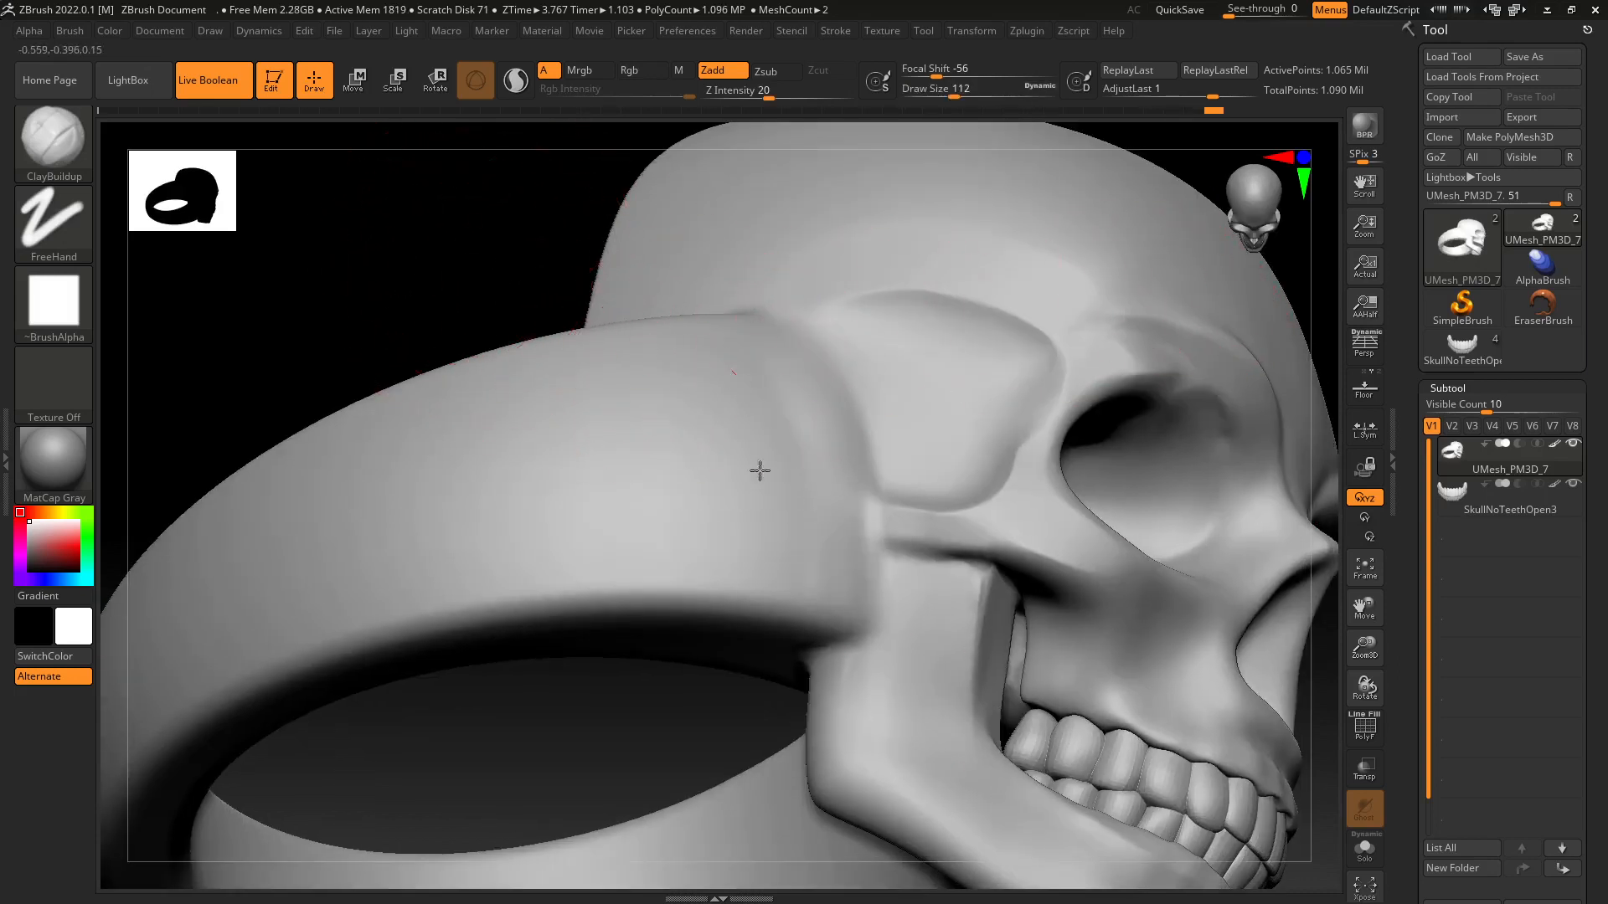
mouse_move(757, 358)
left_mouse_down()
mouse_move(732, 337)
mouse_move(769, 478)
mouse_move(787, 390)
mouse_move(718, 438)
mouse_move(697, 523)
mouse_move(675, 449)
mouse_move(707, 582)
mouse_move(718, 539)
mouse_move(610, 330)
mouse_move(643, 578)
mouse_move(605, 482)
left_mouse_up()
mouse_move(559, 327)
left_mouse_down()
mouse_move(567, 463)
mouse_move(564, 360)
left_mouse_up()
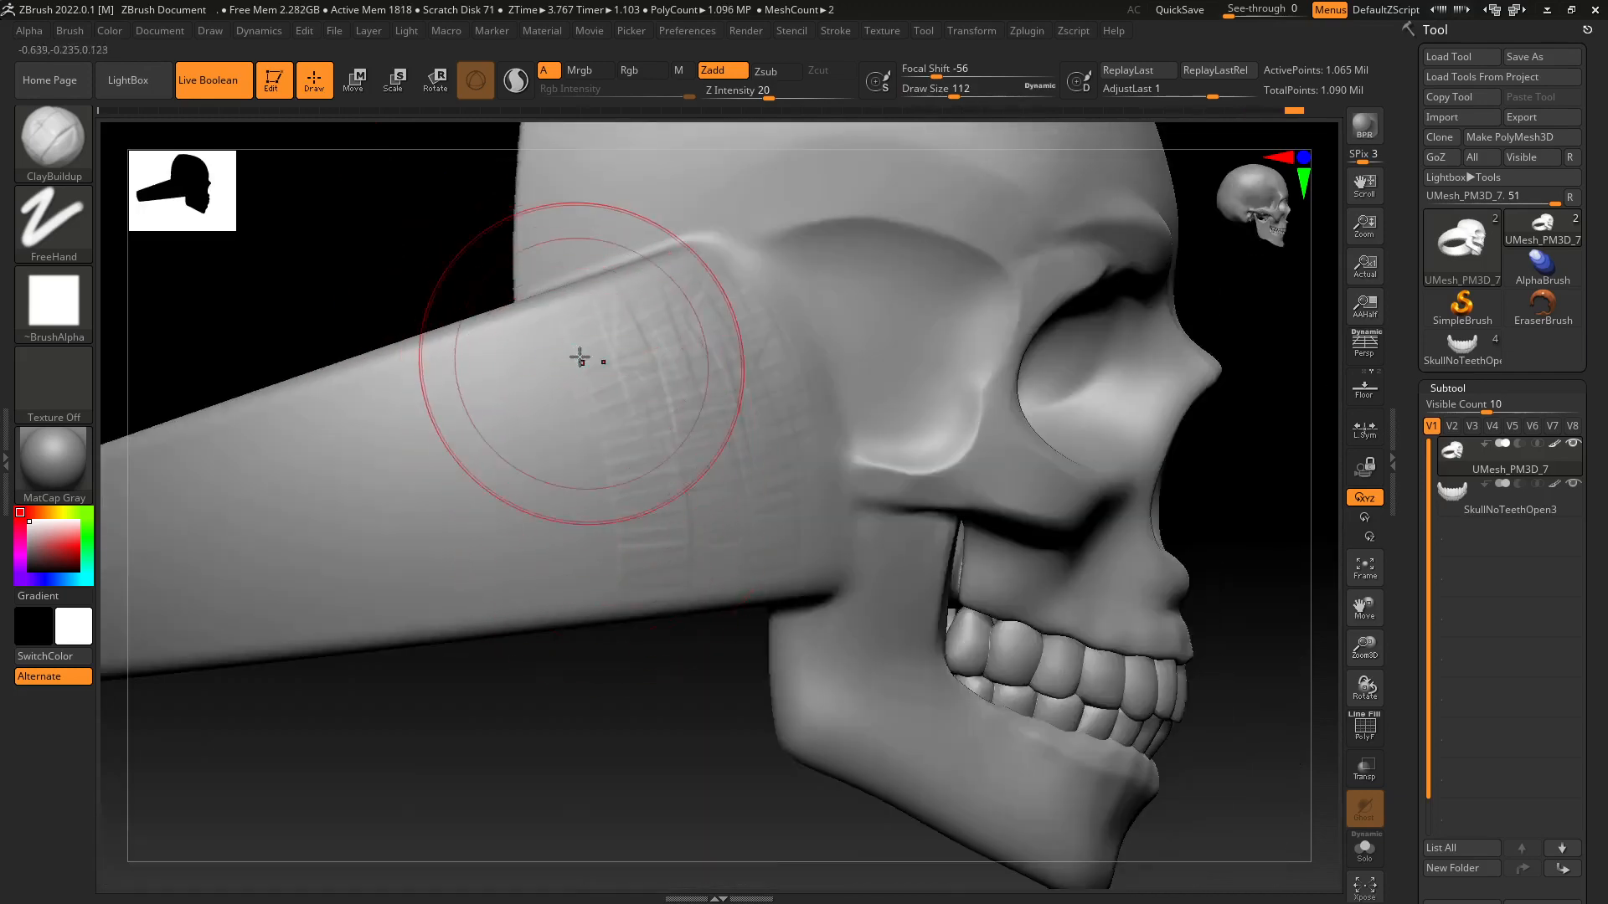
key("shift")
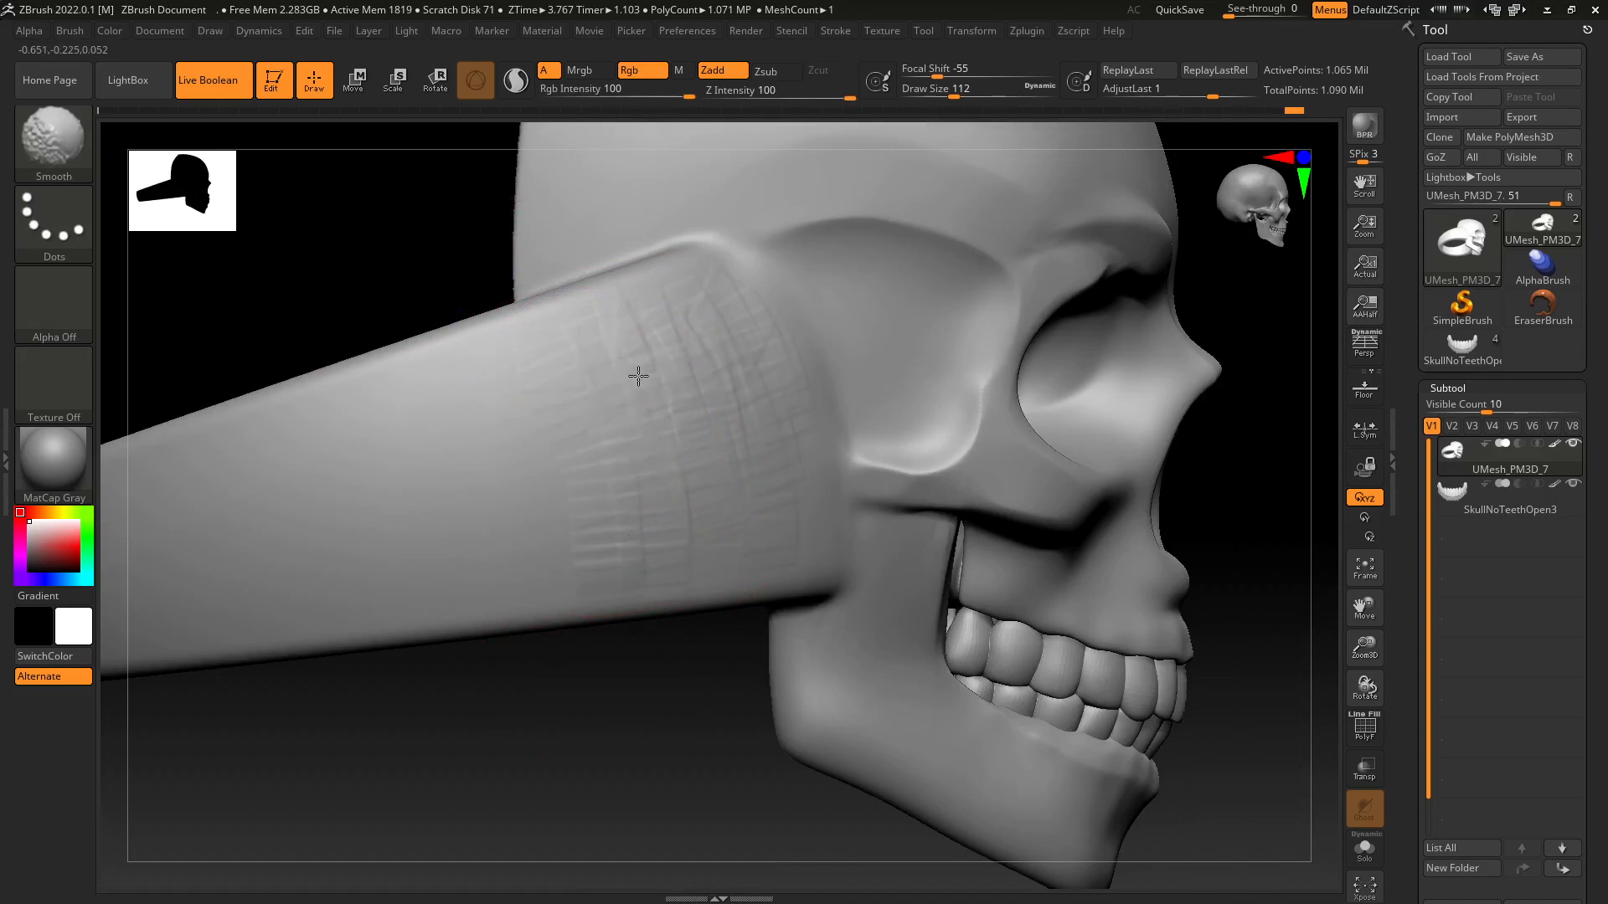
left_click_drag(674, 394, 620, 457, "shift")
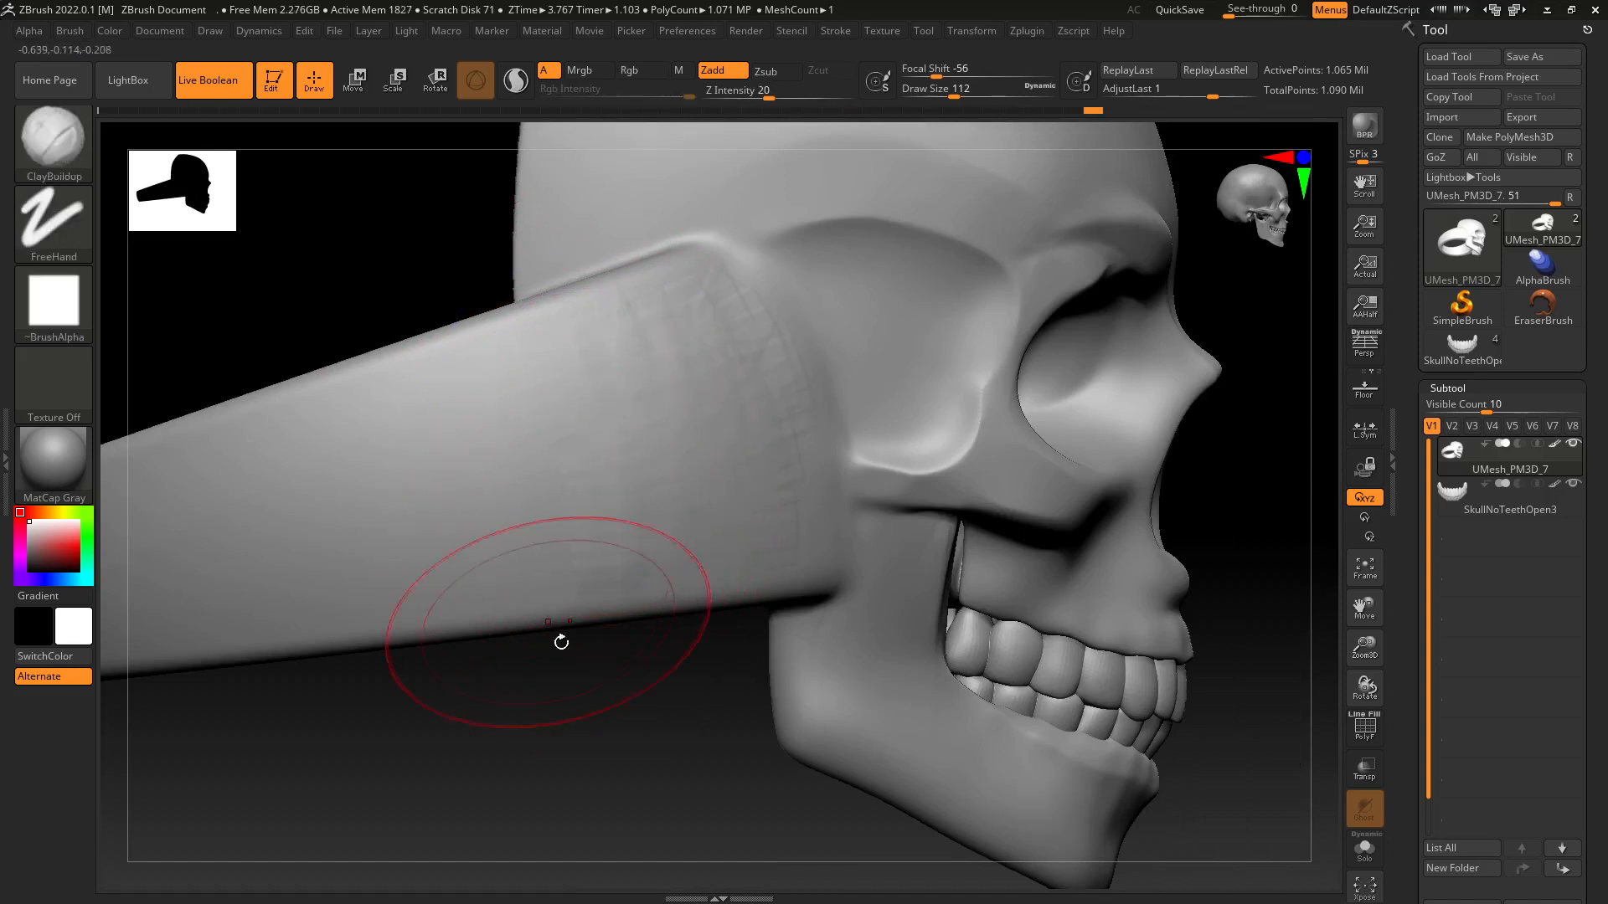
Reduce the draw size to about 65 and smooth the remaining stroke marks near the band's front edge.
key("s")
left_click_drag(600, 689, 587, 689)
left_click_drag(691, 406, 721, 356, "shift")
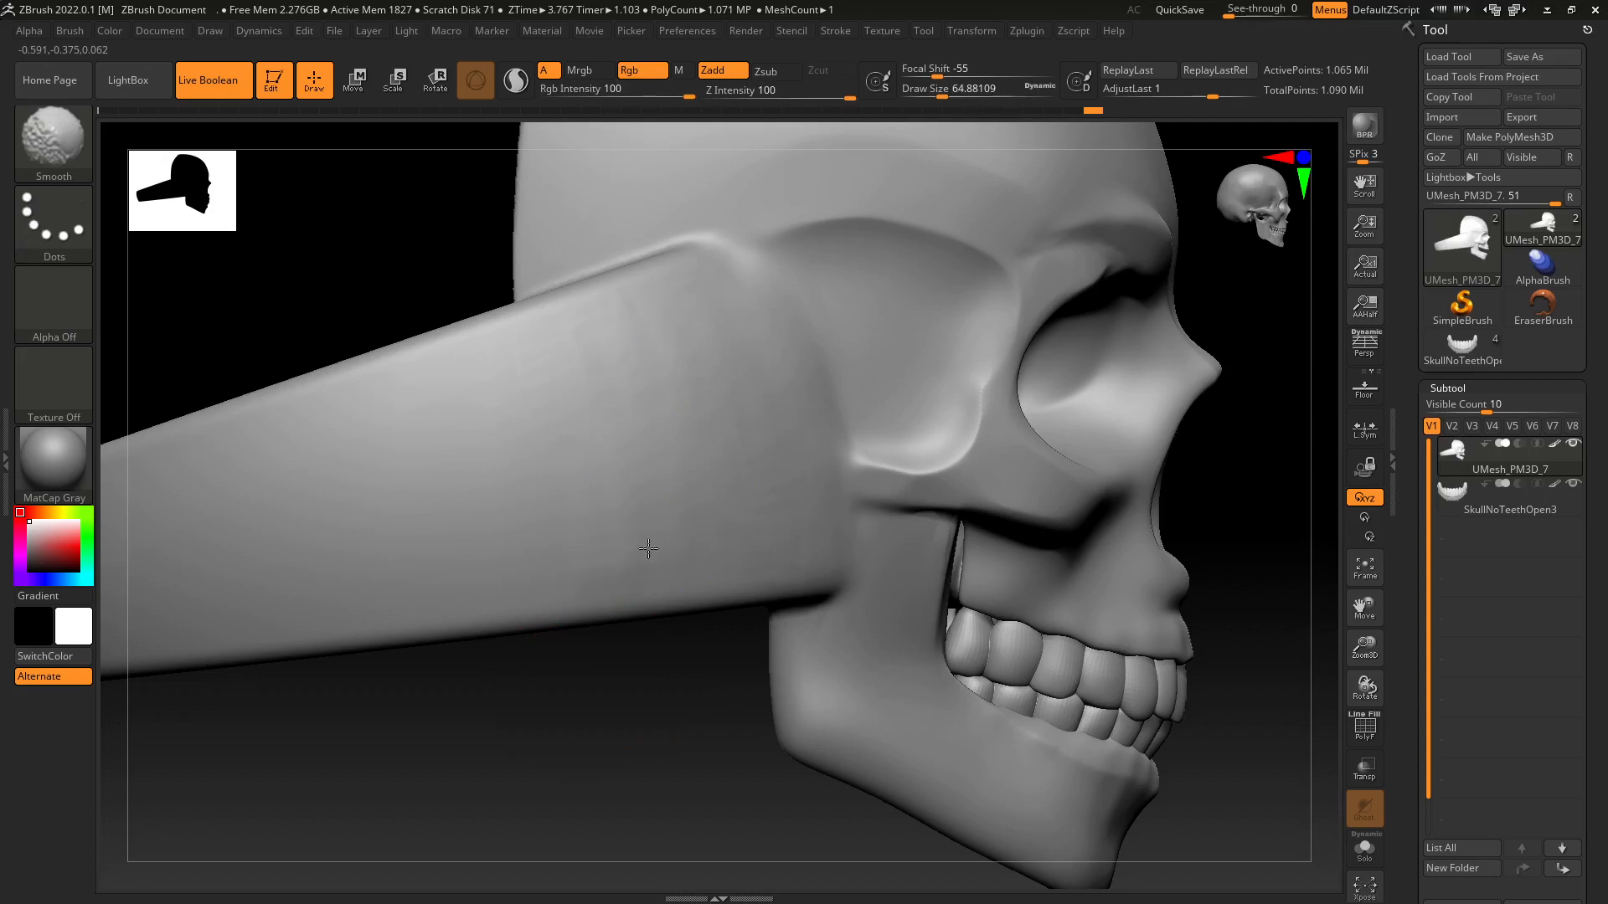
Set the draw size to about 83 and smooth the ring band's outer face, blending the built-up area from several angles.
mouse_move(668, 531)
right_mouse_down()
mouse_move(542, 707)
mouse_move(586, 593)
right_mouse_up()
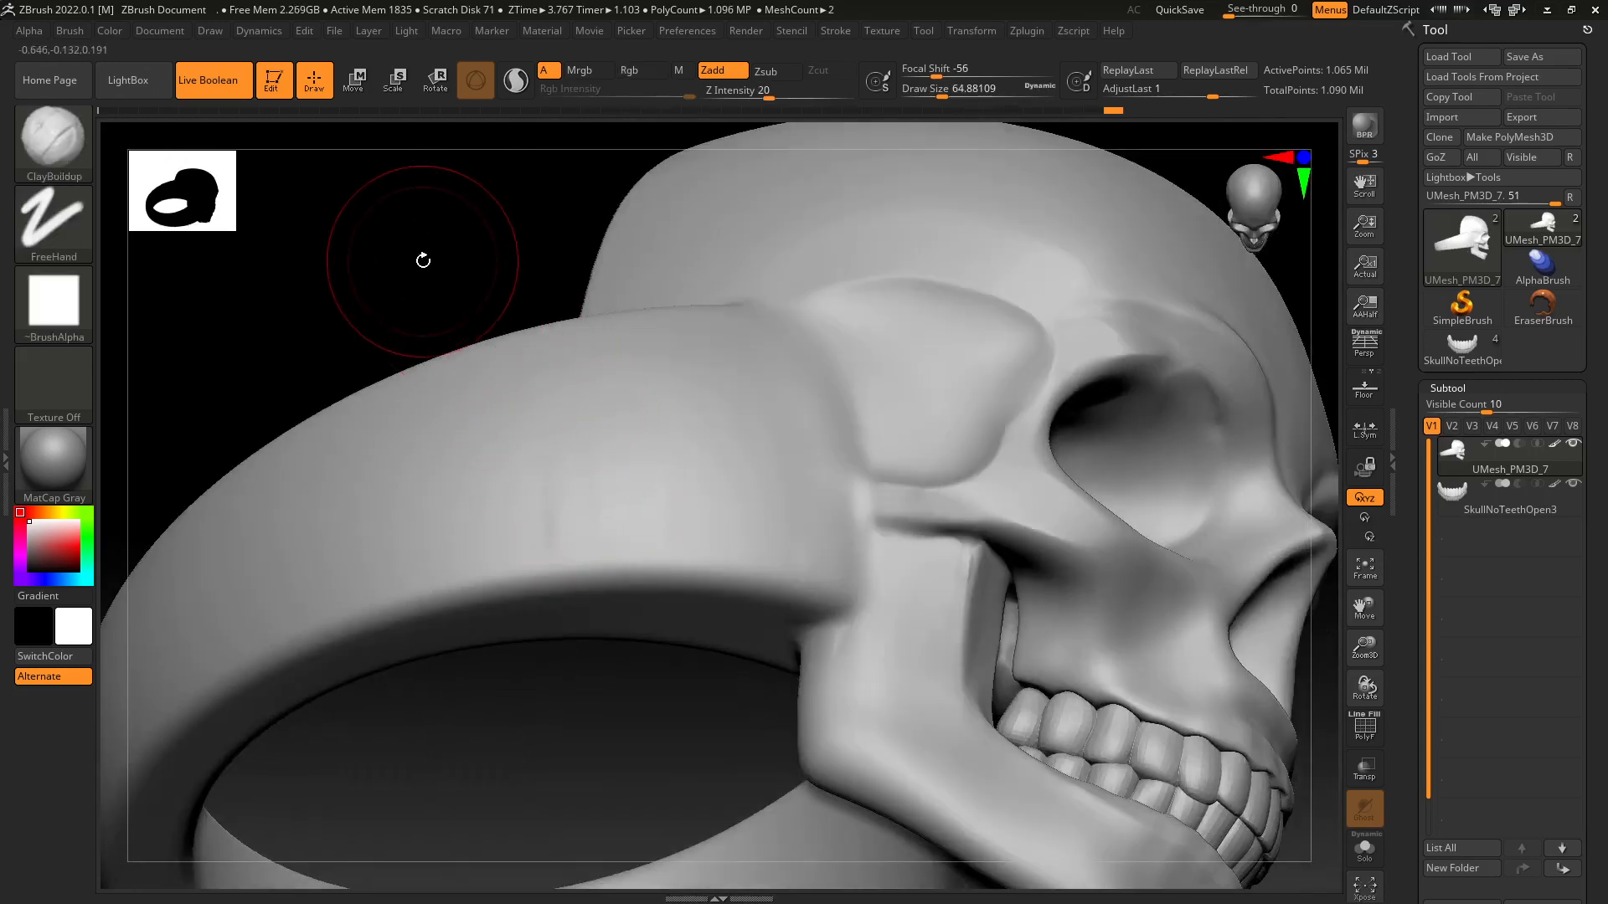
key("s")
left_click_drag(421, 237, 419, 232)
key("shift")
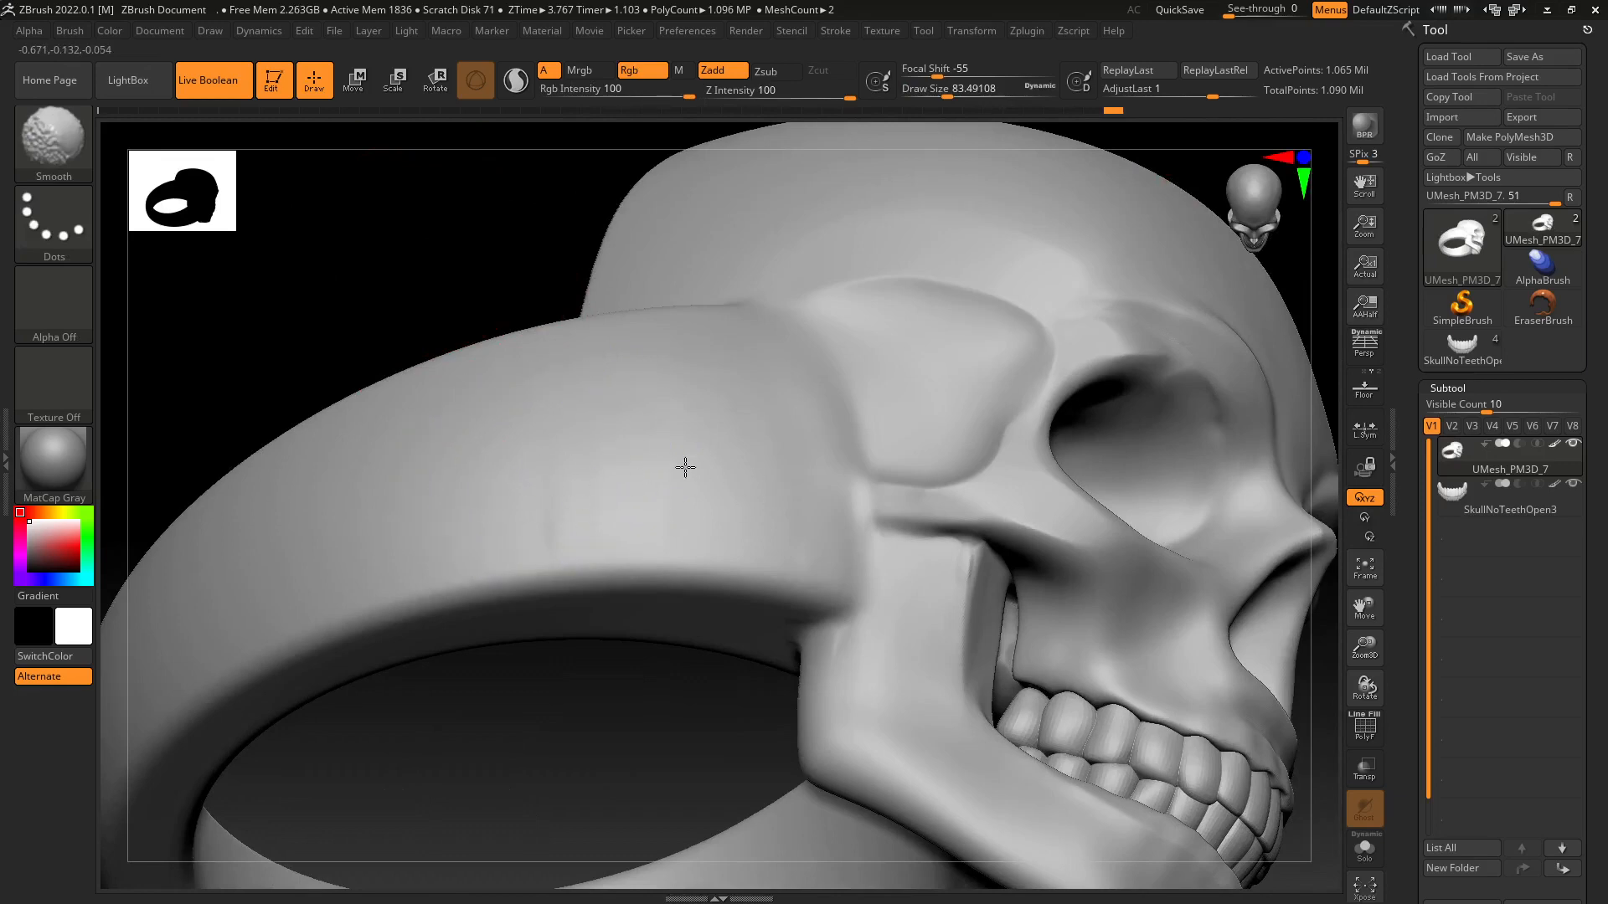
left_click_drag(538, 510, 574, 501, "shift")
mouse_move(406, 213)
right_mouse_down()
mouse_move(391, 301)
mouse_move(419, 330)
mouse_move(655, 373)
right_mouse_up()
left_click_drag(665, 344, 649, 332, "shift")
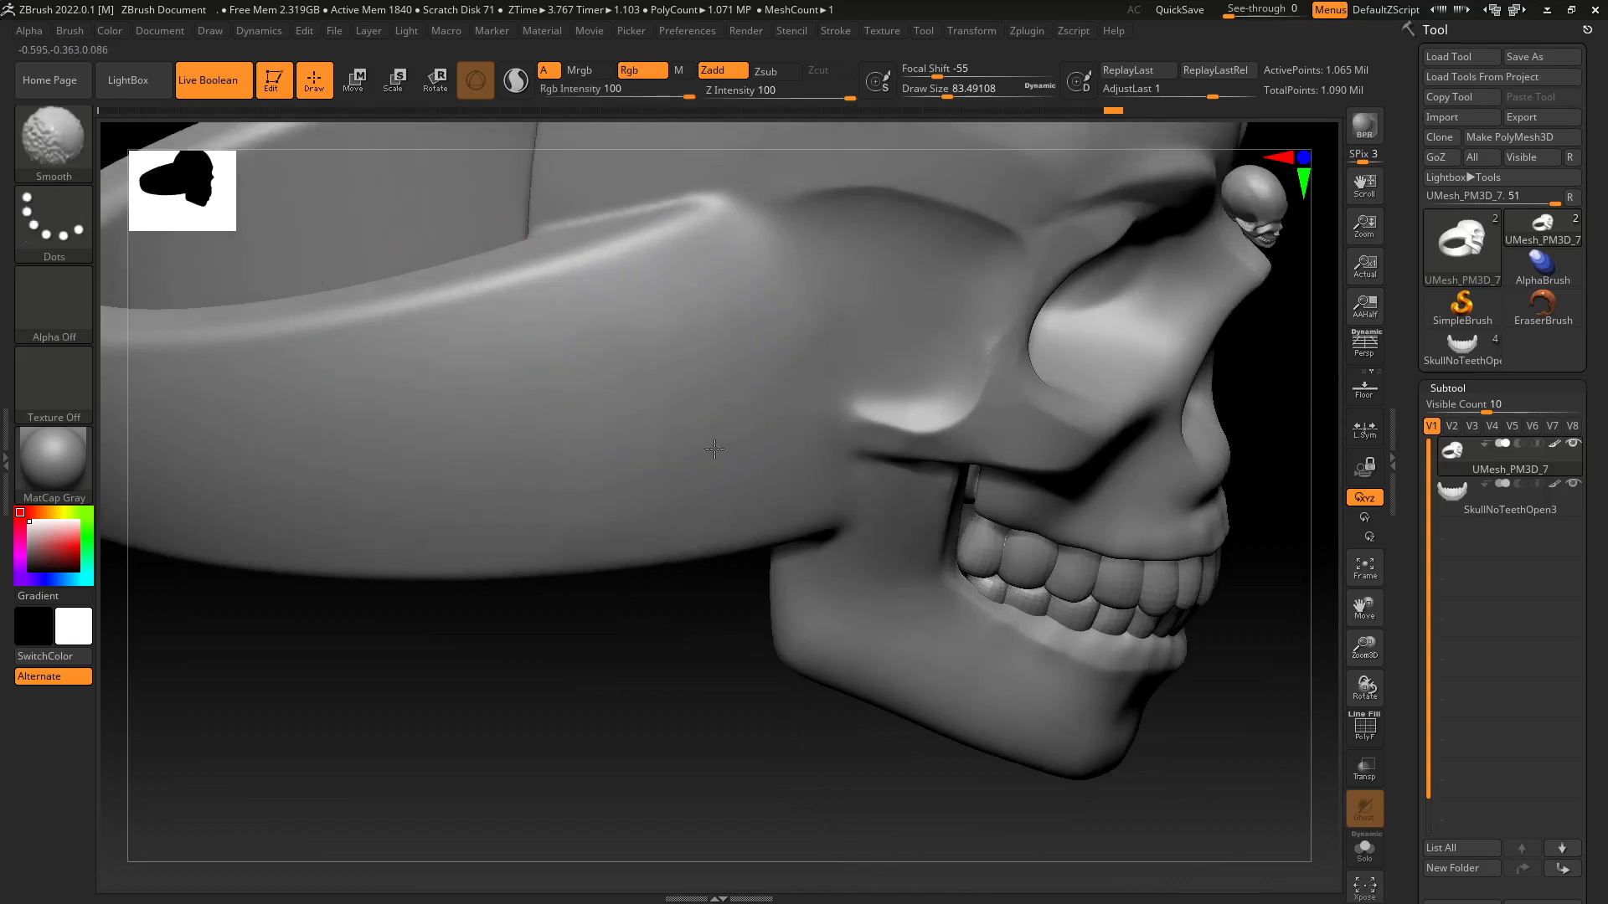
right_click_drag(611, 700, 629, 448)
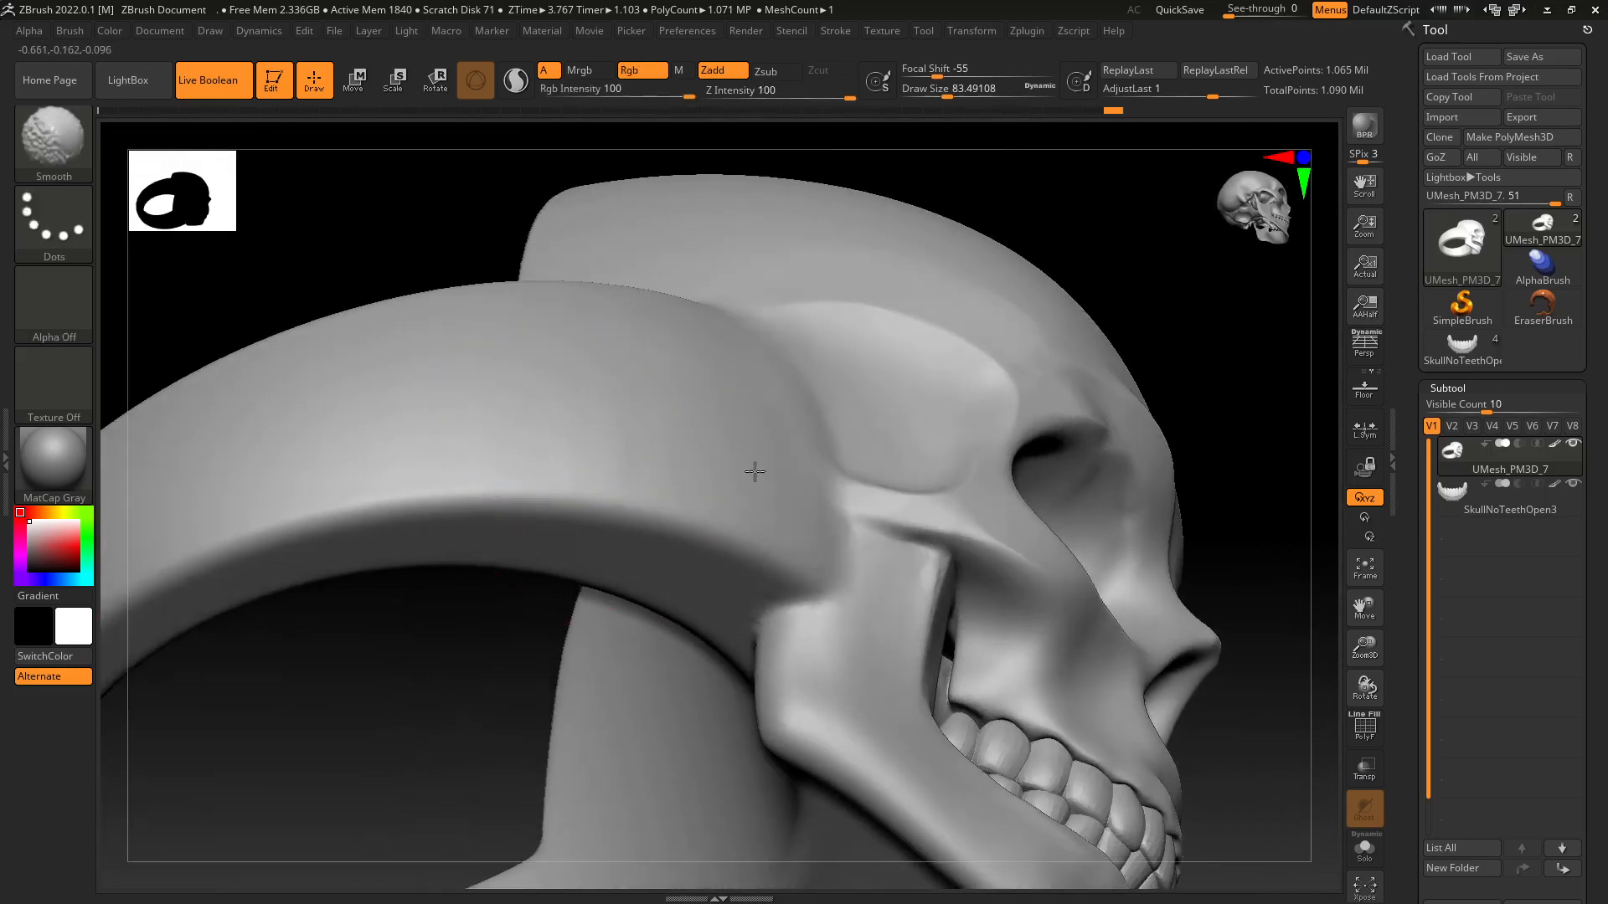
left_click_drag(729, 386, 640, 394, "shift")
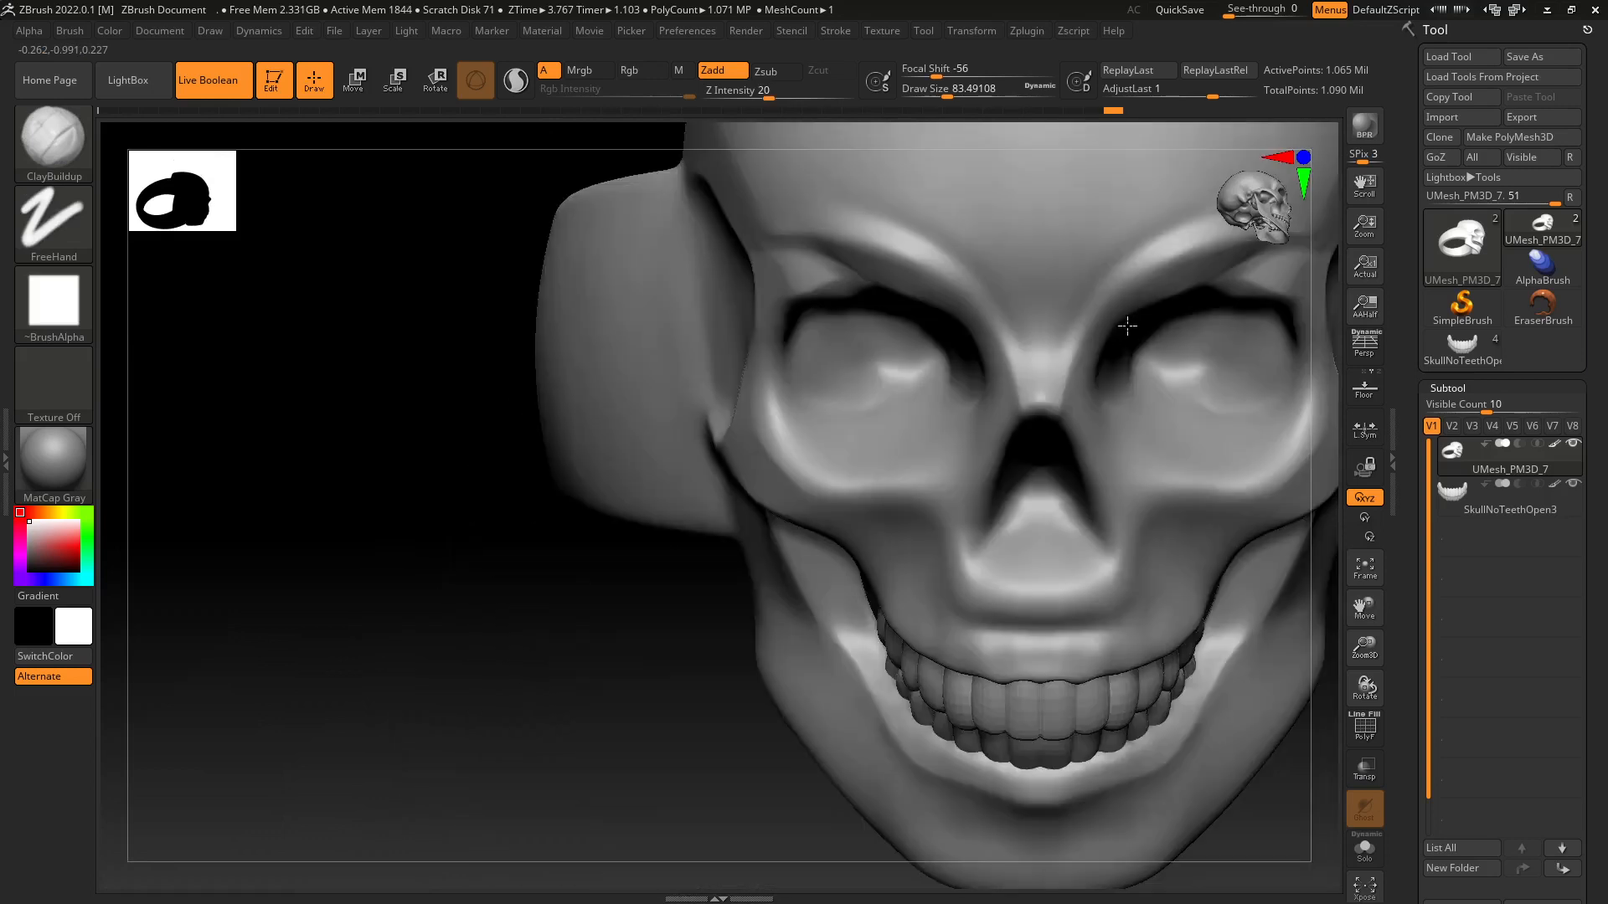
Frame the whole ring and apply the DoubleShade1 material to check the surface under shinier shading.
key("f")
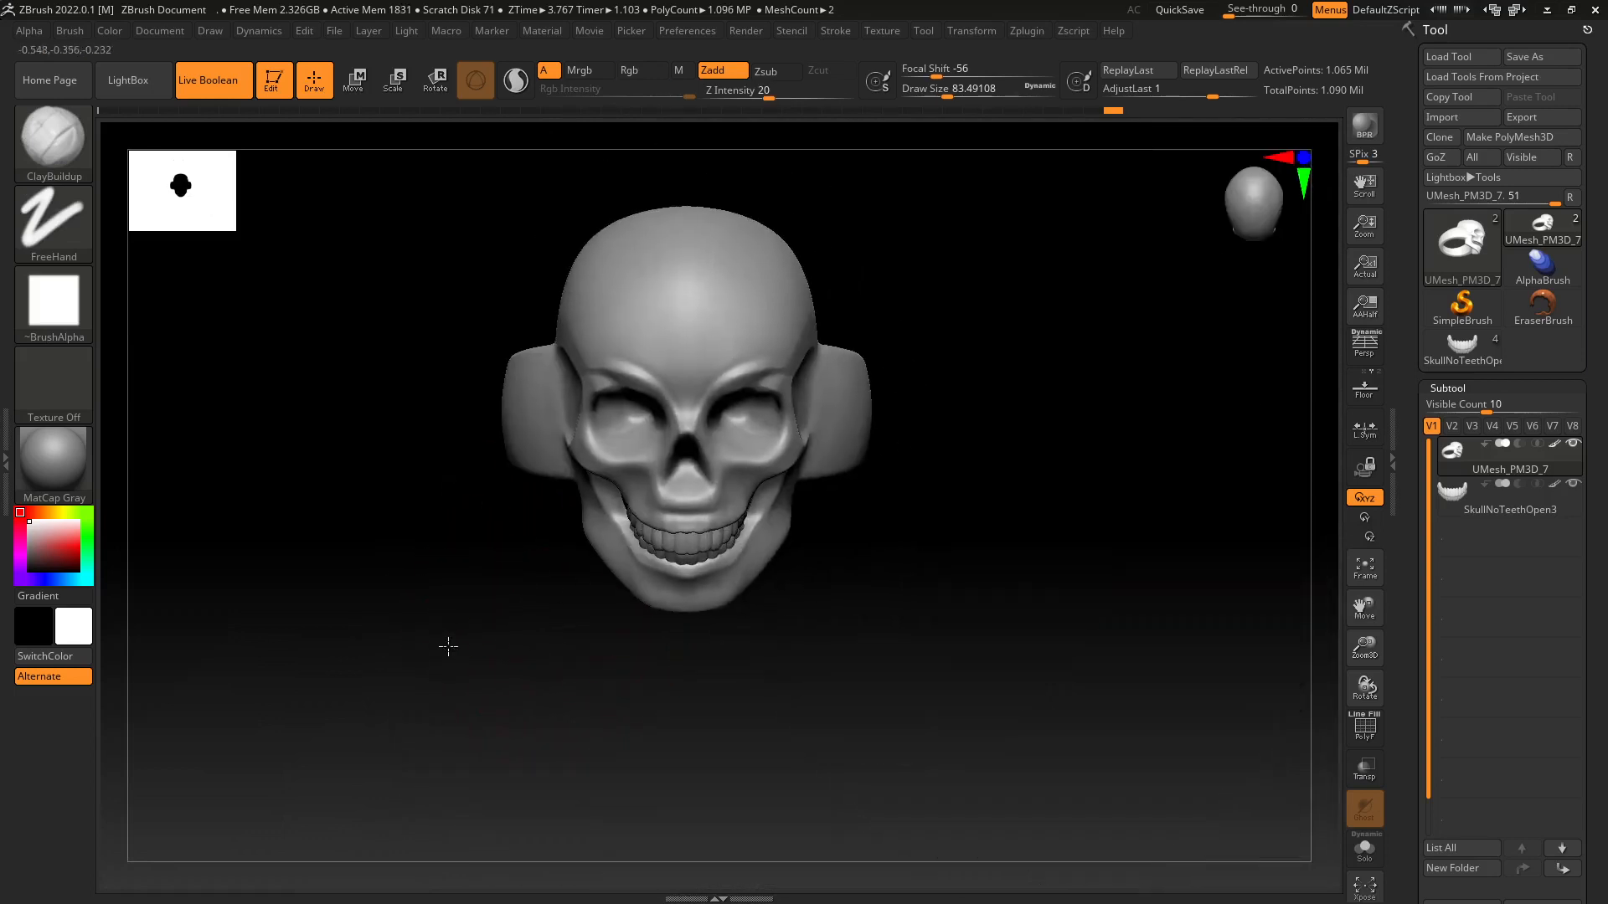
left_click_drag(448, 646, 448, 529)
left_click_drag(987, 467, 984, 535)
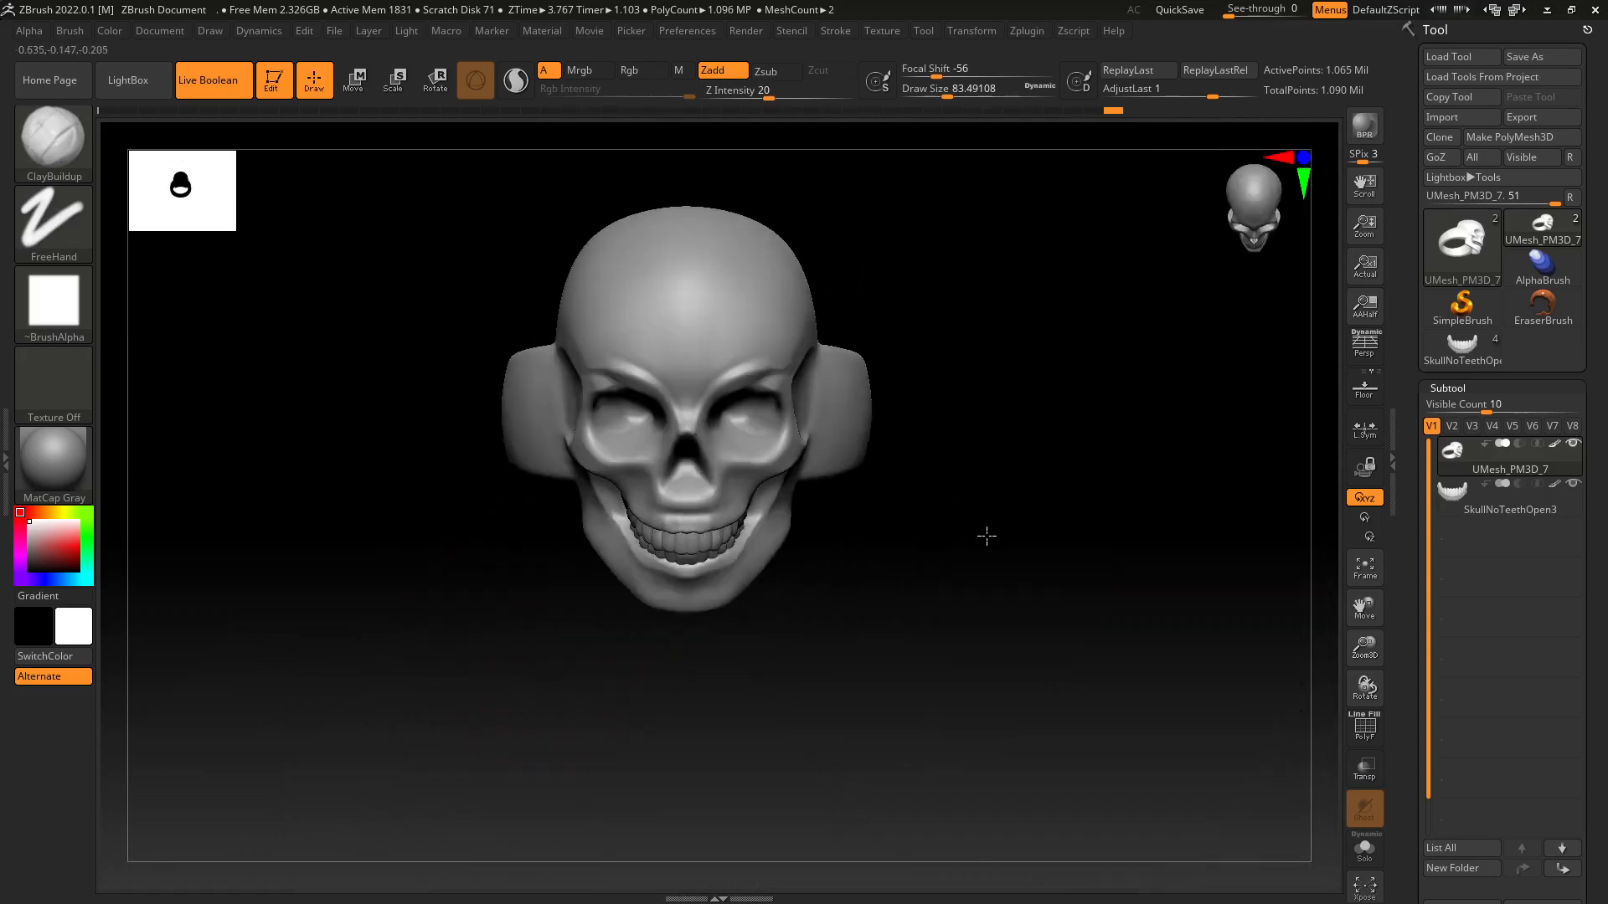
left_click(87, 464)
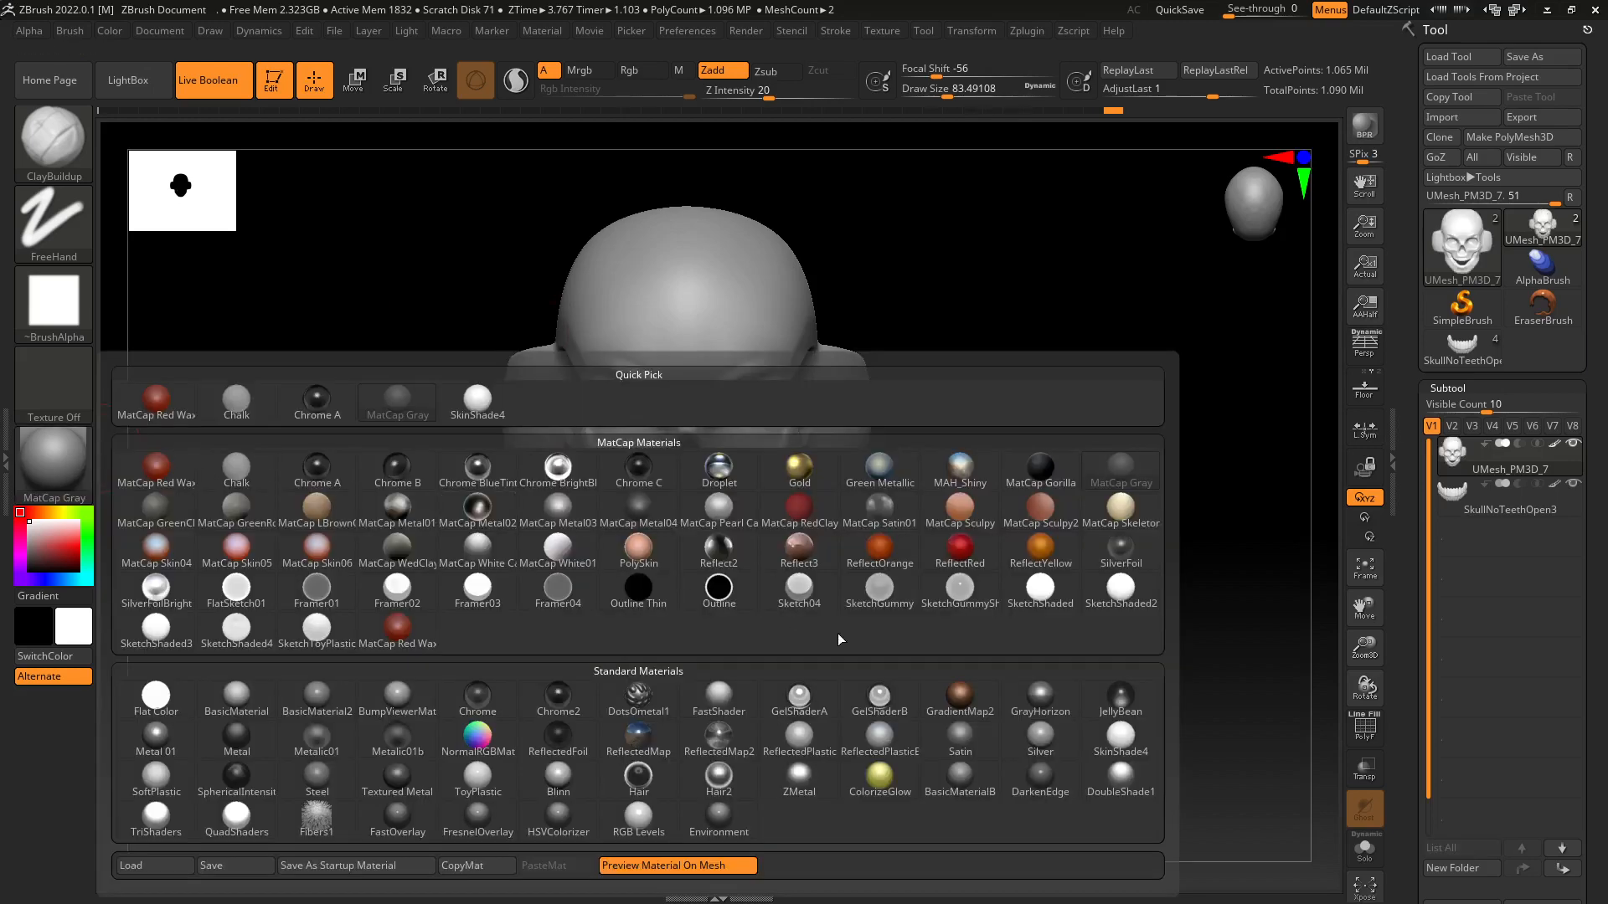
left_click(1106, 778)
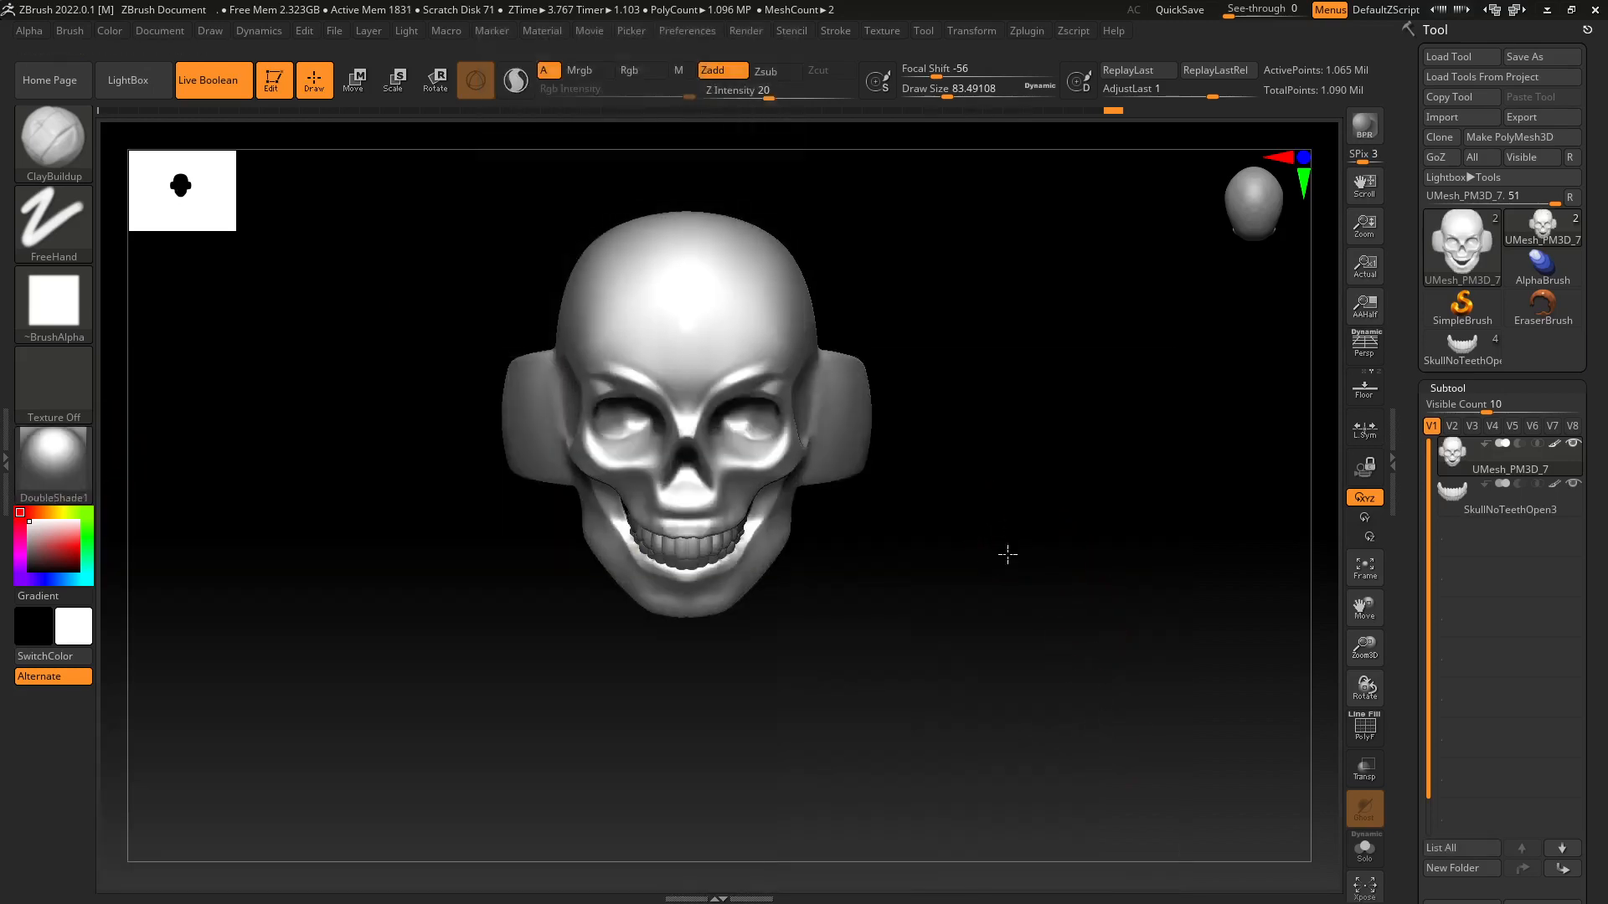
left_click_drag(1005, 553, 1035, 668, "alt")
mouse_move(1180, 664)
left_mouse_down()
mouse_move(1189, 610)
mouse_move(1128, 634)
mouse_move(933, 610)
mouse_move(887, 578)
mouse_move(847, 586)
mouse_move(965, 570)
mouse_move(976, 611)
mouse_move(991, 604)
mouse_move(983, 691)
left_mouse_up()
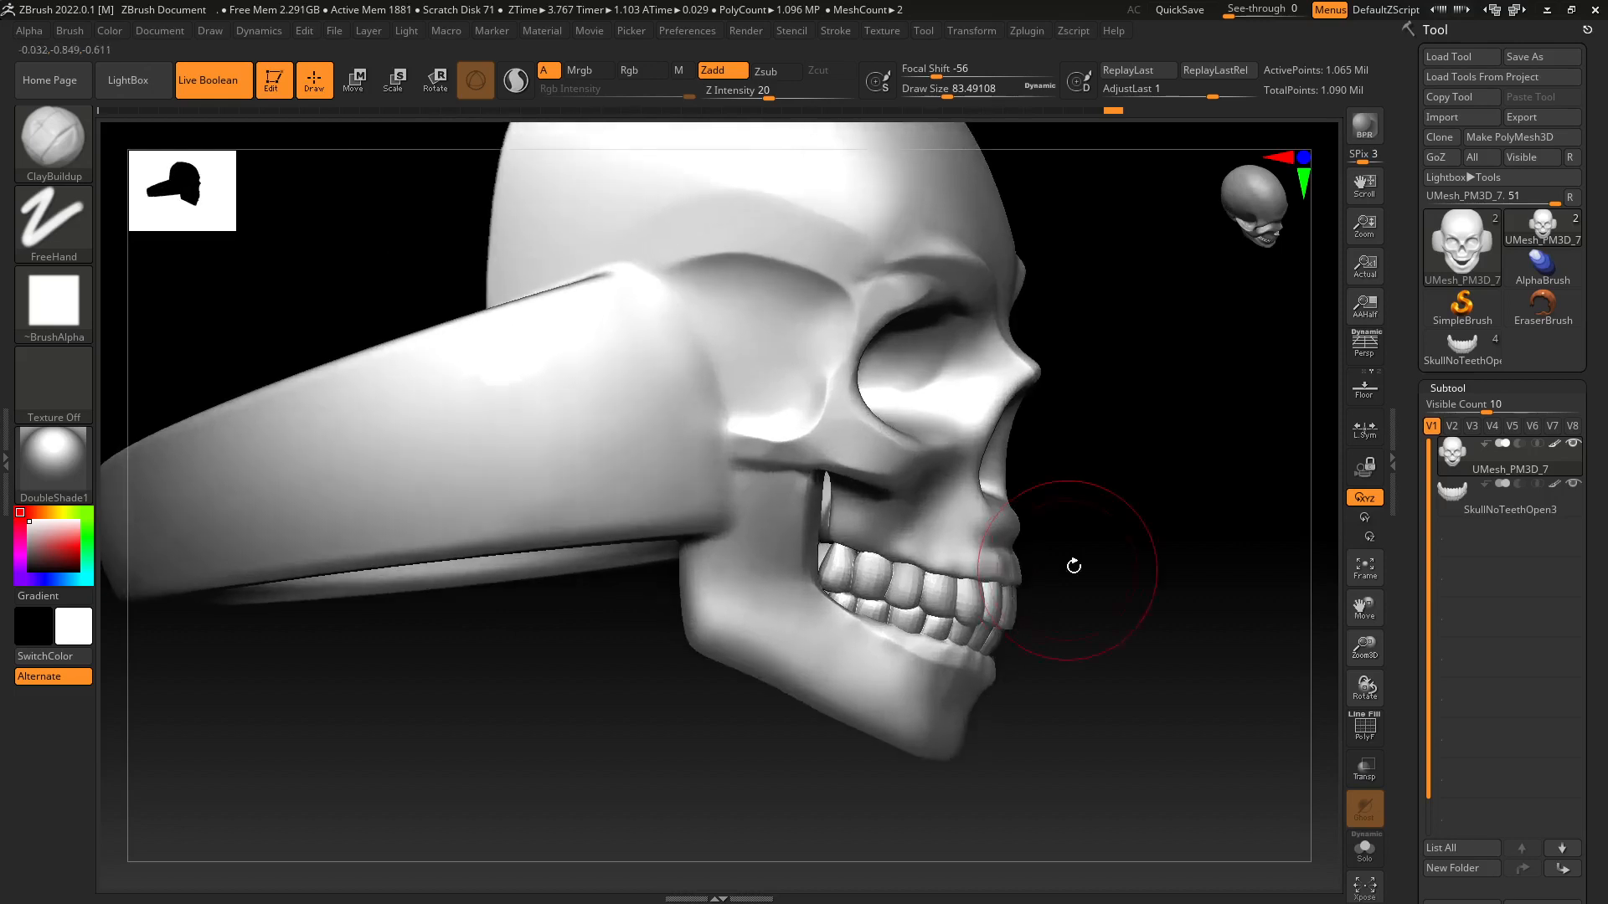
Smooth the remaining unevenness on the ring band's outer side behind the temple.
left_click_drag(1104, 595, 1102, 617)
left_click_drag(649, 415, 462, 399, "shift")
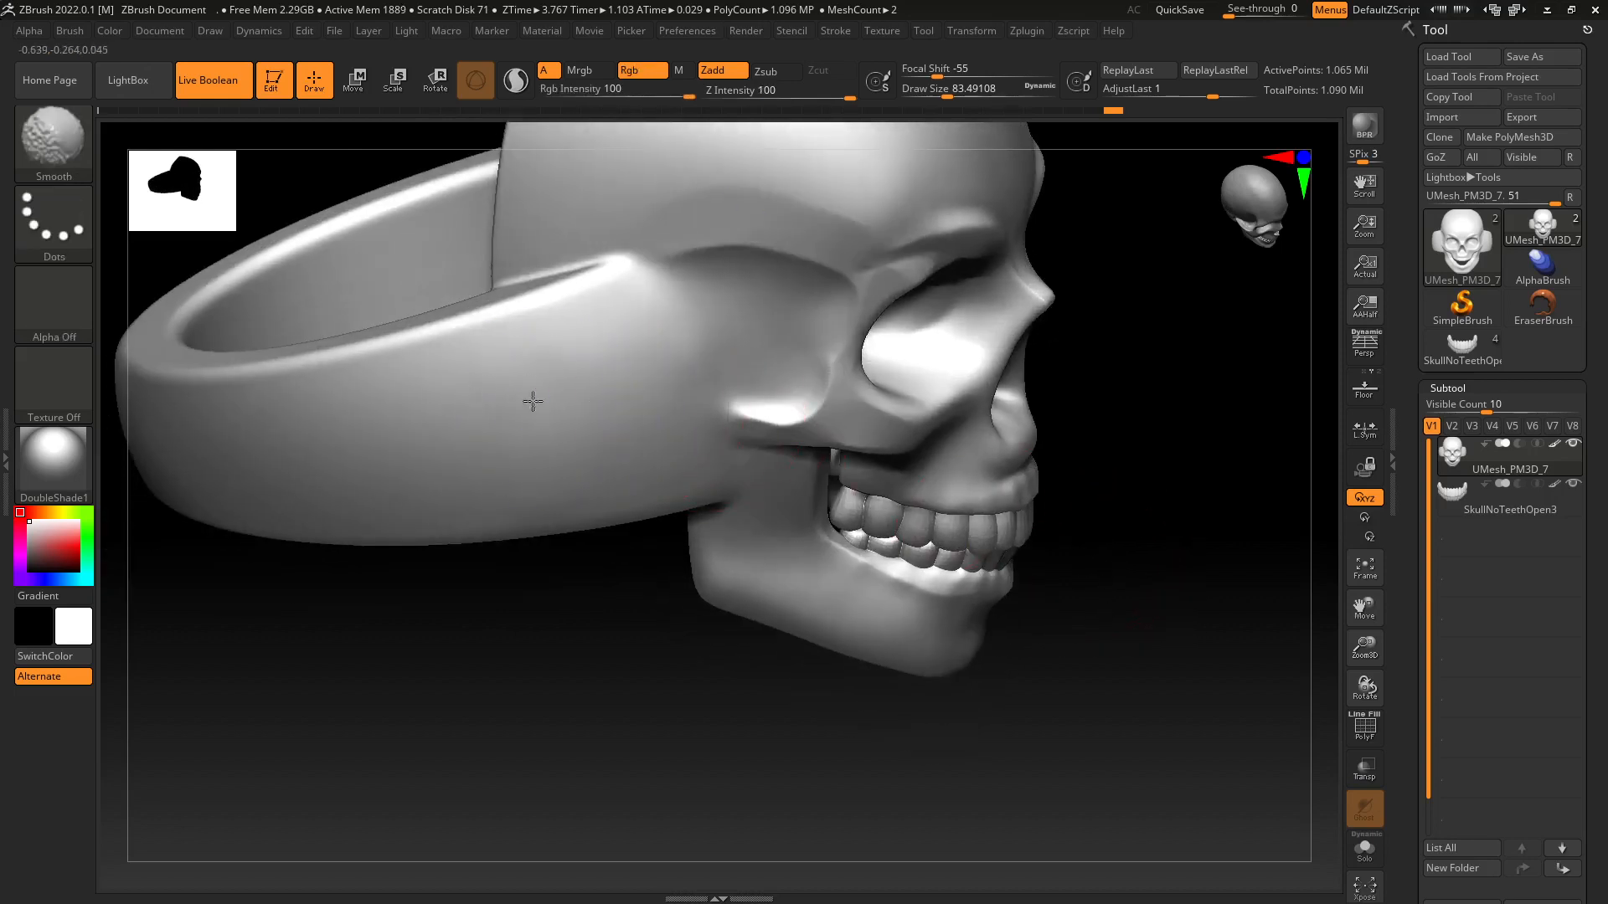
key("shift")
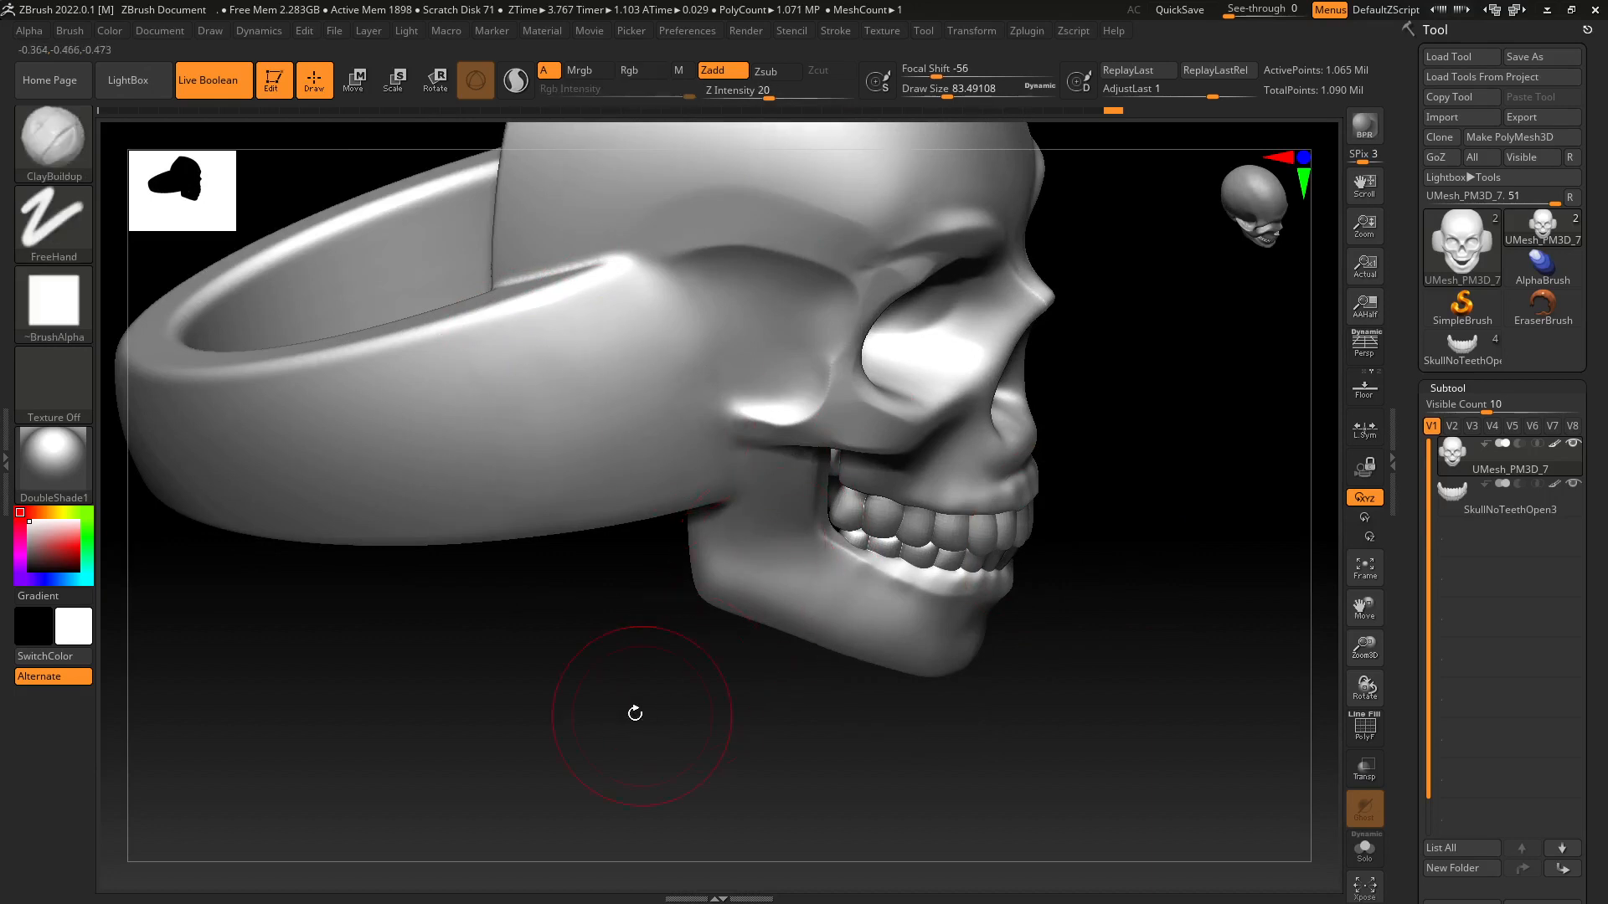
Switch the material back to MatCap Gray and return to a front view of the skull.
mouse_move(631, 710)
left_mouse_down()
mouse_move(631, 611)
mouse_move(593, 607)
mouse_move(542, 470)
left_mouse_up()
left_click(72, 449)
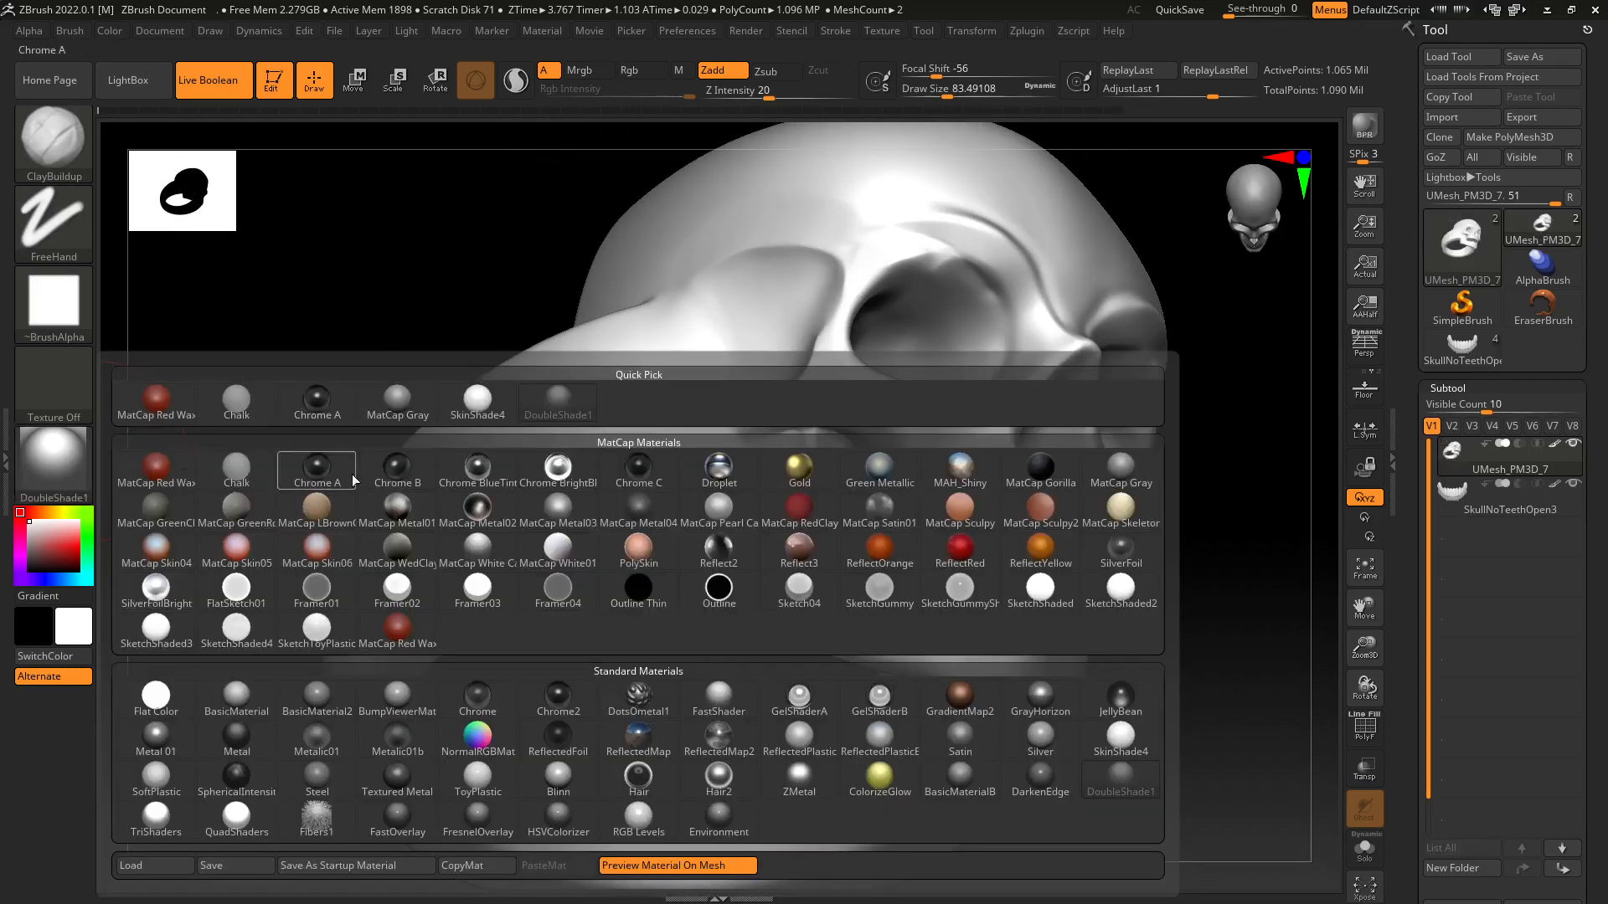
left_click(417, 413)
left_click_drag(1227, 721, 1107, 528)
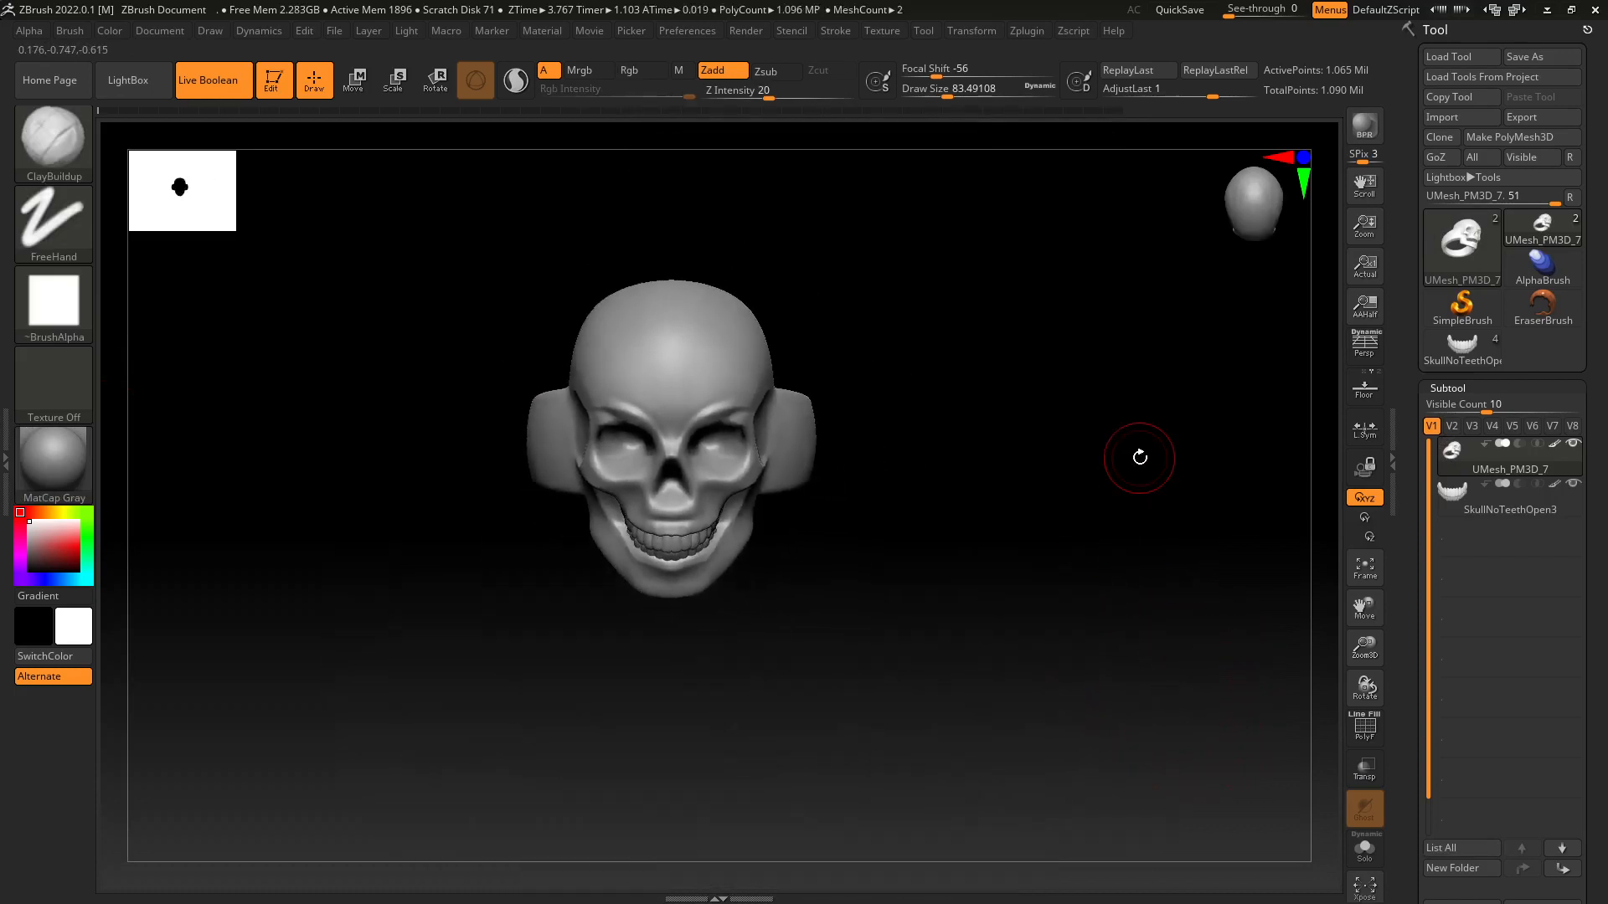
Carve a crease with the DamStandard brush along the lower rims of the eye sockets, and smooth the cheek surface beside it.
left_click_drag(880, 492, 938, 632, "alt")
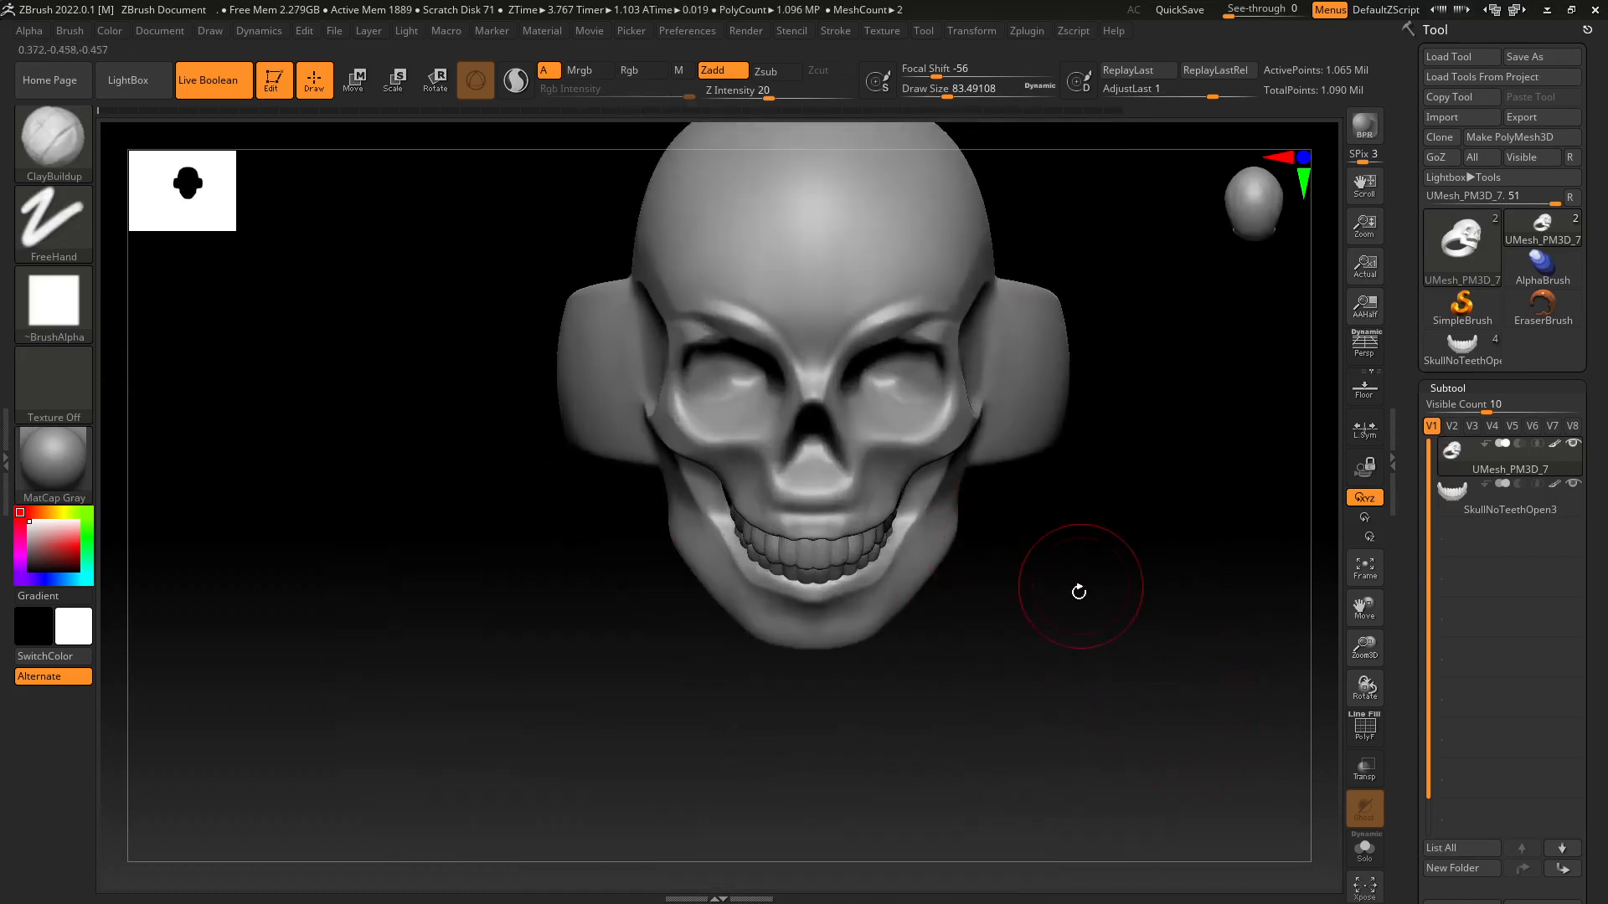
mouse_move(1077, 592)
left_mouse_down()
mouse_move(1105, 441)
mouse_move(1087, 419)
mouse_move(1072, 520)
mouse_move(1087, 510)
mouse_move(1027, 556)
mouse_move(1049, 597)
left_mouse_up()
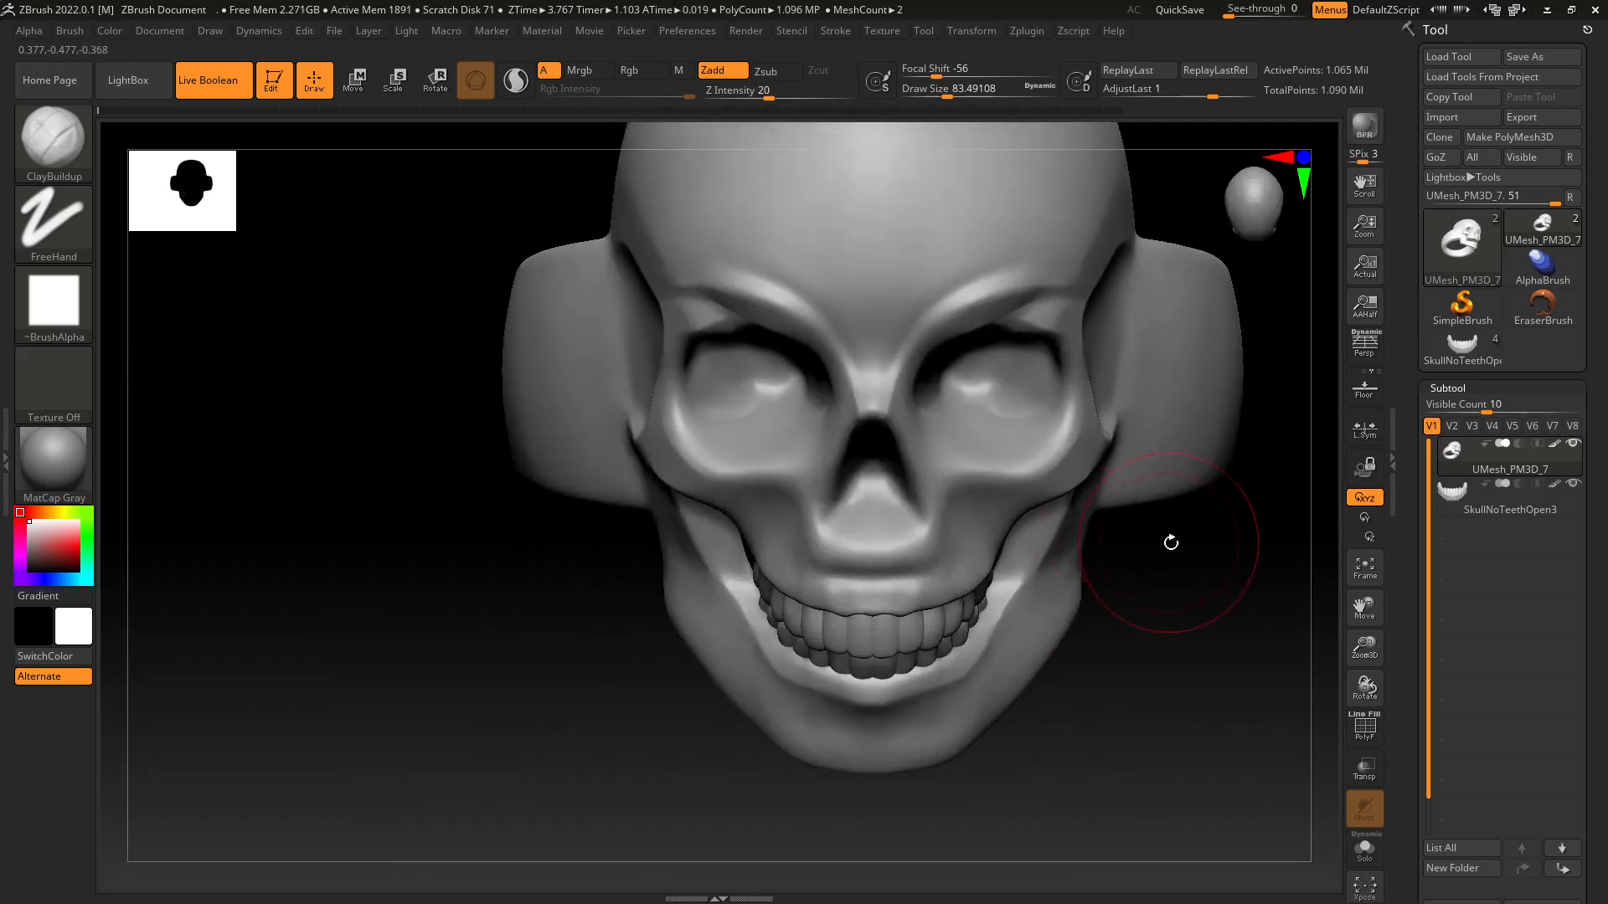
left_click_drag(1171, 542, 1039, 480)
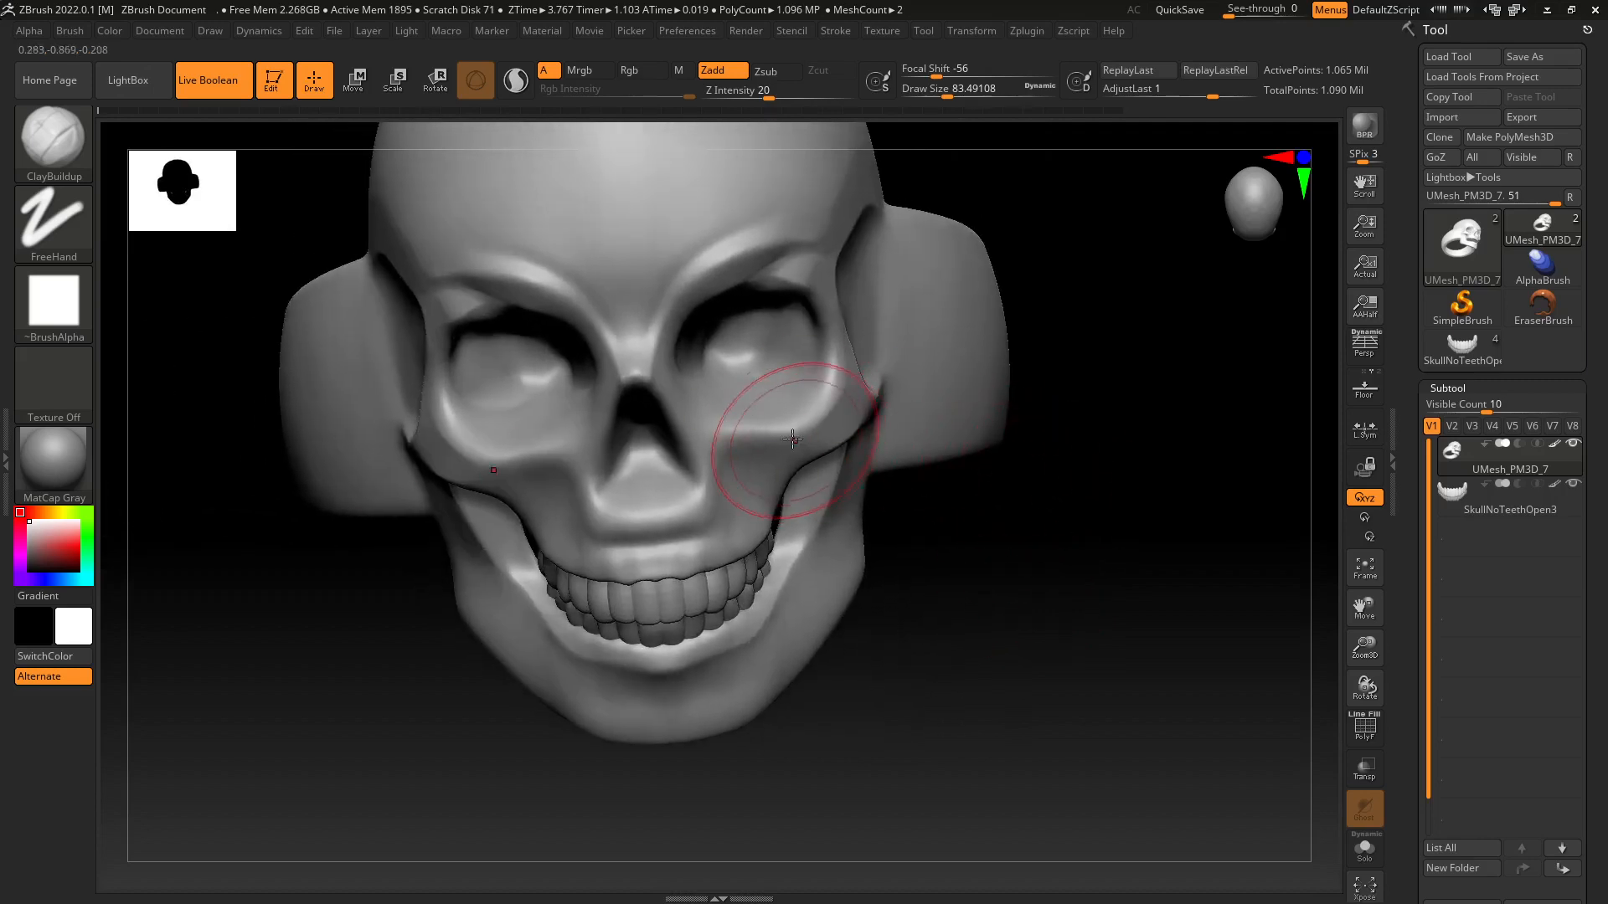
key("b")
key("d")
key("s")
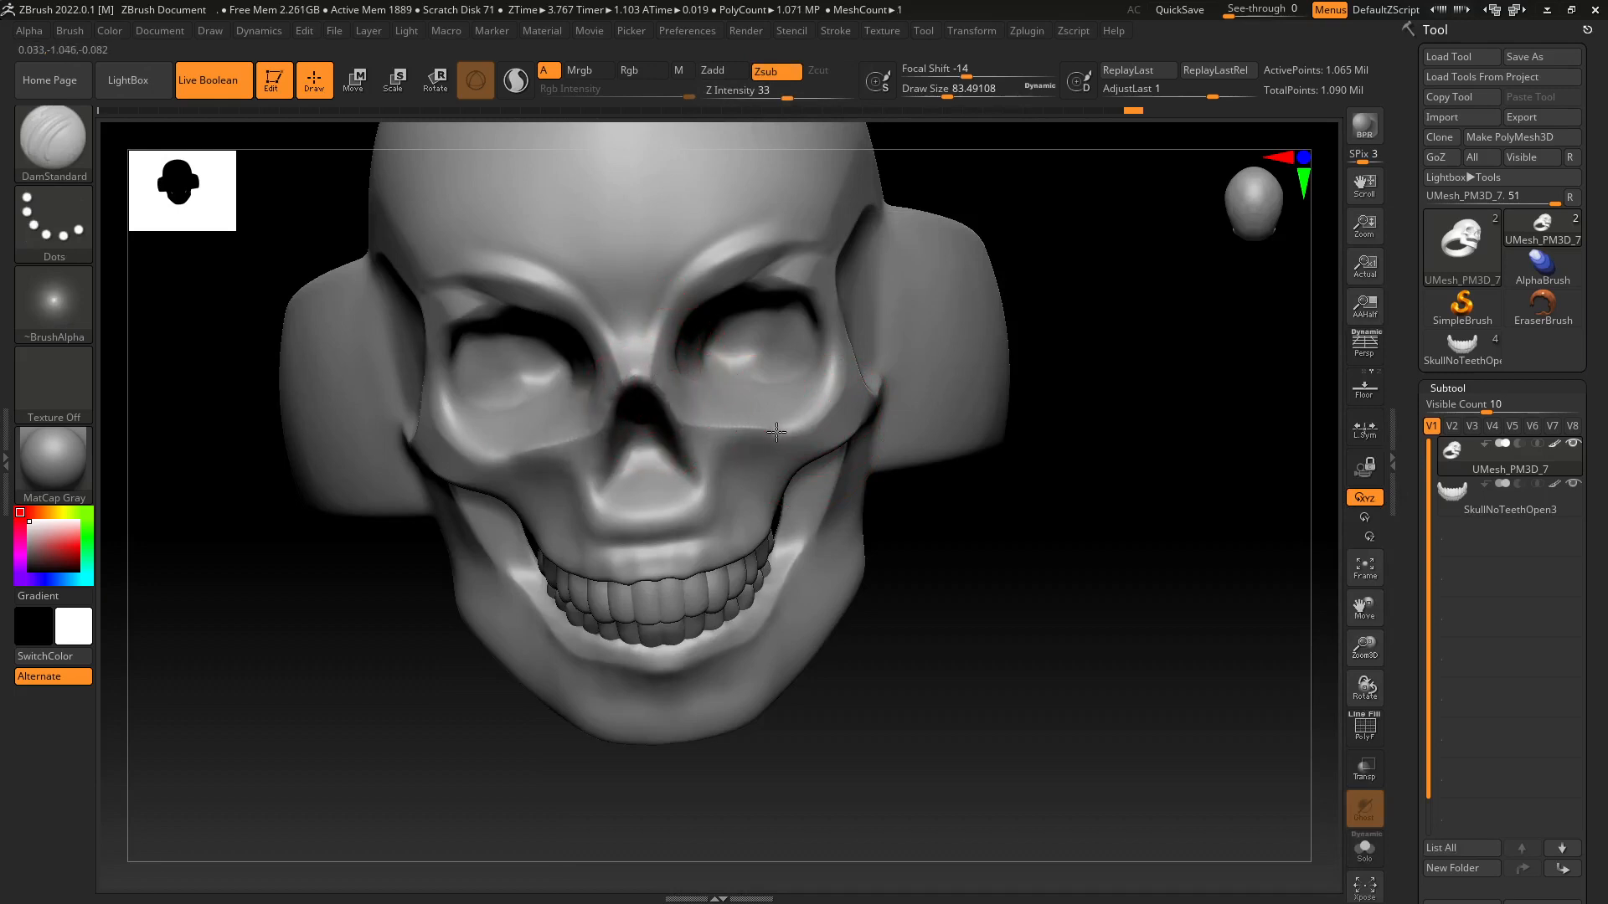
left_click_drag(1019, 401, 824, 450)
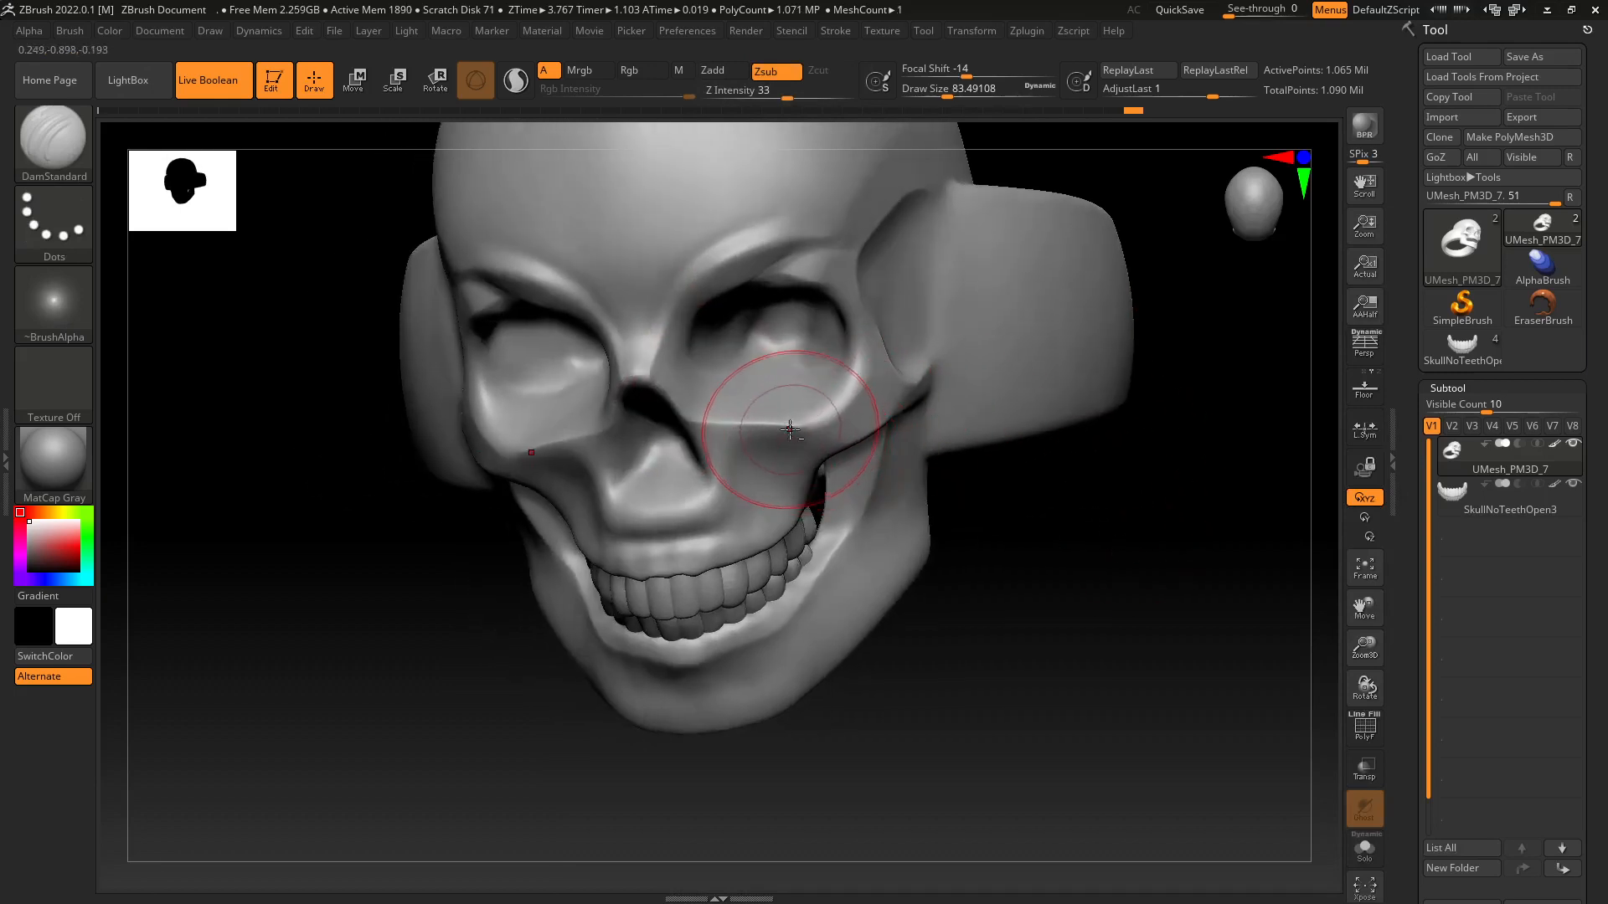
key("shift")
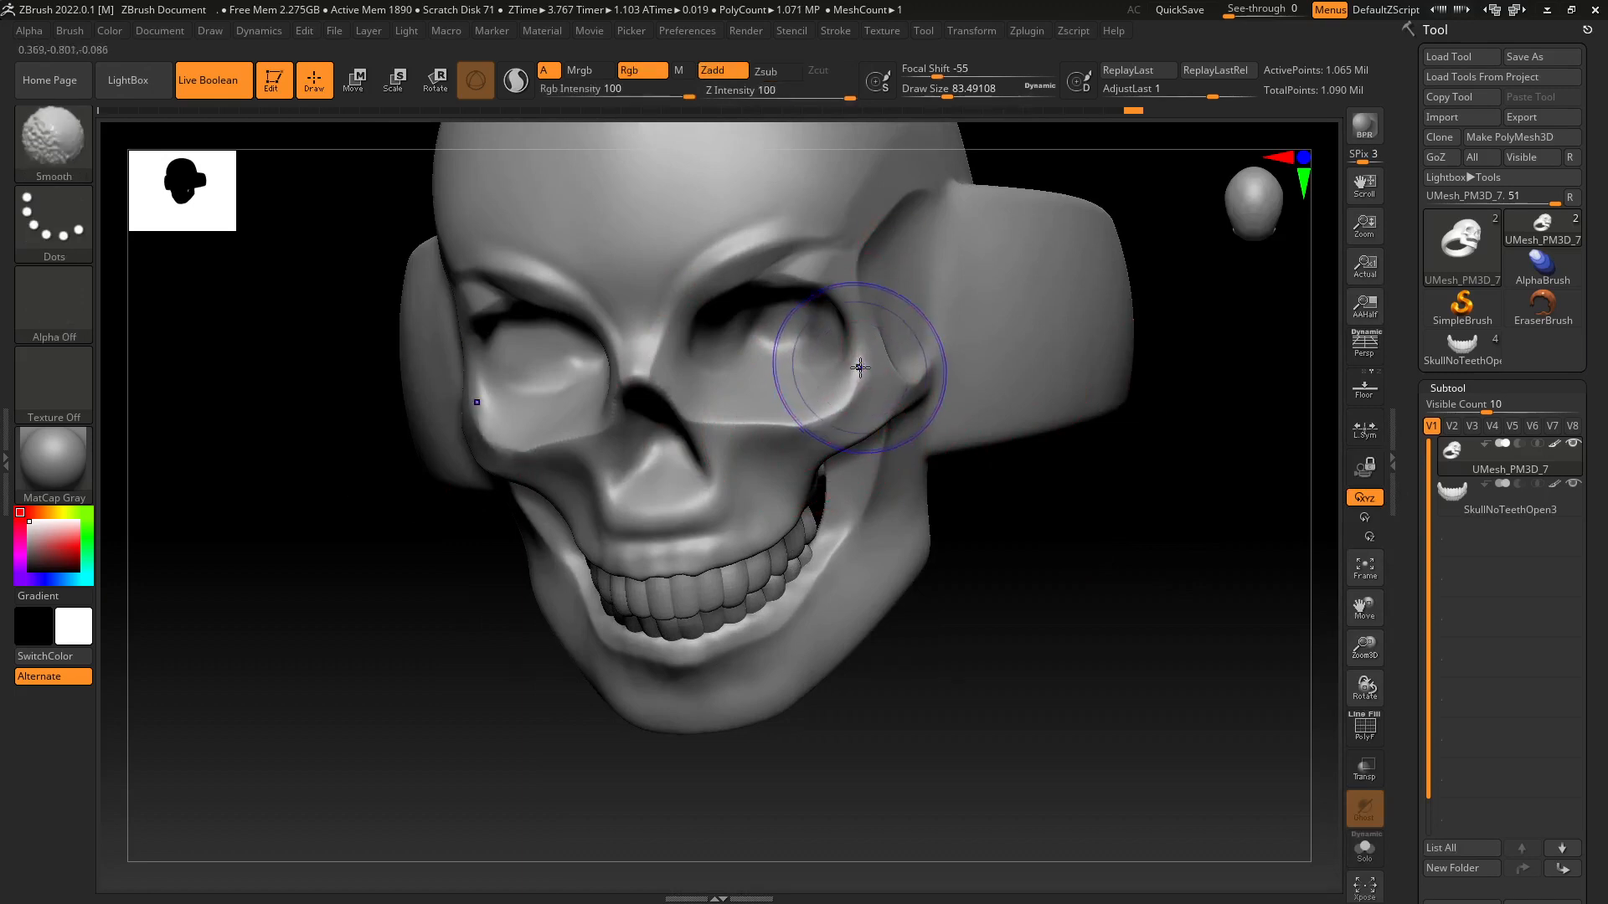
left_click_drag(772, 433, 773, 448, "shift")
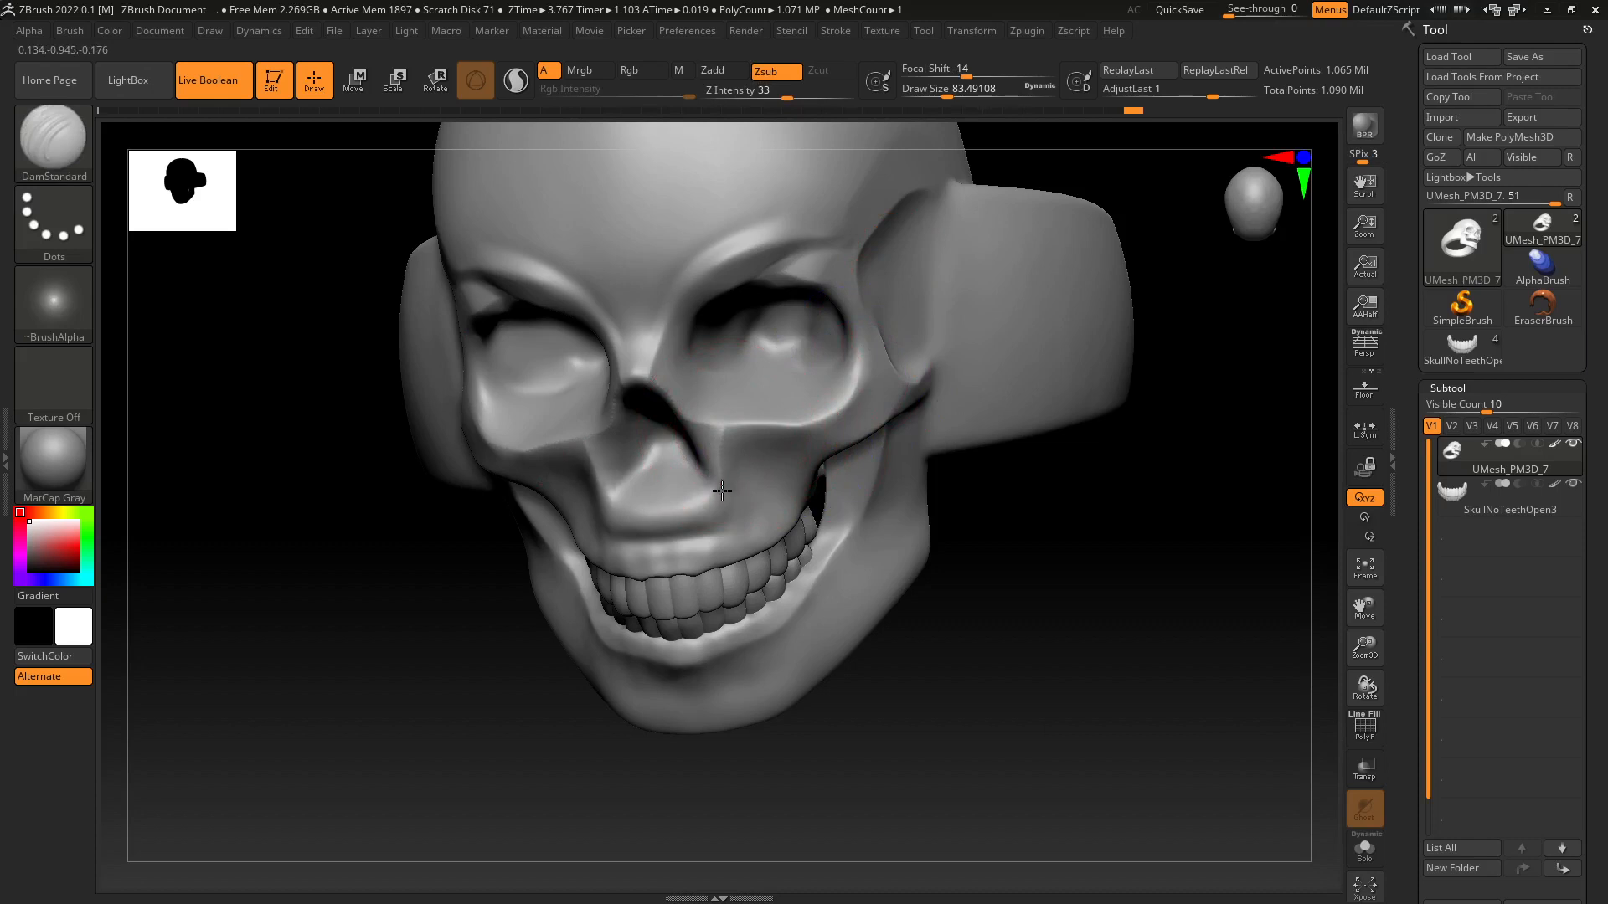
Carve grooves with DamStandard below the nasal opening and along the cheekbones to define the upper jaw.
left_click_drag(689, 518, 640, 527)
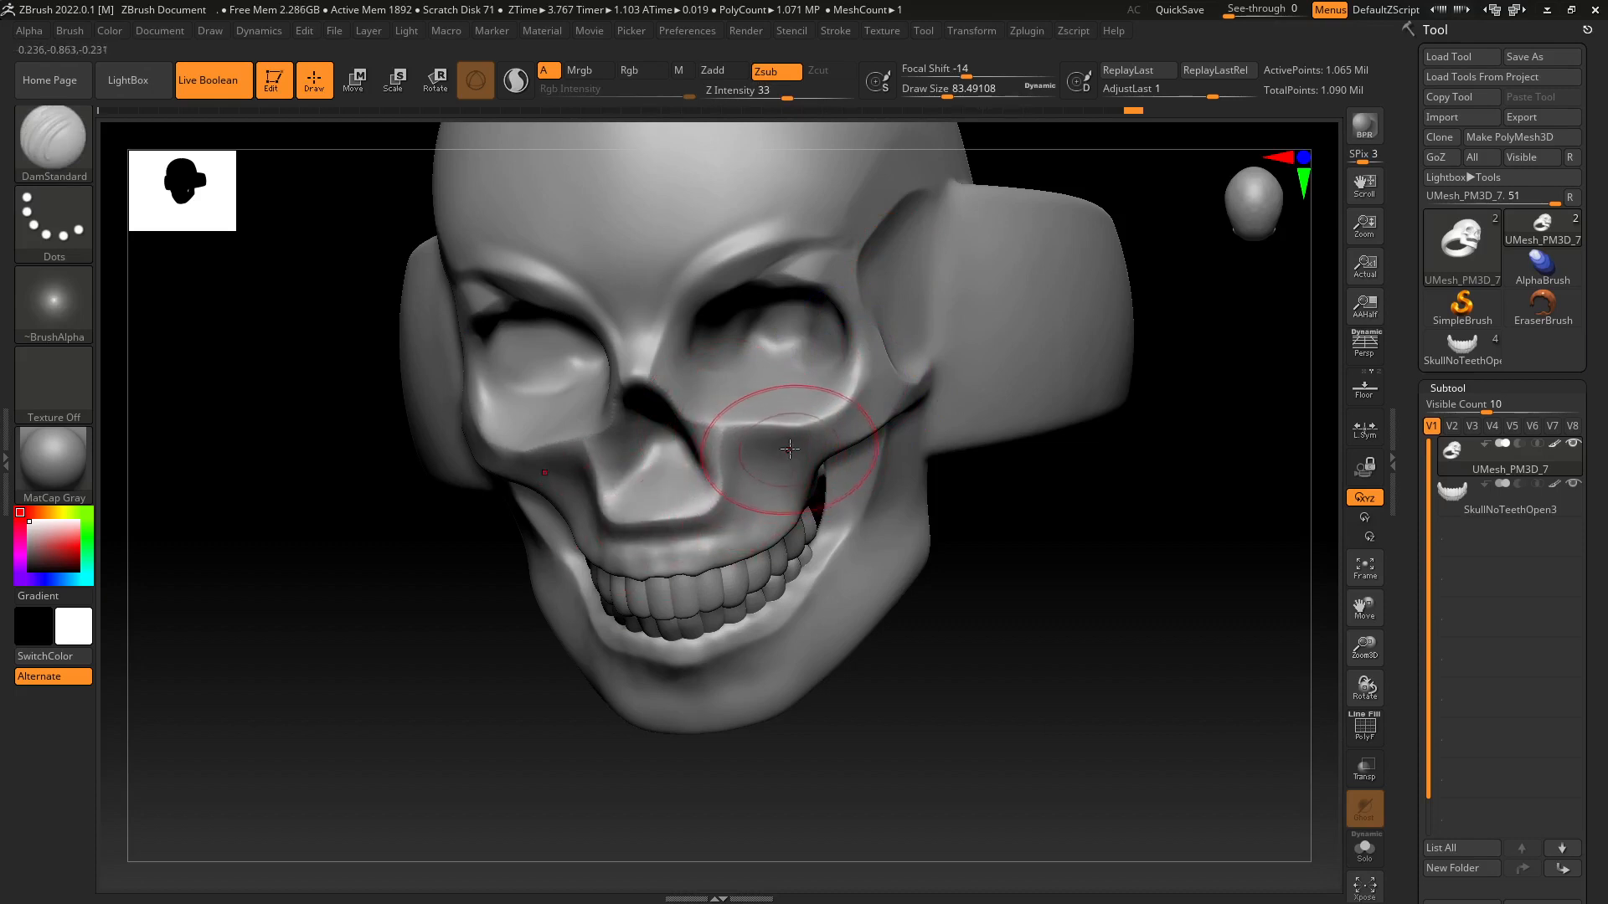
left_click_drag(807, 449, 754, 453)
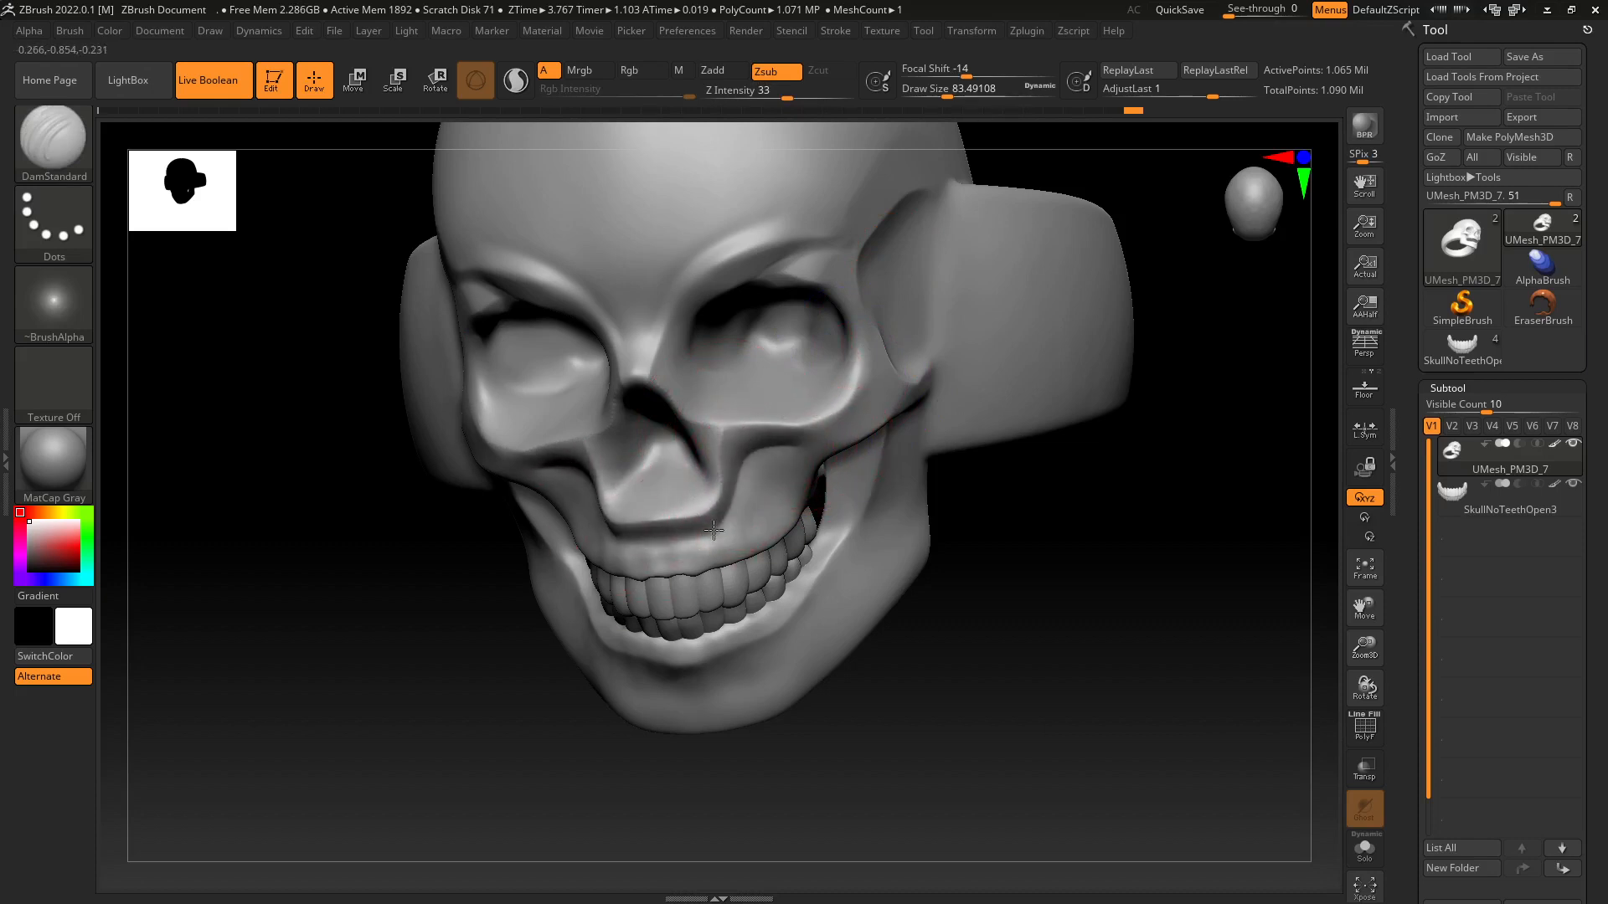
left_click_drag(713, 531, 626, 534)
mouse_move(994, 478)
left_mouse_down()
mouse_move(1022, 495)
mouse_move(1126, 477)
left_mouse_up()
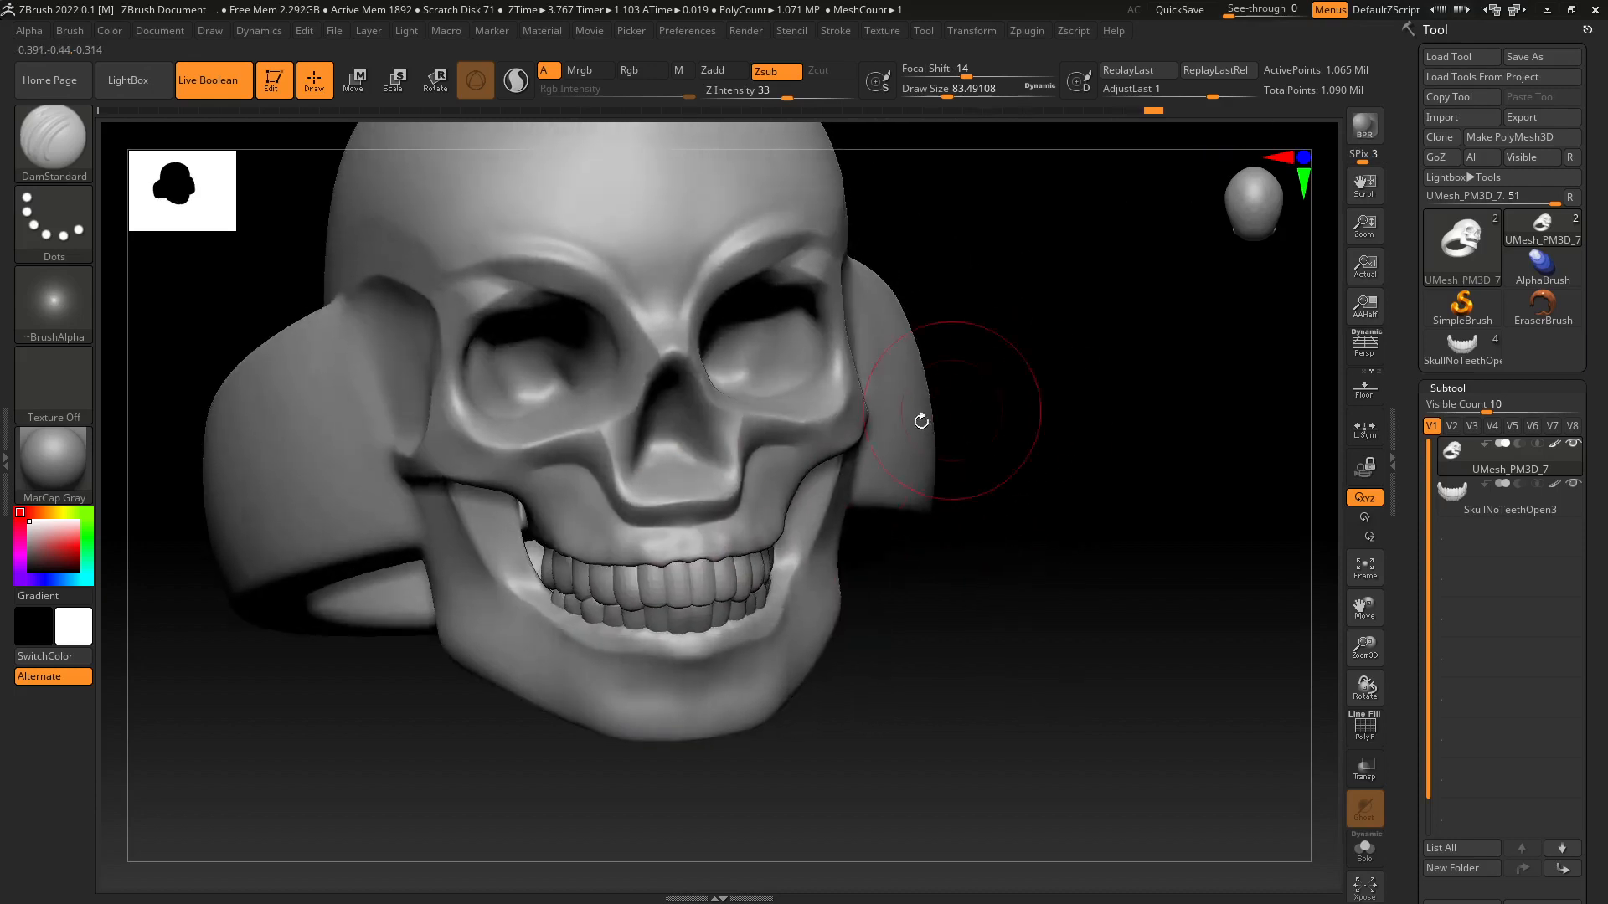
left_click_drag(725, 517, 662, 528)
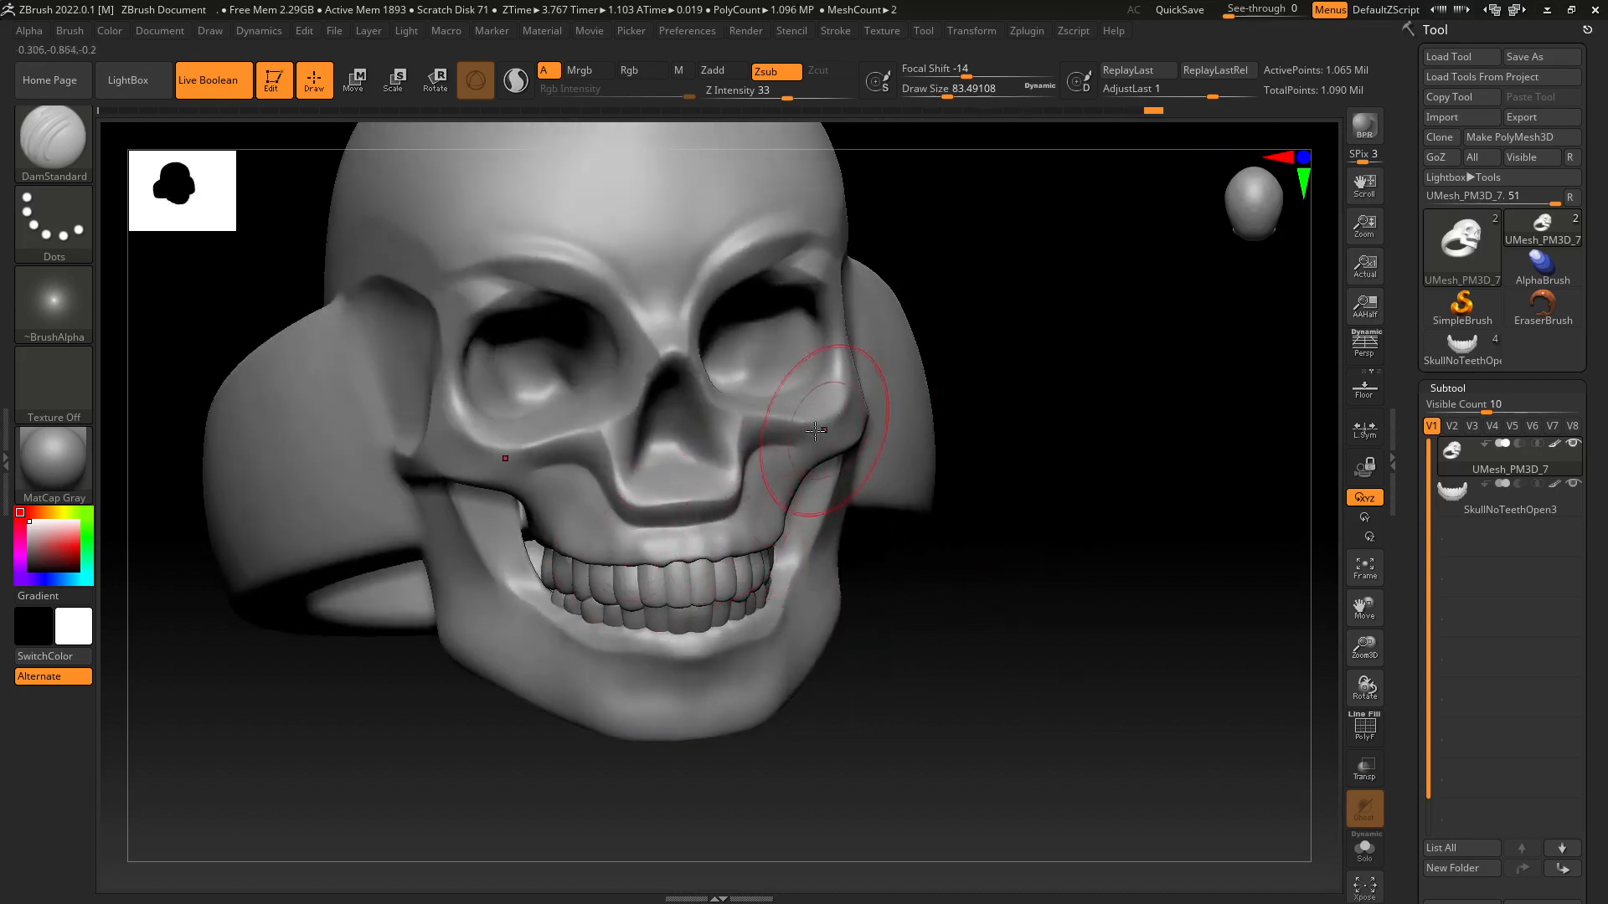
left_click_drag(815, 430, 772, 442)
mouse_move(1003, 458)
left_mouse_down()
mouse_move(1019, 413)
mouse_move(1029, 455)
mouse_move(1000, 448)
left_mouse_up()
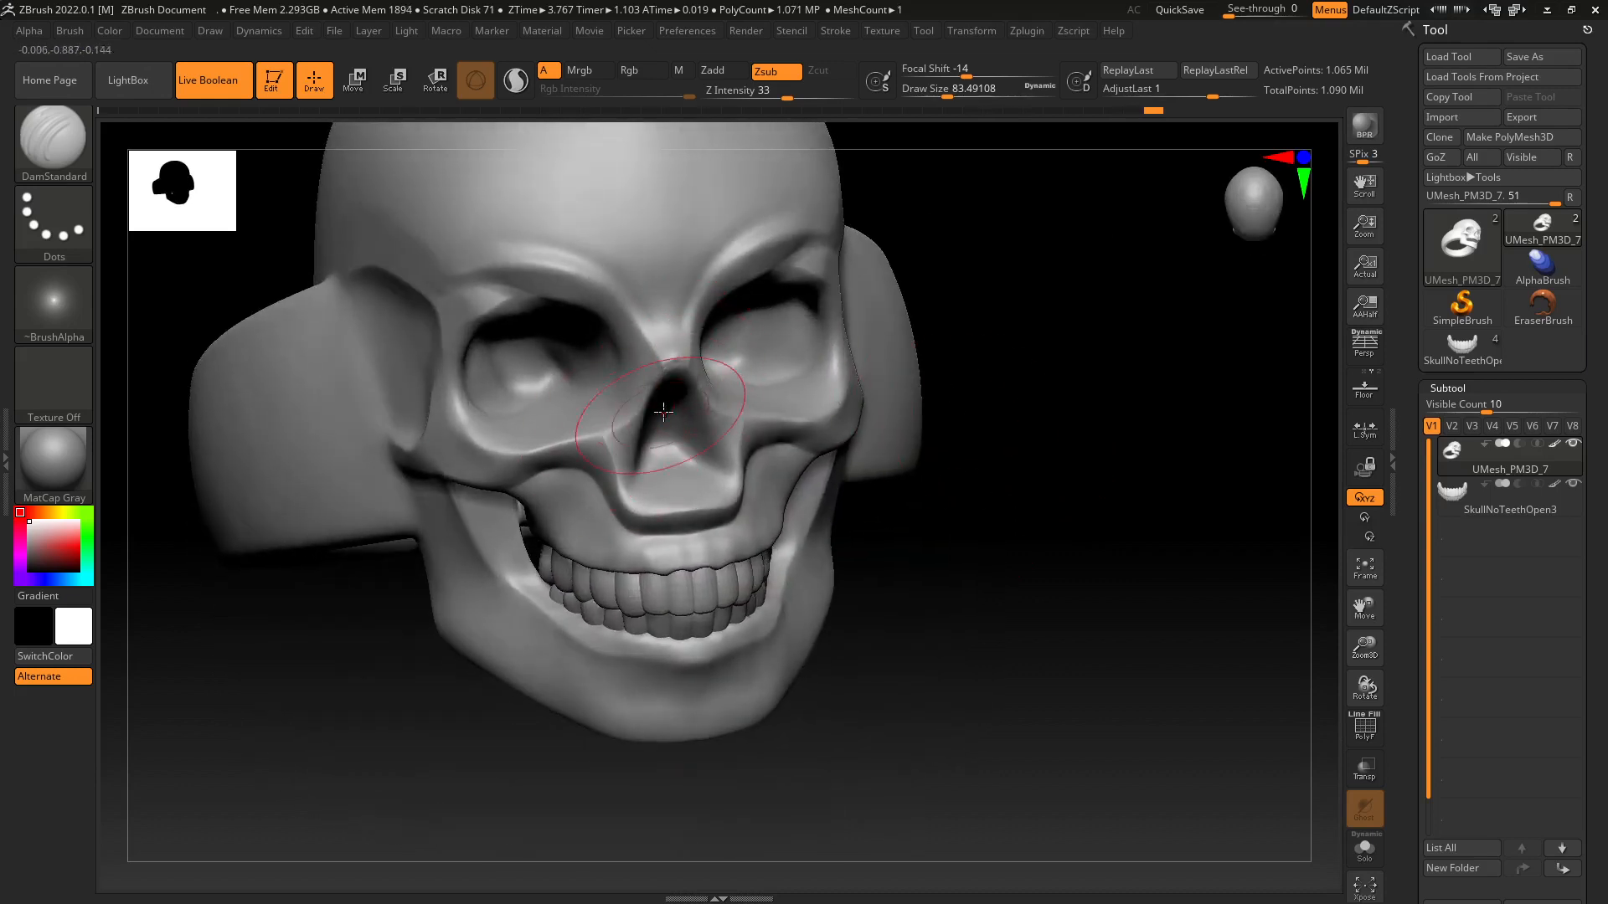
Sharpen the nasal bridge above the nose opening with DamStandard and smooth the bone between the nose and eye socket.
key("ctrl")
key("ctrl")
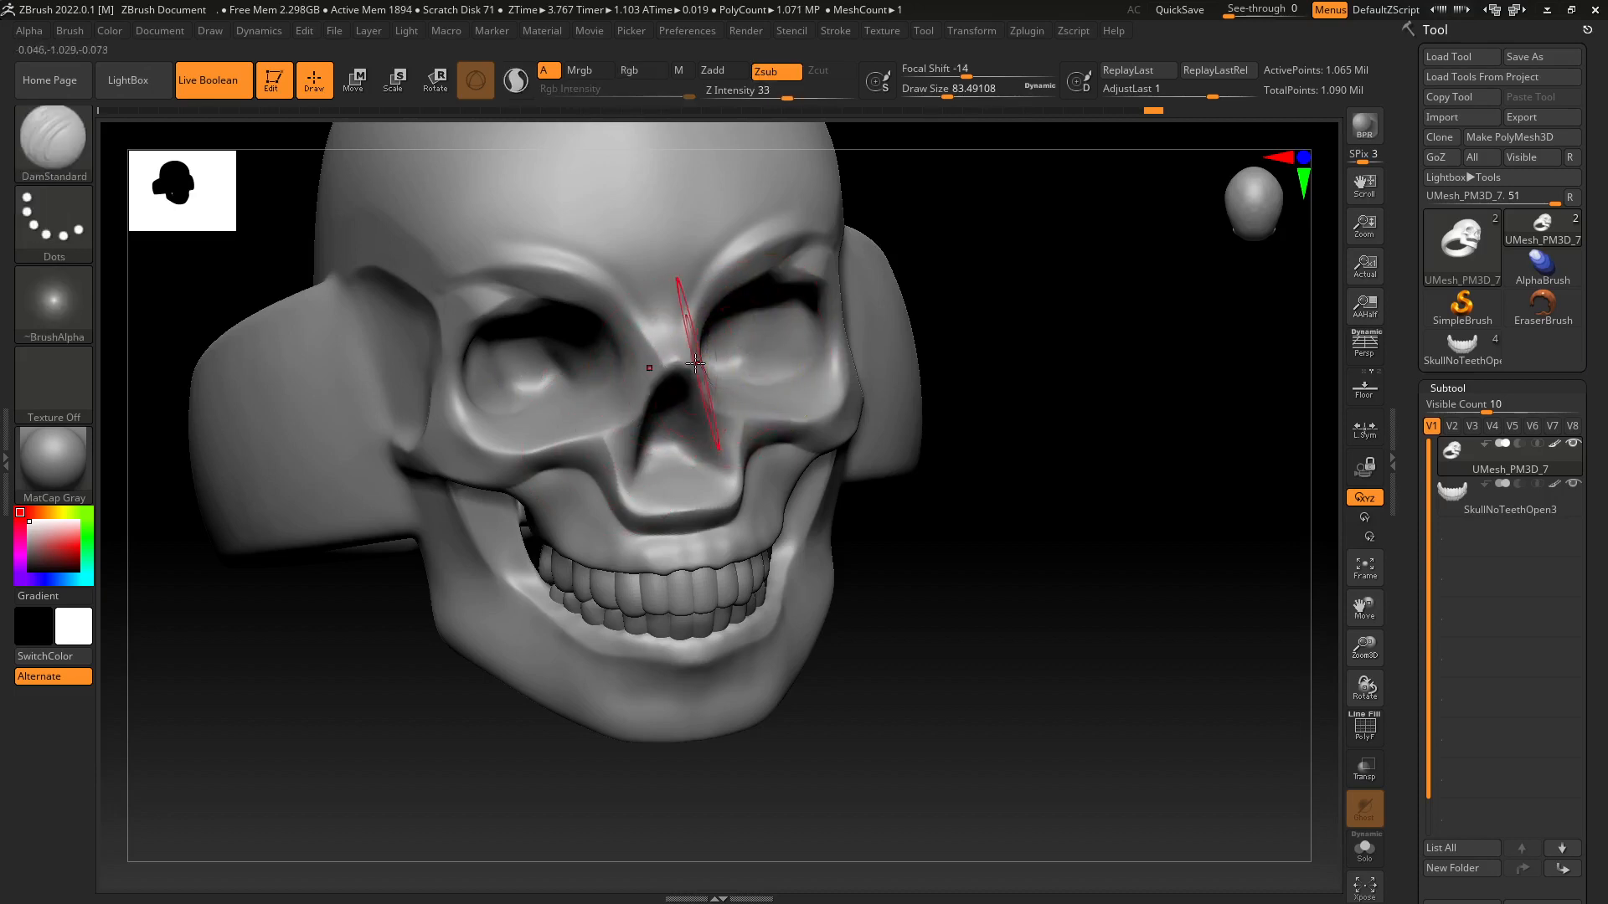
left_click_drag(680, 361, 657, 380)
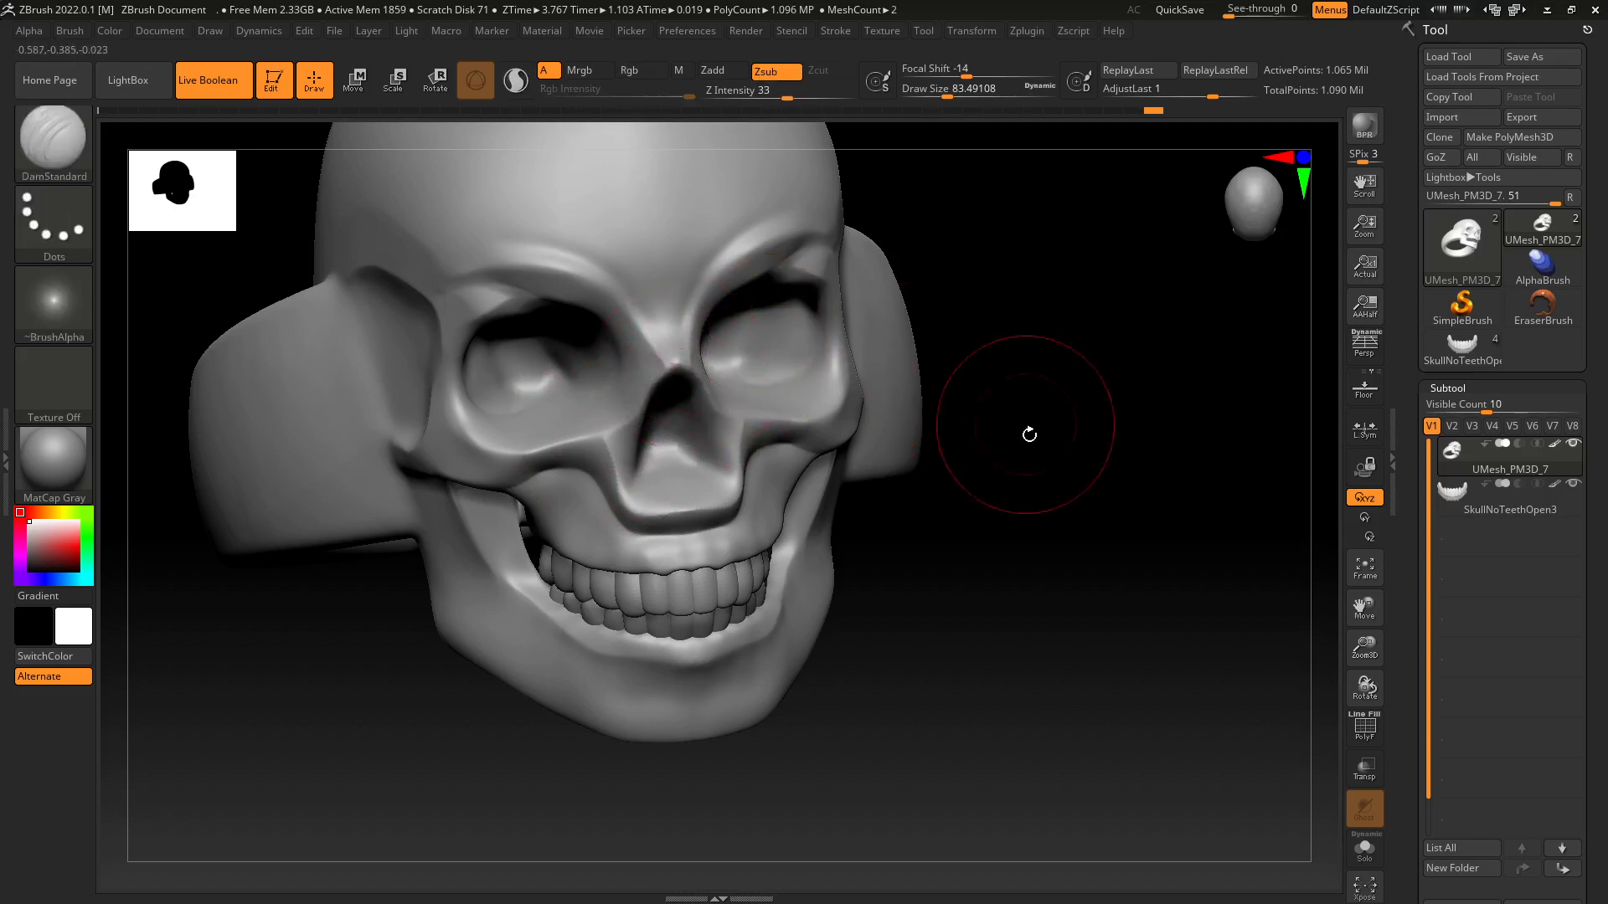
left_click_drag(1029, 434, 1041, 480)
key("shift")
left_click_drag(621, 420, 586, 408, "shift")
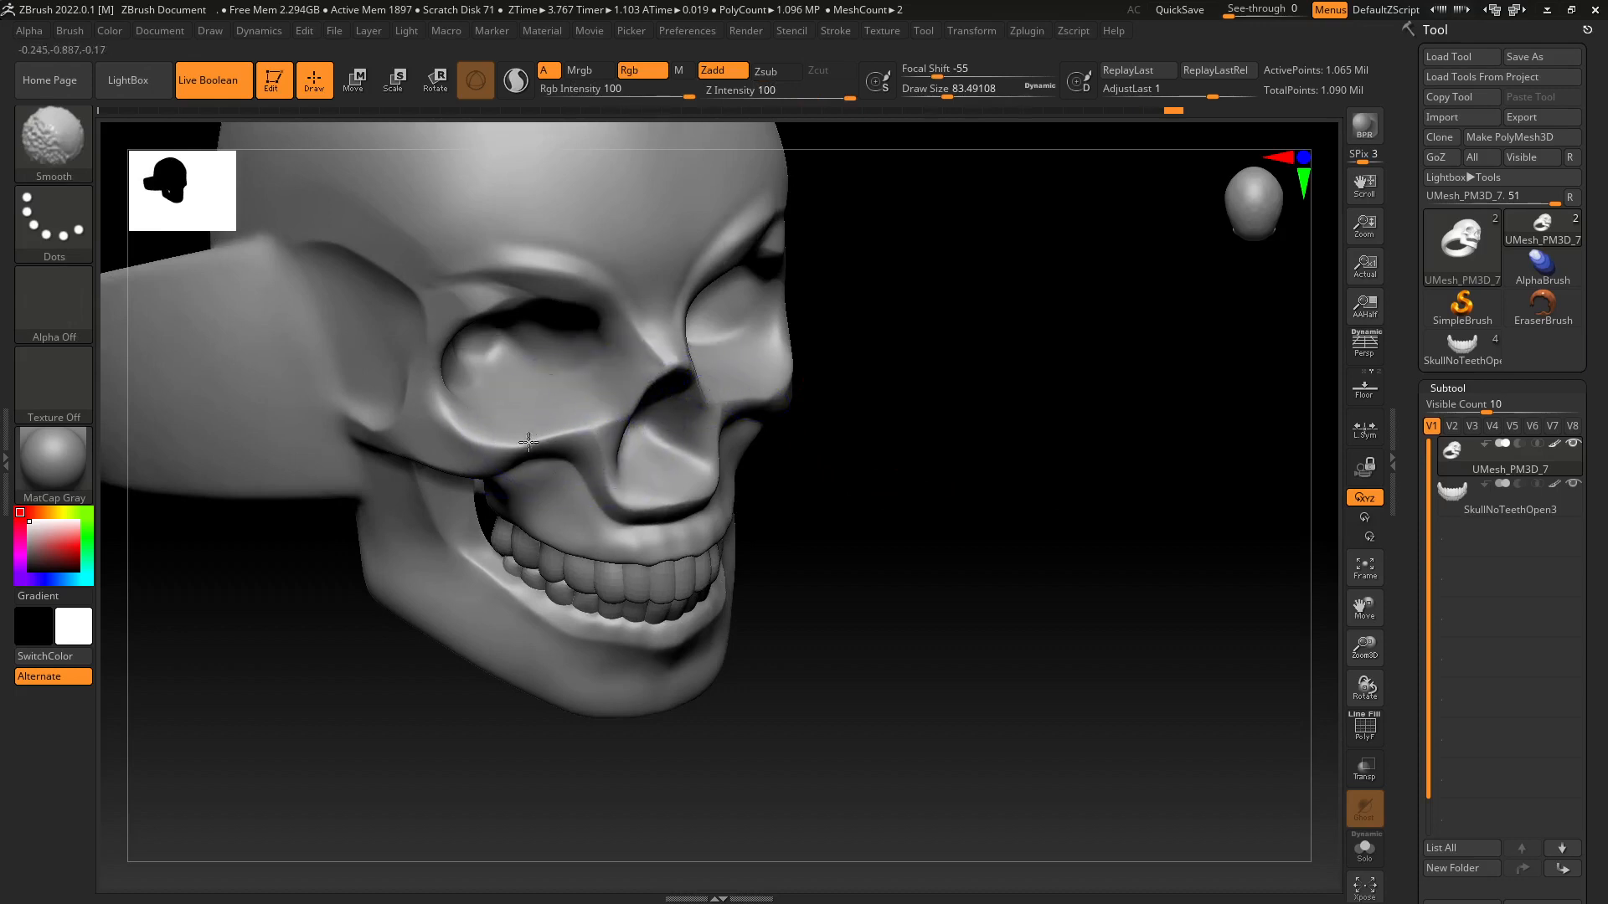
Show the whole ring from the side and choose the KnifeCurve brush for cutting.
mouse_move(936, 562)
left_mouse_down("alt")
mouse_move(1009, 567)
mouse_move(981, 442)
mouse_move(958, 499)
mouse_move(980, 470)
mouse_move(1001, 500)
mouse_move(987, 534)
mouse_move(883, 549)
mouse_move(857, 535)
mouse_move(915, 560)
mouse_move(1069, 449)
left_mouse_up("alt")
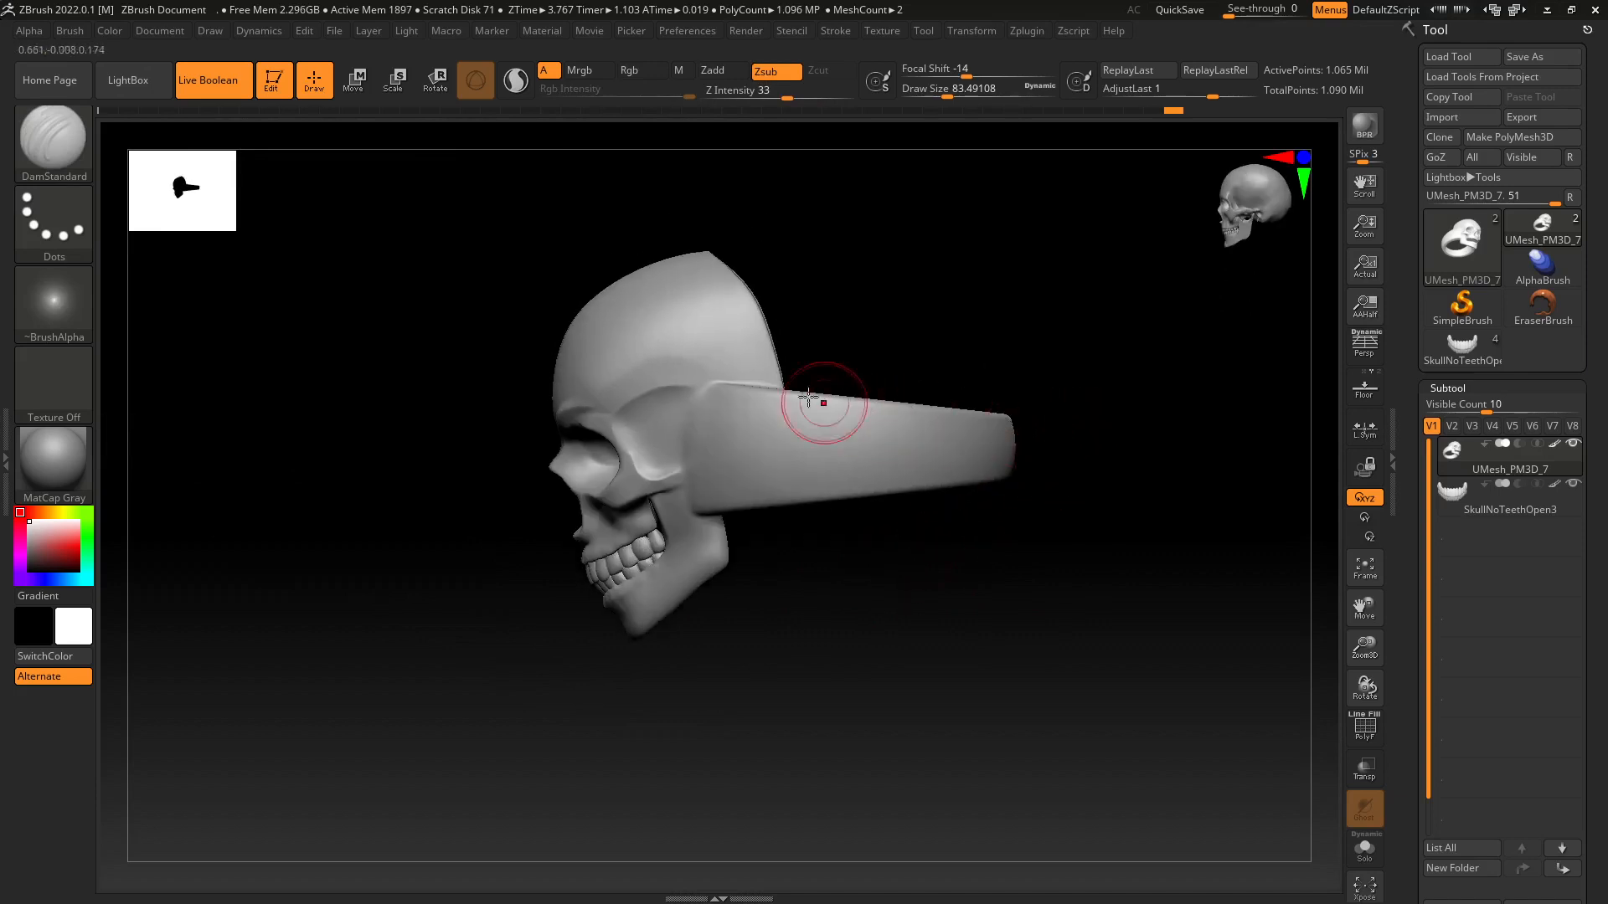
left_click_drag(911, 613, 845, 650, "alt")
key("ctrl+shift")
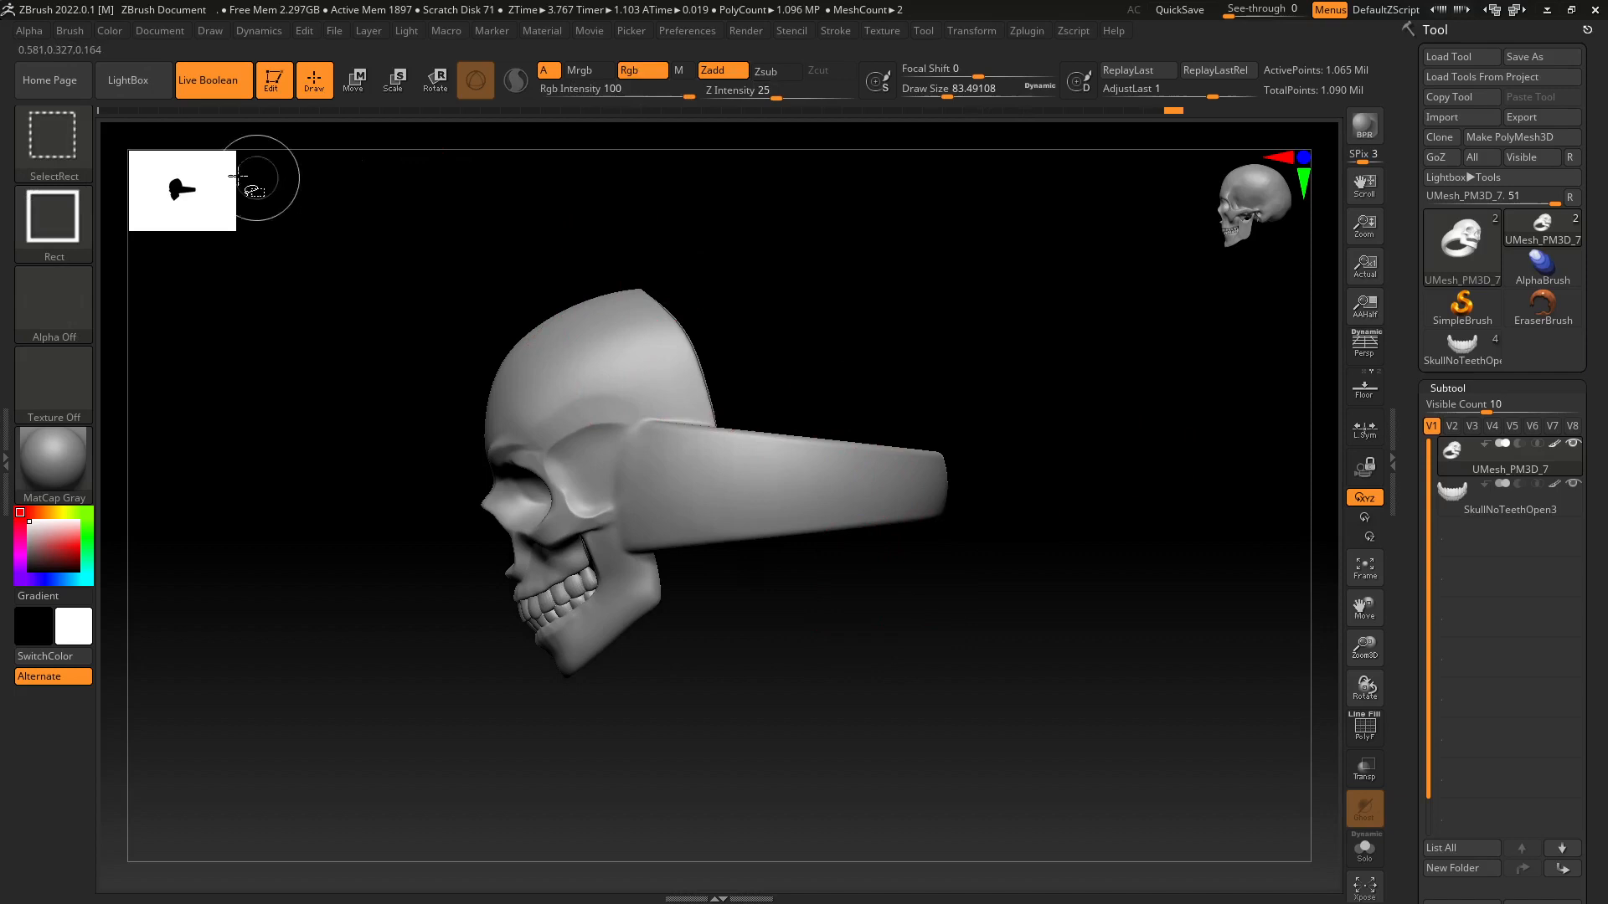
left_click(48, 147)
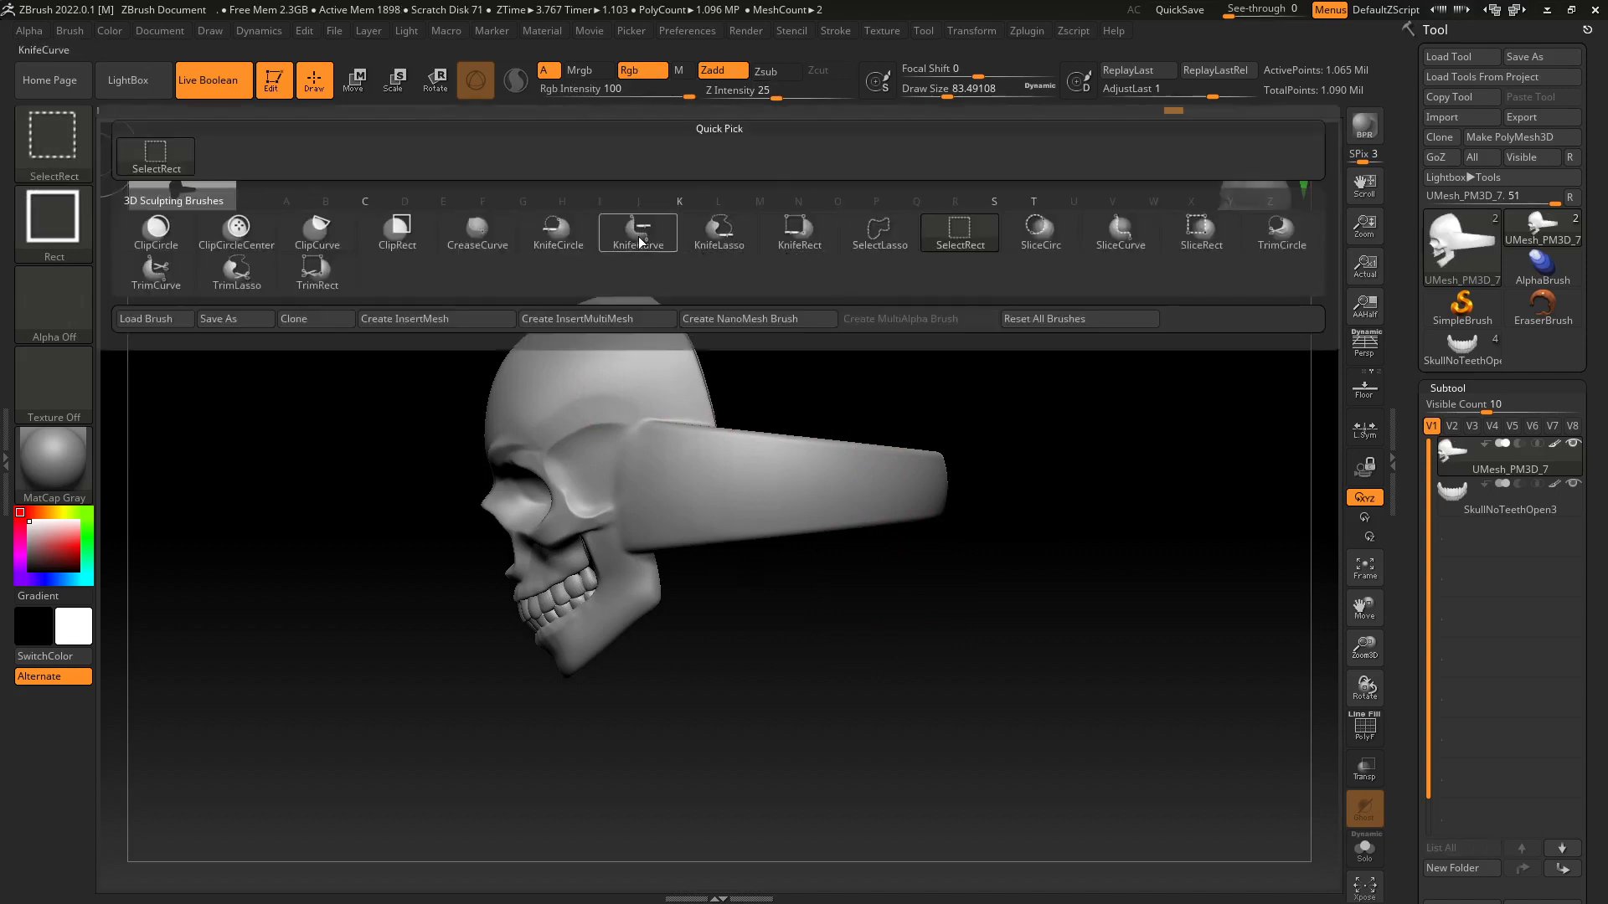
key("ctrl")
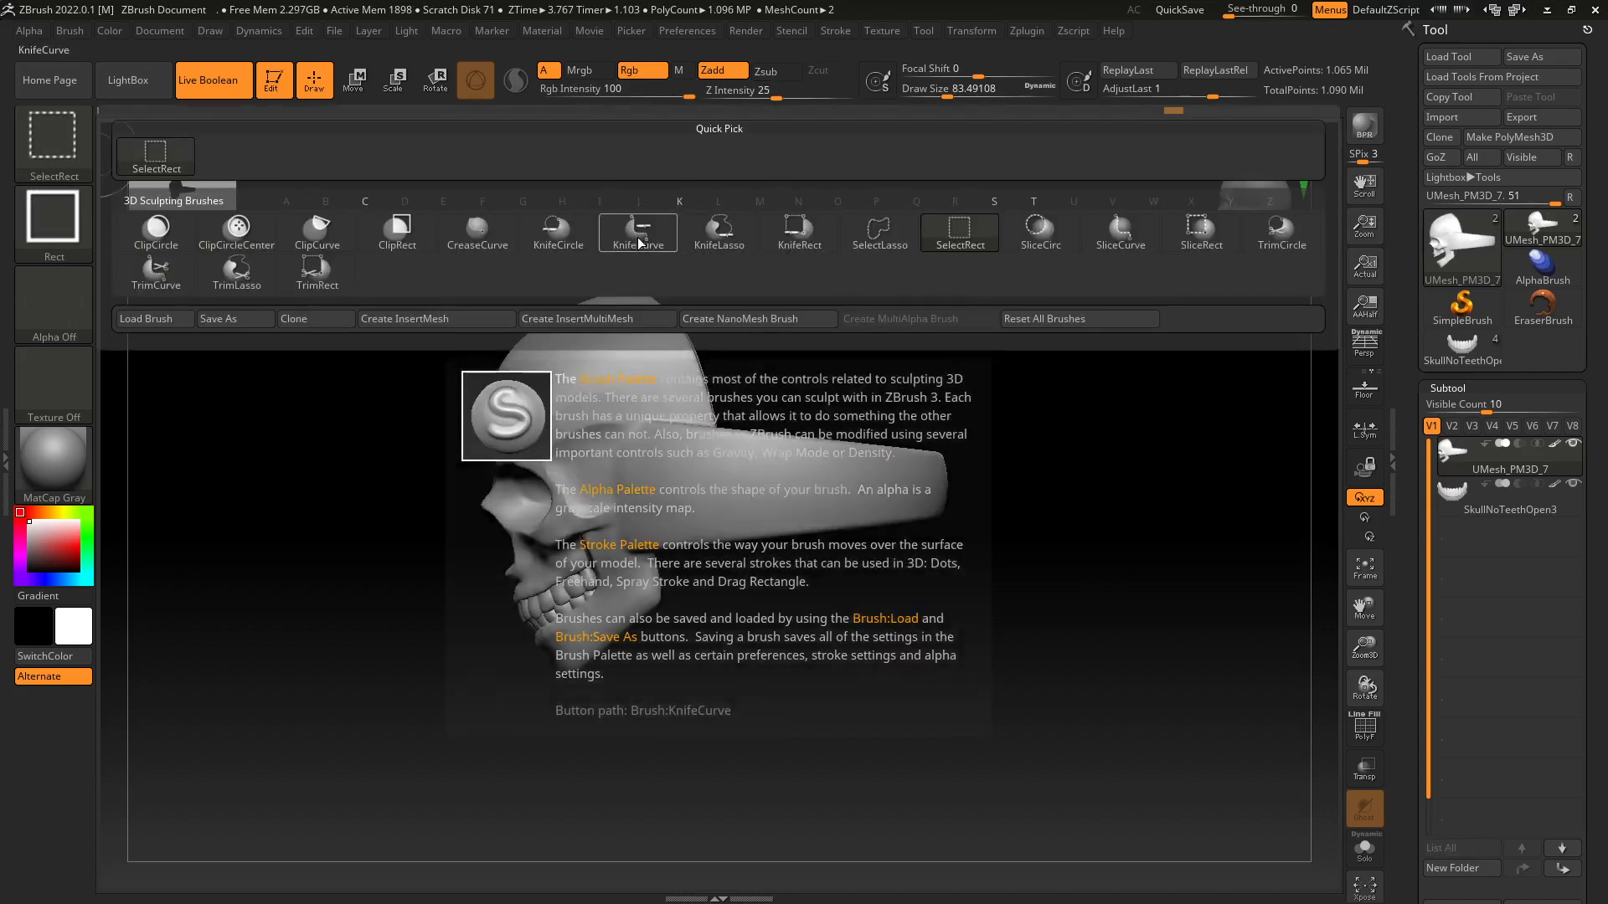
left_click(639, 239)
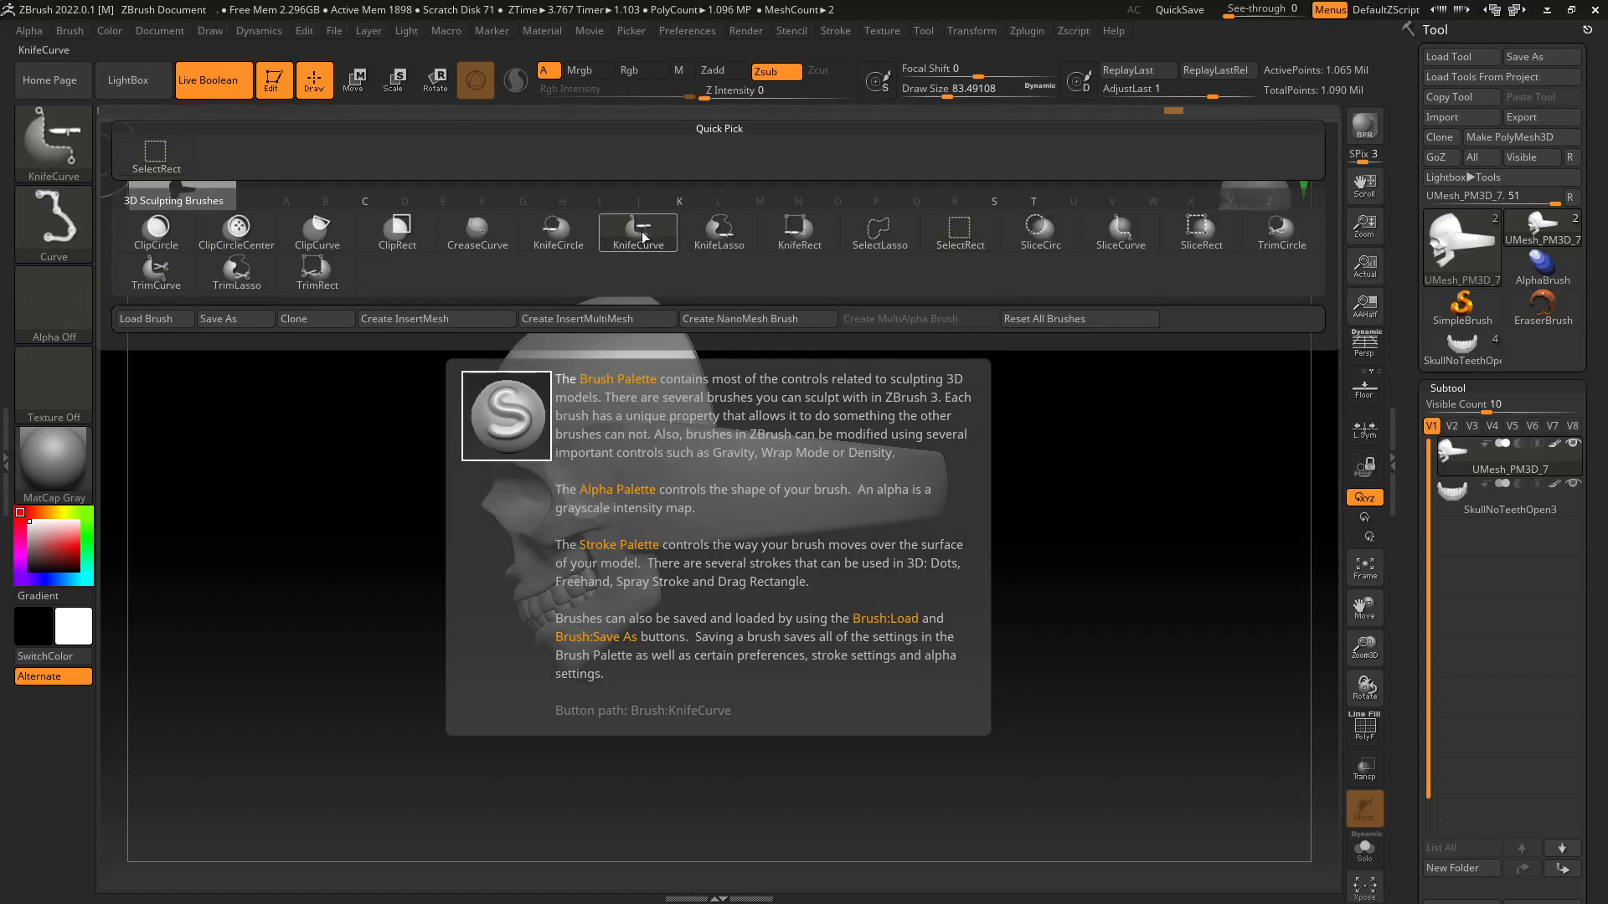
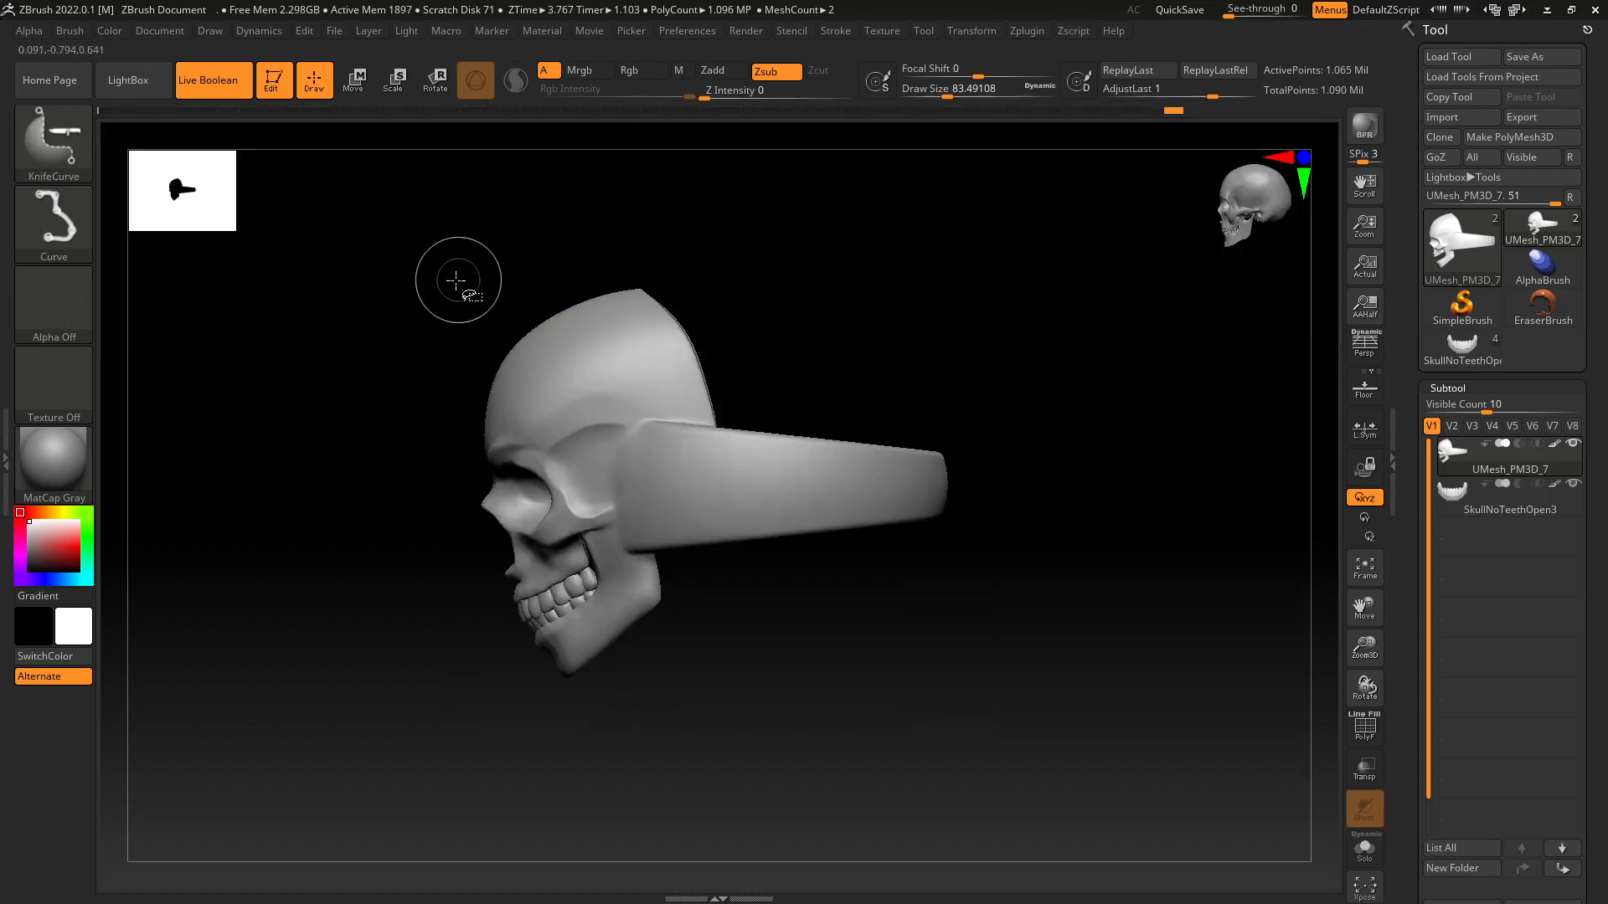
Try a KnifeCurve cut sweeping from the forehead along the band's upper side, and undo it.
mouse_move(549, 417)
left_mouse_down()
mouse_move(658, 457)
mouse_move(1017, 483)
left_mouse_up()
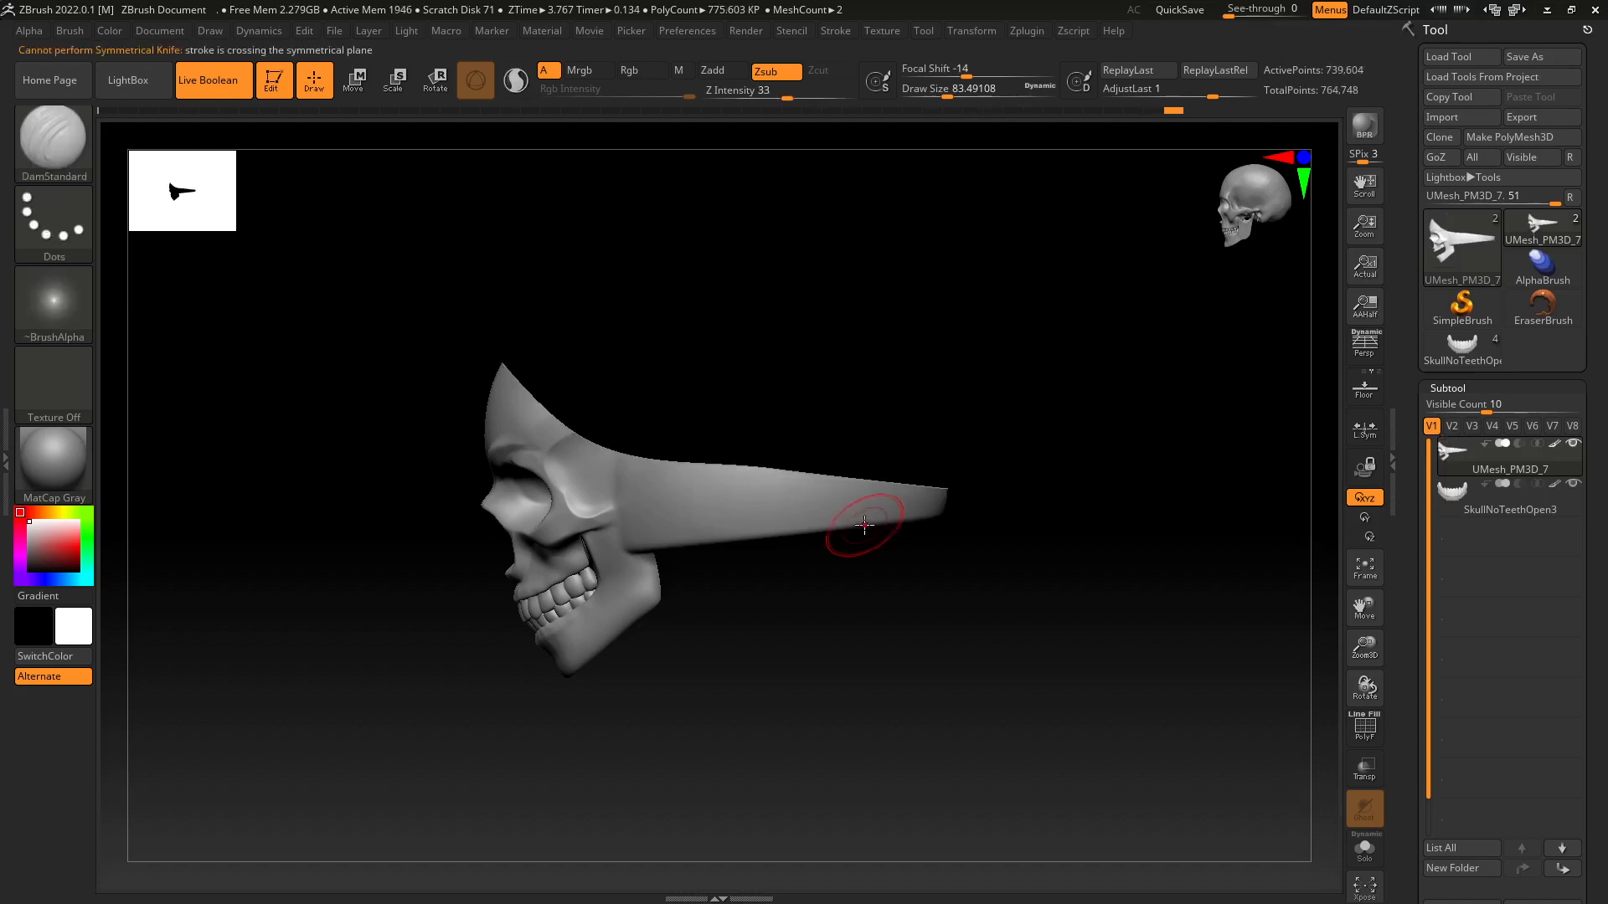
mouse_move(807, 622)
left_mouse_down()
mouse_move(765, 682)
mouse_move(837, 611)
left_mouse_up()
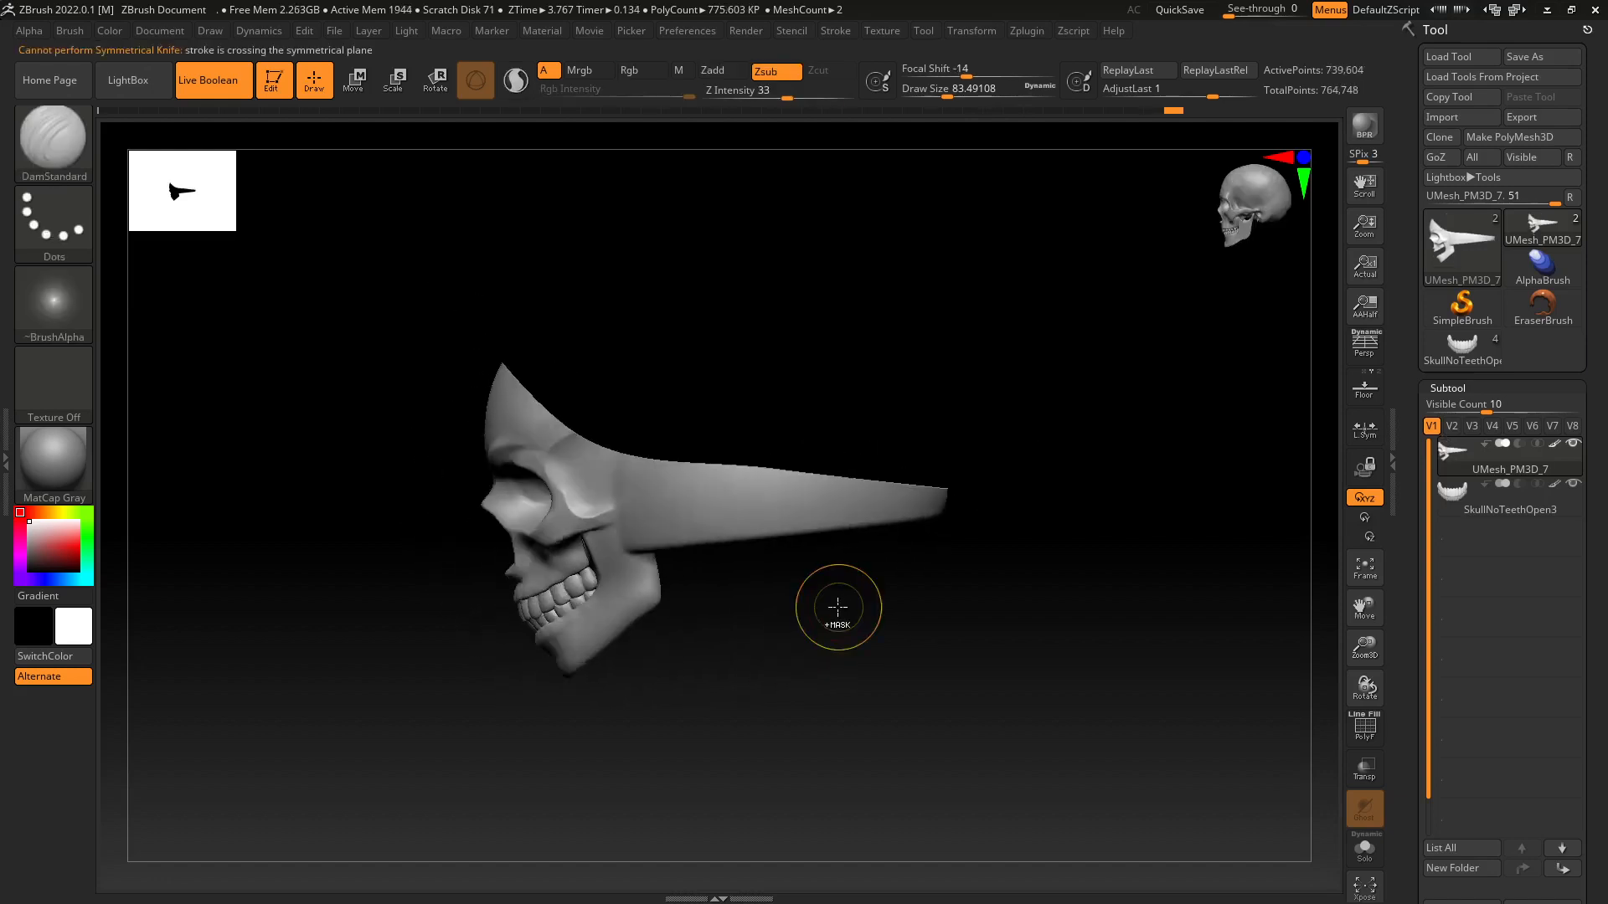
key("ctrl+z")
Try a gentler KnifeCurve cut through the back of the cranium and the band's upper edge, and undo it.
key("ctrl+shift")
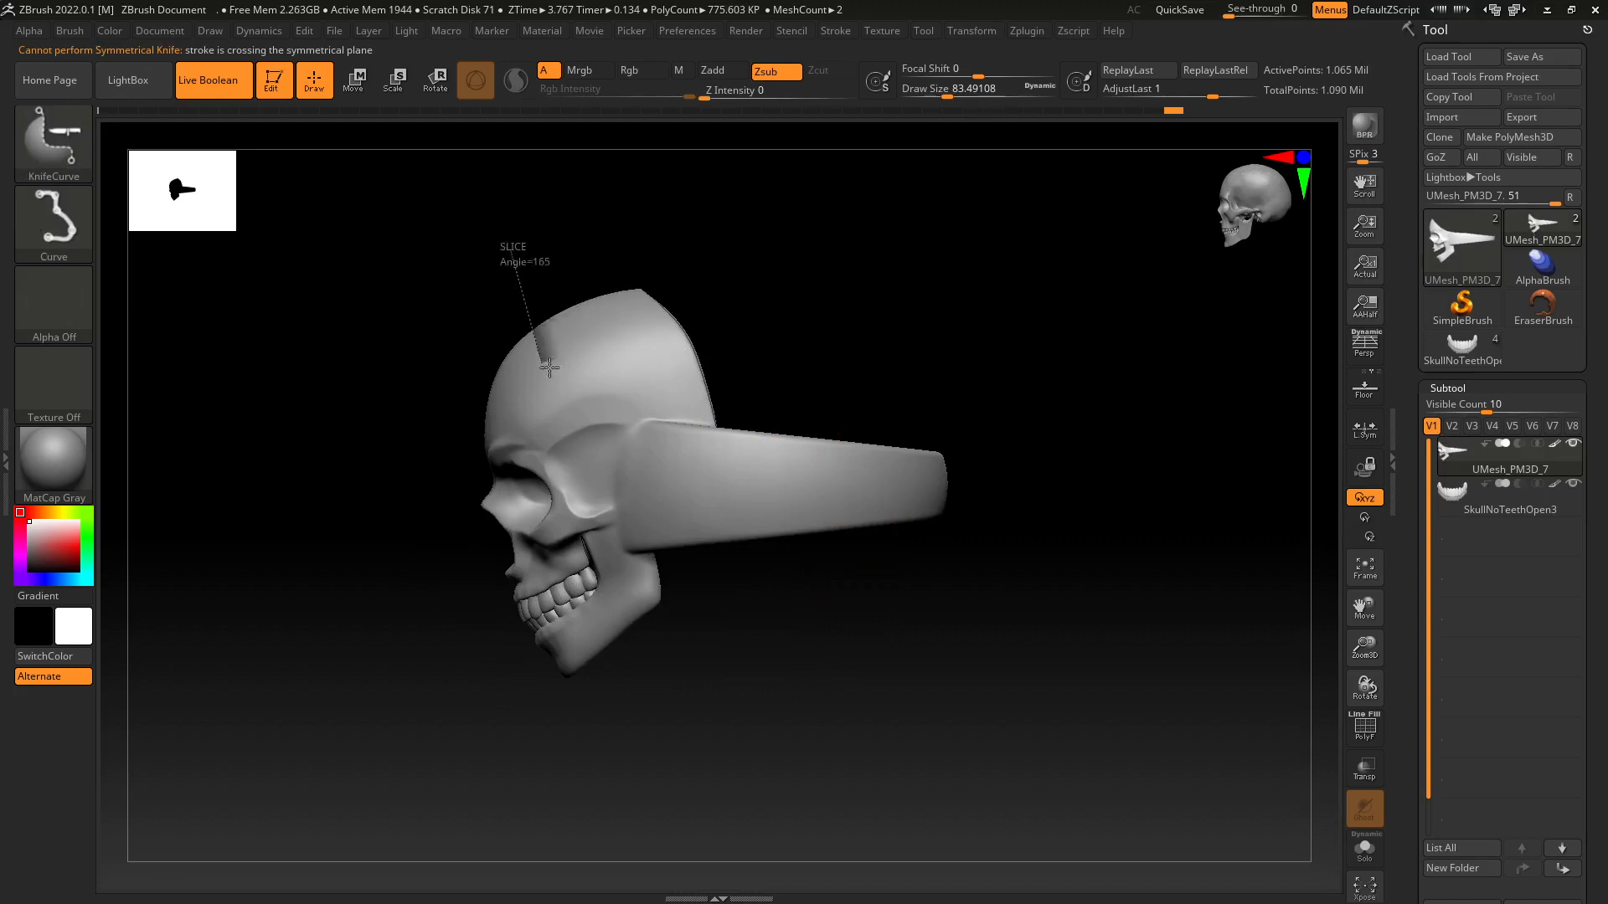
mouse_move(549, 367)
left_mouse_down("ctrl+shift")
mouse_move(596, 419)
mouse_move(922, 459)
mouse_move(1009, 452)
mouse_move(755, 463)
left_mouse_up("ctrl+shift")
mouse_move(954, 456)
left_mouse_down("ctrl+shift")
mouse_move(1029, 463)
mouse_move(1094, 444)
left_mouse_up("ctrl+shift")
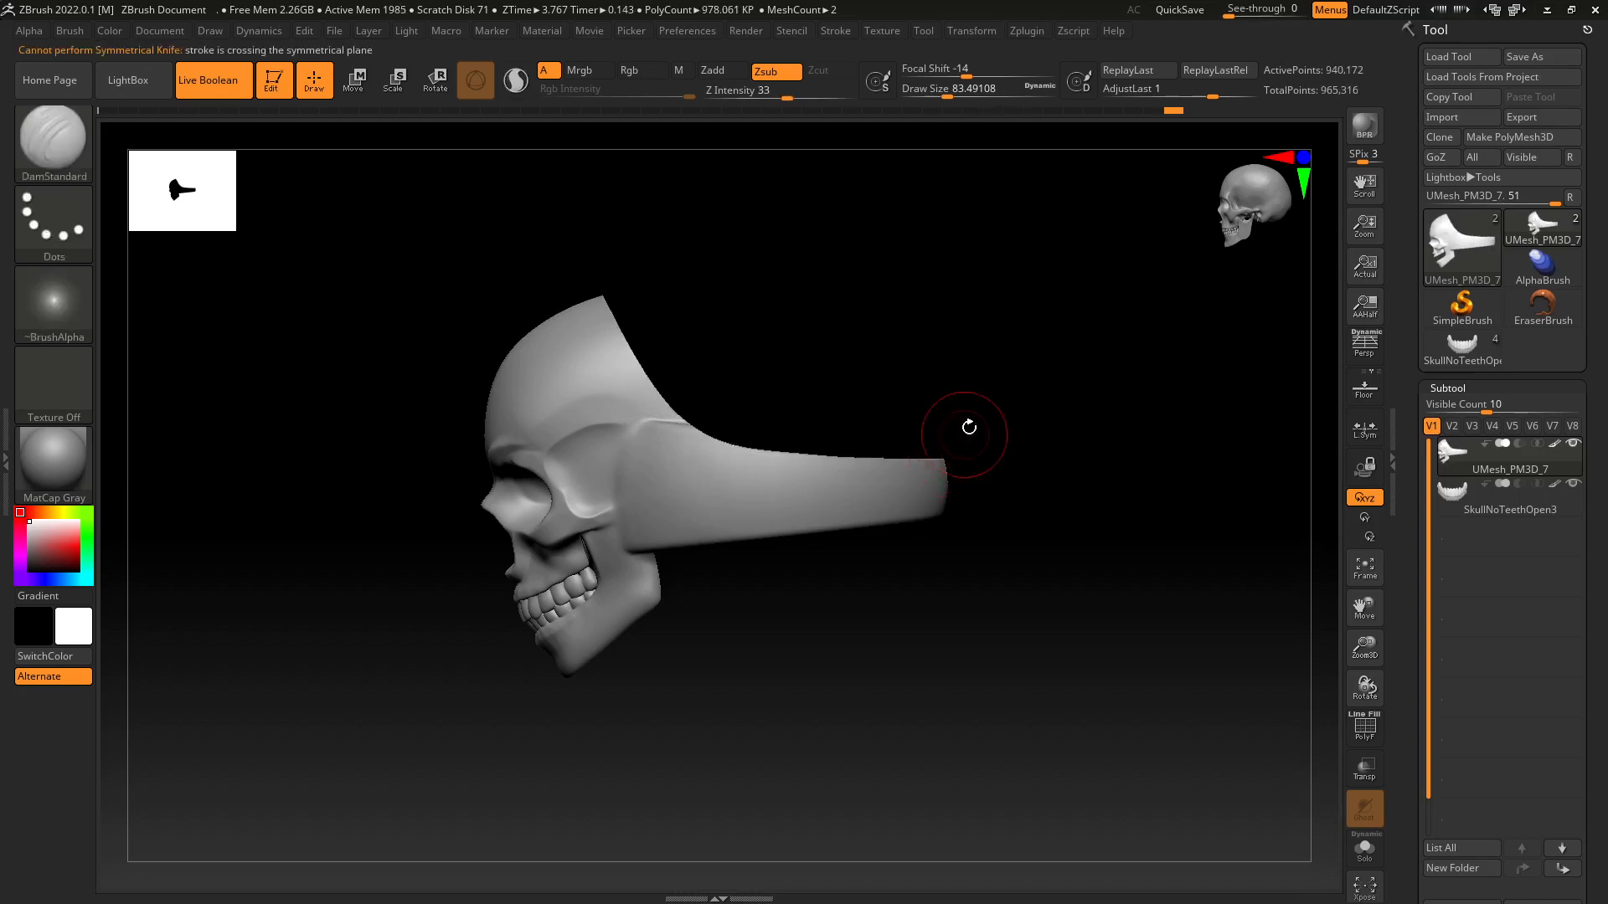
mouse_move(969, 431)
left_mouse_down()
mouse_move(930, 515)
mouse_move(980, 495)
mouse_move(1009, 427)
mouse_move(1009, 398)
mouse_move(954, 376)
mouse_move(1052, 359)
mouse_move(970, 386)
left_mouse_up()
key("ctrl+z")
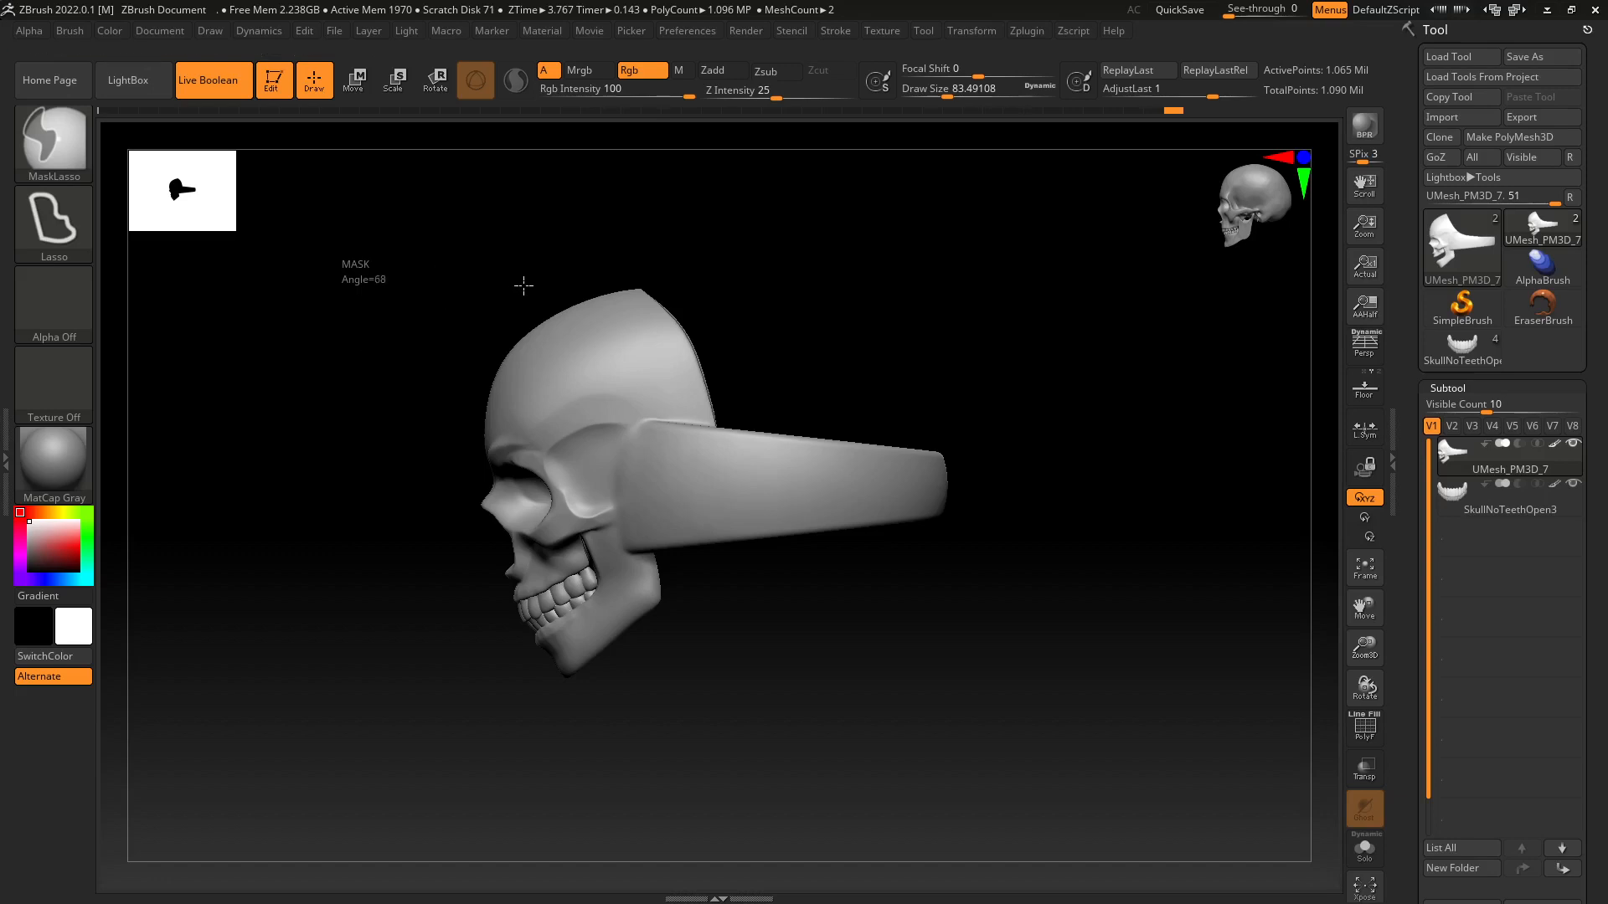
Try a KnifeCurve slice arching over the skull and bending sharply along the band's upper edge, and undo it.
mouse_move(356, 361)
left_mouse_down("ctrl")
mouse_move(477, 248)
mouse_move(611, 339)
mouse_move(631, 408)
mouse_move(687, 448)
mouse_move(765, 450)
left_mouse_up("ctrl")
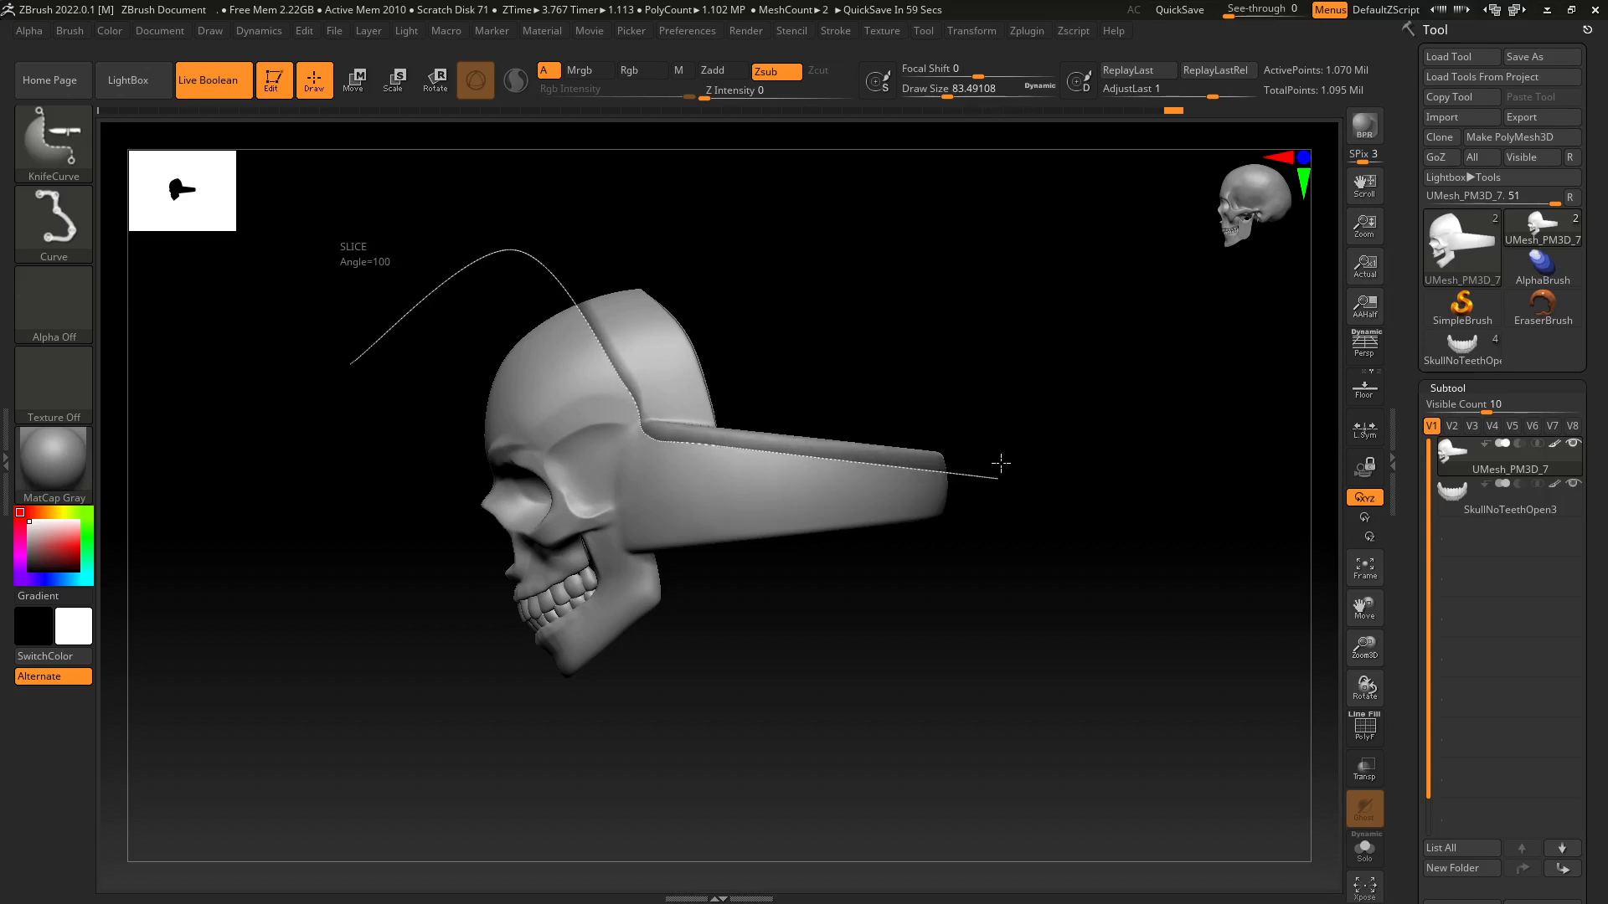
mouse_move(1011, 455)
left_mouse_down("ctrl+shift")
mouse_move(1029, 460)
mouse_move(996, 411)
mouse_move(916, 453)
mouse_move(916, 495)
mouse_move(993, 456)
mouse_move(1016, 355)
mouse_move(933, 373)
mouse_move(973, 495)
mouse_move(979, 457)
left_mouse_up("ctrl+shift")
key("ctrl+z")
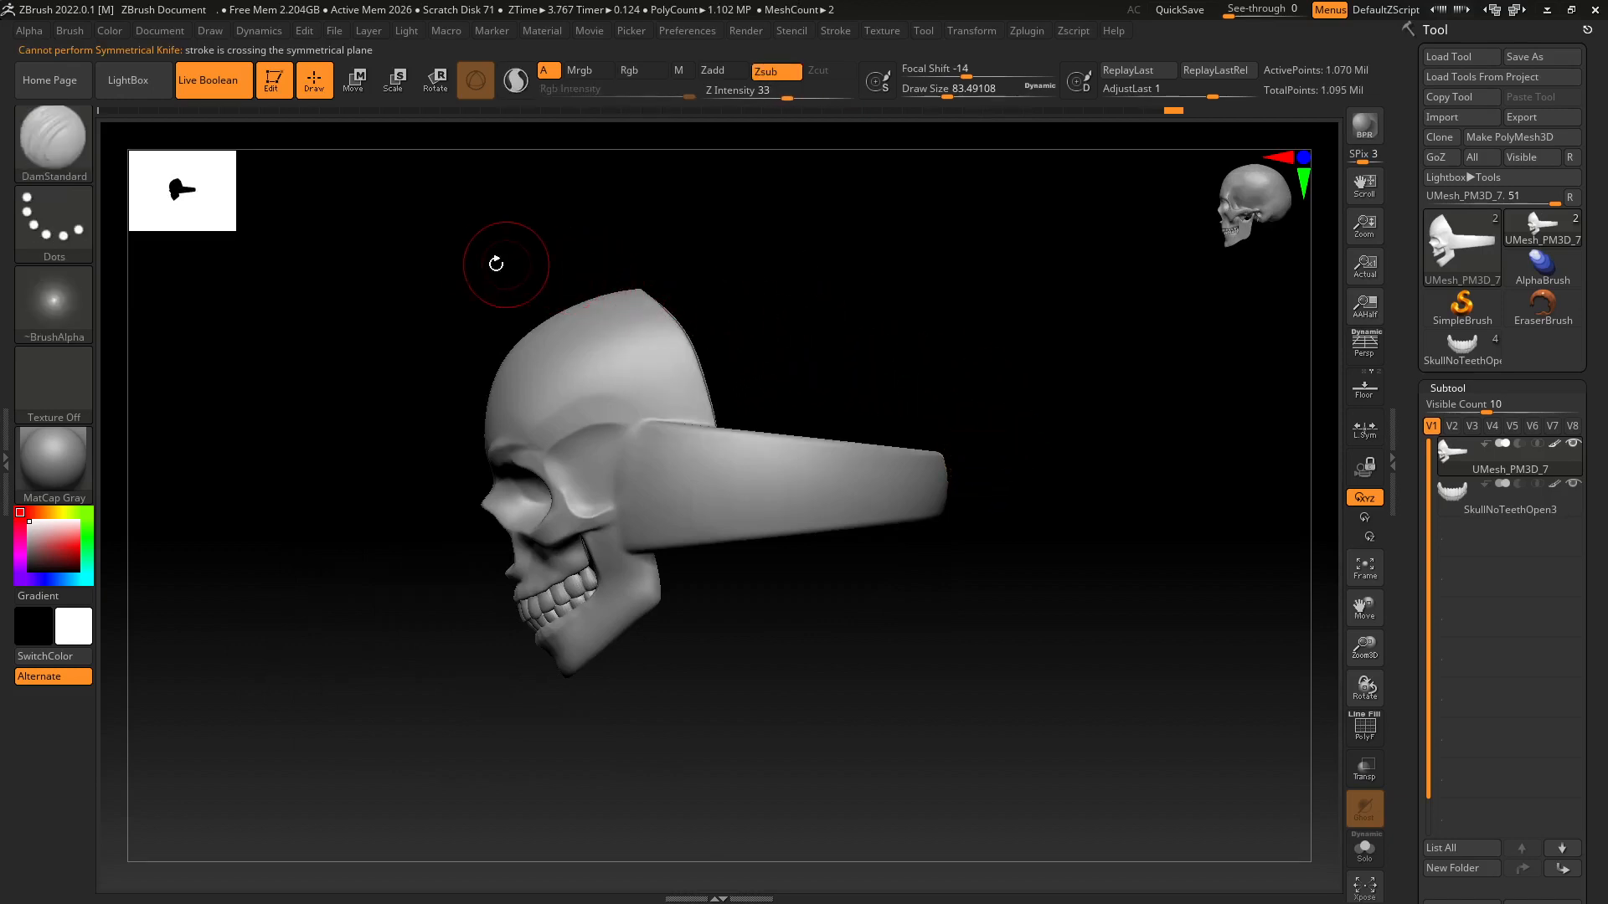
Try a KnifeCurve slice that dips behind the forehead and rises again past the back of the skull.
key("ctrl")
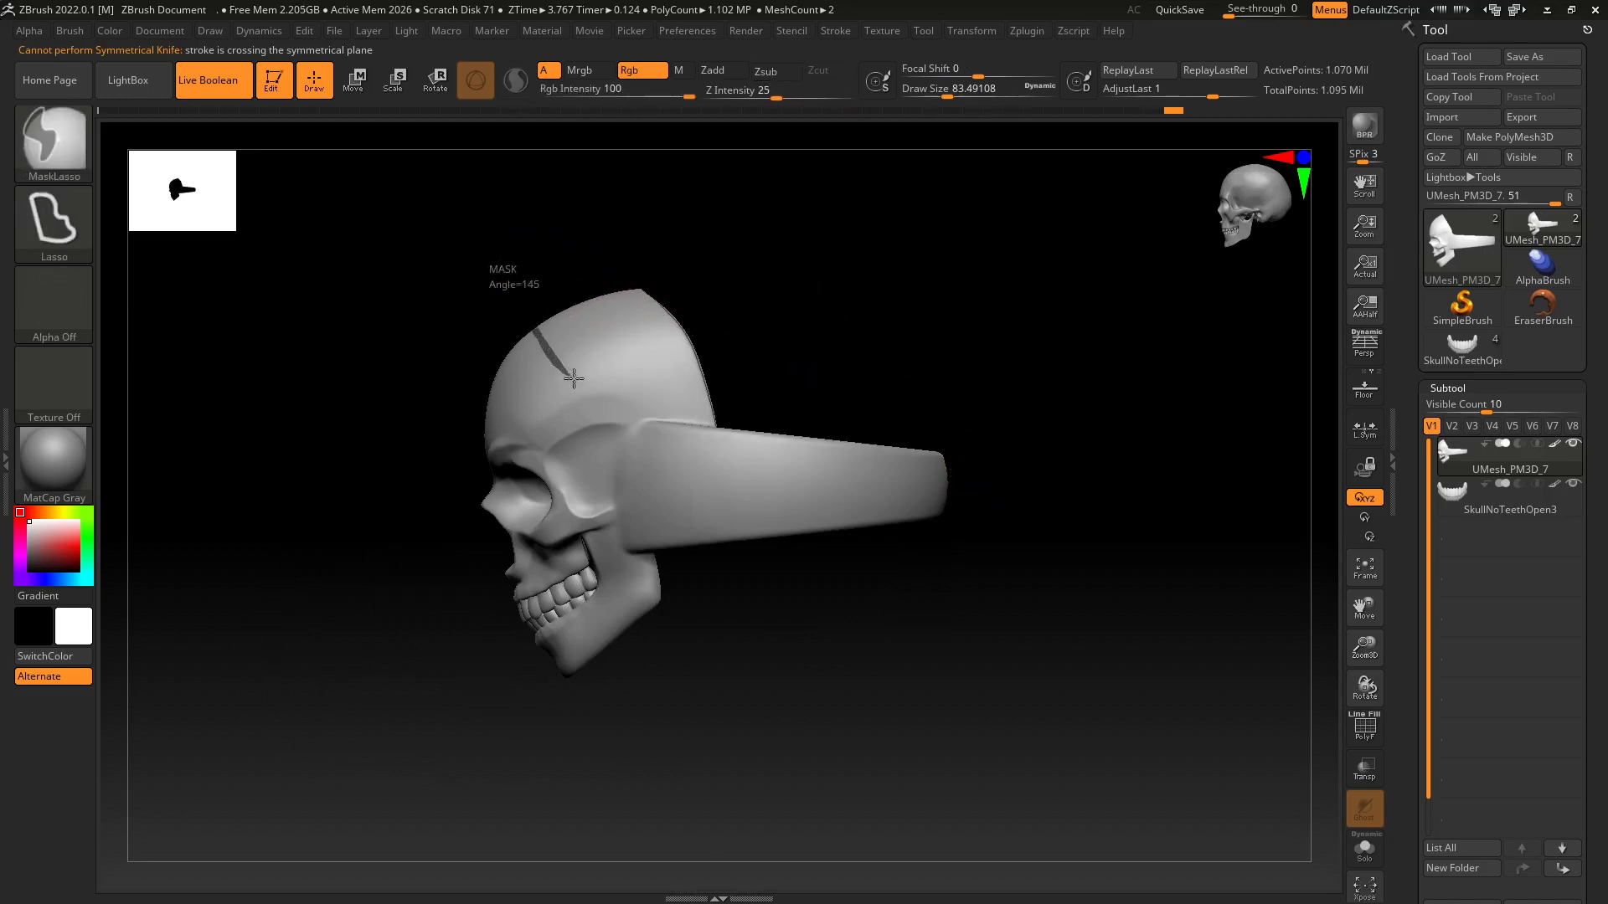
mouse_move(556, 368)
left_mouse_down("ctrl")
mouse_move(484, 275)
mouse_move(648, 412)
left_mouse_up("ctrl")
key("ctrl")
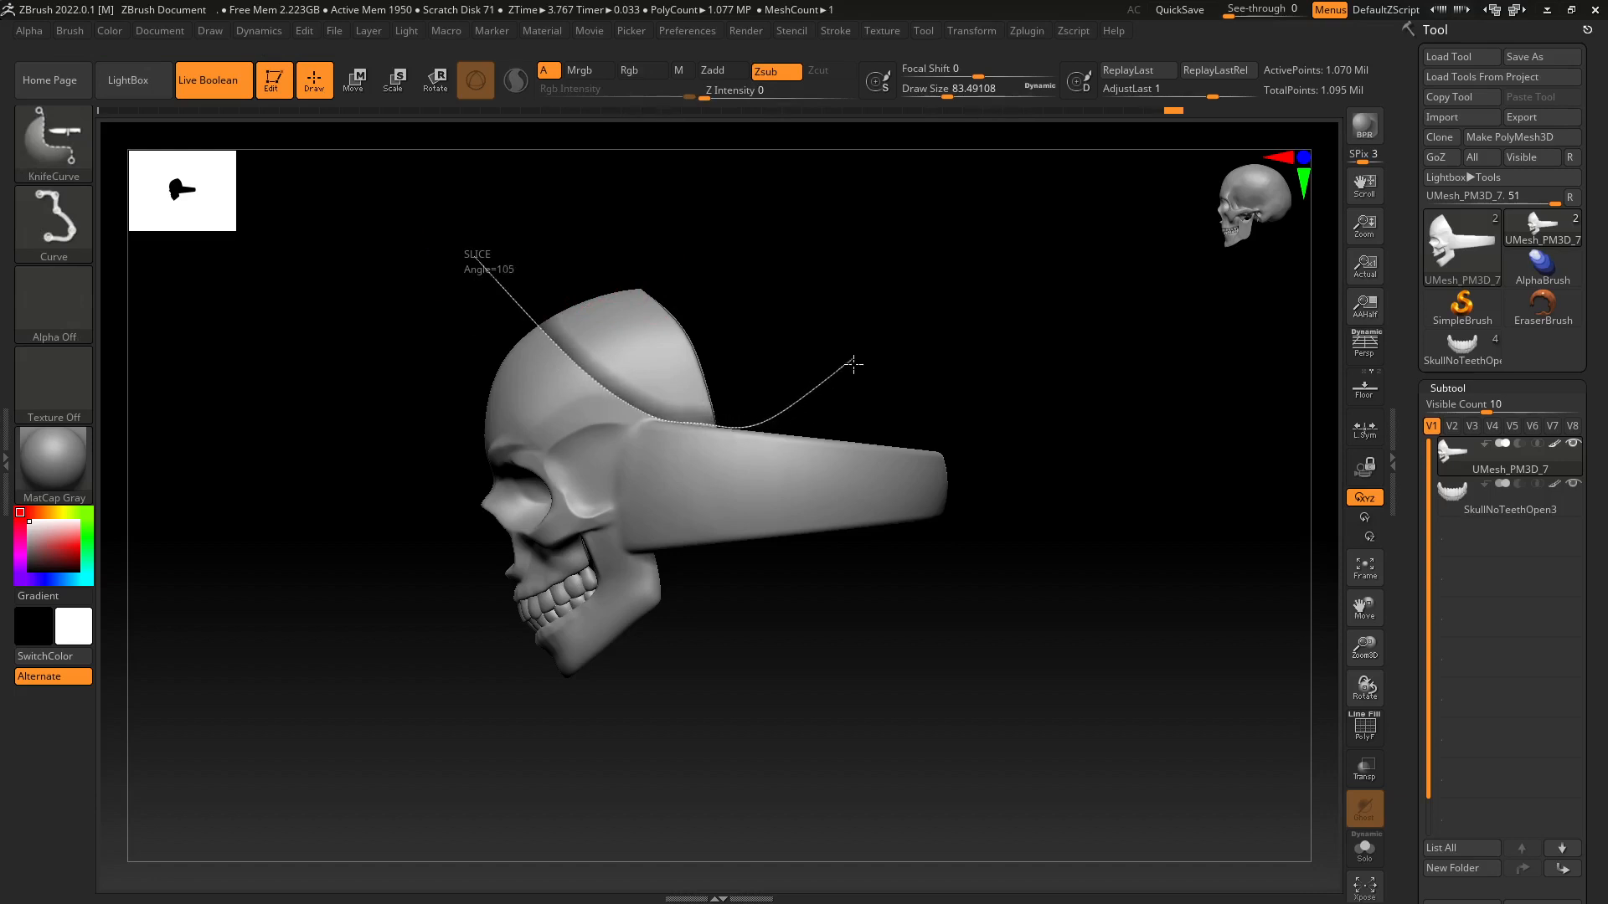
mouse_move(870, 333)
left_mouse_down("ctrl+shift")
mouse_move(941, 341)
mouse_move(901, 456)
mouse_move(771, 438)
mouse_move(843, 370)
mouse_move(829, 348)
mouse_move(778, 478)
mouse_move(866, 381)
mouse_move(840, 330)
mouse_move(799, 387)
mouse_move(829, 463)
mouse_move(904, 374)
mouse_move(953, 384)
mouse_move(1026, 355)
mouse_move(969, 387)
mouse_move(926, 467)
mouse_move(923, 572)
mouse_move(729, 431)
left_mouse_up("ctrl+shift")
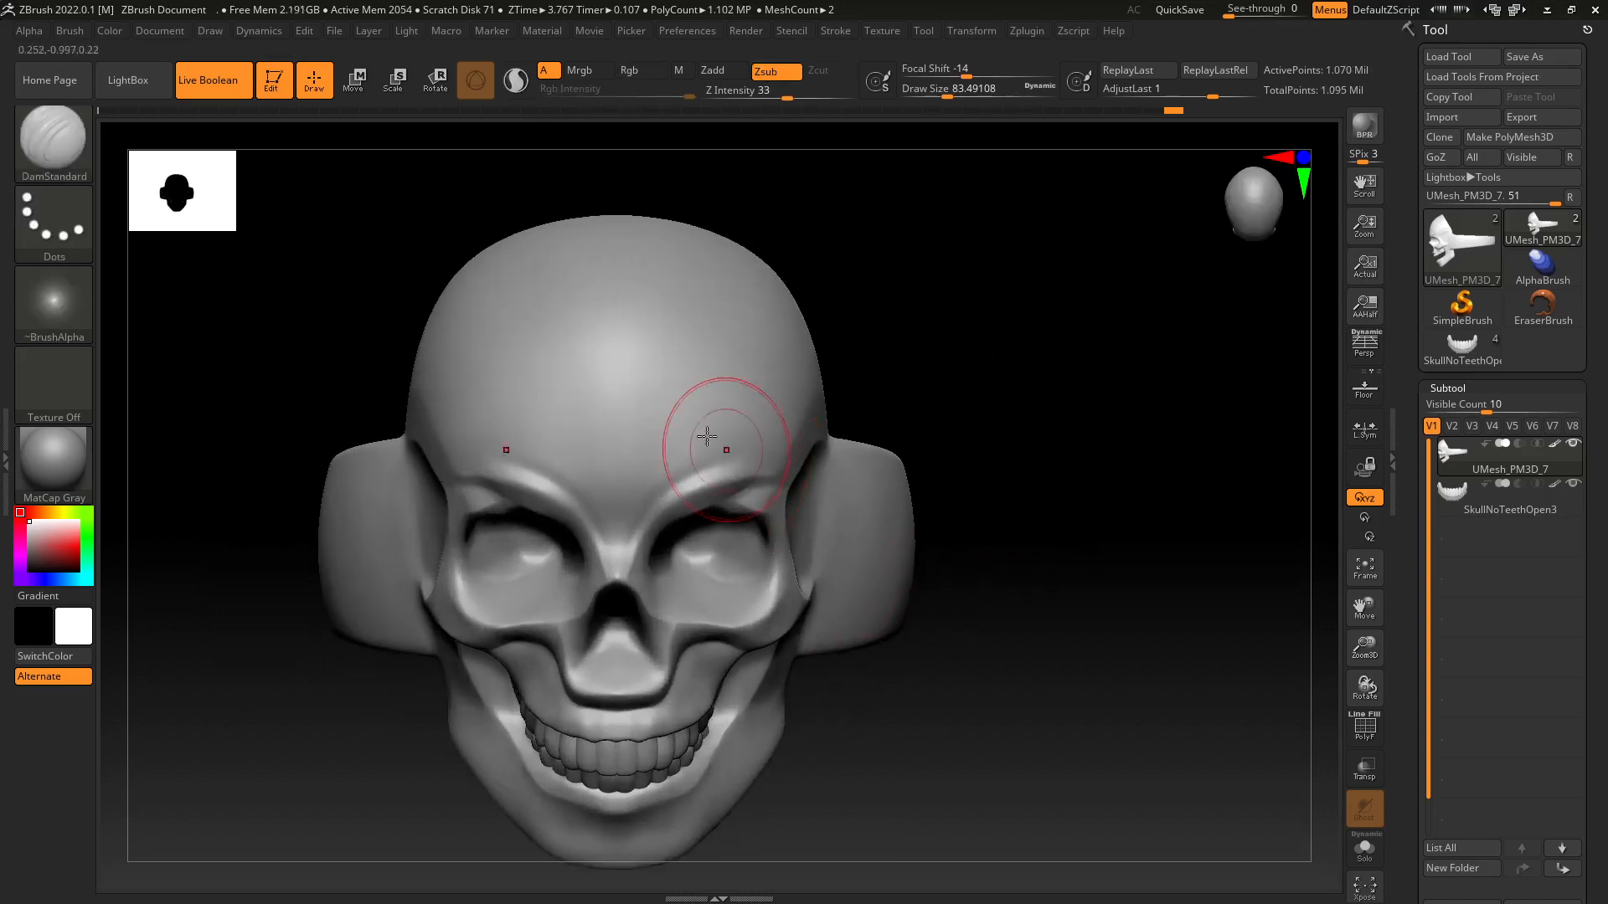
Smooth the crease on the lower jaw beside the back teeth, viewing the skull from a low angle.
left_click_drag(980, 459, 829, 499)
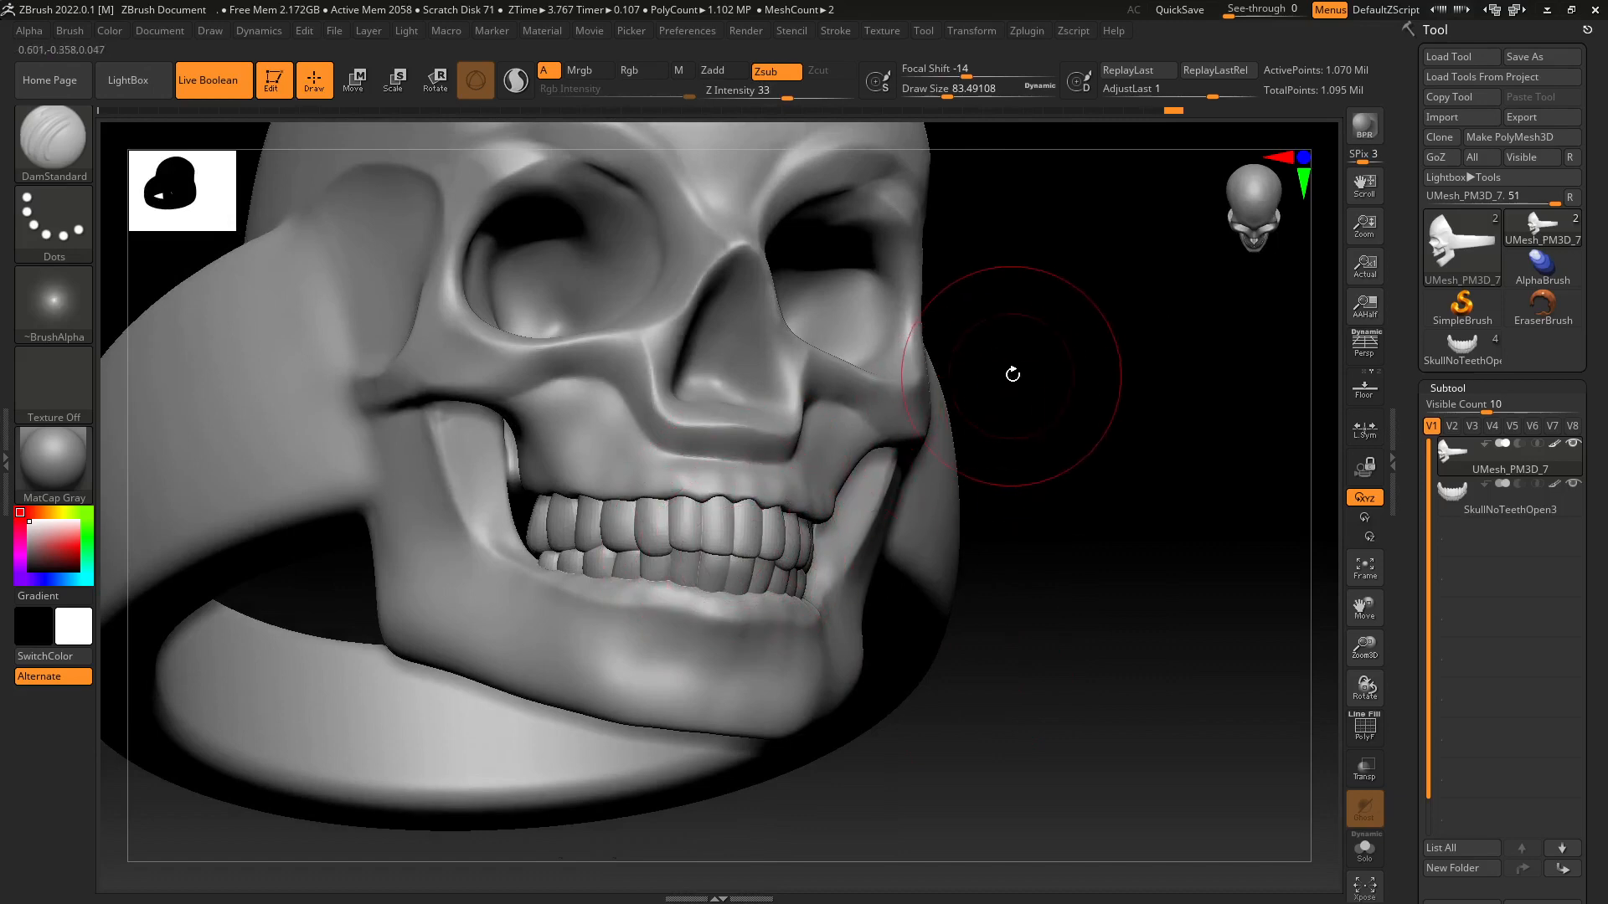
left_click_drag(1016, 366, 1222, 436)
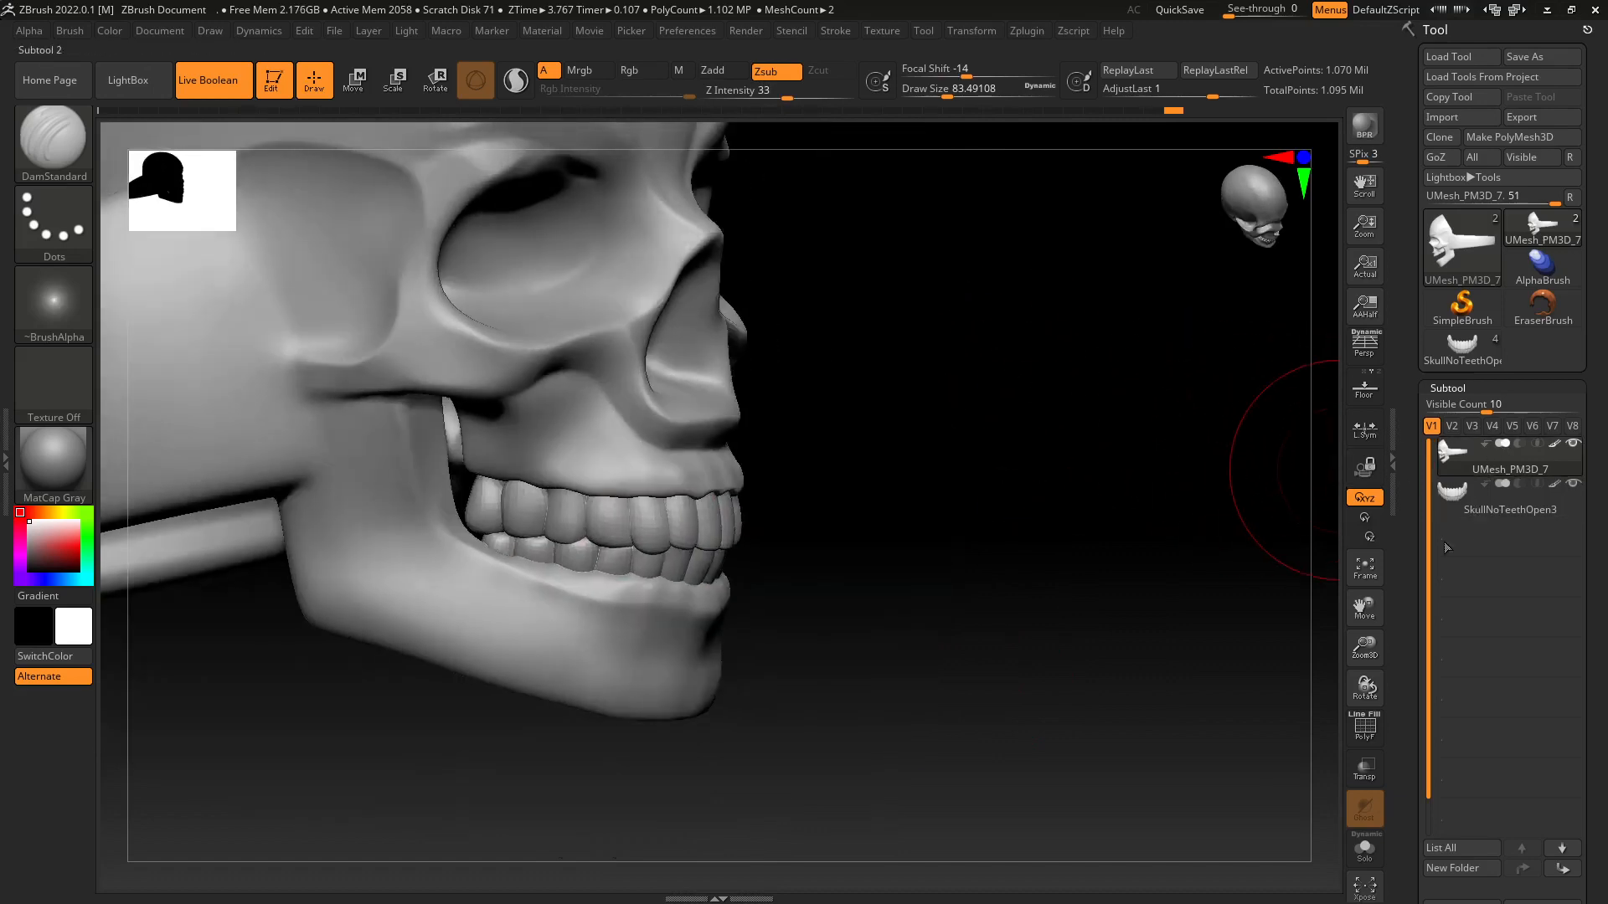
left_click_drag(955, 539, 811, 528)
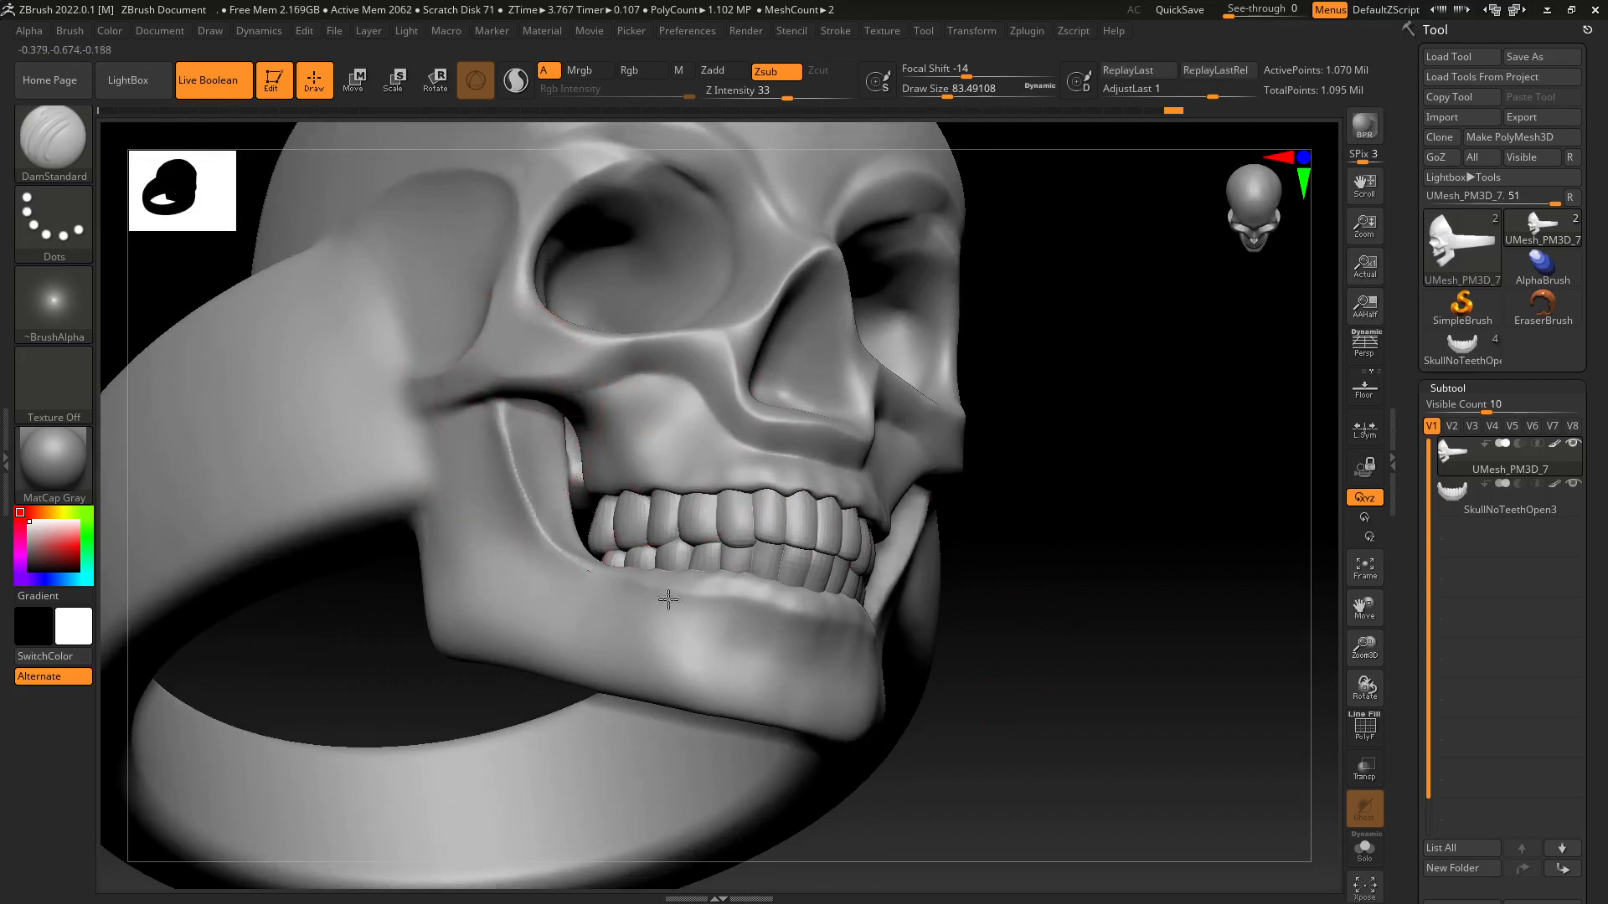
left_click_drag(1104, 578, 915, 467)
key("shift")
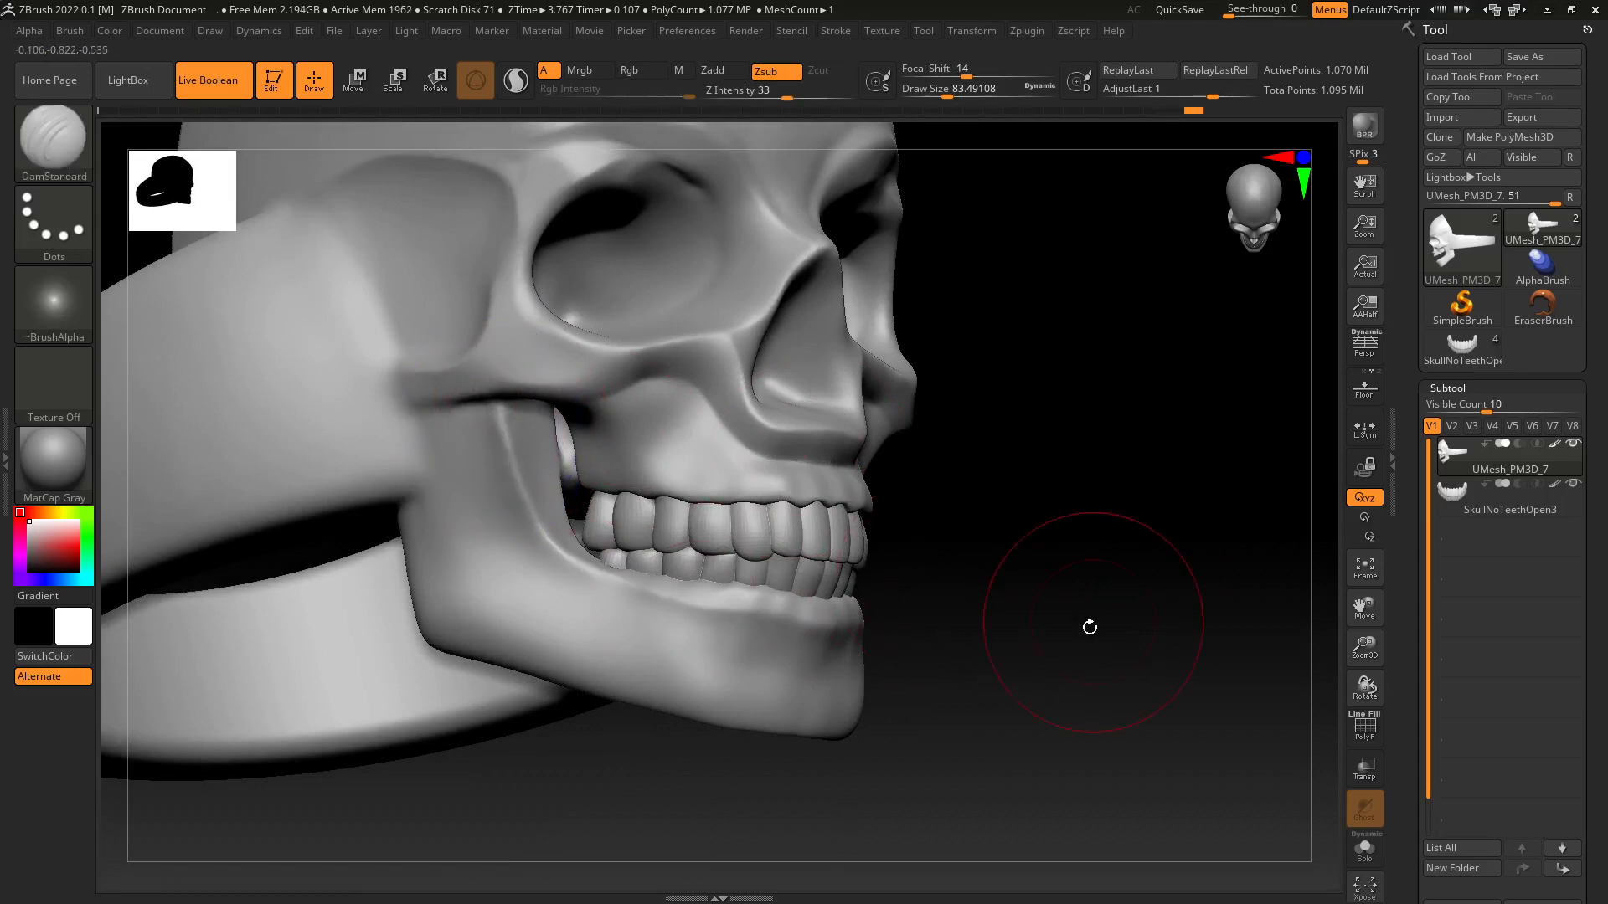
Reduce the DamStandard brush's draw size to about 33 and view the skull ring from the front.
mouse_move(1088, 629)
left_mouse_down()
mouse_move(1052, 689)
mouse_move(1012, 667)
mouse_move(1011, 590)
mouse_move(1059, 469)
left_mouse_up()
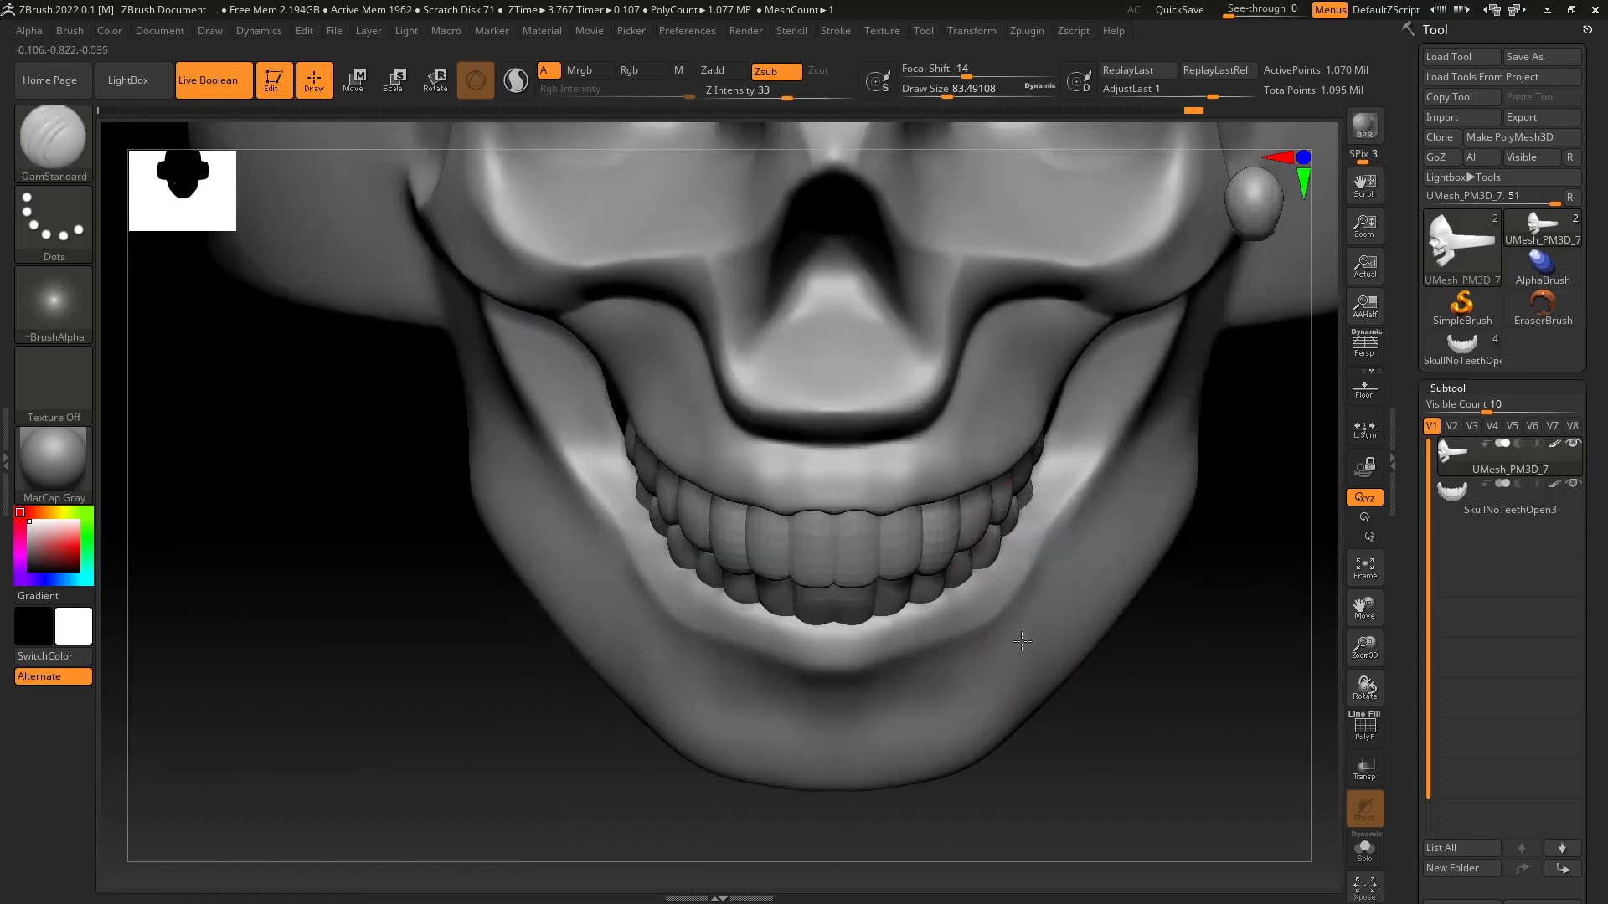
key("s")
mouse_move(1143, 707)
left_mouse_down()
mouse_move(1089, 687)
mouse_move(1078, 647)
mouse_move(1026, 623)
mouse_move(1019, 711)
mouse_move(1005, 592)
mouse_move(1023, 650)
mouse_move(1061, 429)
left_mouse_up()
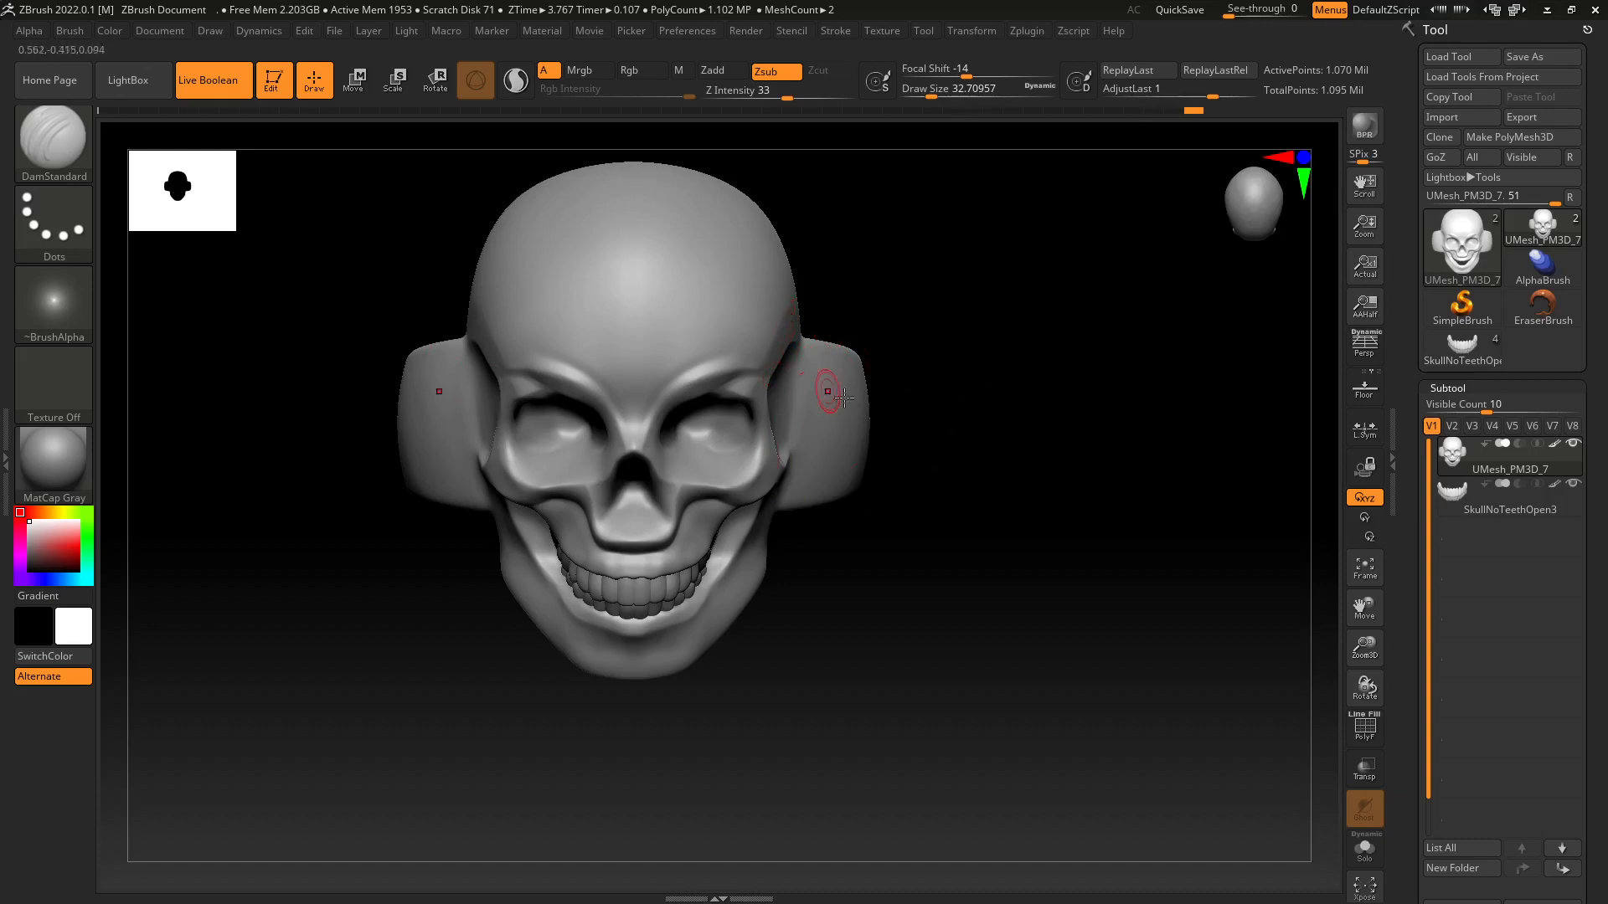
mouse_move(1034, 440)
left_mouse_down("alt")
mouse_move(1048, 478)
mouse_move(933, 438)
left_mouse_up("alt")
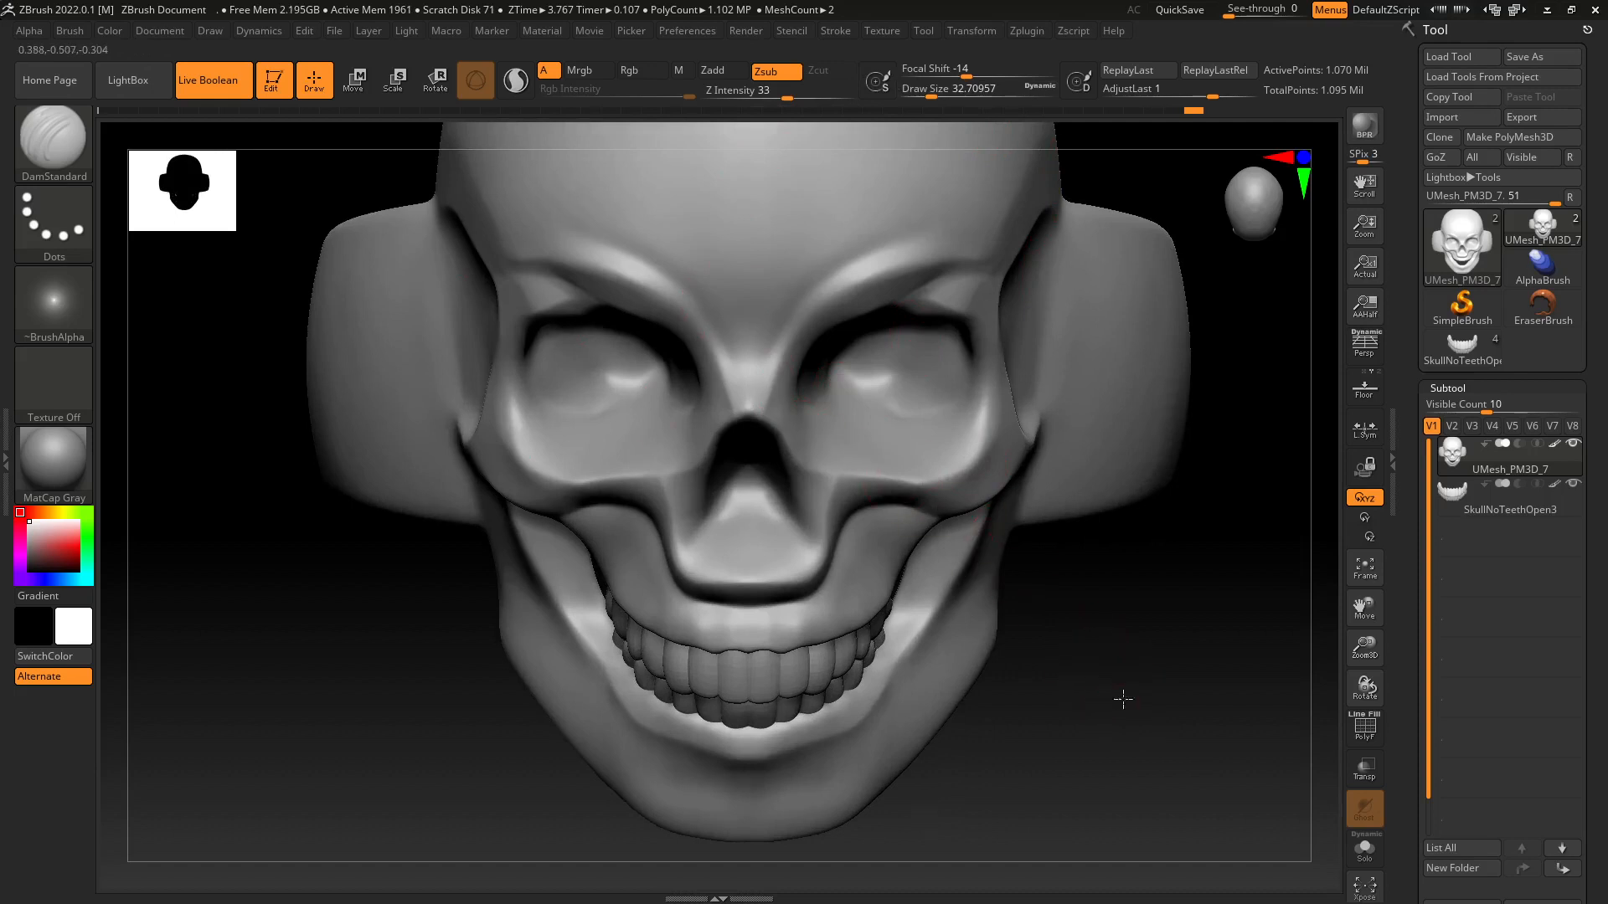
left_click_drag(1123, 699, 1045, 686, "alt")
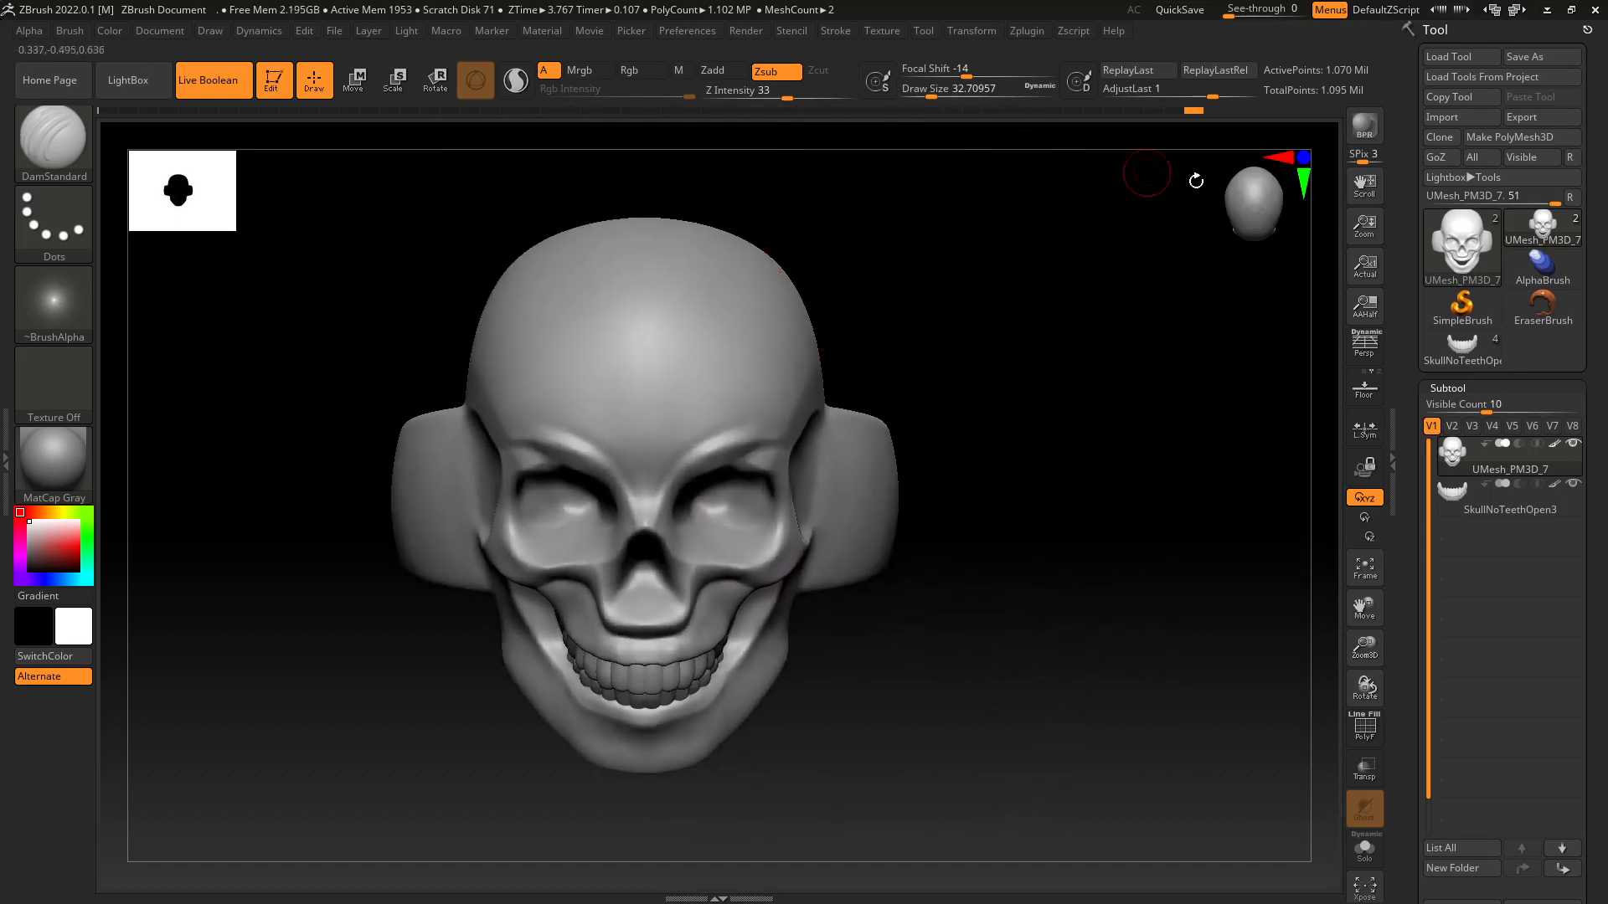
Collapse the subtool list and look up the Cylinder3D primitive among the available 3D meshes.
left_click(1449, 388)
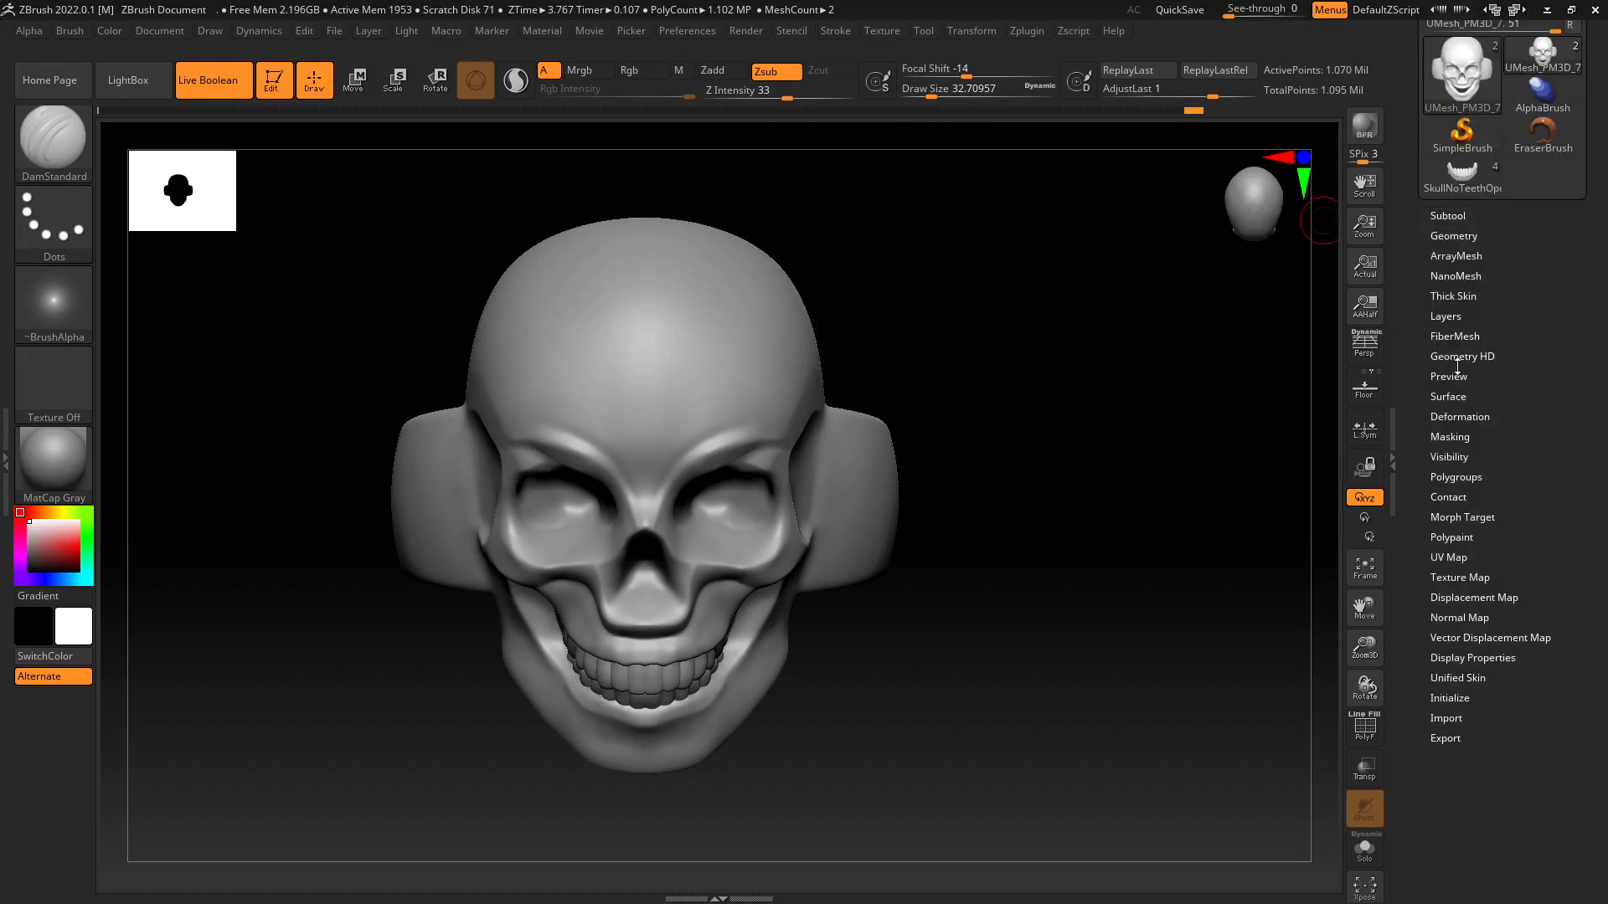
left_click_drag(1513, 179, 1513, 304)
left_click(1446, 268)
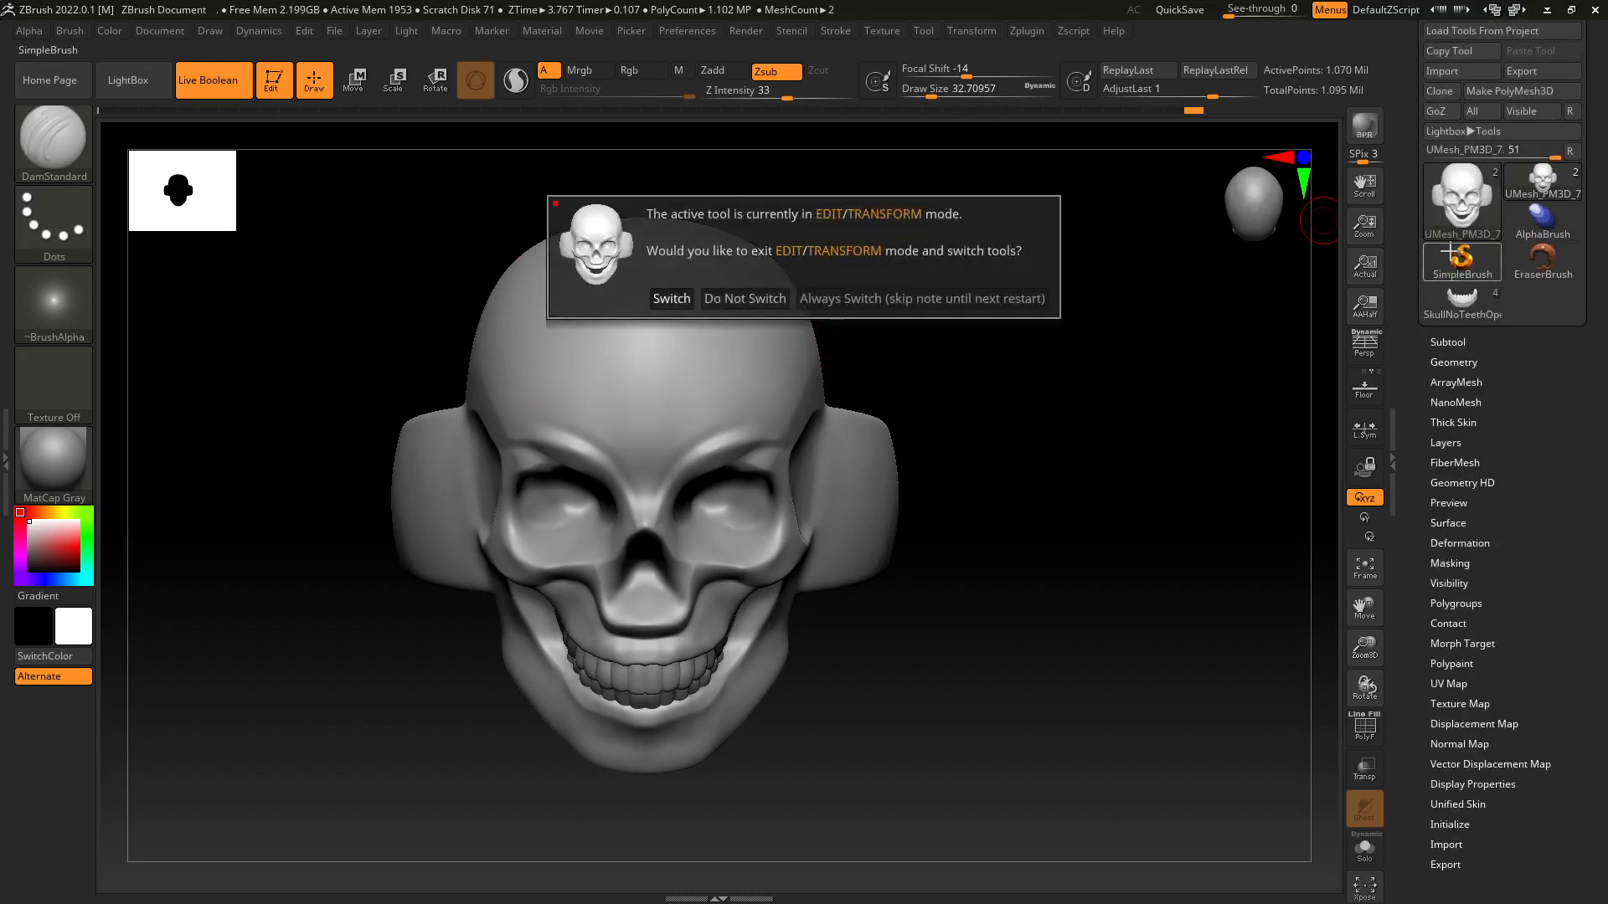
left_click(1455, 219)
left_click(1469, 213)
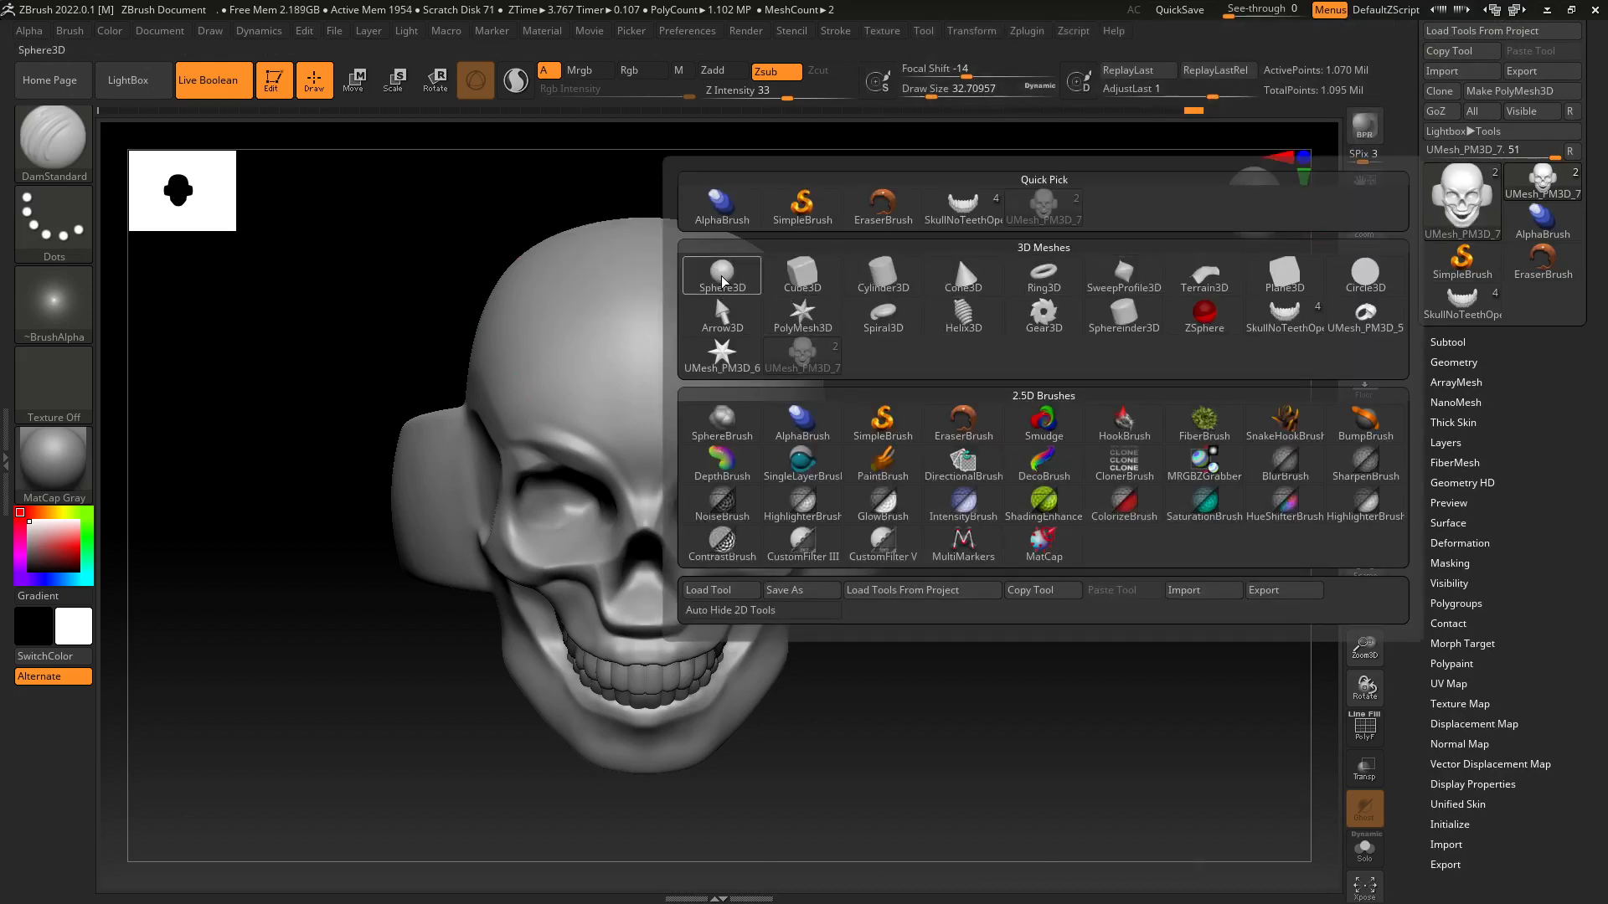
mouse_move(871, 275)
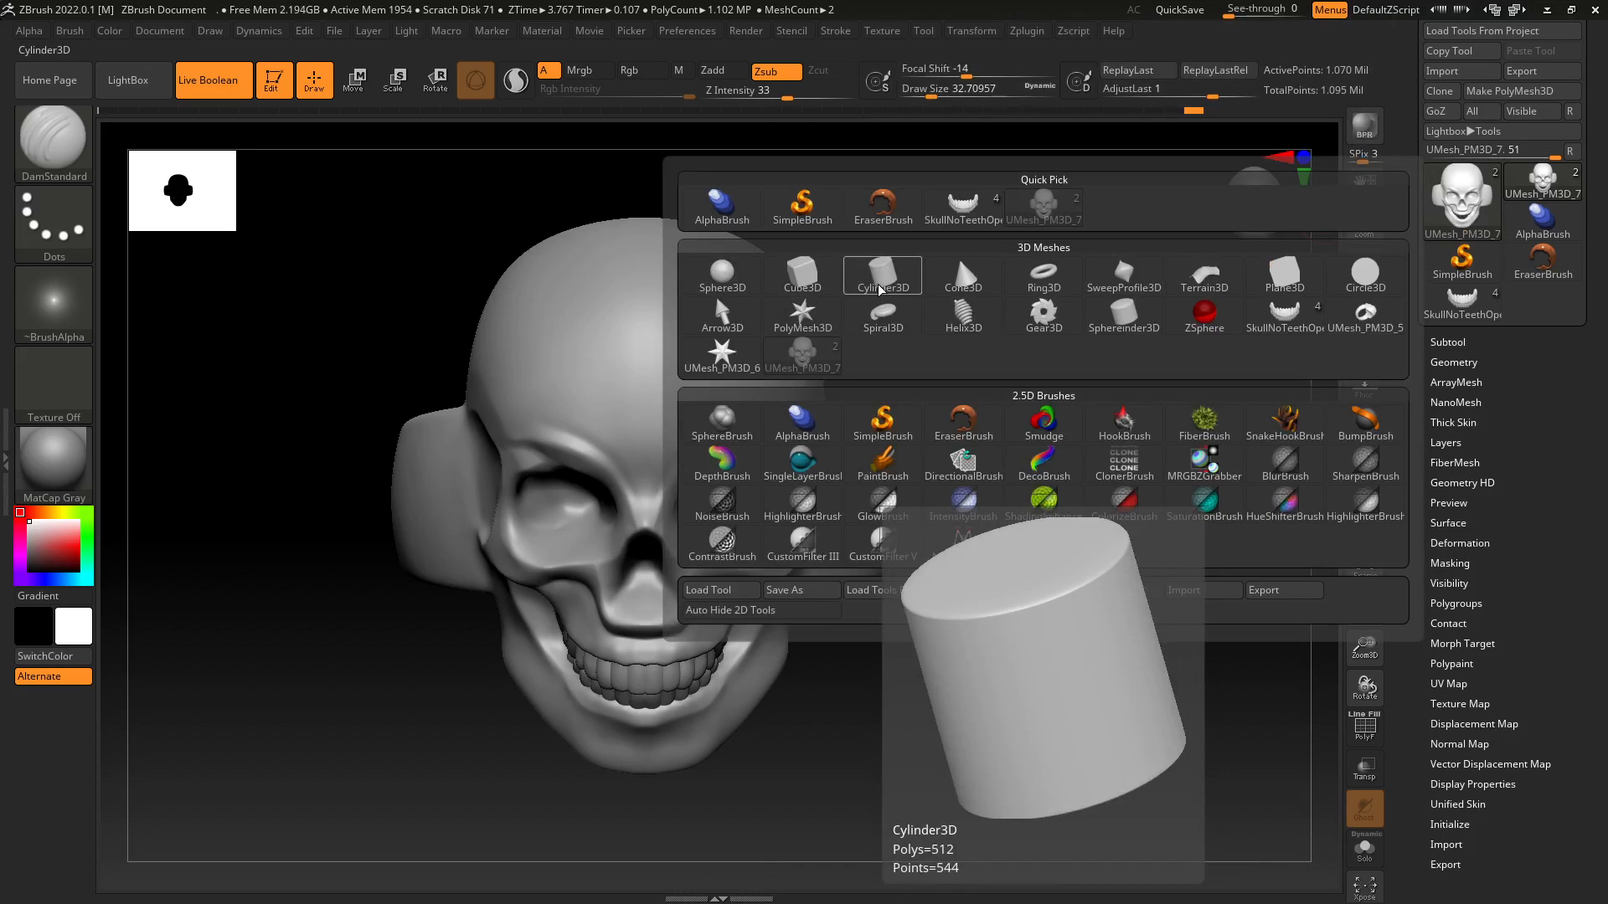
left_click(879, 289)
Examine the skull ring in profile and from the front, ending close on the upper jaw and teeth.
left_click_drag(1016, 442, 517, 456)
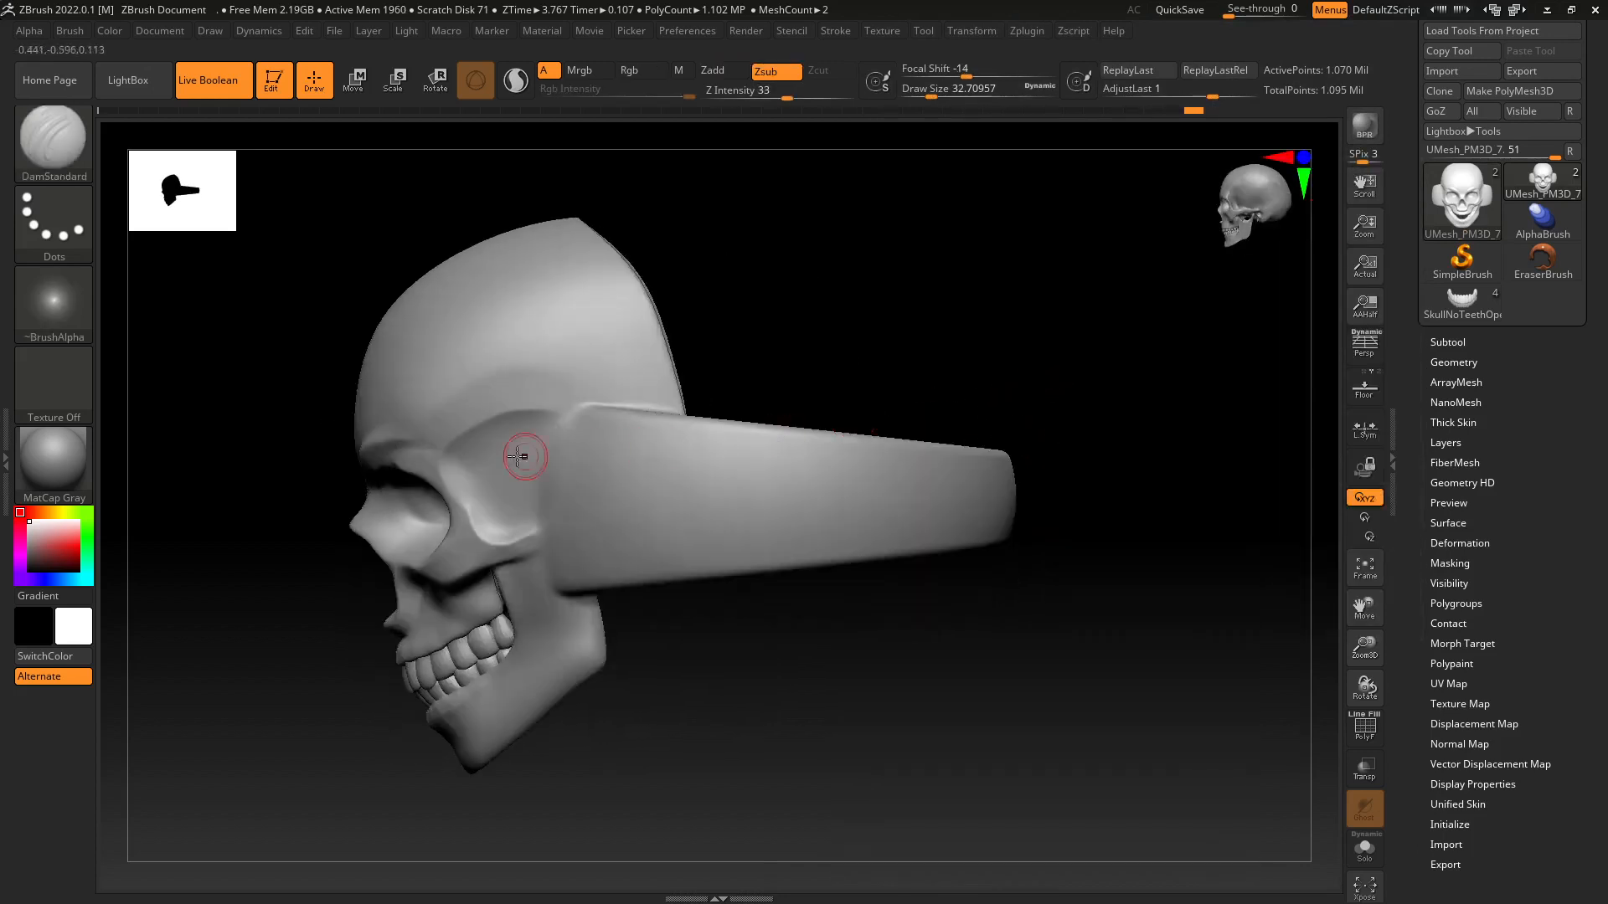
mouse_move(908, 362)
left_mouse_down()
mouse_move(926, 341)
mouse_move(998, 355)
mouse_move(967, 391)
left_mouse_up()
mouse_move(931, 495)
left_mouse_down("alt")
mouse_move(994, 441)
mouse_move(1007, 682)
left_mouse_up("alt")
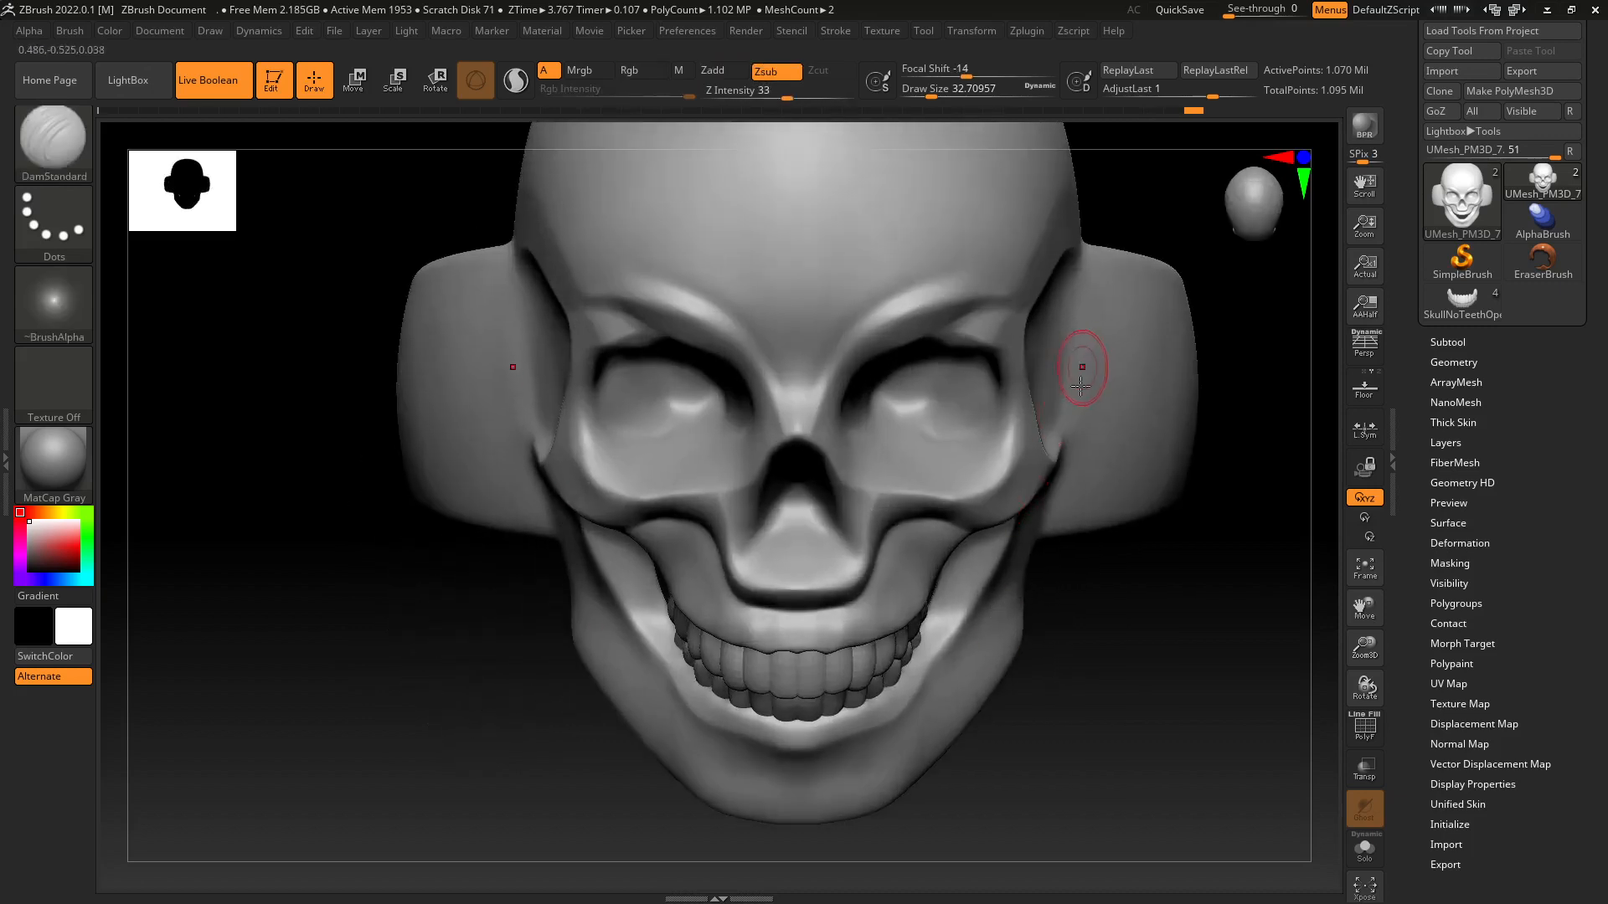
left_click_drag(1125, 686, 965, 635, "alt")
left_click_drag(1054, 564, 1083, 485)
left_click_drag(1082, 381, 994, 599)
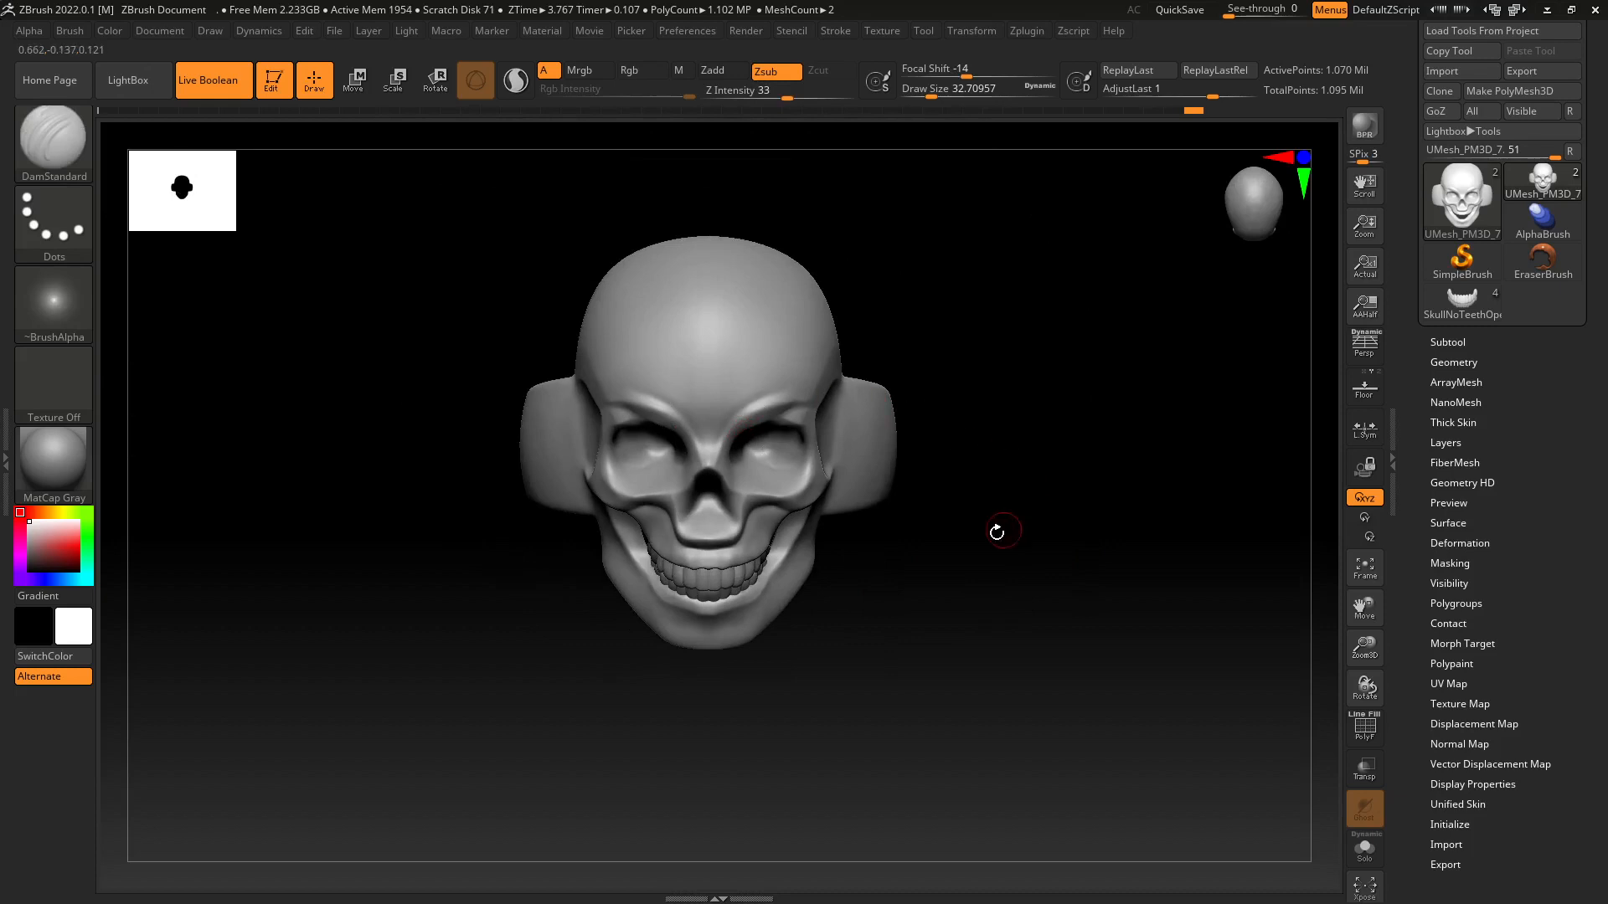
left_click_drag(997, 533, 1022, 444, "alt")
left_click_drag(1005, 514, 998, 592, "alt")
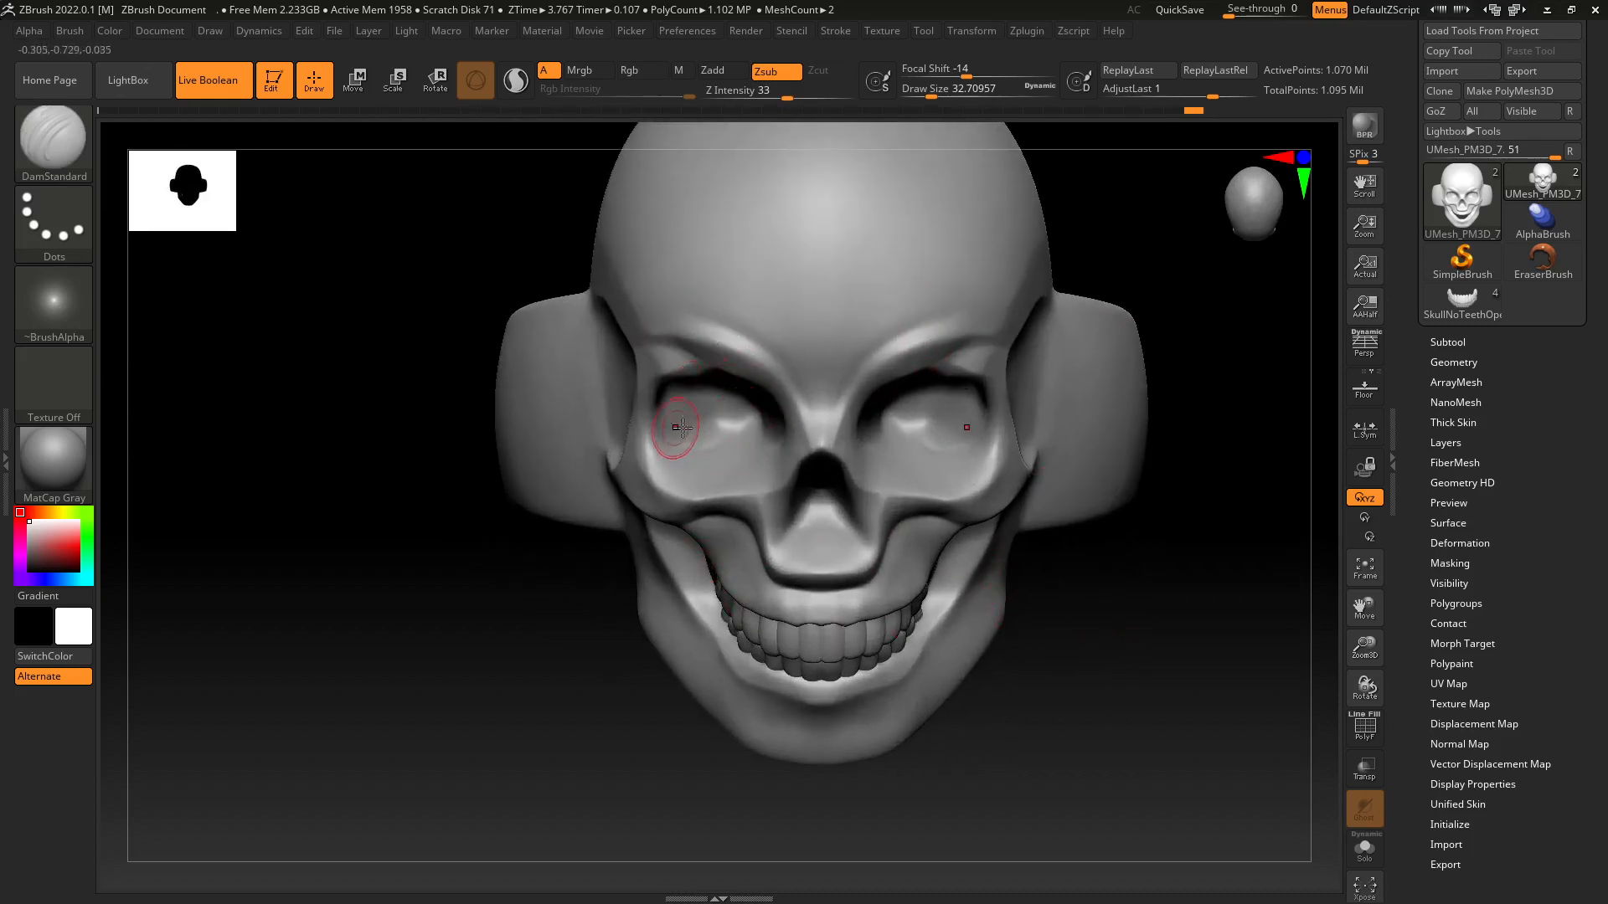
left_click_drag(1100, 658, 1065, 695, "alt")
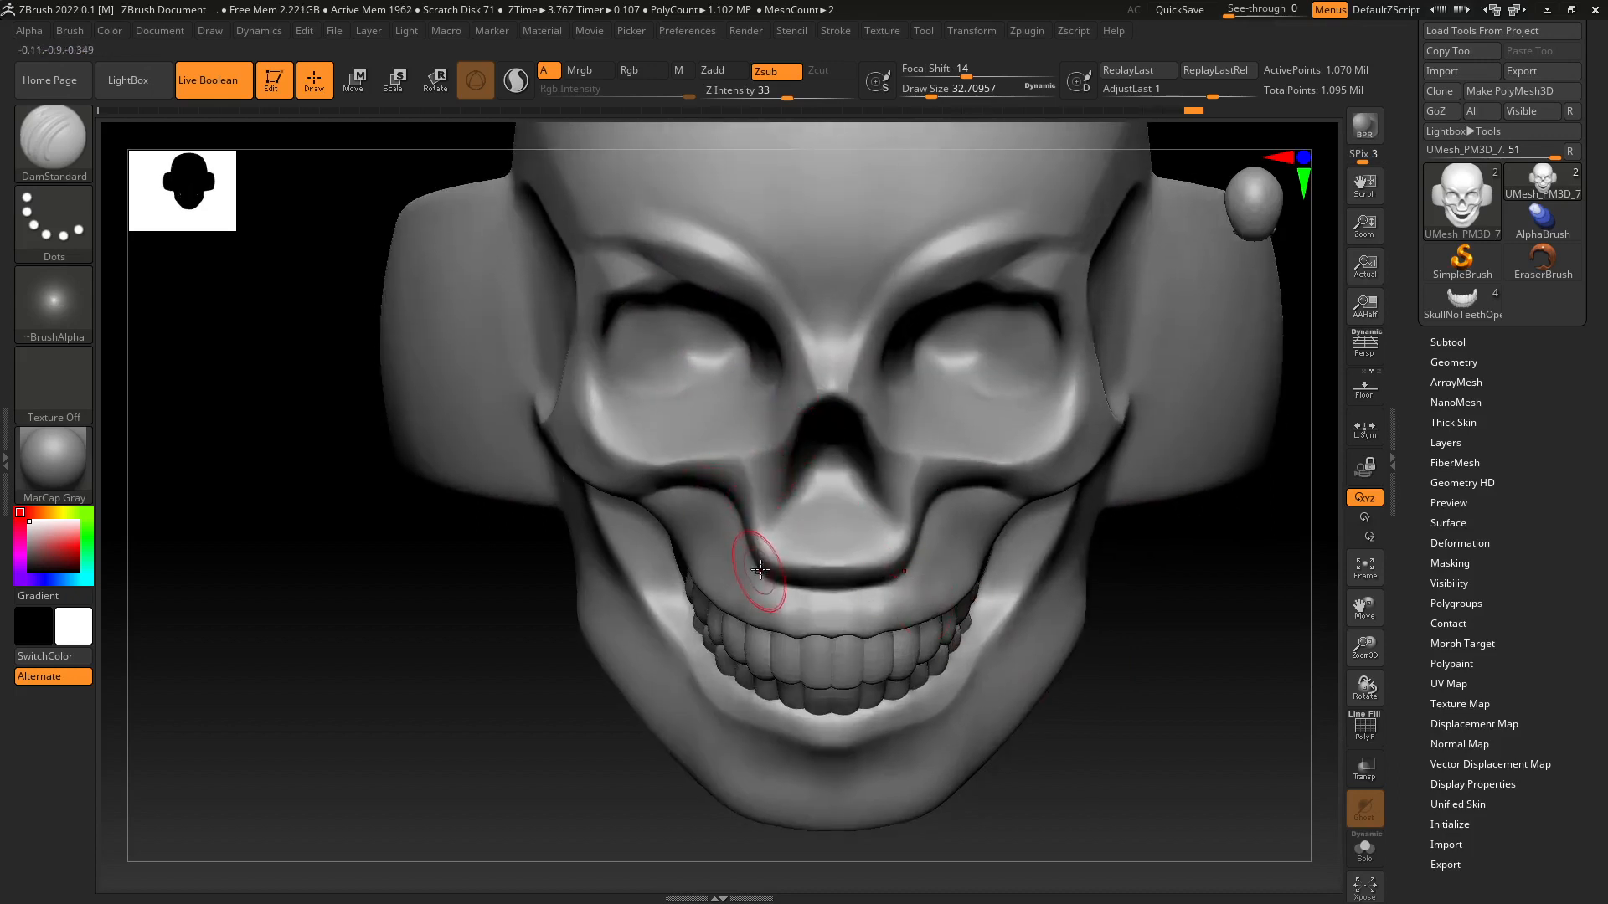
left_click_drag(1141, 670, 1013, 549, "alt")
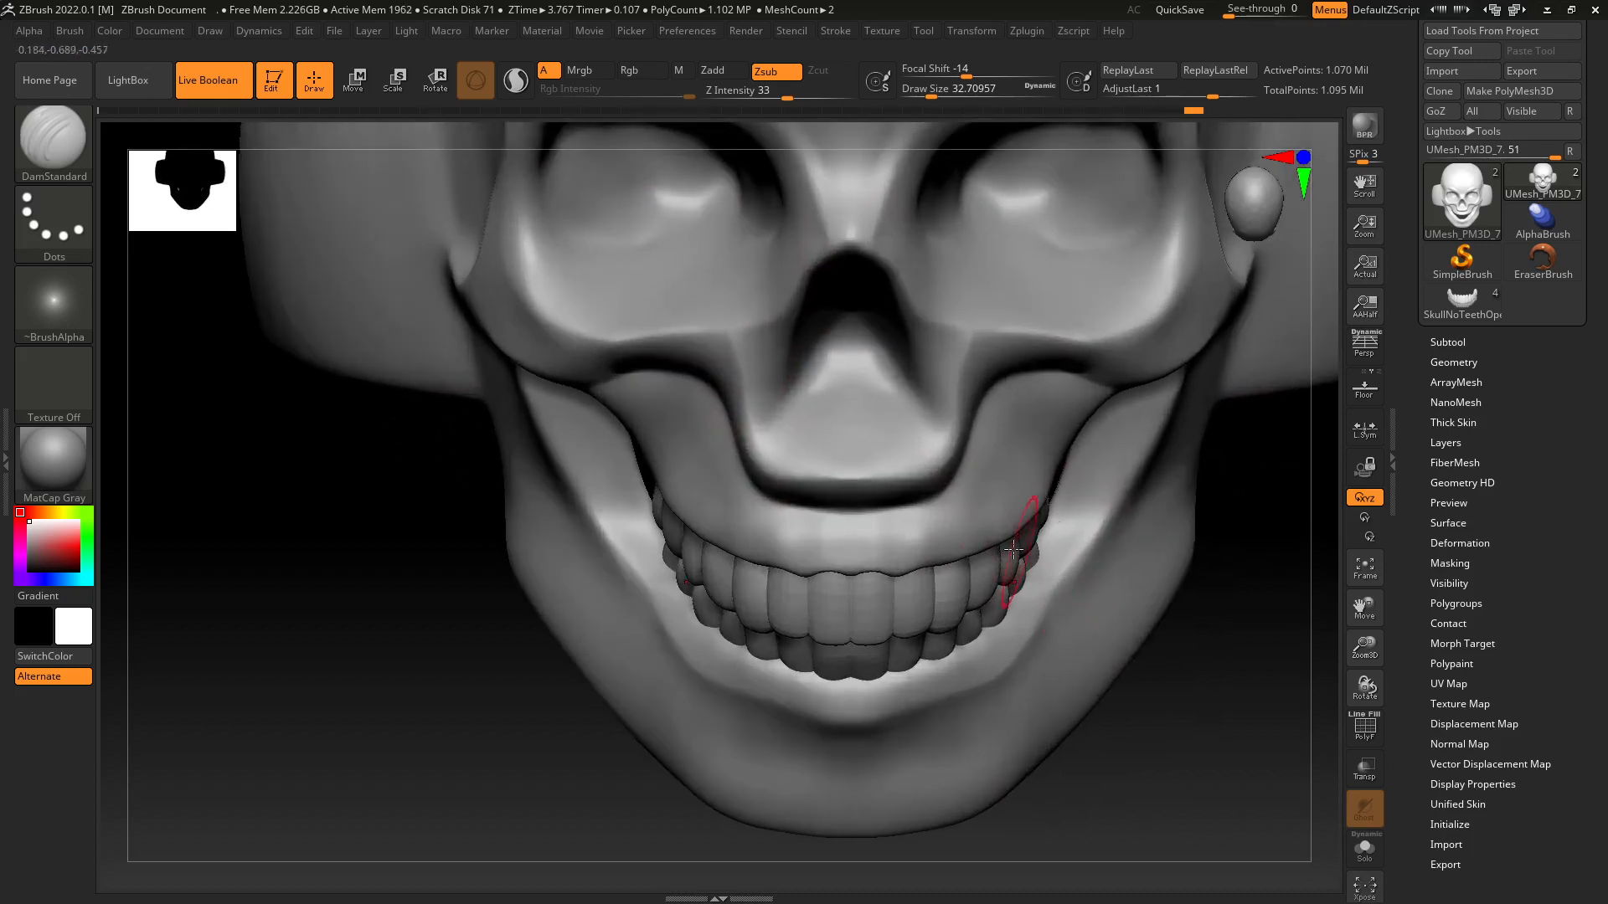
Build up tooth-root ridges on the upper jaw above the front teeth with ClayBuildup and smooth them.
key("b")
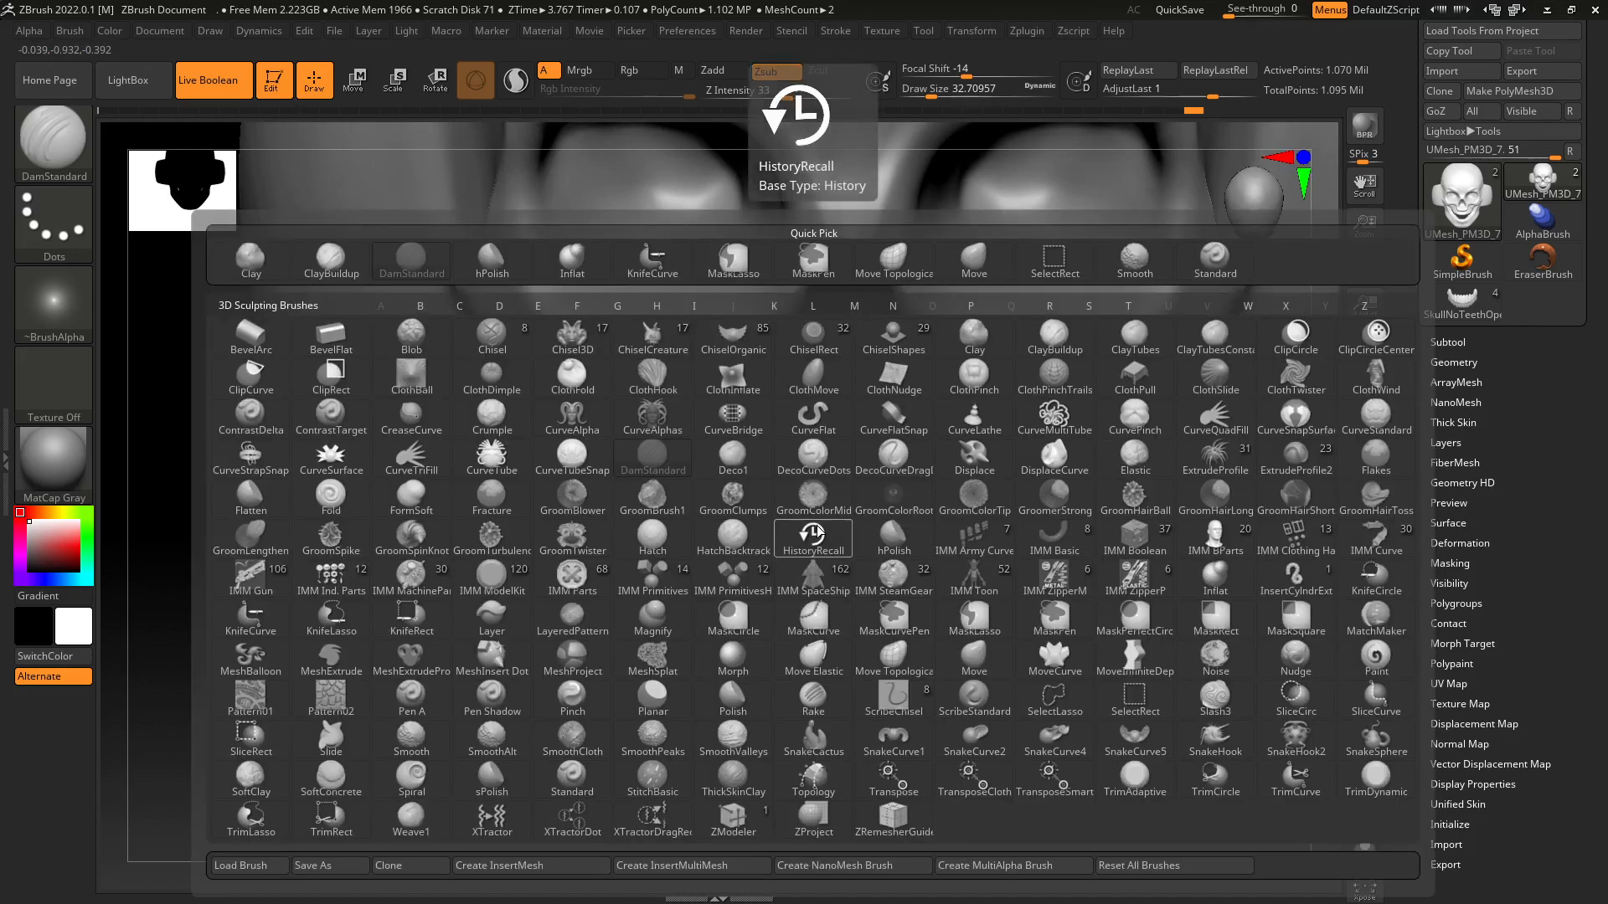
key("c")
key("b")
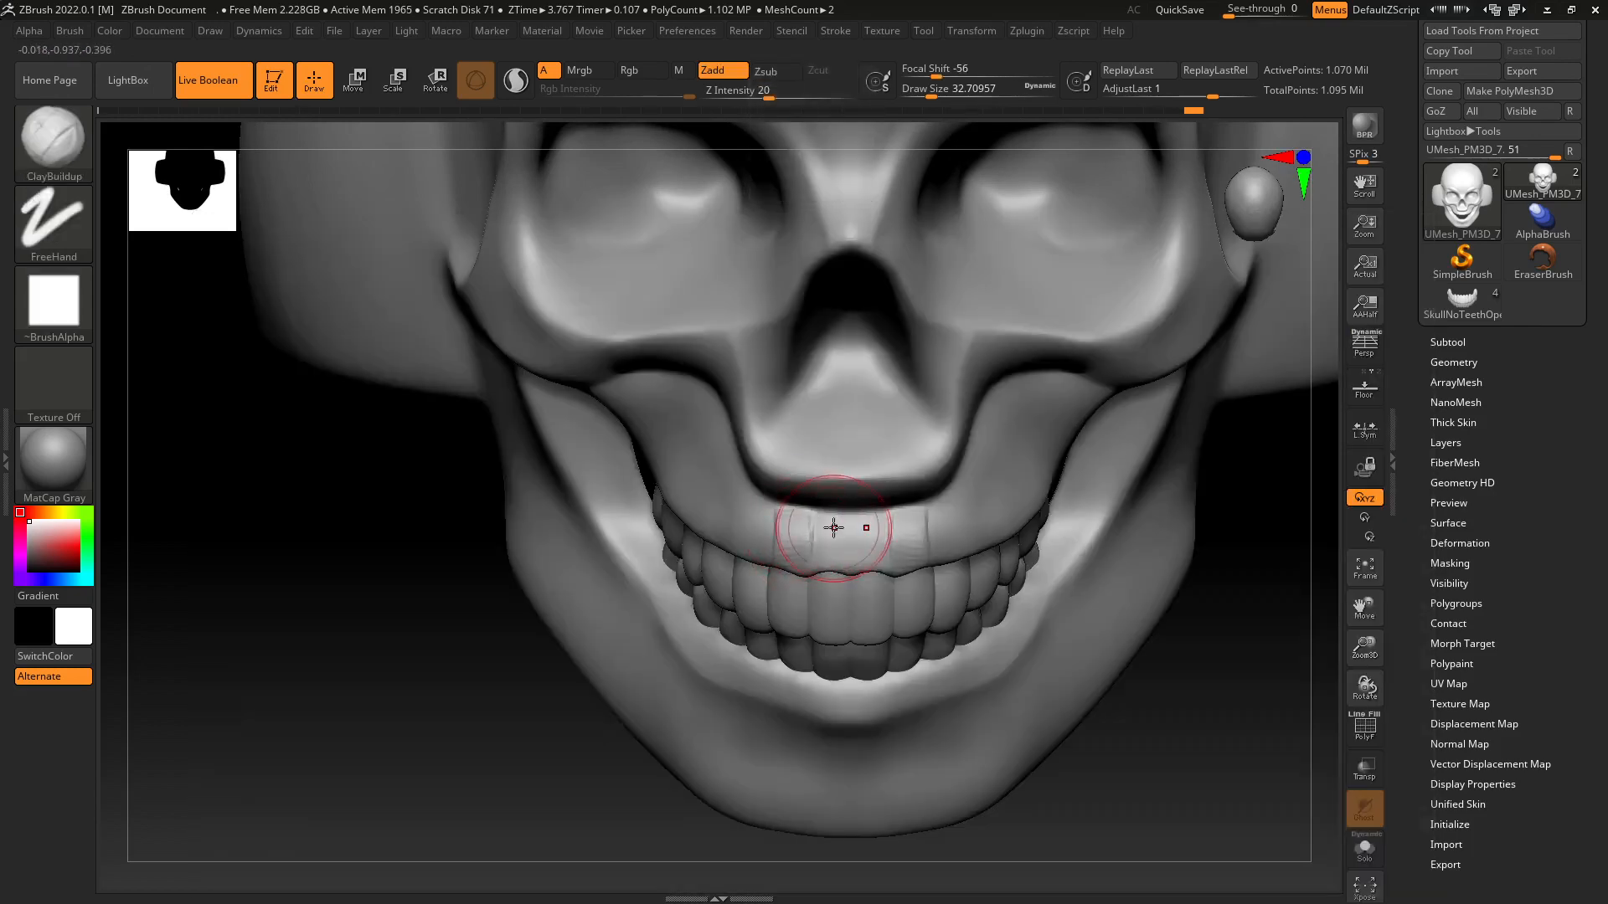
key("ctrl+z")
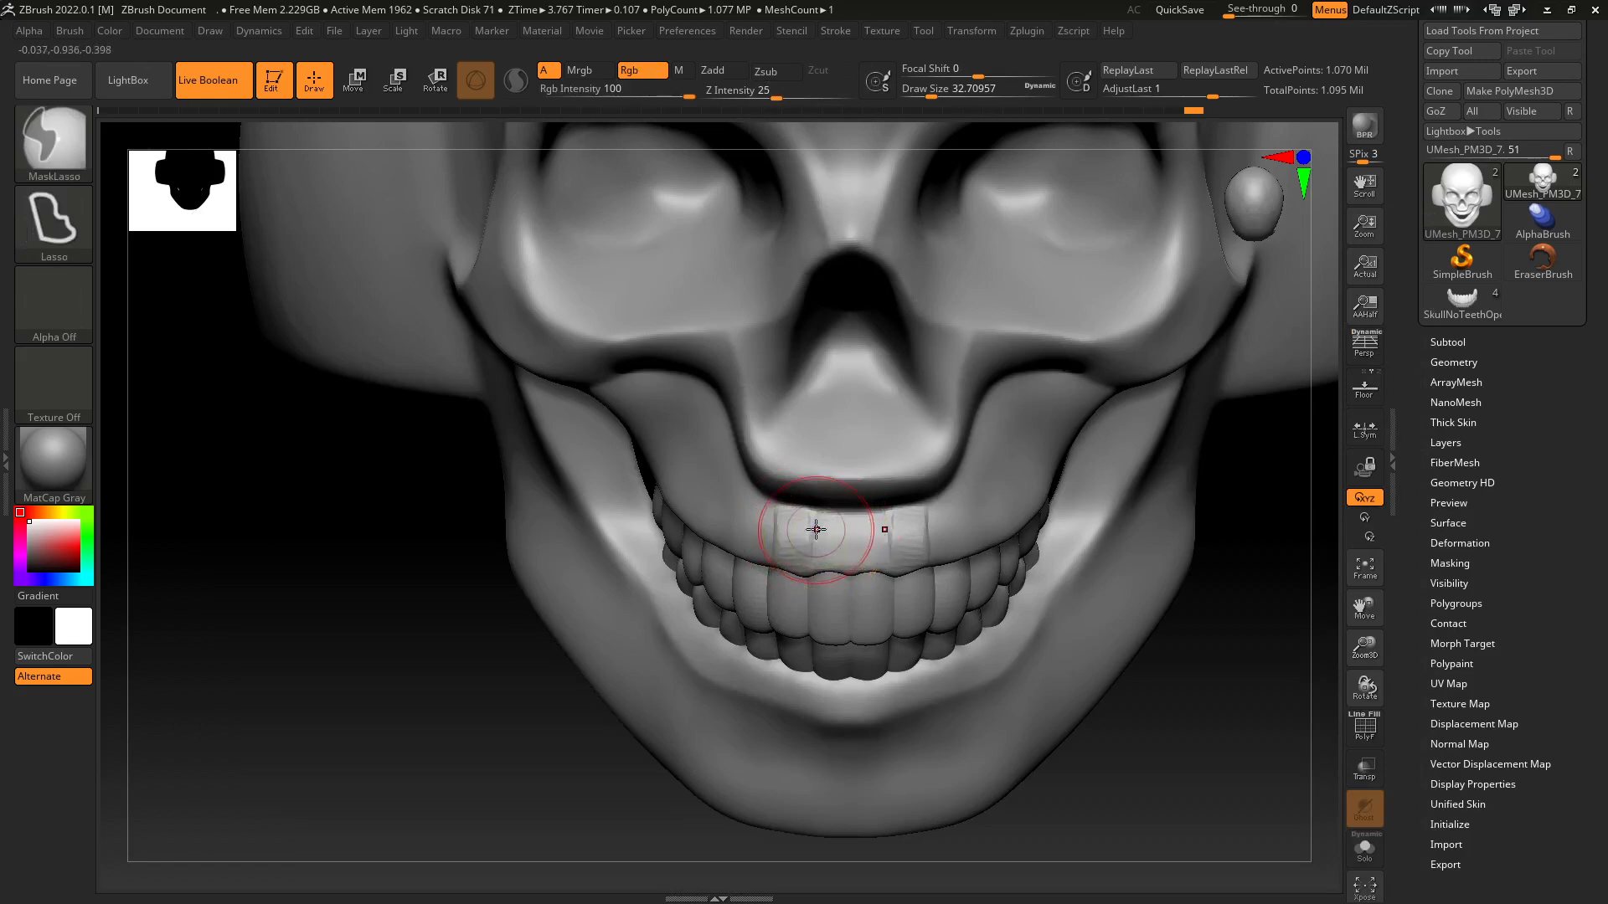
mouse_move(818, 531)
left_mouse_down()
mouse_move(815, 508)
mouse_move(875, 545)
mouse_move(823, 556)
left_mouse_up()
key("ctrl+z")
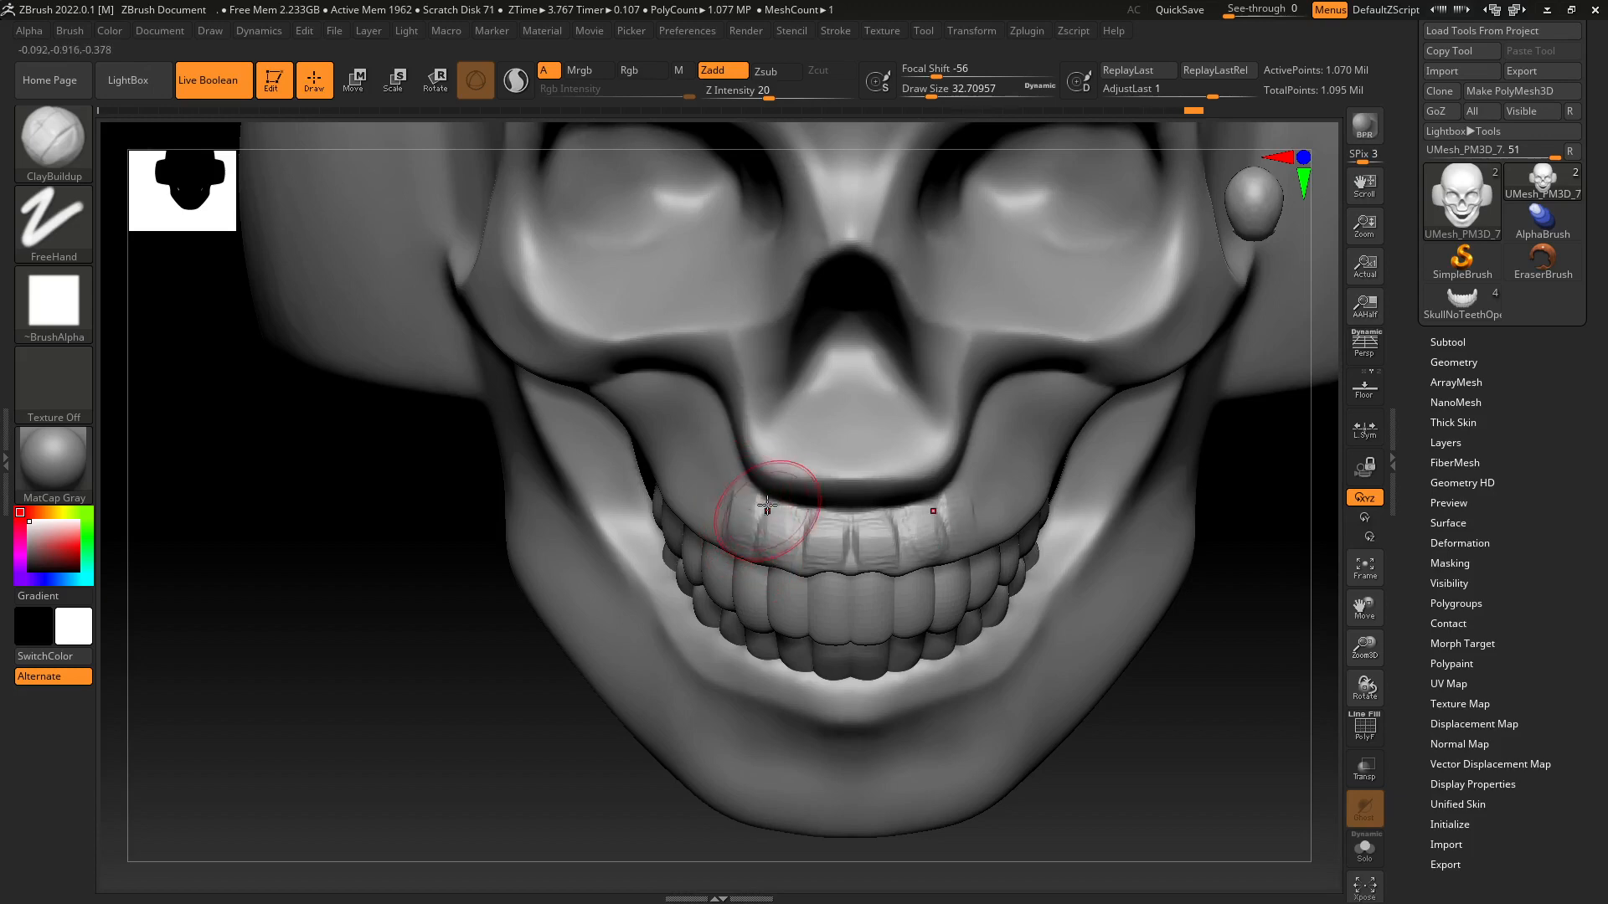
left_click_drag(767, 509, 755, 542, "shift")
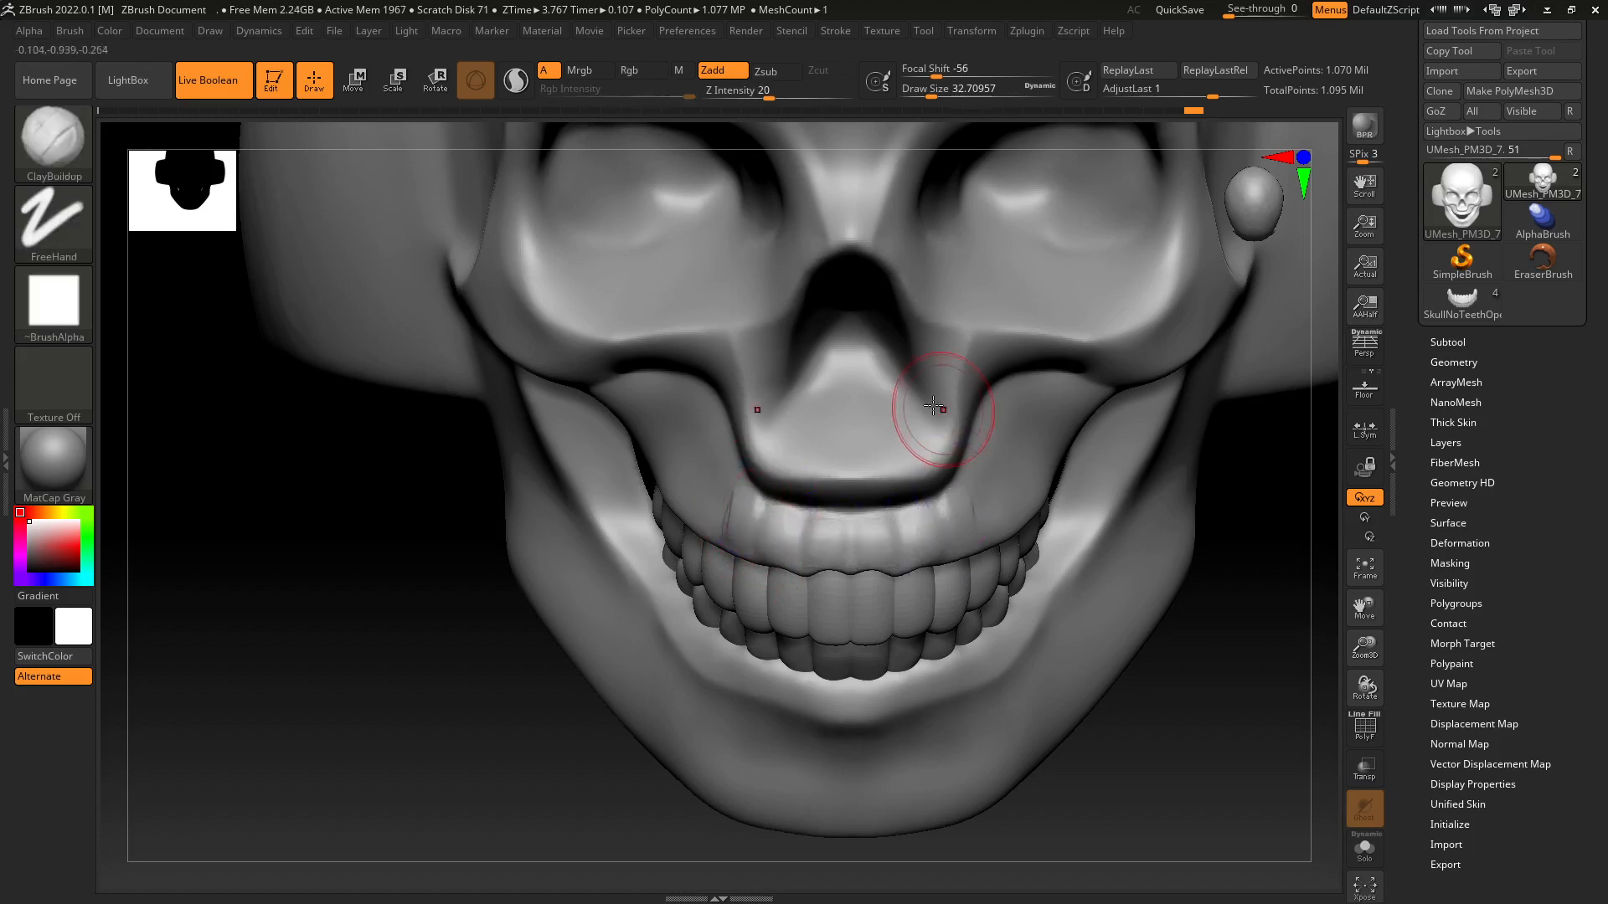
Extend the root ridges along the upper jaw above the side teeth with ClayBuildup, smoothing them into the bone.
mouse_move(1095, 700)
left_mouse_down()
mouse_move(1166, 711)
mouse_move(965, 548)
left_mouse_up()
key("shift")
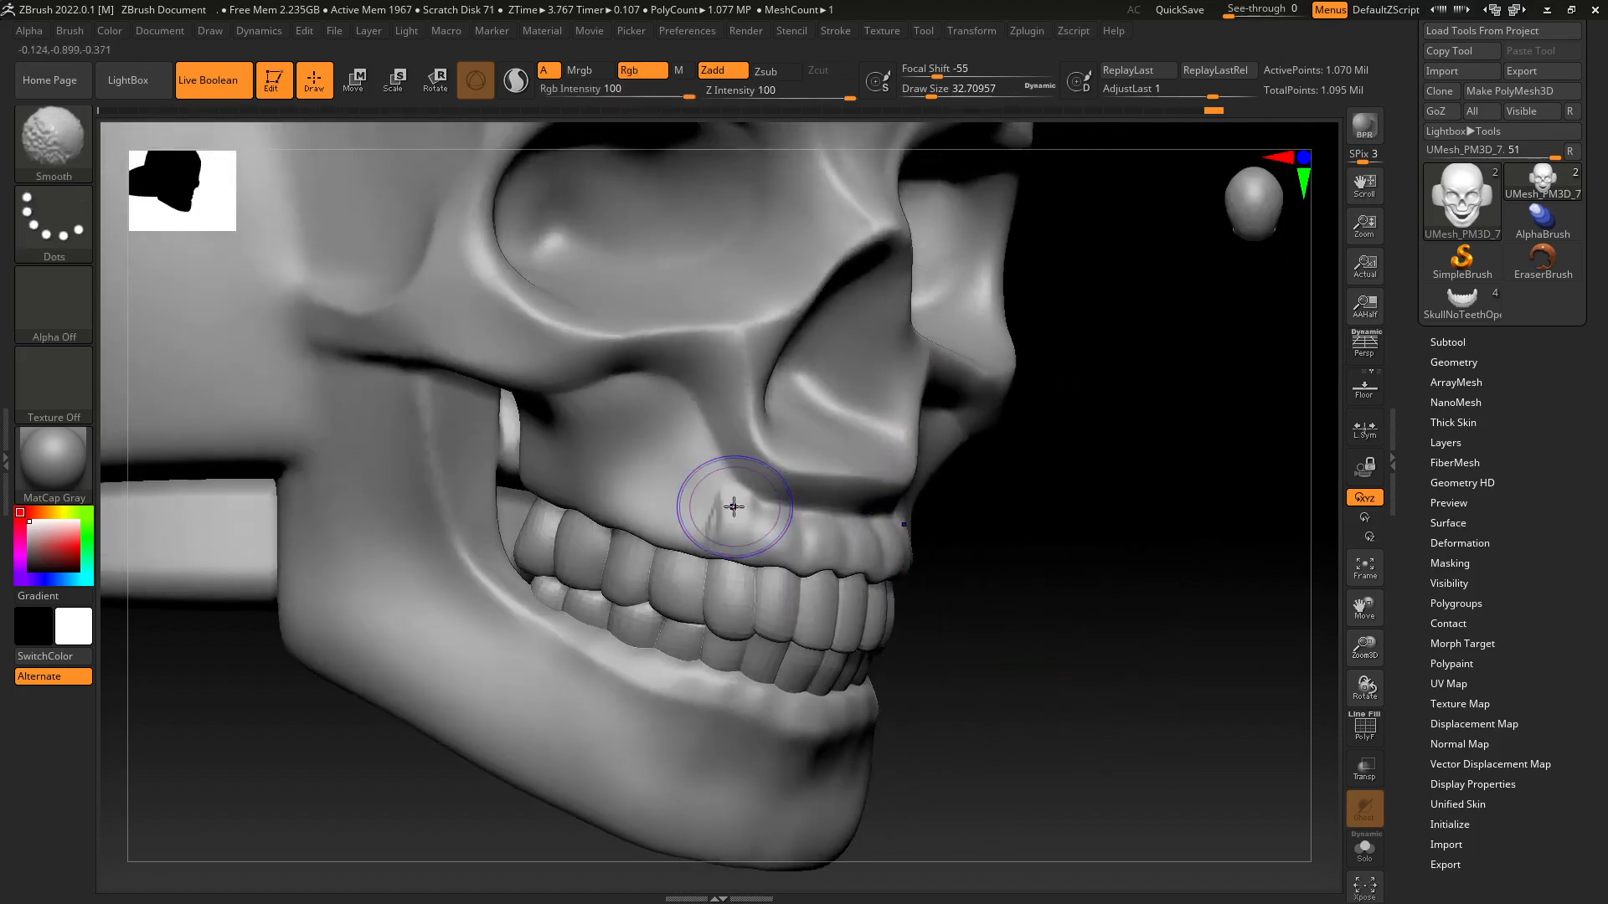
left_click_drag(723, 498, 722, 506, "shift")
mouse_move(660, 434)
left_mouse_down()
mouse_move(646, 482)
mouse_move(657, 427)
mouse_move(656, 493)
mouse_move(676, 511)
left_mouse_up()
mouse_move(678, 499)
left_mouse_down()
mouse_move(675, 527)
mouse_move(679, 503)
mouse_move(598, 463)
mouse_move(633, 428)
mouse_move(614, 422)
mouse_move(642, 416)
left_mouse_up()
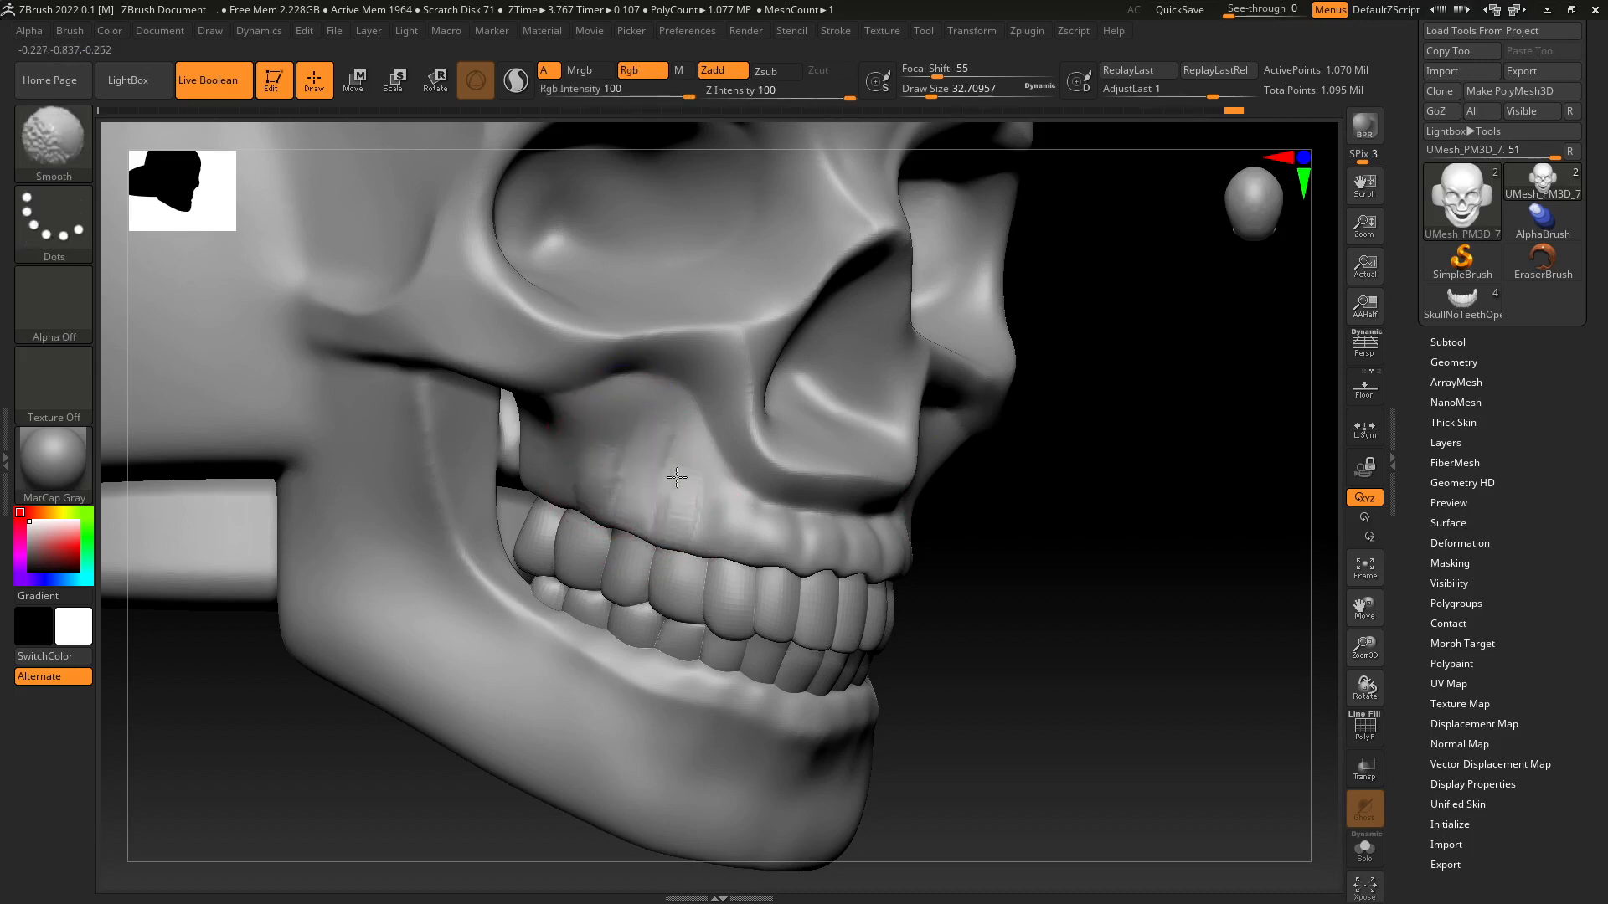
left_click_drag(1063, 585, 657, 444)
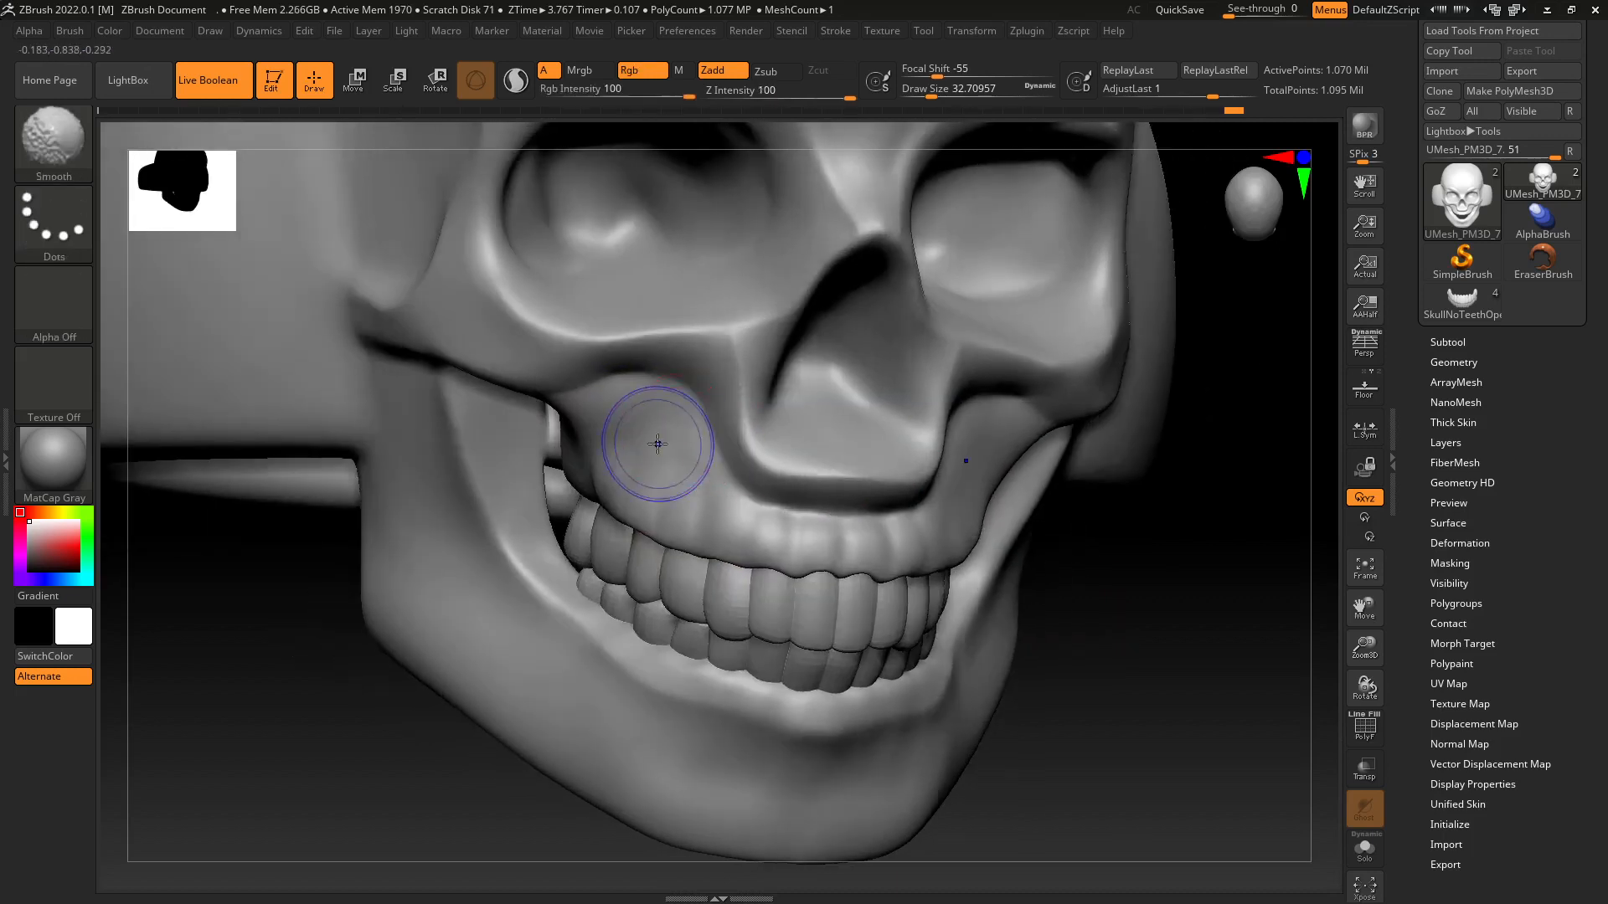
left_click_drag(431, 704, 360, 536)
left_click_drag(926, 649, 695, 611)
left_click_drag(578, 641, 616, 788, "alt")
left_click_drag(385, 642, 528, 653)
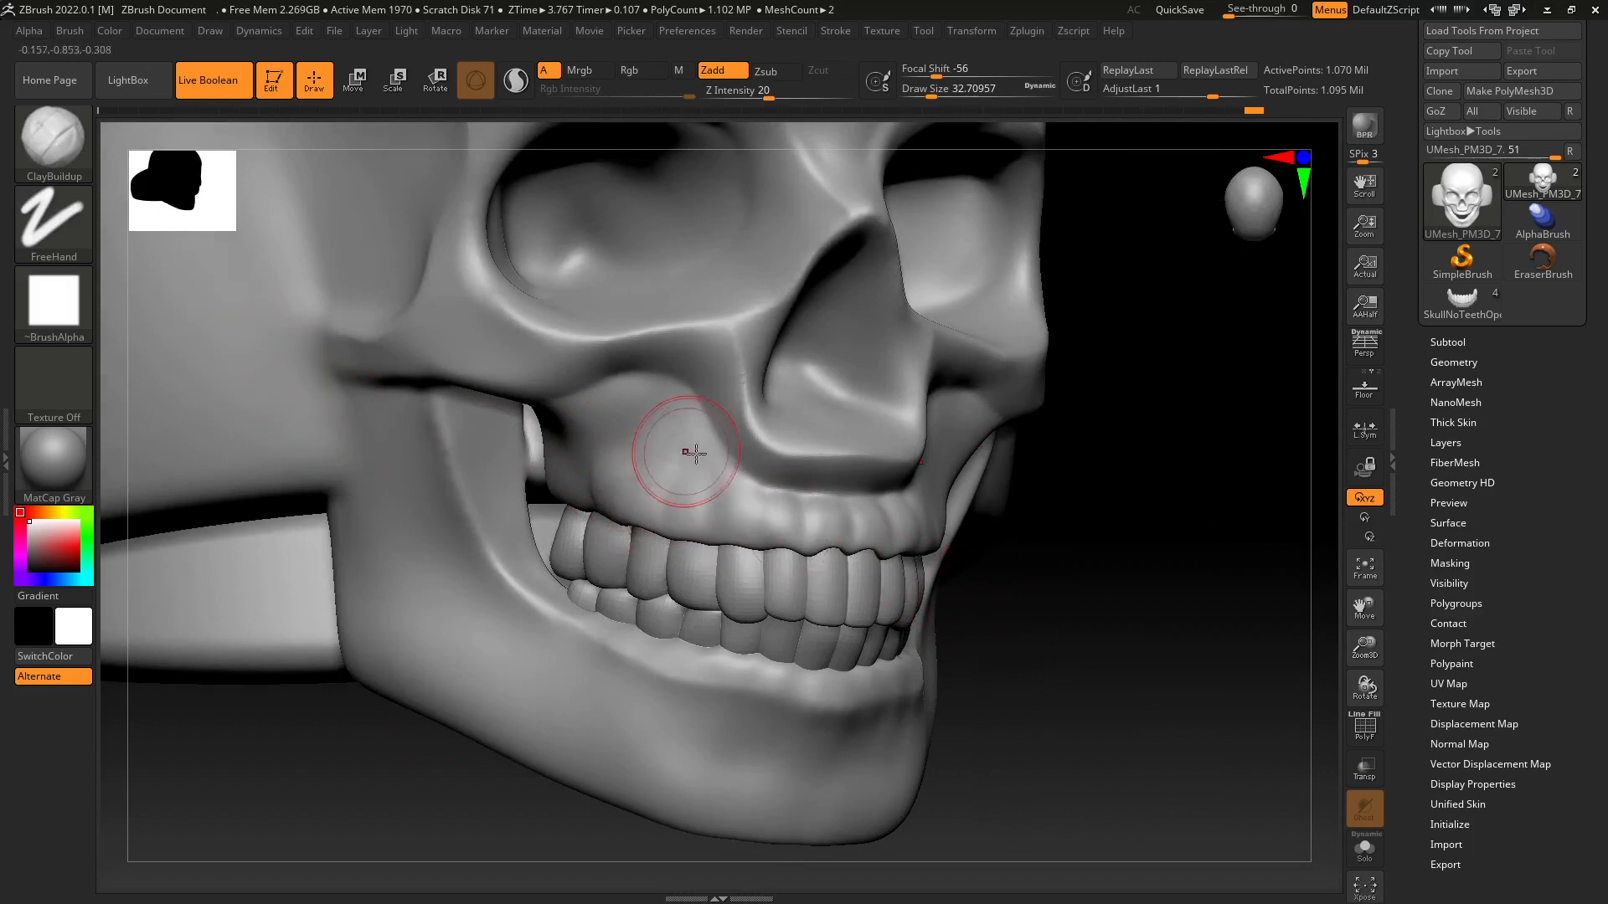
Carve vertical grooves between the tooth roots above the upper side teeth with the DamStandard brush.
key("b")
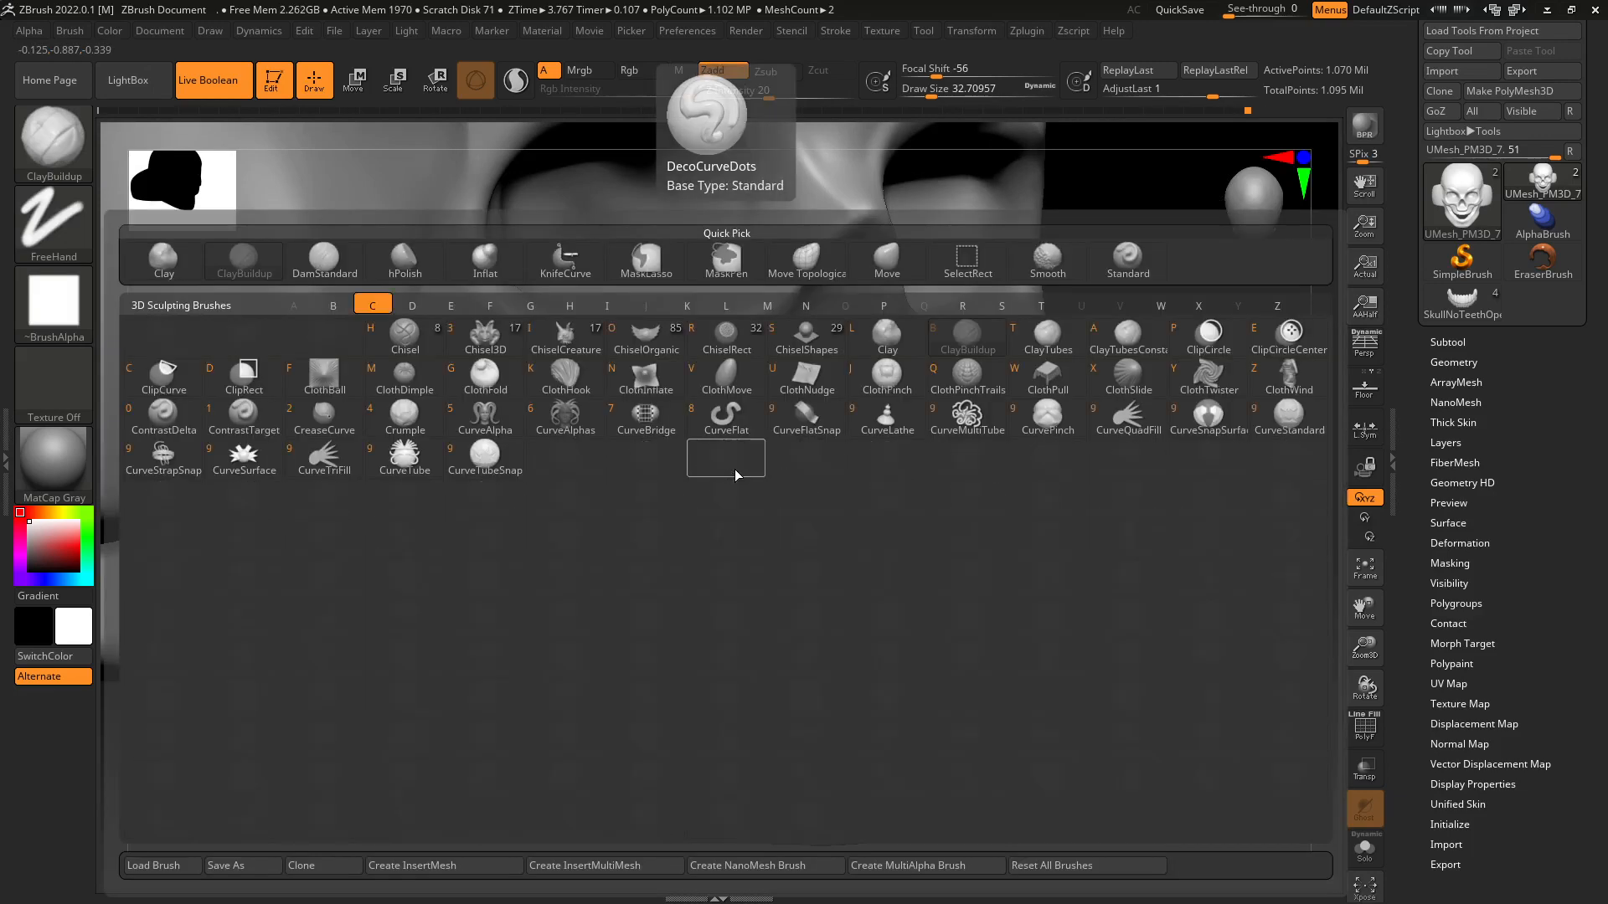
key("Escape")
key("b")
key("d")
key("s")
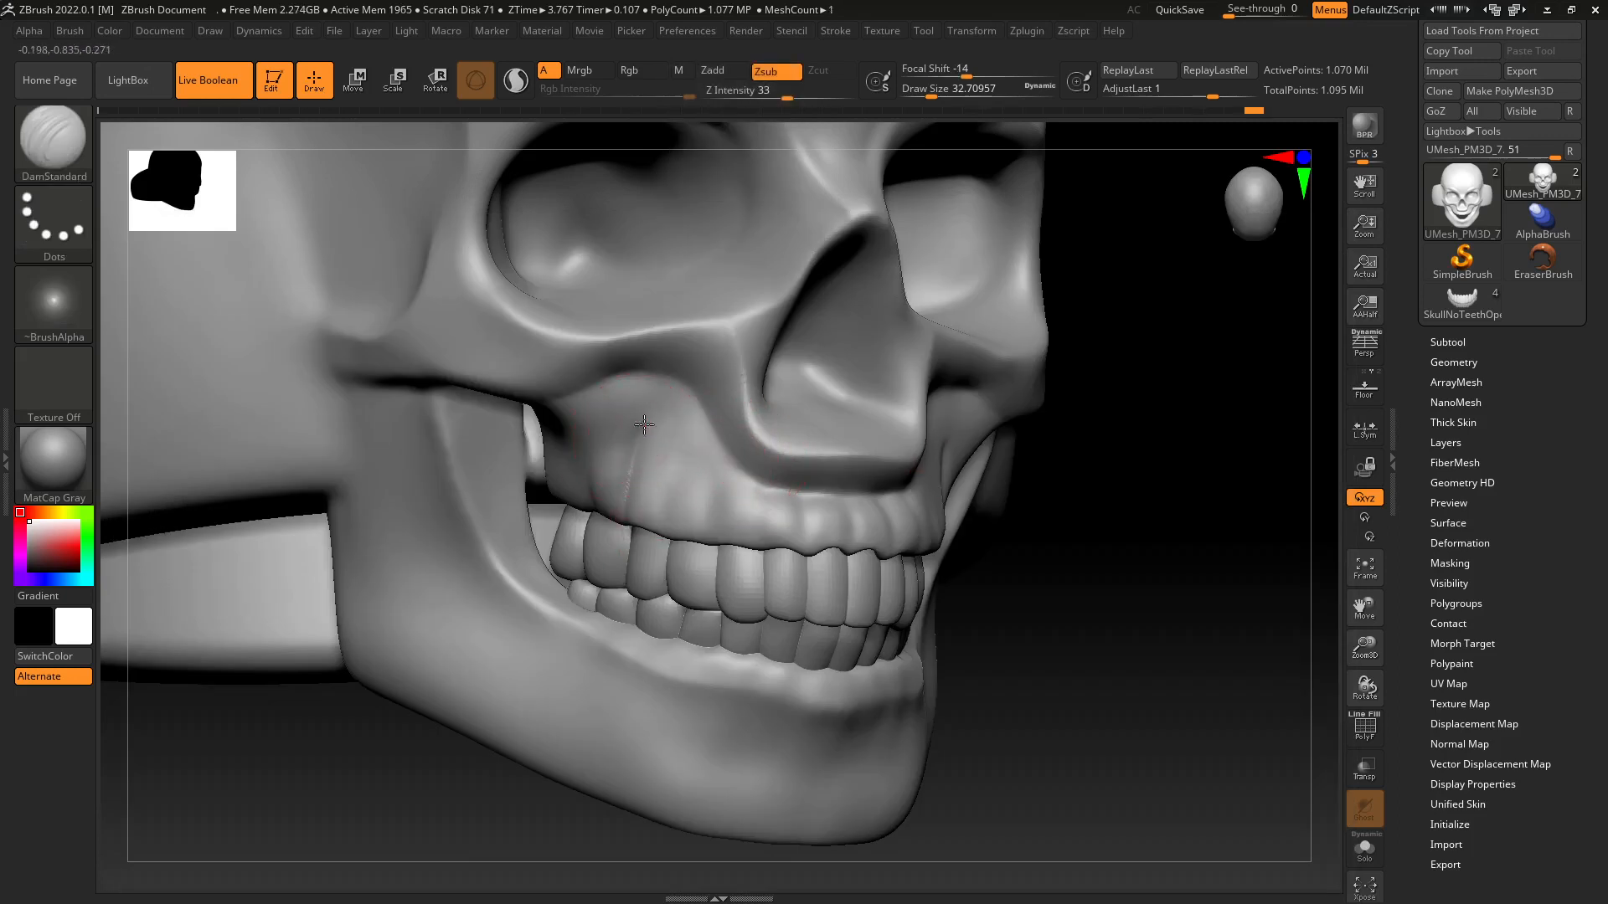
left_click_drag(644, 424, 628, 505)
left_click_drag(683, 451, 672, 540)
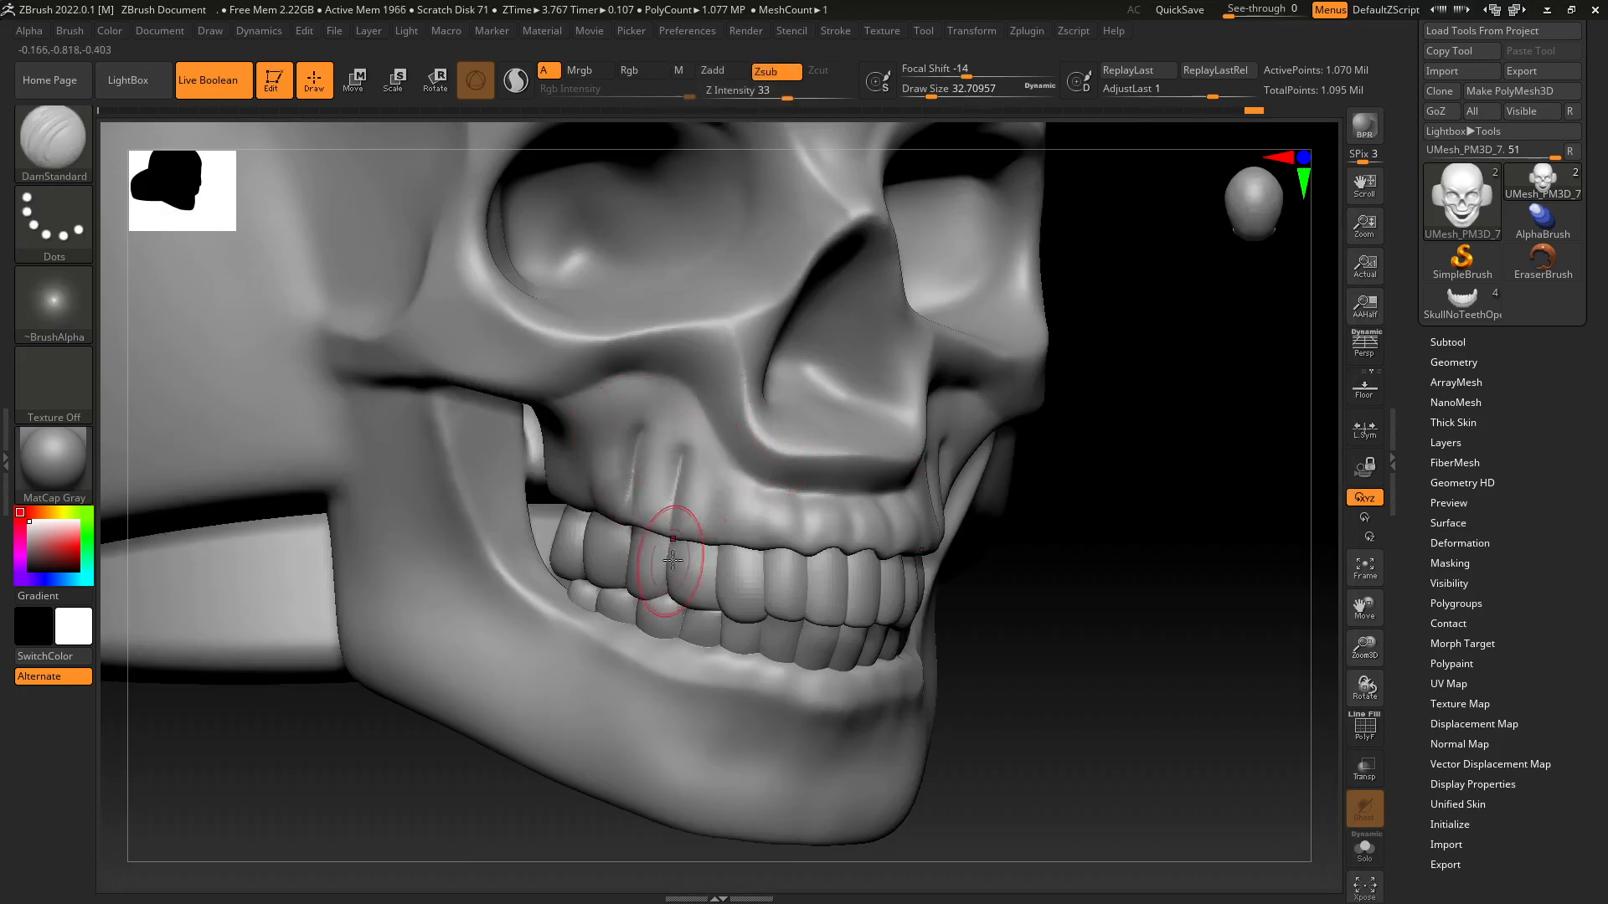
left_click_drag(726, 470, 718, 542)
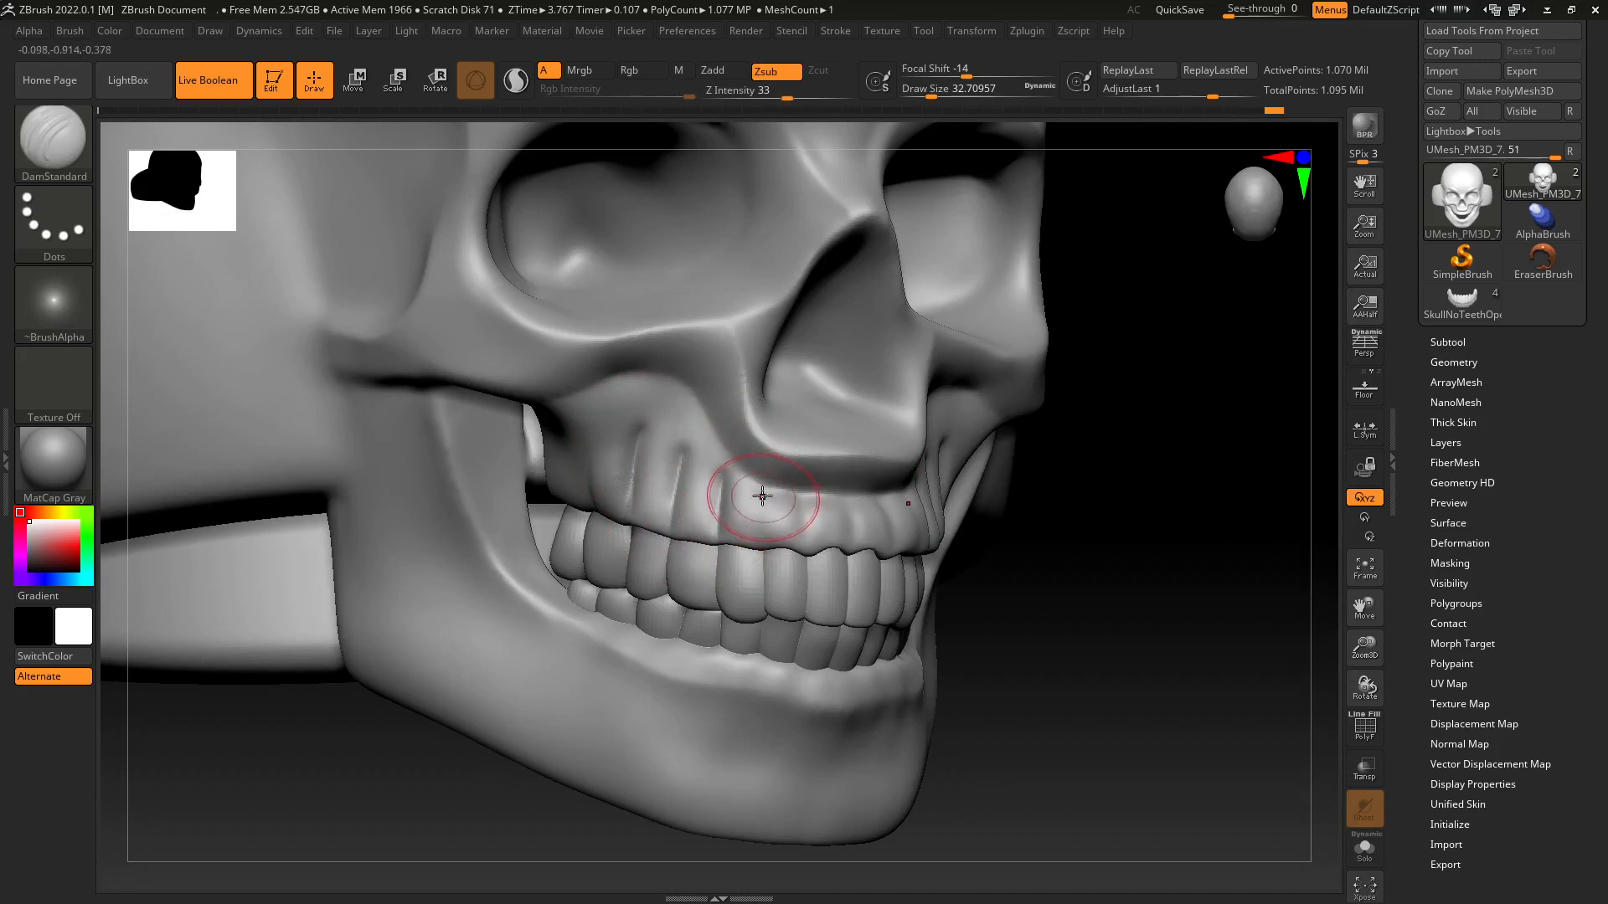
Carve grooves between the roots above the upper front teeth with DamStandard and soften them.
mouse_move(764, 493)
left_mouse_down()
mouse_move(766, 546)
mouse_move(847, 559)
left_mouse_up()
left_click_drag(1108, 564, 1071, 564)
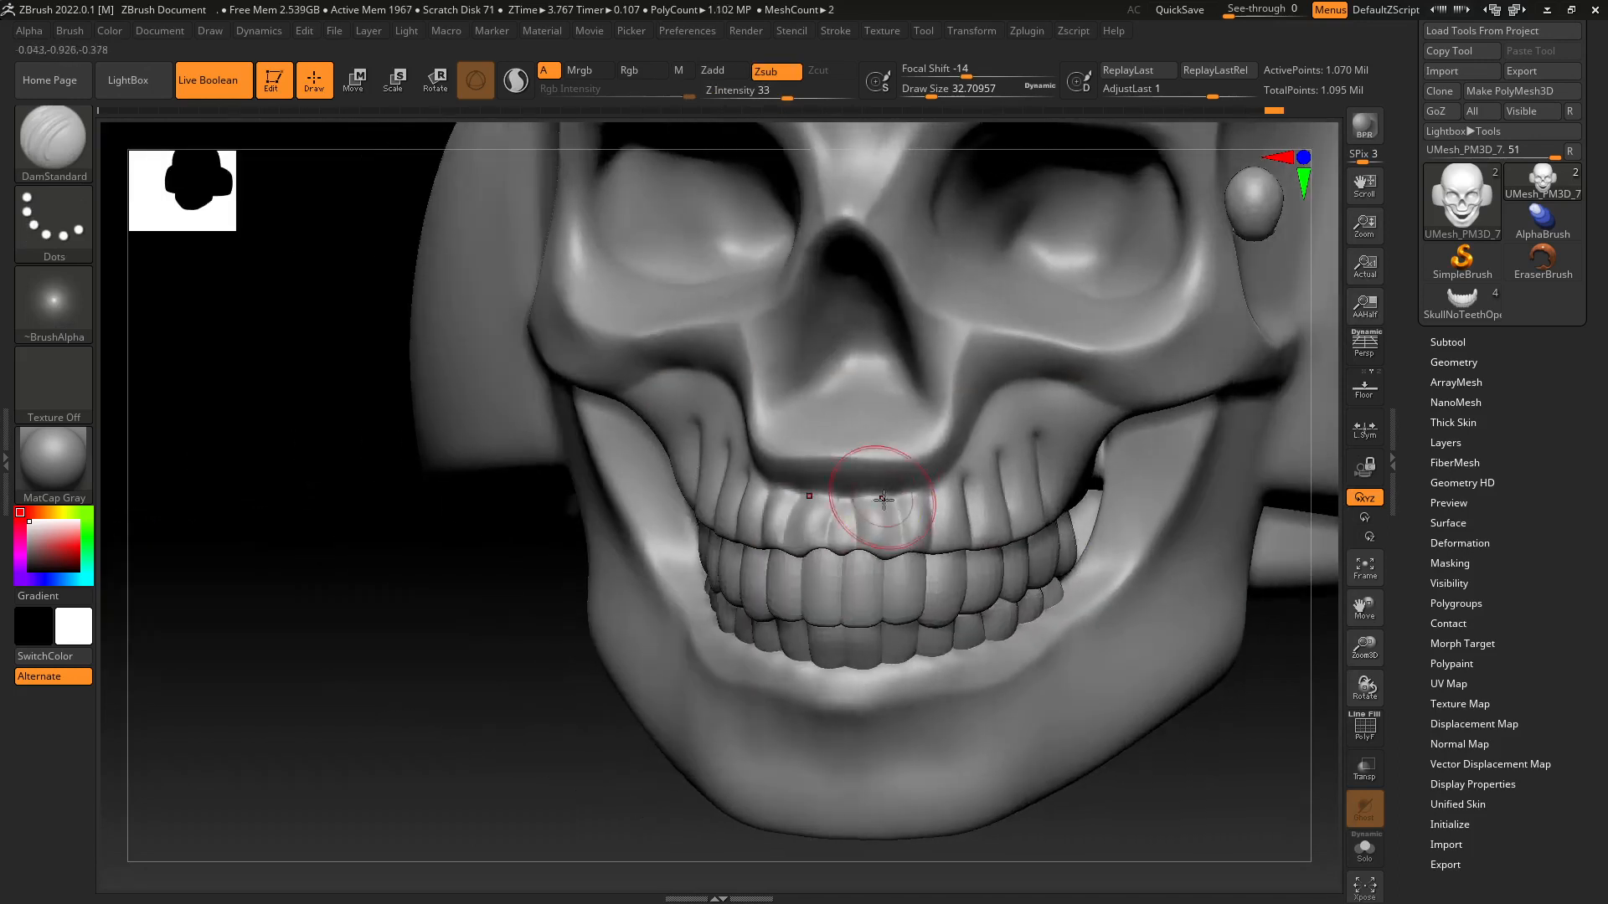
left_click_drag(881, 504, 843, 561, "shift")
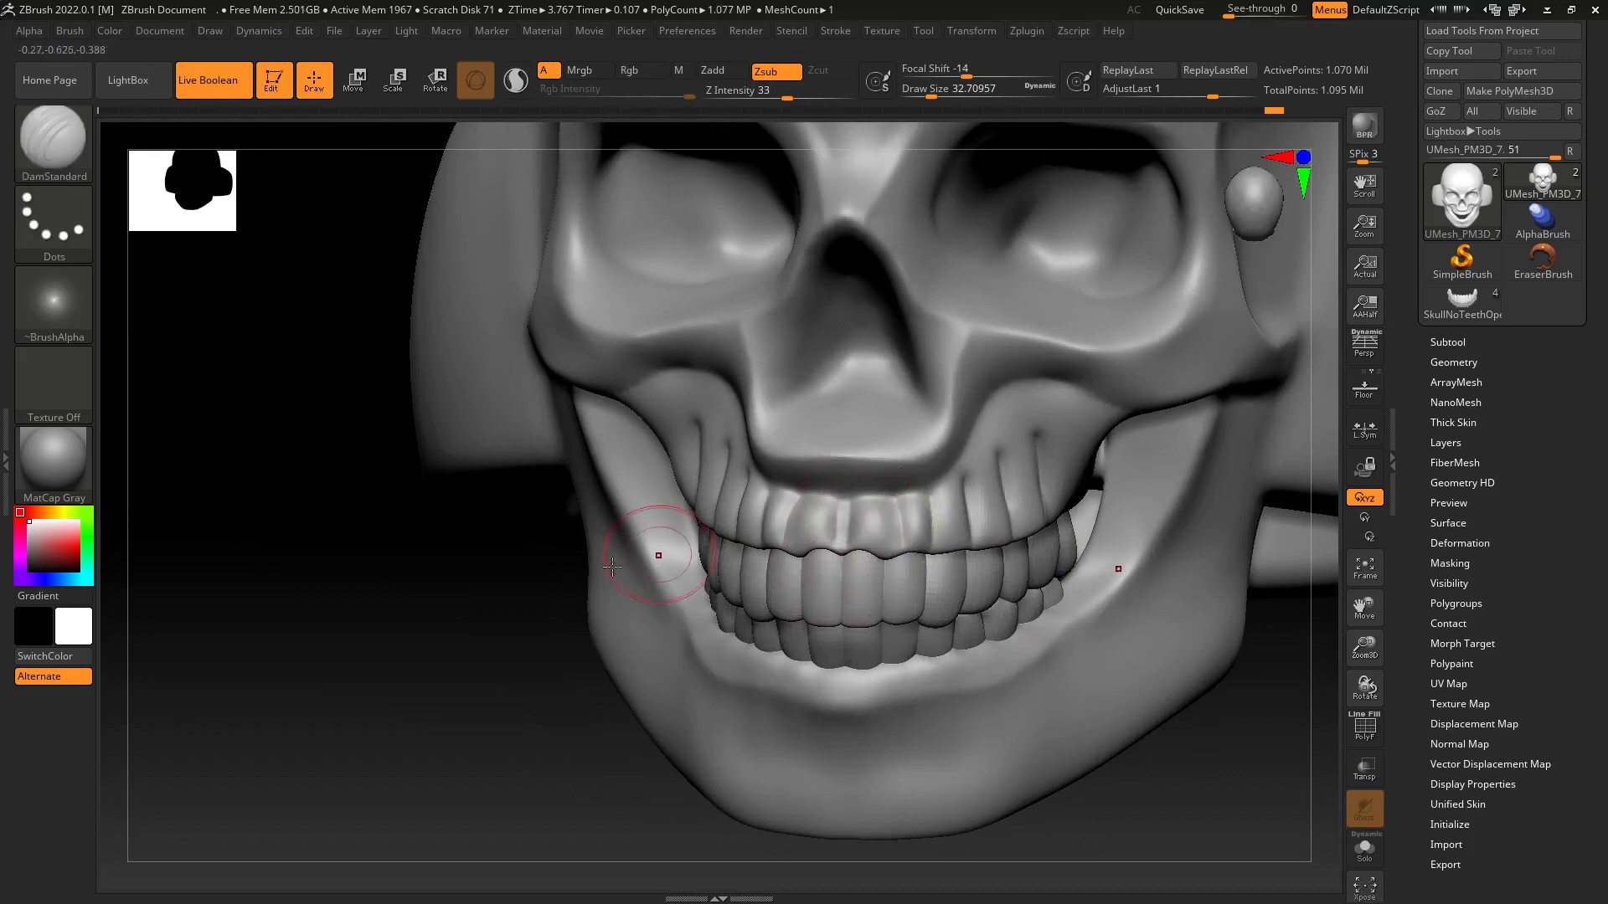
Sharpen the crease along the lower edge of the nose opening with DamStandard, checking the face from several angles.
left_click_drag(477, 605, 687, 604)
left_click_drag(1062, 675, 1058, 622, "alt")
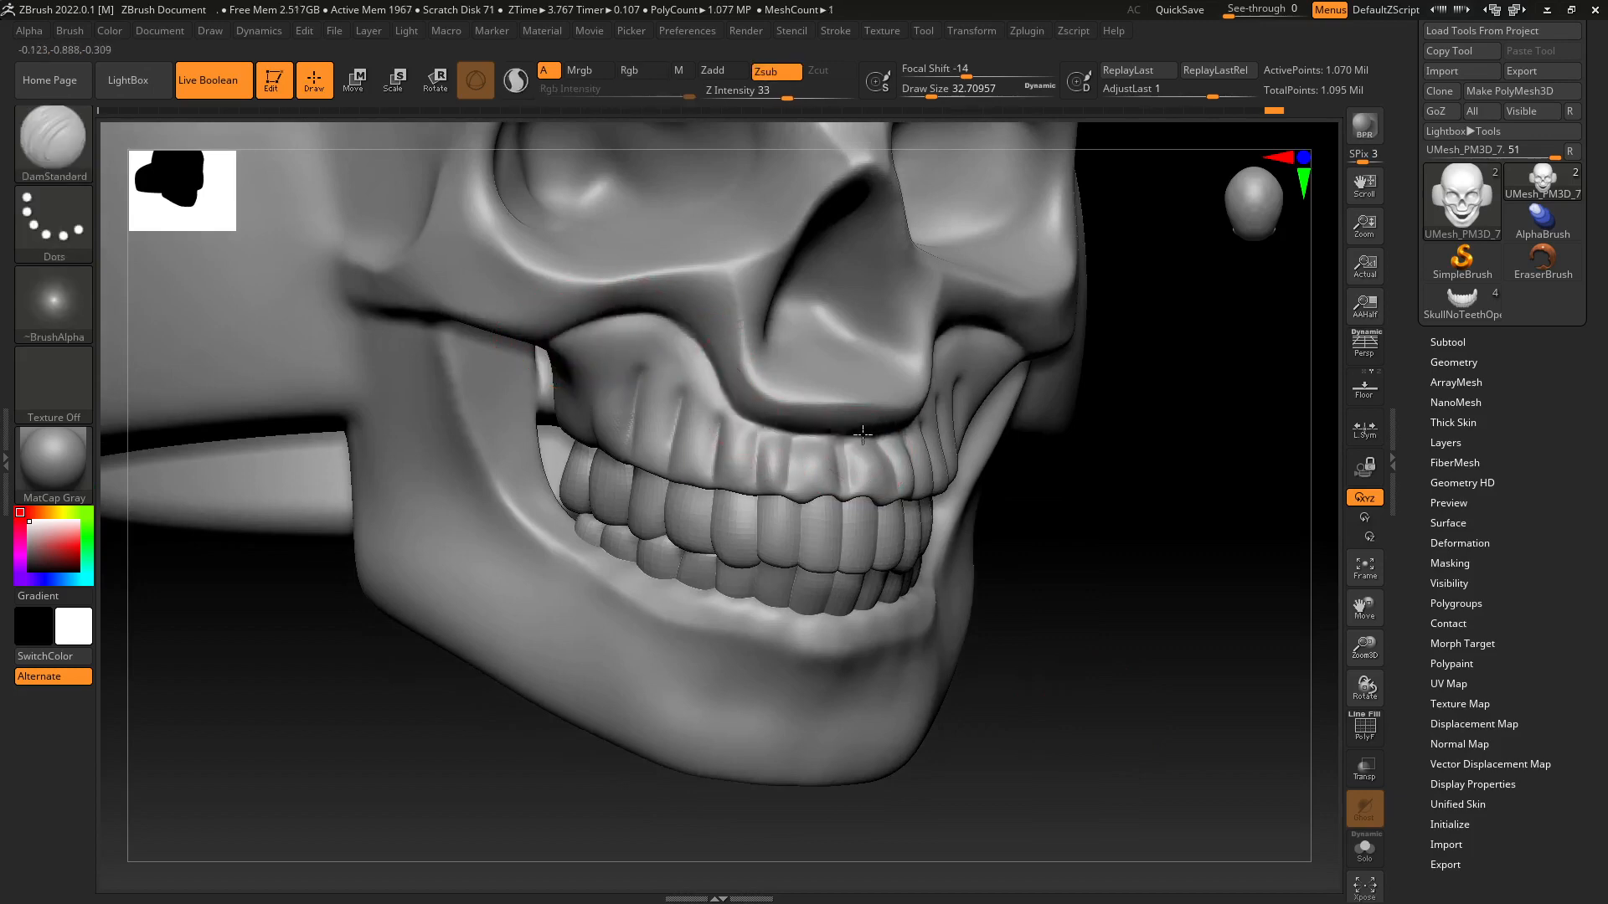
mouse_move(1209, 561)
left_mouse_down()
mouse_move(1173, 578)
mouse_move(1201, 545)
left_mouse_up()
mouse_move(732, 268)
left_mouse_down()
mouse_move(741, 350)
mouse_move(842, 392)
mouse_move(738, 277)
left_mouse_up()
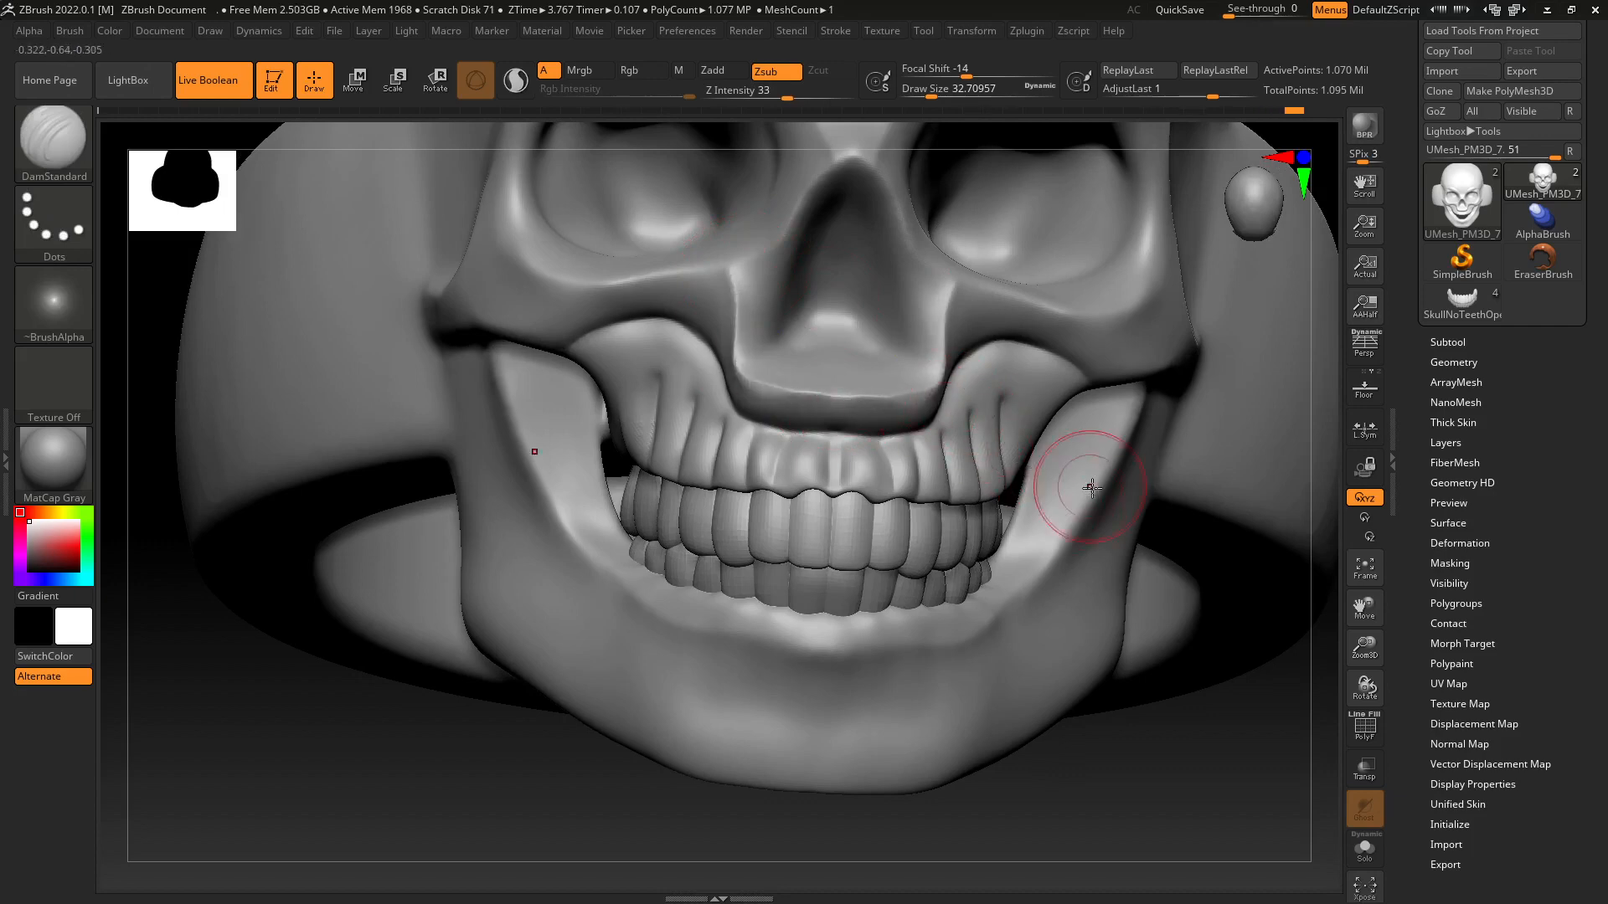
mouse_move(1185, 743)
left_mouse_down()
mouse_move(1183, 789)
mouse_move(1041, 424)
left_mouse_up()
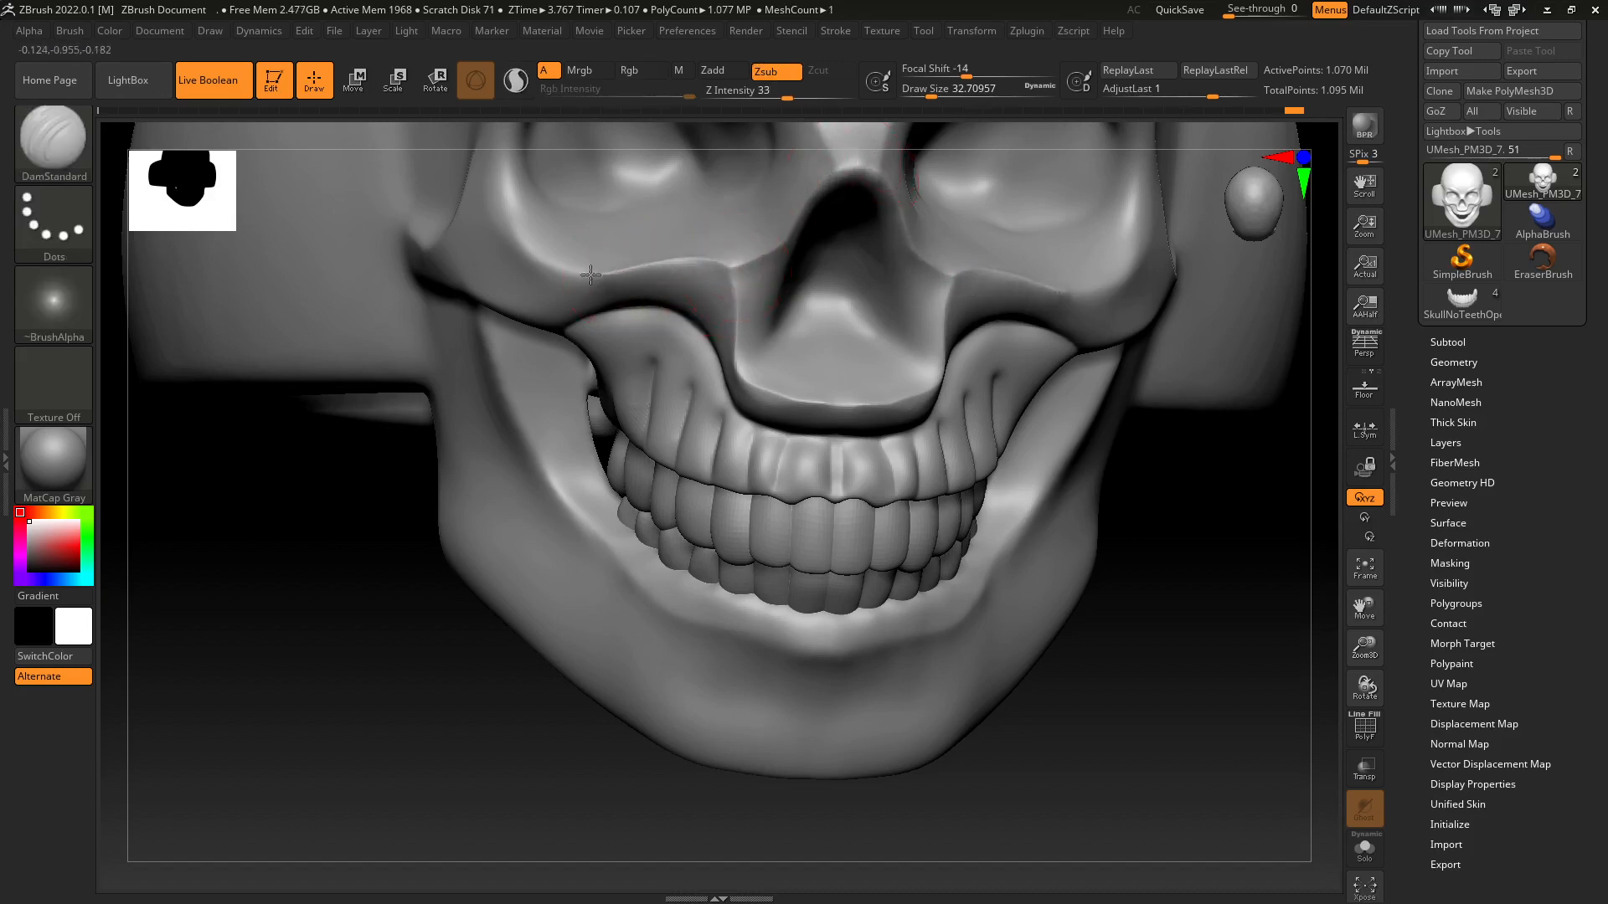
left_click_drag(590, 274, 516, 222)
mouse_move(1149, 635)
left_mouse_down("alt")
mouse_move(1078, 481)
mouse_move(1019, 518)
mouse_move(1006, 599)
mouse_move(1007, 523)
mouse_move(998, 675)
mouse_move(1030, 553)
mouse_move(1016, 657)
mouse_move(1019, 599)
mouse_move(811, 360)
left_mouse_up("alt")
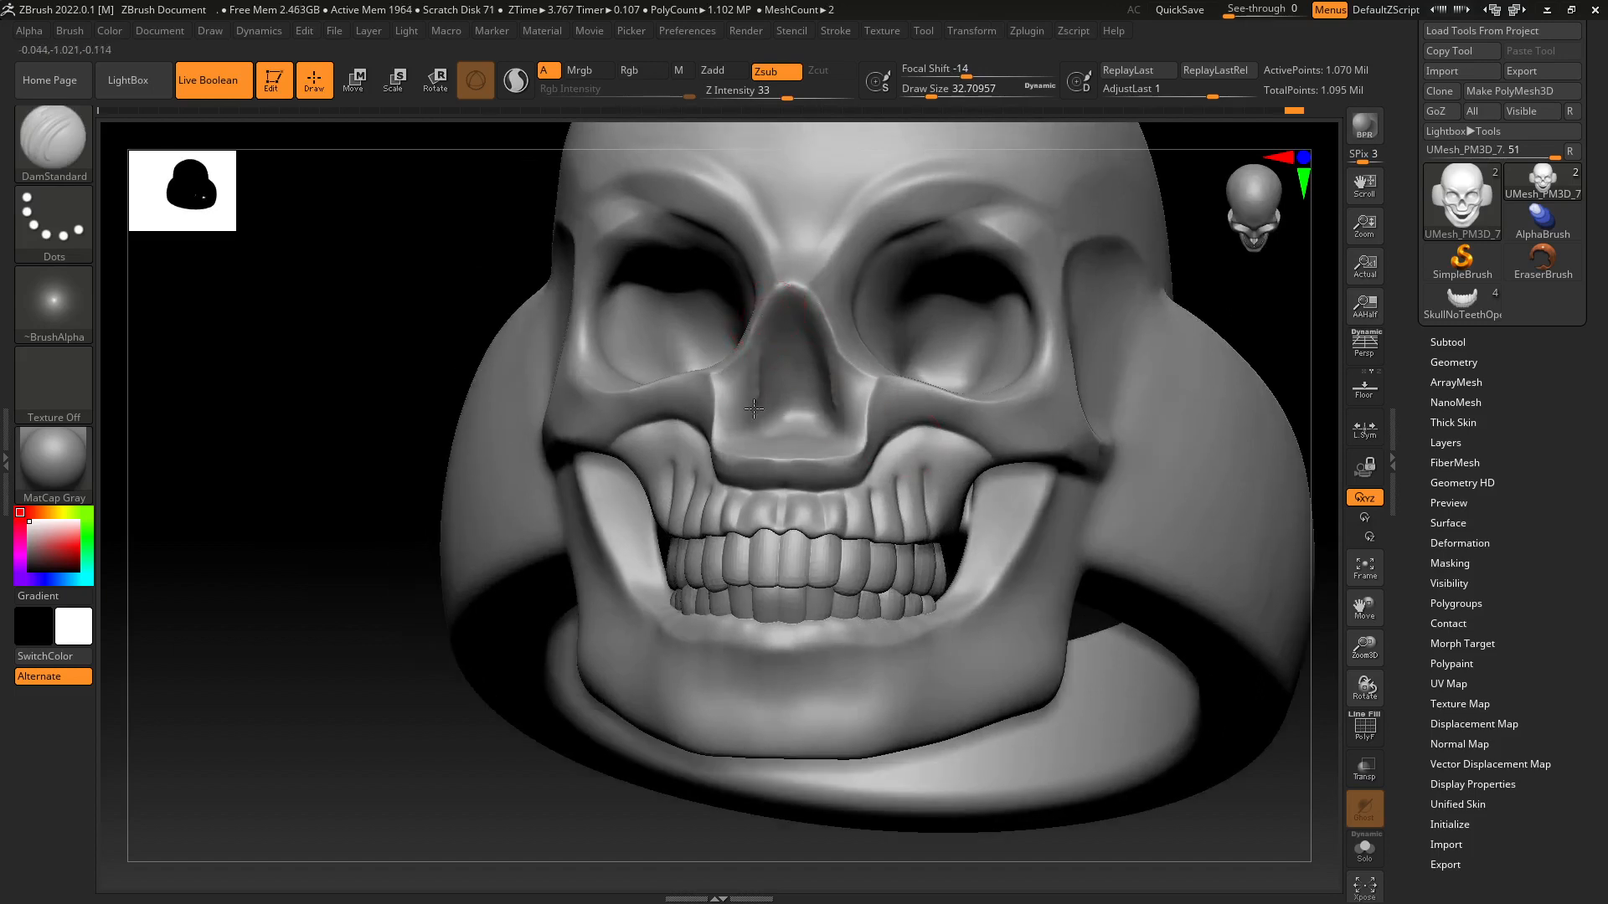
left_click_drag(366, 599, 402, 632)
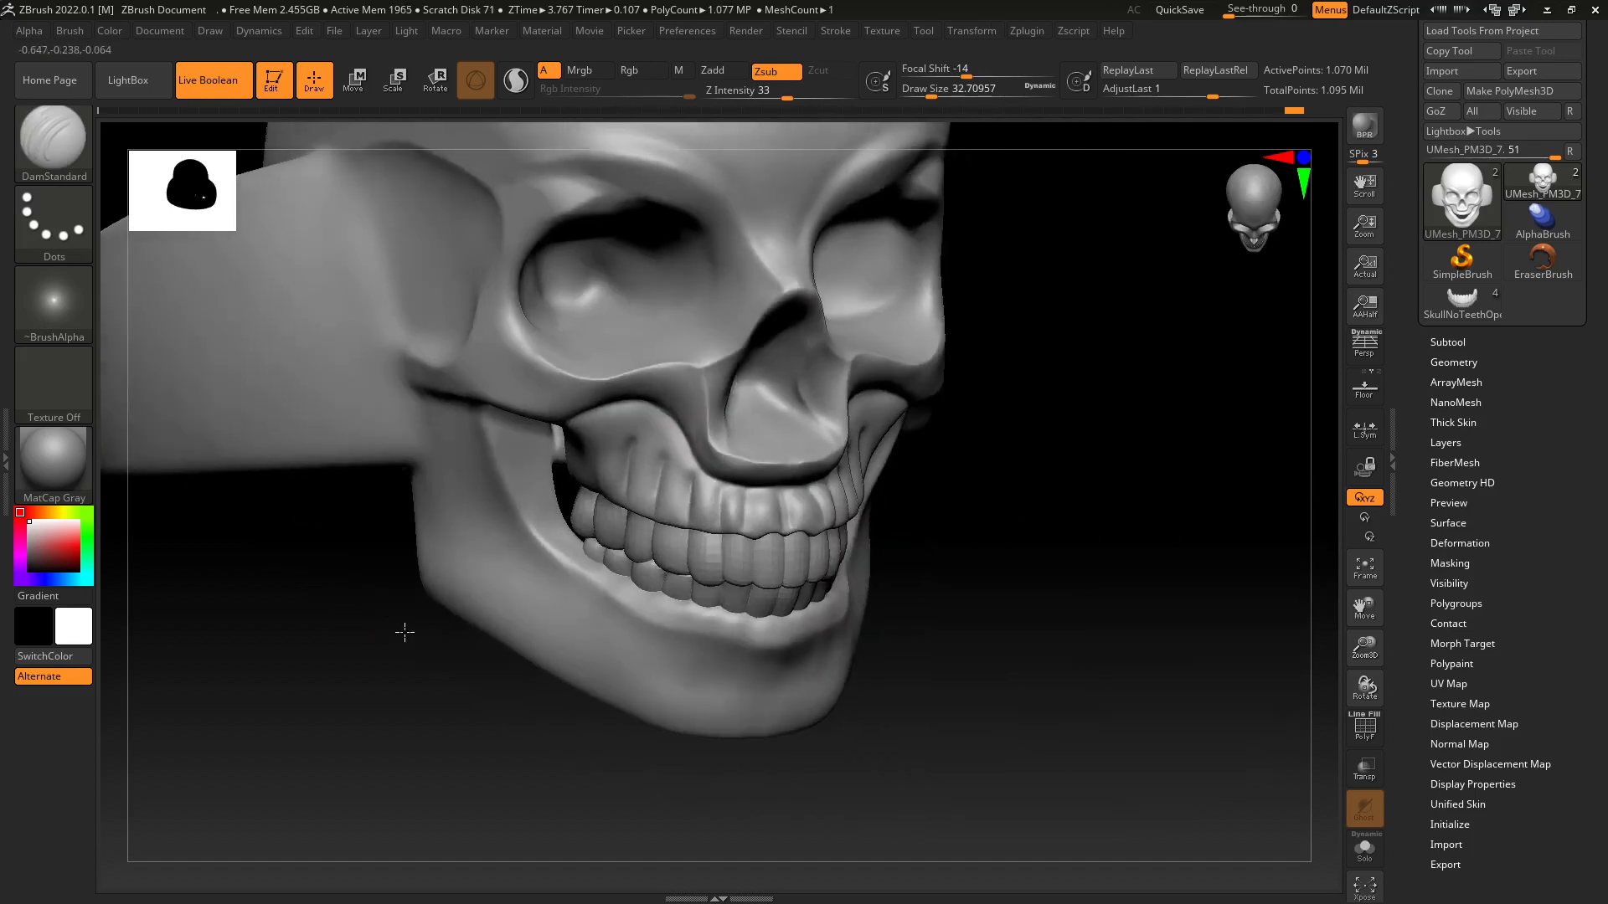
left_click_drag(972, 439, 833, 670, "alt")
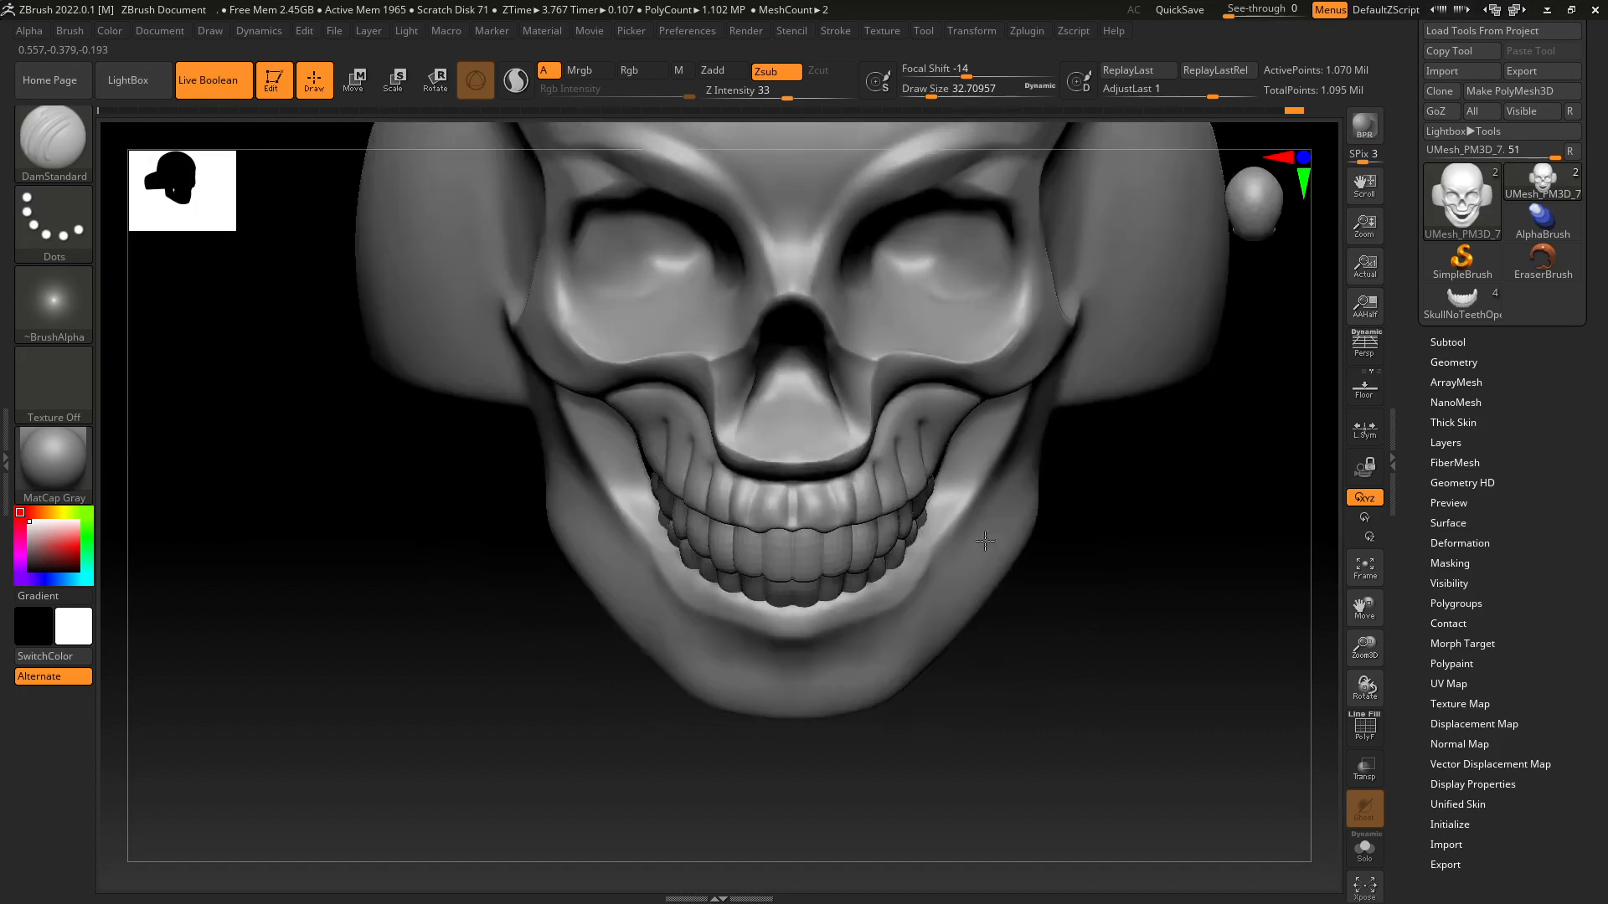
Try to adjust the rim of the nose opening and the lower gum line with the Move brush at a draw size of about 46.
mouse_move(1084, 645)
left_mouse_down("alt")
mouse_move(1038, 502)
mouse_move(1022, 649)
left_mouse_up("alt")
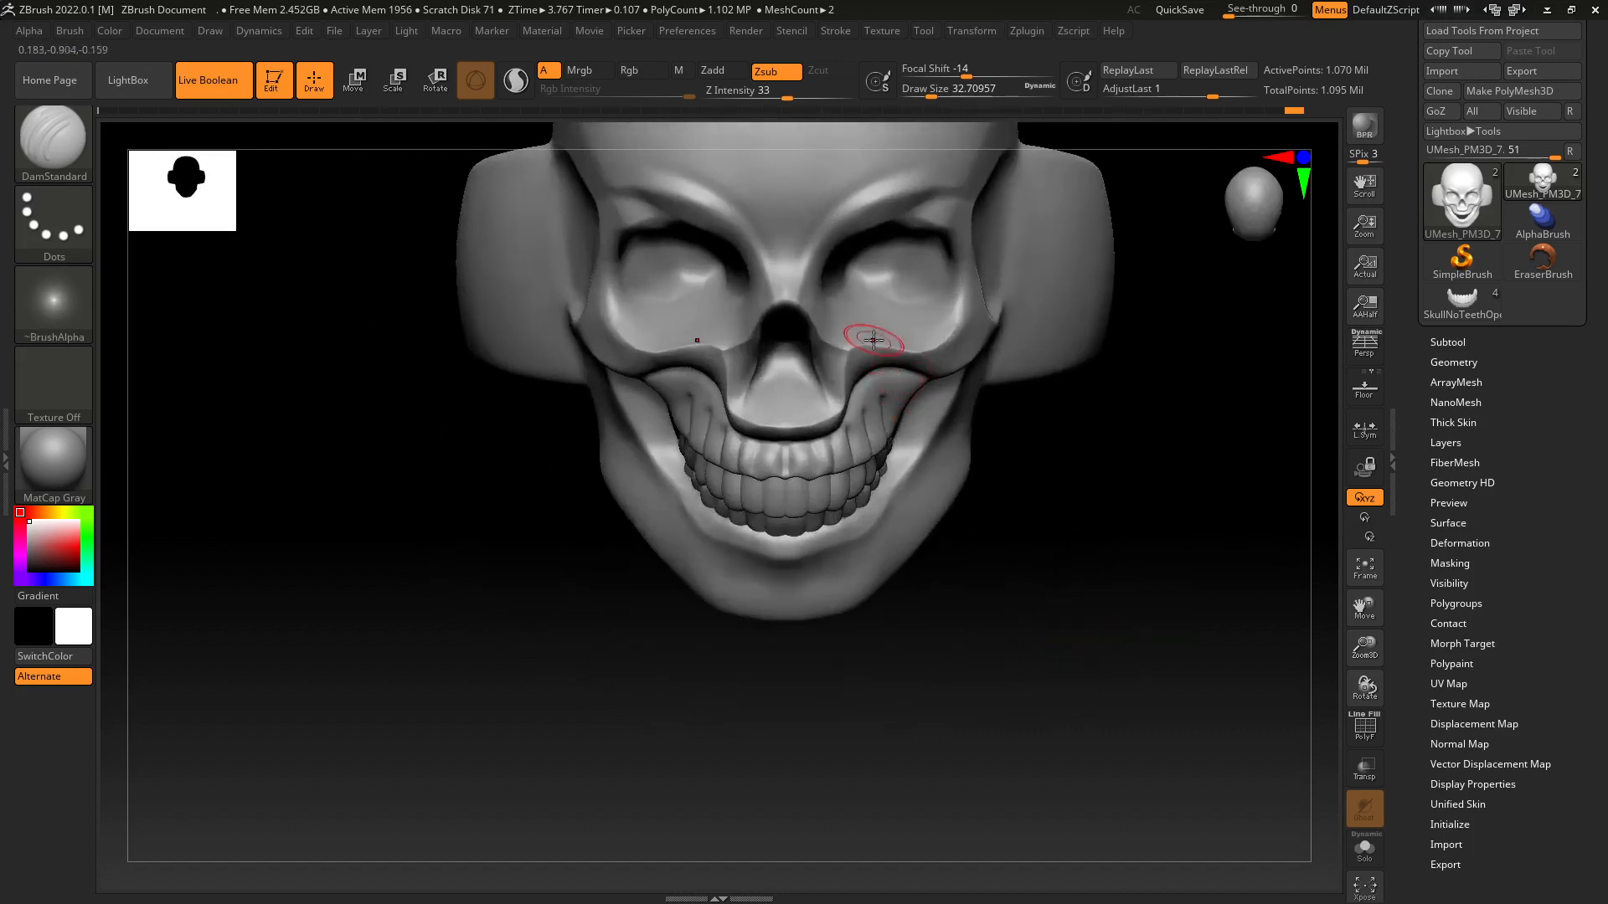
key("s")
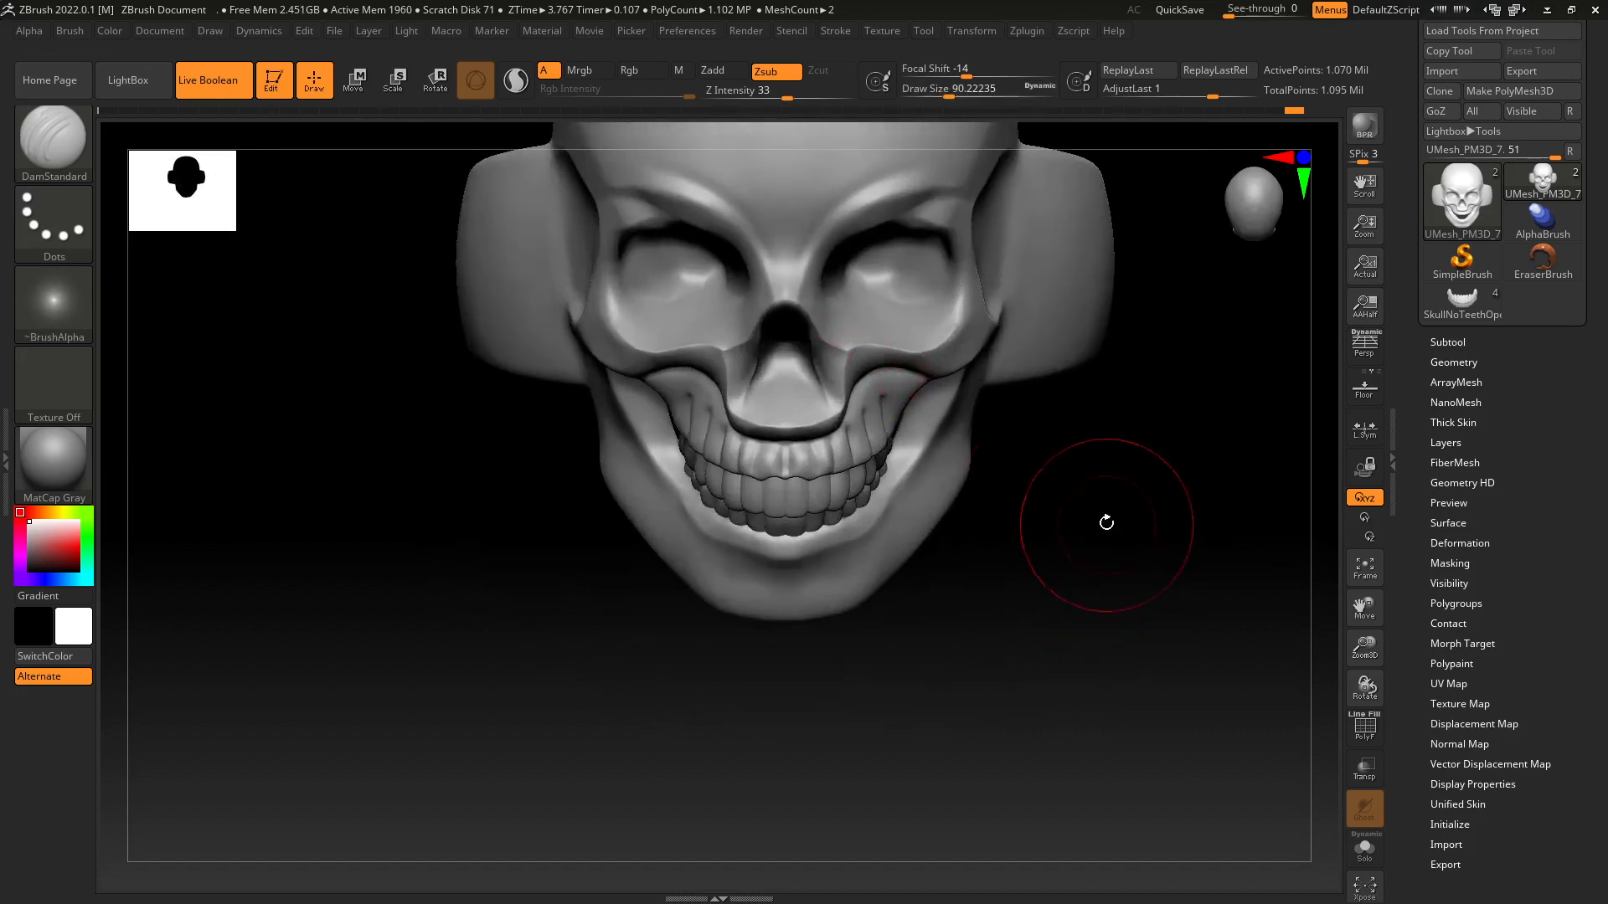
key("b")
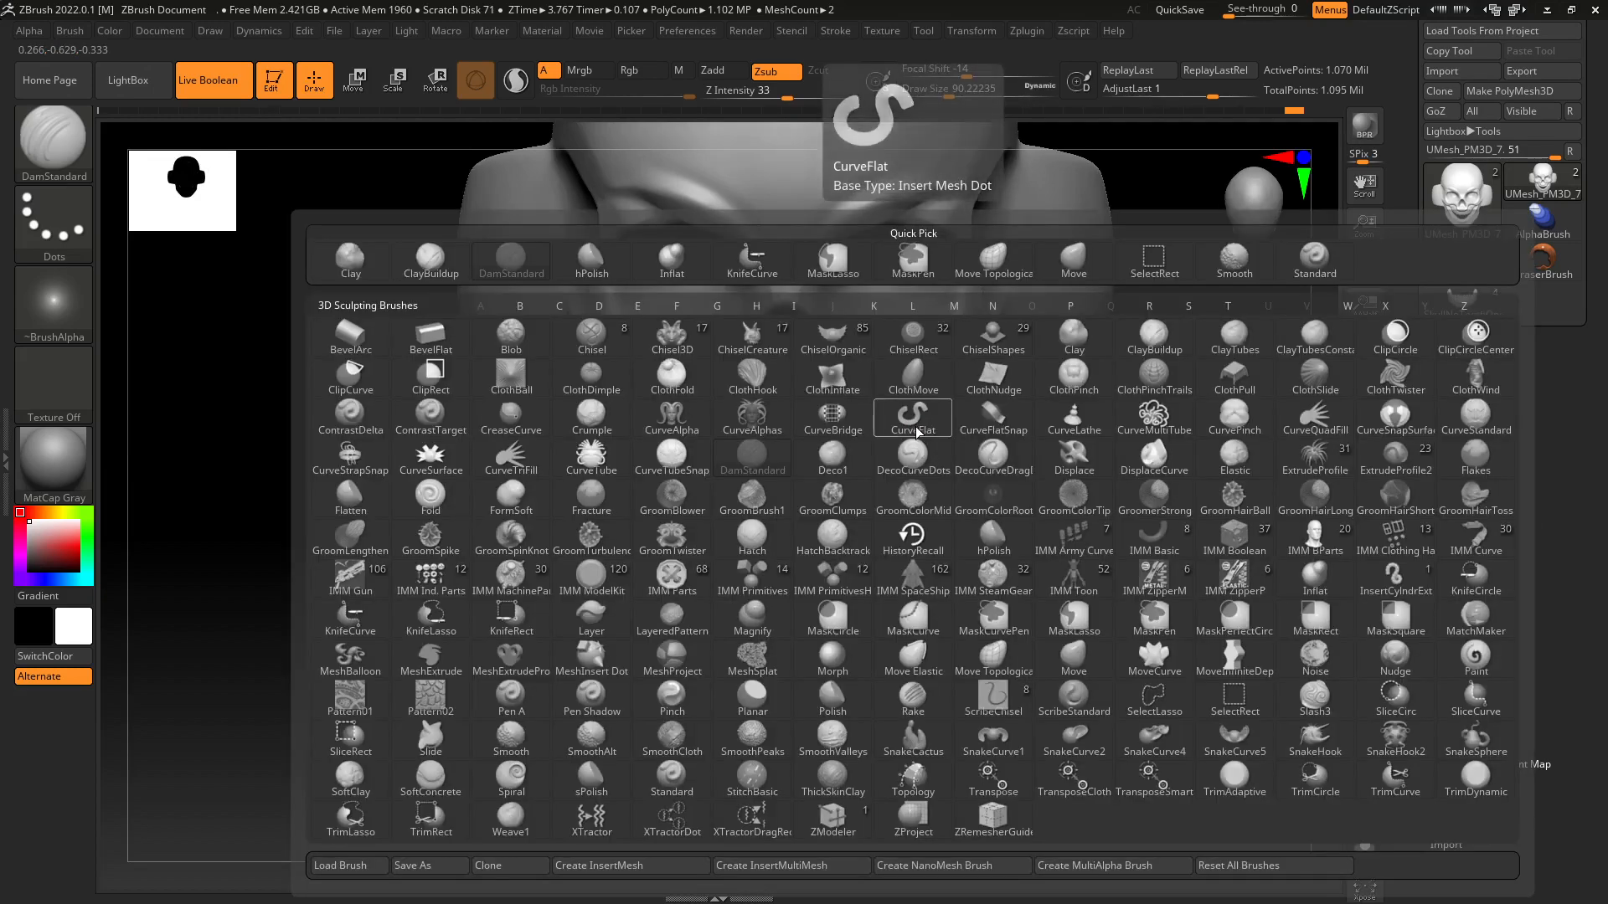
key("c")
key("b")
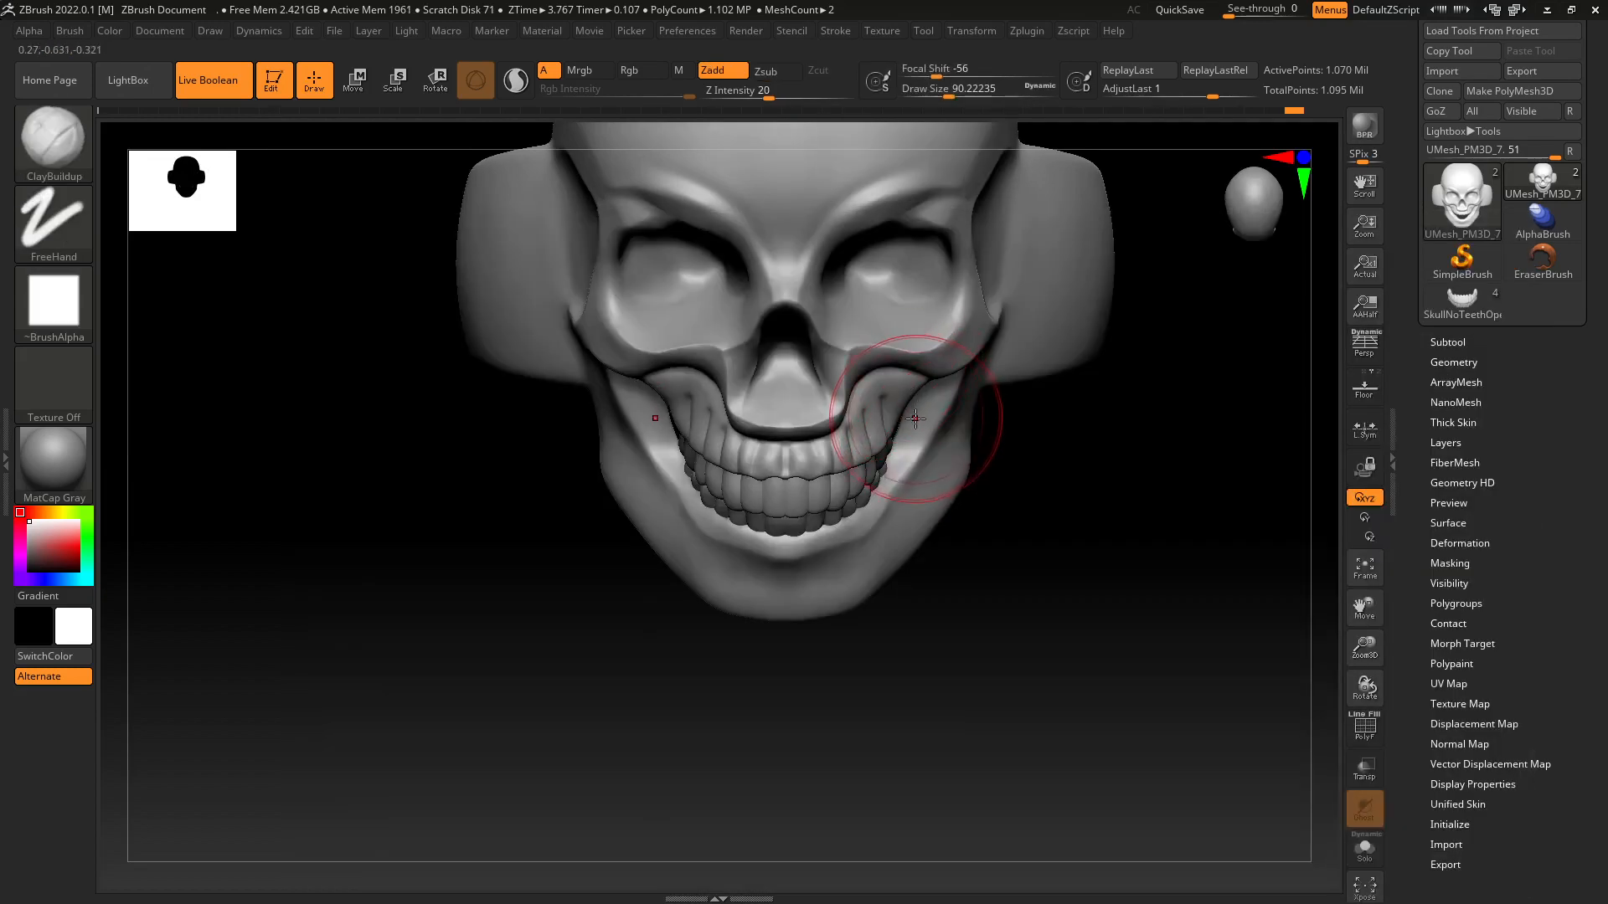
key("b")
key("m")
key("v")
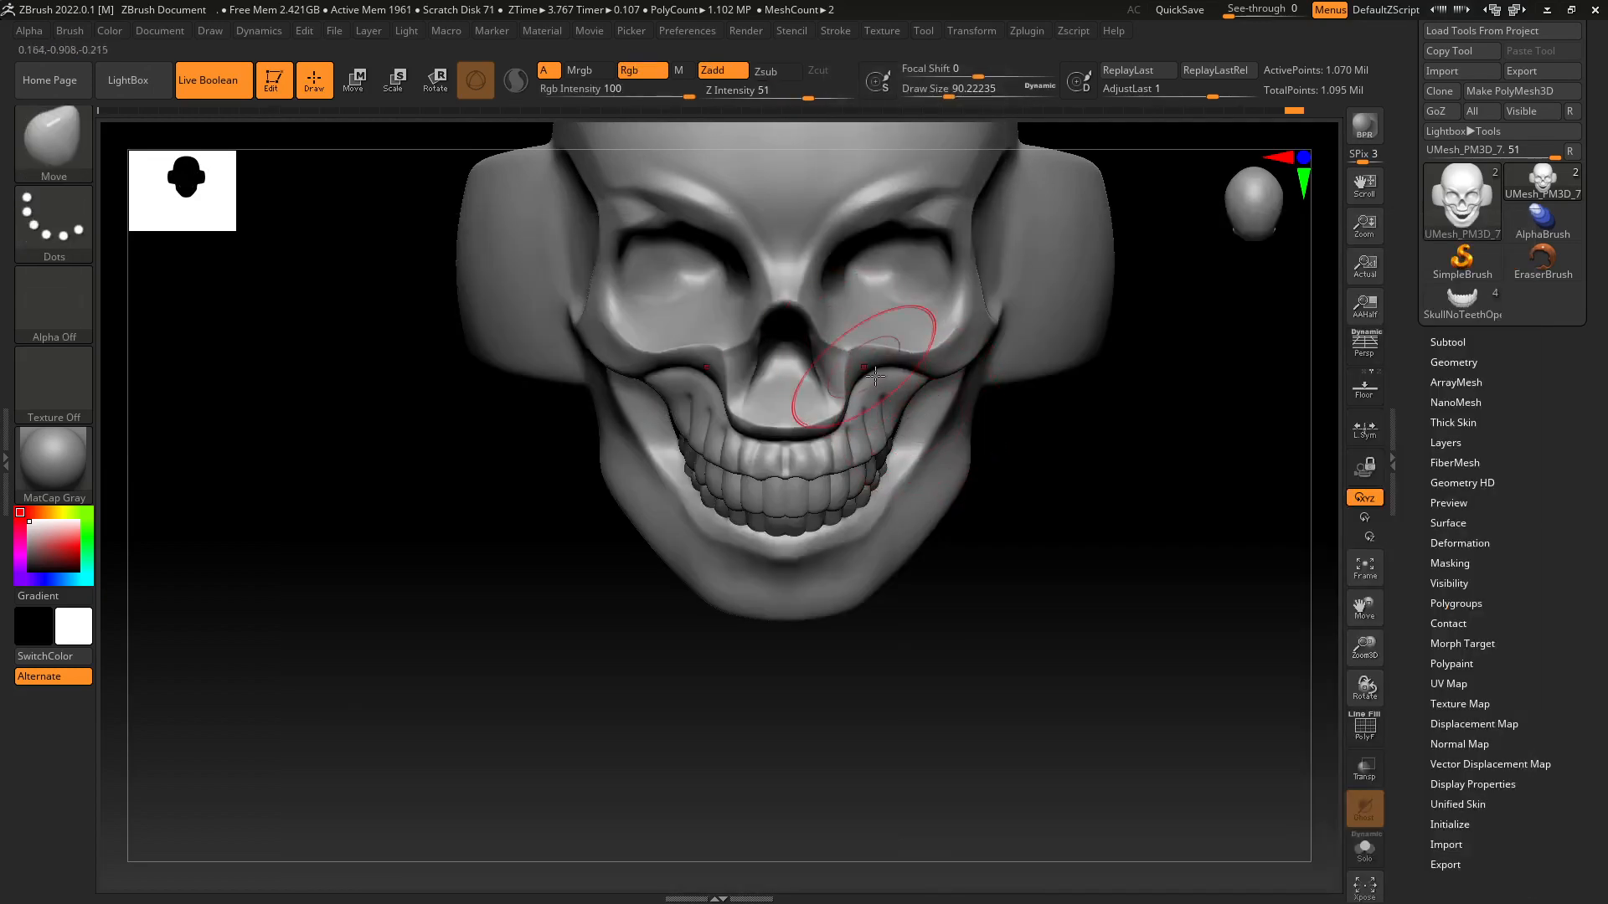
key("s")
left_click_drag(1160, 526, 1148, 526)
left_click_drag(1088, 578, 1041, 441, "alt")
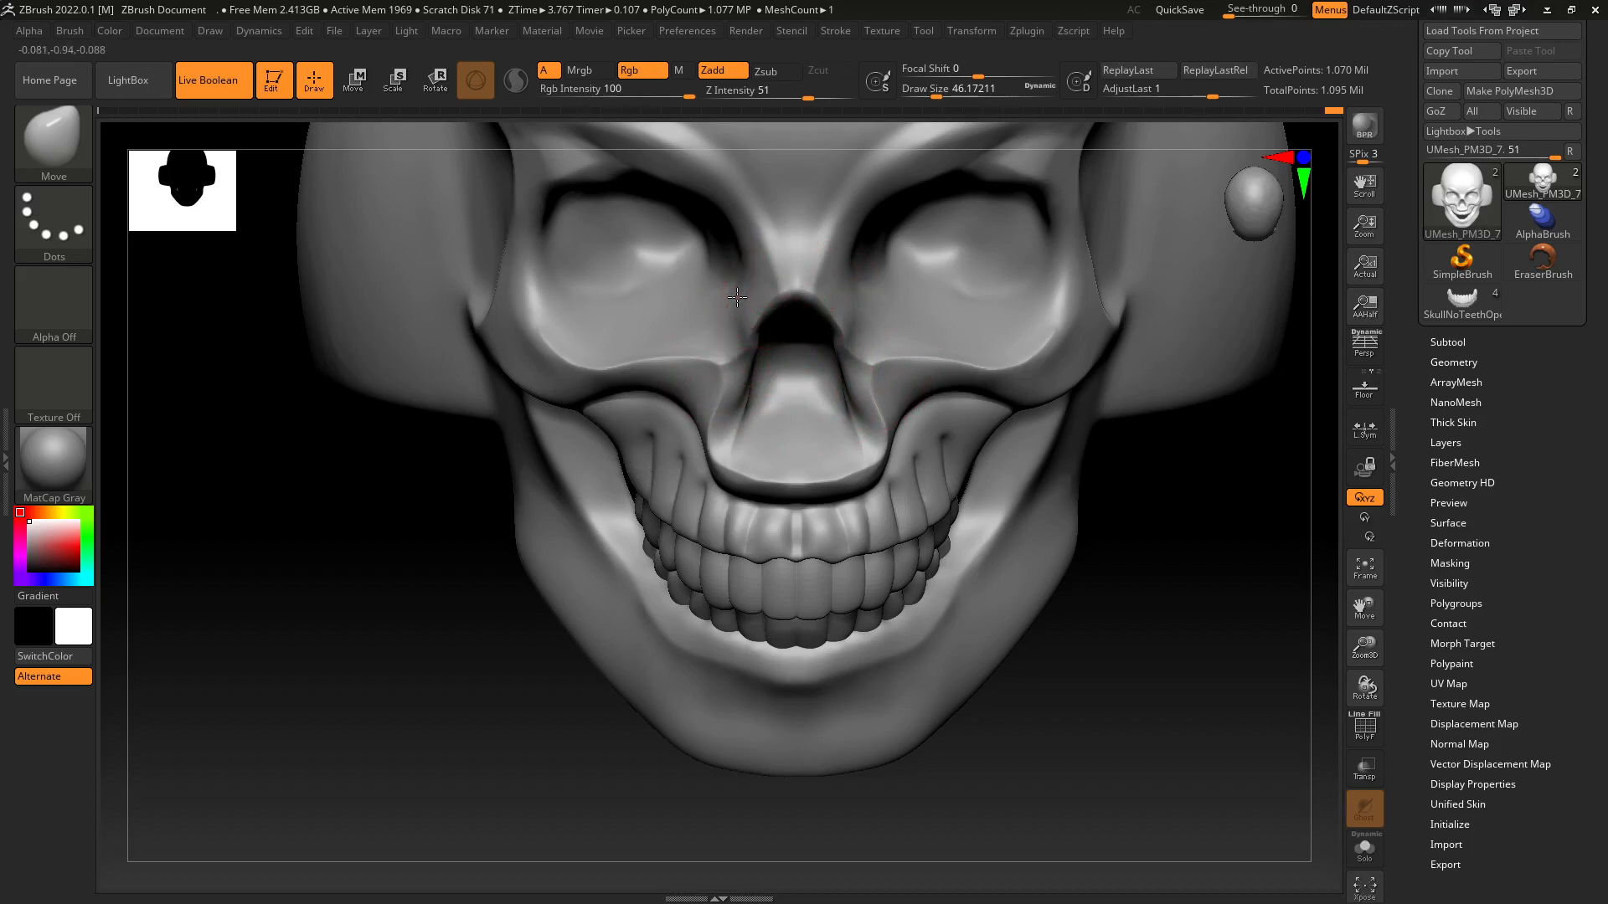
mouse_move(1145, 628)
left_mouse_down("alt")
mouse_move(1123, 570)
mouse_move(1134, 534)
mouse_move(1123, 639)
mouse_move(1094, 701)
mouse_move(1113, 639)
mouse_move(1095, 648)
mouse_move(1130, 675)
mouse_move(1098, 545)
mouse_move(1113, 528)
mouse_move(1085, 702)
left_mouse_up("alt")
key("shift")
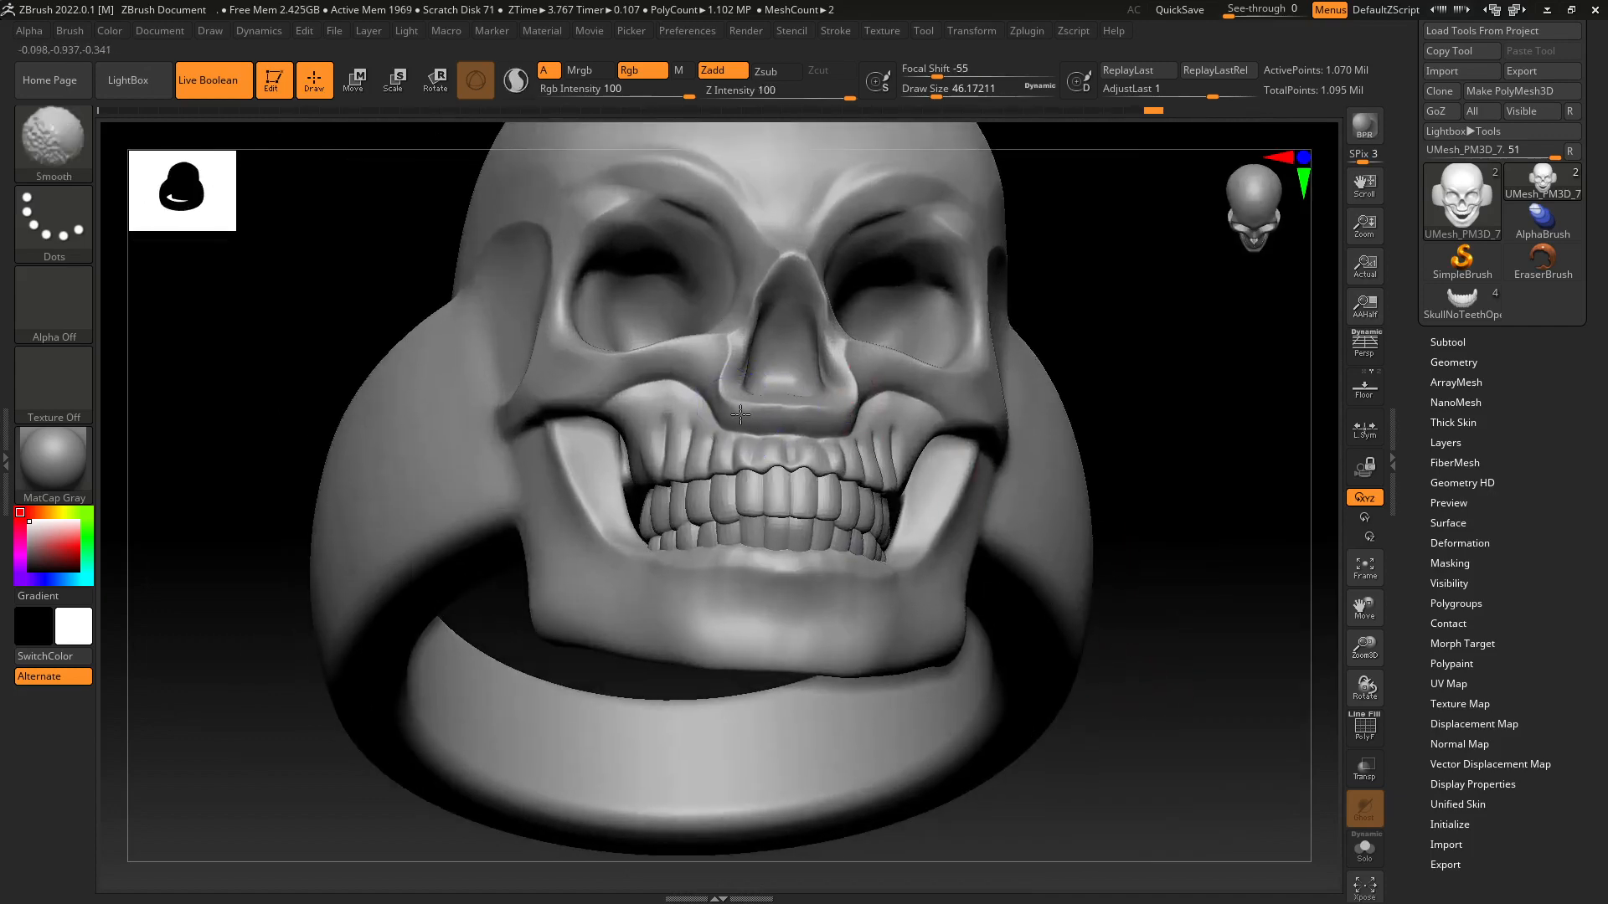
mouse_move(1165, 360)
left_mouse_down()
mouse_move(1094, 489)
mouse_move(1079, 496)
mouse_move(1055, 464)
mouse_move(1052, 564)
mouse_move(1077, 503)
mouse_move(1070, 538)
mouse_move(1037, 484)
mouse_move(1034, 578)
left_mouse_up()
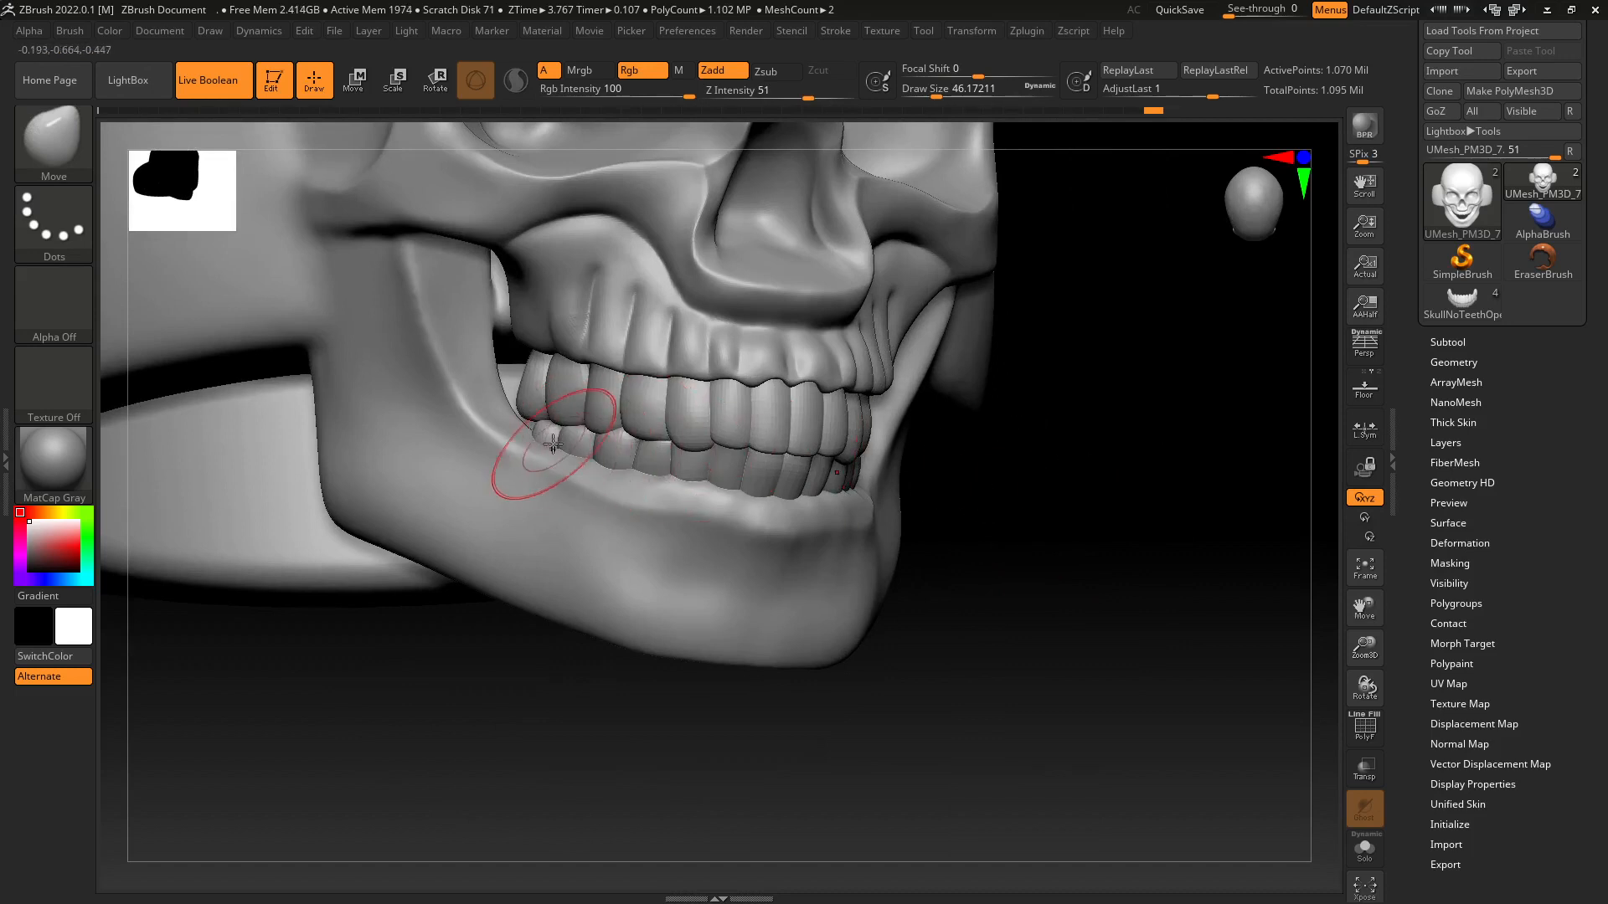
key("ctrl+z")
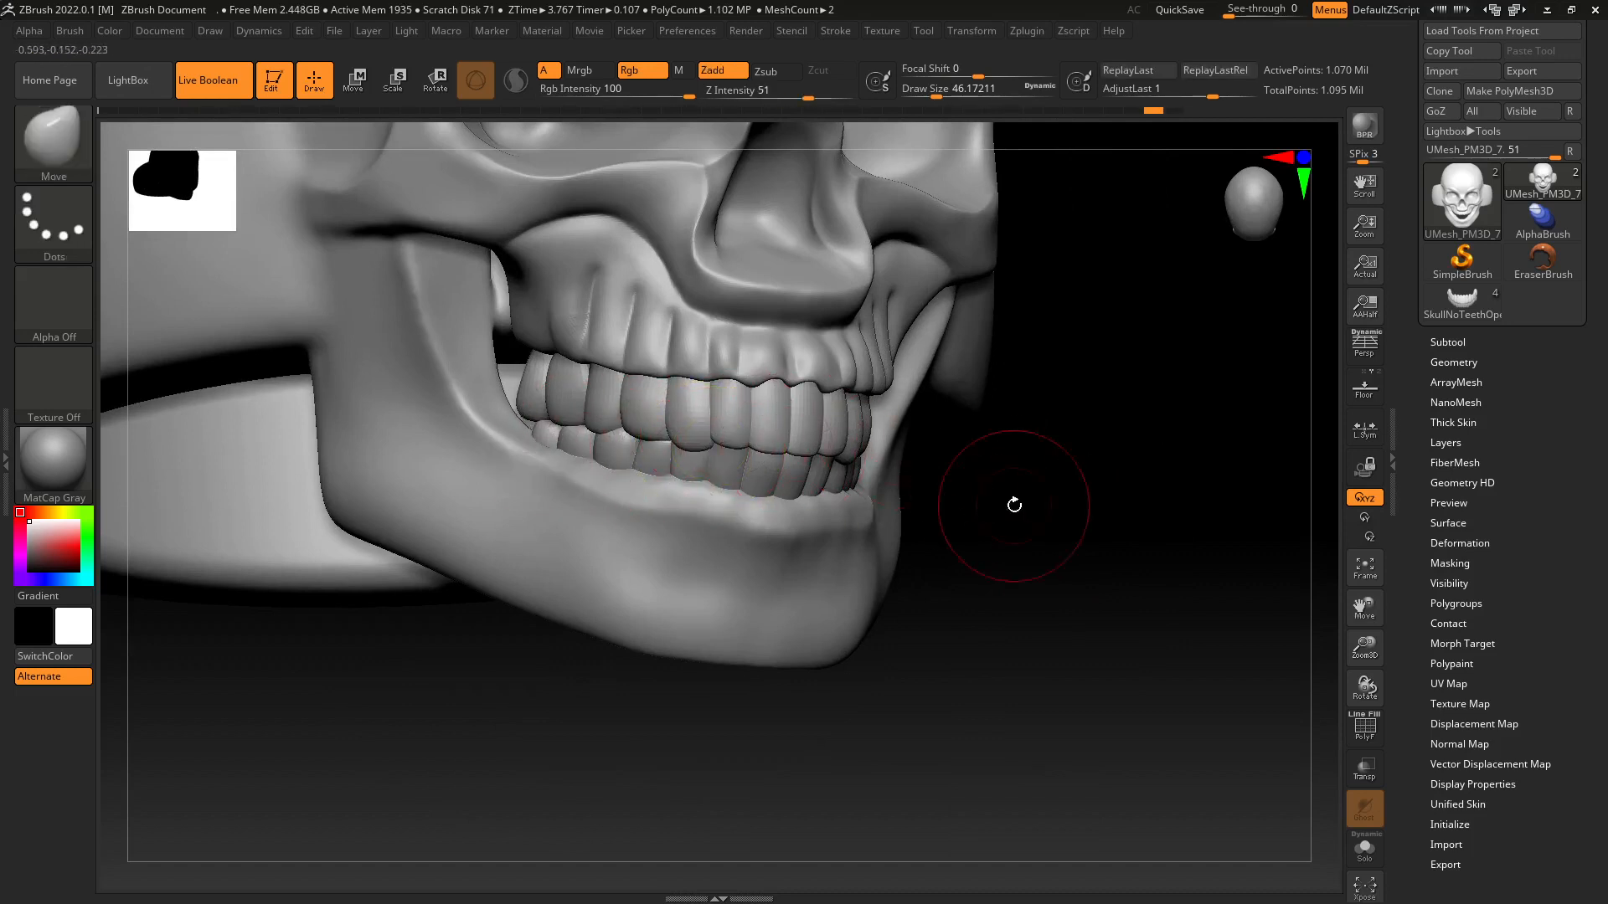
Inspect the root ridges and grooves on the upper jaw from the front and the side.
left_click_drag(1016, 506, 1015, 576)
left_click_drag(1021, 500, 987, 542, "shift")
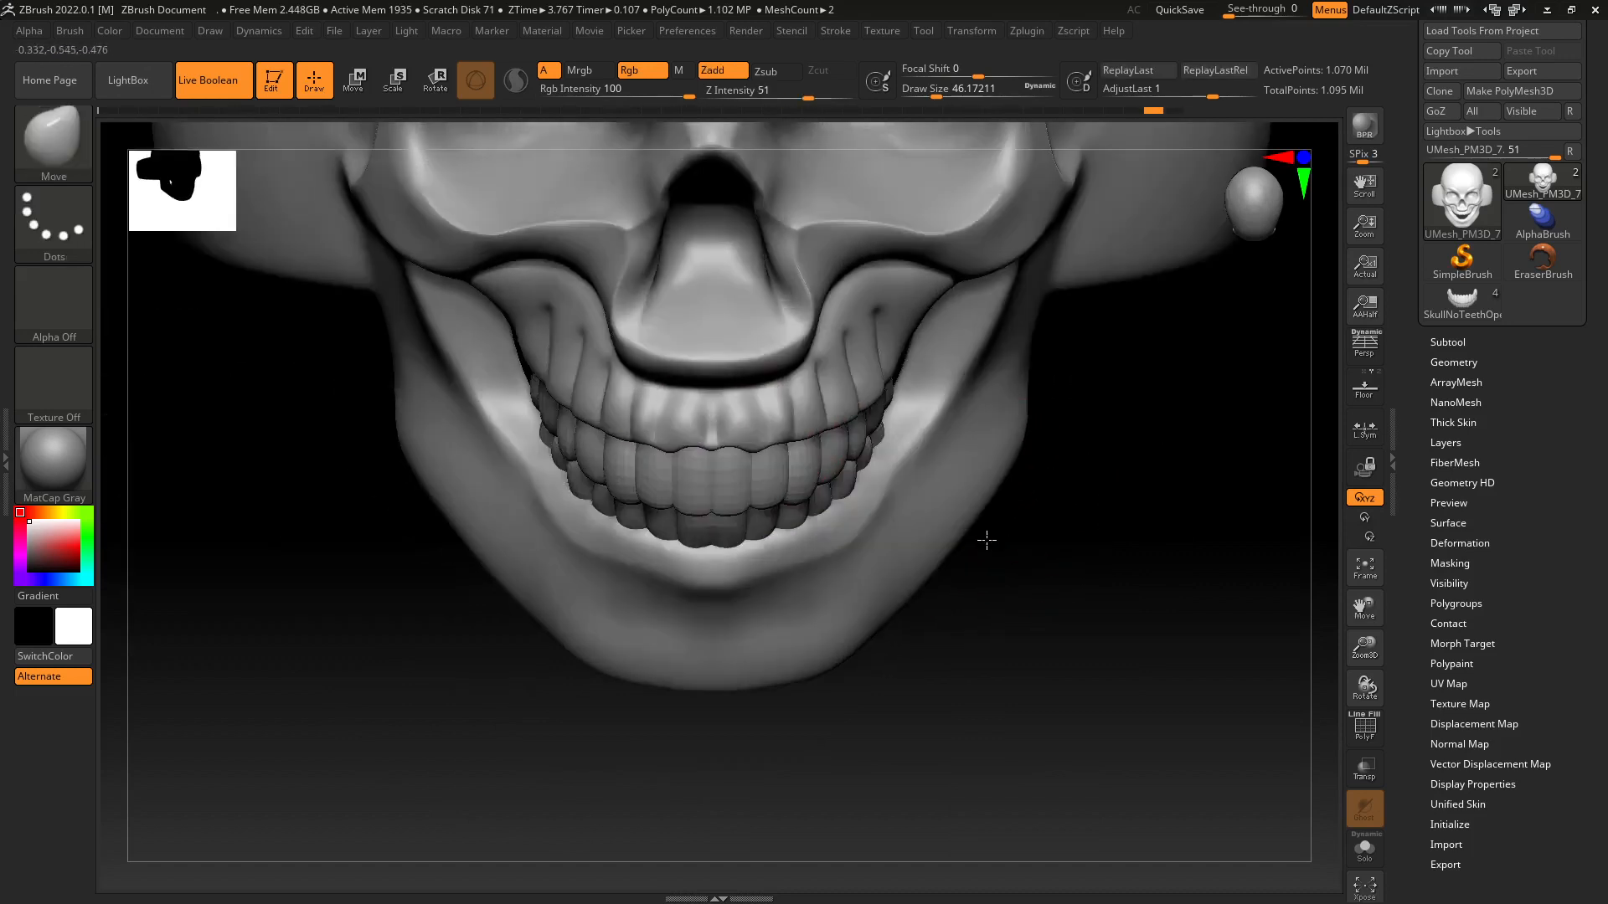
left_click_drag(1045, 471, 1031, 394, "alt")
left_click_drag(1000, 451, 1046, 513, "alt")
left_click_drag(1054, 500, 1041, 478)
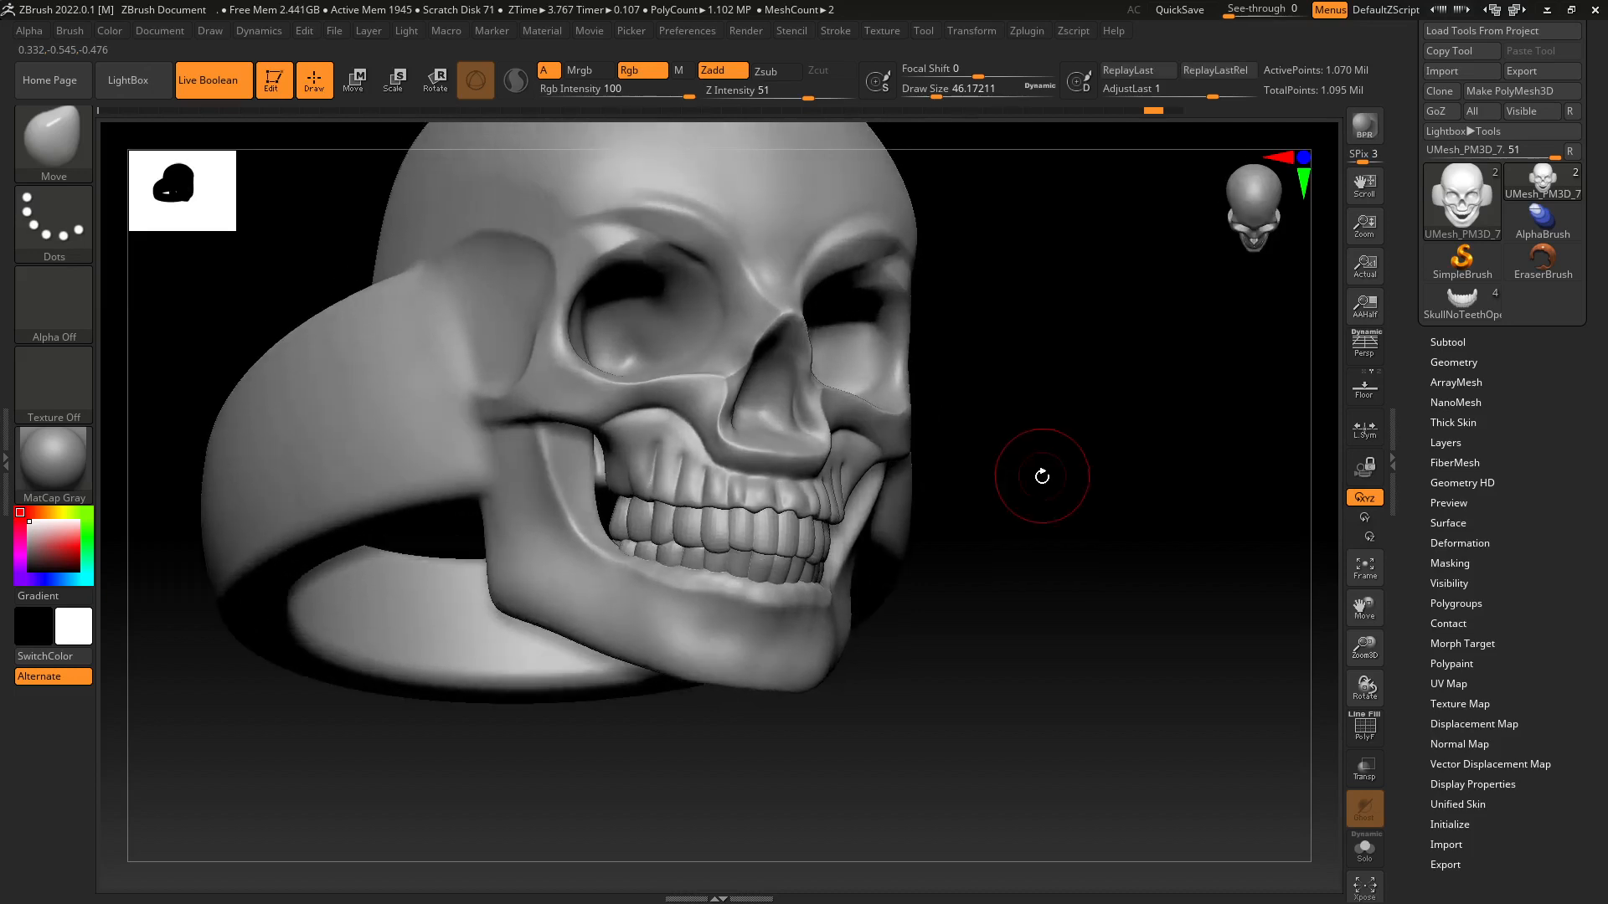
left_click_drag(1033, 567, 873, 380, "alt")
left_click_drag(1192, 378, 1159, 477, "alt")
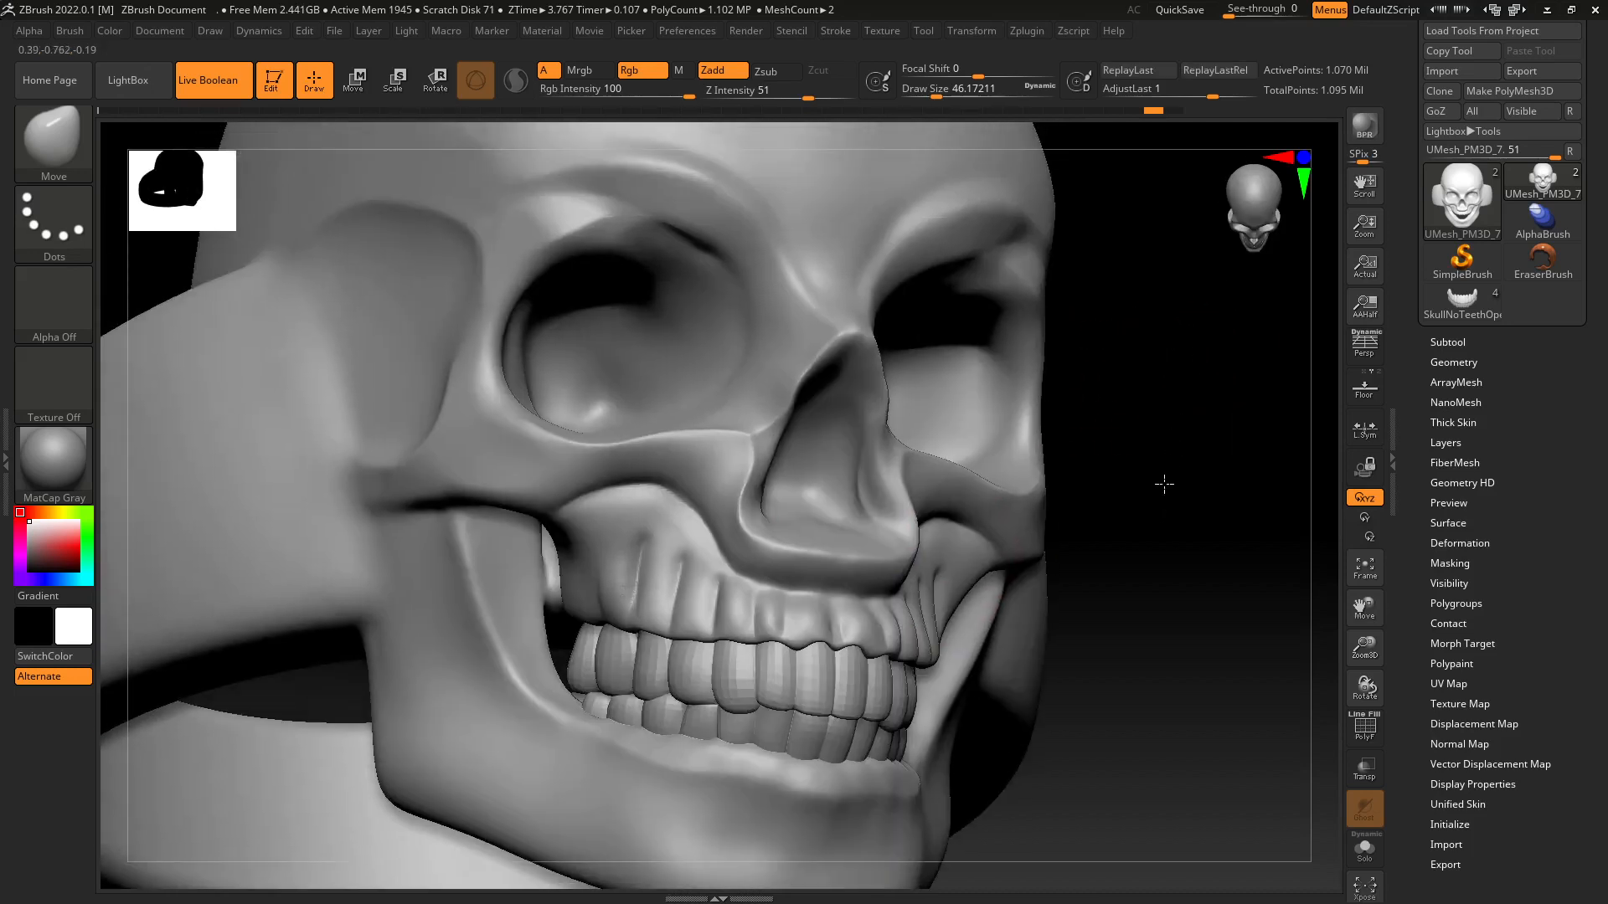
Undo the tooth-root ridges and grooves back to a smooth upper jaw.
key("ctrl")
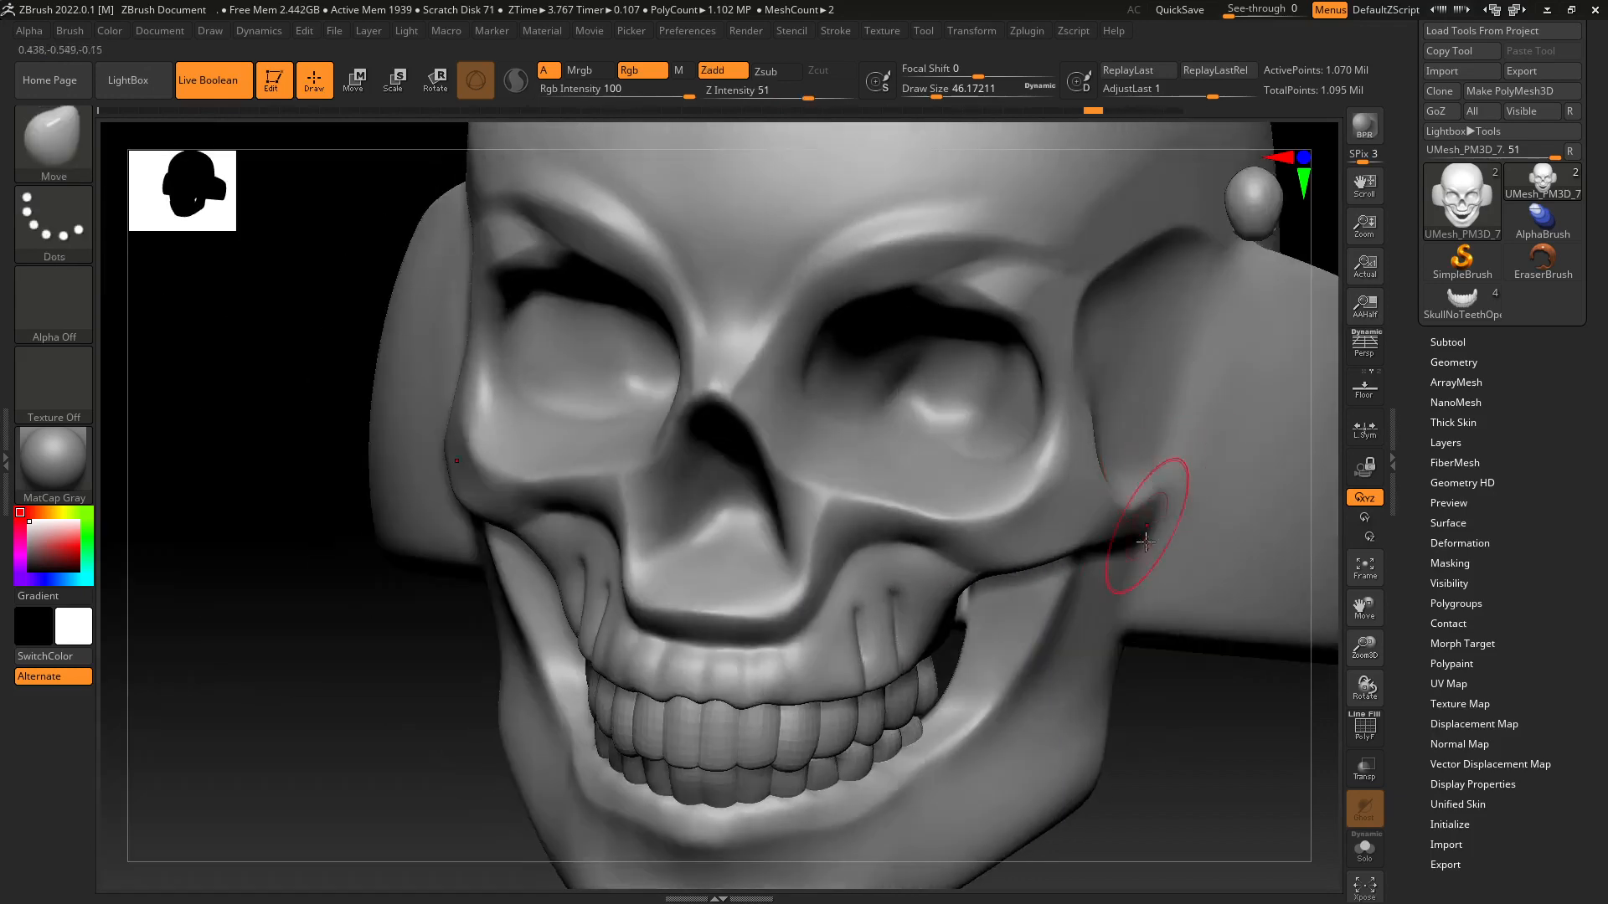
left_click_drag(1151, 494, 1183, 699, "alt")
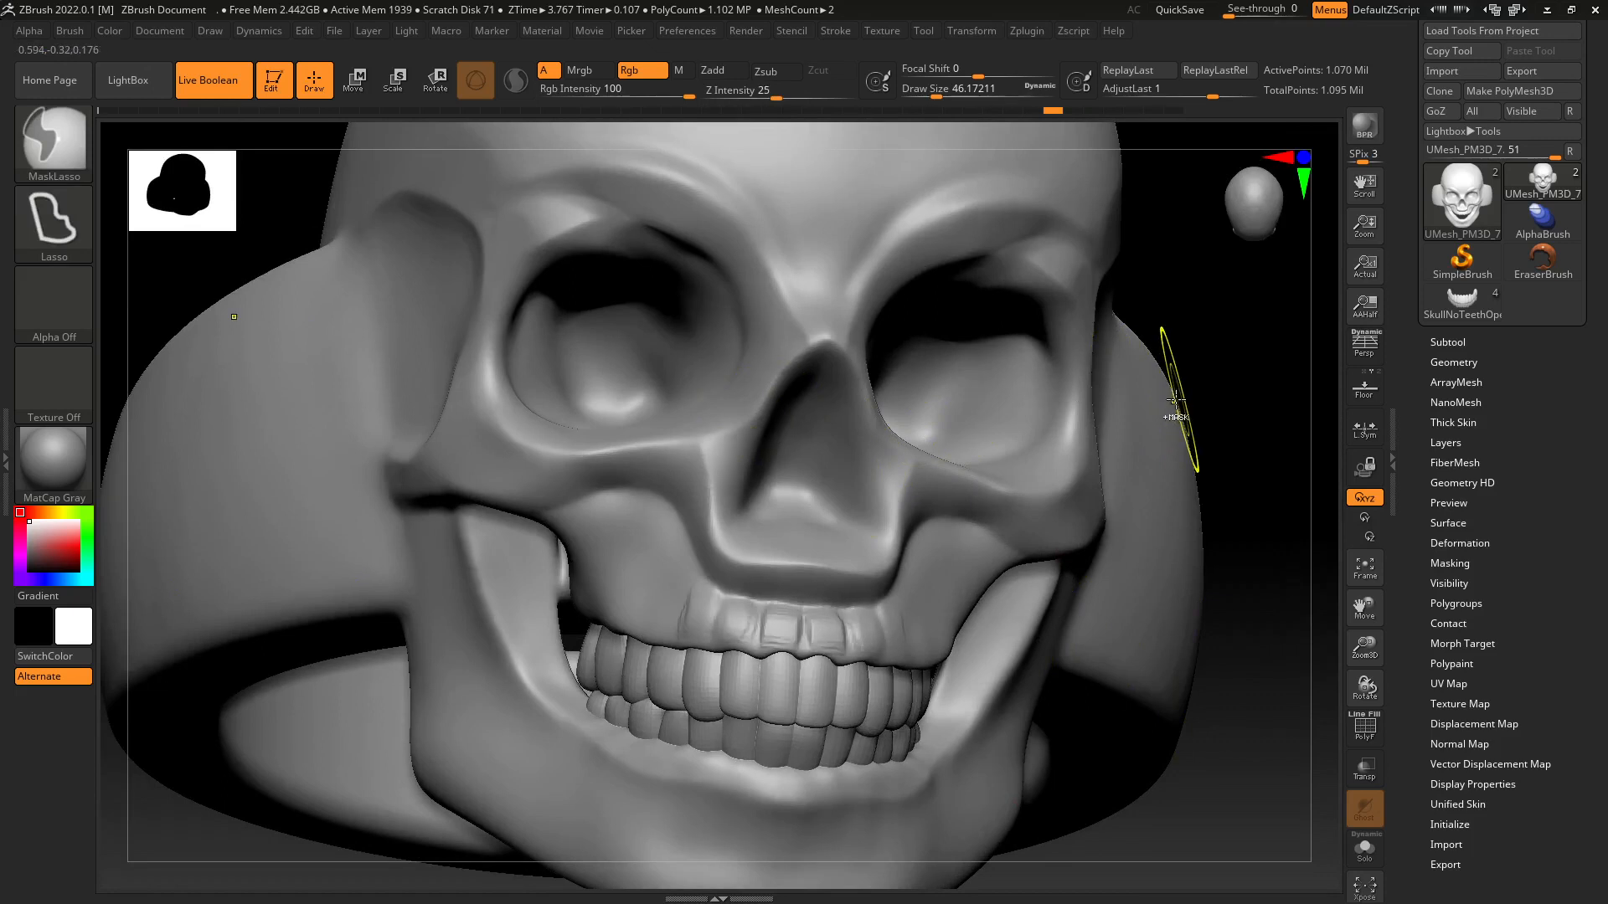
key("ctrl+z")
key("ctrl+z")
key("ctrl+z")
key("ctrl+z")
key("ctrl+z")
key("ctrl+z")
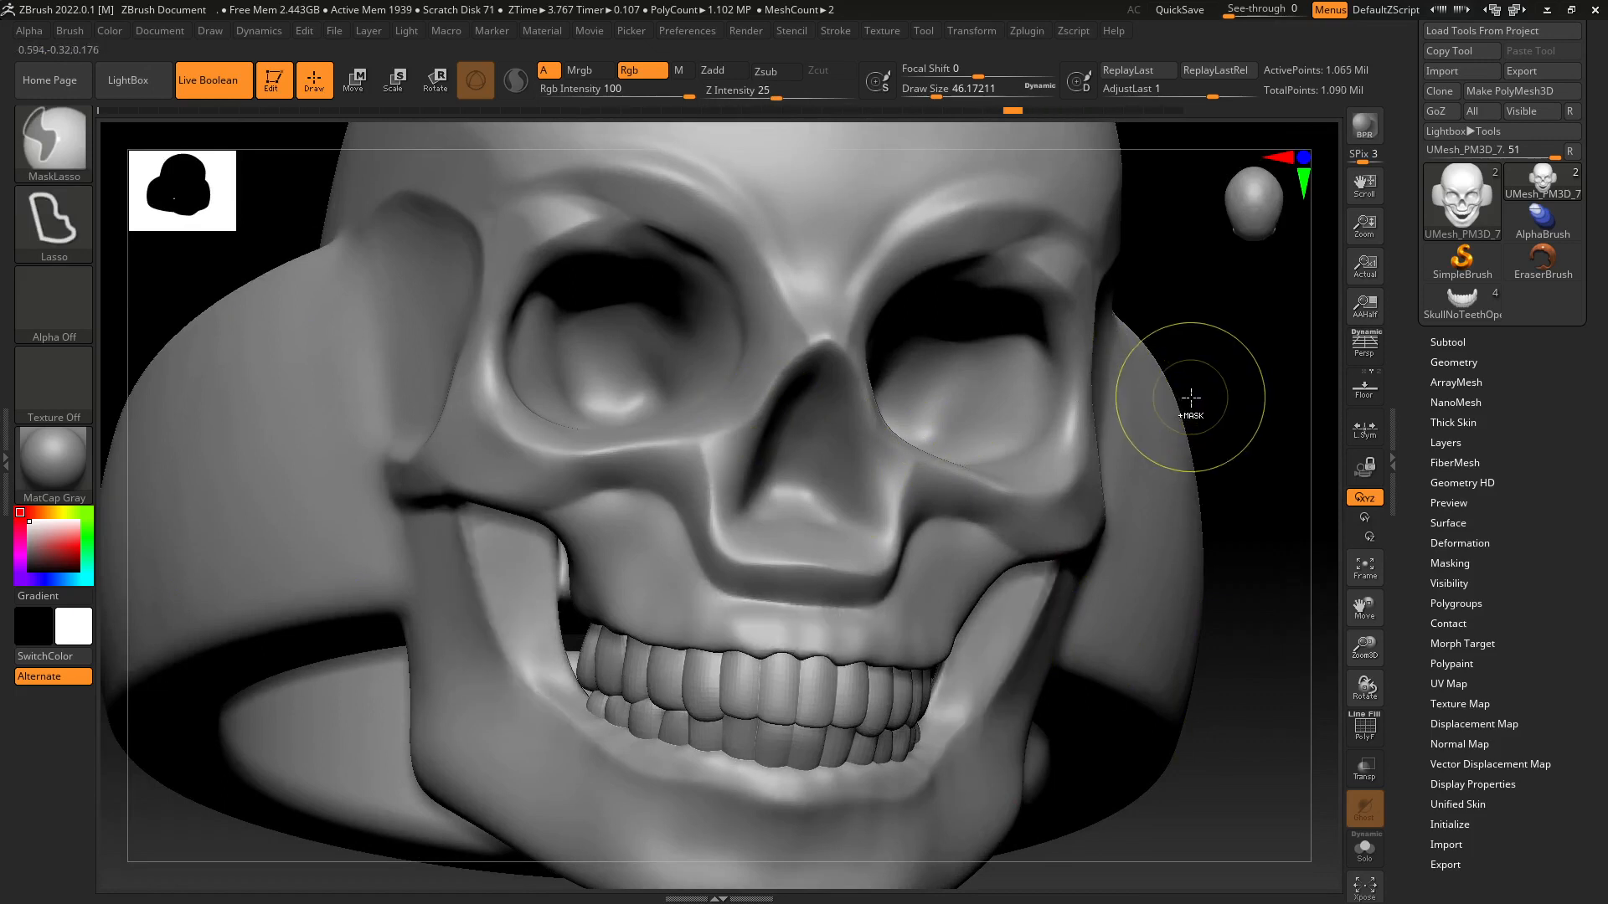
key("ctrl+z")
key("ctrl+z")
key("ctrl+z")
key("ctrl+z")
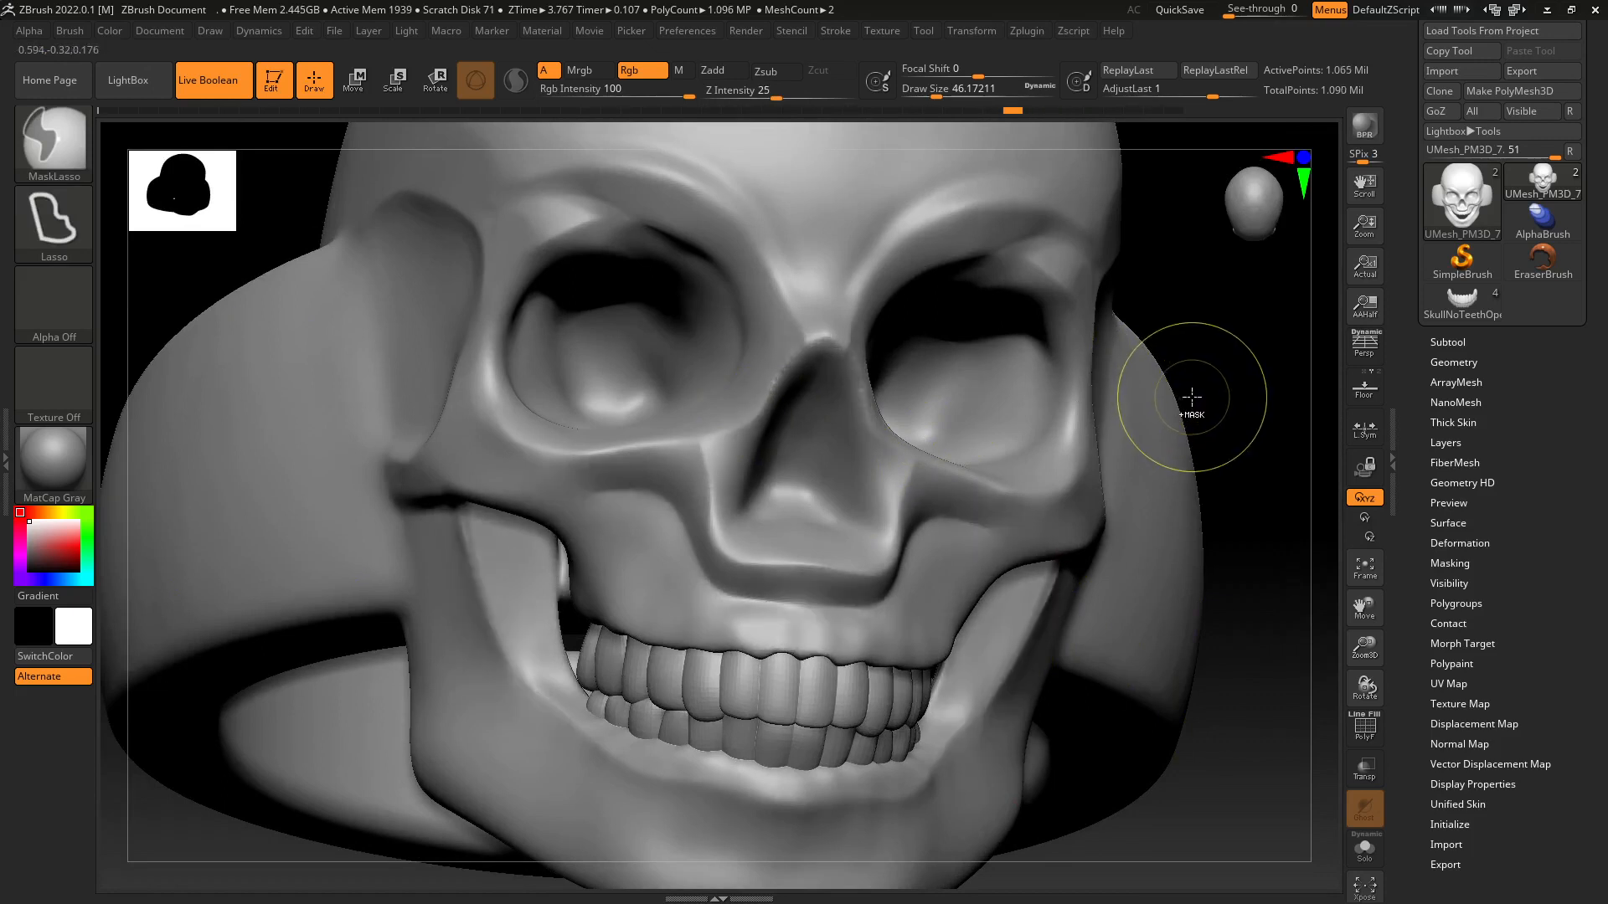
Sharpen the edges of the cheekbones below the eye sockets and the lower rim of the nose opening with the DamStandard brush.
mouse_move(1216, 541)
left_mouse_down()
mouse_move(1217, 603)
mouse_move(1167, 700)
mouse_move(1127, 541)
mouse_move(1154, 565)
mouse_move(1077, 377)
left_mouse_up()
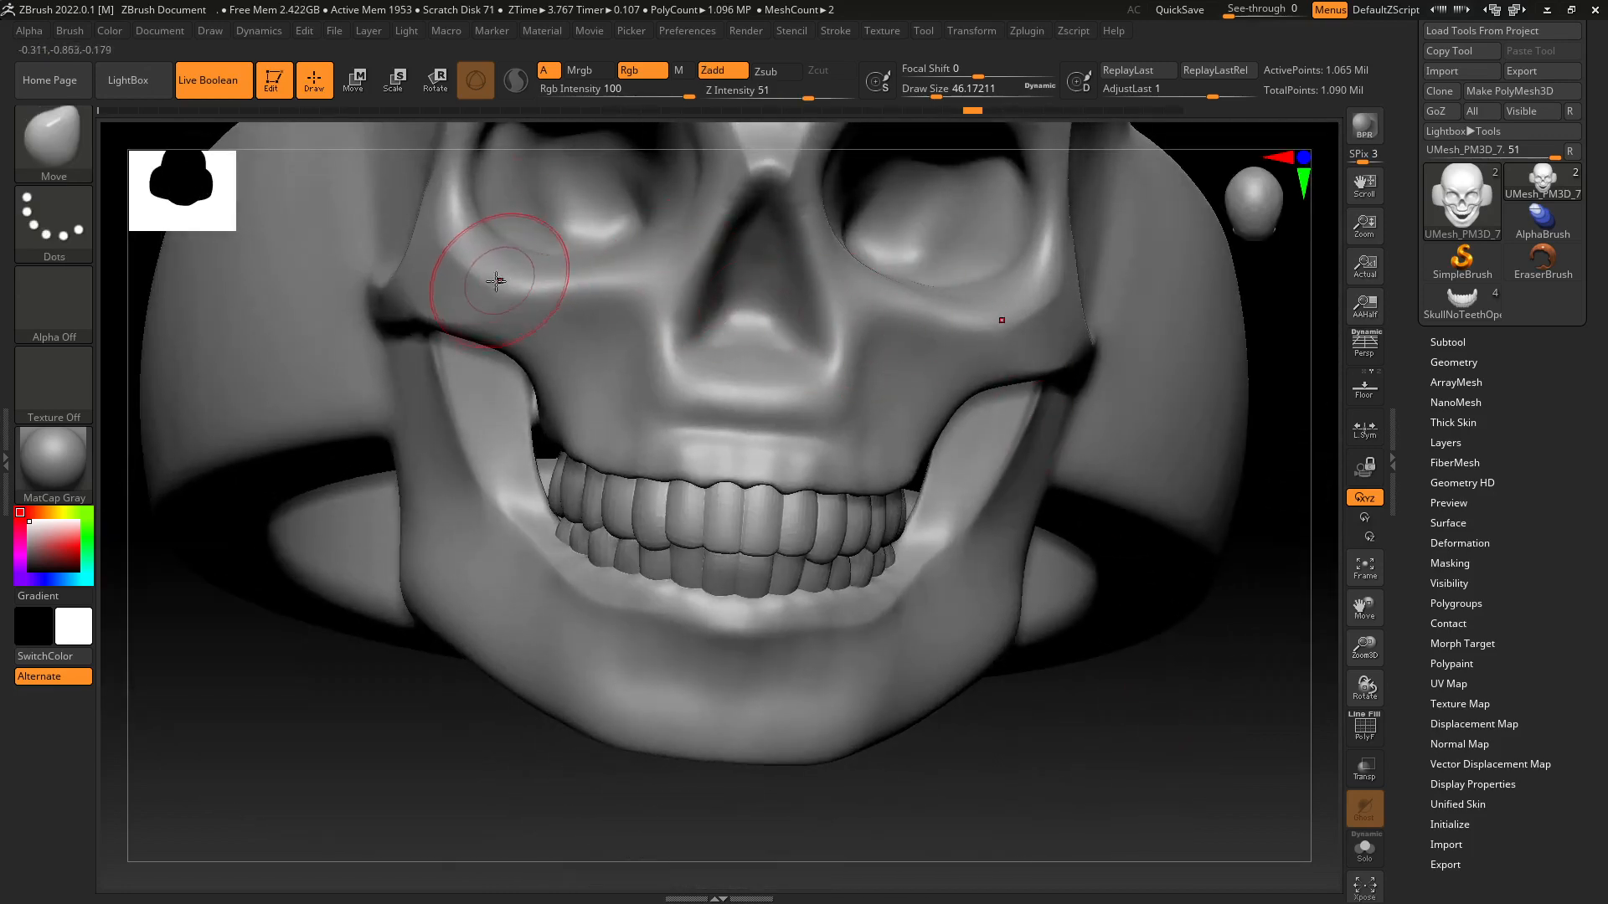
key("b")
key("d")
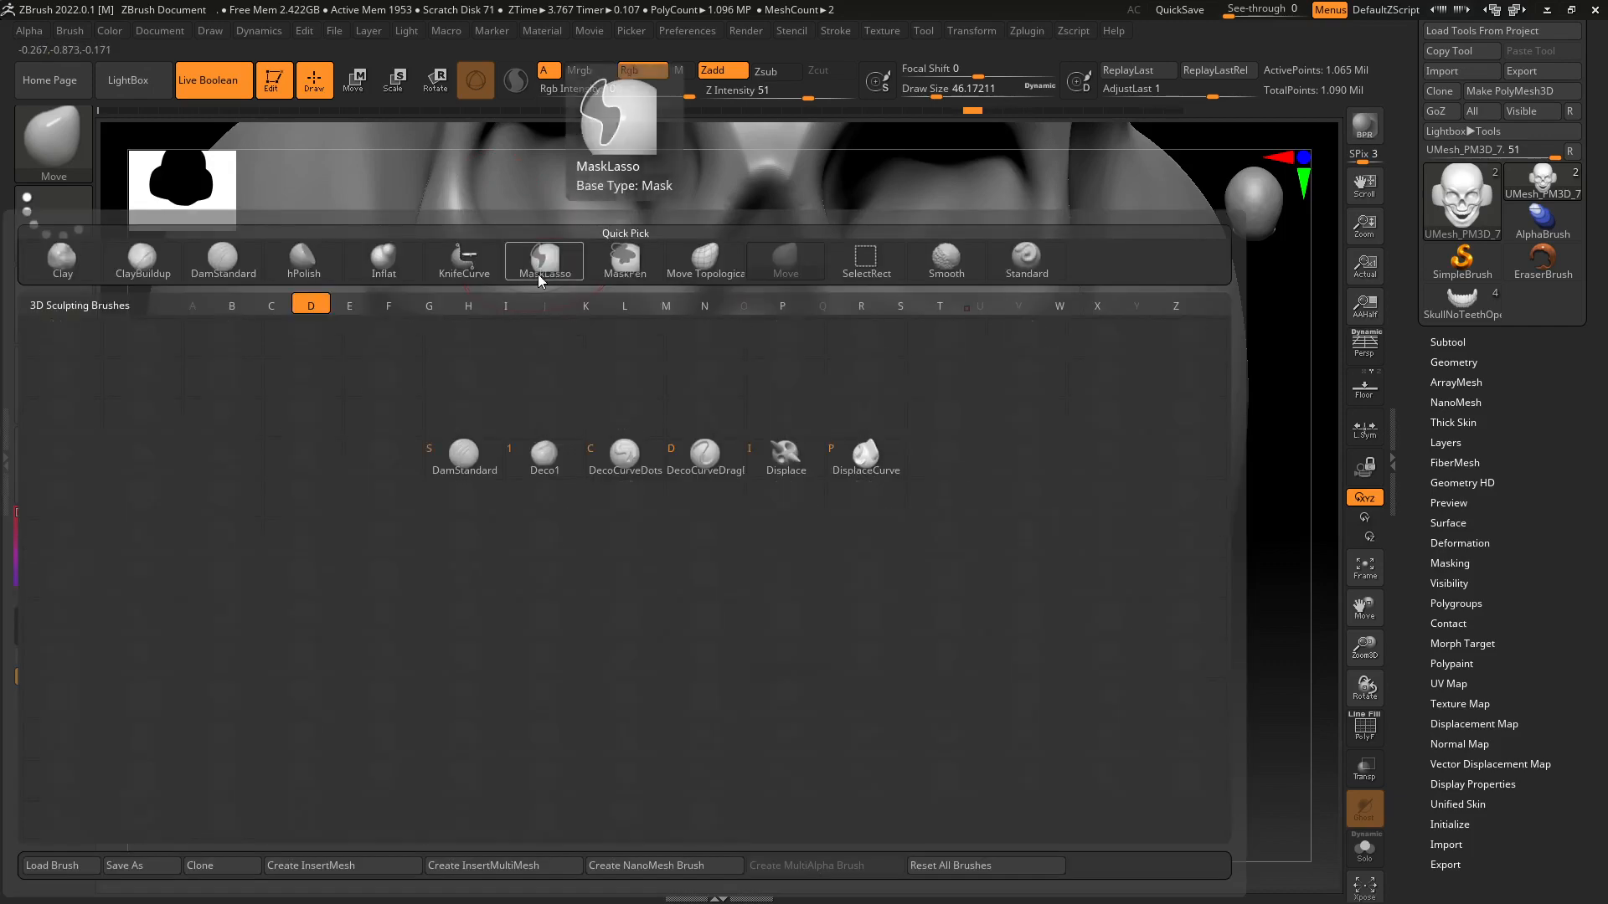
key("s")
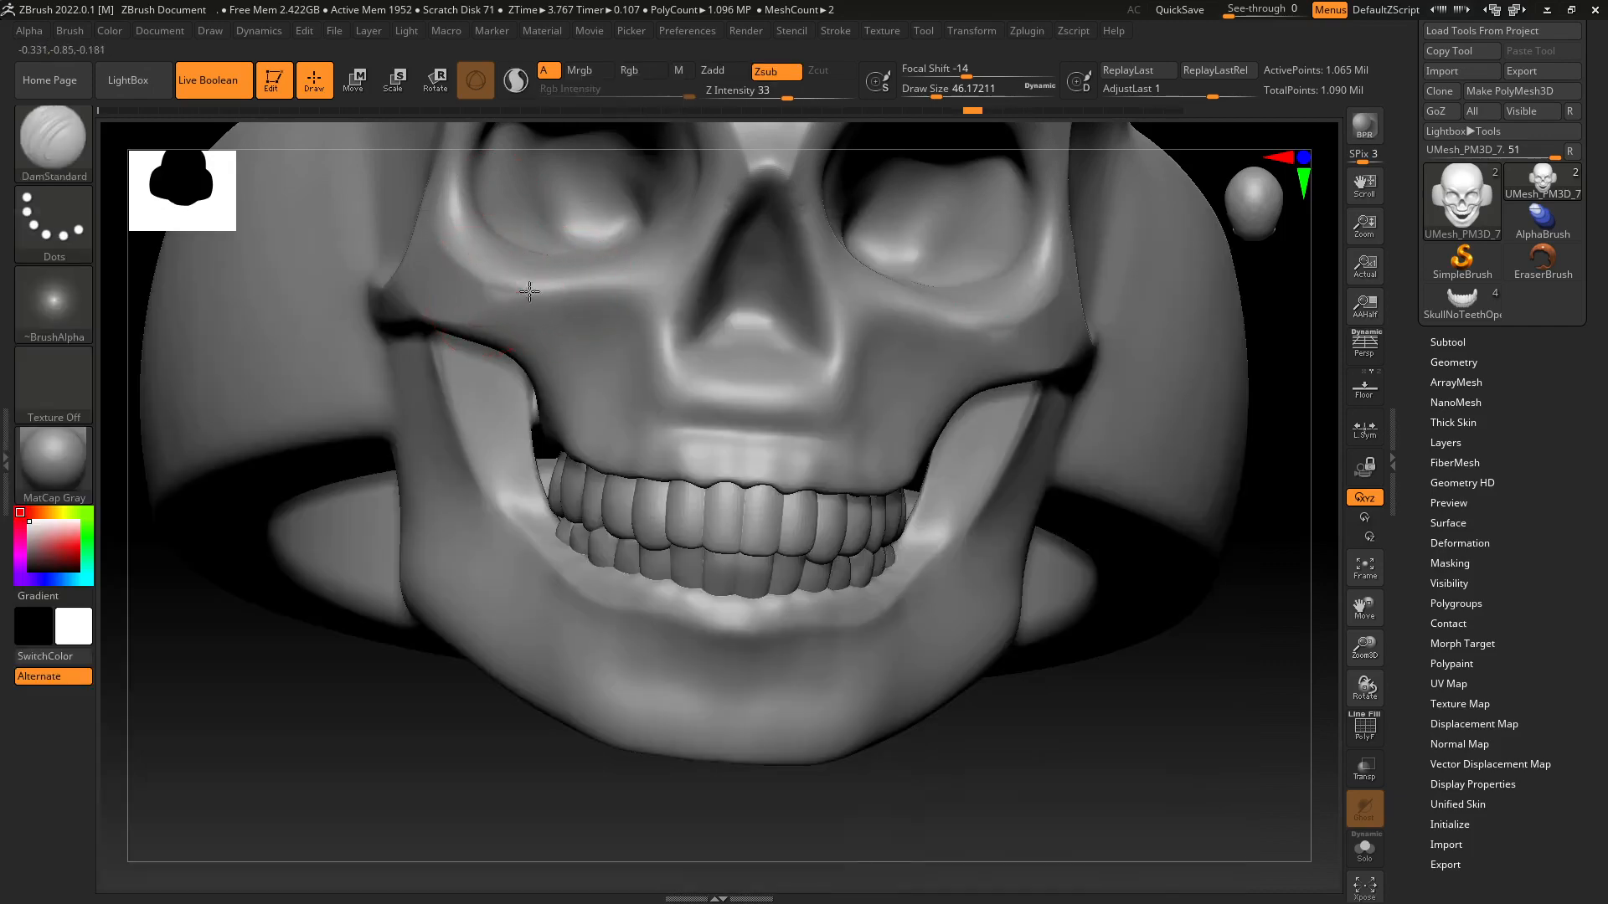
left_click(529, 291)
left_click(603, 341)
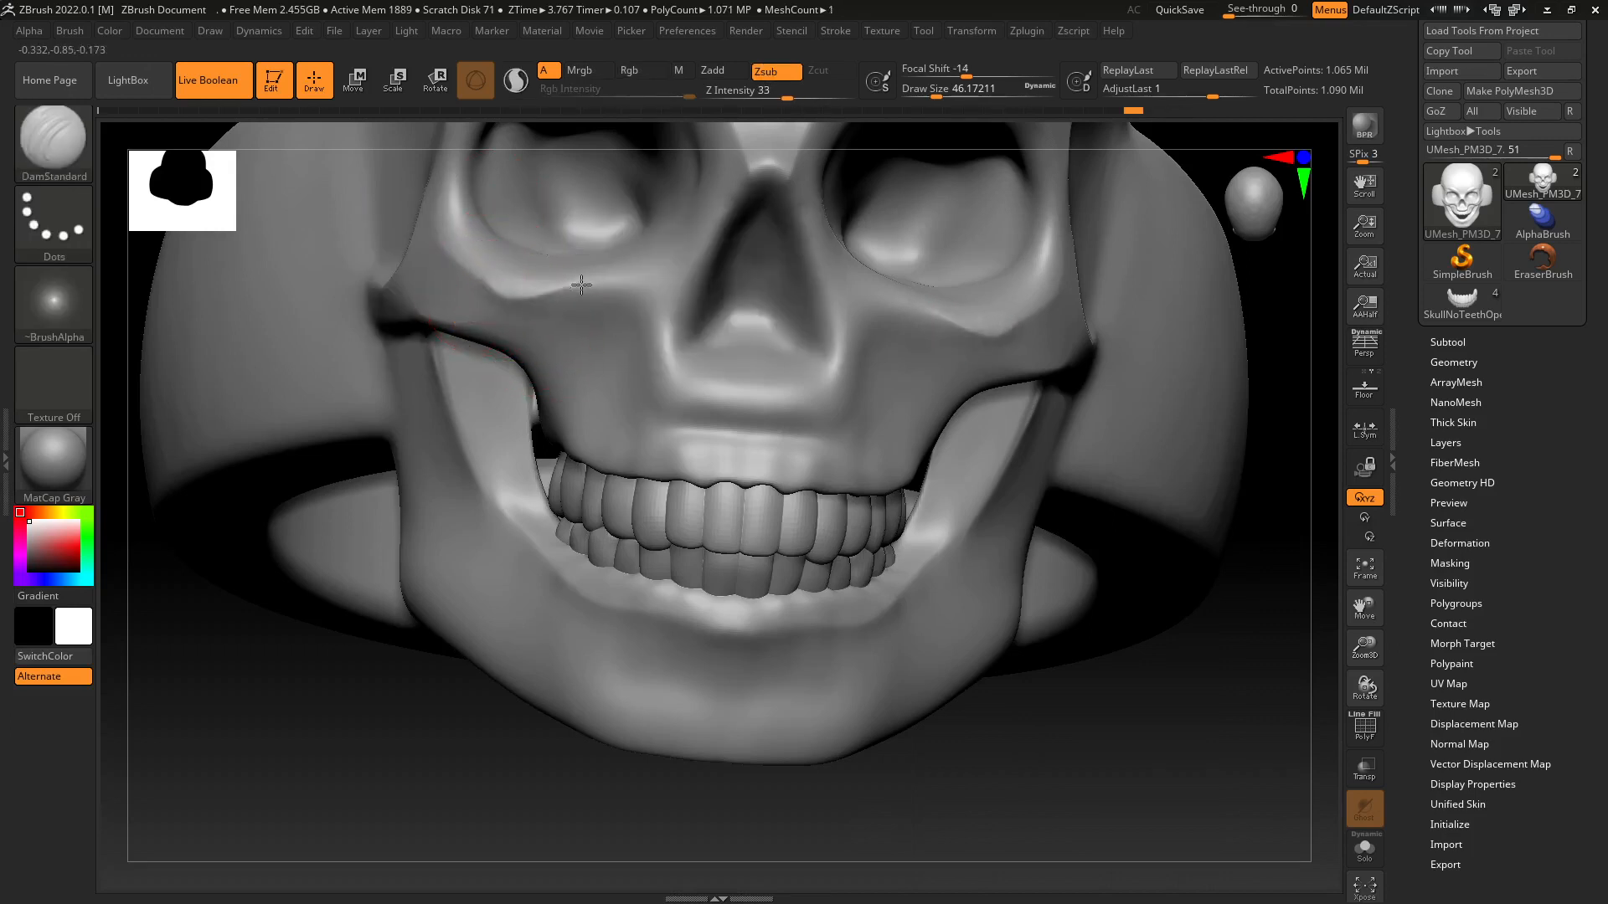
key("ctrl+z")
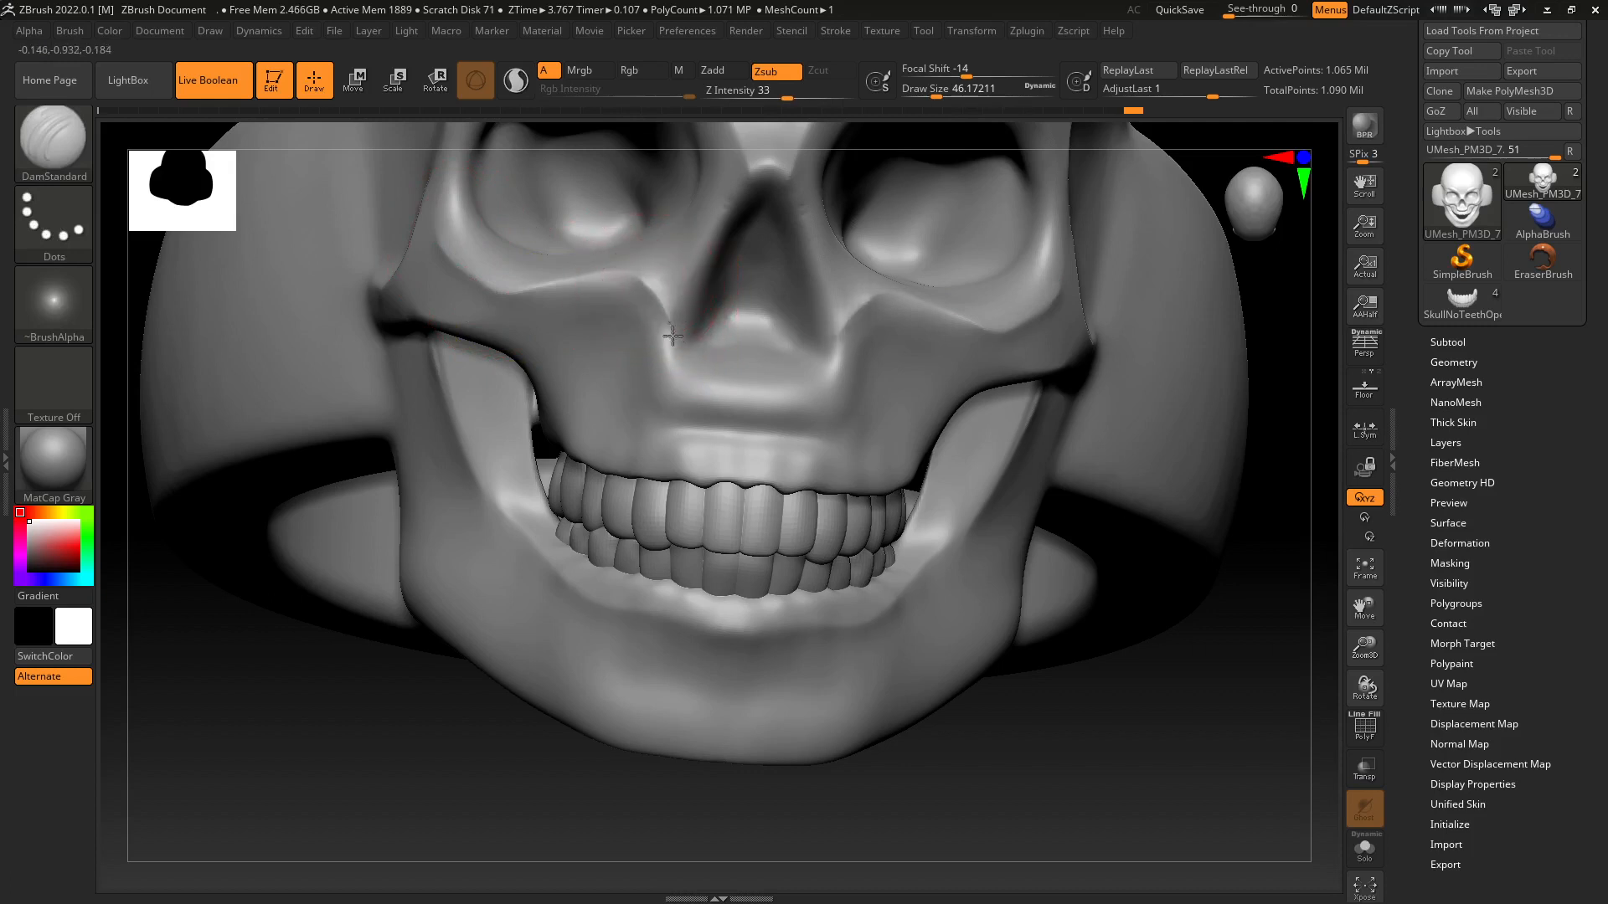
left_click_drag(692, 388, 825, 392)
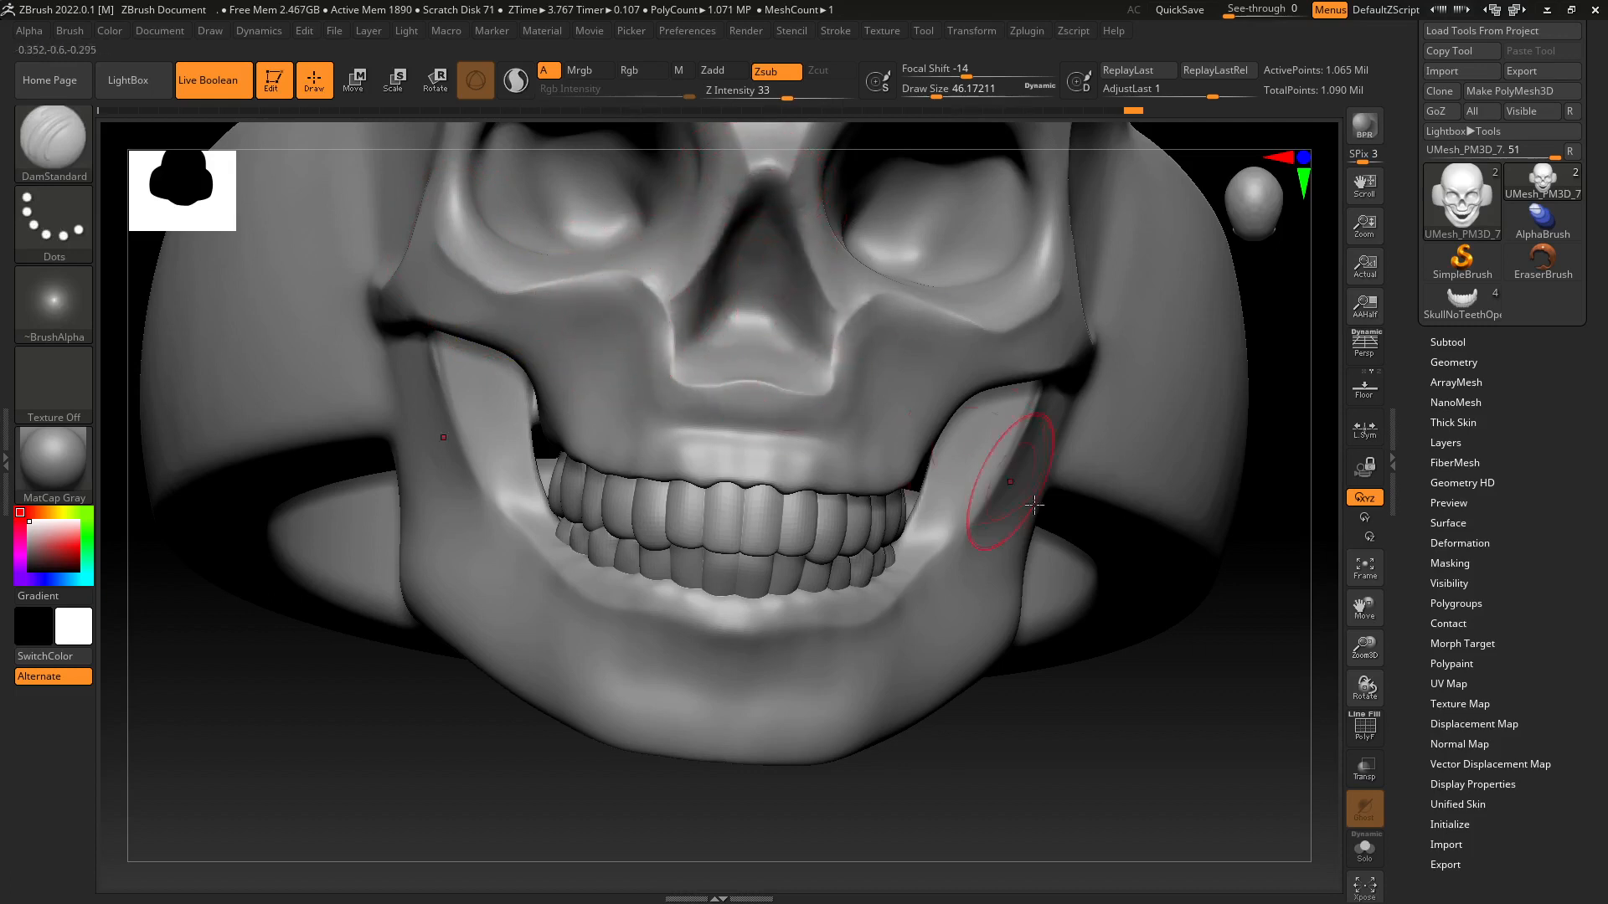
left_click_drag(1156, 650, 930, 283)
left_click_drag(1055, 477, 1038, 590, "alt")
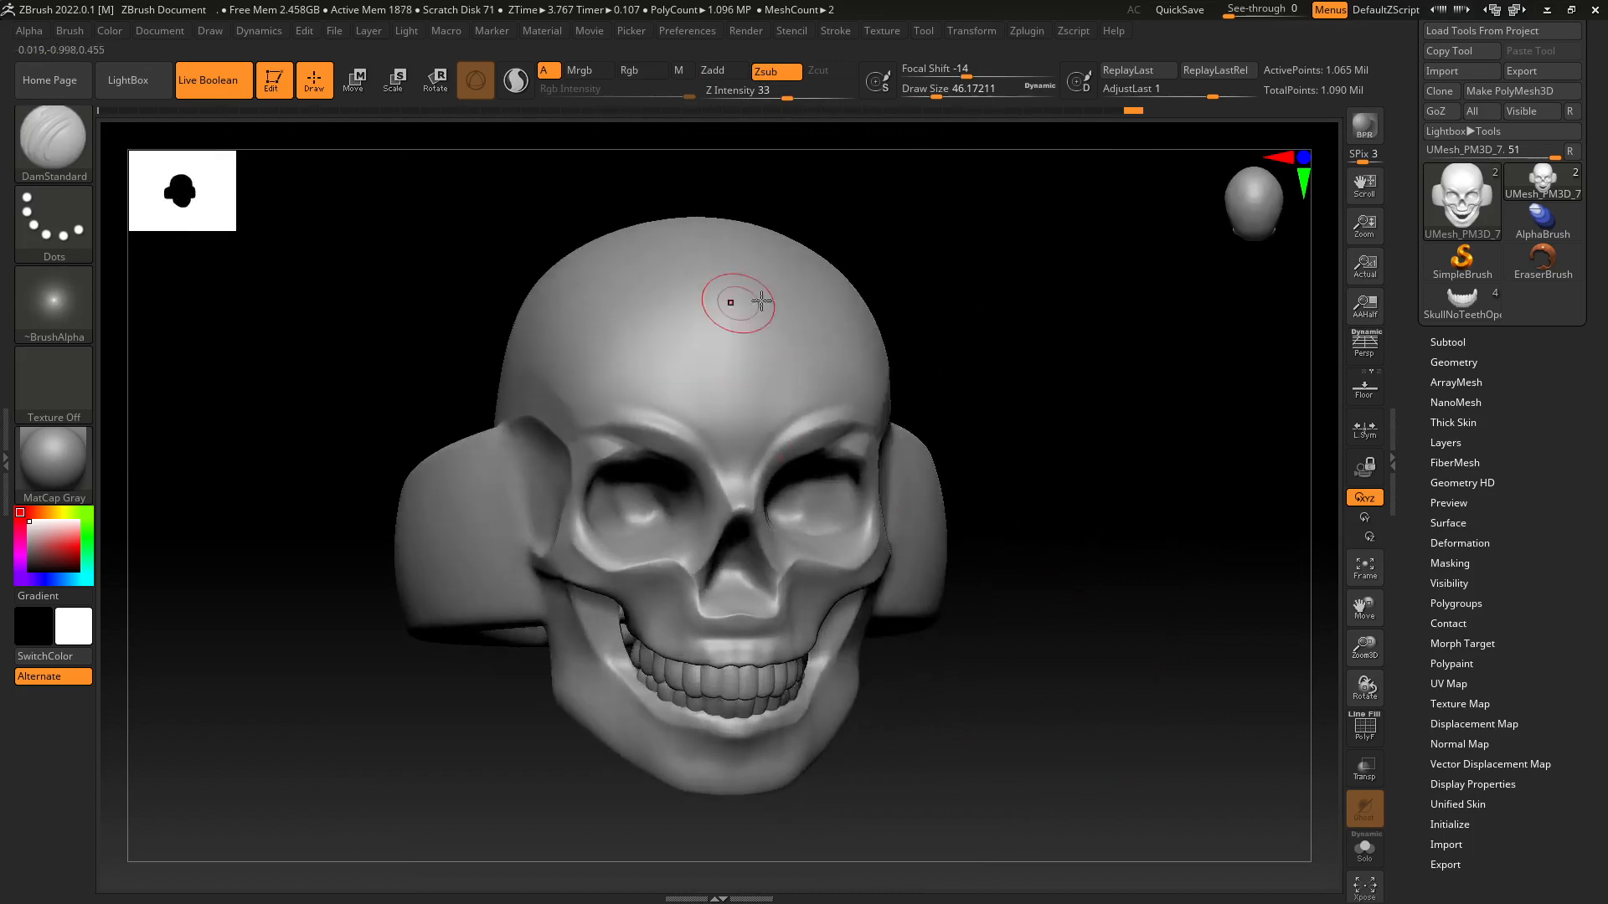
Smooth the outer end of the brow ridge where it meets the temple.
left_click_drag(1108, 432, 1069, 435)
key("shift")
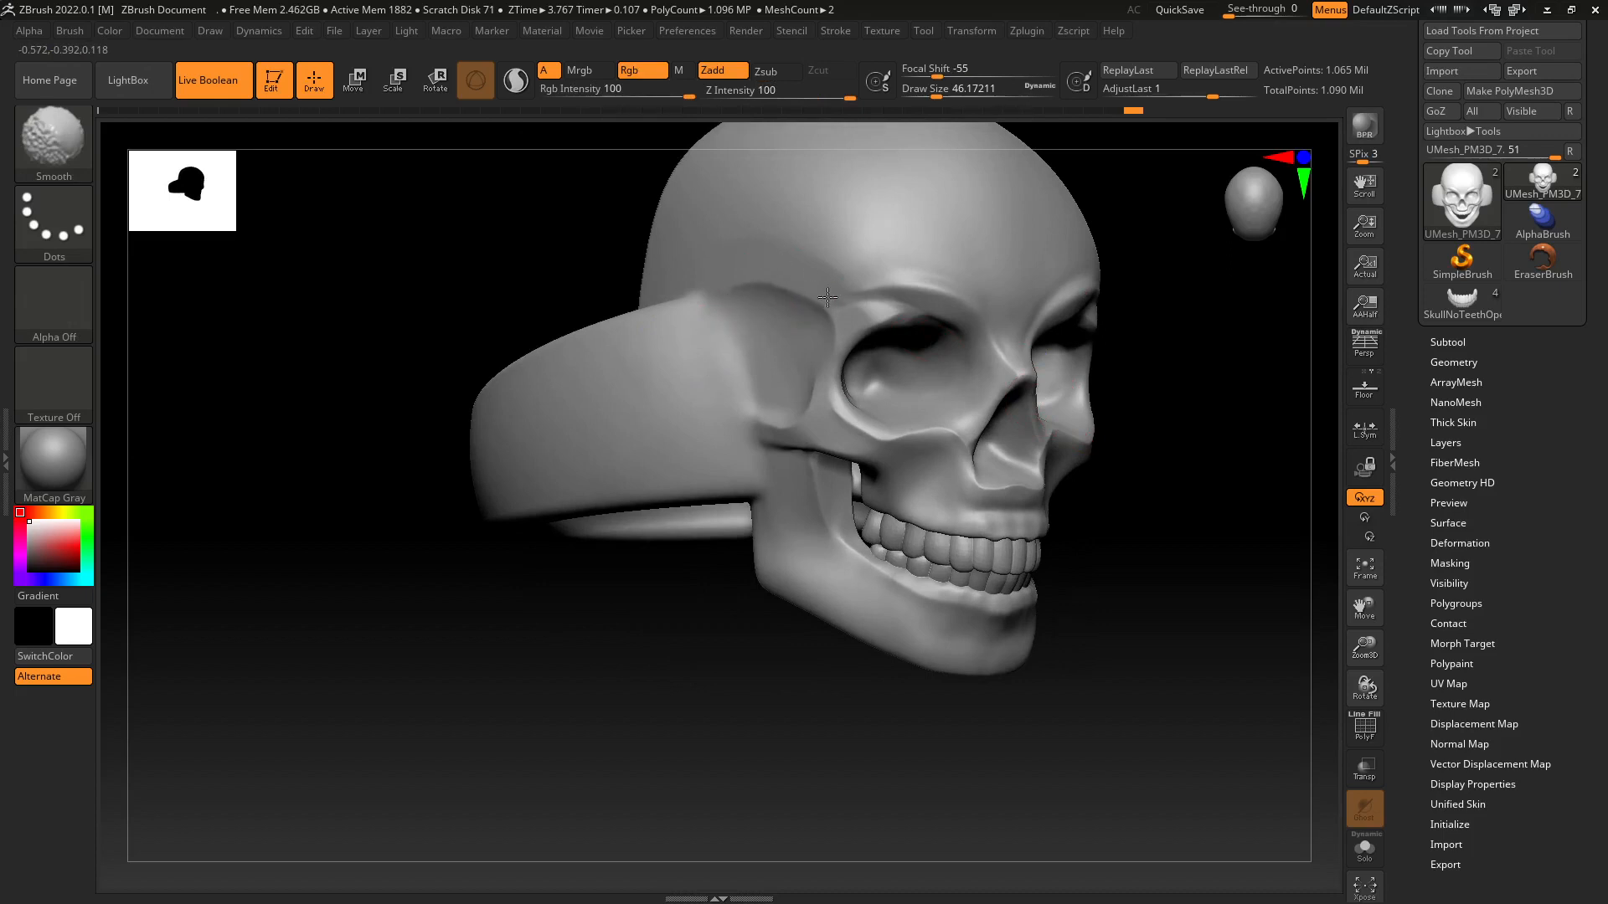
left_click_drag(881, 305, 898, 288, "shift")
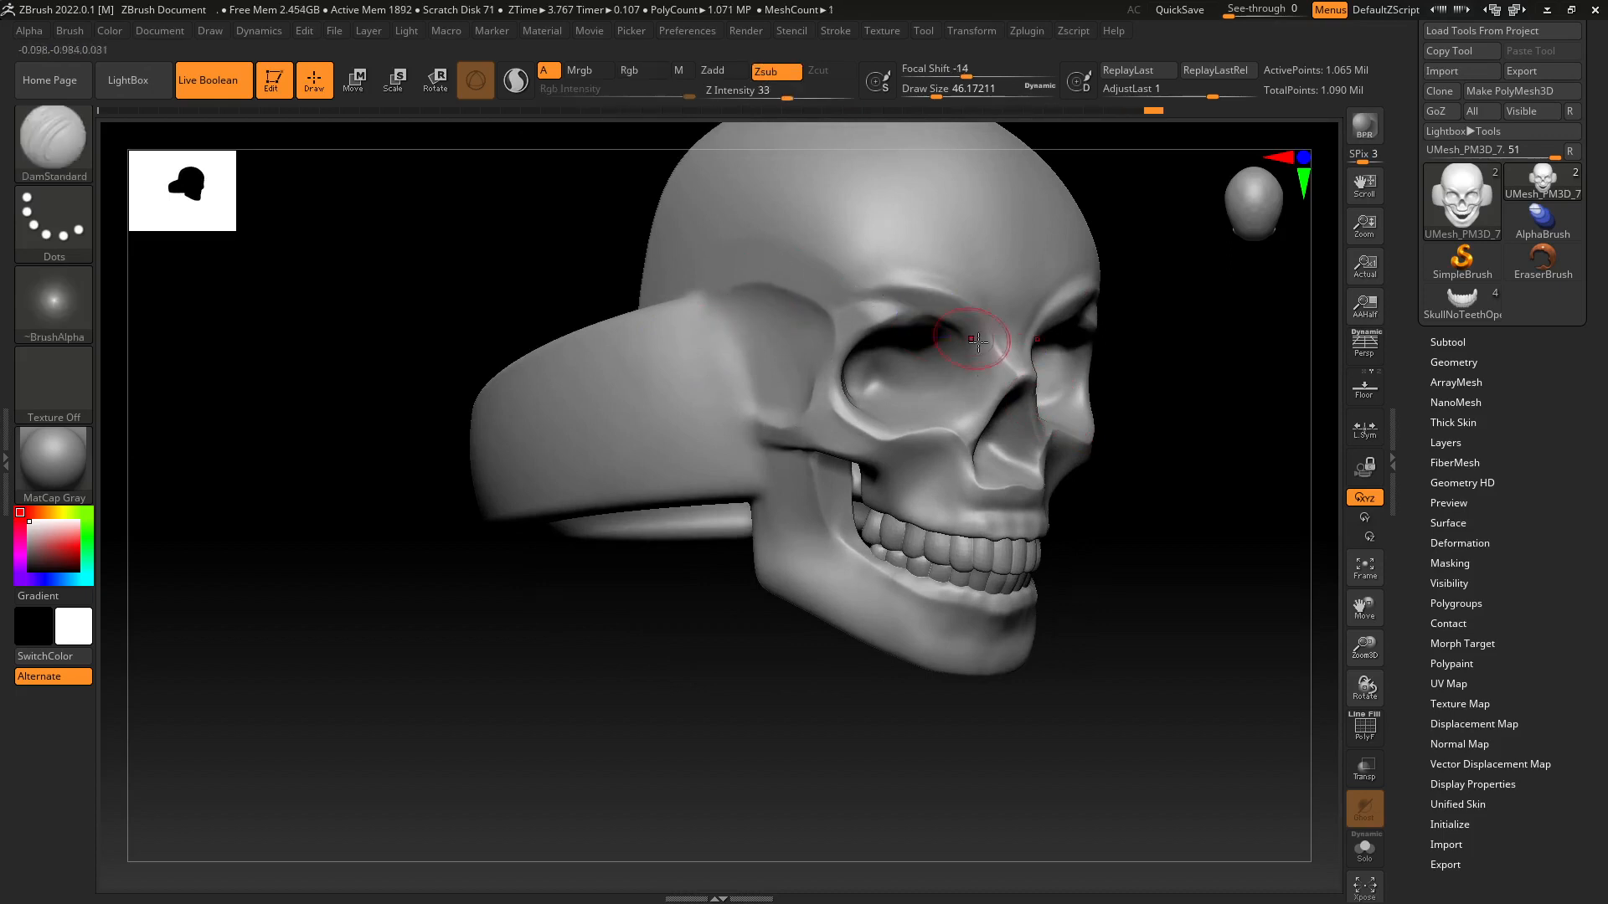
Smooth the vertical branch of the lower jaw behind the back teeth.
left_click_drag(1240, 510, 1153, 535)
mouse_move(1164, 603)
left_mouse_down("alt")
mouse_move(1011, 585)
mouse_move(1019, 549)
mouse_move(1003, 642)
left_mouse_up("alt")
key("shift")
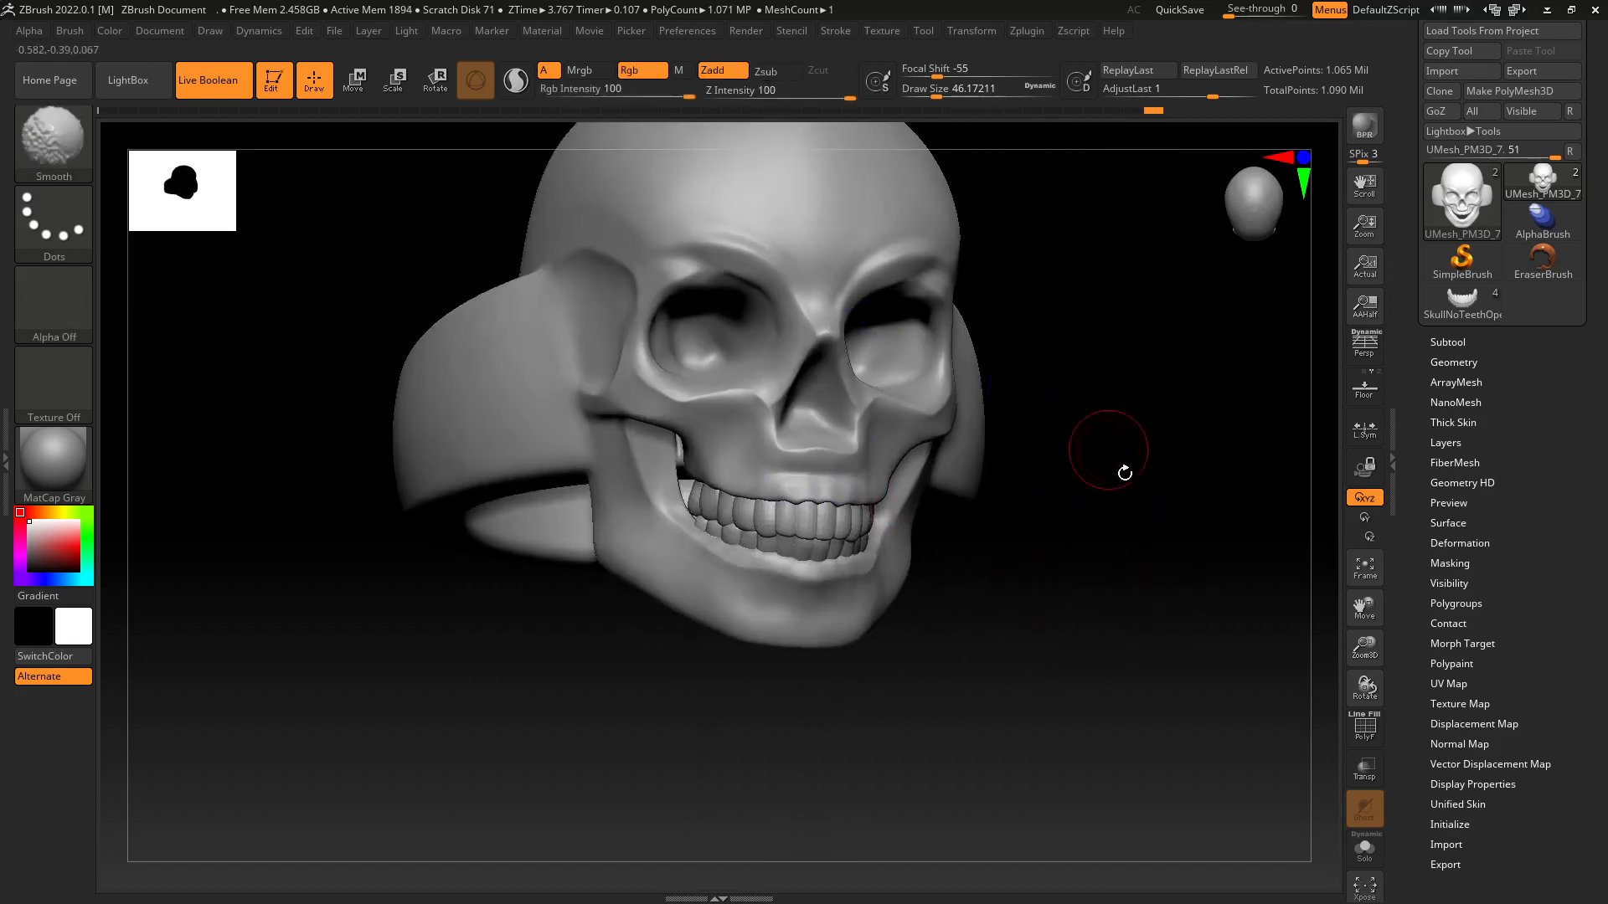
mouse_move(1125, 476)
left_mouse_down()
mouse_move(1084, 535)
mouse_move(1086, 491)
mouse_move(1095, 575)
mouse_move(1039, 634)
mouse_move(1043, 544)
mouse_move(1082, 527)
mouse_move(1034, 564)
mouse_move(1052, 517)
mouse_move(1070, 534)
mouse_move(1052, 614)
mouse_move(1034, 560)
mouse_move(1048, 596)
mouse_move(1060, 491)
mouse_move(1048, 598)
mouse_move(1055, 519)
left_mouse_up()
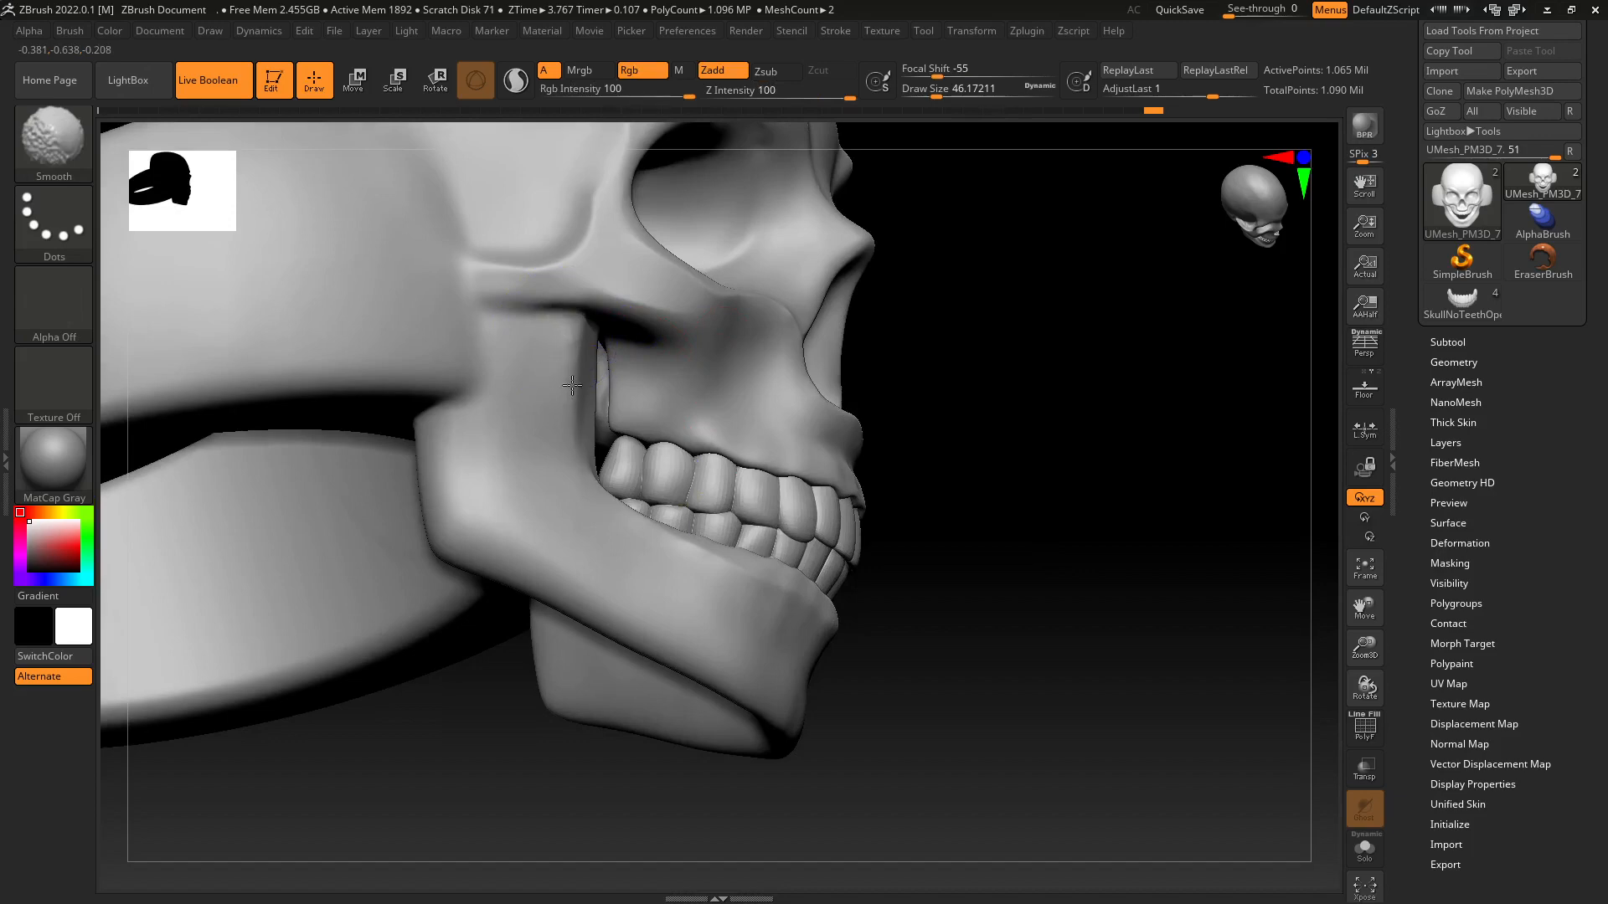
left_click_drag(1027, 470, 859, 496)
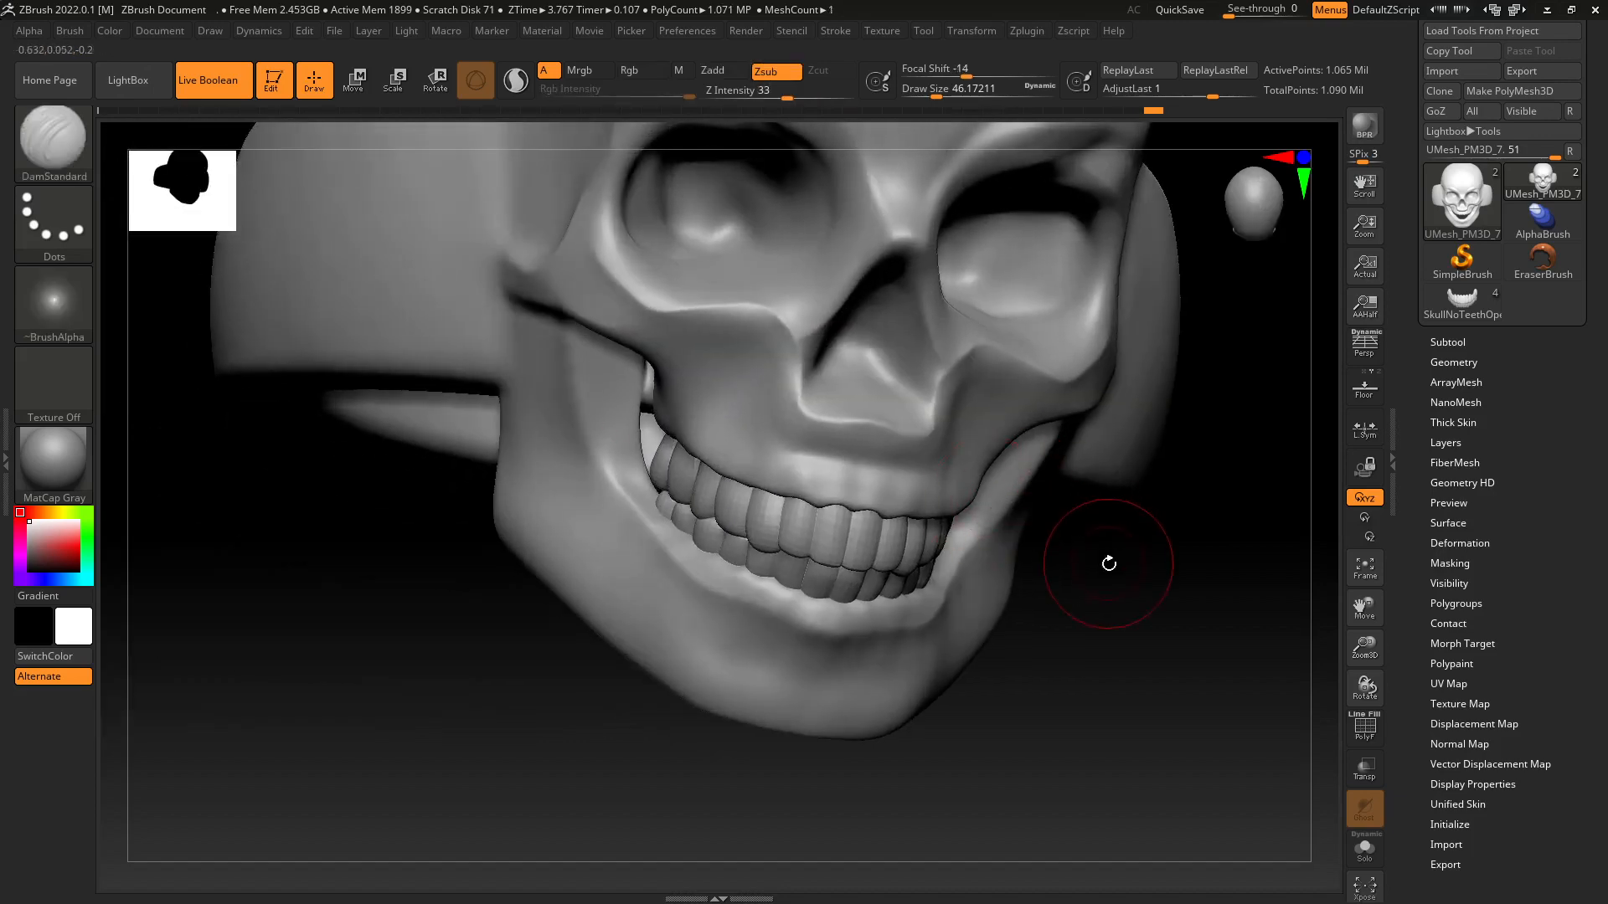
Examine the skull's profile, brow and ring band from several angles.
left_click_drag(1109, 563, 1081, 444)
left_click_drag(932, 480, 921, 587, "alt")
left_click_drag(867, 541, 844, 435)
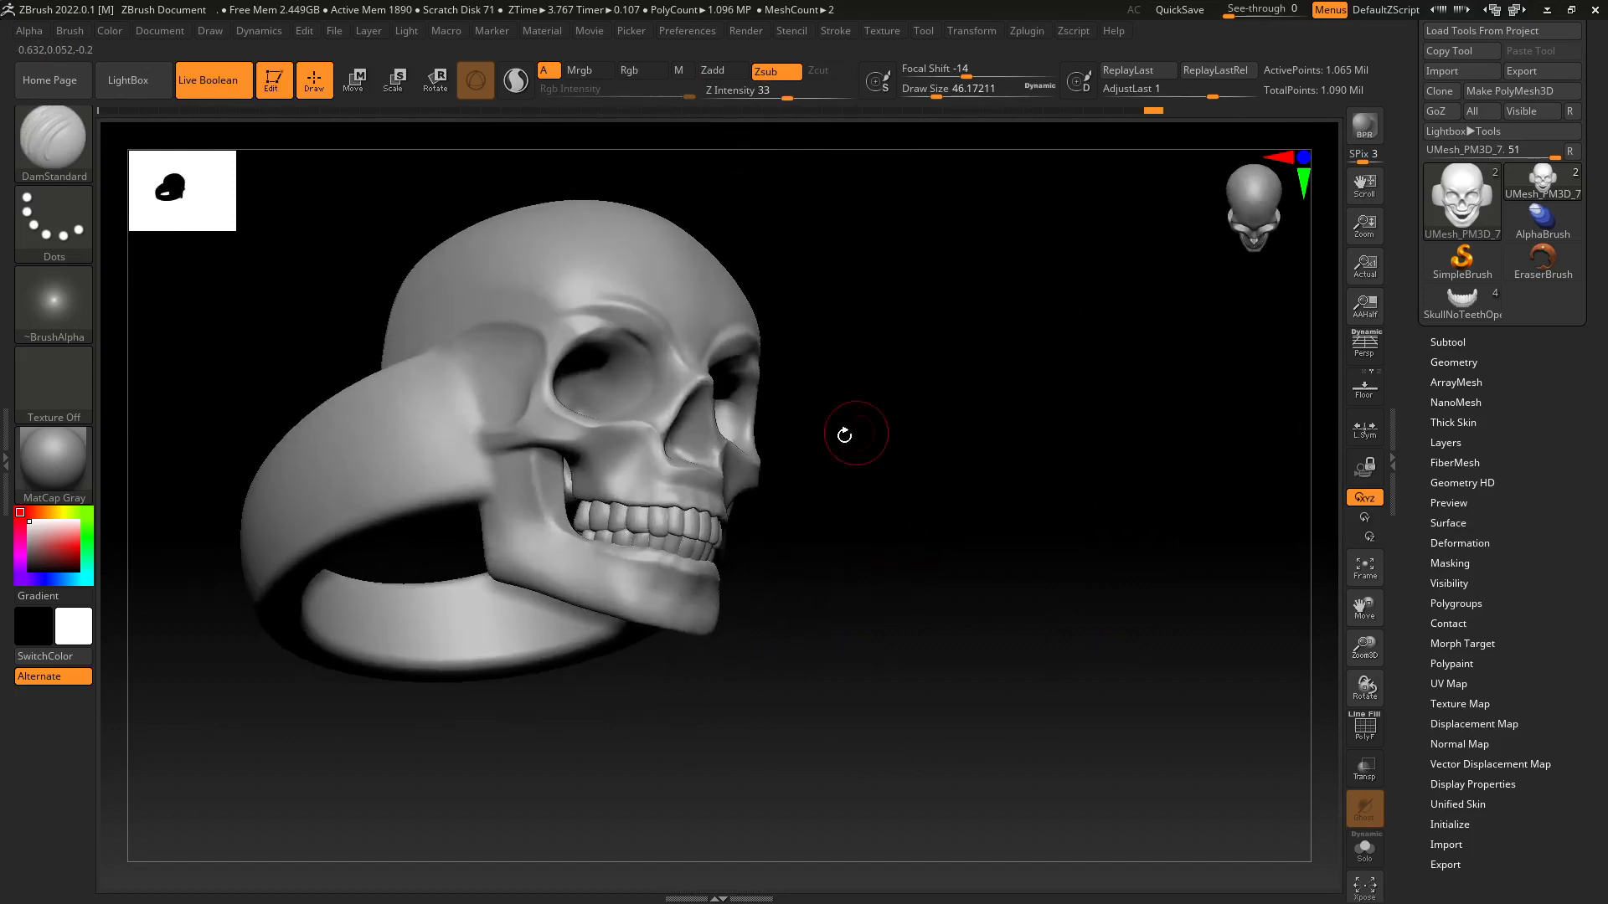
left_click_drag(908, 343, 1073, 413)
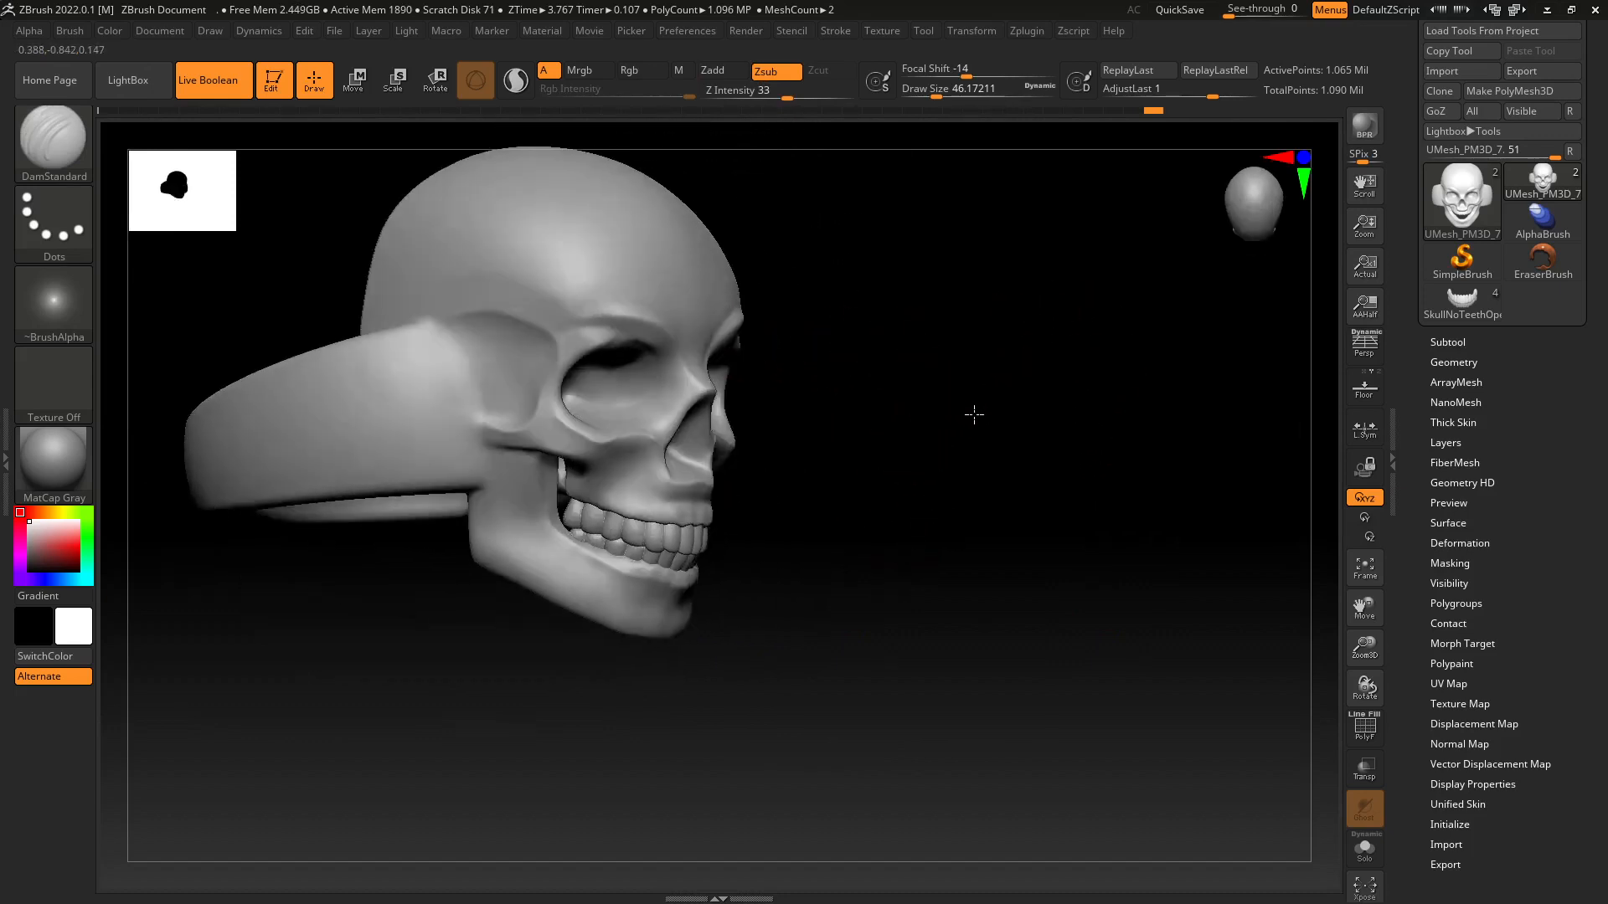
left_click_drag(783, 366, 1055, 293)
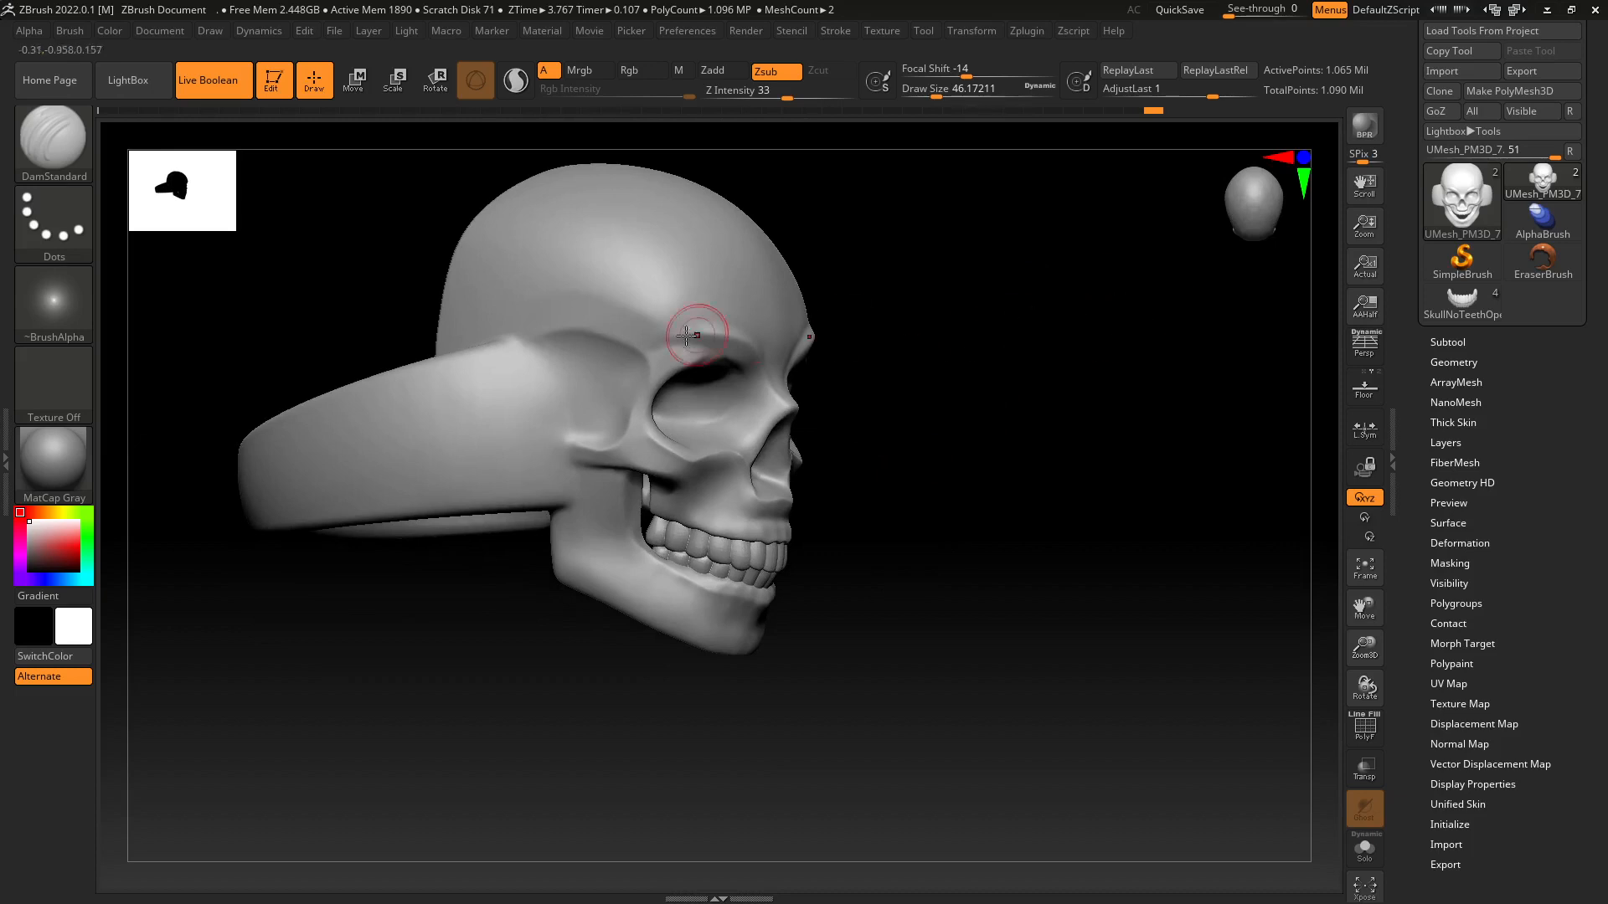
left_click_drag(869, 352, 869, 433)
mouse_move(1009, 398)
left_mouse_down()
mouse_move(977, 424)
mouse_move(1005, 469)
mouse_move(1093, 411)
mouse_move(1062, 510)
mouse_move(1038, 458)
mouse_move(1038, 556)
left_mouse_up()
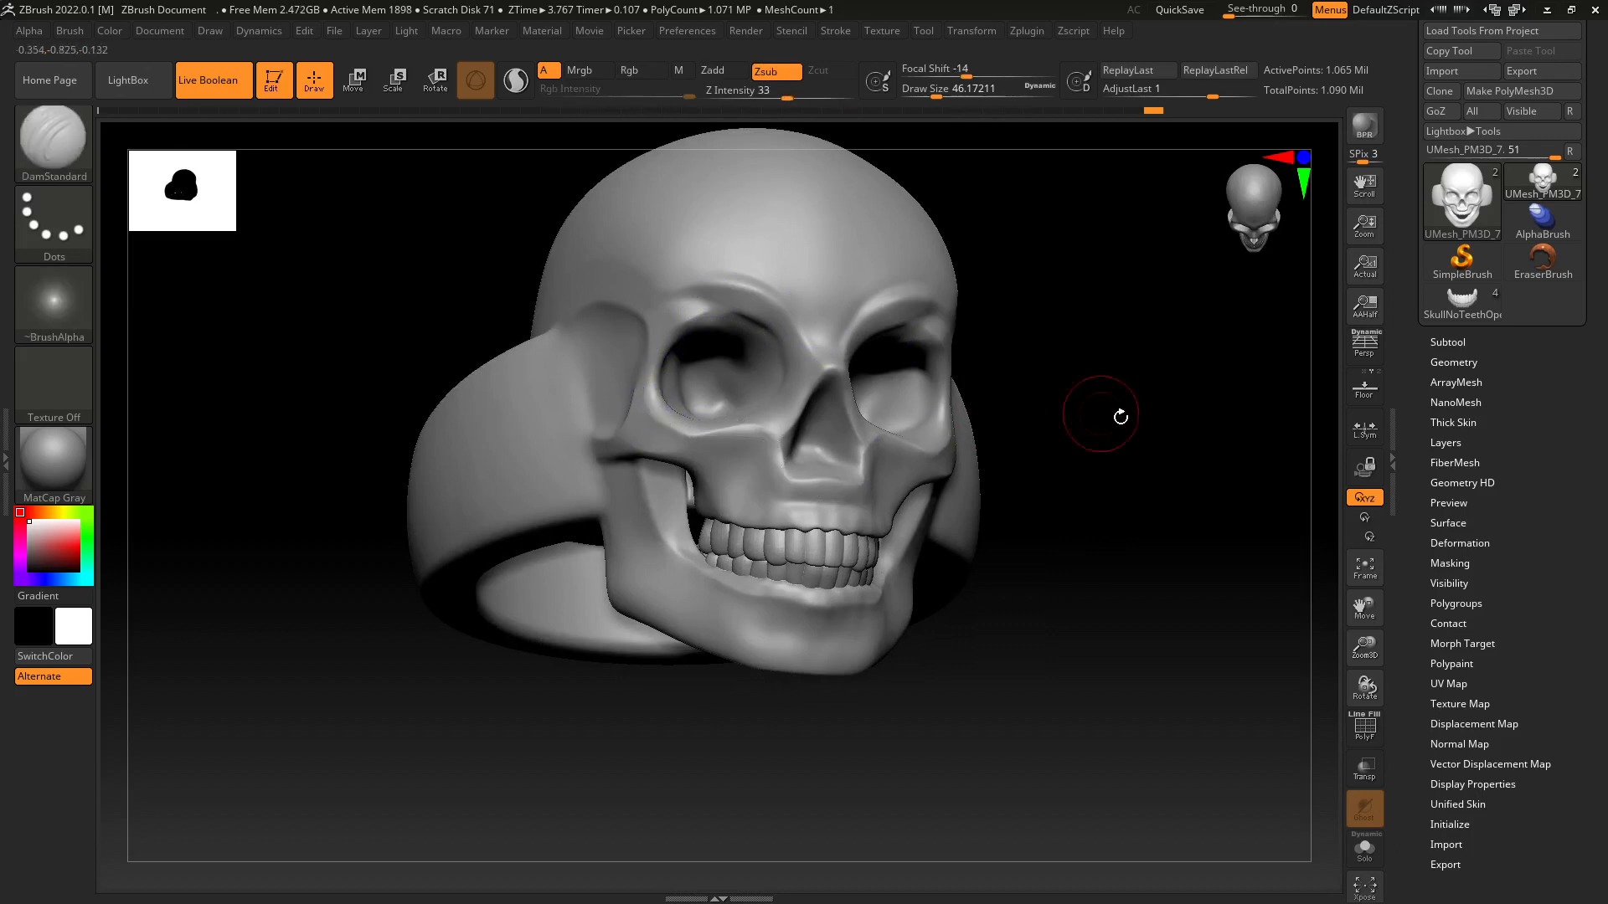
Soften the brow ridges above the eye sockets with the Smooth brush, checking both sides of the face.
left_click_drag(1098, 410, 1088, 466)
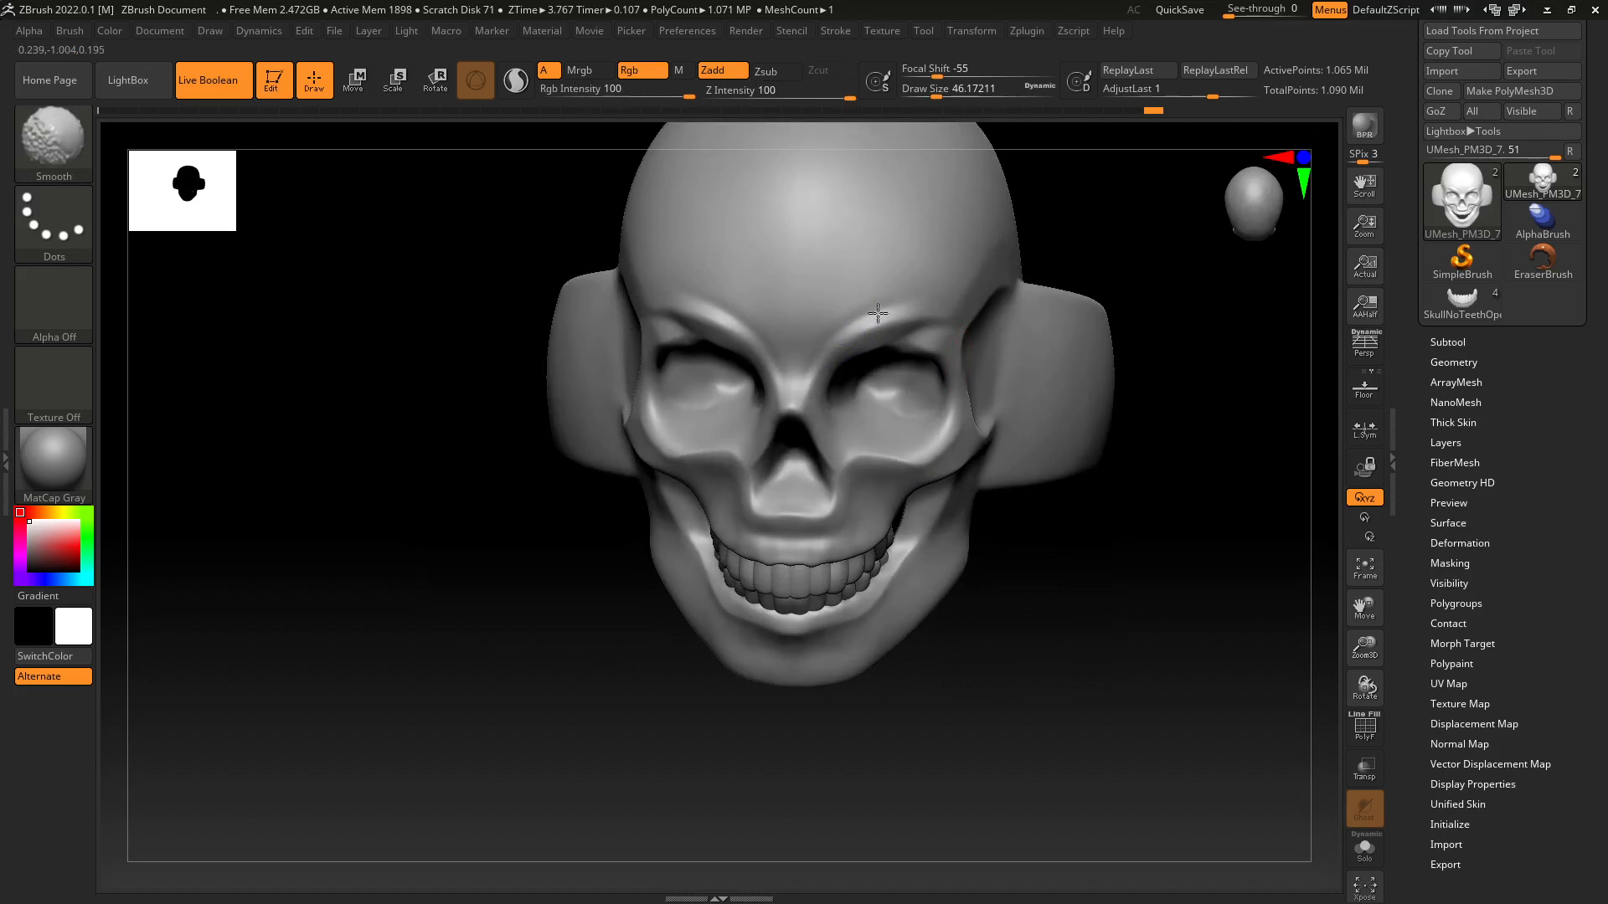
left_click_drag(1170, 477, 1030, 369)
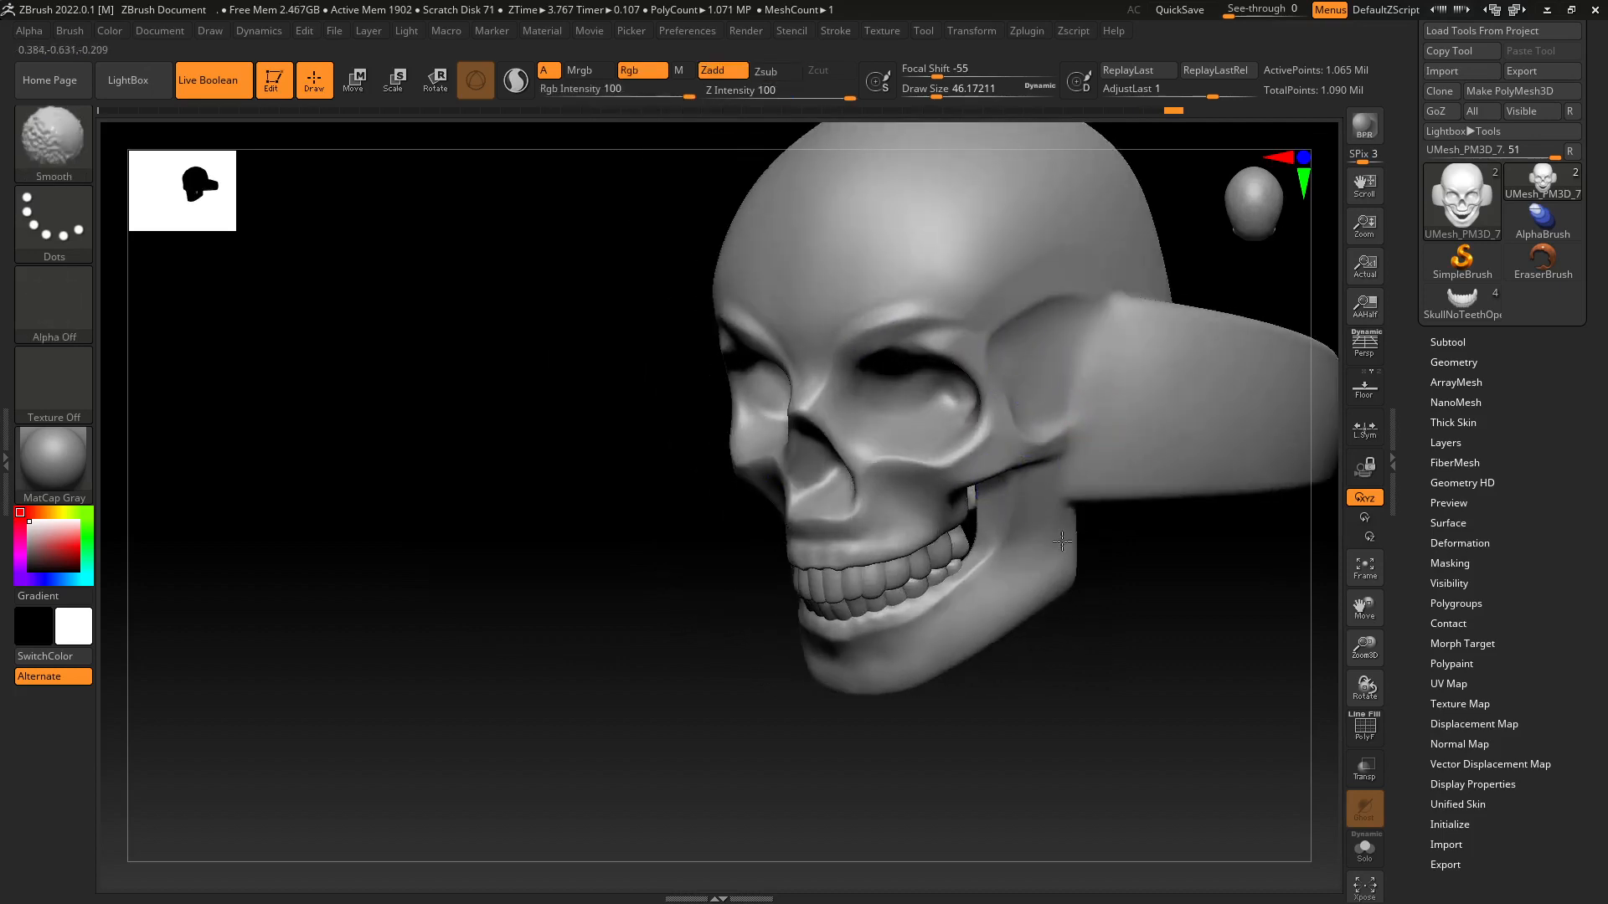
left_click_drag(658, 563, 610, 568)
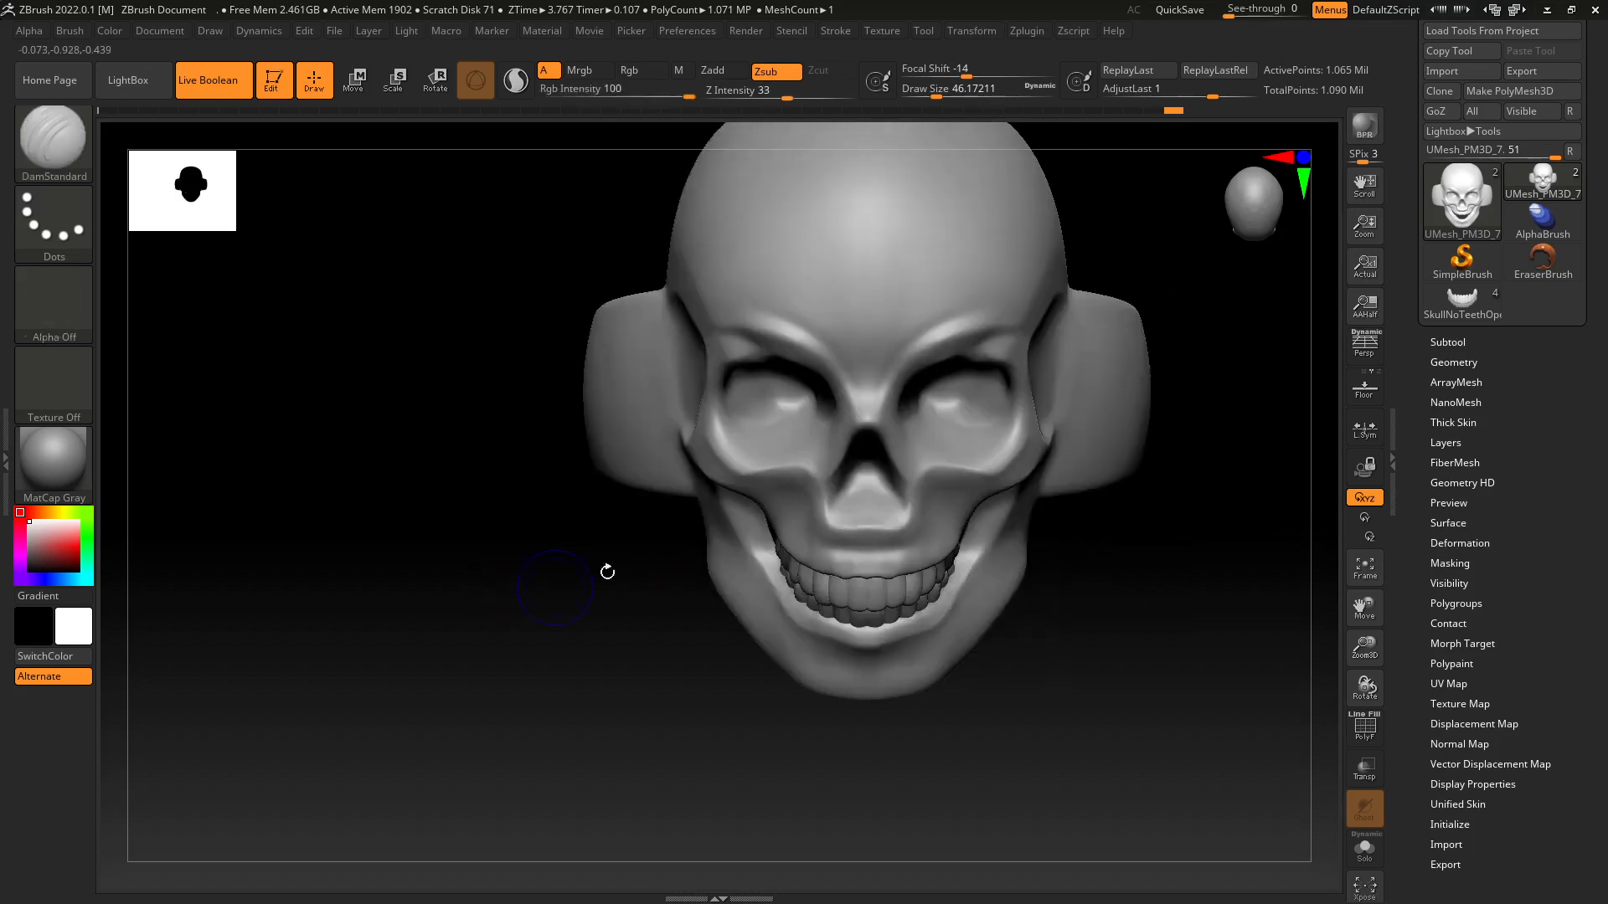
Examine the skull's face, cranium, jaw and ring band from the front, sides and below.
mouse_move(1010, 662)
left_mouse_down()
mouse_move(991, 656)
mouse_move(1016, 628)
mouse_move(991, 600)
mouse_move(1000, 722)
left_mouse_up()
mouse_move(1062, 435)
left_mouse_down()
mouse_move(1016, 410)
mouse_move(1038, 426)
left_mouse_up()
key("shift")
mouse_move(1038, 273)
left_mouse_down("alt")
mouse_move(1052, 377)
mouse_move(934, 382)
left_mouse_up("alt")
left_click_drag(1092, 445, 938, 337)
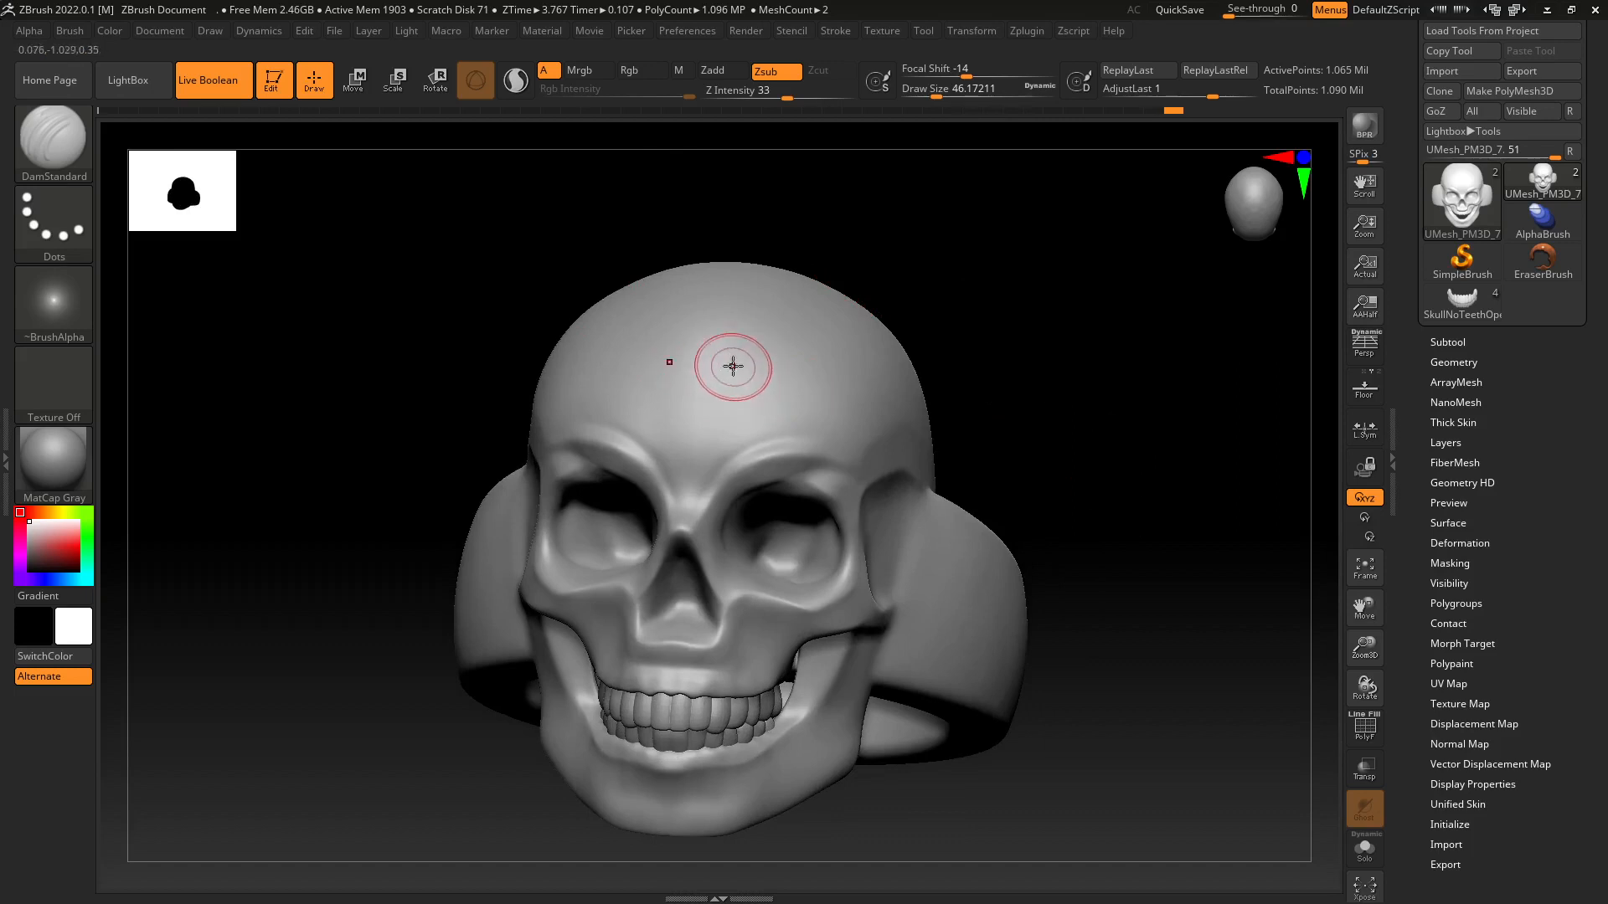
mouse_move(1174, 398)
left_mouse_down()
mouse_move(1077, 478)
mouse_move(1008, 420)
left_mouse_up()
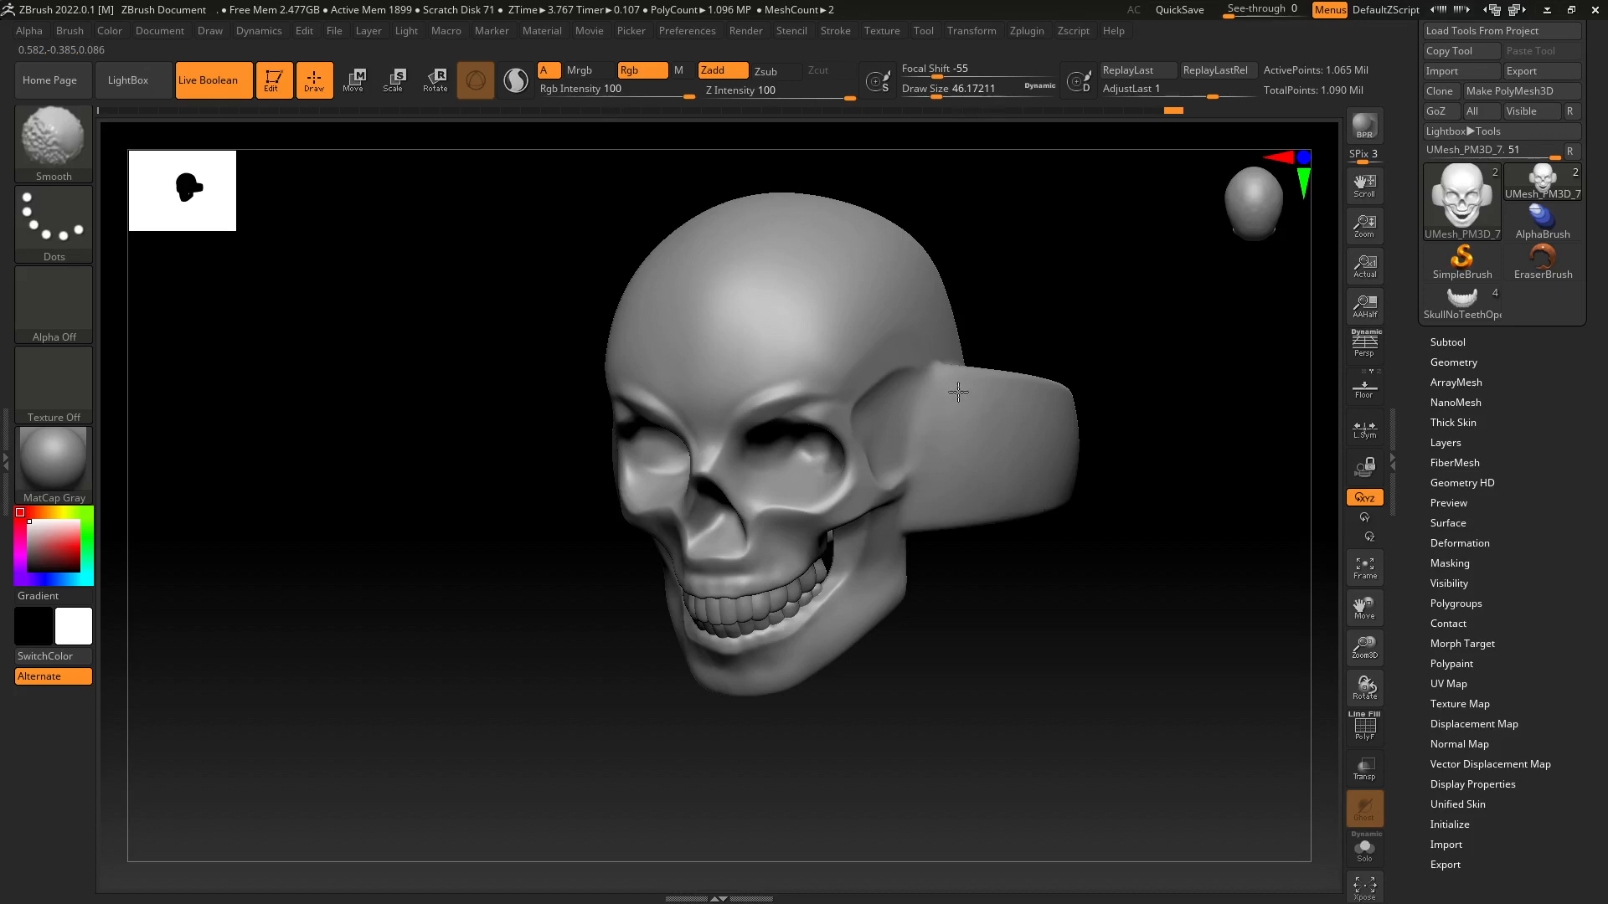
mouse_move(1114, 476)
left_mouse_down()
mouse_move(1163, 449)
mouse_move(1153, 438)
mouse_move(1113, 485)
mouse_move(1152, 477)
mouse_move(1088, 421)
mouse_move(1081, 522)
mouse_move(1109, 524)
mouse_move(1098, 480)
mouse_move(1095, 516)
mouse_move(1092, 499)
mouse_move(1038, 569)
left_mouse_up()
mouse_move(1095, 470)
left_mouse_down()
mouse_move(1116, 466)
mouse_move(1066, 528)
mouse_move(1030, 511)
left_mouse_up()
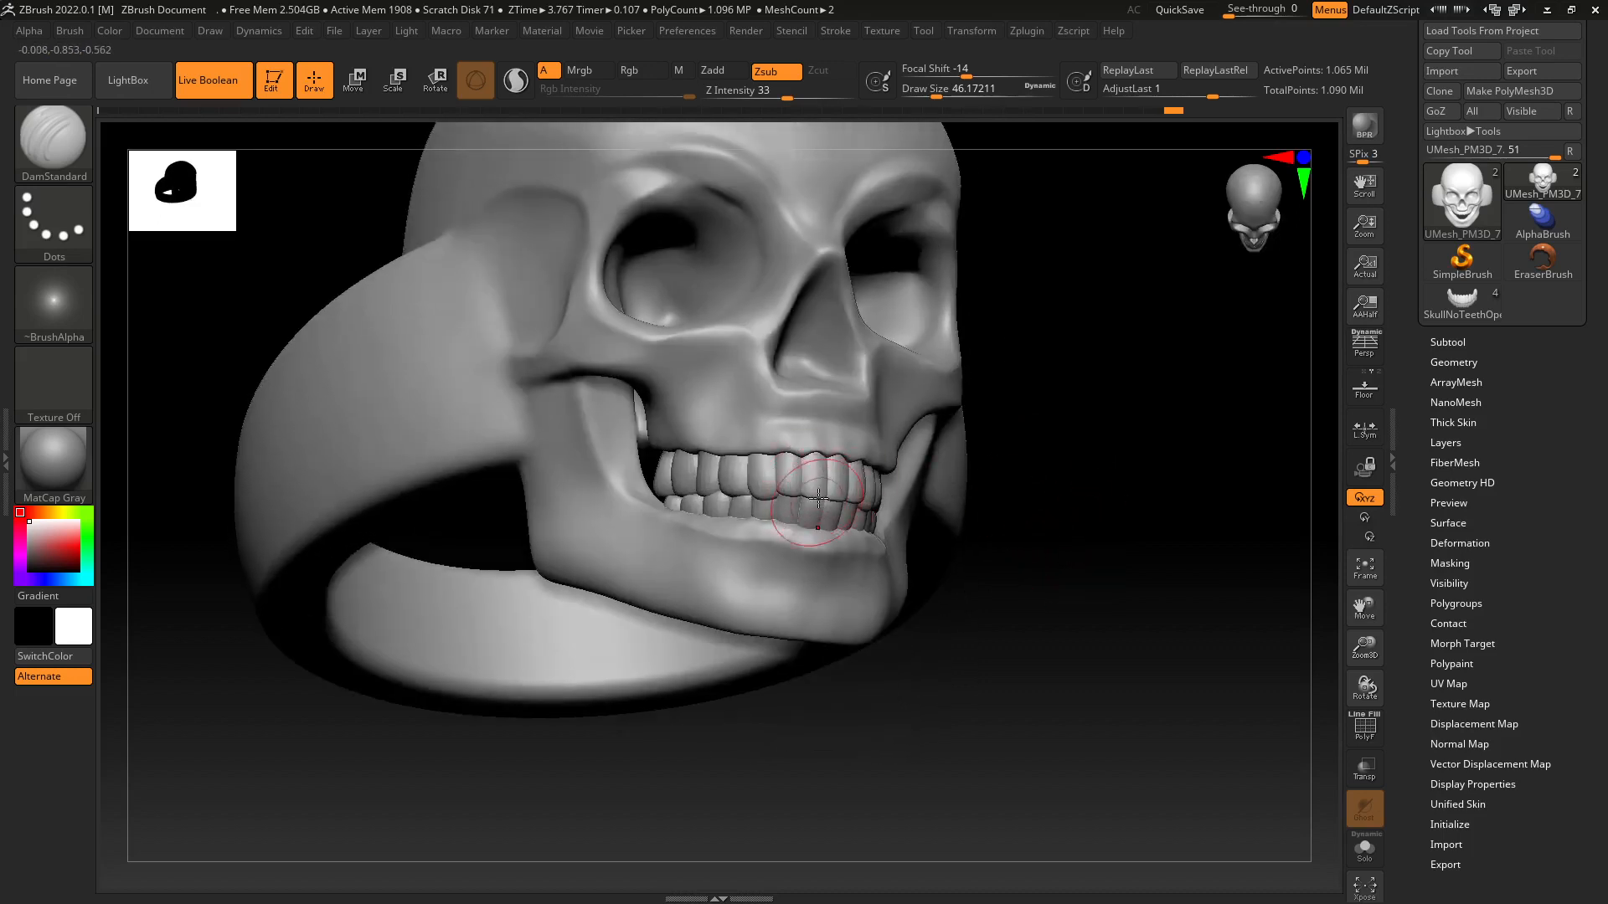
Merge the skull ring subtool down with the SkullNoTeethOpen3 teeth subtool into a single subtool.
left_click(1438, 340)
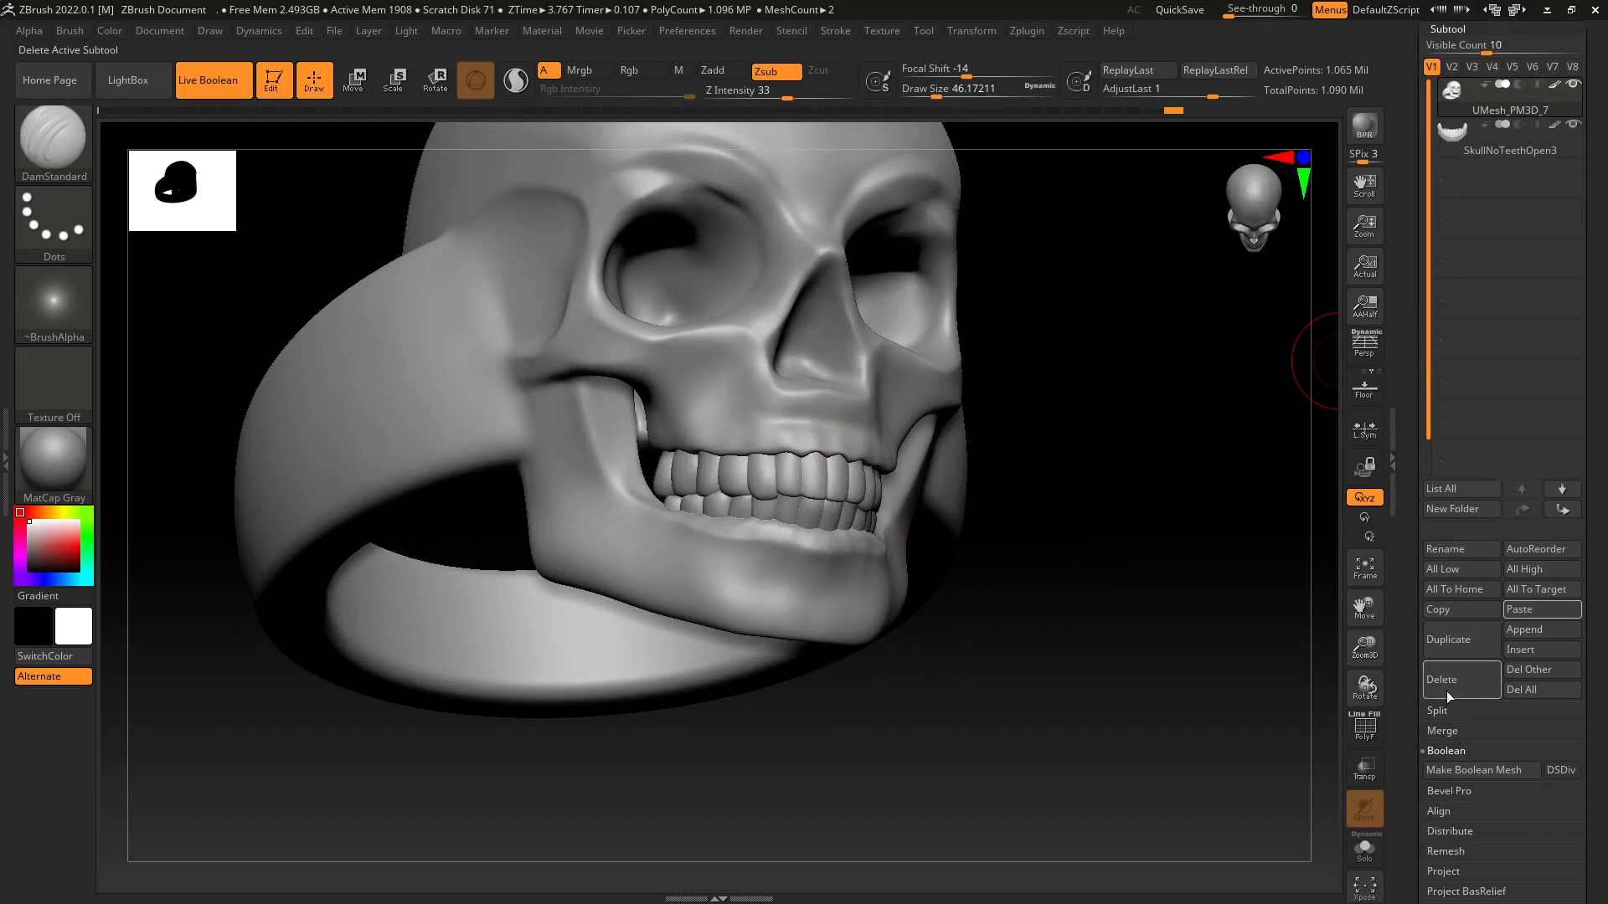
left_click(1448, 731)
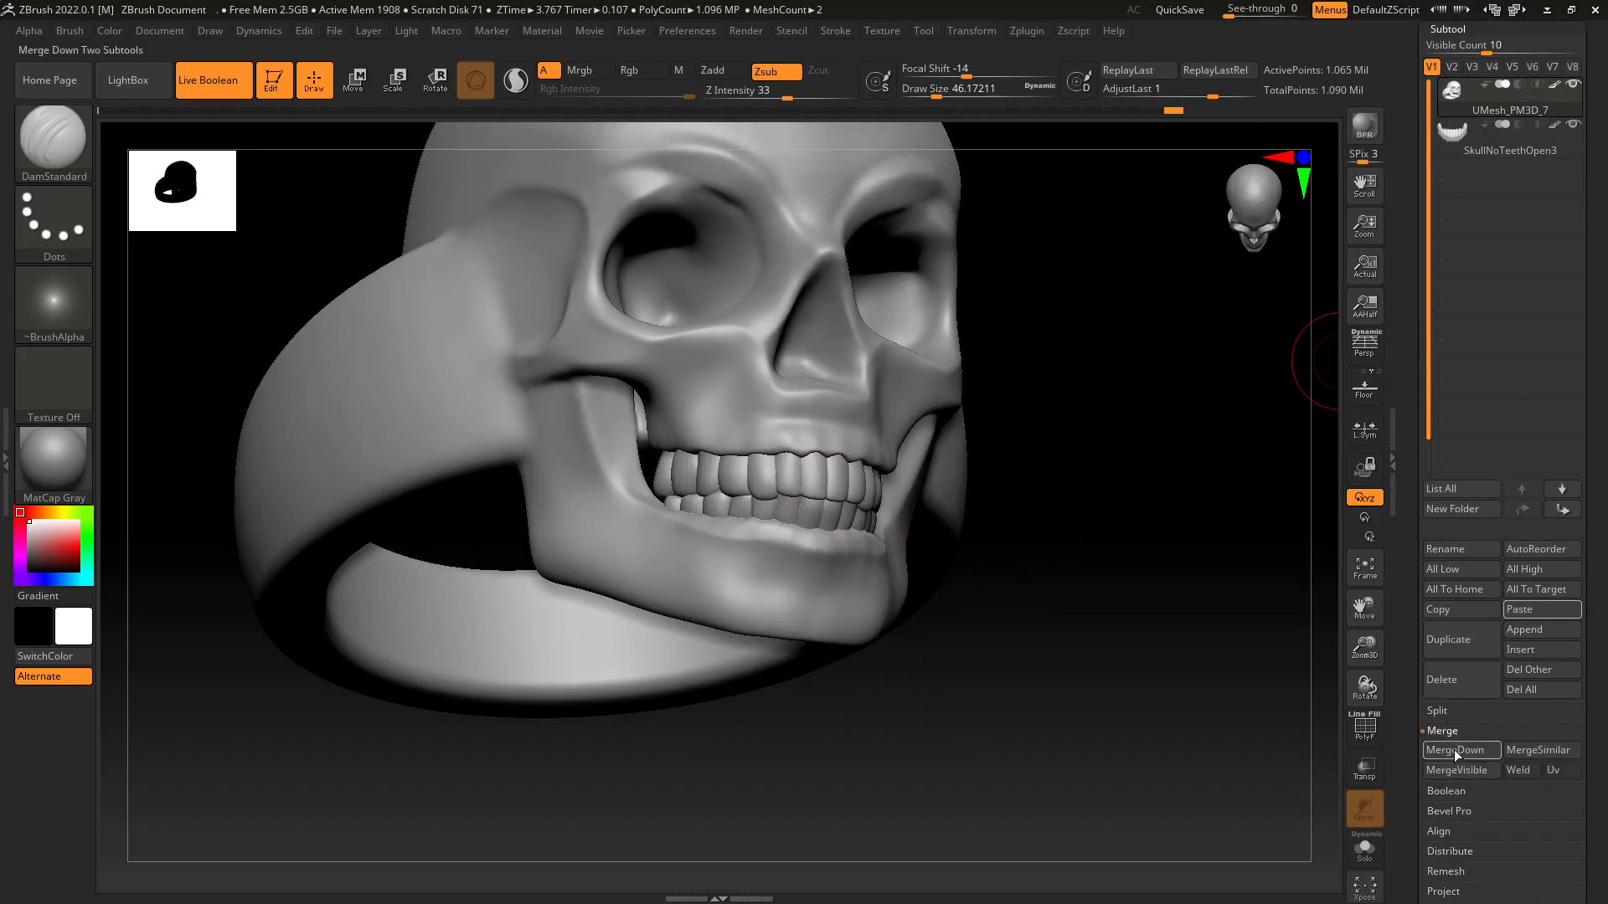
left_click(1453, 751)
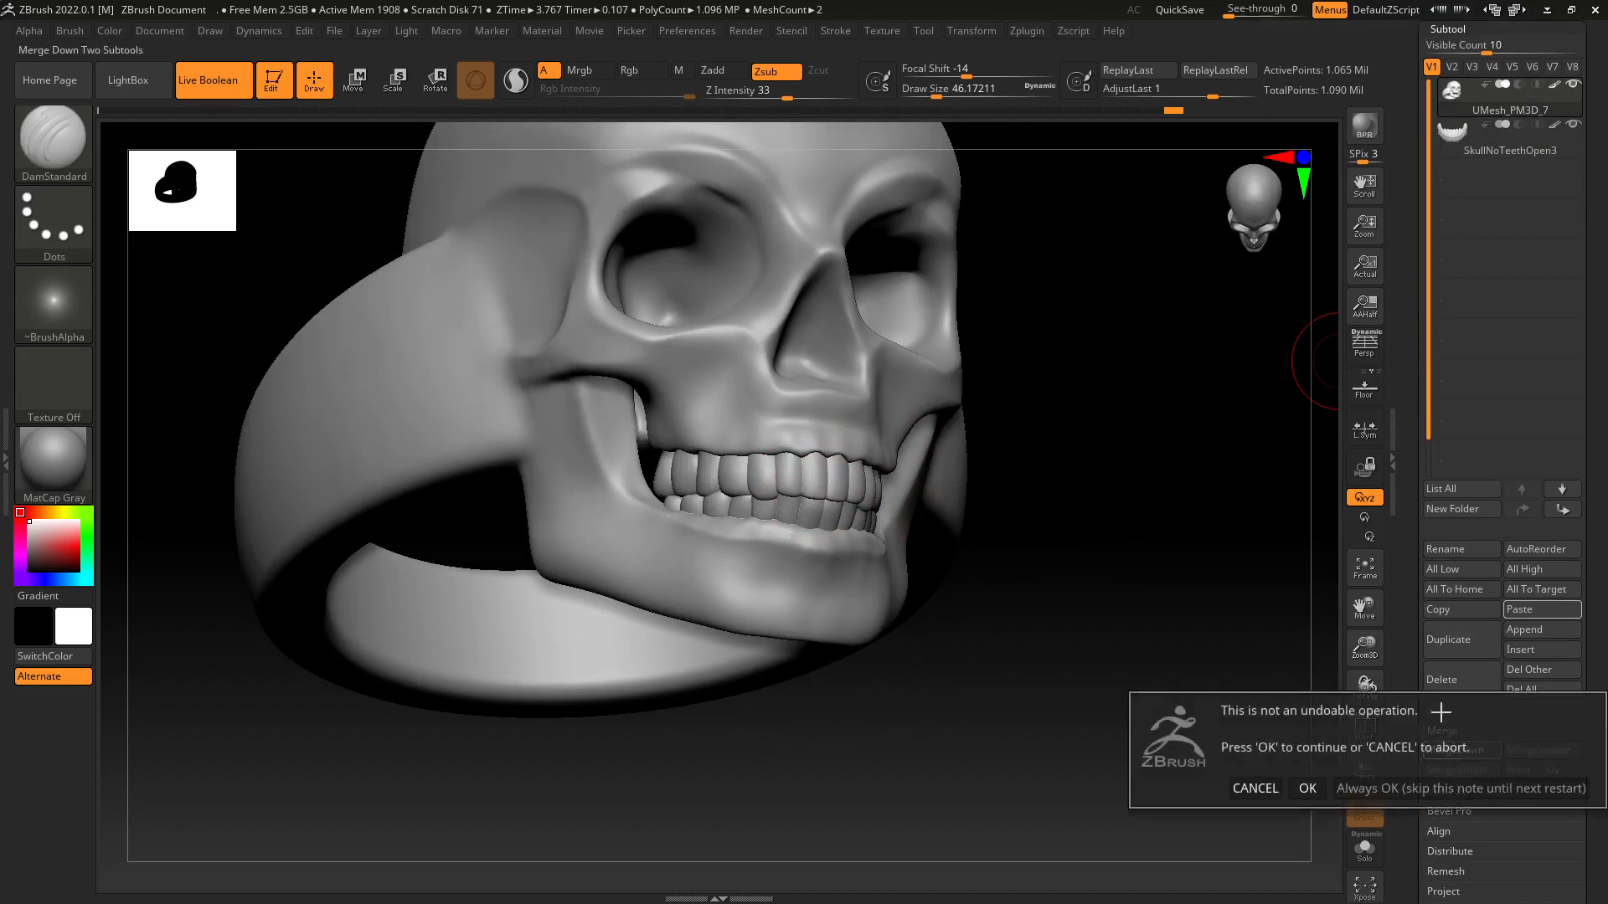
left_click(1308, 788)
Display the polyframe and inspect the separate polygroups of the skull and teeth up close.
left_click_drag(1132, 407, 1251, 659)
left_click(1359, 740)
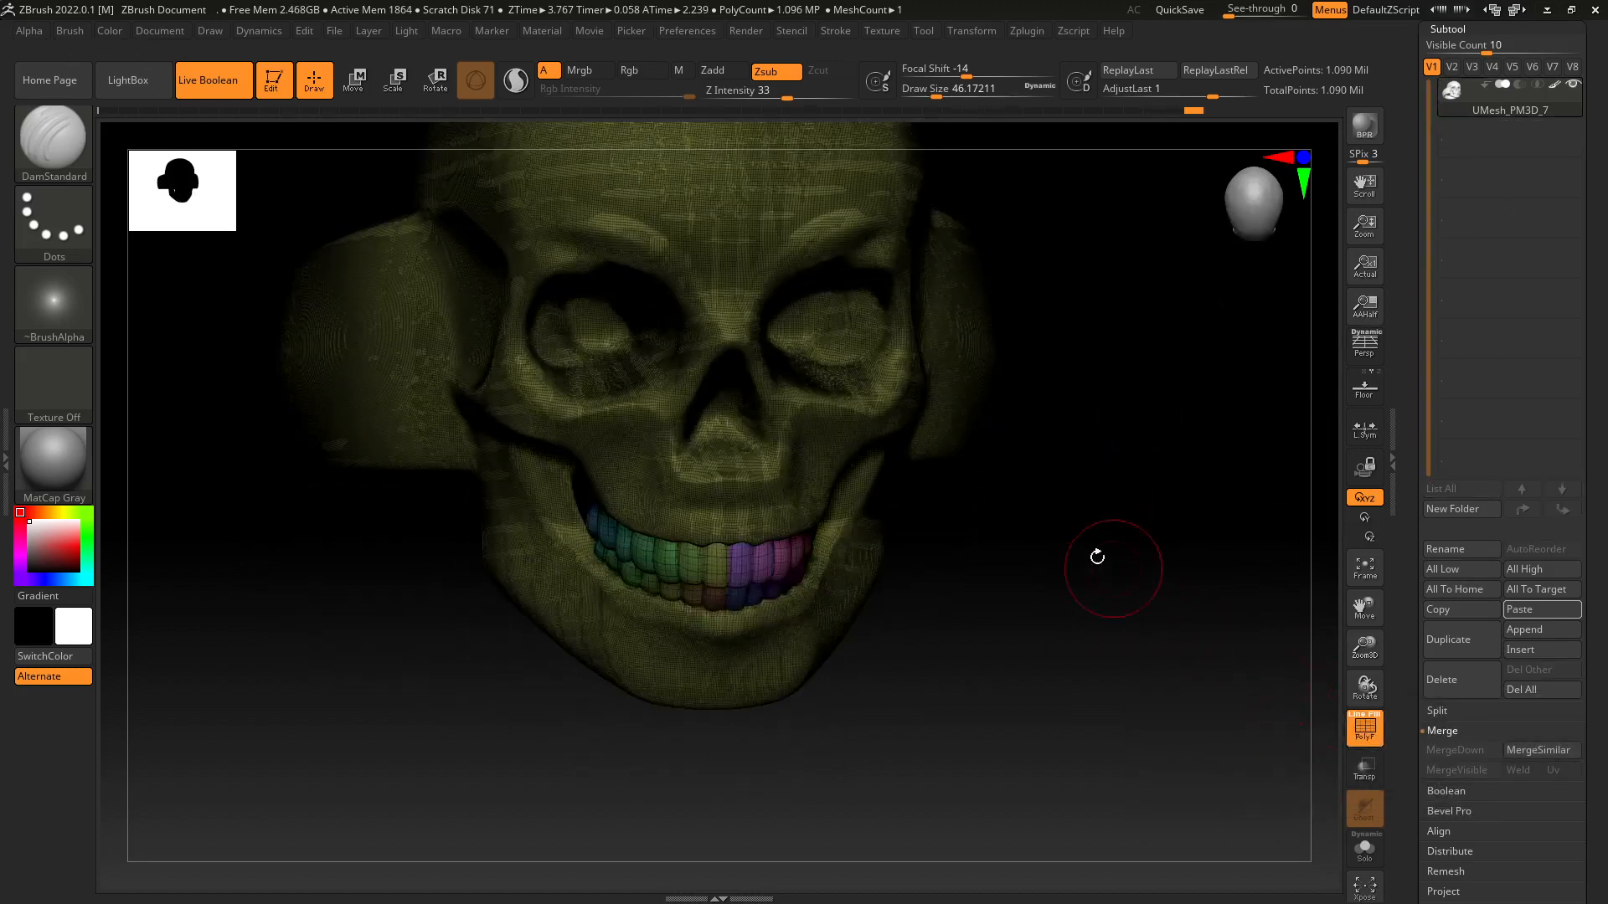
left_click_drag(1054, 570, 1016, 564, "alt")
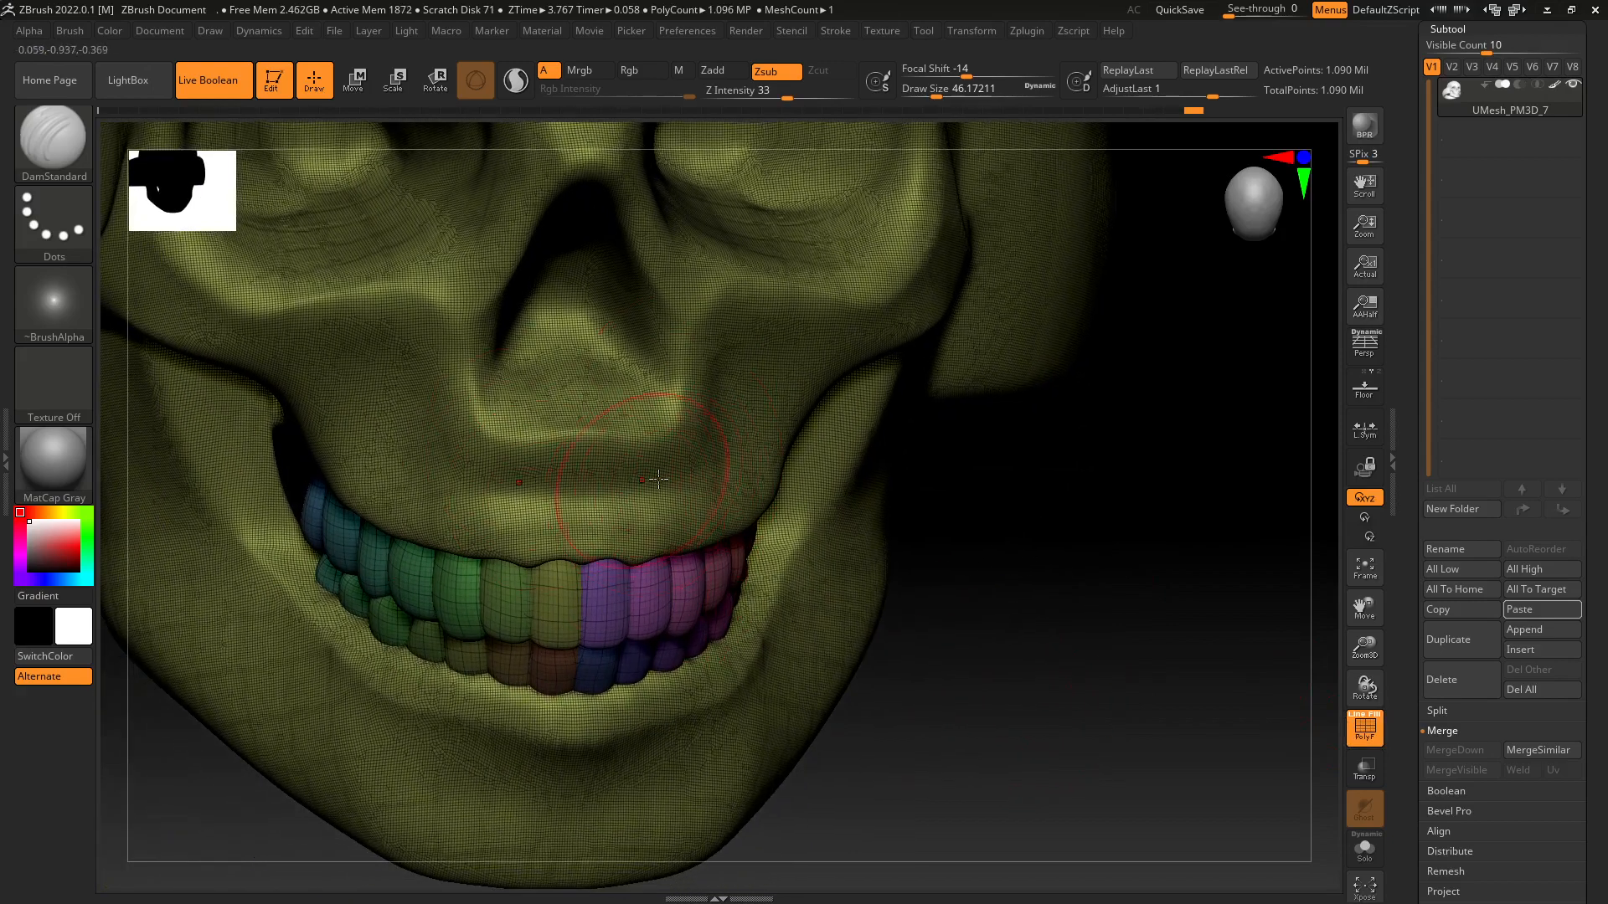
left_click_drag(920, 553, 986, 469)
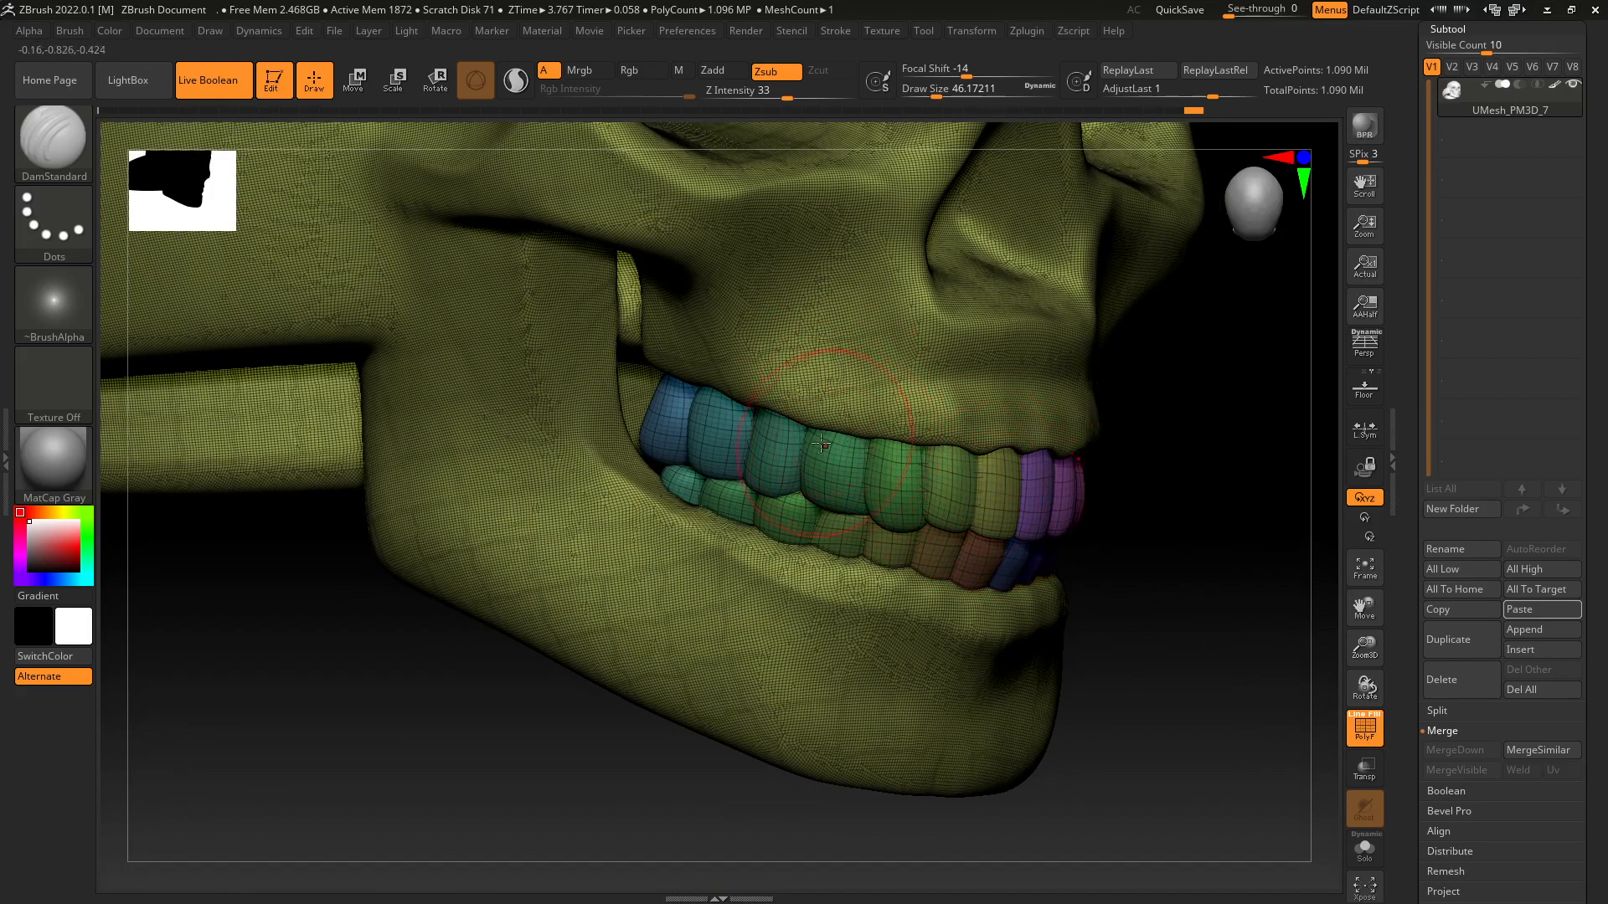
left_click_drag(1198, 567, 991, 686)
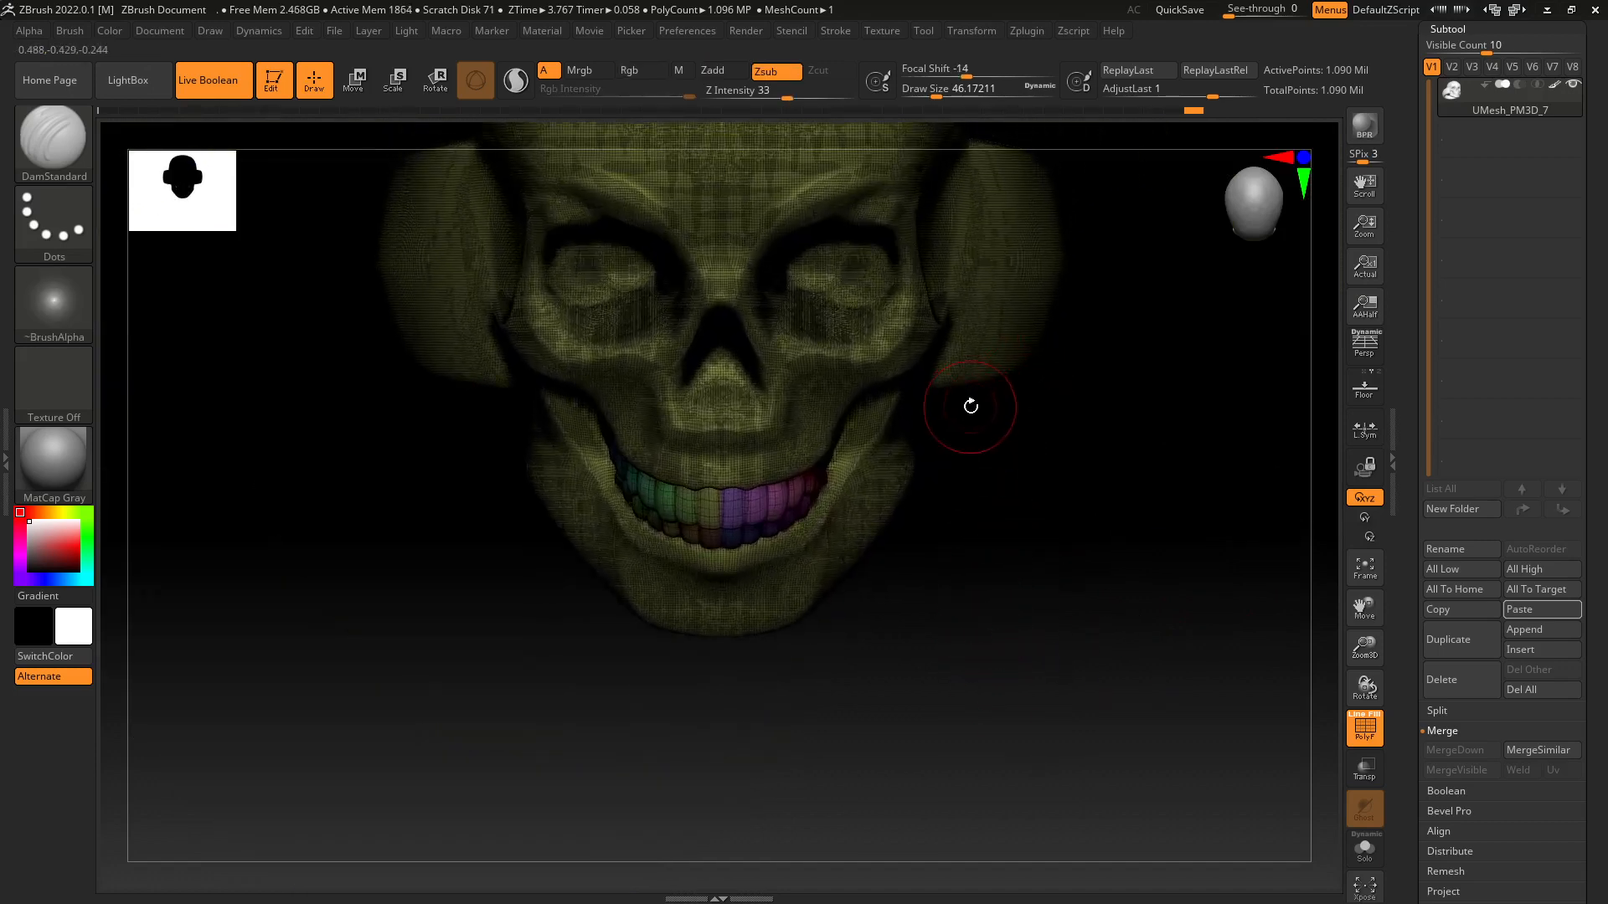
Isolate the skull's polygroup without the teeth and turn off the polyframe display.
left_click(953, 440, "ctrl+shift")
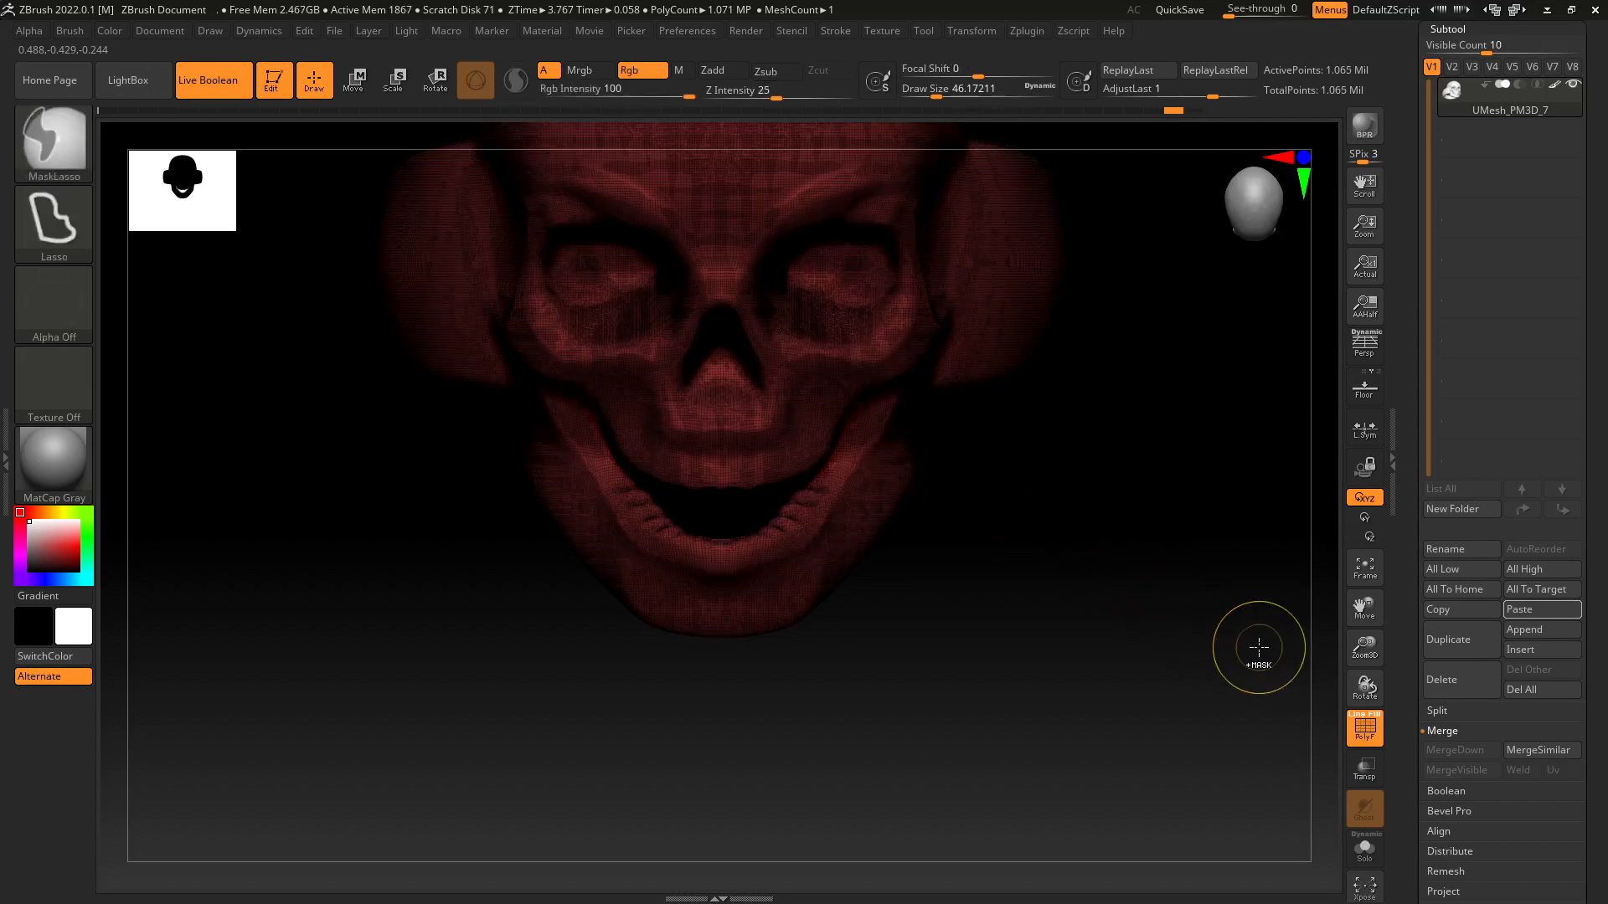
left_click_drag(1091, 600, 1013, 607)
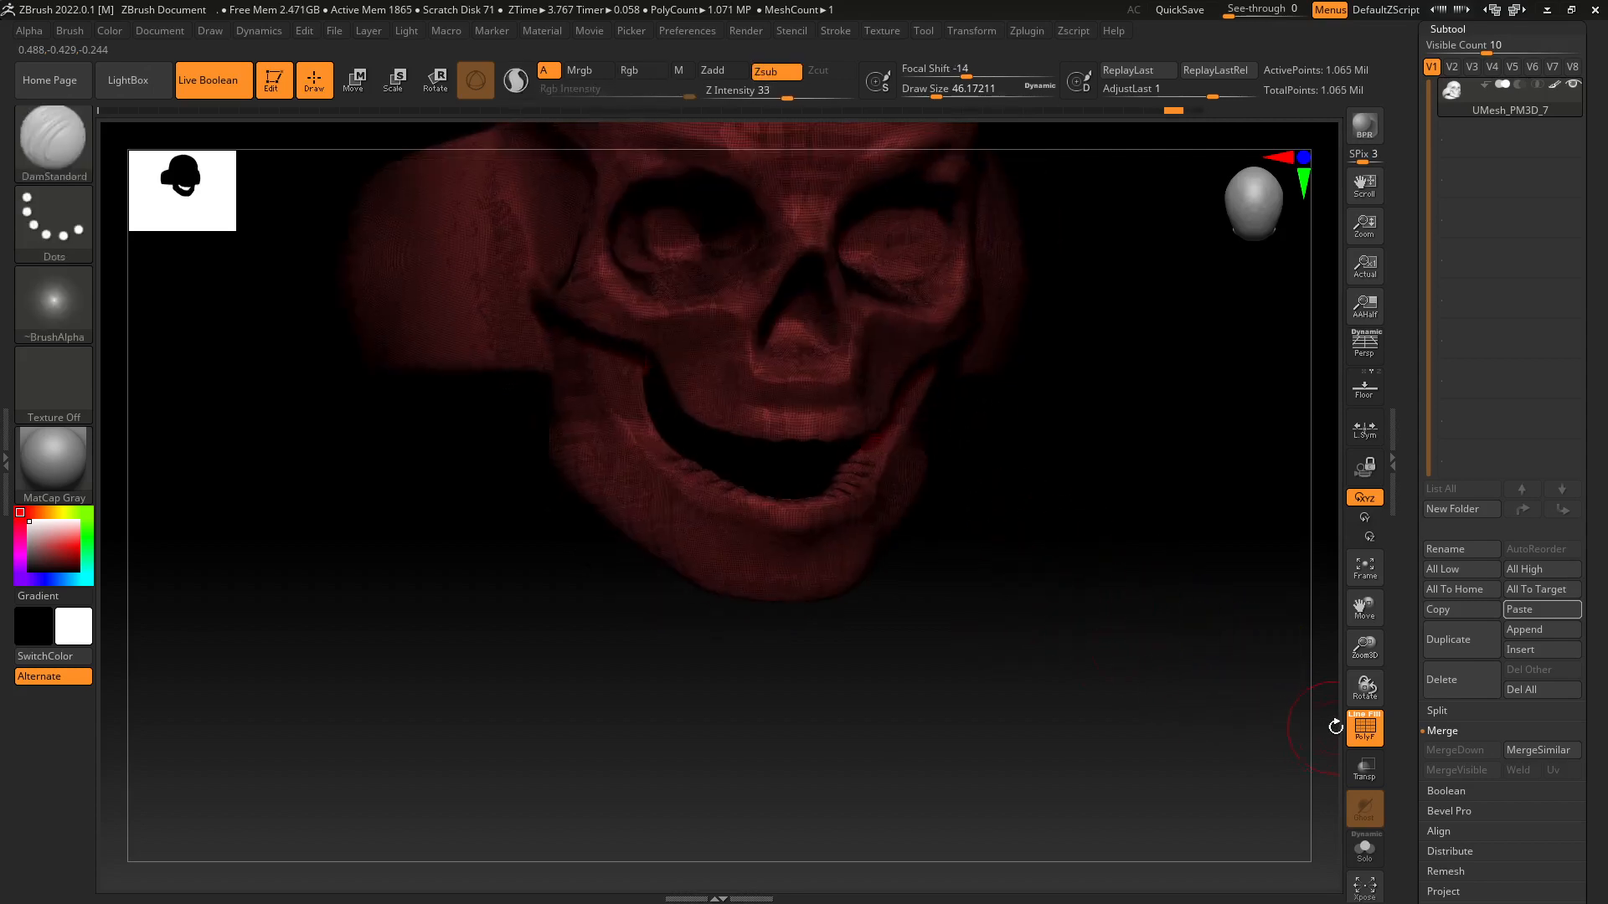
left_click(1364, 726)
left_click_drag(1038, 545, 1028, 584, "shift")
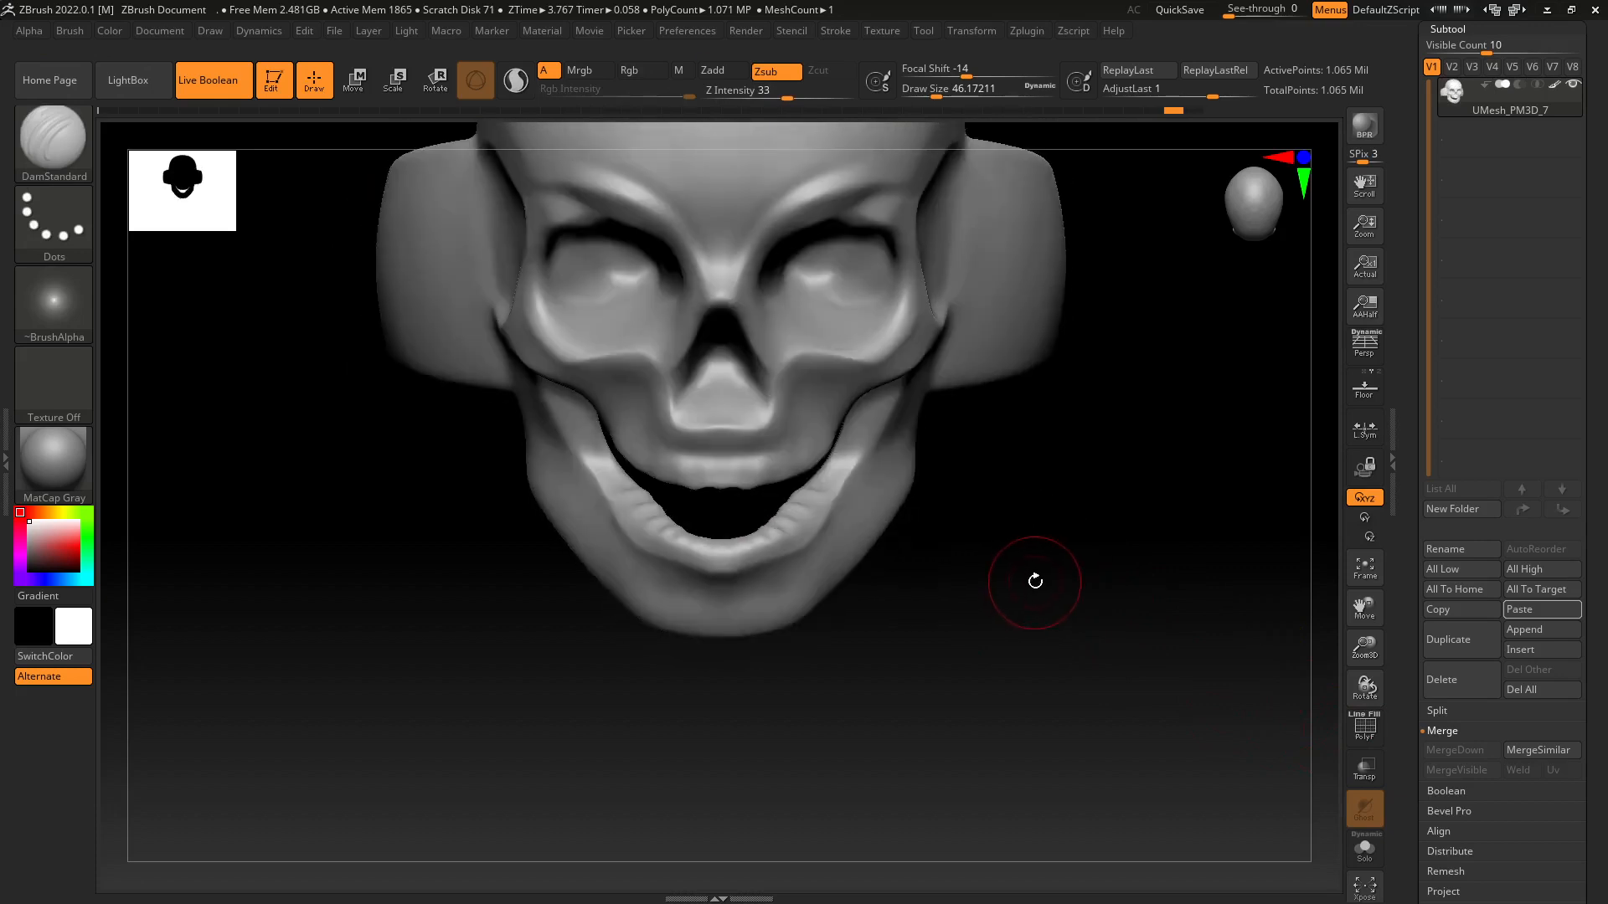
Unhide the teeth so that the whole merged mesh is shown again.
key("ctrl")
key("ctrl")
key("ctrl+shift")
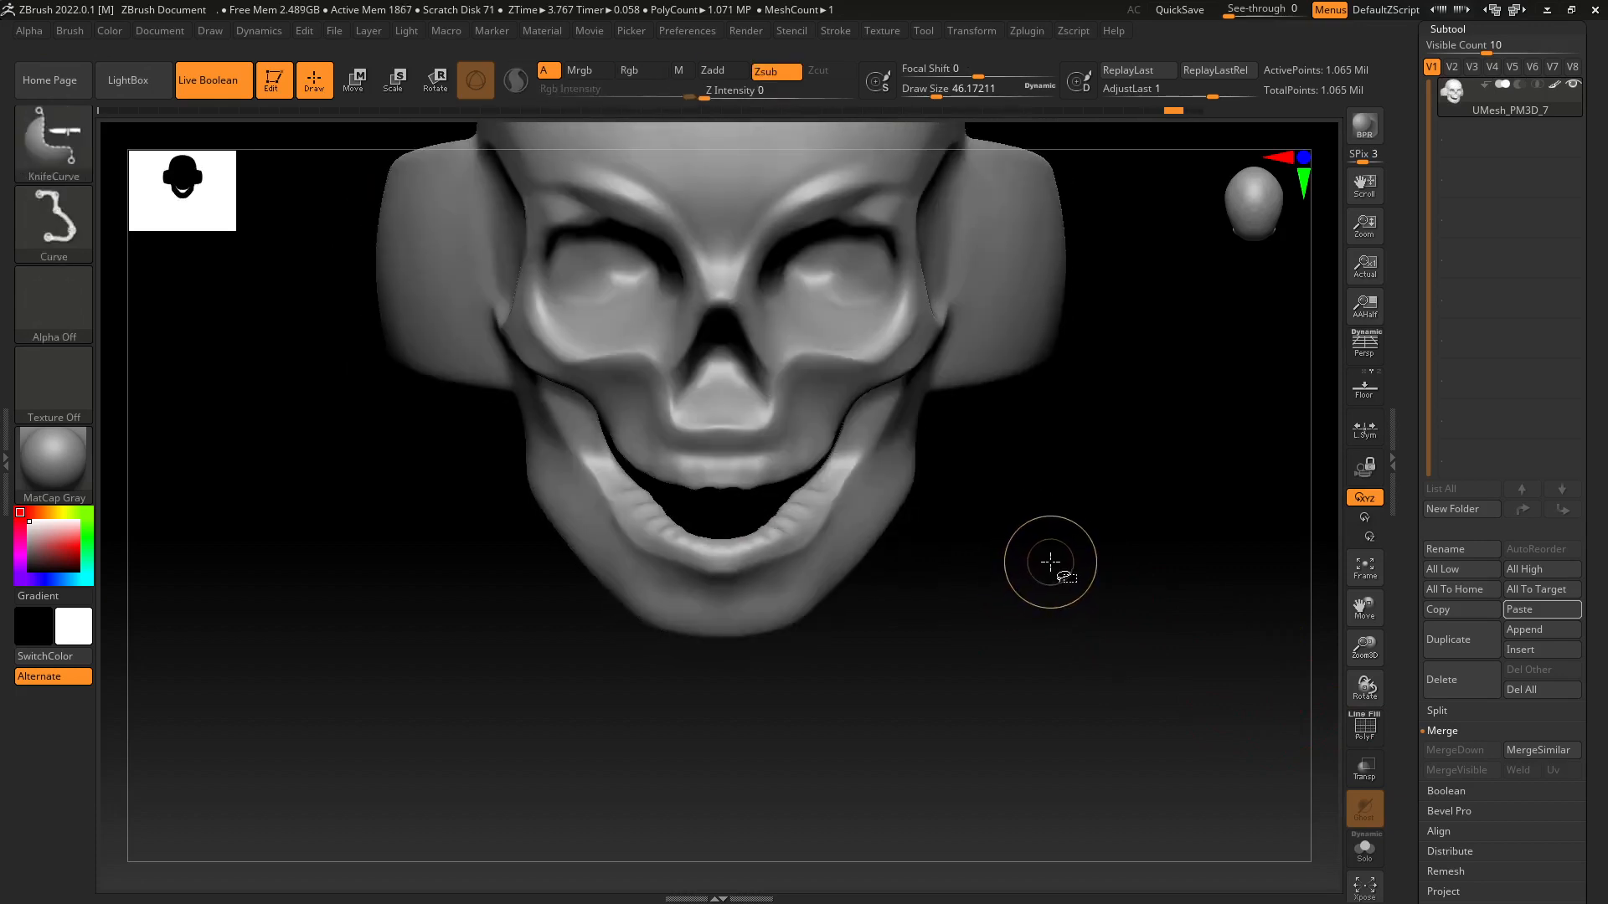
left_click(1051, 561, "ctrl+shift")
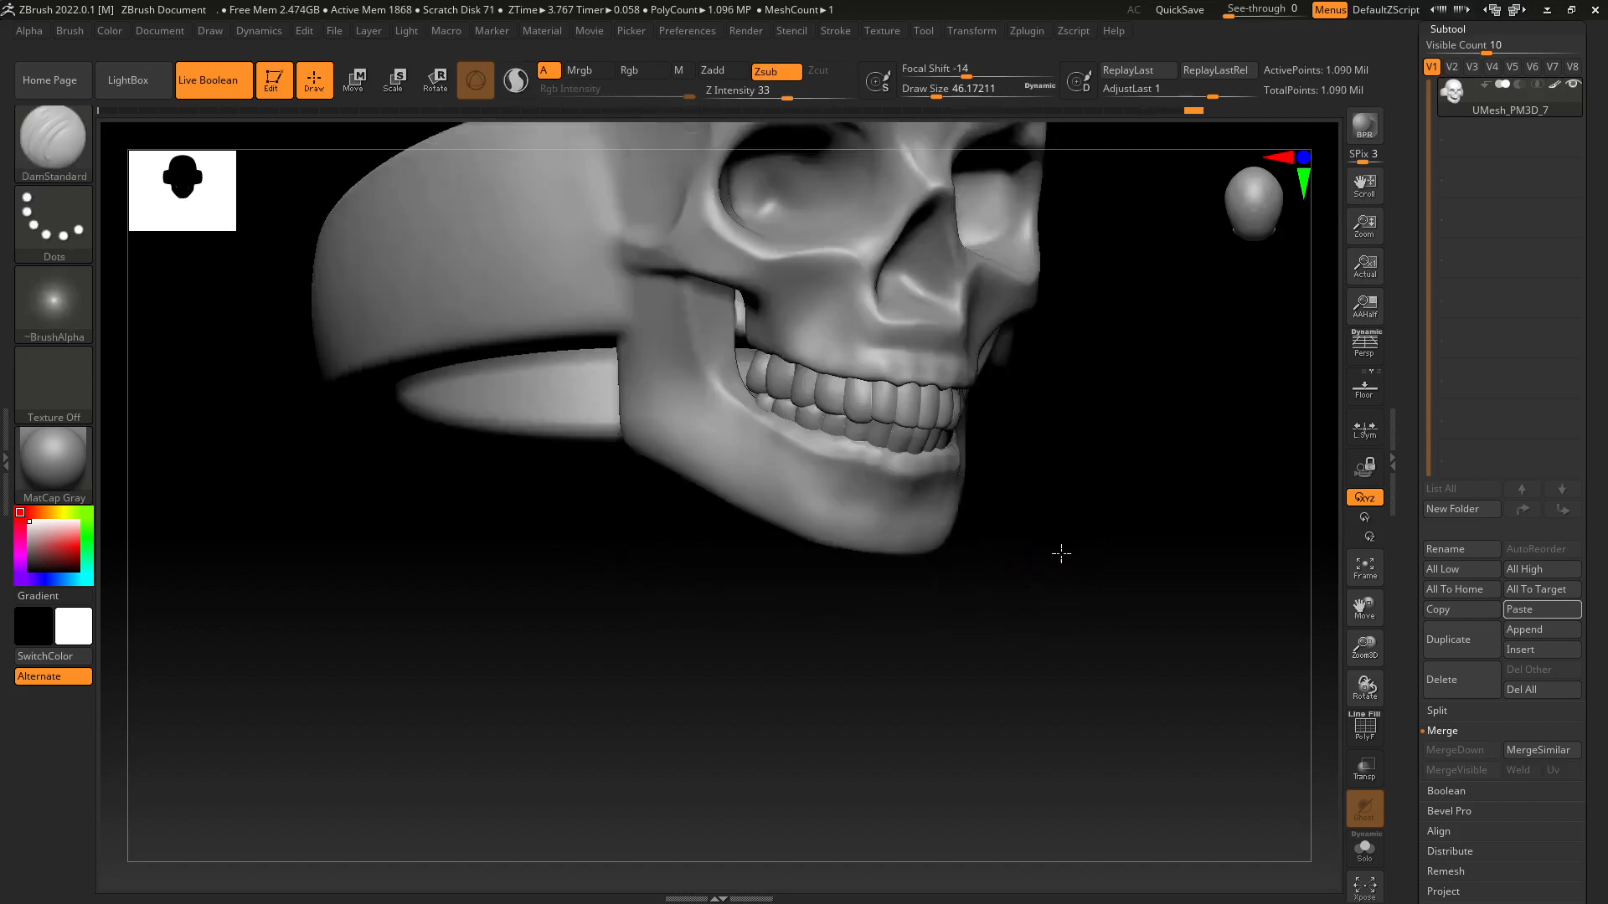
Examine how the teeth sit between the upper and lower jaws from several angles.
mouse_move(1061, 554)
left_mouse_down()
mouse_move(1048, 611)
mouse_move(1000, 503)
mouse_move(1016, 531)
mouse_move(603, 365)
left_mouse_up()
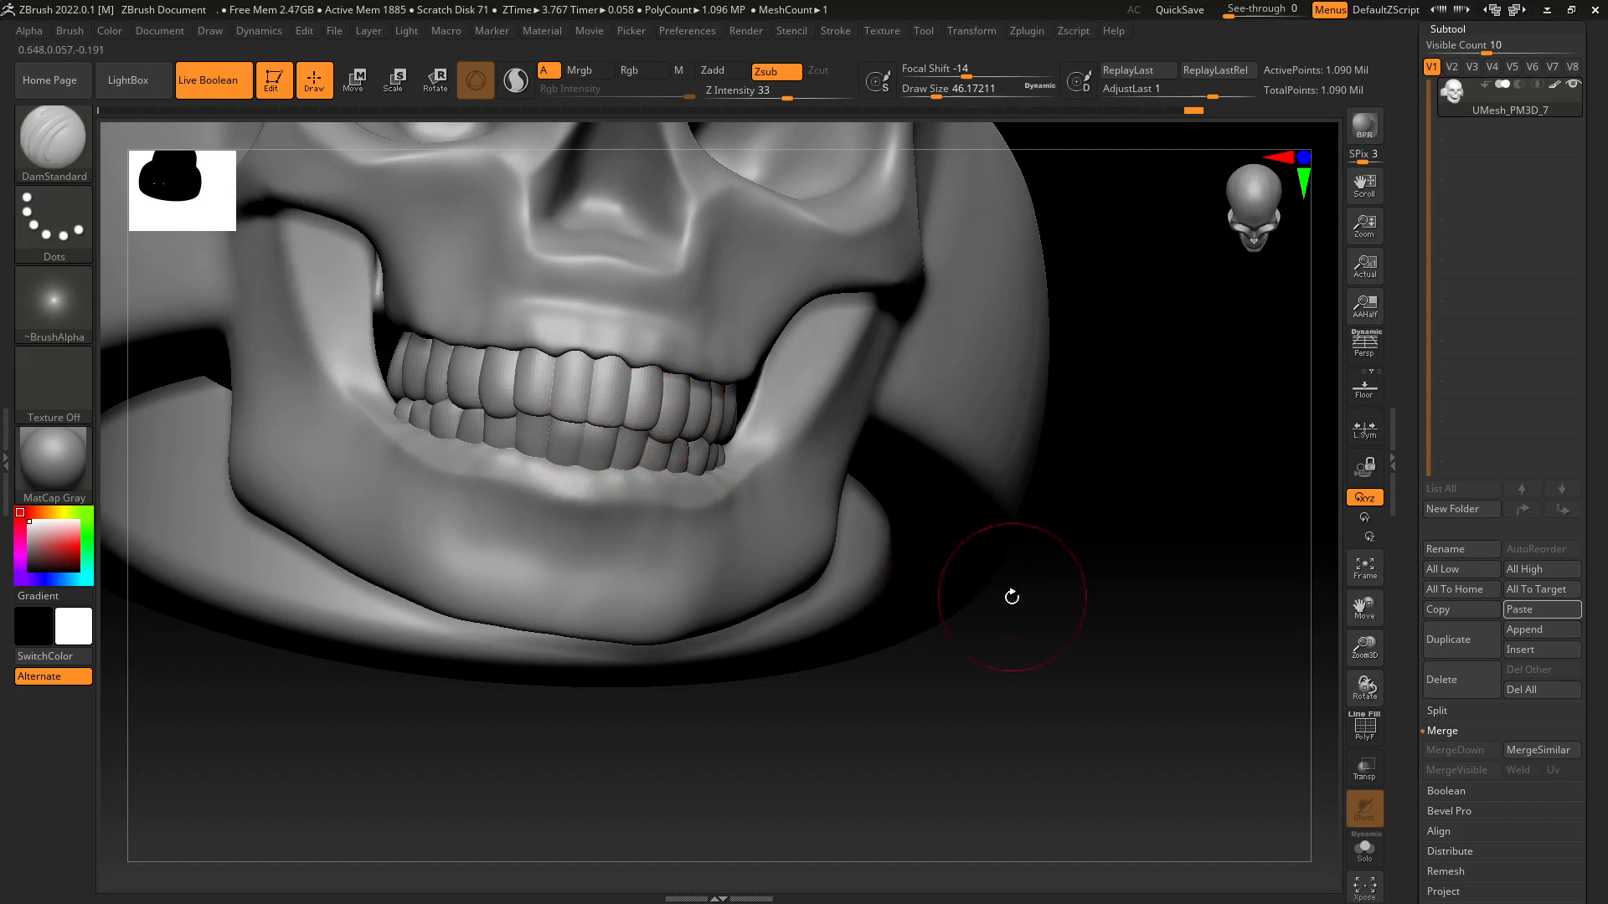
mouse_move(1012, 597)
left_mouse_down("alt")
mouse_move(1038, 592)
mouse_move(1023, 632)
mouse_move(984, 582)
left_mouse_up("alt")
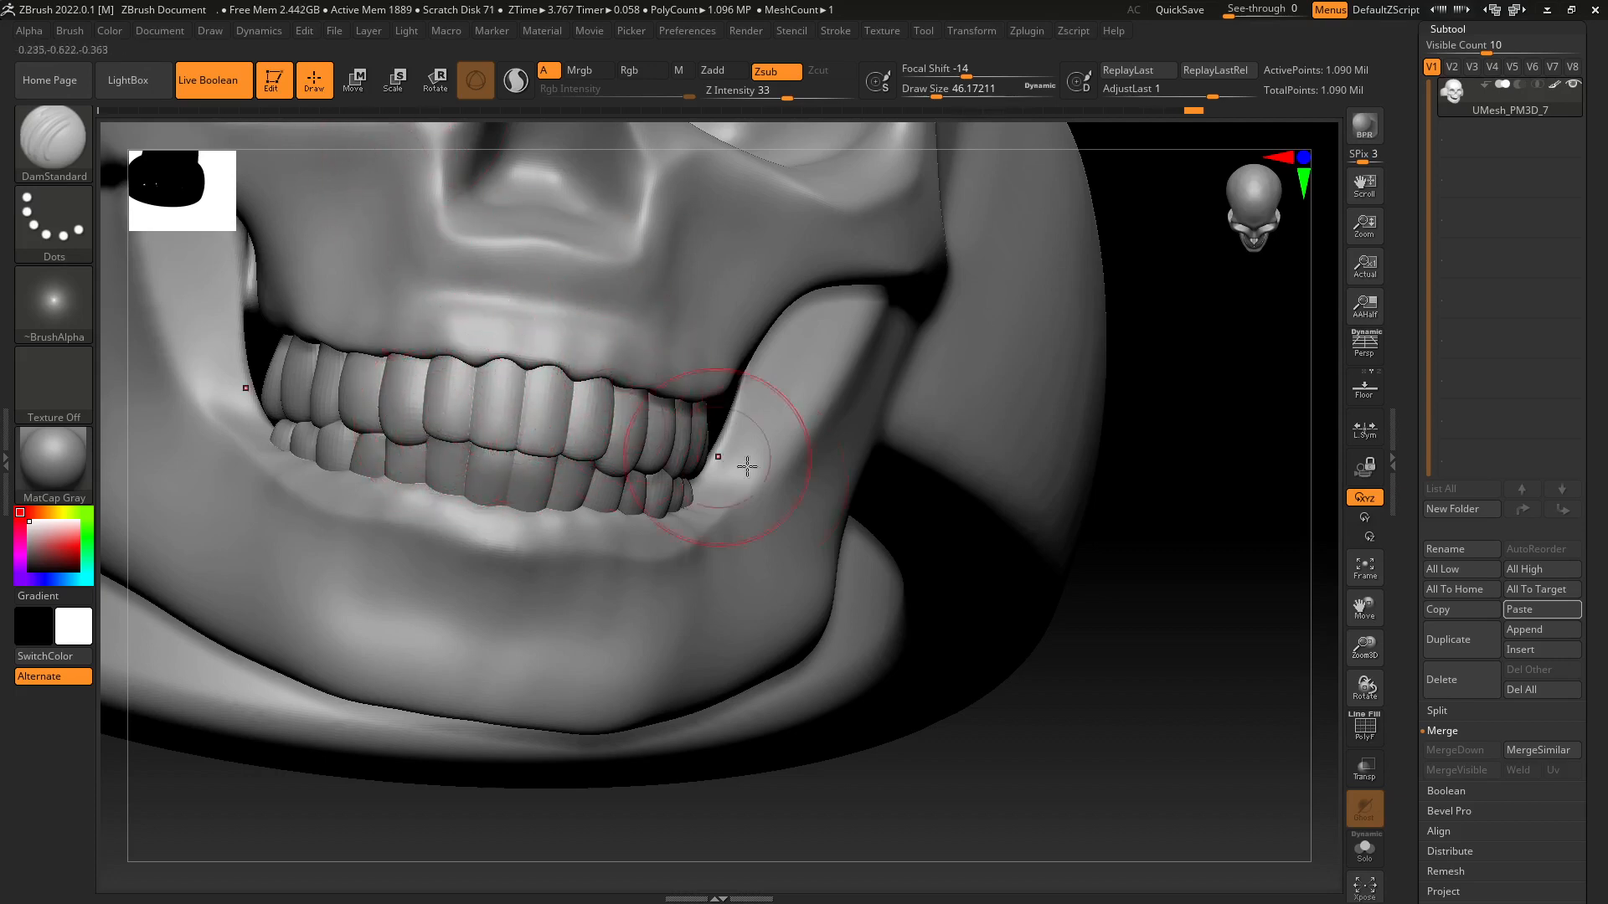
left_click_drag(1220, 524, 1181, 572)
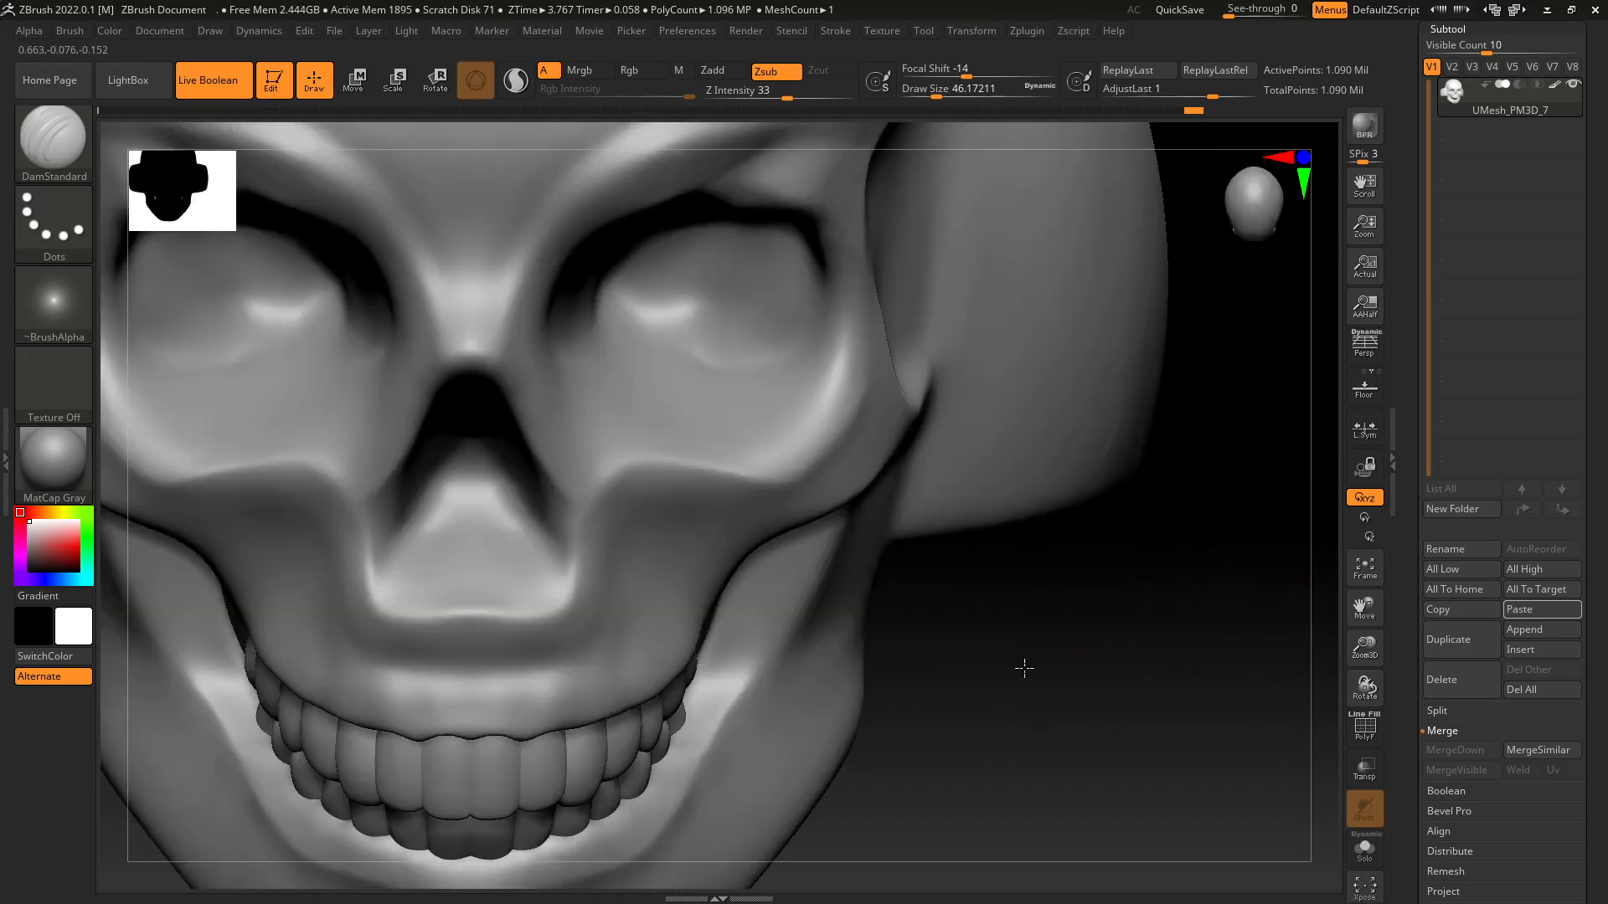
left_click_drag(1023, 667, 922, 610, "alt")
left_click_drag(973, 662, 990, 573)
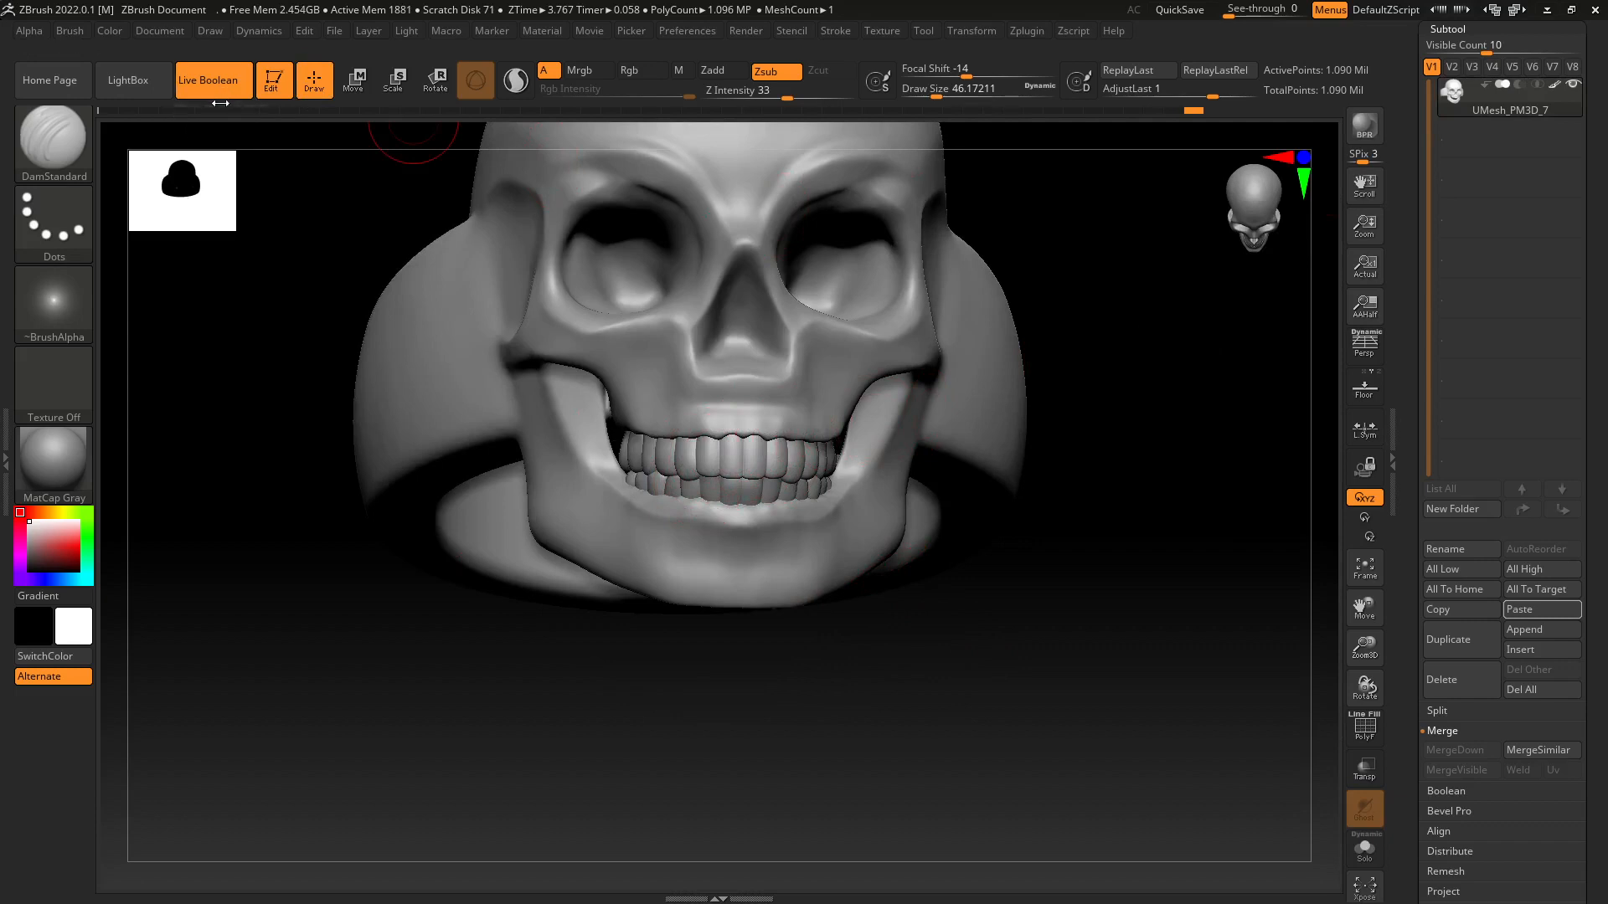
left_click_drag(1059, 538, 1049, 666)
mouse_move(1065, 588)
left_mouse_down()
mouse_move(1038, 657)
mouse_move(1005, 632)
mouse_move(998, 557)
mouse_move(934, 665)
mouse_move(973, 600)
mouse_move(996, 712)
left_mouse_up()
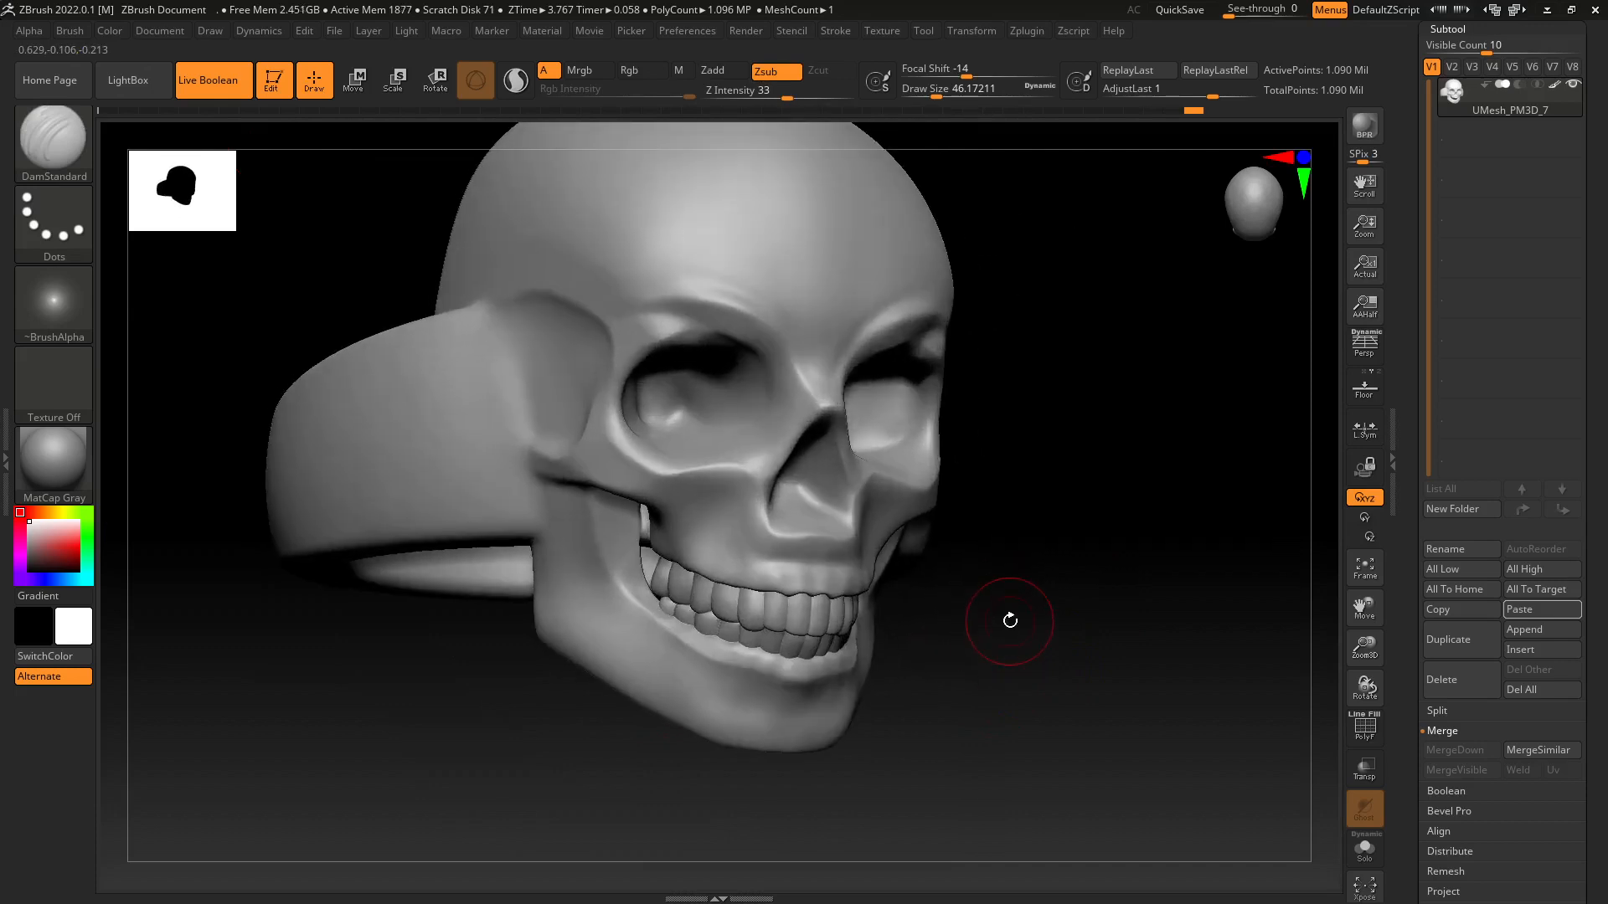
Set the brush draw size to about 94 and smooth the outer side of the ring band behind the temple.
key("s")
left_click_drag(1016, 629, 1030, 631)
left_click_drag(563, 409, 440, 406, "shift")
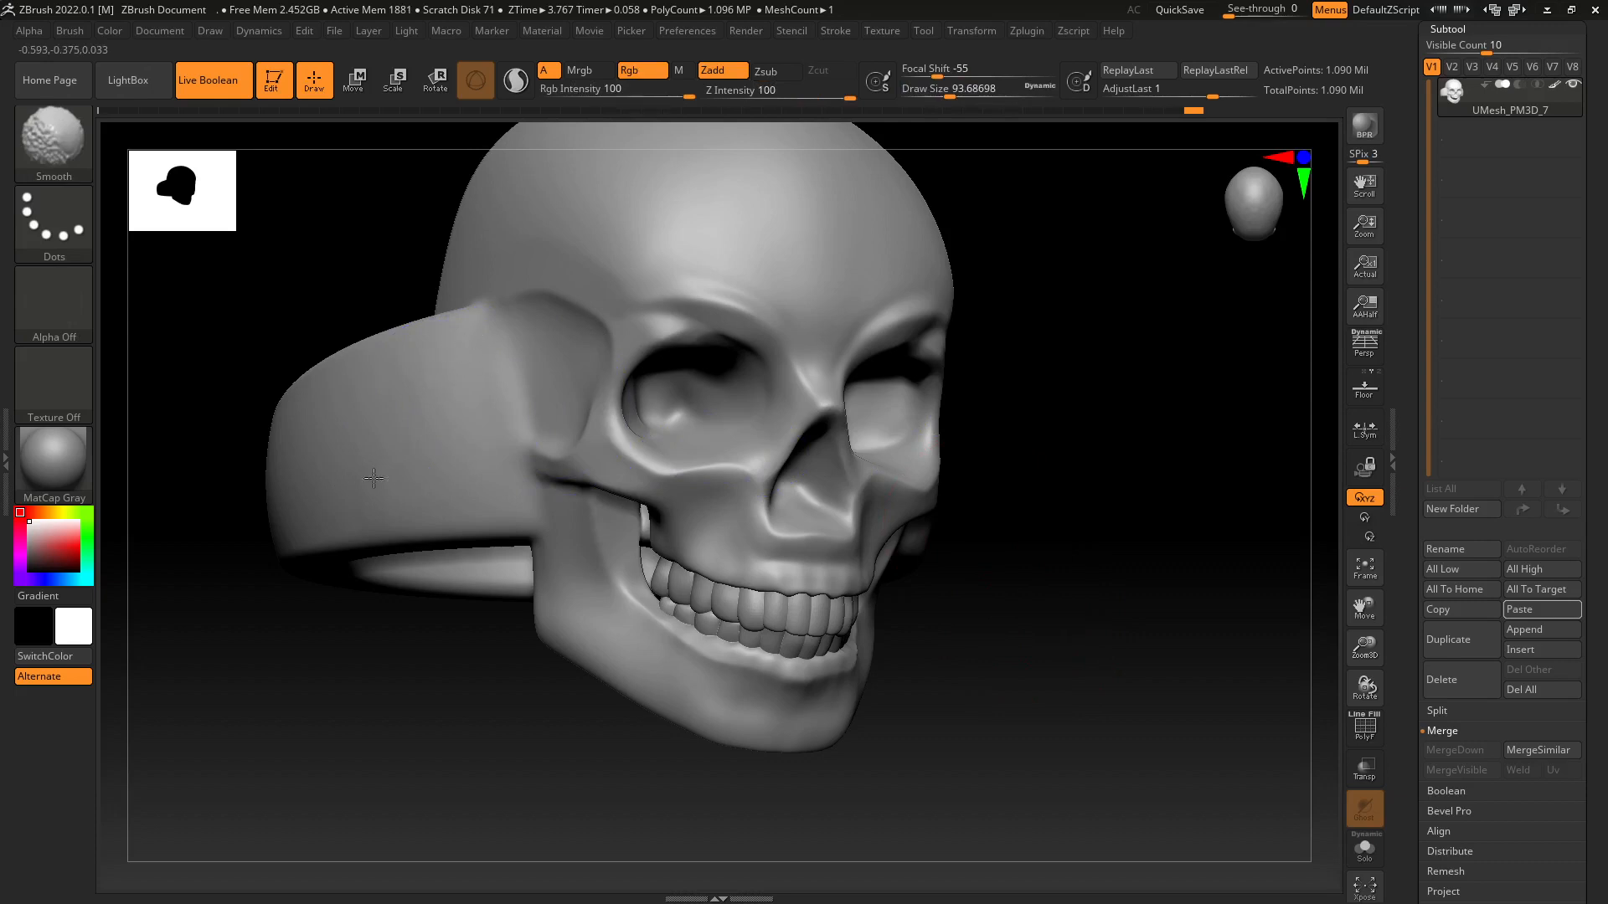
left_click_drag(312, 679, 349, 670)
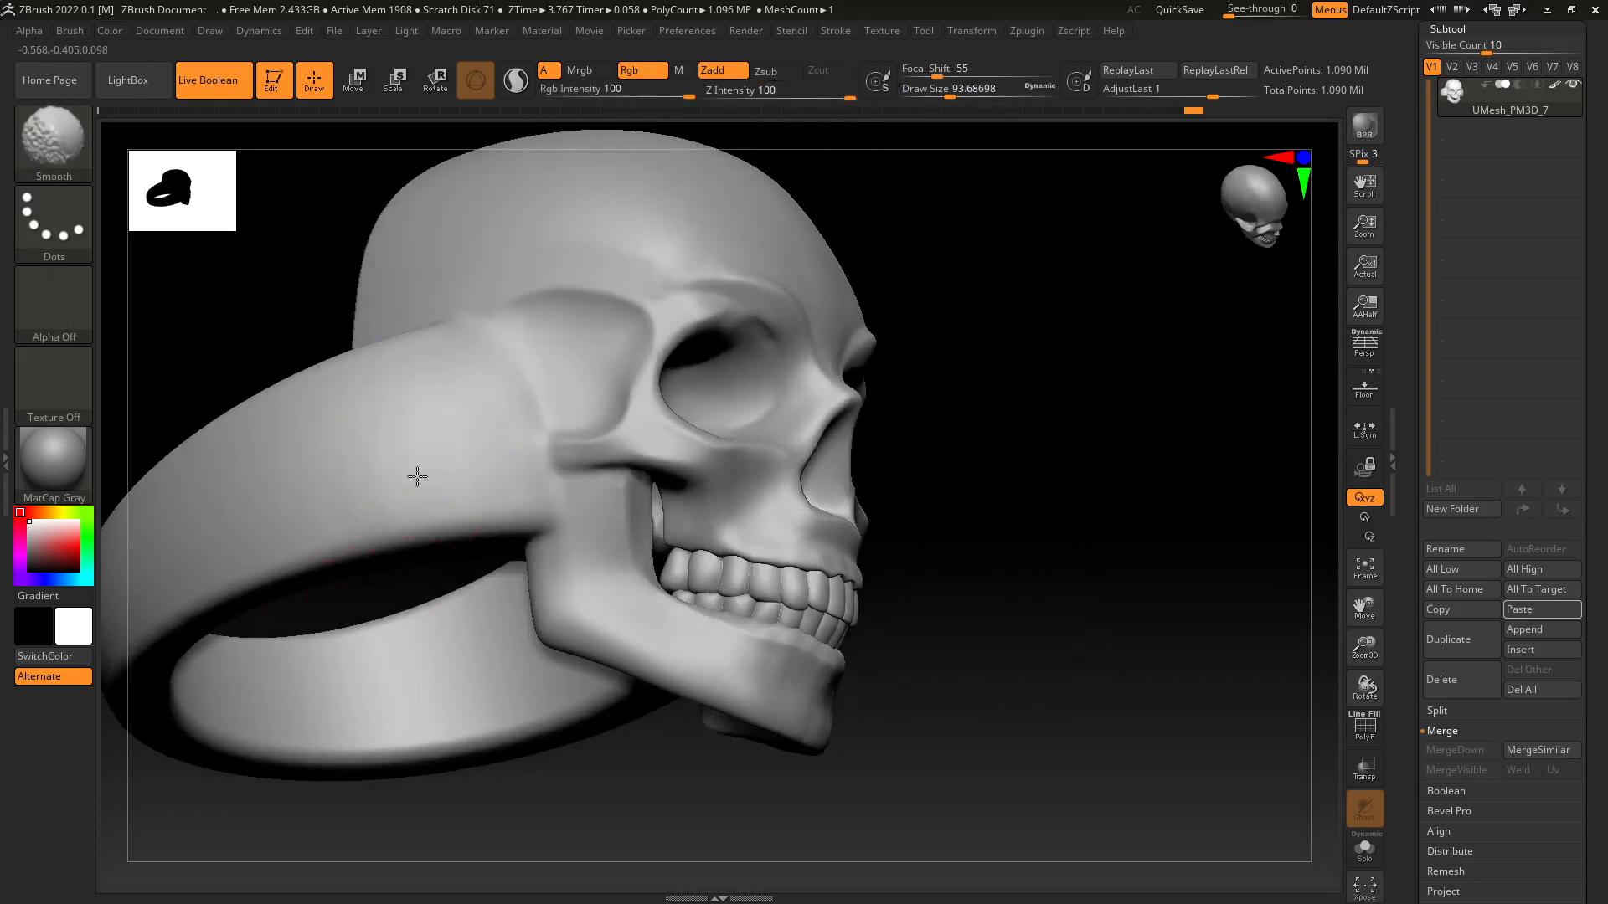
left_click_drag(417, 476, 437, 460, "shift")
Turn on Sculptris Pro mode, try a large Smooth stroke on the ring band's side, and undo that stroke.
left_click_drag(1104, 517, 1182, 520, "alt")
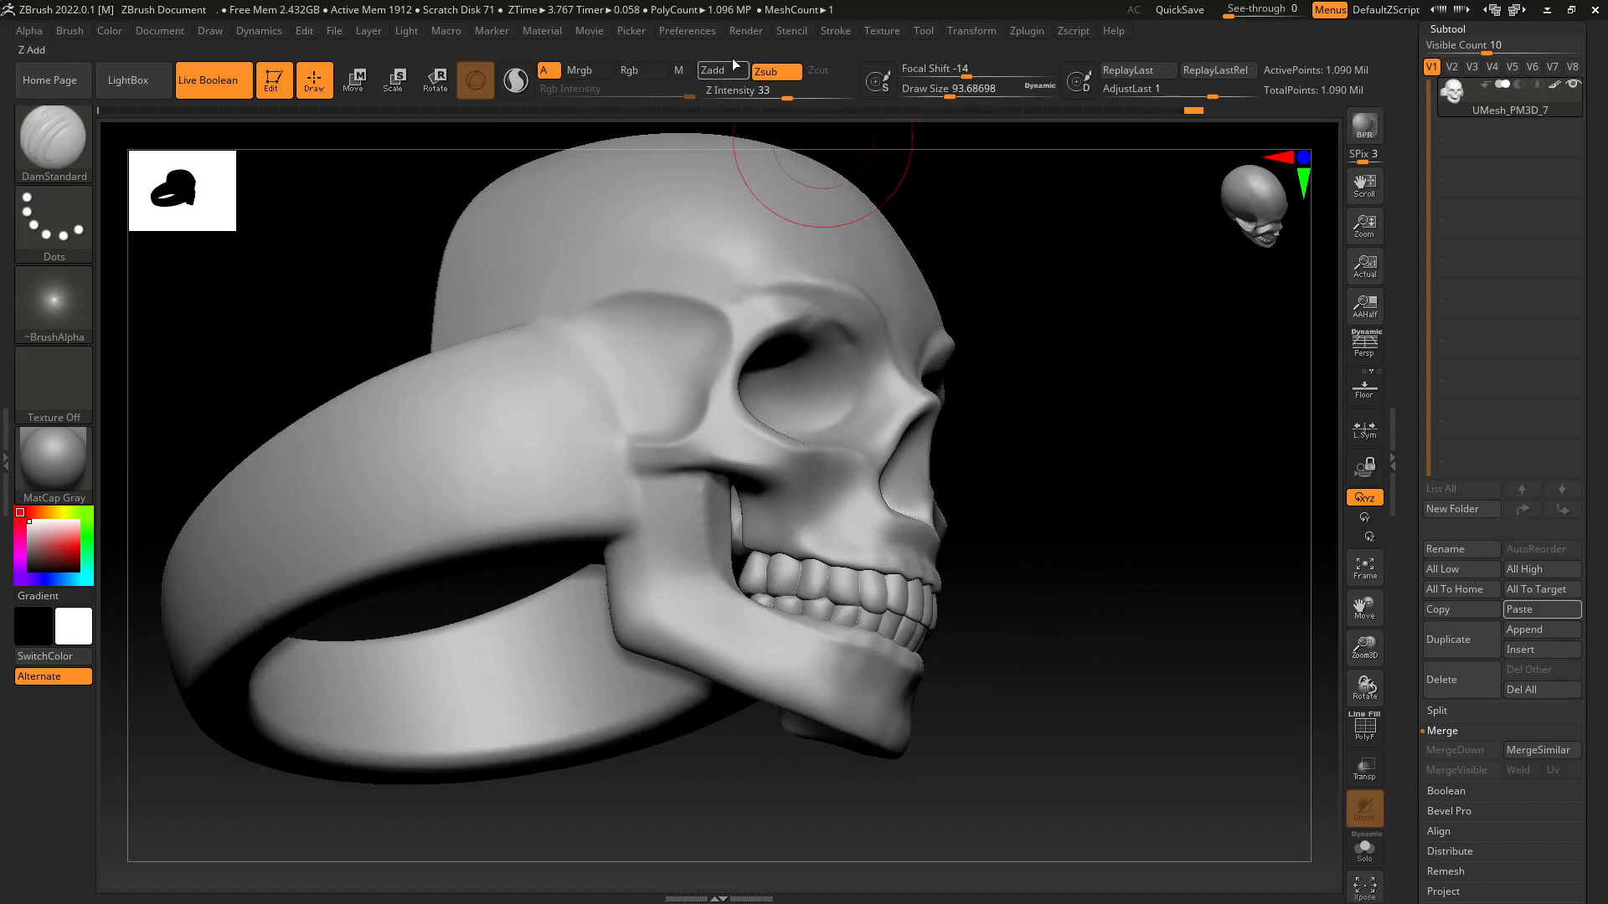
left_click_drag(1013, 384, 1138, 480)
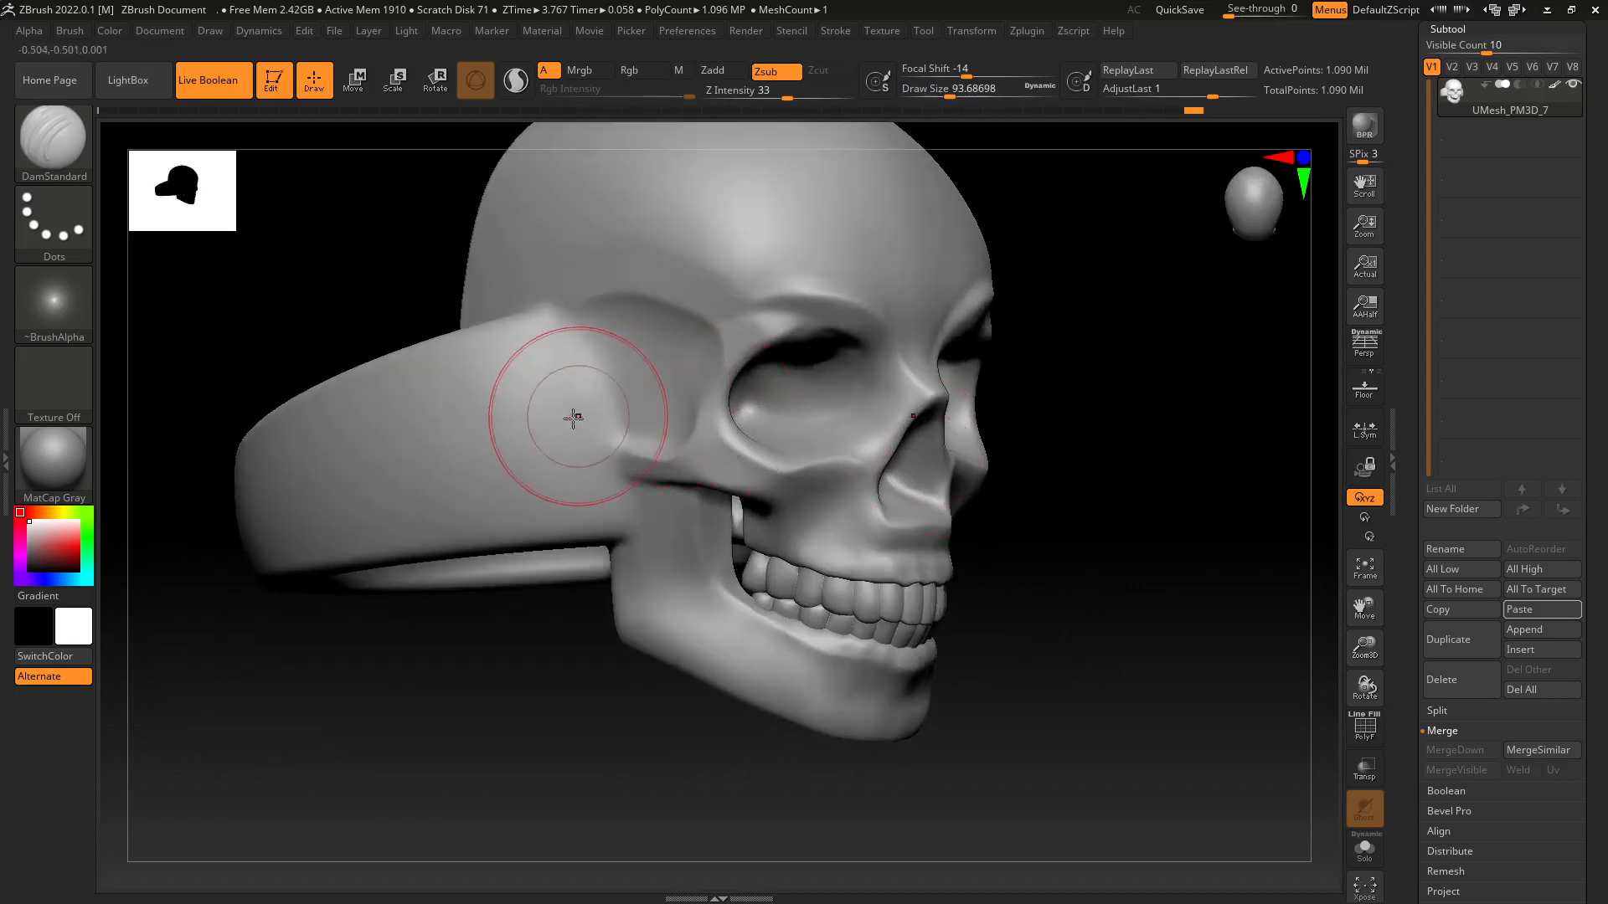
left_click_drag(536, 742, 600, 804)
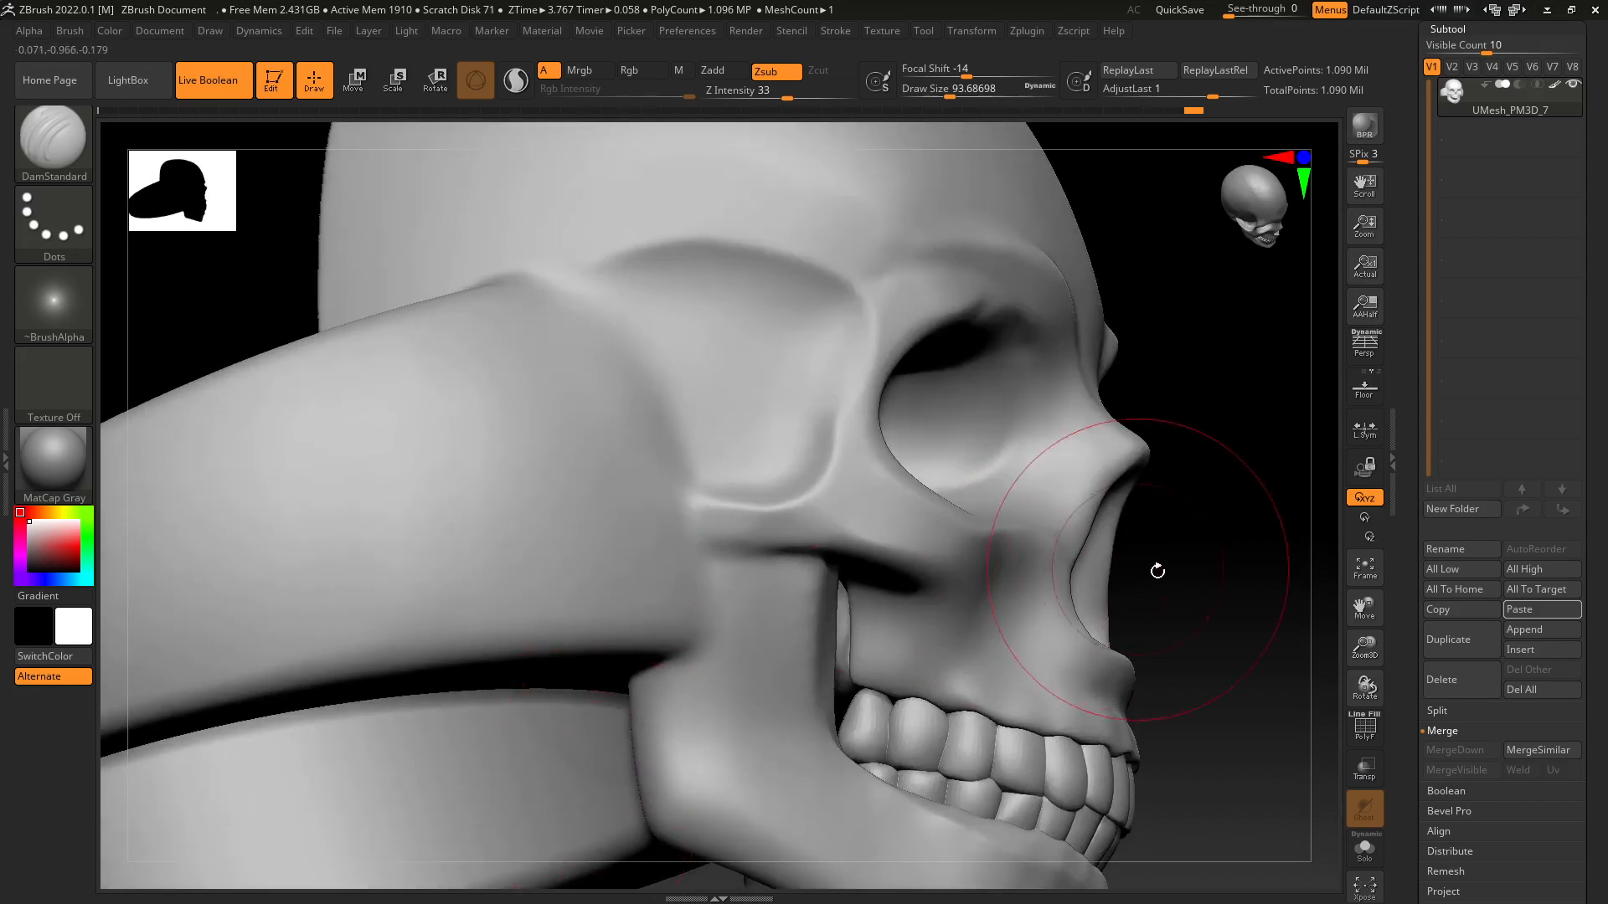
mouse_move(1158, 571)
left_mouse_down()
mouse_move(1184, 530)
mouse_move(1189, 562)
mouse_move(1173, 567)
mouse_move(1178, 531)
left_mouse_up()
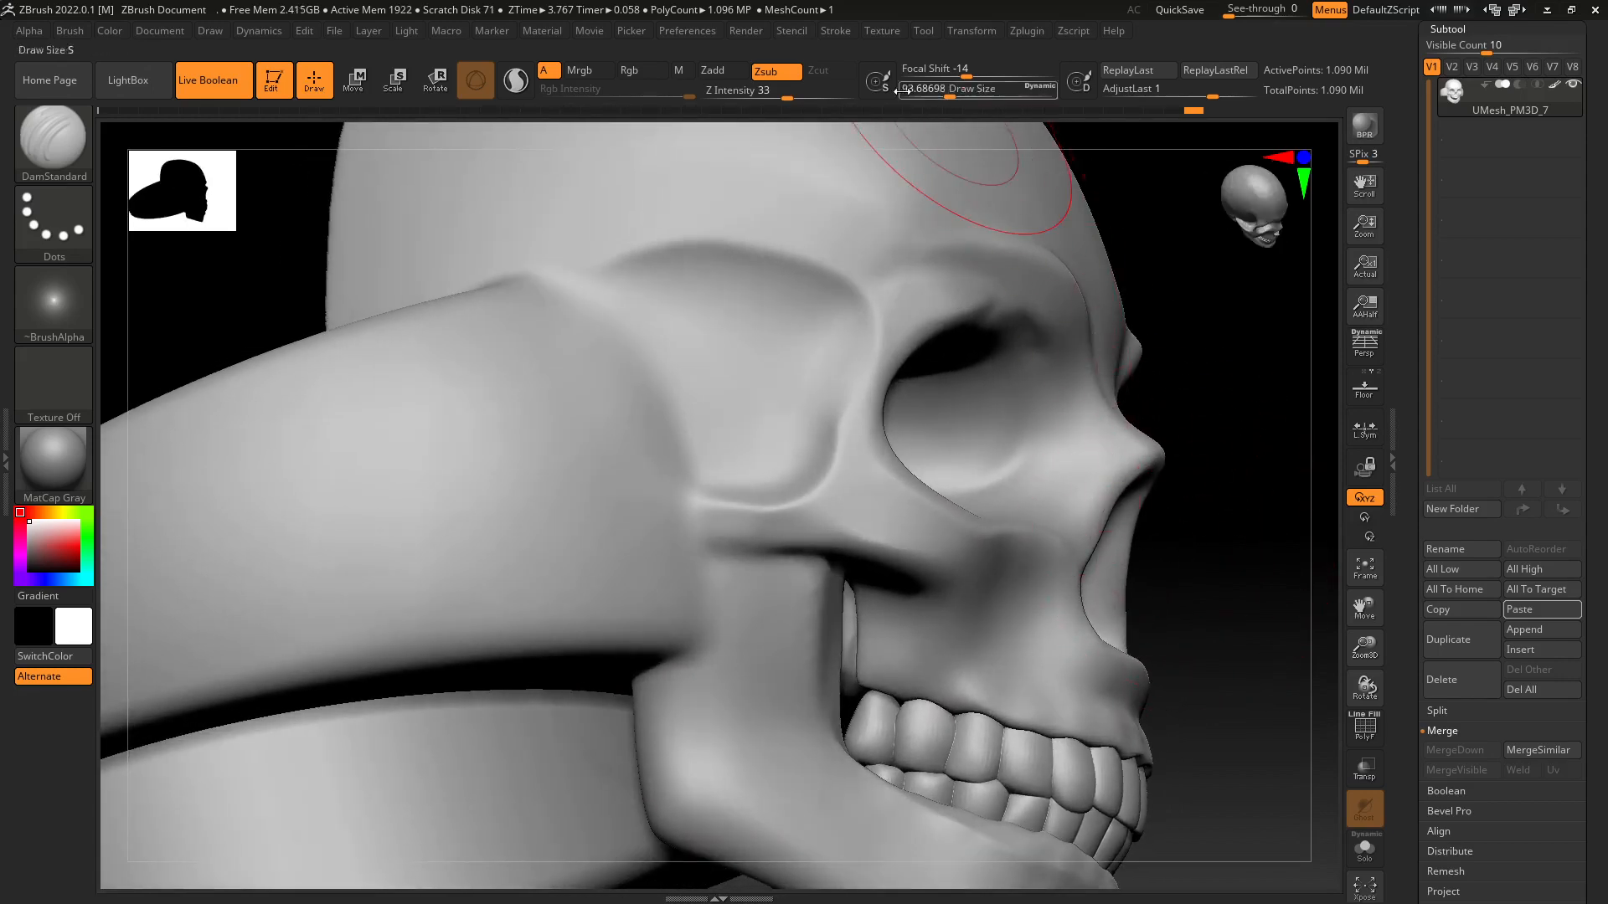
key("shift")
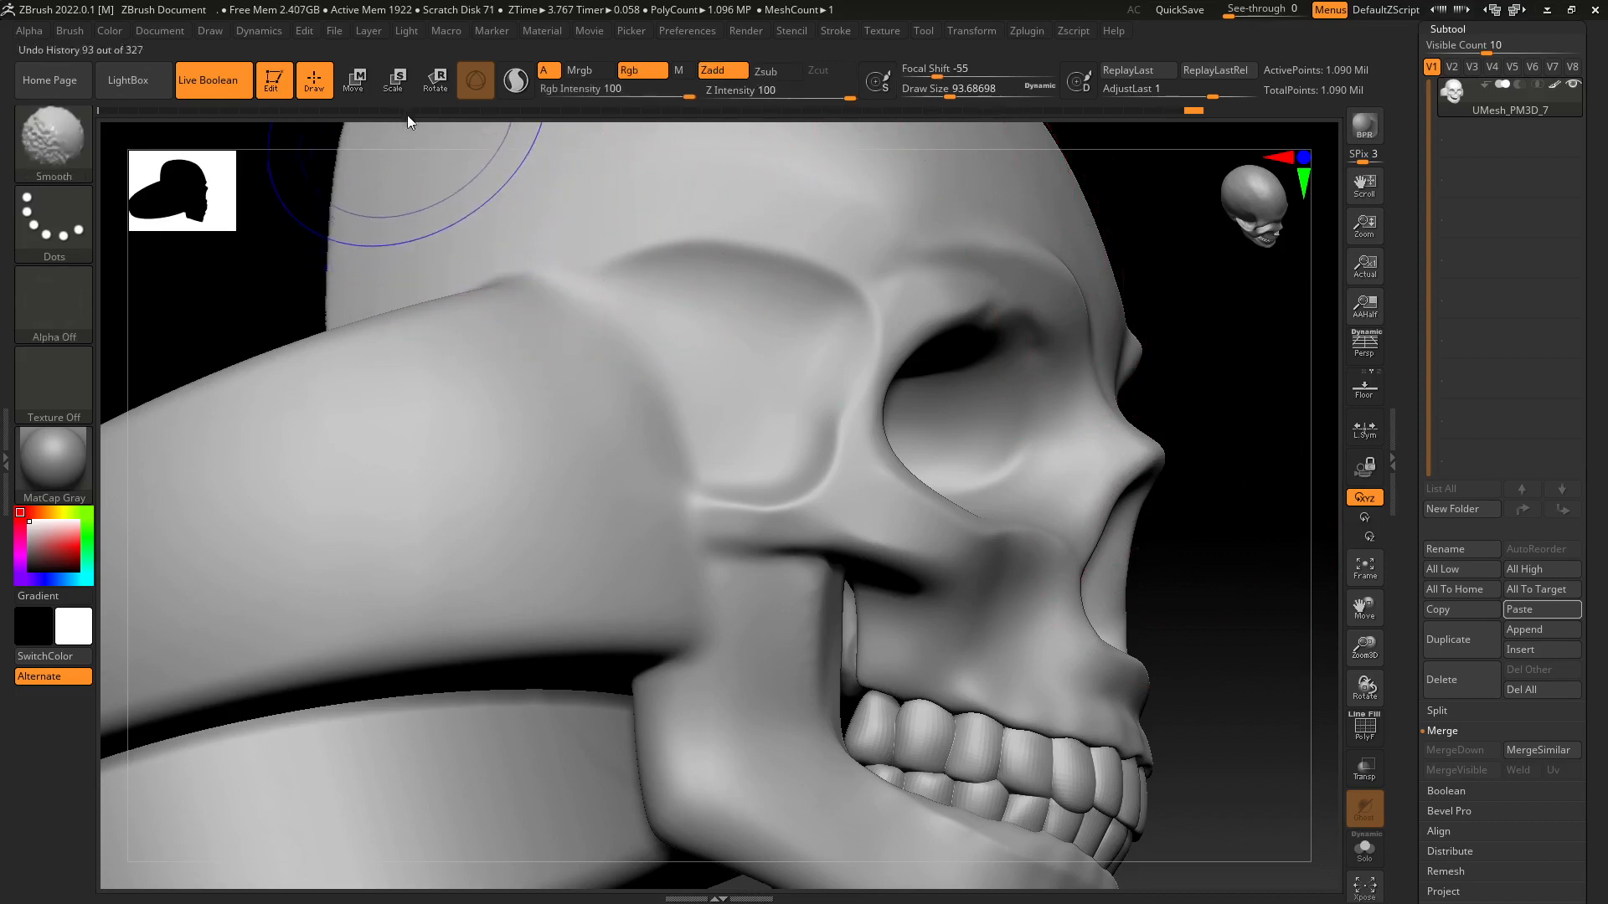
left_click(515, 79)
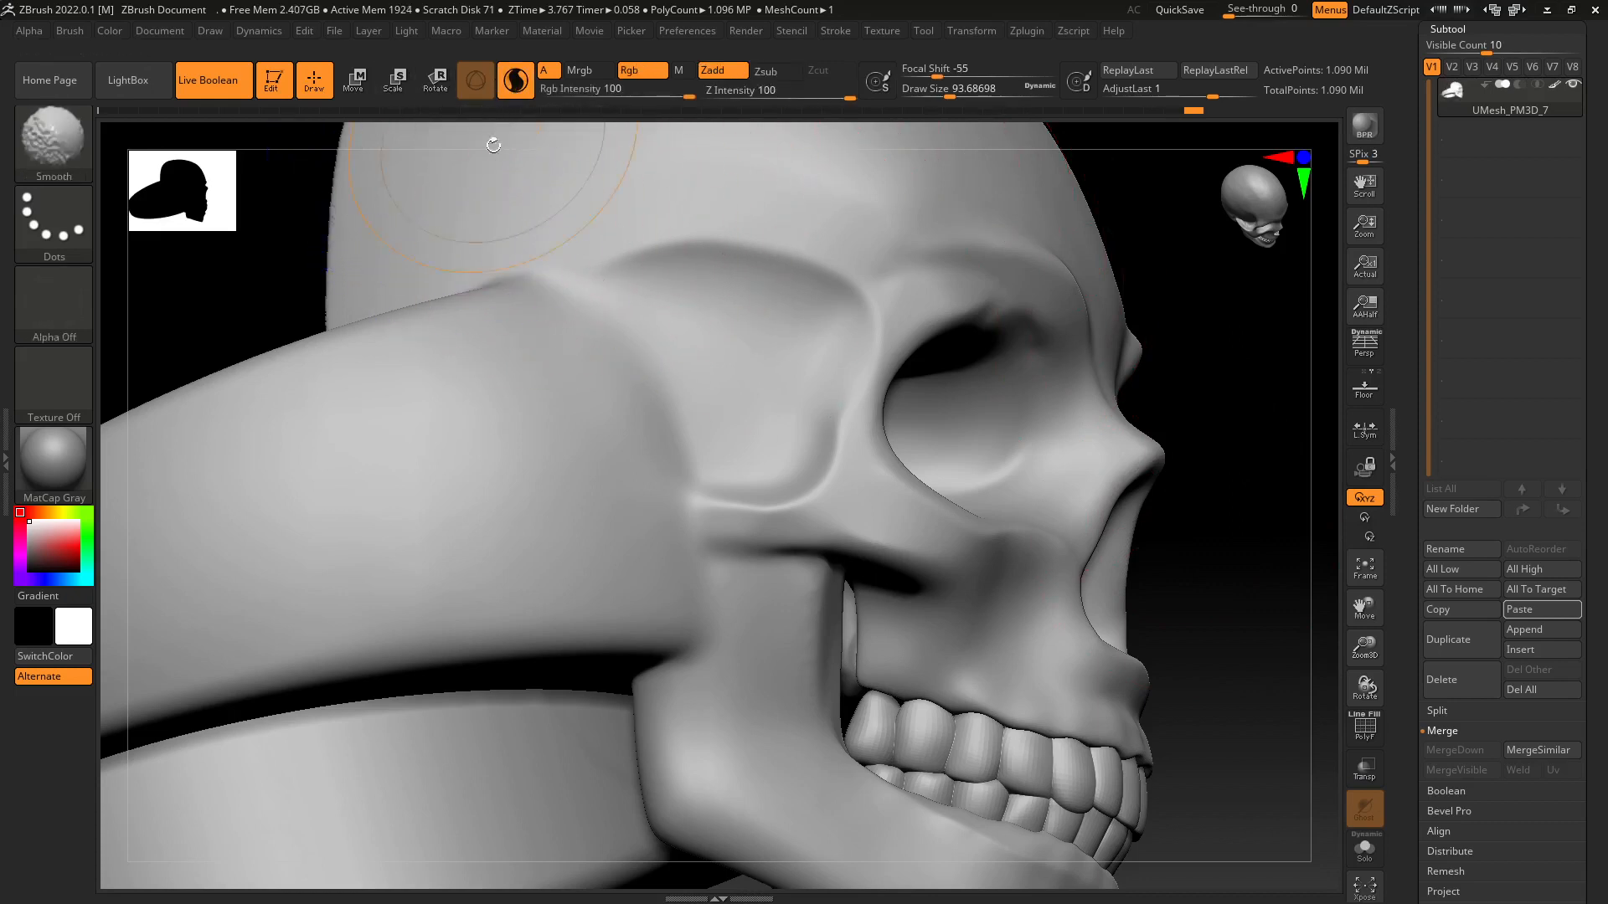
mouse_move(400, 465)
left_mouse_down("shift")
mouse_move(514, 424)
mouse_move(515, 402)
left_mouse_up("shift")
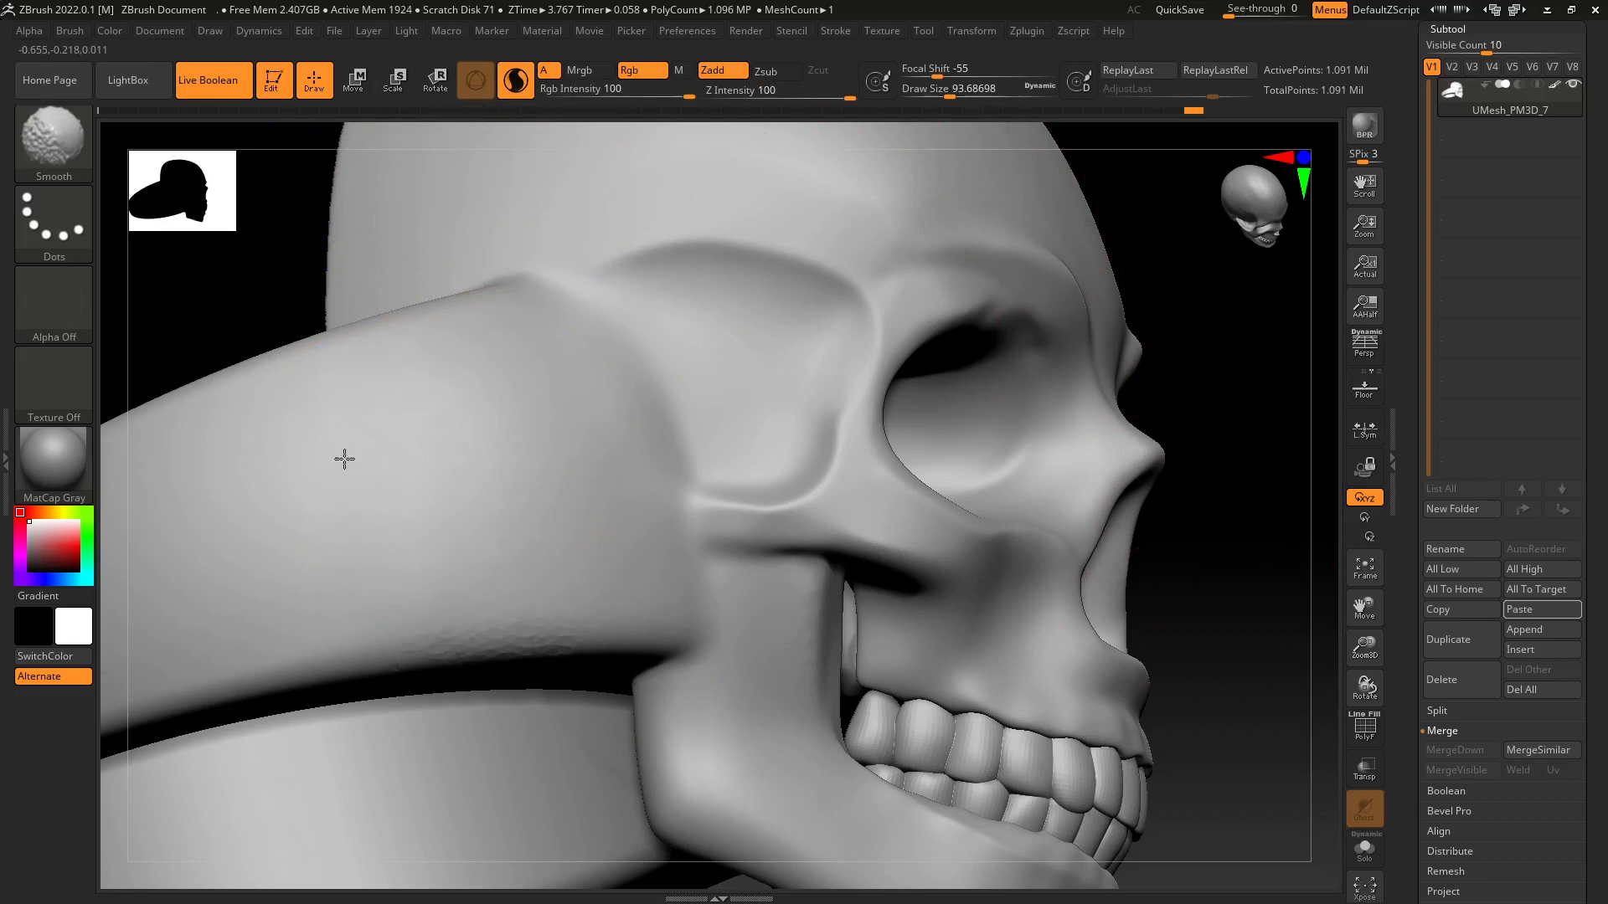
key("ctrl+z")
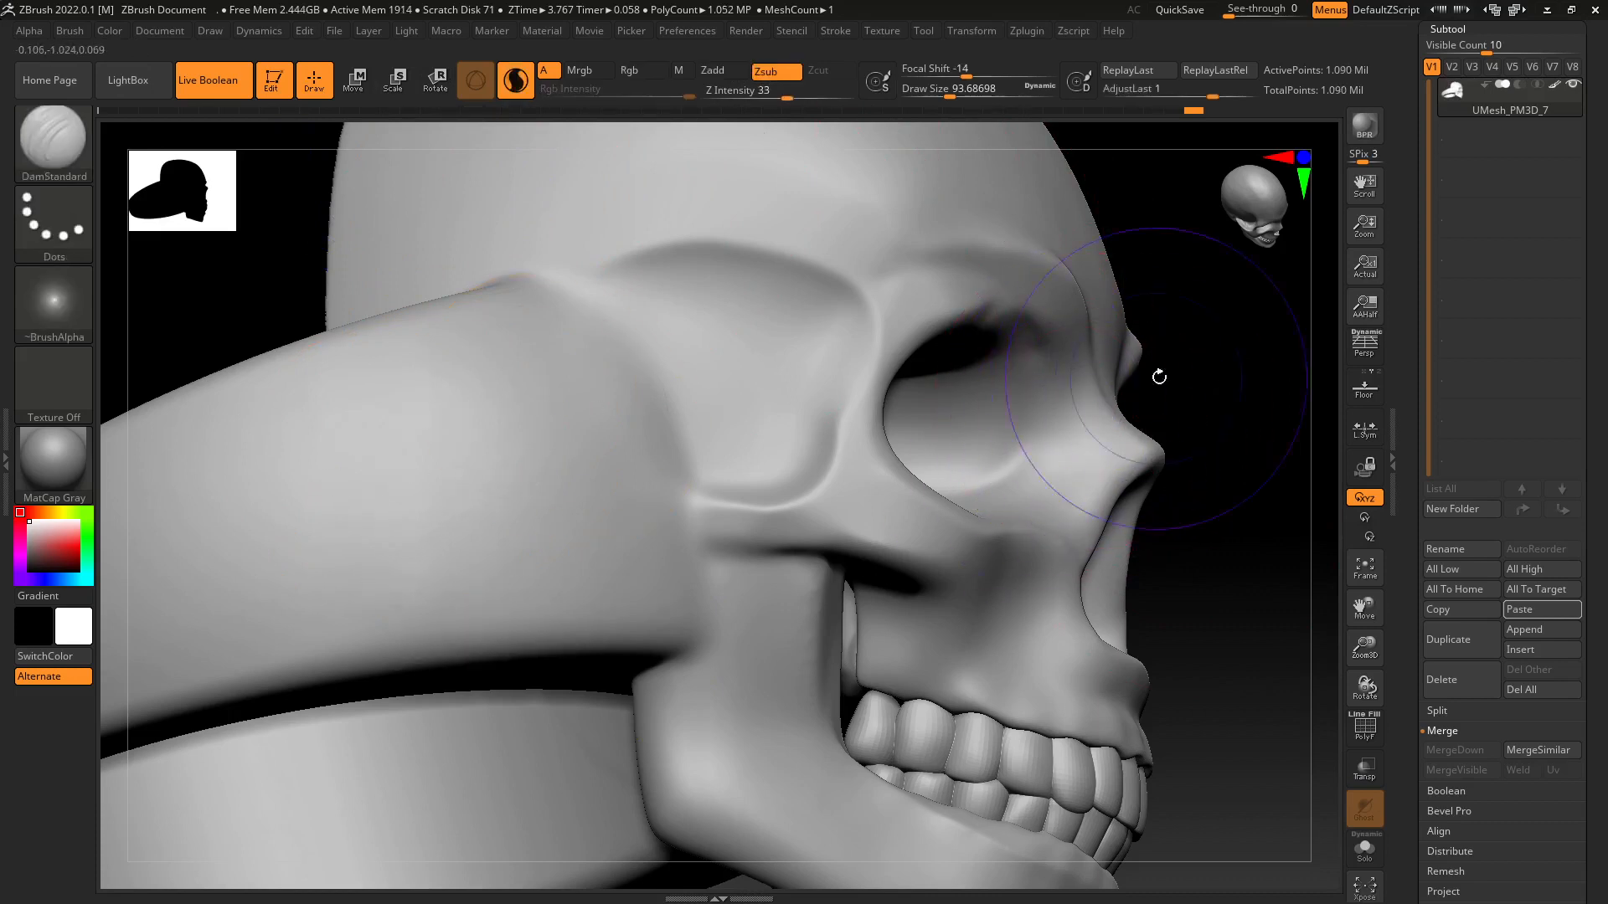
Reduce the brush draw size to about 35 and smooth the side of the ring band near the temple.
key("s")
left_click_drag(1210, 376, 1193, 376)
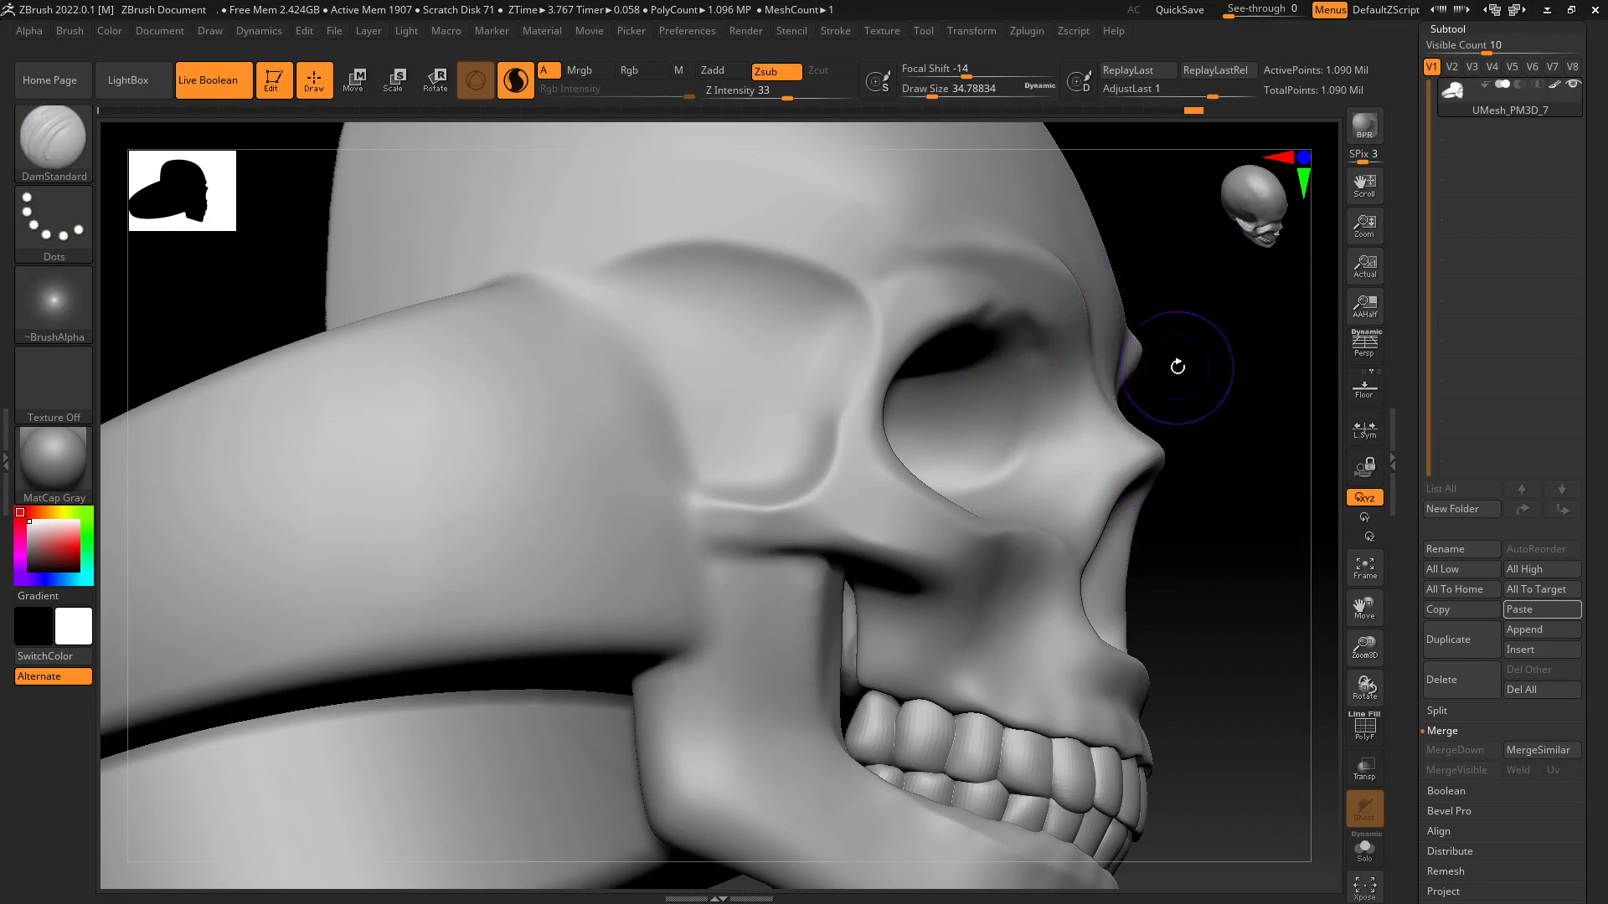
key("shift")
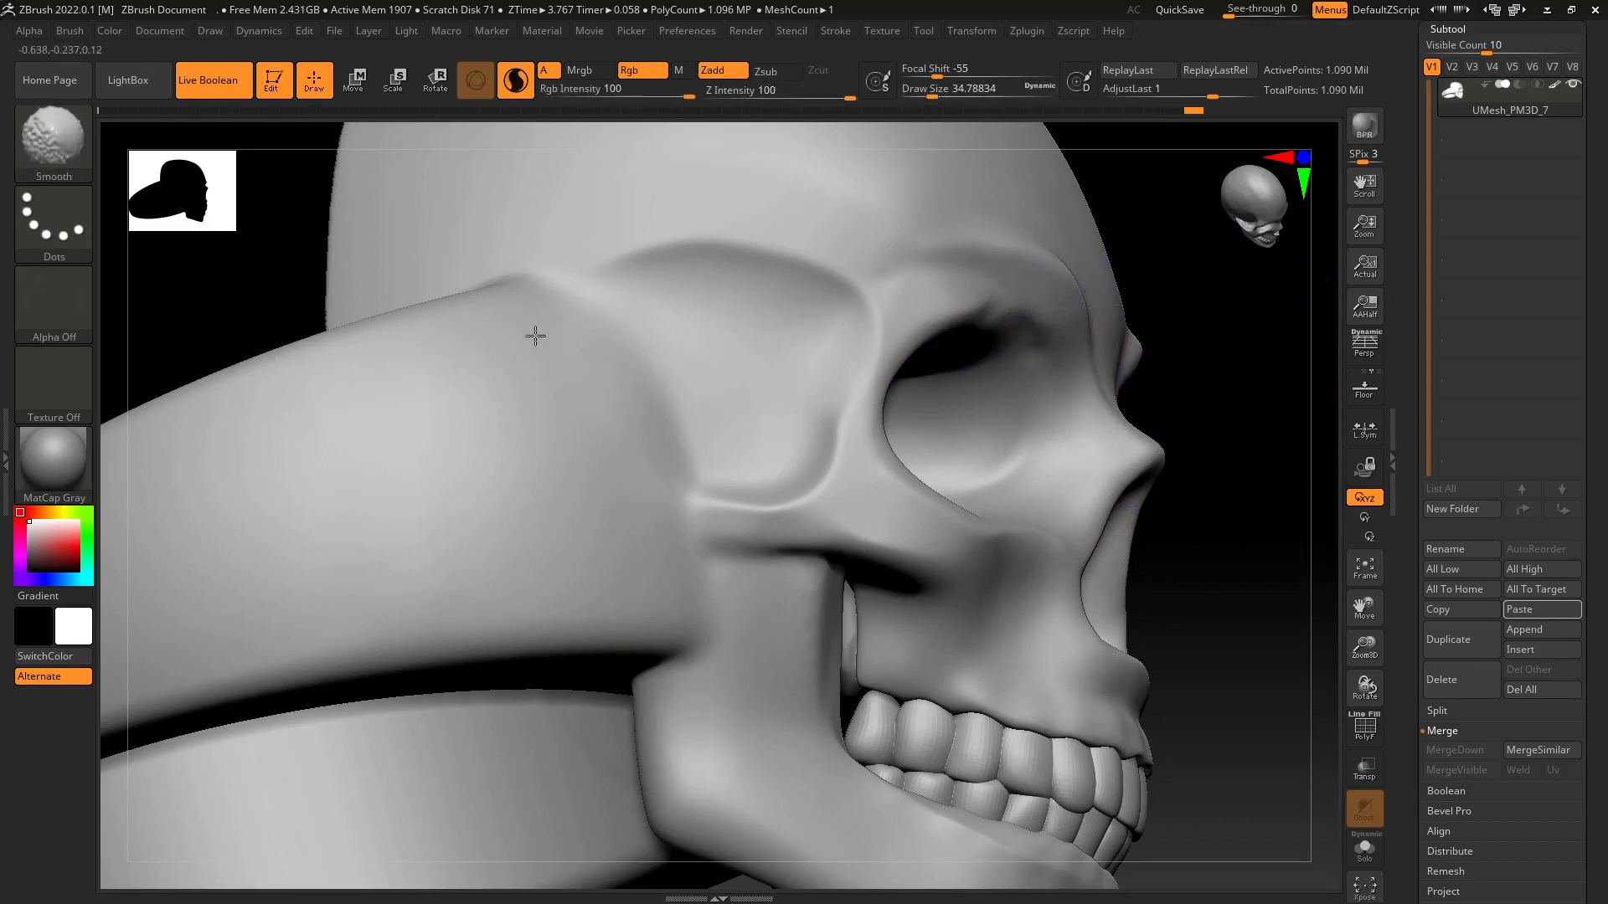
left_click_drag(471, 439, 619, 409, "shift")
Switch the material to DoubleShade1 to reveal surface irregularities and smooth the side of the ring band.
left_click(59, 462)
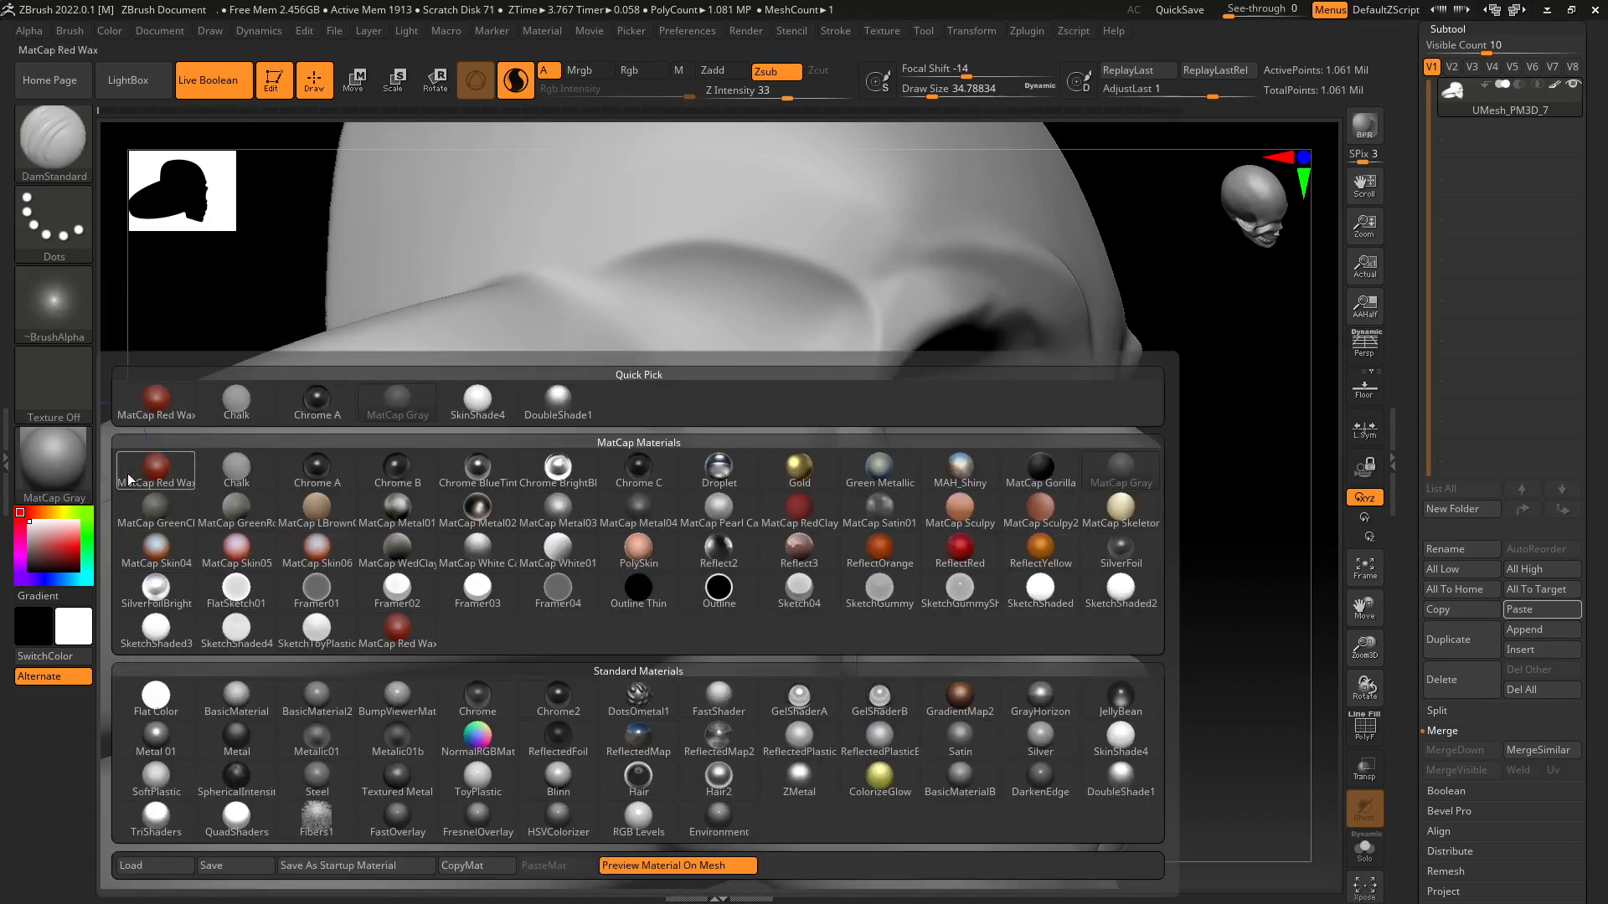
left_click(1106, 776)
mouse_move(1238, 676)
right_mouse_down()
mouse_move(1220, 639)
mouse_move(1059, 590)
mouse_move(1220, 645)
mouse_move(1181, 629)
right_mouse_up()
right_click_drag(729, 560, 758, 565)
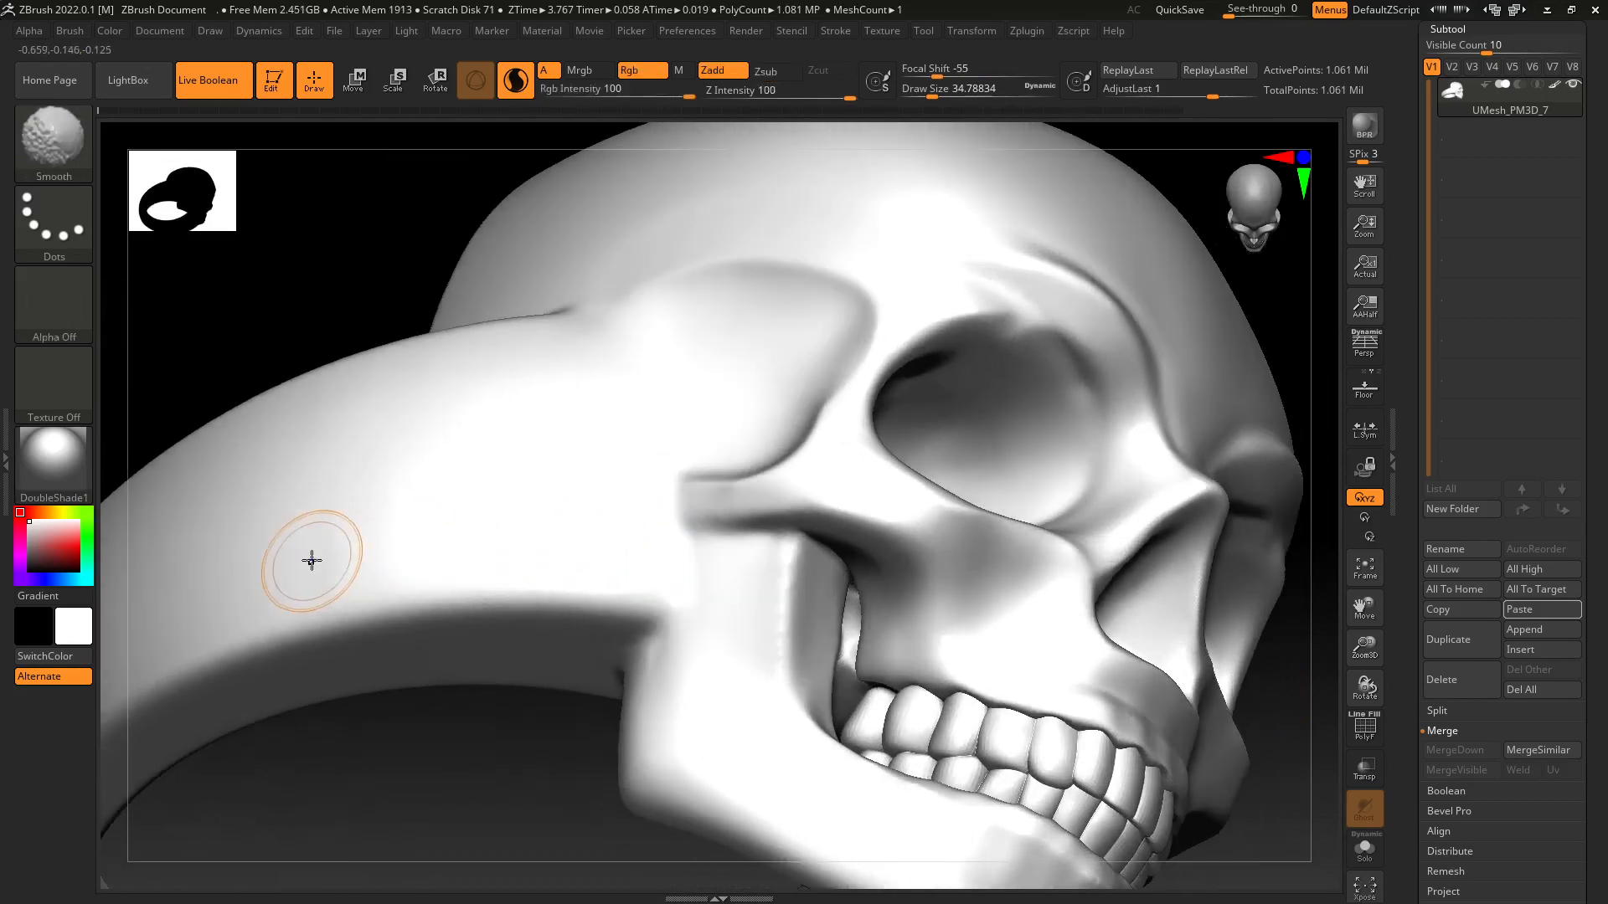
mouse_move(312, 561)
left_mouse_down("shift")
mouse_move(297, 580)
mouse_move(430, 543)
left_mouse_up("shift")
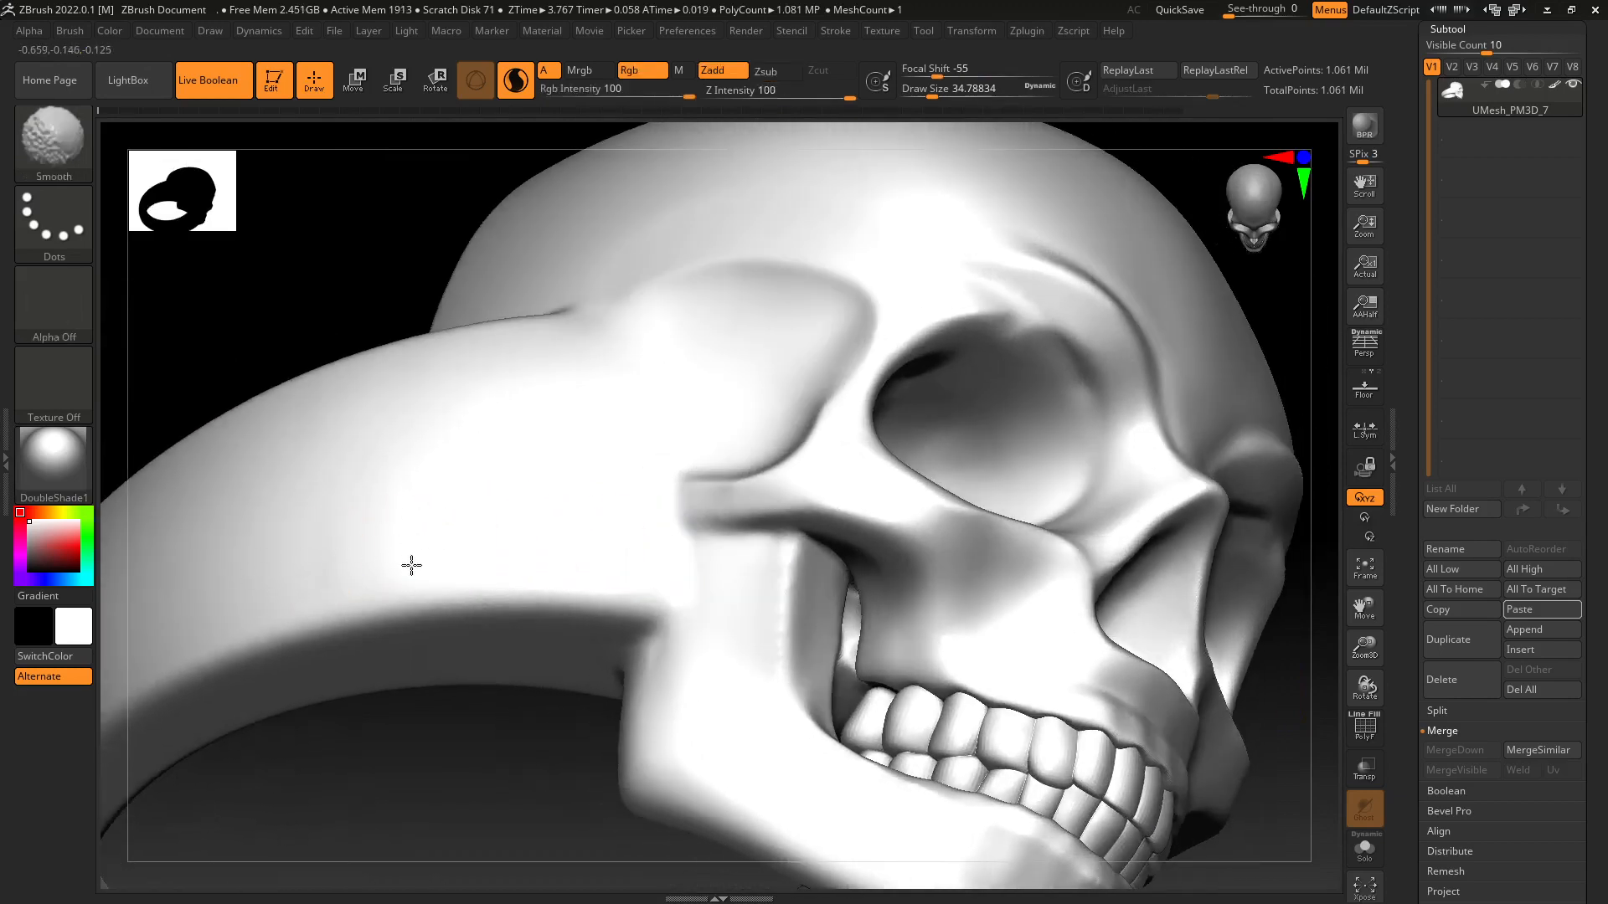
mouse_move(482, 775)
right_mouse_down()
mouse_move(491, 704)
mouse_move(478, 729)
right_mouse_up()
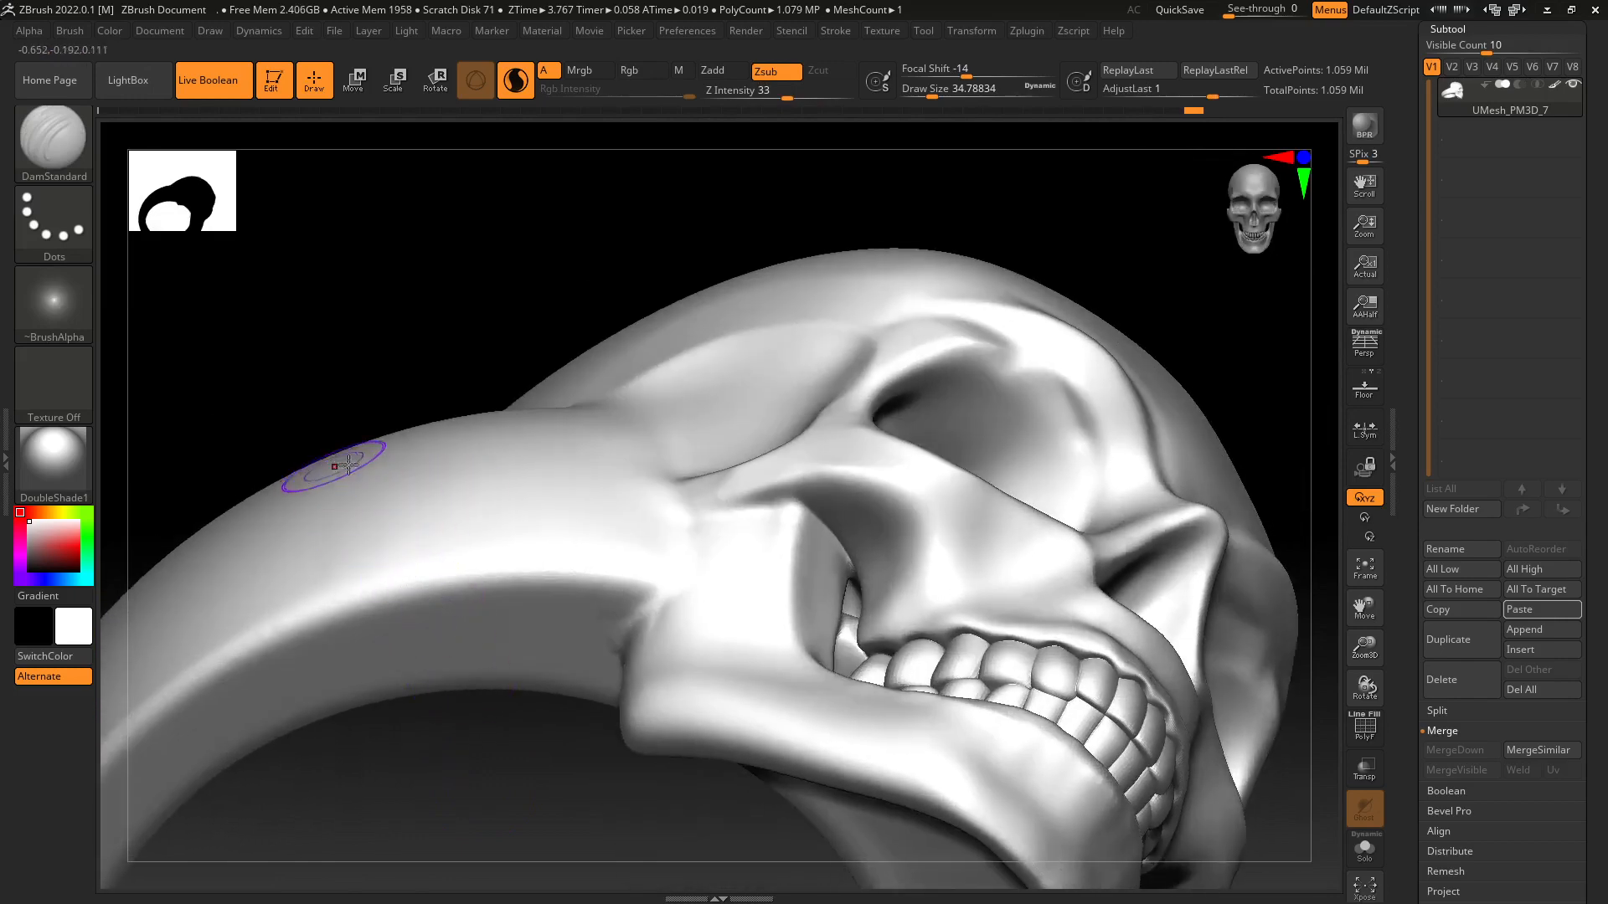
Set the material back to MatCap Gray and check the skull and ring band from the side and front.
left_click(55, 456)
left_click(419, 400)
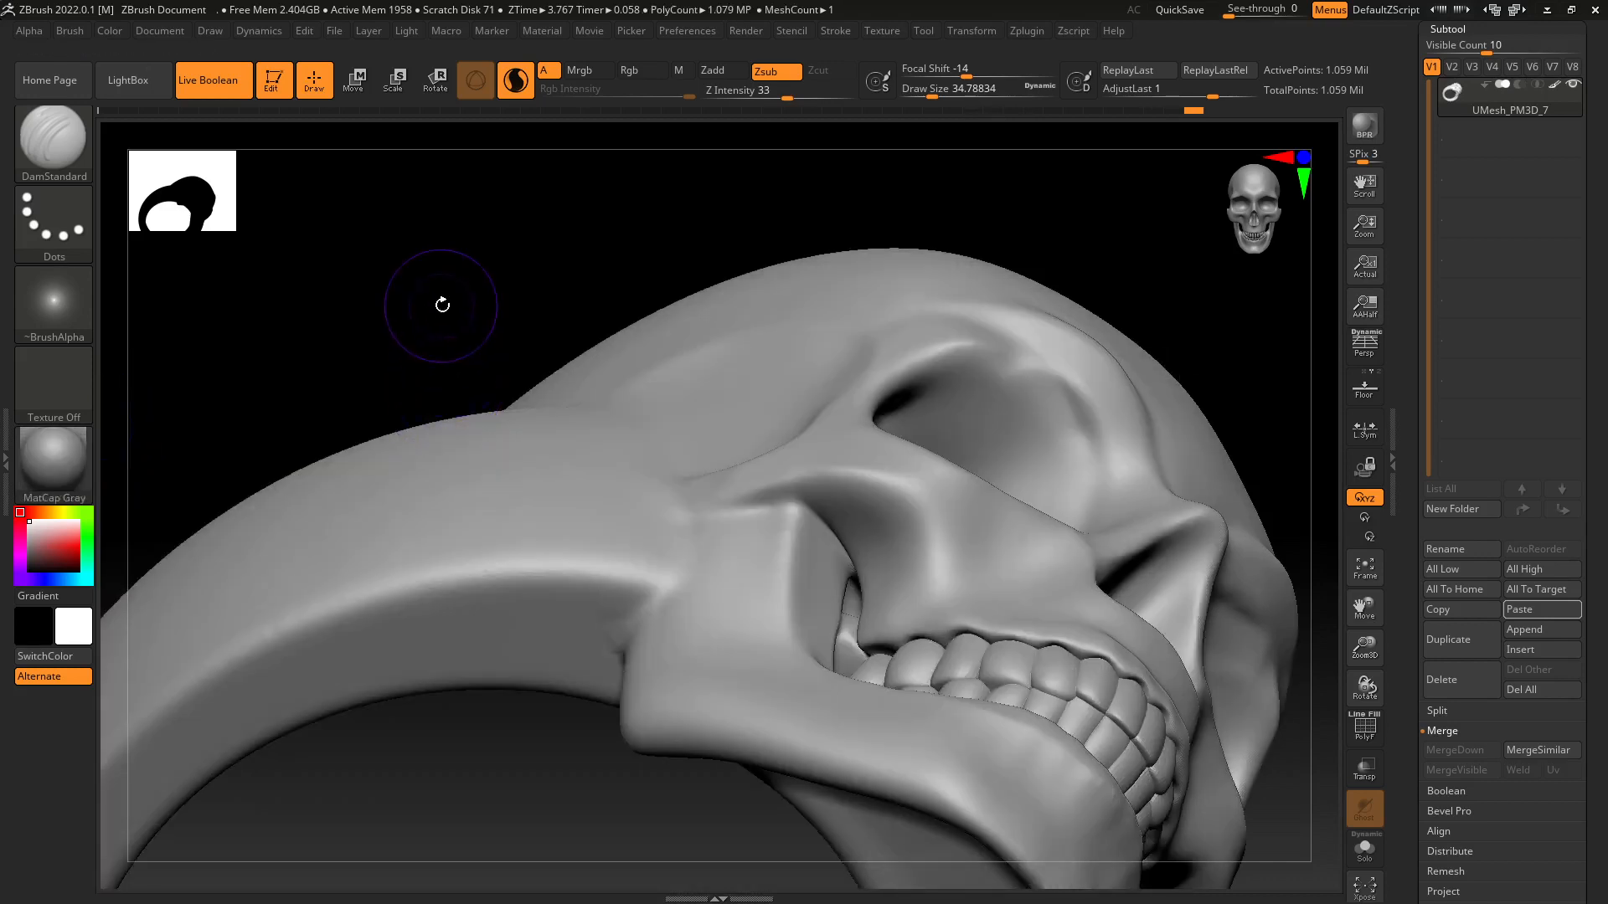
left_click_drag(442, 305, 460, 445)
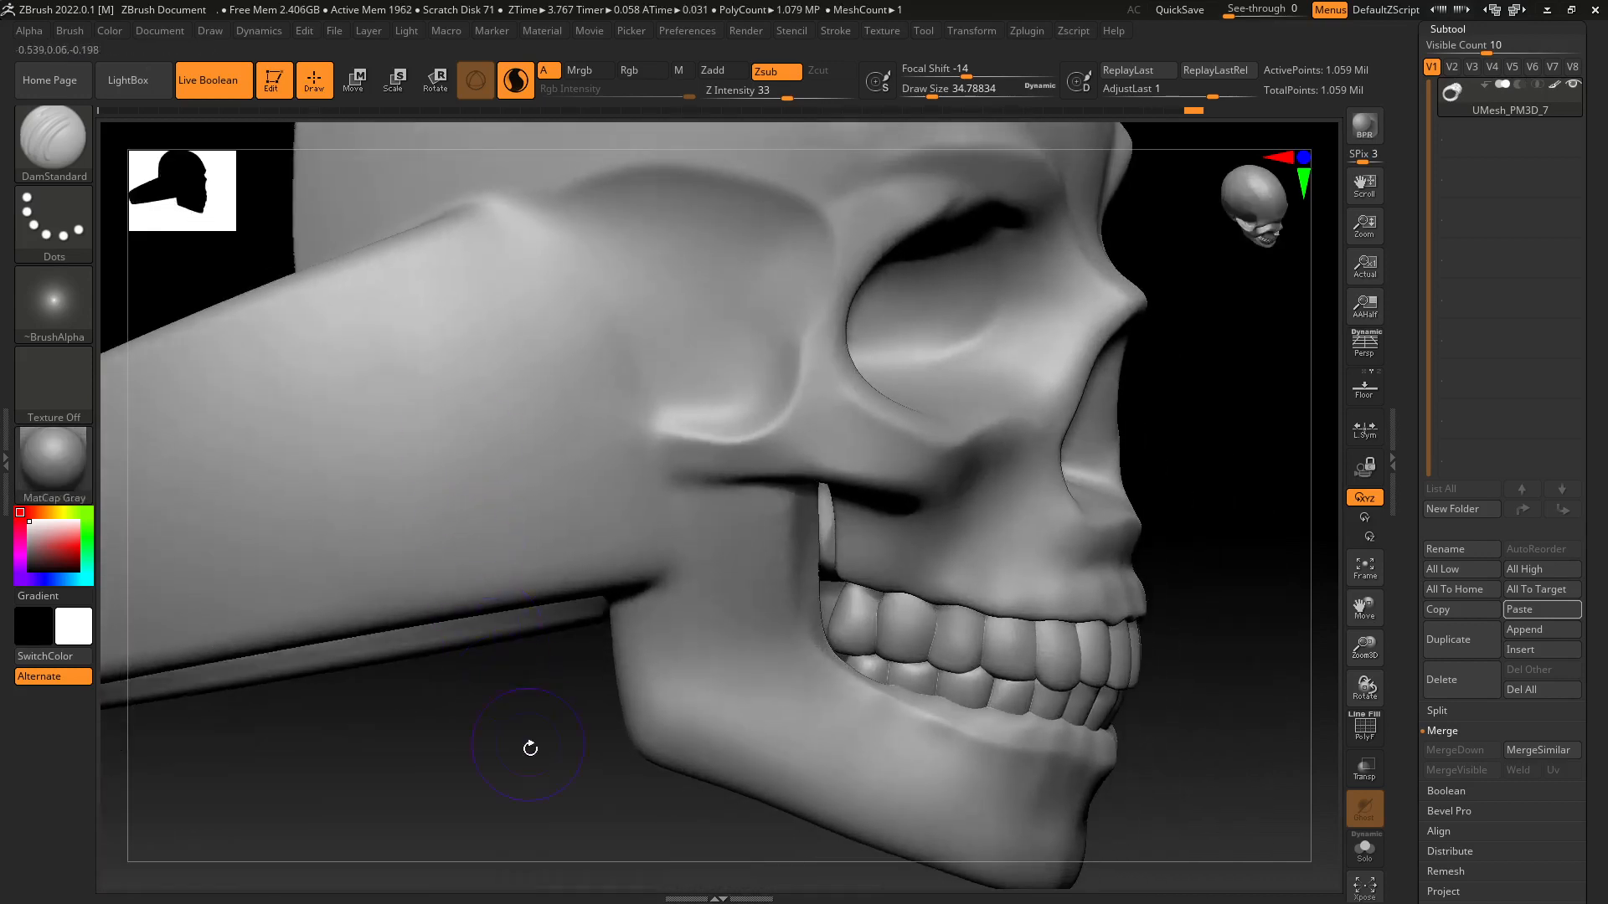
left_click_drag(535, 806, 1004, 515, "alt")
mouse_move(1102, 460)
left_mouse_down()
mouse_move(1099, 542)
mouse_move(1139, 476)
mouse_move(1038, 564)
left_mouse_up()
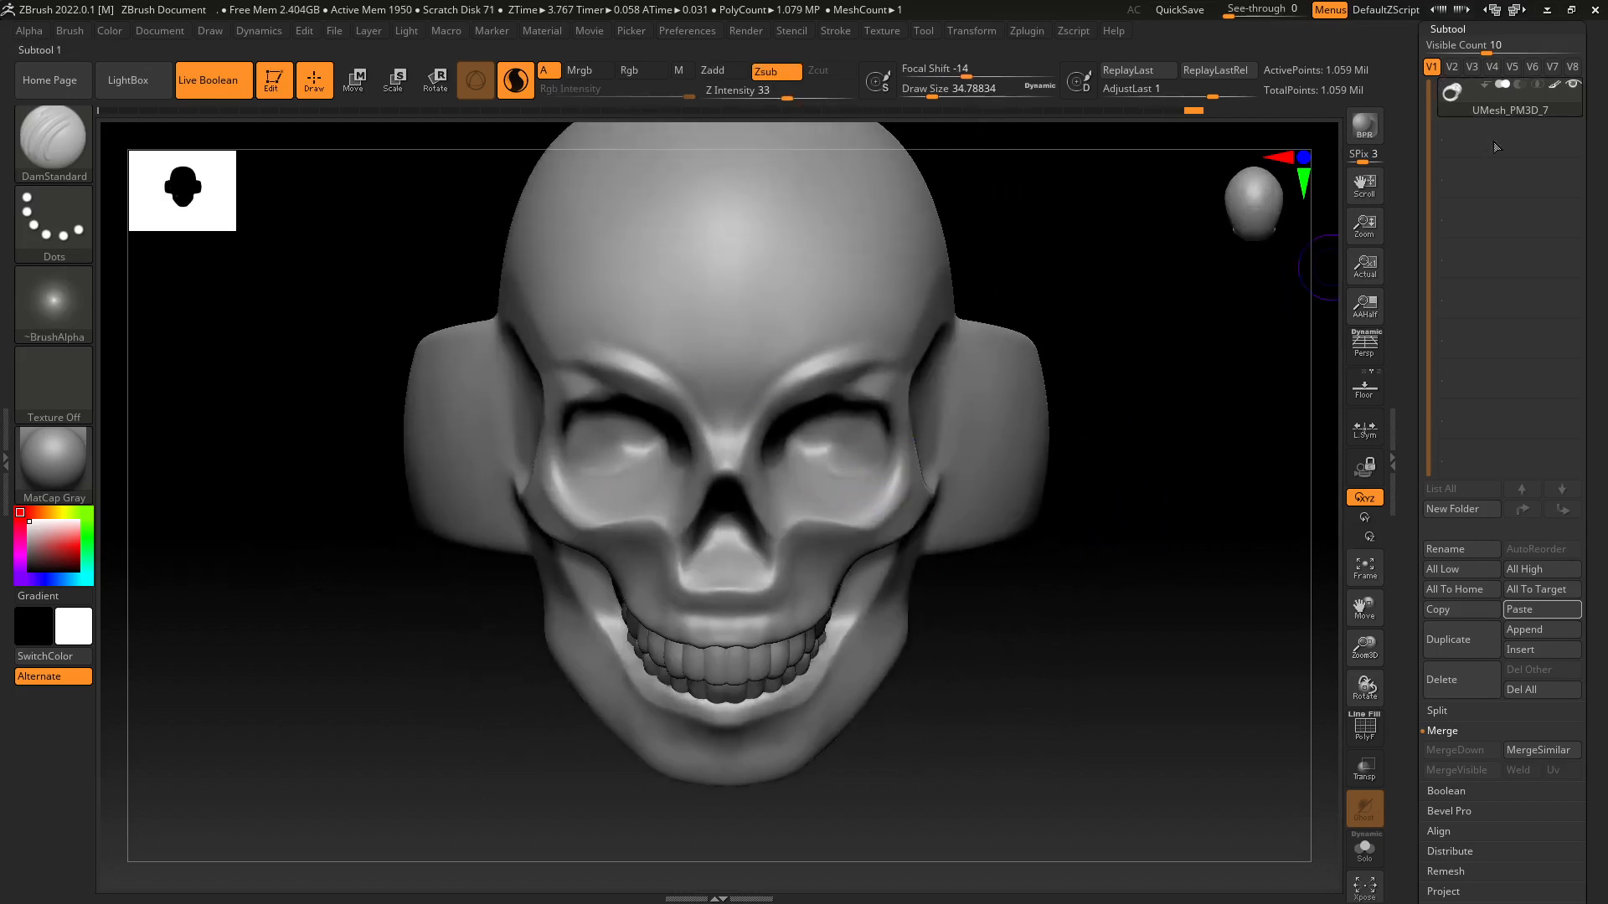
Raise the polycount in DynaMesh Utility and remesh the skull ring.
left_click_drag(1022, 624, 966, 563)
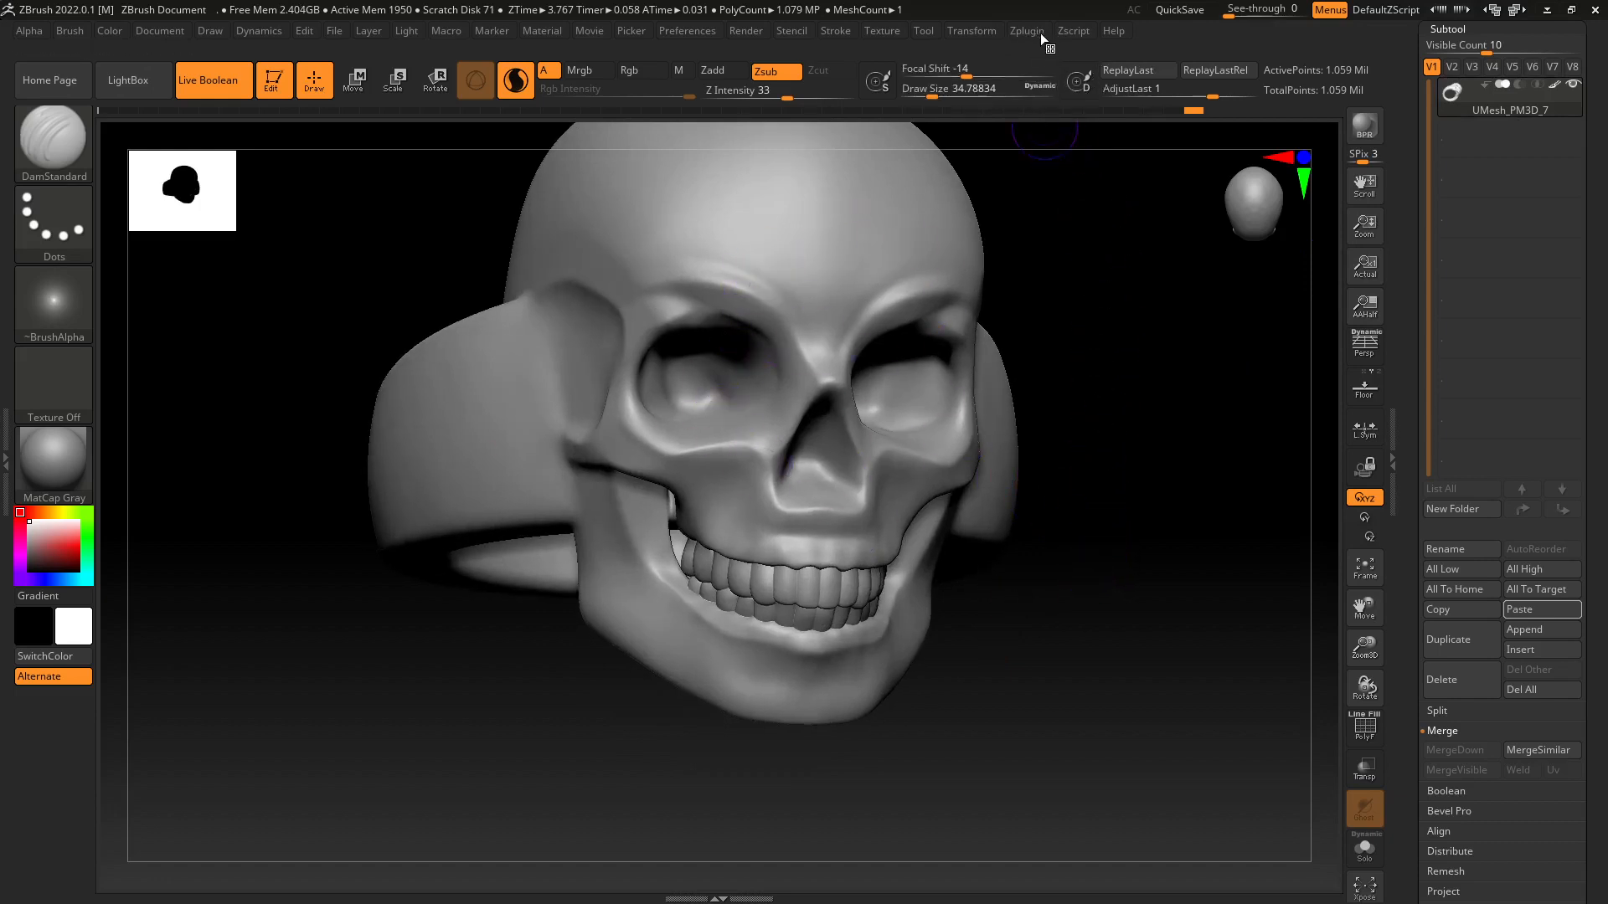
left_click(982, 31)
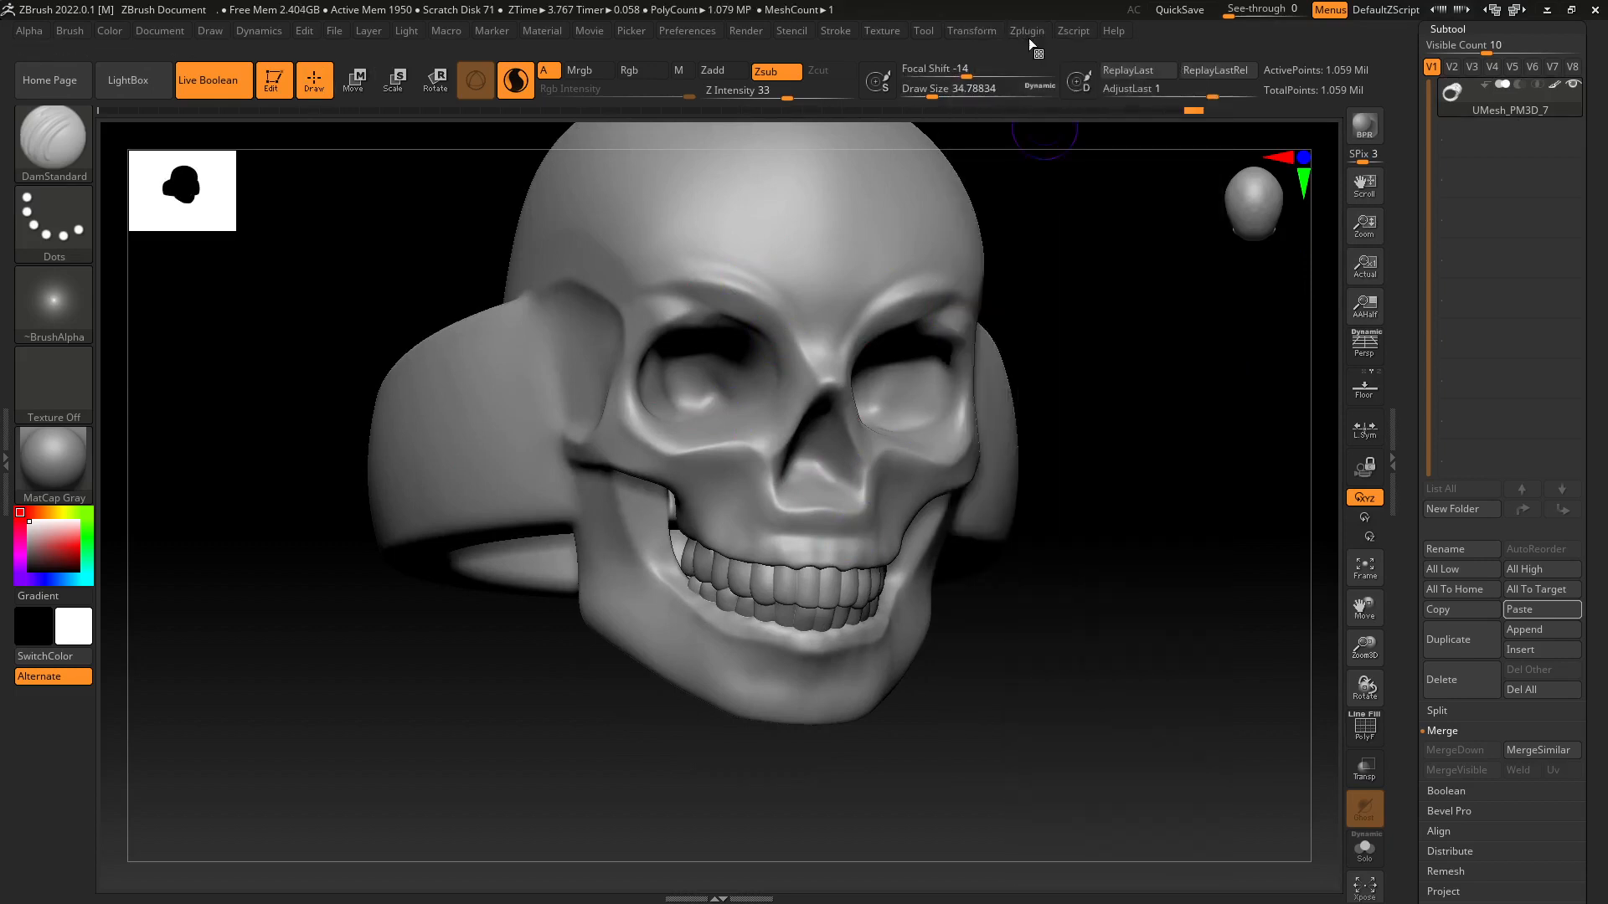
left_click(1029, 35)
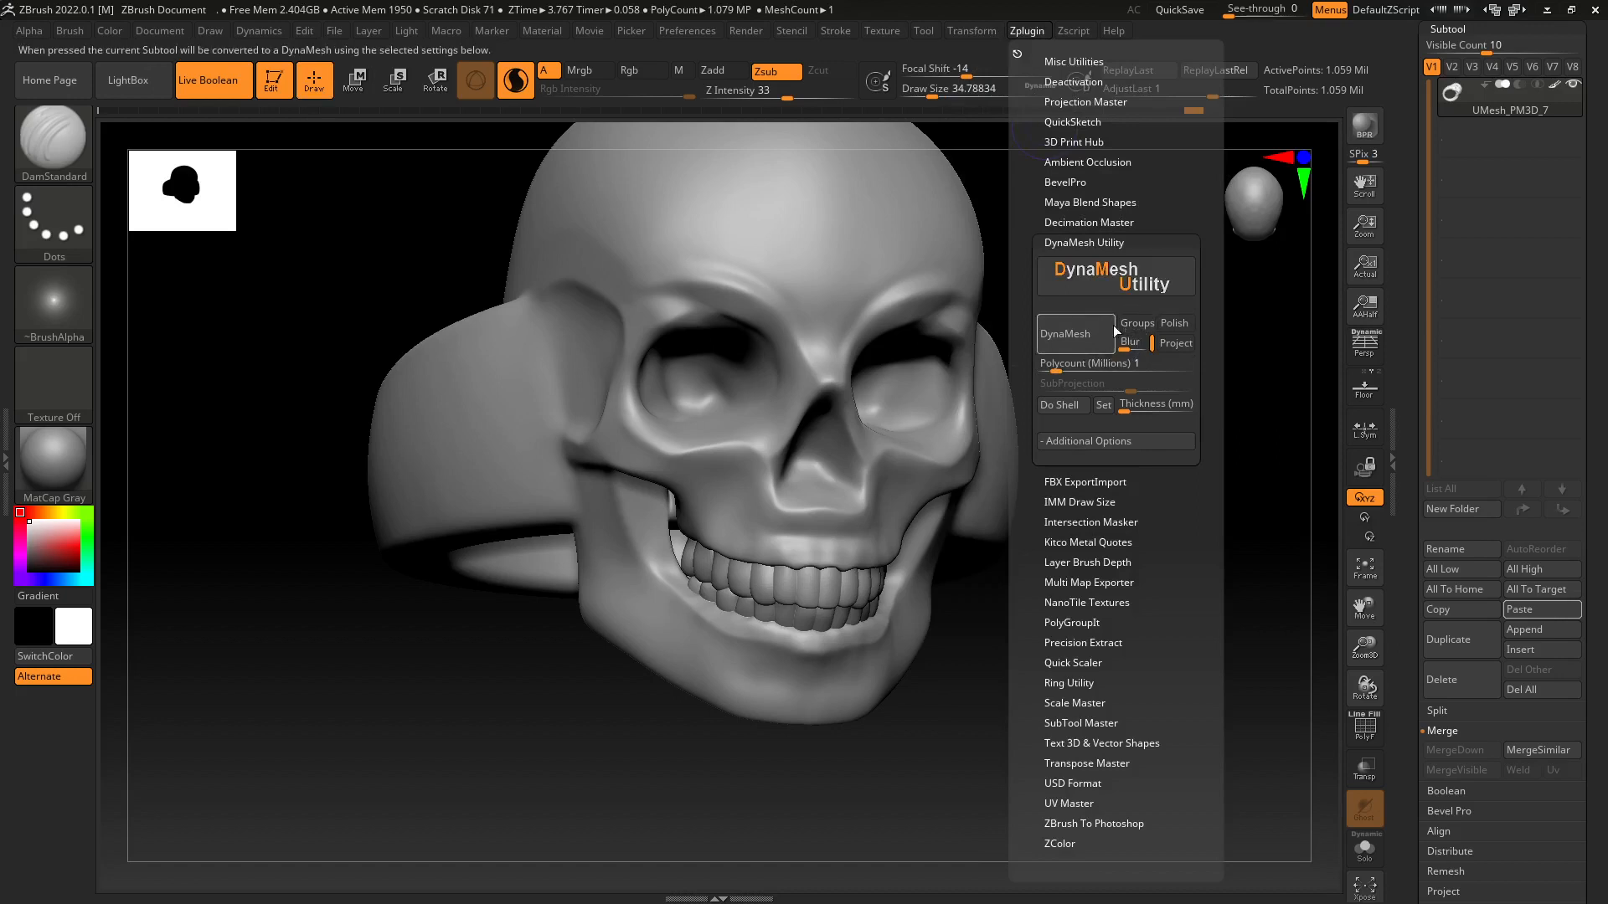
left_click_drag(1062, 364, 1078, 358)
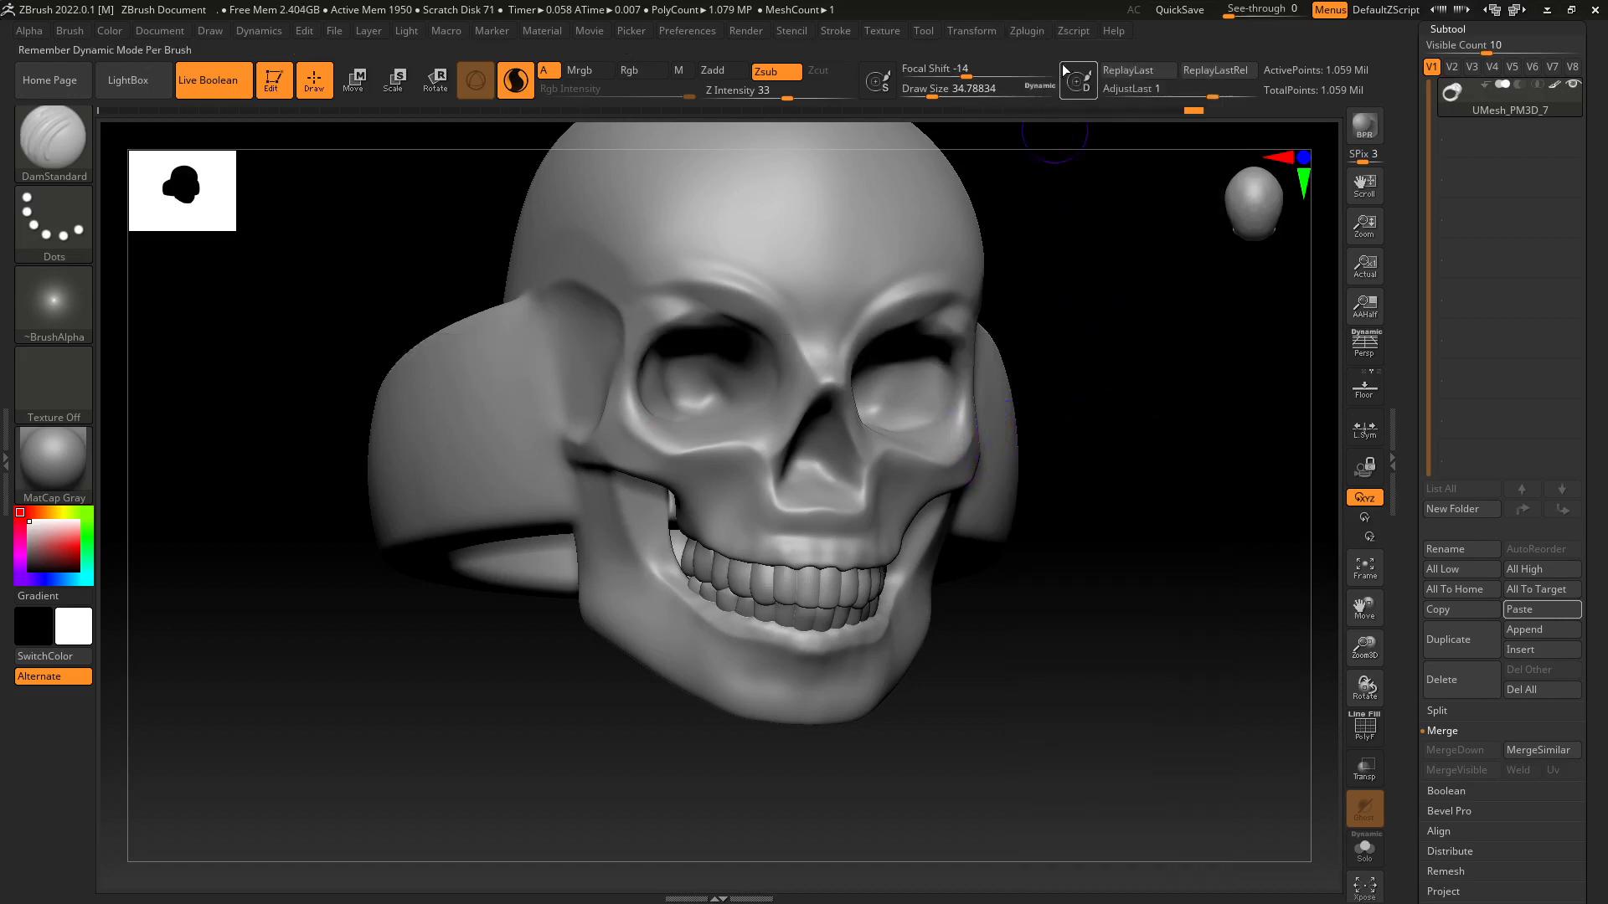
left_click(1030, 30)
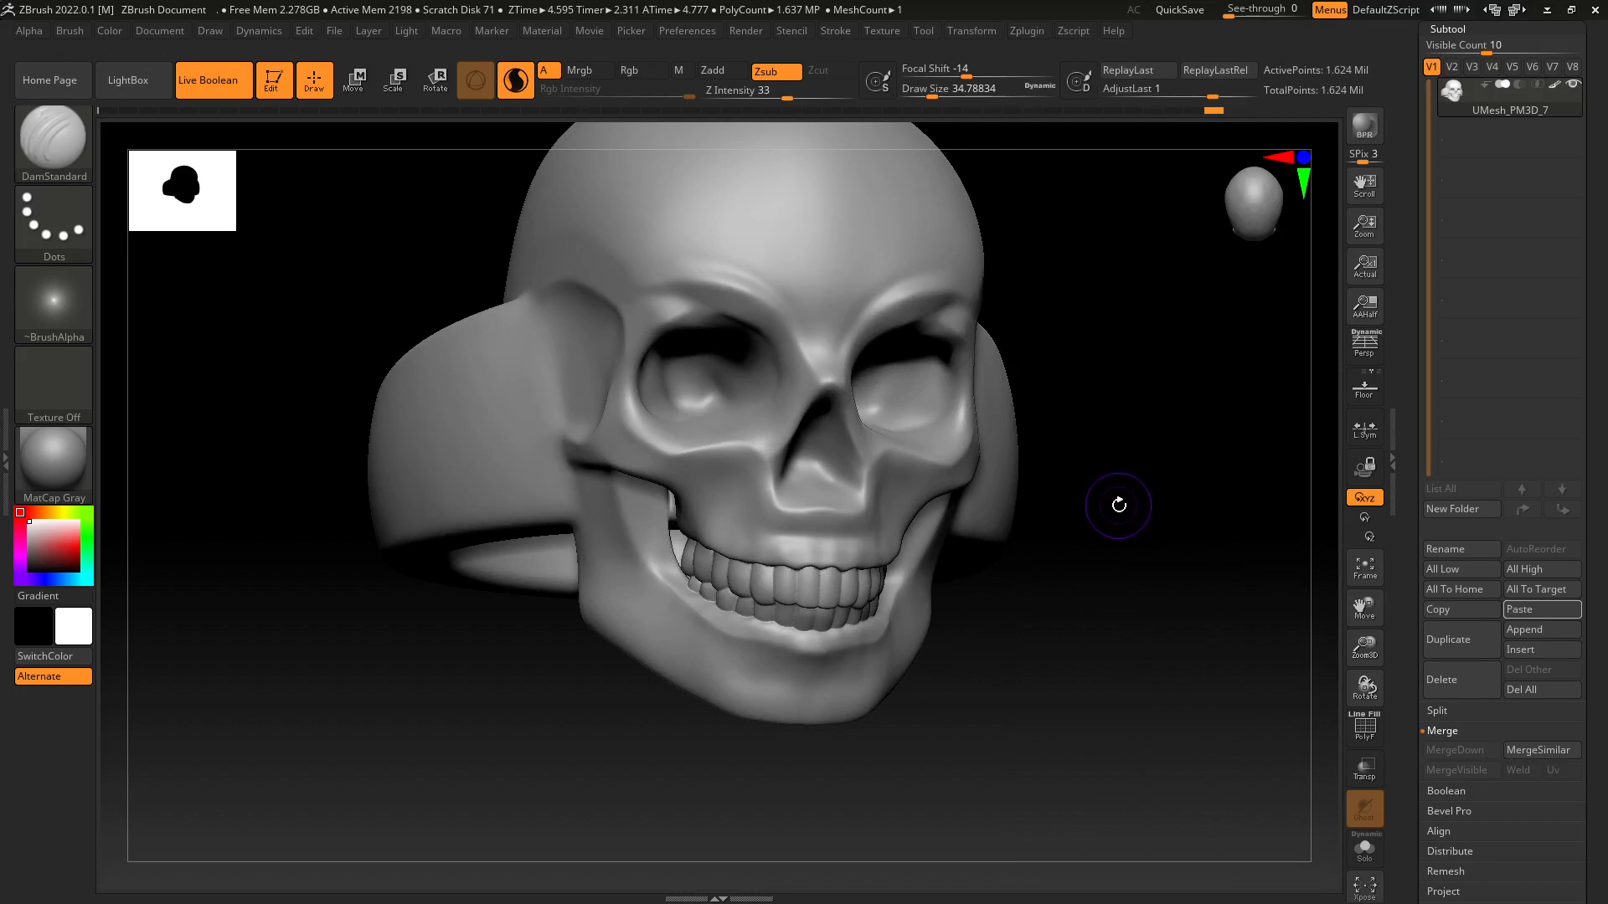
Turn off Sculptris Pro mode and, with a brush draw size of about 8, smooth the seam between the upper front teeth.
mouse_move(1146, 489)
left_mouse_down()
mouse_move(1123, 553)
mouse_move(833, 258)
left_mouse_up()
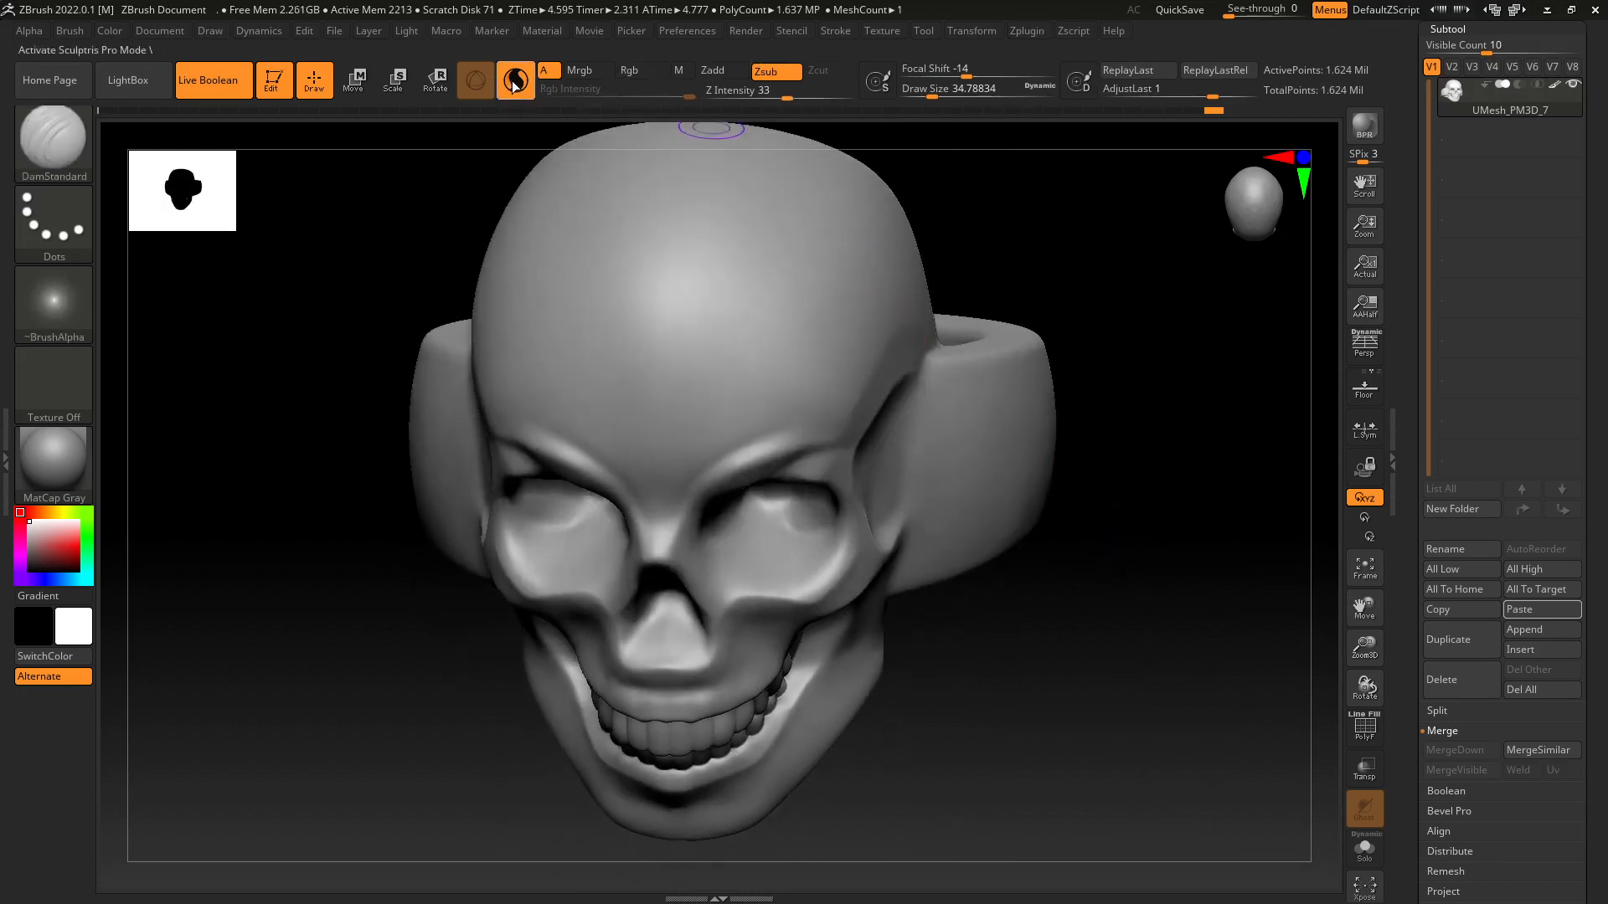
mouse_move(1123, 617)
left_mouse_down()
mouse_move(1164, 589)
mouse_move(1120, 549)
mouse_move(1103, 640)
mouse_move(1167, 531)
left_mouse_up()
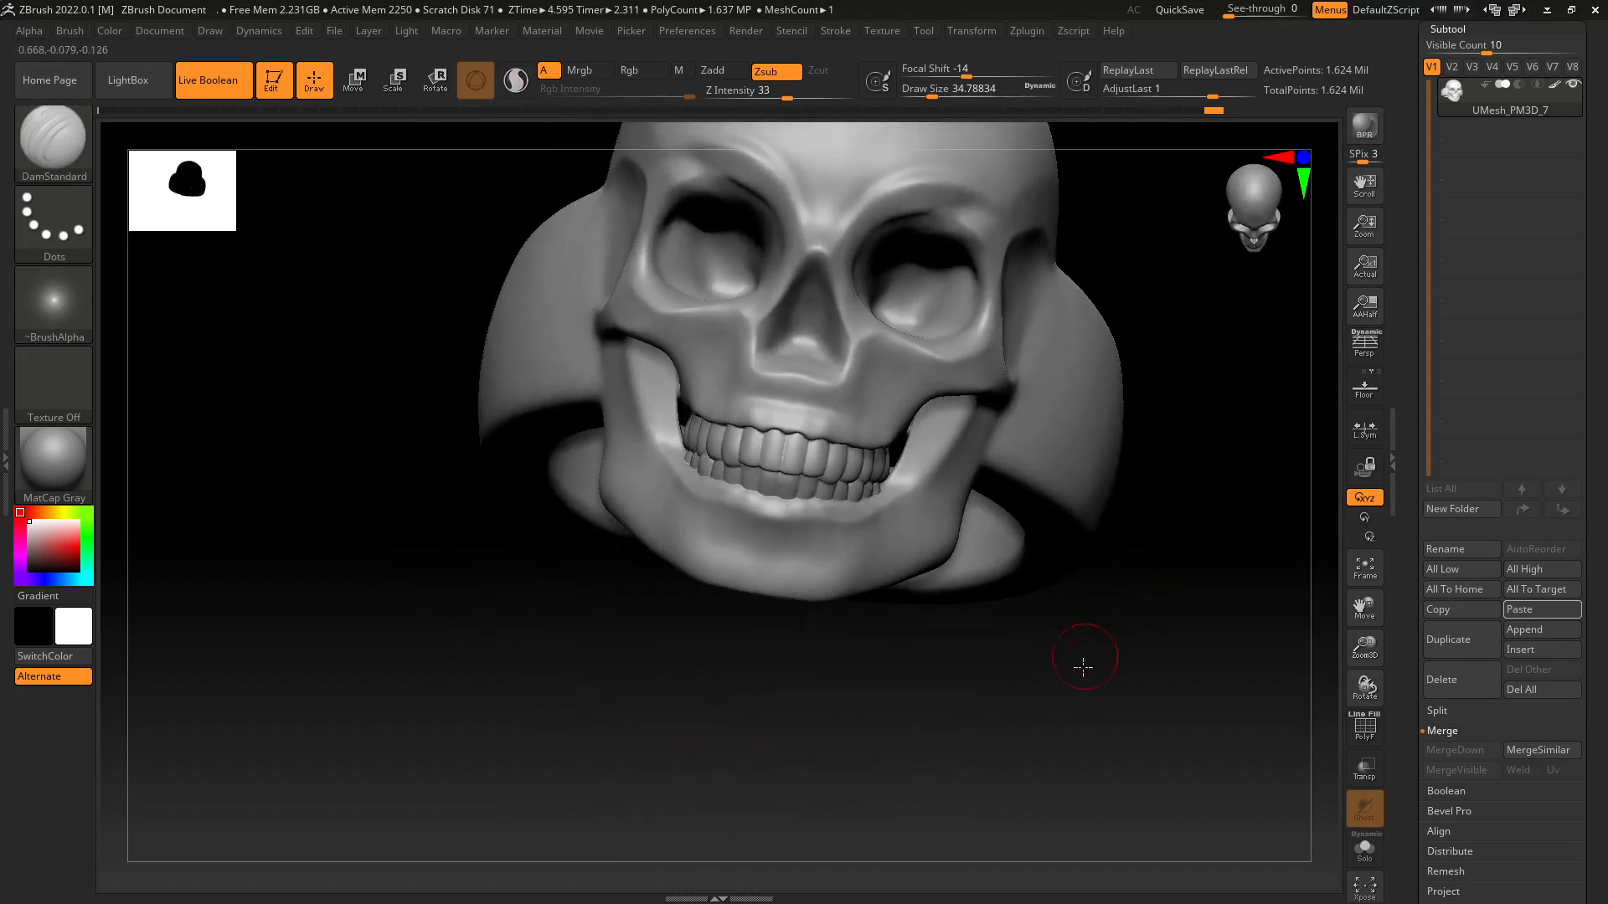
left_click_drag(1080, 667, 1088, 779, "alt")
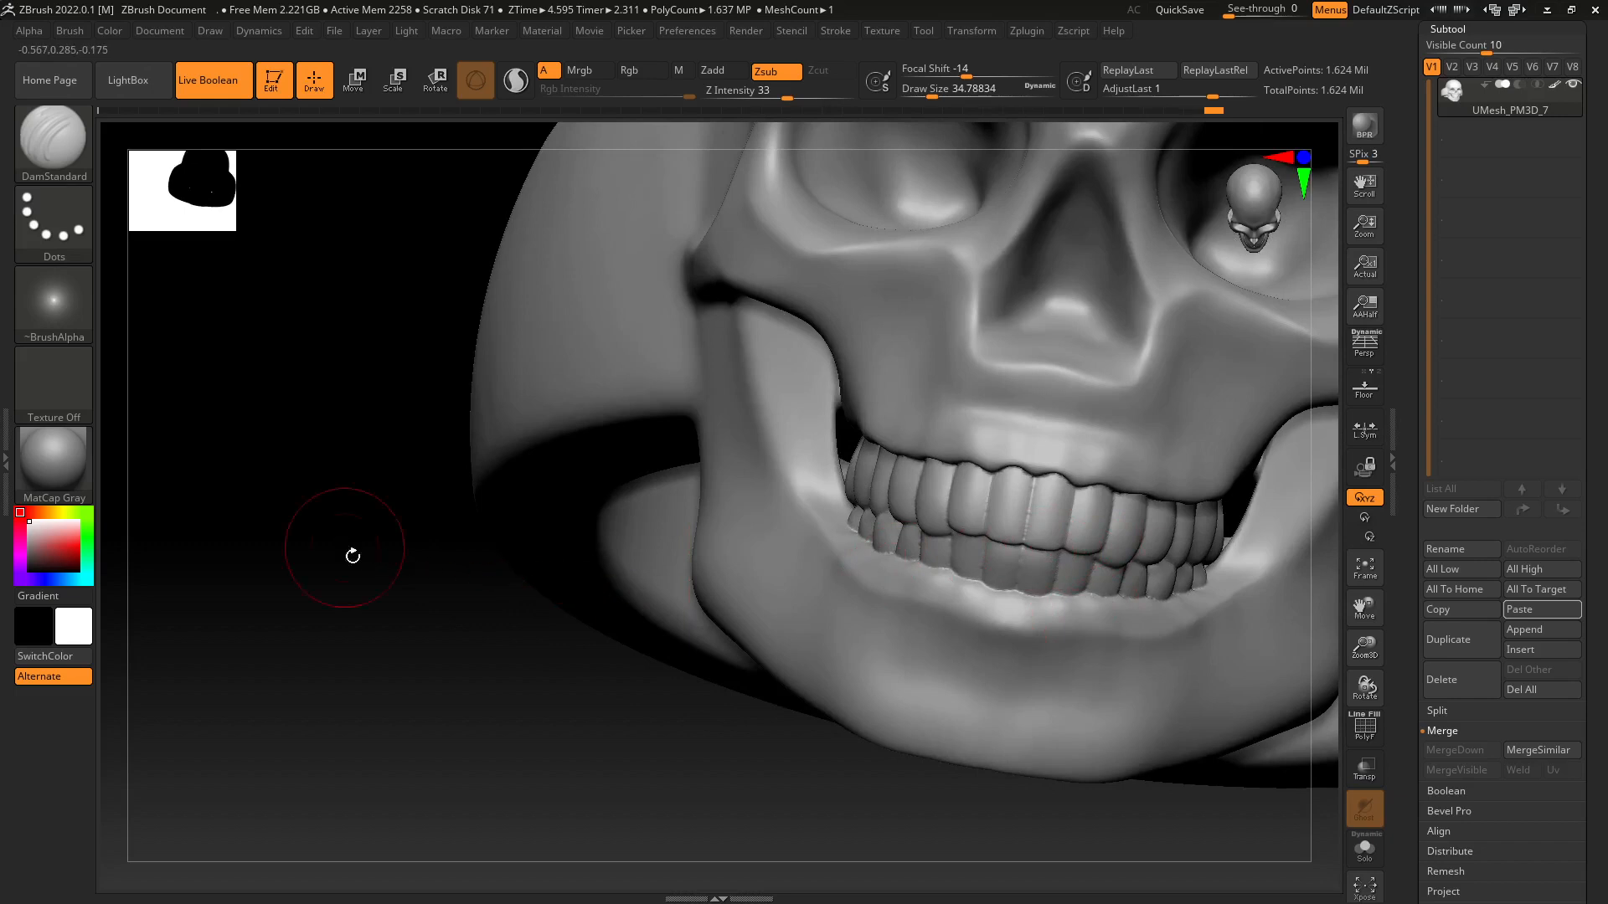
left_click_drag(611, 710, 416, 653, "alt")
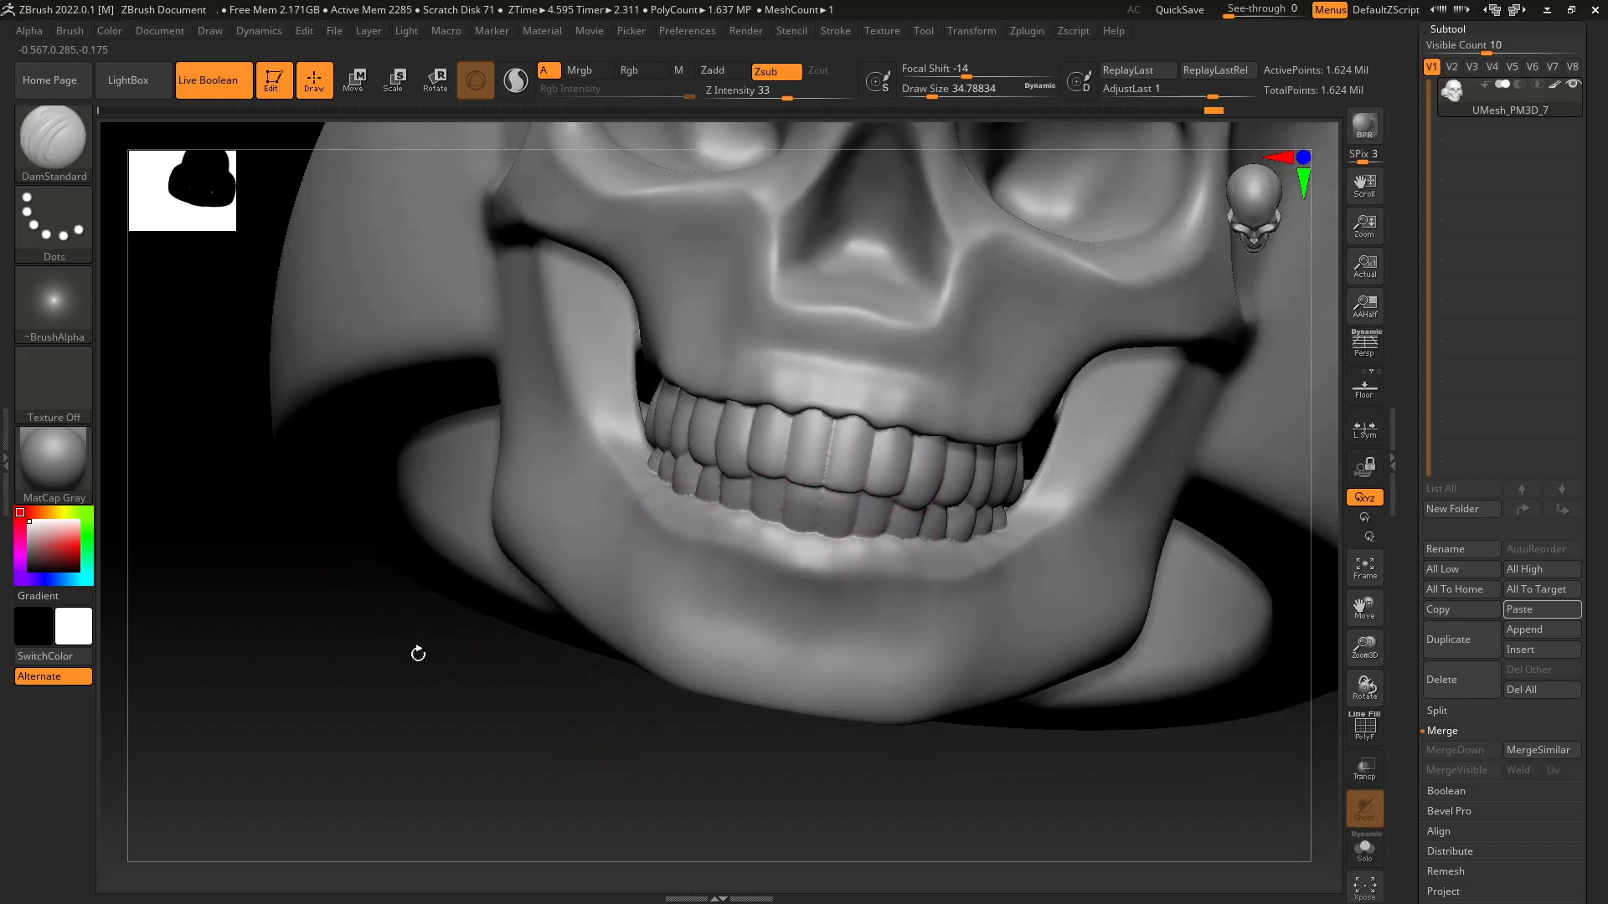
left_click_drag(399, 779, 572, 642, "alt")
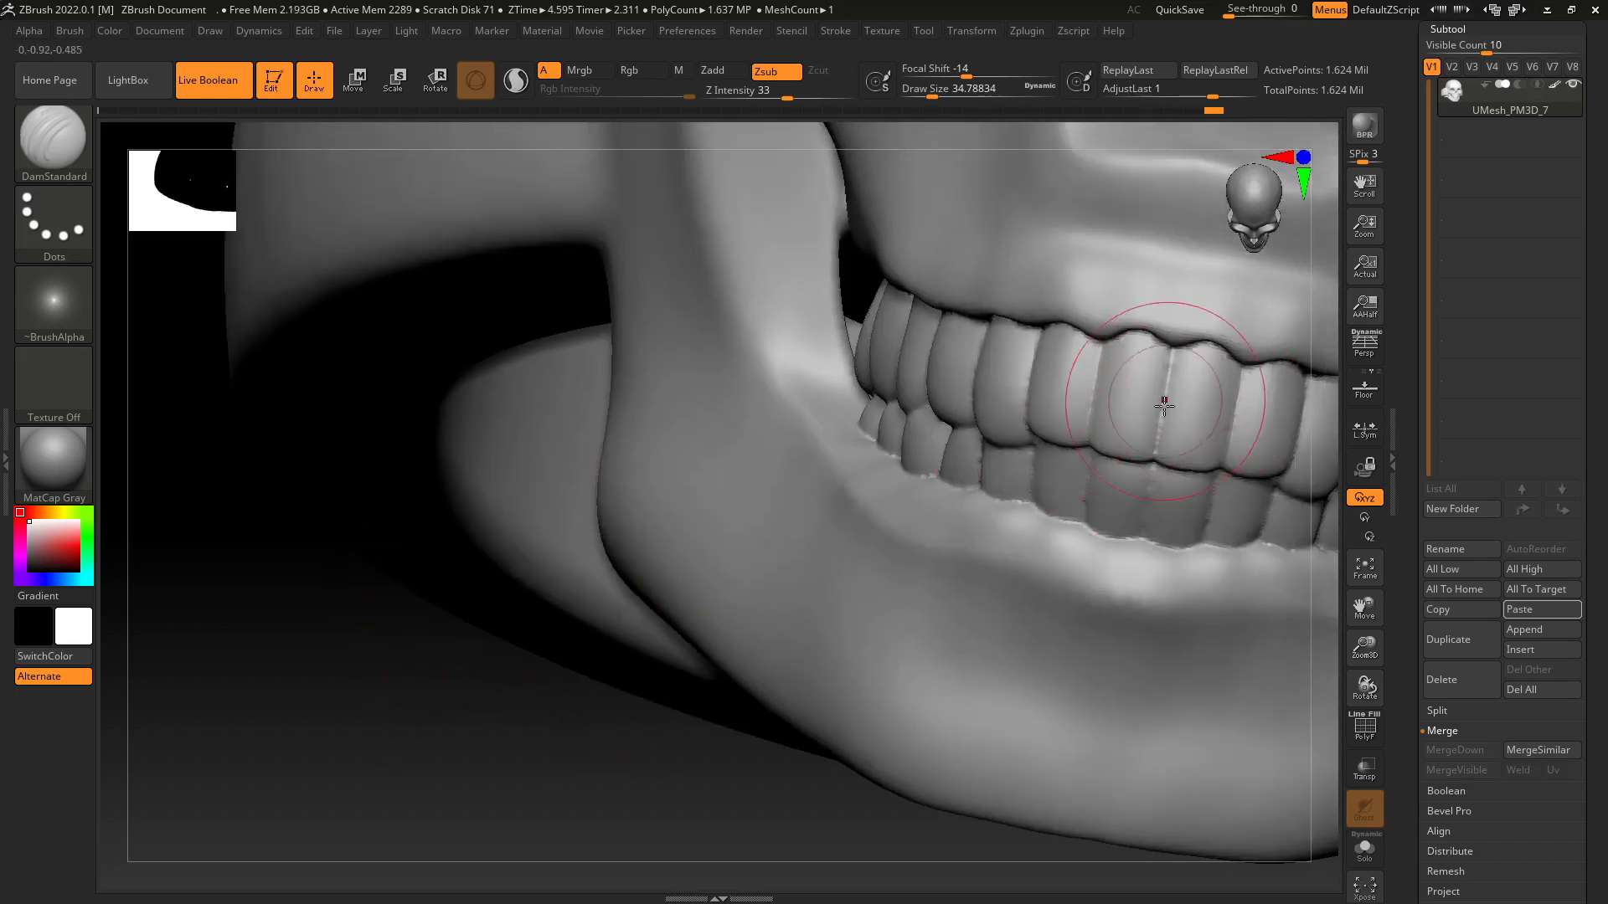
mouse_move(407, 668)
left_mouse_down("alt")
mouse_move(259, 664)
mouse_move(341, 646)
mouse_move(358, 685)
left_mouse_up("alt")
key("s")
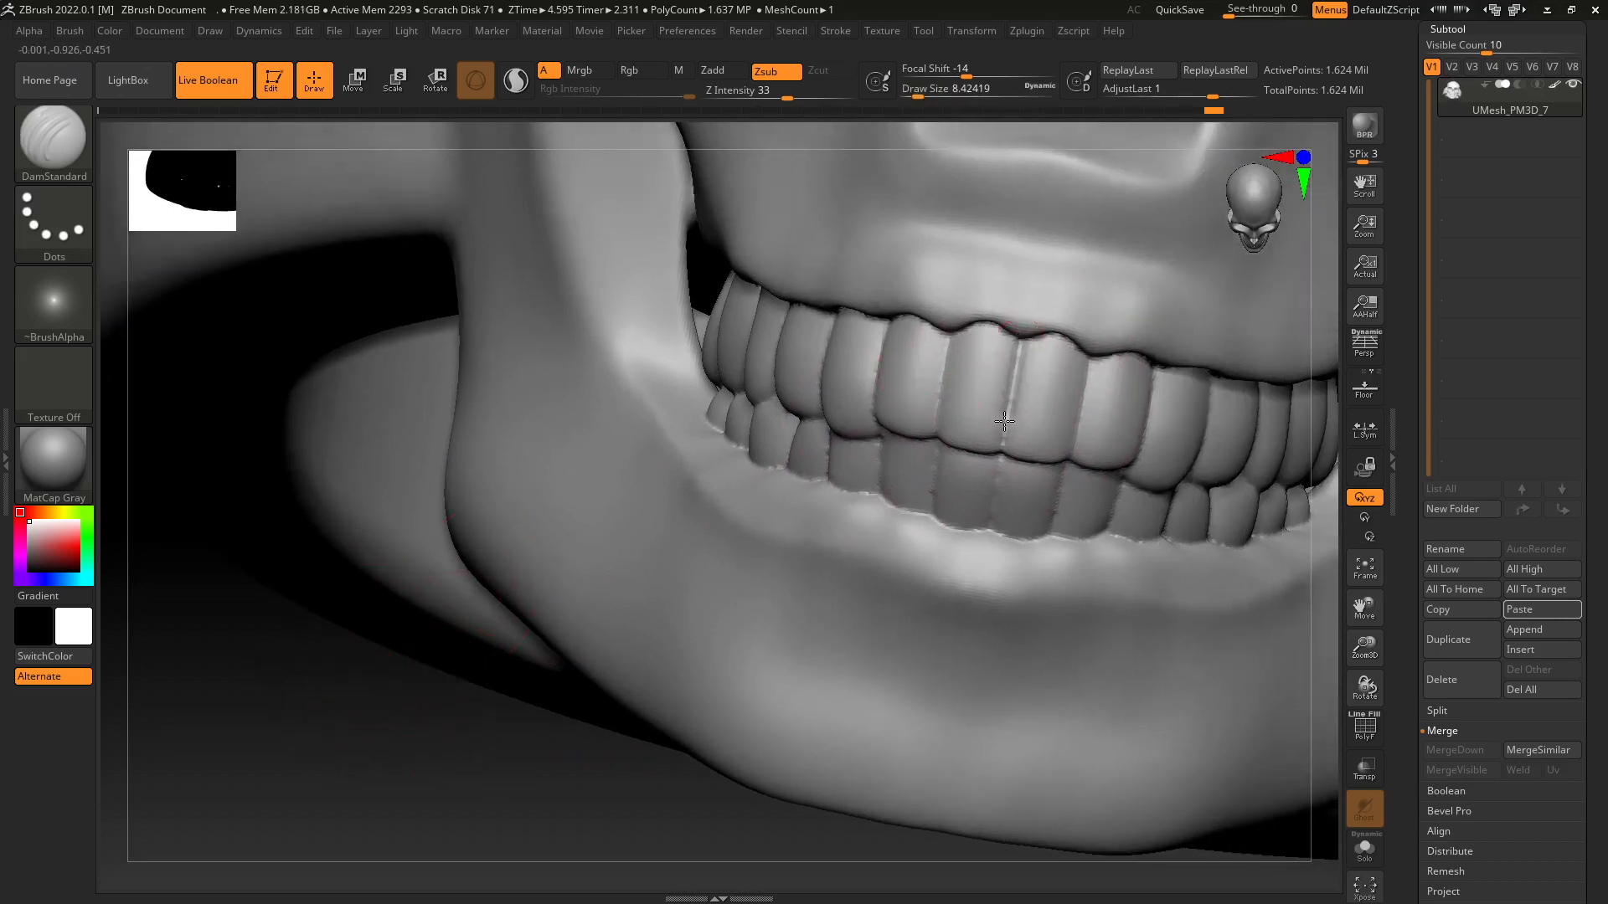
key("shift")
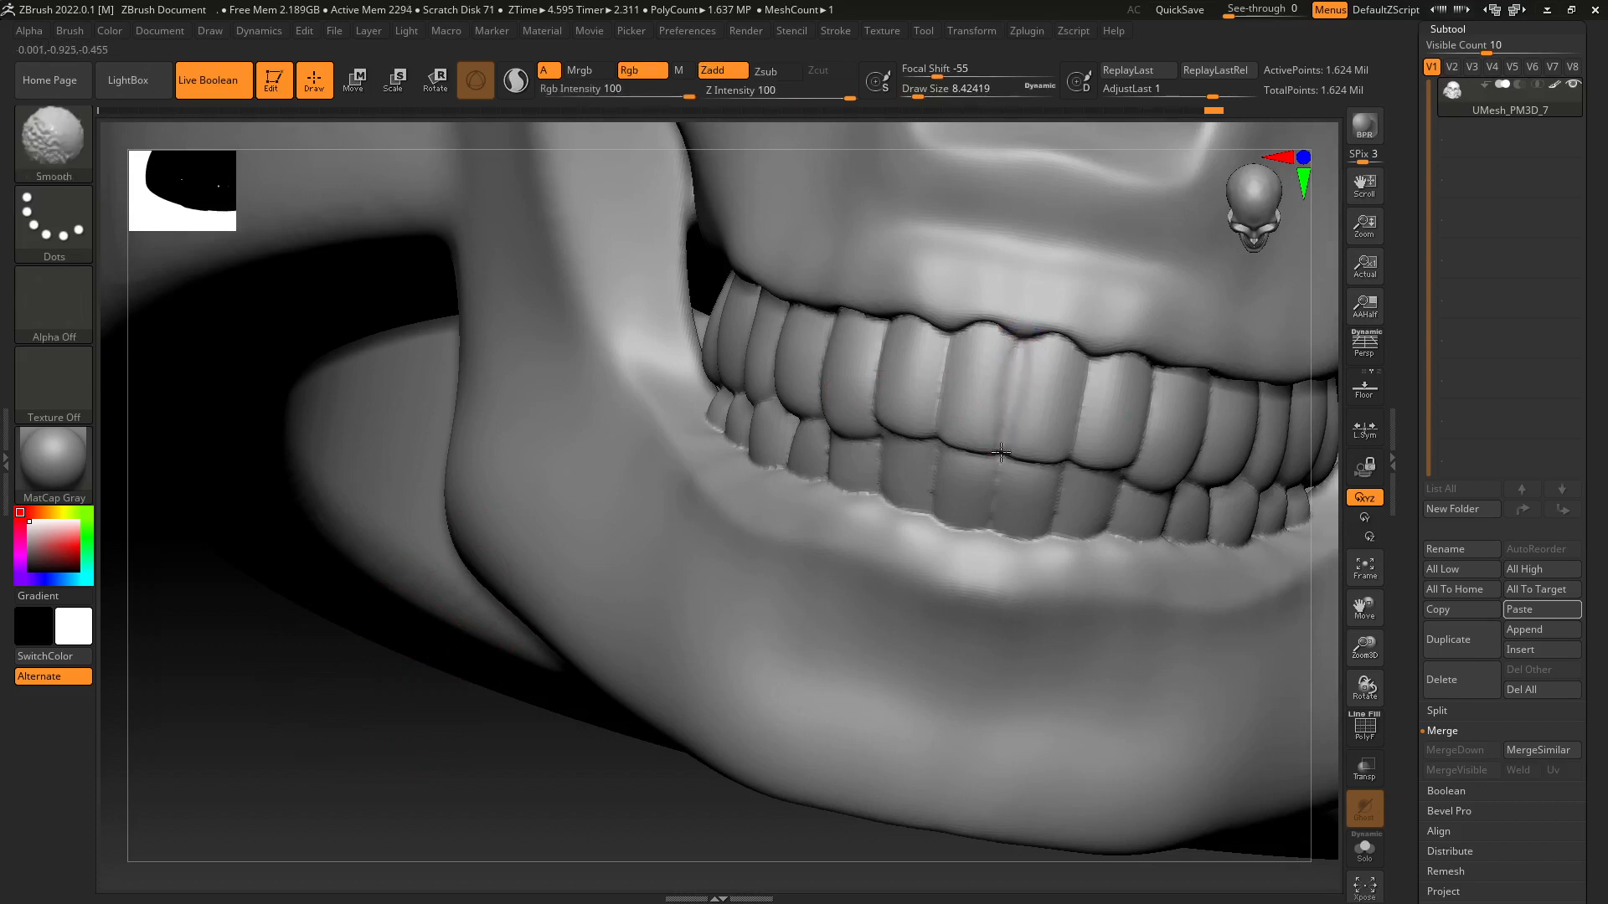
left_click_drag(1000, 453, 1010, 448, "shift")
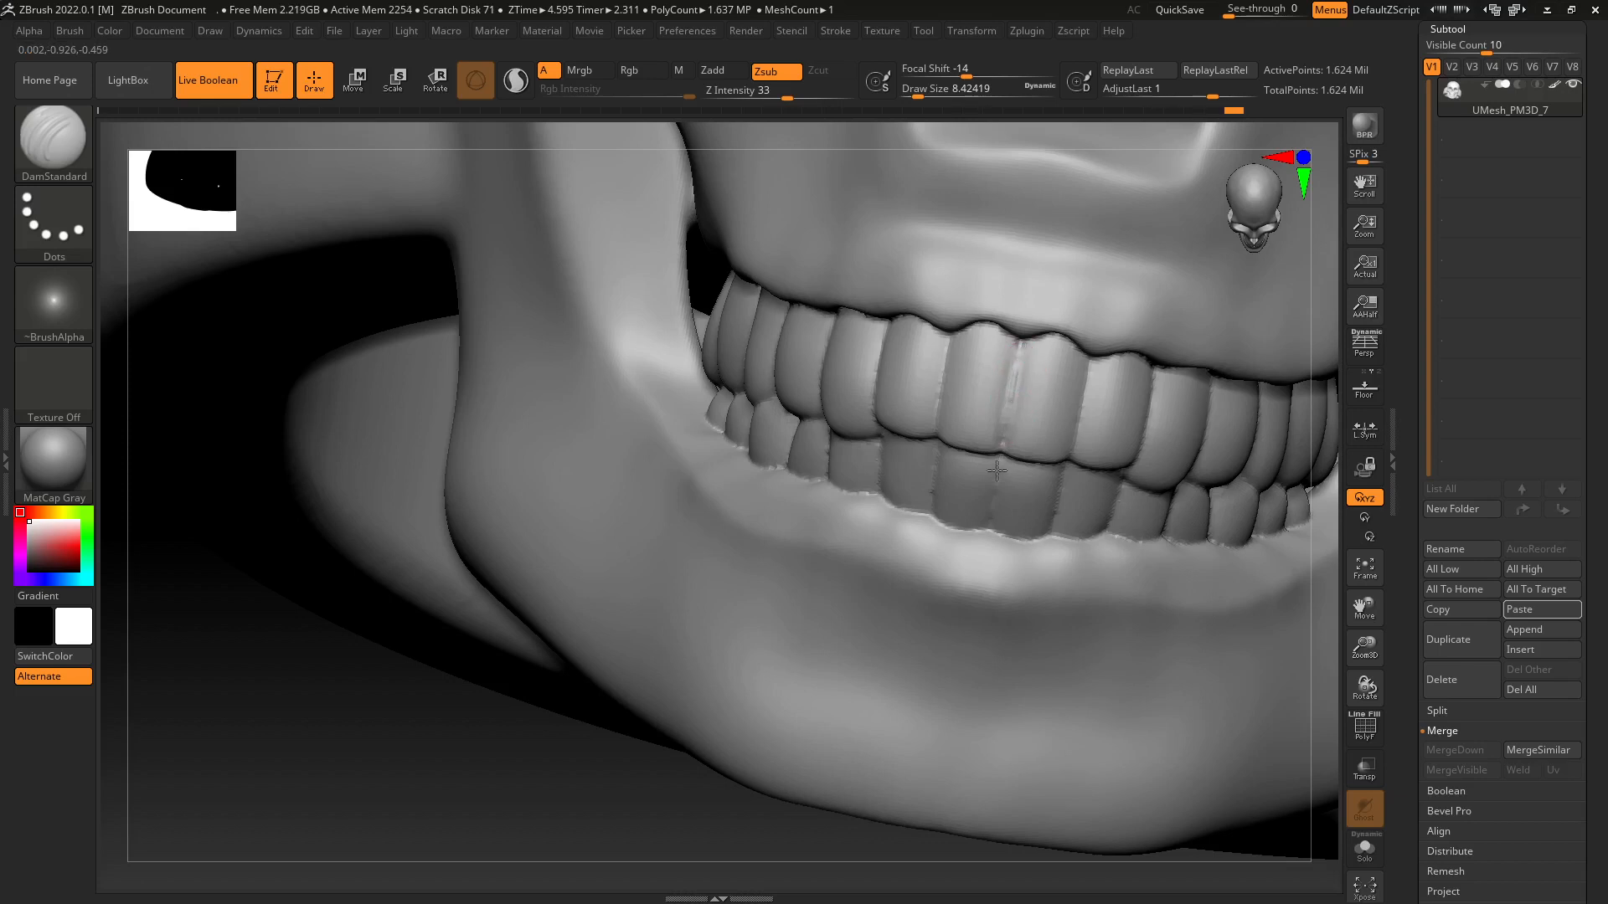
Try carving and smoothing the groove between the upper front teeth, and undo those strokes.
key("ctrl")
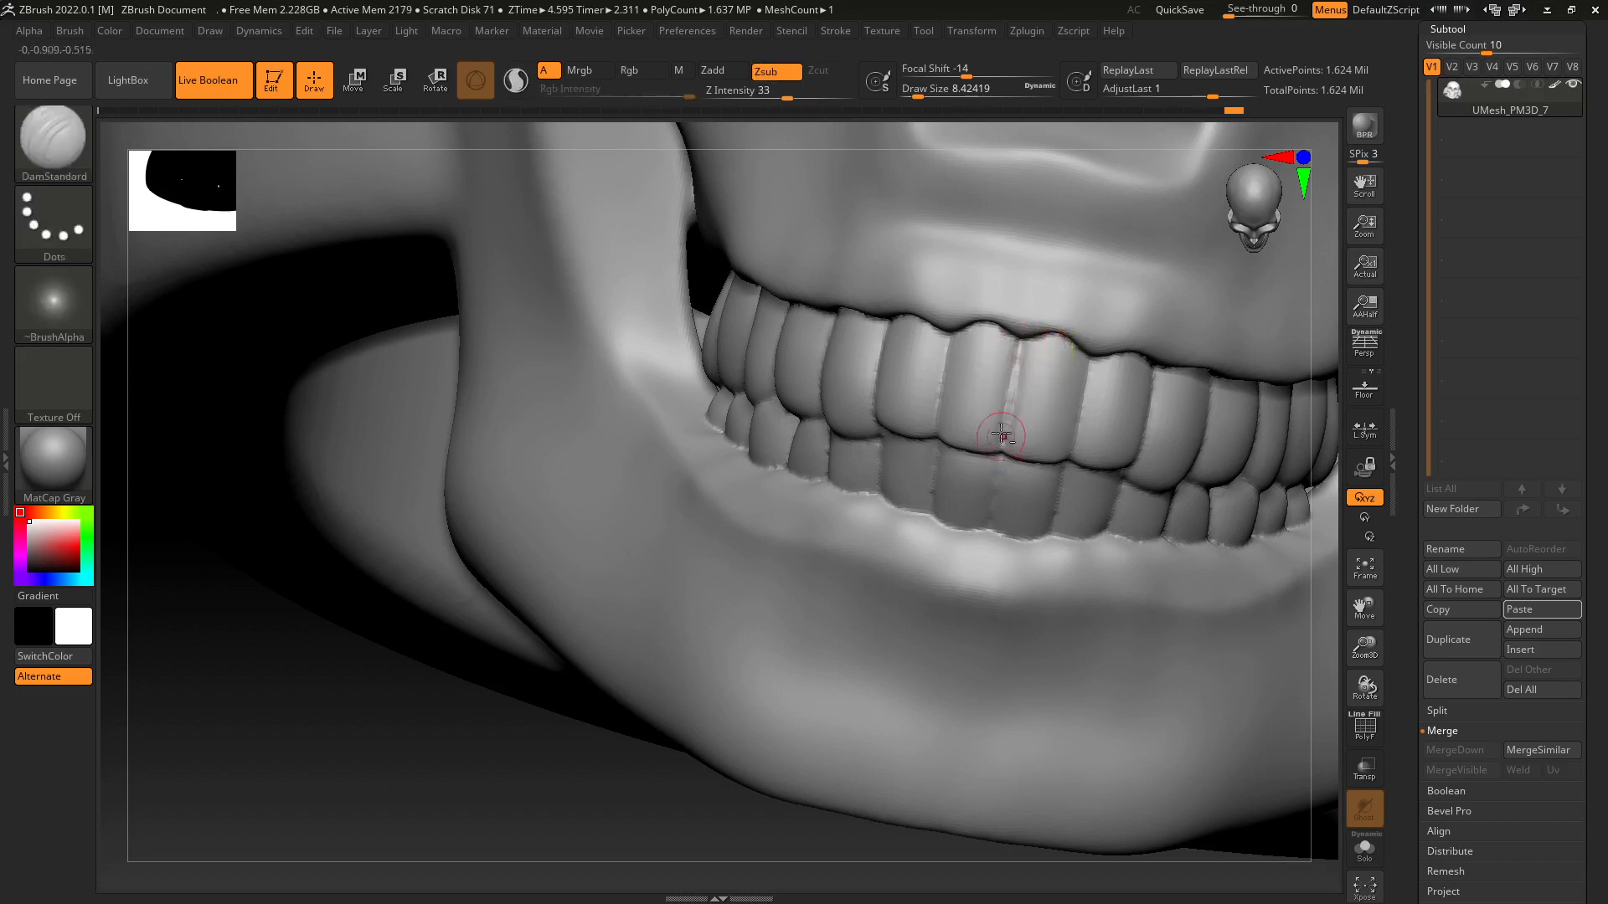
key("ctrl")
key("ctrl")
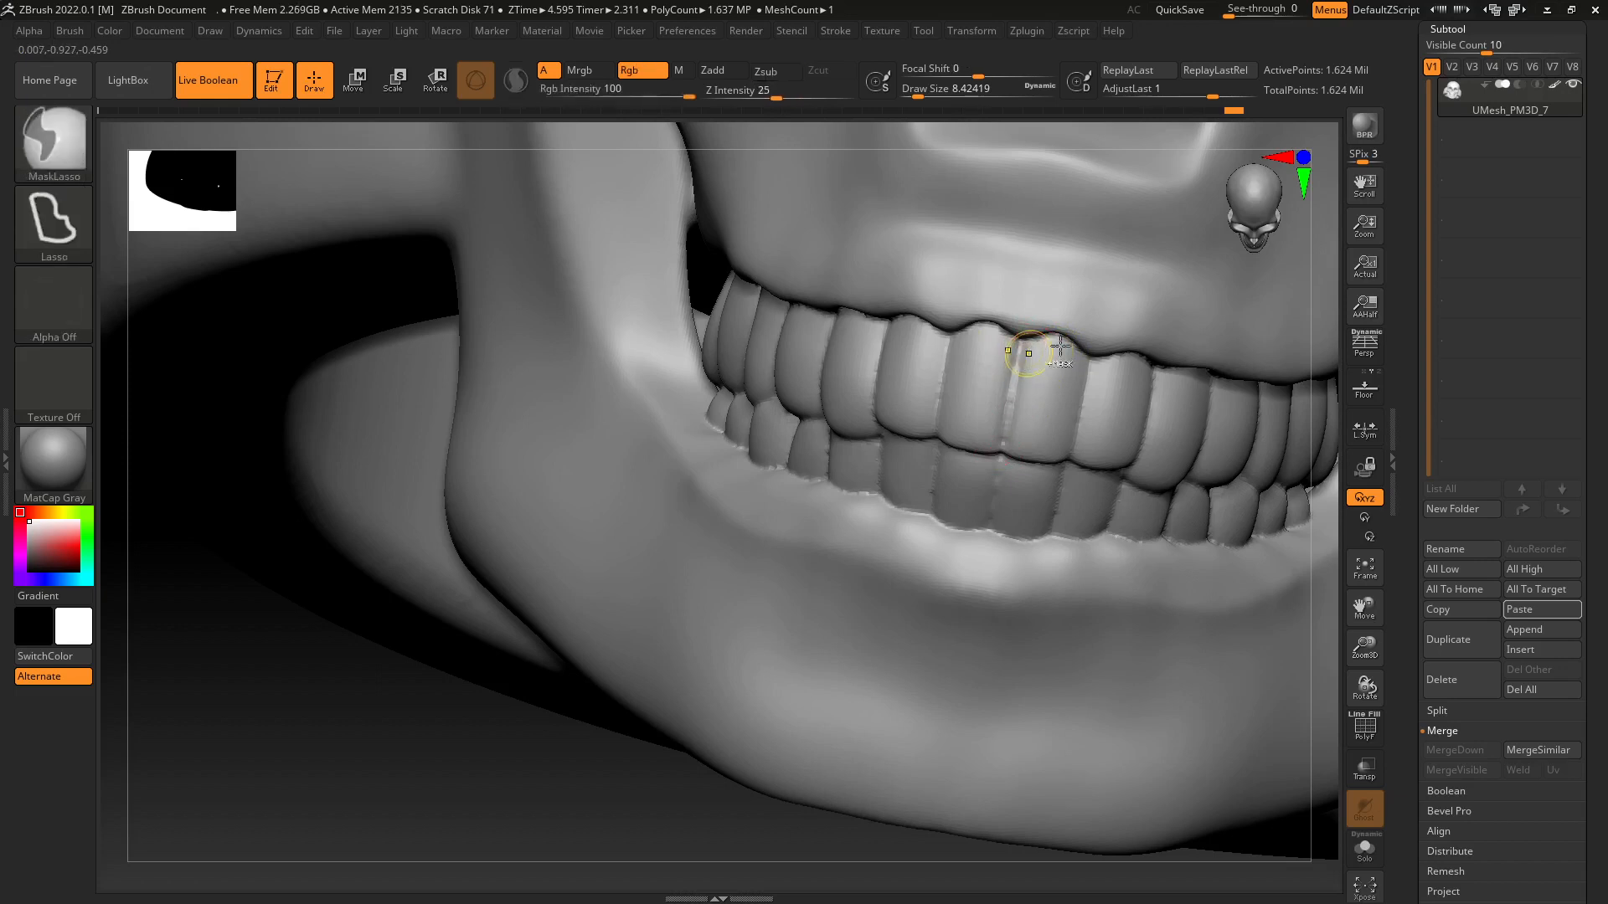
left_click_drag(1016, 356, 1002, 447)
key("shift")
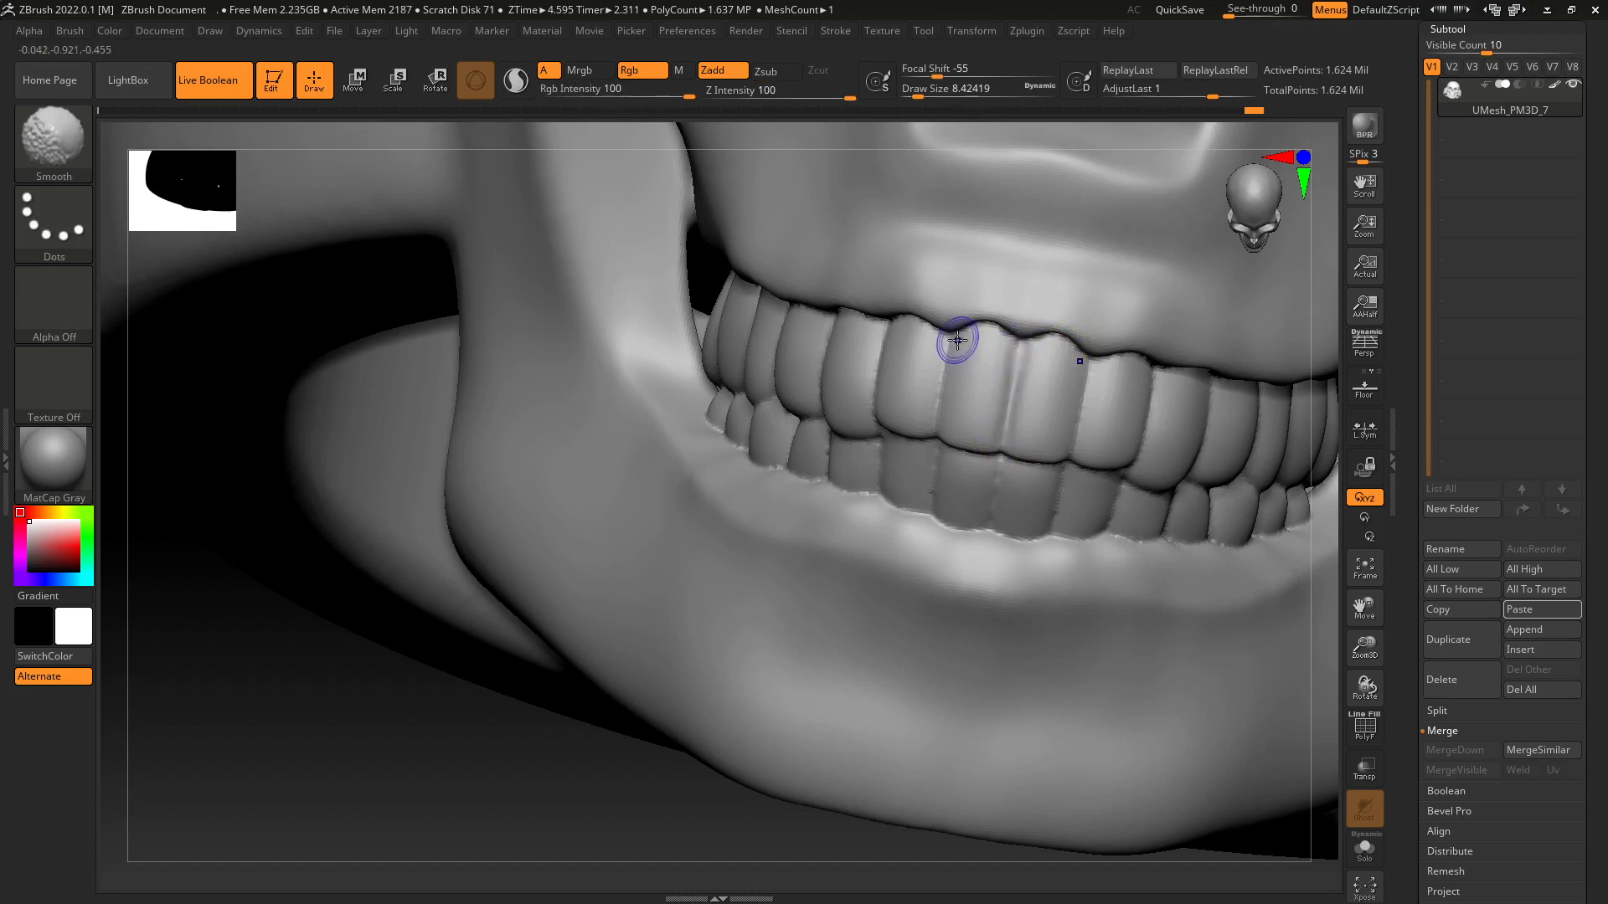
mouse_move(304, 752)
left_mouse_down()
mouse_move(334, 757)
mouse_move(470, 568)
left_mouse_up()
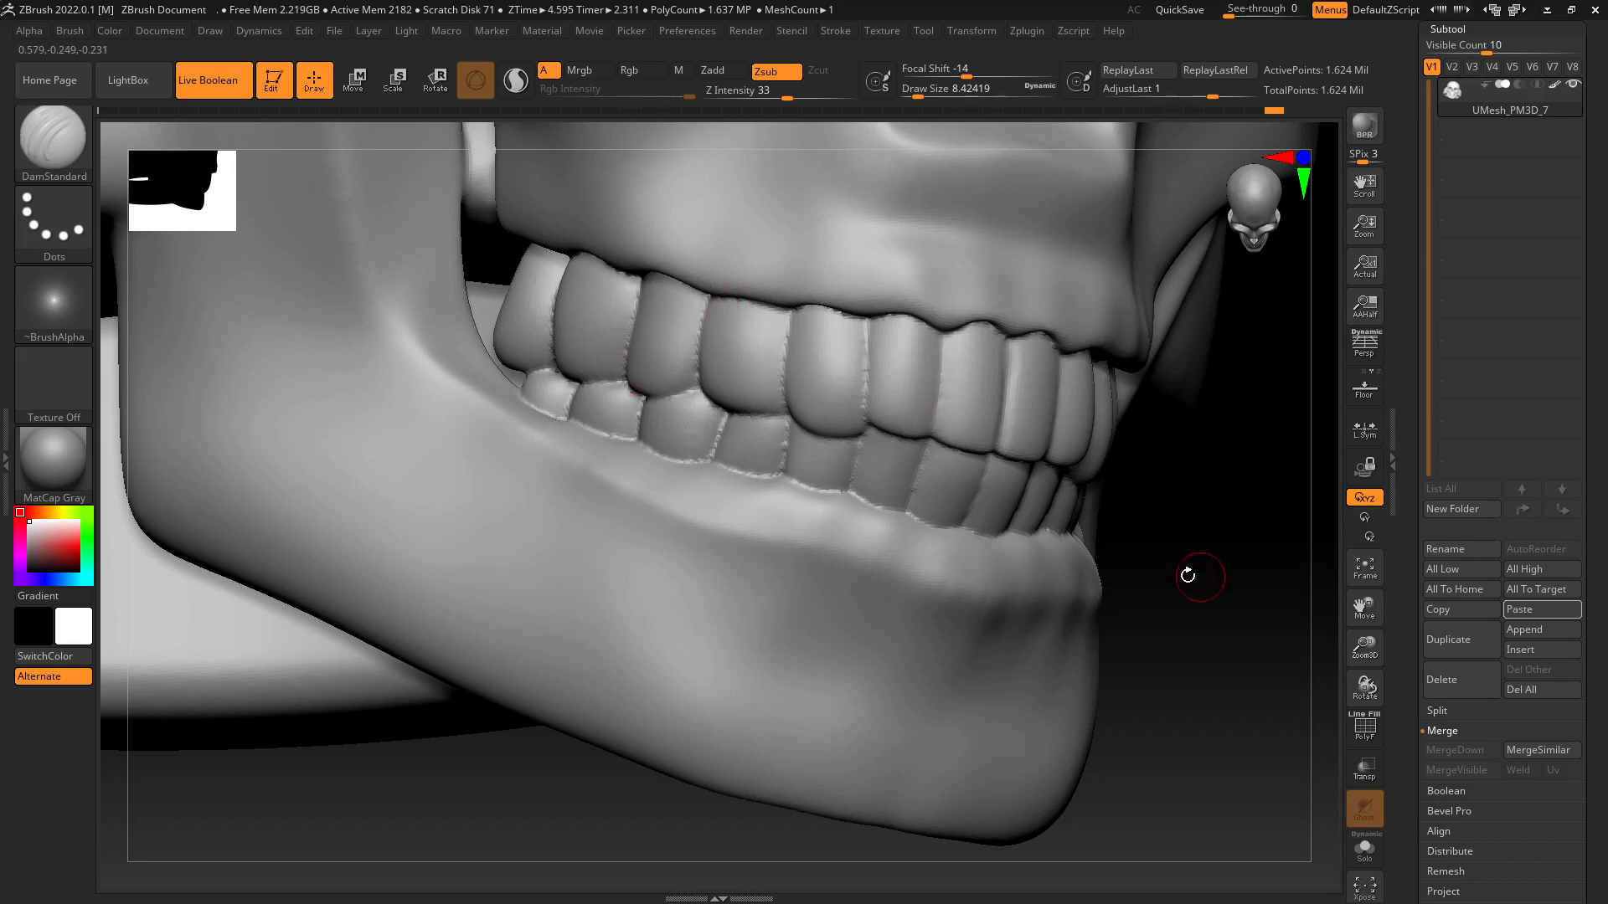
left_click_drag(1187, 575, 1170, 567)
key("ctrl")
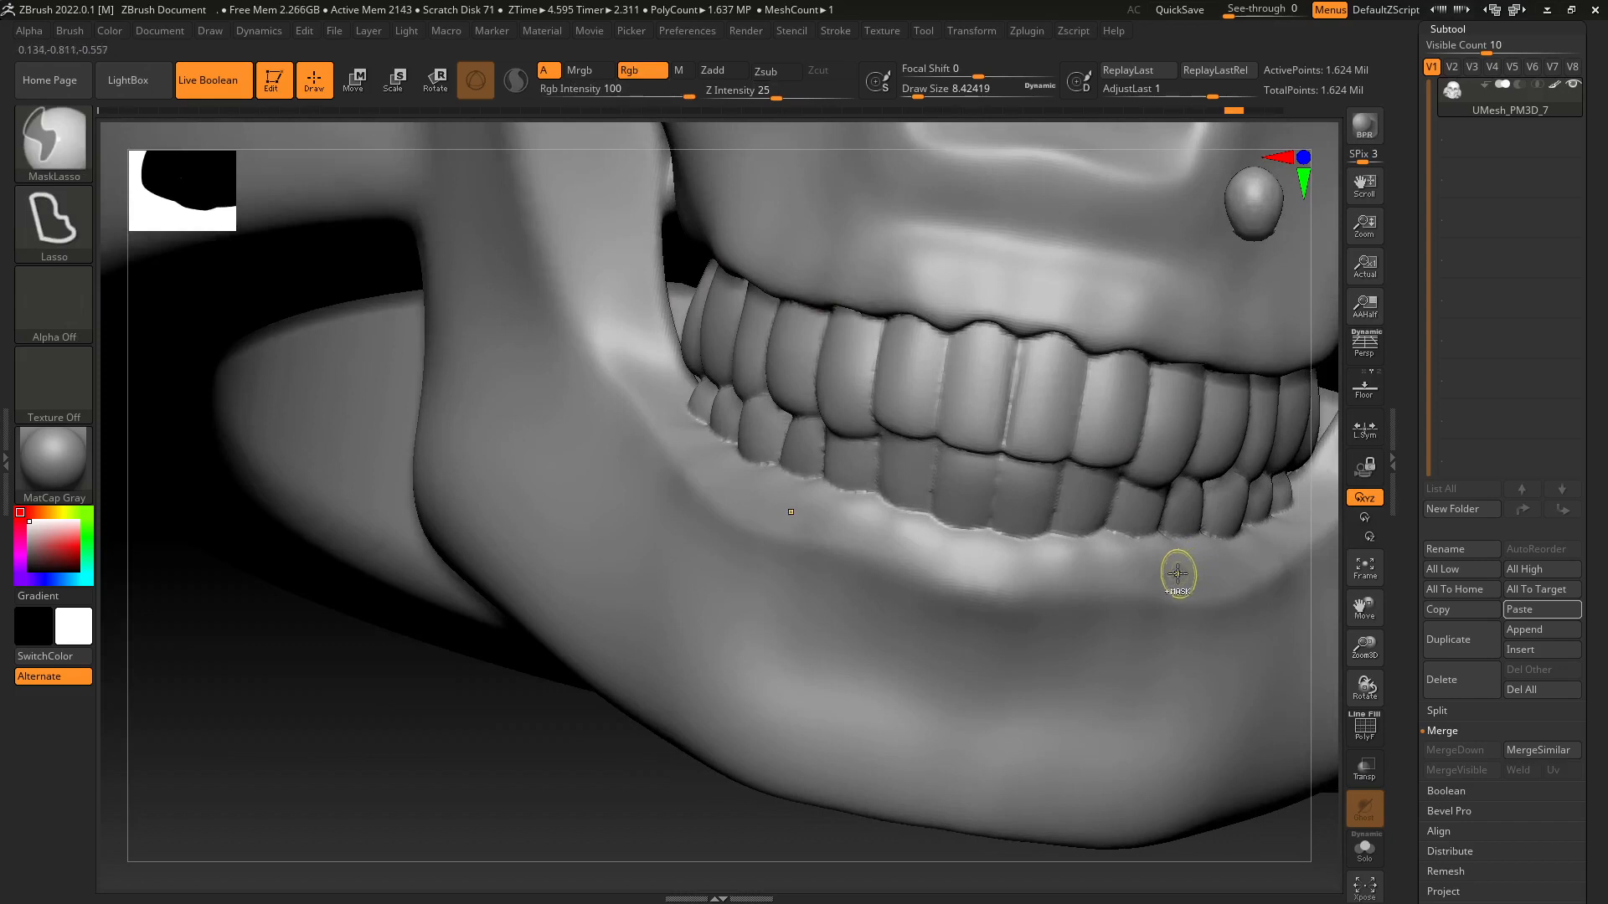
Apply ClayPolish with Max 25 and RSoft 5 to the whole skull ring.
left_click_drag(433, 650, 427, 512, "alt")
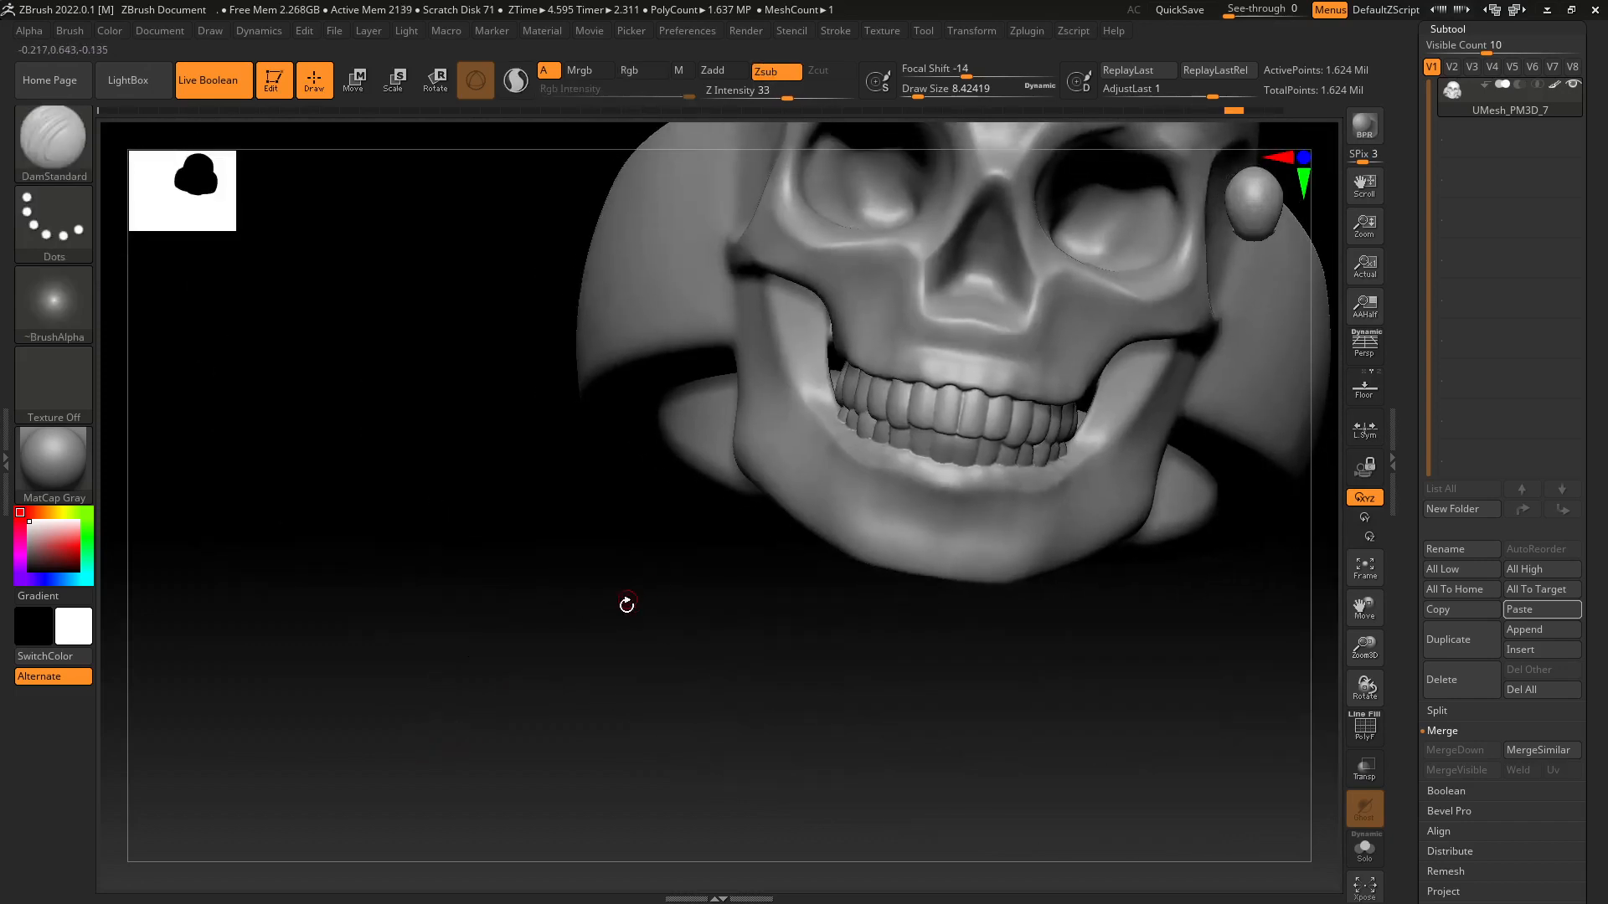
left_click_drag(625, 603, 1113, 570)
left_click_drag(1602, 268, 1582, 477)
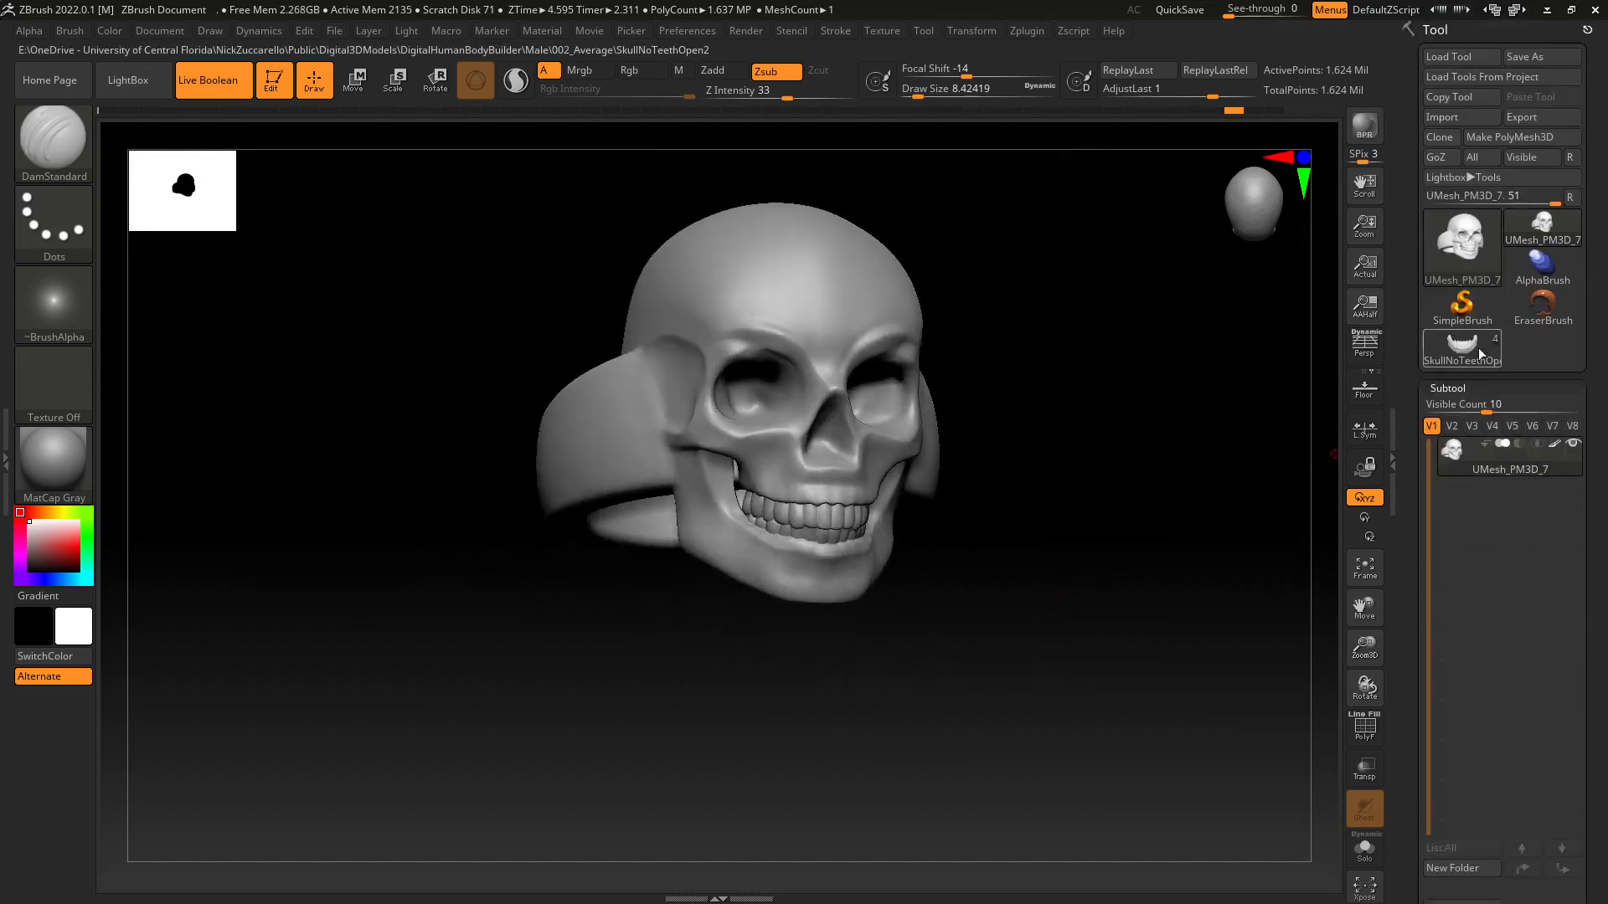
left_click_drag(1606, 358, 1606, 307)
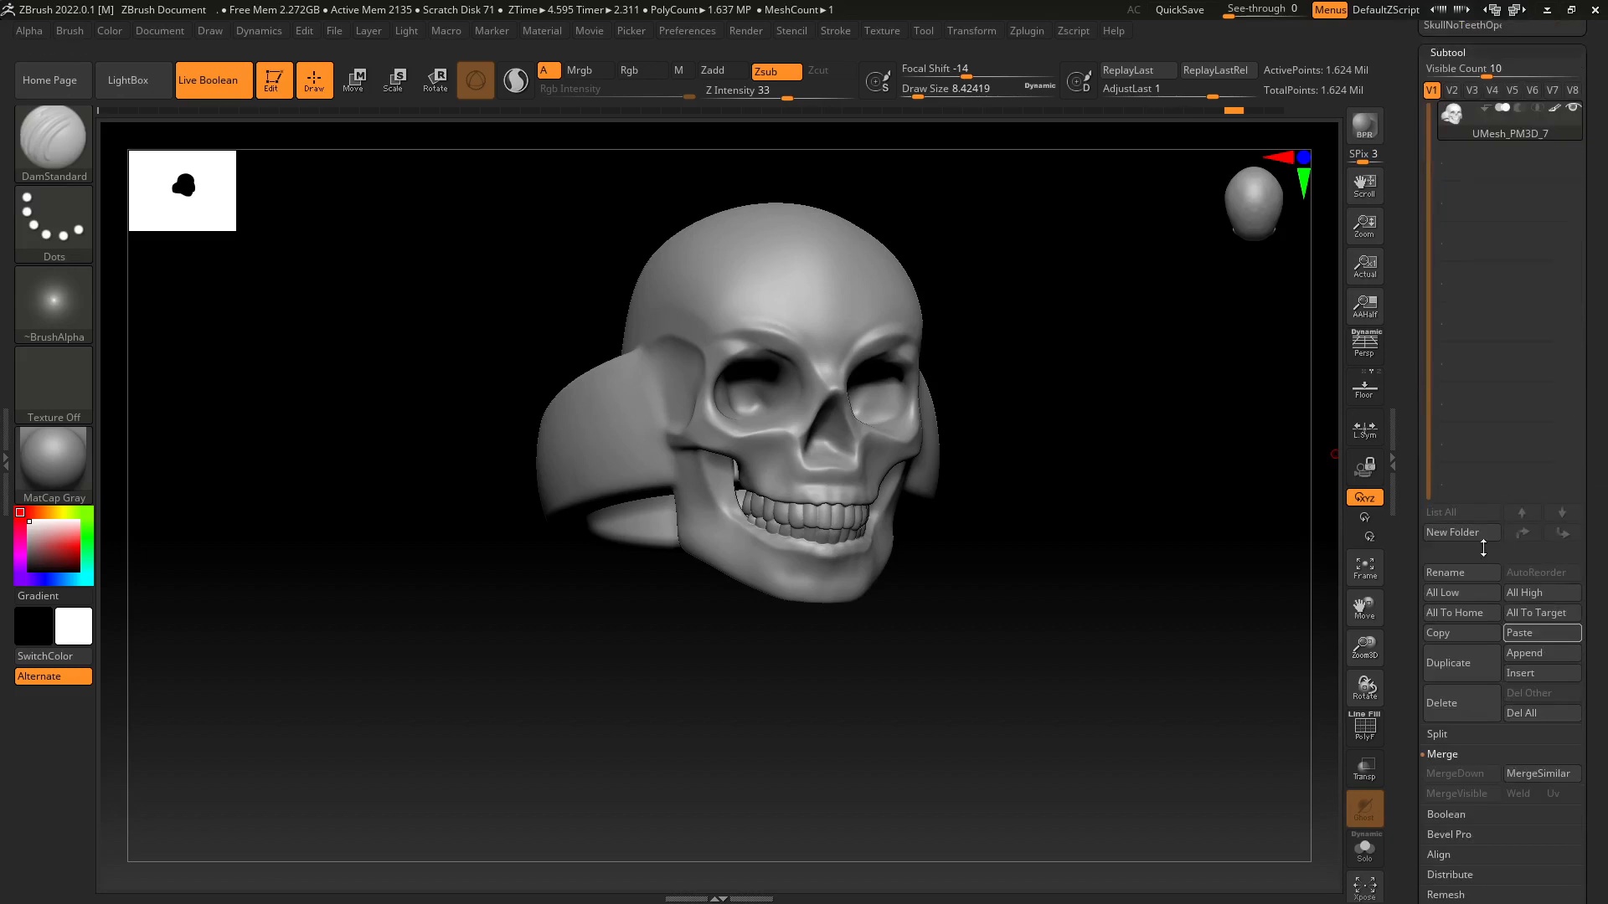
left_click_drag(1589, 893, 1592, 483)
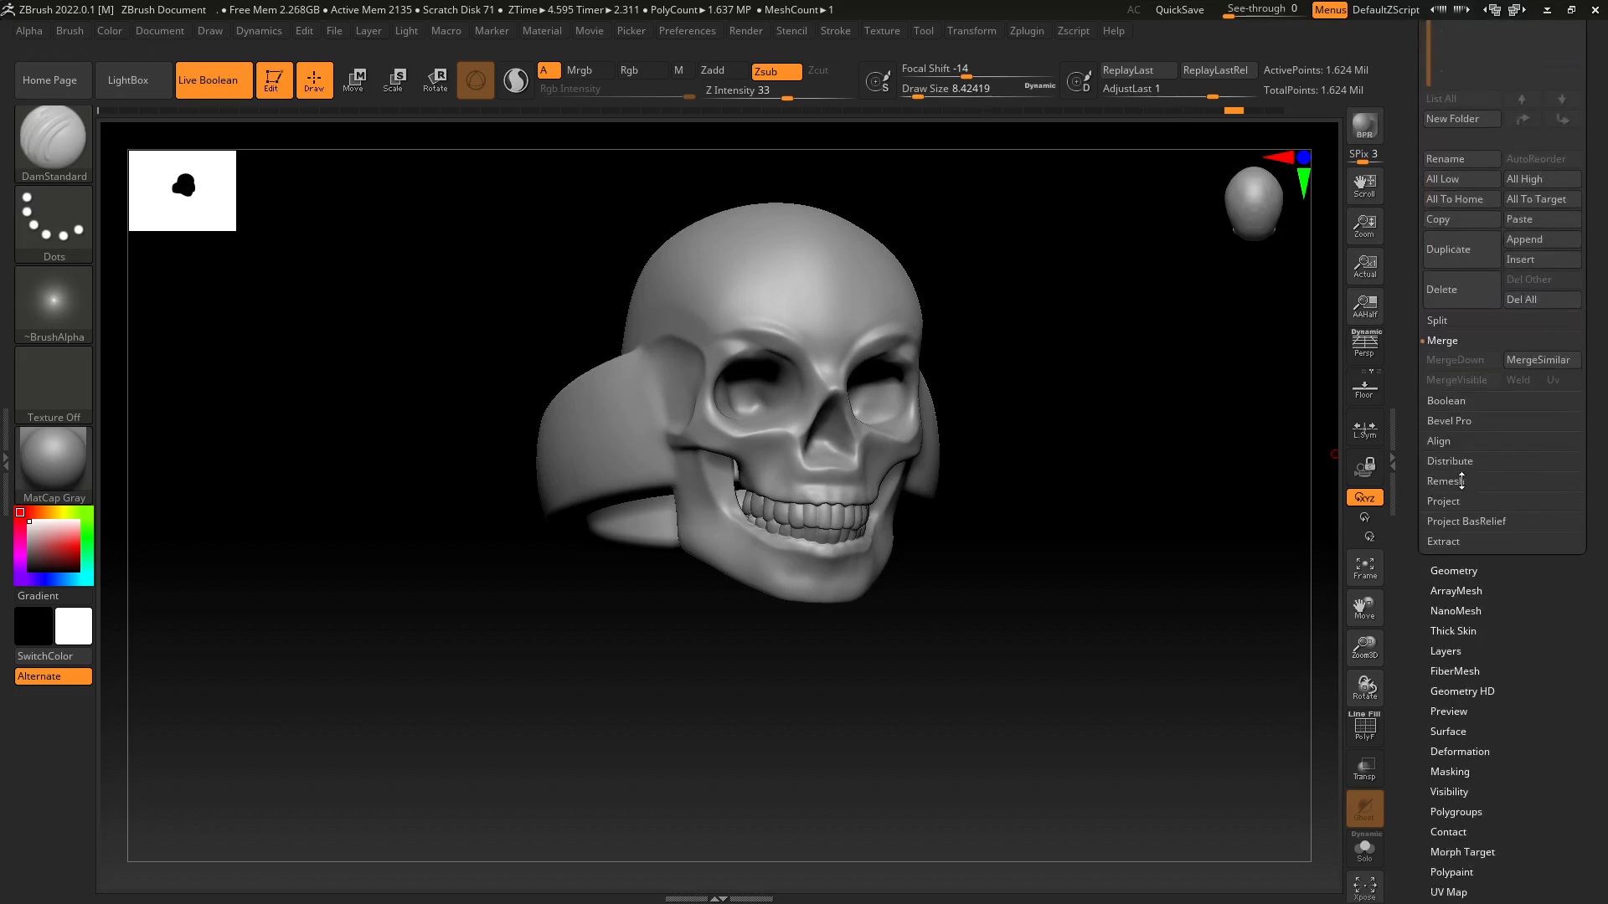
left_click(1451, 571)
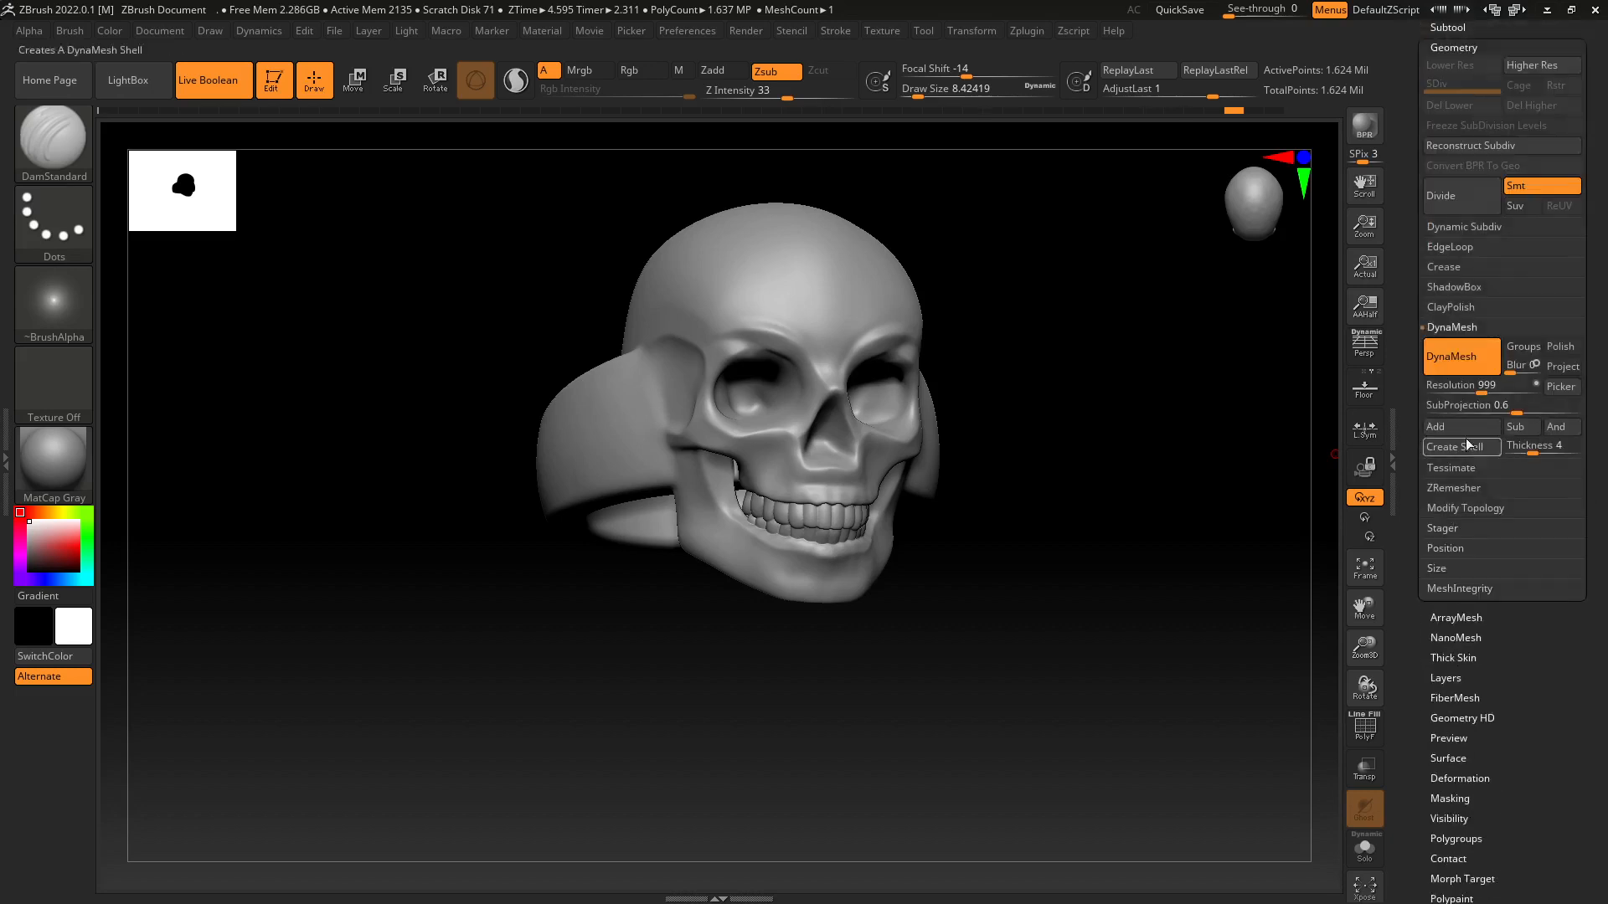
left_click(1453, 308)
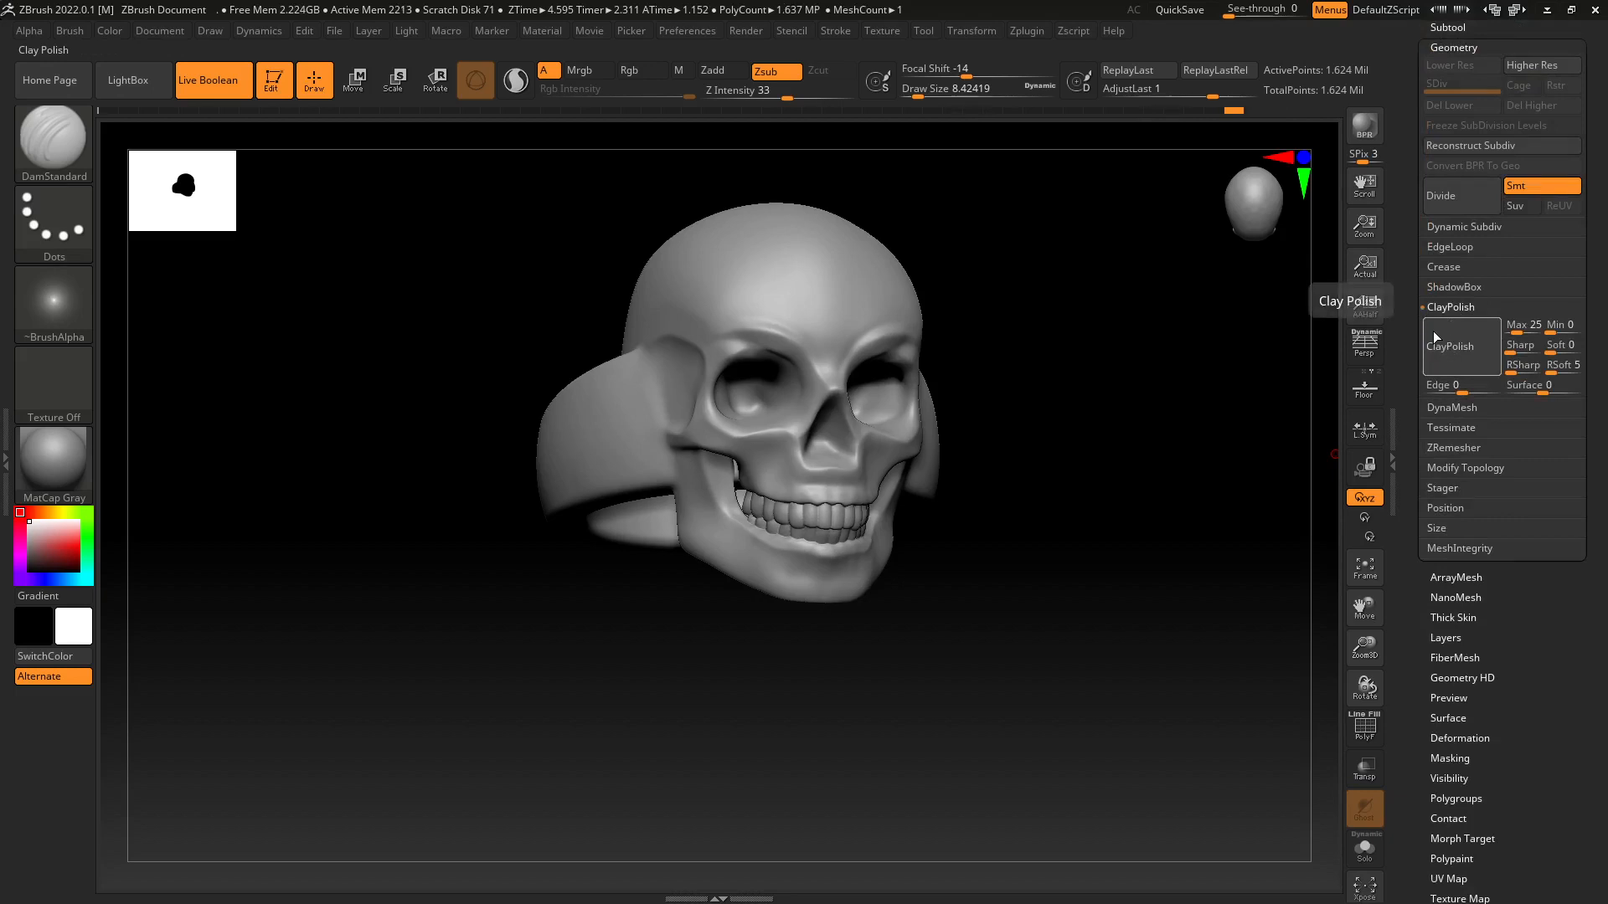
Examine the polished teeth, their seams and the face of the skull from several angles.
mouse_move(1044, 514)
left_mouse_down("alt")
mouse_move(1030, 600)
mouse_move(1044, 574)
mouse_move(1062, 670)
left_mouse_up("alt")
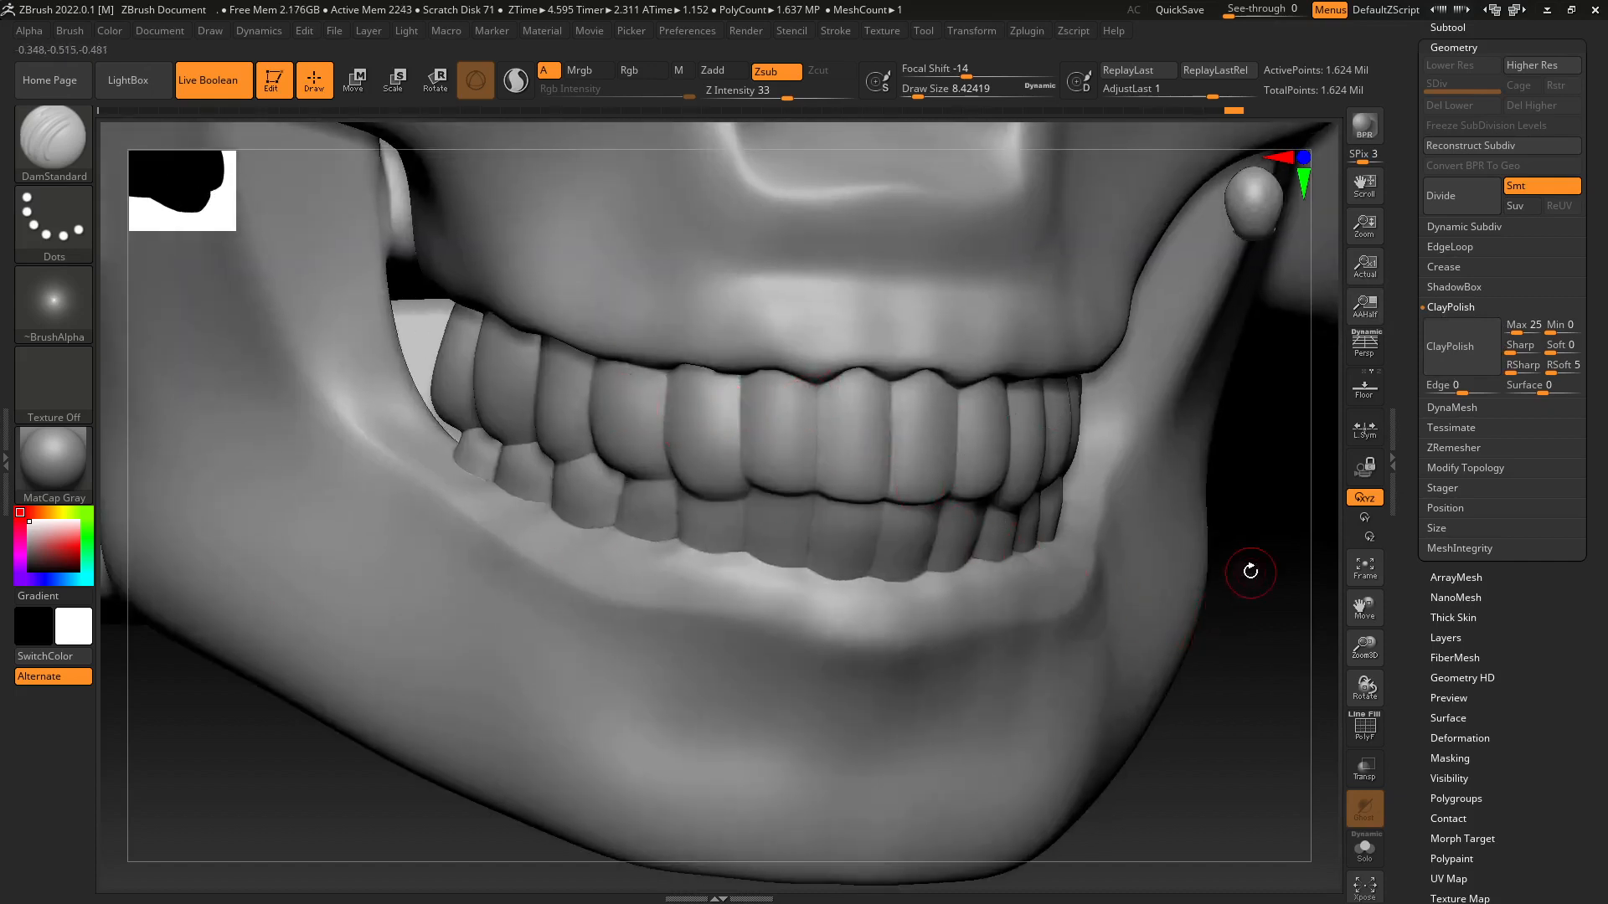
left_click_drag(1250, 571, 1274, 560)
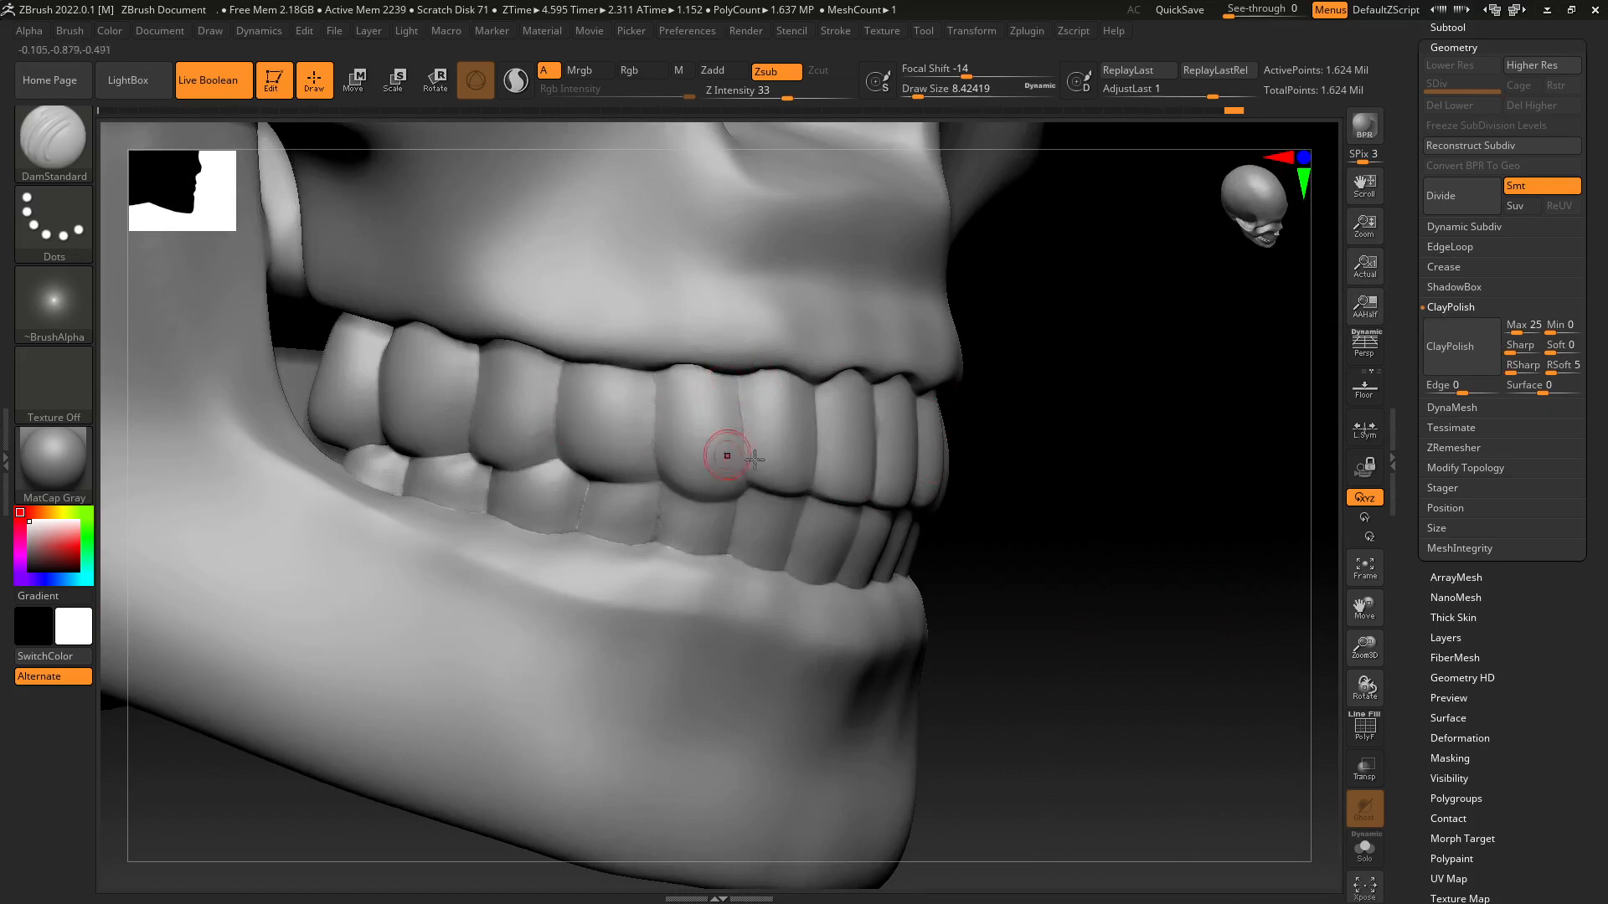
left_click_drag(1083, 574, 1005, 603)
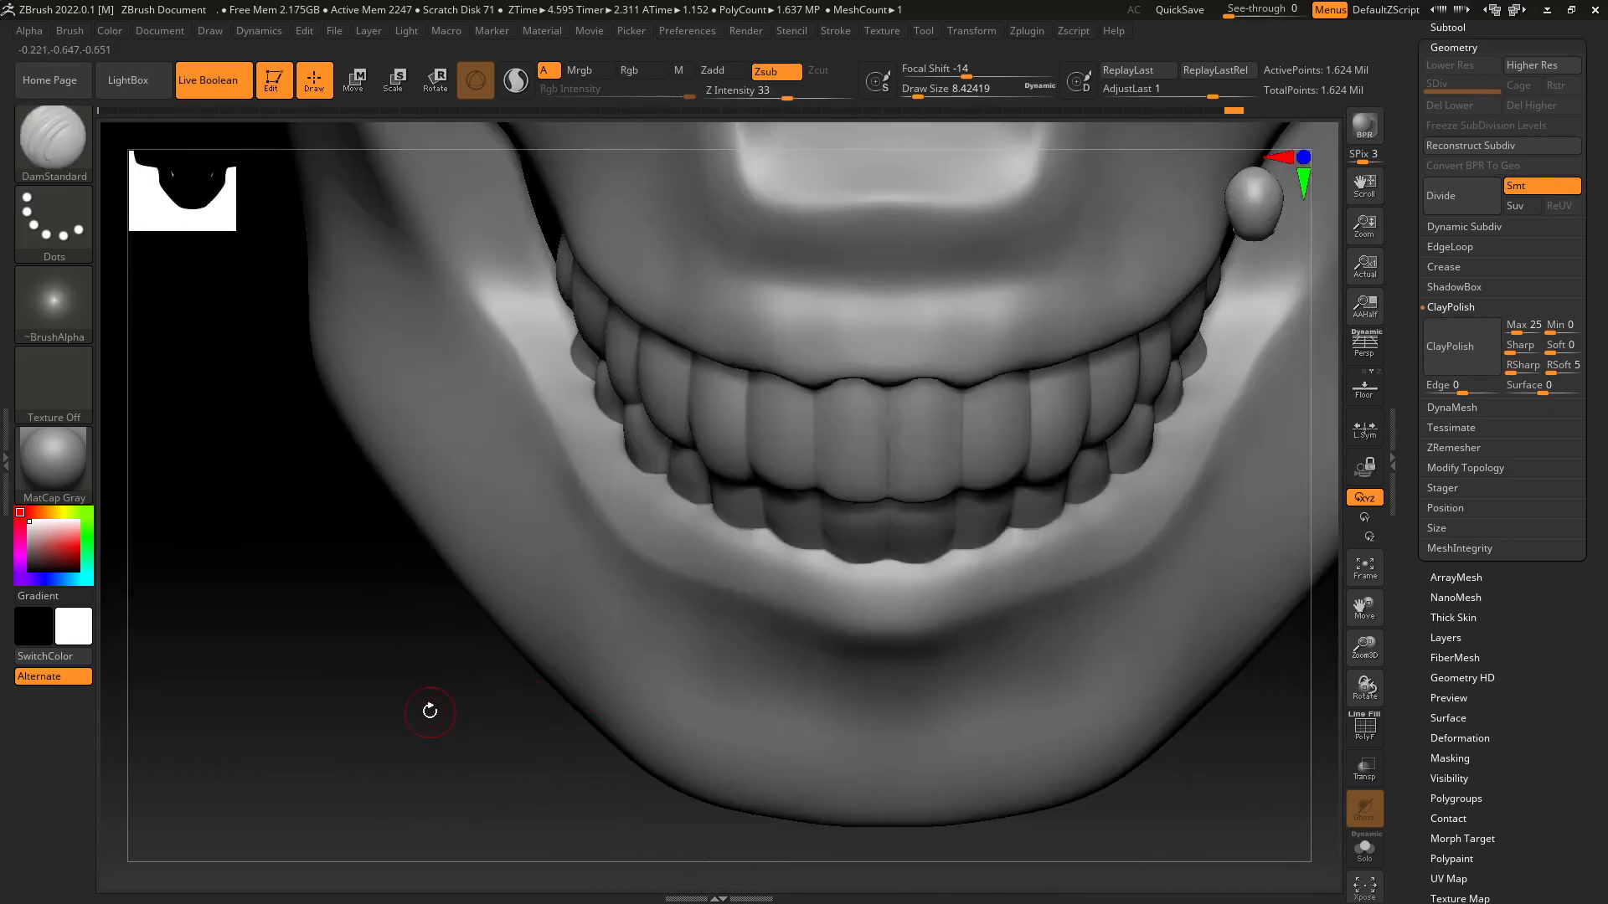
left_click_drag(430, 711, 1047, 812, "alt")
left_click_drag(994, 424, 1032, 622, "alt")
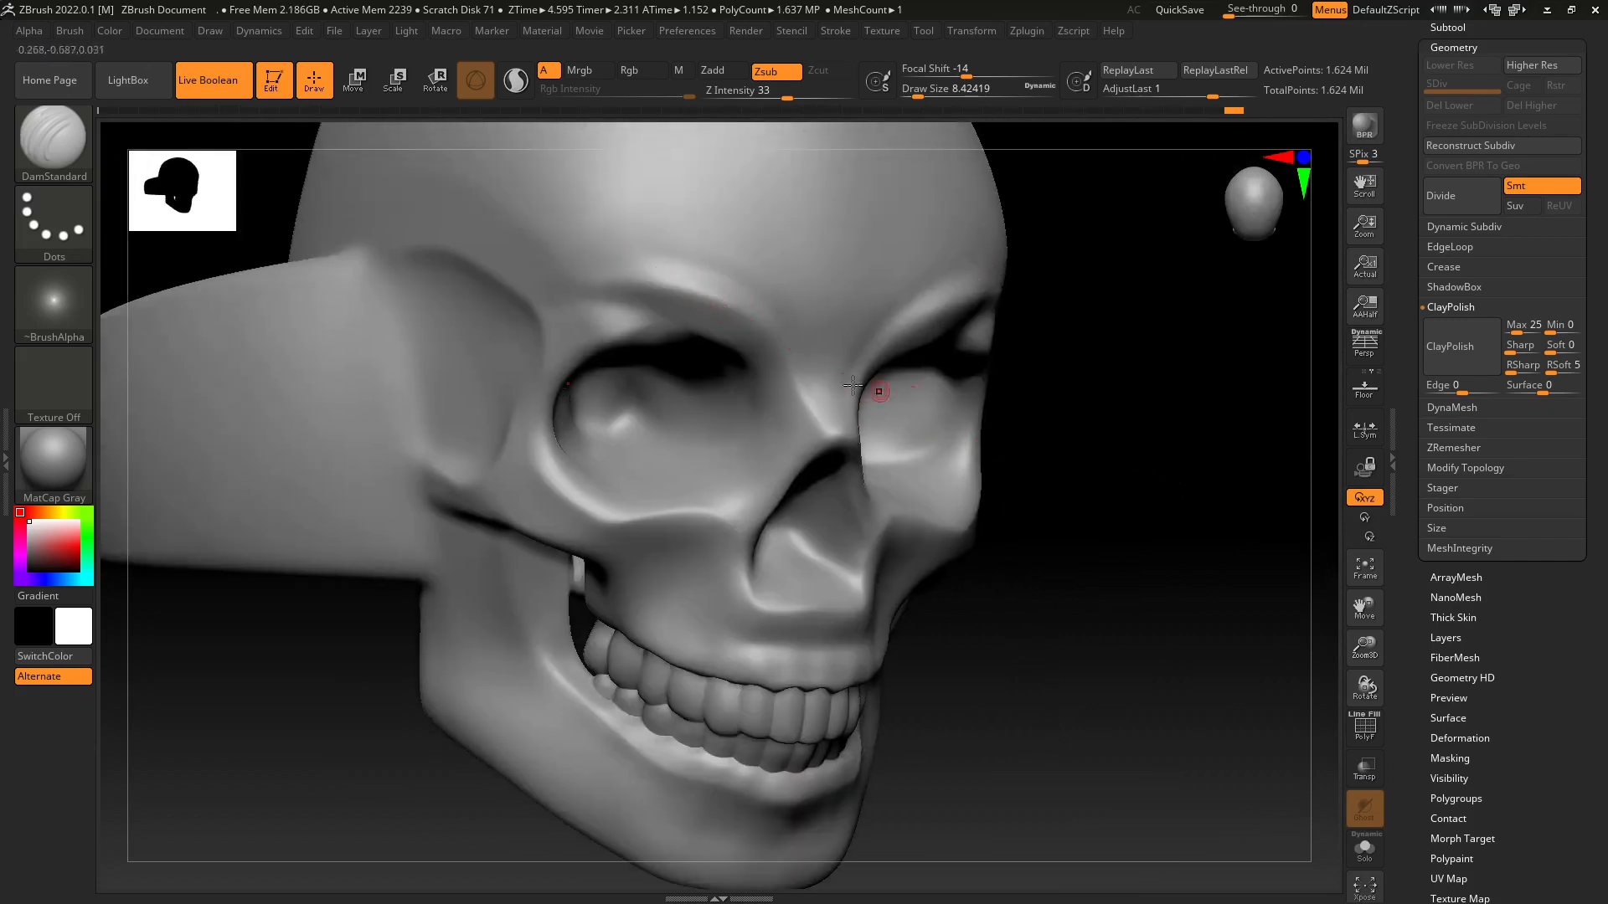
Set the masking brush to MaskPen and remesh the merged skull ring with DynaMesh.
left_click_drag(830, 560, 620, 271)
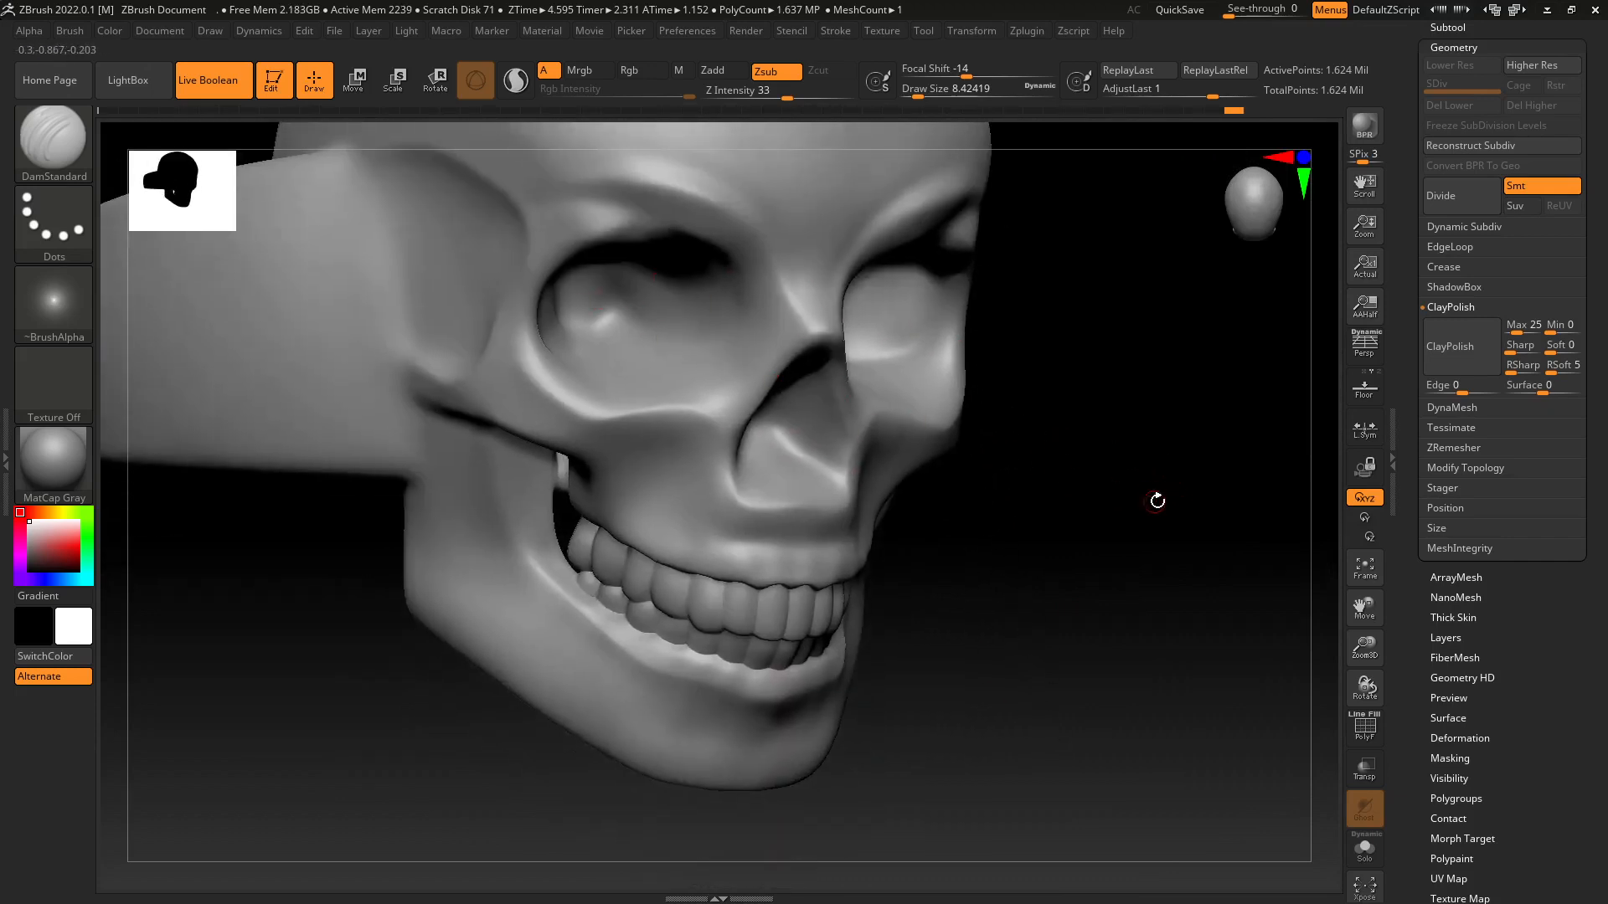
left_click_drag(1079, 566, 381, 142)
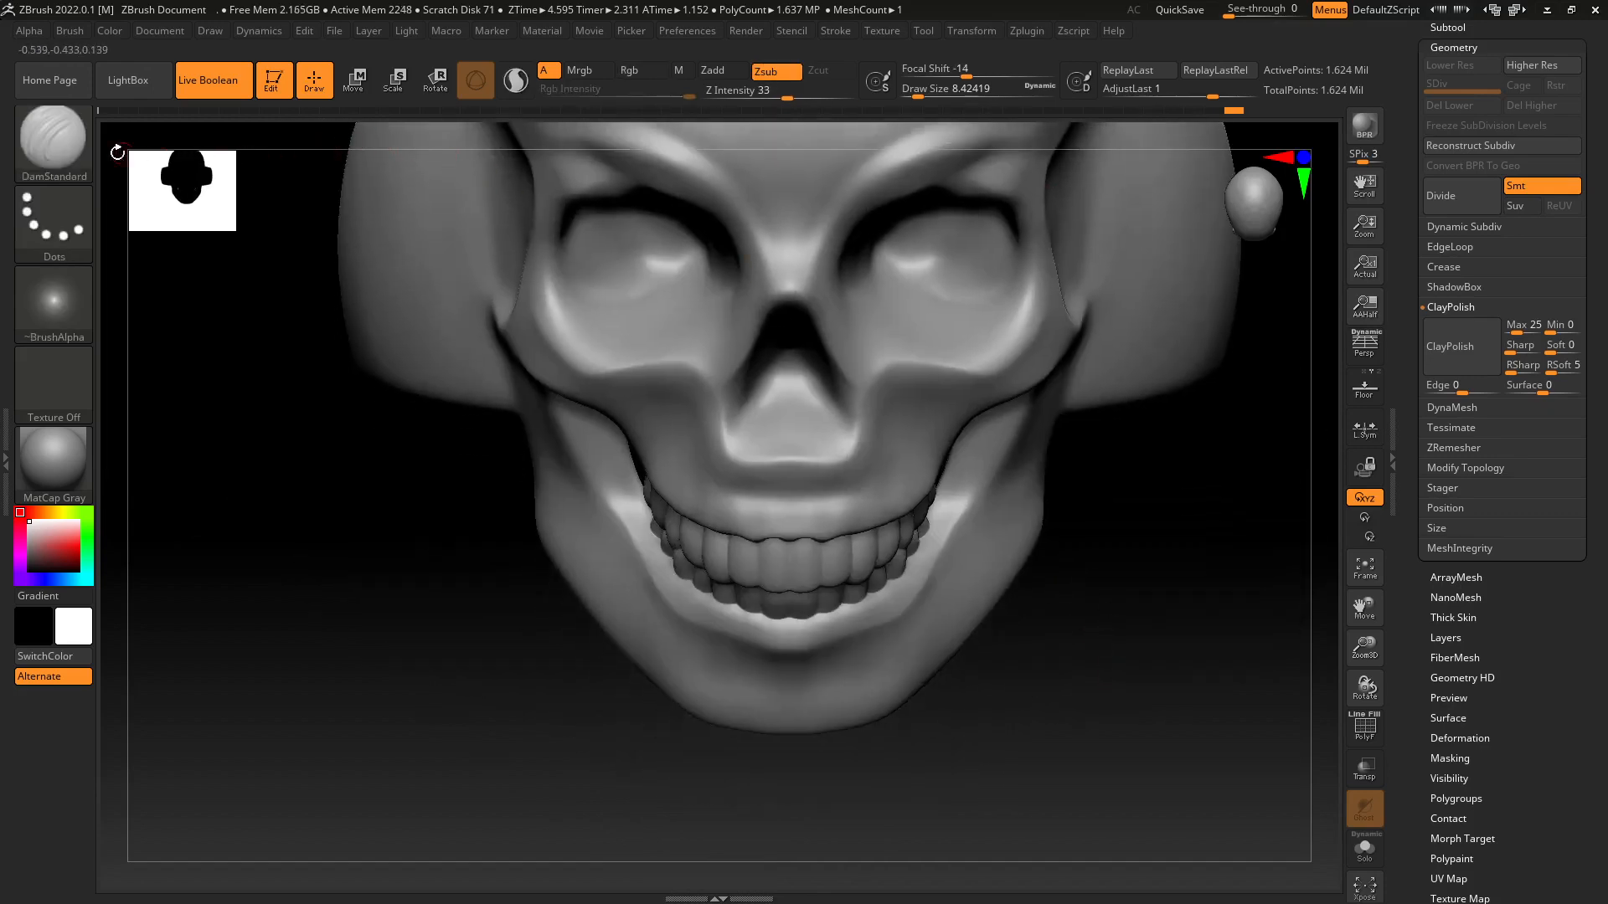
left_click(65, 151, "ctrl")
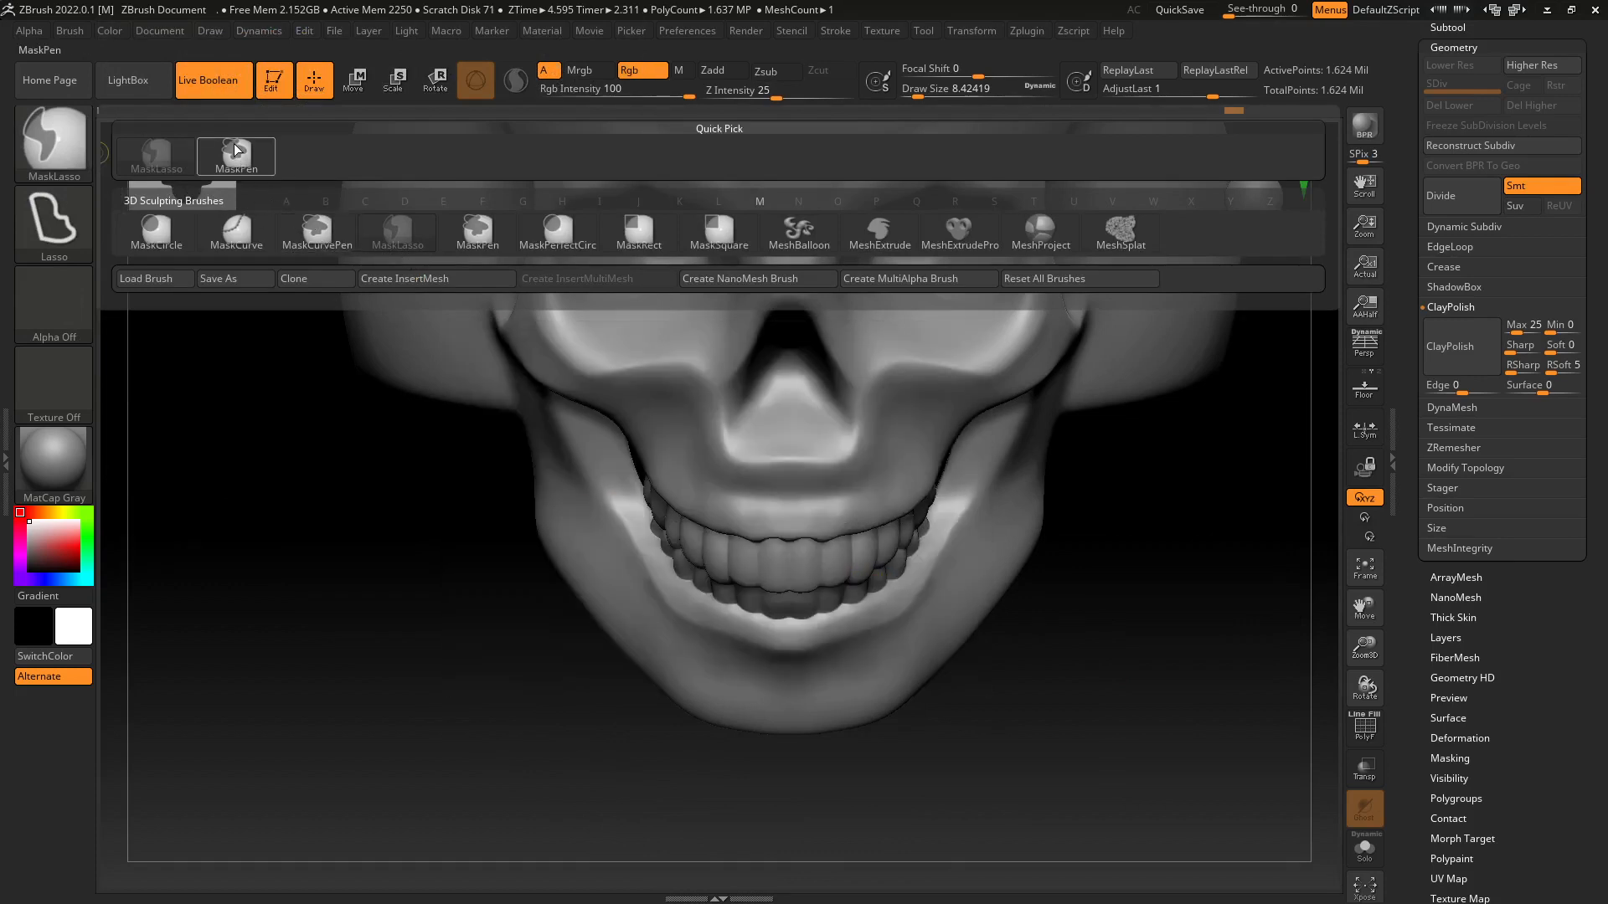
left_click(236, 153, "ctrl")
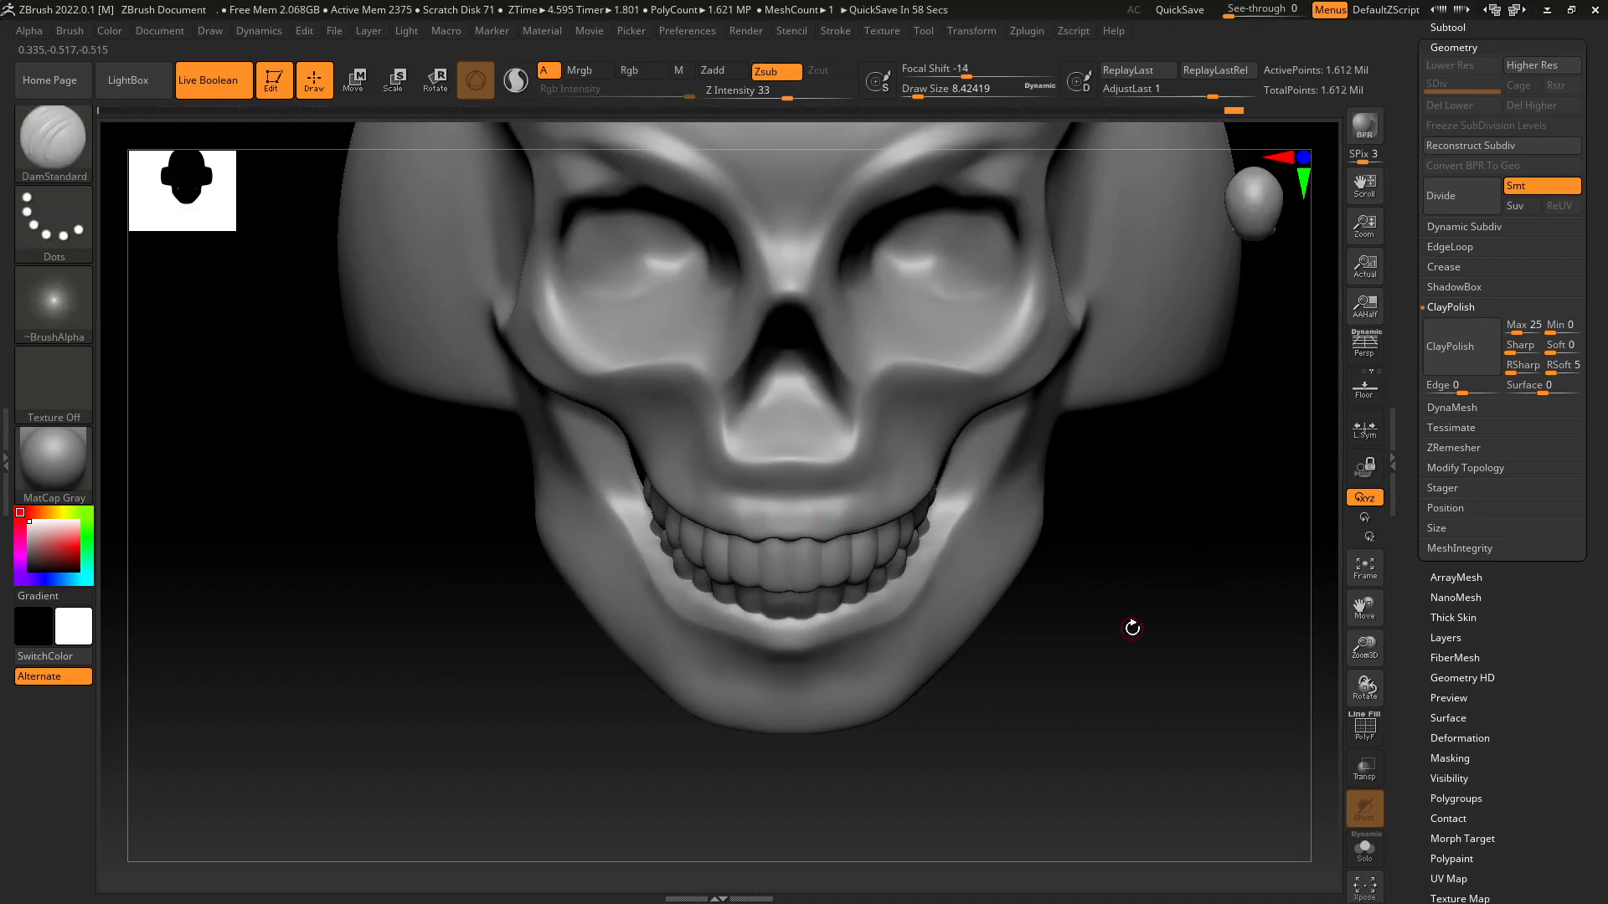
Apply a slight Polish By Features deformation to the whole skull ring.
left_click_drag(1106, 631, 821, 493)
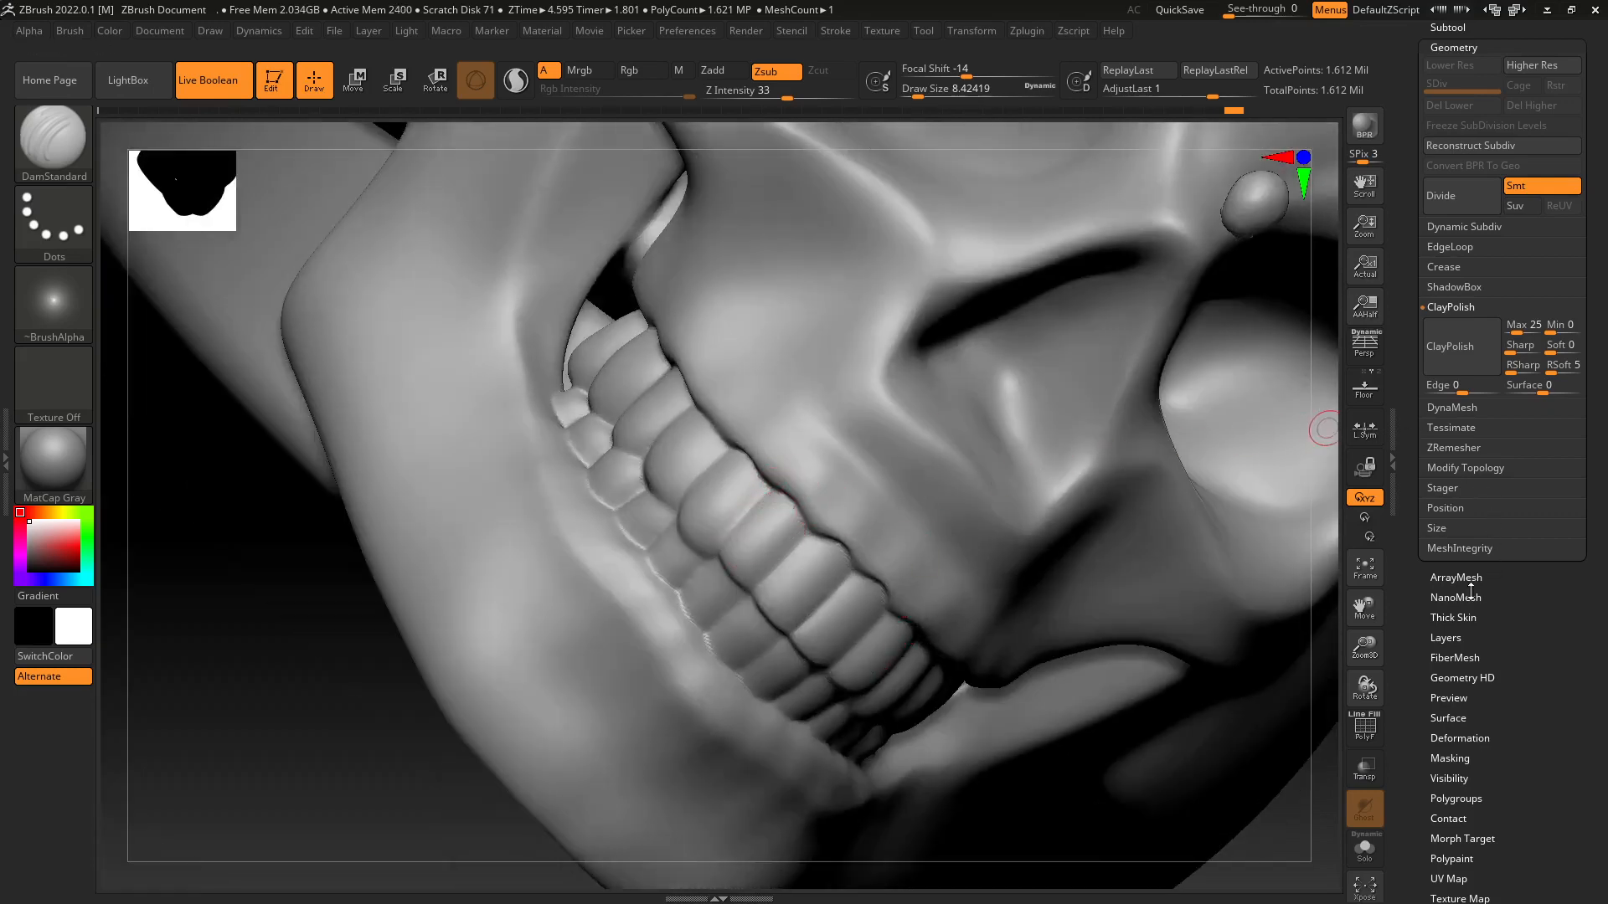
left_click(1461, 738)
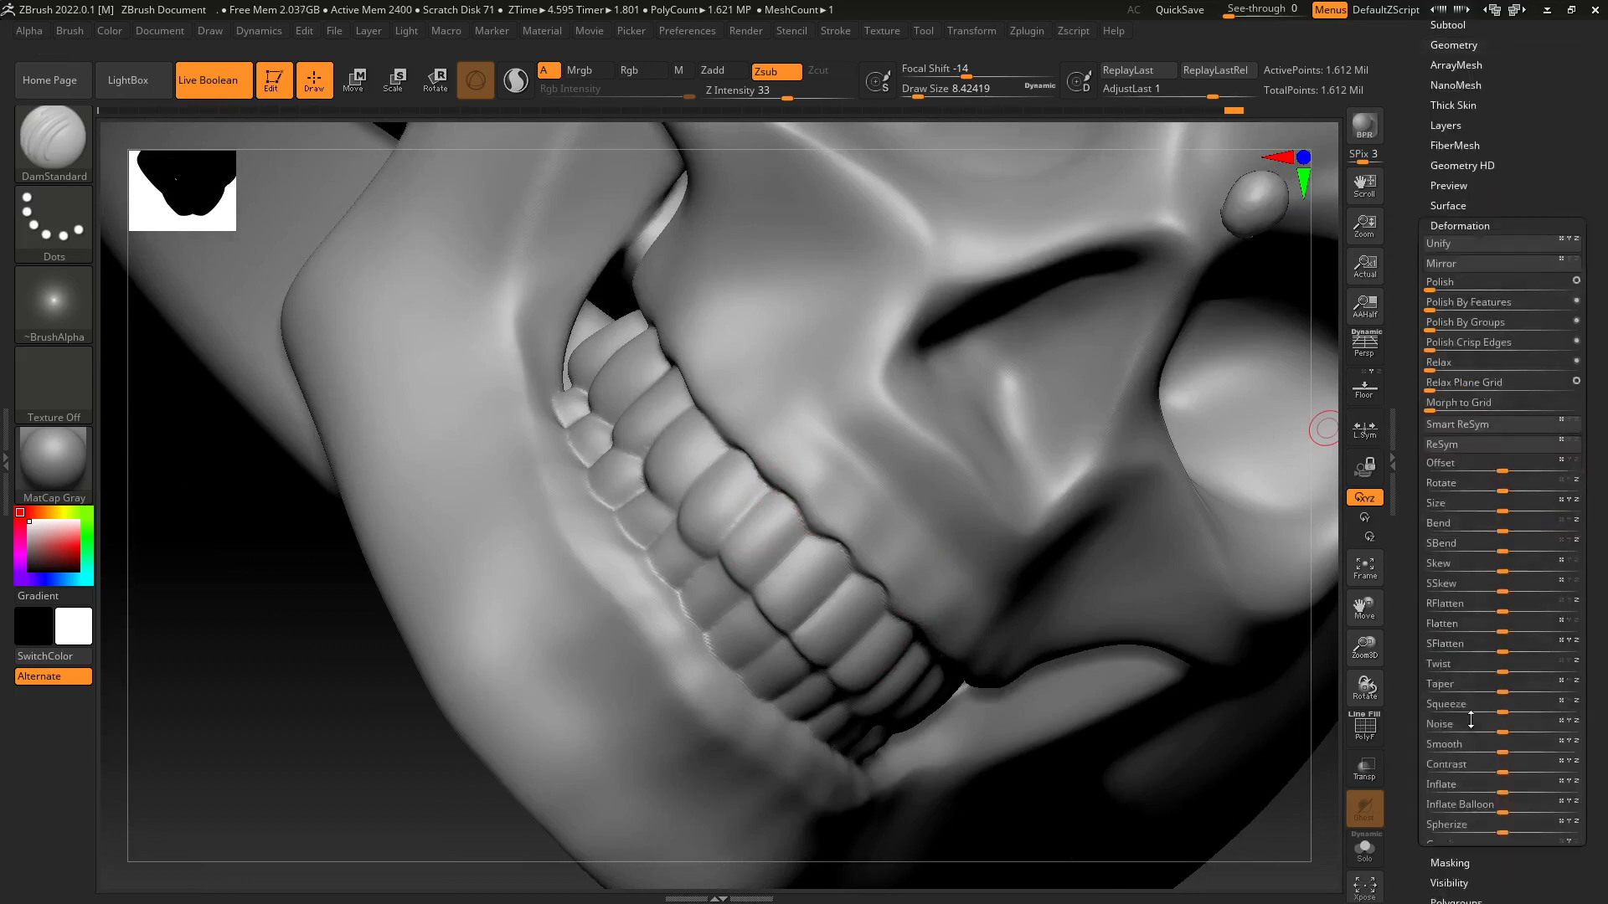
left_click_drag(1440, 248, 1453, 248)
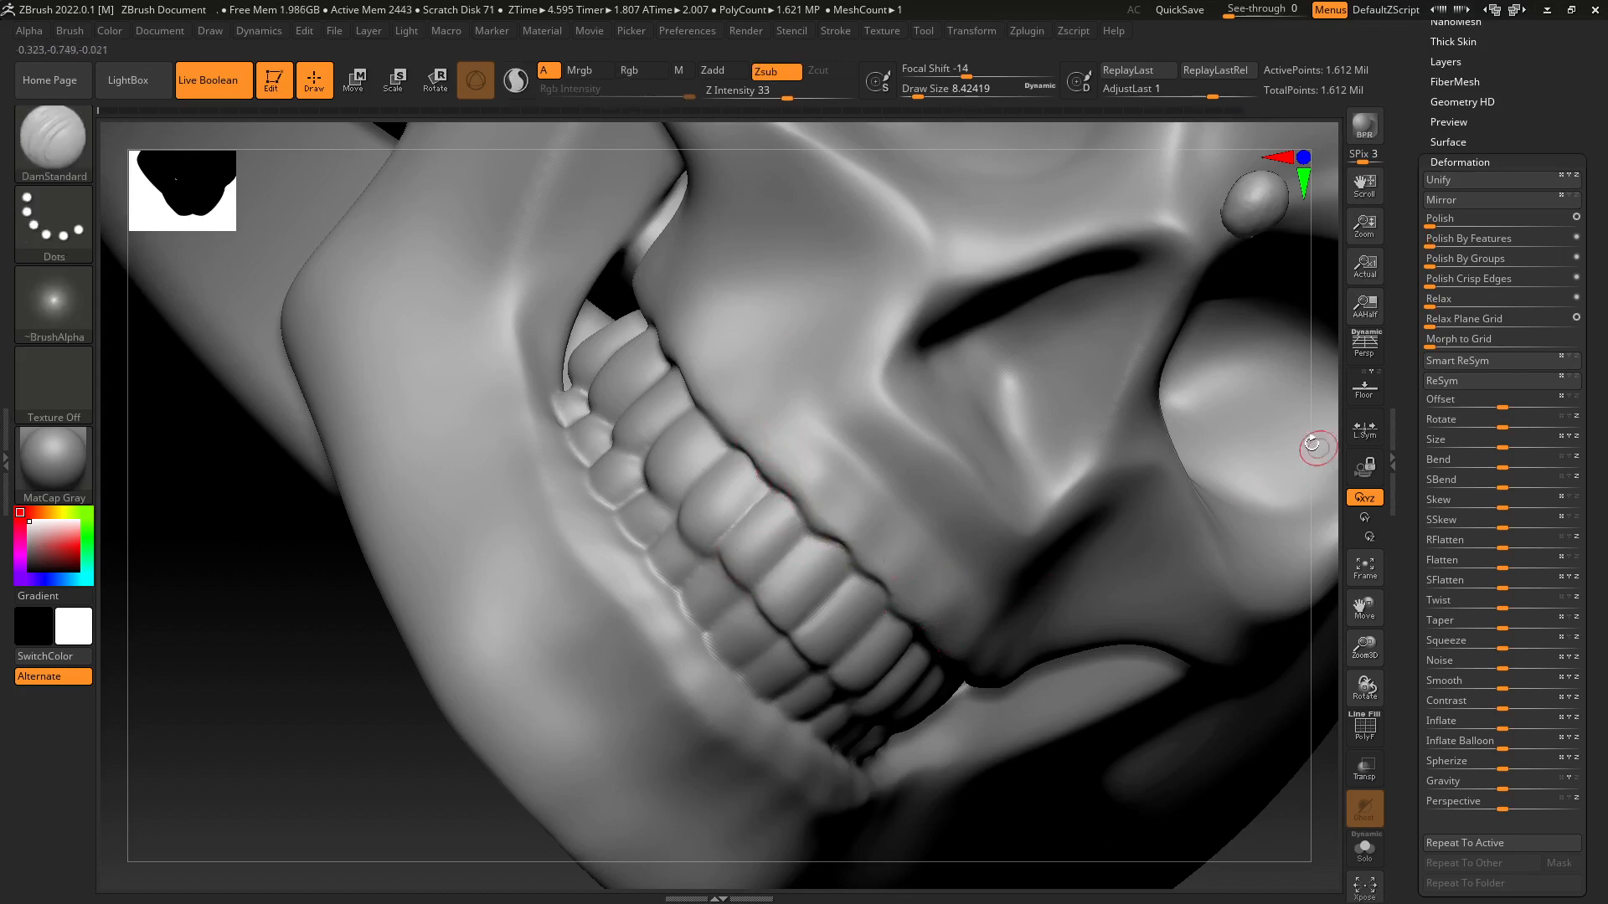
With the DamStandard brush at a draw size of about 22, carve the seams between the upper front teeth.
left_click(1300, 170)
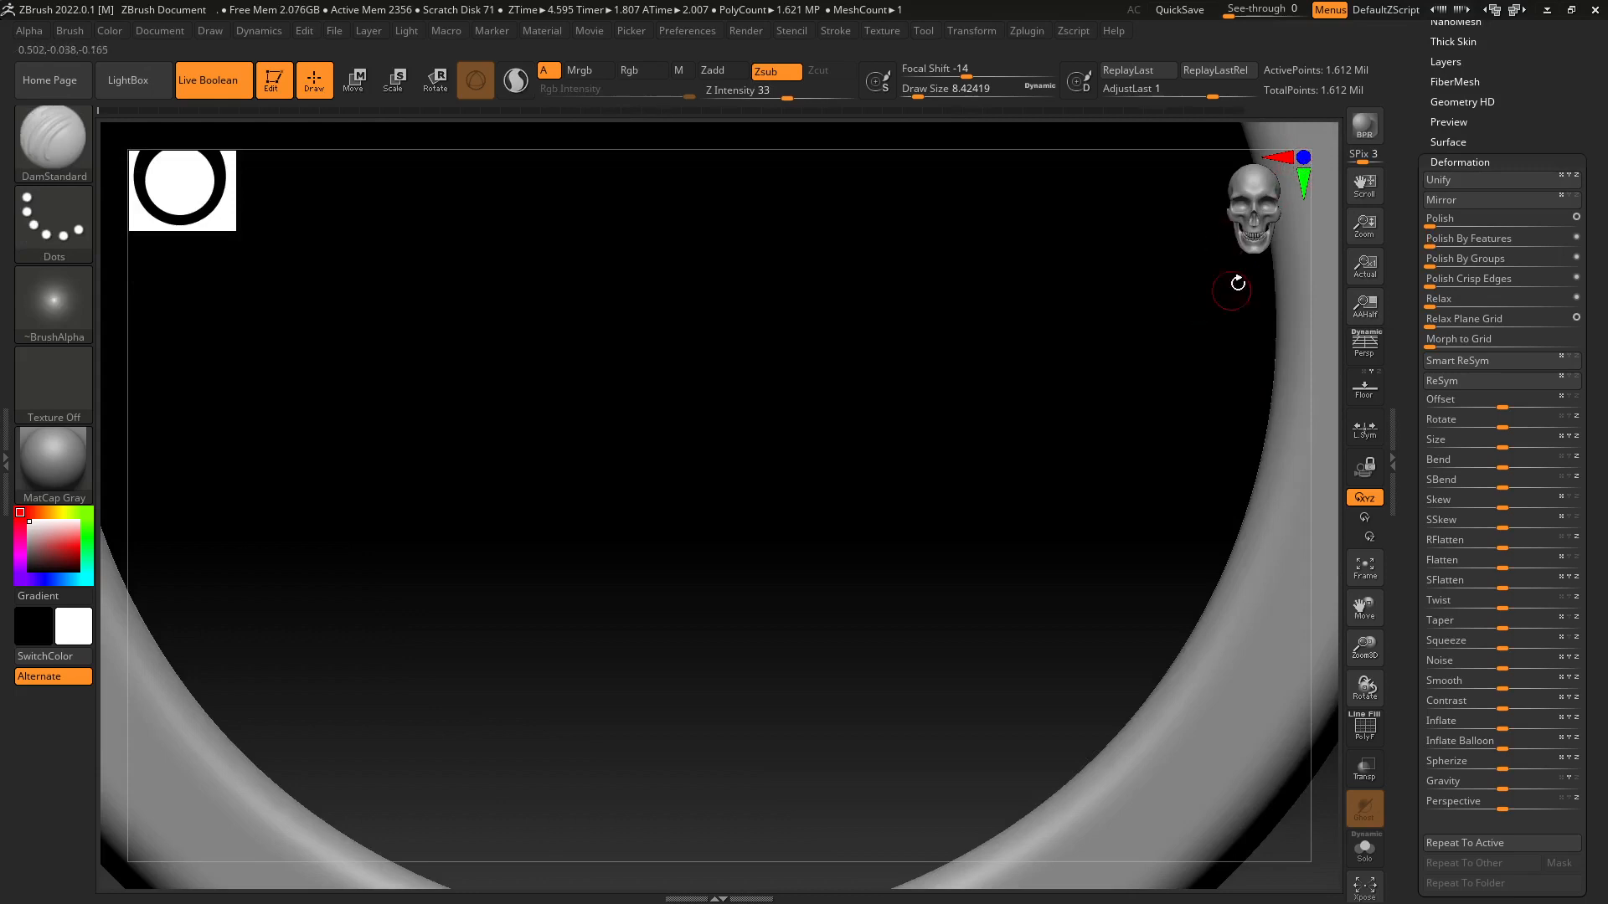
left_click(1304, 190)
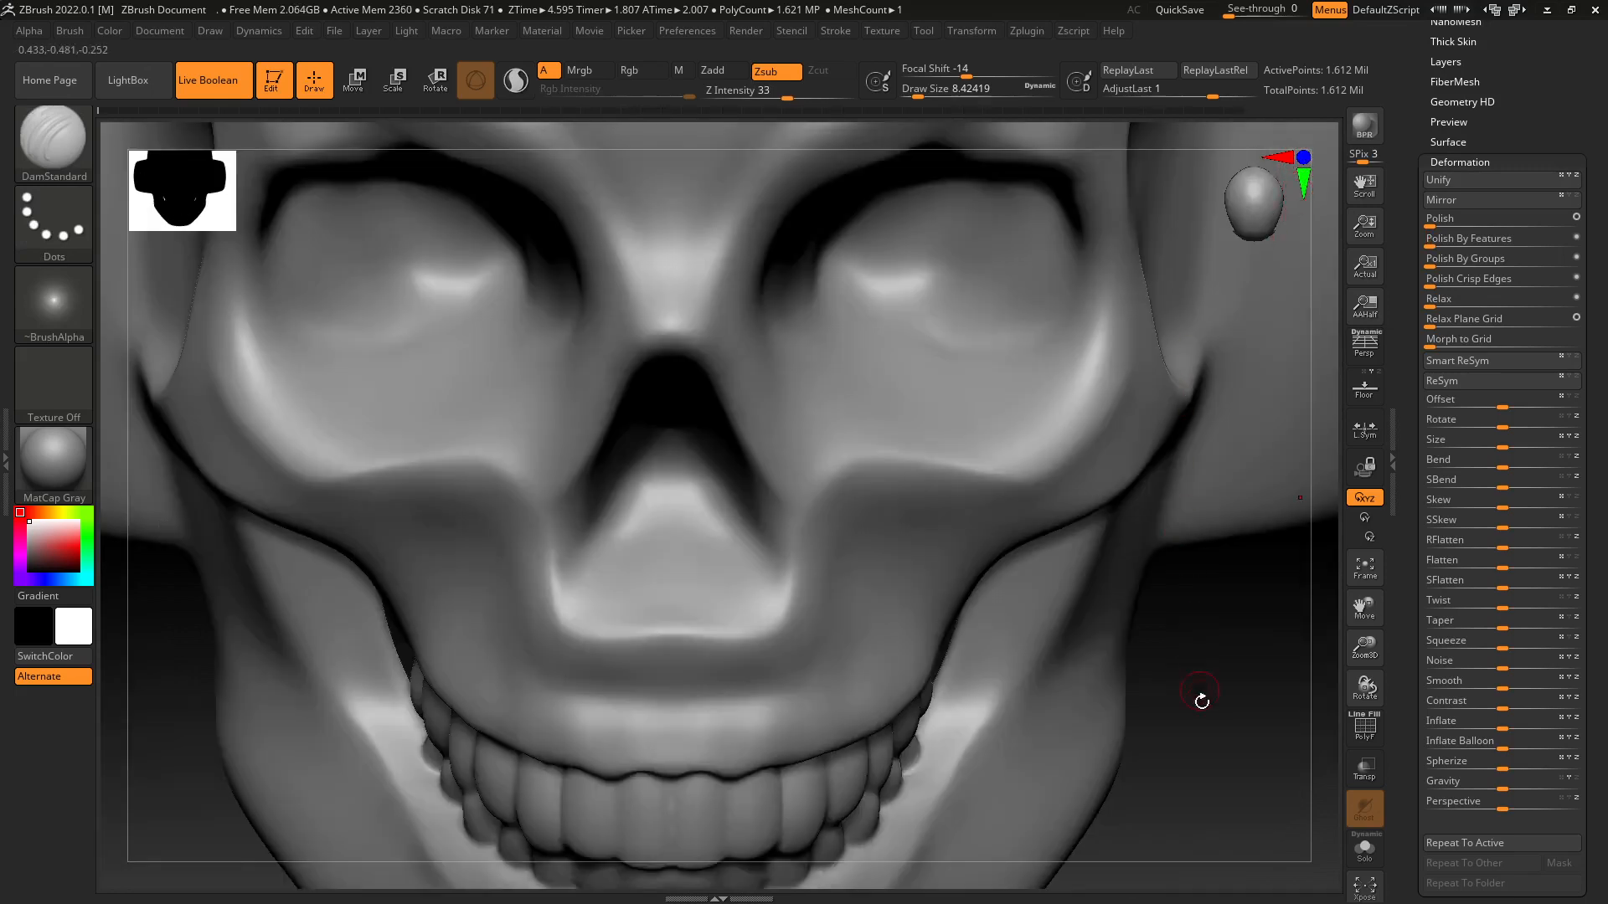
left_click_drag(1201, 692, 1174, 481, "alt")
left_click_drag(993, 604, 1192, 412, "alt")
left_click_drag(1166, 526, 1047, 542, "alt")
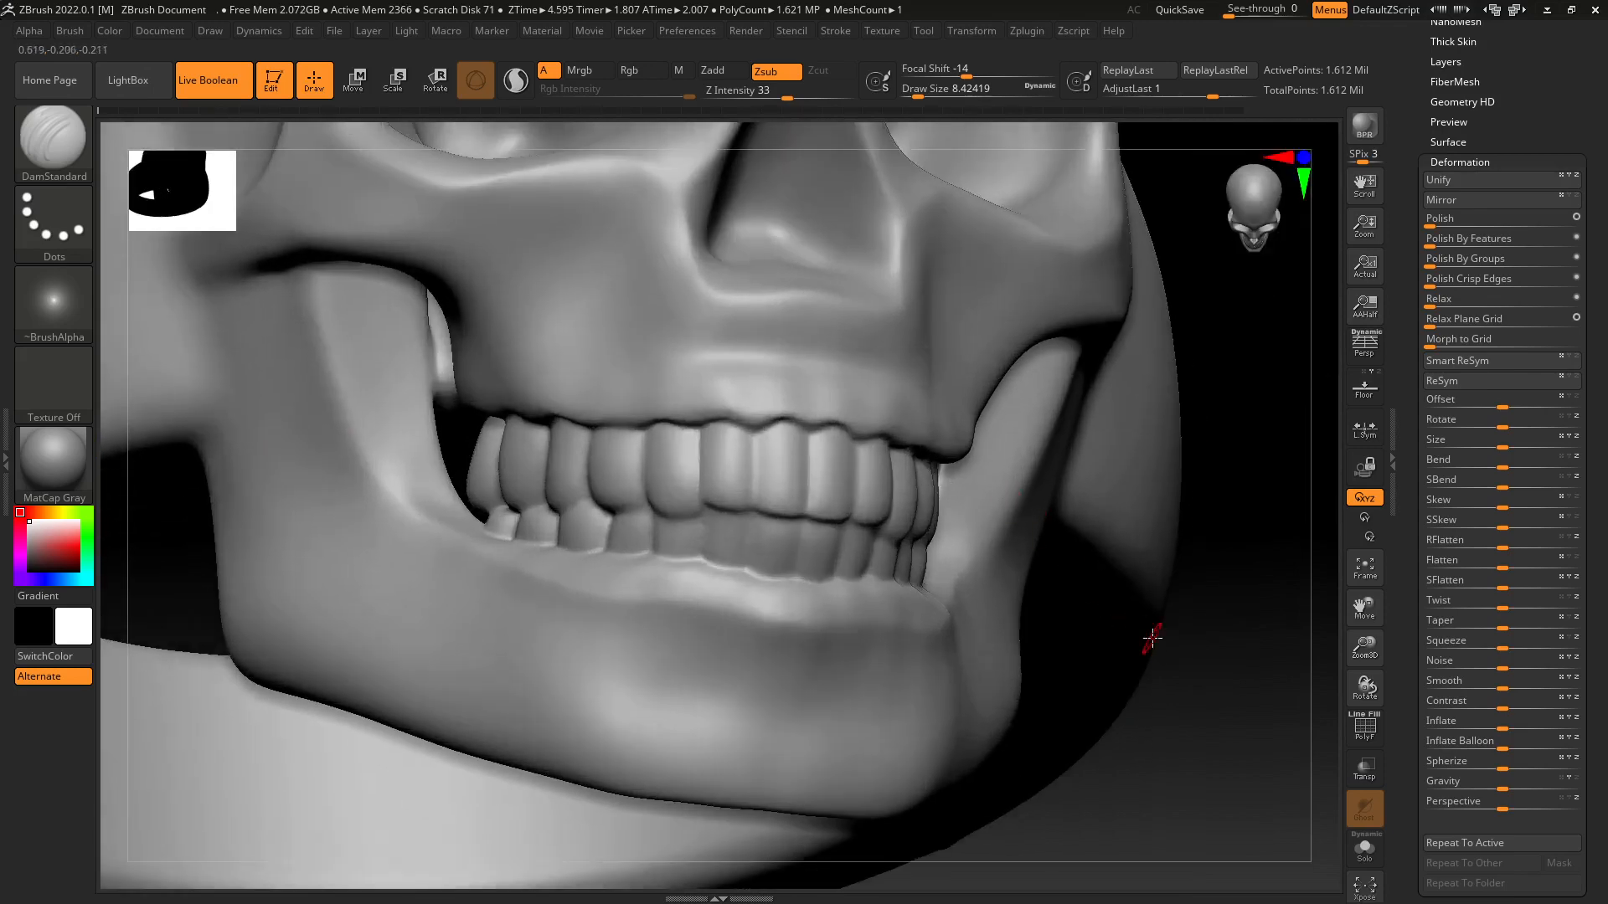
left_click_drag(1153, 639, 1046, 578)
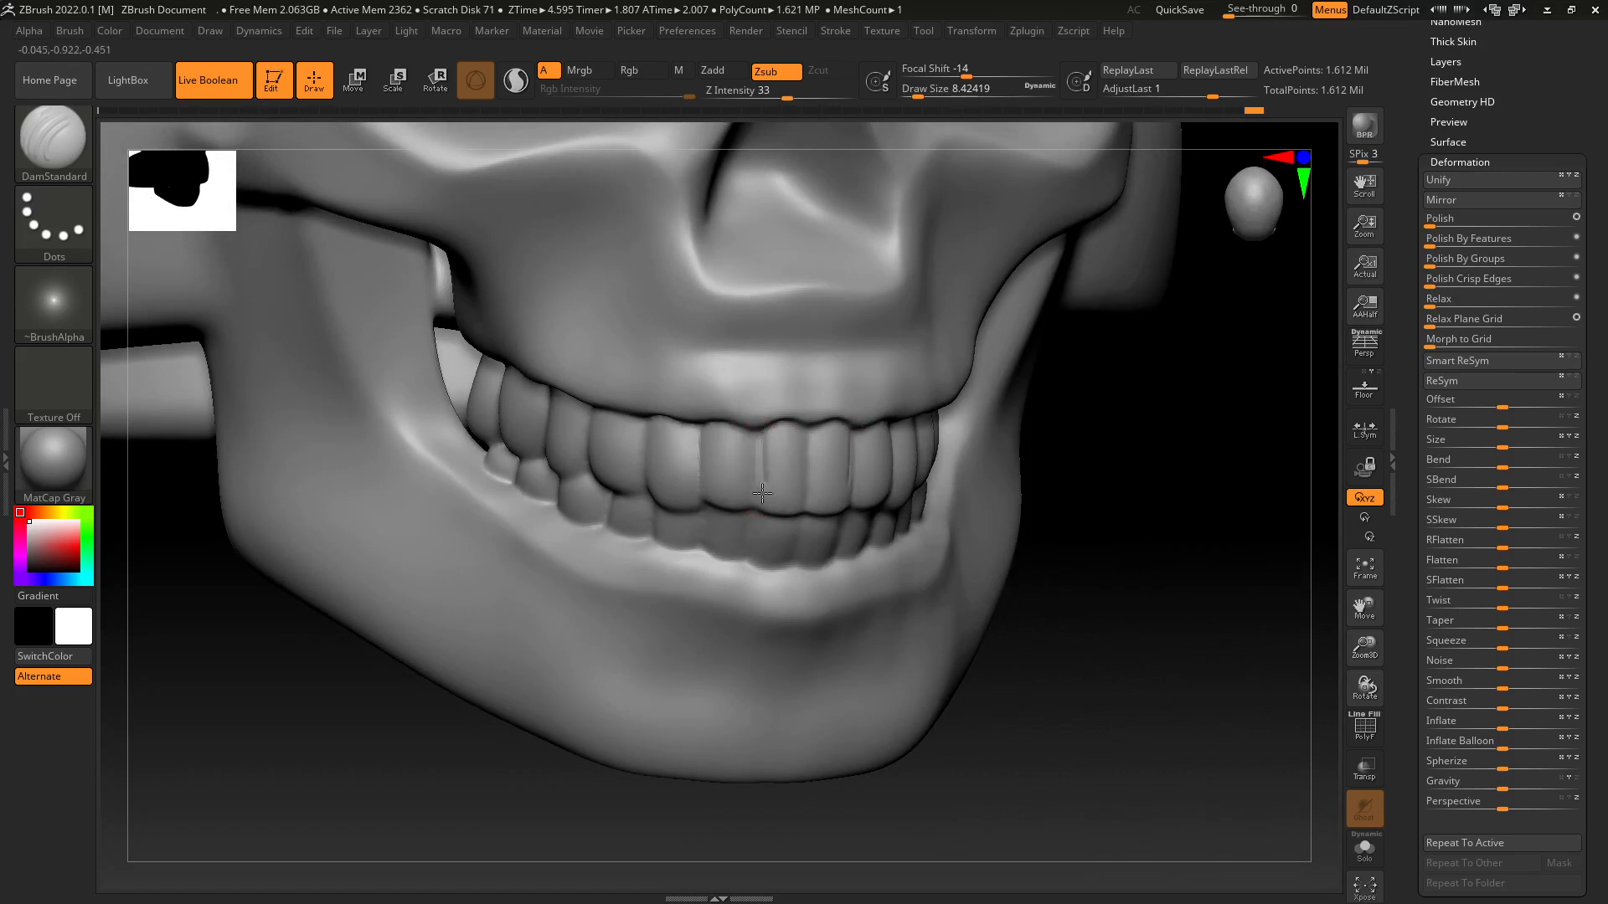
key("s")
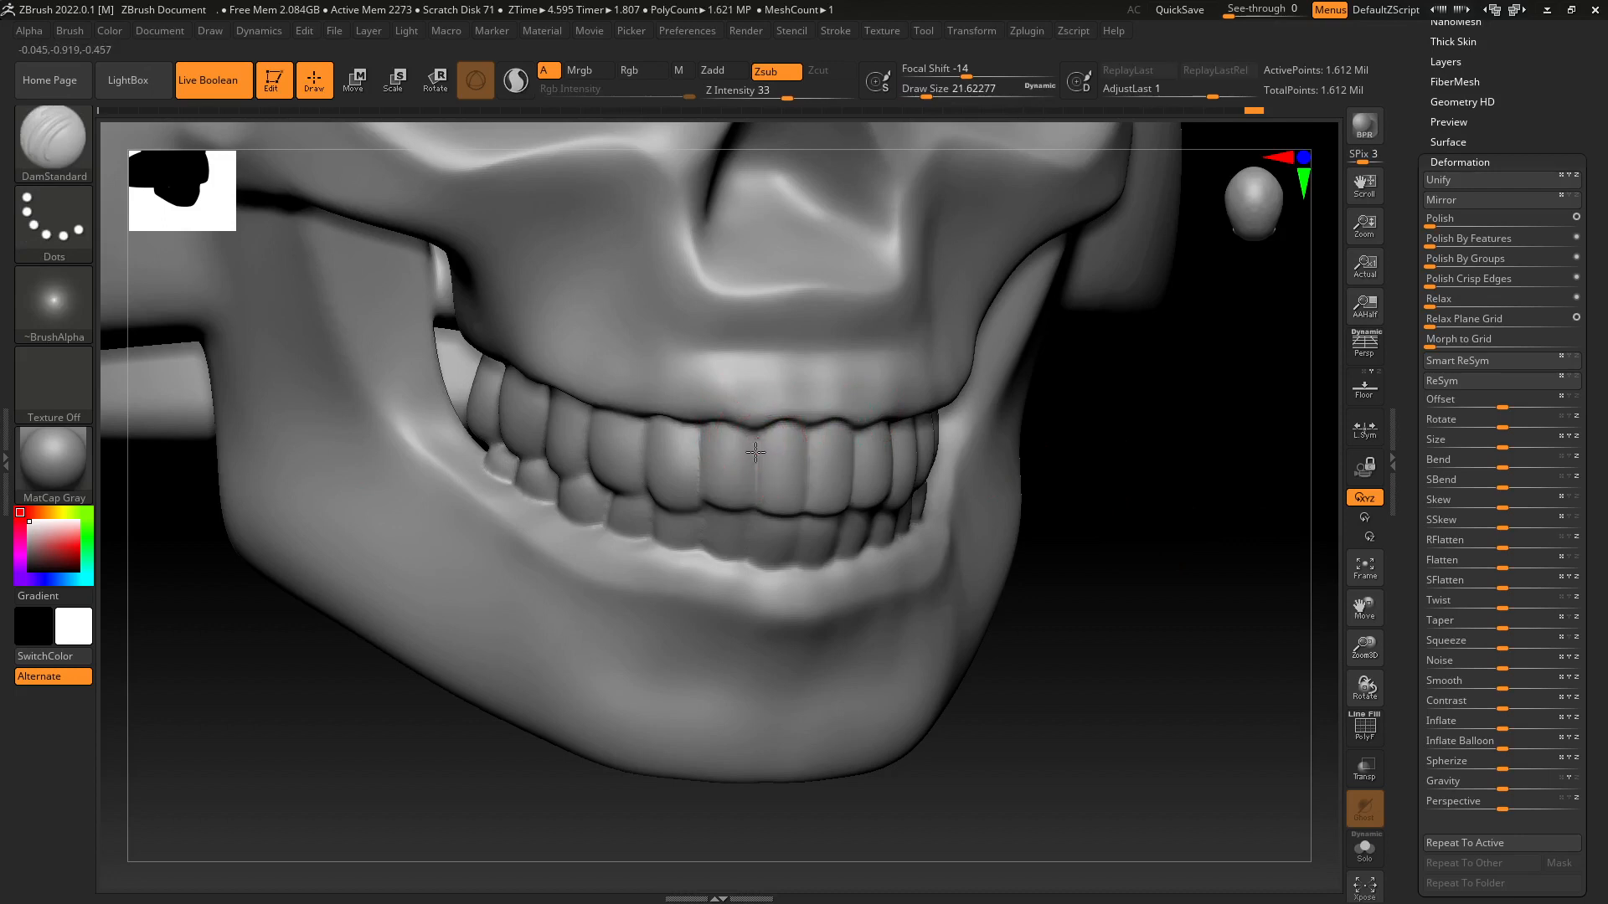
left_click_drag(700, 427, 700, 429)
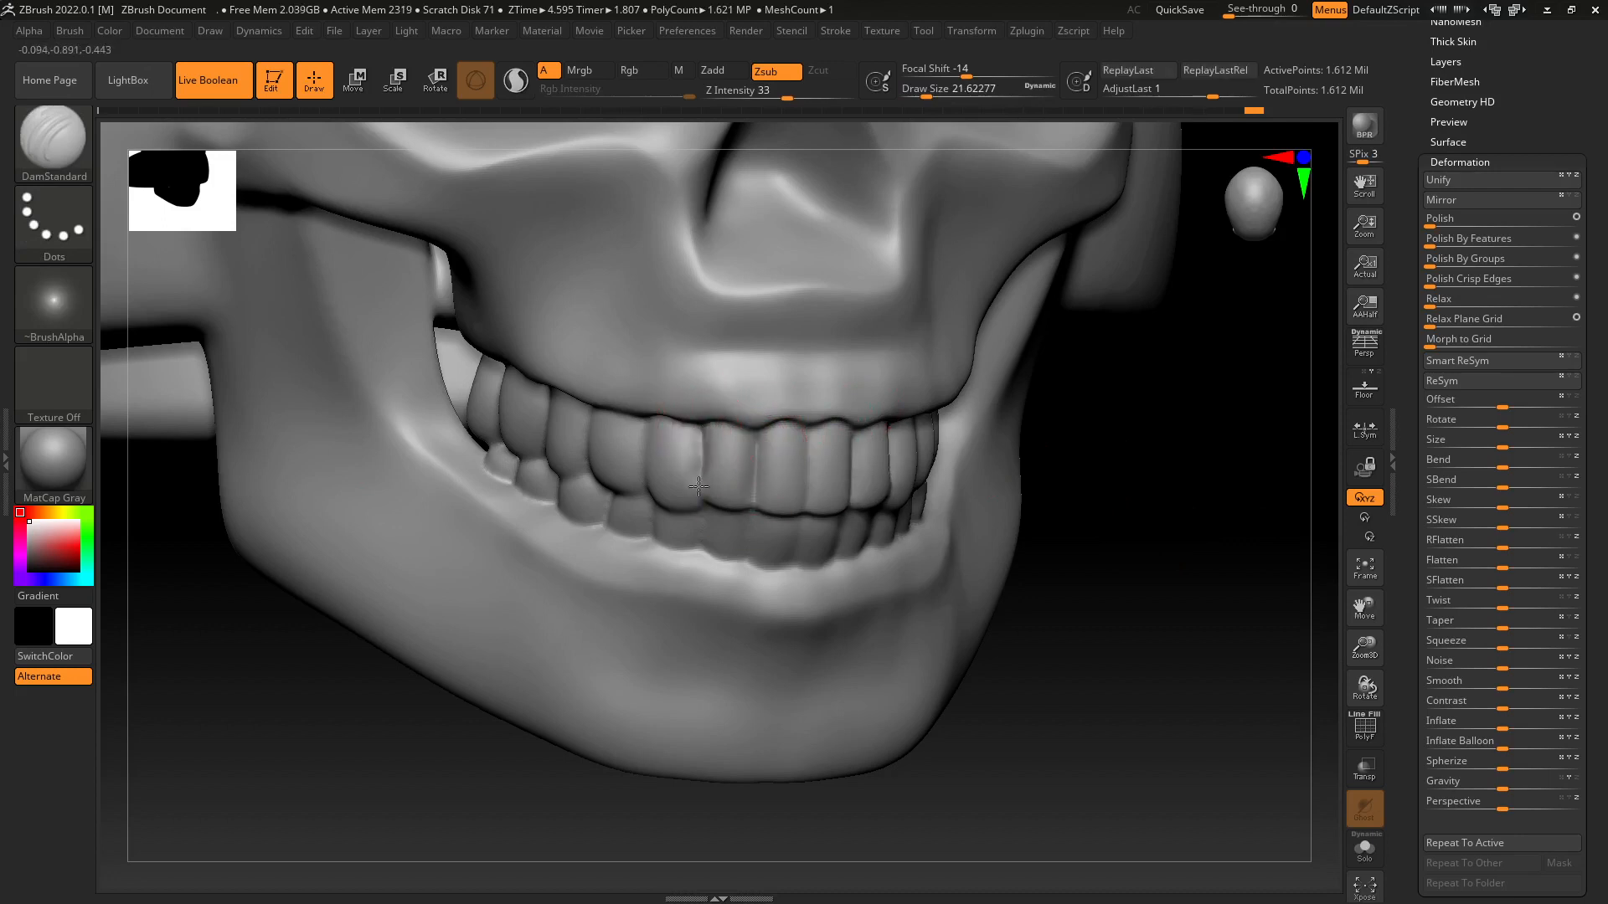
Deepen the seams between the upper side teeth with DamStandard, undoing the stroke that misses.
left_click_drag(1123, 531, 806, 407)
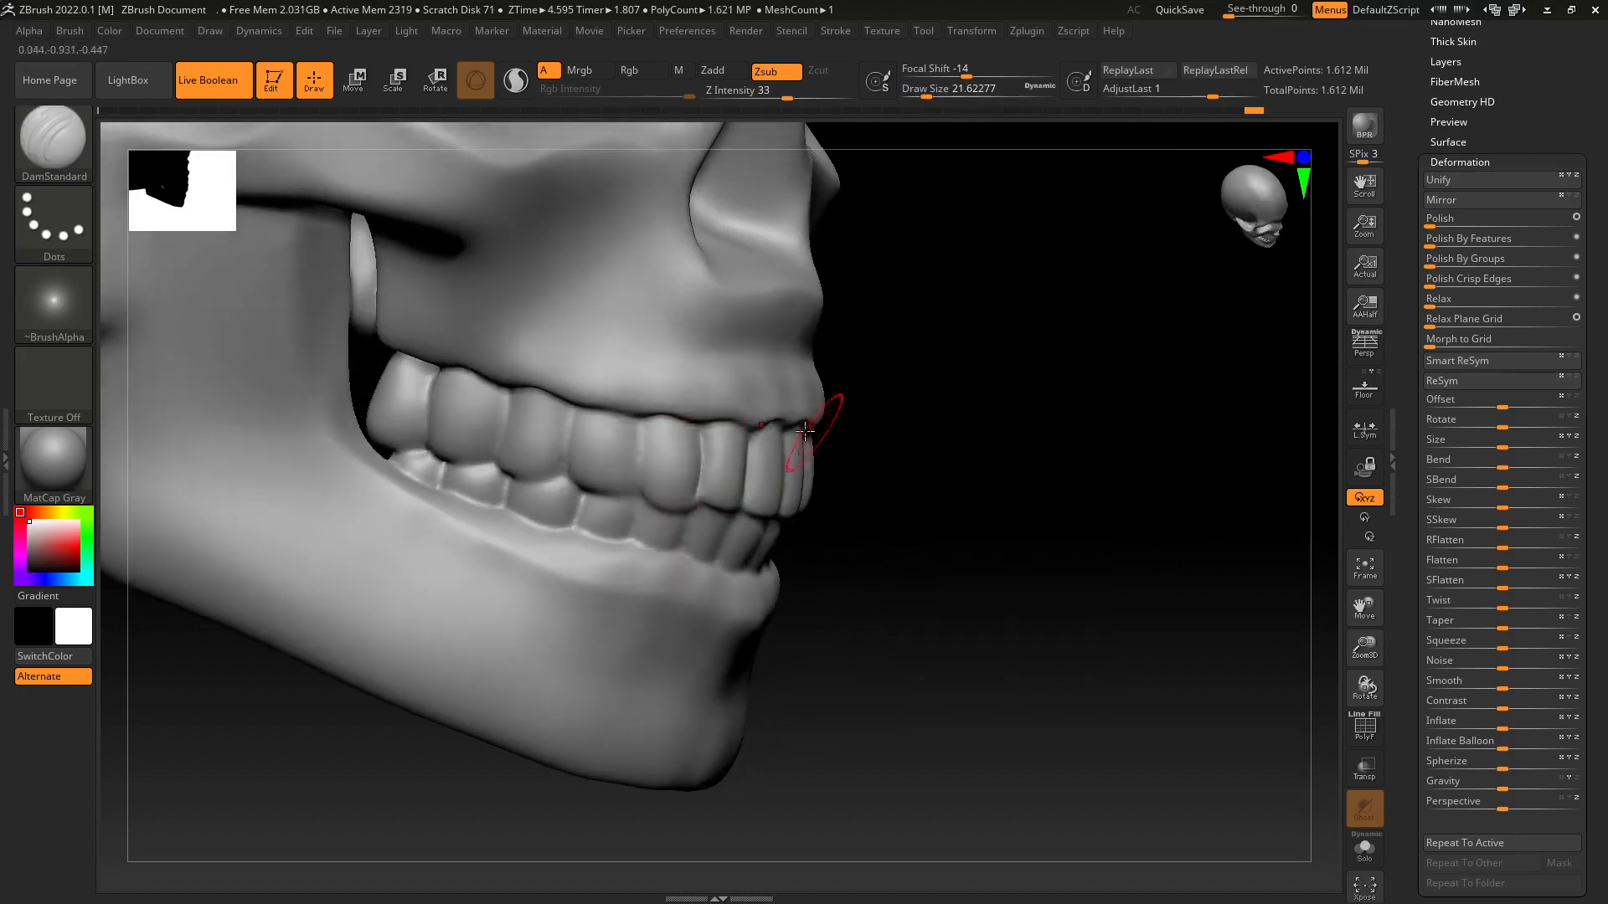
left_click_drag(645, 427, 643, 435)
left_click_drag(632, 503, 633, 508)
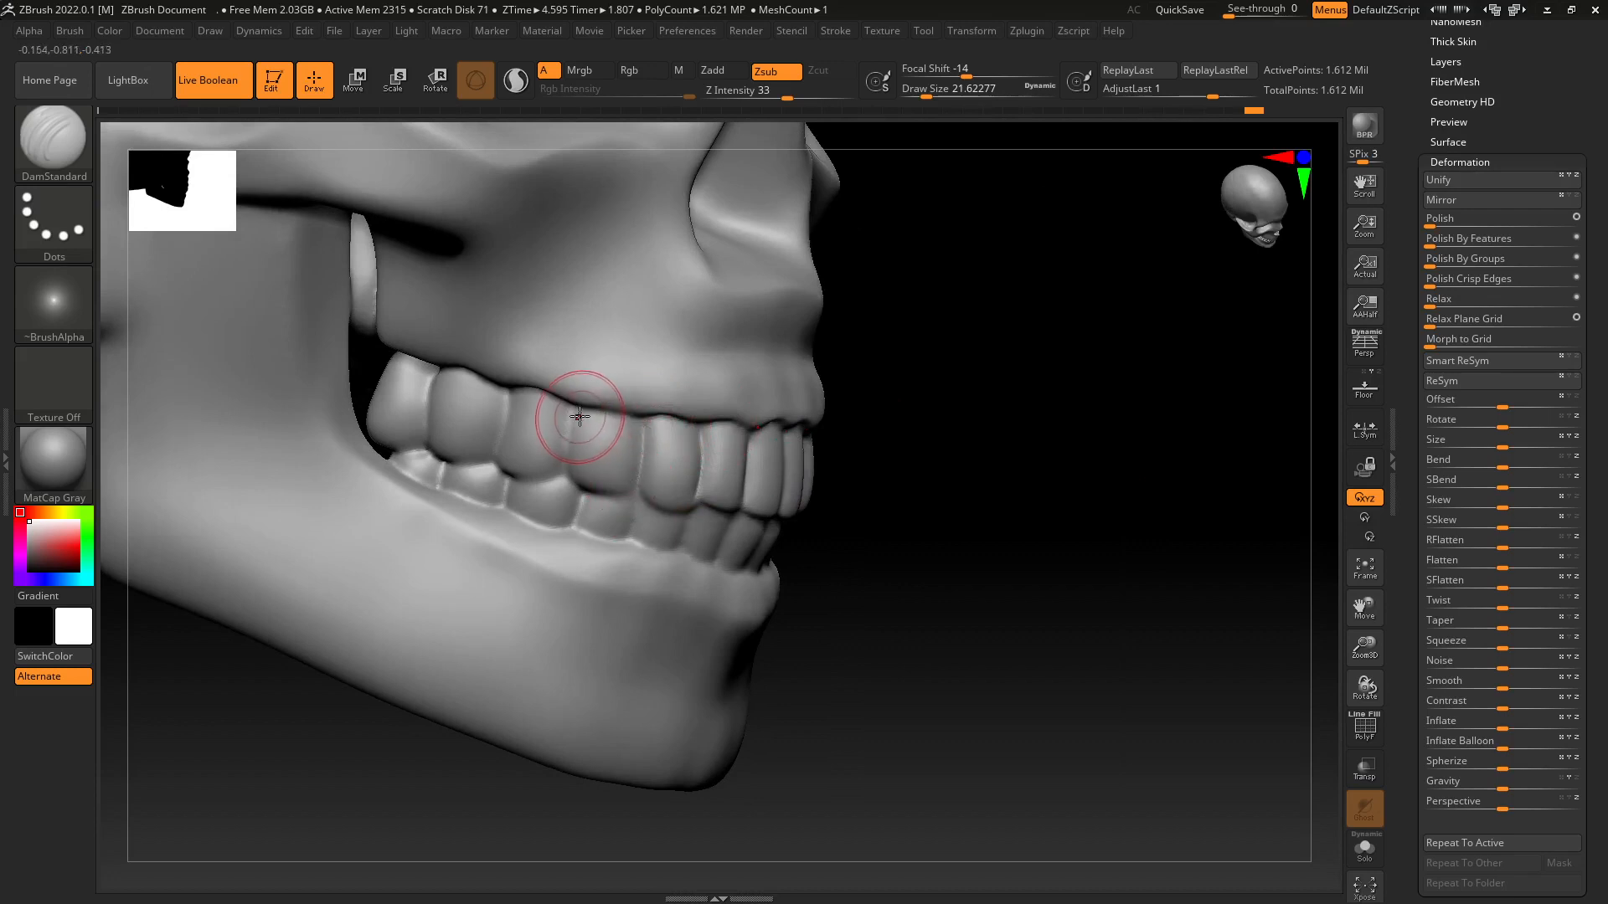
key("ctrl+z")
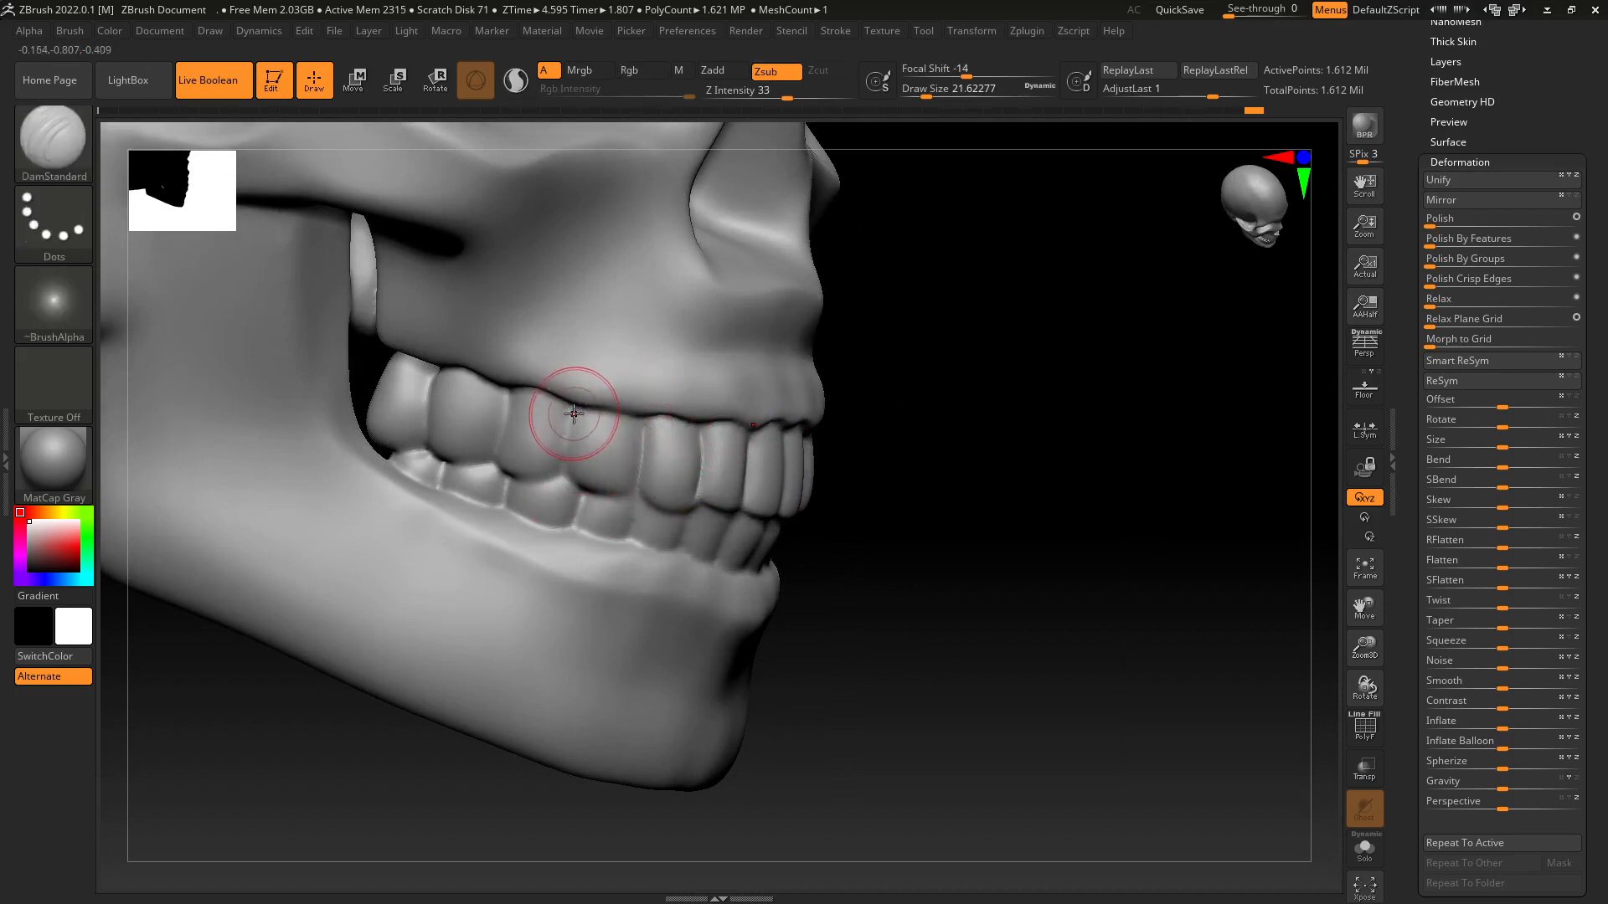
mouse_move(568, 442)
left_mouse_down()
mouse_move(561, 482)
mouse_move(504, 460)
left_mouse_up()
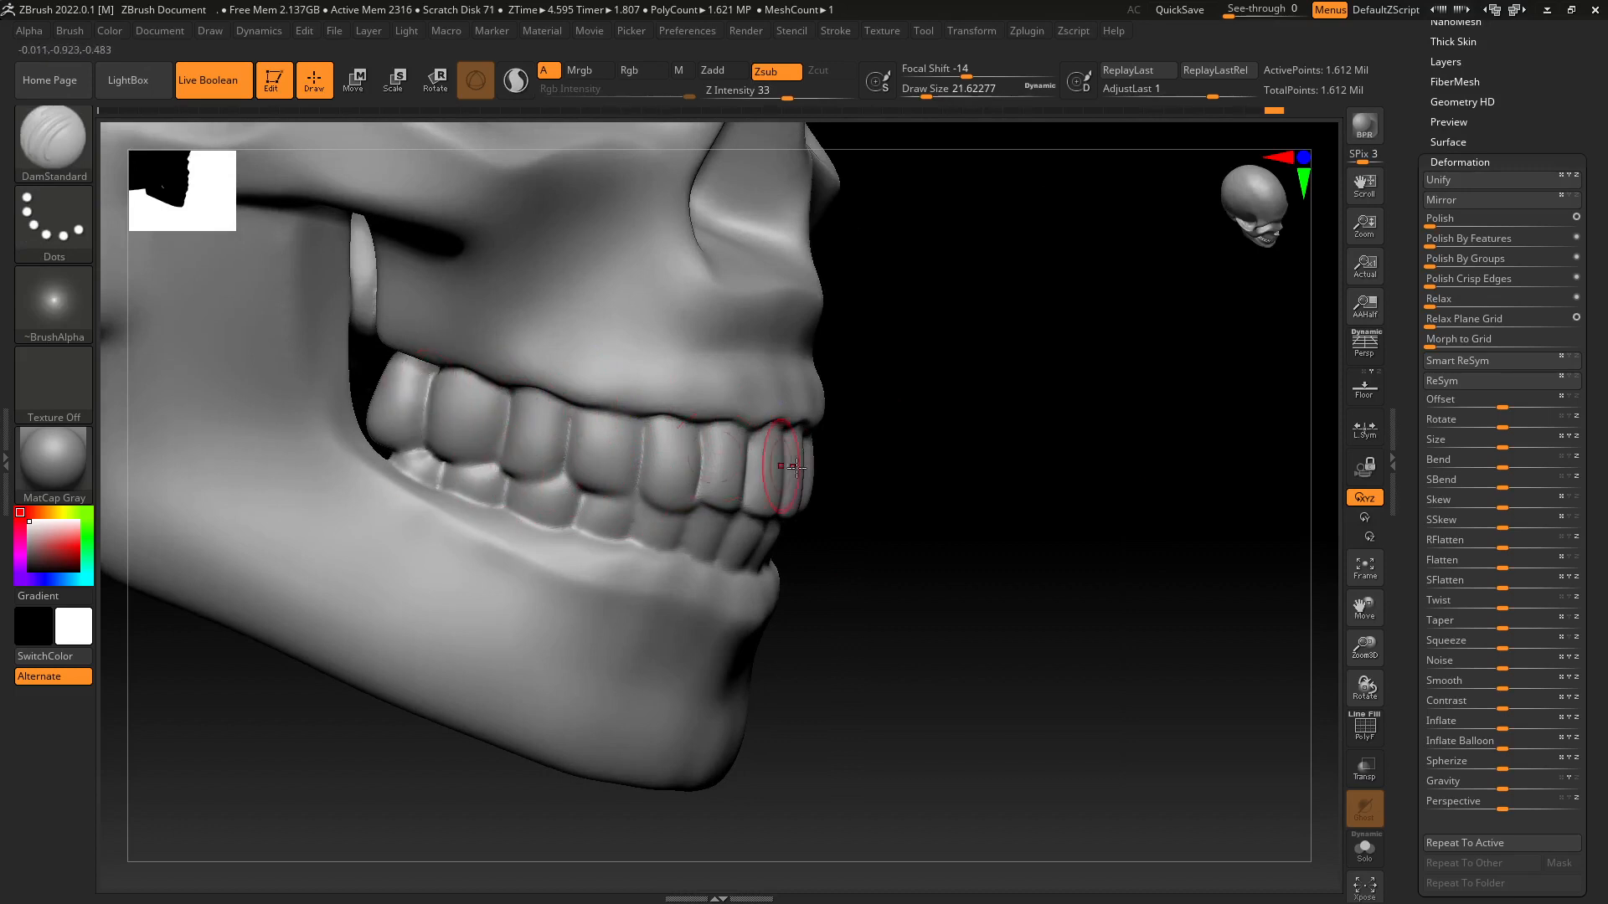
Carve the seams between the lower side teeth and continue them around to the lower front teeth.
left_click_drag(970, 525, 876, 492)
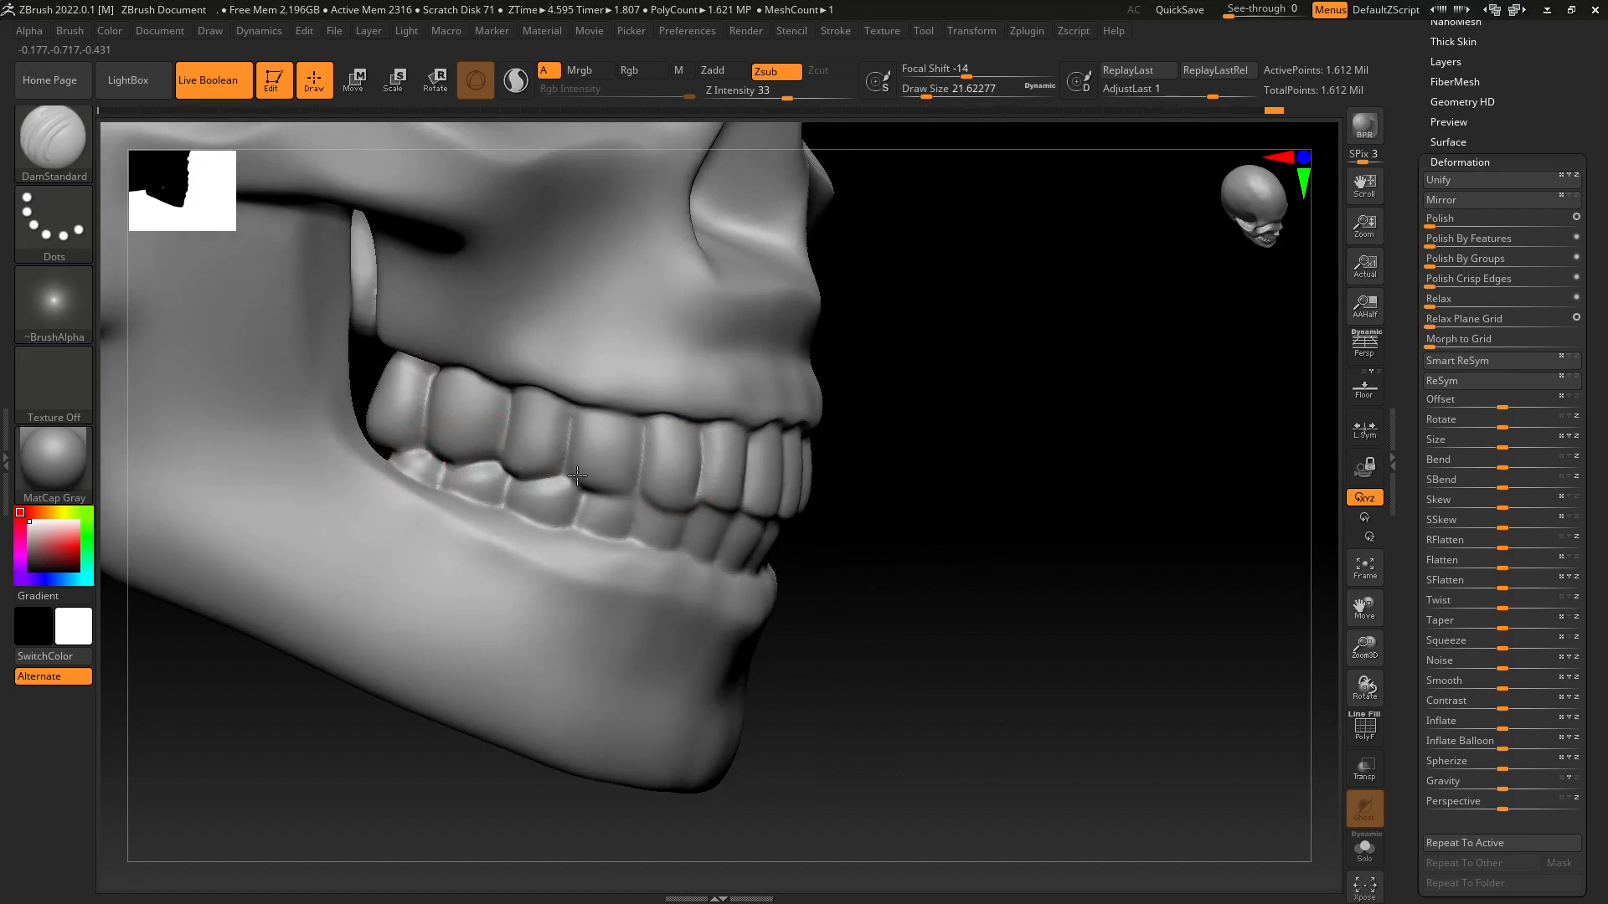
left_click_drag(577, 475, 573, 526)
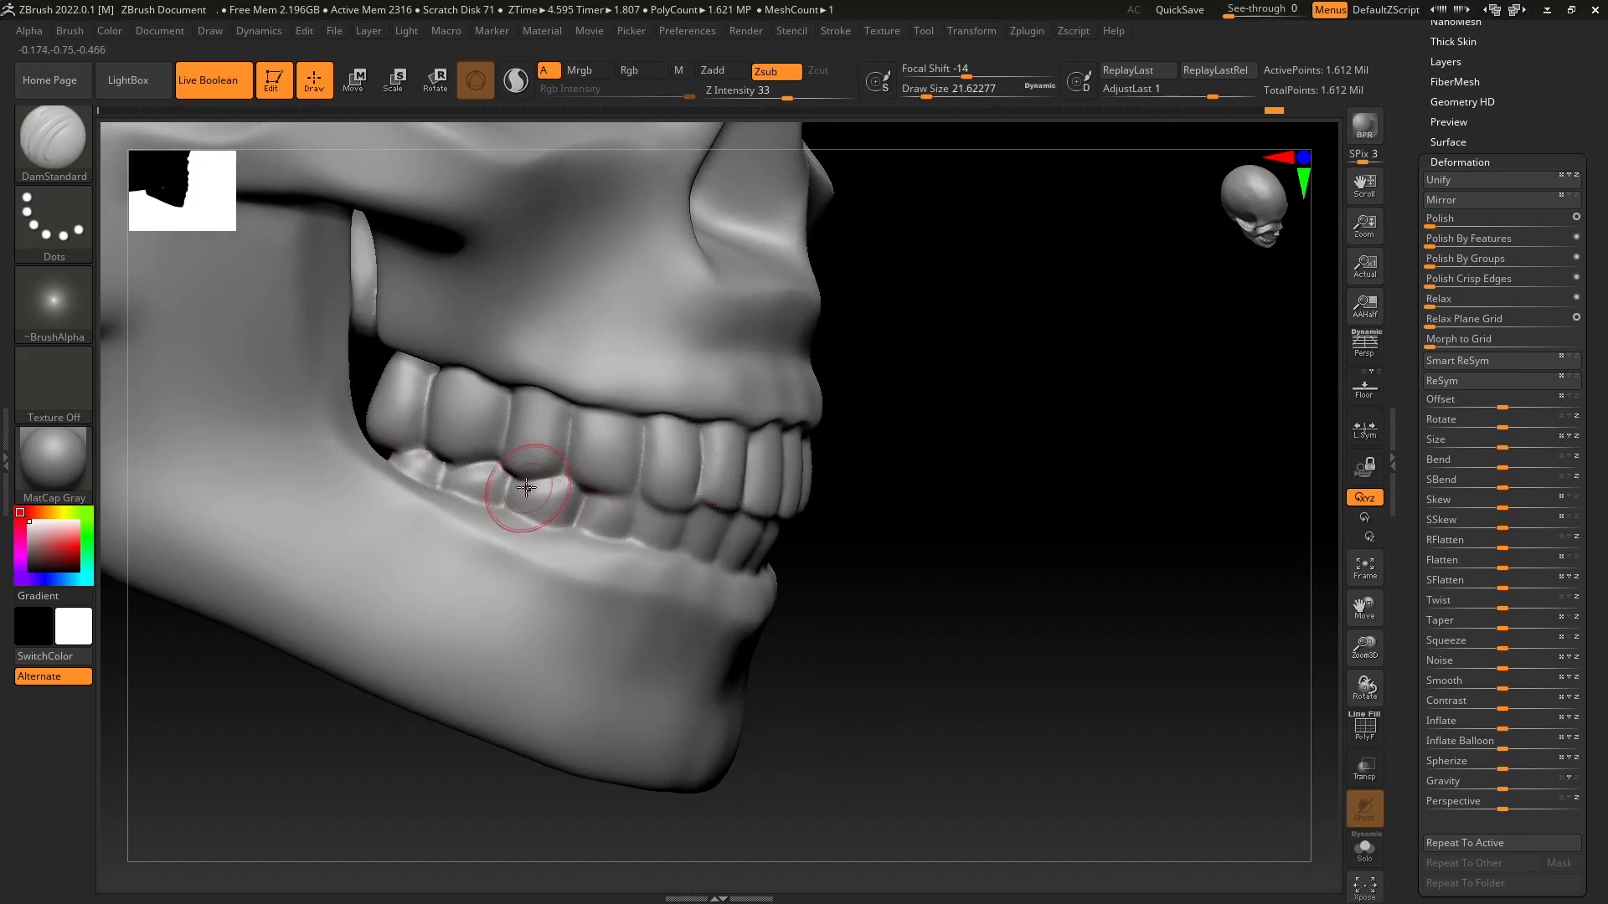
left_click_drag(509, 479, 502, 507)
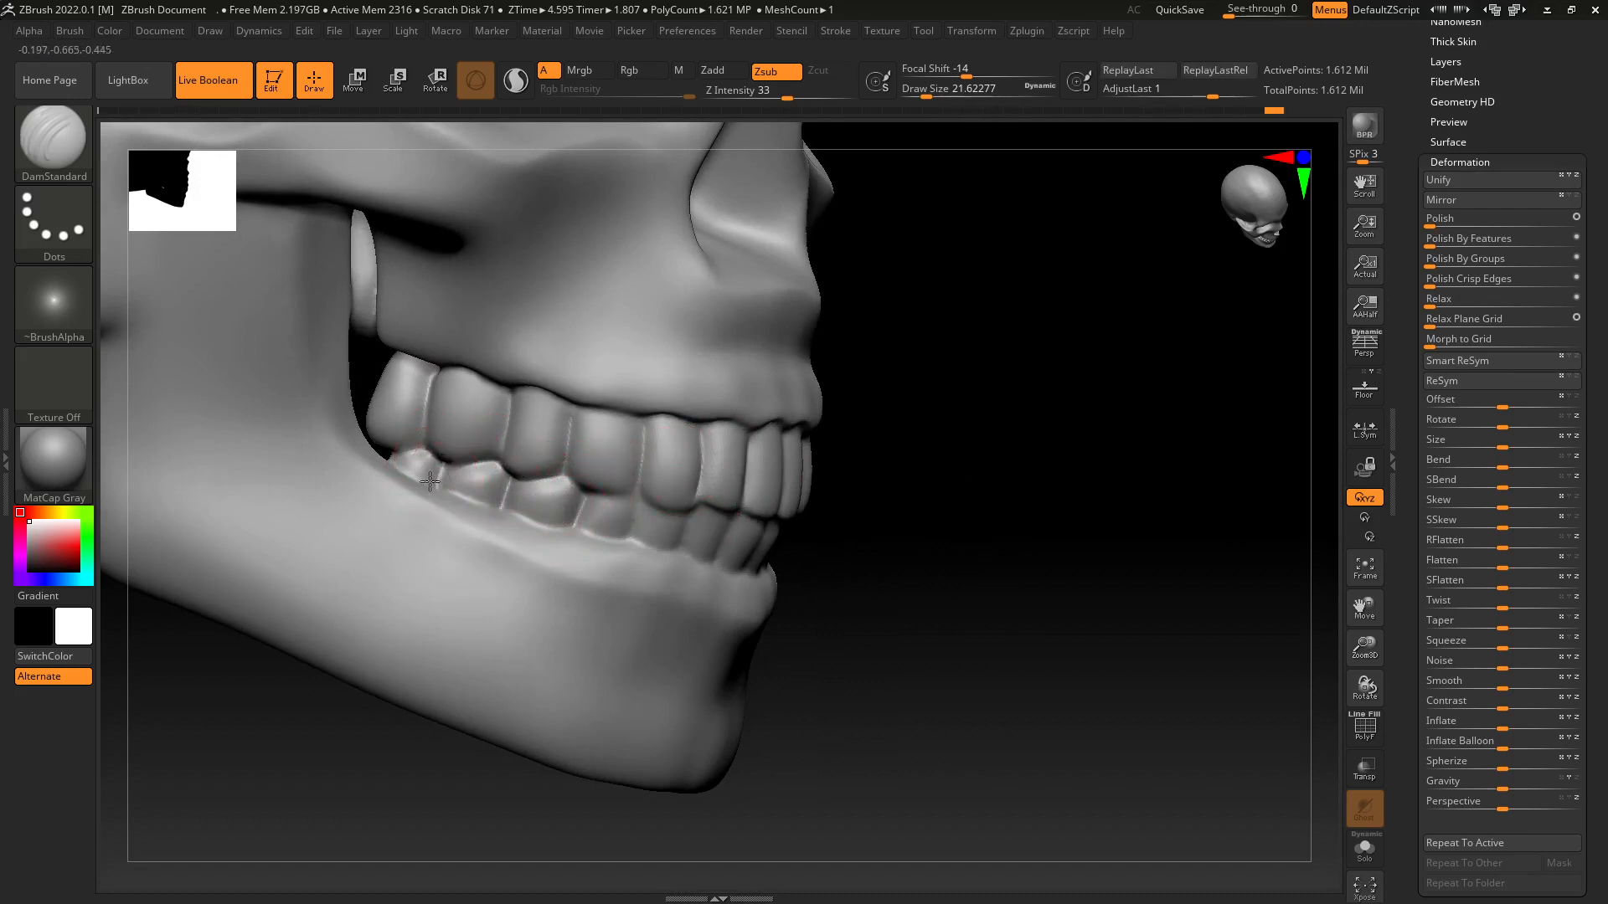
left_click_drag(963, 635, 622, 475)
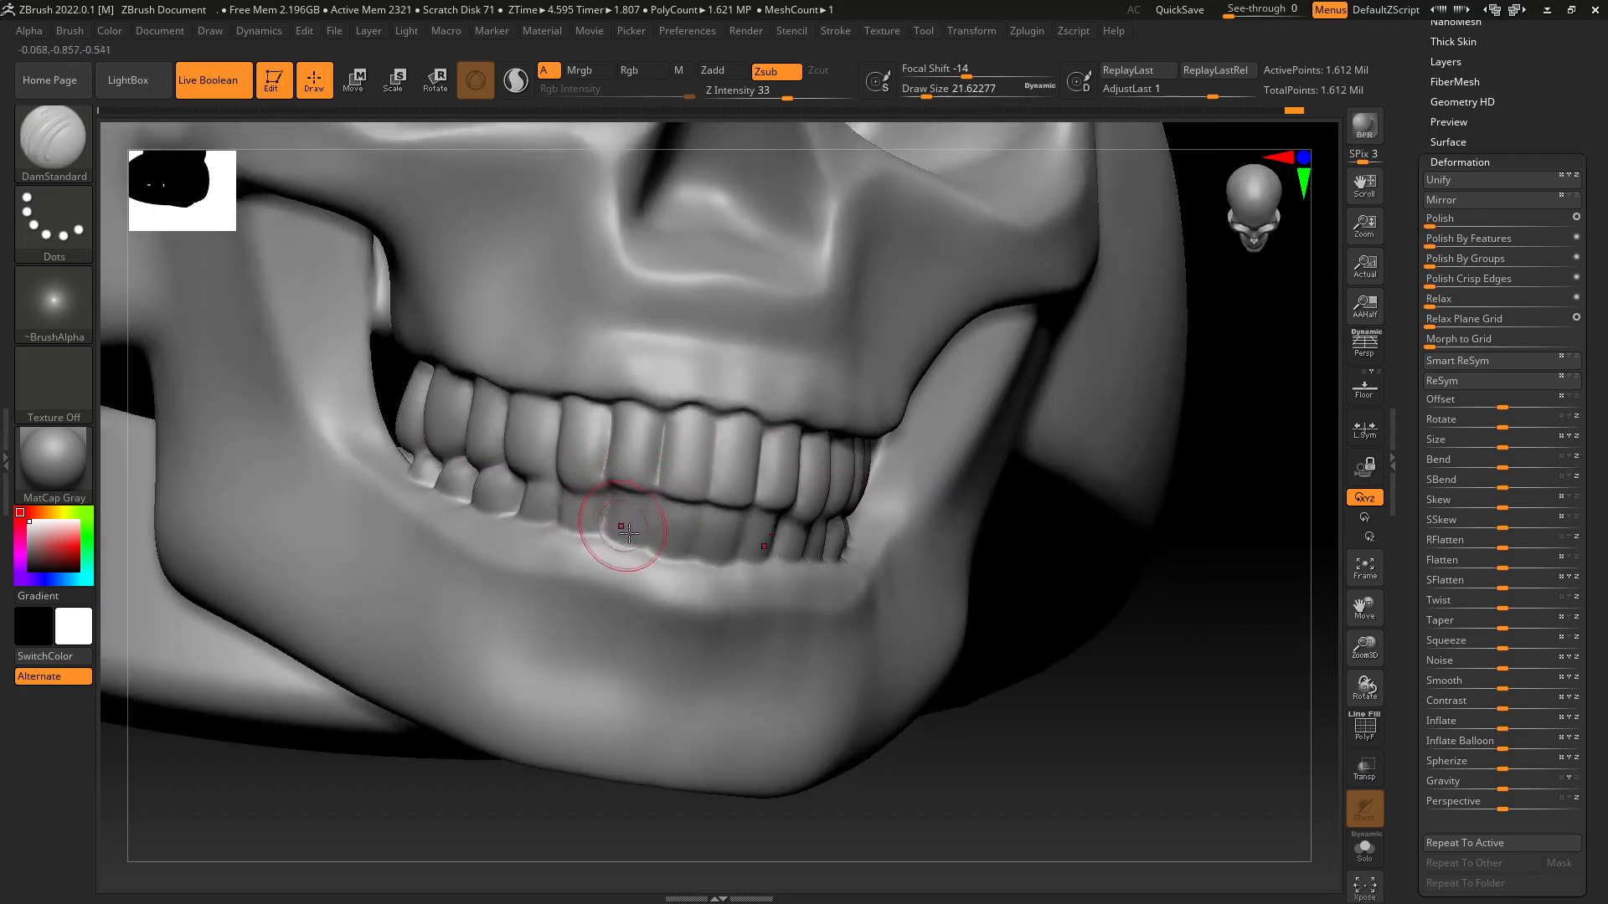
left_click_drag(1003, 697, 612, 510)
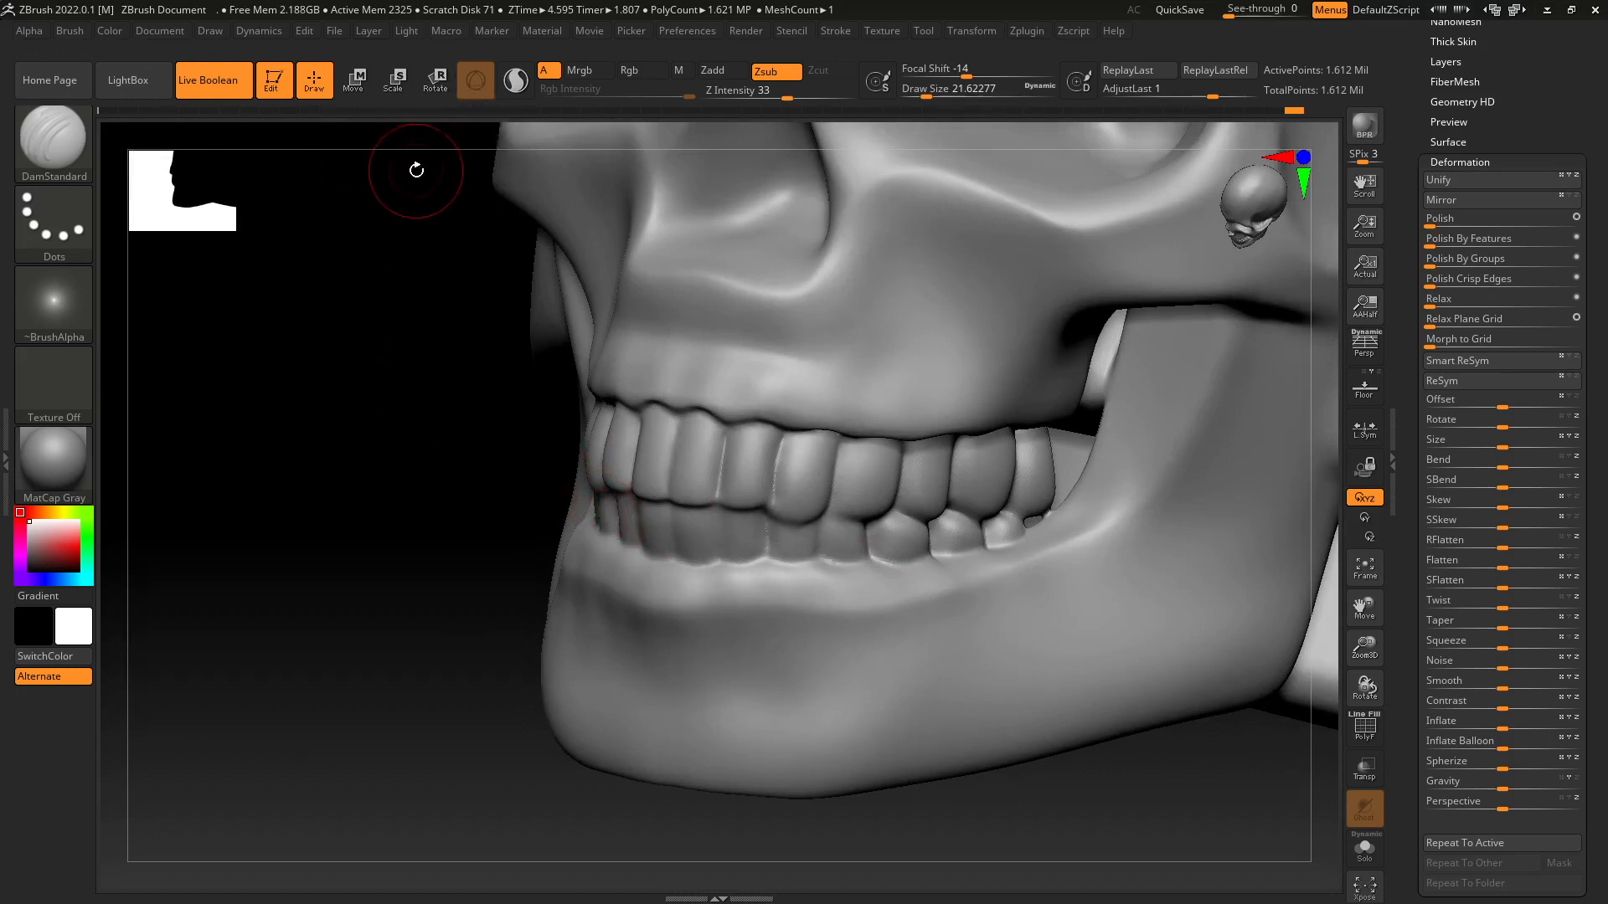
Measure the height of the front teeth with a transpose line, checking it from the side, and return to Draw mode.
key("w")
left_click(475, 81)
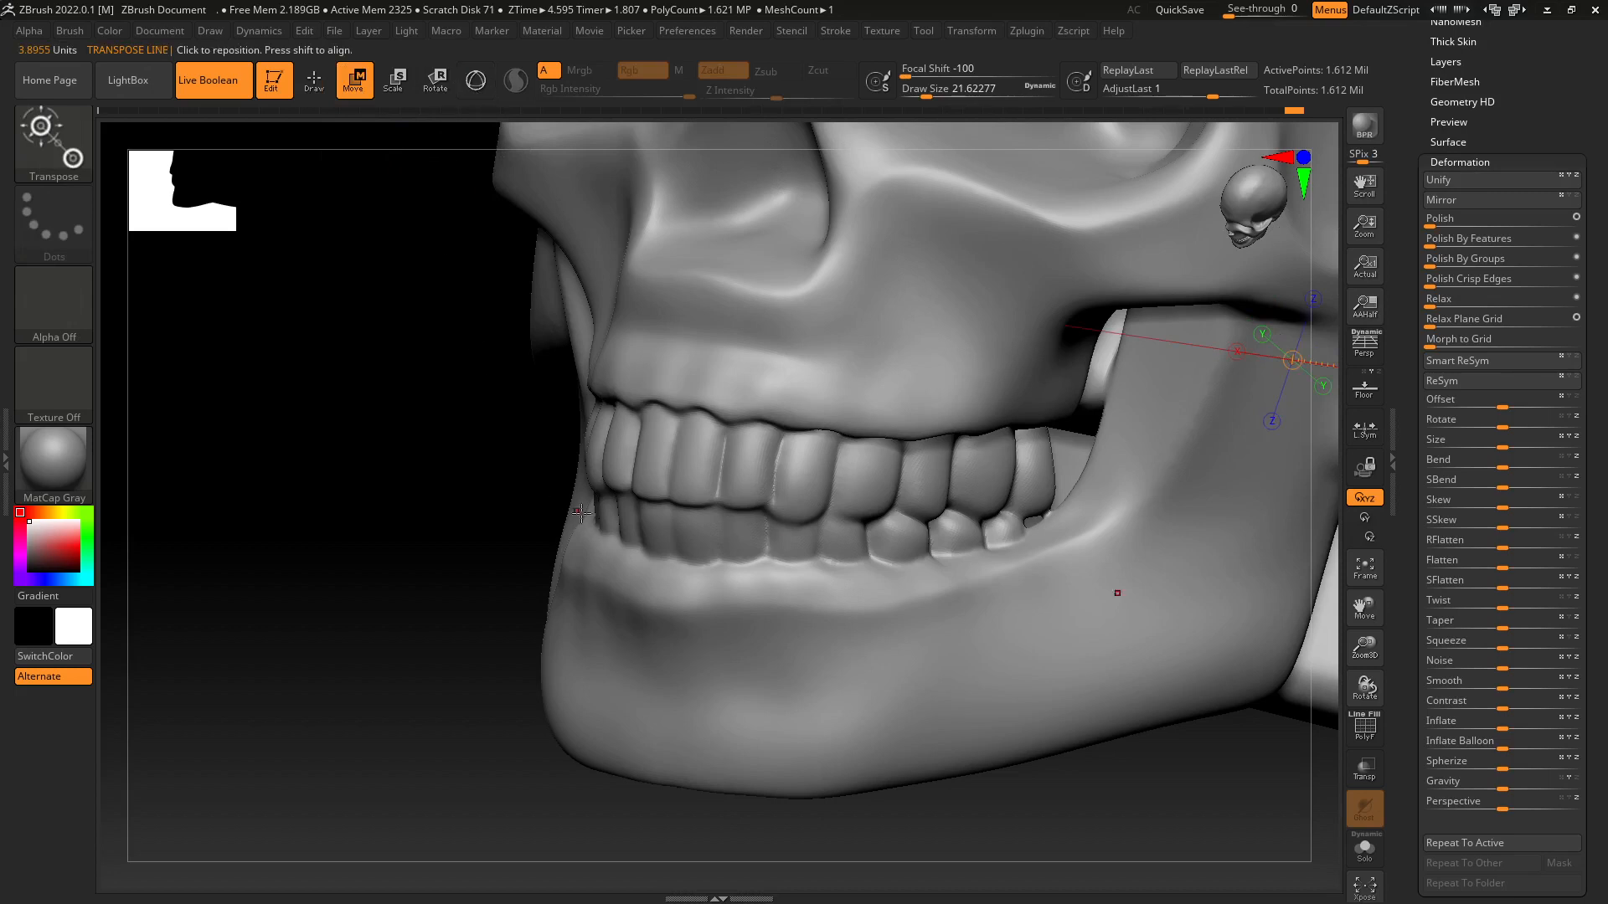
left_click_drag(638, 411, 630, 531)
mouse_move(423, 525)
left_mouse_down()
mouse_move(663, 435)
mouse_move(687, 532)
left_mouse_up()
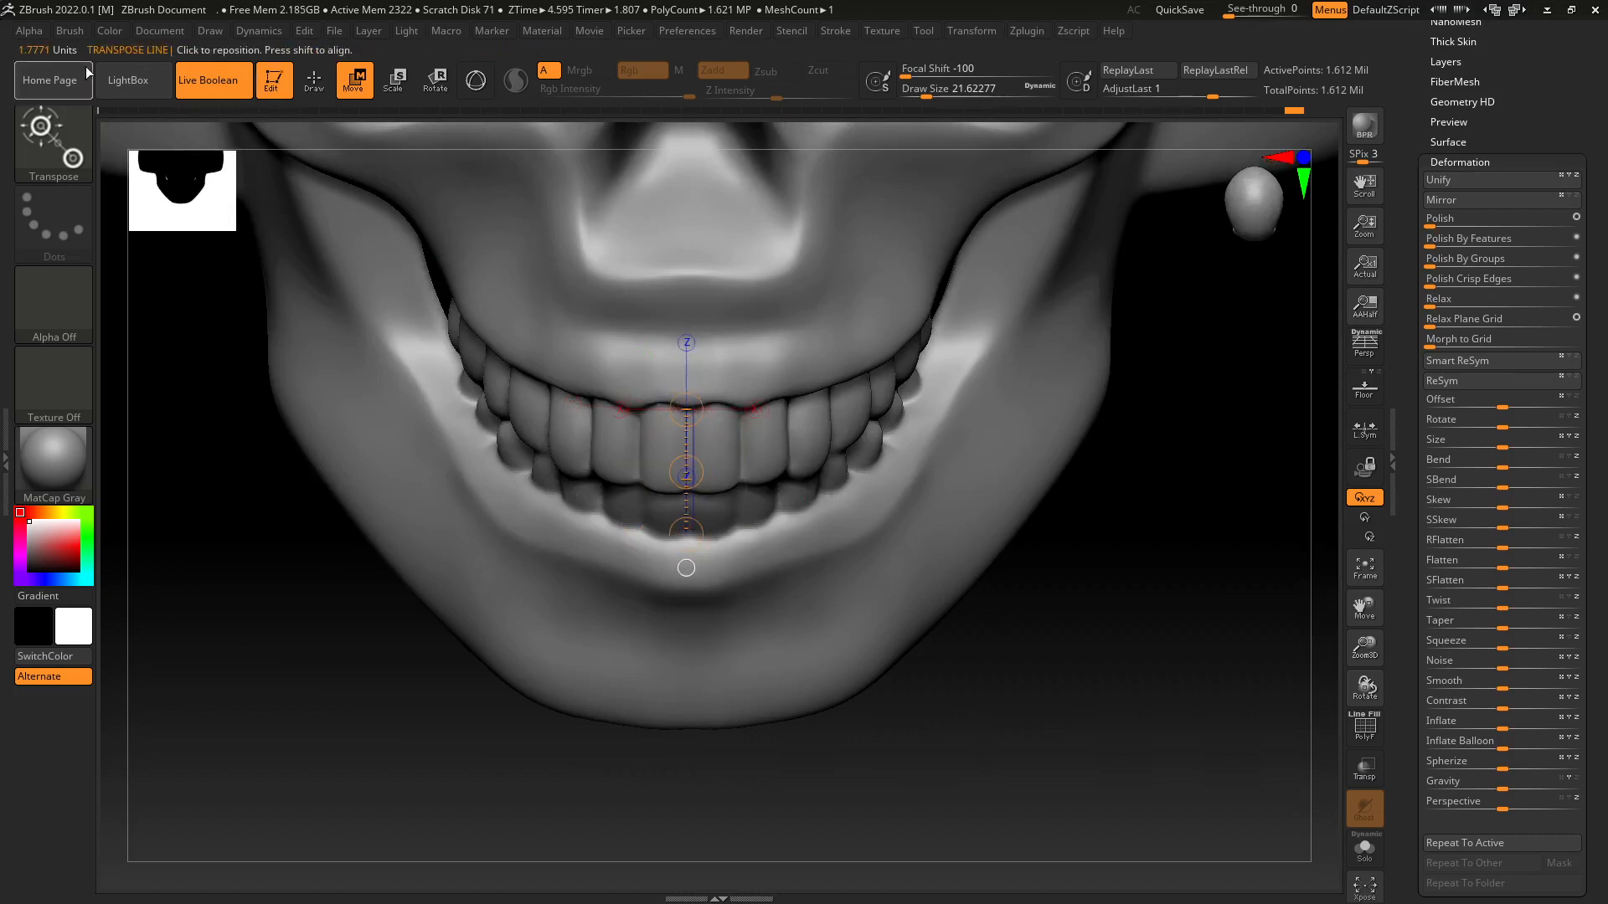
left_click_drag(280, 641, 347, 579)
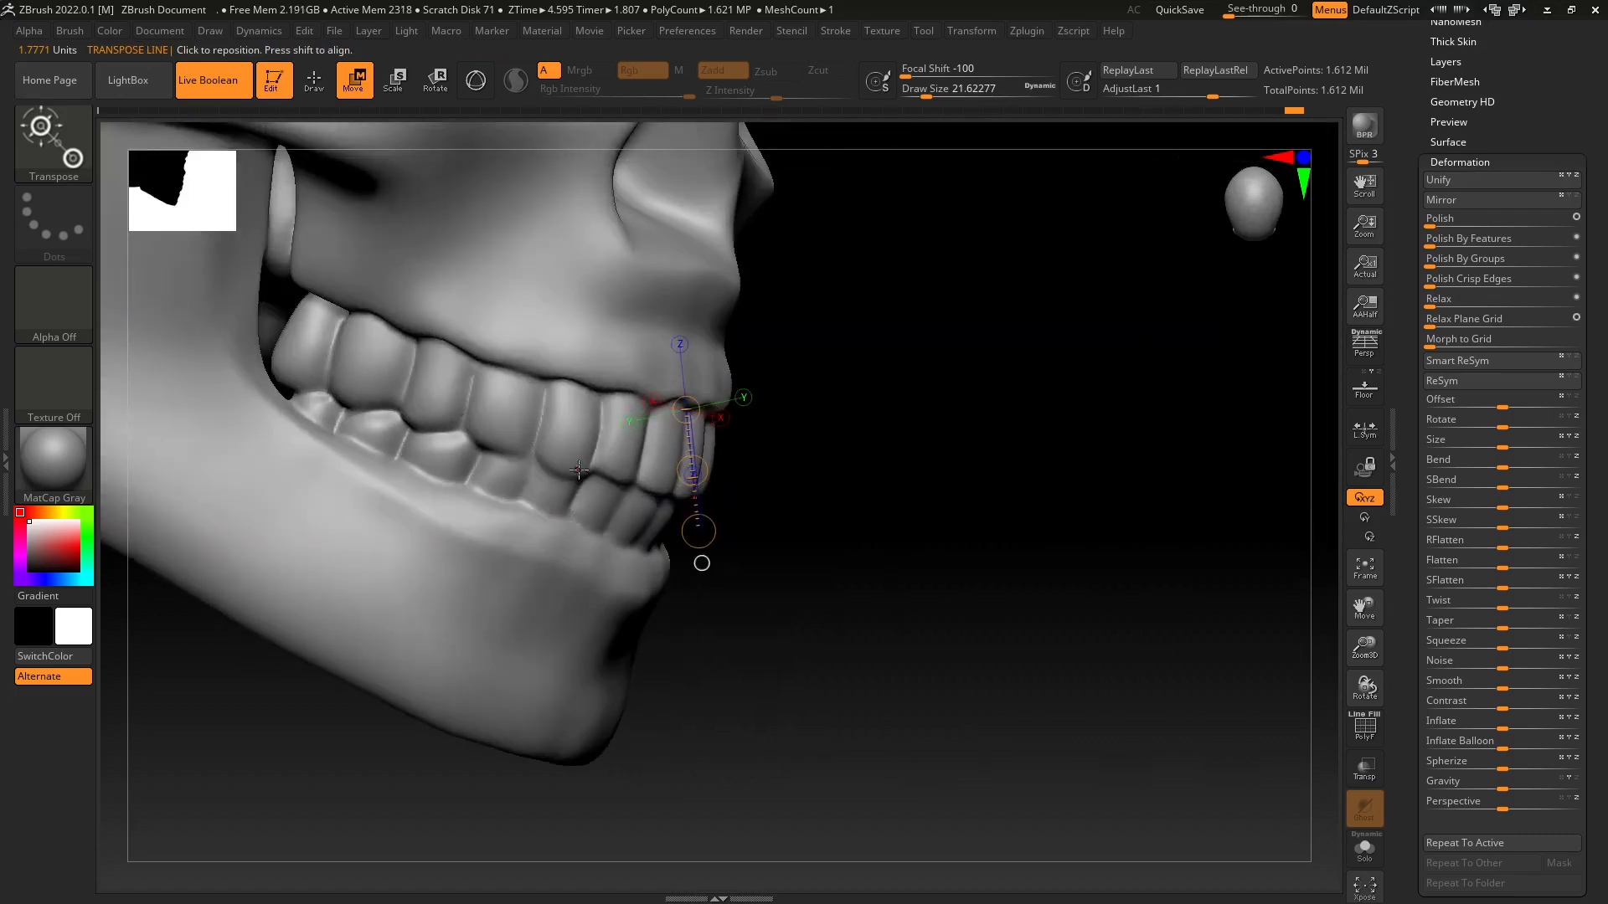
left_click_drag(680, 472, 684, 474)
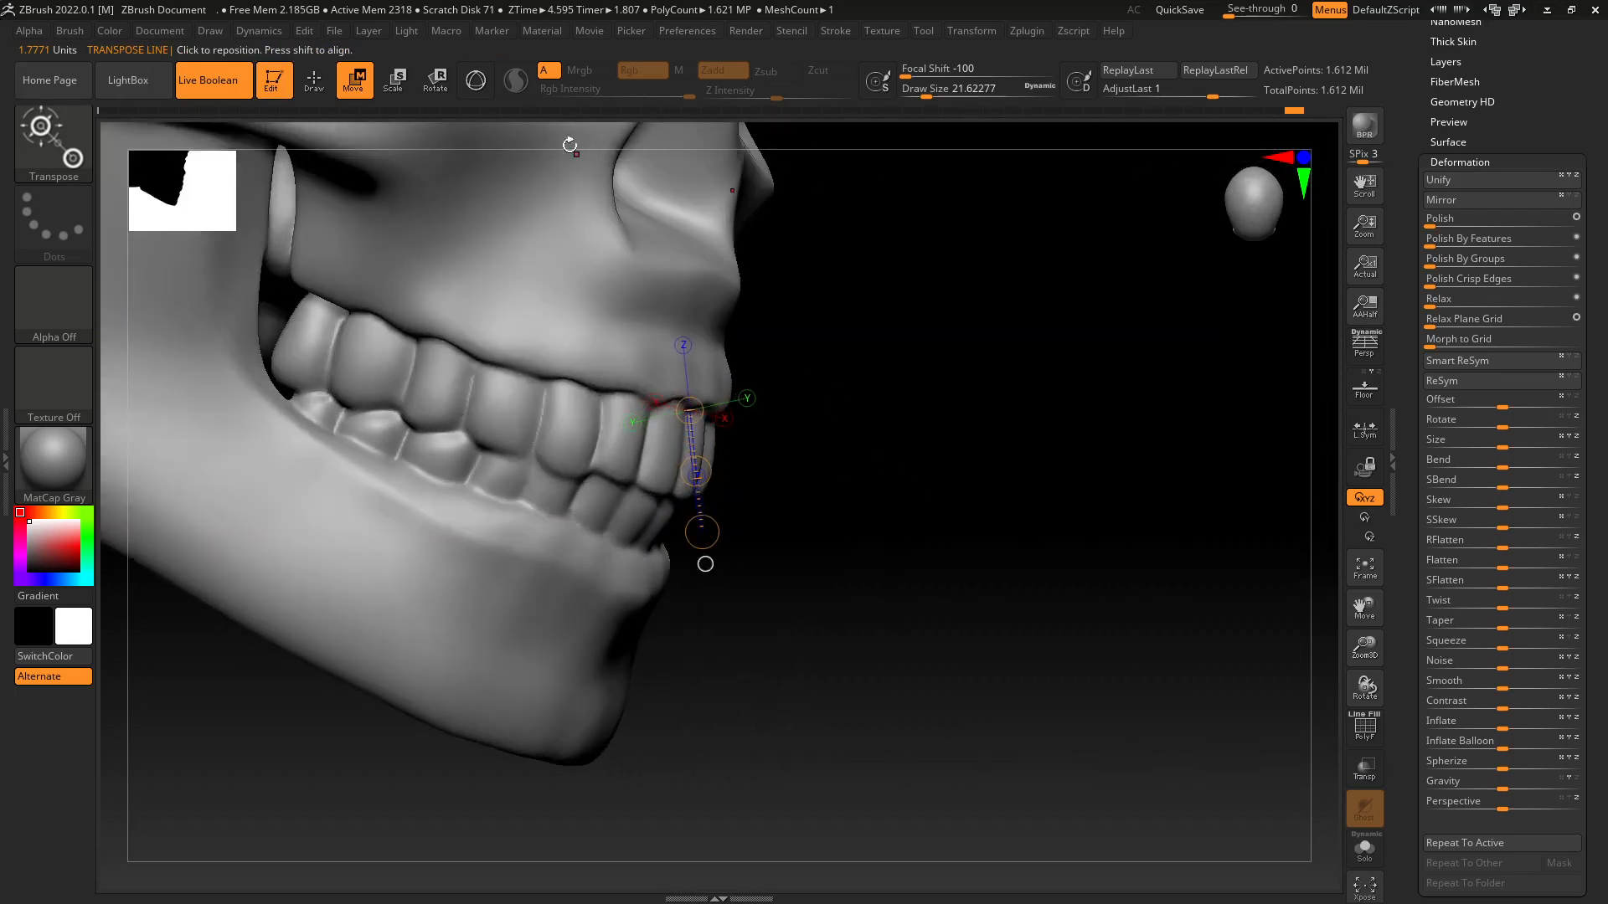
left_click(314, 80)
Sharpen the vertical seams between the upper and lower side teeth and the line where the two rows meet.
left_click_drag(976, 568, 912, 580, "shift")
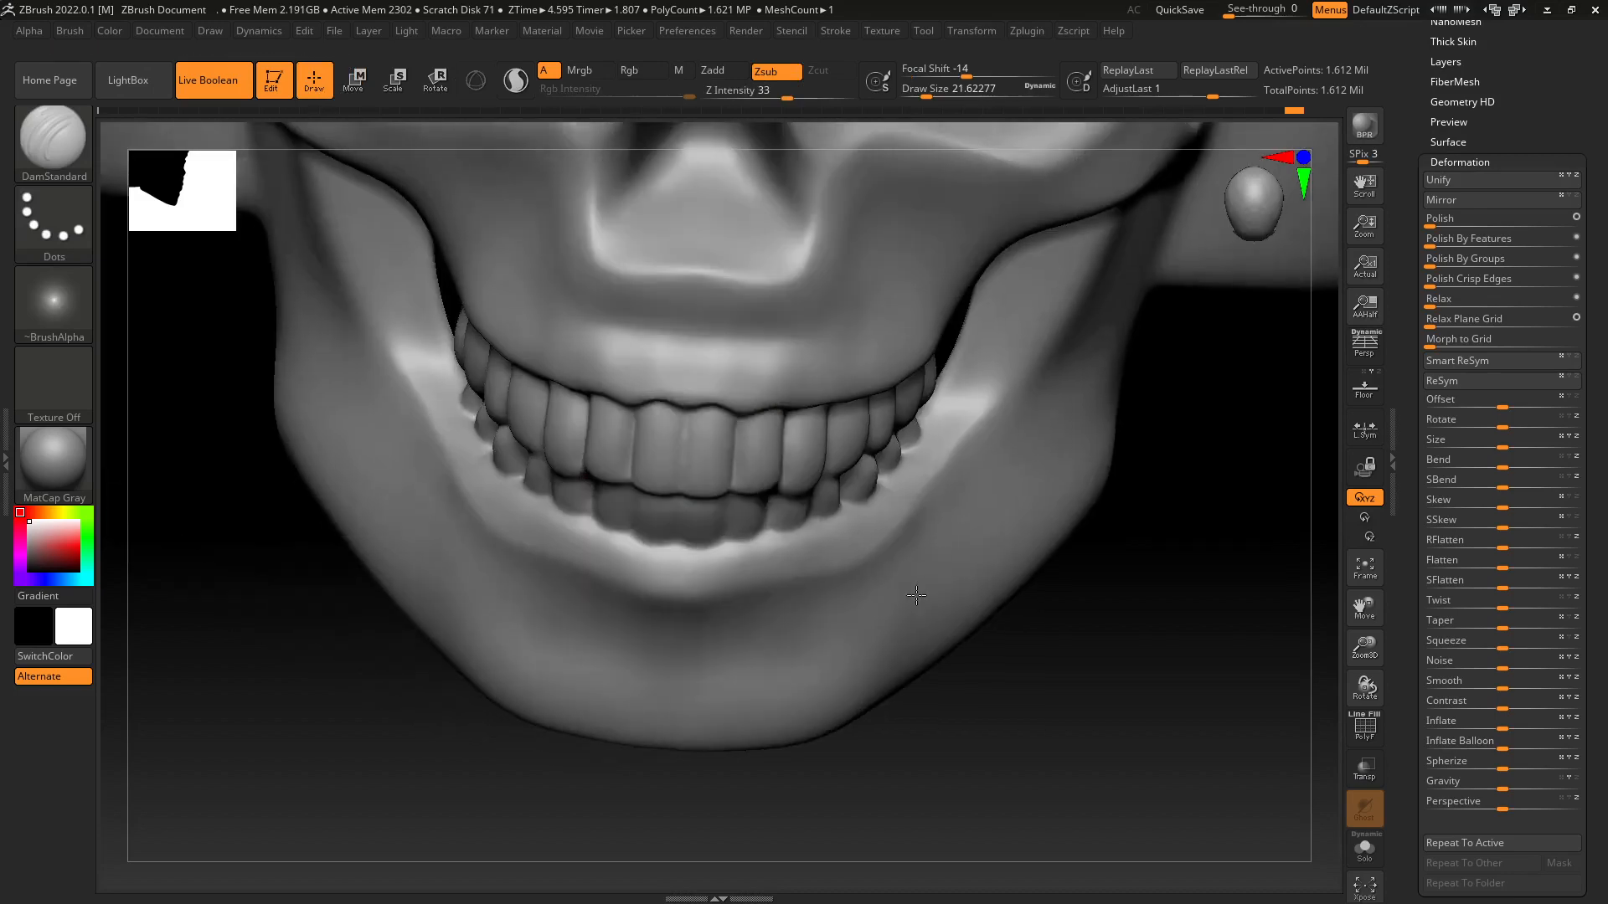
mouse_move(893, 747)
left_mouse_down()
mouse_move(937, 707)
mouse_move(972, 631)
mouse_move(965, 683)
mouse_move(808, 494)
left_mouse_up()
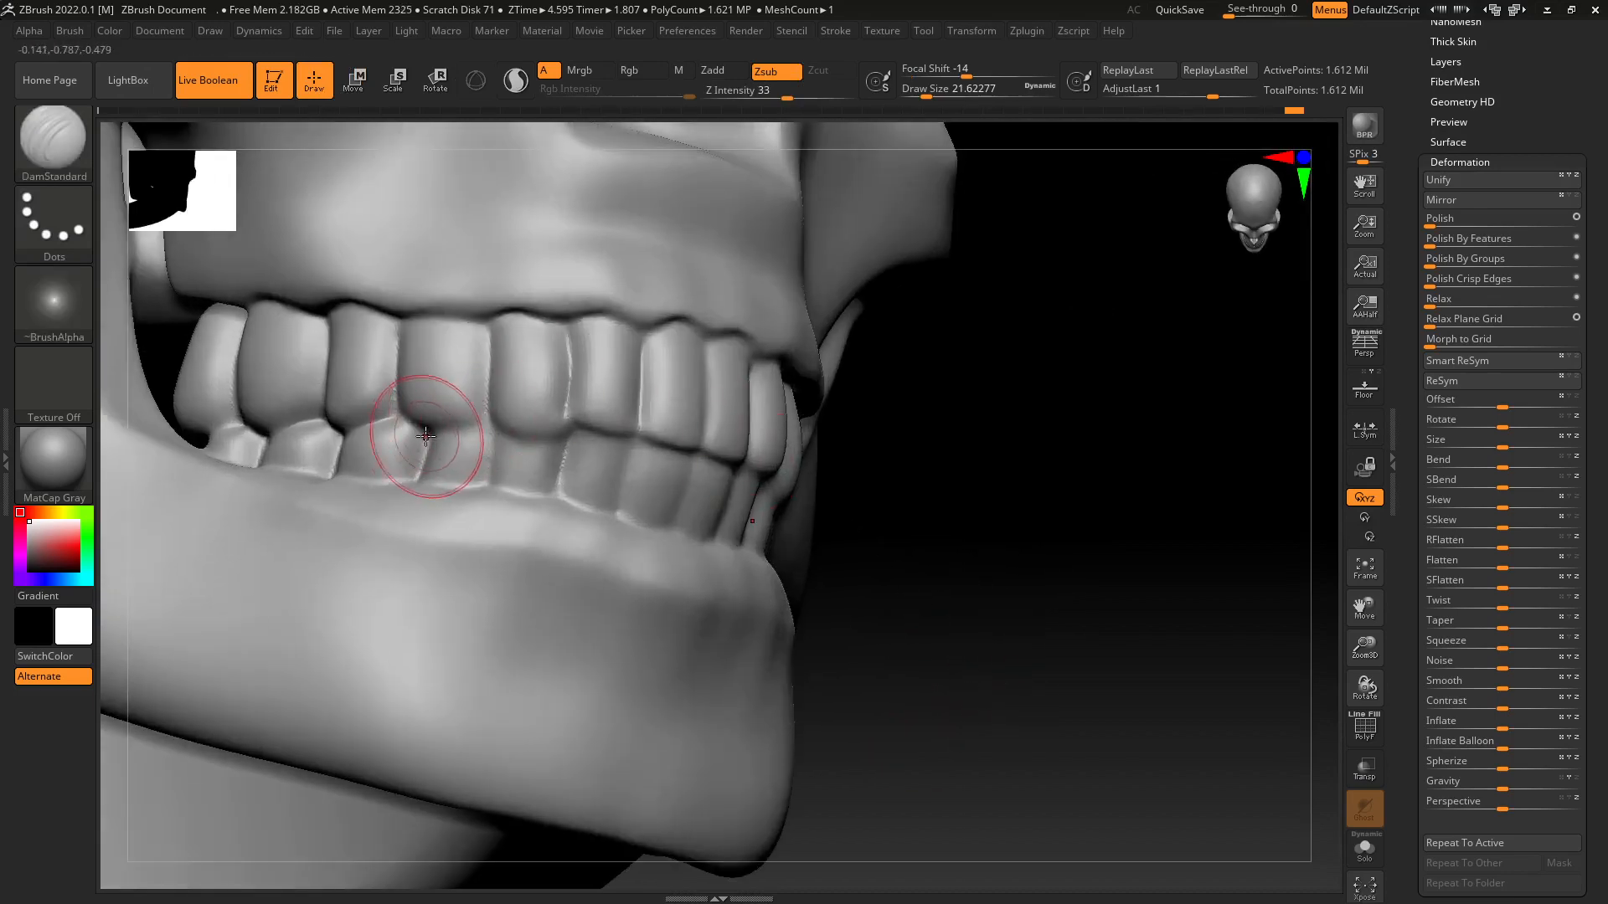
left_click_drag(429, 435, 493, 425)
left_click_drag(484, 484, 483, 489)
mouse_move(487, 333)
left_mouse_down()
mouse_move(490, 426)
mouse_move(566, 438)
mouse_move(560, 484)
left_mouse_up()
left_click_drag(496, 424, 640, 440)
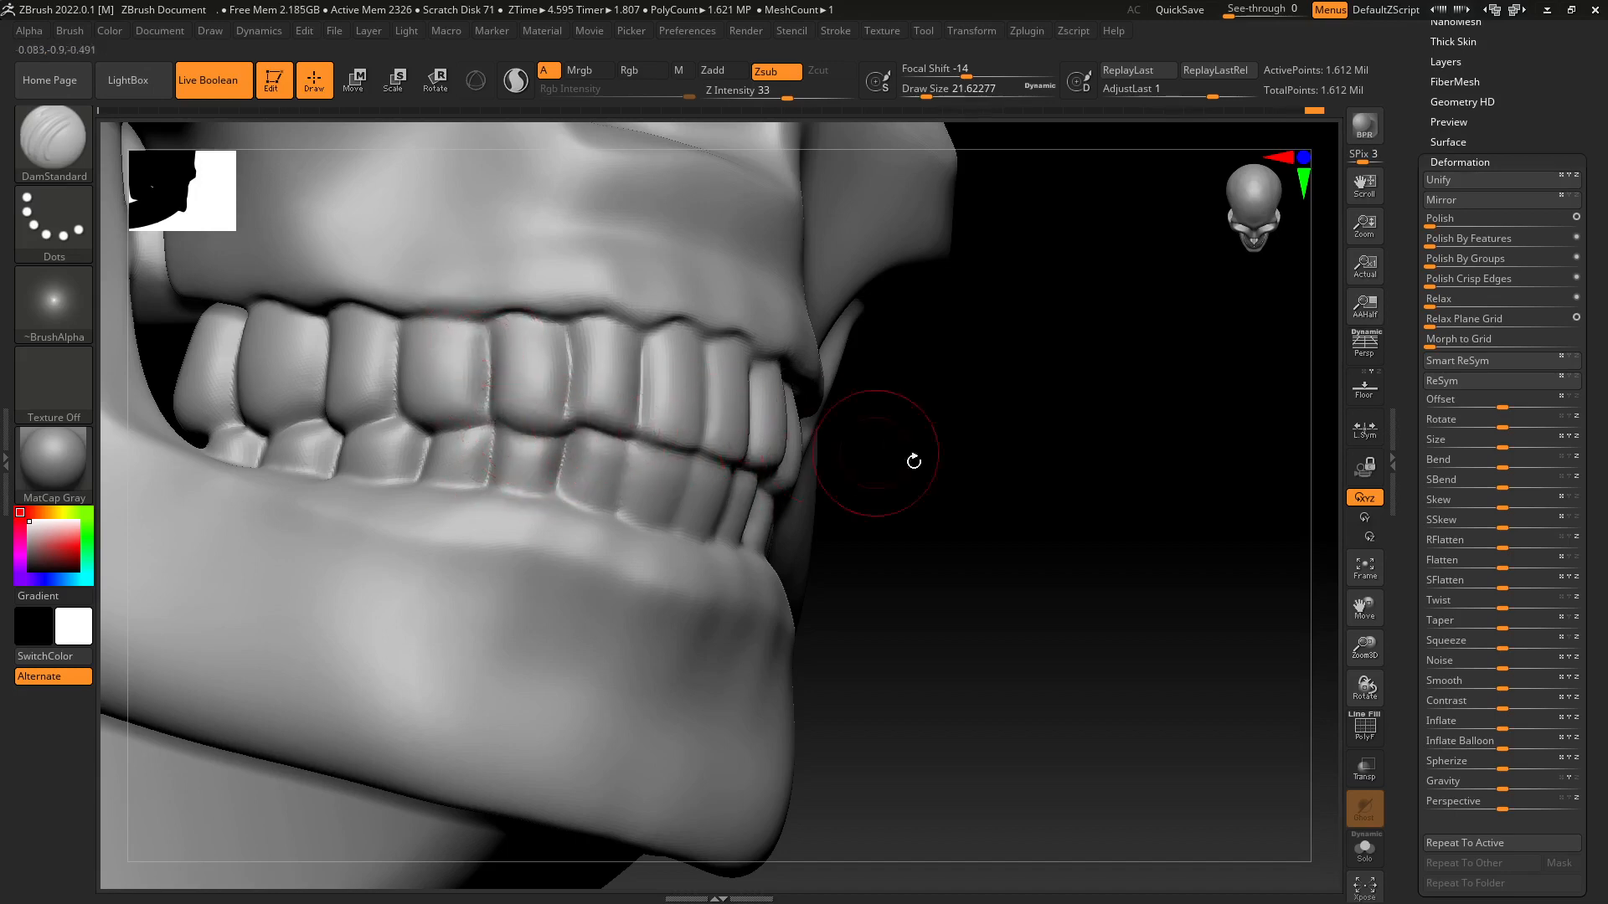
Try carving strokes on the lower front teeth and the rearmost lower teeth, and undo them.
mouse_move(913, 460)
left_mouse_down()
mouse_move(631, 470)
mouse_move(618, 511)
left_mouse_up()
left_click_drag(691, 456, 669, 524)
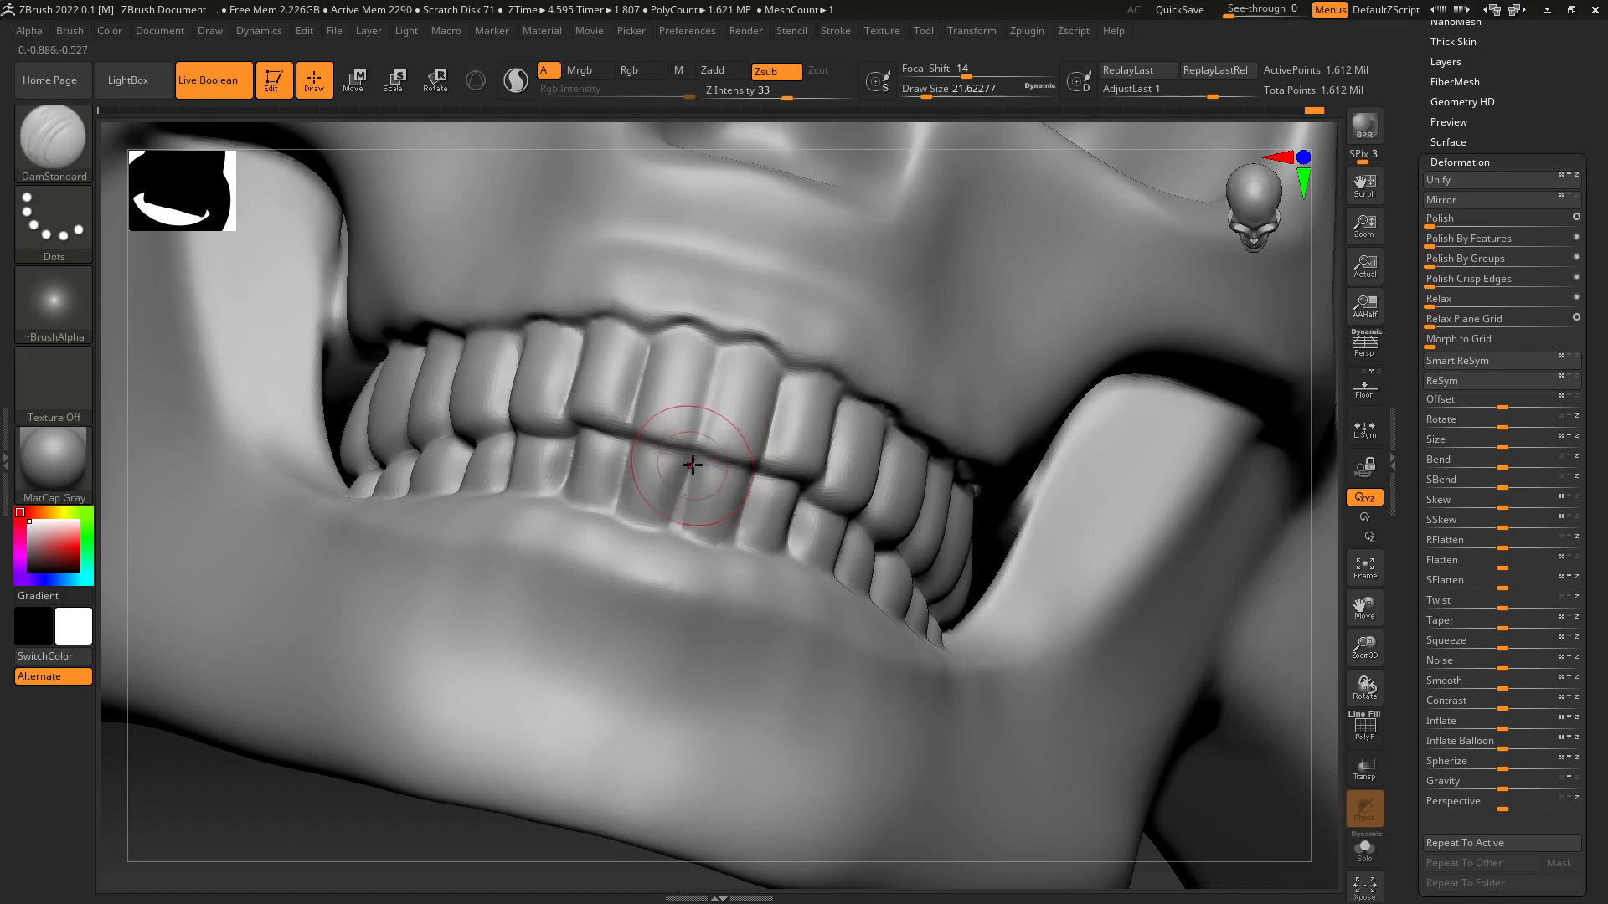
key("ctrl+z")
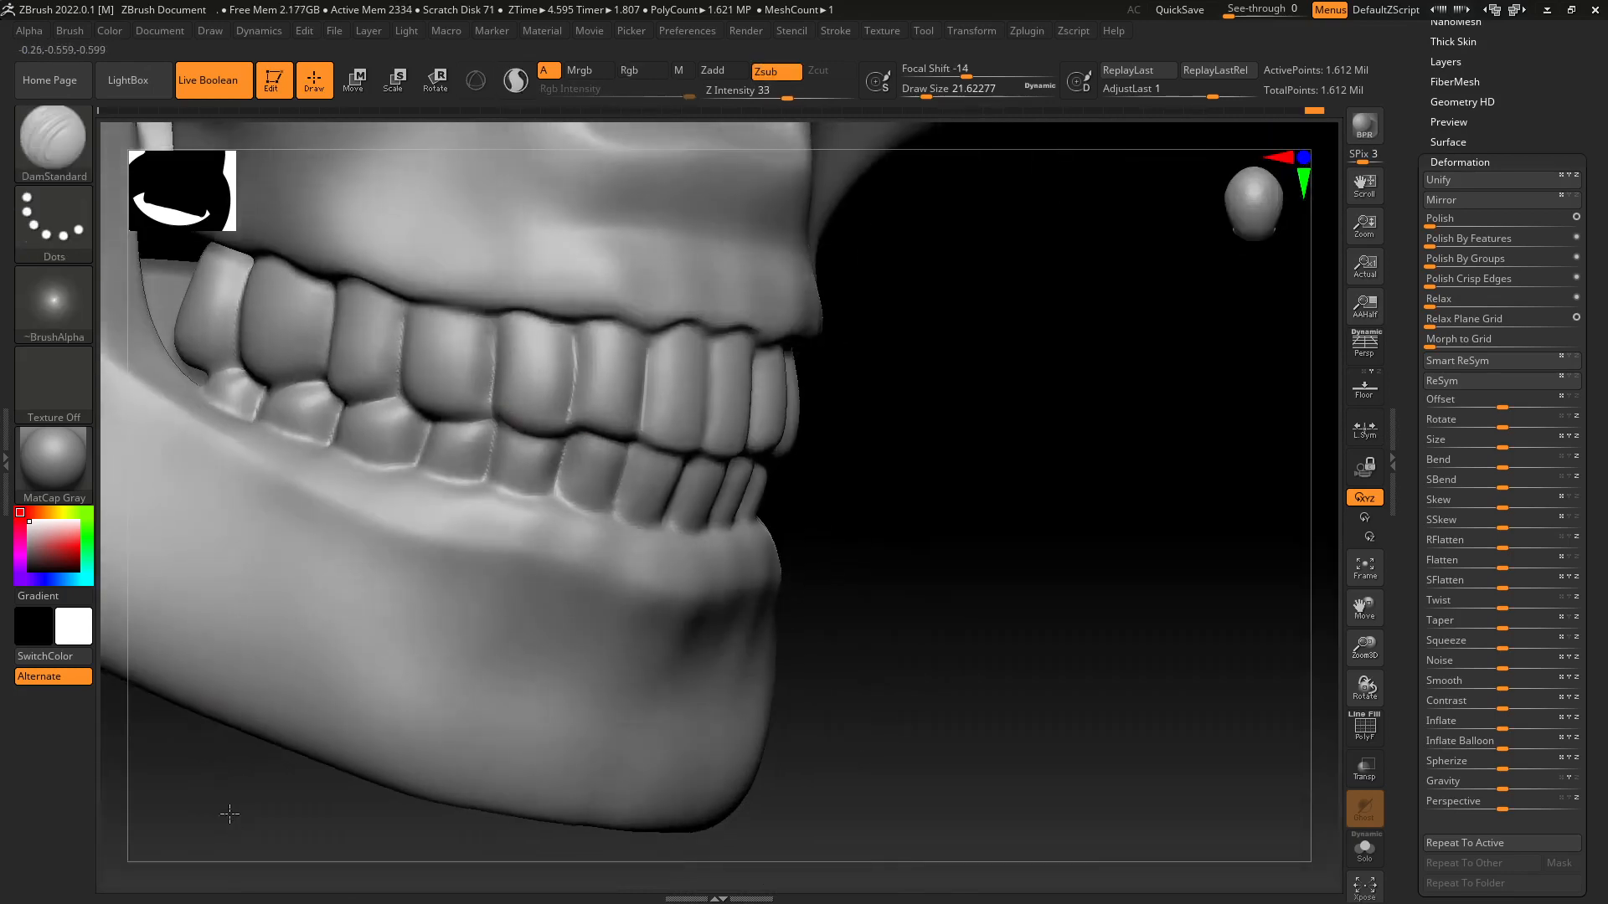
mouse_move(215, 388)
left_mouse_down()
mouse_move(250, 421)
mouse_move(325, 440)
left_mouse_up()
key("ctrl+z")
Carve the outlines of the lower teeth along the bite and gum lines, from the rear molar to the front.
left_click_drag(211, 389, 210, 382)
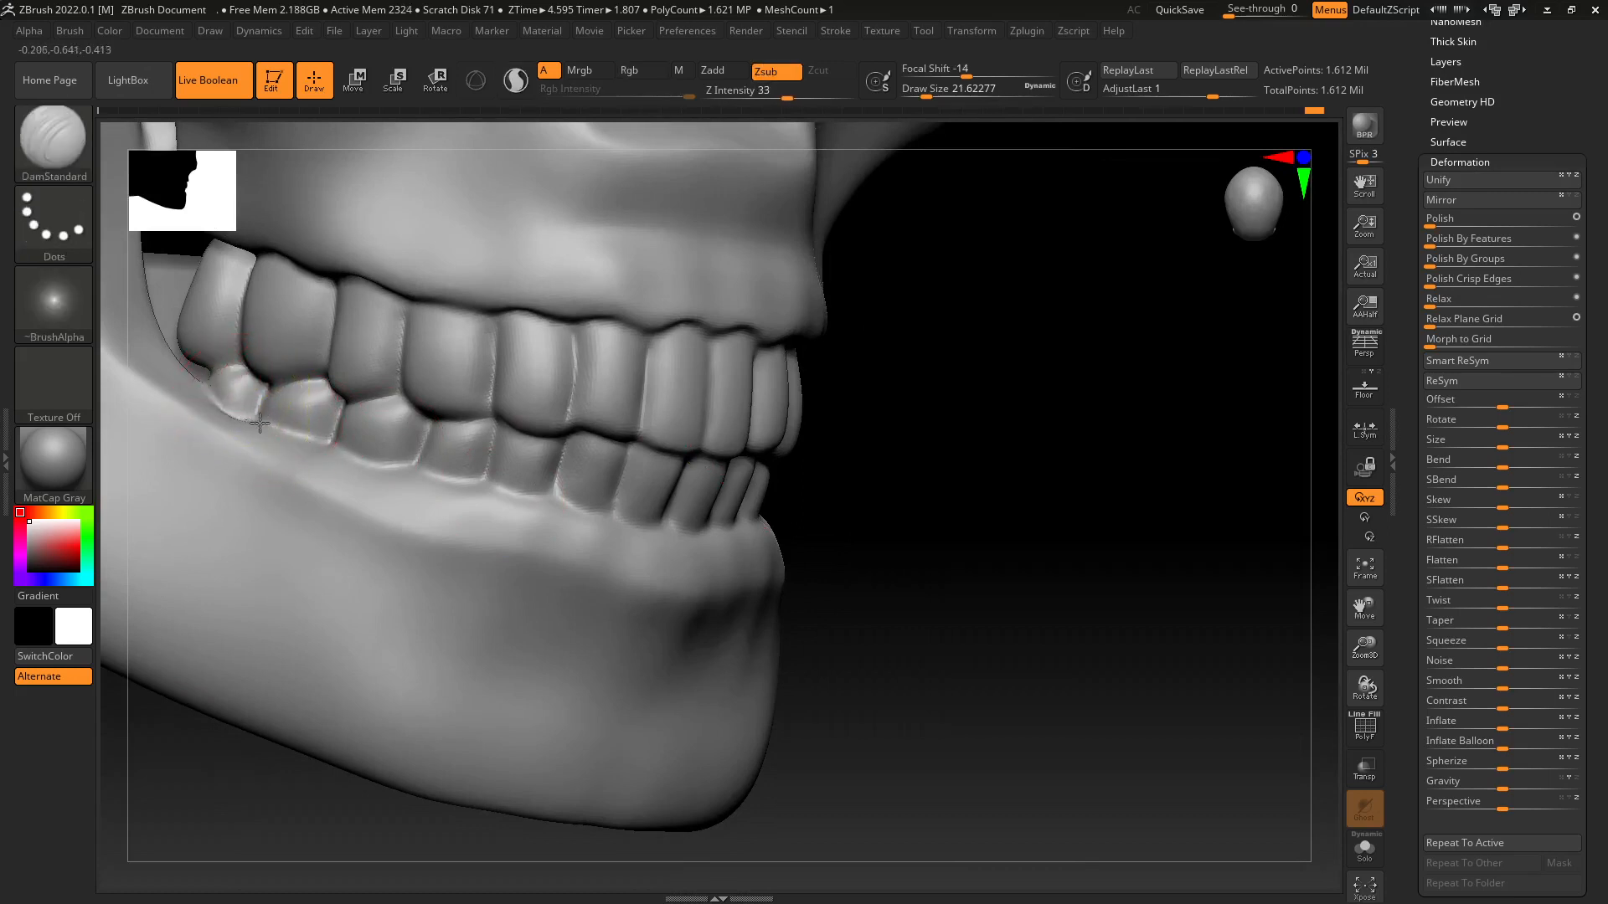
mouse_move(319, 450)
left_mouse_down()
mouse_move(337, 440)
mouse_move(375, 476)
mouse_move(425, 469)
left_mouse_up()
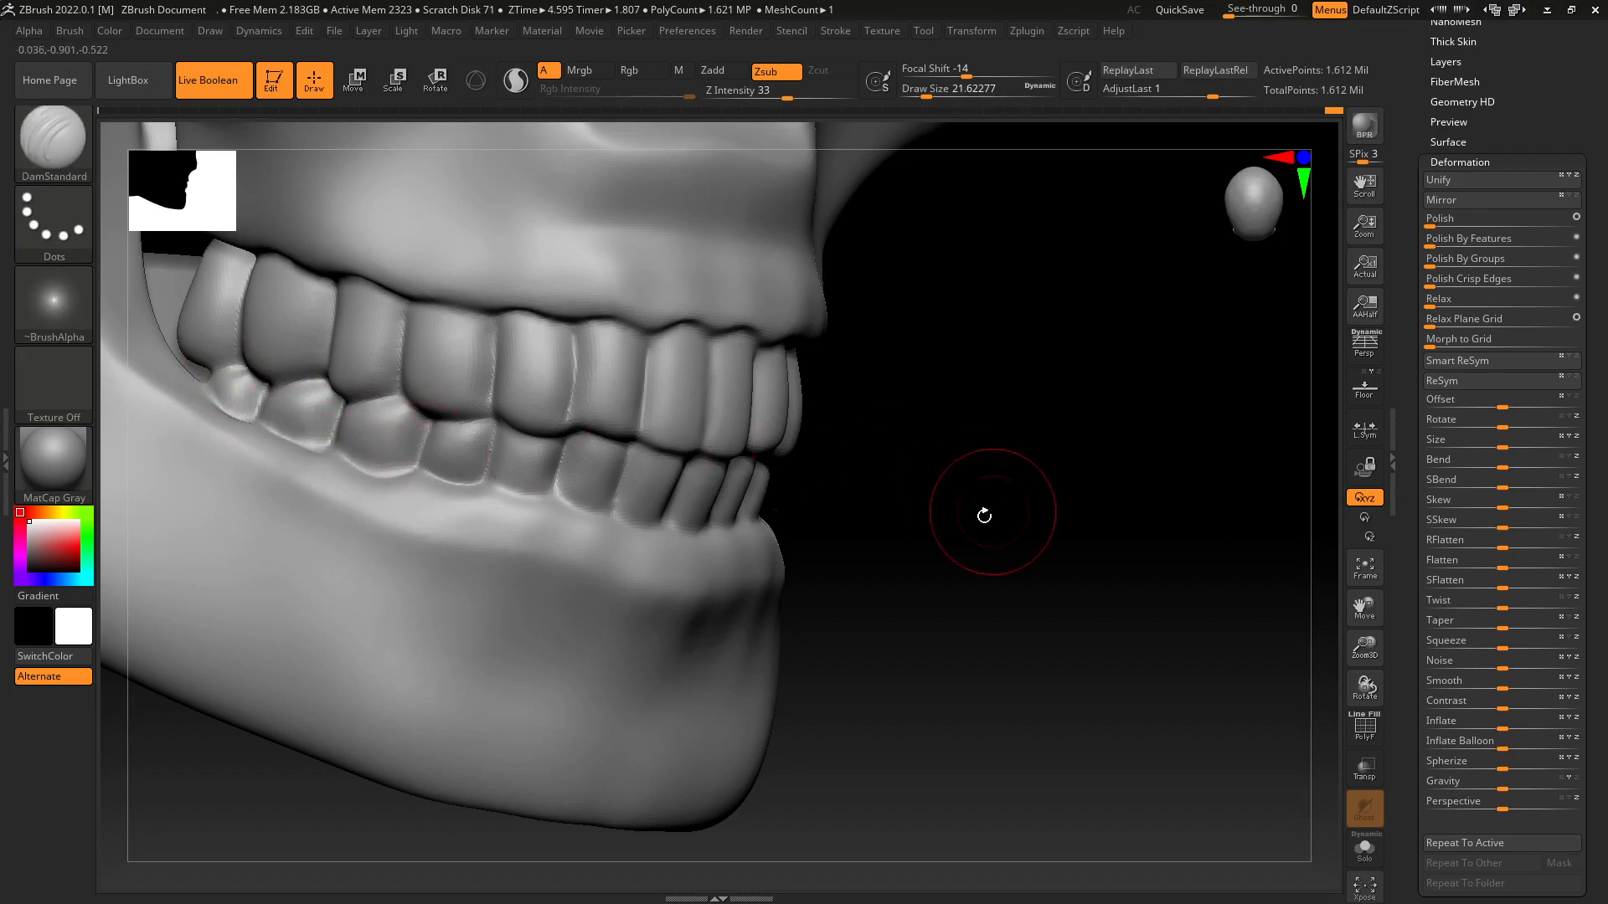
left_click_drag(984, 515, 587, 511)
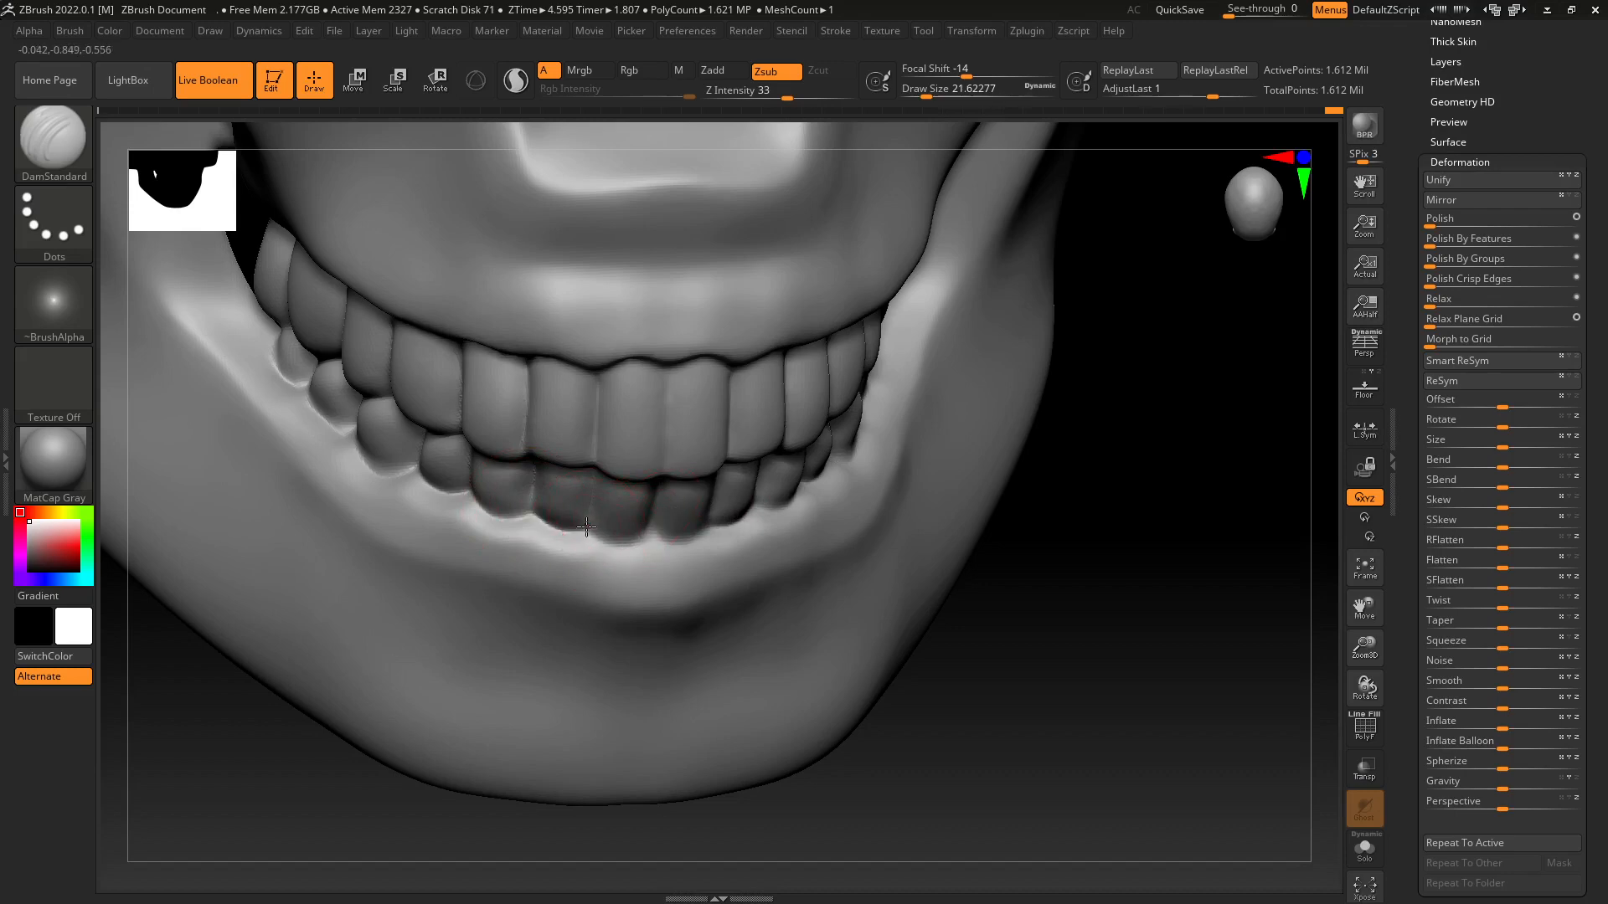
left_click_drag(1059, 593, 672, 472)
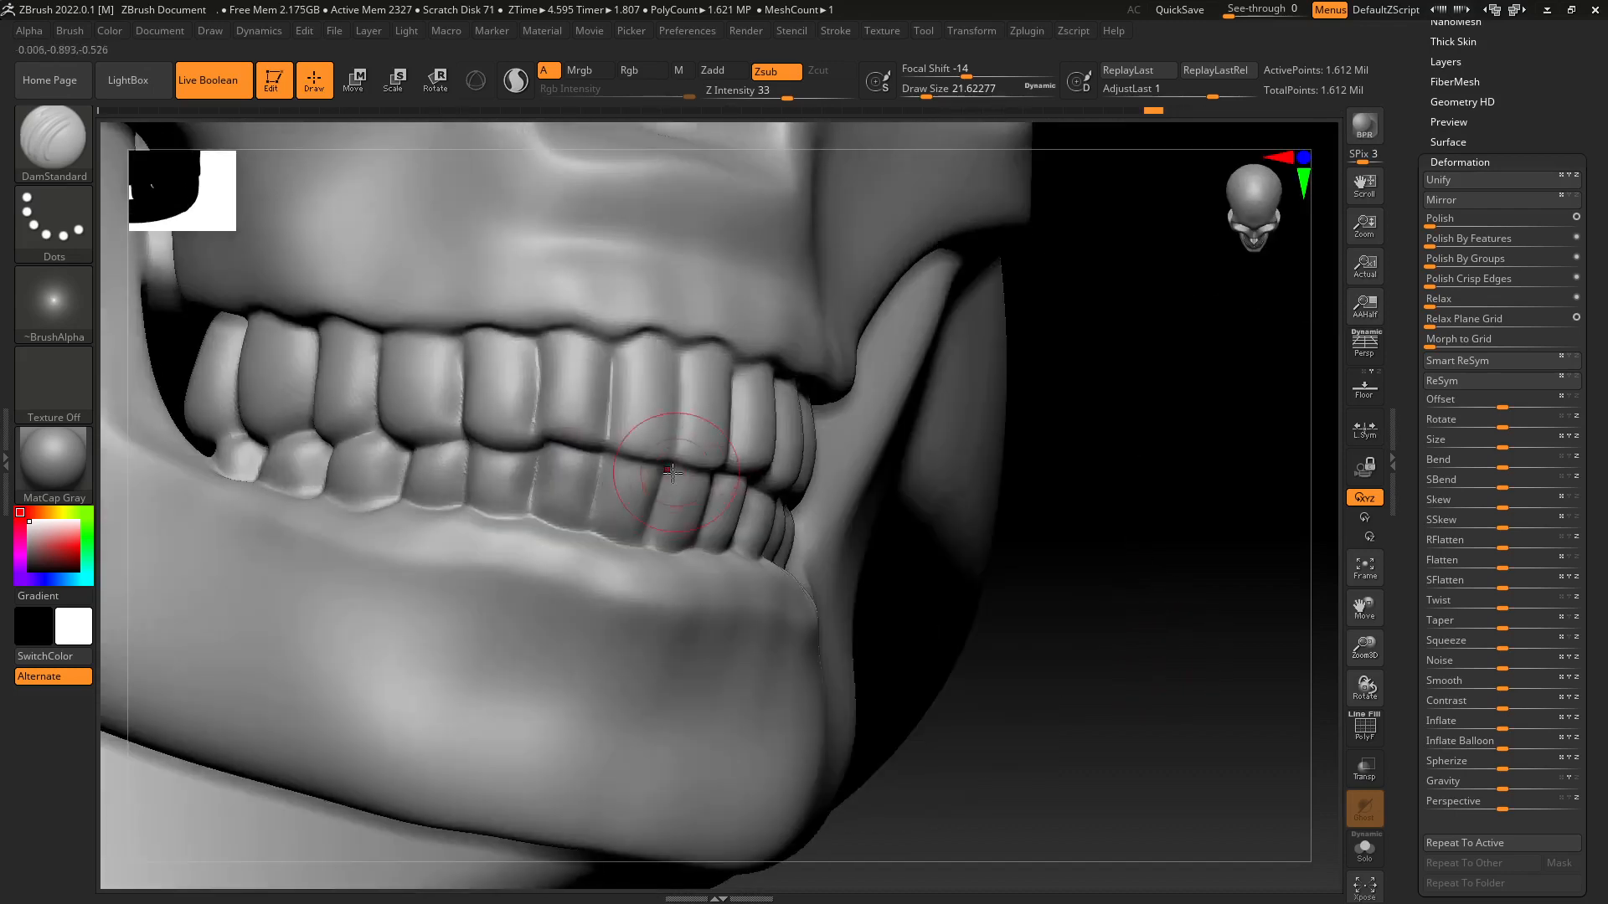
Set the draw size to about 71 and carve along the underside of the cheekbone on the skull's side.
left_click_drag(1065, 712, 758, 360)
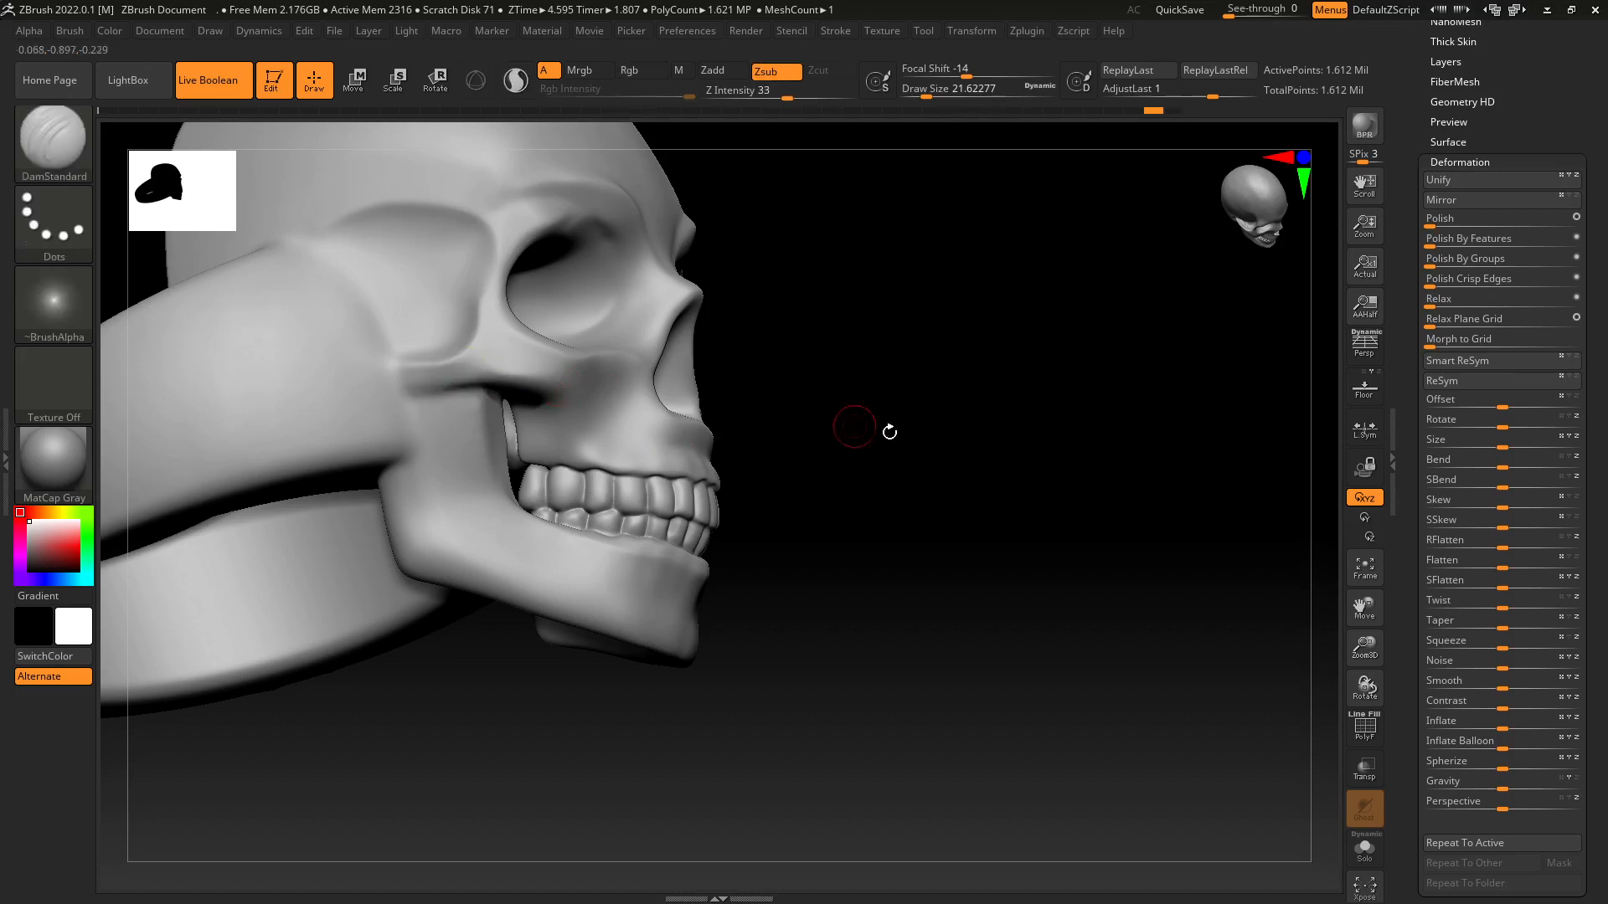
key("s")
left_click_drag(908, 442, 933, 423)
left_click_drag(411, 394, 524, 380)
key("ctrl")
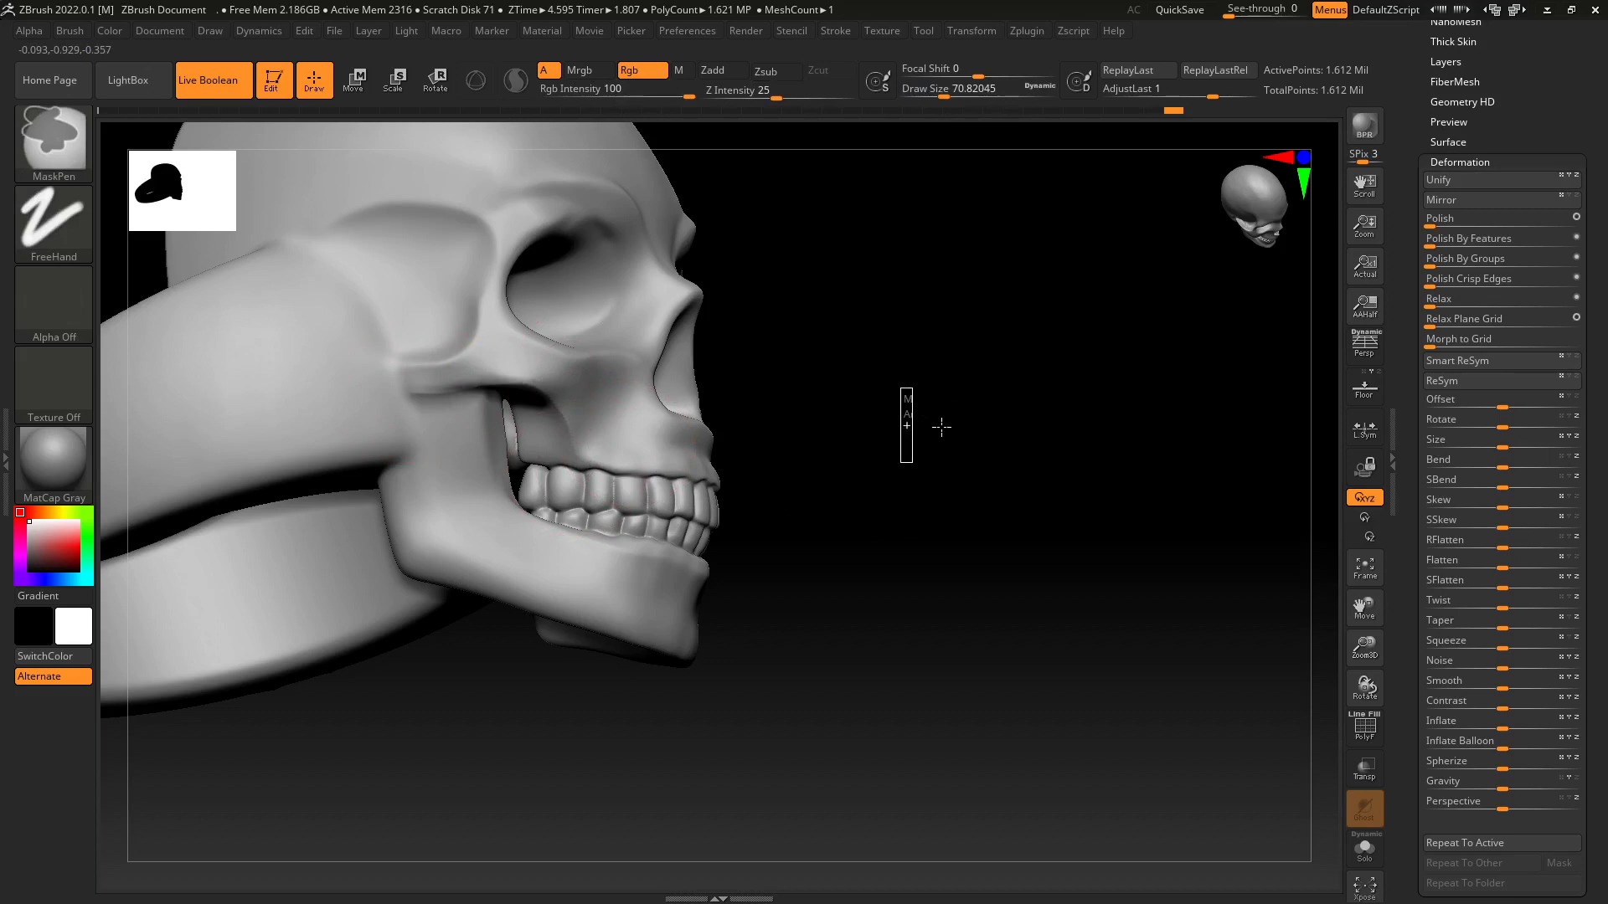
mouse_move(934, 420)
left_mouse_down()
mouse_move(933, 524)
mouse_move(927, 449)
left_mouse_up()
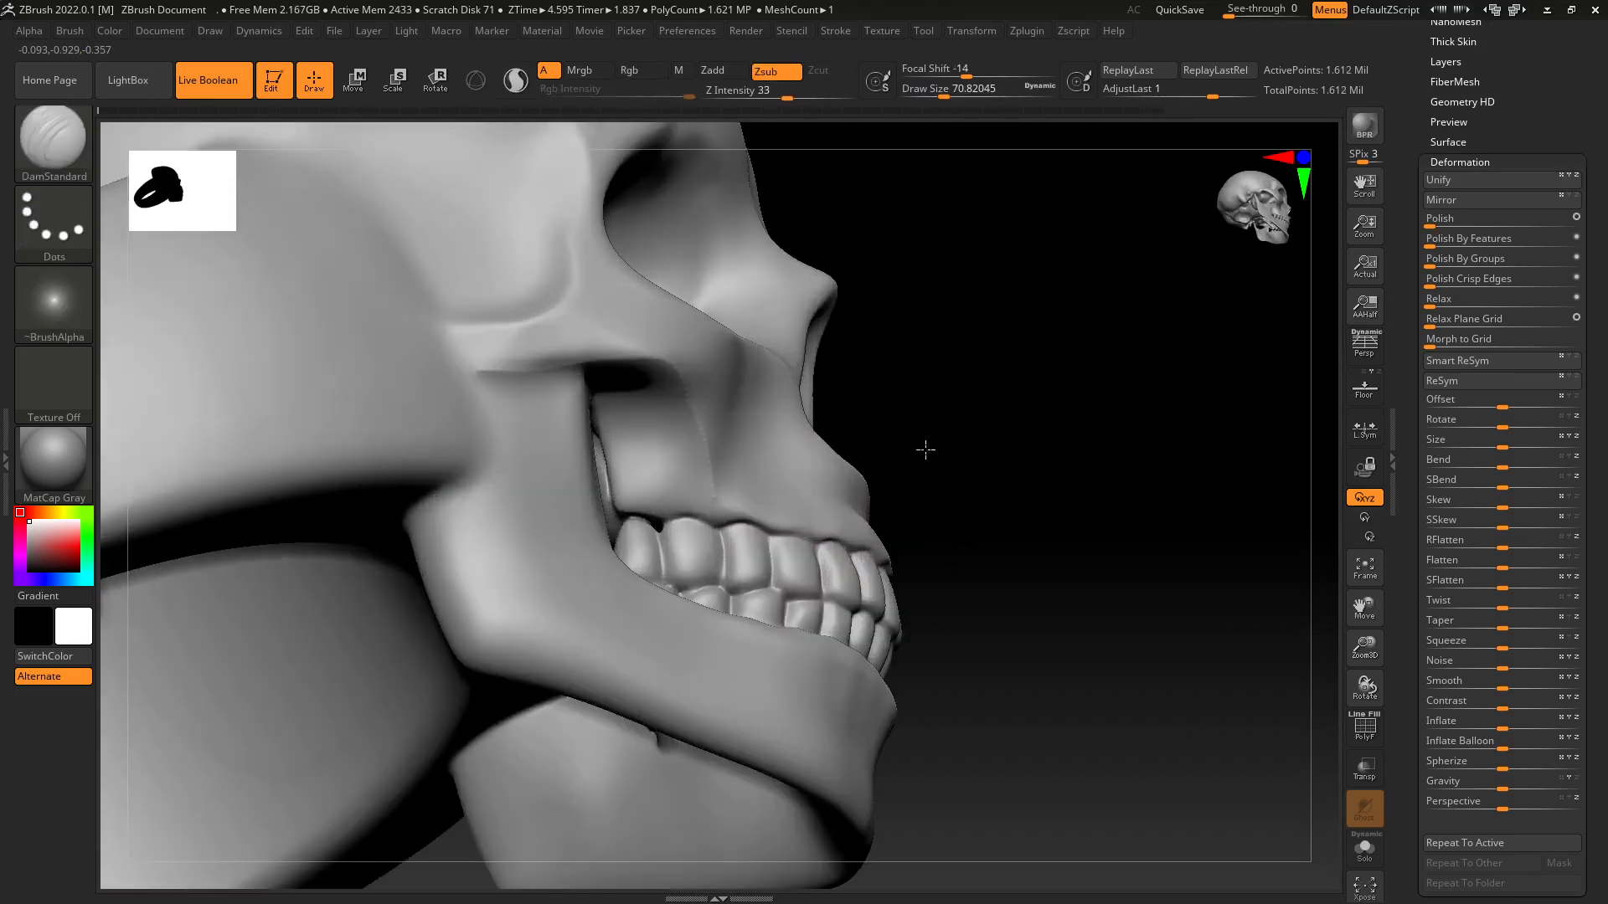
Try carving a groove from the cheekbone's underside down the upper jaw, and undo the strokes.
key("ctrl")
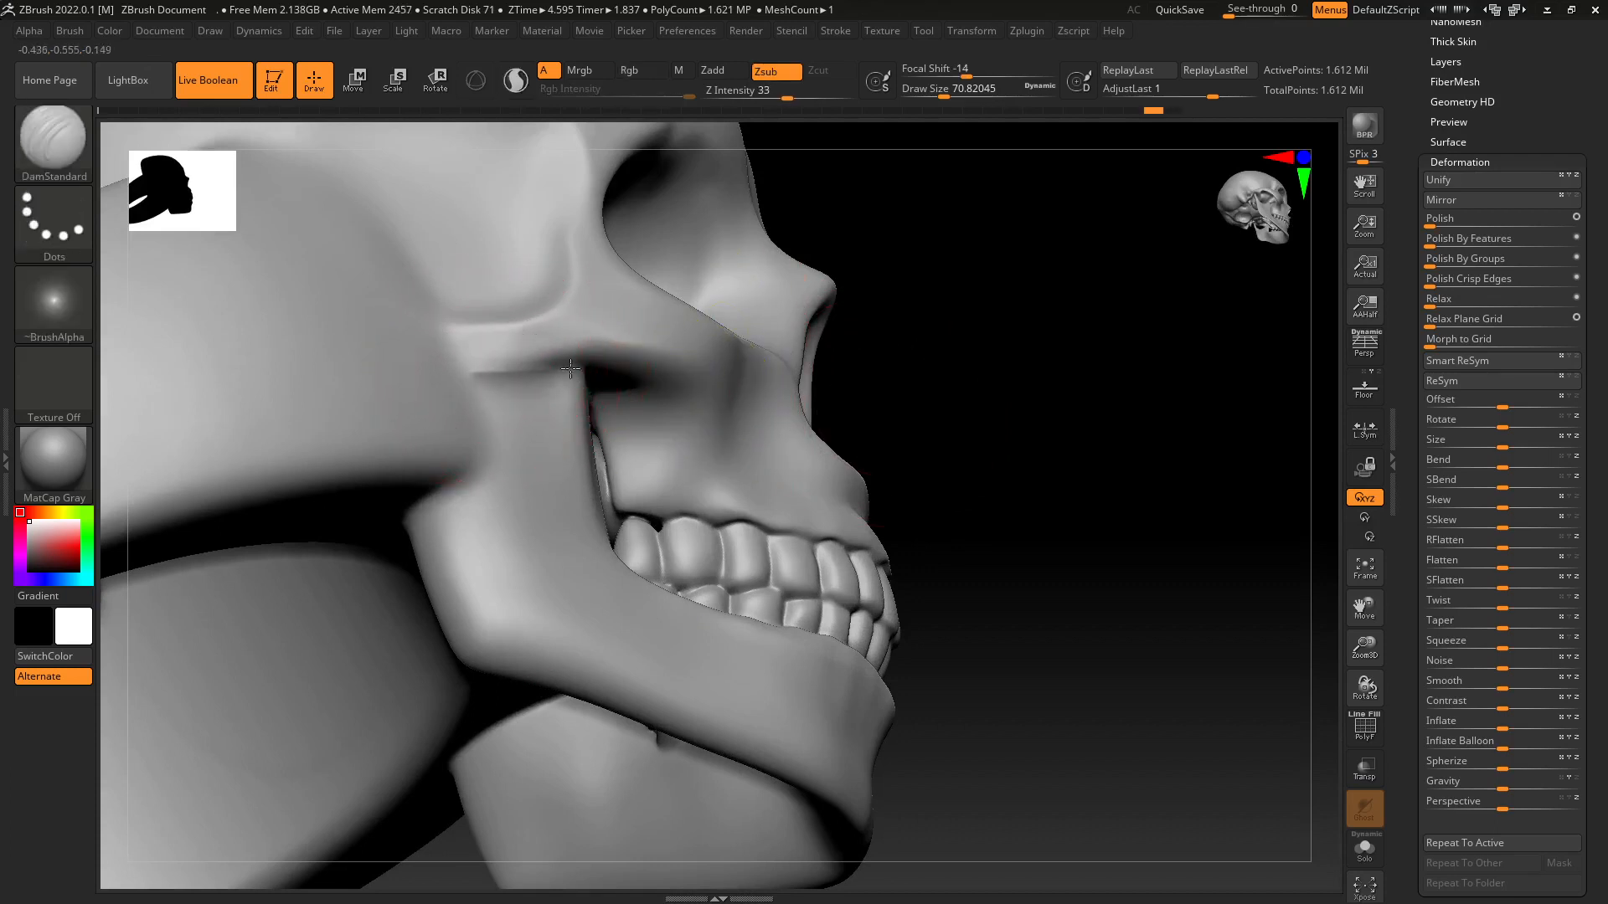
key("ctrl")
key("ctrl+z")
mouse_move(472, 362)
left_mouse_down()
mouse_move(663, 350)
mouse_move(713, 423)
mouse_move(702, 491)
left_mouse_up()
key("shift")
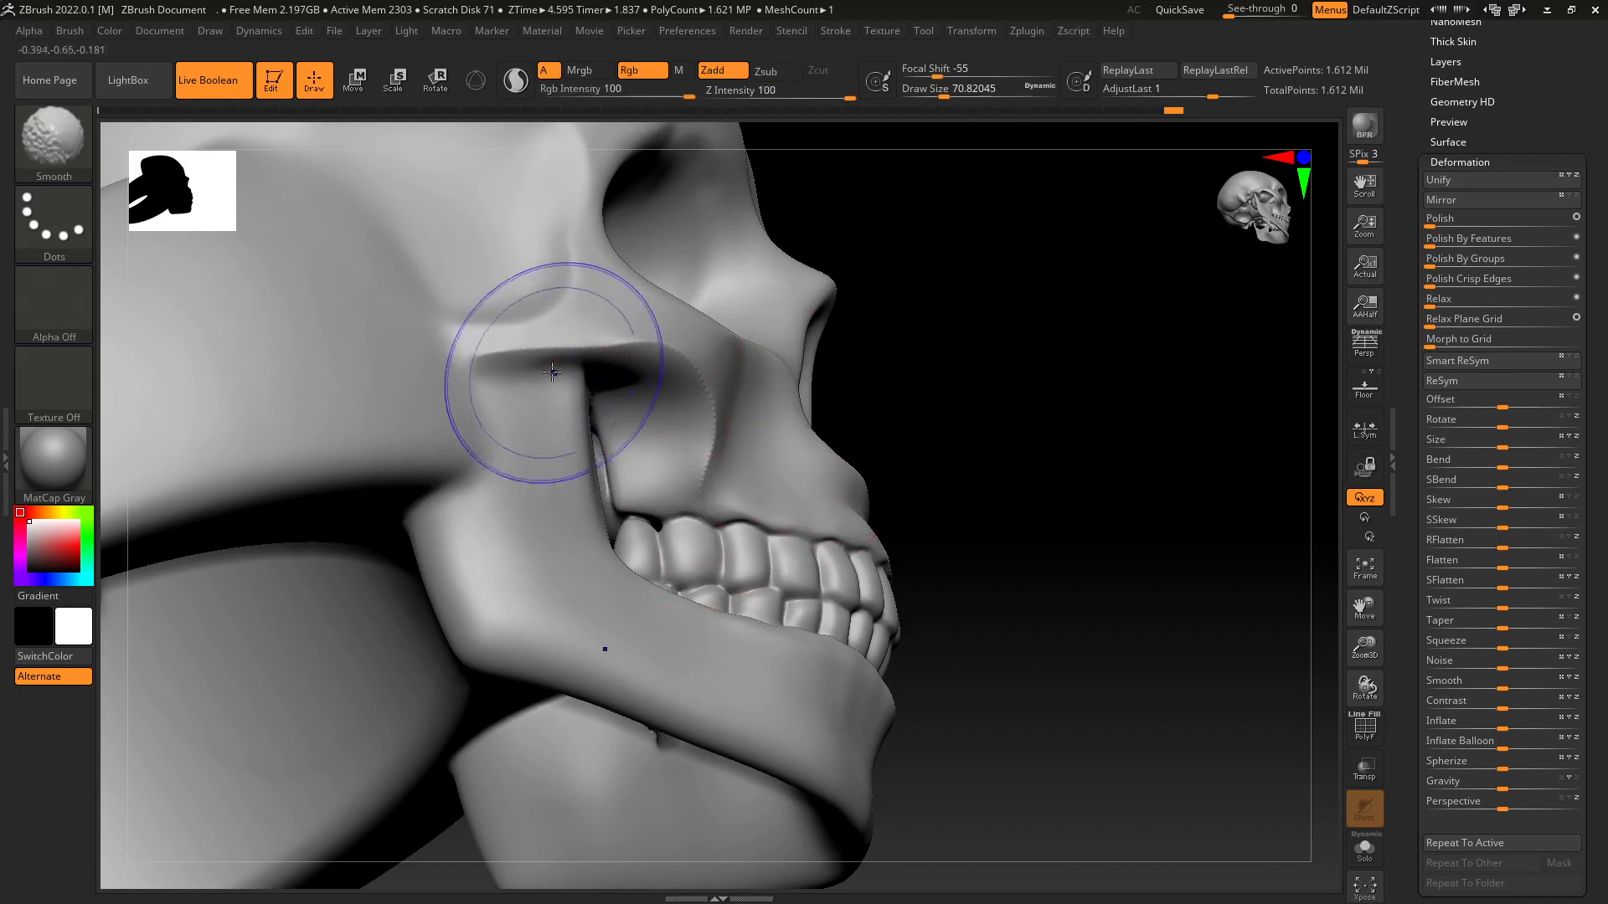
key("ctrl")
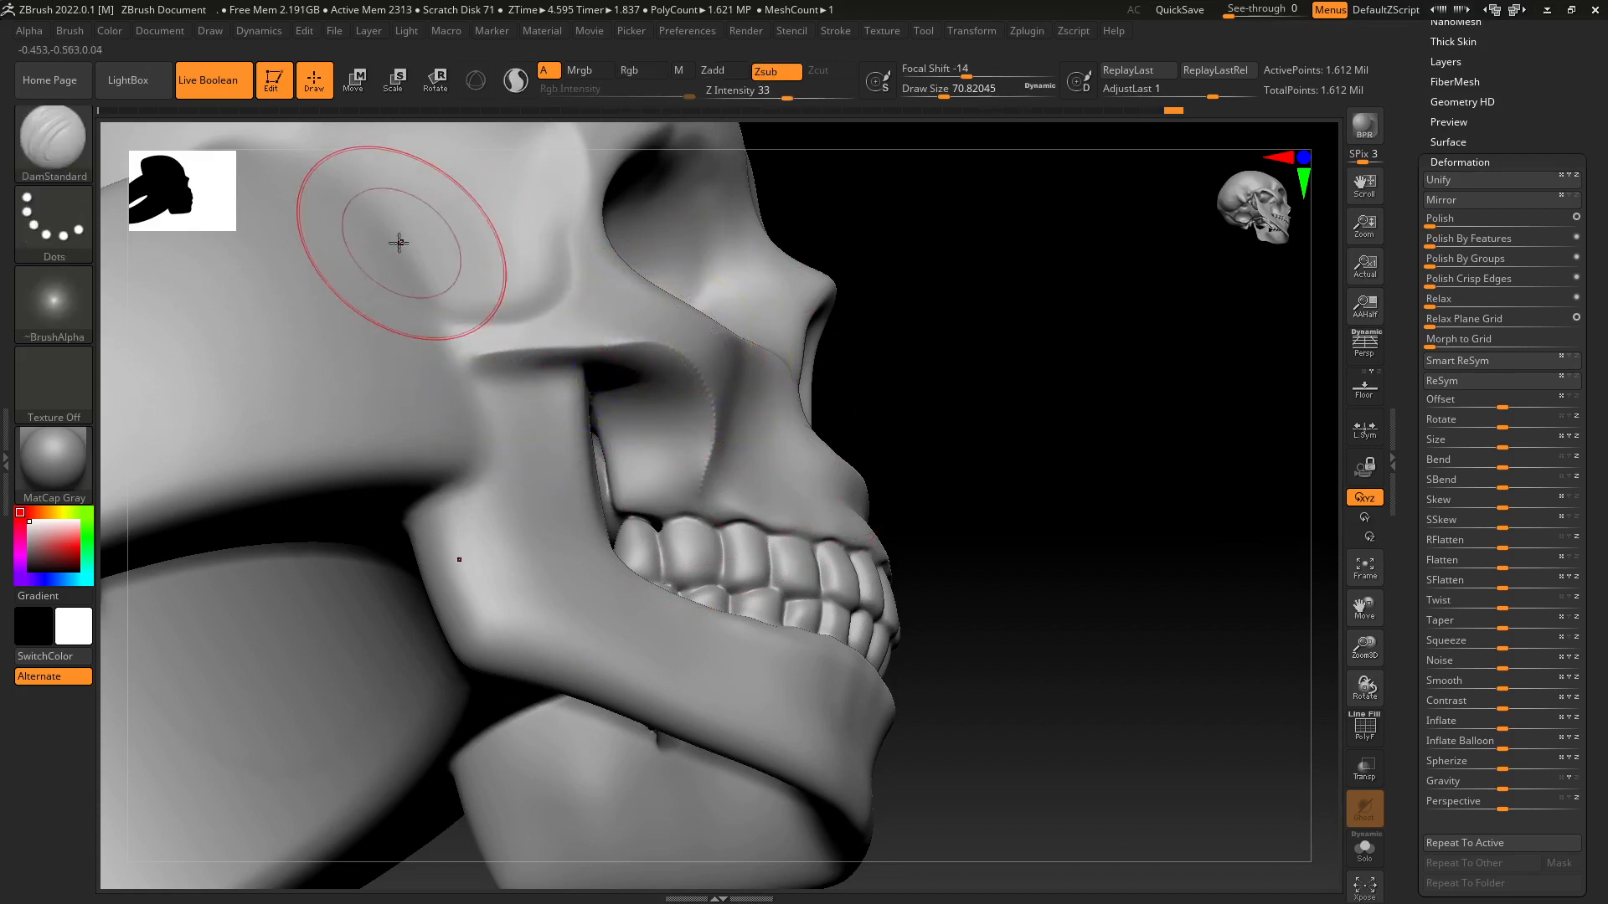
key("ctrl")
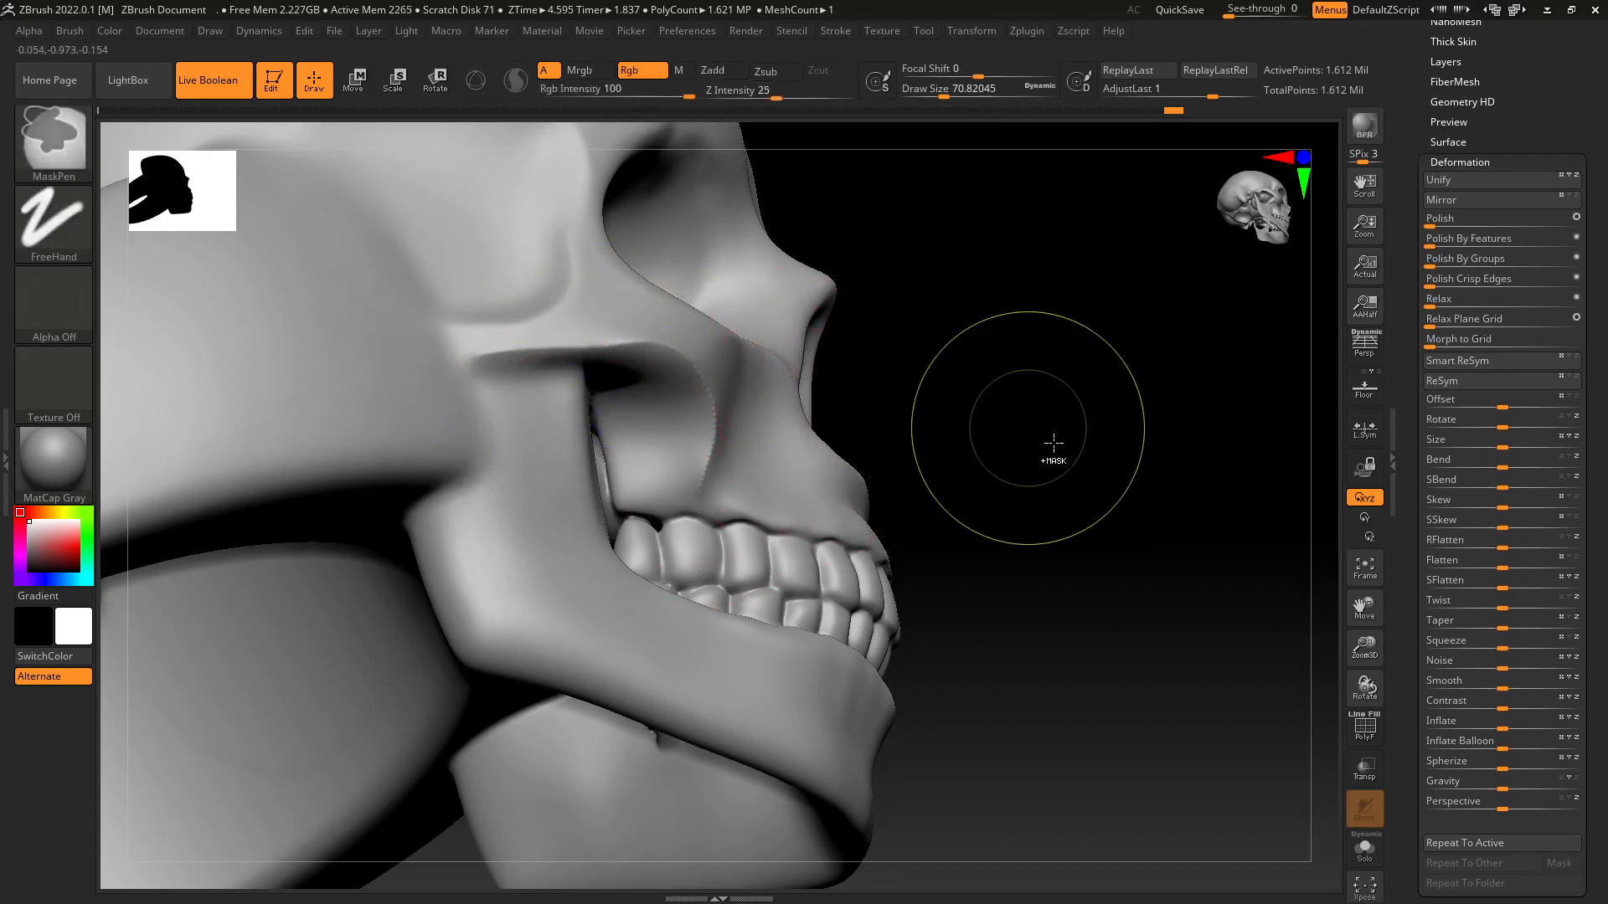
key("ctrl+z")
Set the Smooth brush's stroke type to FreeHand and rework the crease below the cheekbone.
key("shift")
left_click(57, 230, "shift")
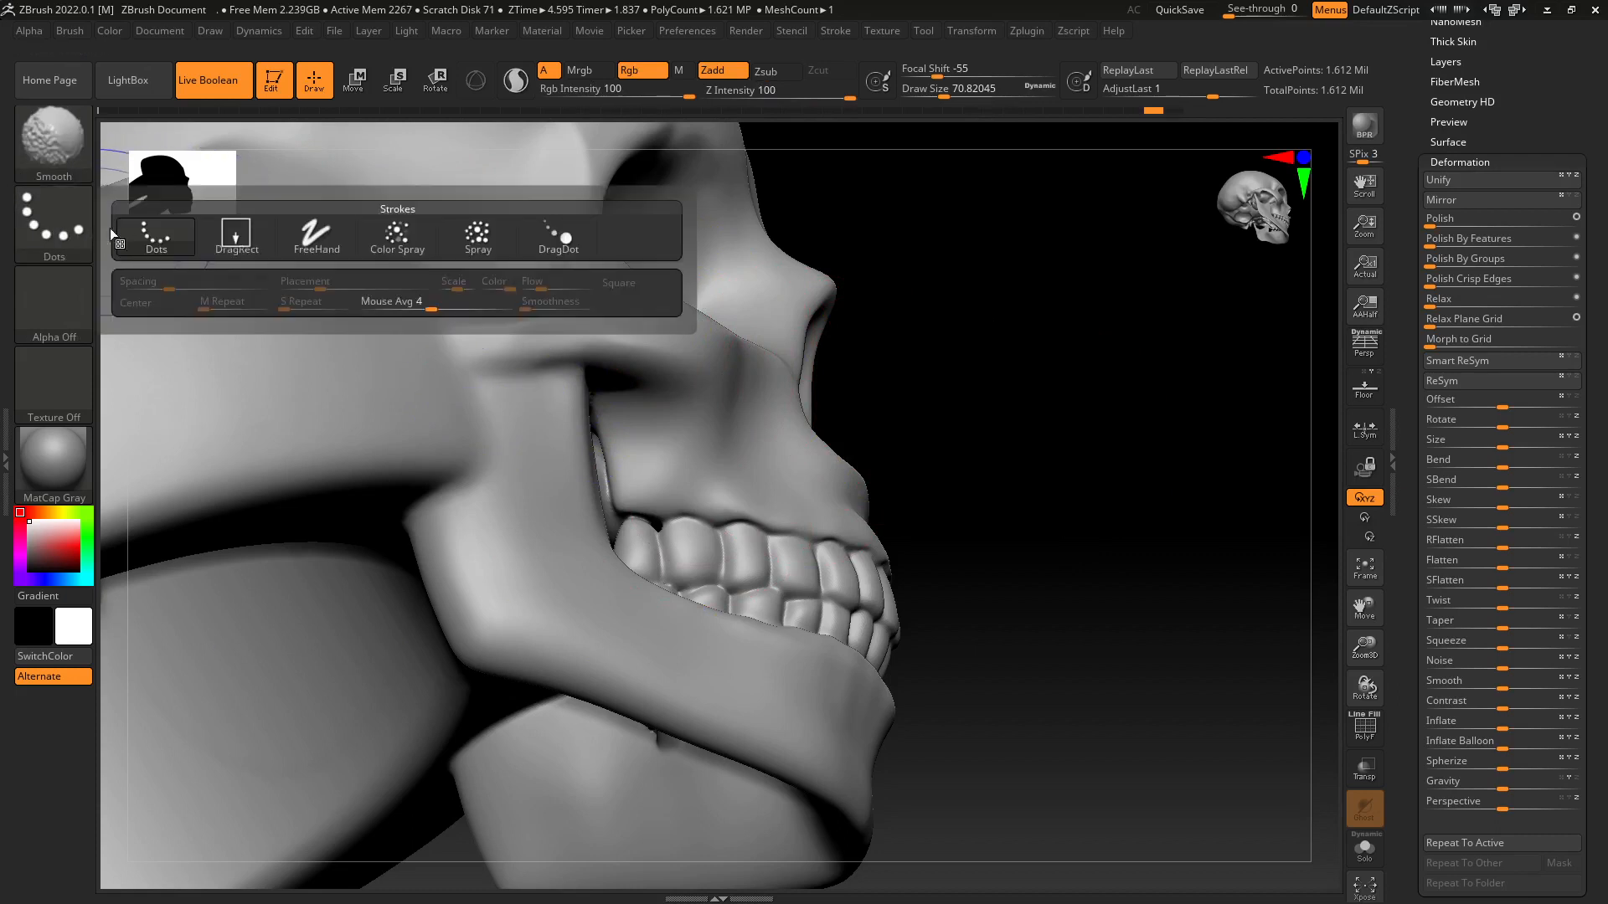
left_click(293, 235)
mouse_move(679, 393)
left_mouse_down()
mouse_move(603, 384)
mouse_move(492, 323)
mouse_move(468, 366)
left_mouse_up()
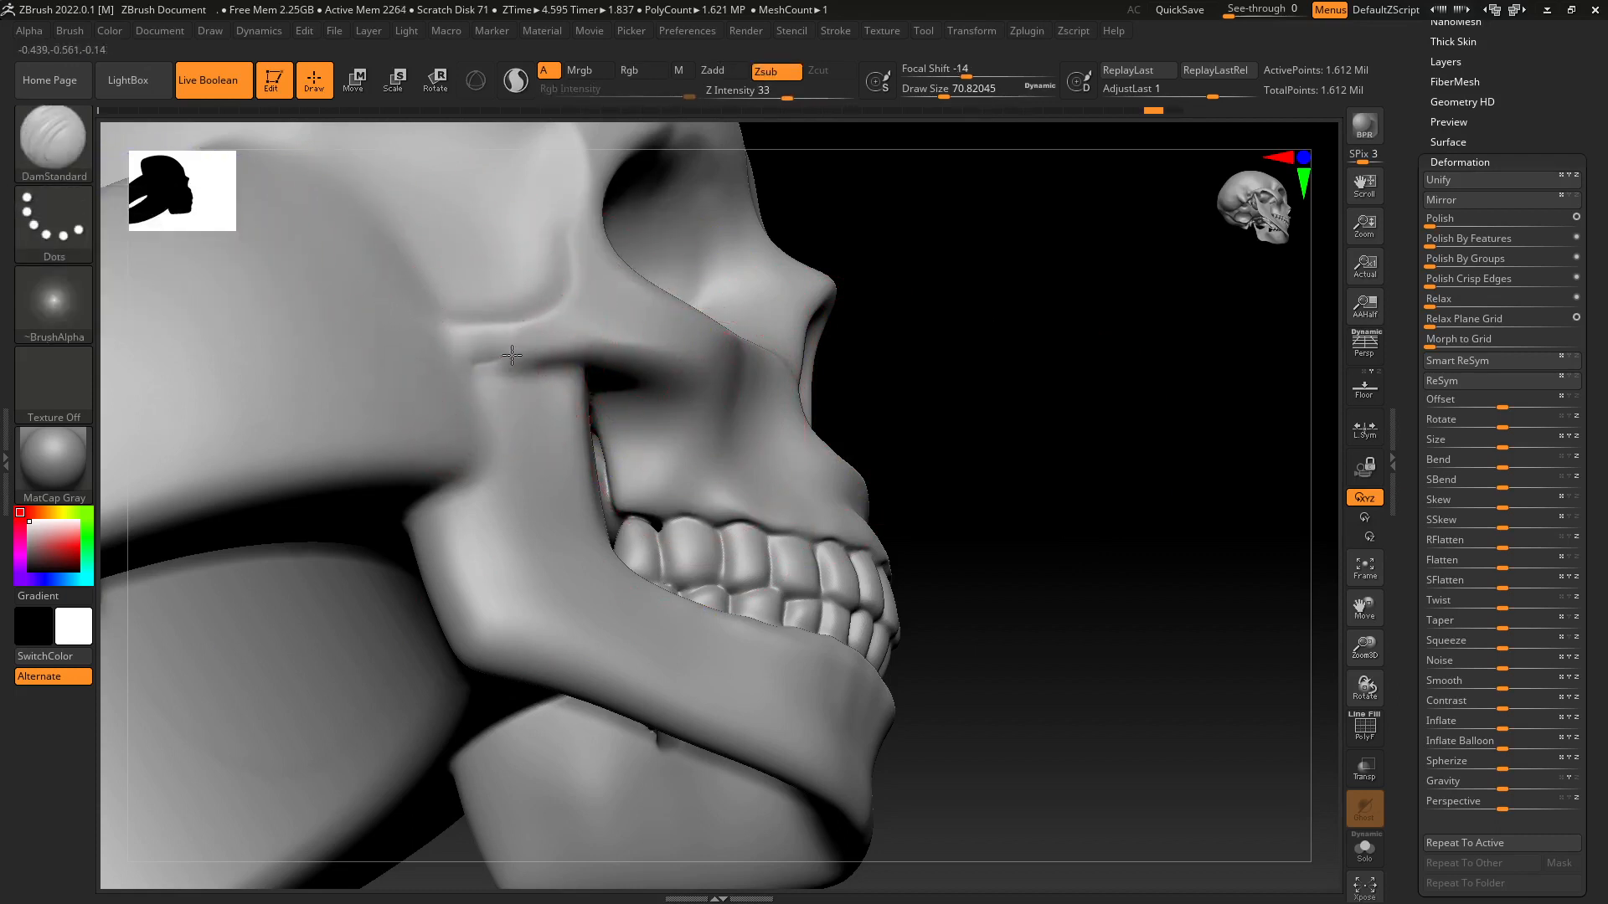
Carve the crease along the cheekbone's underside and down the side of the upper jaw, and soften it.
key("ctrl")
key("ctrl")
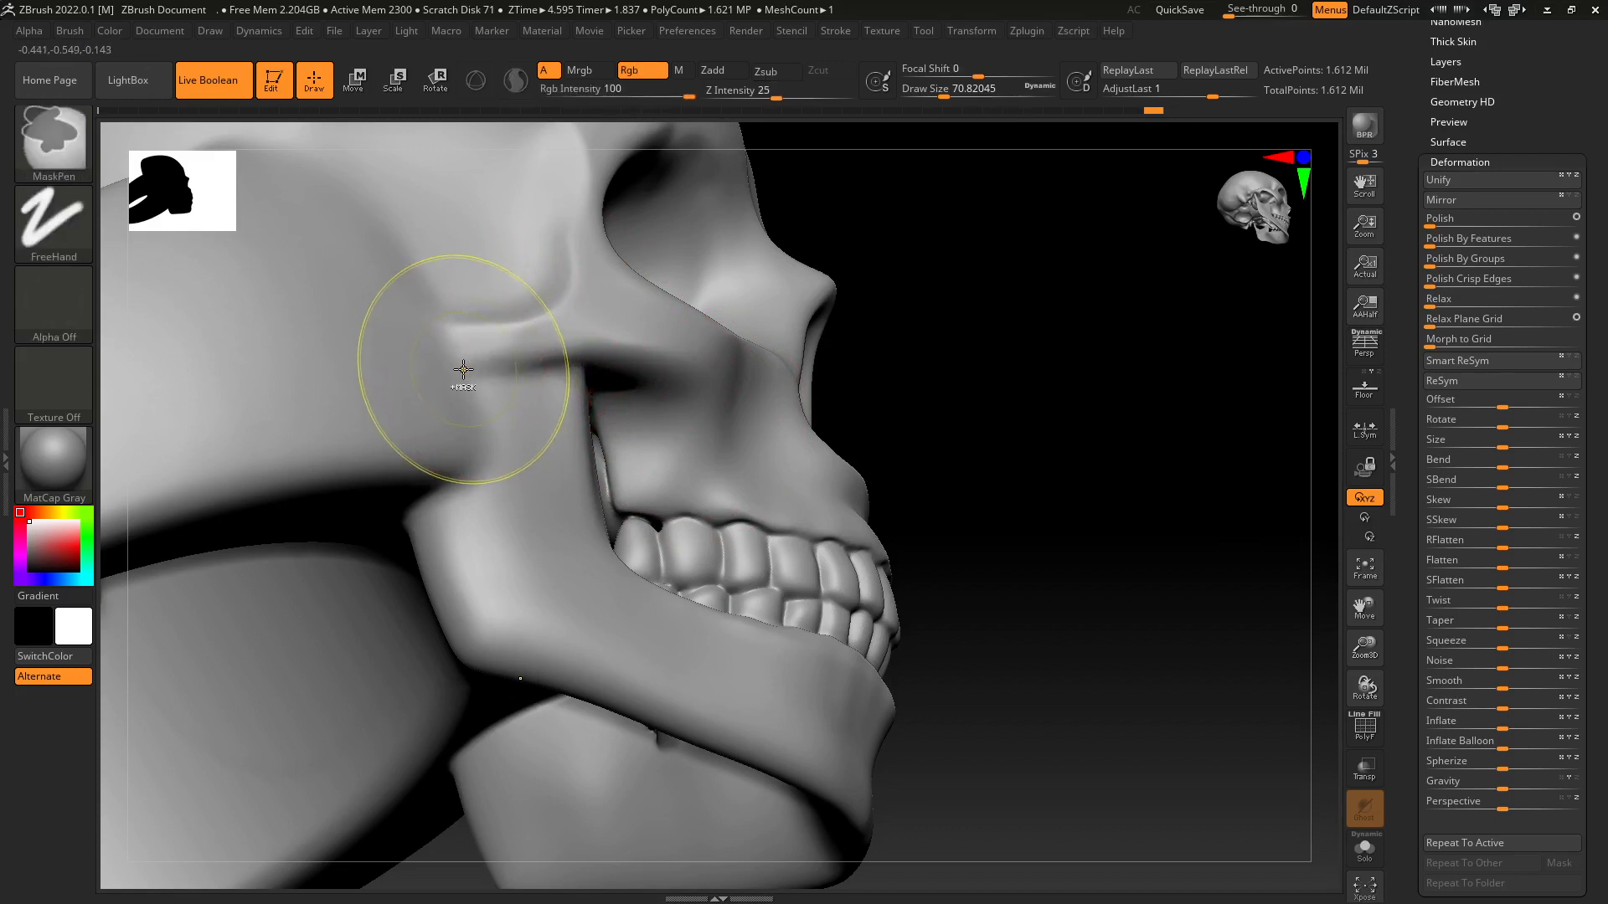
key("shift")
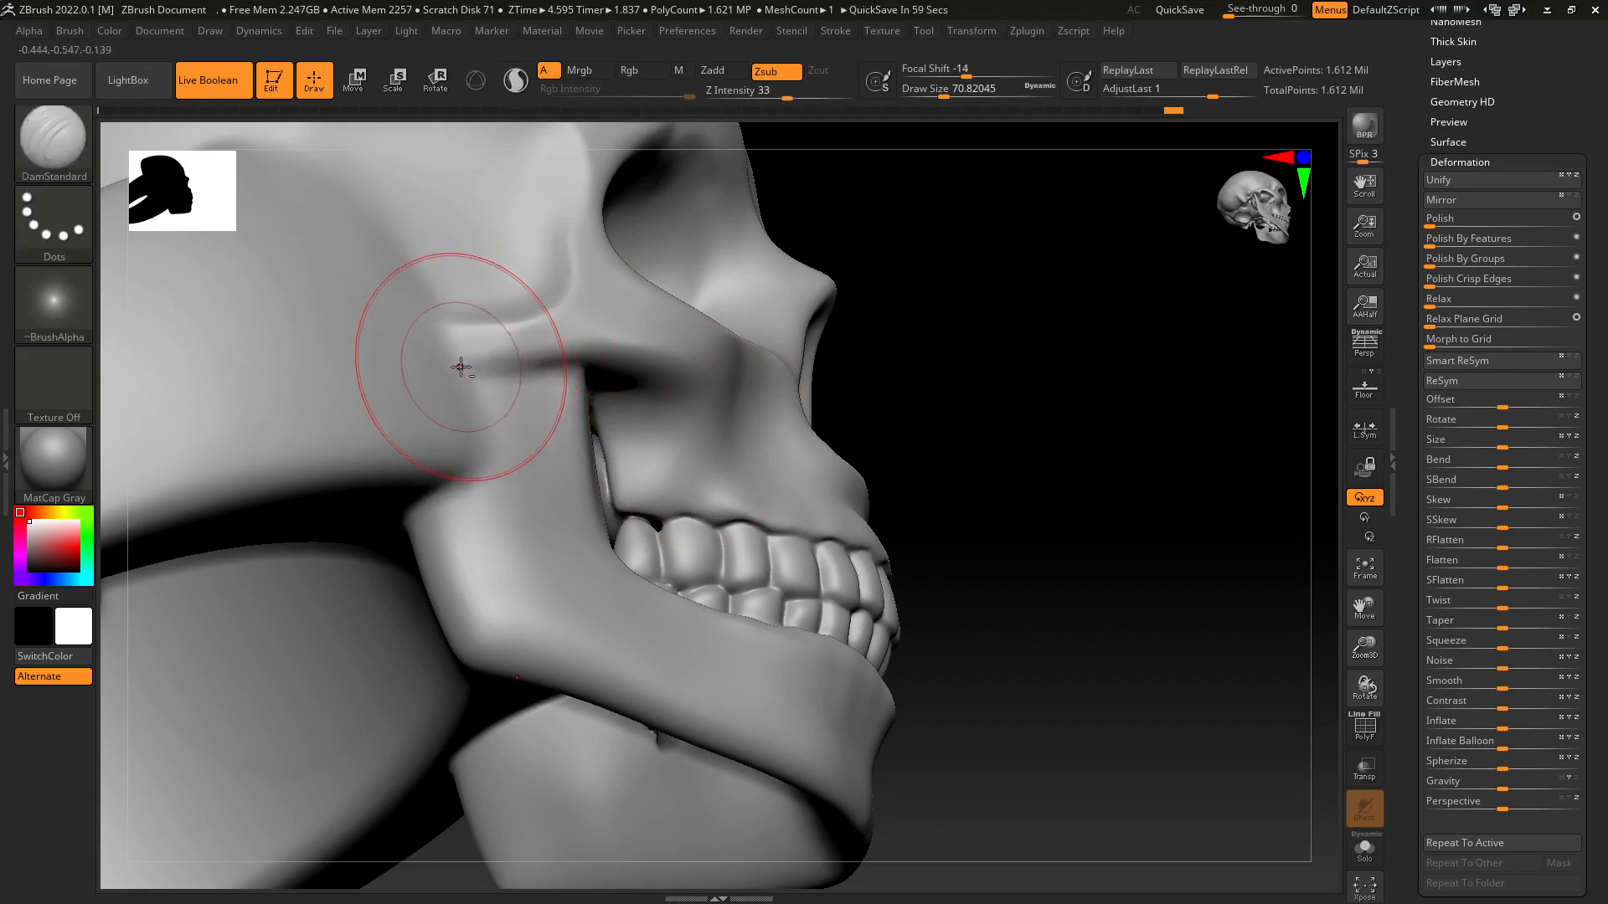
left_click_drag(460, 361, 540, 351)
left_click_drag(701, 440, 692, 485)
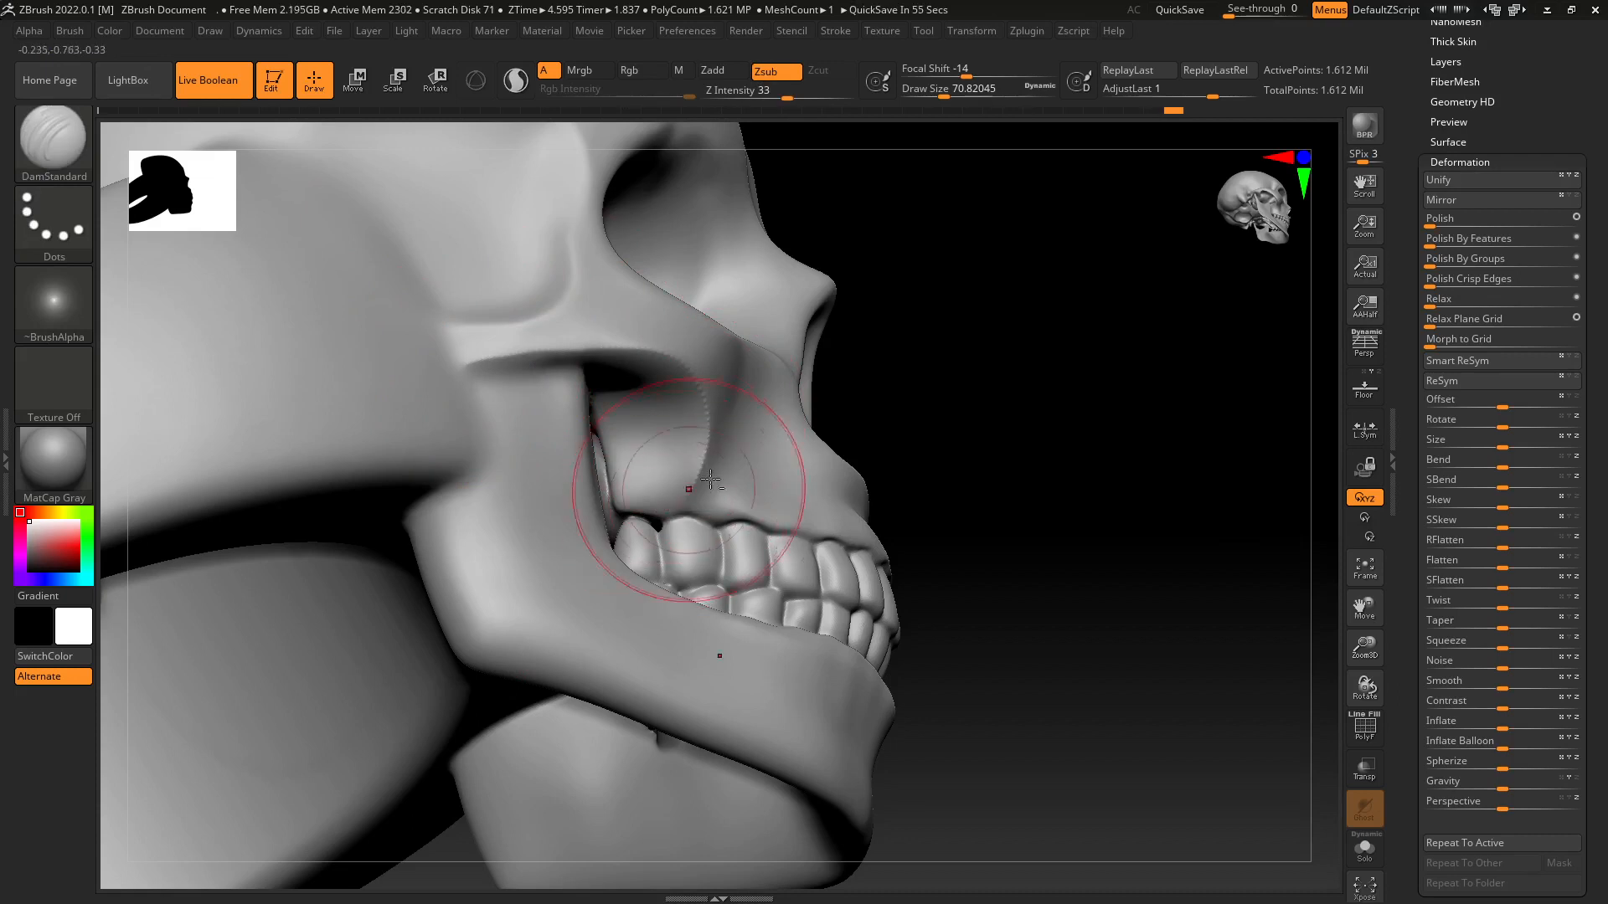
left_click_drag(1022, 449, 1018, 476)
mouse_move(877, 409)
left_mouse_down("shift")
mouse_move(717, 394)
mouse_move(646, 348)
mouse_move(682, 531)
mouse_move(661, 353)
left_mouse_up("shift")
Refine the lower rim of the eye socket with a carving stroke, and check the face from the front.
mouse_move(1142, 373)
left_mouse_down()
mouse_move(1106, 448)
mouse_move(879, 360)
left_mouse_up()
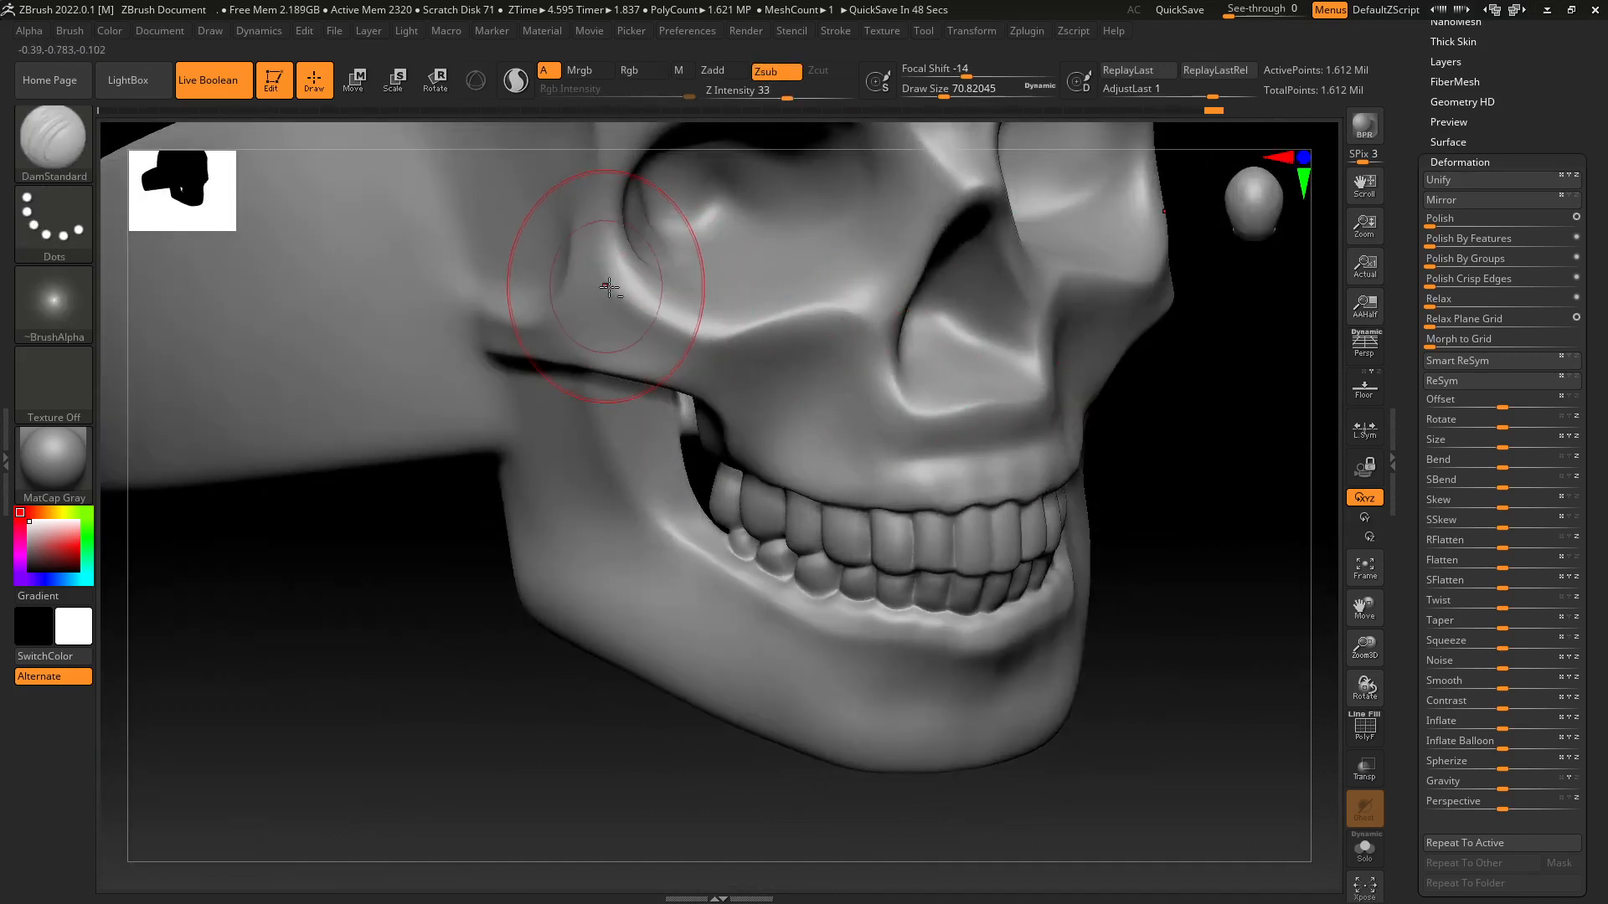
mouse_move(751, 326)
left_mouse_down()
mouse_move(854, 309)
mouse_move(879, 337)
left_mouse_up()
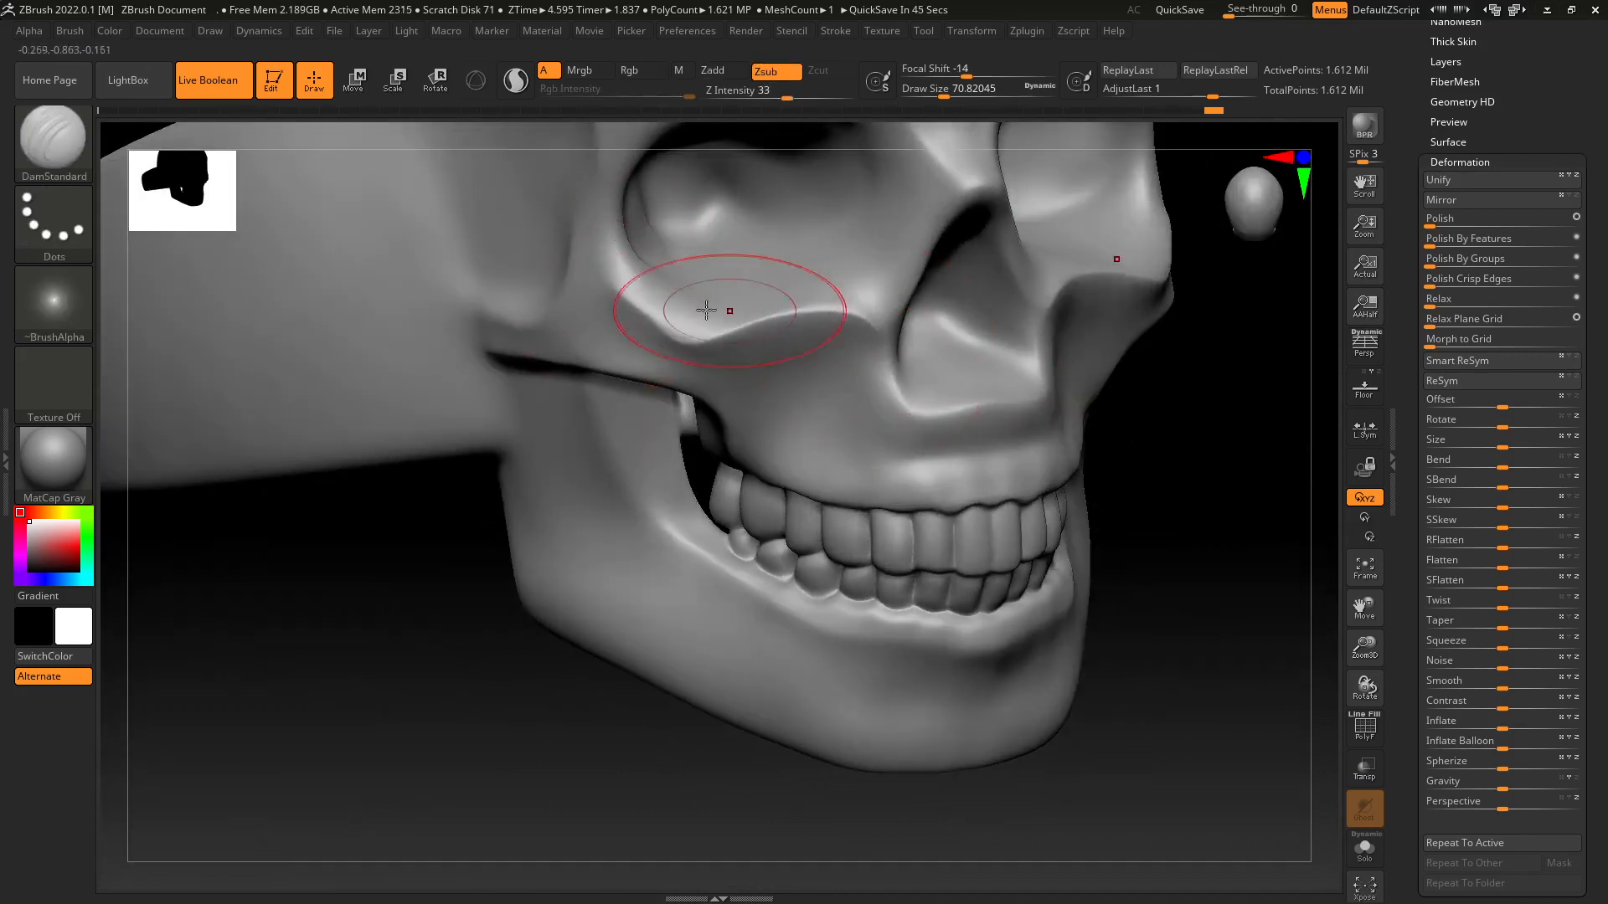
left_click_drag(1199, 549, 963, 653)
left_click_drag(607, 614, 597, 540, "alt")
mouse_move(668, 667)
left_mouse_down("alt")
mouse_move(596, 650)
mouse_move(599, 721)
left_mouse_up("alt")
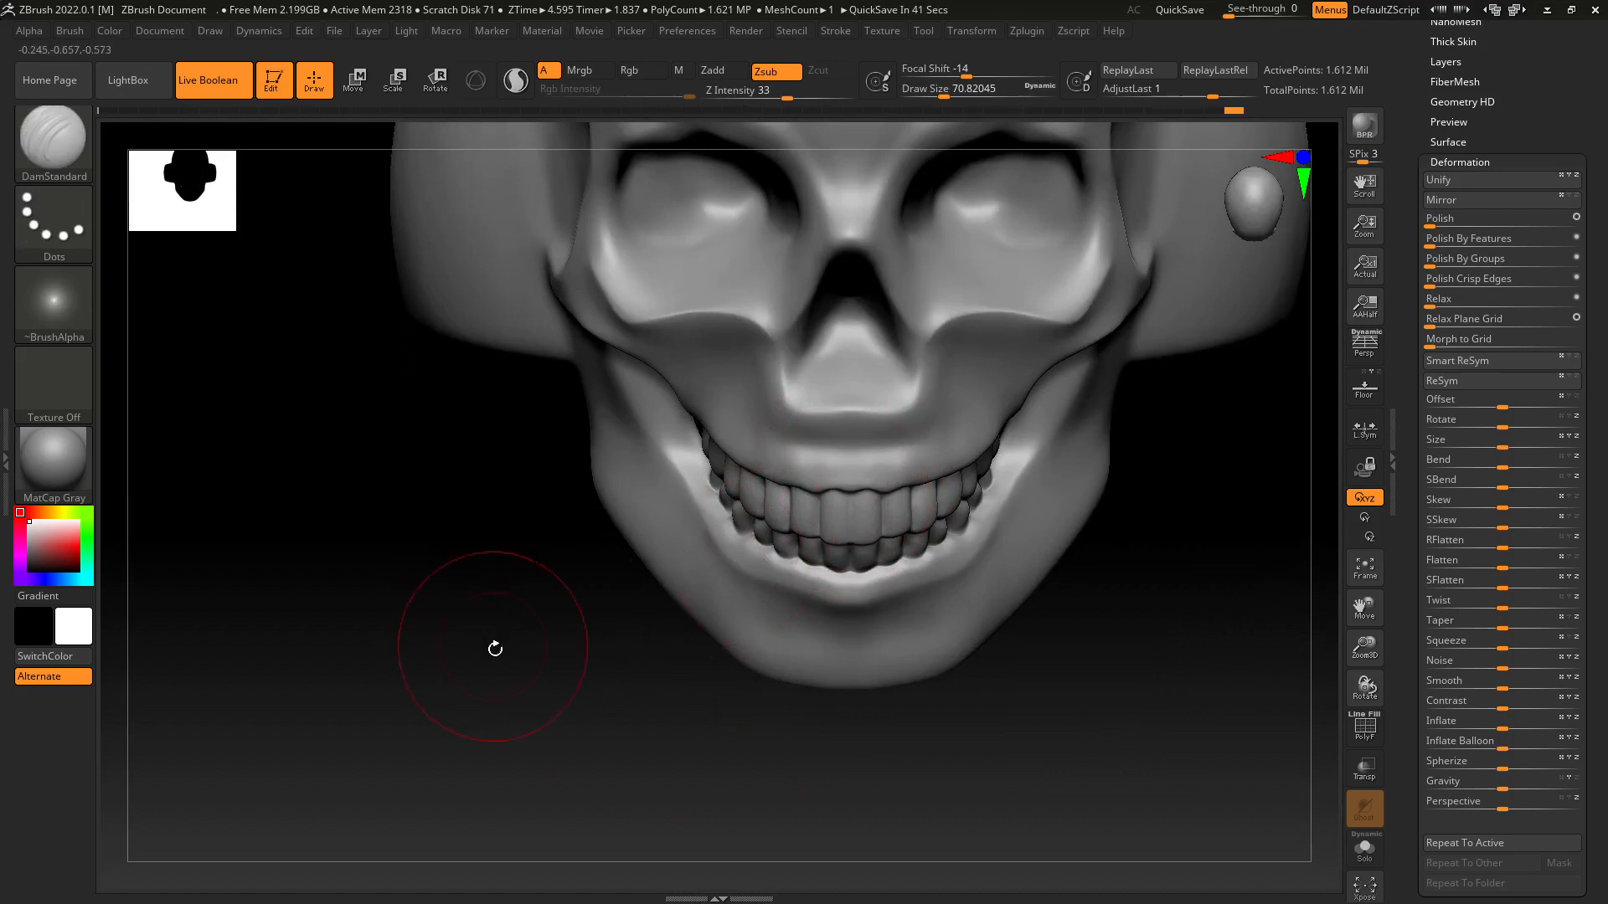
Examine the skull ring's brow, eye sockets, teeth and overall shape from several frontal angles, and minimize the ZBrush window.
left_click_drag(495, 649, 480, 542, "alt")
left_click_drag(1023, 556, 965, 739)
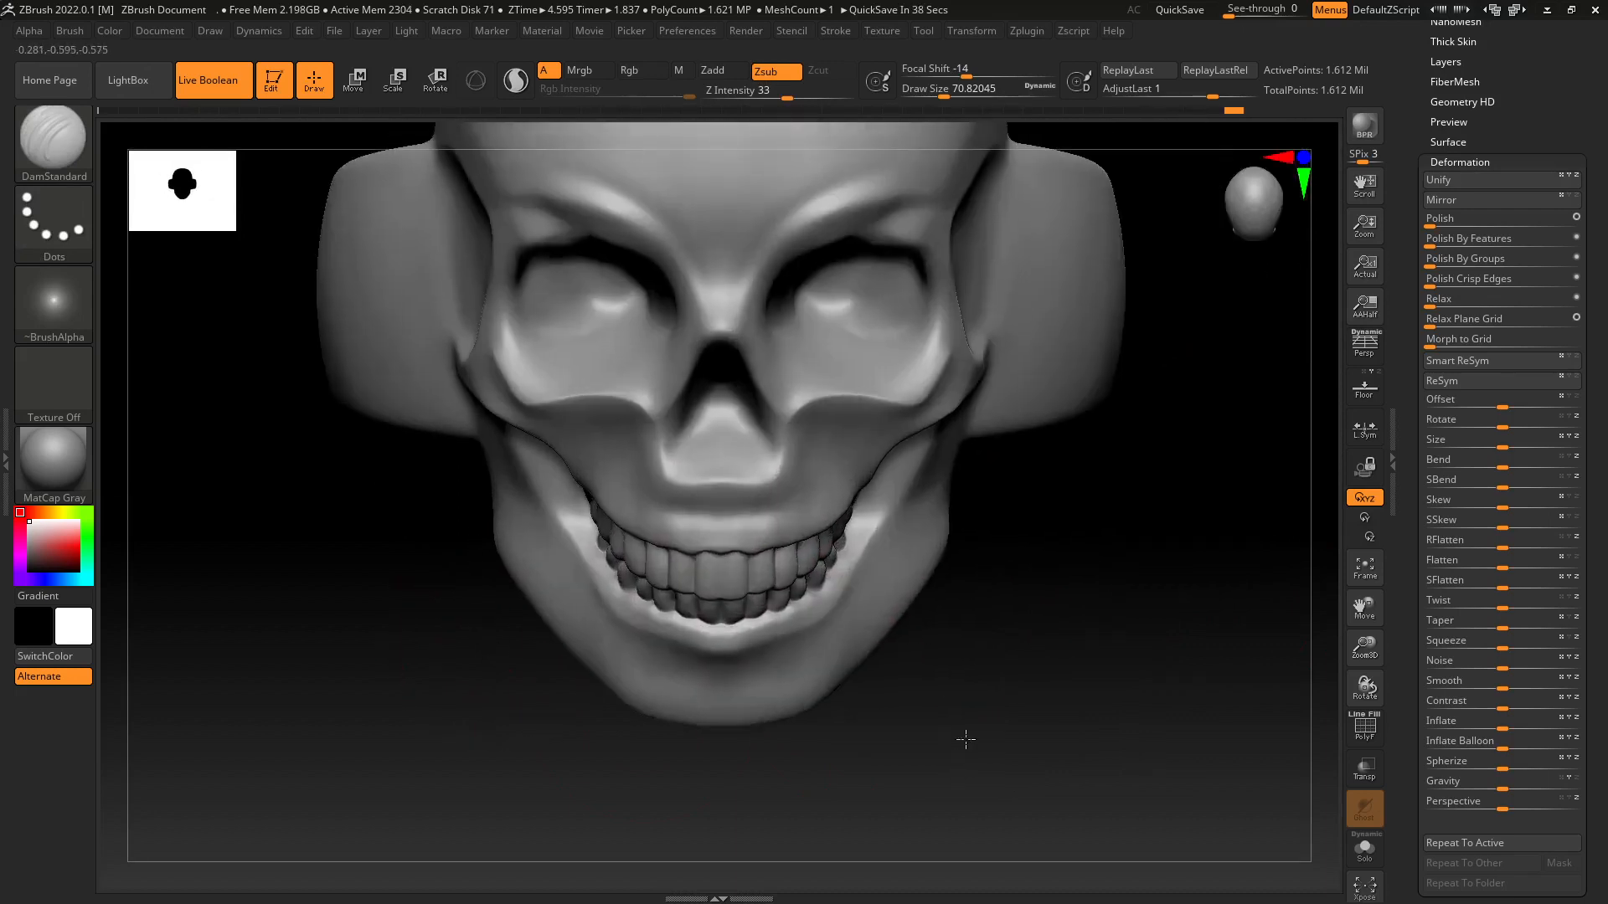
left_click_drag(1103, 564, 984, 500)
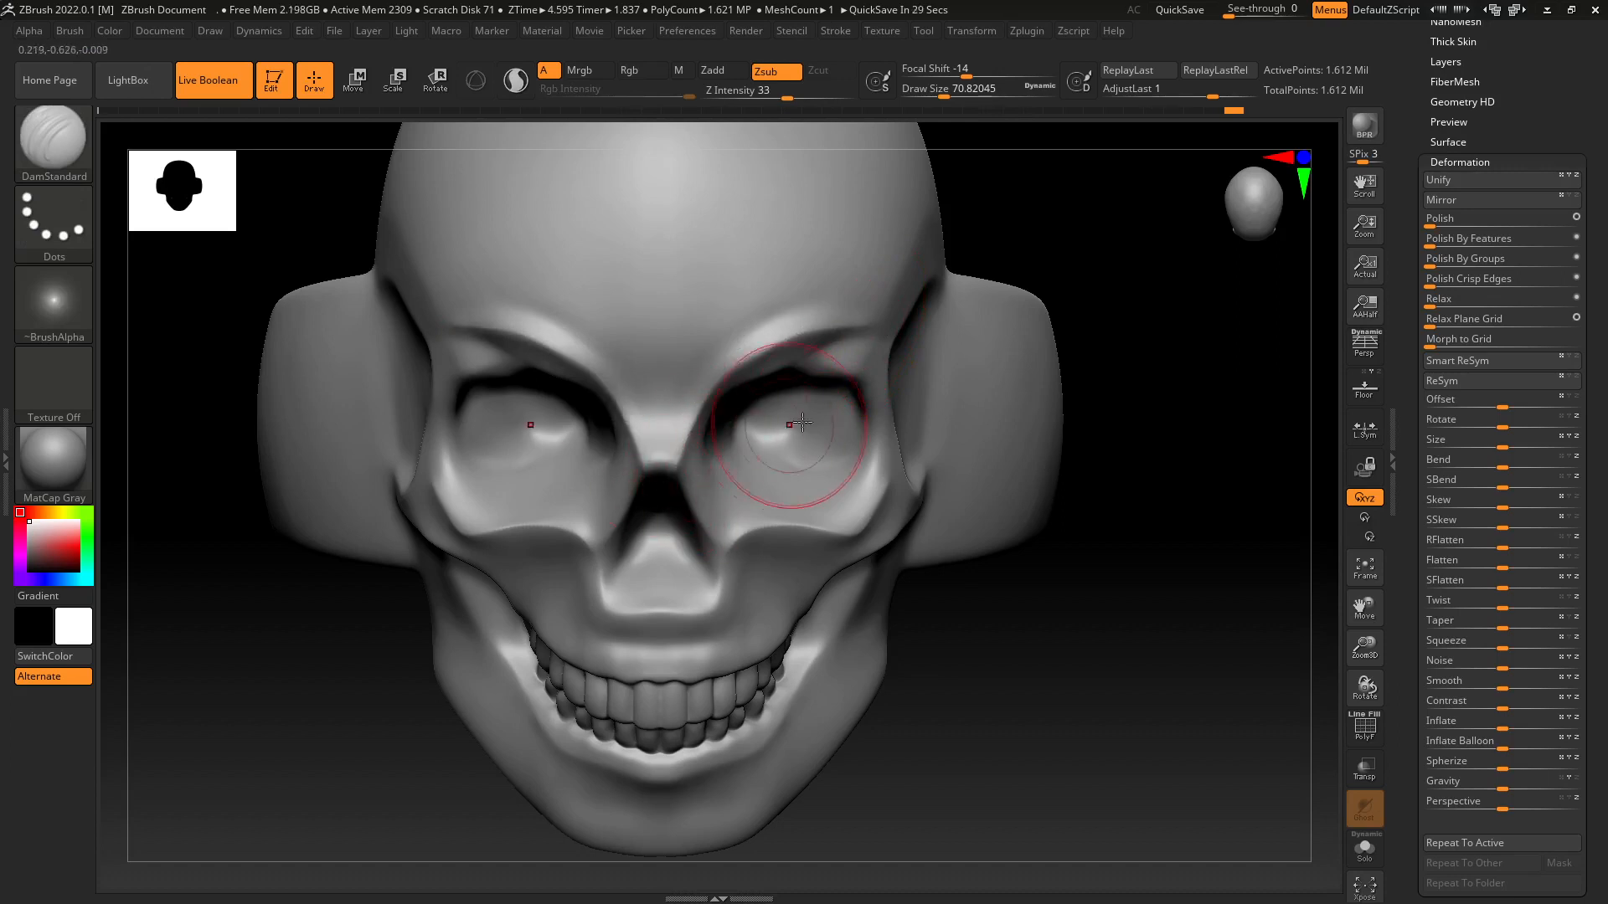
mouse_move(1102, 293)
left_mouse_down()
mouse_move(1038, 244)
mouse_move(989, 268)
left_mouse_up()
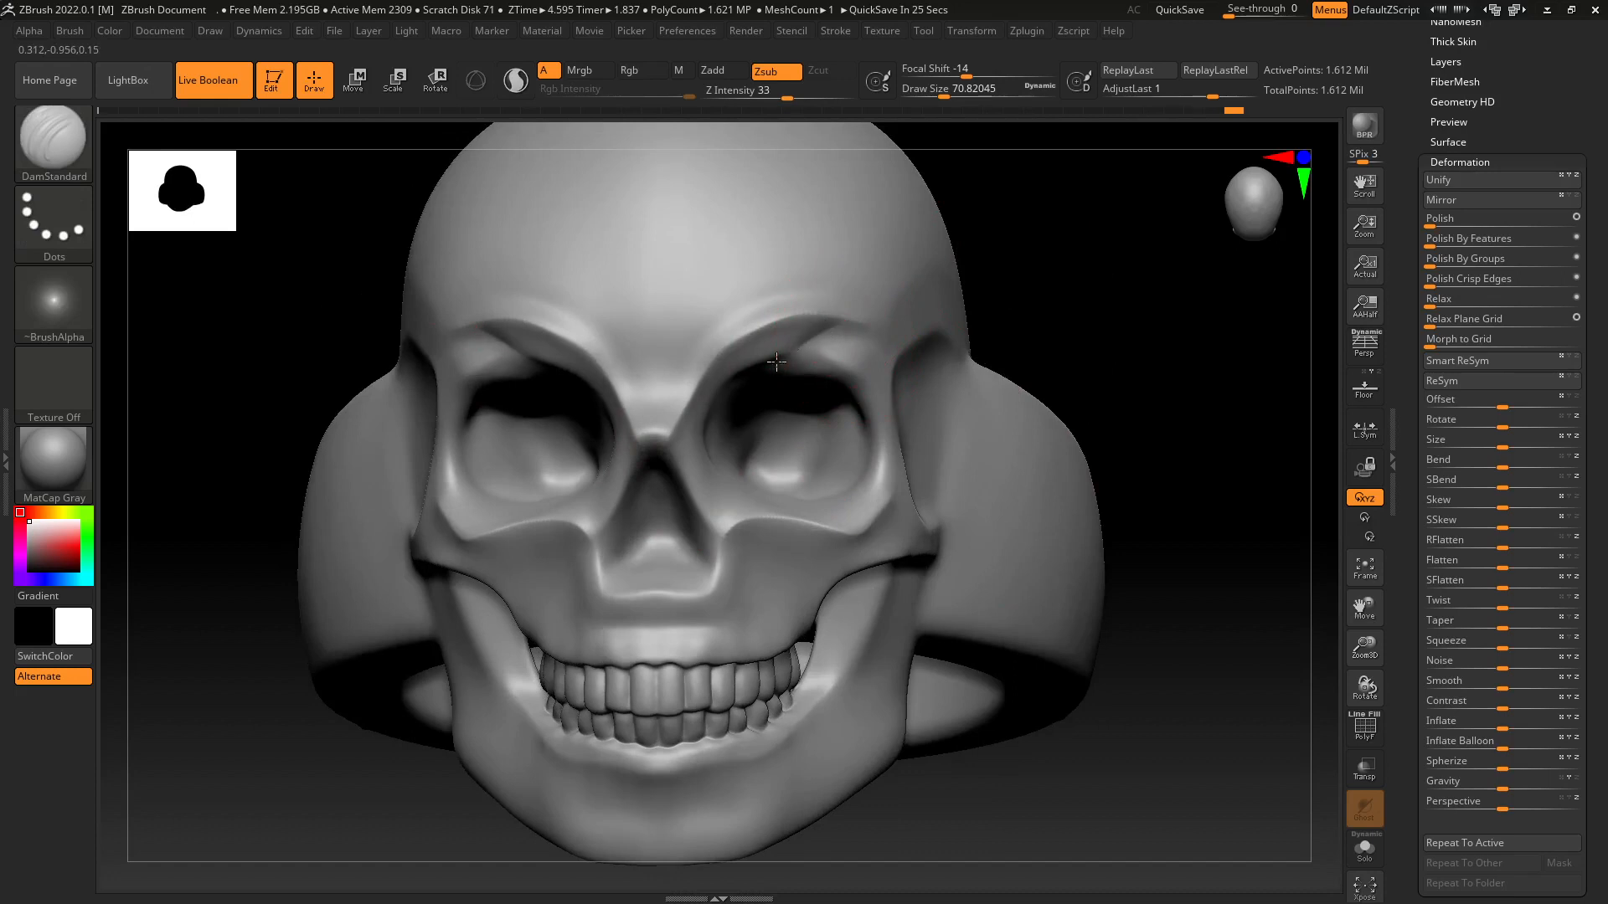
left_click_drag(1030, 276, 1027, 292)
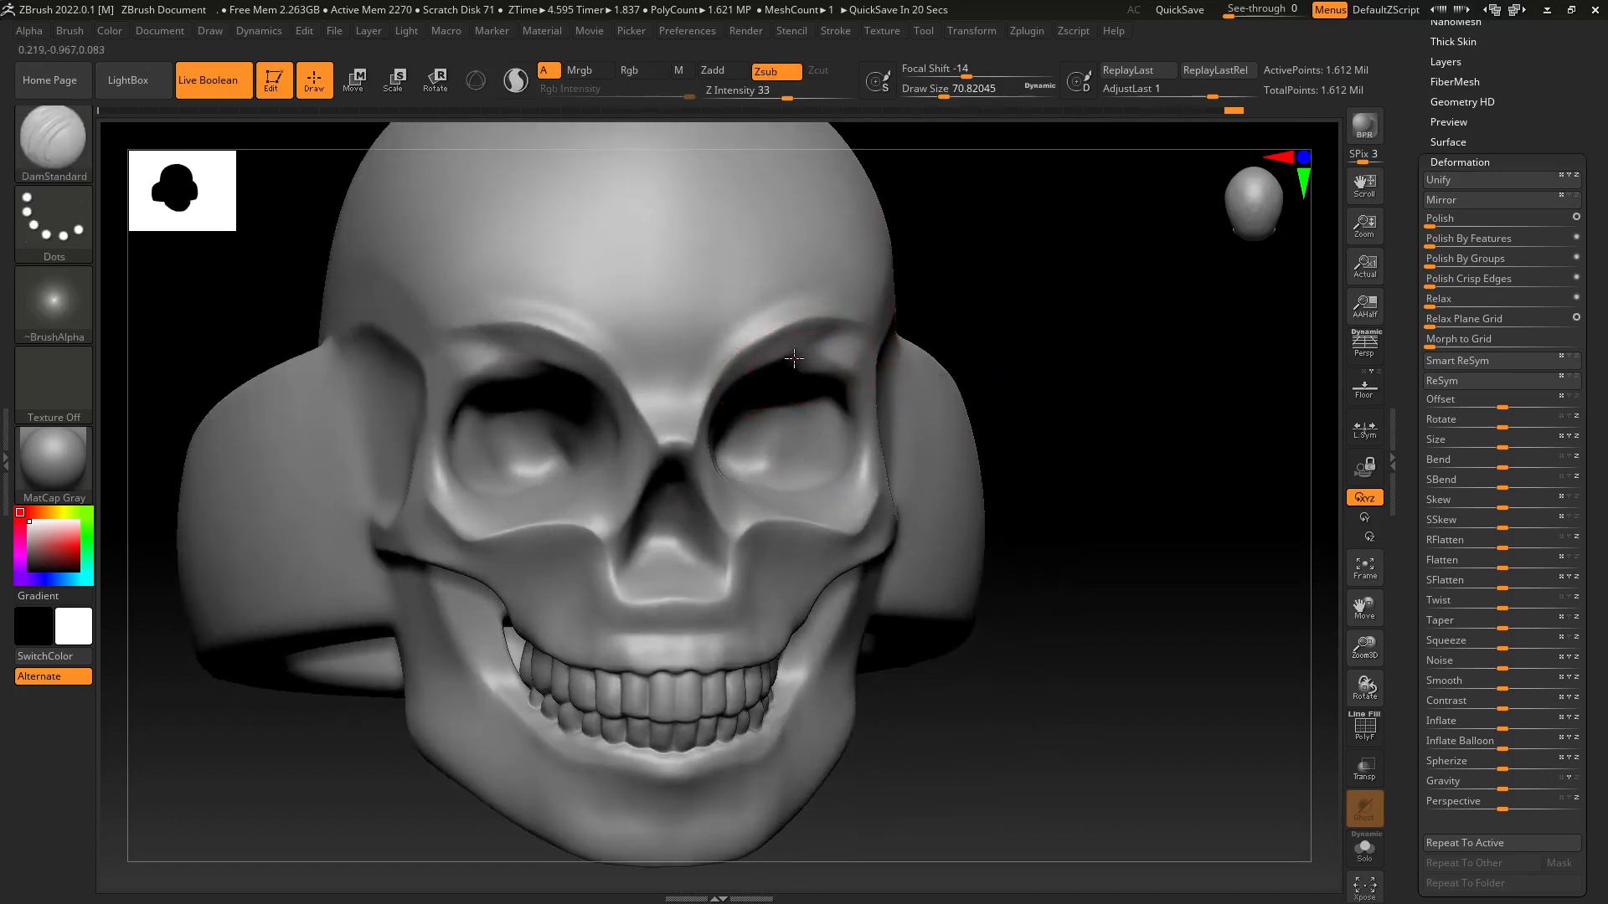
left_click_drag(1041, 318, 1036, 349)
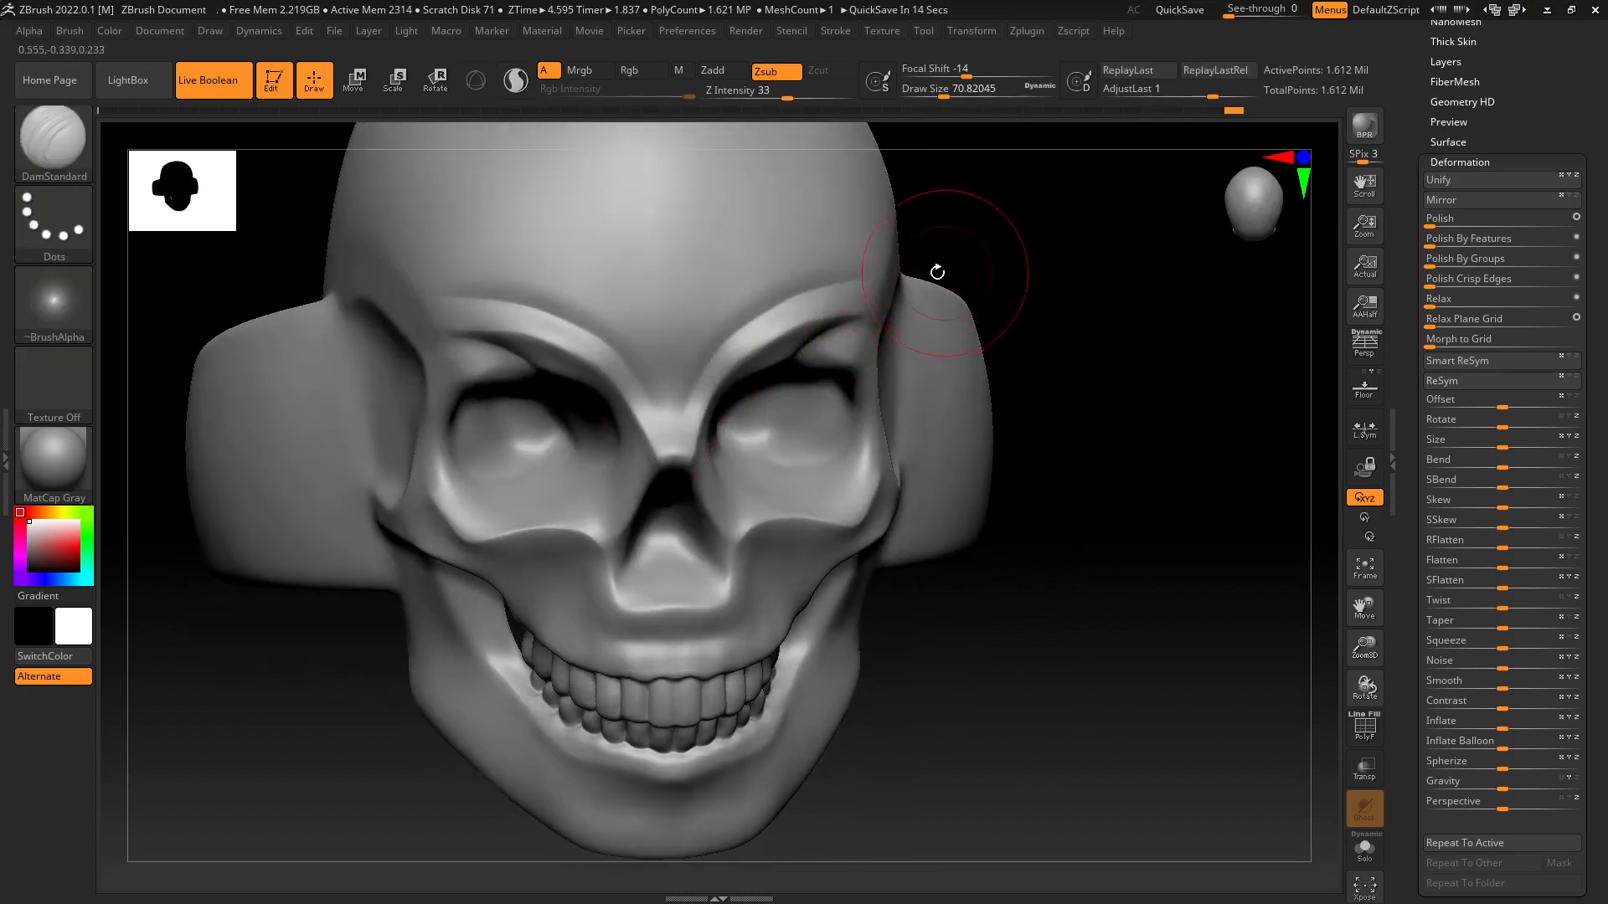
key("shift")
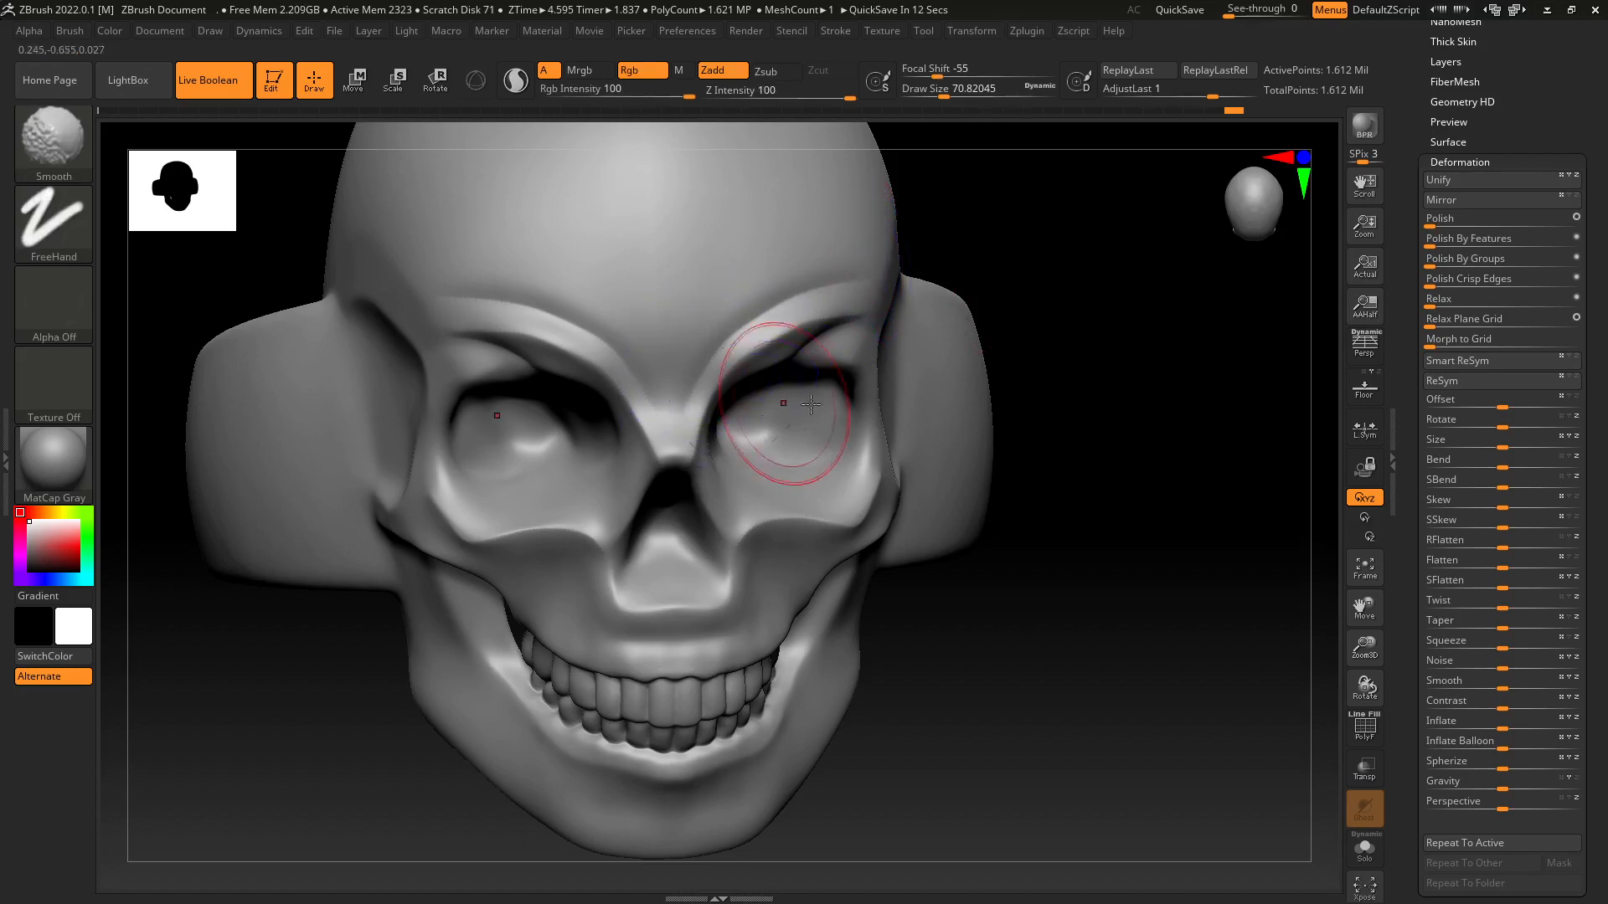
mouse_move(1130, 567)
left_mouse_down()
mouse_move(1113, 496)
mouse_move(1141, 503)
mouse_move(1088, 506)
mouse_move(1027, 556)
mouse_move(999, 542)
mouse_move(991, 620)
mouse_move(988, 598)
left_mouse_up()
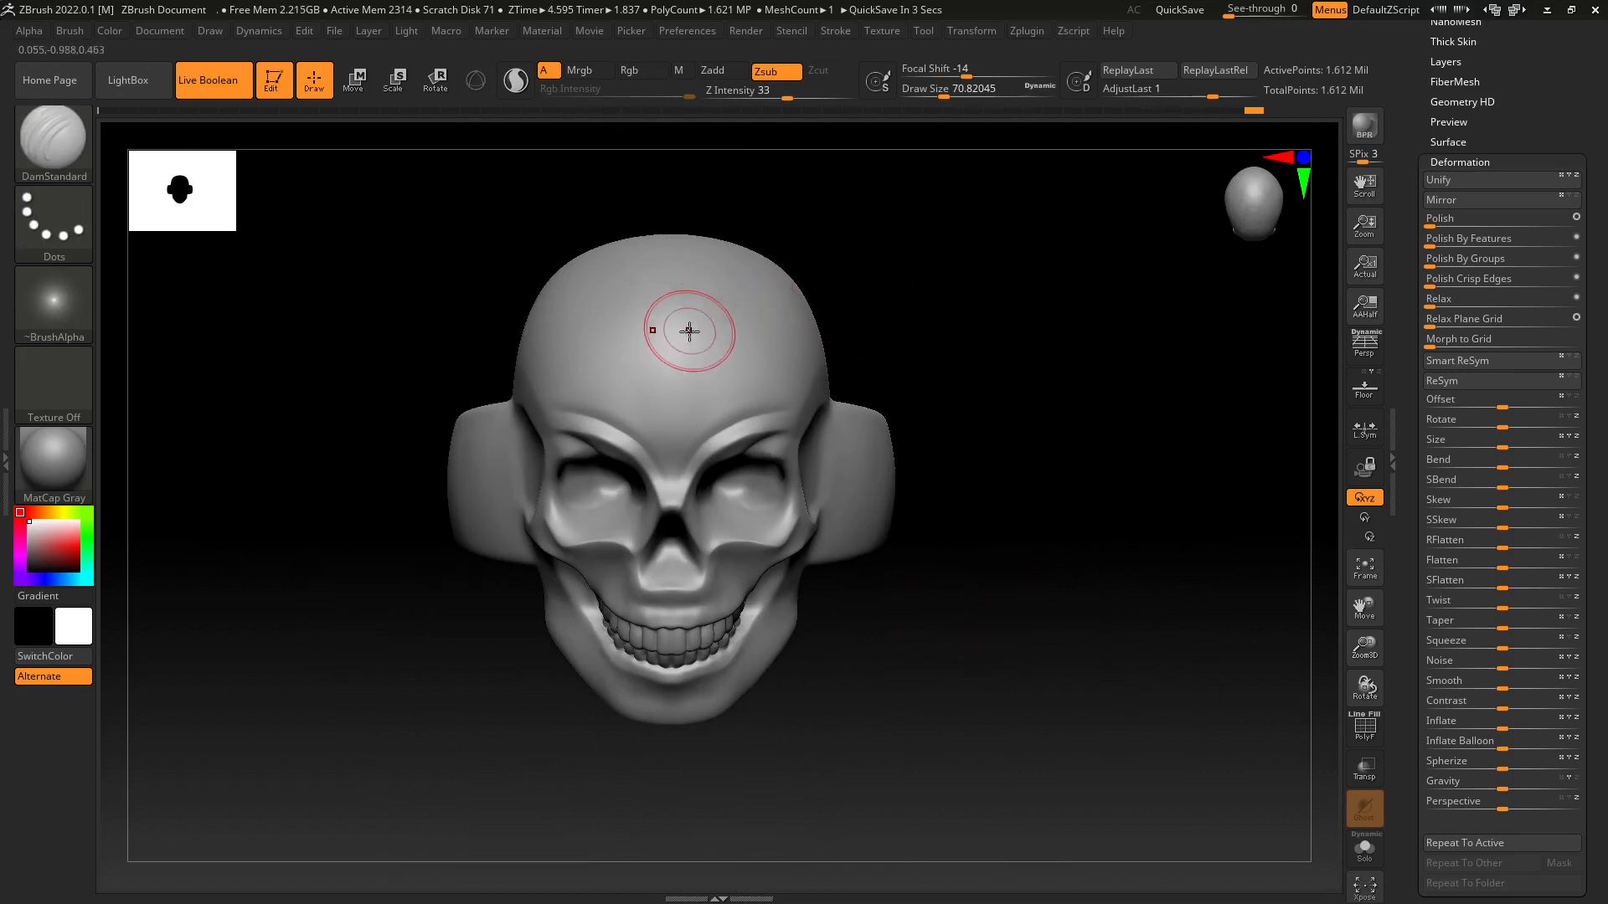
left_click_drag(964, 487, 973, 553, "alt")
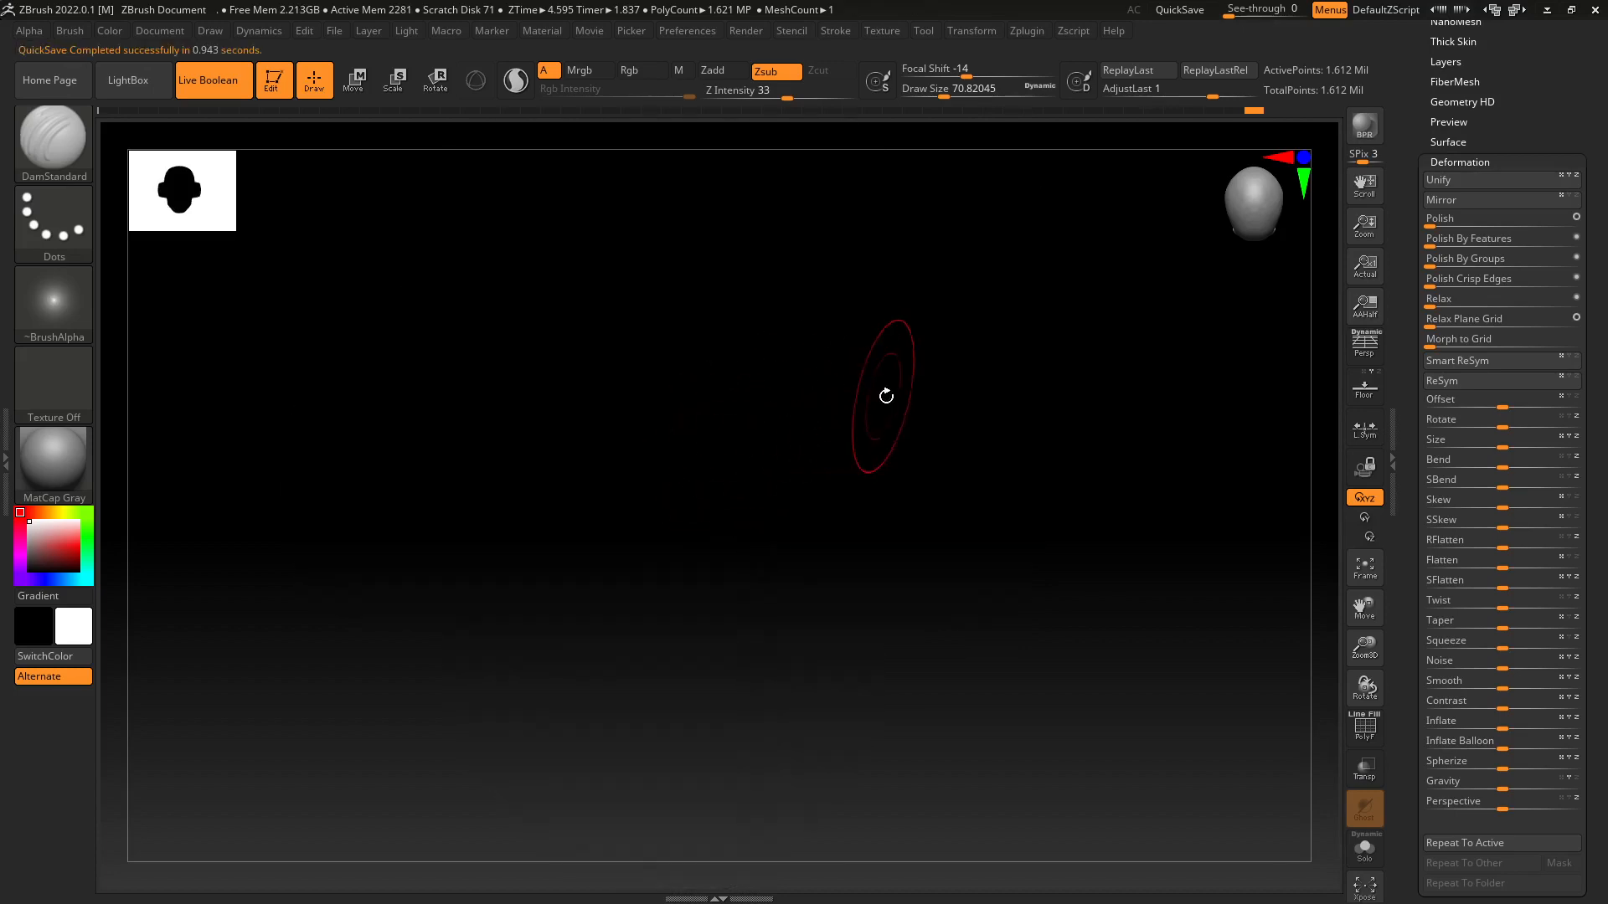
left_click_drag(924, 478, 976, 511)
left_click_drag(1022, 666, 1018, 513, "alt")
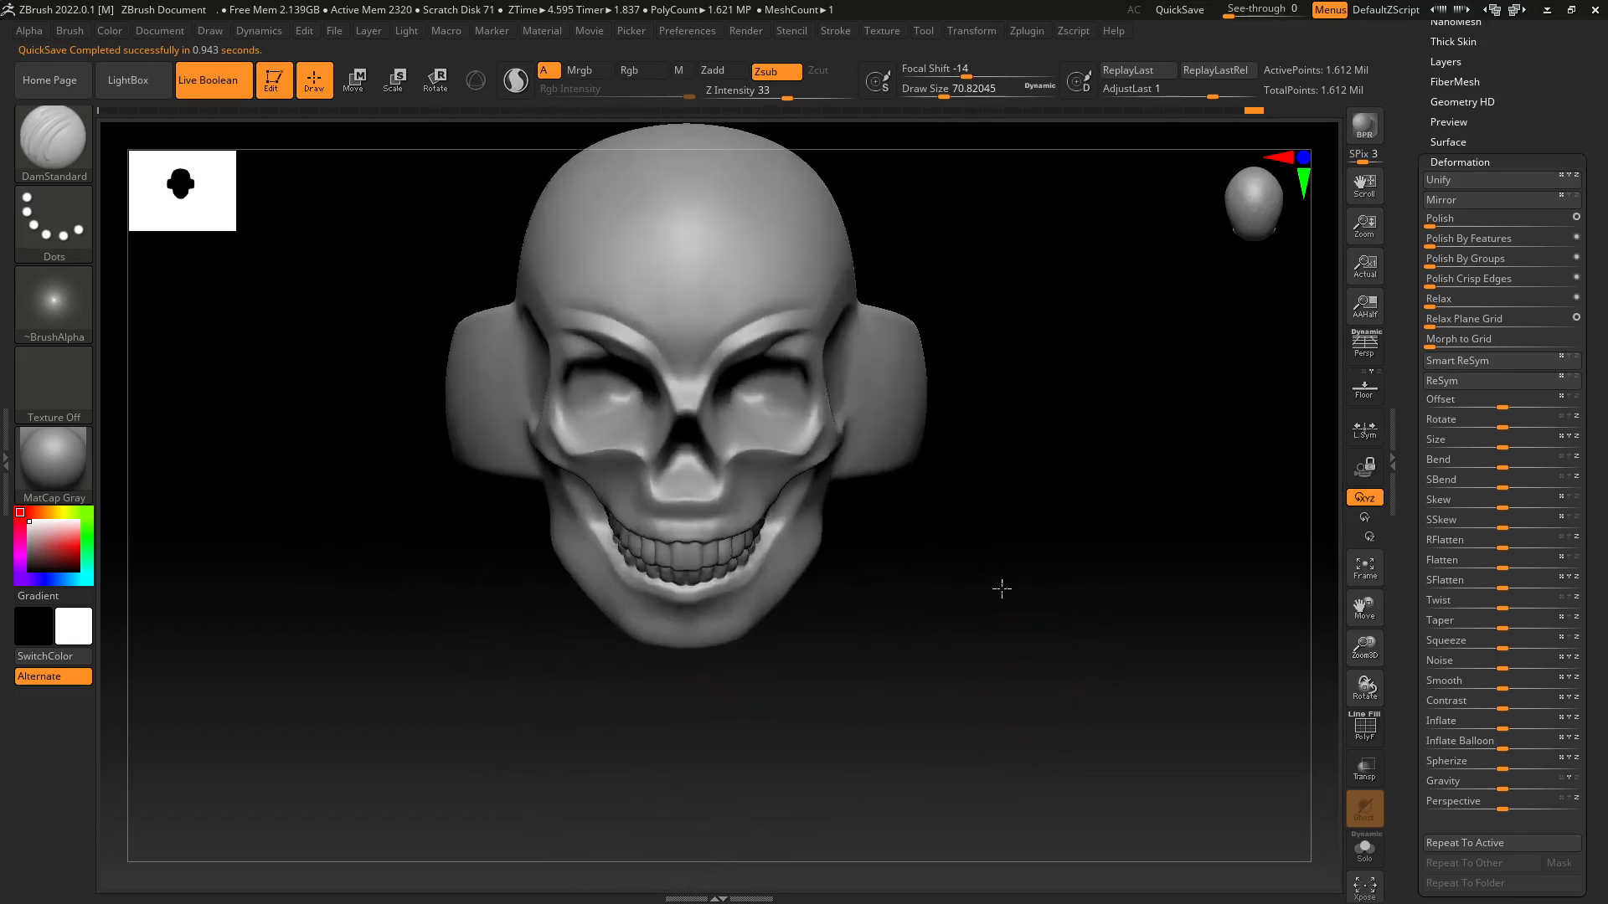
left_click_drag(1002, 588, 1109, 569)
mouse_move(970, 613)
left_mouse_down("alt")
mouse_move(1030, 585)
mouse_move(987, 621)
mouse_move(1012, 531)
mouse_move(955, 620)
mouse_move(946, 594)
mouse_move(925, 599)
mouse_move(1067, 571)
mouse_move(962, 581)
mouse_move(986, 578)
mouse_move(980, 525)
mouse_move(962, 618)
left_mouse_up("alt")
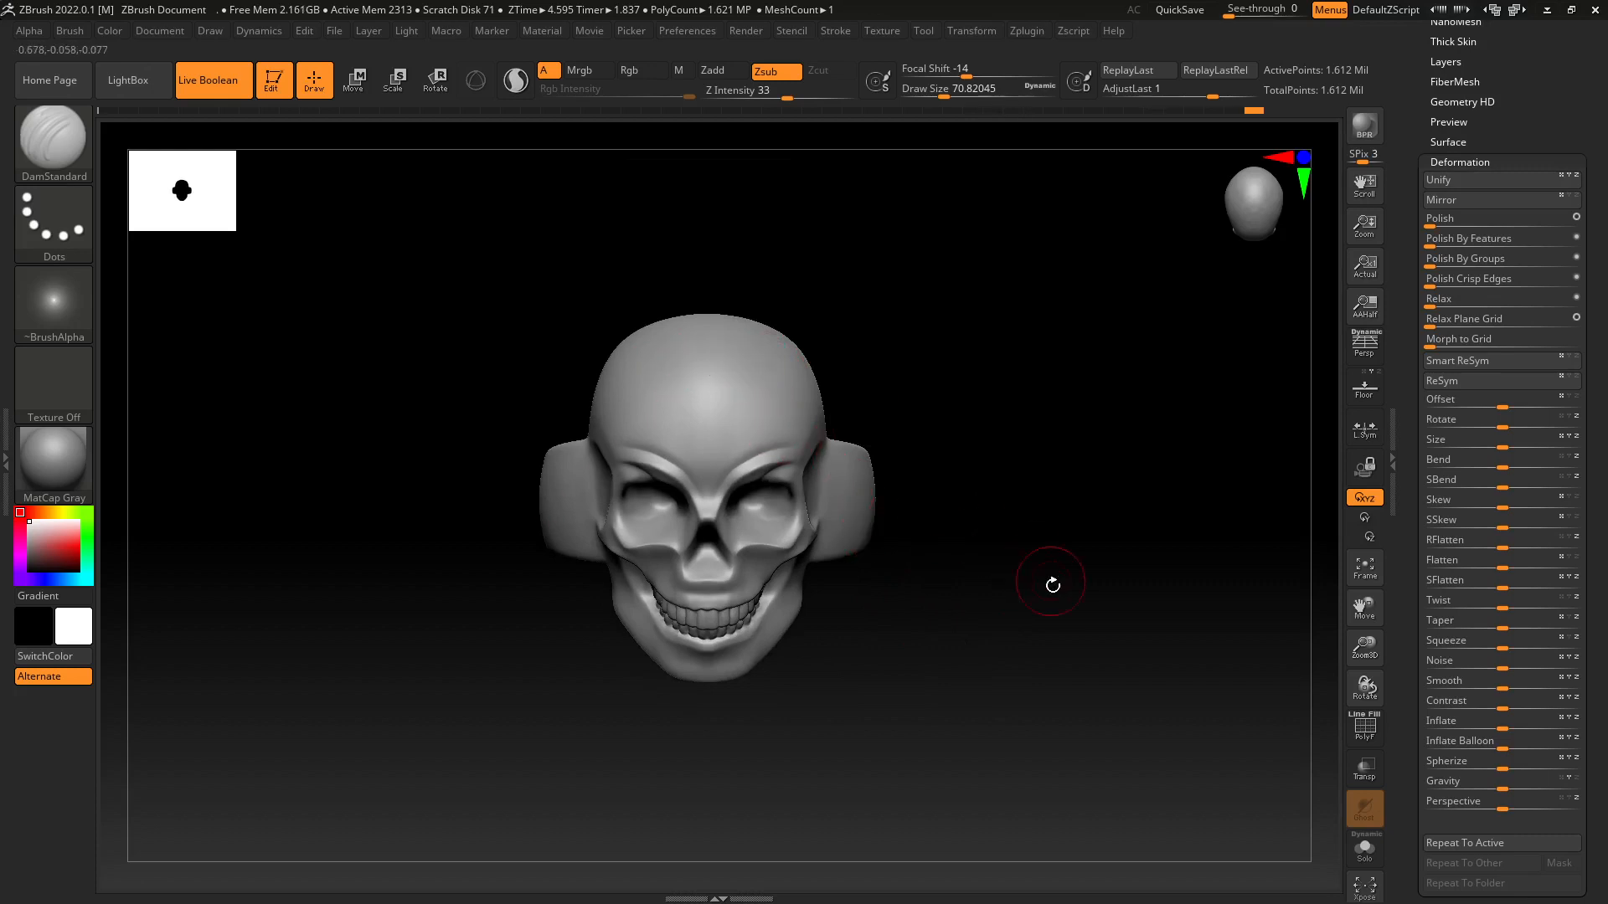
left_click_drag(1052, 578, 1028, 651)
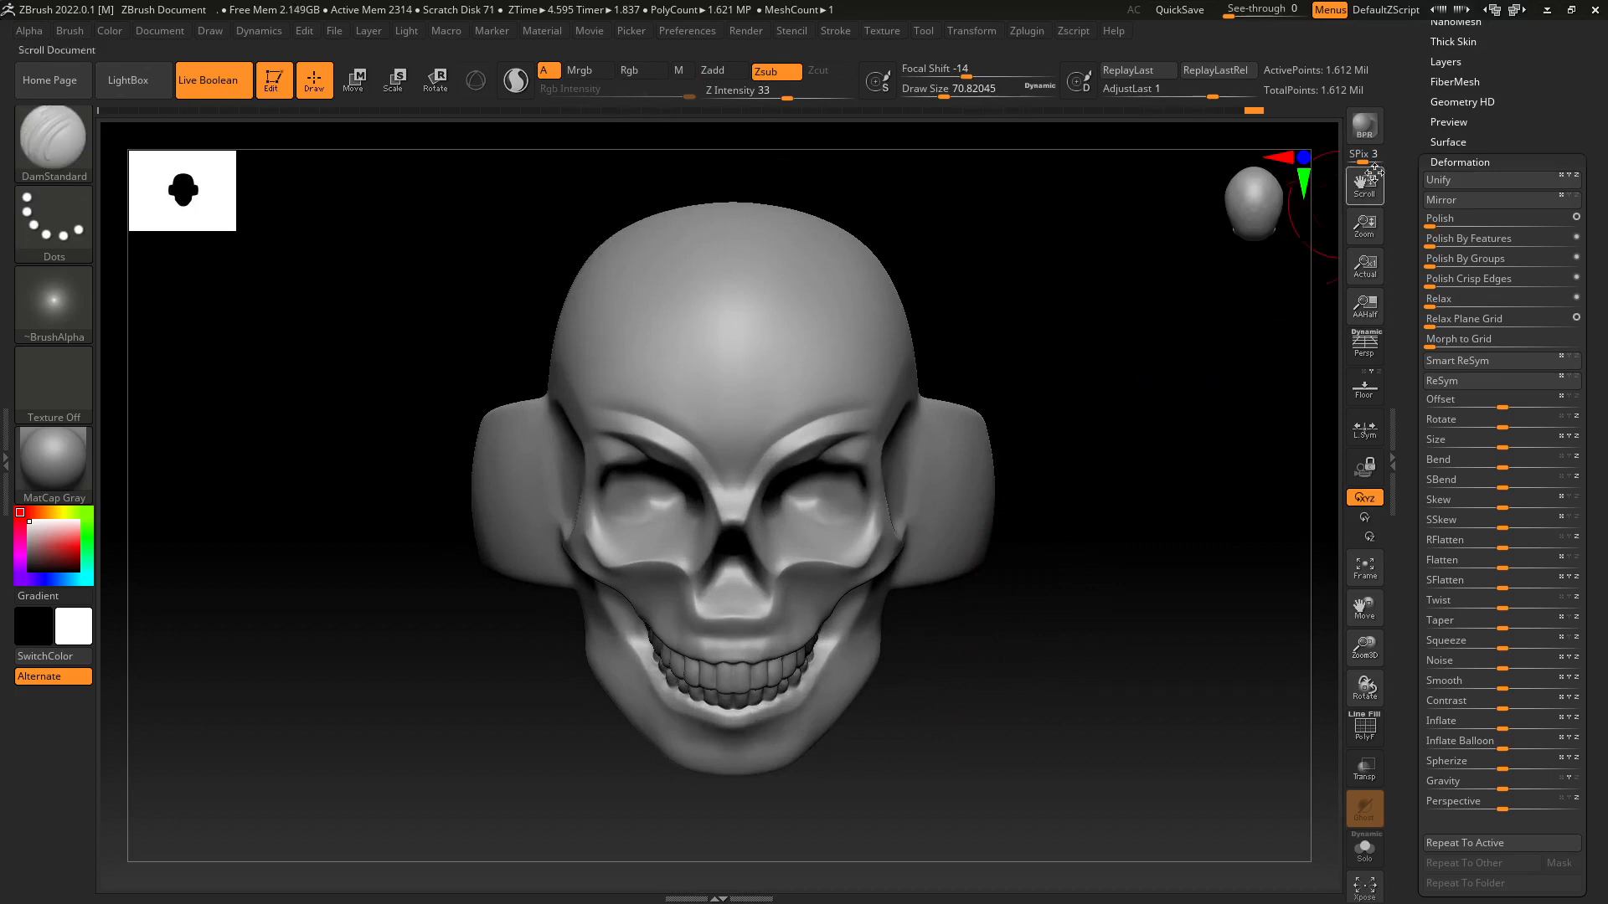
left_click(1547, 12)
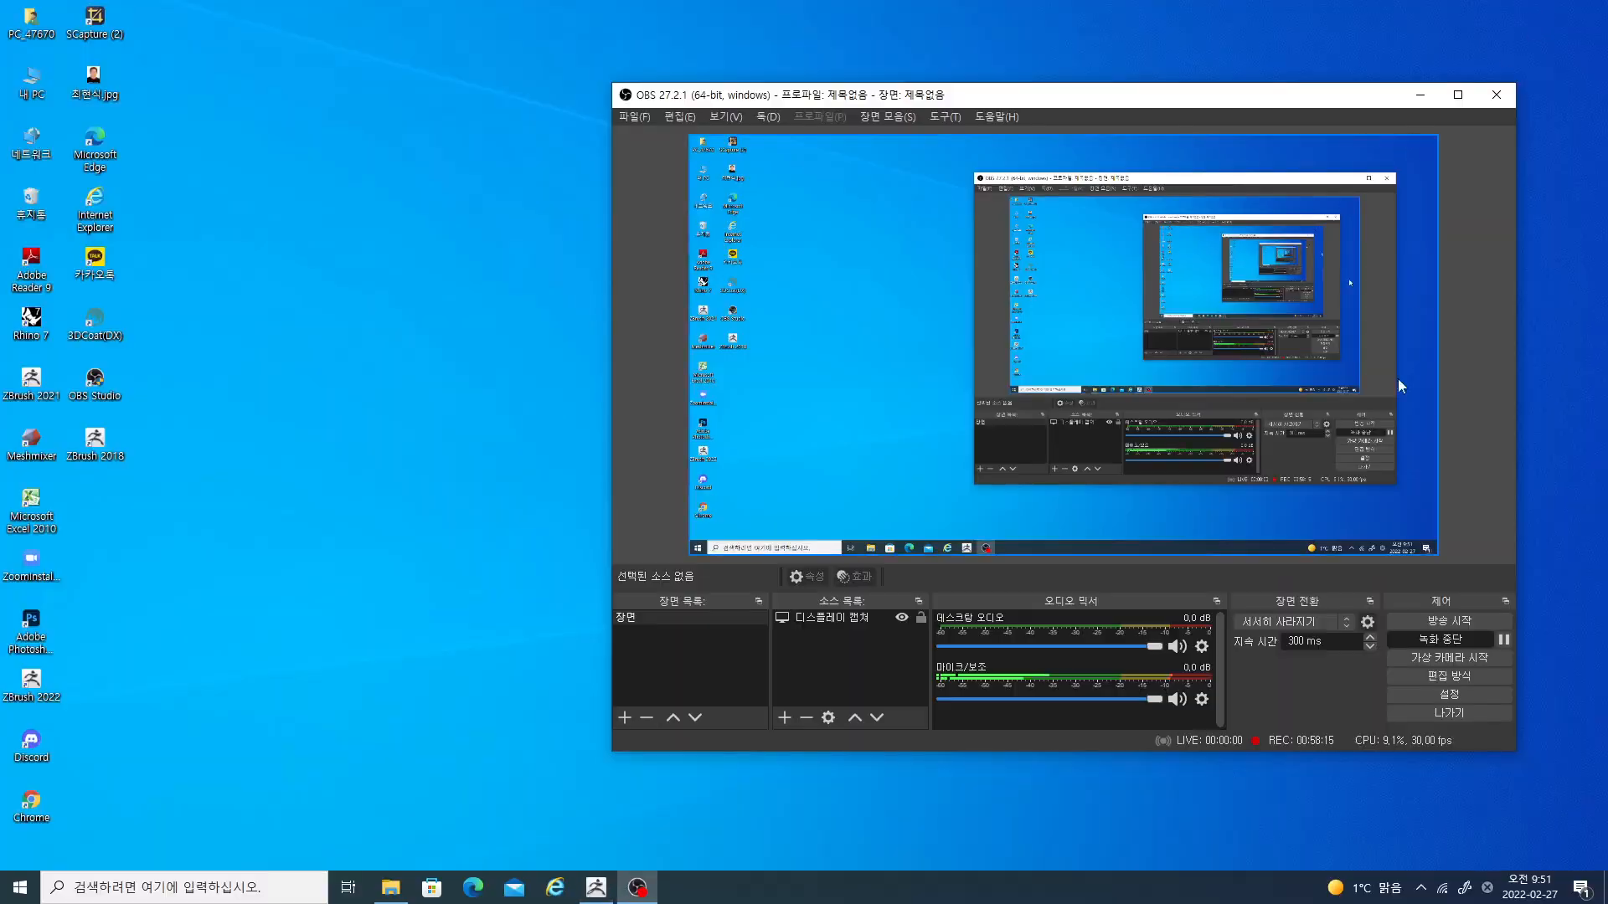